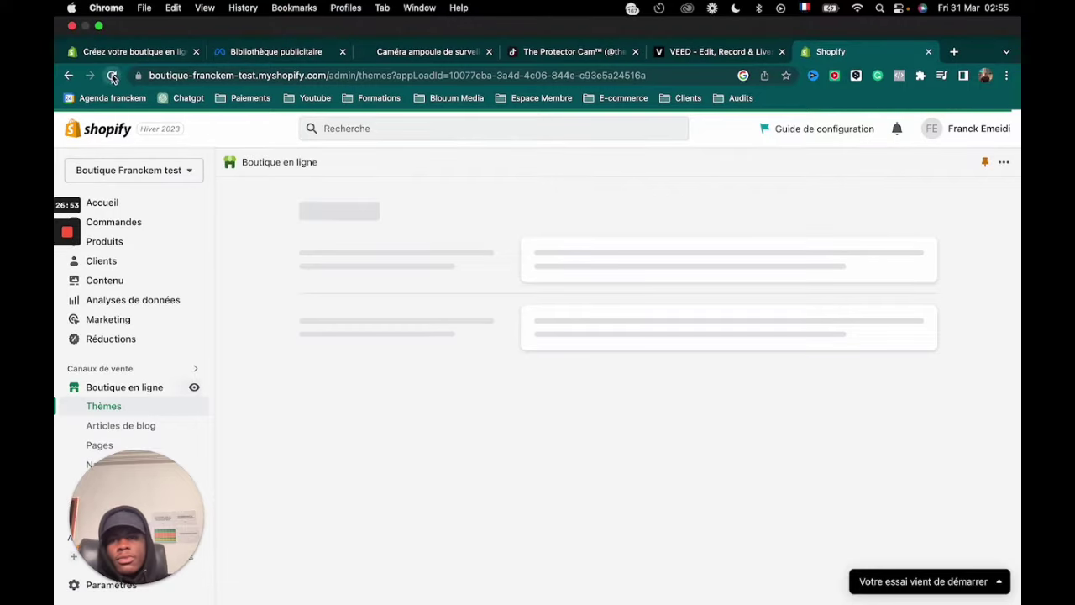
- Reload the online store's themes page, collapse the trial notice and add the free Sense theme to the theme library
click(112, 40)
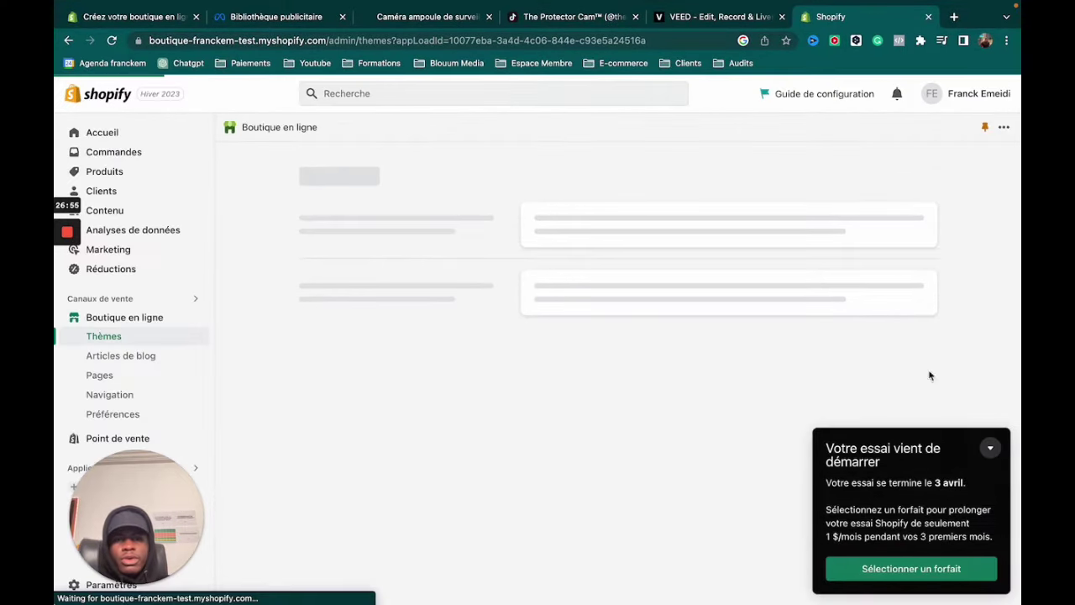
click(990, 450)
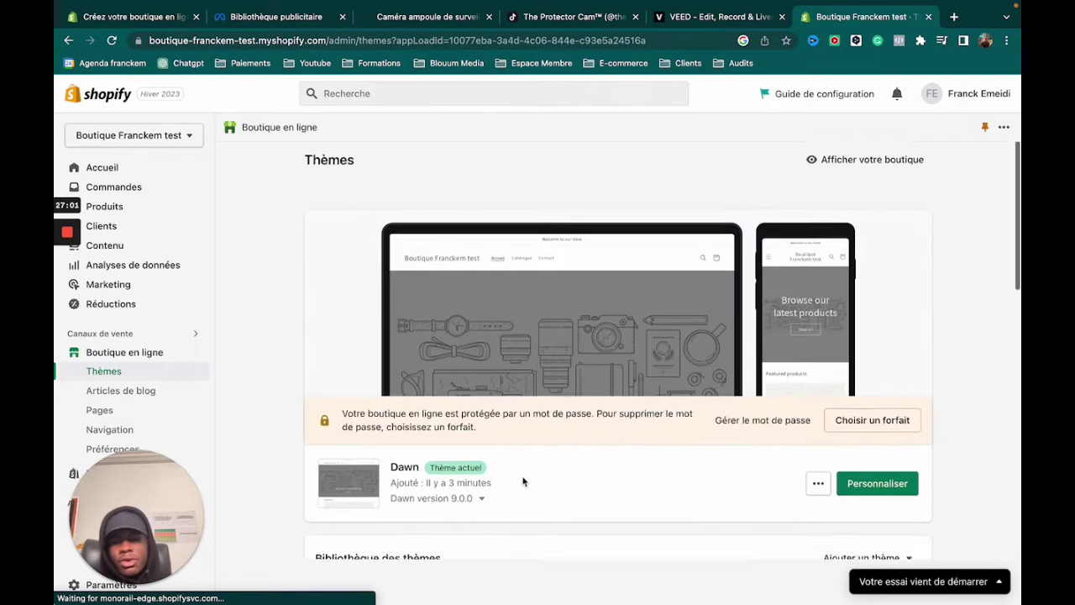
scroll(525, 477, down, 2)
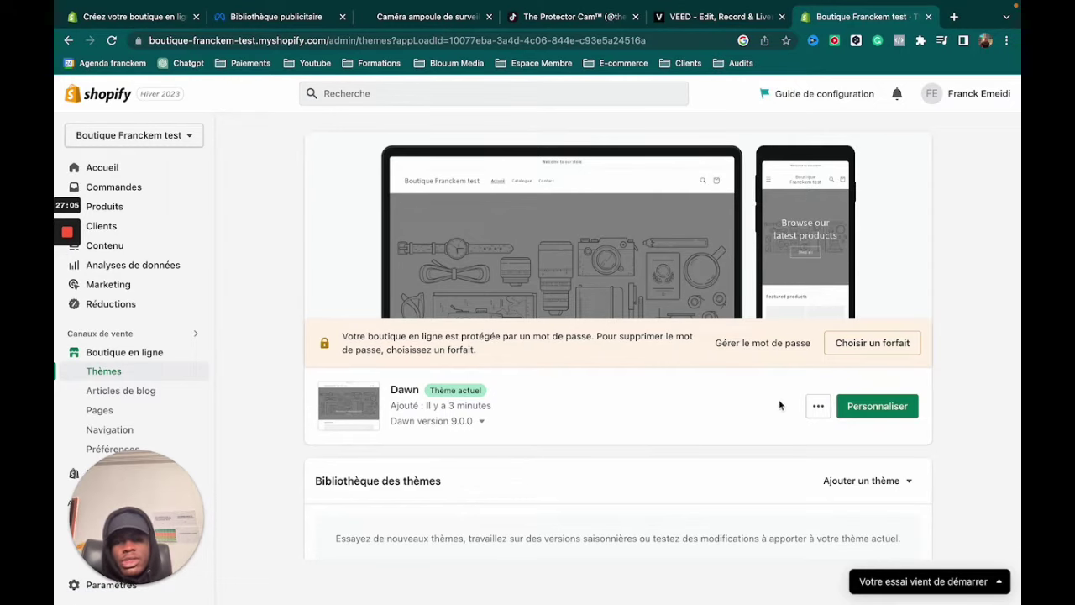
scroll(516, 413, down, 1)
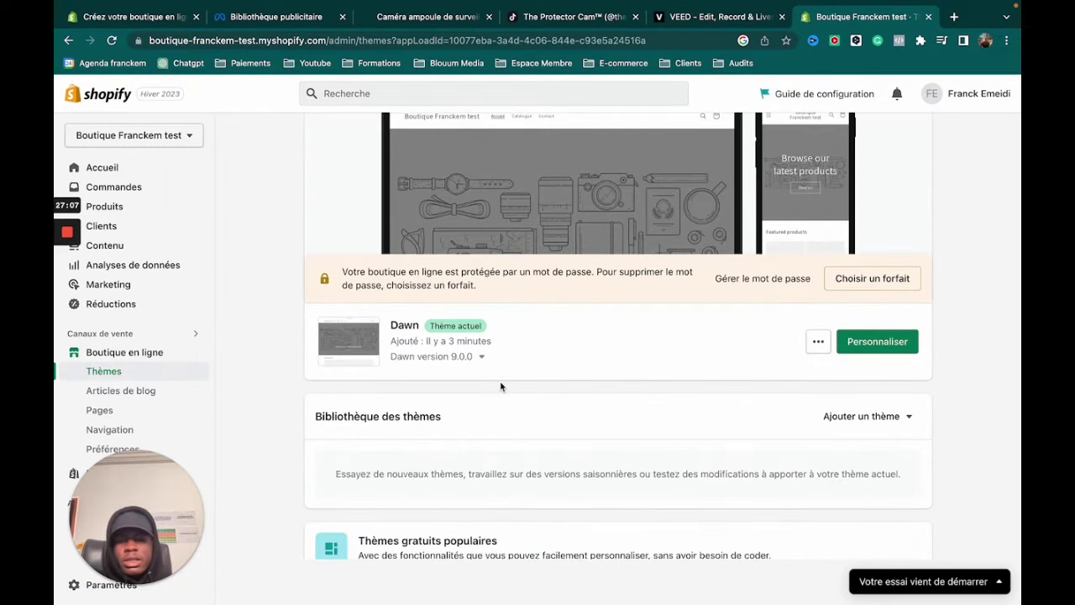
scroll(500, 382, down, 4)
scroll(534, 389, down, 3)
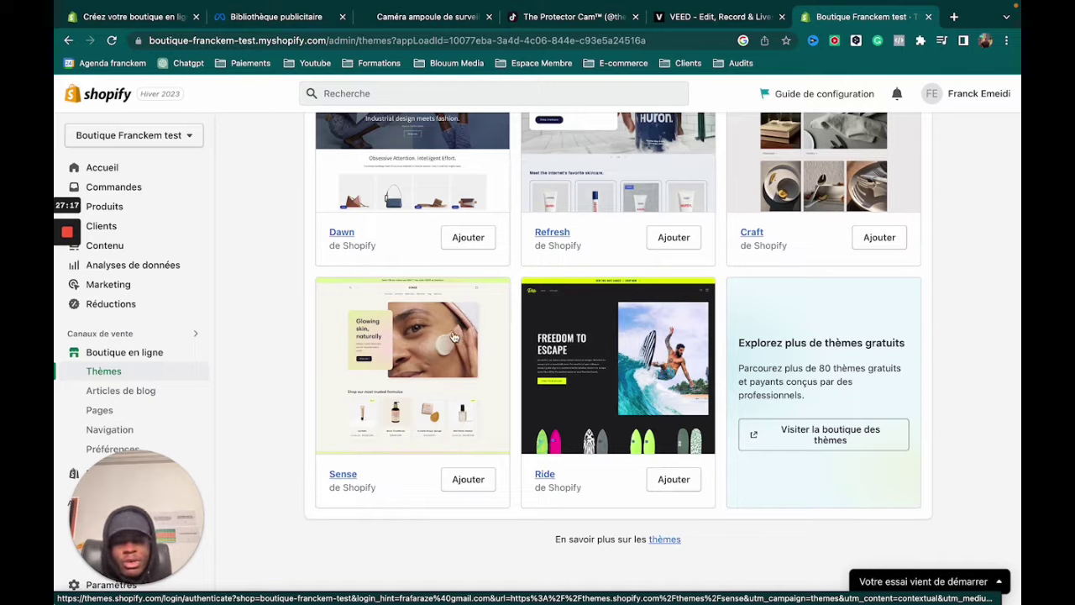
scroll(488, 362, up, 1)
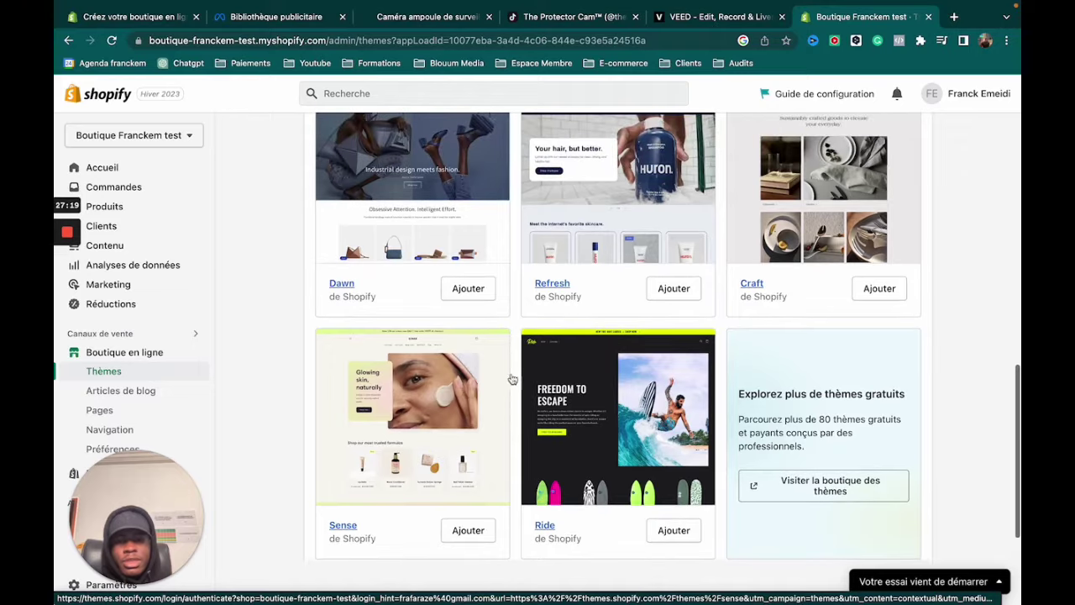
scroll(500, 374, up, 2)
scroll(488, 361, down, 3)
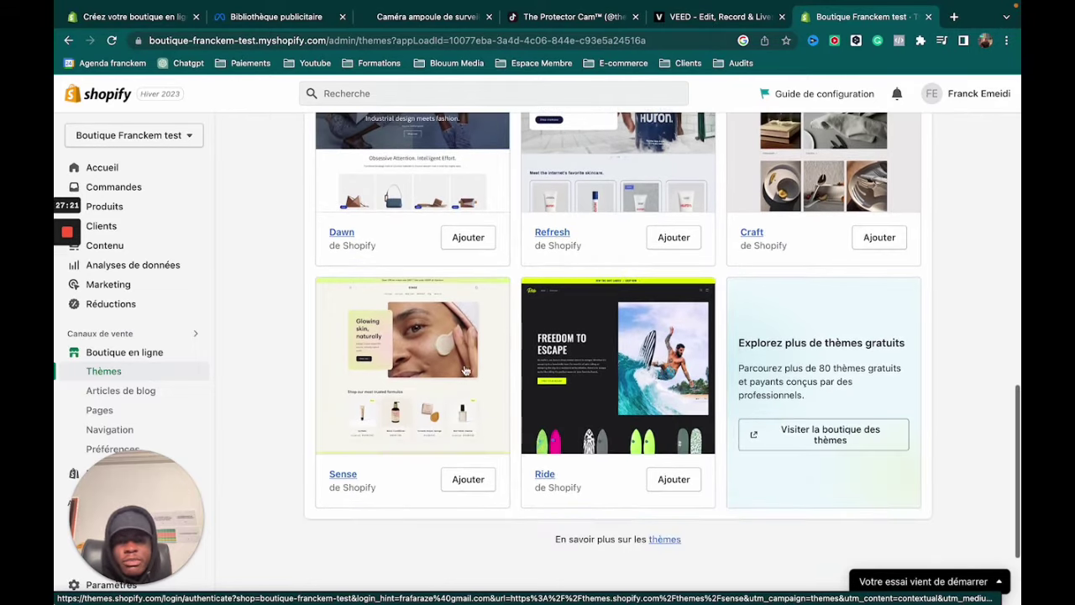
click(479, 480)
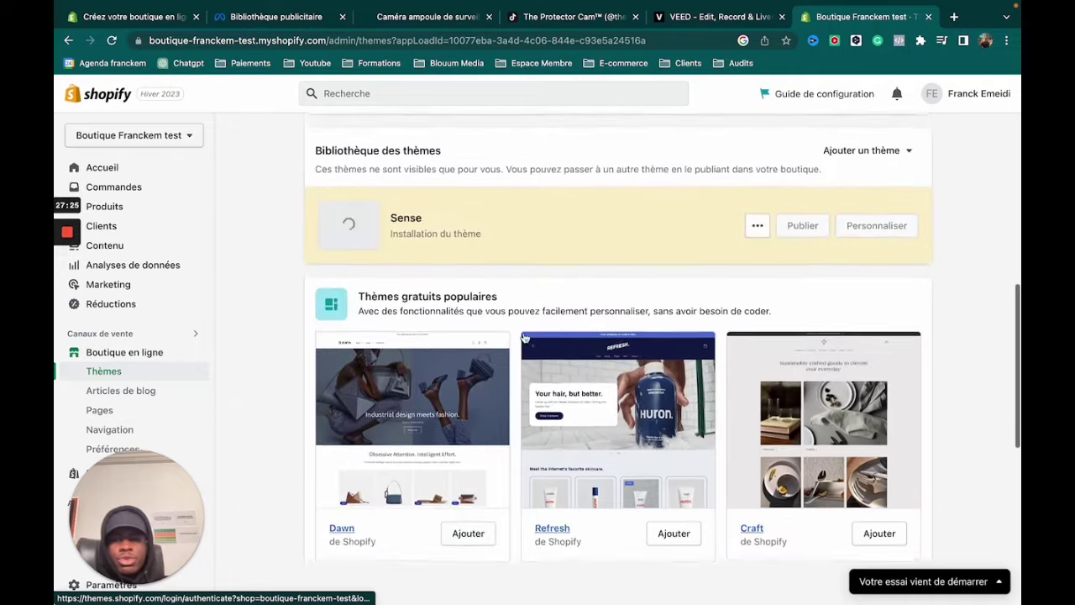
- Check the Sense theme's installation in the theme library and view the surveillance bulb camera product page on galaxyafrica.shop
scroll(523, 336, up, 5)
scroll(632, 339, down, 2)
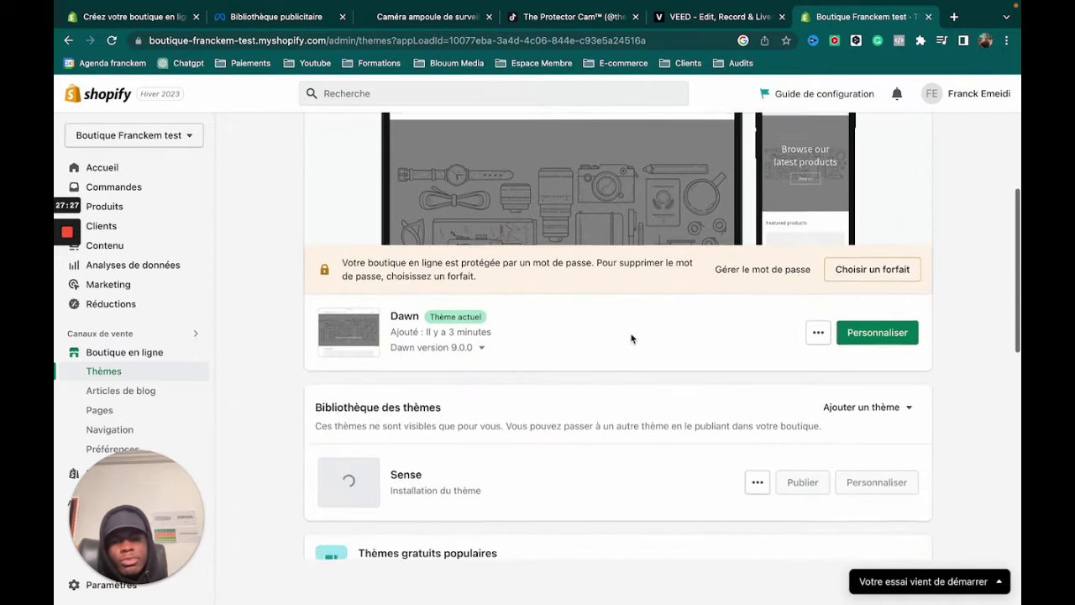
scroll(632, 338, down, 3)
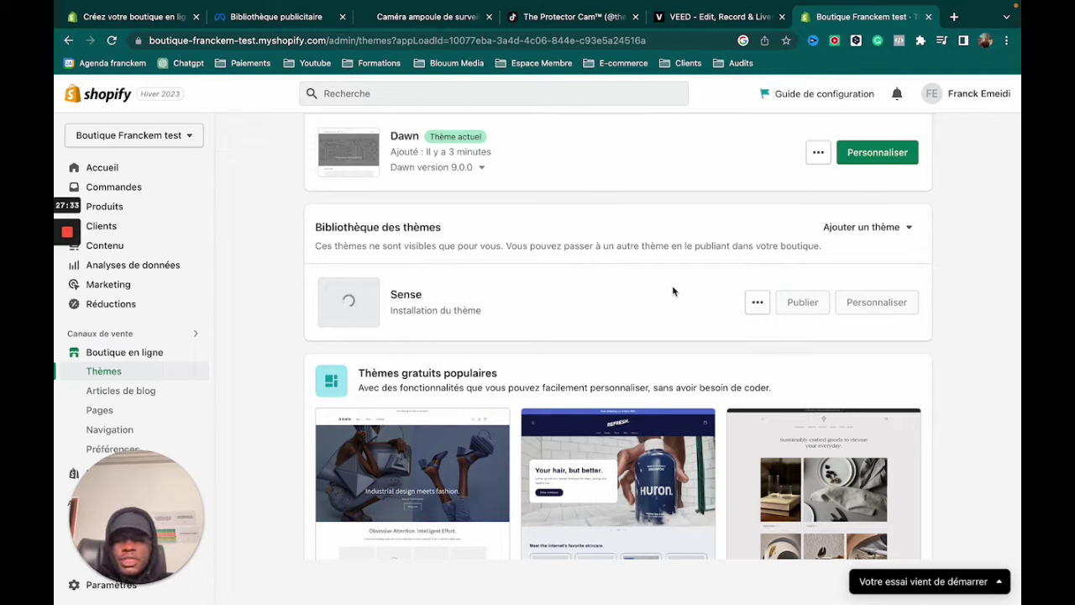
click(465, 18)
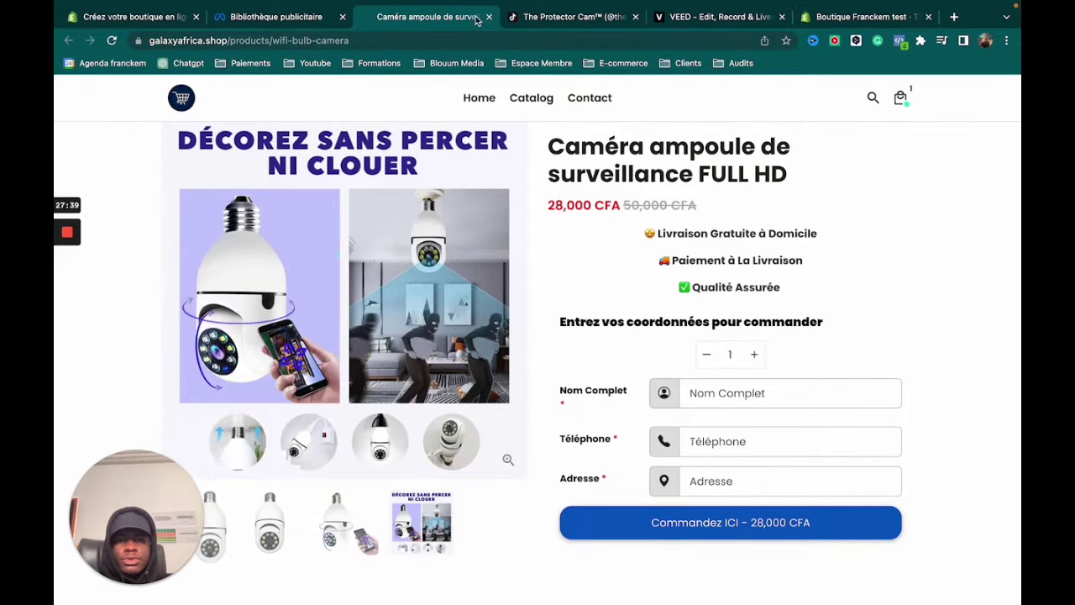
- Search the web for CANVA in a new tab and open the Canva website
click(955, 17)
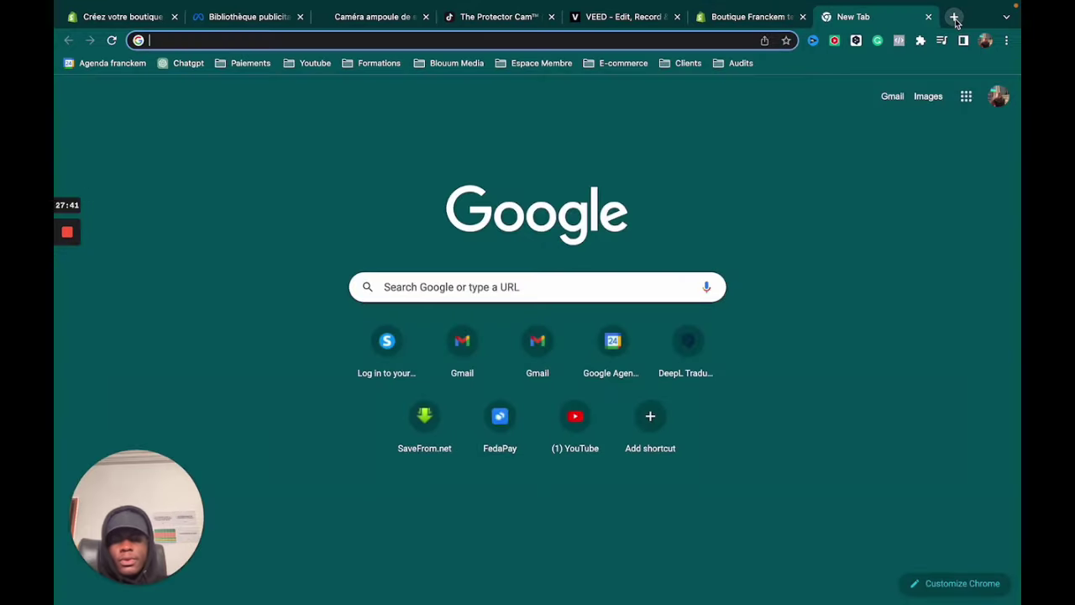
text(CANVA)
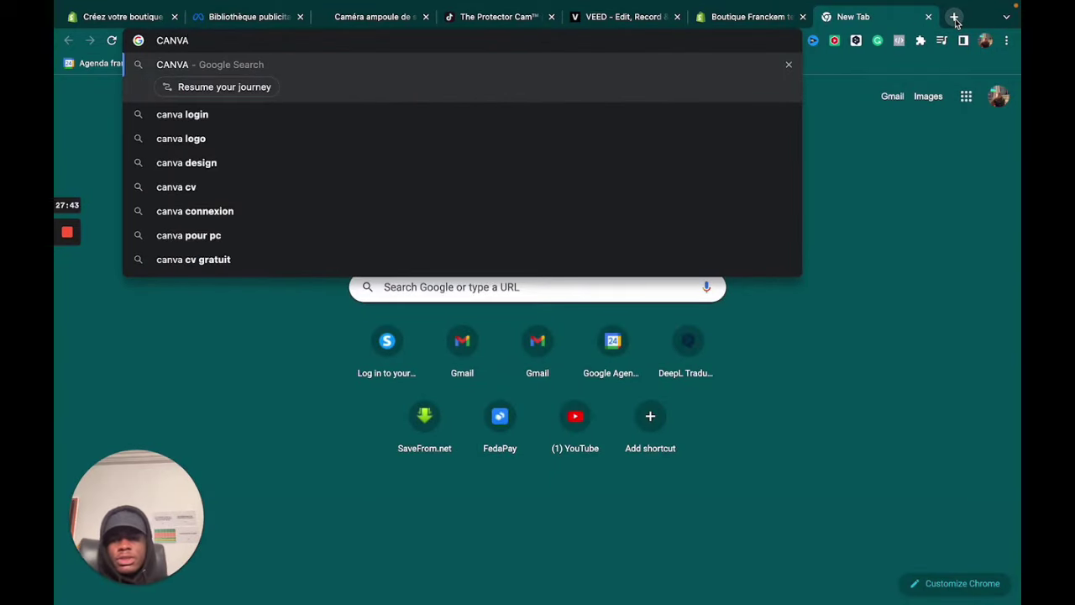
key(Return)
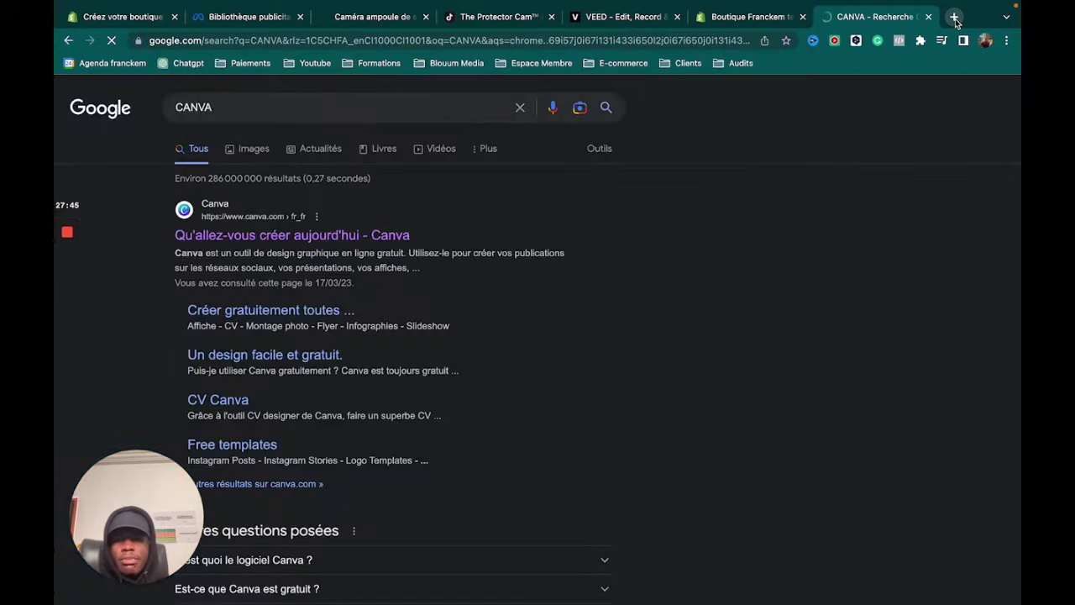
click(380, 239)
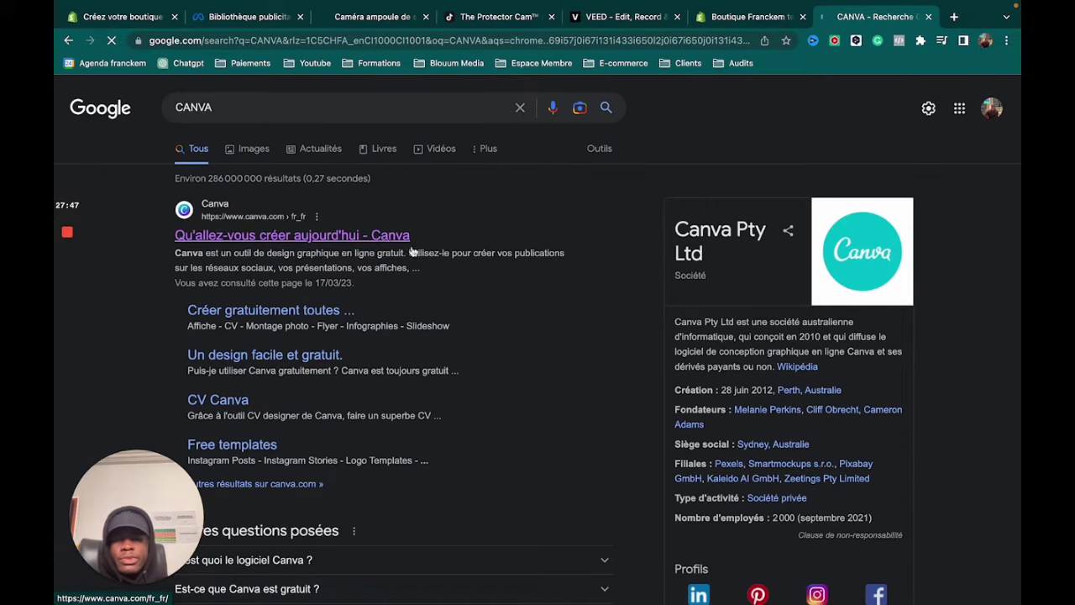
scroll(530, 416, down, 3)
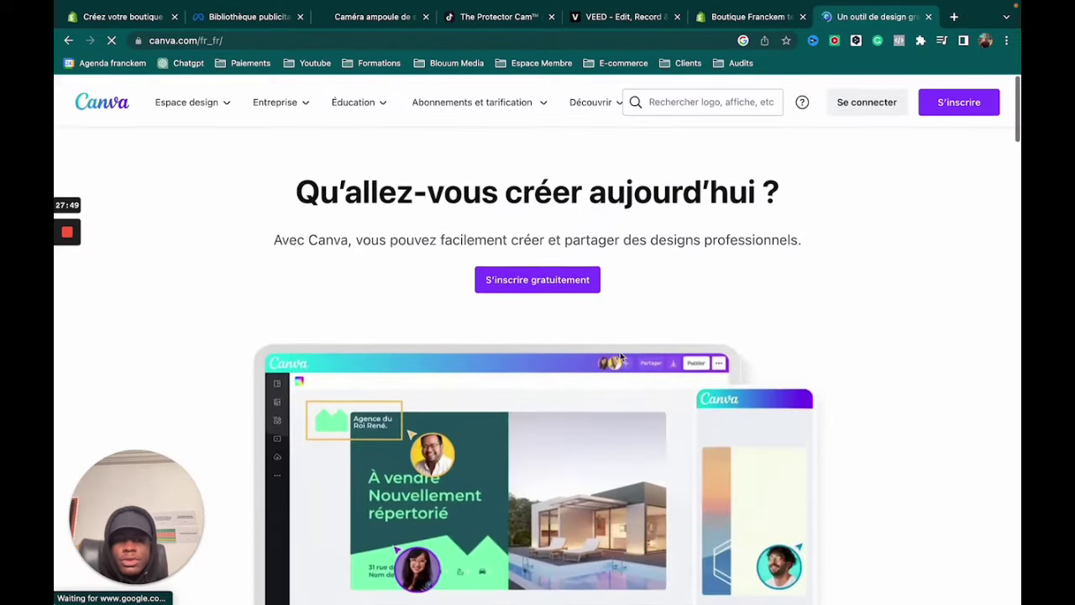
scroll(555, 395, down, 3)
scroll(583, 361, up, 3)
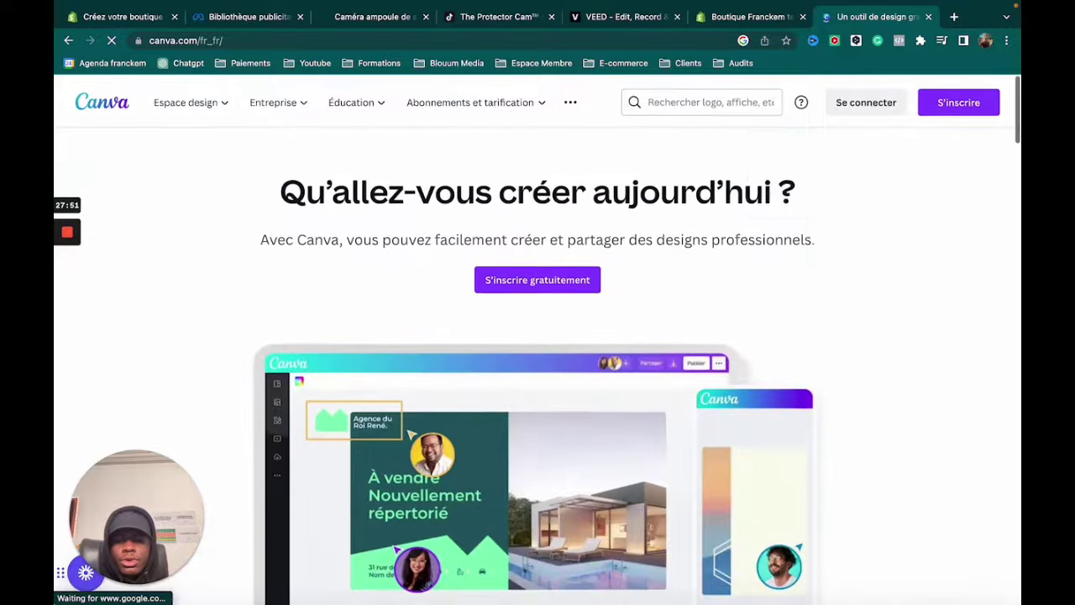
- Open Canva in the blouum-media.com Chrome profile and bring up the options for creating a design
right_click(558, 561)
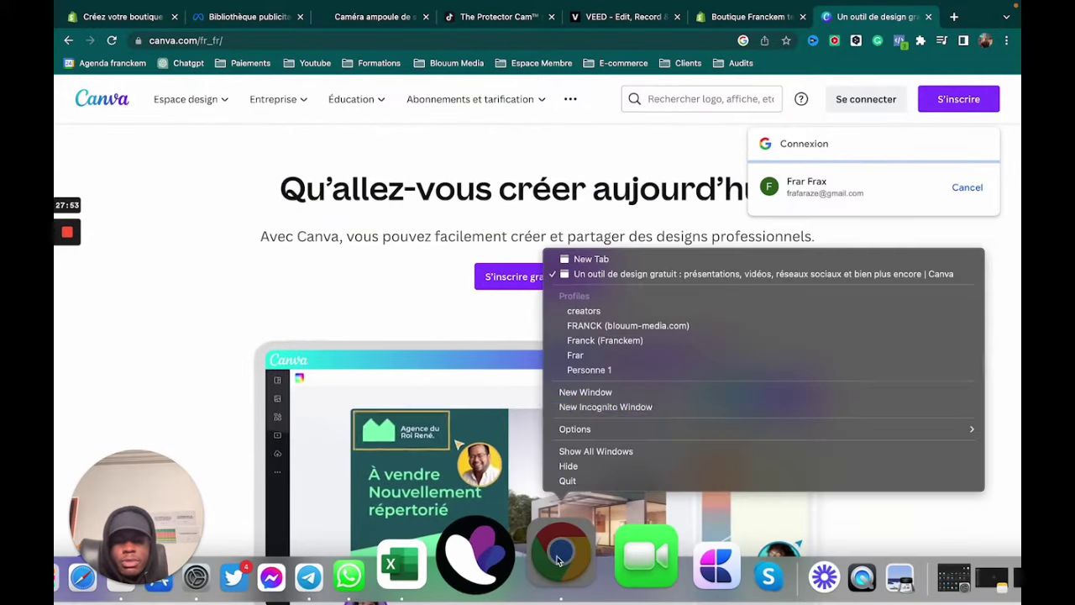
click(593, 328)
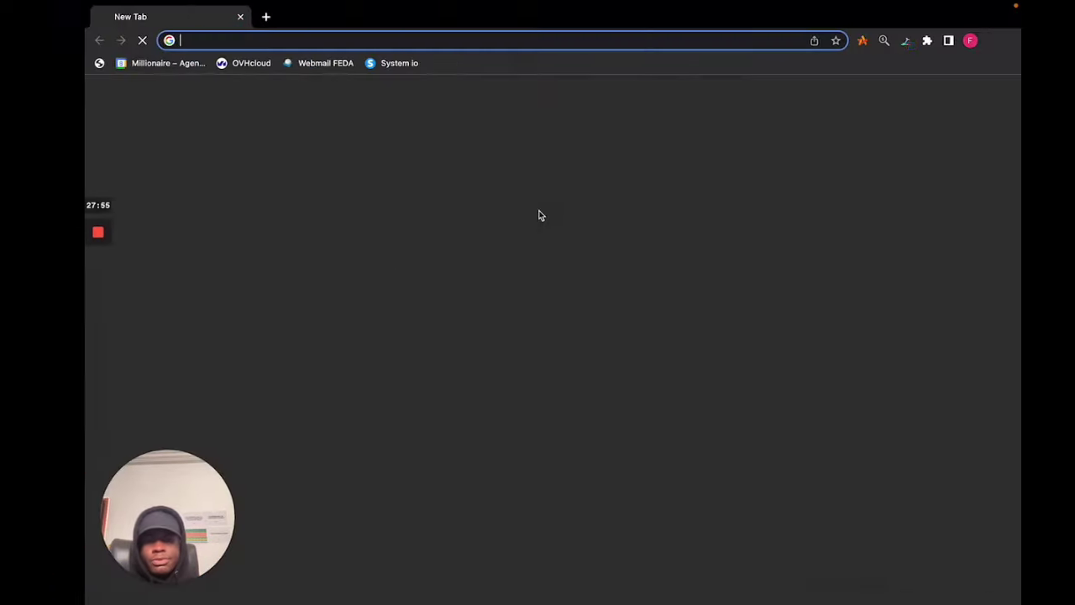
click(462, 356)
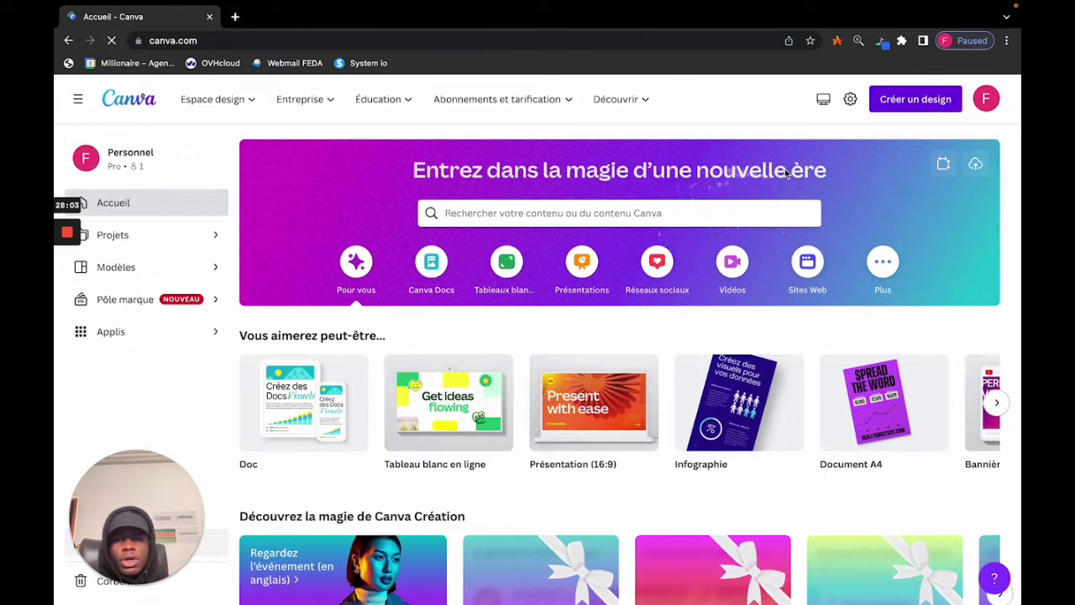
click(892, 104)
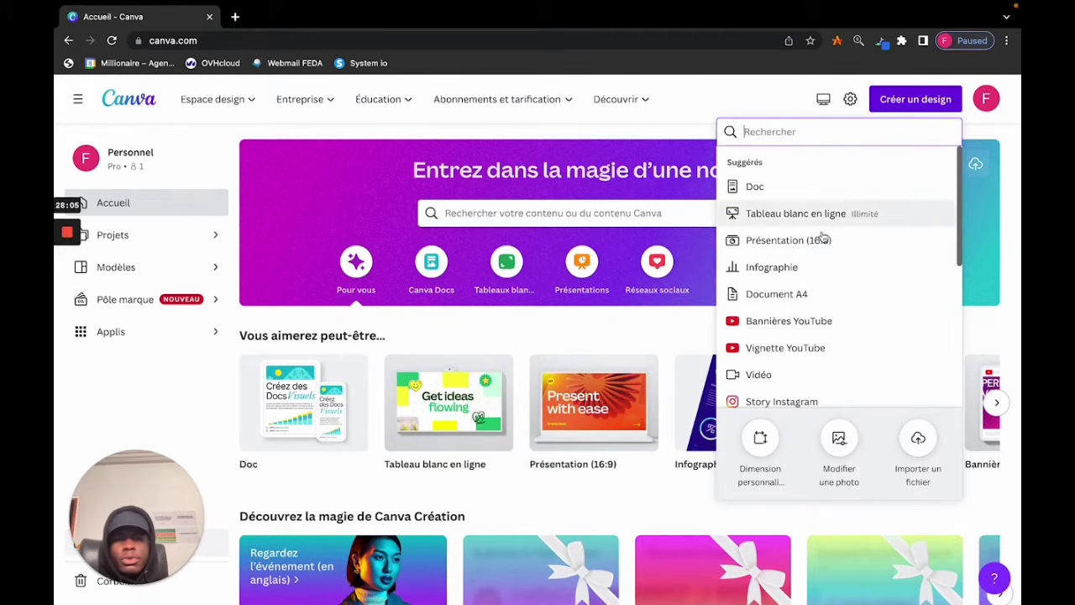
scroll(807, 319, down, 2)
click(841, 437)
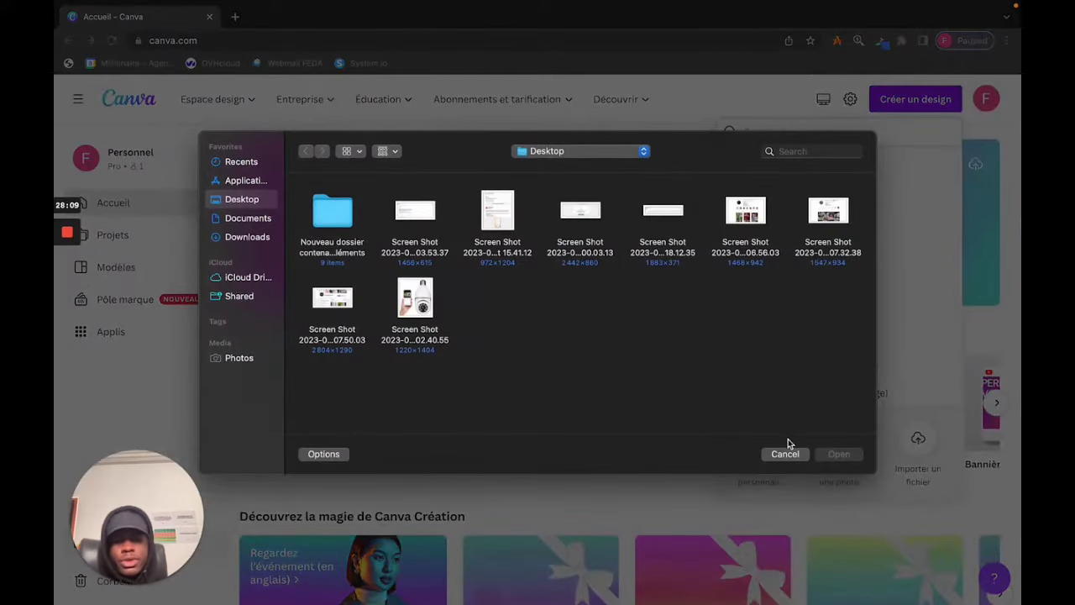
click(785, 453)
click(760, 439)
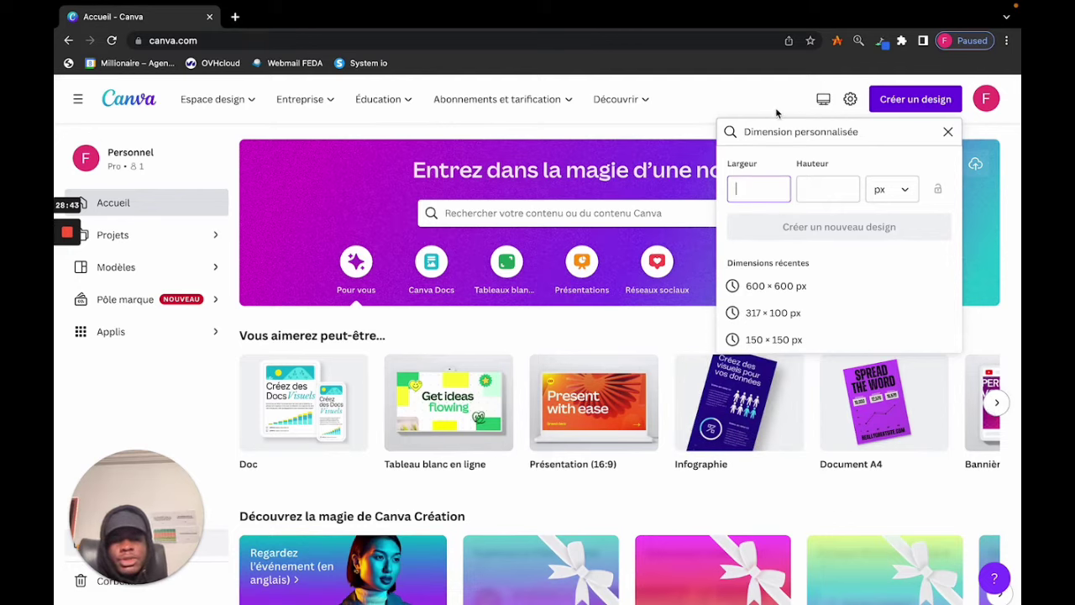
click(947, 132)
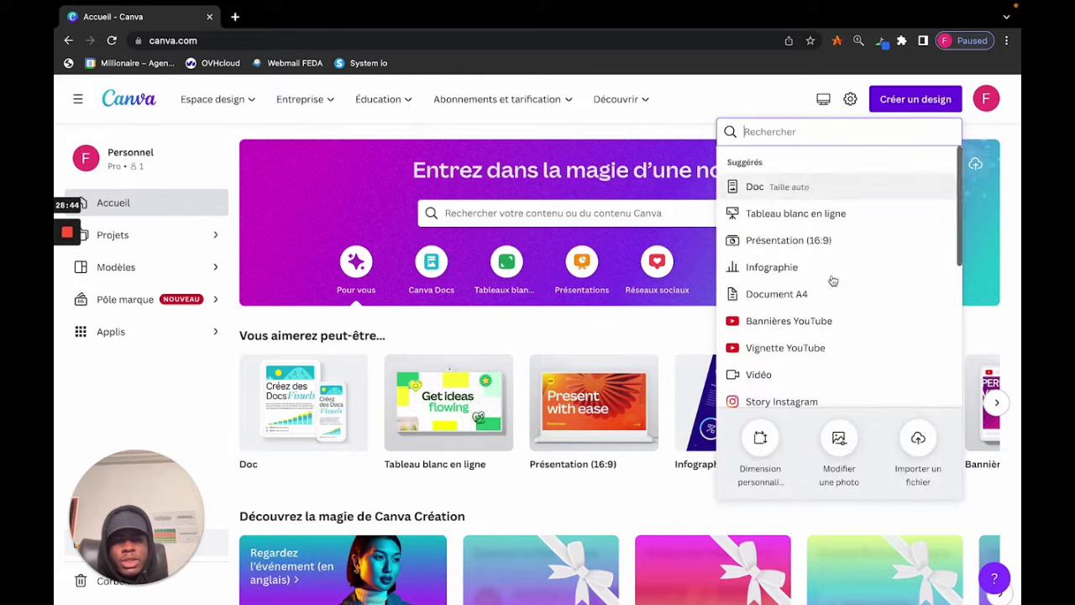
- Create a custom-size design of 600 × 600 px and decline Chrome's Memory Saver suggestion
click(759, 443)
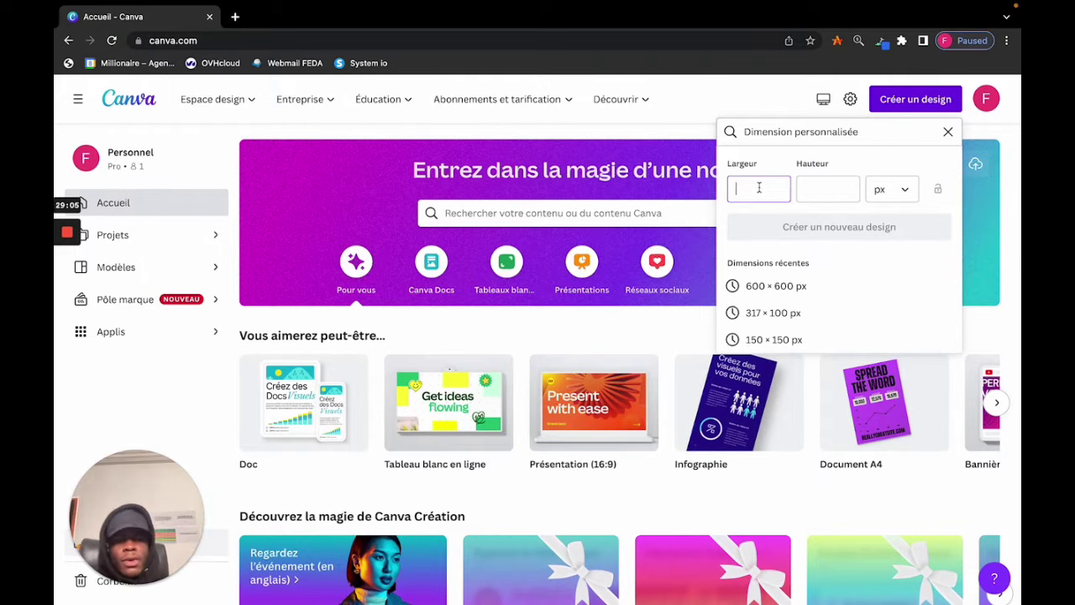
click(748, 286)
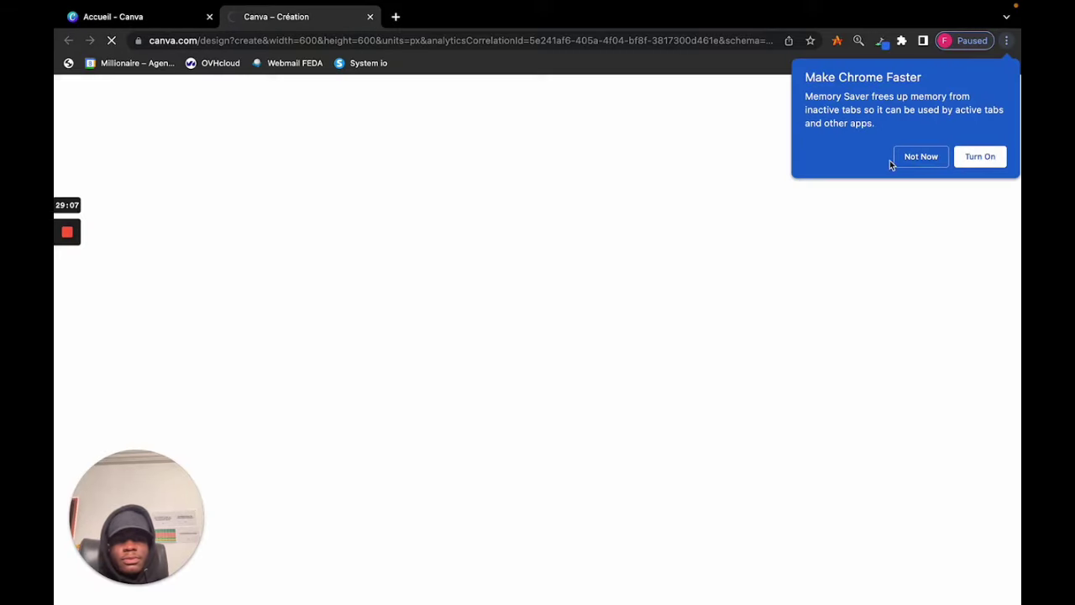
click(915, 157)
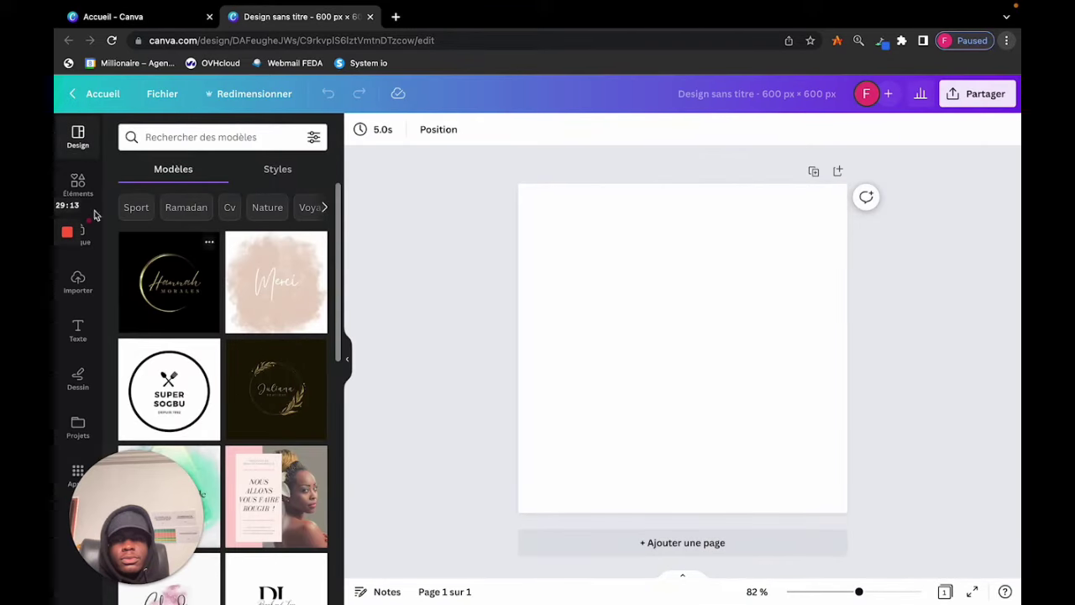
- Import the recent bulb camera image "Screen Shot 2023-03-31 at 02.40.55" into the Canva uploads
click(77, 282)
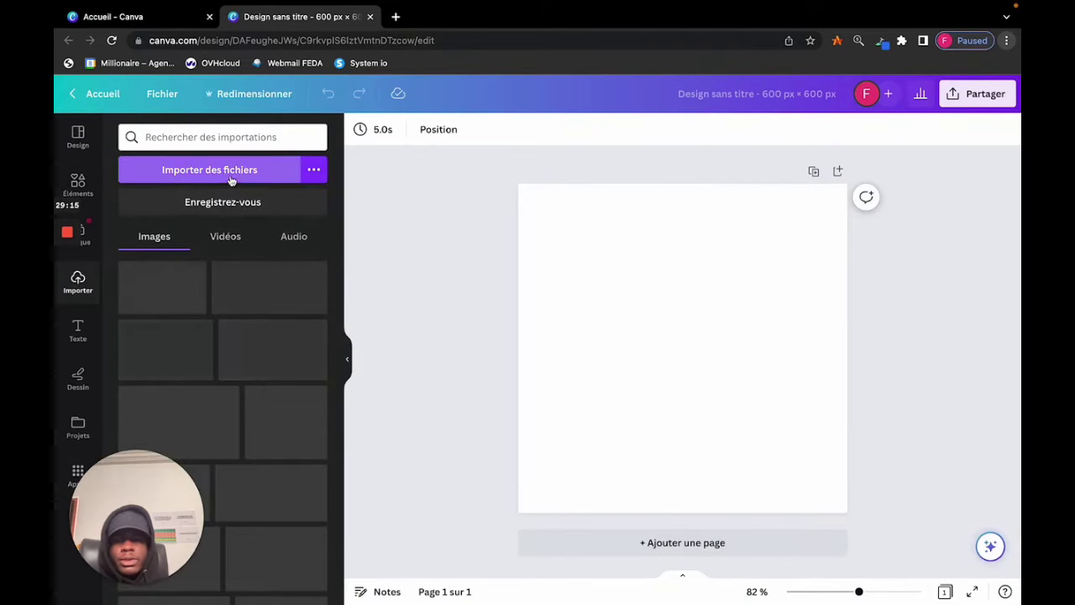
click(193, 172)
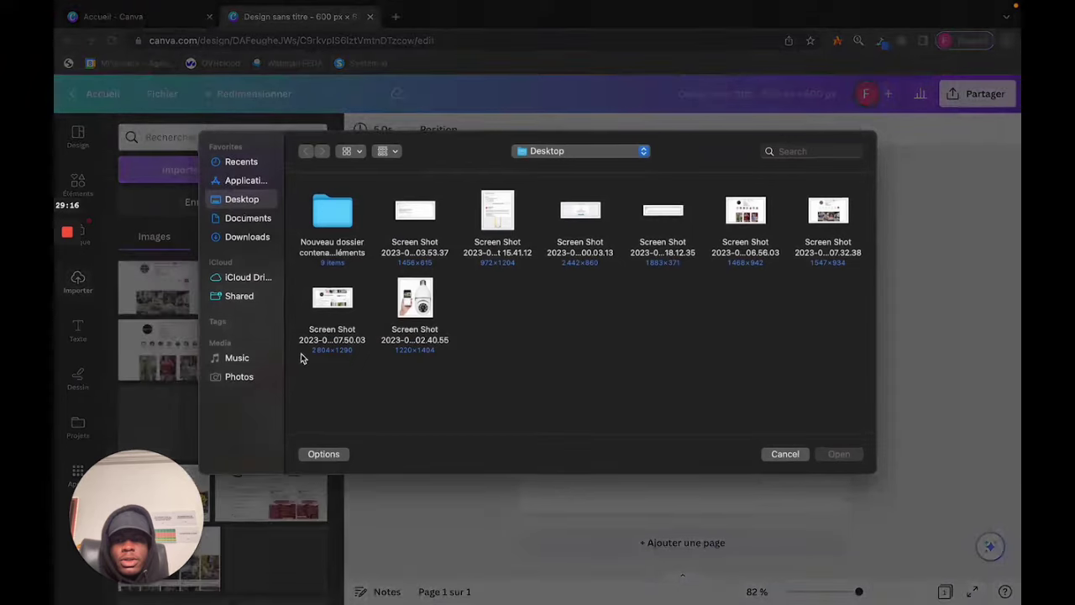
click(239, 163)
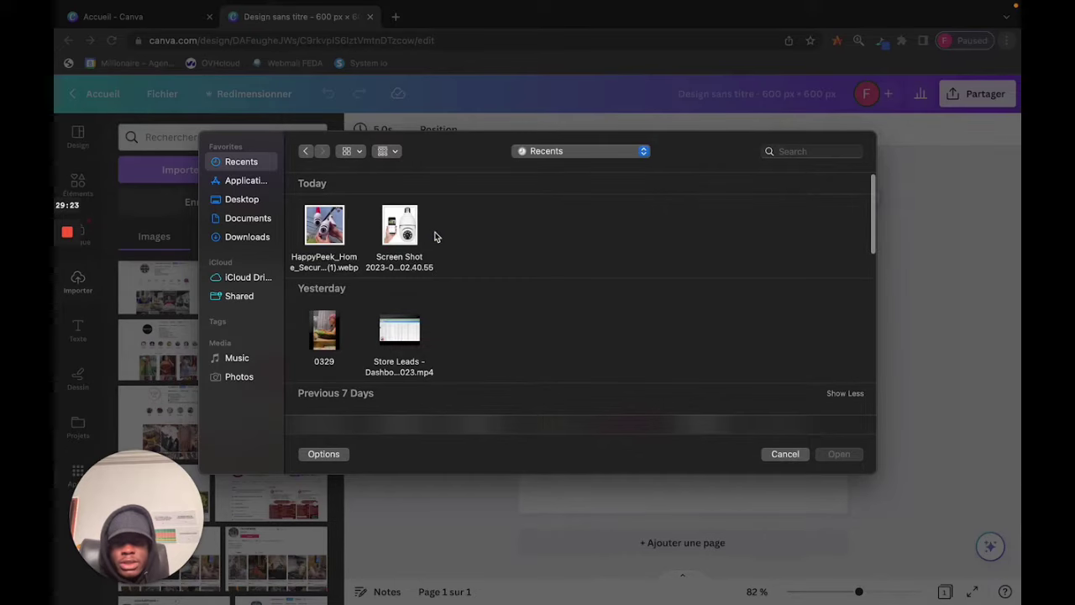
drag(435, 237, 300, 229)
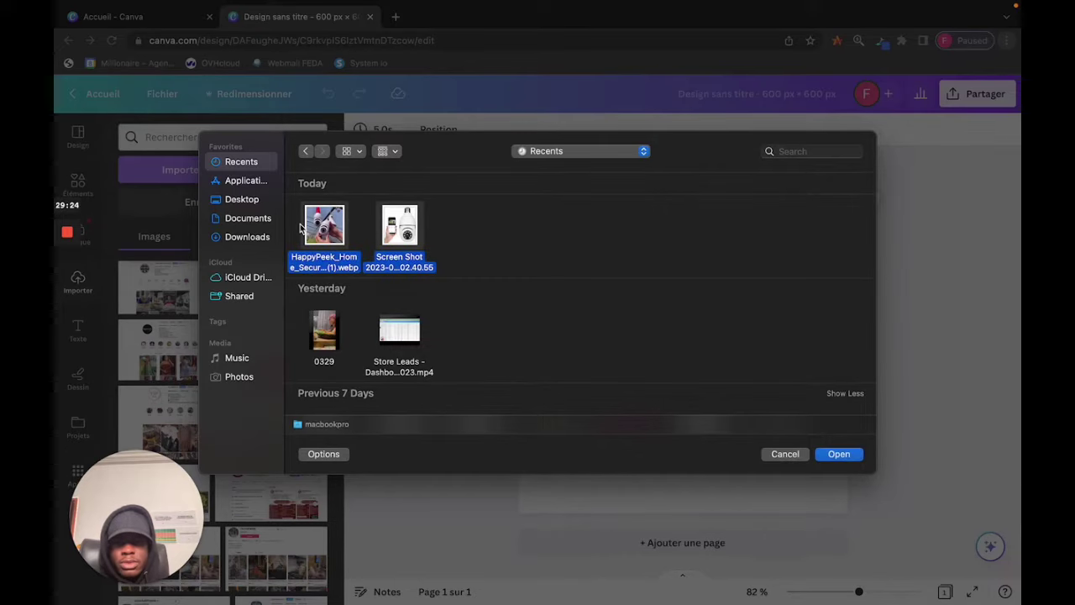
click(443, 232)
click(417, 238)
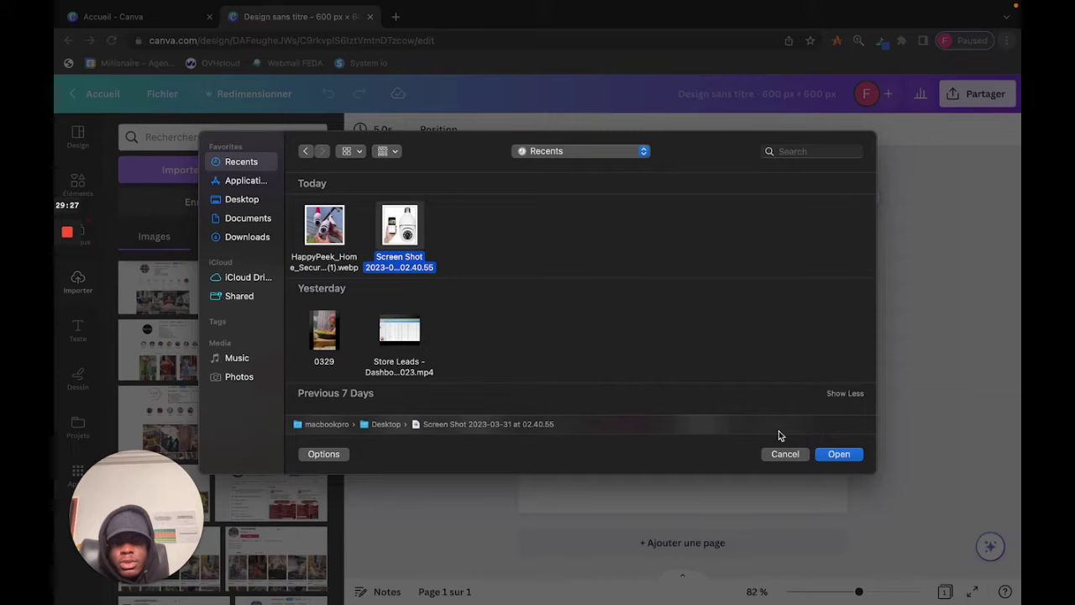
click(838, 455)
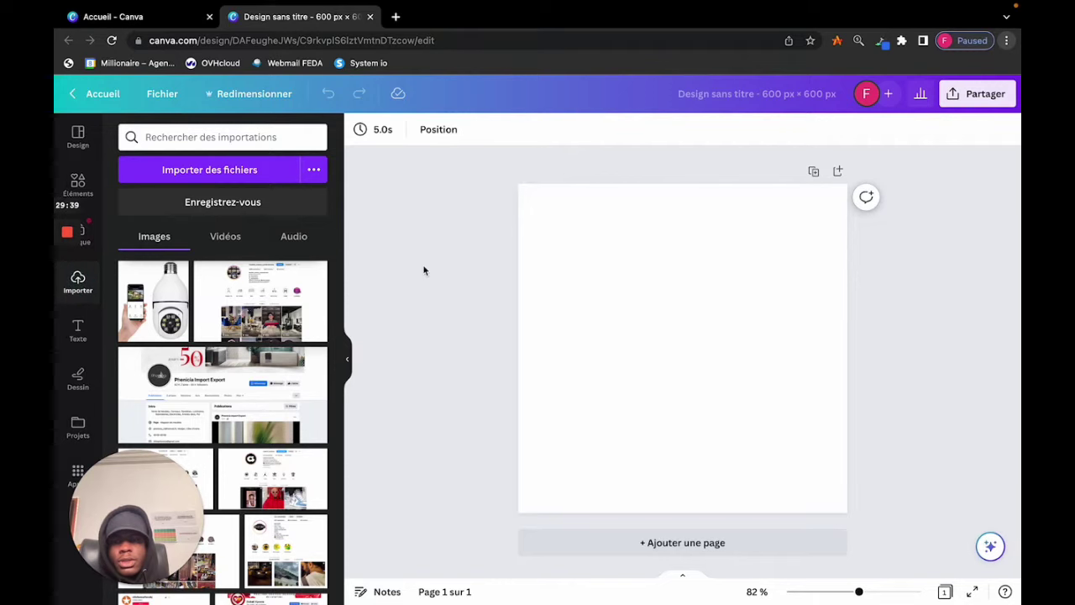
- Try the bulb camera image as the full-page background with its crop shifted upward, and delete it from the page
drag(148, 300, 523, 294)
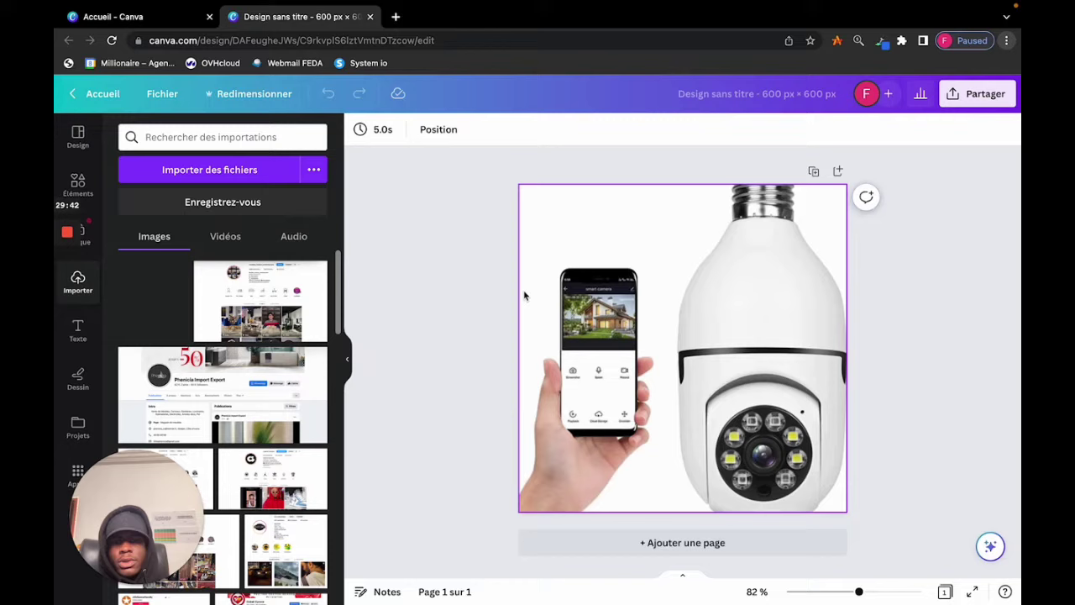
double_click(732, 322)
drag(732, 322, 732, 299)
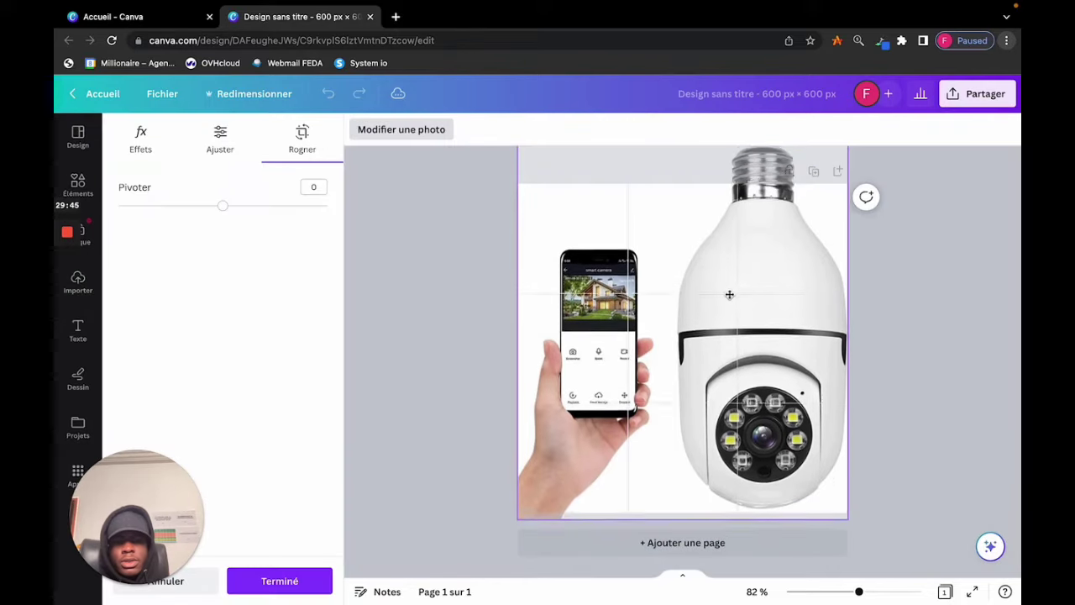
click(910, 298)
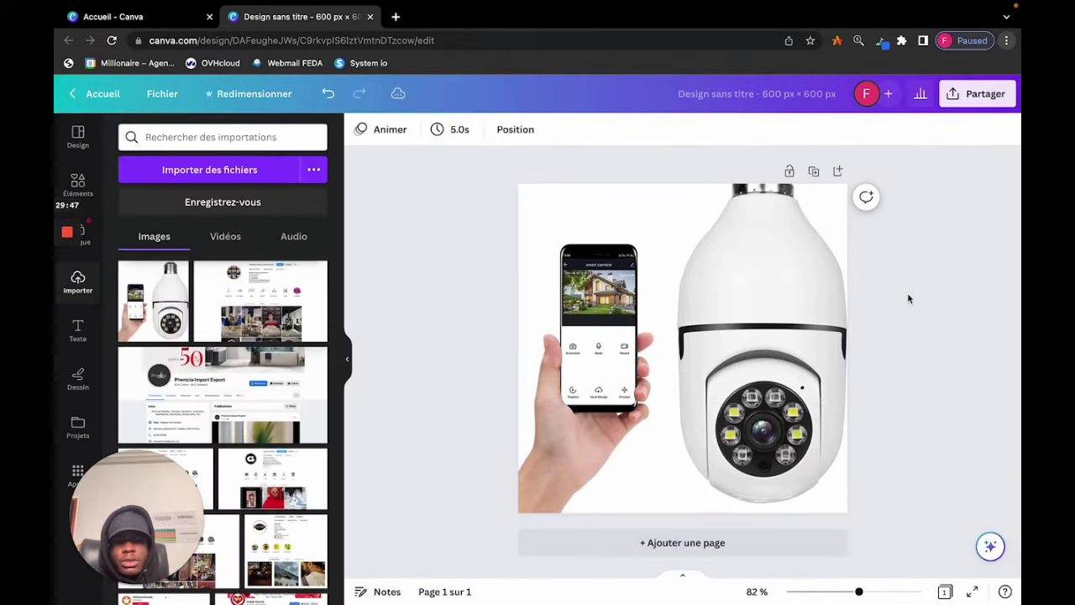
click(787, 298)
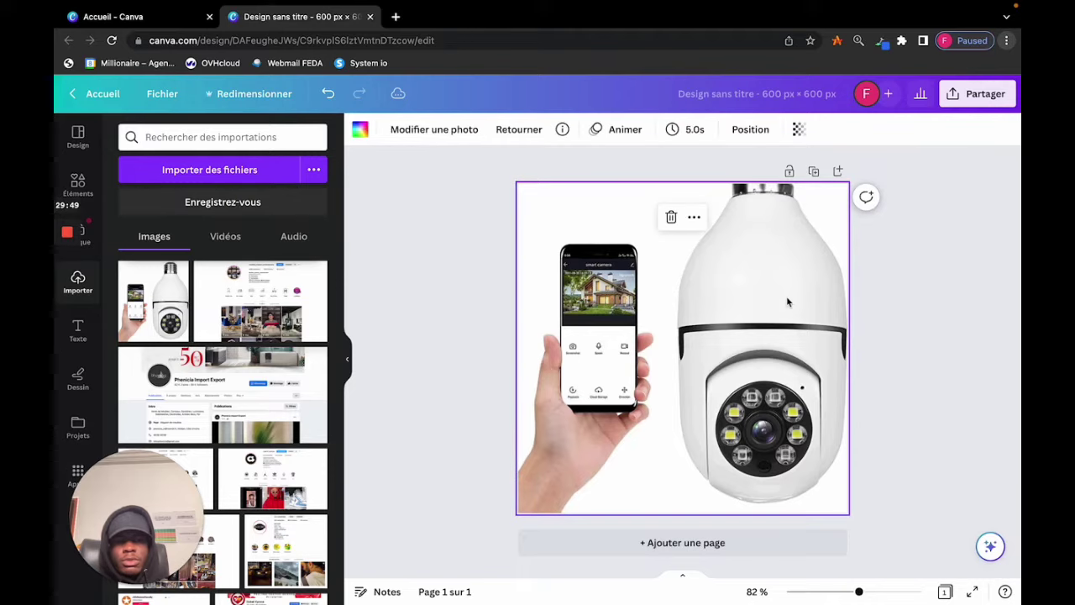
double_click(786, 297)
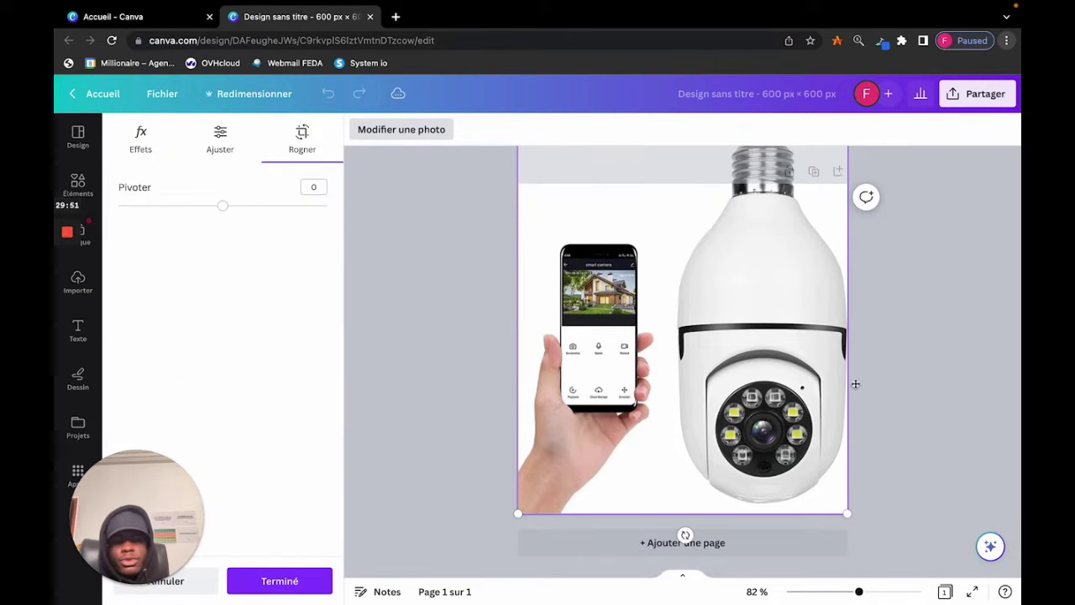
key(Delete)
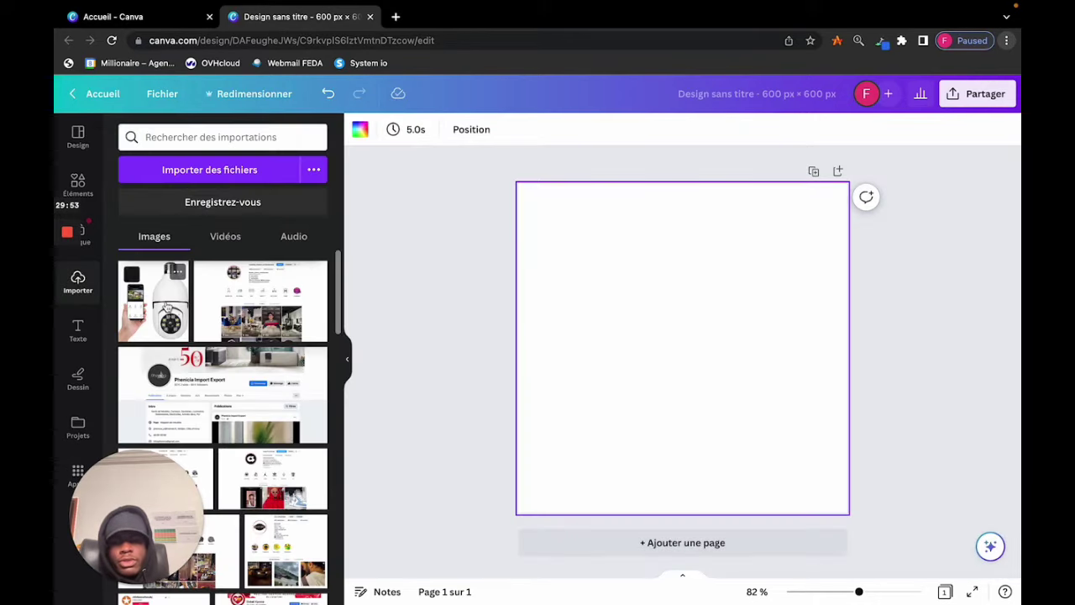
- Place the bulb camera image on the page as a free element, enlarge it to the full page height and centre it
drag(153, 301, 631, 290)
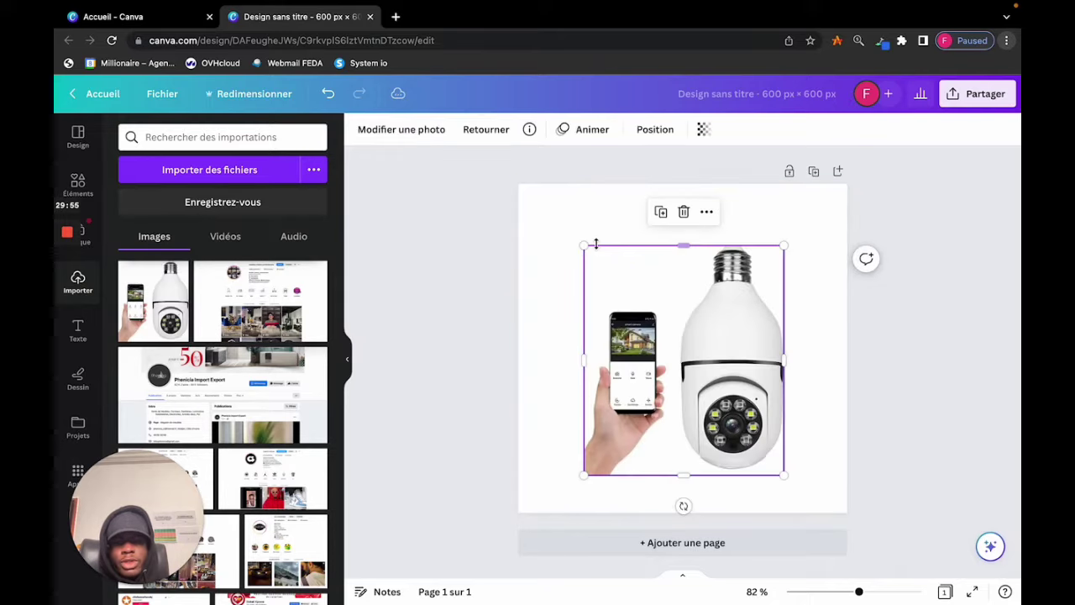
drag(585, 243, 529, 184)
drag(784, 475, 817, 512)
drag(708, 379, 718, 379)
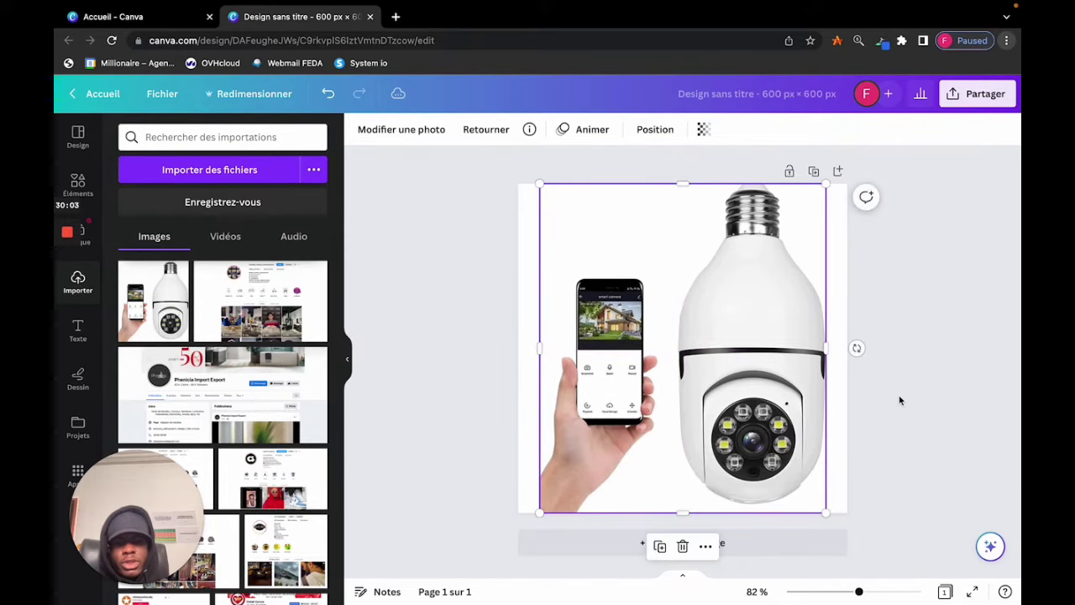
click(899, 399)
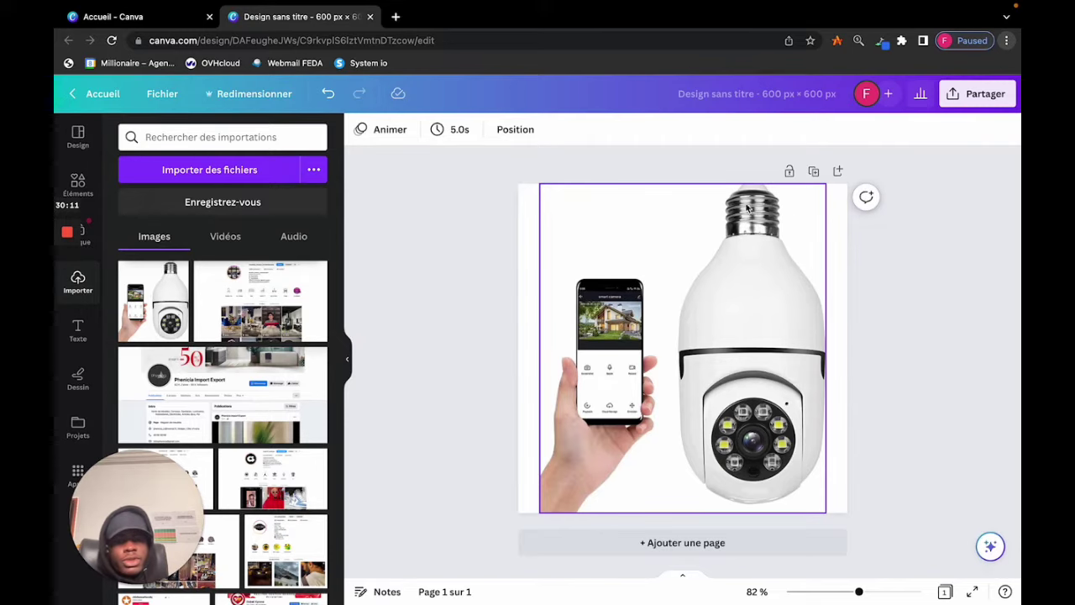
- Download the 600 × 600 px bulb camera design as a JPG
click(975, 94)
click(841, 444)
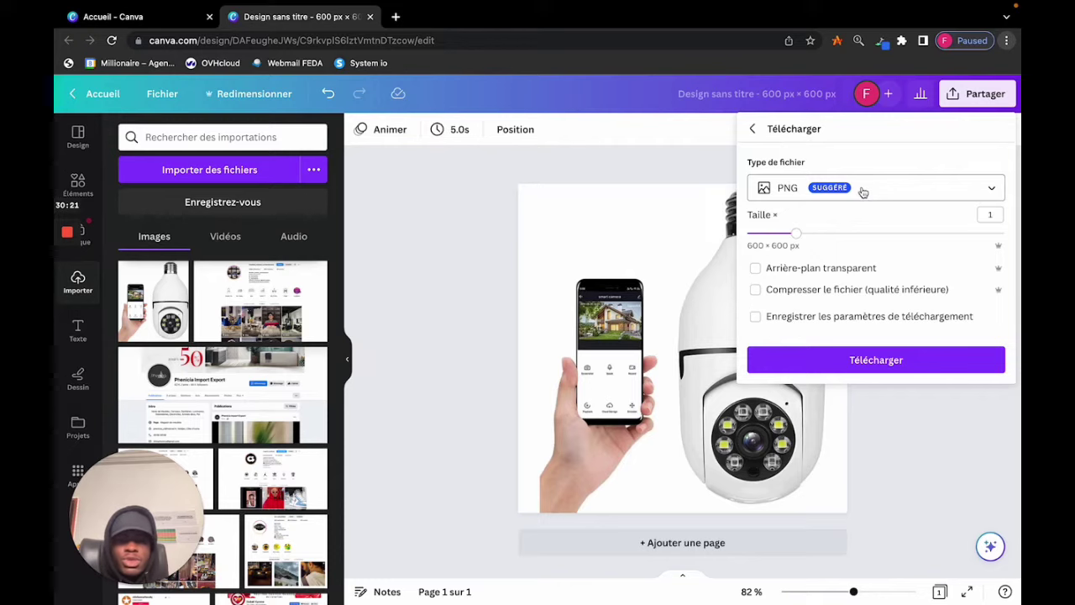
click(863, 192)
click(851, 236)
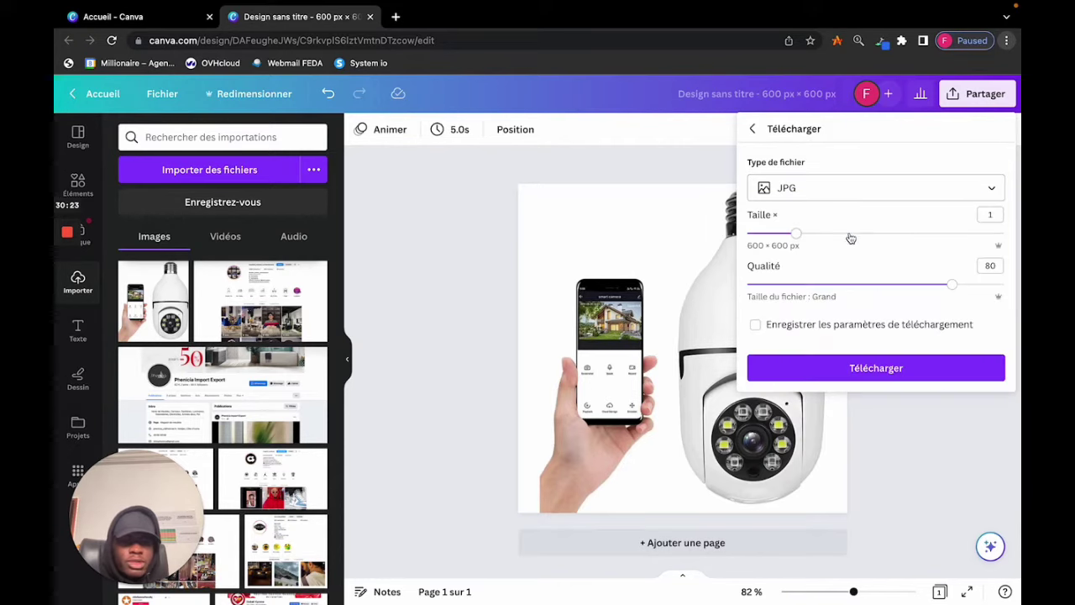
click(801, 370)
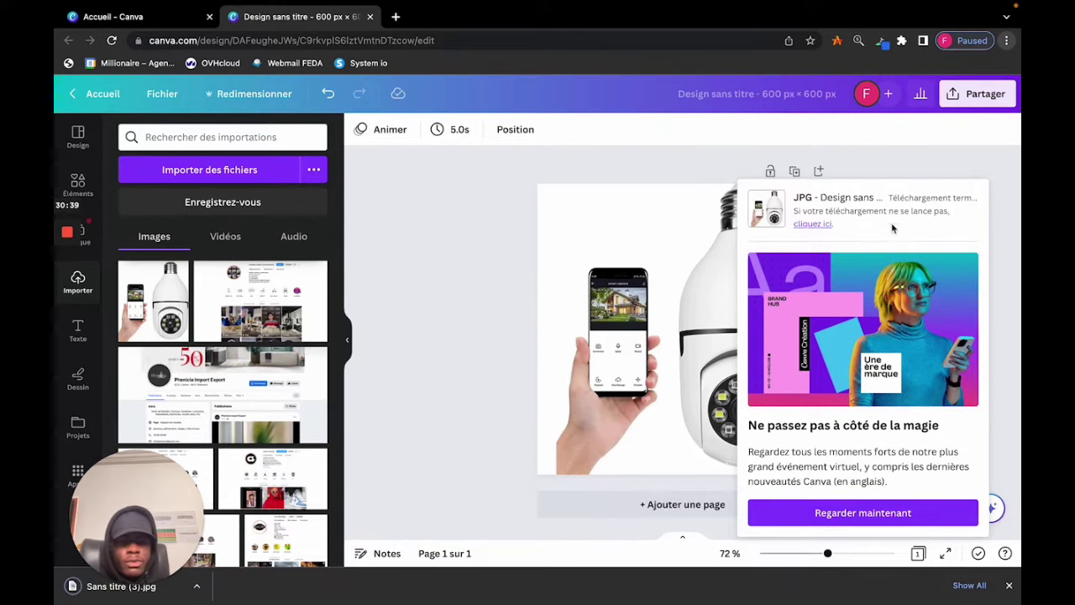
click(921, 149)
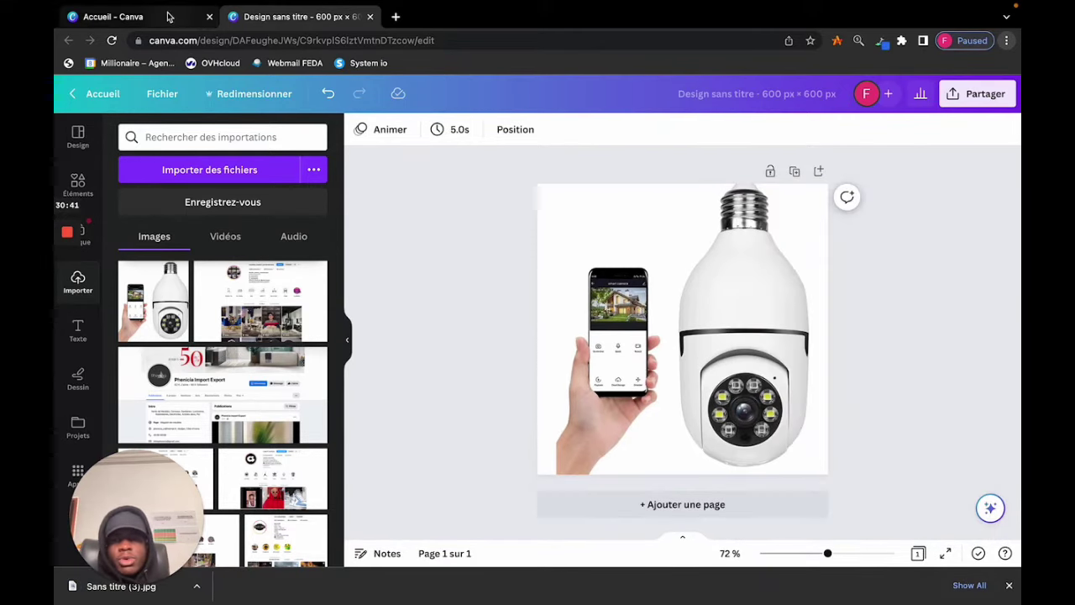
- Create a resized copy of the design in Présentation (16:9) format and delete the bulb camera image from the copy
click(168, 17)
click(280, 19)
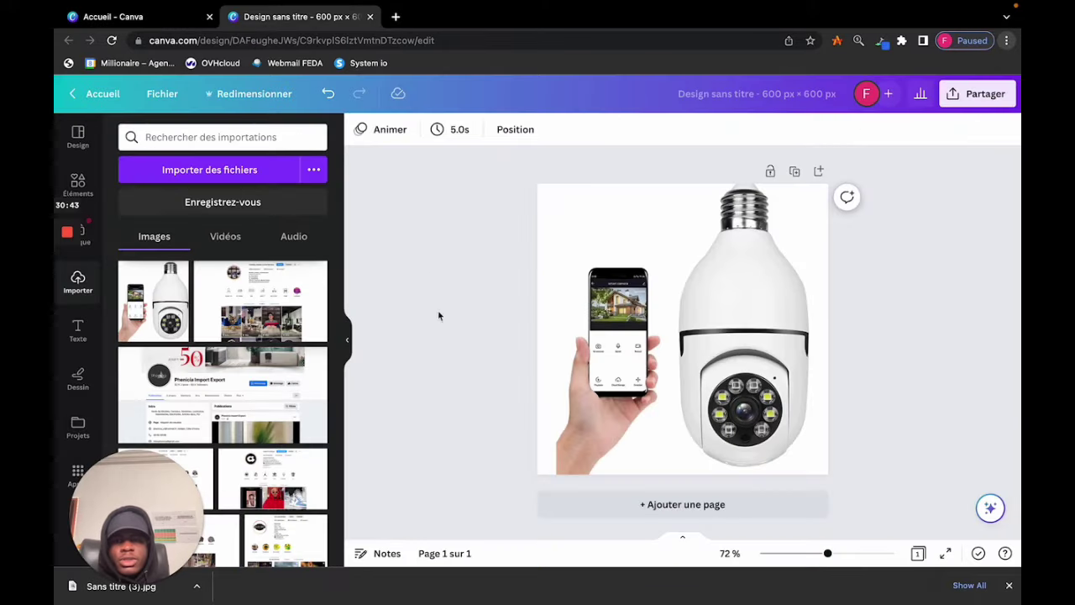
click(251, 96)
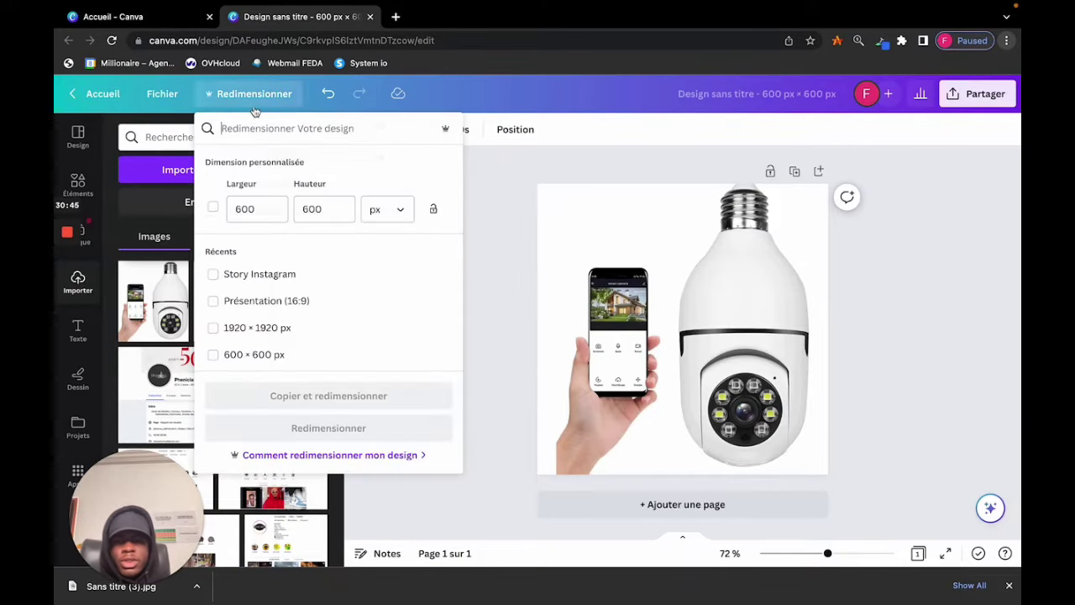
click(255, 100)
click(249, 95)
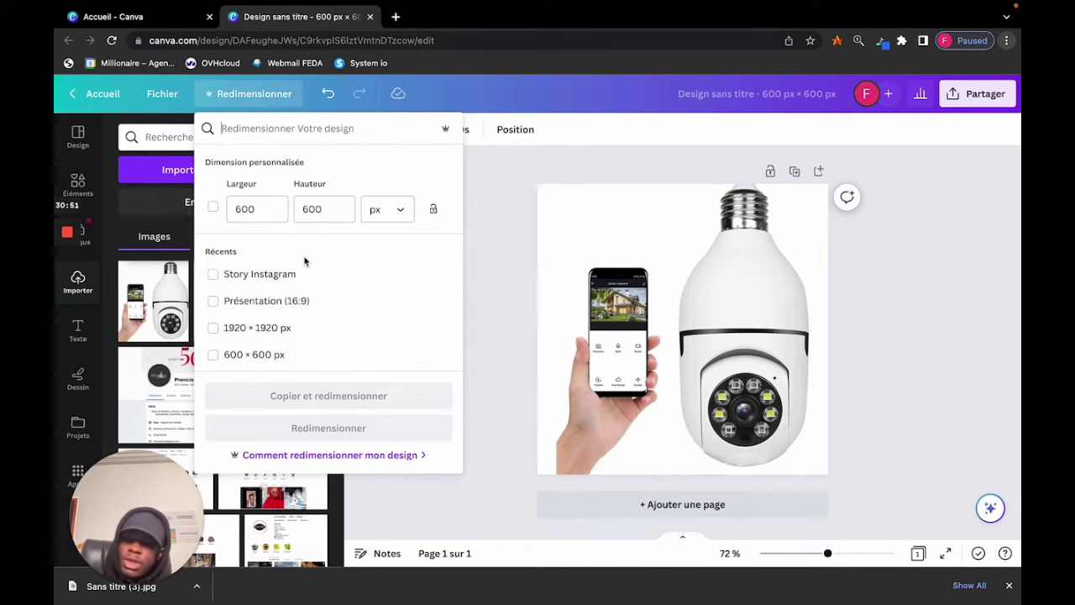
click(291, 301)
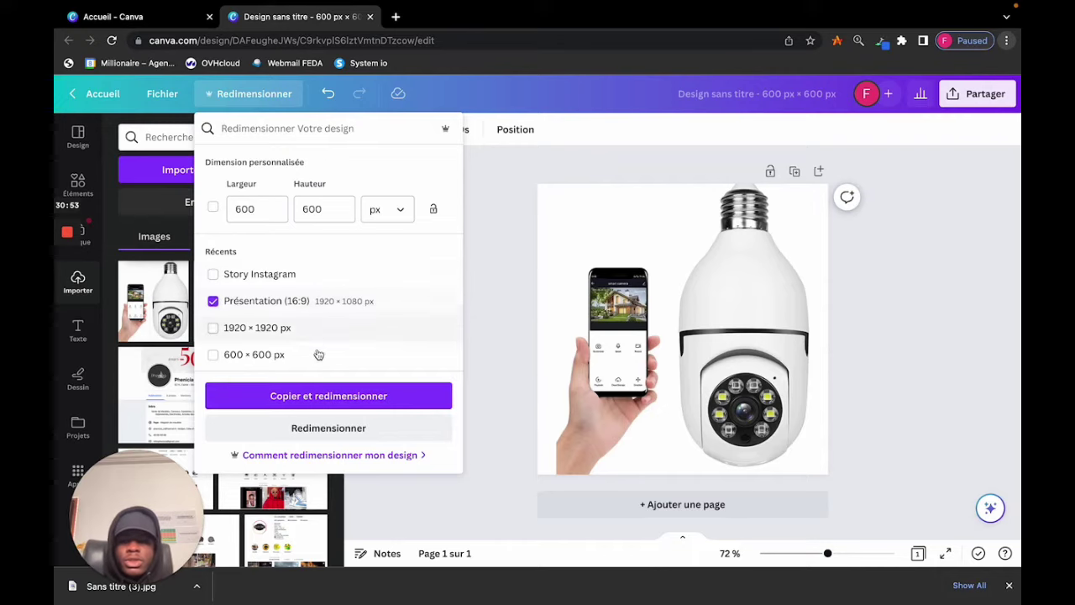
click(346, 397)
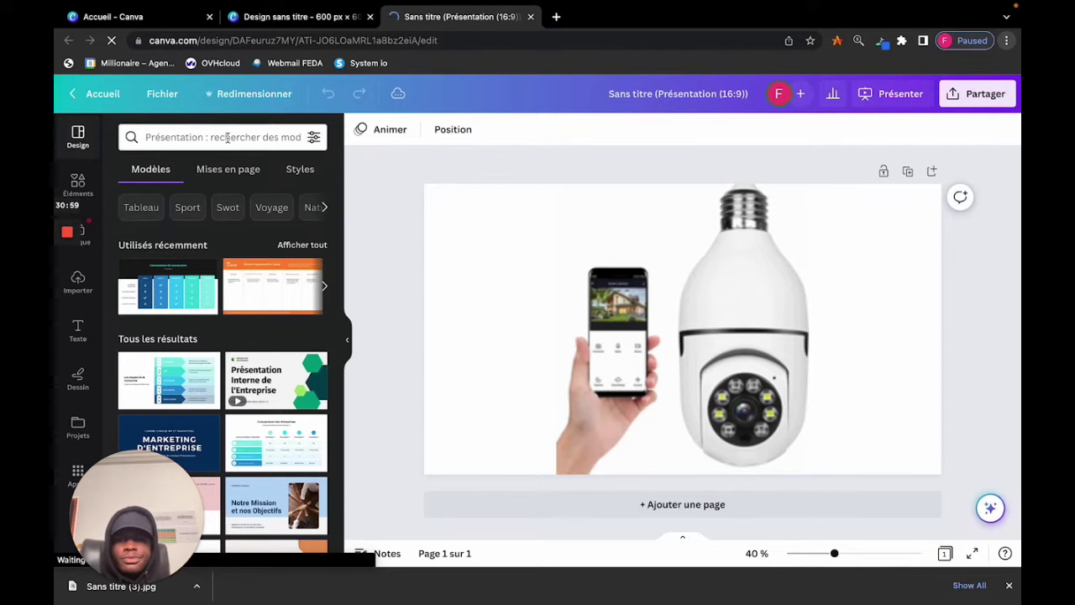
click(620, 288)
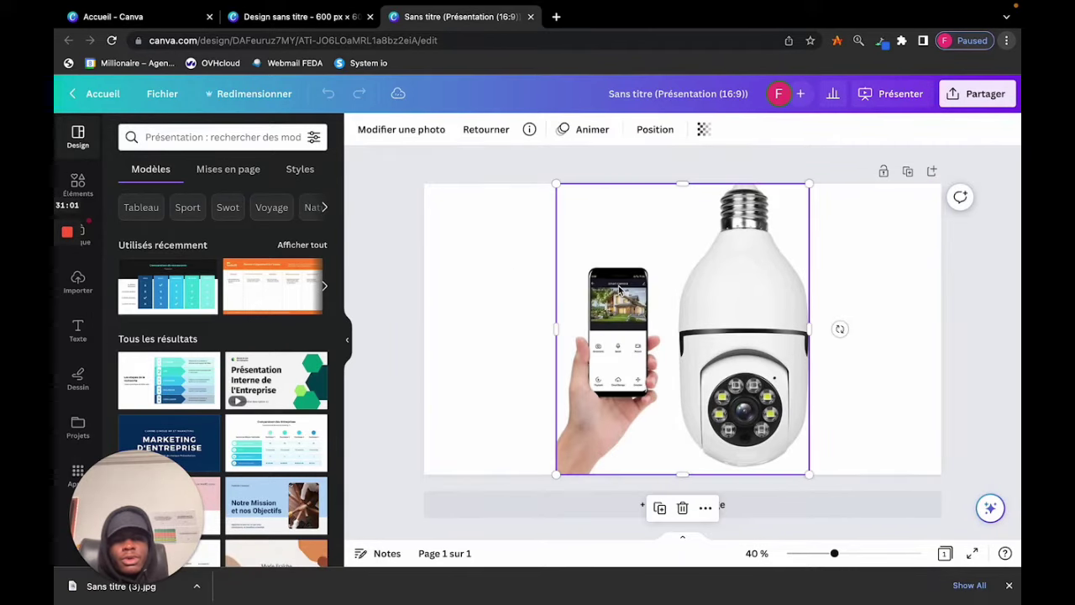
key(Delete)
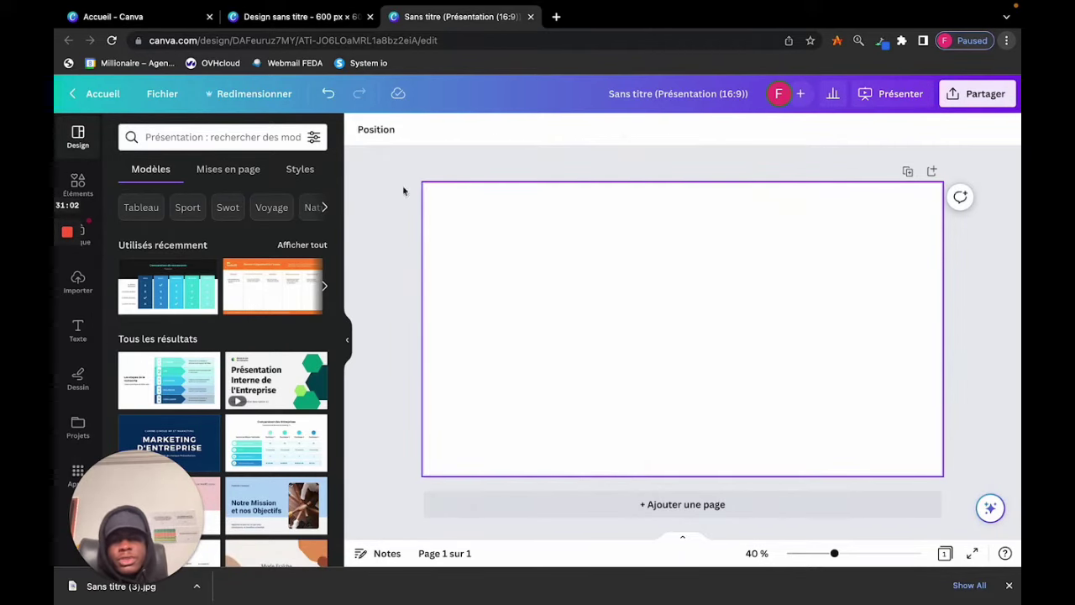
- Search the Mac's files for MAISO and import "image de maison abidjan.jpeg" into the Canva uploads
click(78, 283)
click(189, 172)
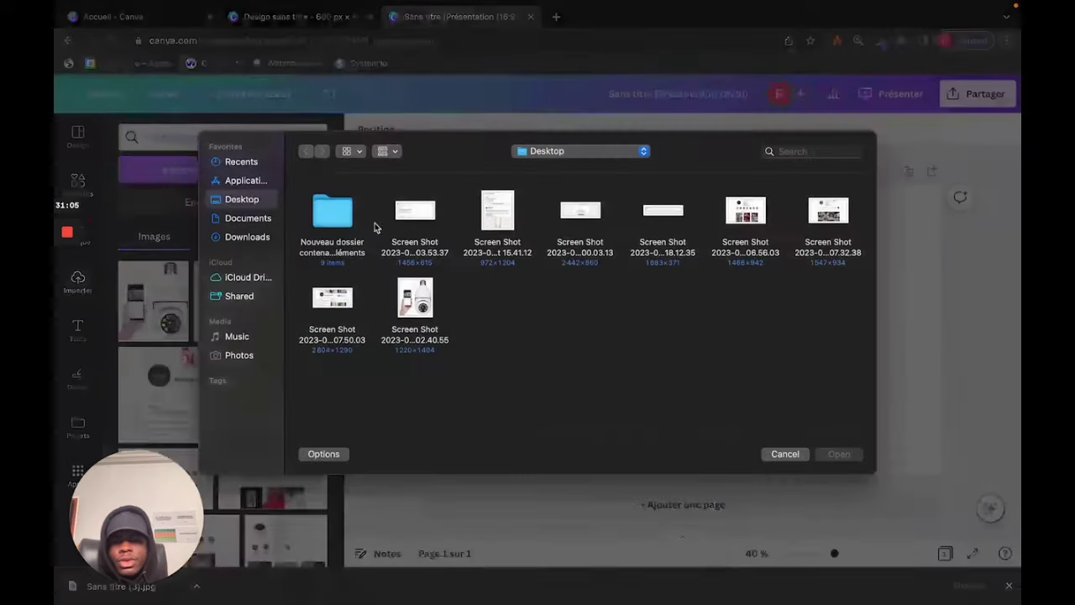
click(241, 162)
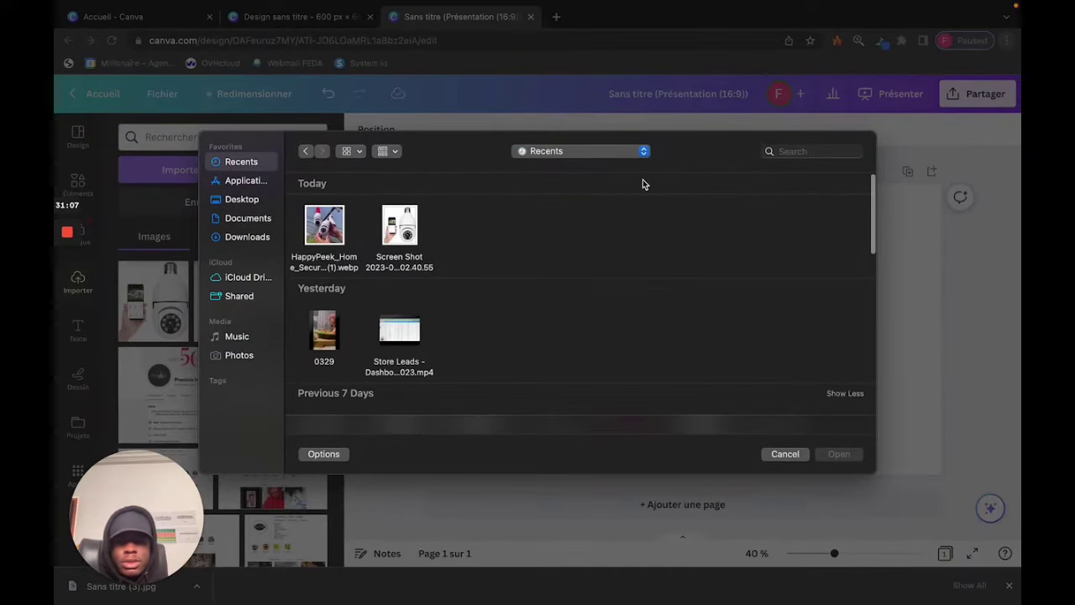
click(246, 238)
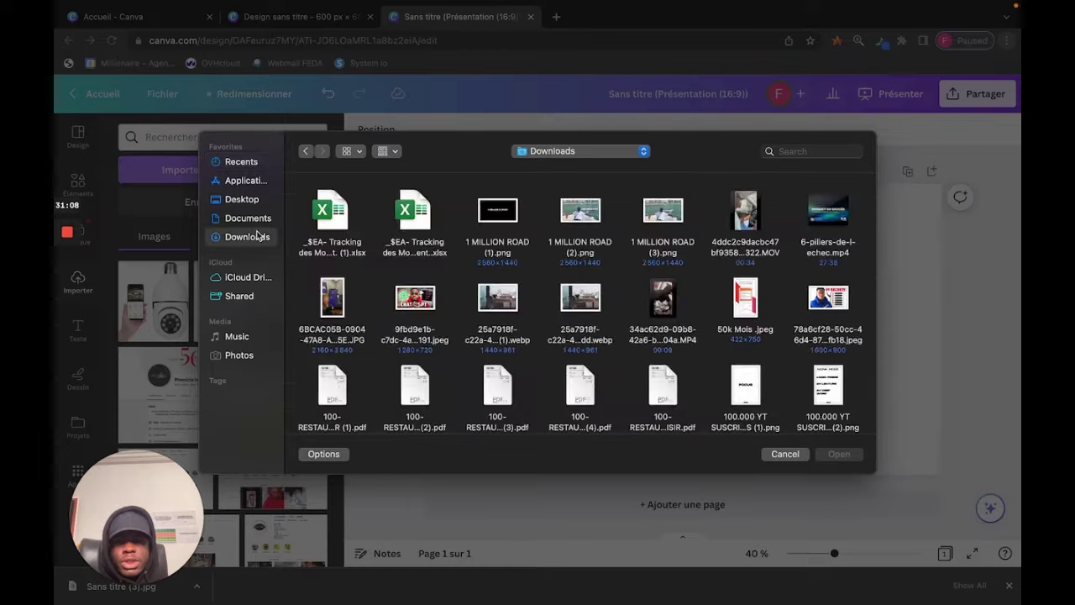
click(805, 152)
text(MAISO)
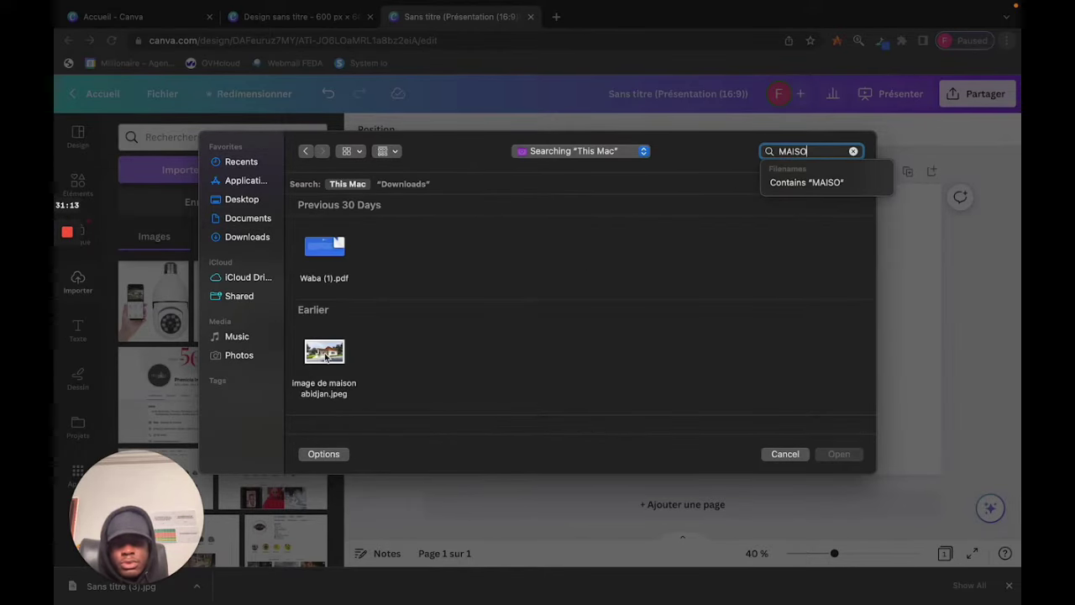
click(326, 357)
click(835, 455)
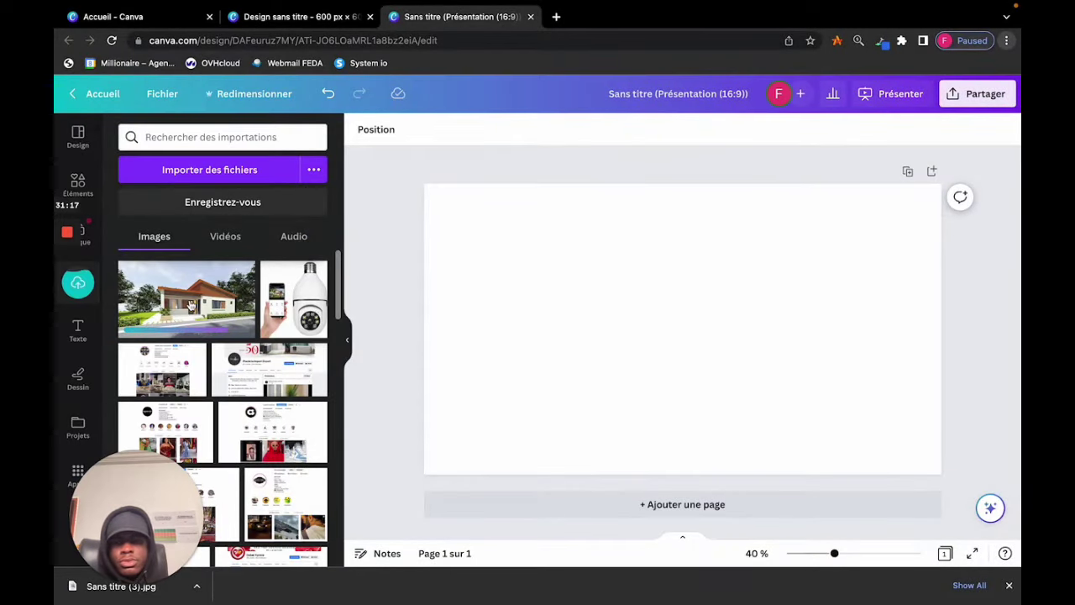
- Fill the presentation page with the imported house image as background and collapse the uploads panel
mouse_move(190, 300)
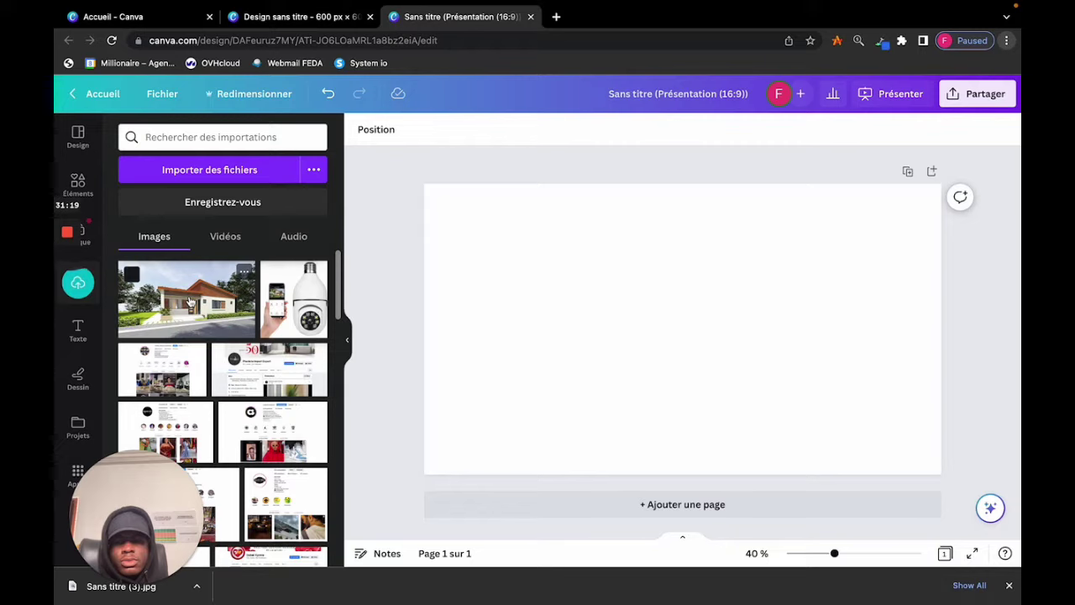
drag(190, 301, 470, 353)
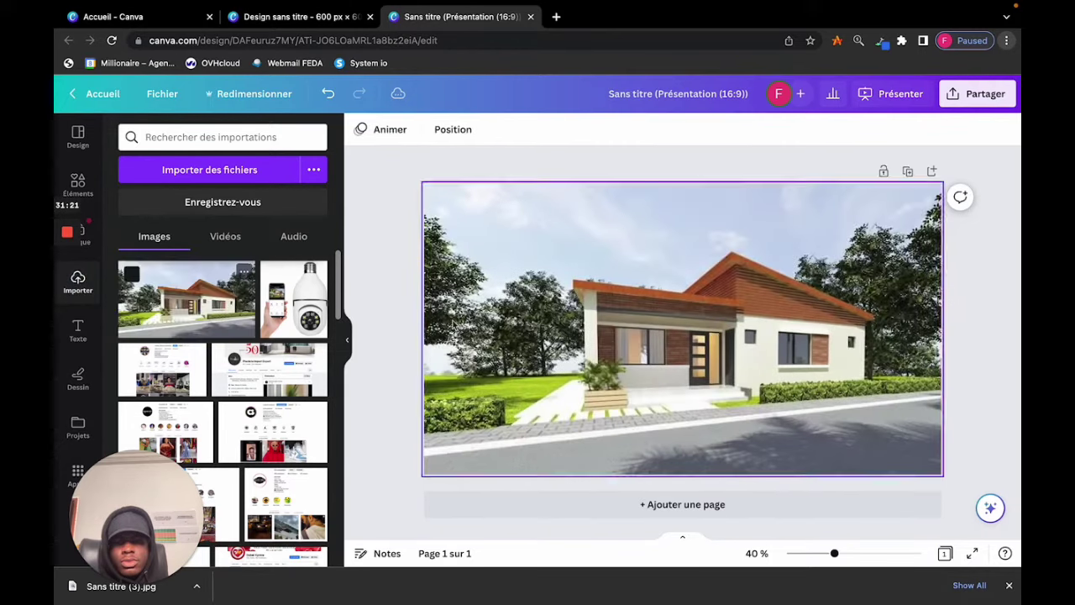
click(347, 341)
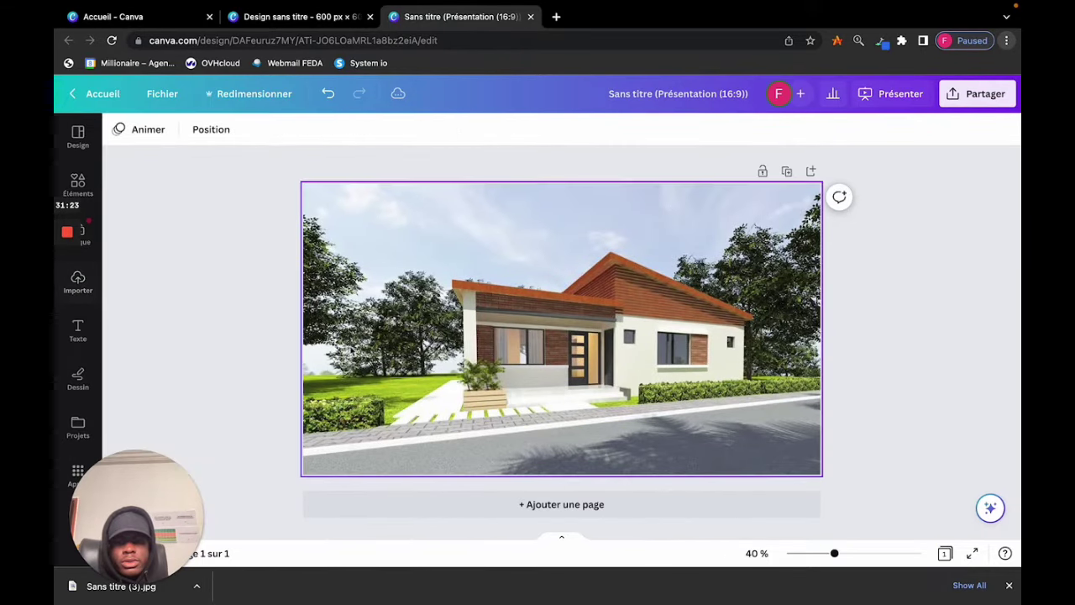
- Download the 1920 × 1080 px house image presentation as a JPG
click(962, 99)
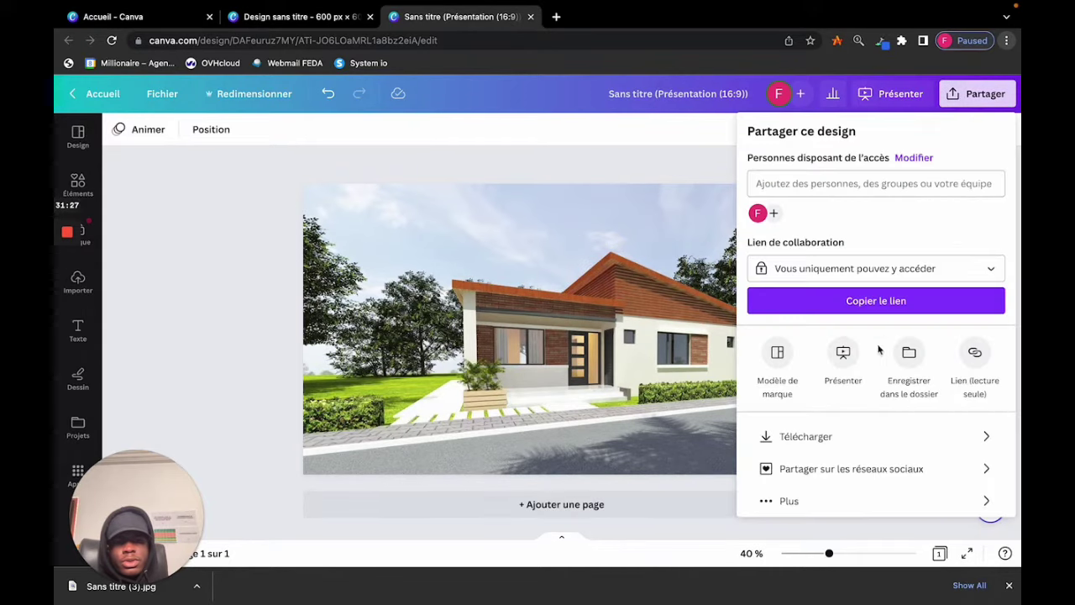
click(835, 435)
click(854, 191)
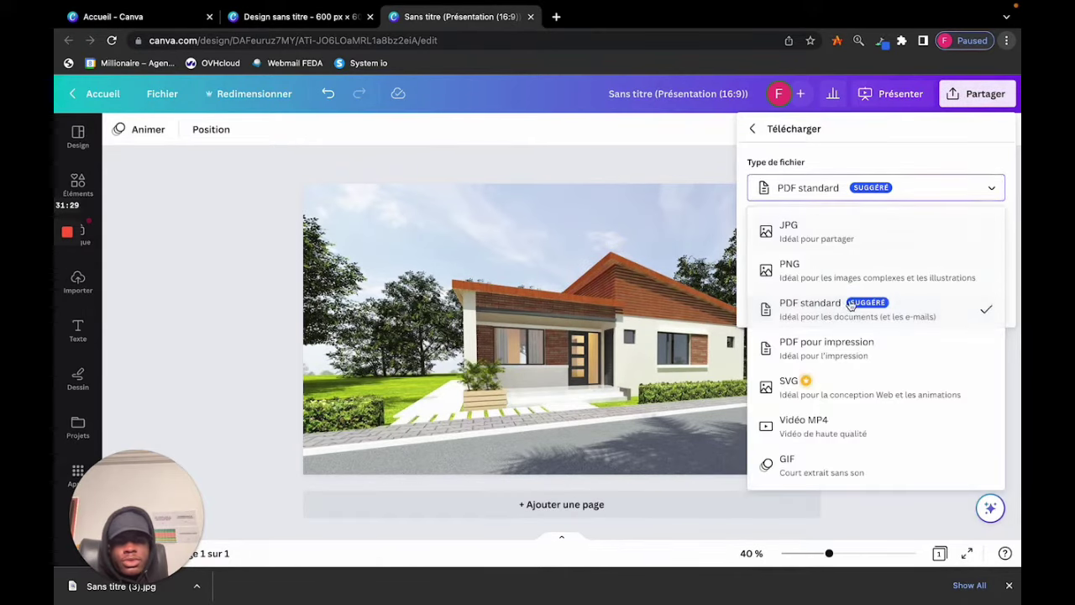
click(807, 229)
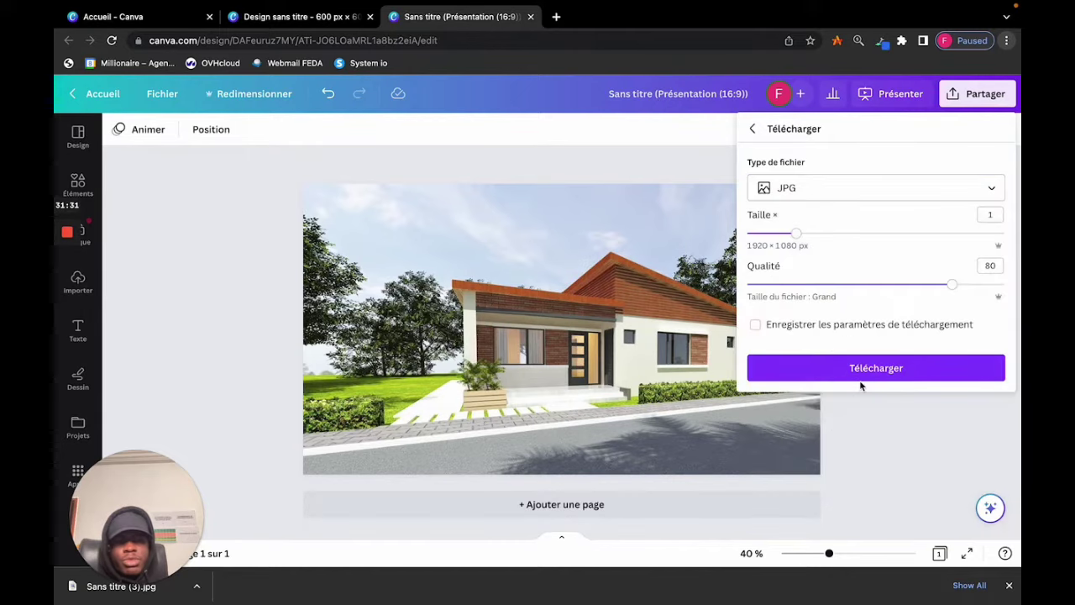
click(866, 370)
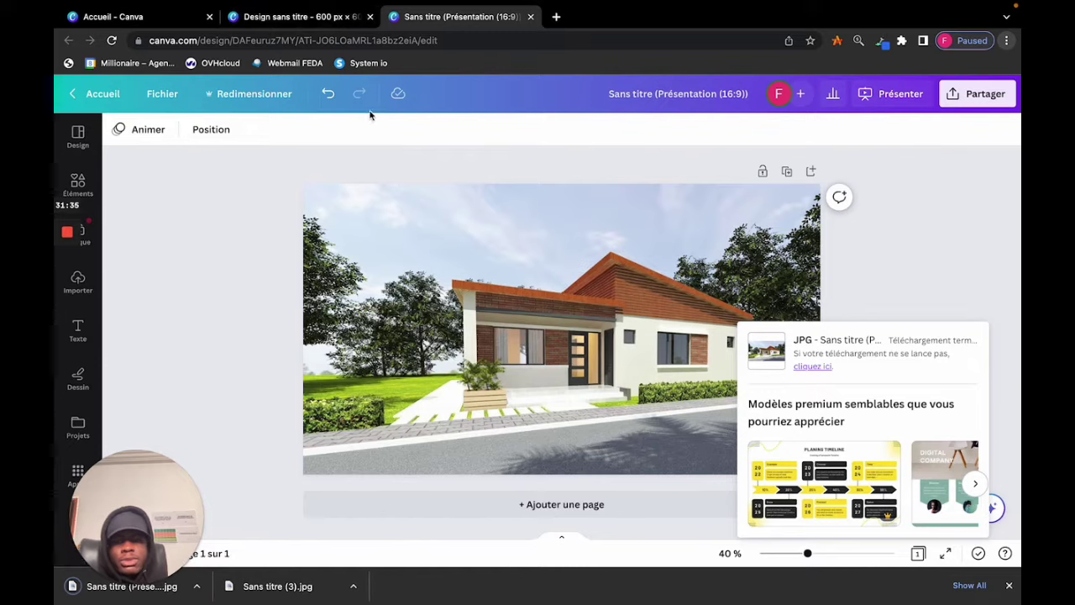
- Leave the Canva designs and switch to the other Chrome profile's window showing Canva's public homepage
click(298, 17)
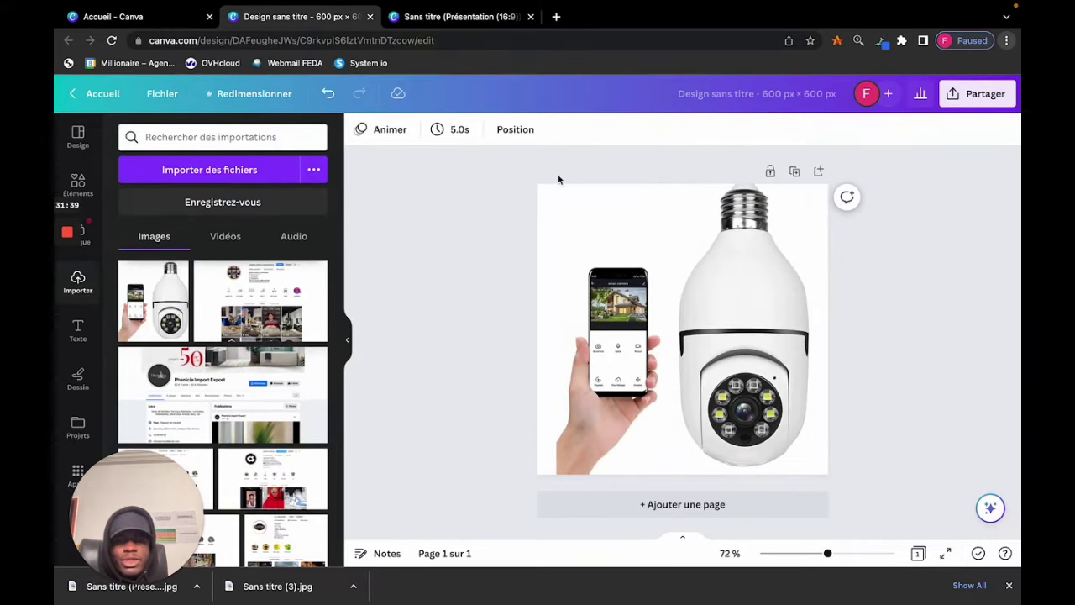
mouse_move(596, 593)
right_click(547, 554)
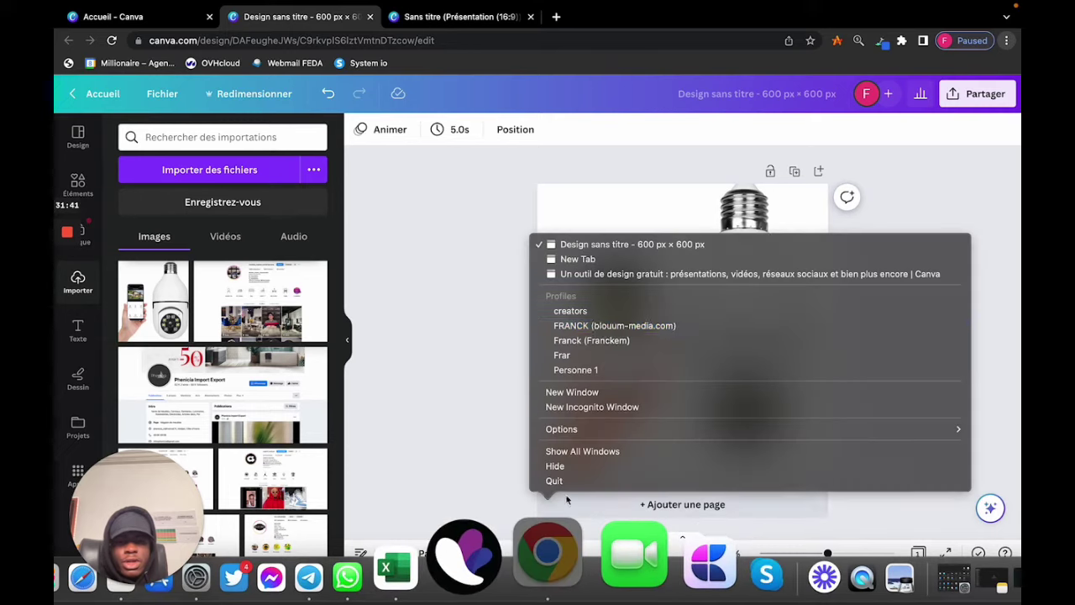
click(614, 340)
scroll(459, 264, down, 5)
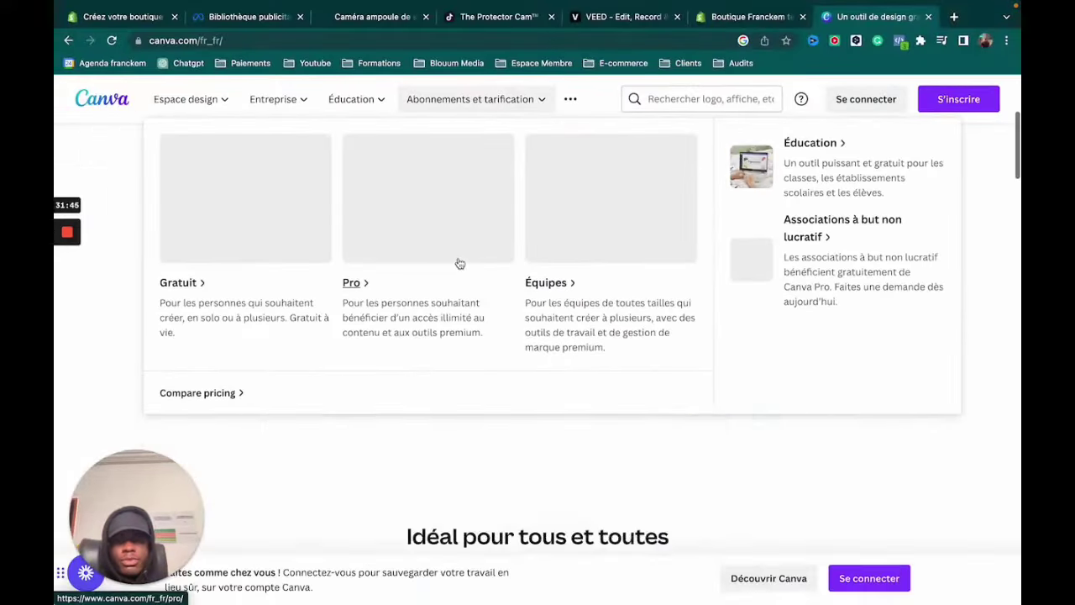
- Return to the Shopify store's themes page and publish the Sense theme in place of Dawn
scroll(460, 264, up, 5)
click(605, 51)
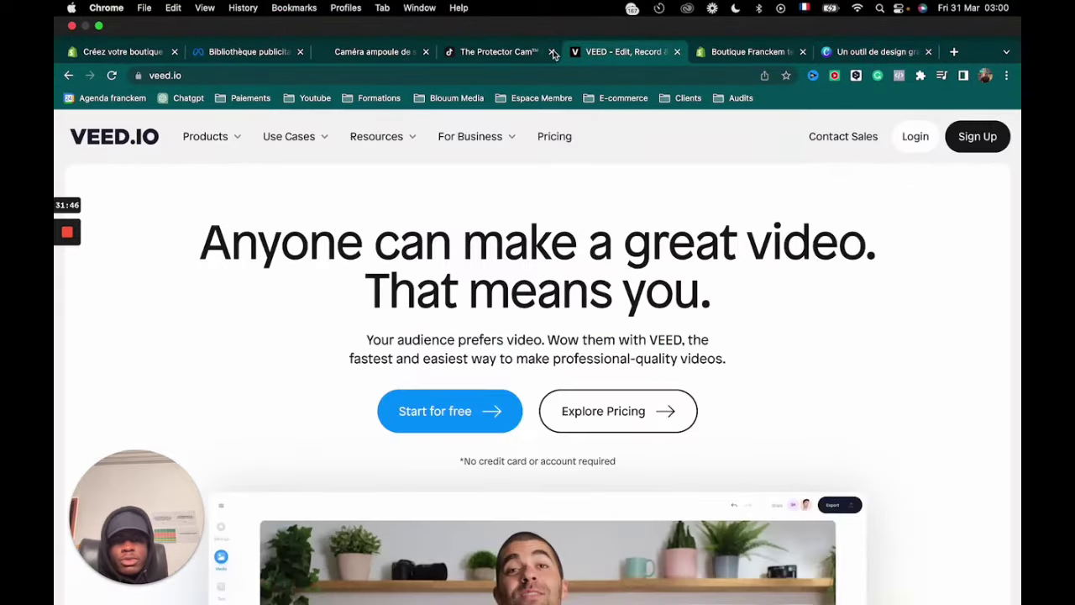
click(721, 53)
scroll(550, 264, down, 2)
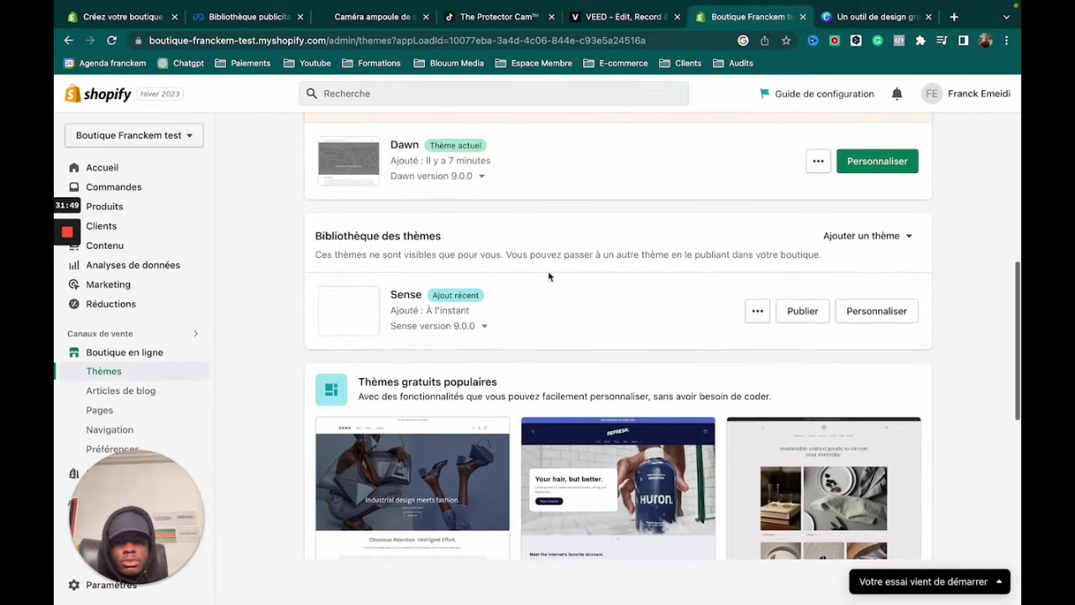
click(801, 311)
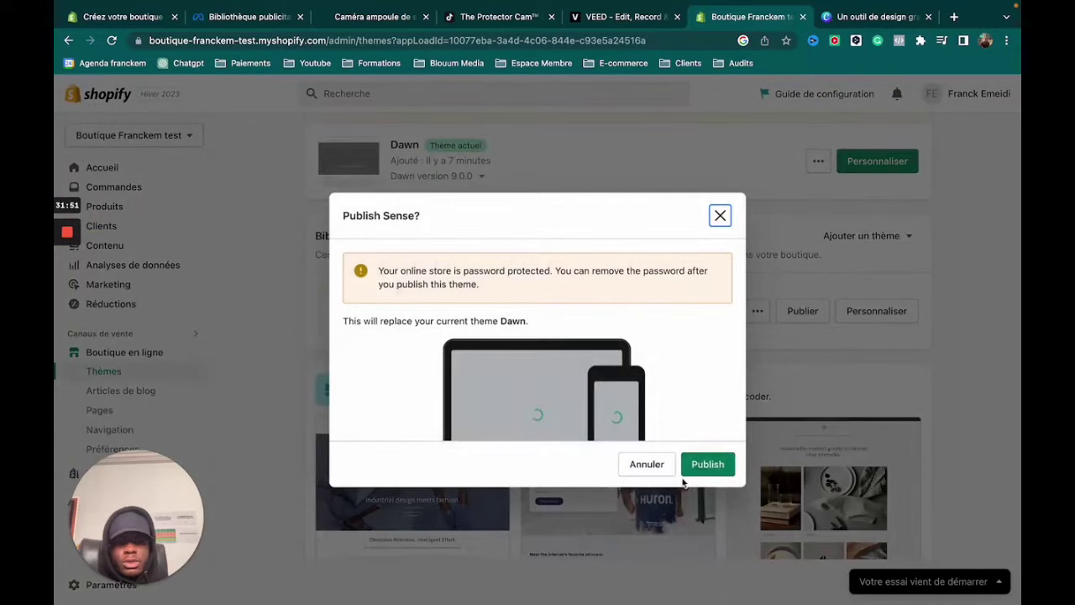
click(704, 465)
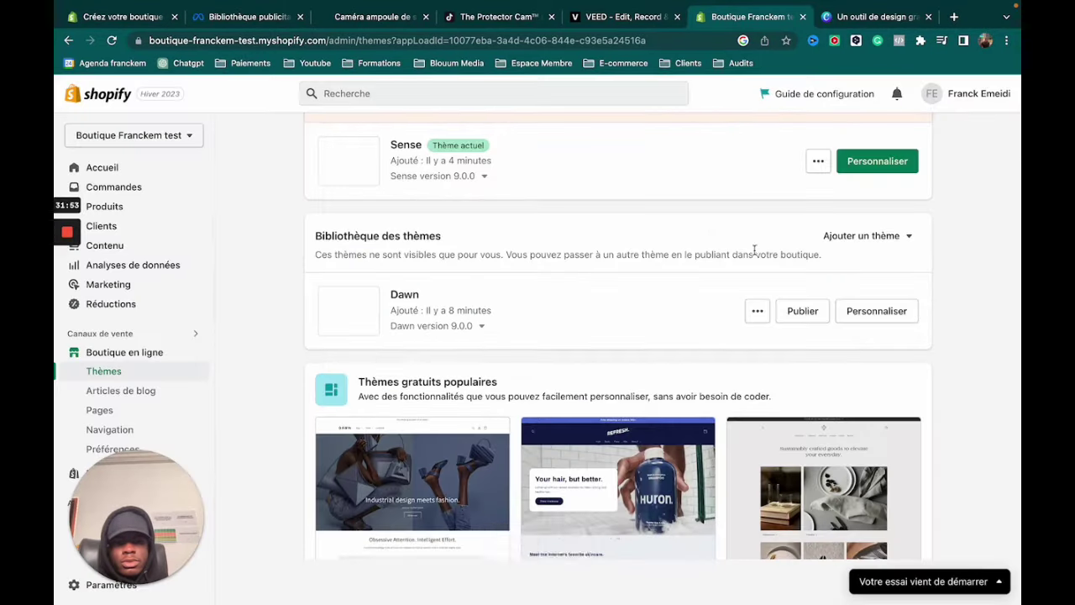
- Open the published Sense theme for customization in the theme editor
click(876, 311)
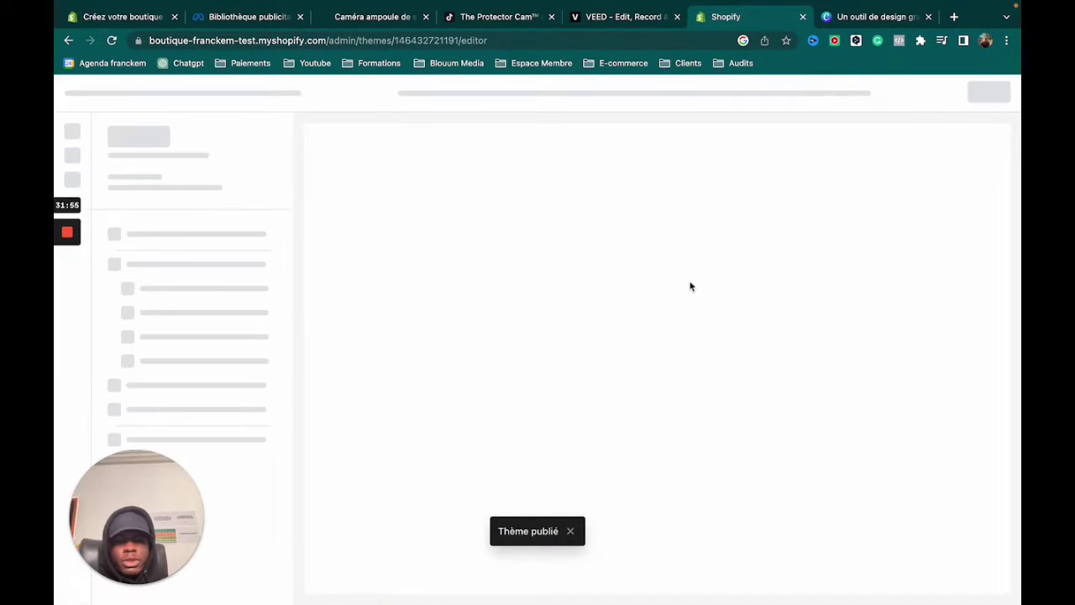
click(71, 41)
scroll(354, 288, down, 3)
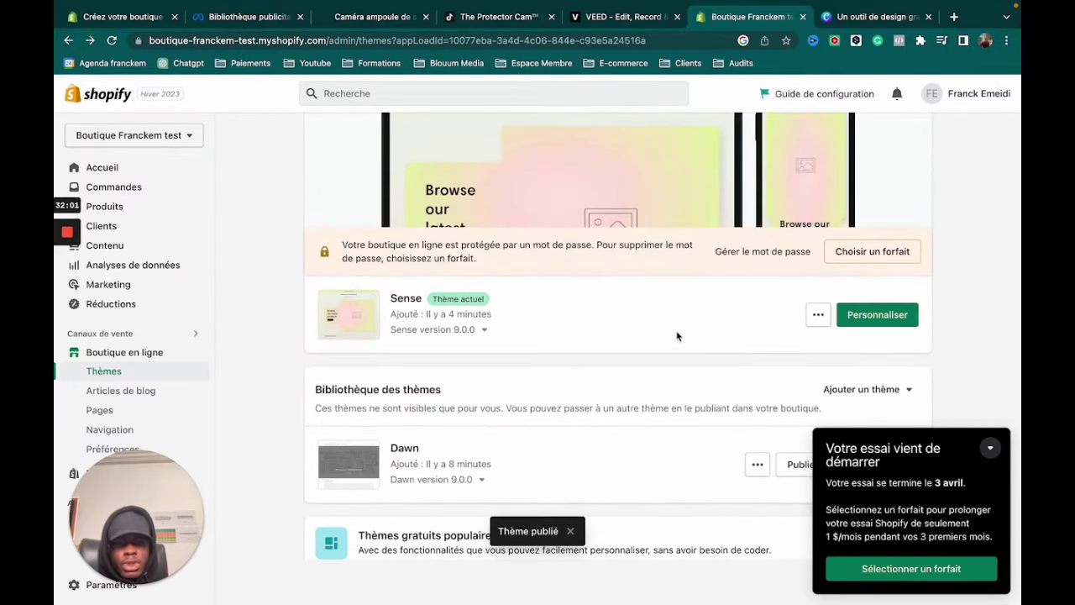
click(878, 316)
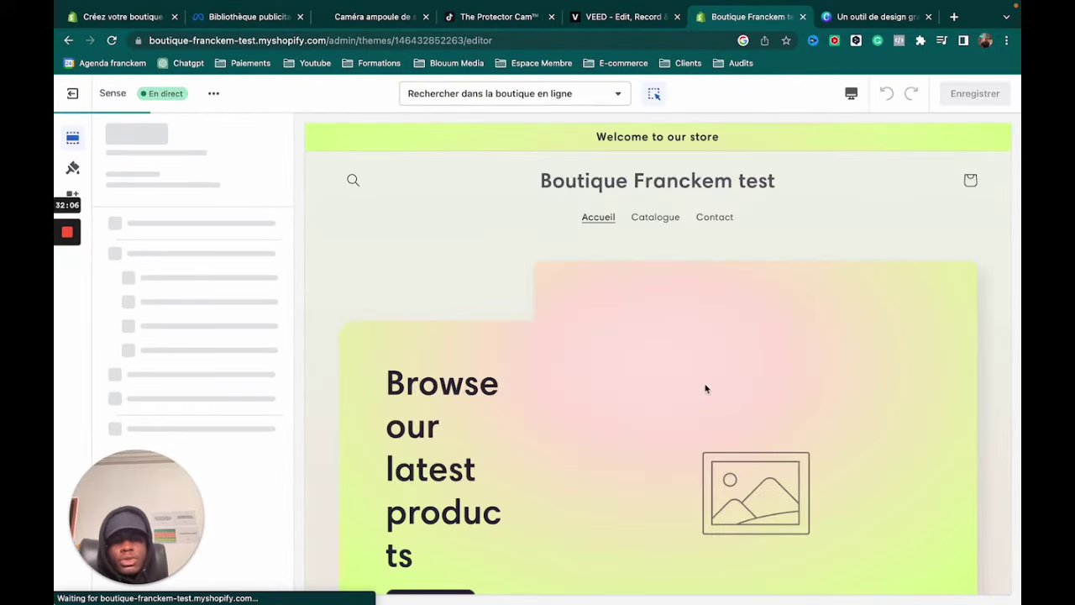
- Switch to the other Chrome profile's window containing the 600 × 600 px Canva design
mouse_move(630, 599)
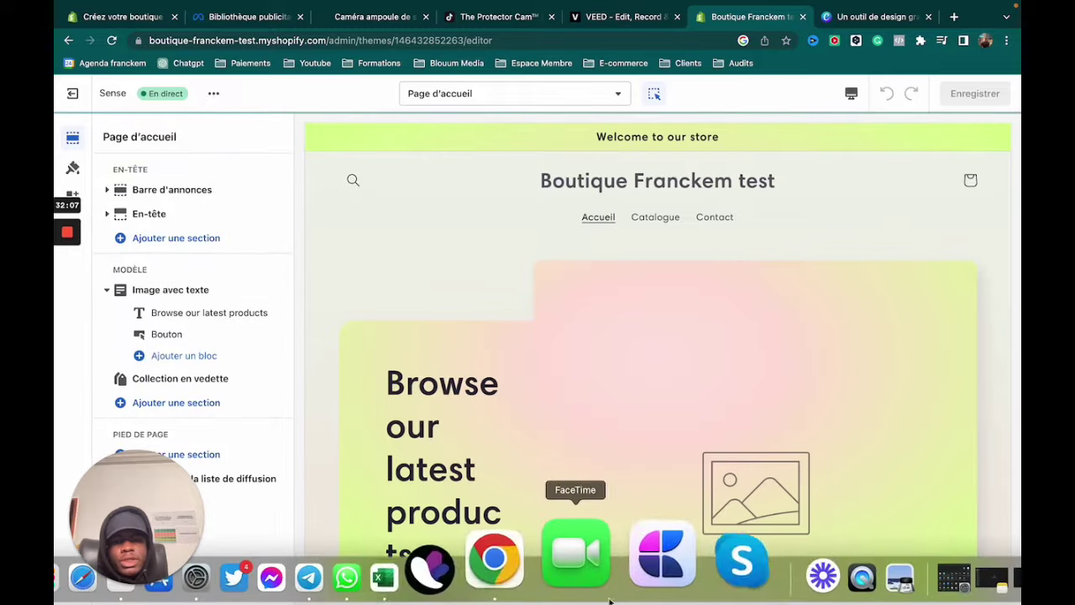
right_click(563, 580)
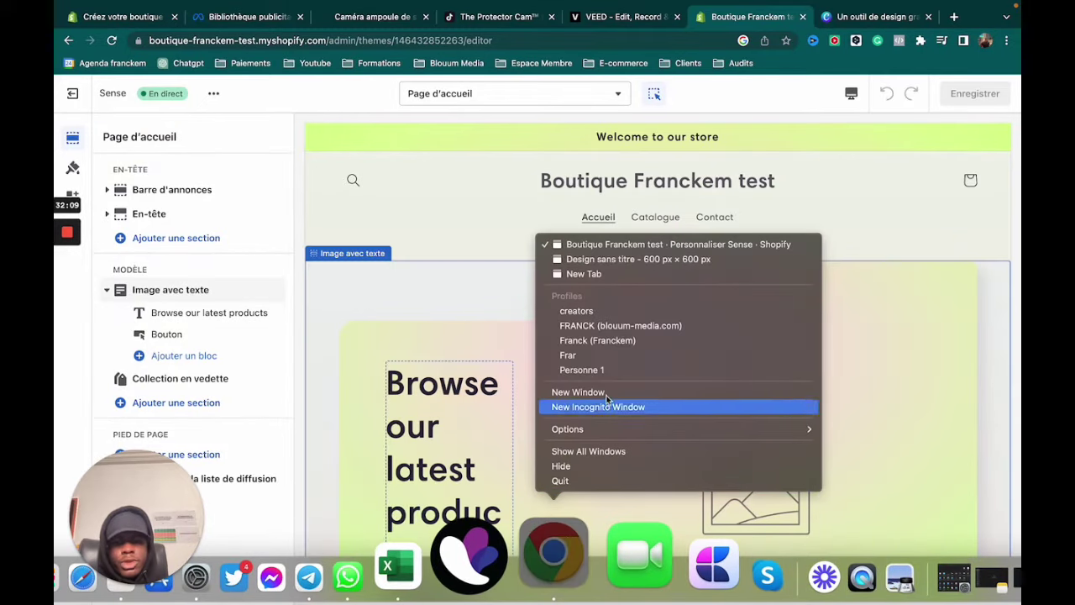
click(616, 328)
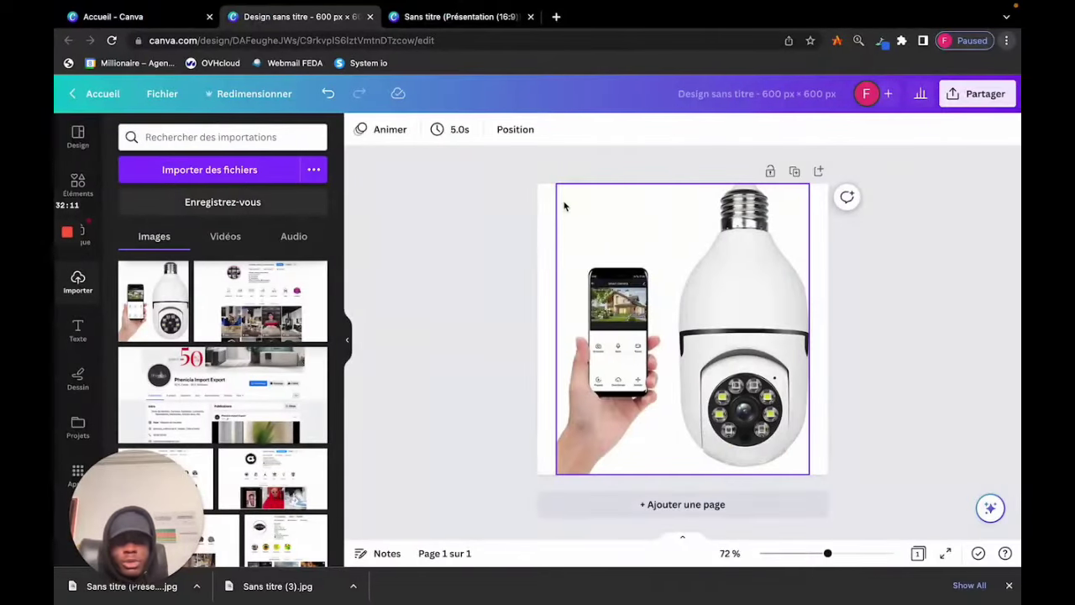
click(232, 93)
scroll(322, 359, down, 1)
scroll(321, 359, up, 3)
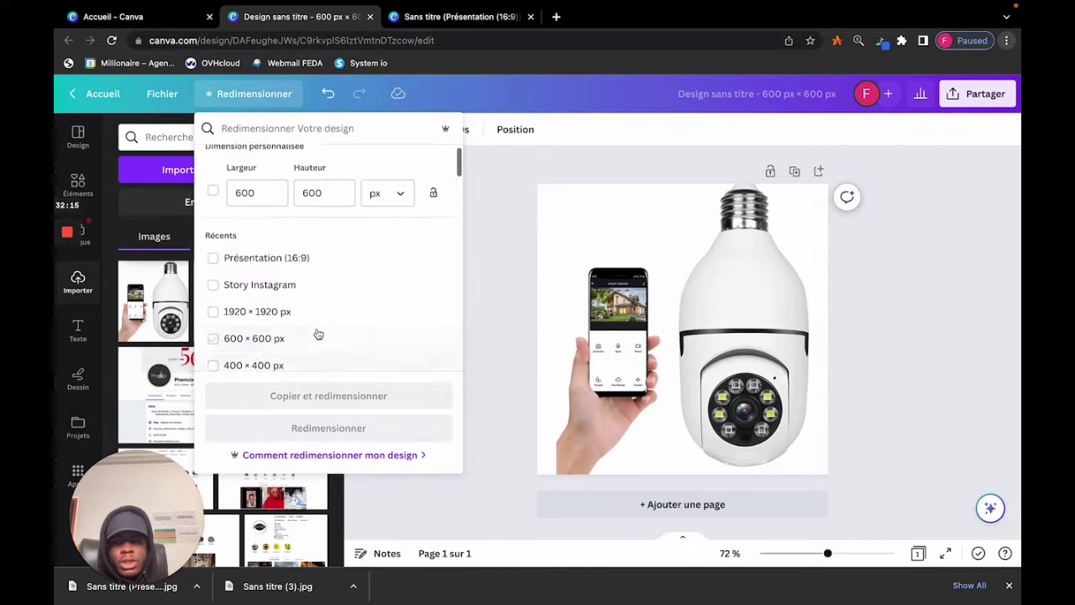
- Create a new 317 × 100 px Canva design from the recent custom dimensions
mouse_move(159, 42)
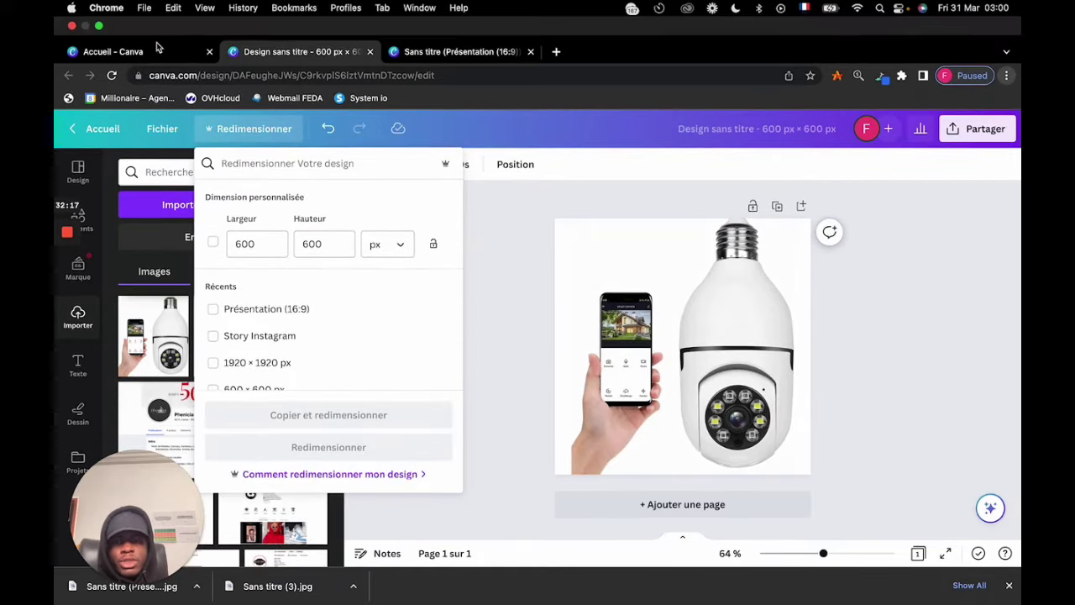
click(165, 58)
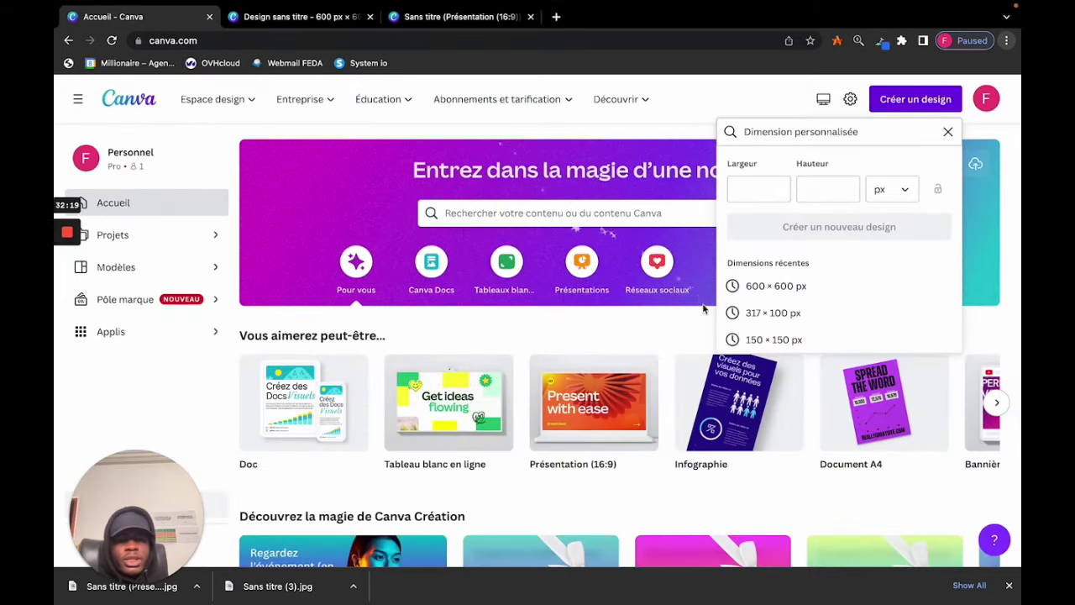
click(766, 314)
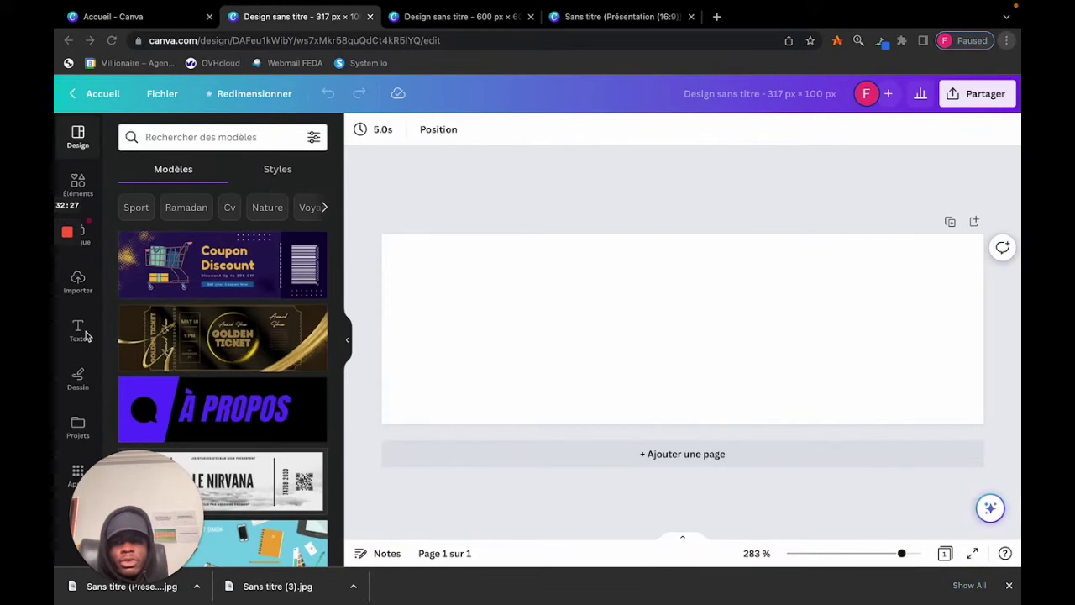
mouse_move(81, 334)
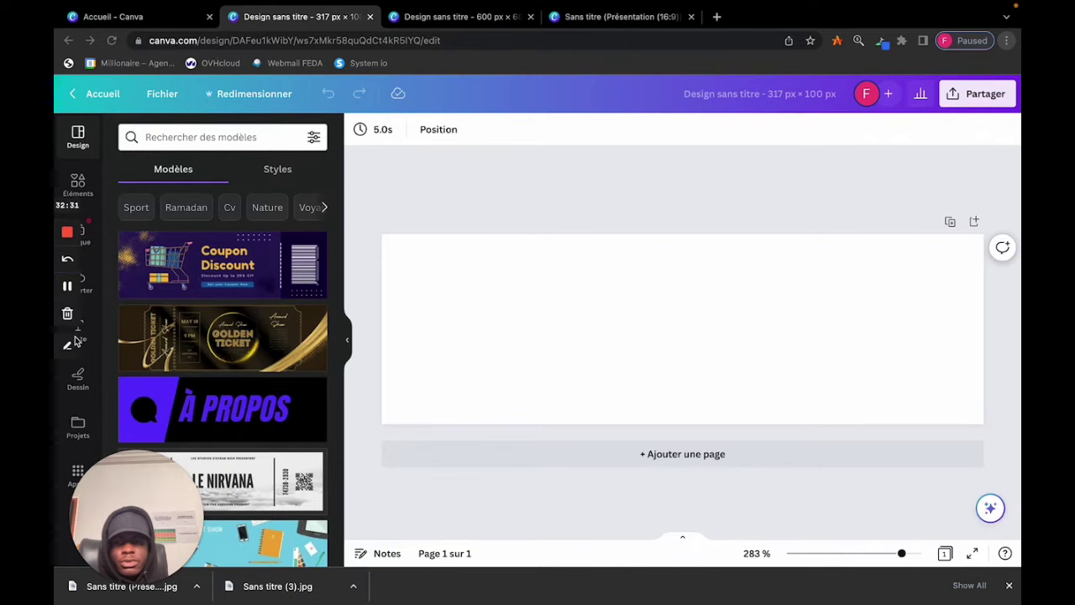
click(78, 336)
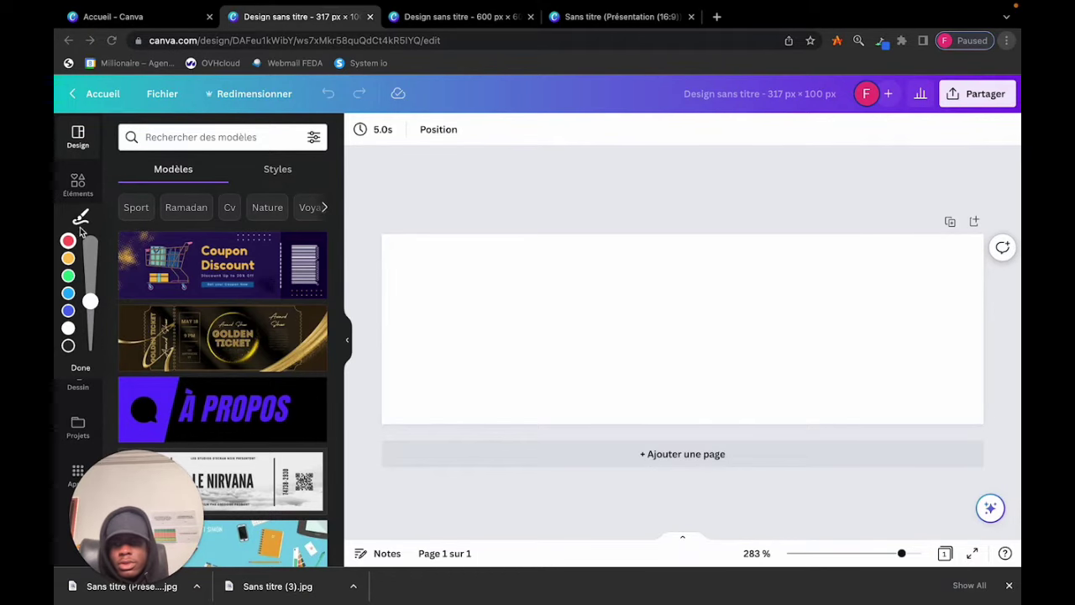
click(80, 367)
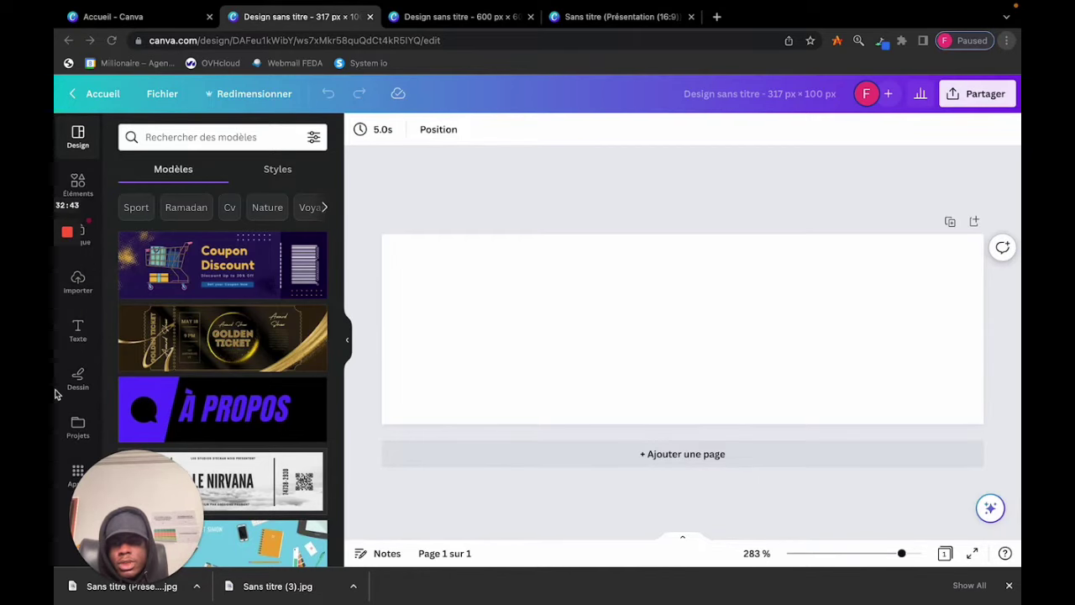
- Add a heading reading "JDNKDVDLVJDJ" in Montserrat Extra-Bold to the blank 317 × 100 px design
click(87, 338)
click(210, 314)
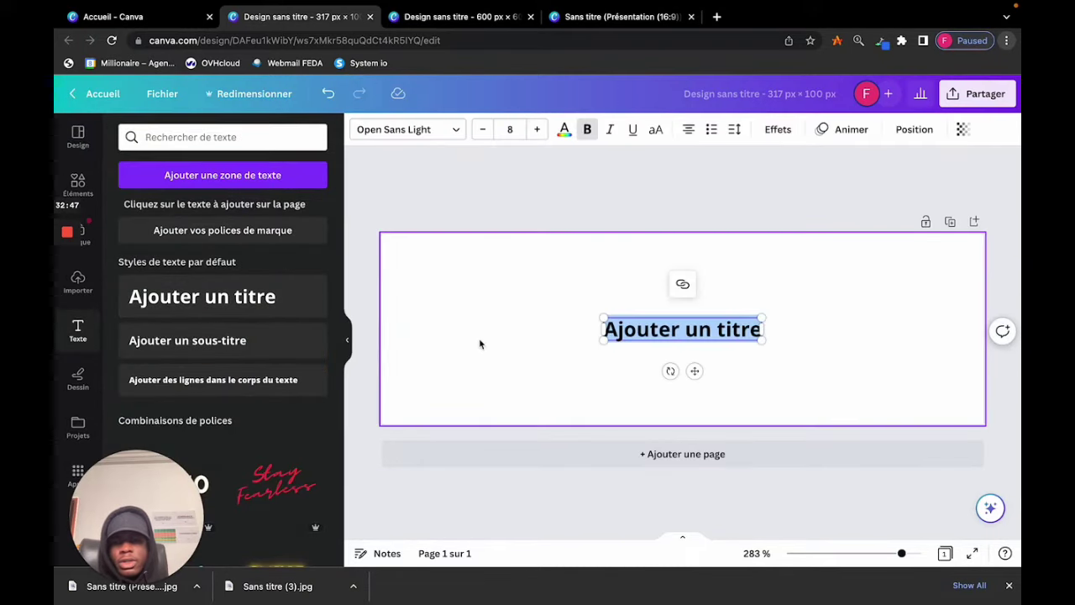
click(412, 129)
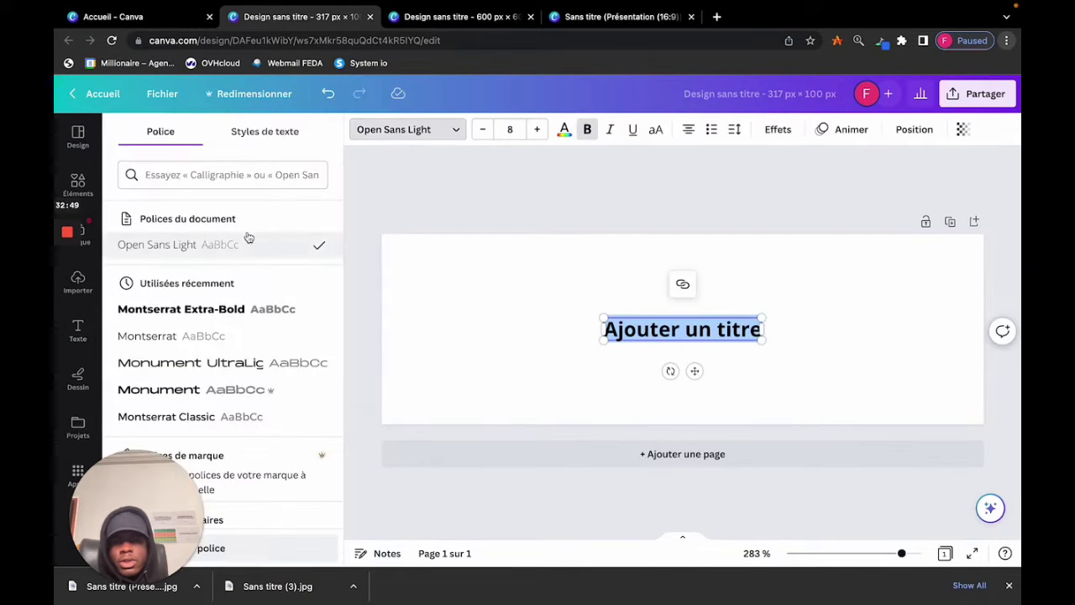
scroll(227, 319, down, 3)
scroll(239, 286, up, 2)
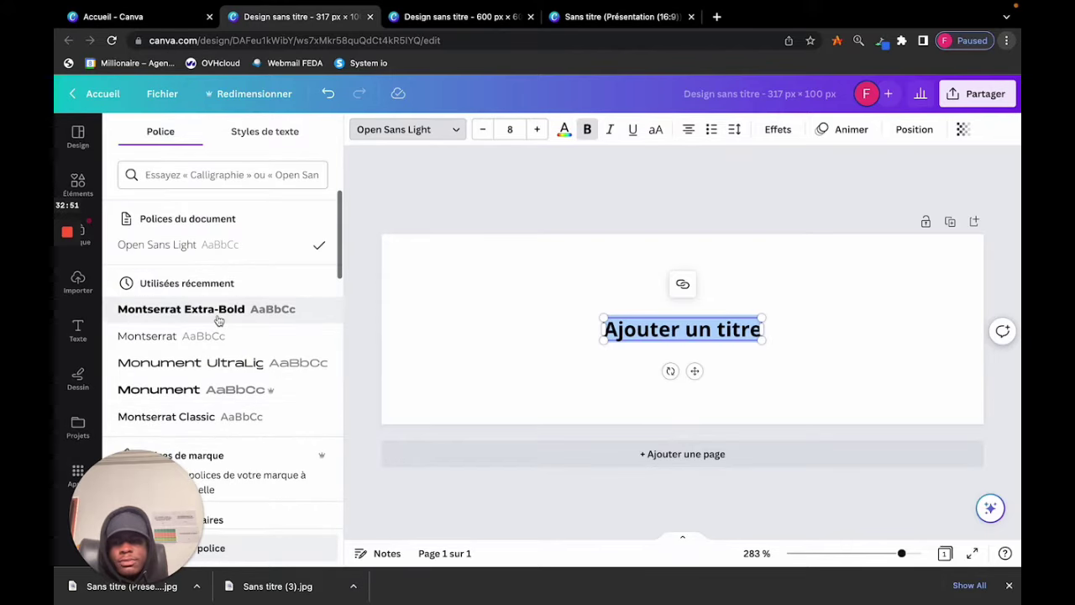
click(219, 309)
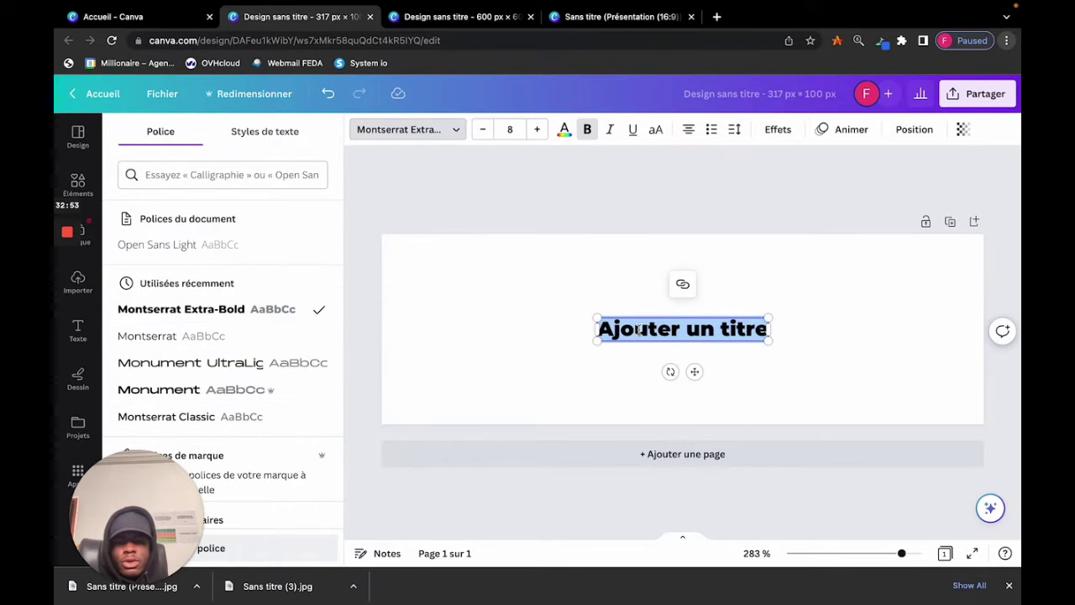
key(BackSpace)
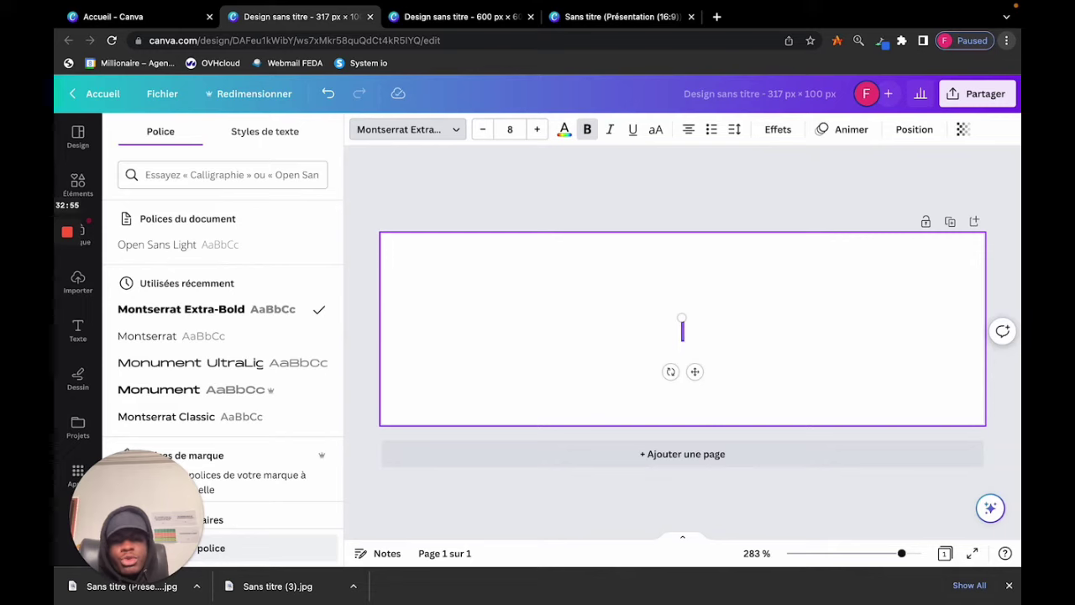
text(JDNKDVDLVJDJ)
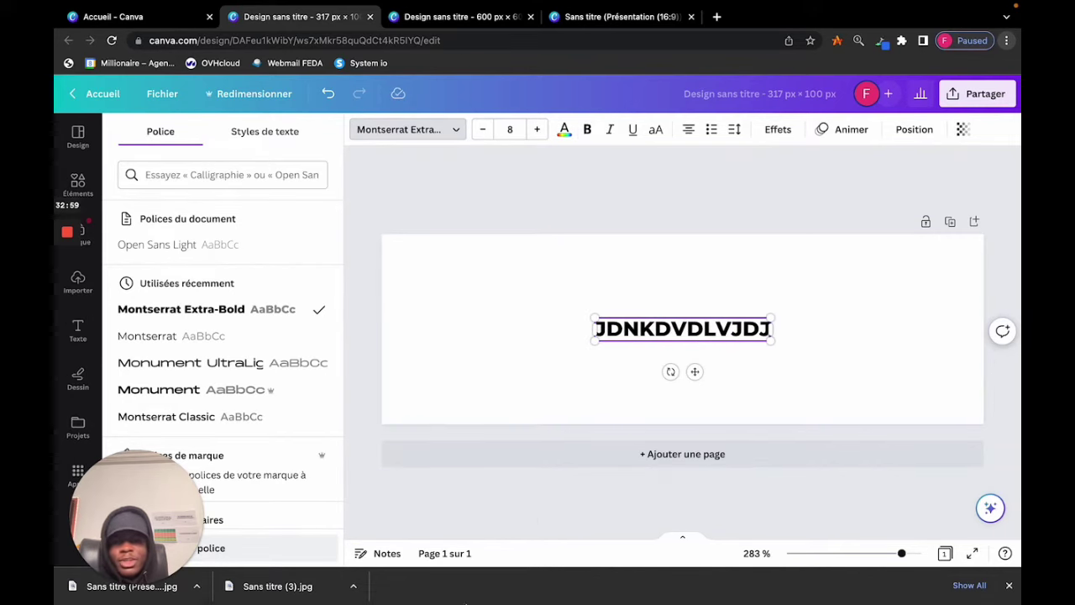
- Switch back to the Shopify window, look over the Sense home page preview and exit the theme editor
right_click(558, 553)
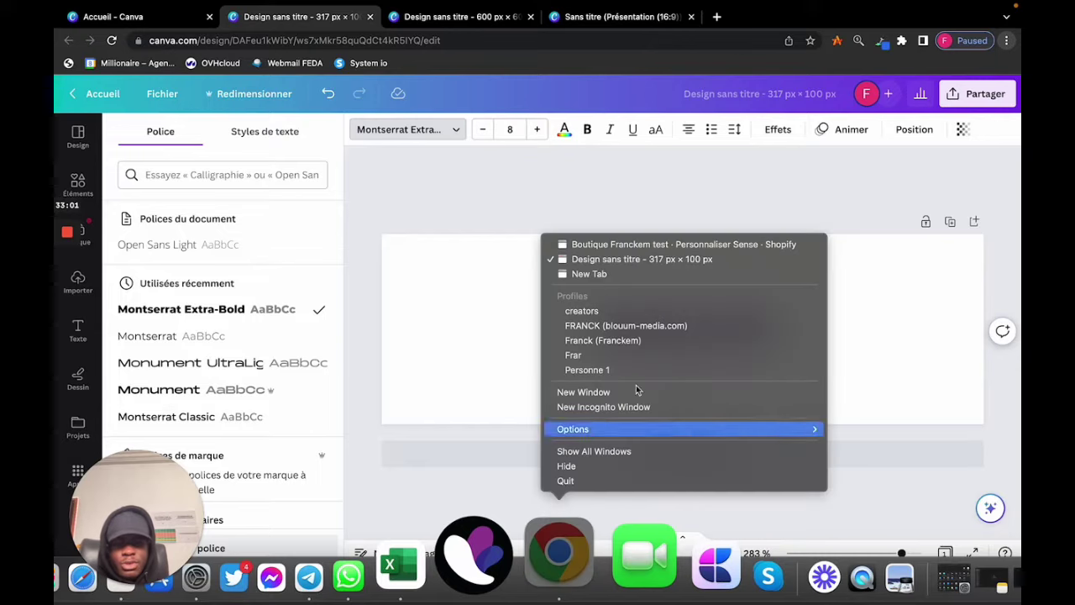
click(668, 341)
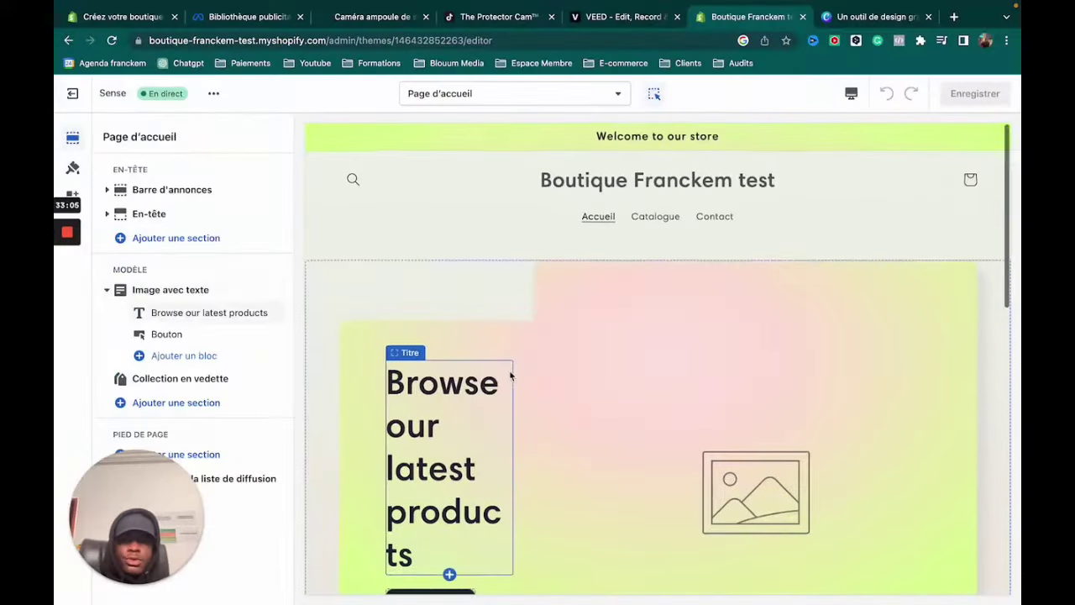
scroll(510, 376, down, 5)
scroll(386, 277, up, 5)
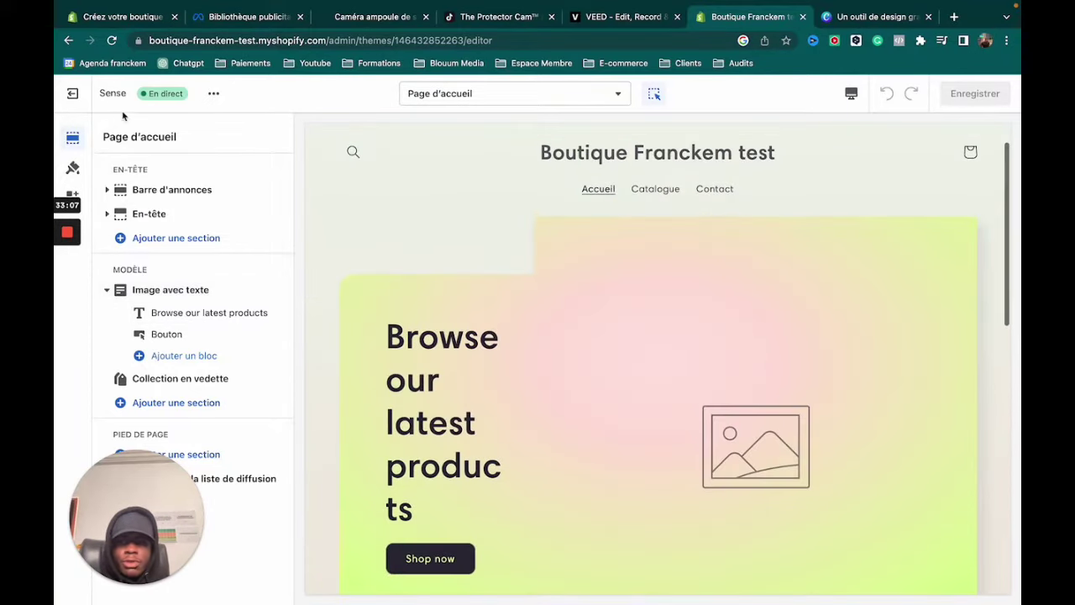
click(72, 93)
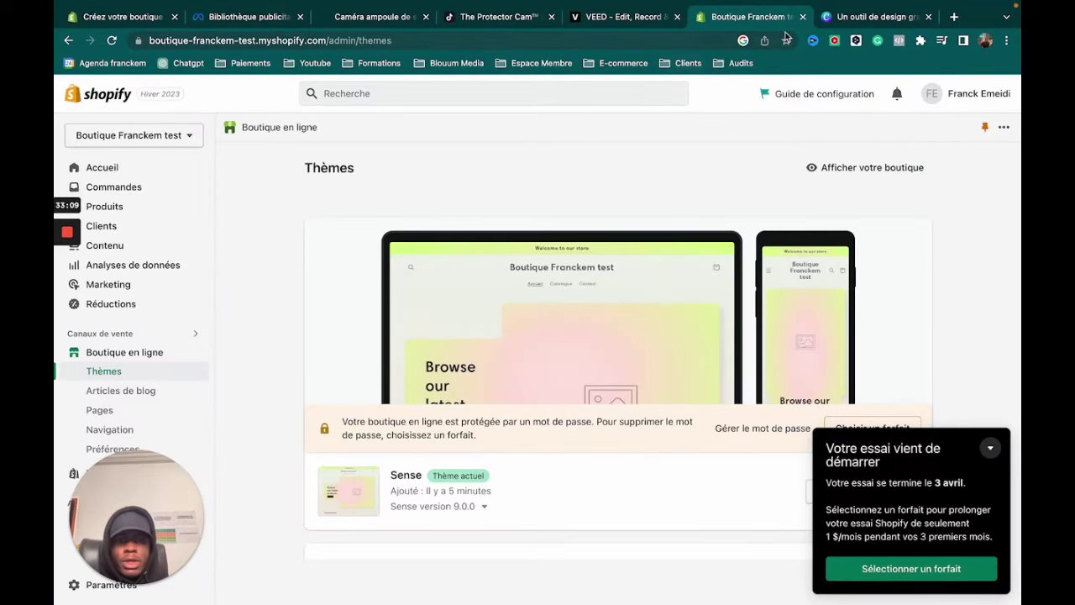
- Search Google for "NOM DE DOMAINE SHOPIFY" in a new tab and open Shopify's domain name page
click(953, 17)
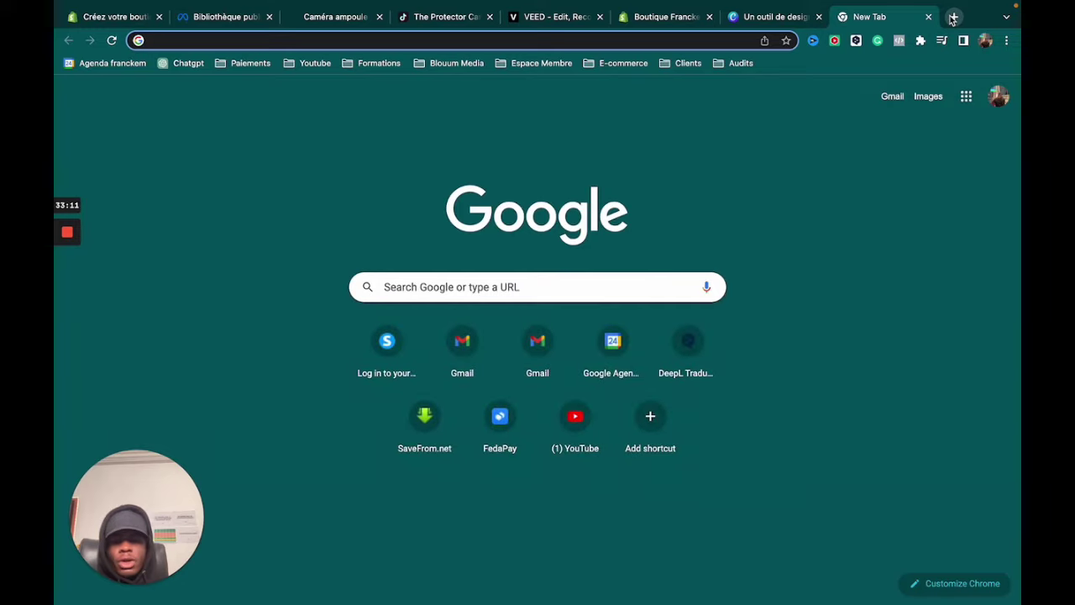
text(NOM DE )
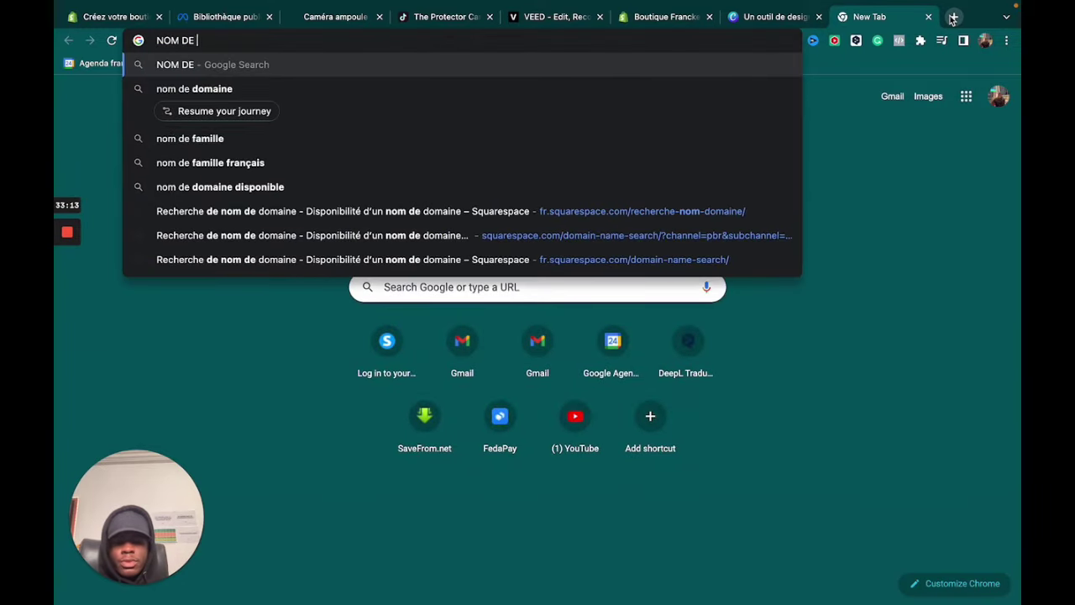
text(DOMAINE SHO)
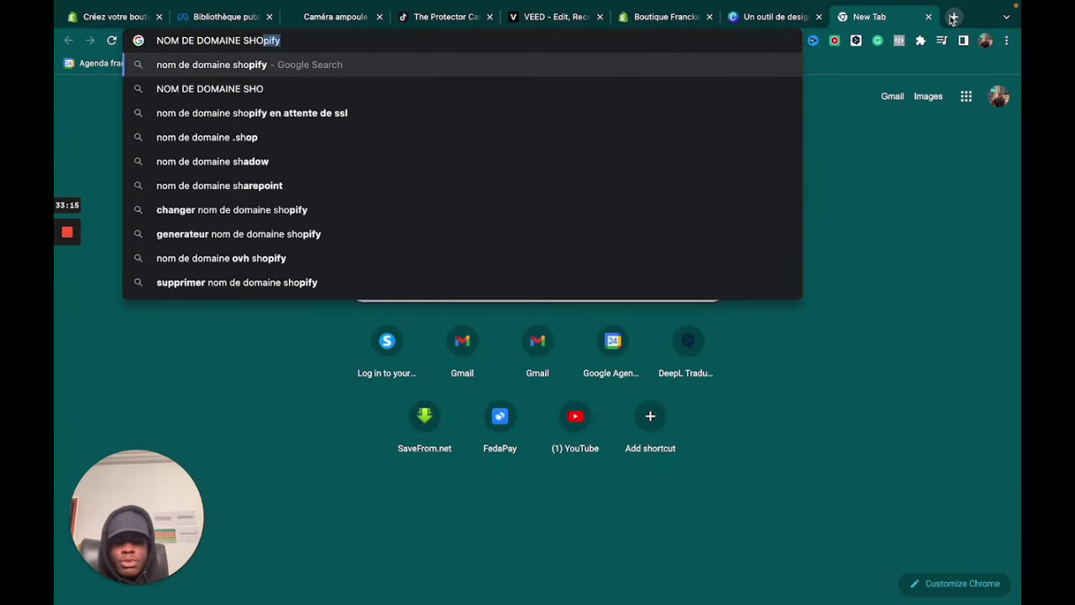
text(PIFY)
key(Return)
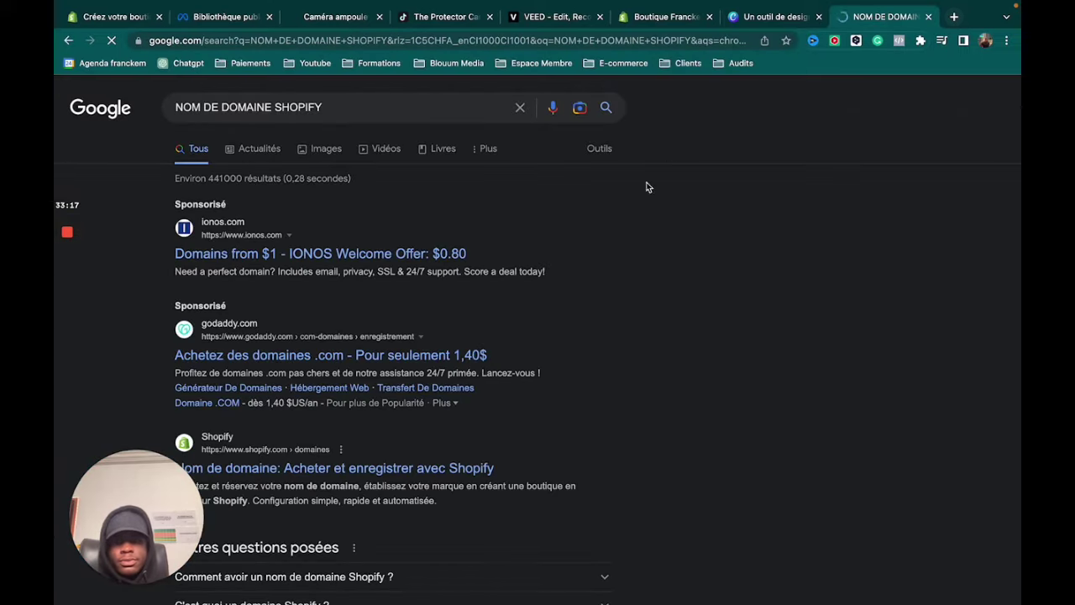
scroll(249, 378, down, 2)
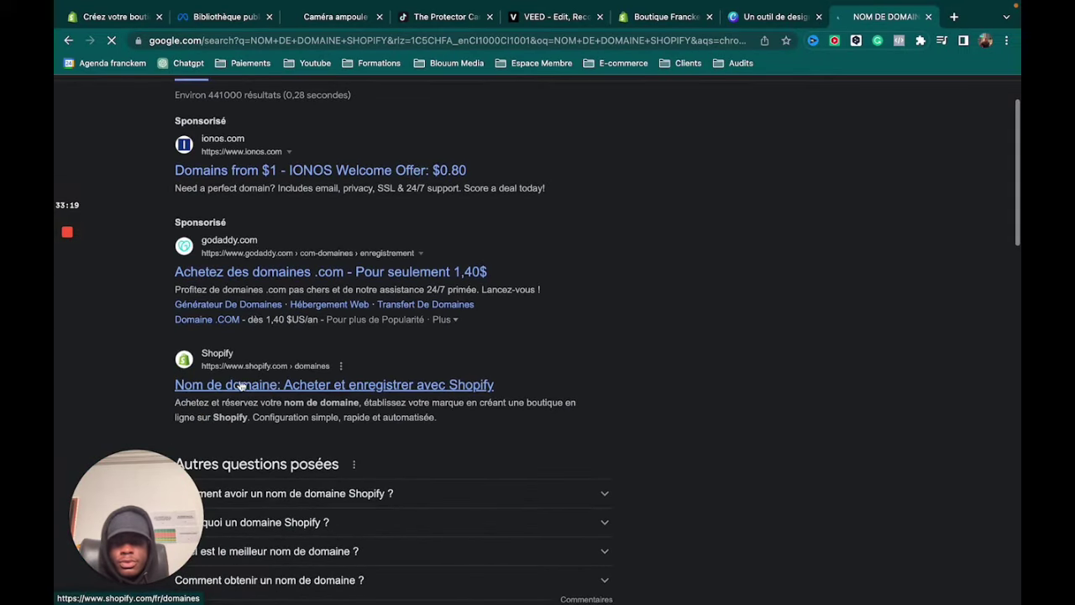
click(328, 387)
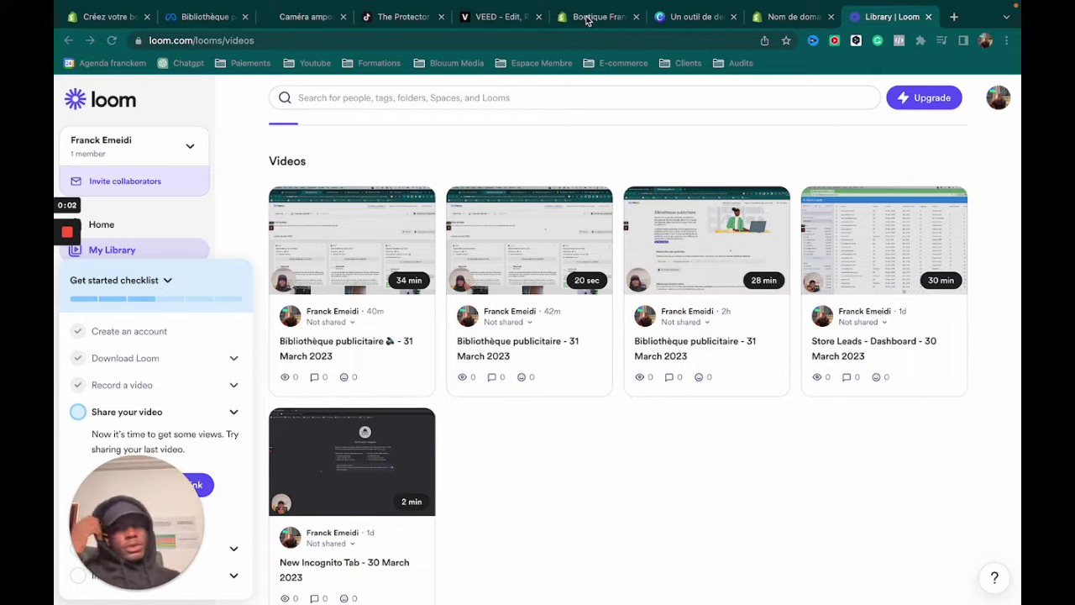
- Switch to Shopify's domain name page and search for available domains for "DREOVENO"
click(588, 21)
click(789, 17)
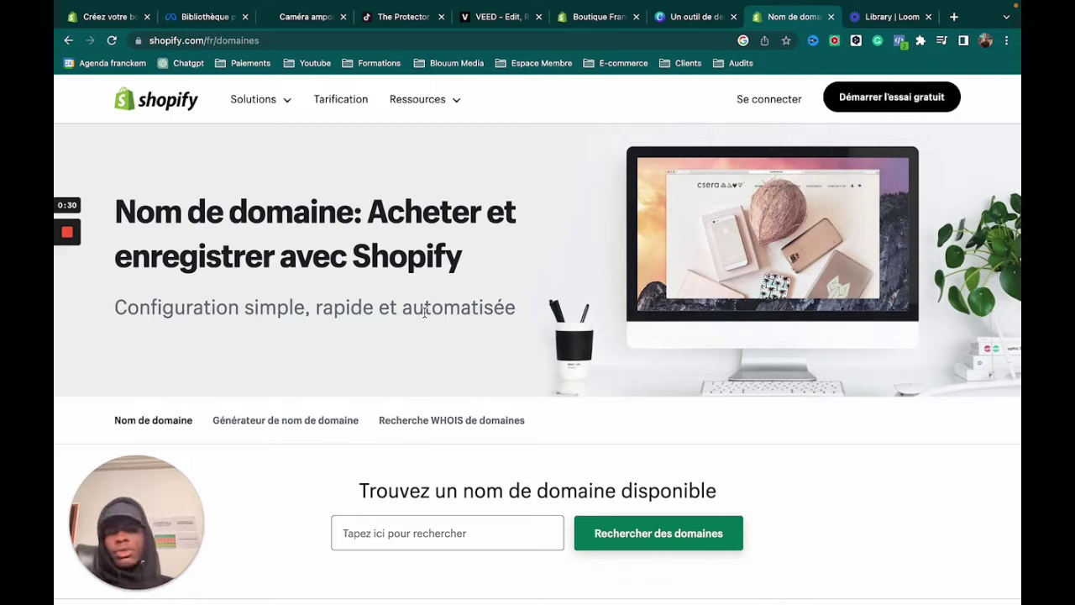
click(477, 531)
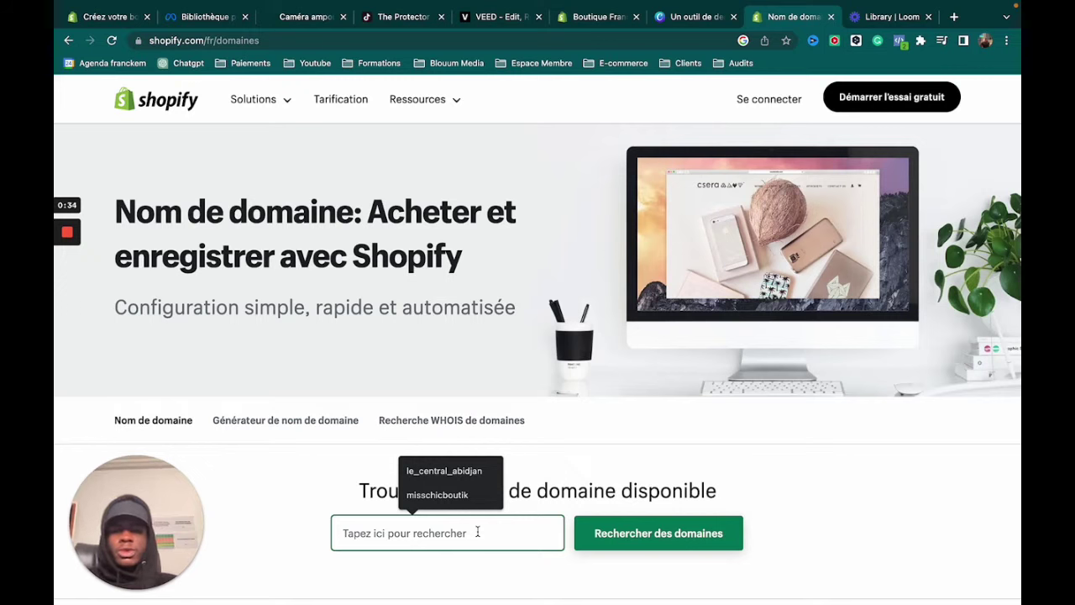
text(DREOVENO)
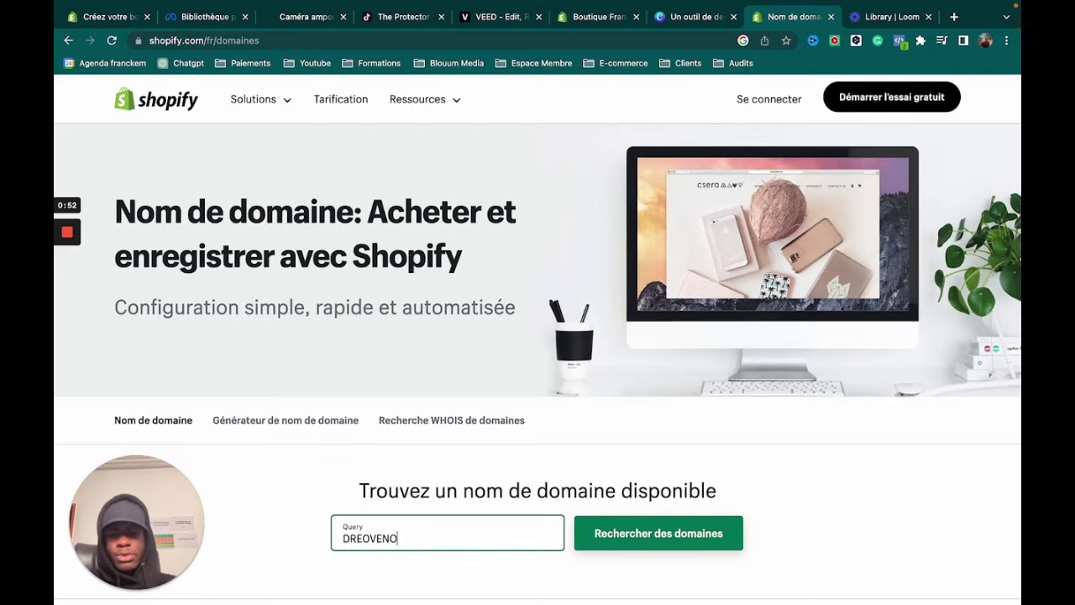
key(Return)
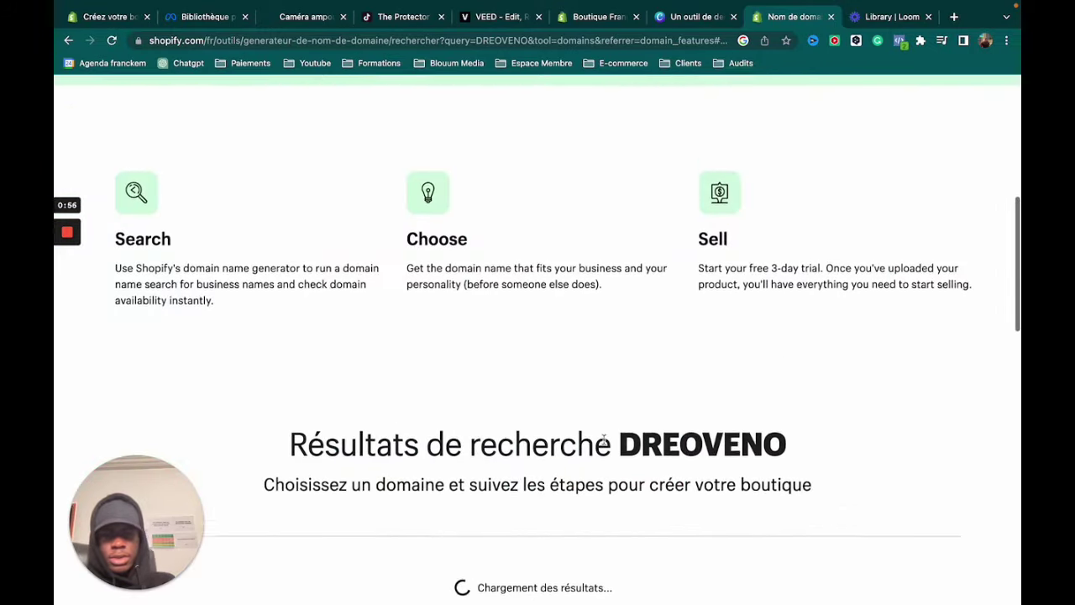
- Examine the DREOVENO domain search results, reading the available extensions and their yearly prices
scroll(603, 439, up, 5)
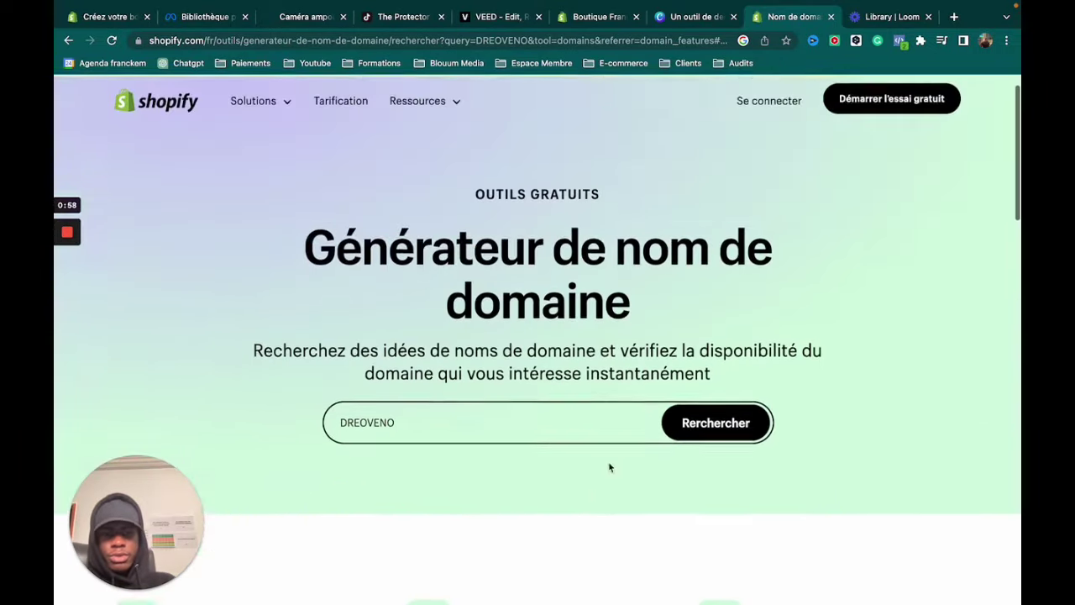
scroll(610, 468, down, 10)
scroll(532, 494, up, 5)
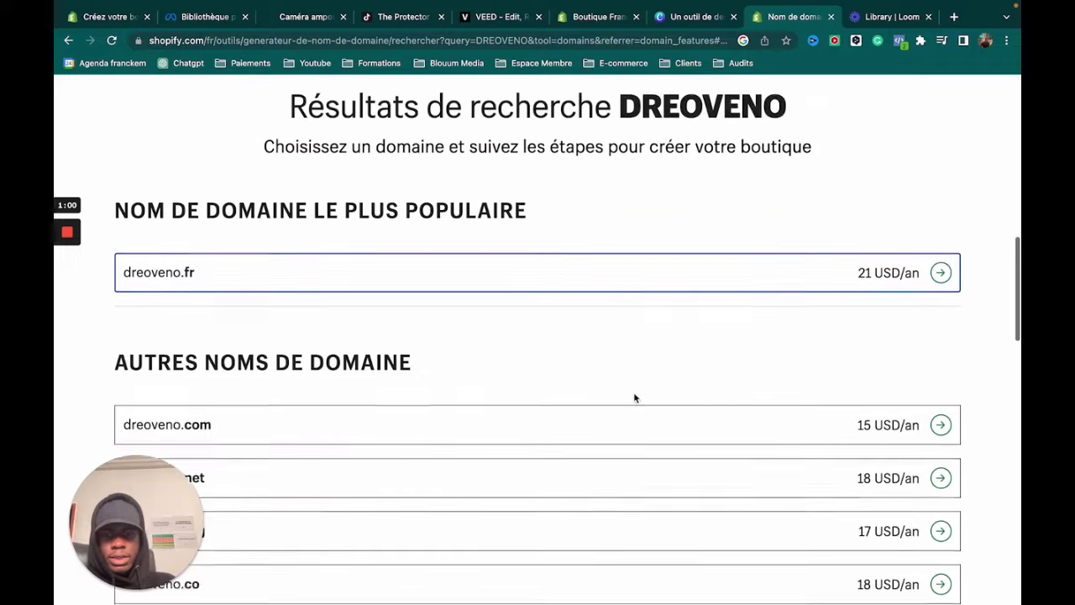
scroll(636, 398, up, 1)
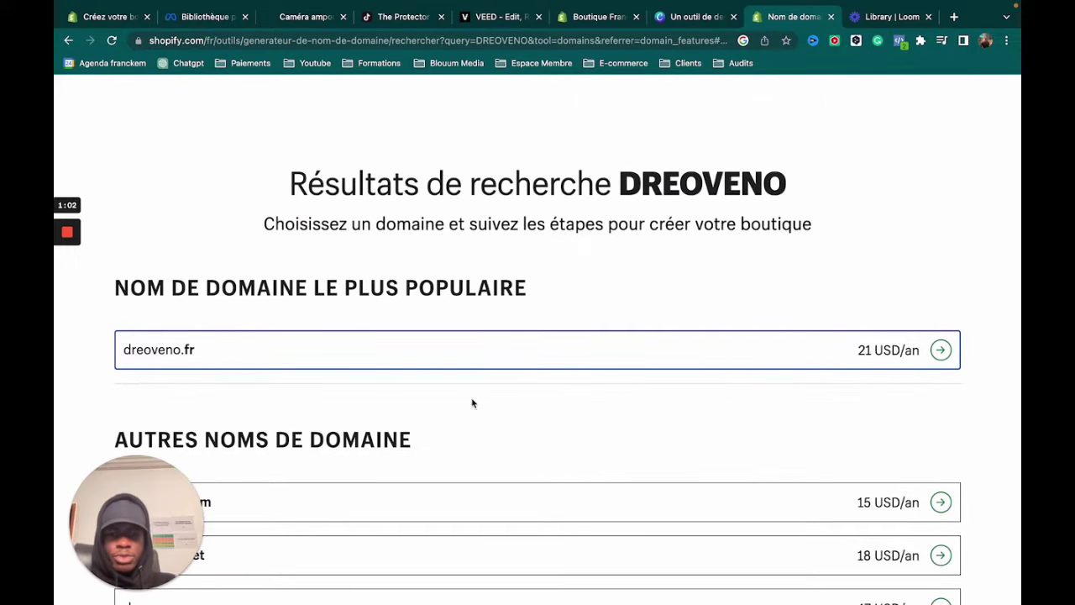
scroll(472, 403, down, 1)
scroll(485, 392, down, 1)
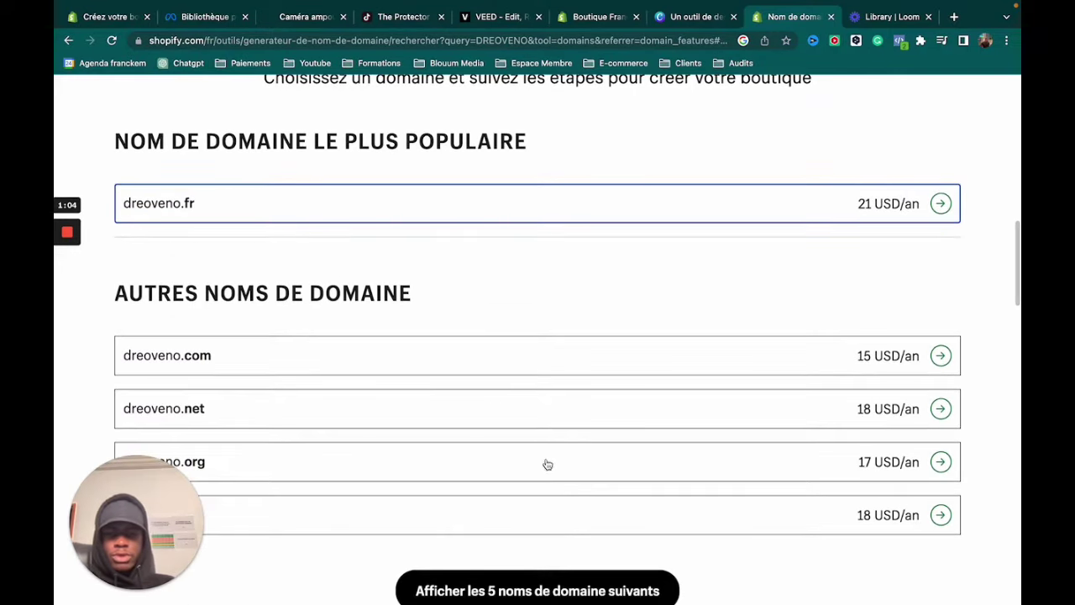
scroll(202, 424, down, 1)
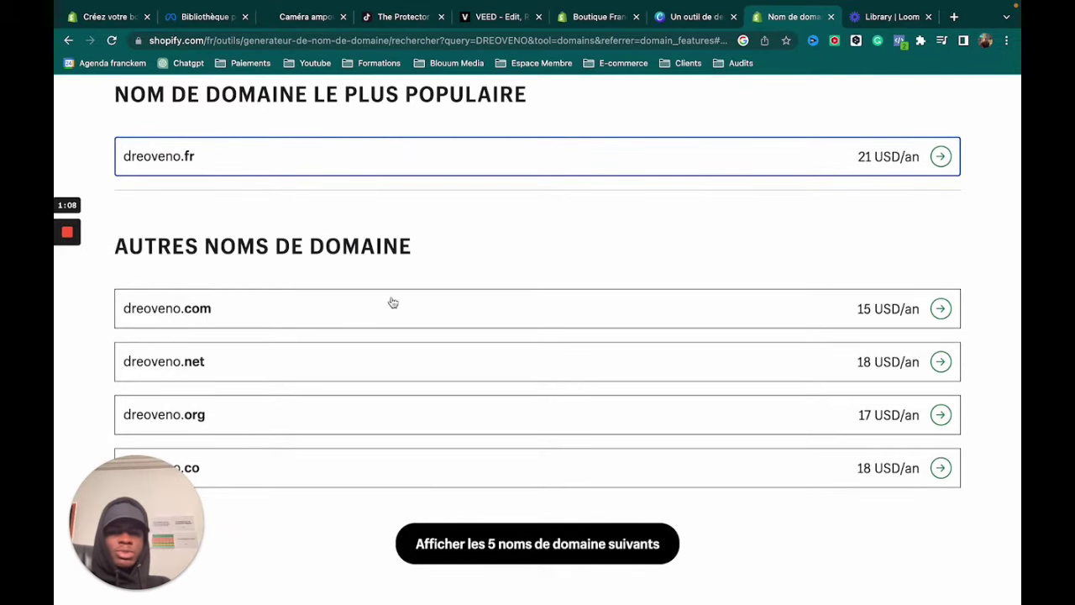
scroll(272, 340, down, 2)
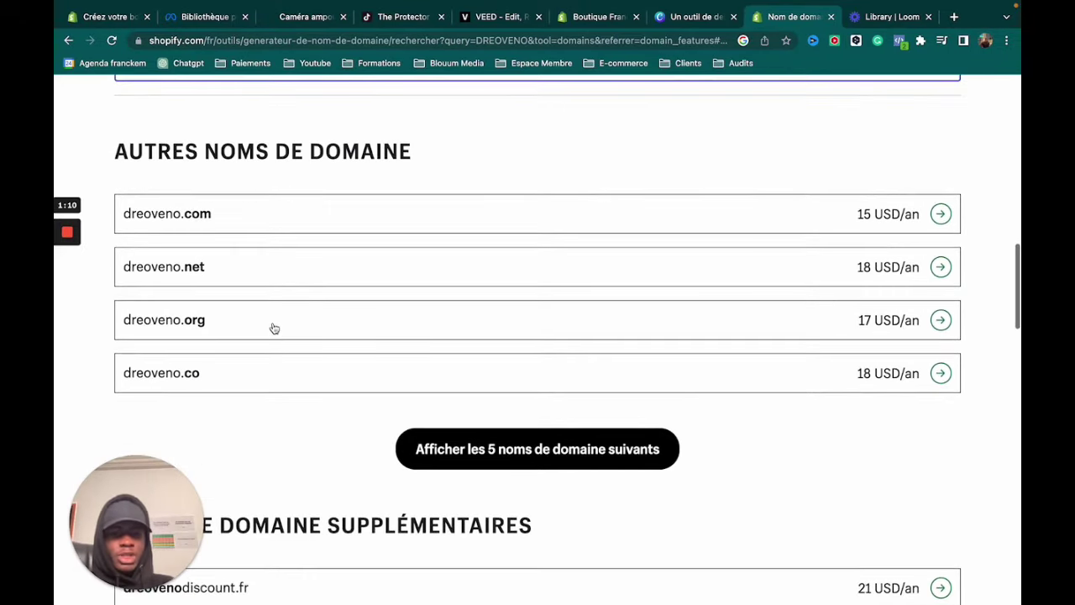
scroll(272, 327, up, 1)
click(228, 269)
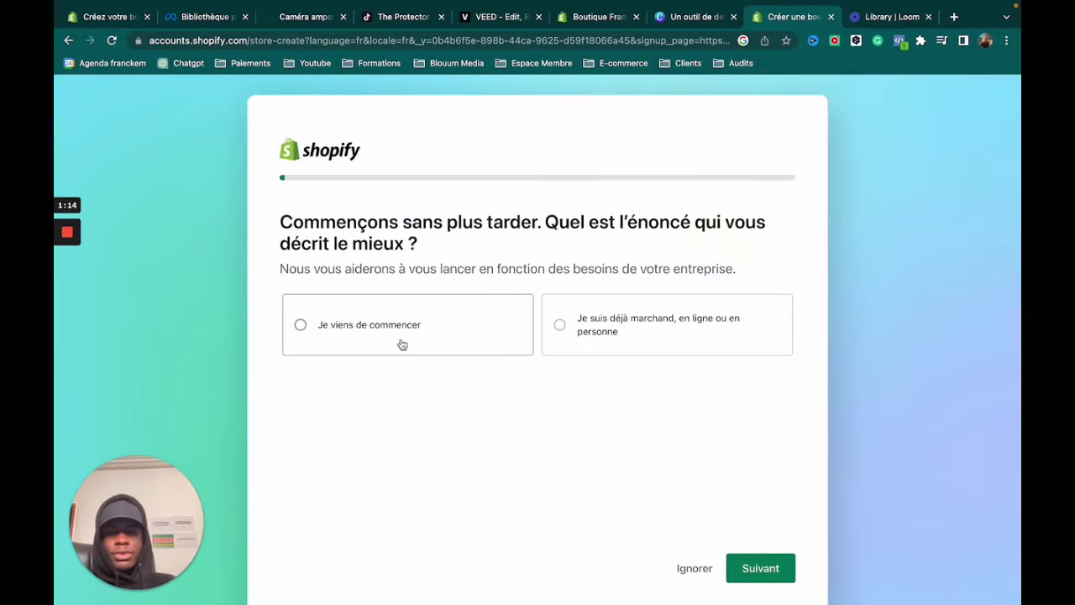
click(699, 571)
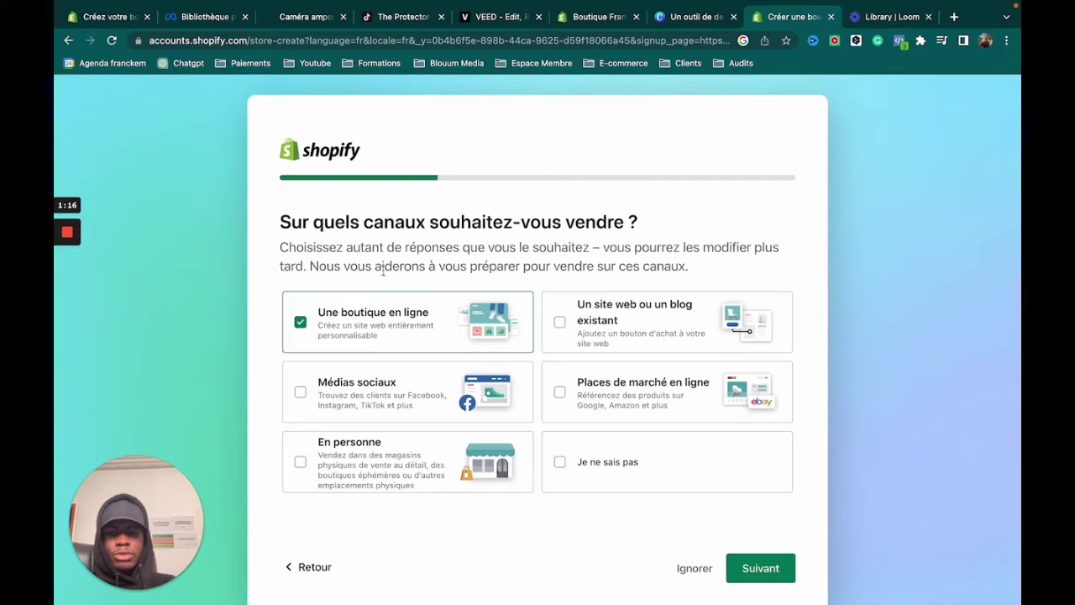
key(super+bracketleft)
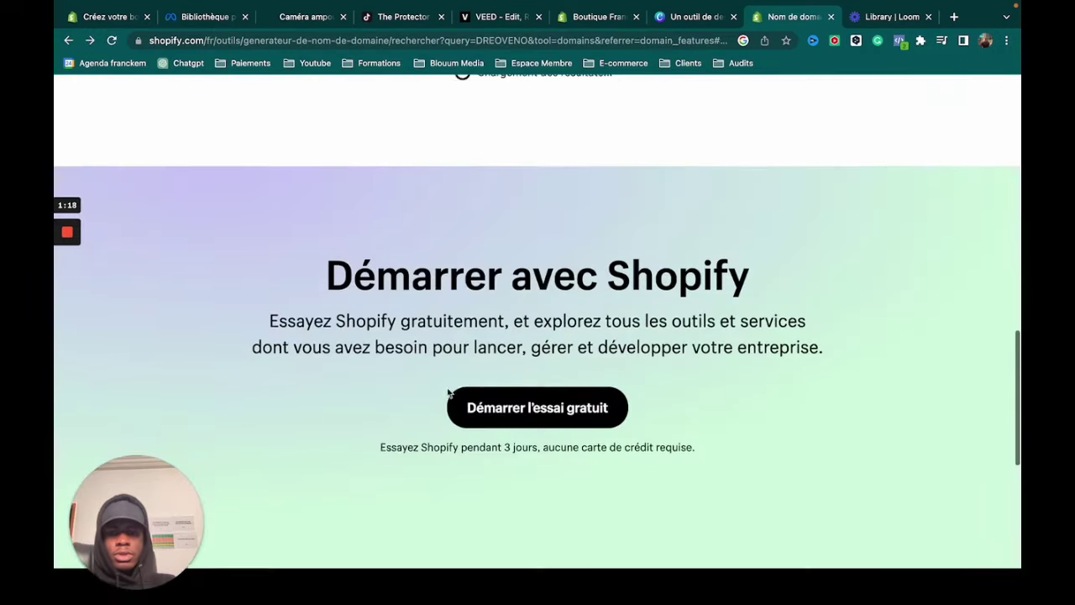
- Compare the price of the .com domain with the other extensions and the additional suggested domain names
scroll(529, 387, up, 10)
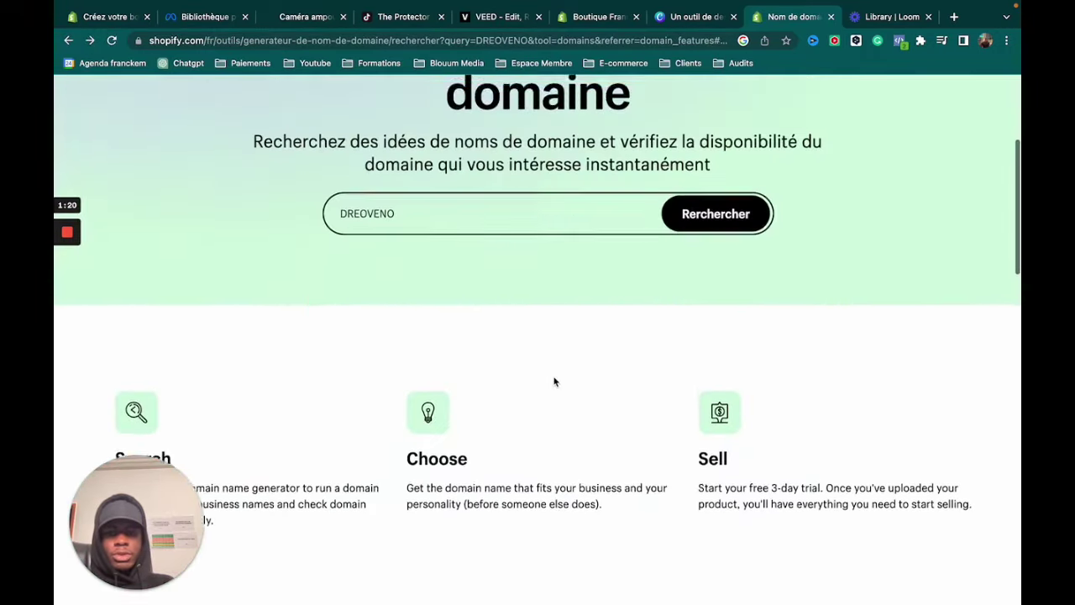
scroll(553, 383, down, 10)
scroll(551, 382, up, 4)
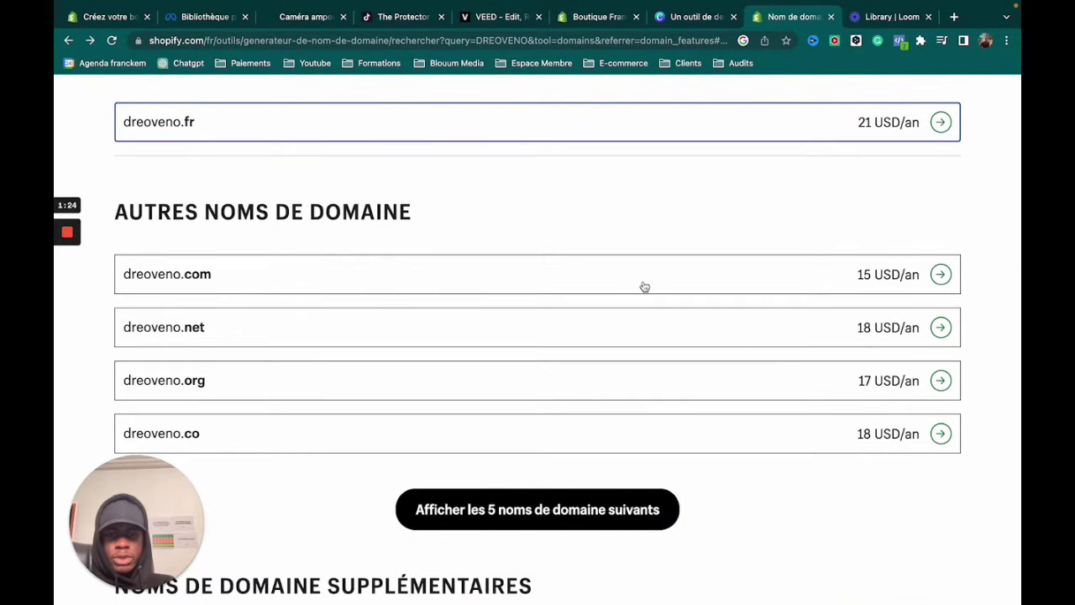
scroll(588, 286, up, 3)
scroll(479, 277, up, 1)
scroll(369, 290, up, 1)
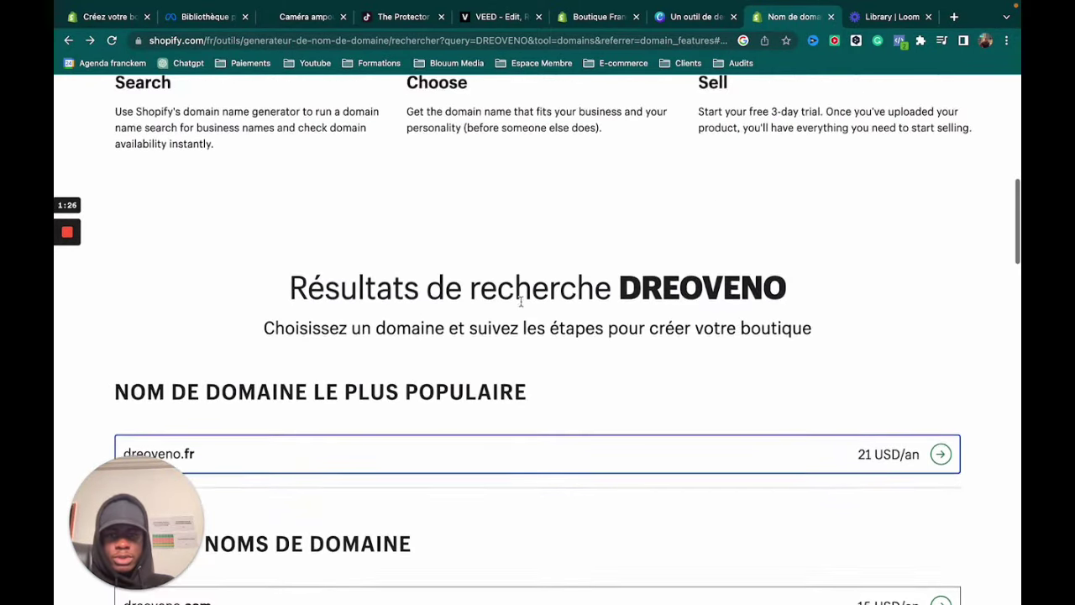
scroll(677, 429, down, 5)
scroll(1000, 308, up, 1)
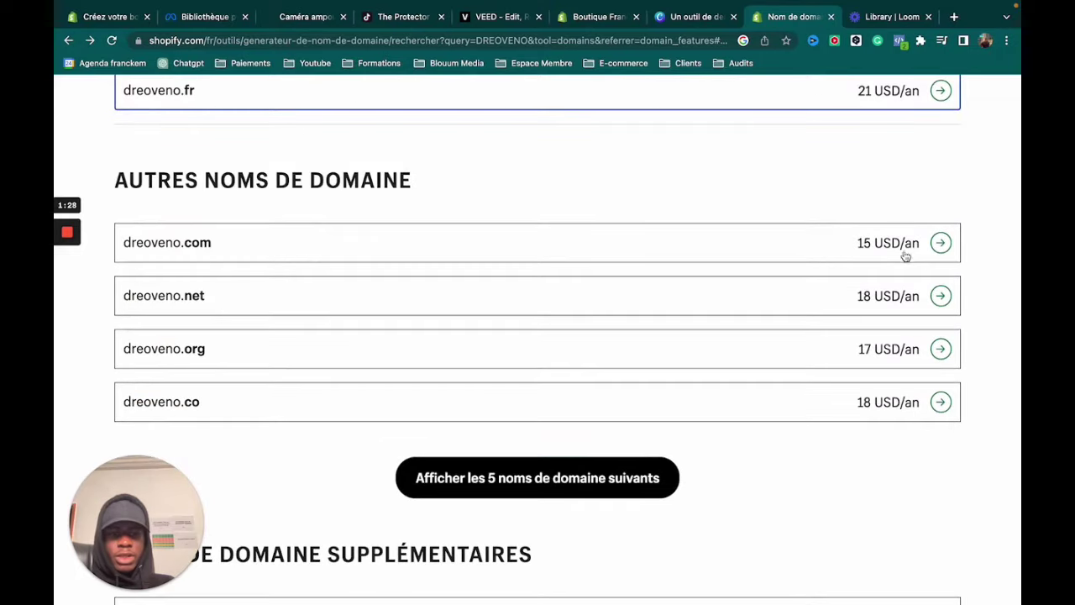
scroll(516, 372, down, 4)
scroll(516, 374, down, 3)
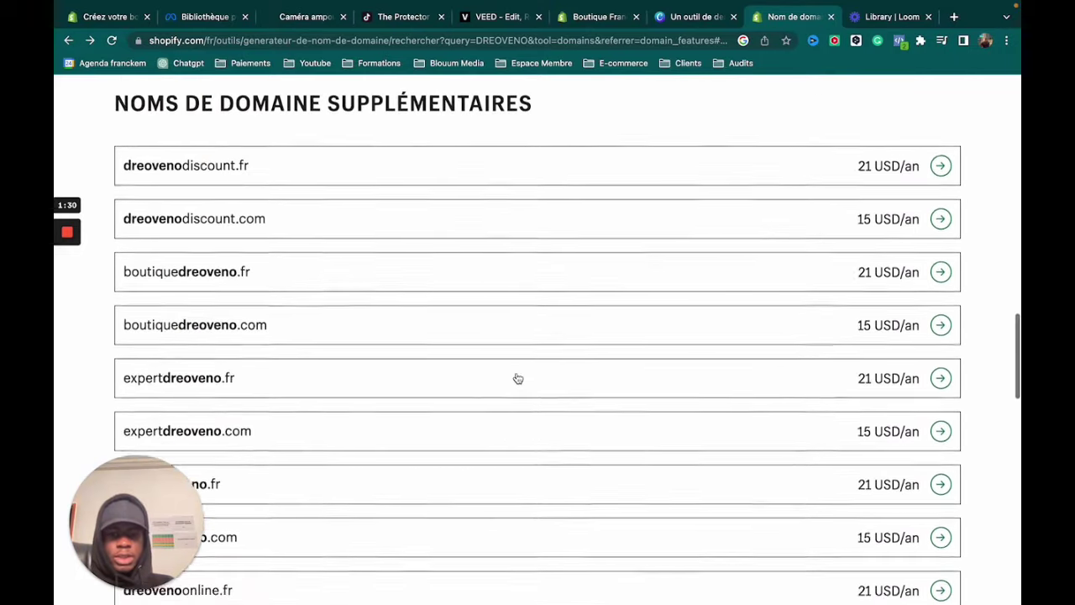
scroll(516, 373, up, 7)
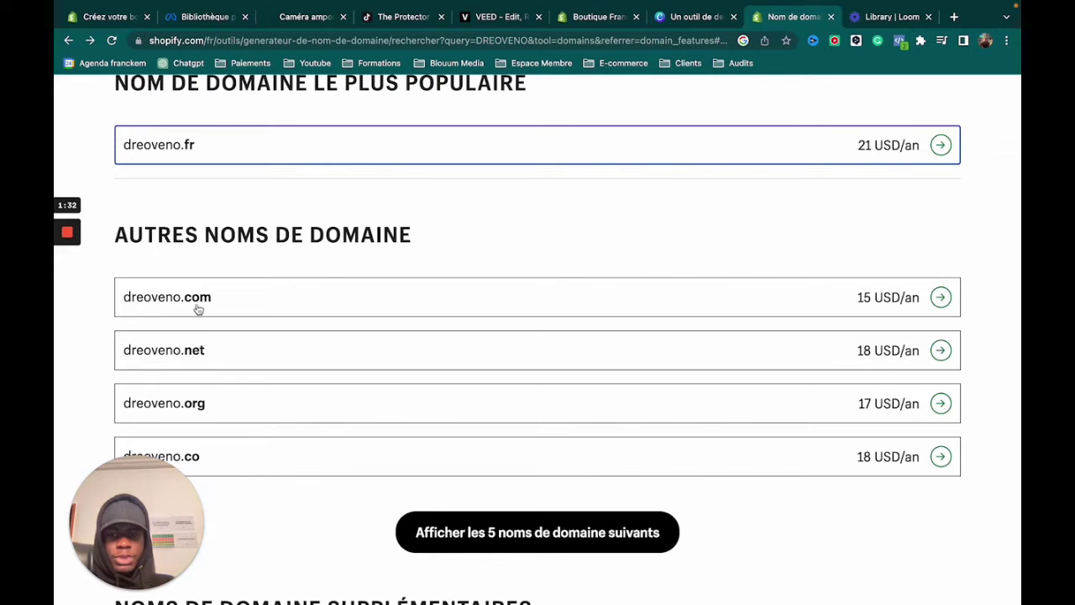
scroll(423, 334, down, 1)
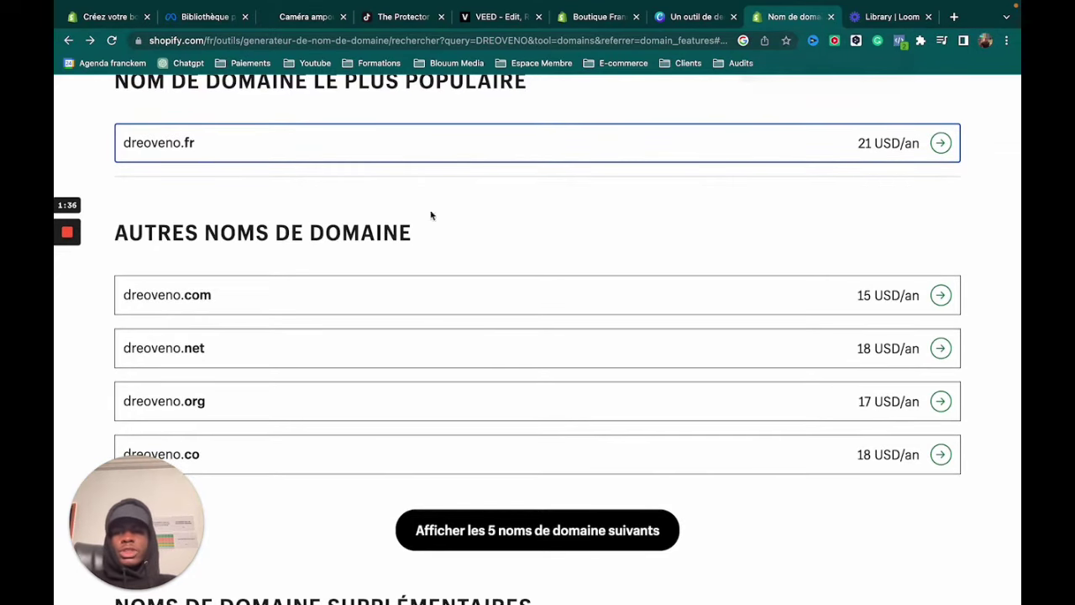
- Switch to the Canva window with the 317 × 100 px design and replace the heading text with "DREOVENO"
mouse_move(789, 2)
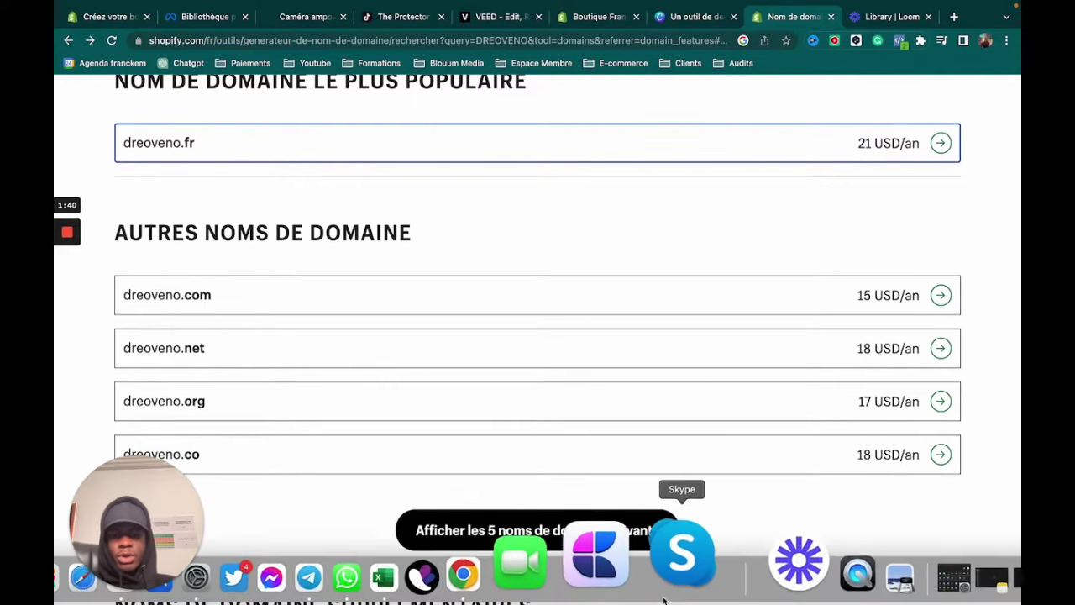
mouse_move(588, 592)
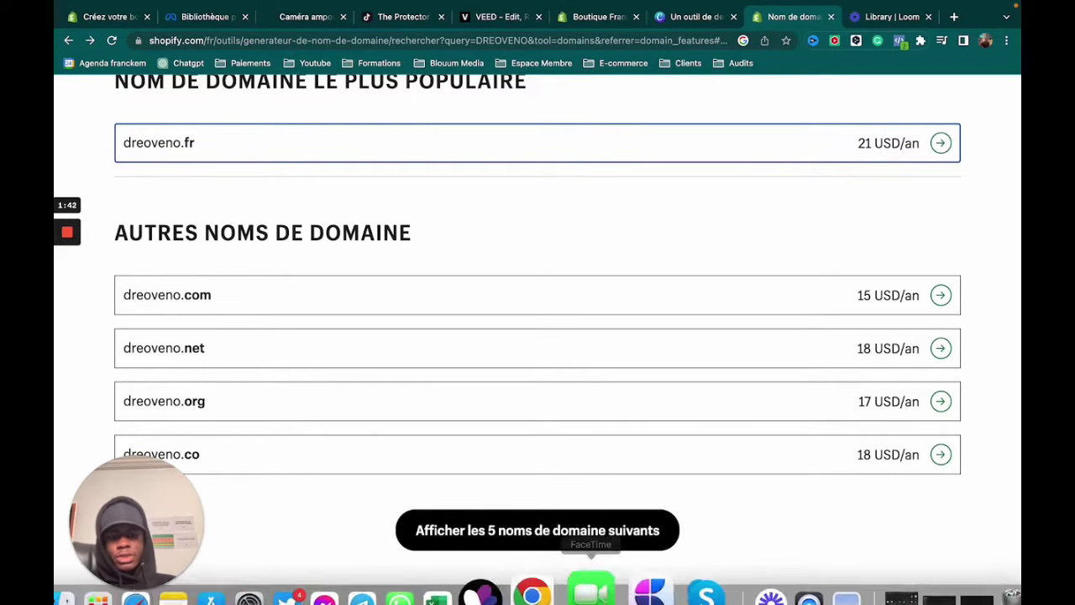
right_click(571, 559)
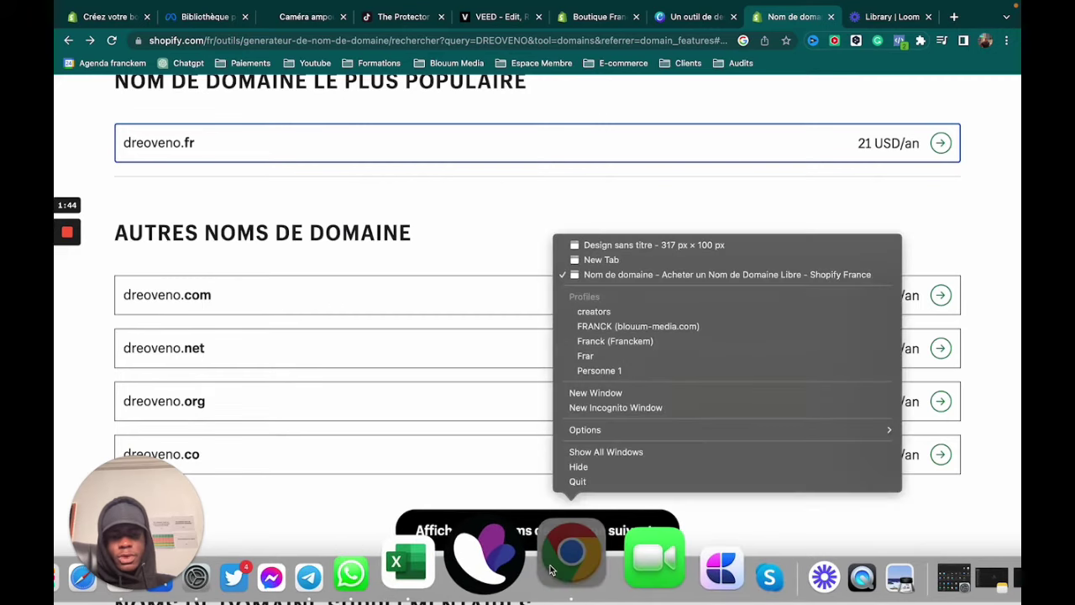
click(684, 326)
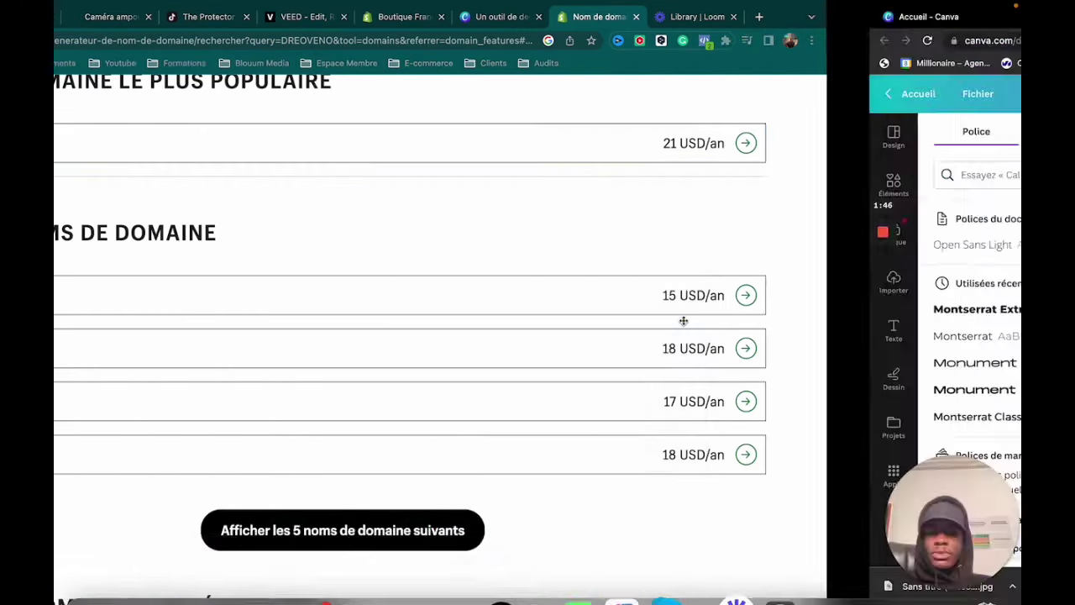
double_click(683, 329)
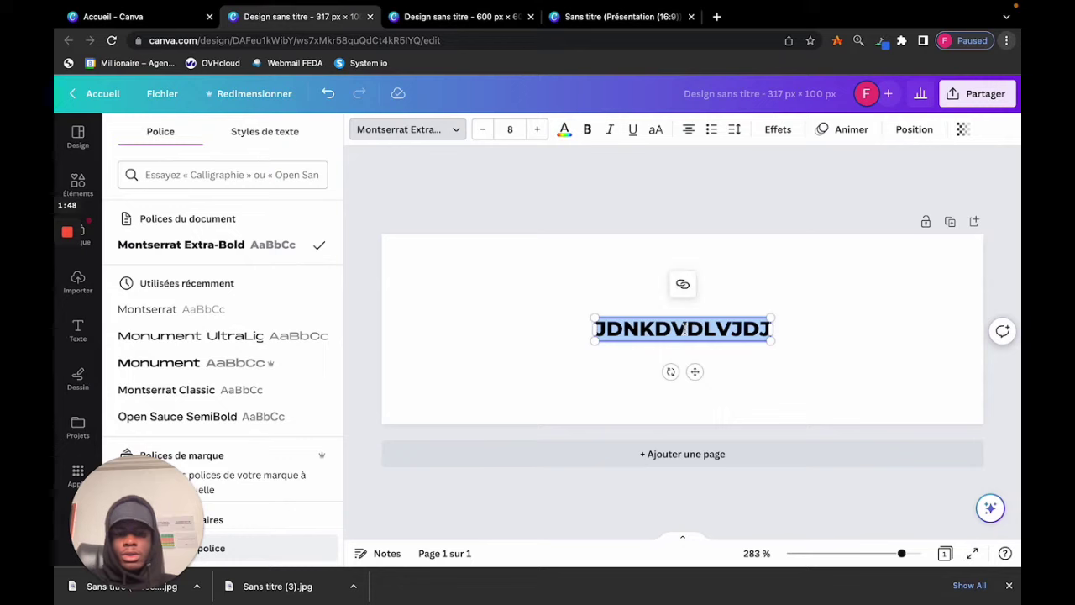
text(DREO)
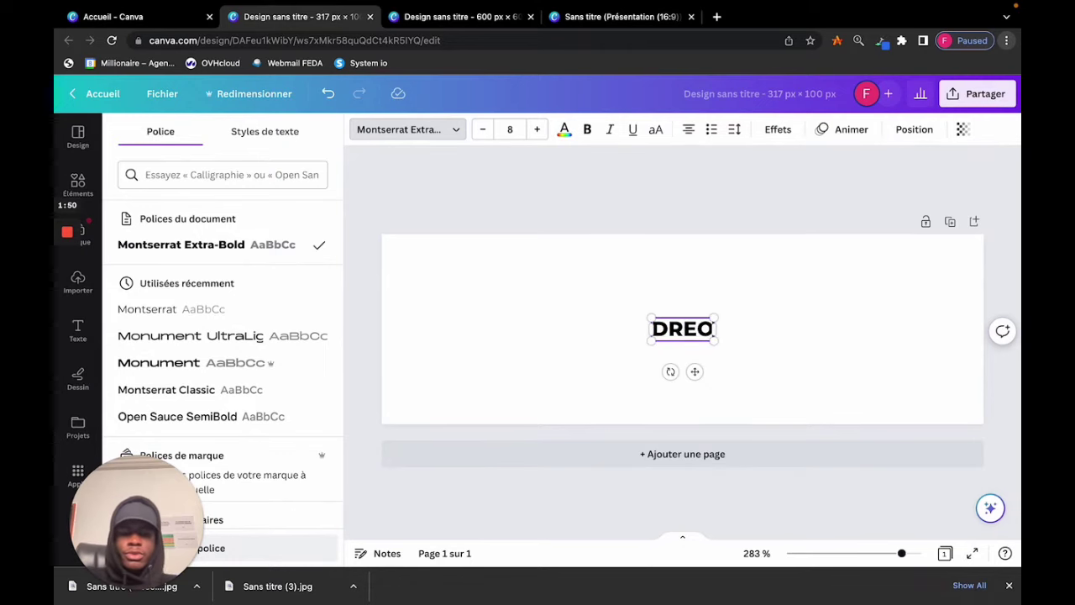
text(VENO)
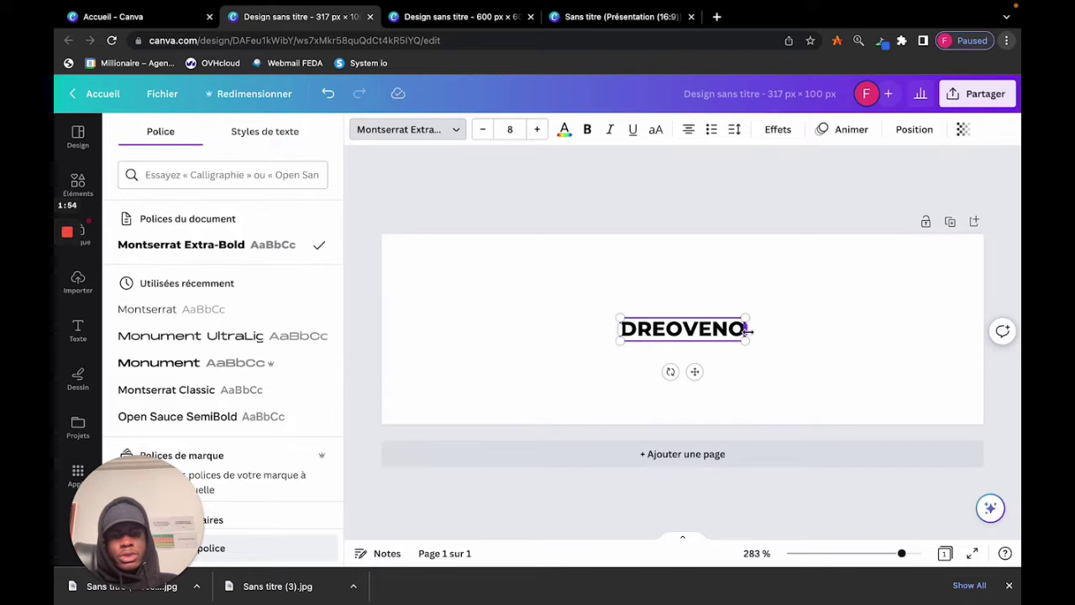
- Stretch the DREOVENO text box across the full width of the page so the text is horizontally centred
drag(750, 331, 830, 331)
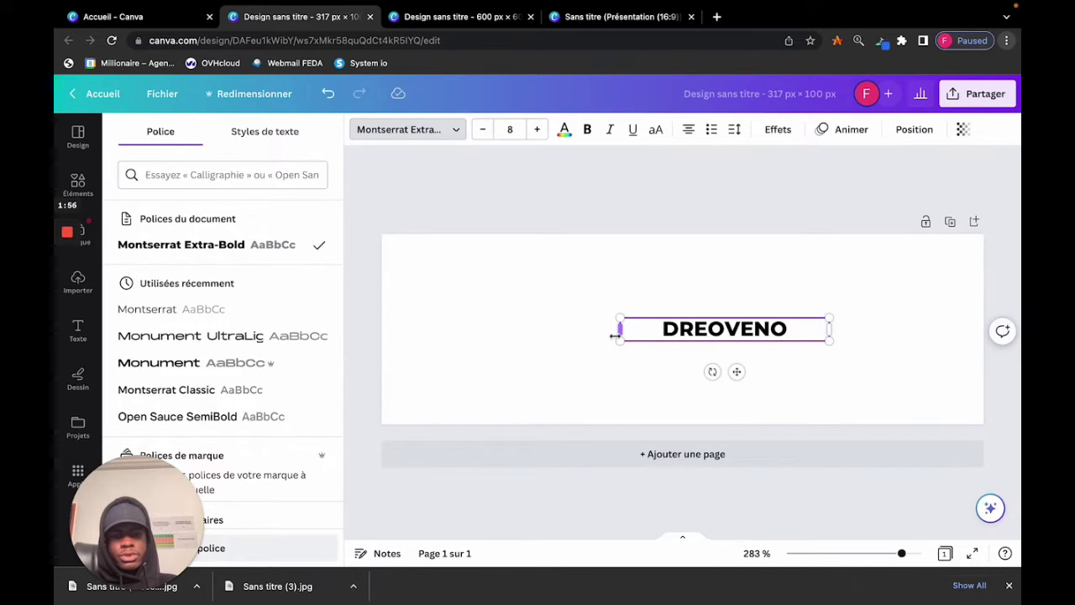
drag(567, 331, 361, 319)
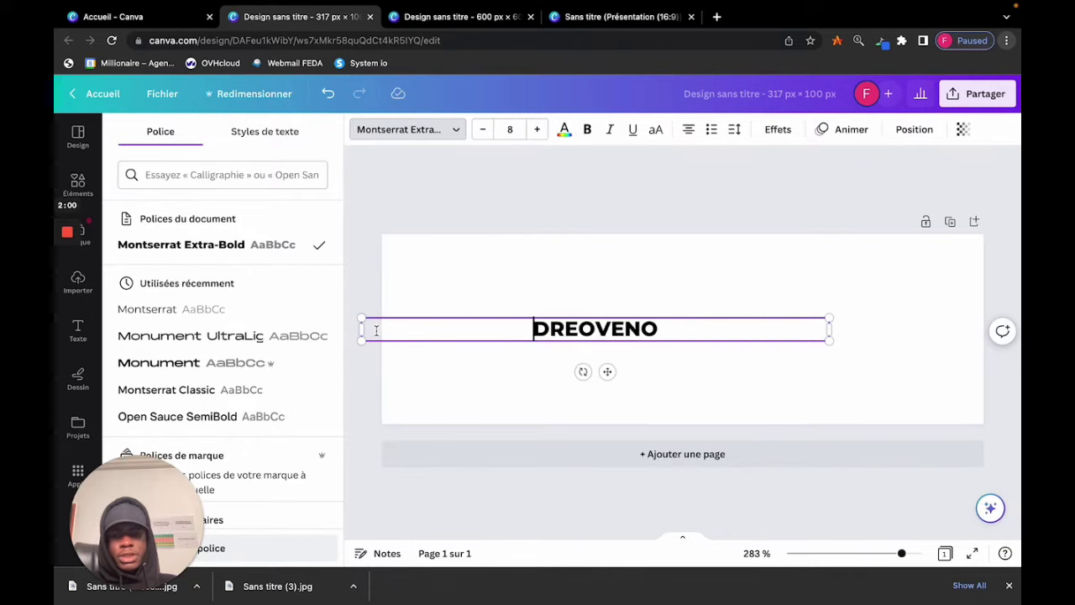
drag(361, 330, 382, 329)
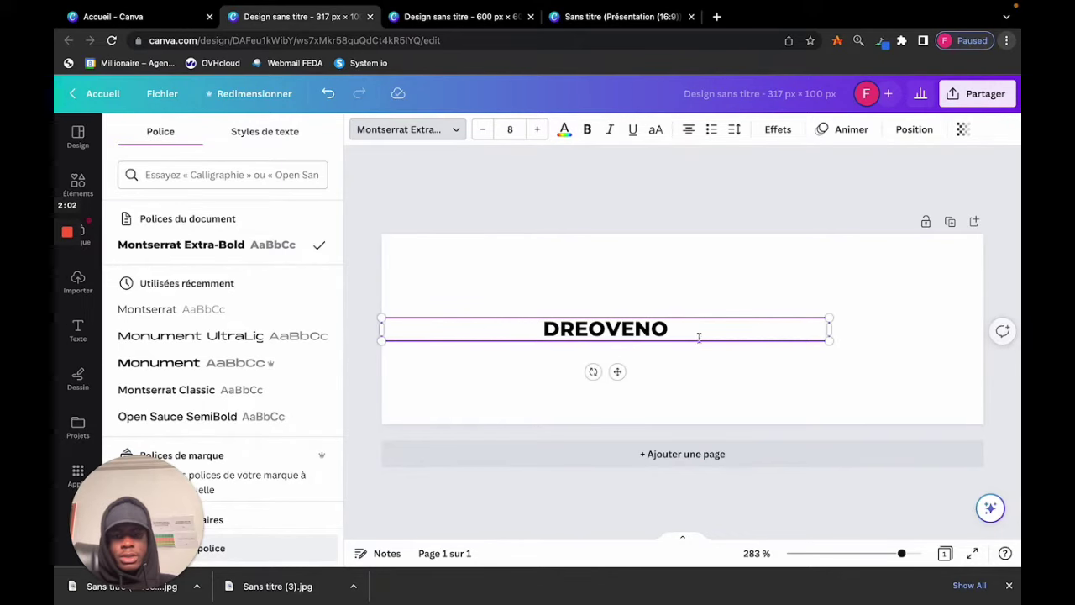
drag(829, 329, 985, 326)
click(799, 348)
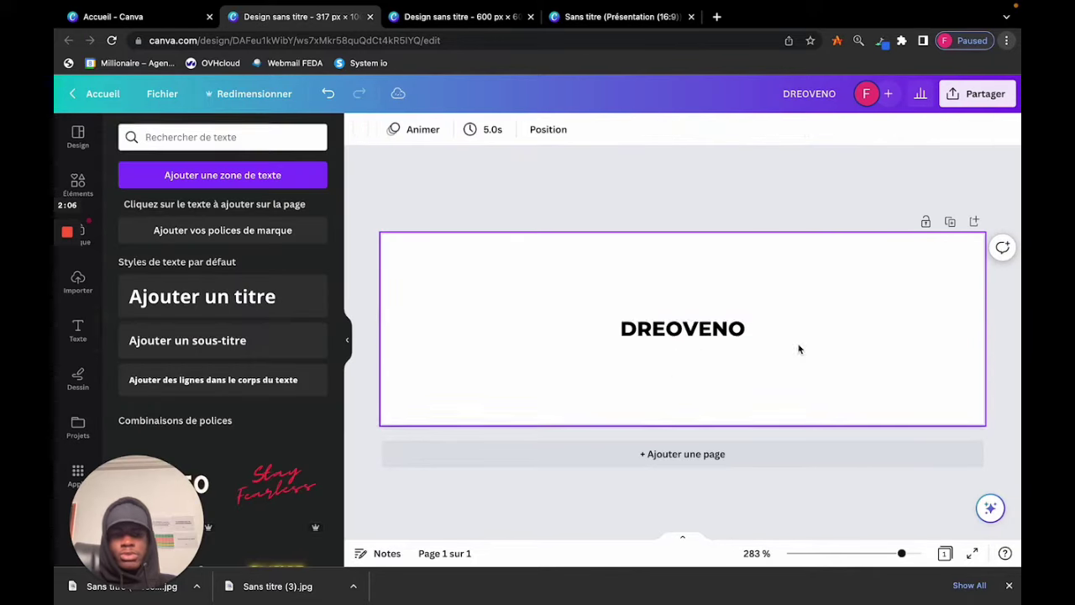
- Move the DREOVENO text box slightly upward and add a space after the word
click(734, 329)
drag(734, 329, 734, 327)
click(753, 325)
double_click(754, 324)
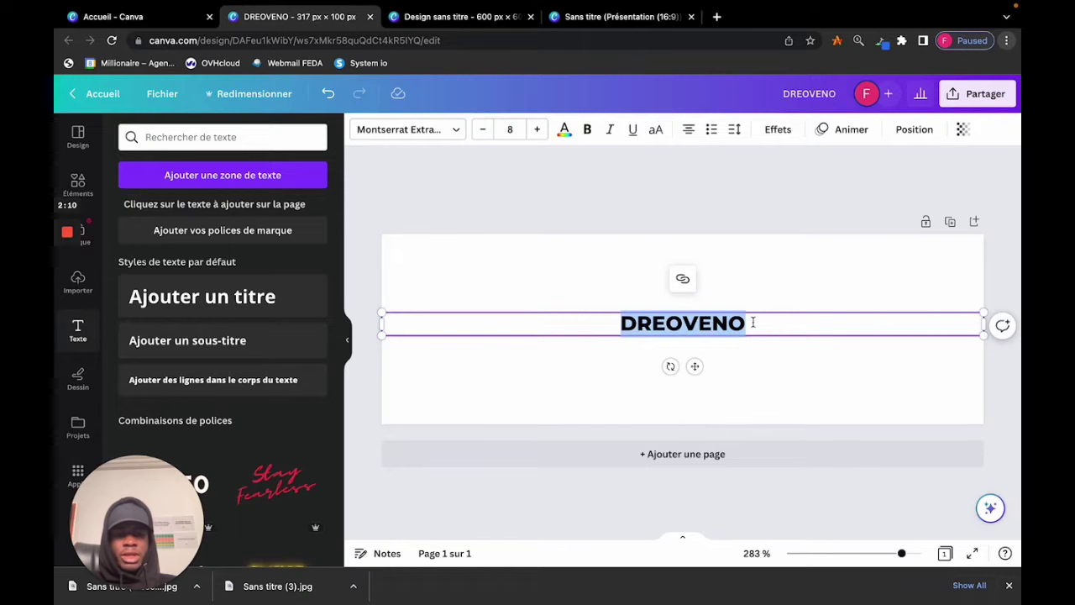
click(754, 322)
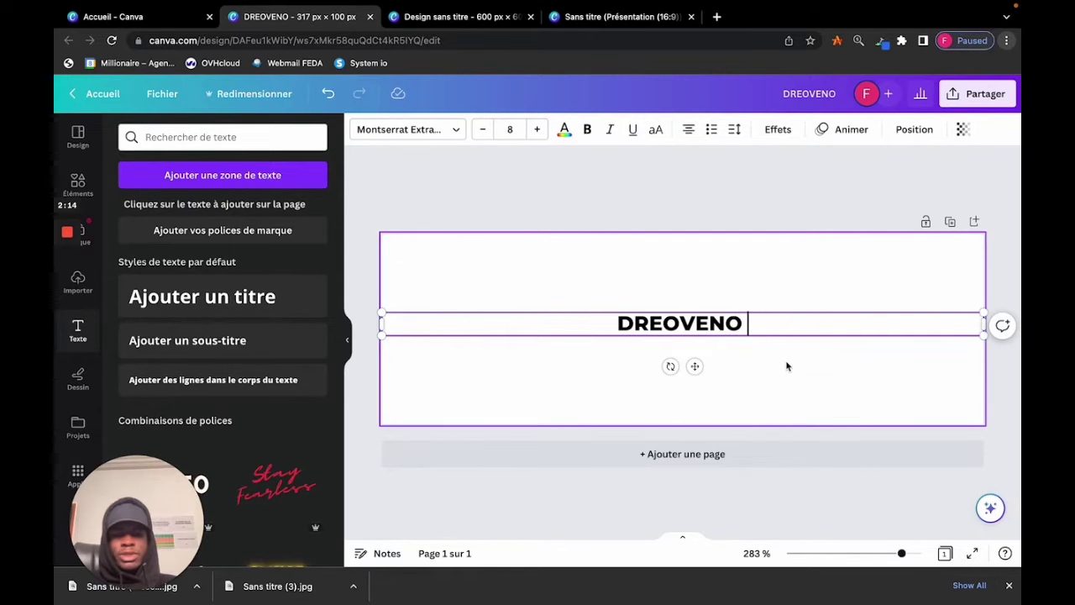
click(745, 283)
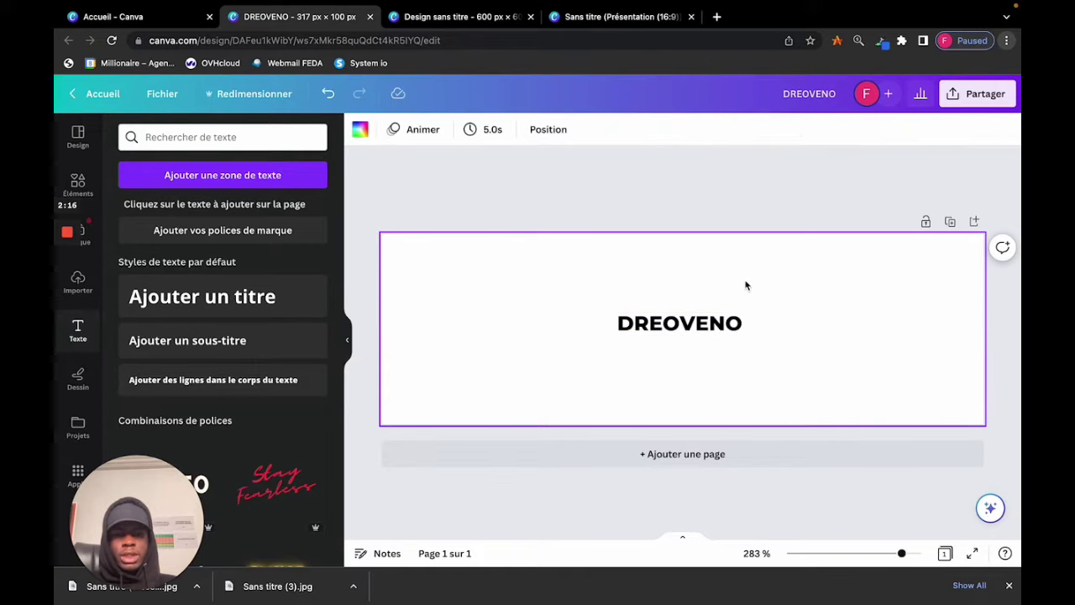
- Enlarge the DREOVENO text to font size 20 and move it up to re-centre it vertically on the page
click(726, 323)
click(726, 323)
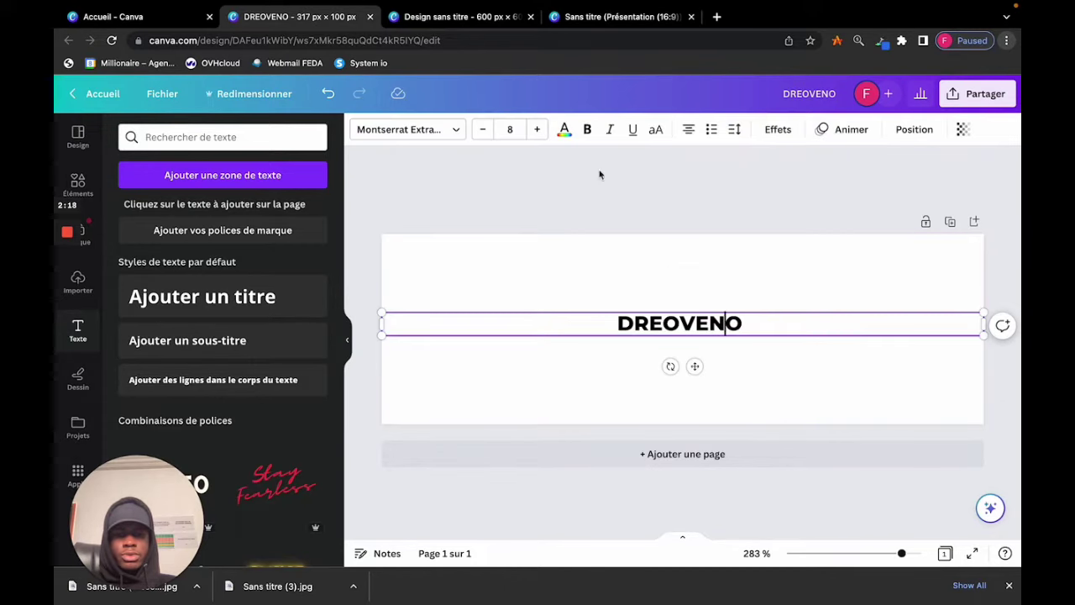
click(537, 129)
click(537, 130)
click(537, 129)
click(537, 130)
click(537, 129)
click(537, 129)
click(537, 129)
click(537, 129)
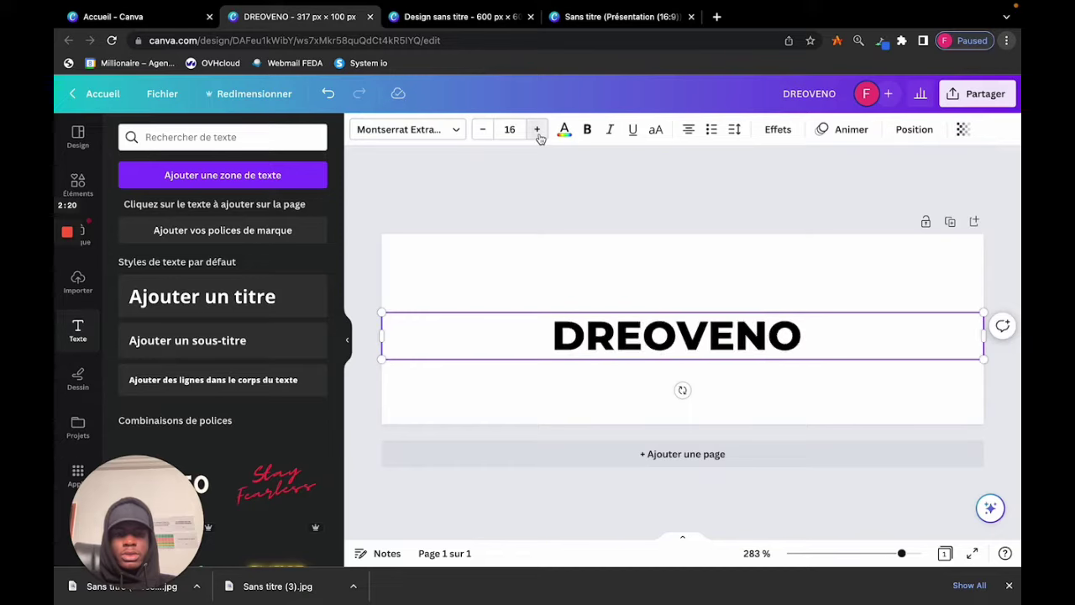
click(537, 130)
click(537, 130)
click(536, 129)
click(537, 130)
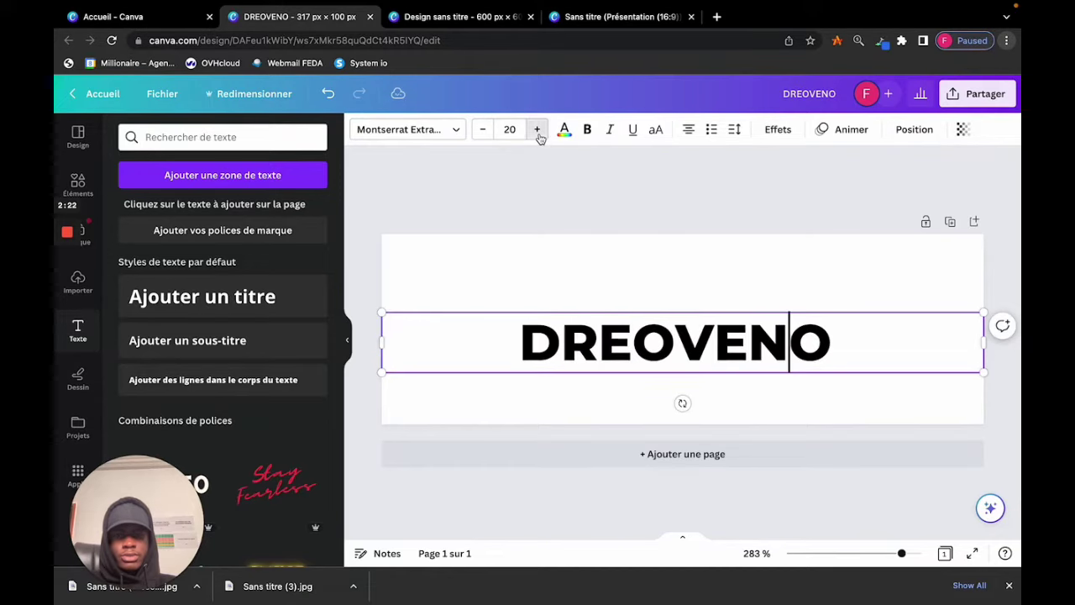
click(708, 283)
drag(714, 360, 715, 338)
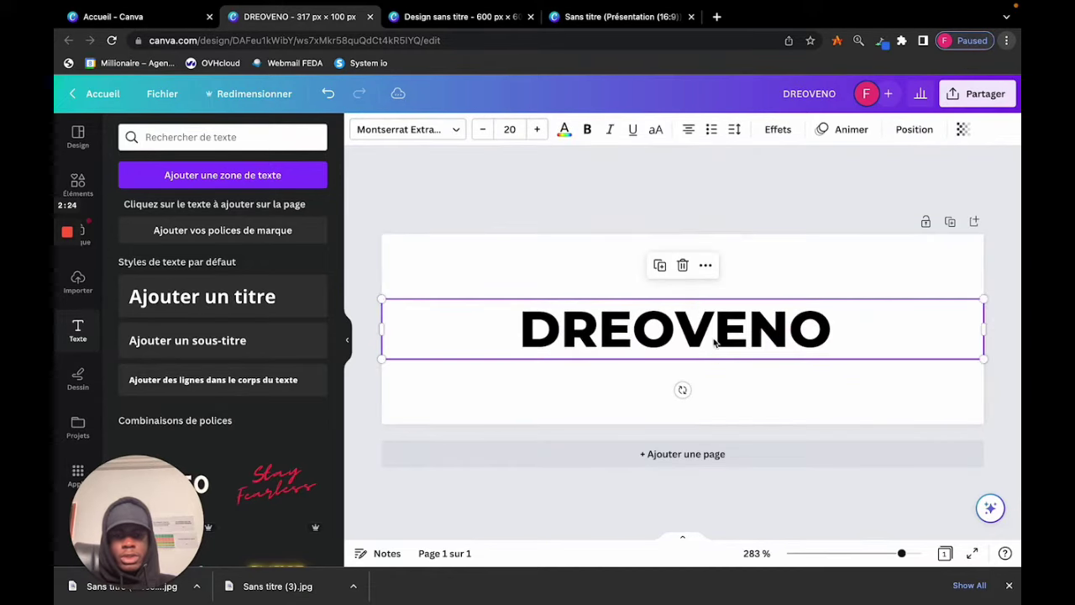
- Browse the elements library for logo additions, looking through the recently used items, shapes, graphics and suggested keywords
click(78, 183)
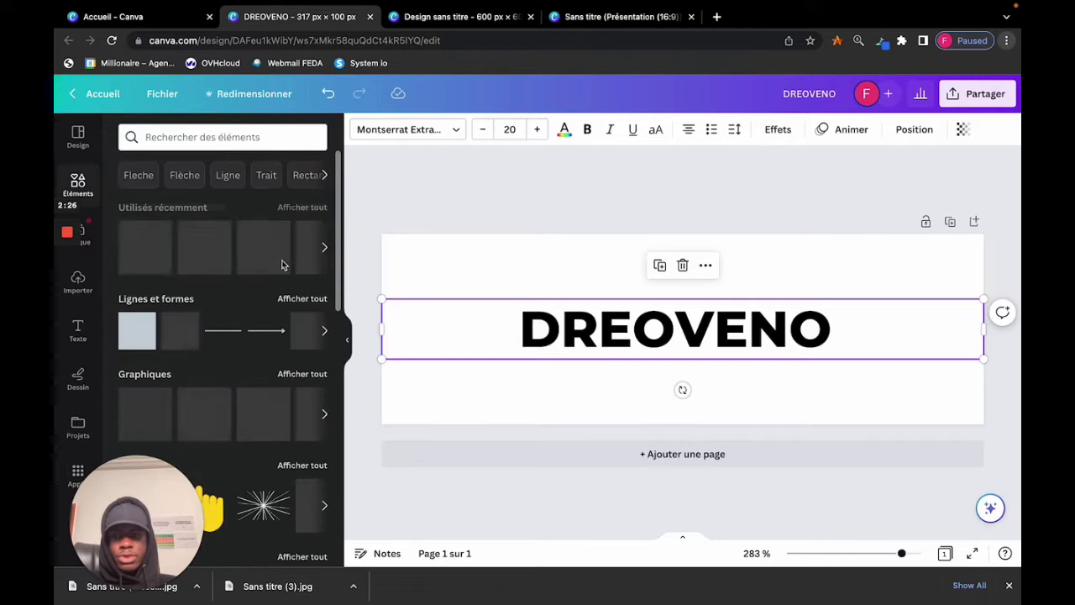
click(325, 252)
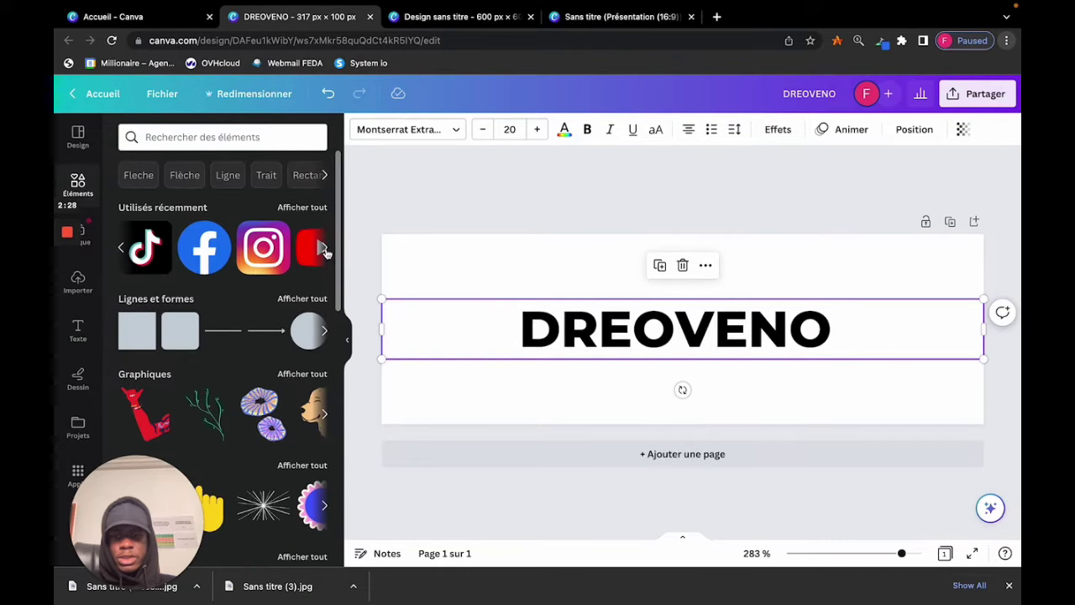
click(324, 252)
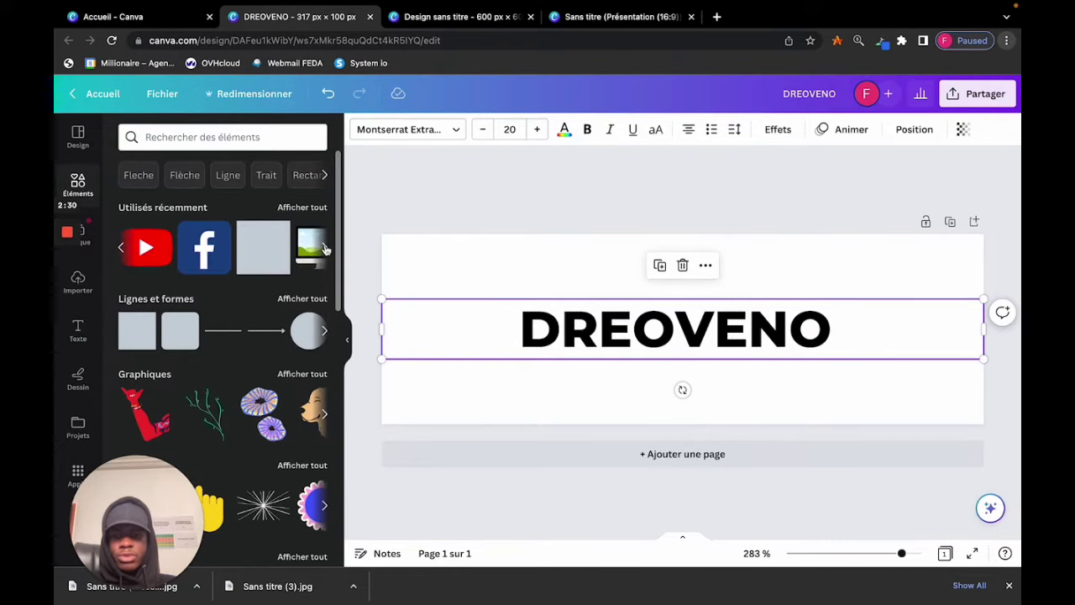
click(325, 250)
scroll(274, 349, down, 1)
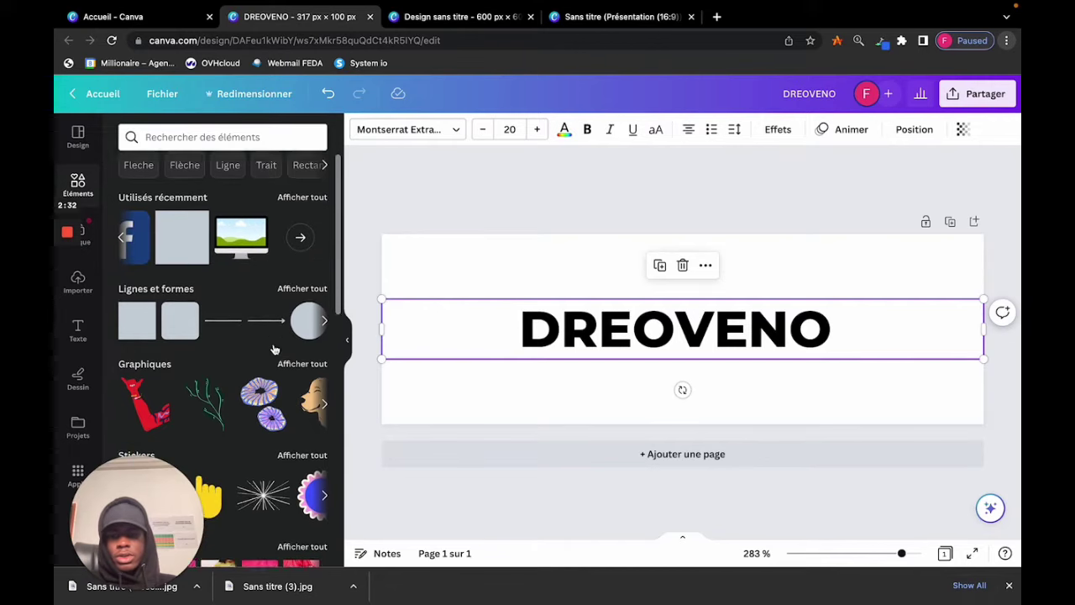
scroll(274, 349, down, 4)
scroll(275, 345, up, 4)
scroll(273, 342, down, 1)
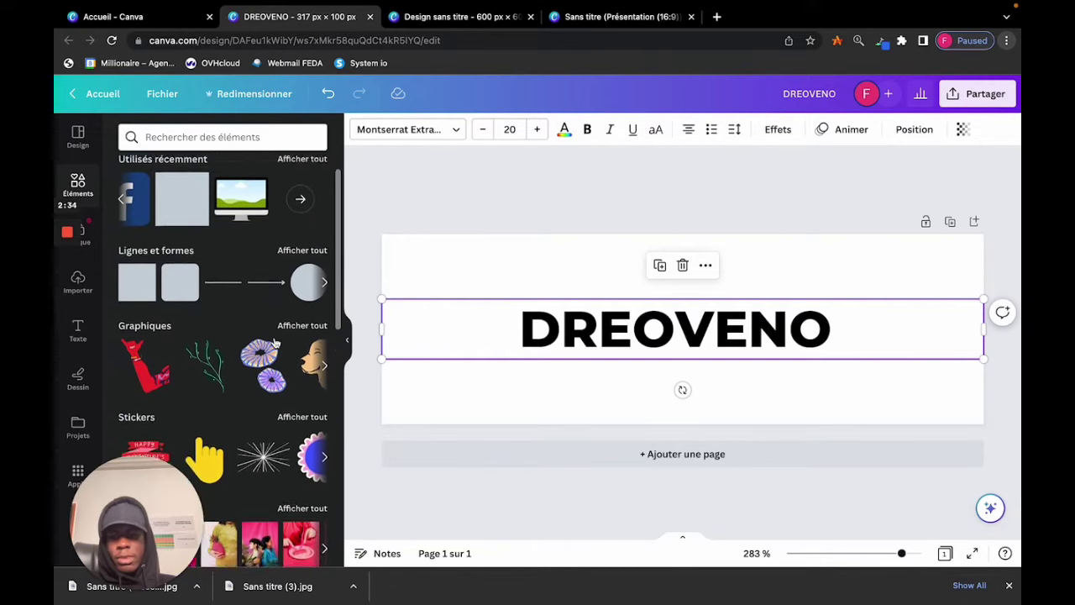
scroll(274, 342, up, 1)
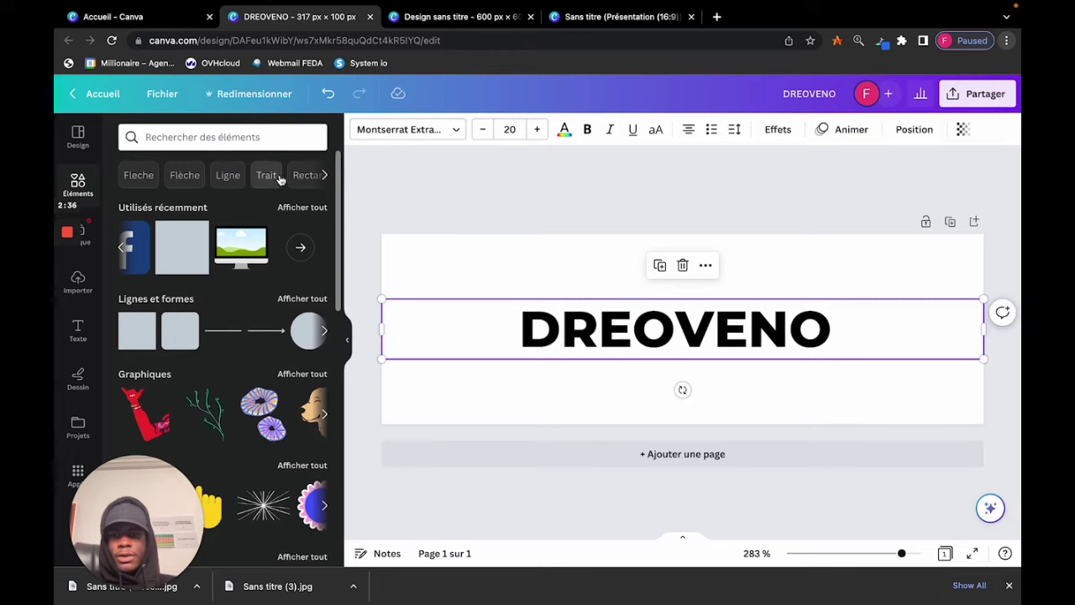
click(324, 175)
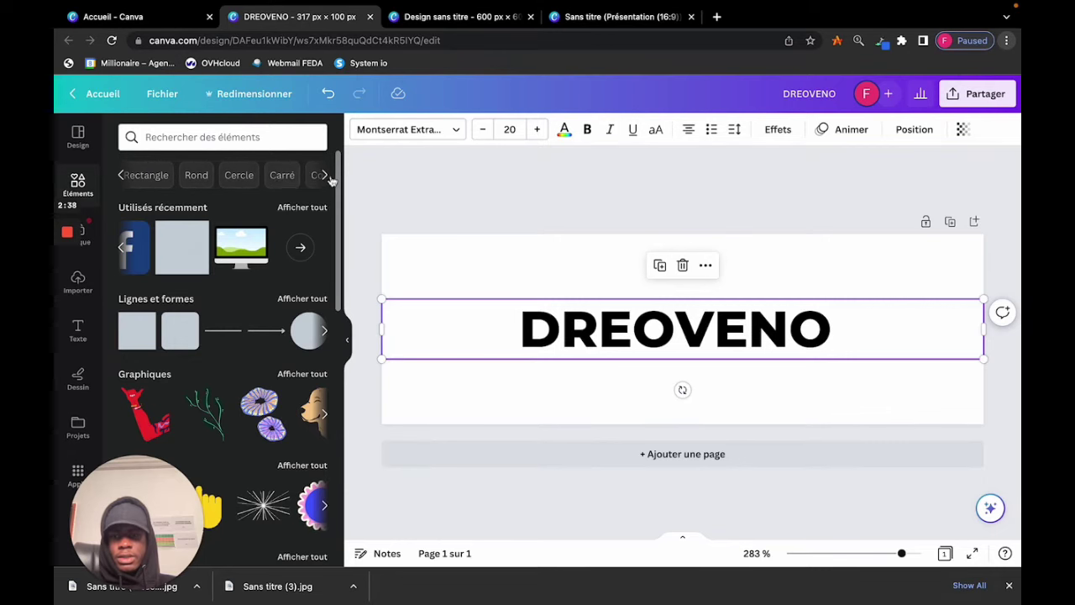
click(325, 174)
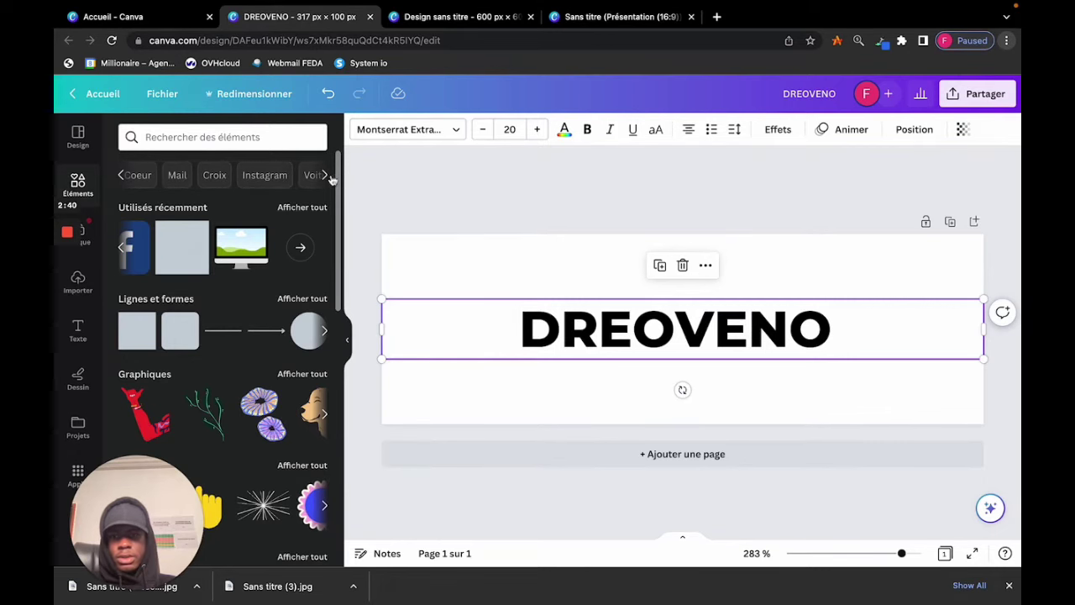
click(324, 175)
click(634, 252)
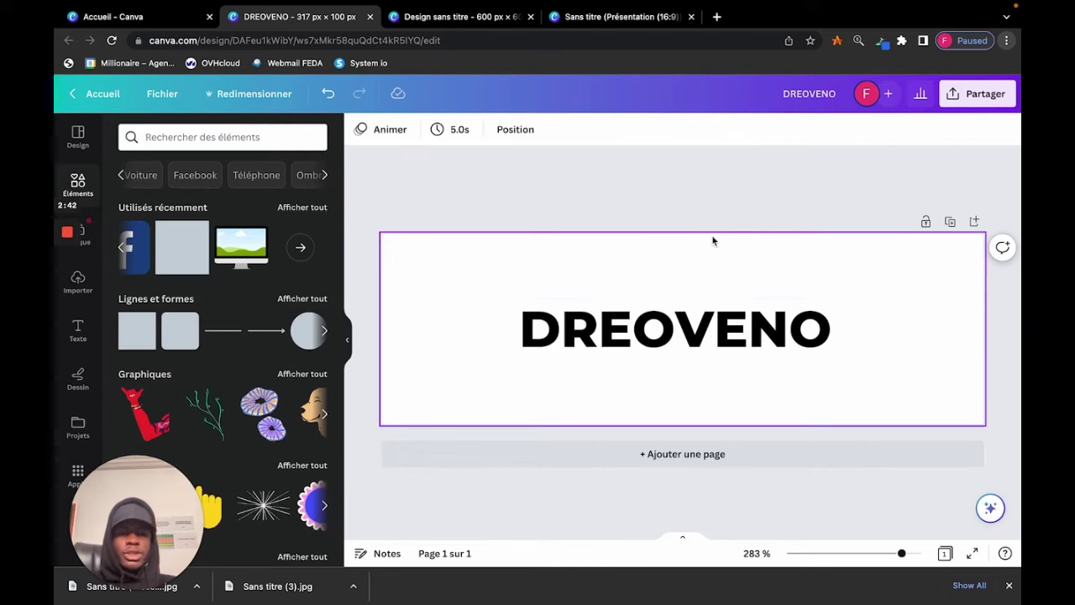
click(725, 324)
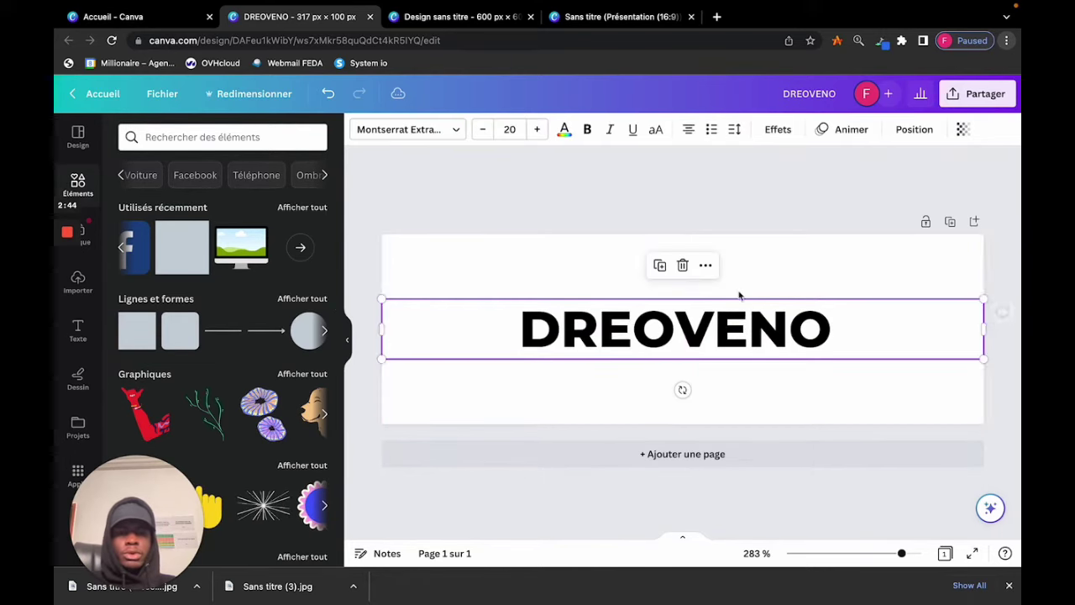
click(736, 212)
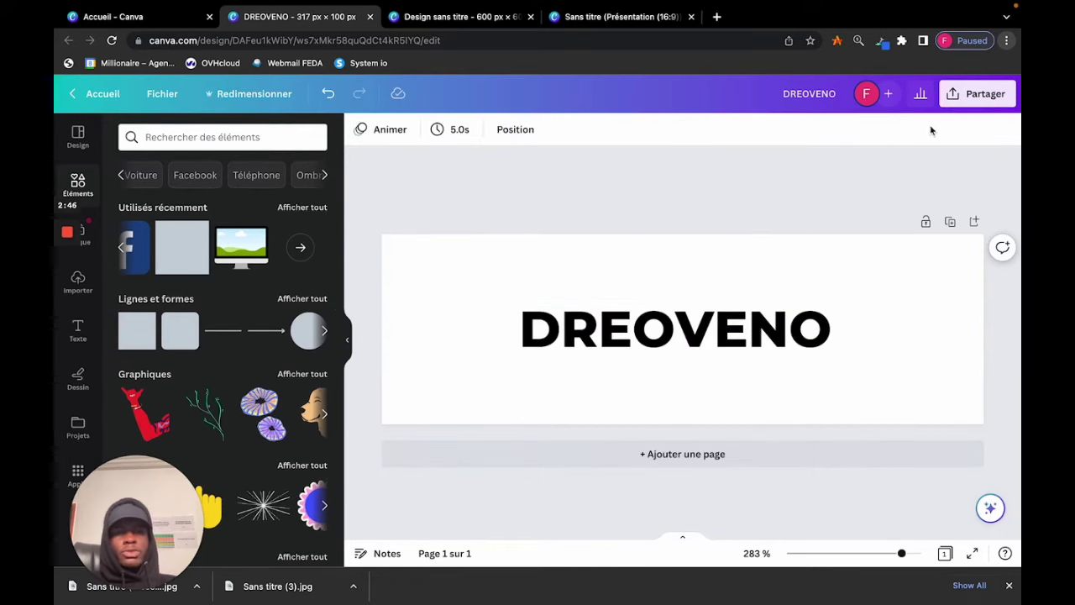
- Try to download the DREOVENO design as a PNG with a transparent background
click(975, 94)
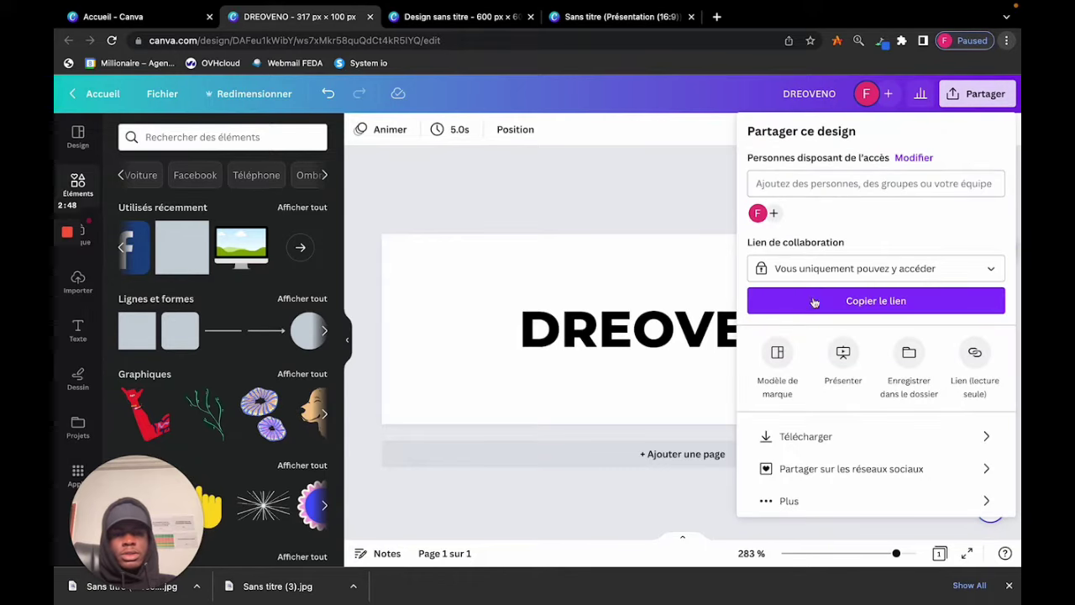
click(812, 437)
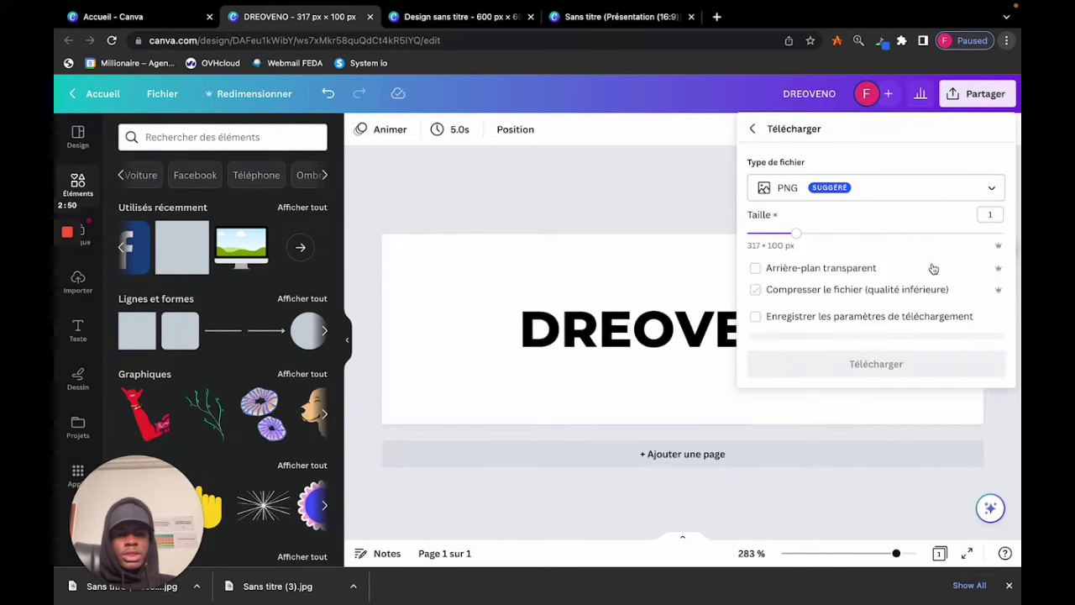
click(841, 271)
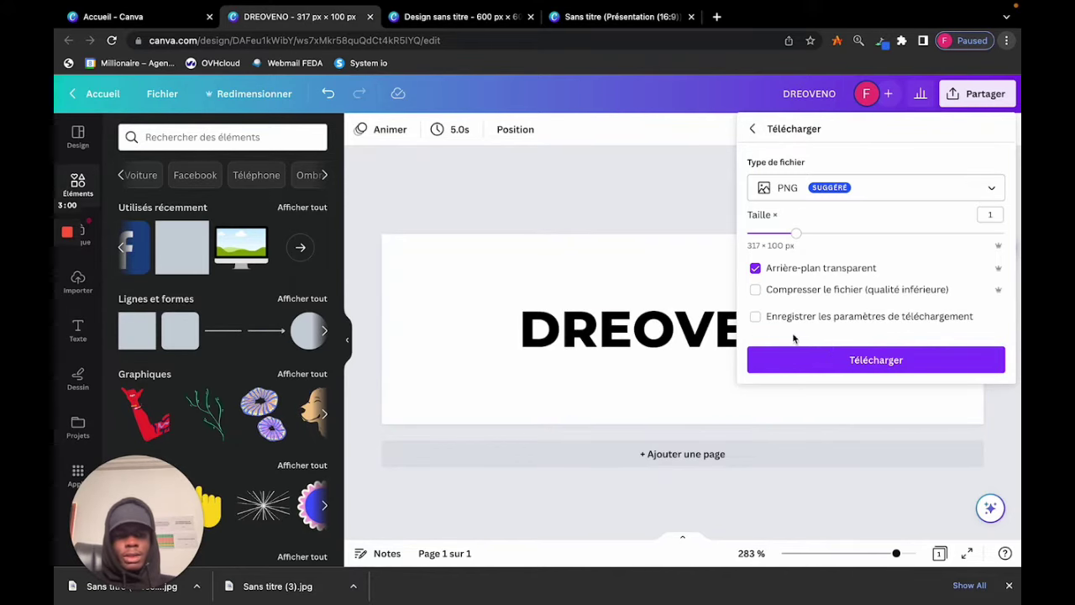
click(798, 360)
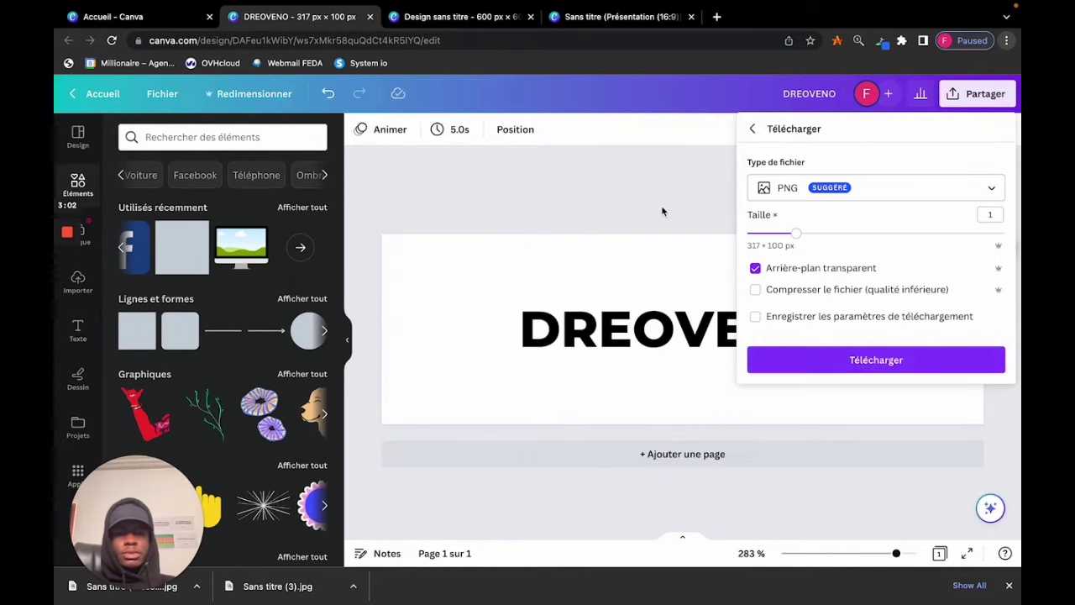
- Apply the Ombres shadow effect to the DREOVENO text
click(700, 333)
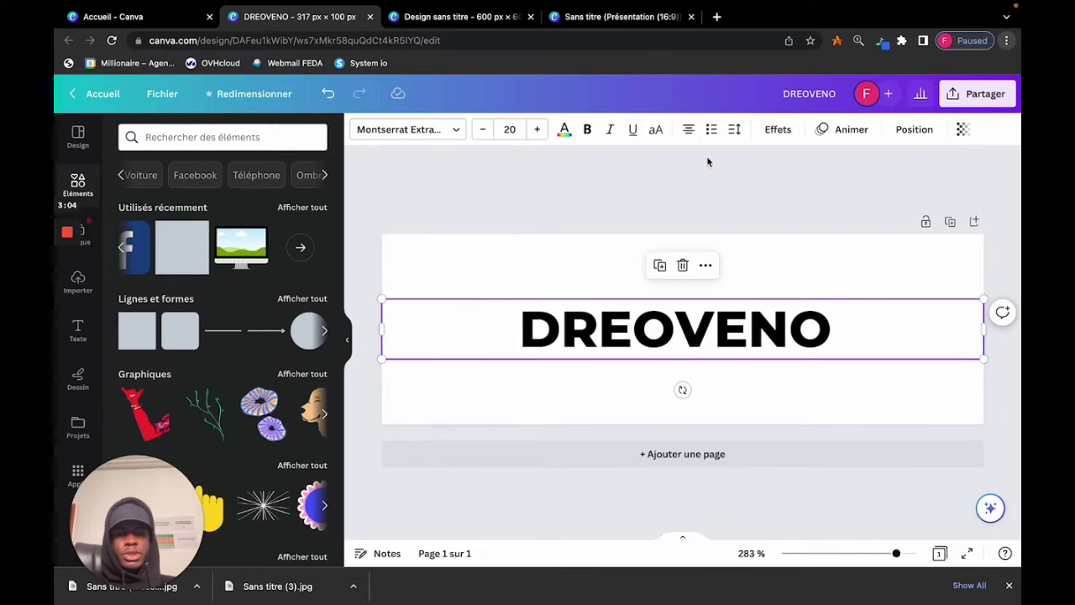
click(775, 131)
click(222, 214)
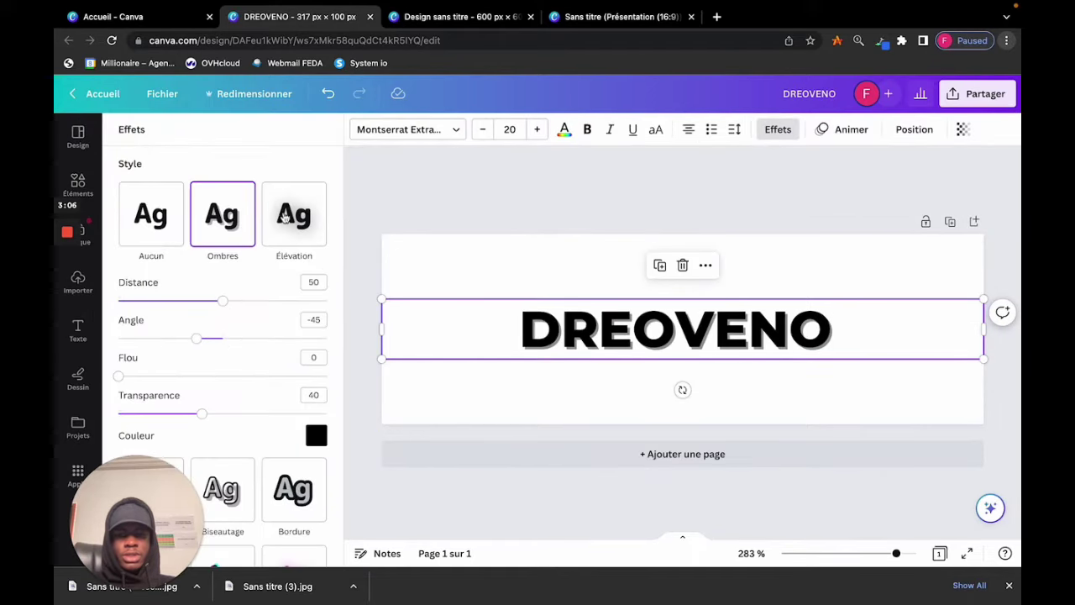
click(641, 205)
click(641, 204)
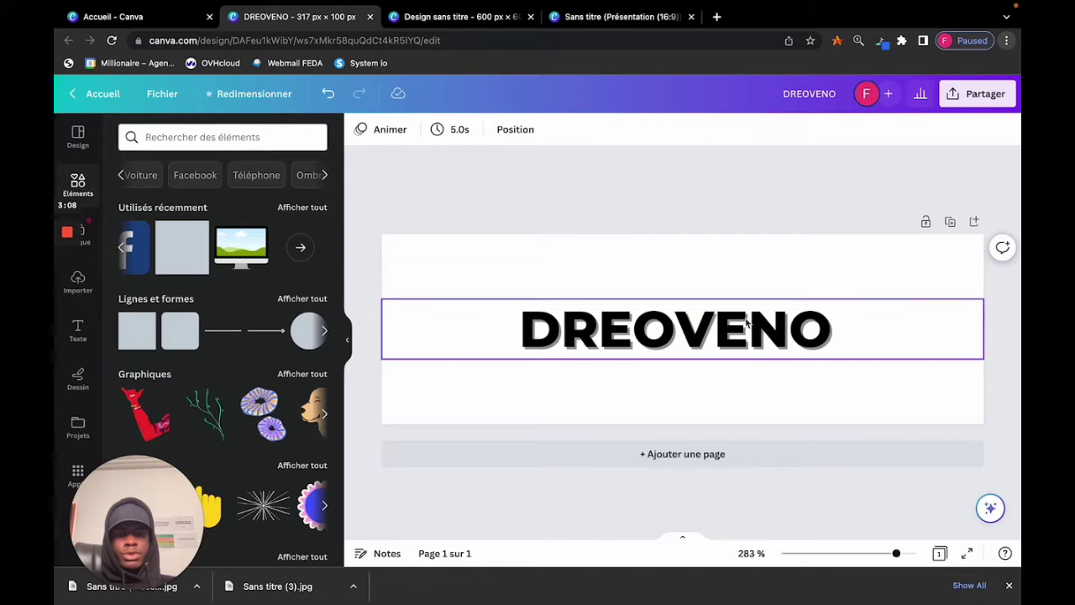
- Download the shadowed DREOVENO logo as a 317 × 100 px PNG with a transparent background
click(975, 94)
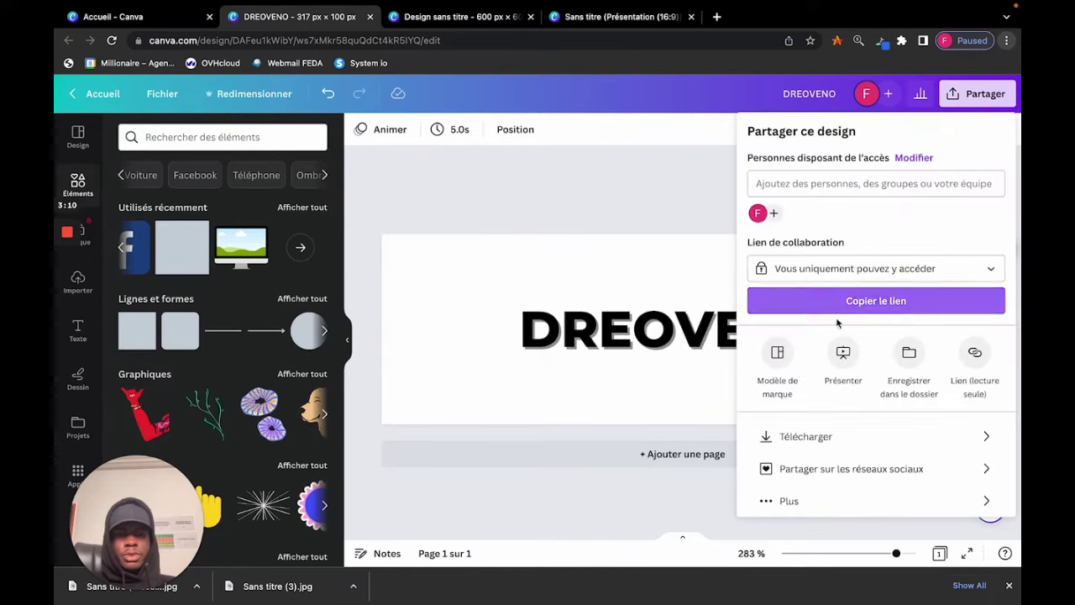
click(809, 437)
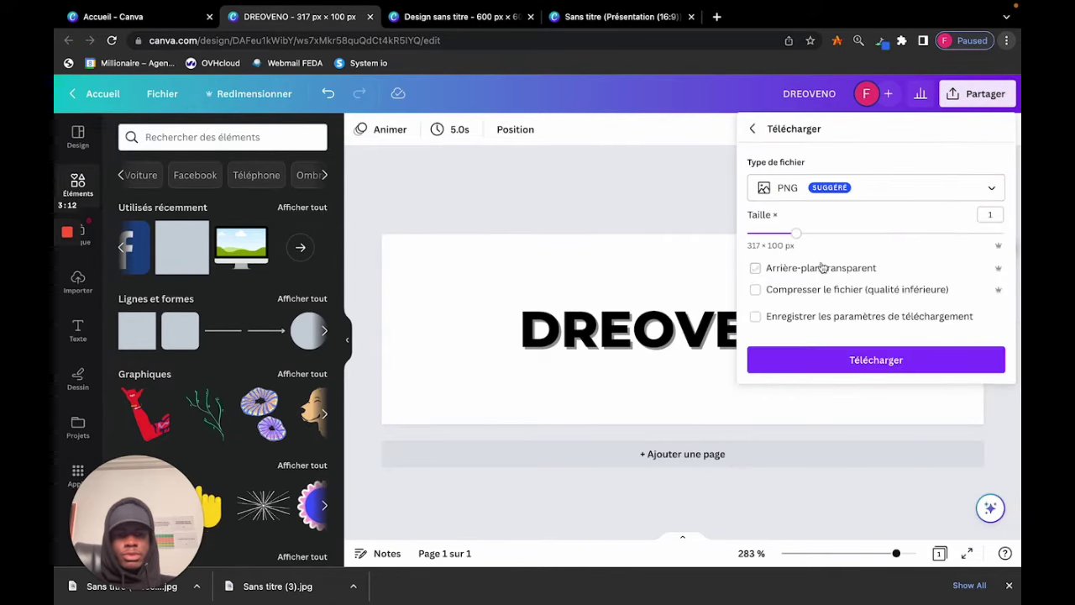
click(783, 273)
click(792, 360)
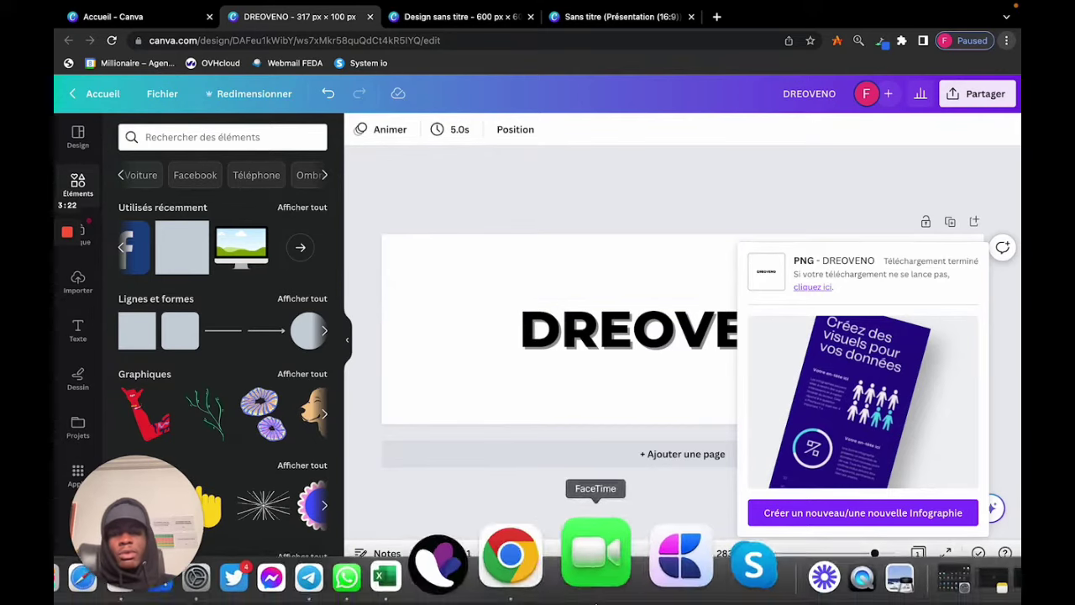
- Select the whole DREOVENO text and change its colour to white
click(645, 318)
double_click(645, 319)
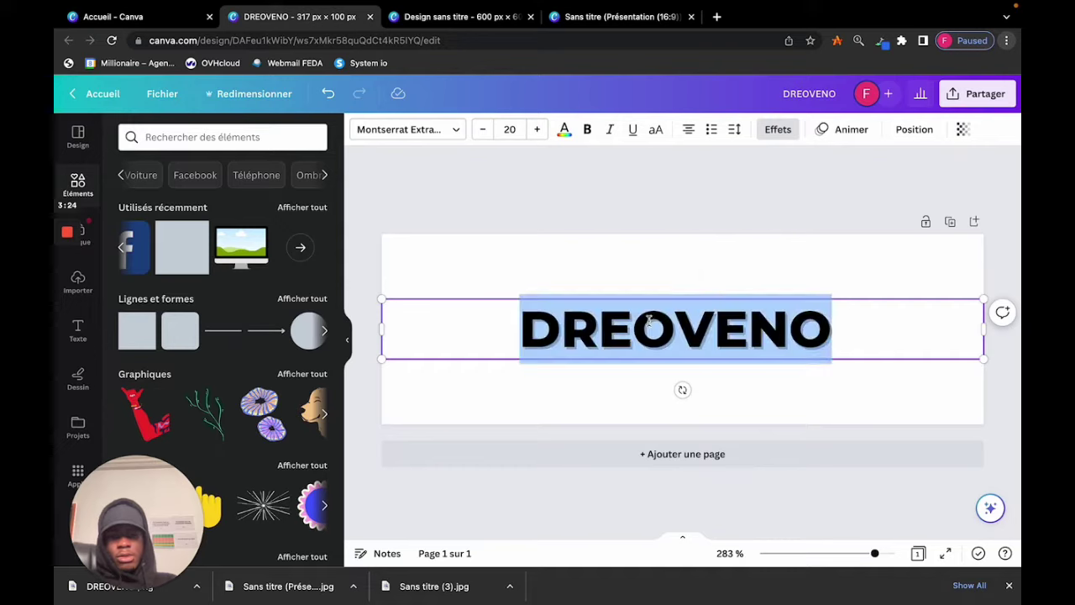
click(587, 130)
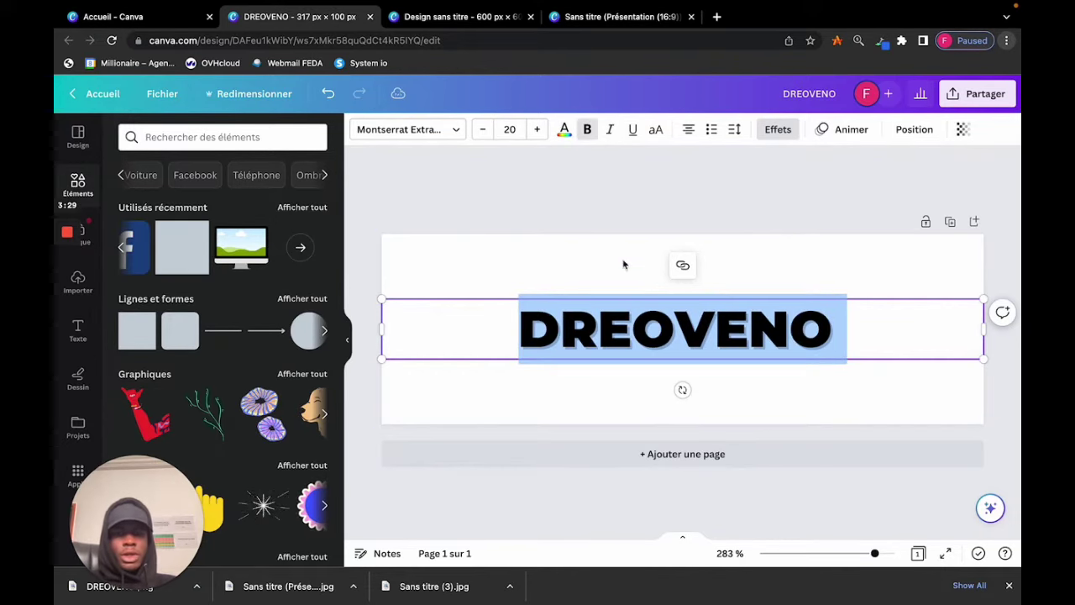
click(564, 129)
click(207, 215)
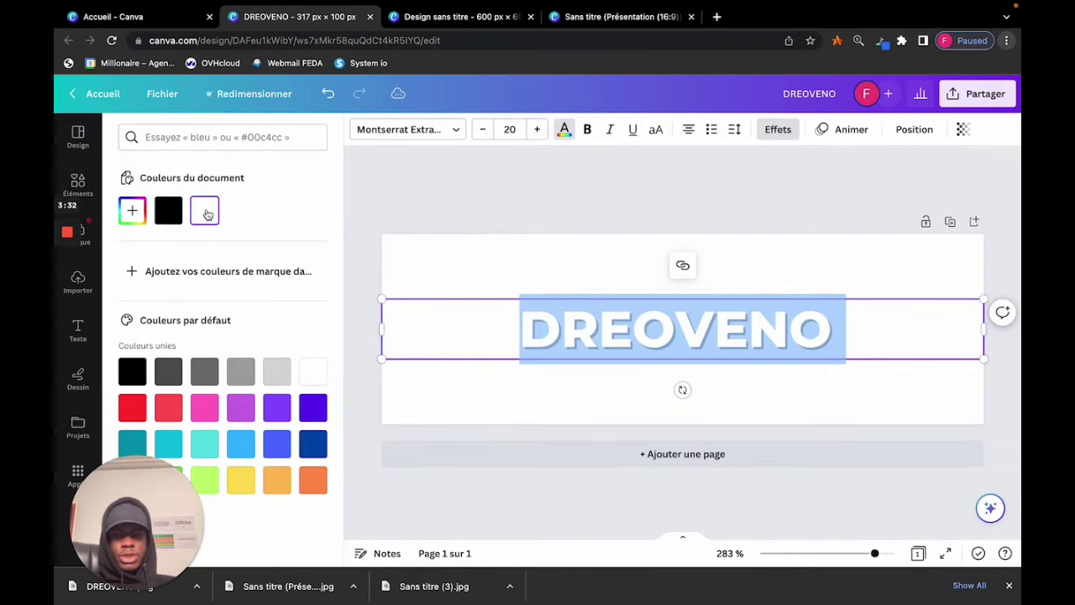
click(648, 198)
click(648, 191)
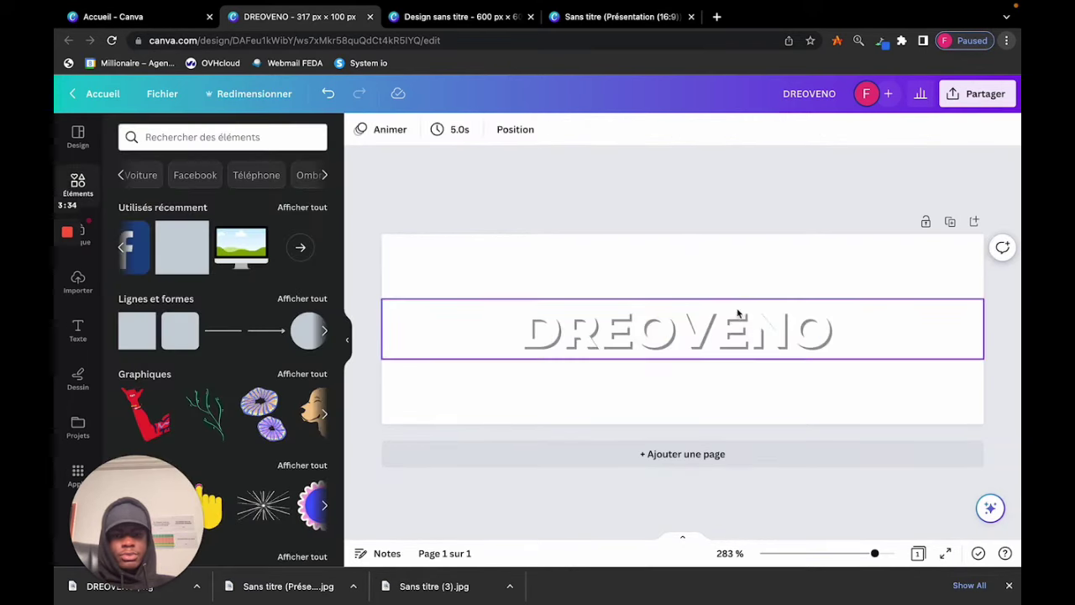
- Set the page background colour to black behind the DREOVENO text
click(755, 261)
click(363, 133)
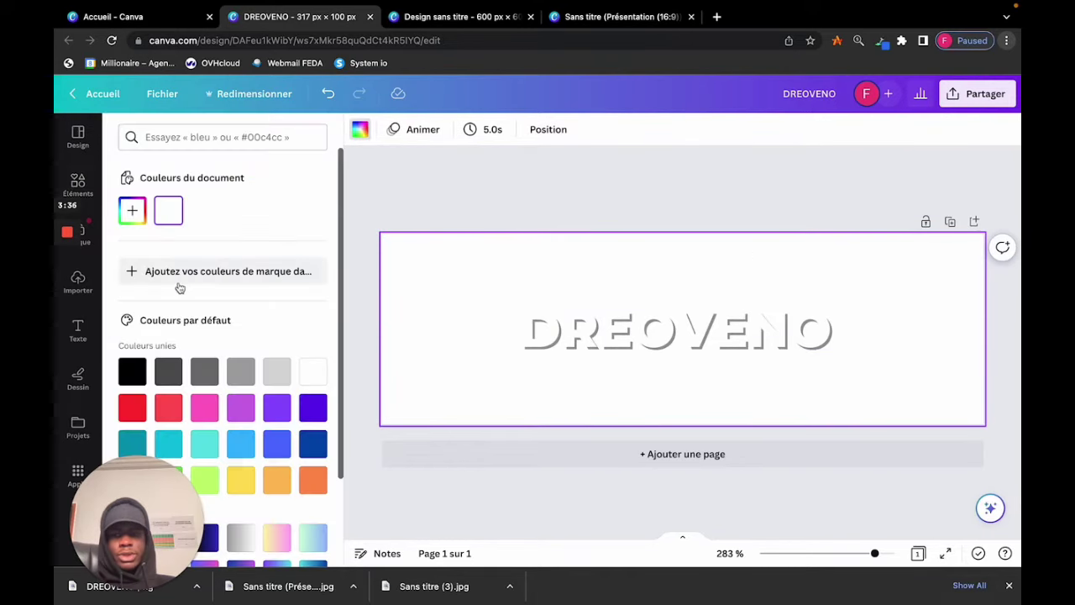
click(130, 372)
click(636, 182)
- Change the DREOVENO text's Ombres shadow colour to white
click(605, 329)
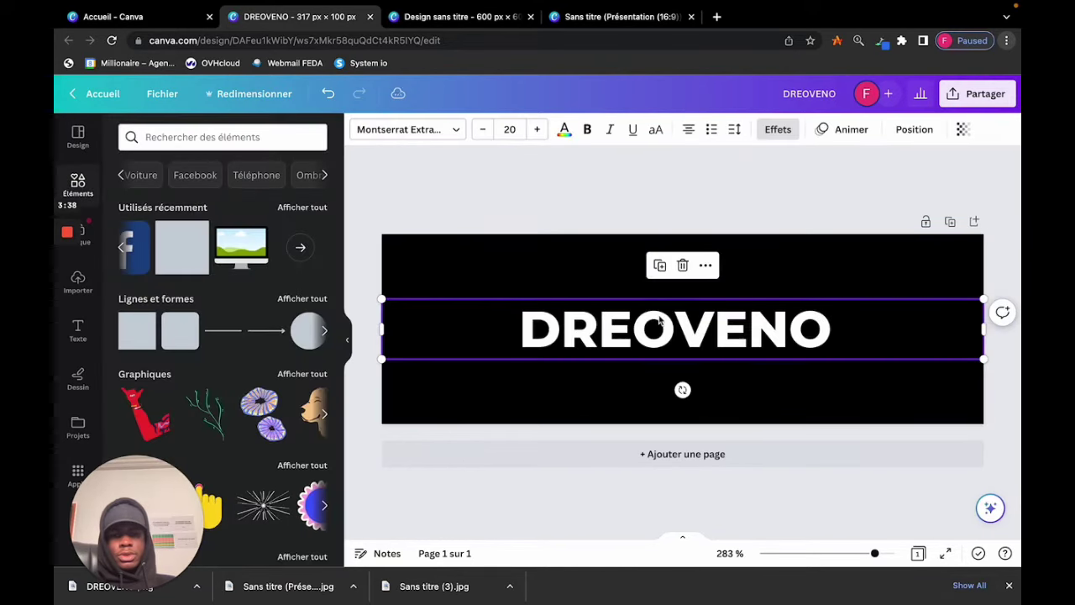
click(775, 129)
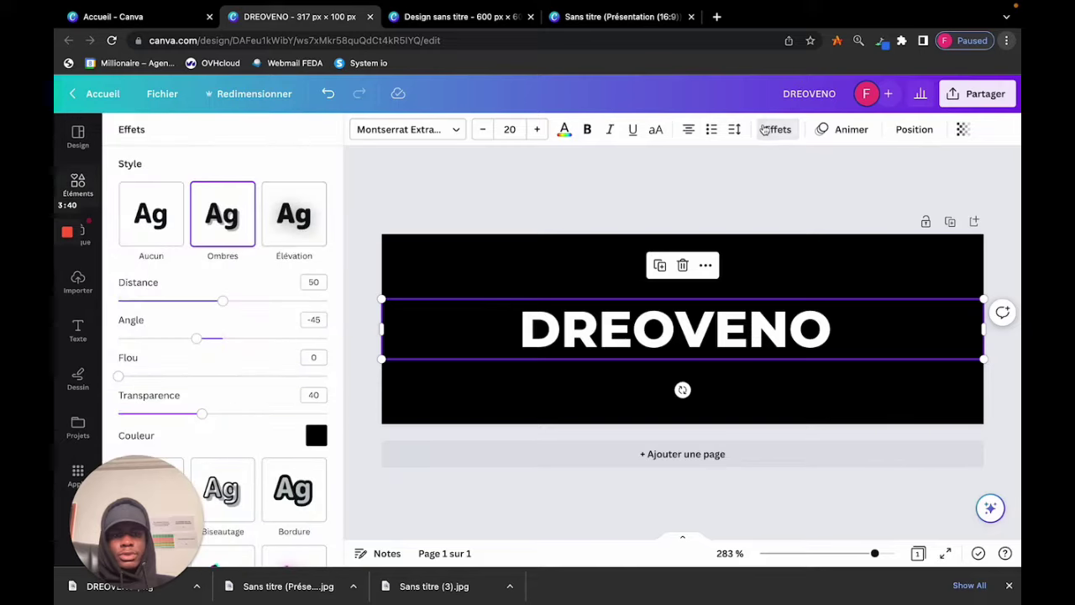
click(316, 435)
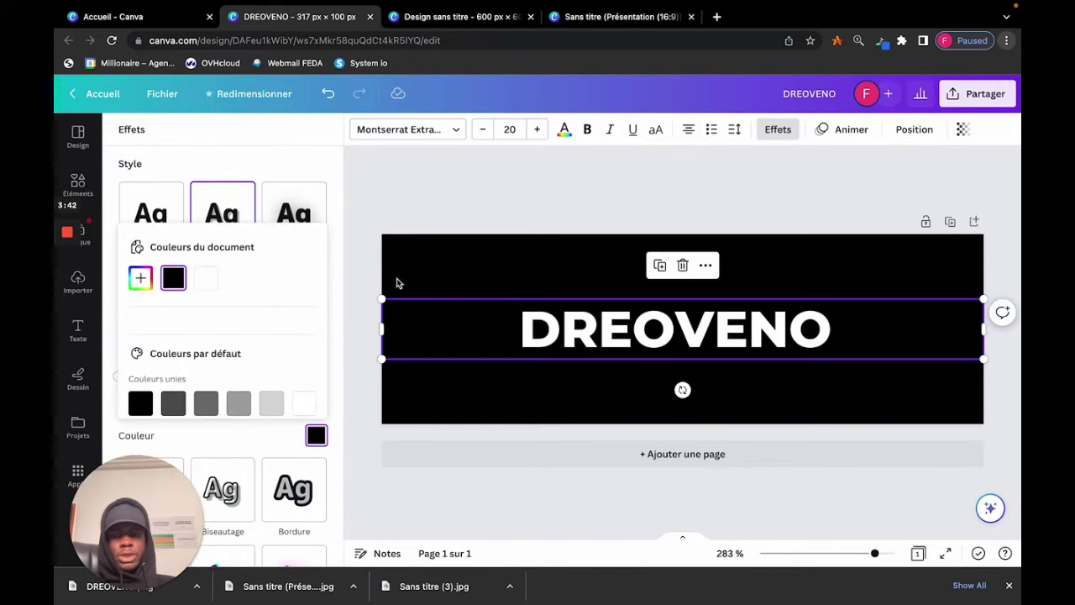
click(205, 278)
click(524, 193)
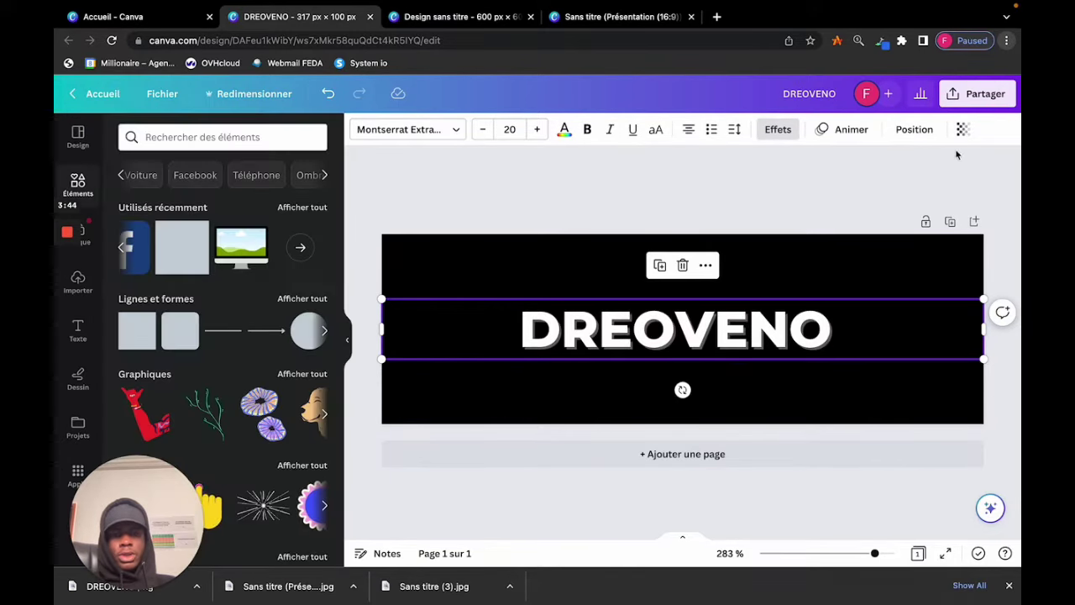
- Download the white DREOVENO logo as a 317 × 100 px PNG
click(977, 94)
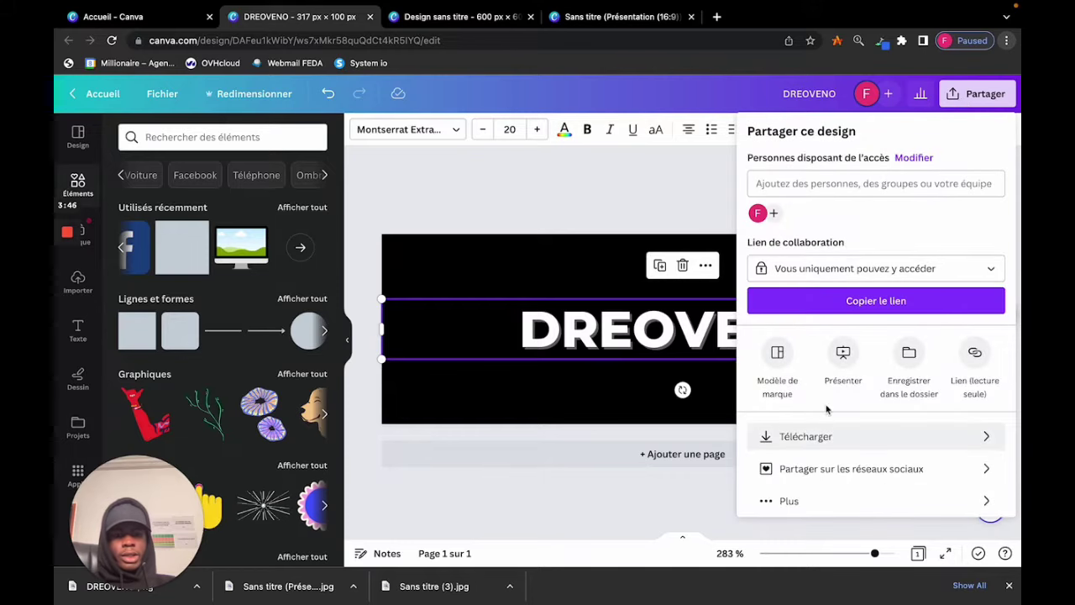
click(809, 441)
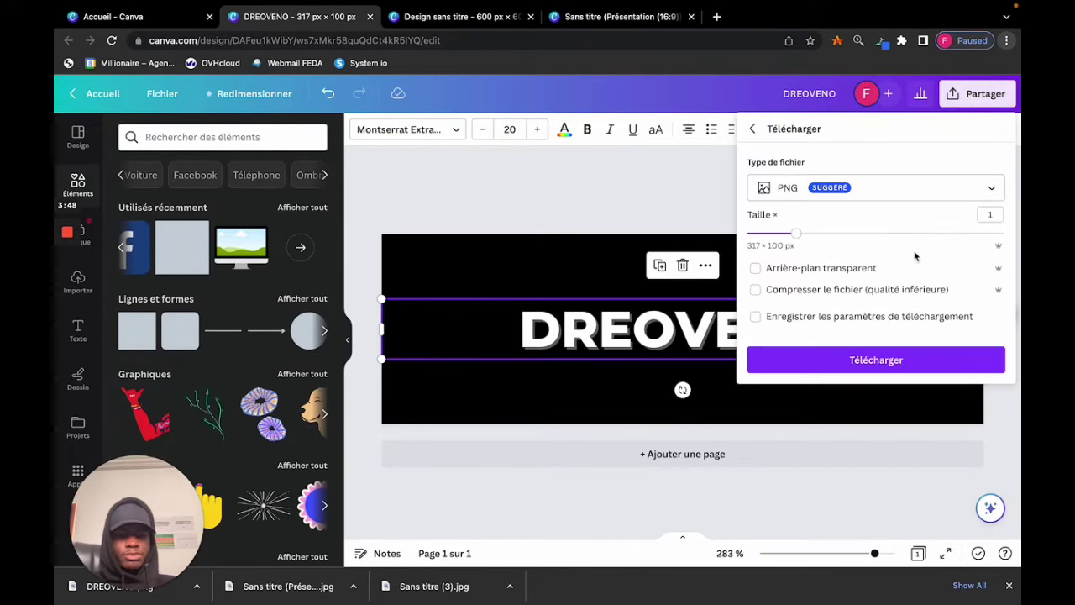
click(825, 359)
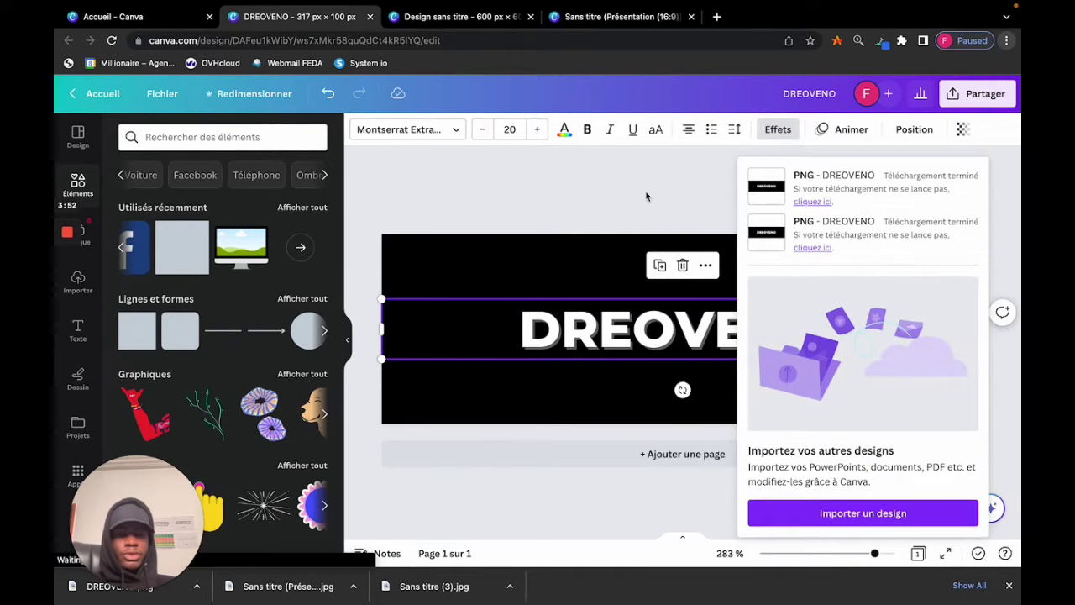
click(584, 256)
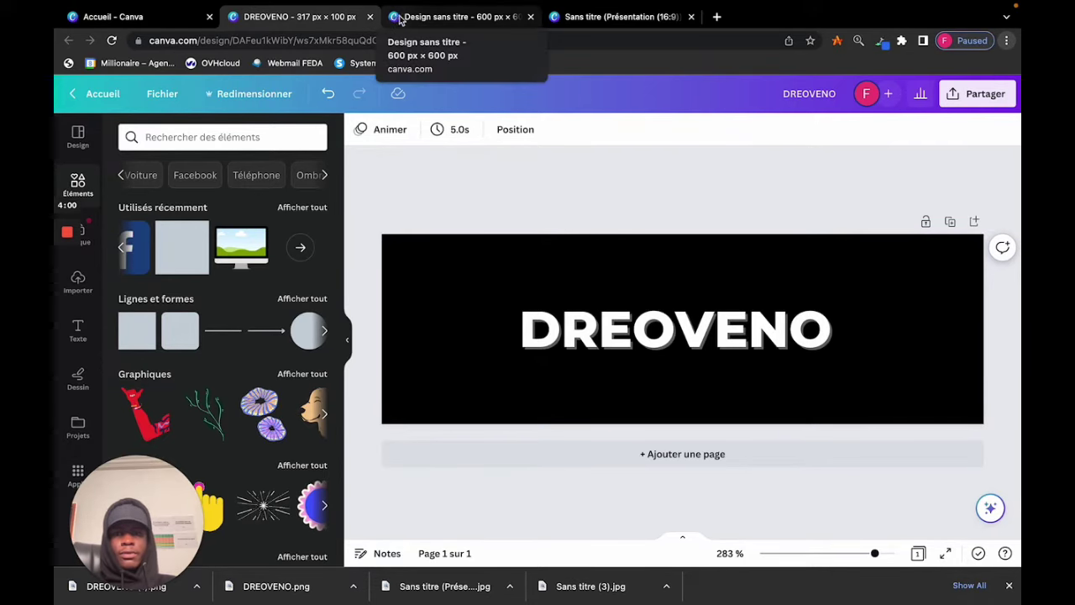
- Create a copy of the DREOVENO design resized to 40 × 40 px
click(255, 94)
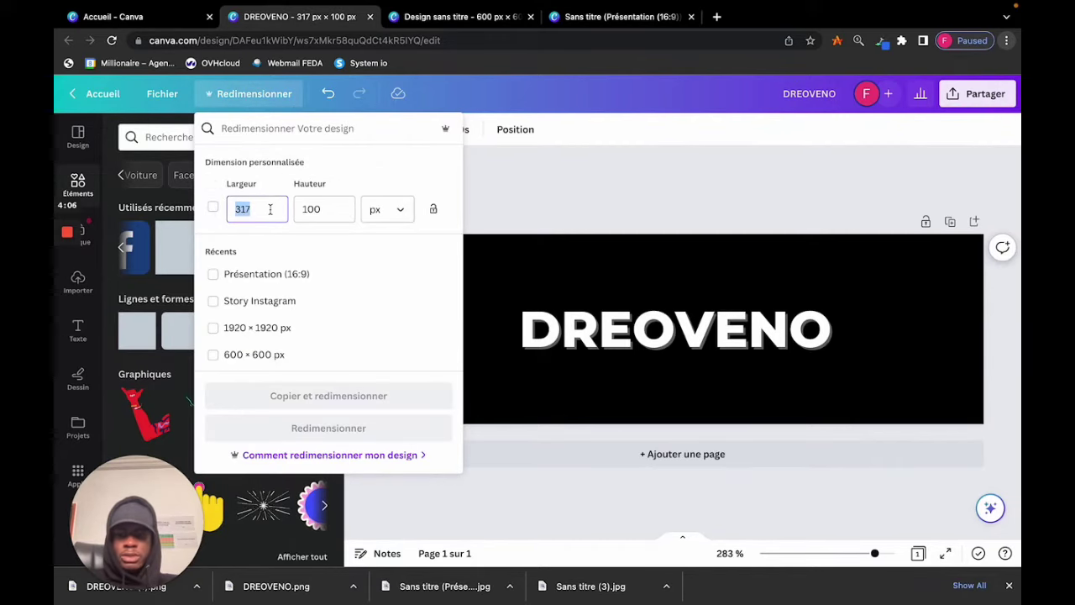
text(40)
click(325, 208)
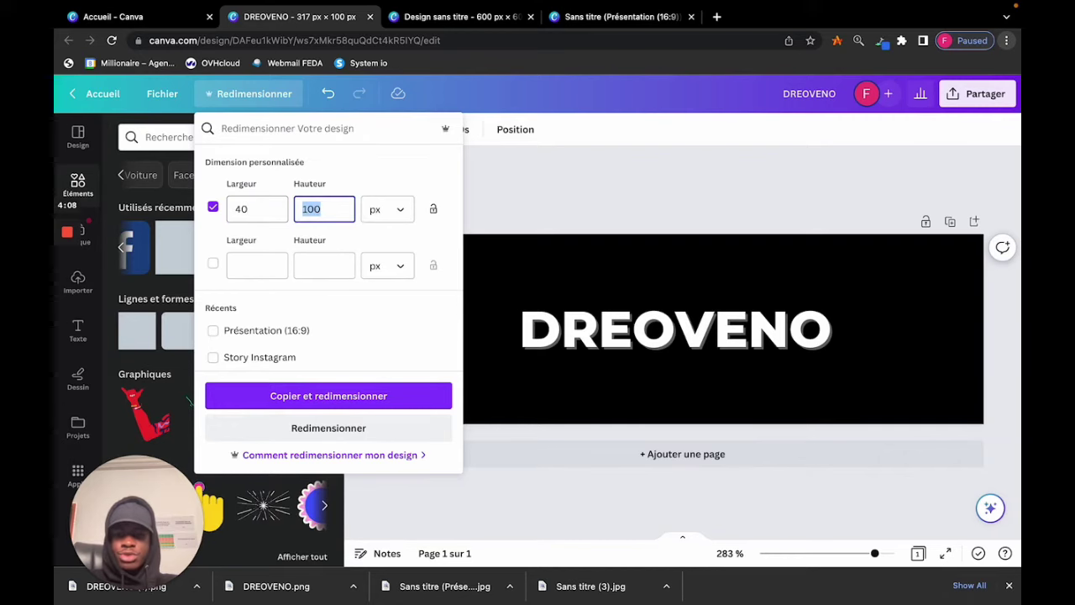
click(283, 400)
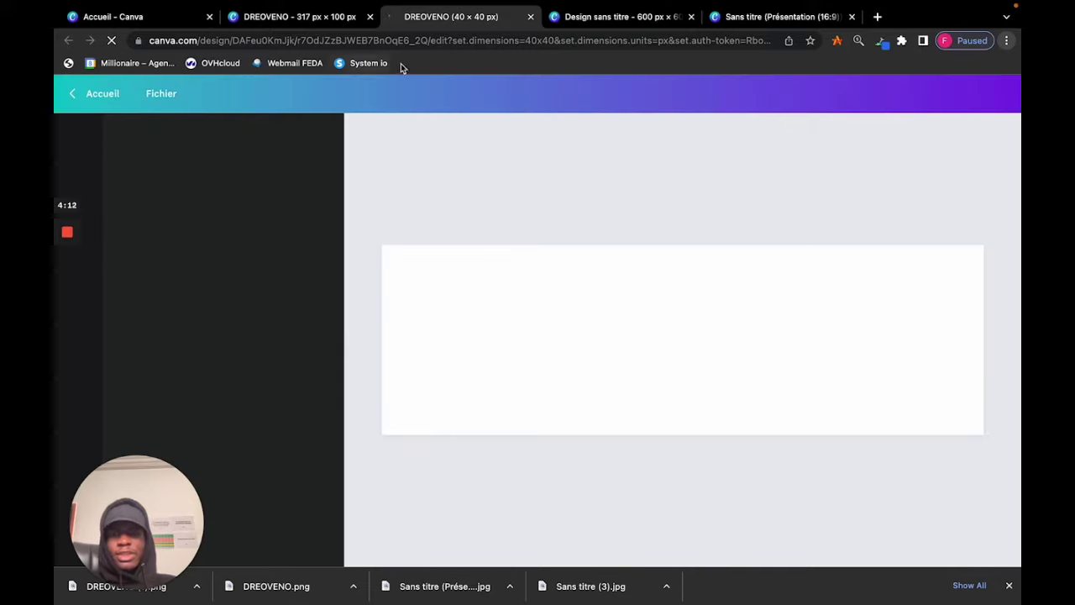
- Shorten the DREOVENO text in the 40 × 40 px design to DV
click(681, 331)
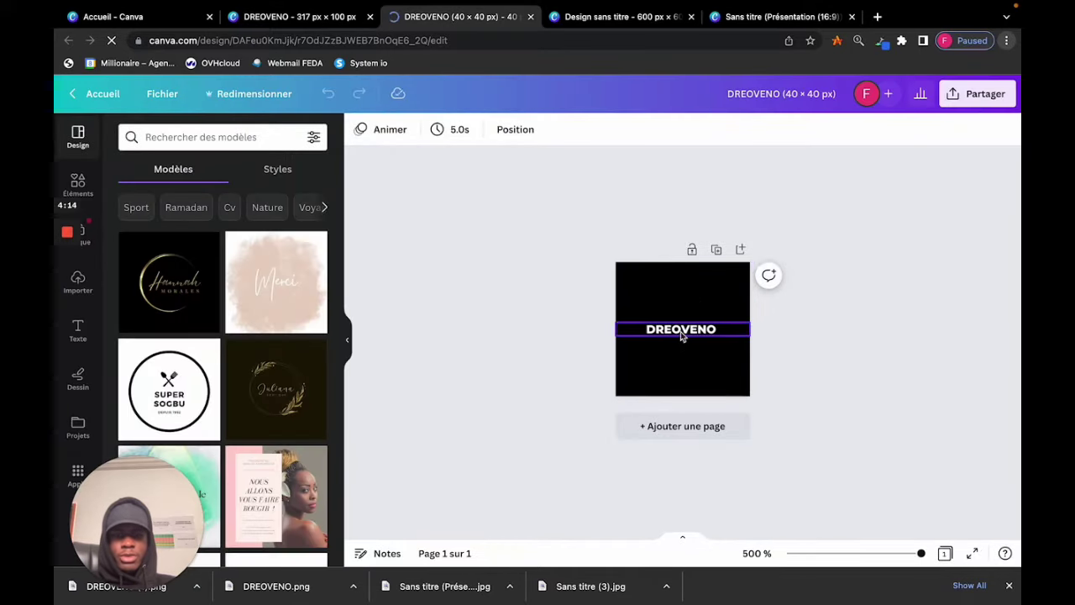
drag(722, 329, 666, 329)
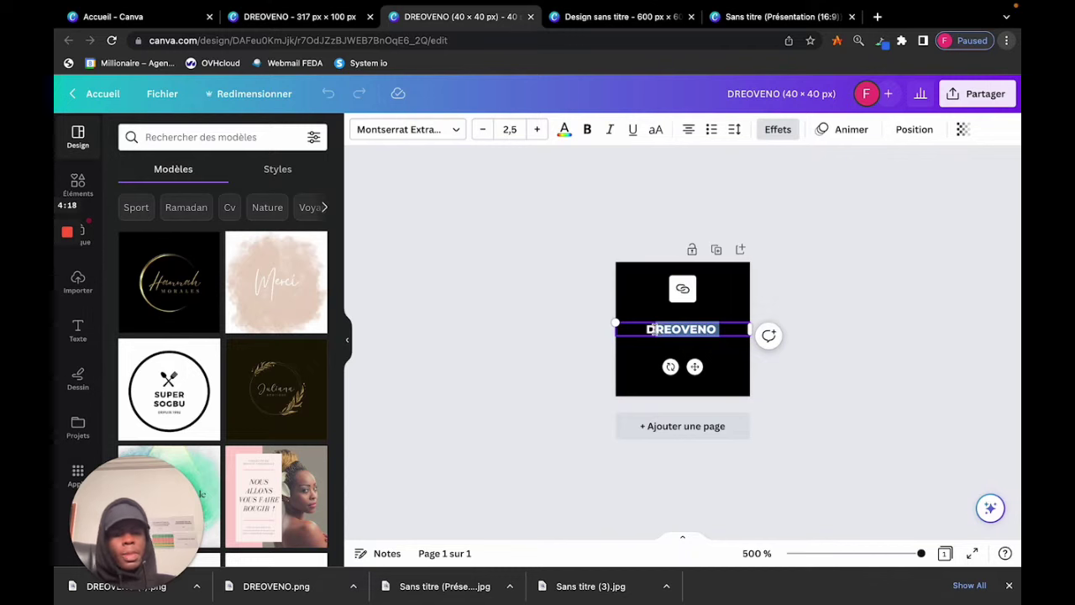
key(BackSpace)
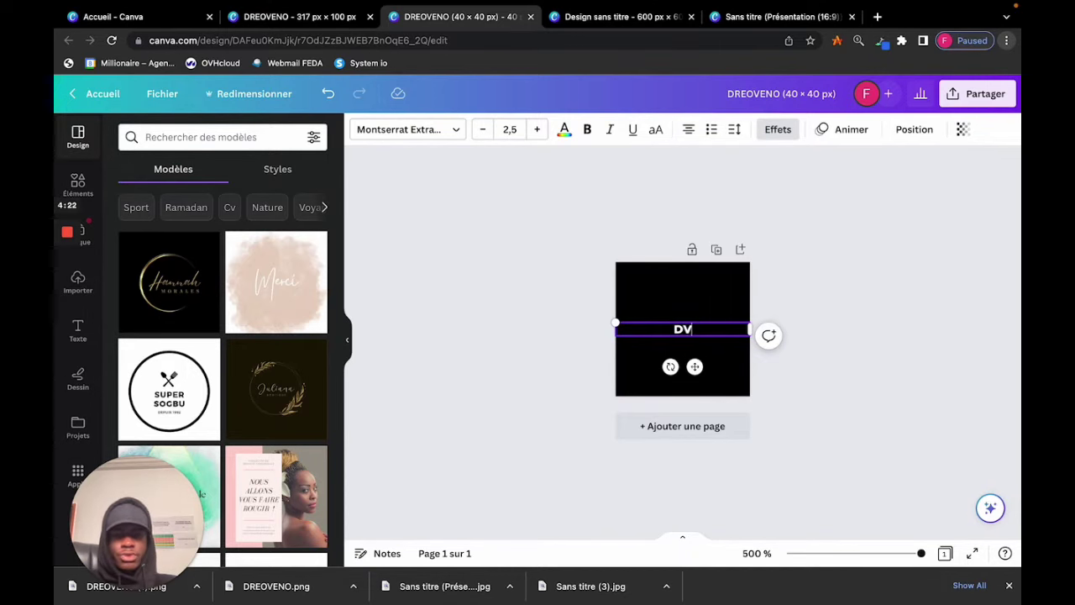
- Enlarge the DV text to about size 6.7 and fit its text box to the page width
key(ctrl+a)
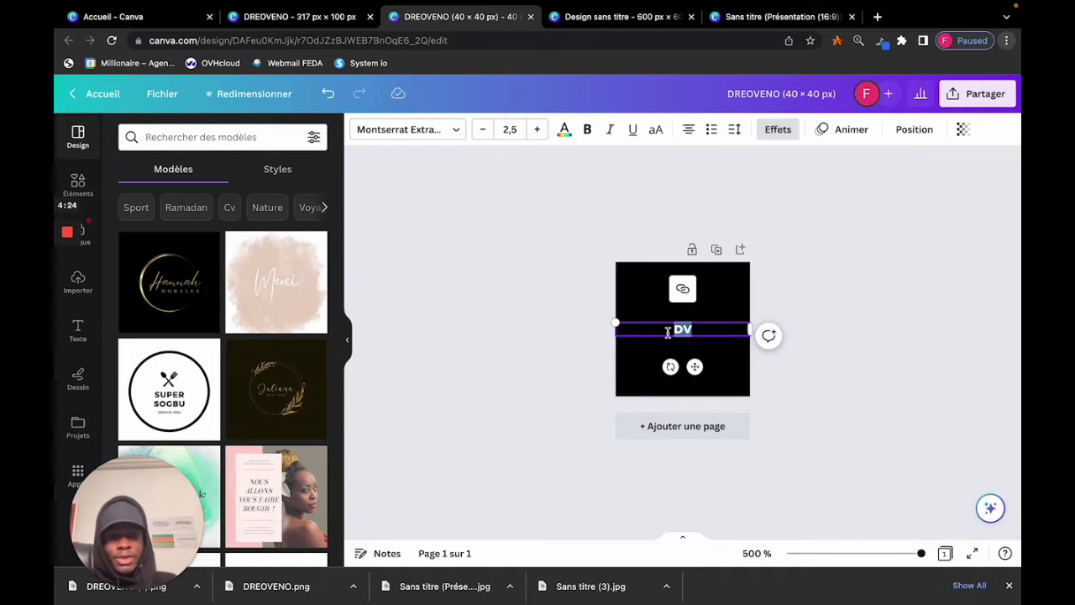
drag(607, 314, 523, 233)
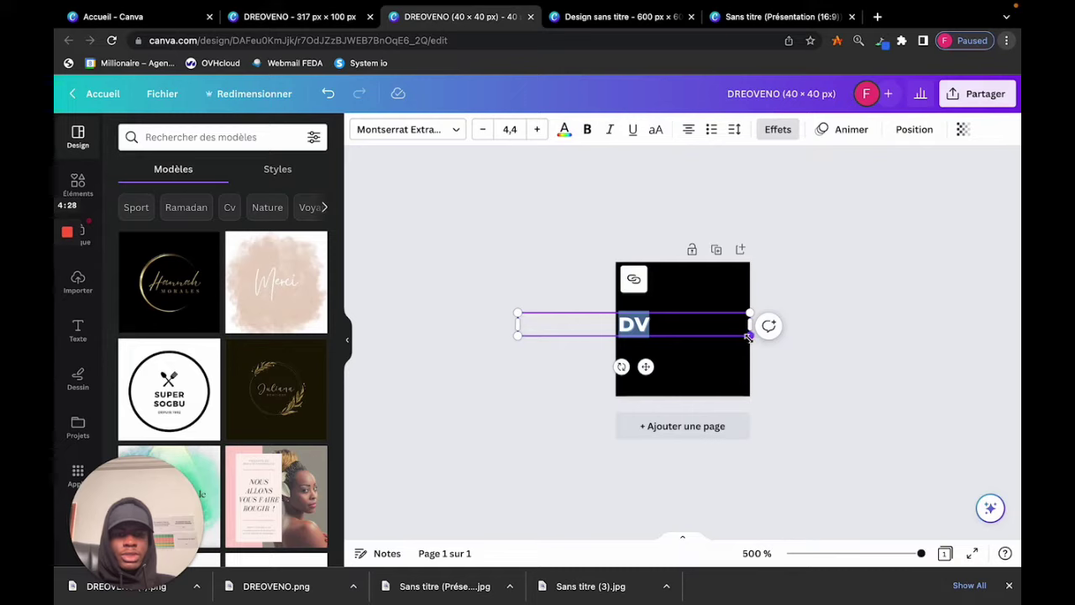
drag(741, 339, 870, 423)
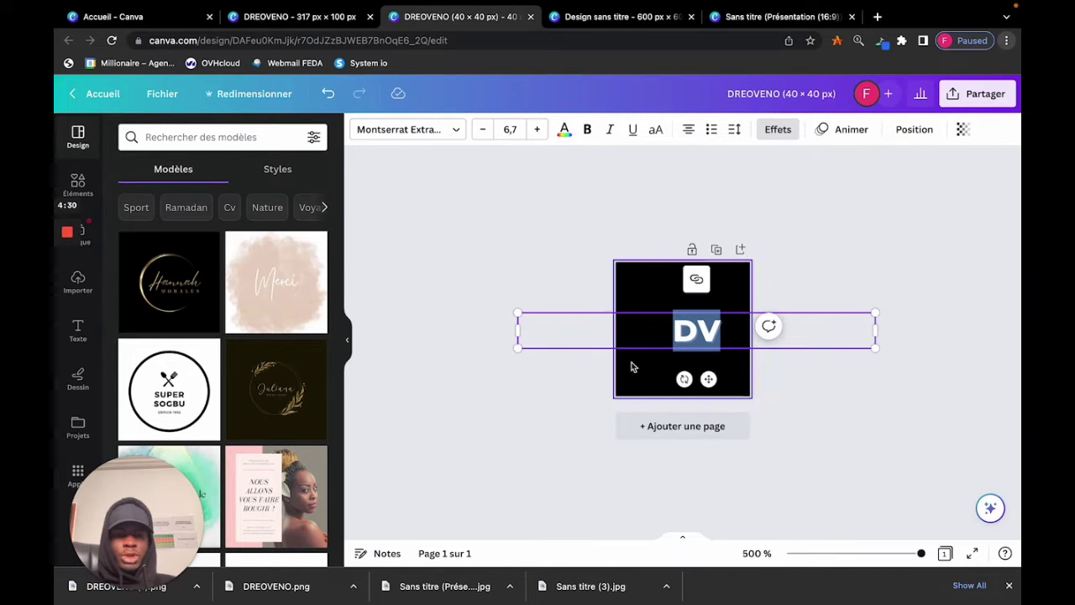
drag(518, 329, 616, 330)
drag(878, 330, 749, 330)
- Increase the DV font size to 13.7 and centre the text on the black page
click(536, 129)
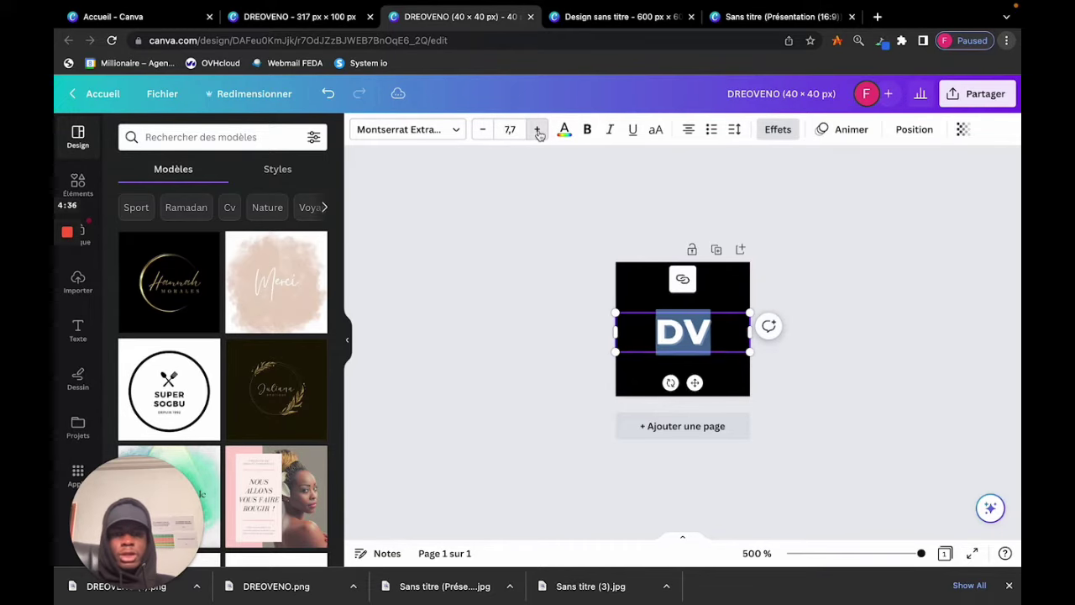
click(537, 129)
click(536, 129)
click(537, 130)
click(537, 130)
click(536, 129)
click(536, 129)
click(839, 296)
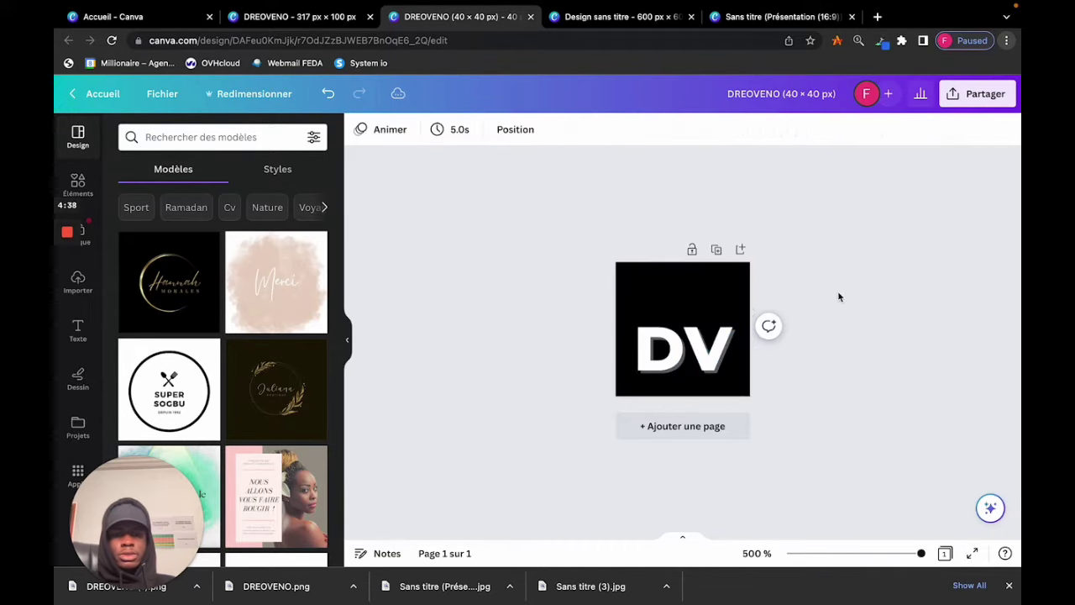
click(696, 323)
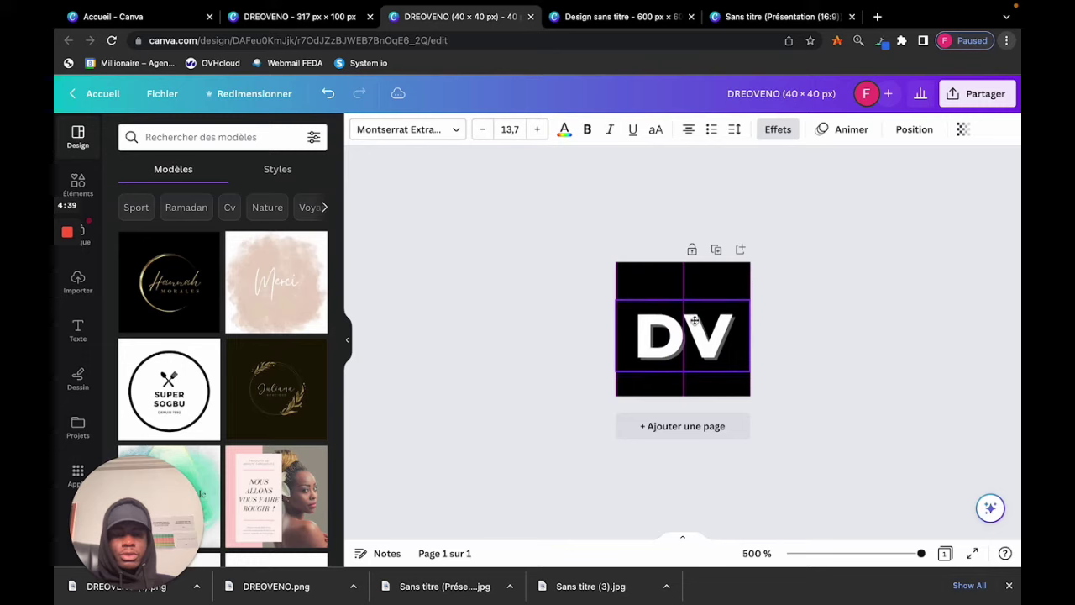
click(836, 327)
- Download the DV icon as a 40 × 40 px JPG at quality 80
click(958, 94)
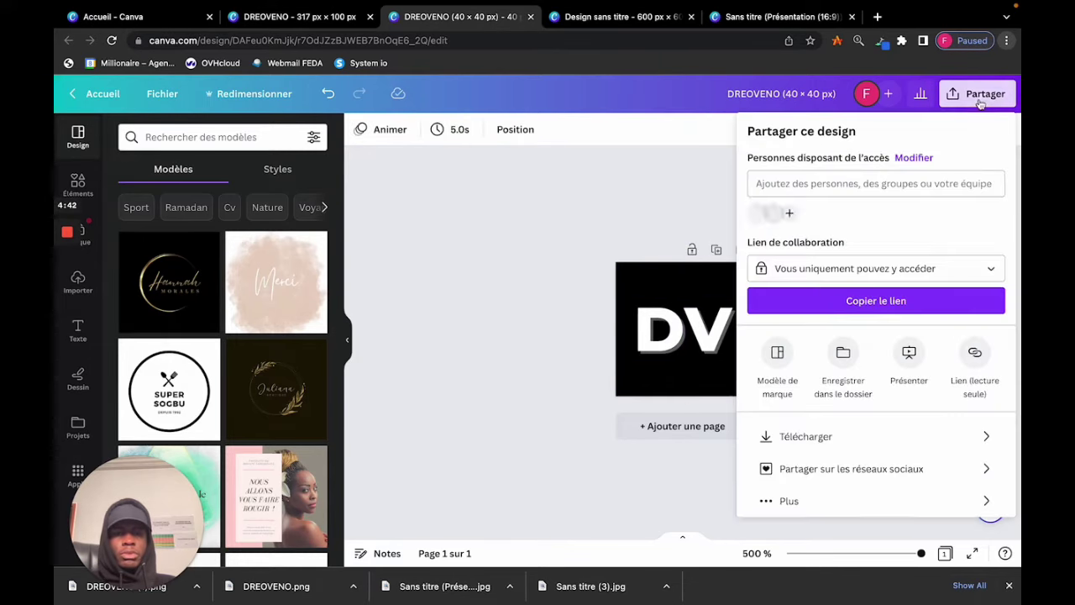
click(806, 438)
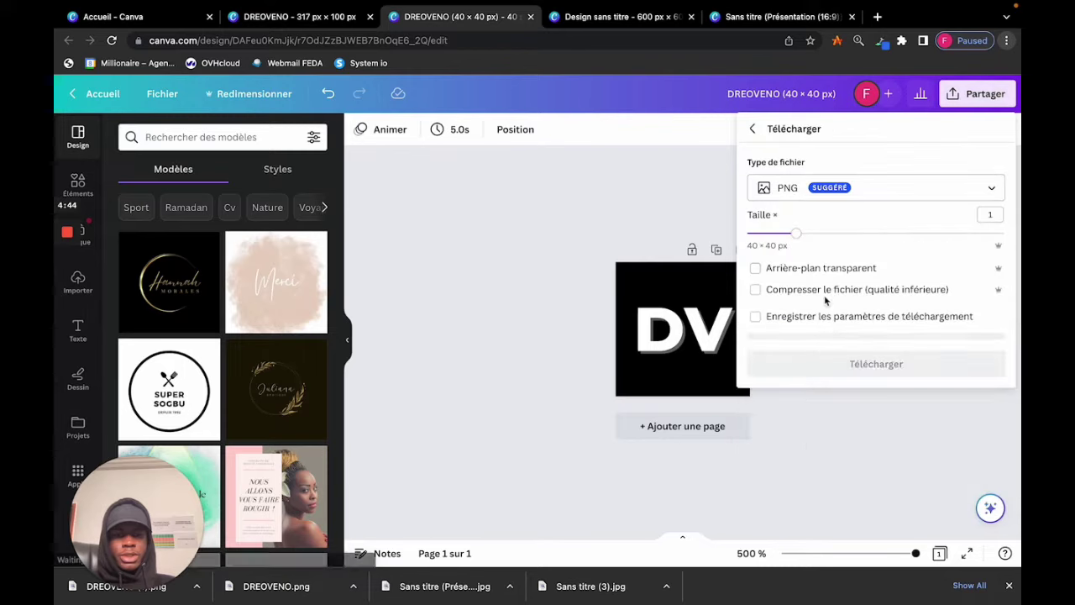
click(857, 194)
click(817, 233)
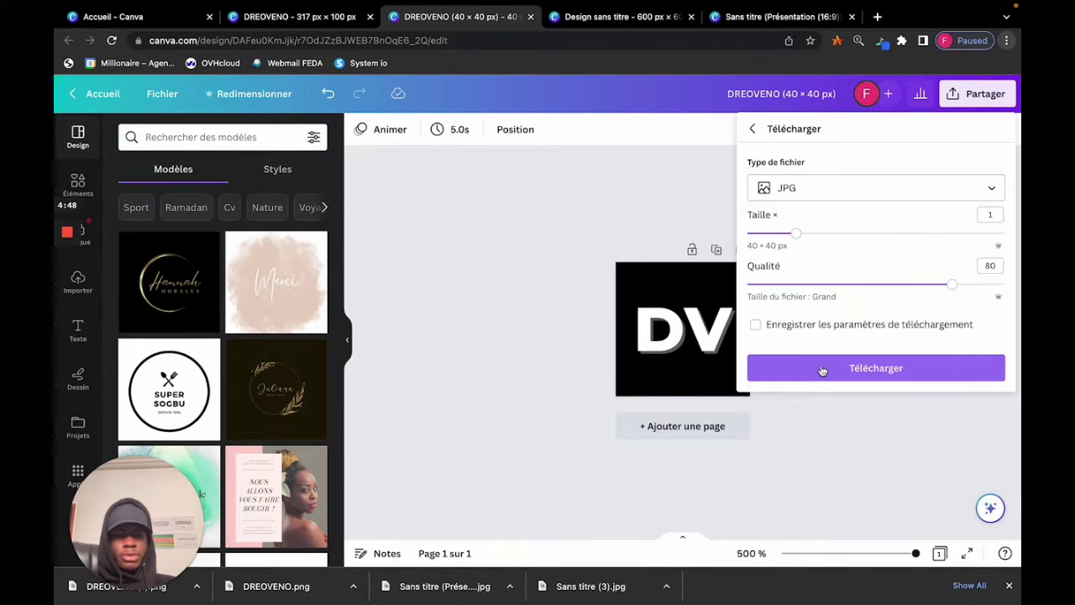
click(822, 370)
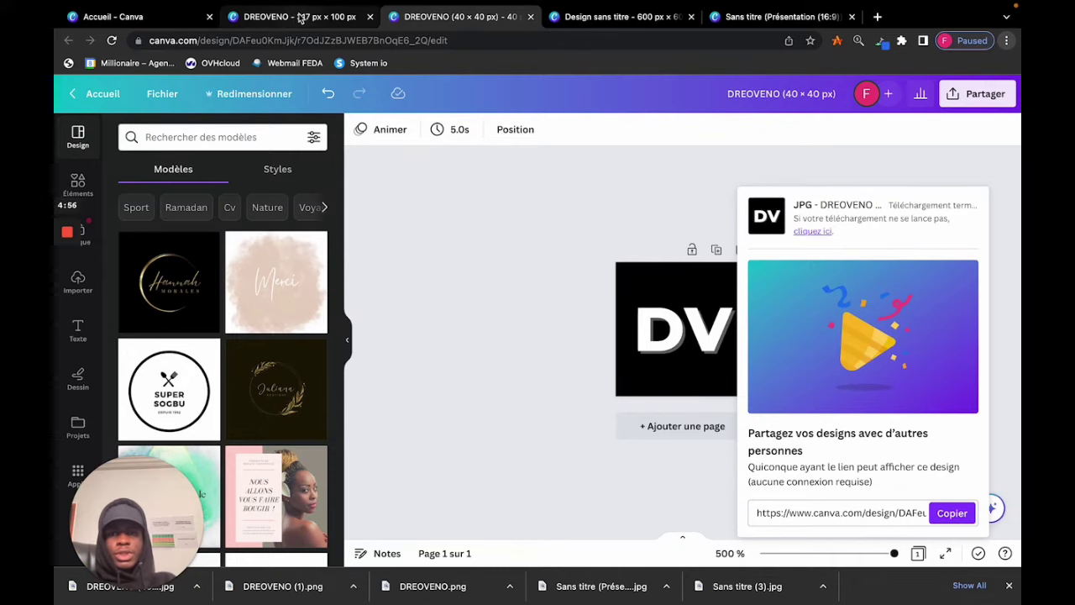
- Switch to the other Chrome profile's window and show the Shopify store's themes page
click(300, 18)
click(683, 17)
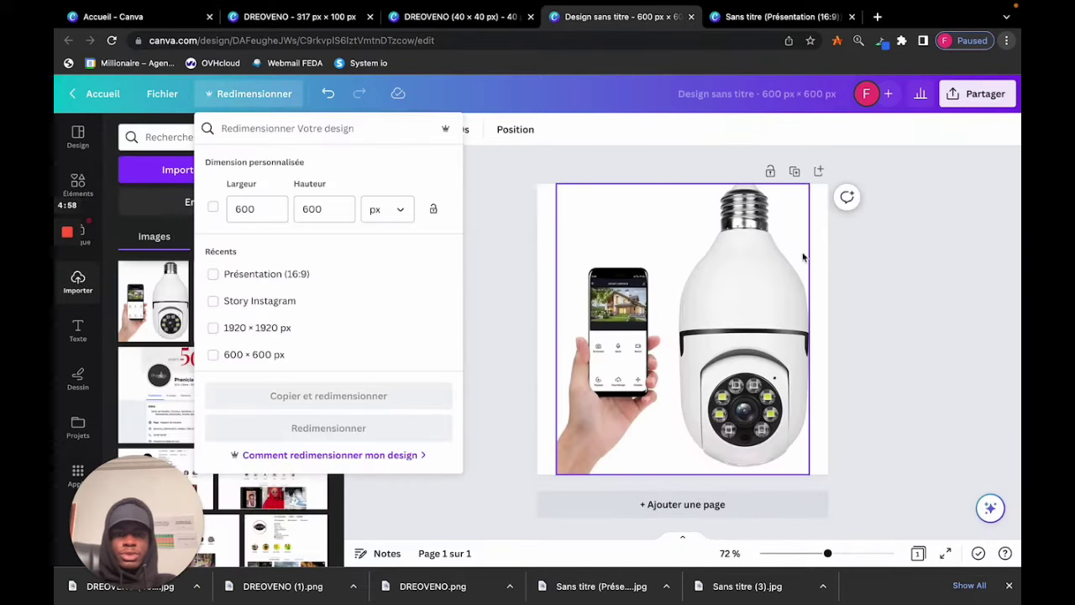
mouse_move(622, 554)
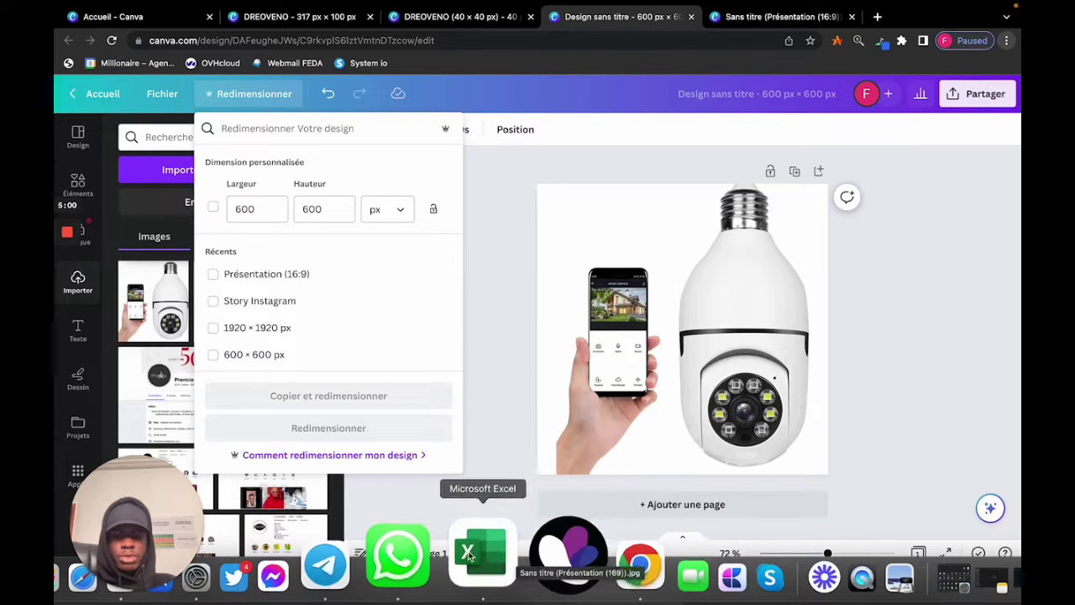
right_click(560, 554)
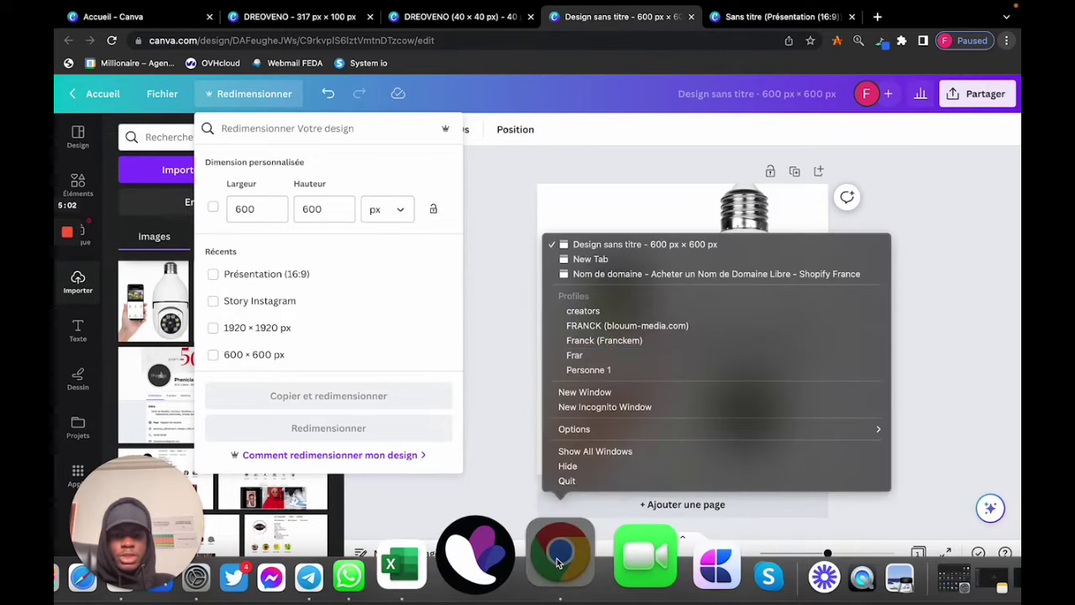
click(622, 330)
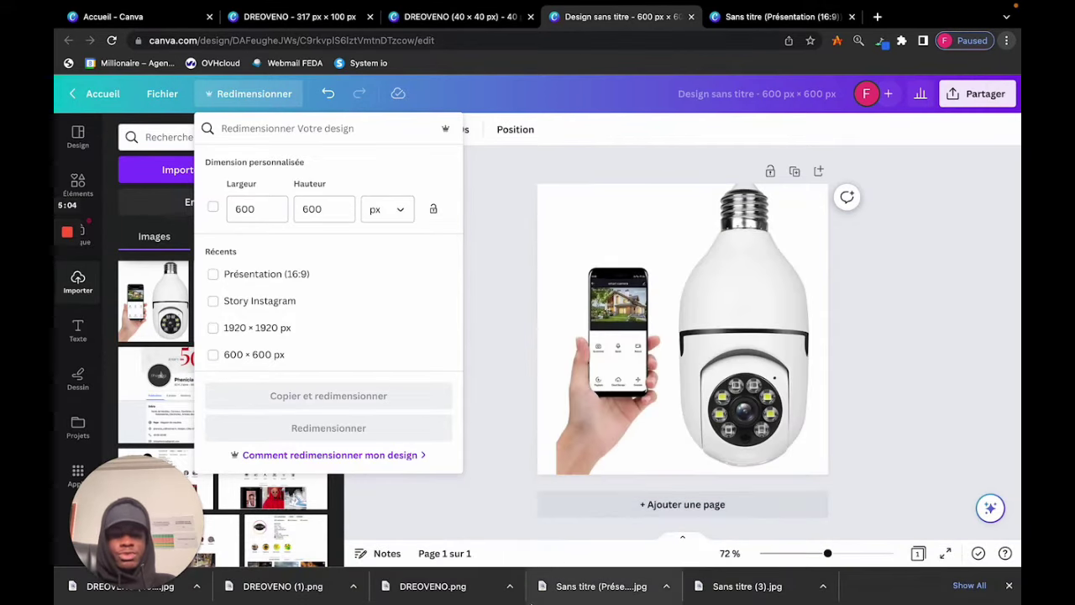
click(513, 486)
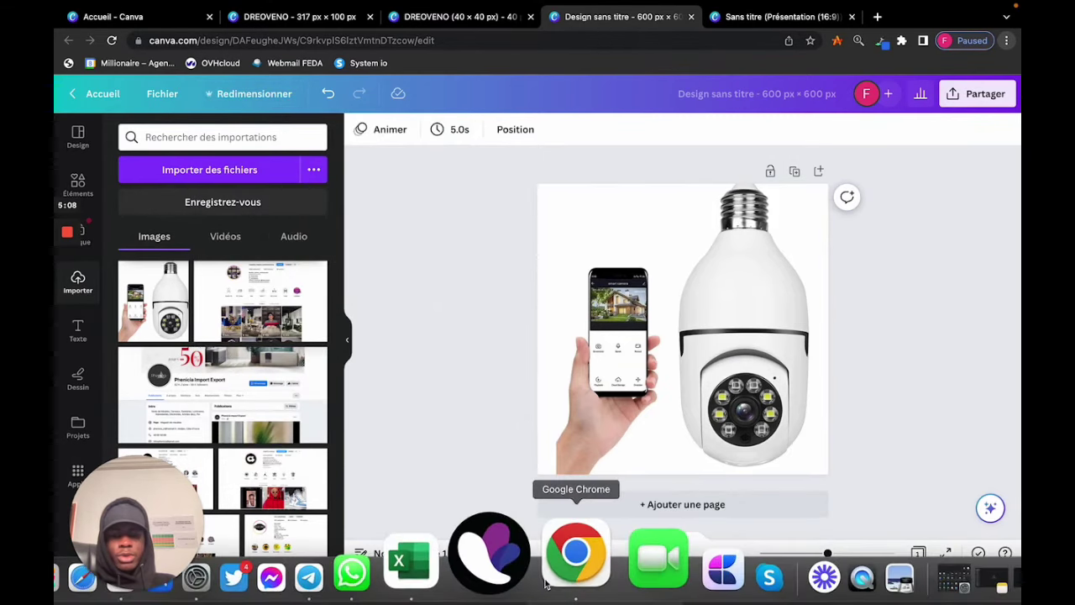
right_click(563, 576)
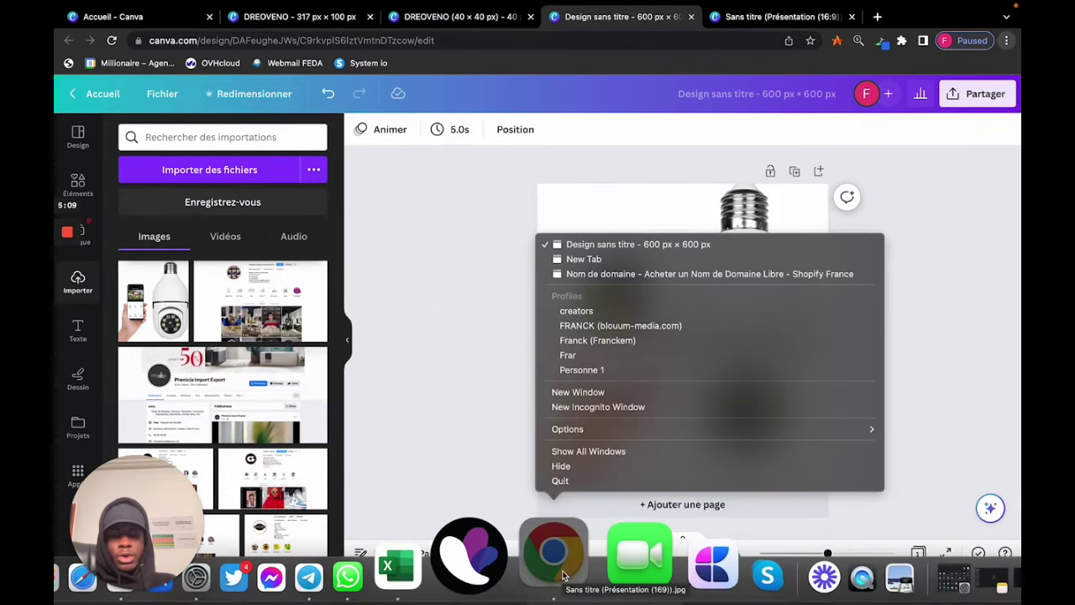
click(662, 340)
scroll(473, 218, up, 5)
click(579, 21)
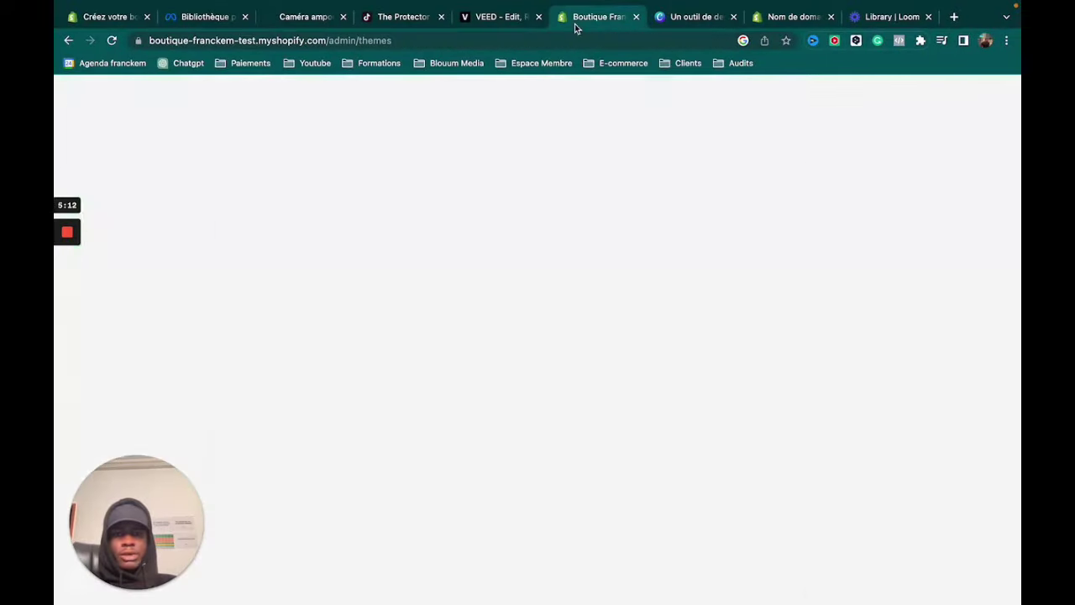
- Collapse the trial notice and open the current Sense theme for customisation
scroll(599, 361, down, 3)
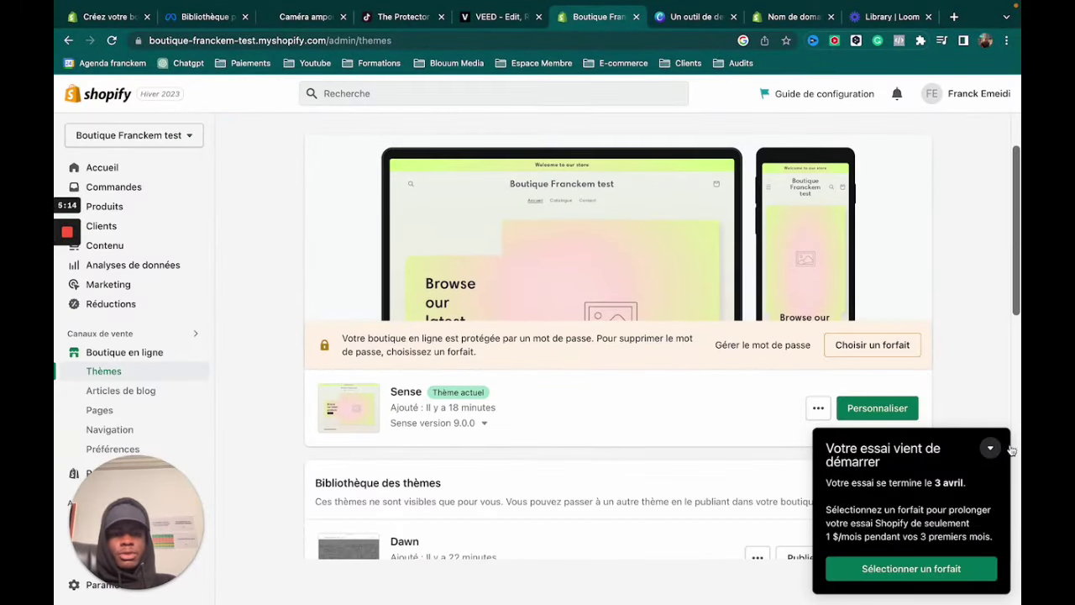
click(992, 450)
click(889, 410)
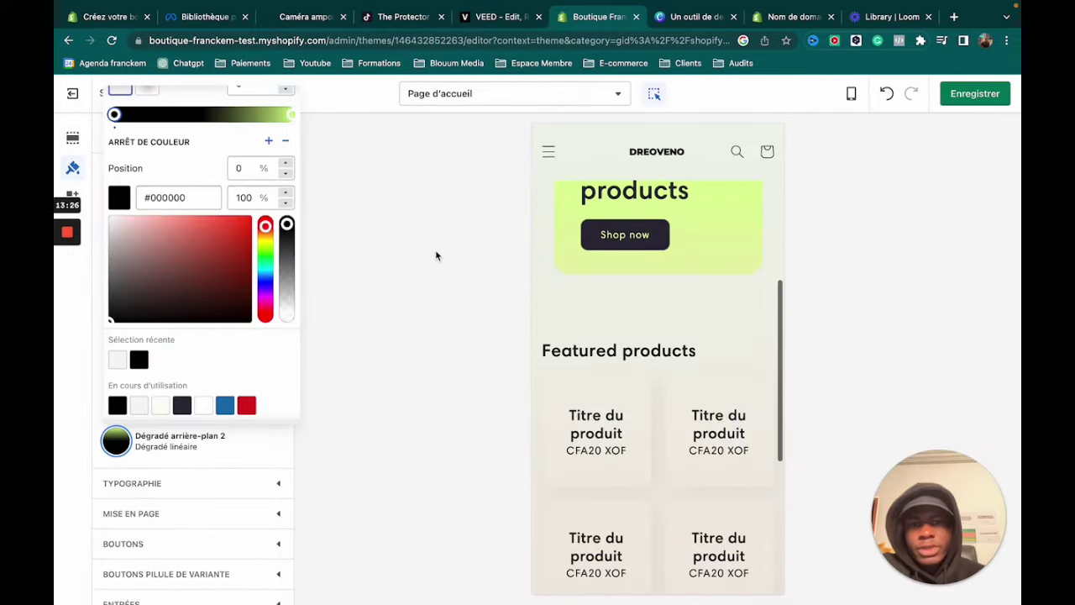
- Leave the Sense theme editor without saving the changes and open the Dawn theme from the library for customisation
click(895, 148)
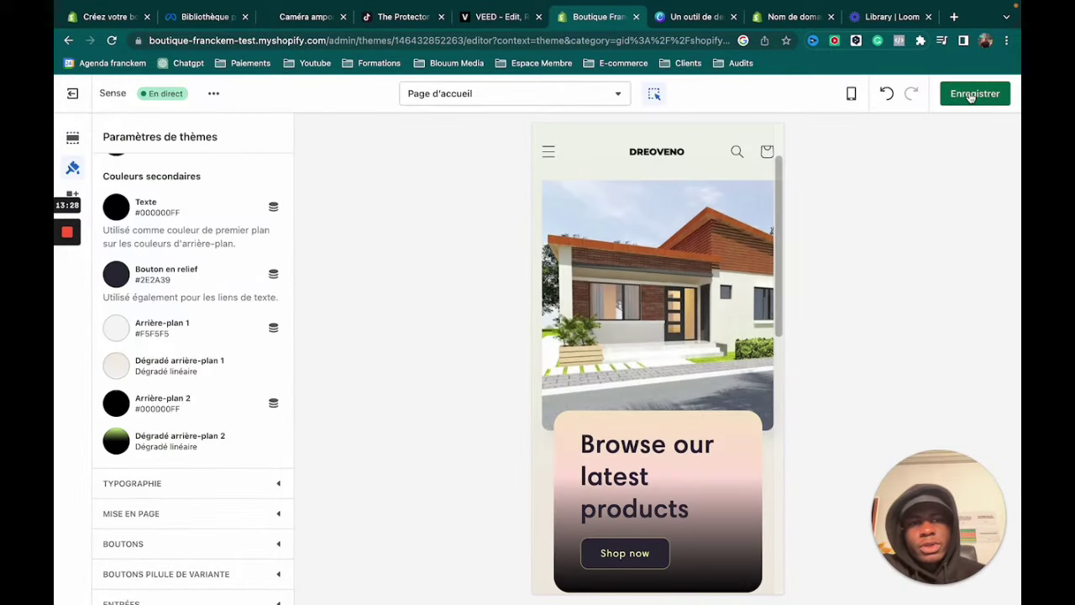
click(72, 94)
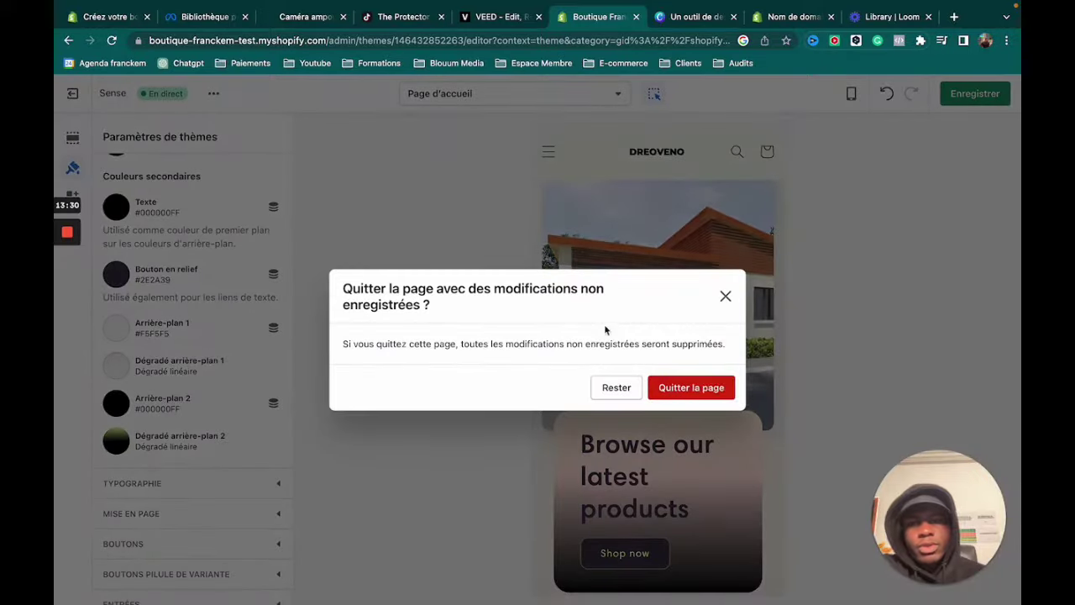
click(697, 387)
scroll(798, 353, down, 5)
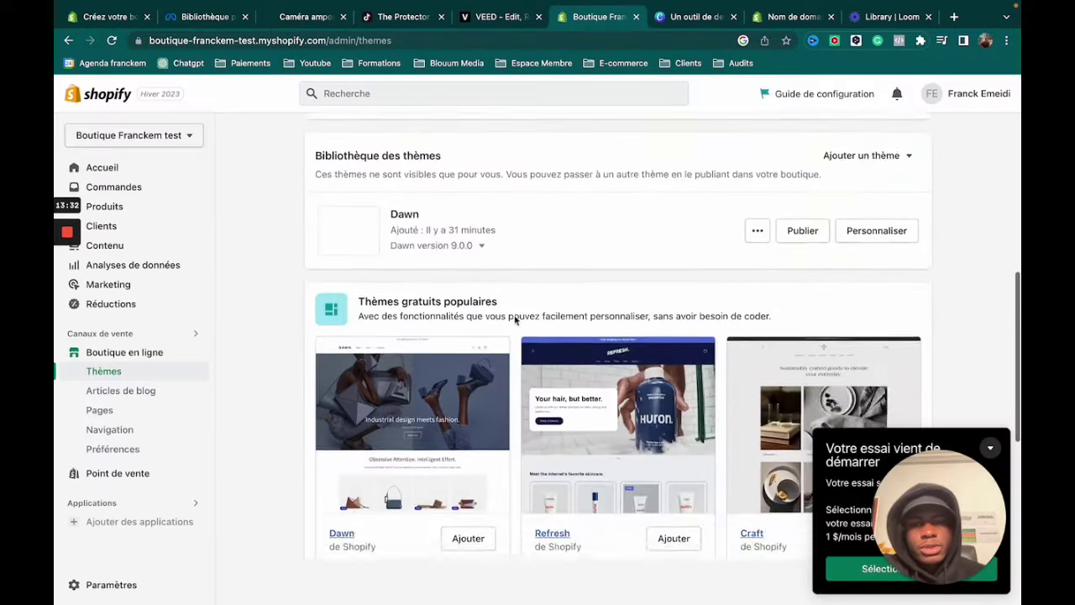
scroll(830, 335, up, 1)
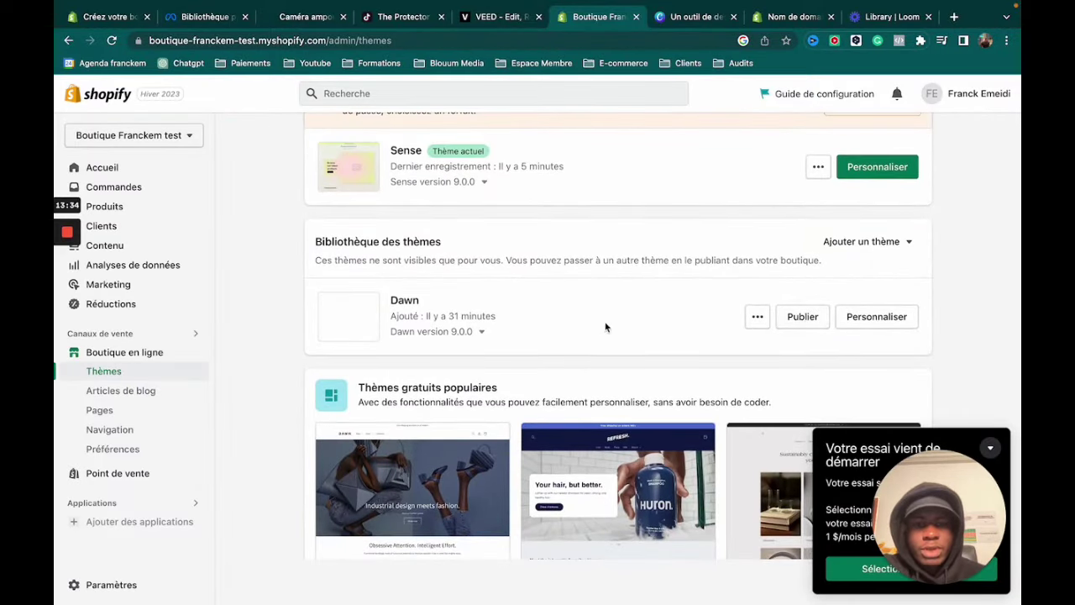
click(882, 316)
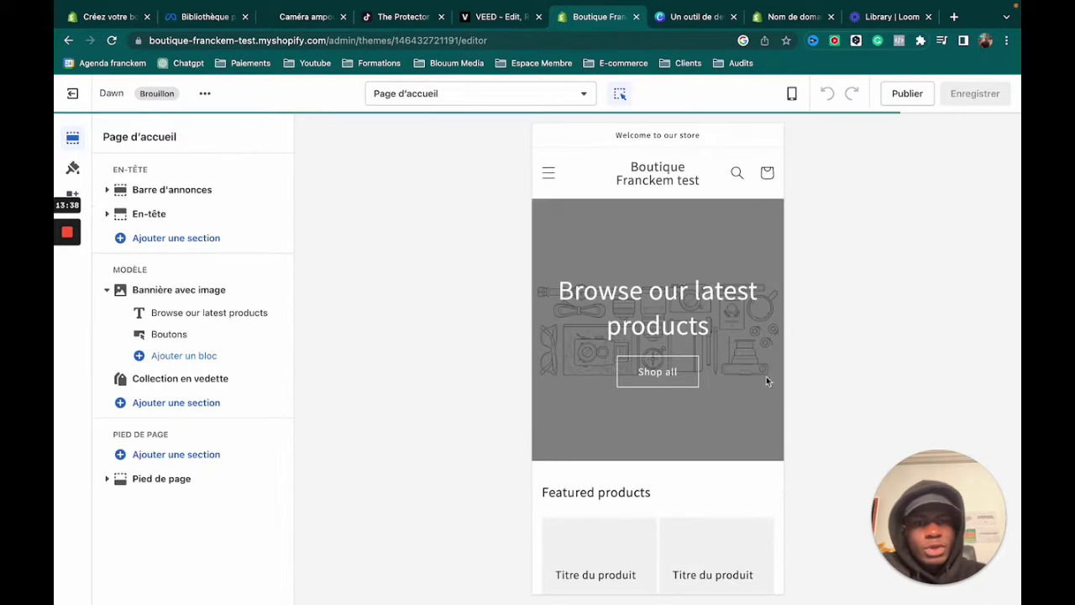
- Set the desktop logo position in the header section to Centré au milieu
scroll(751, 386, down, 4)
scroll(750, 385, down, 3)
scroll(722, 353, up, 10)
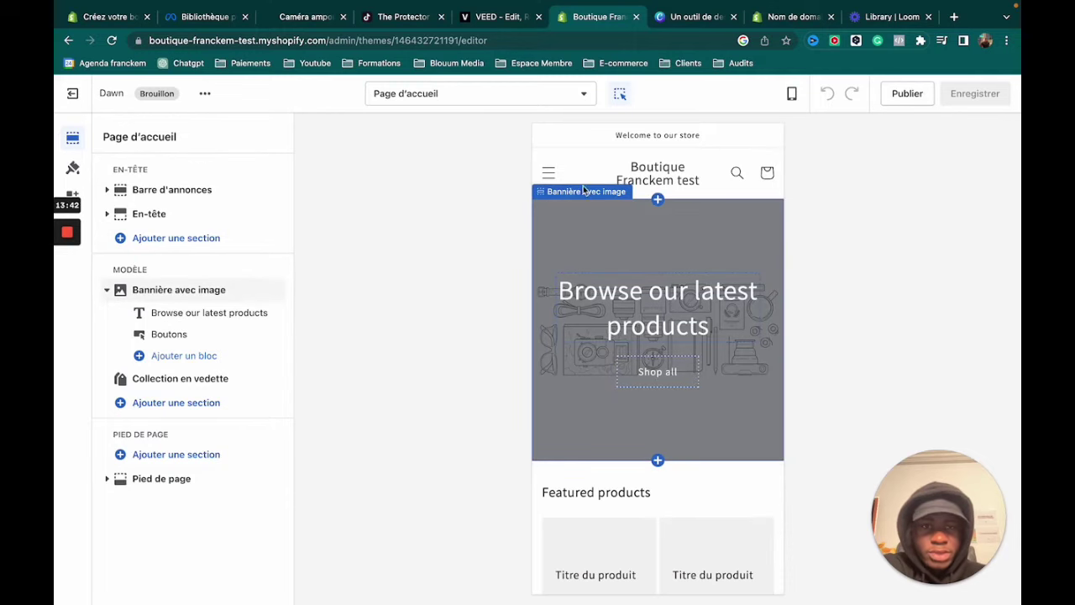
click(252, 187)
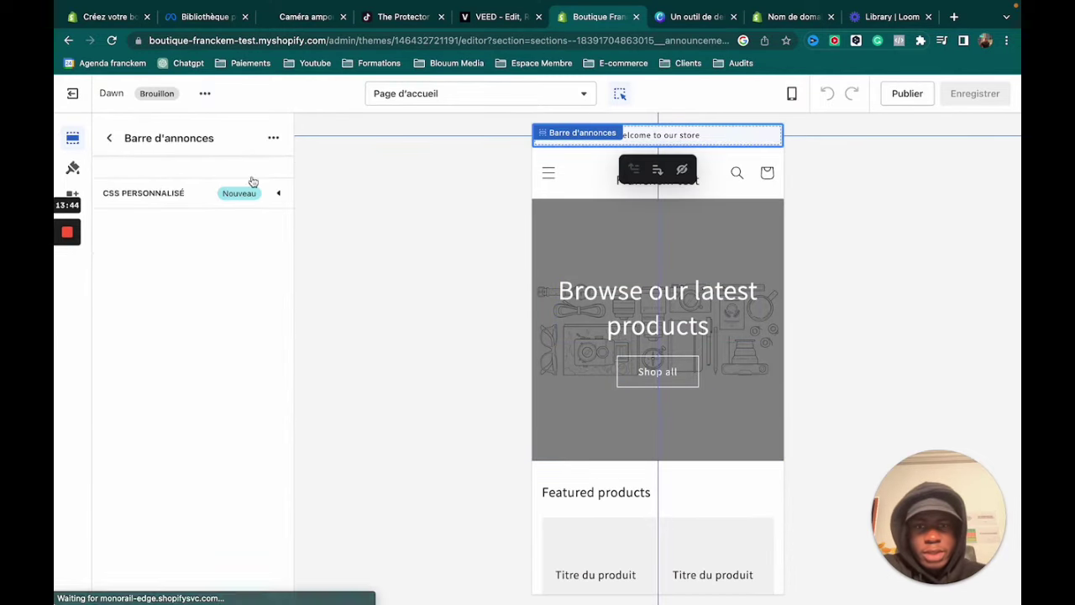
click(111, 140)
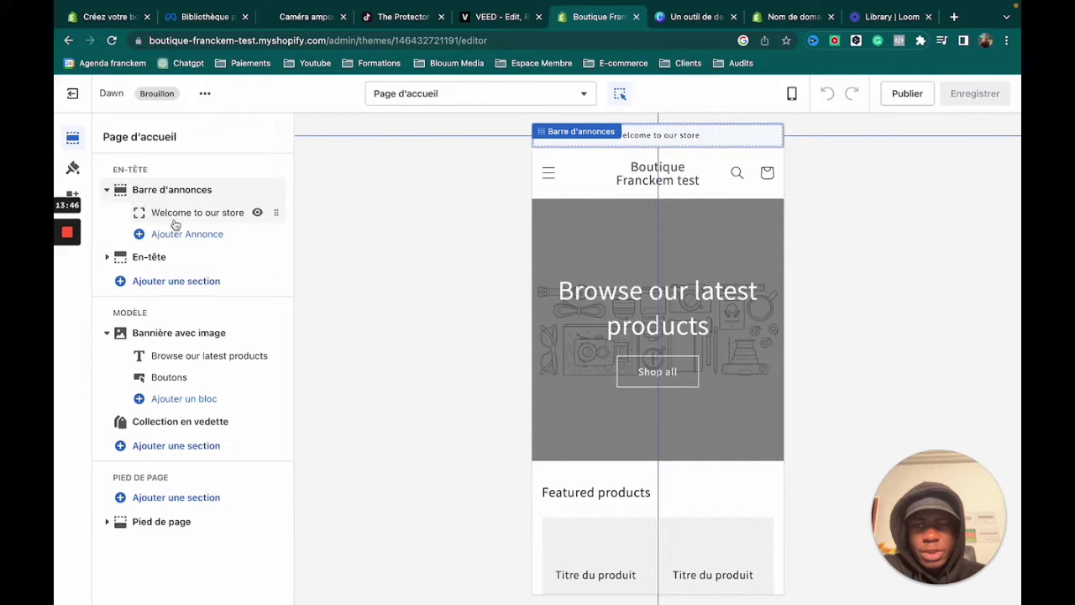
click(172, 257)
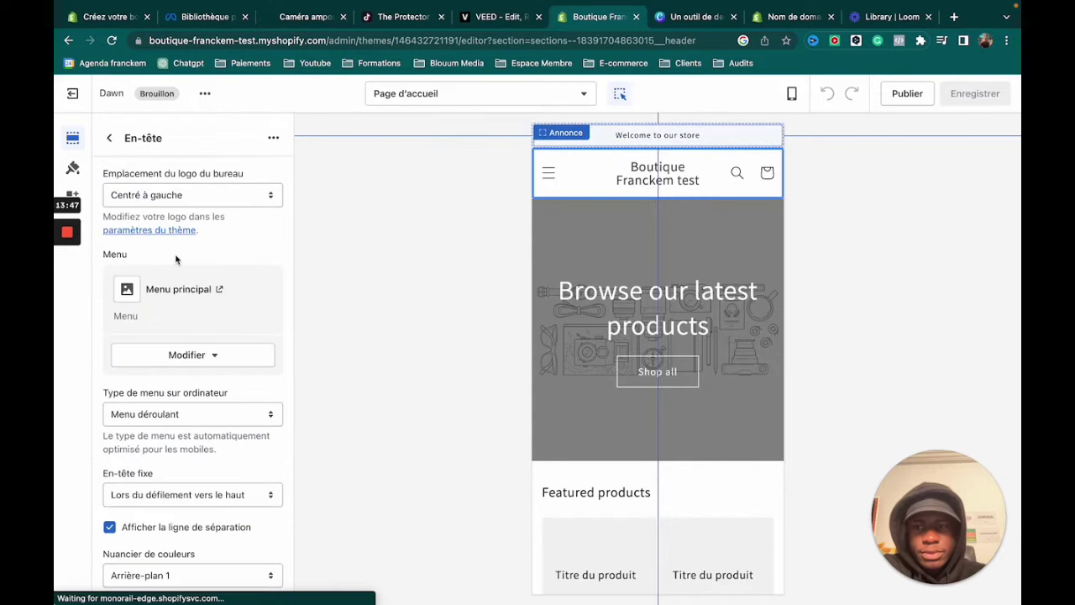
click(203, 195)
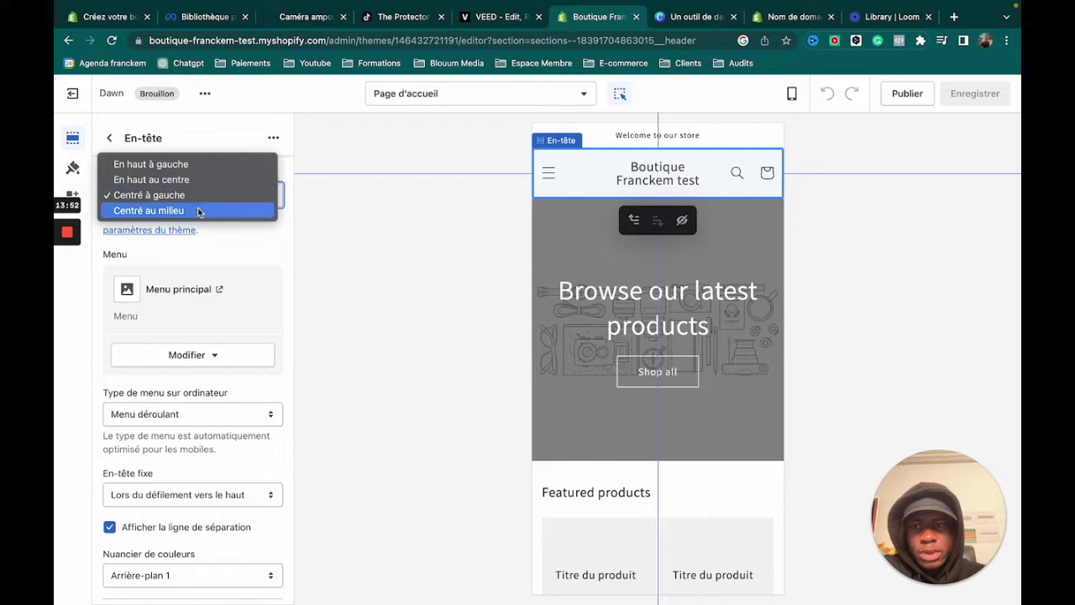
click(197, 210)
- Use the DREOVENO PNG image as the logo in the theme settings
scroll(245, 289, down, 5)
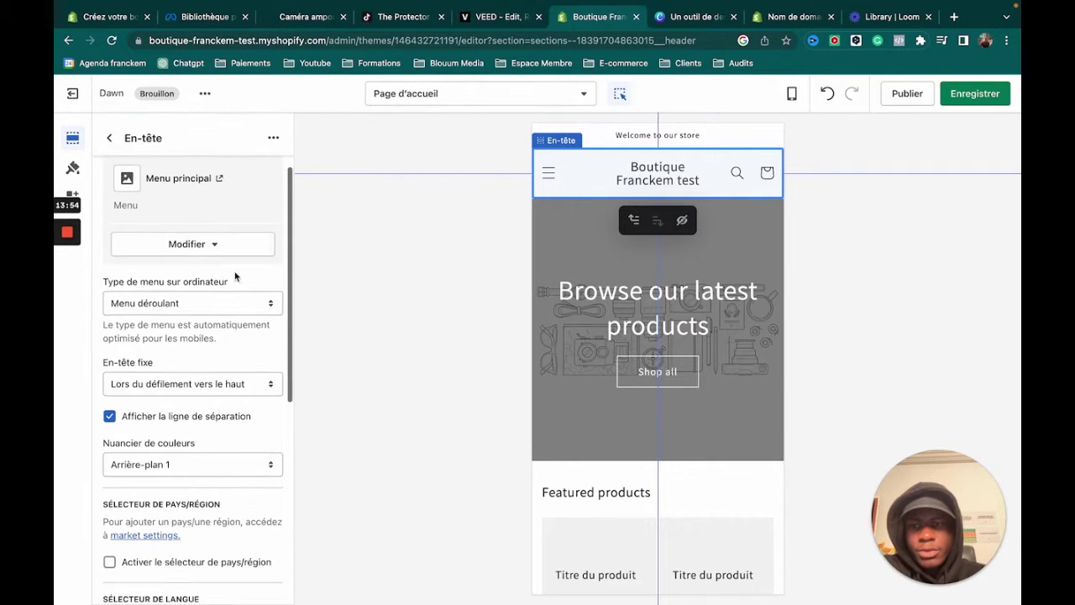
scroll(183, 284, down, 2)
scroll(183, 284, up, 8)
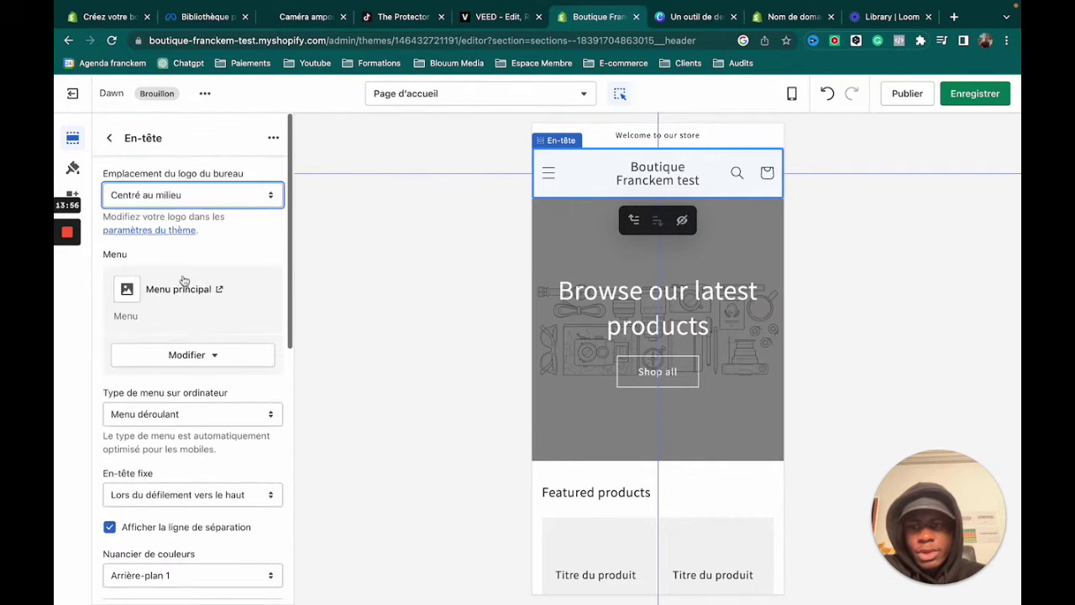
click(181, 243)
click(195, 236)
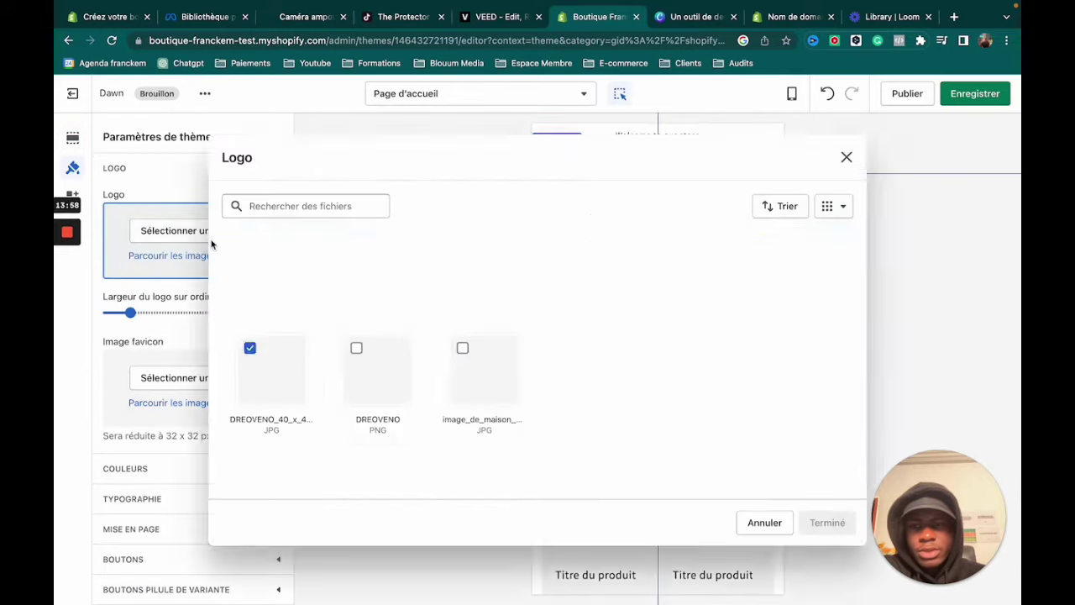
click(358, 392)
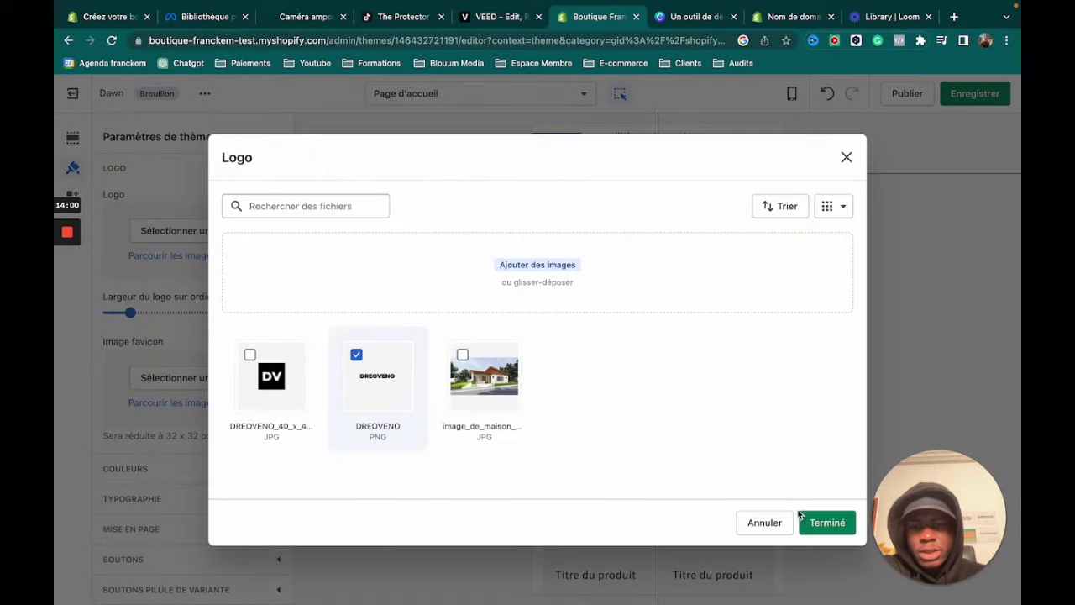
click(828, 523)
- Use the DREOVENO_40_x_40_px image as the favicon and set the desktop logo width to 260 px
scroll(202, 373, down, 1)
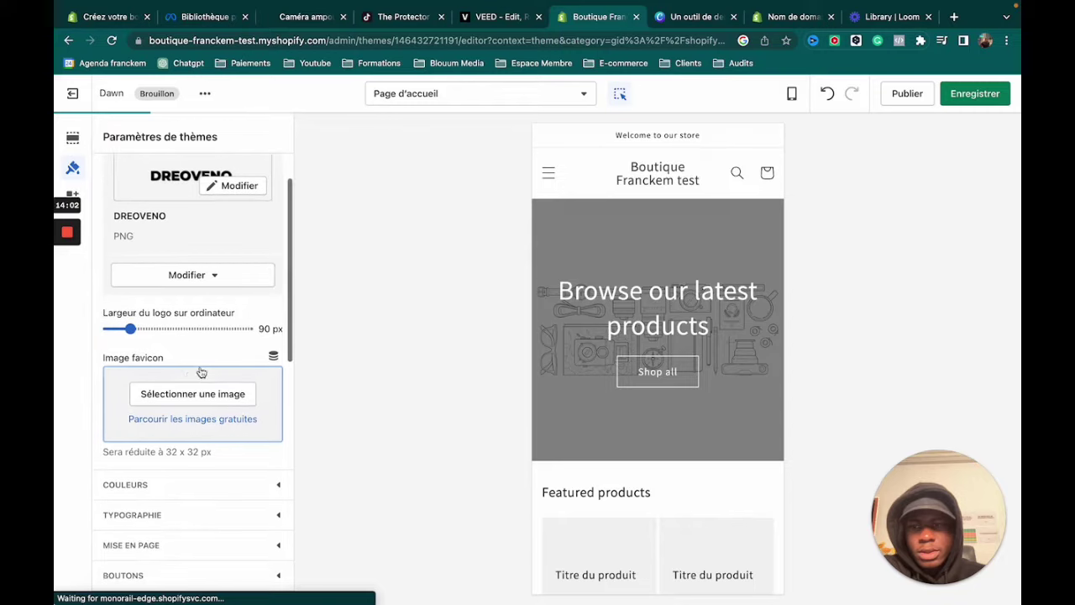
click(185, 394)
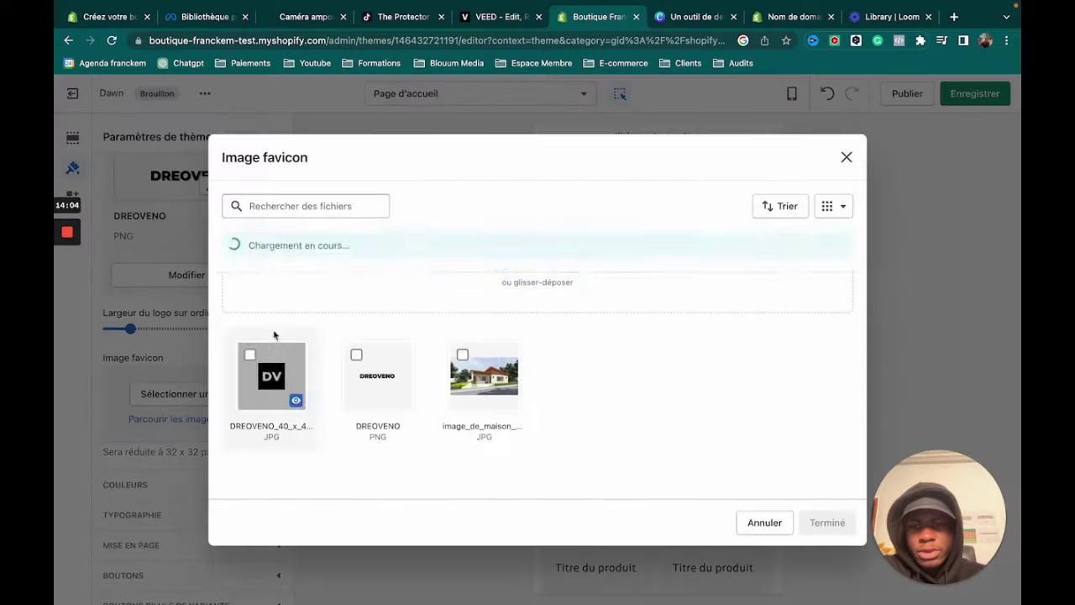
click(252, 375)
click(834, 525)
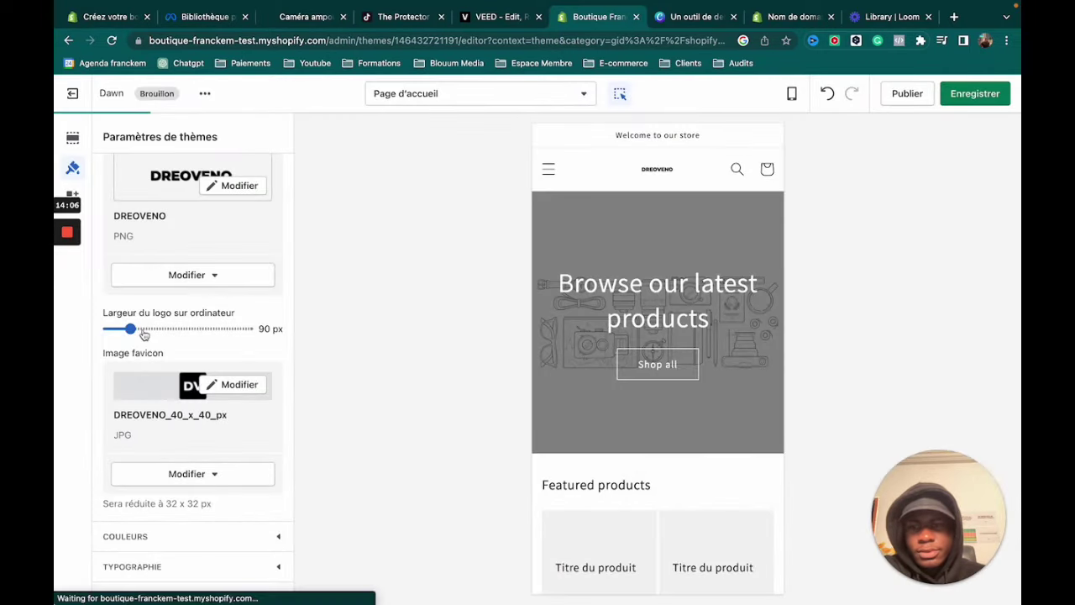
drag(135, 329, 204, 329)
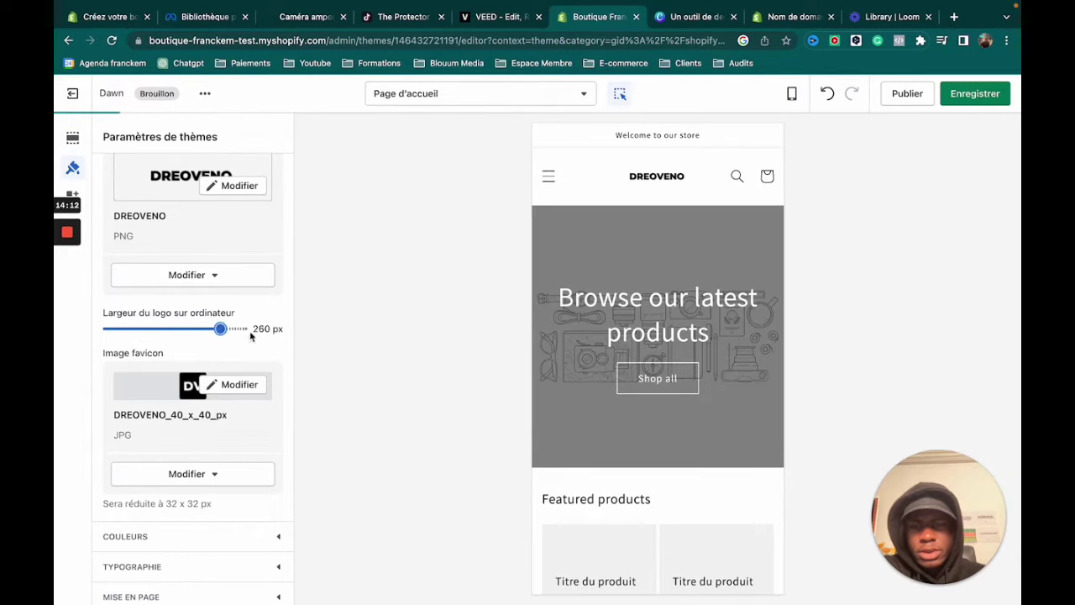
- Set the Accentuation 2 colour to the in-use black #121212 in the theme's primary colours
scroll(250, 336, down, 6)
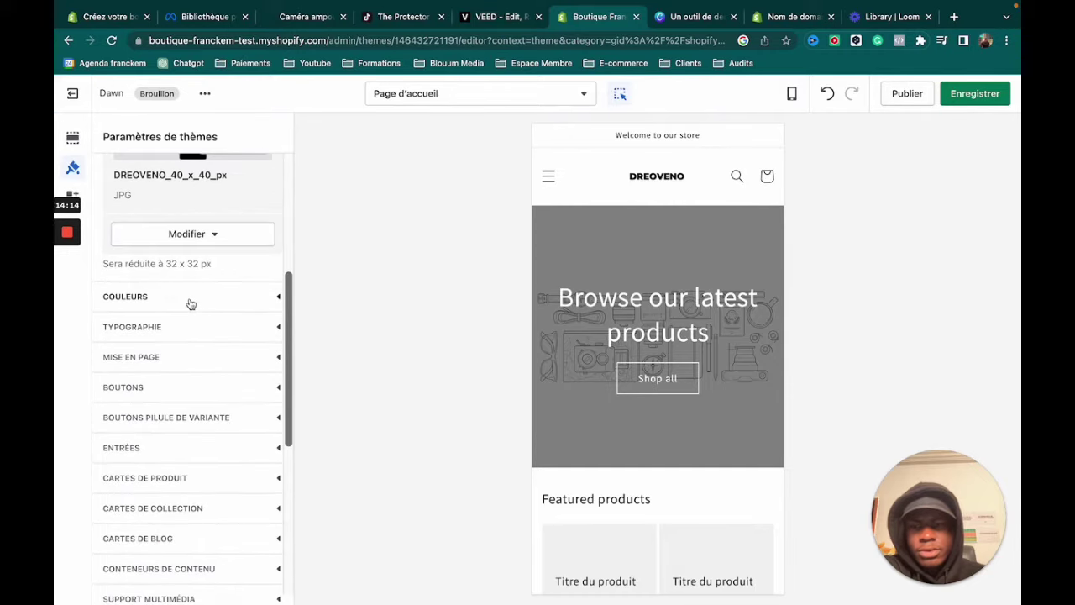
click(191, 304)
scroll(186, 333, up, 3)
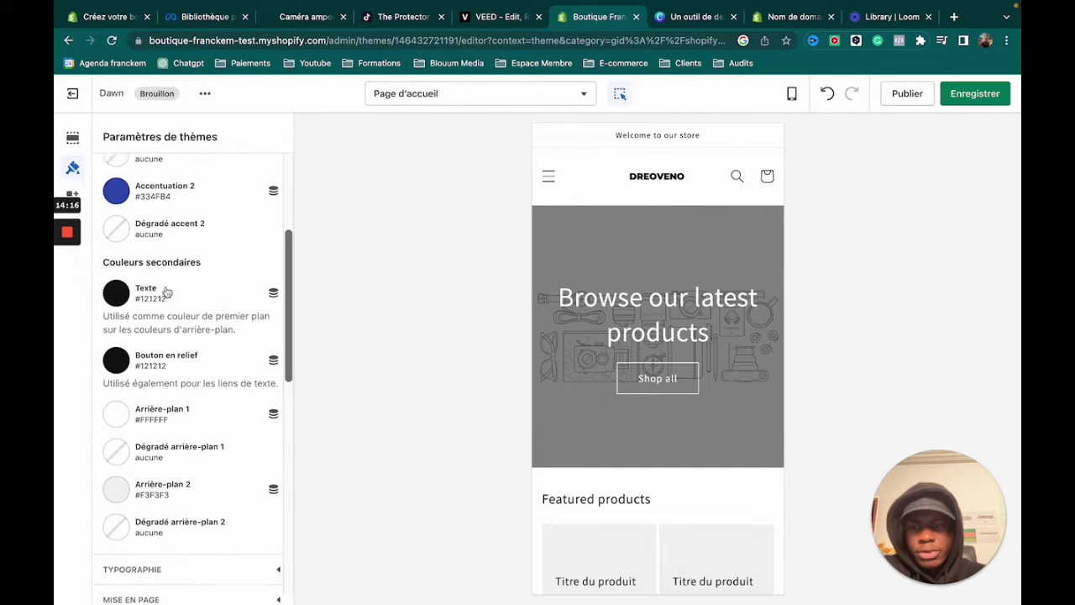
scroll(166, 291, up, 5)
click(127, 386)
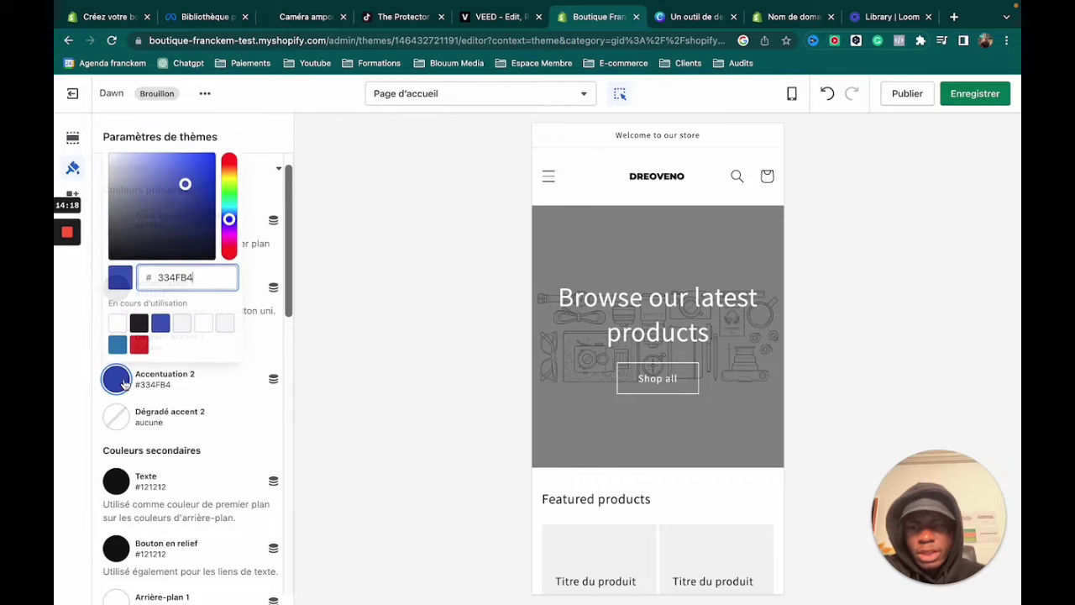
click(140, 323)
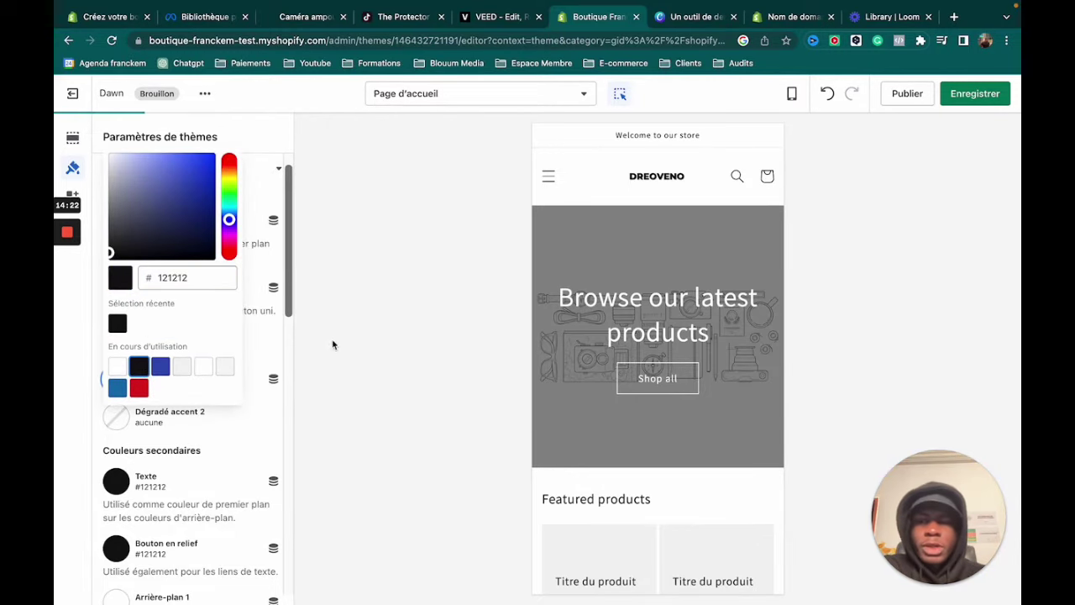
click(378, 341)
click(118, 379)
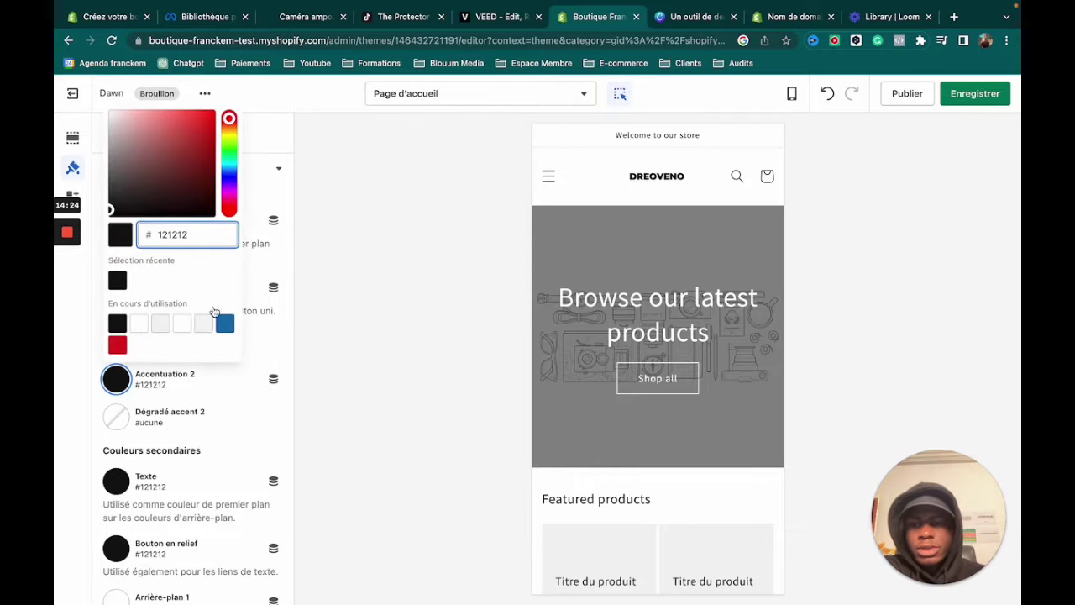
click(329, 373)
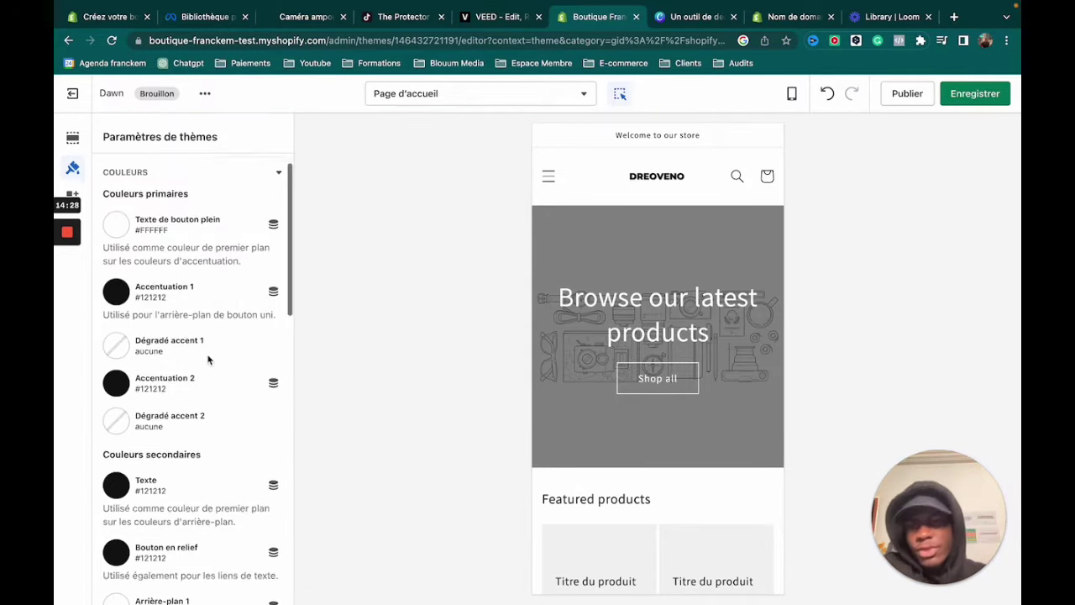
- Try #F3F3F3 as the Arrière-plan 1 secondary colour and restore it to #FFFFFF
scroll(209, 361, up, 1)
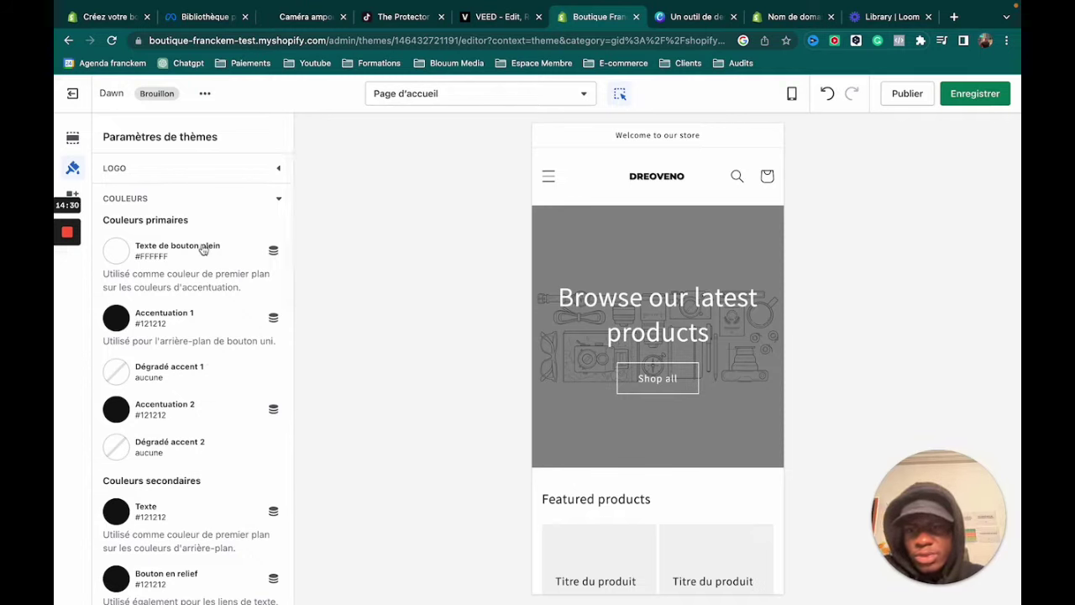
scroll(706, 432, down, 10)
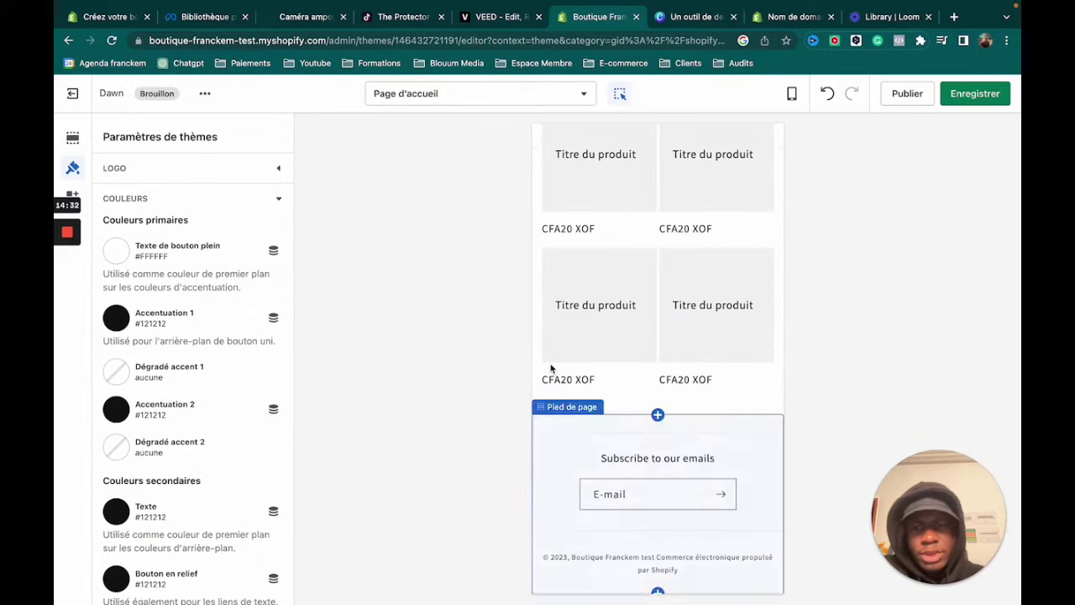
scroll(152, 365, down, 1)
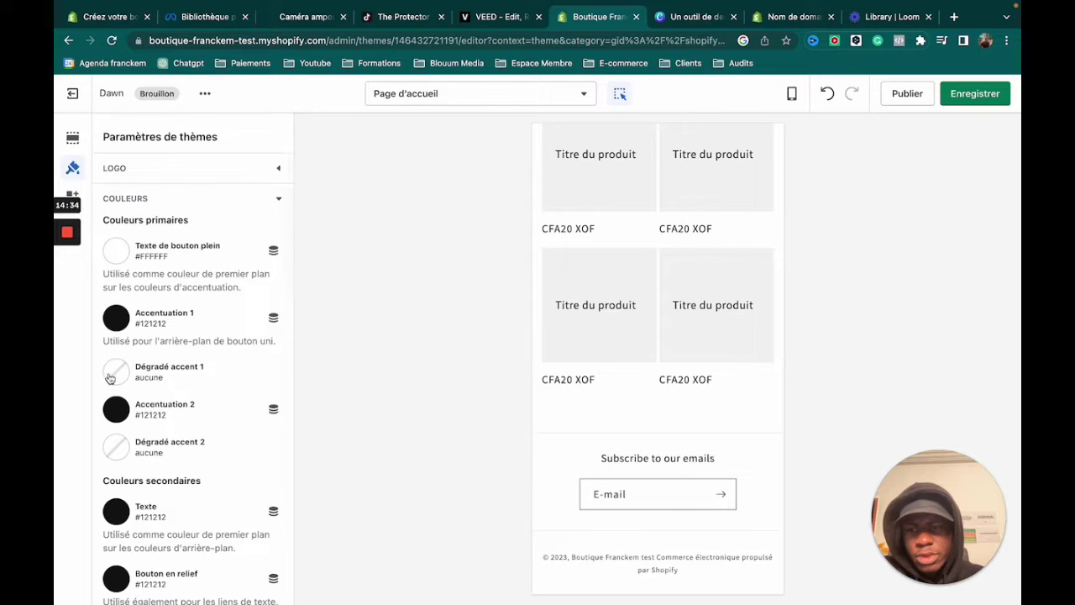
scroll(139, 361, down, 3)
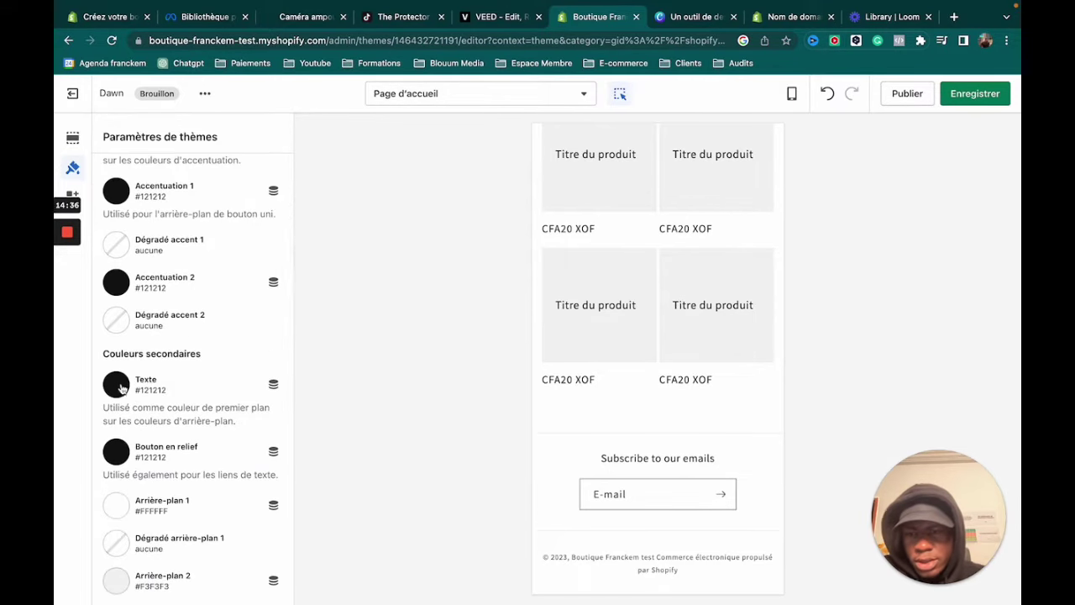
scroll(144, 395, down, 2)
scroll(146, 402, down, 1)
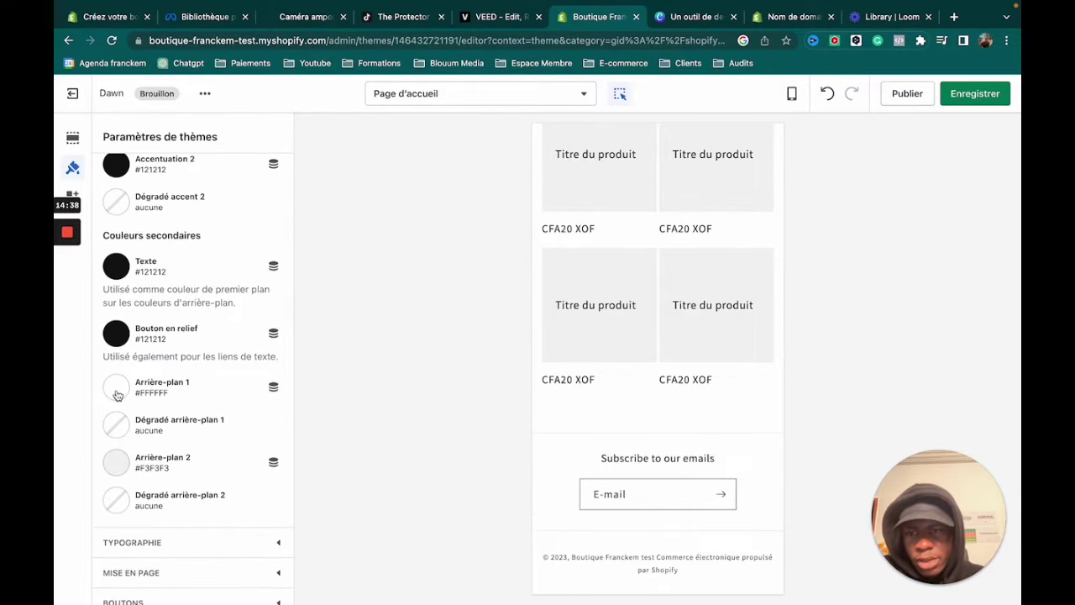
click(118, 395)
click(162, 332)
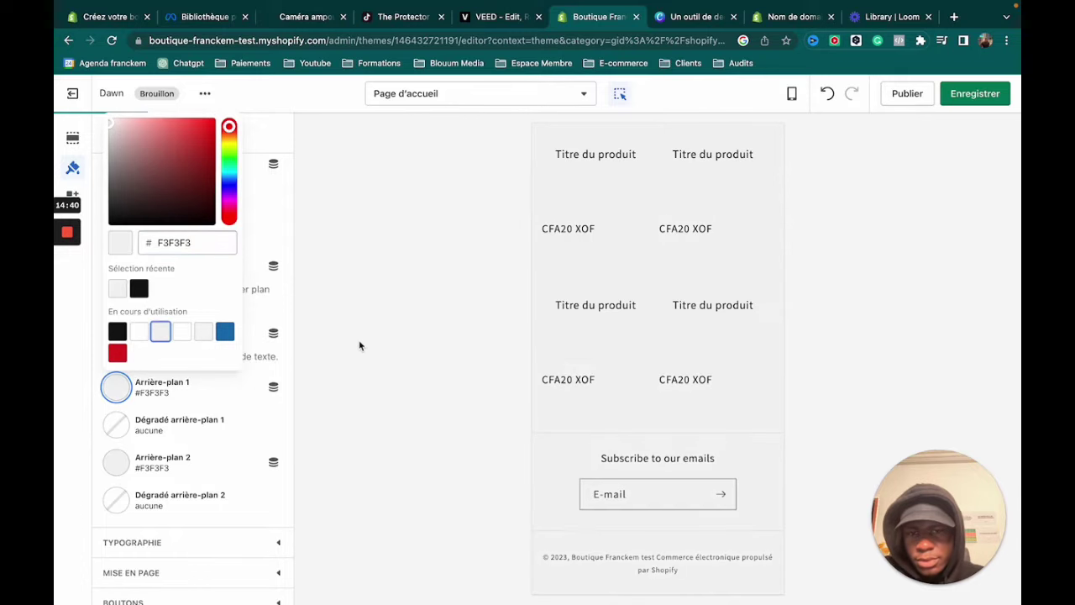
click(361, 344)
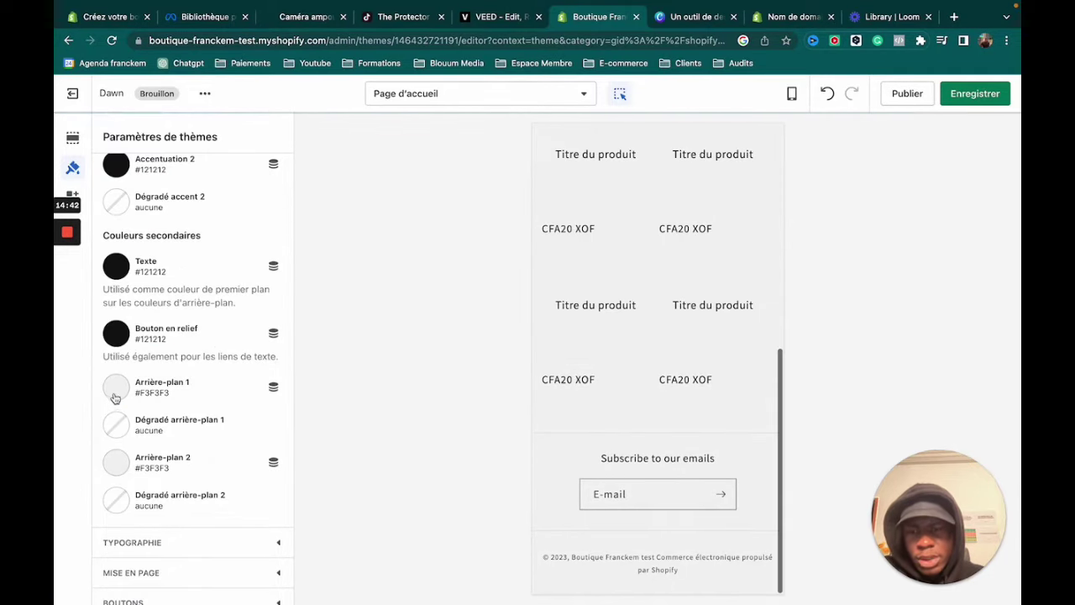
click(150, 382)
click(160, 332)
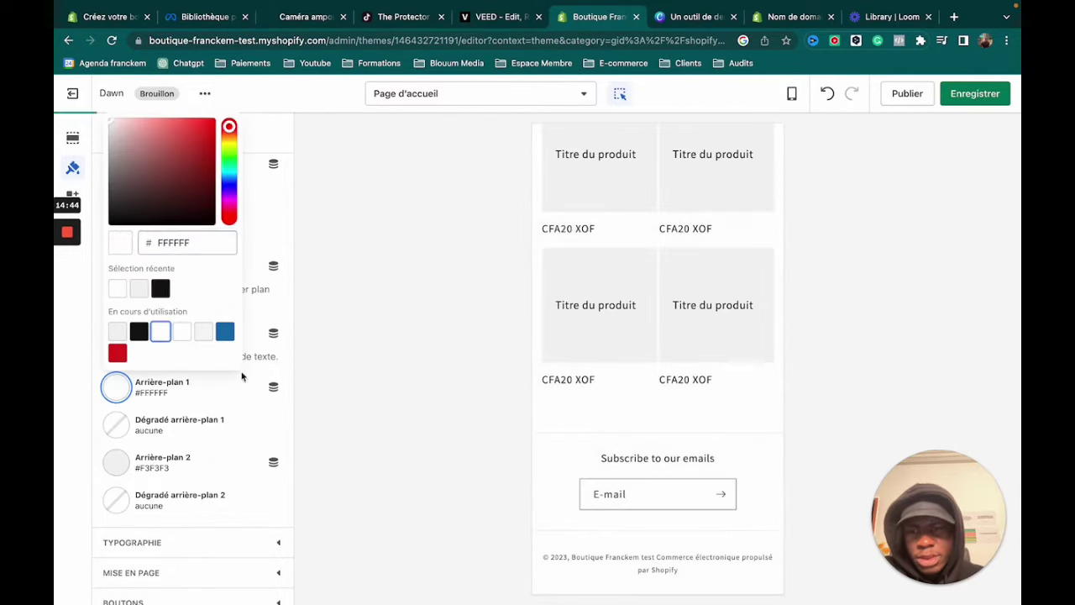
click(367, 359)
- Look over the theme's colour settings and return to the home page's section list
scroll(193, 417, up, 2)
scroll(193, 417, down, 4)
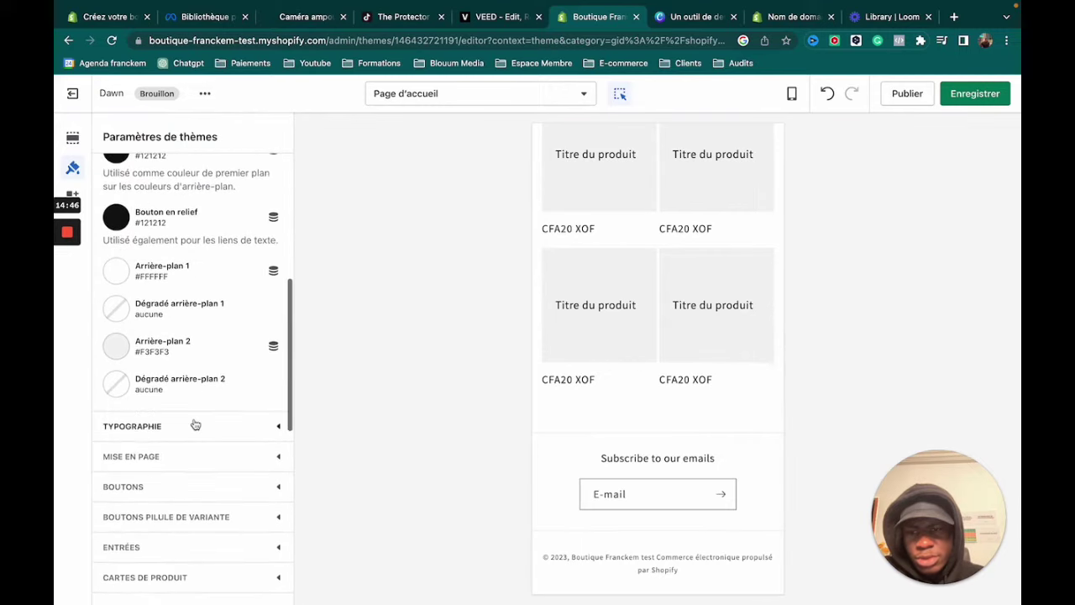
scroll(159, 428, up, 2)
scroll(720, 358, up, 8)
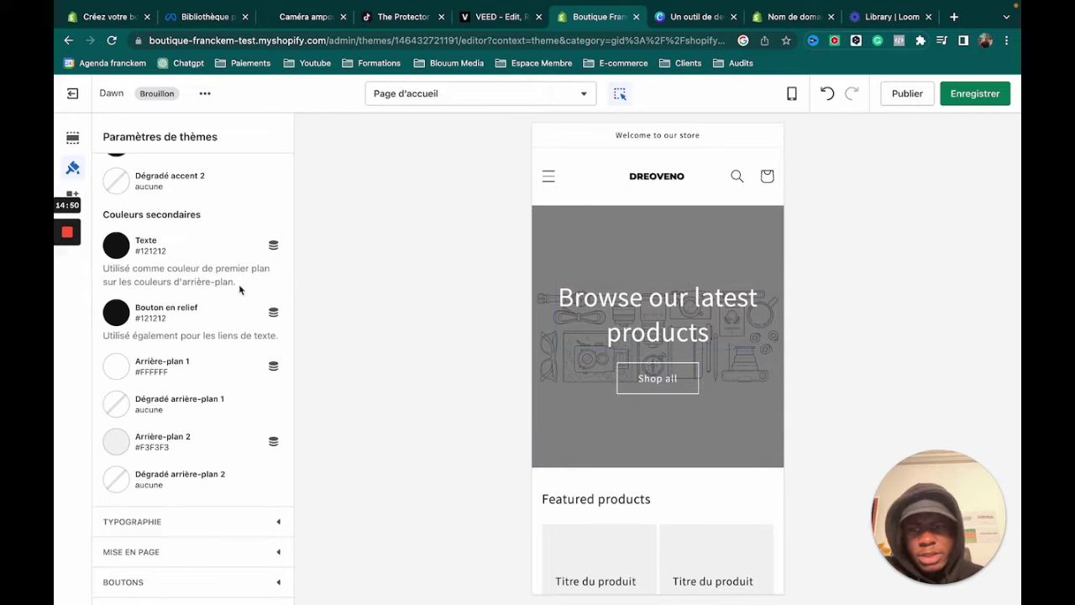
scroll(240, 290, up, 4)
click(74, 142)
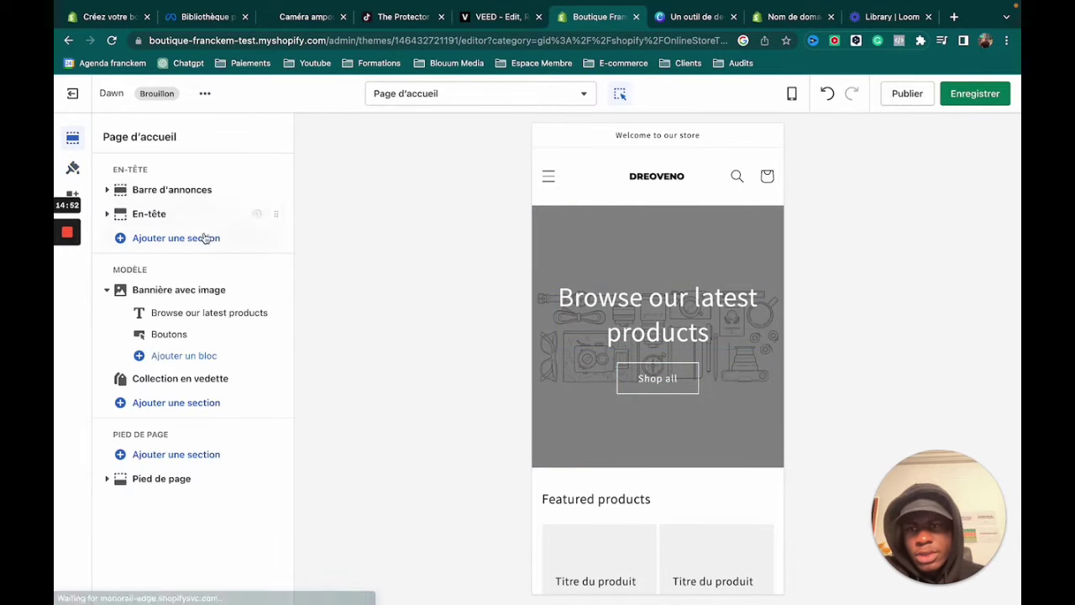
- Use image_de_maison_abidjan as the first image of the home page's Bannière avec image section and save the theme
click(168, 215)
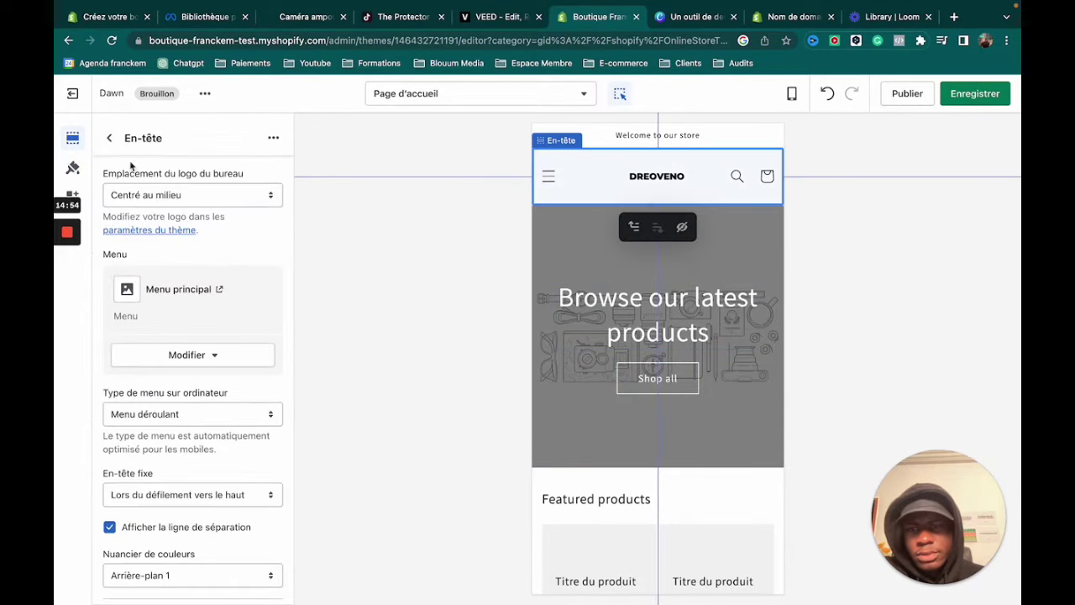
click(109, 139)
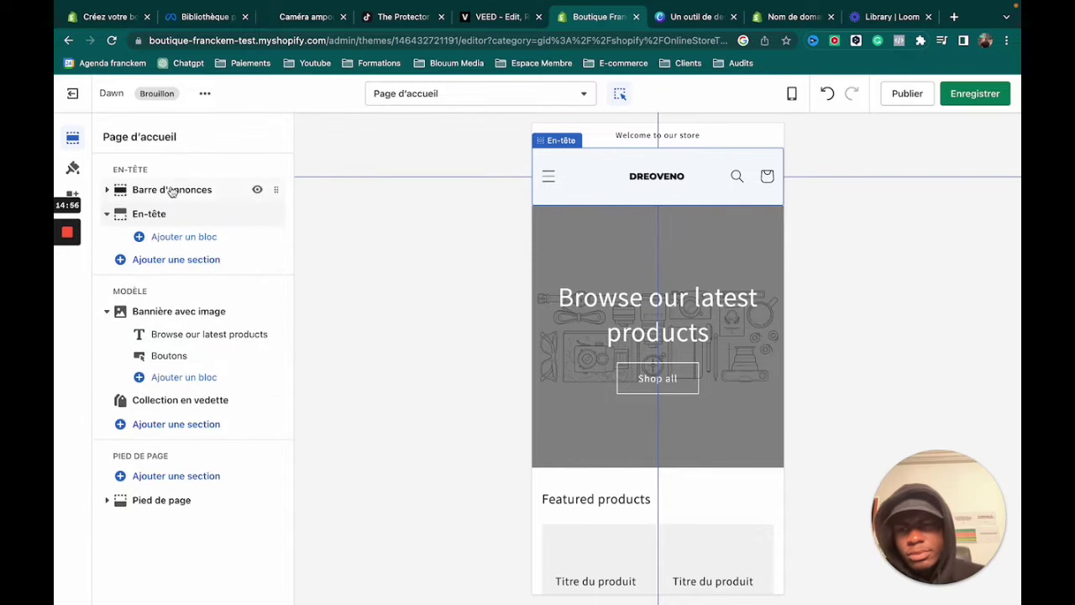
click(168, 312)
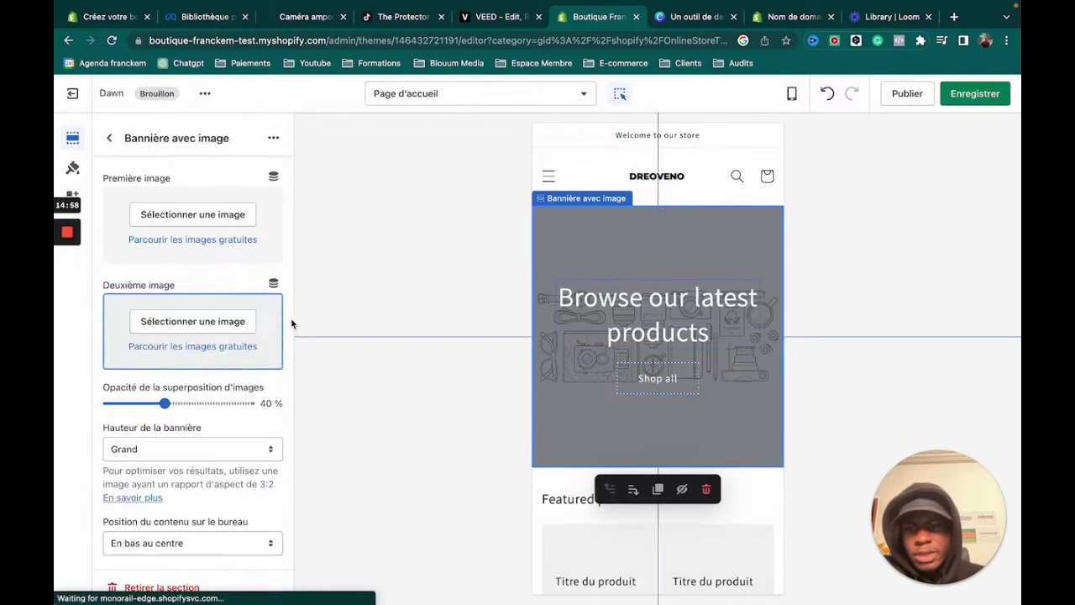
click(220, 324)
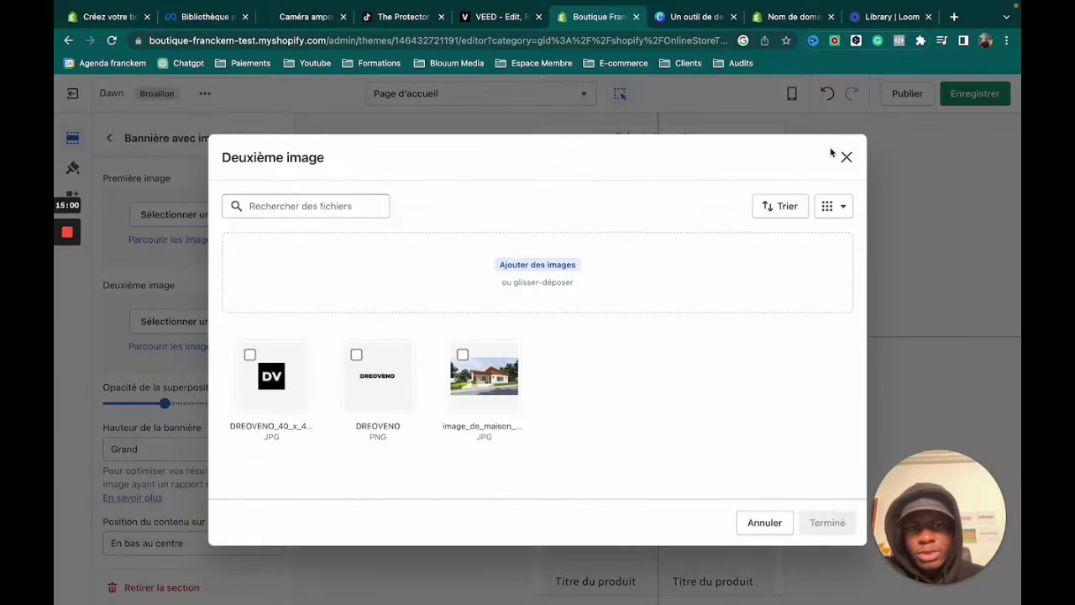
click(847, 156)
click(195, 220)
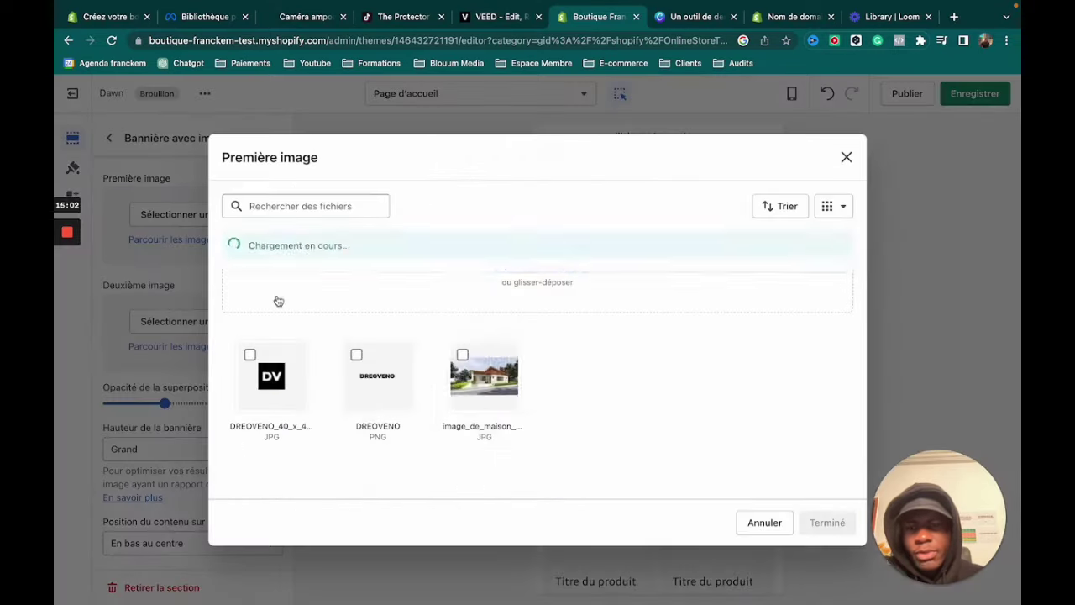
click(475, 370)
click(827, 524)
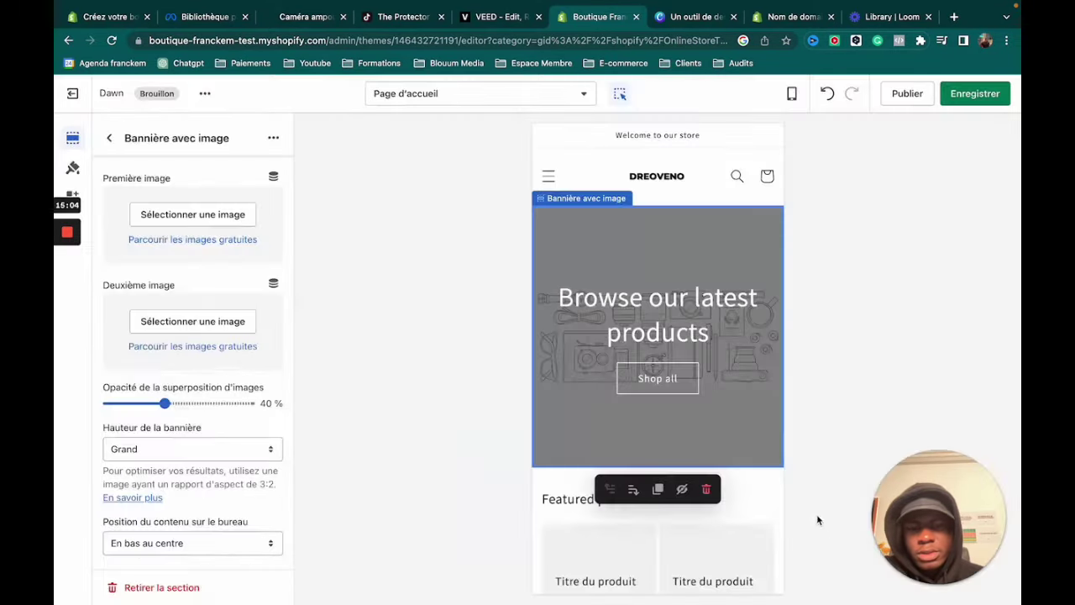
scroll(692, 401, down, 4)
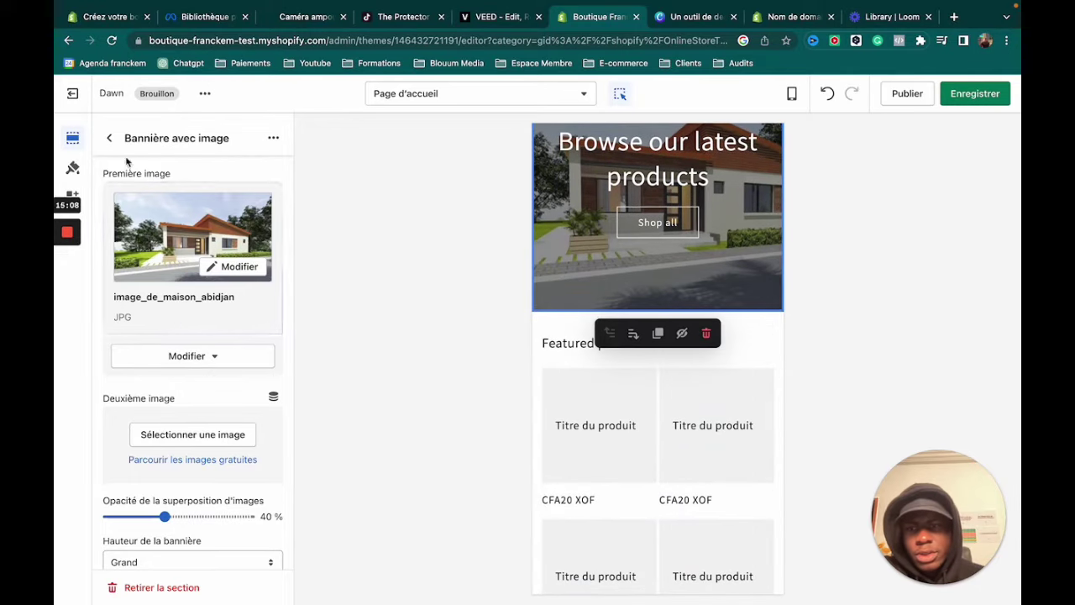
click(110, 139)
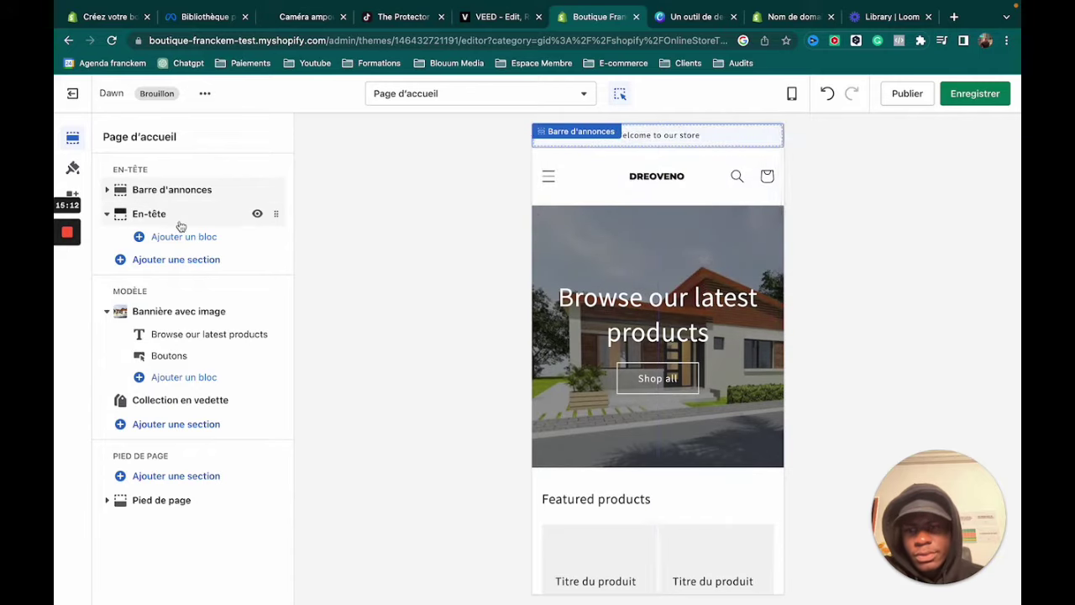
key(ctrl+s)
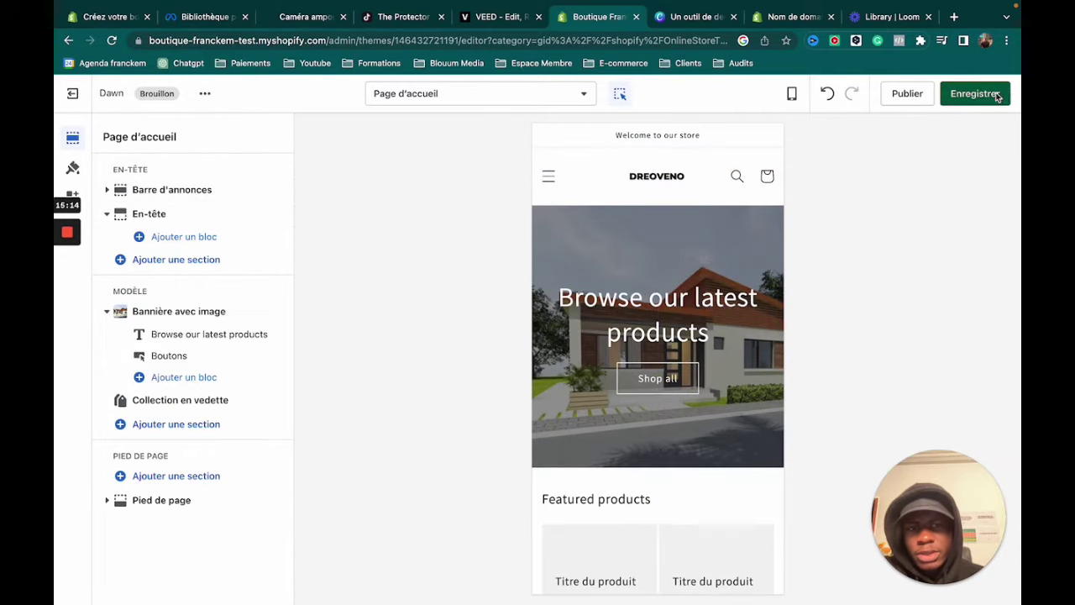
click(207, 95)
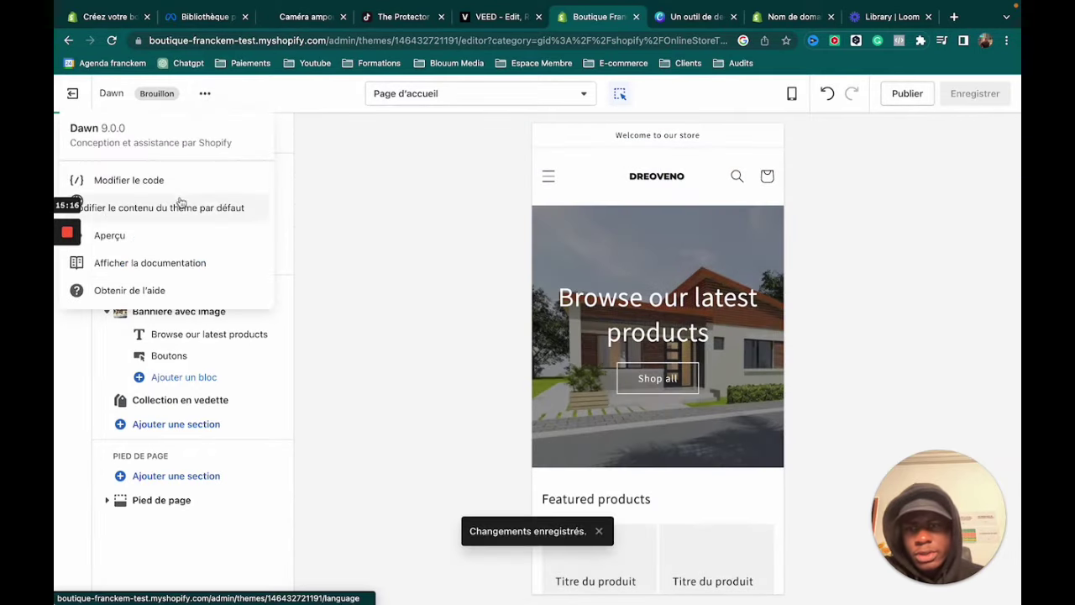
click(392, 247)
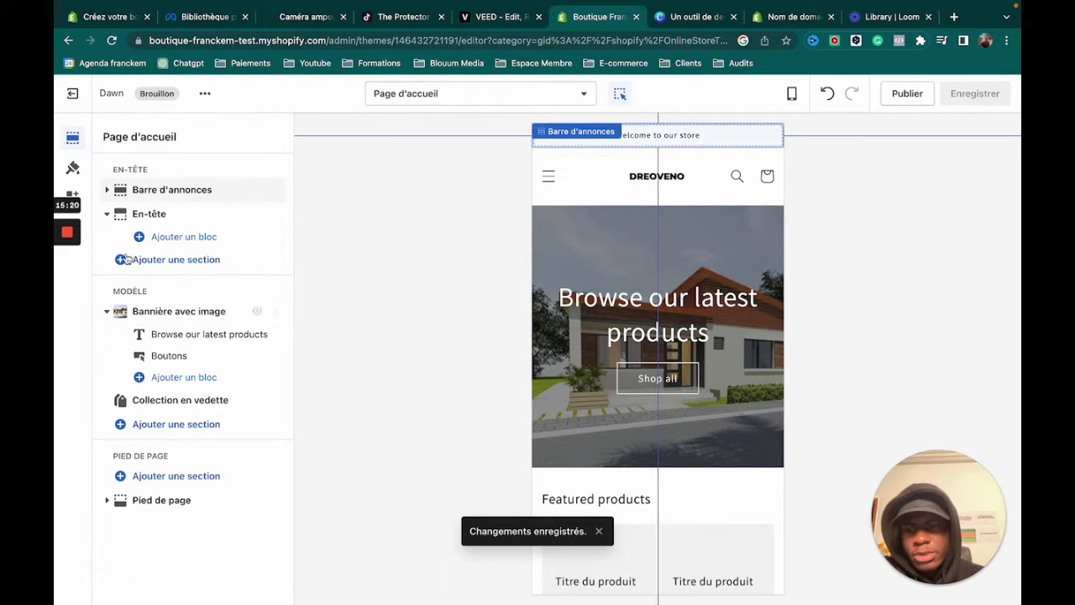
mouse_move(74, 198)
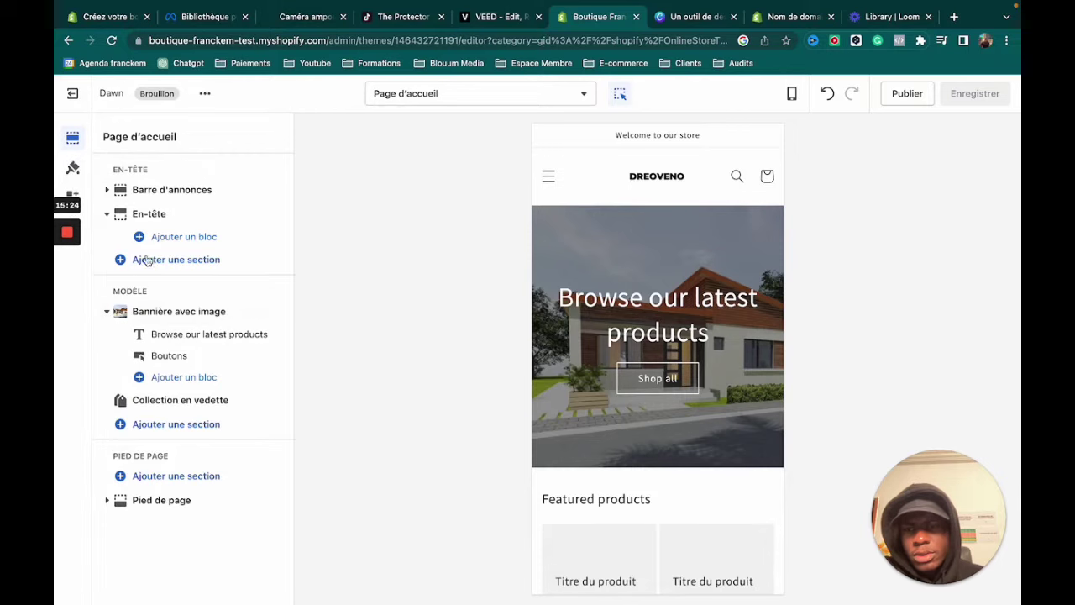
- Replace the announcement text in the Barre d'annonces section with "Livraison gratuite pendant 48H"
click(164, 191)
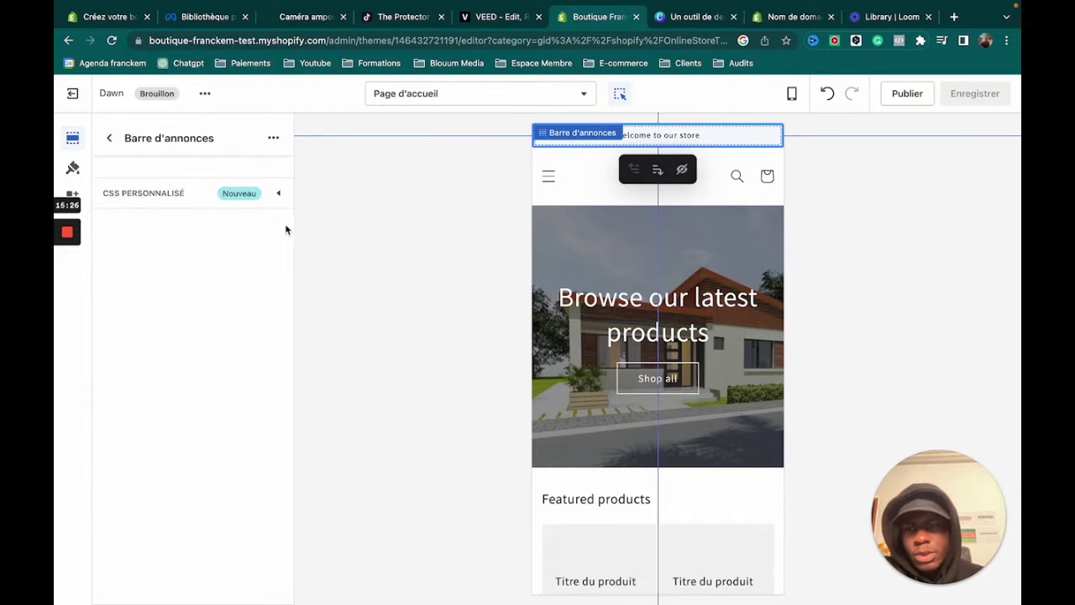
click(273, 140)
click(110, 139)
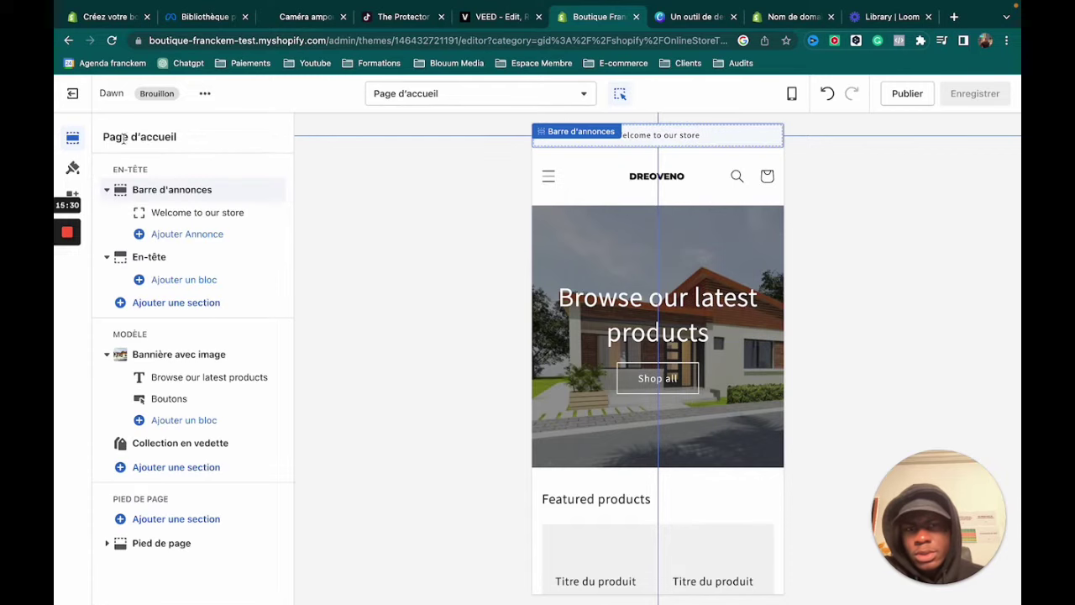
click(193, 187)
double_click(645, 138)
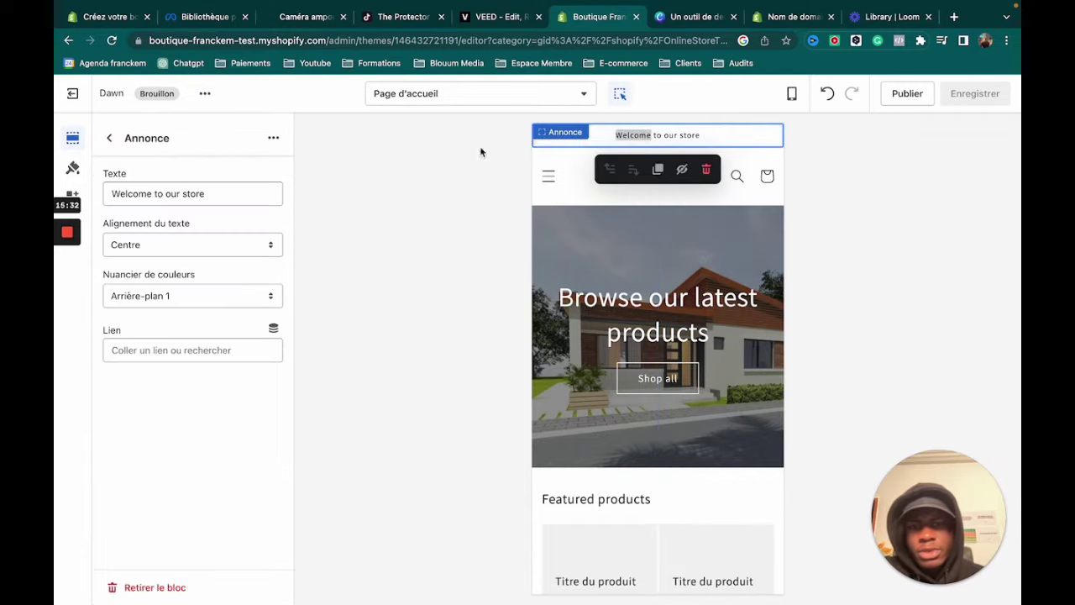
triple_click(202, 194)
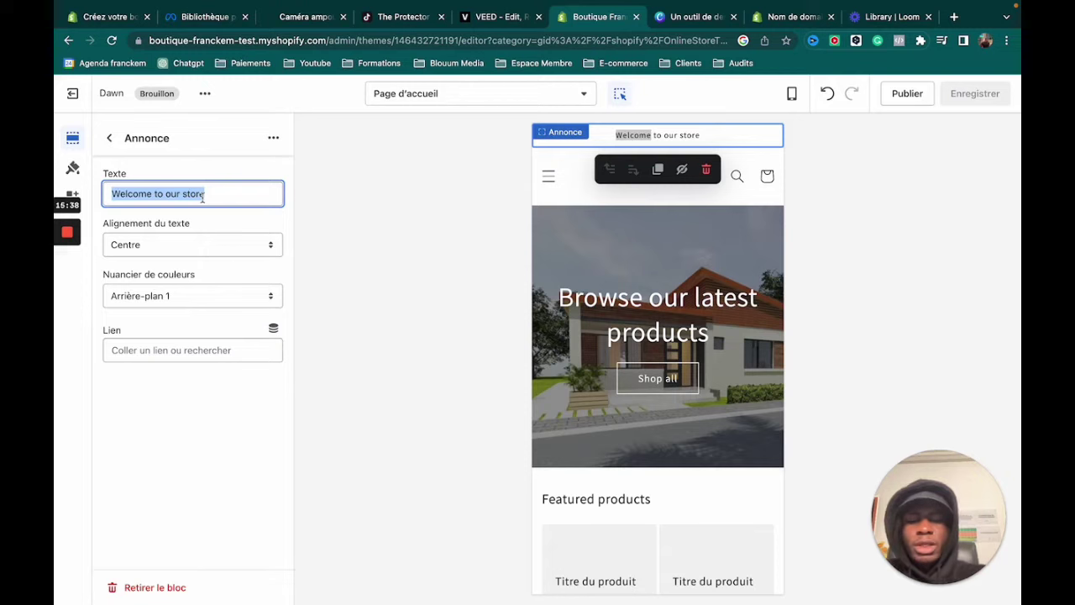
key(BackSpace)
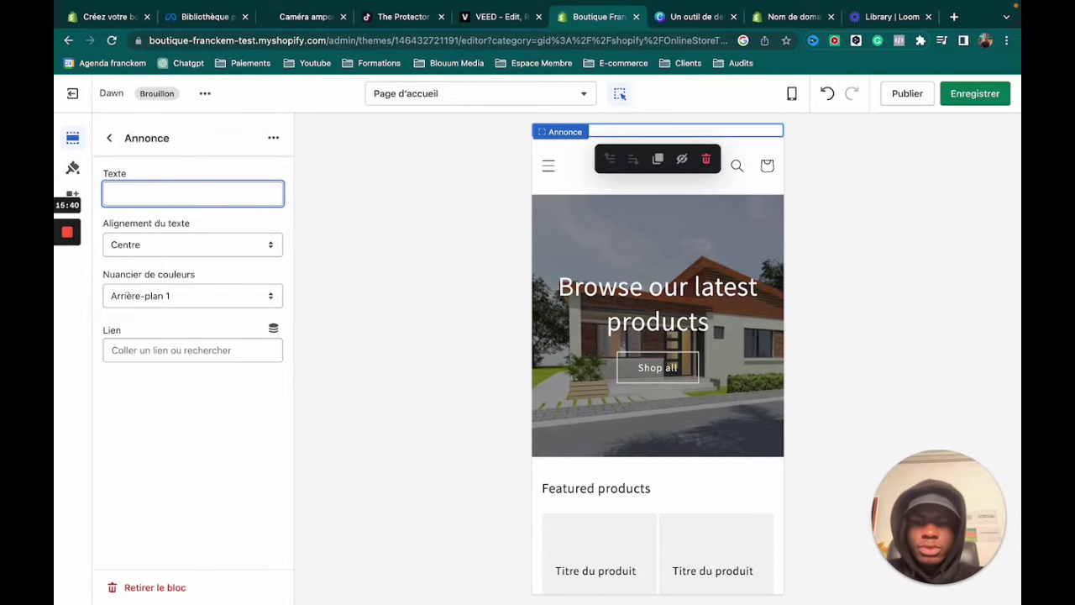
text(Livraison gratuite pendant 48H)
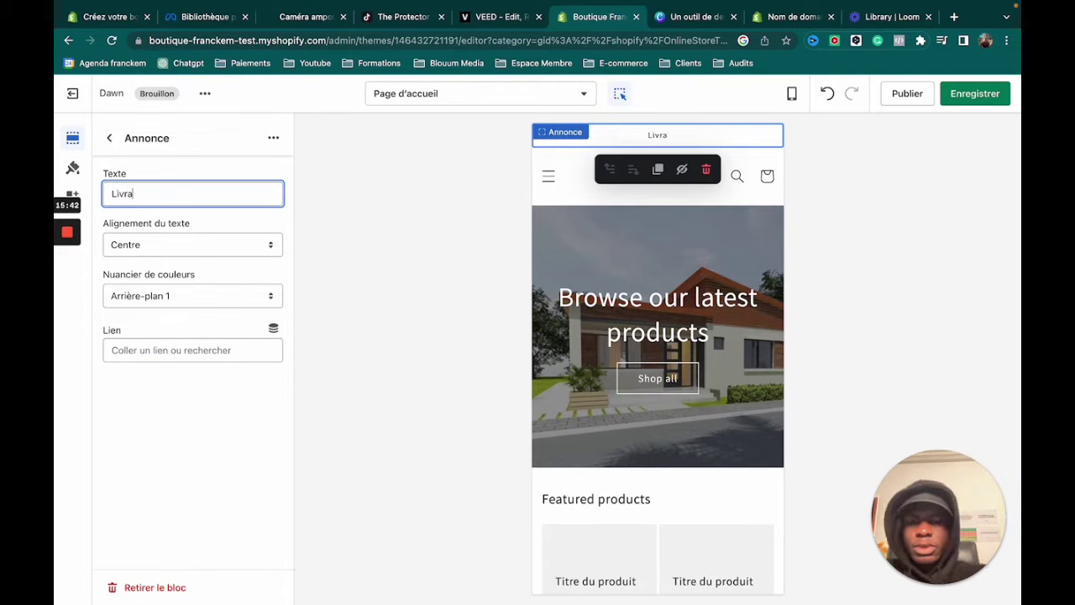
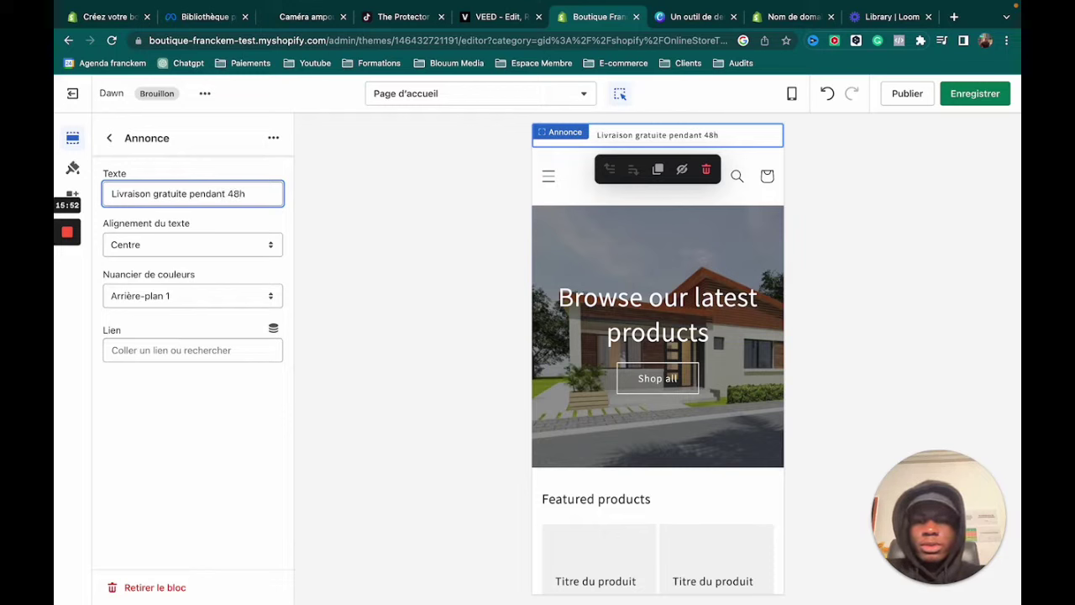
click(264, 173)
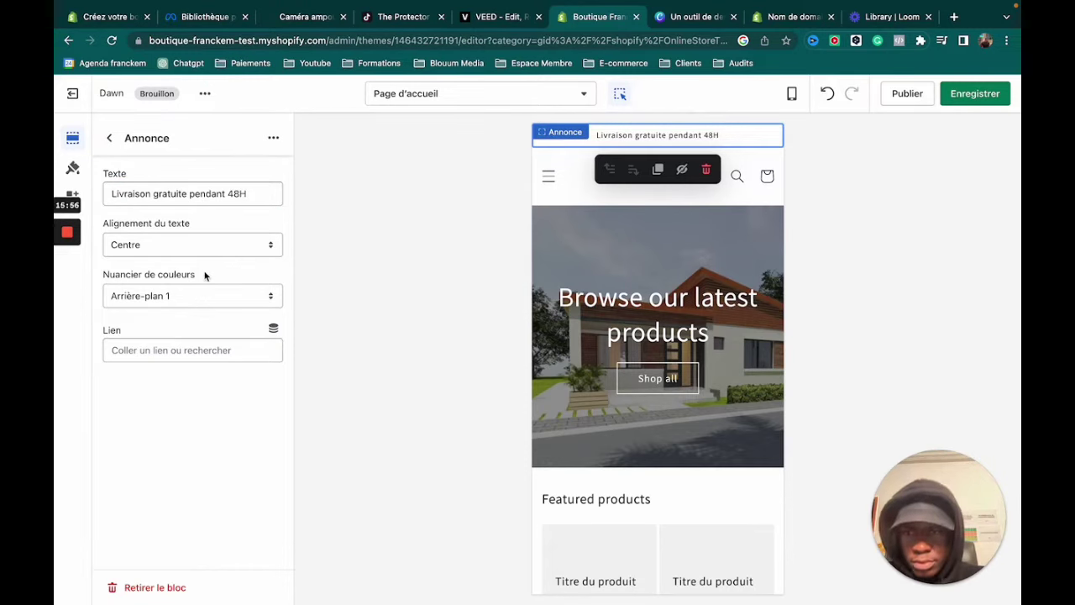
- Keep the announcement text alignment on Centre, set its colour scheme to Accent 2, and return to the section list
click(205, 252)
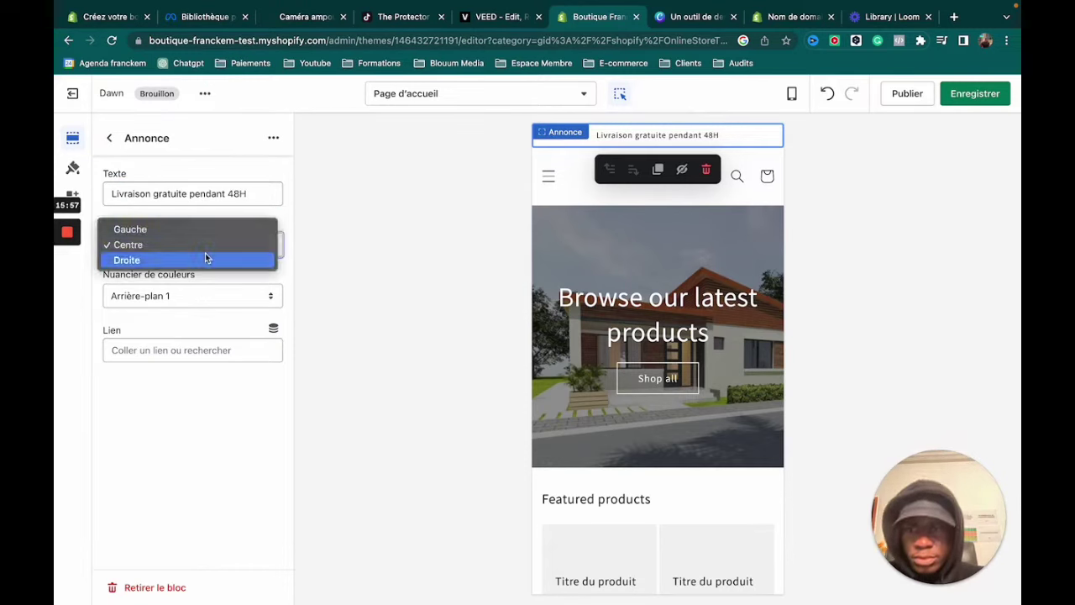
click(219, 315)
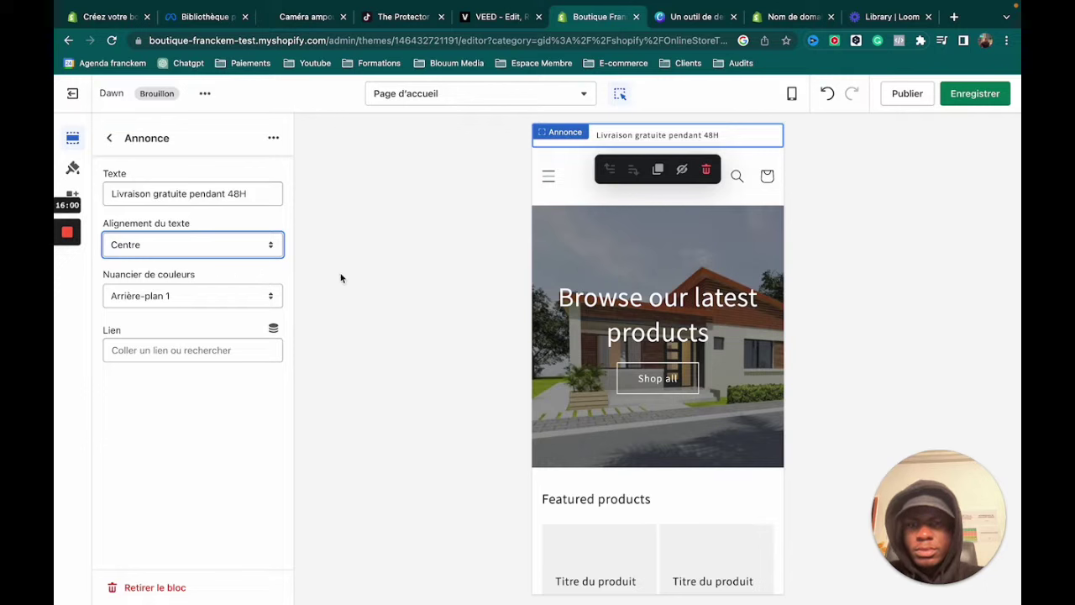
click(219, 301)
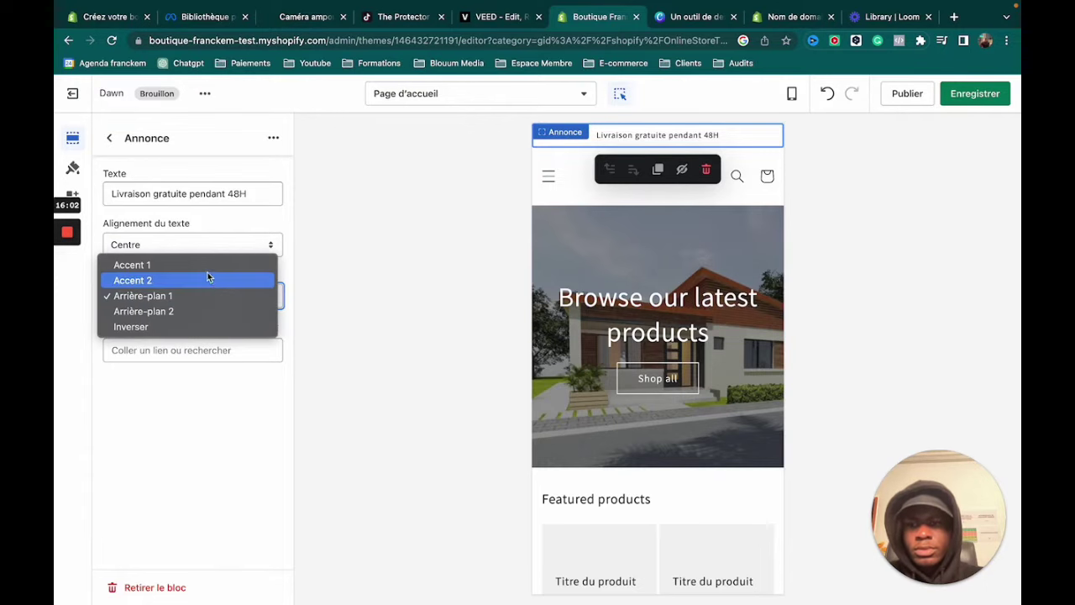
click(206, 282)
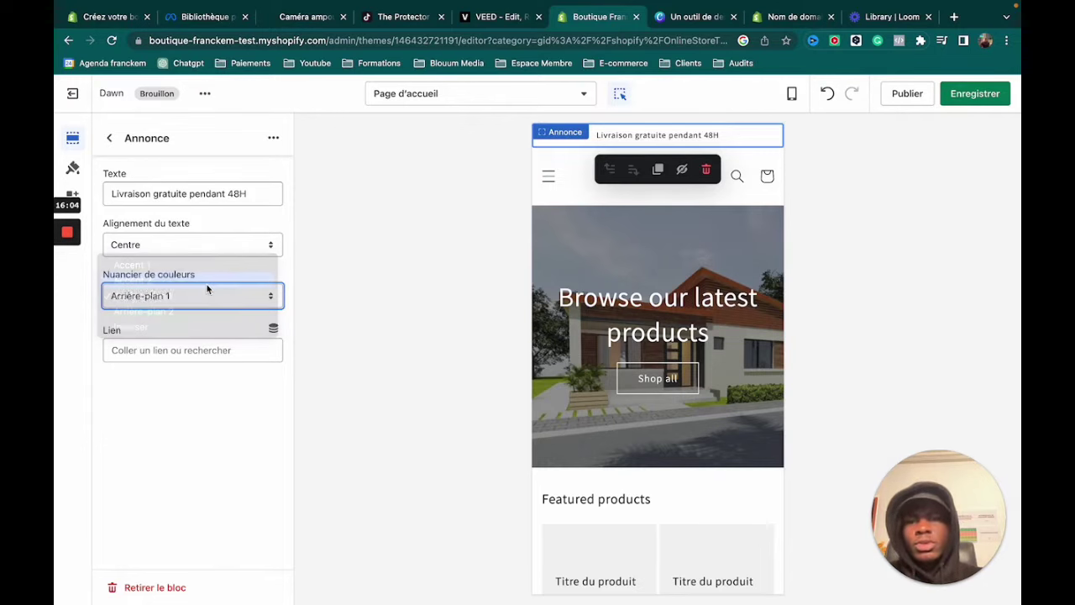
click(359, 312)
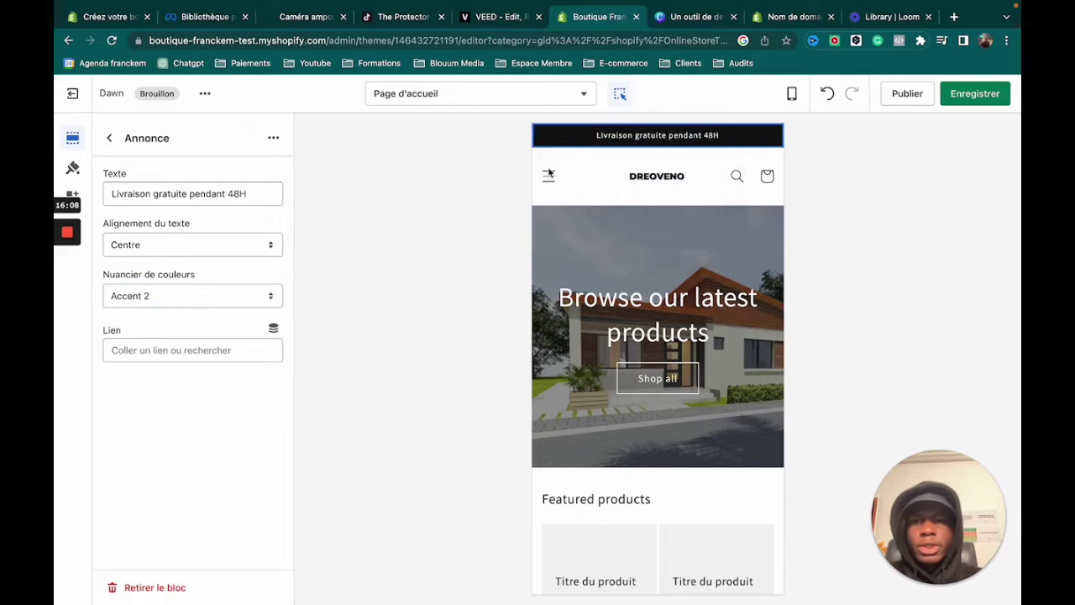
click(108, 140)
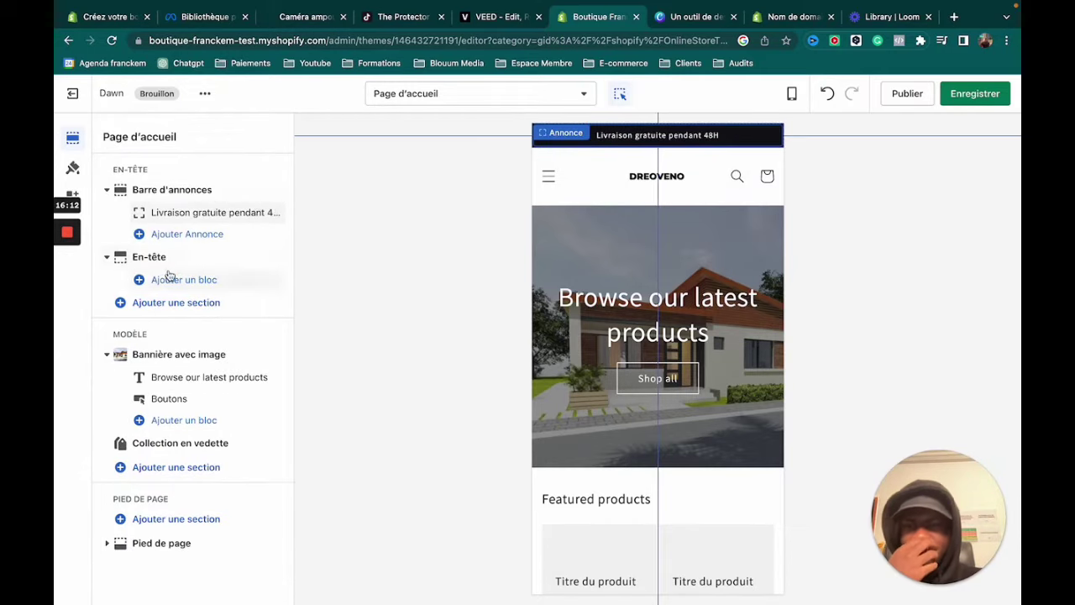
- Check the En-tête section's settings, follow its link to the theme settings, and open the typography settings
click(193, 257)
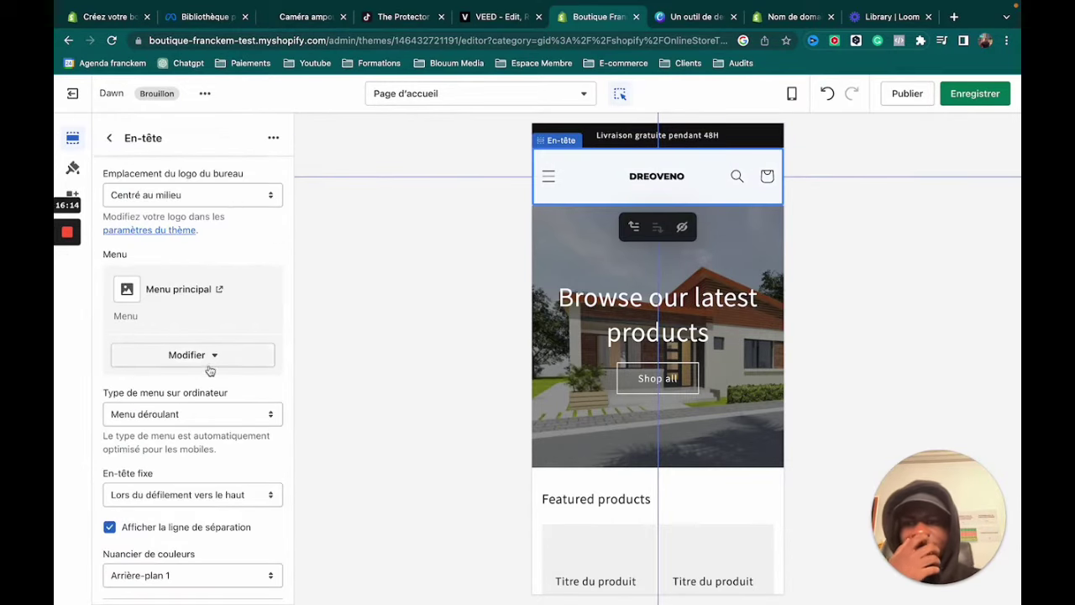
scroll(210, 370, down, 1)
scroll(193, 311, up, 1)
click(171, 230)
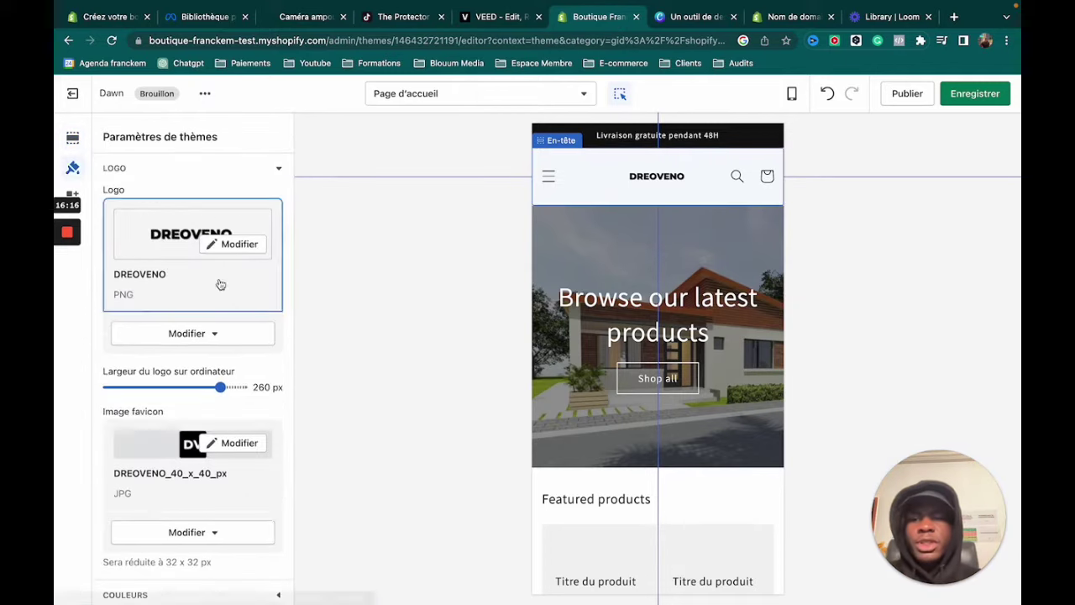
scroll(211, 387, down, 5)
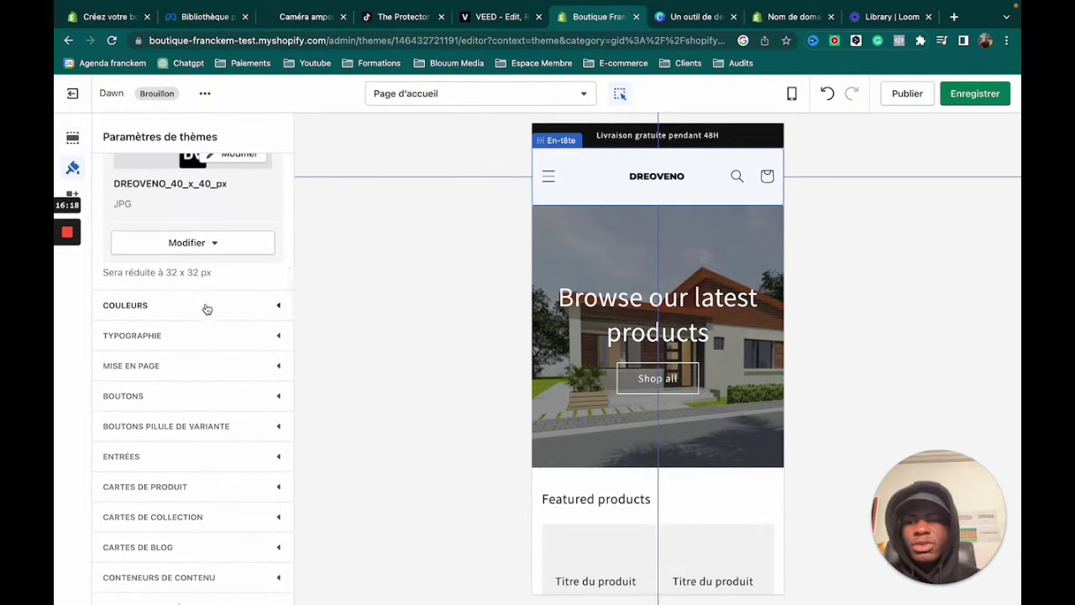
click(204, 336)
- Examine the theme's heading and body font settings, including the list of fonts offered for the body text
scroll(228, 395, down, 1)
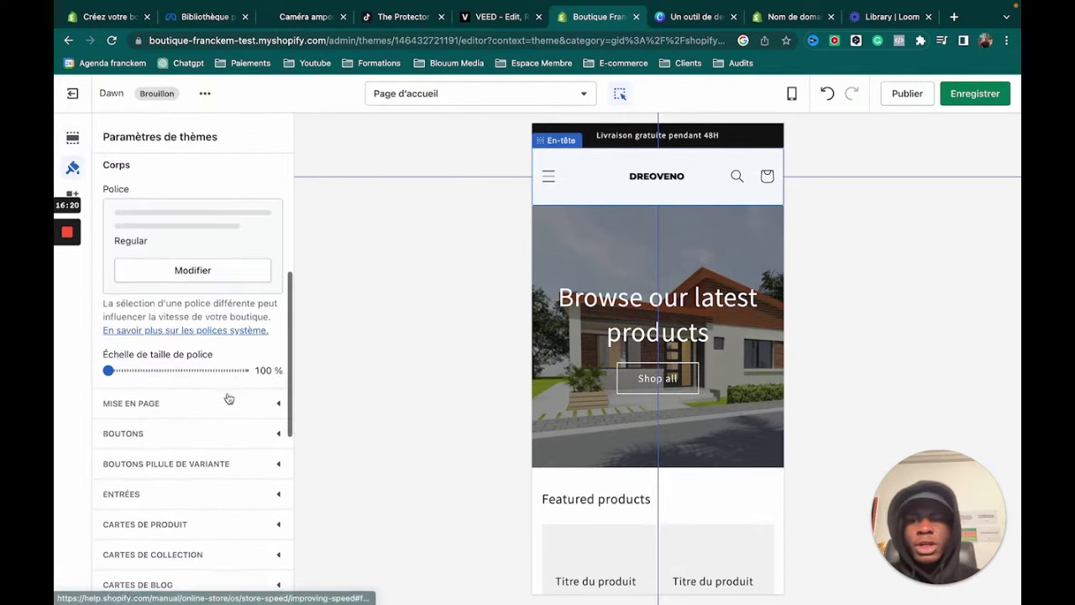
scroll(252, 420, up, 1)
scroll(583, 429, down, 1)
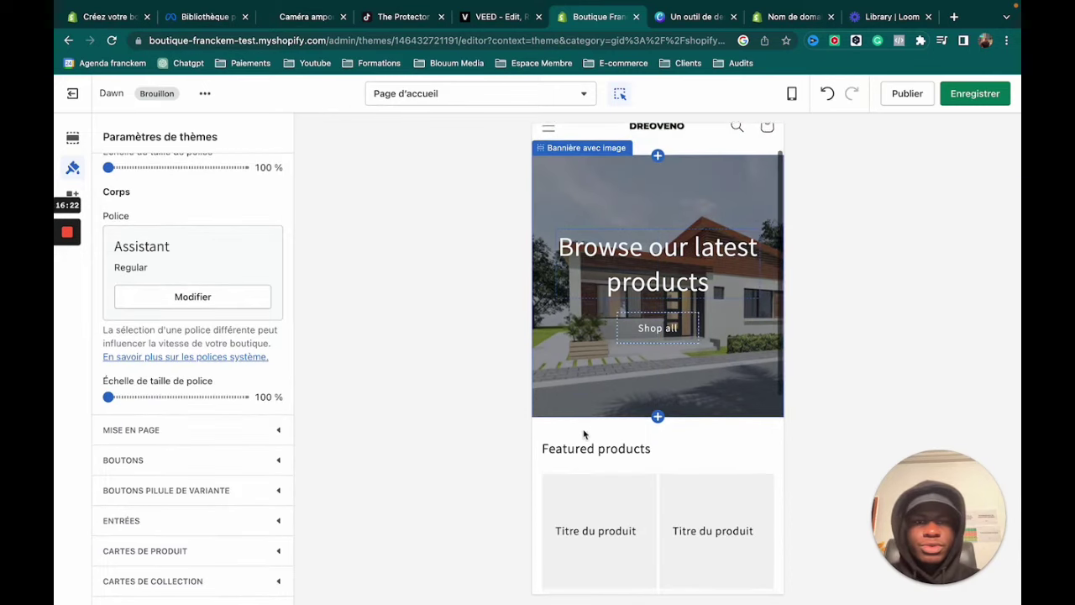
scroll(579, 414, up, 1)
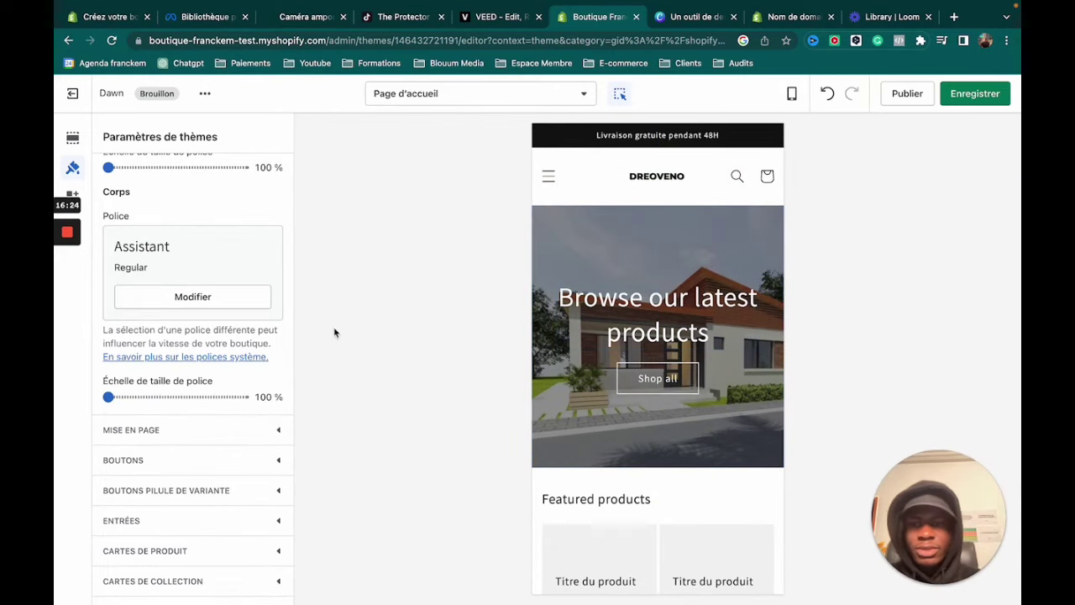
click(228, 299)
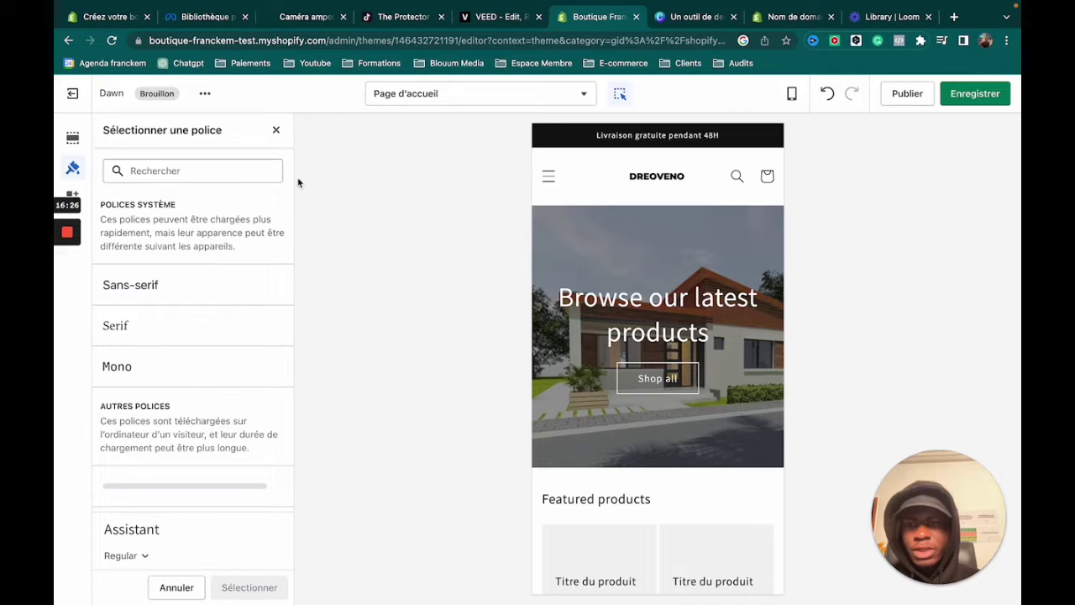
click(276, 130)
scroll(166, 210, up, 1)
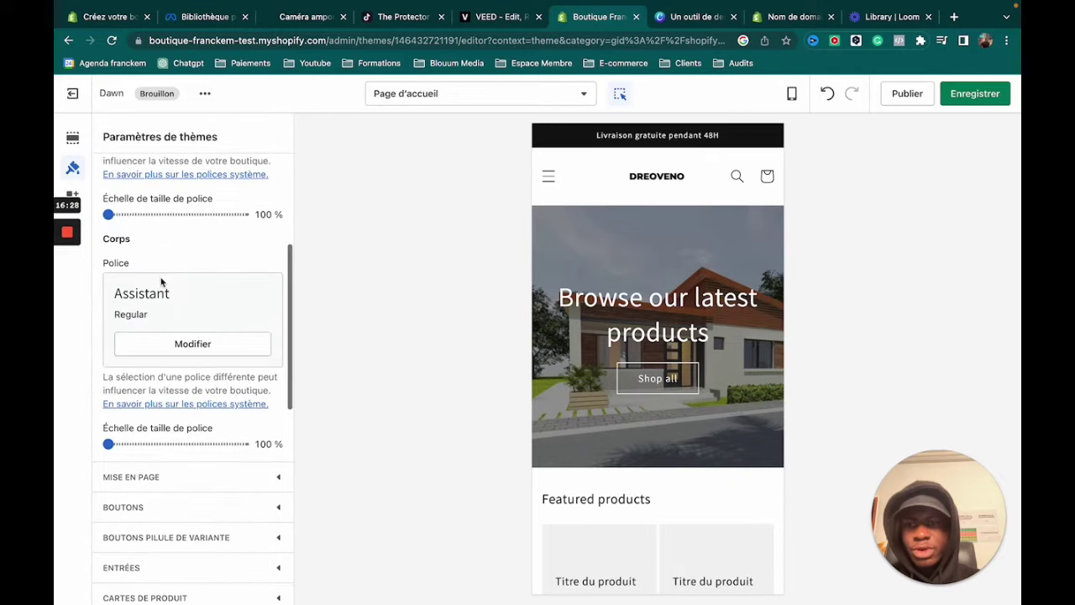
scroll(163, 283, up, 5)
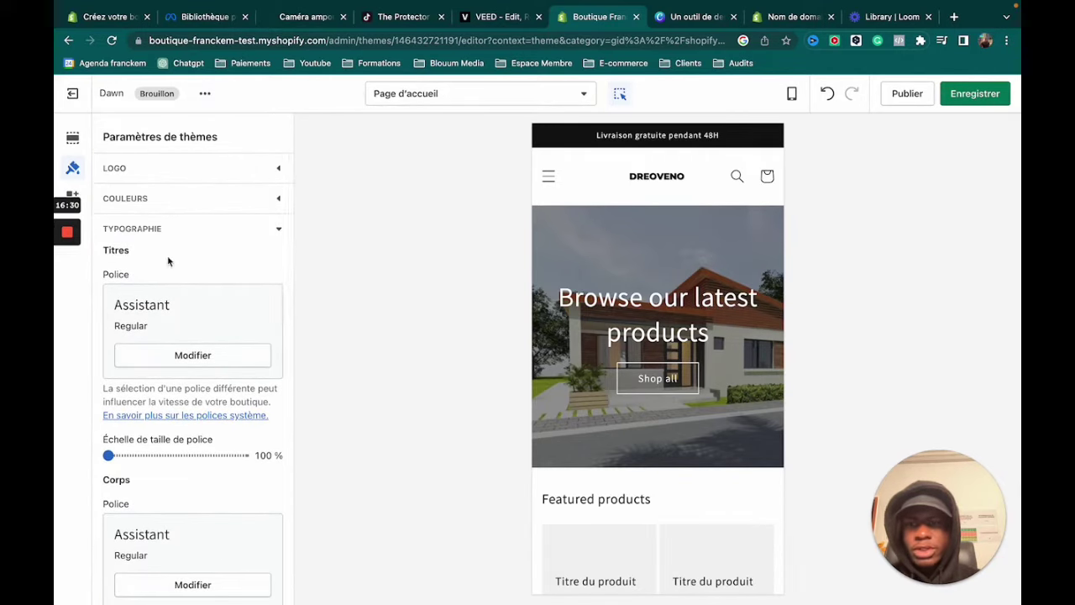
- Set the theme's heading font to Montserrat
click(186, 355)
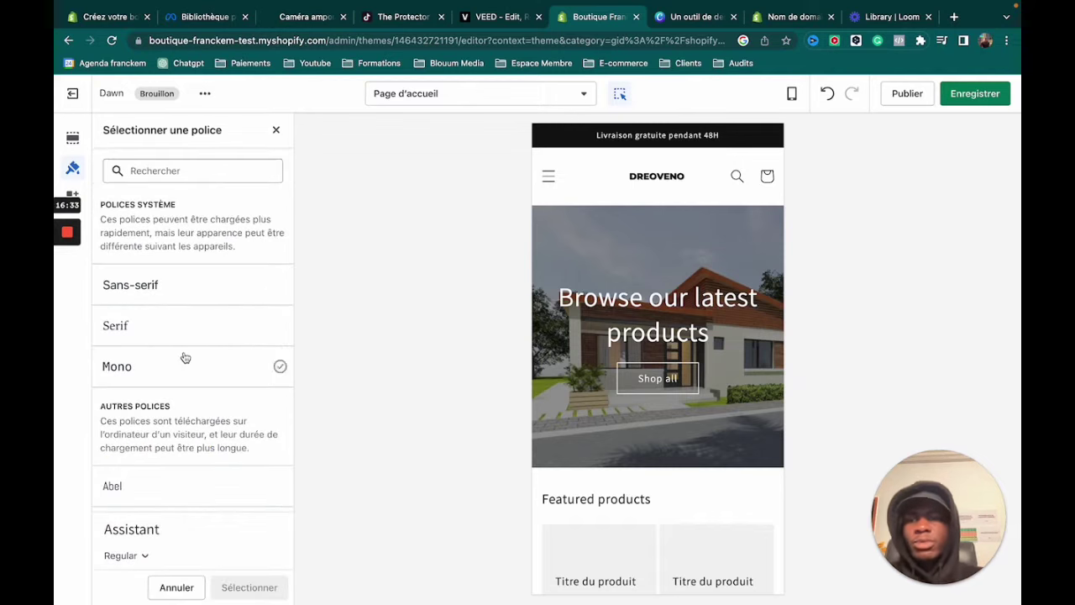
click(189, 170)
text(MON)
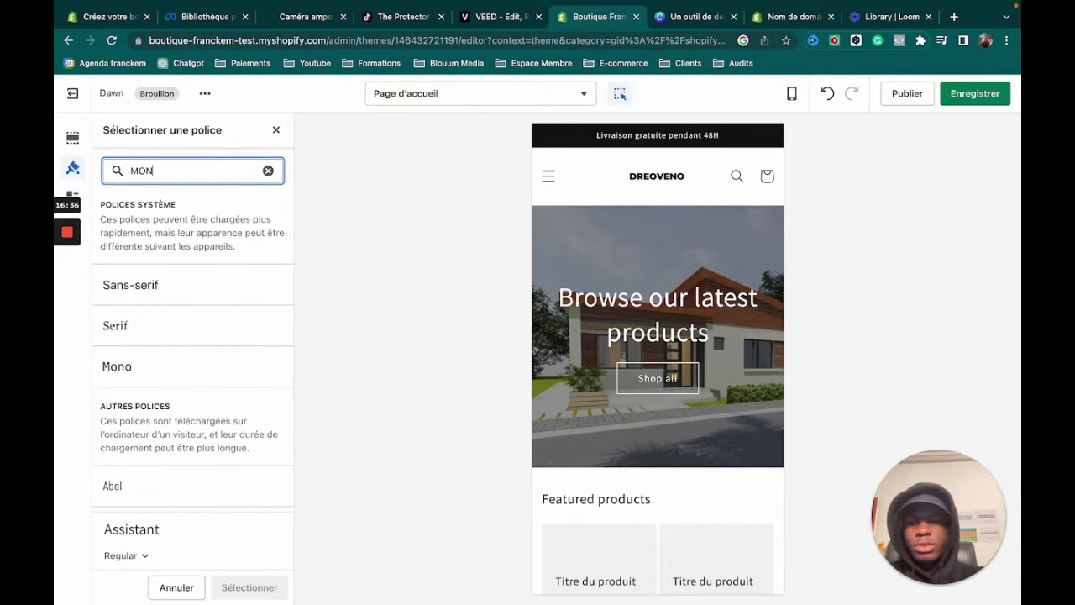
text(T)
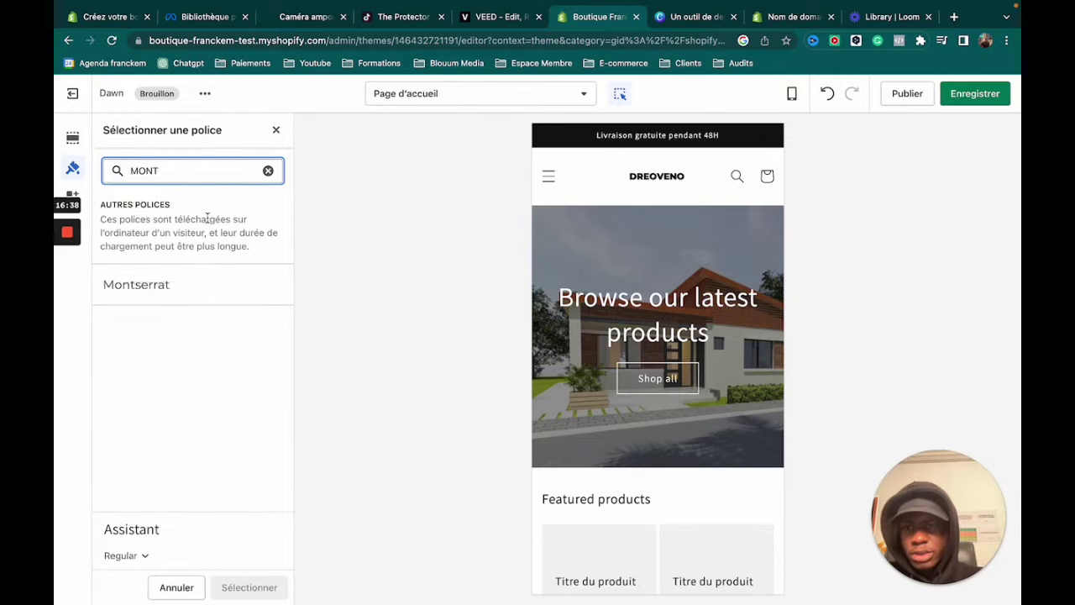
click(187, 284)
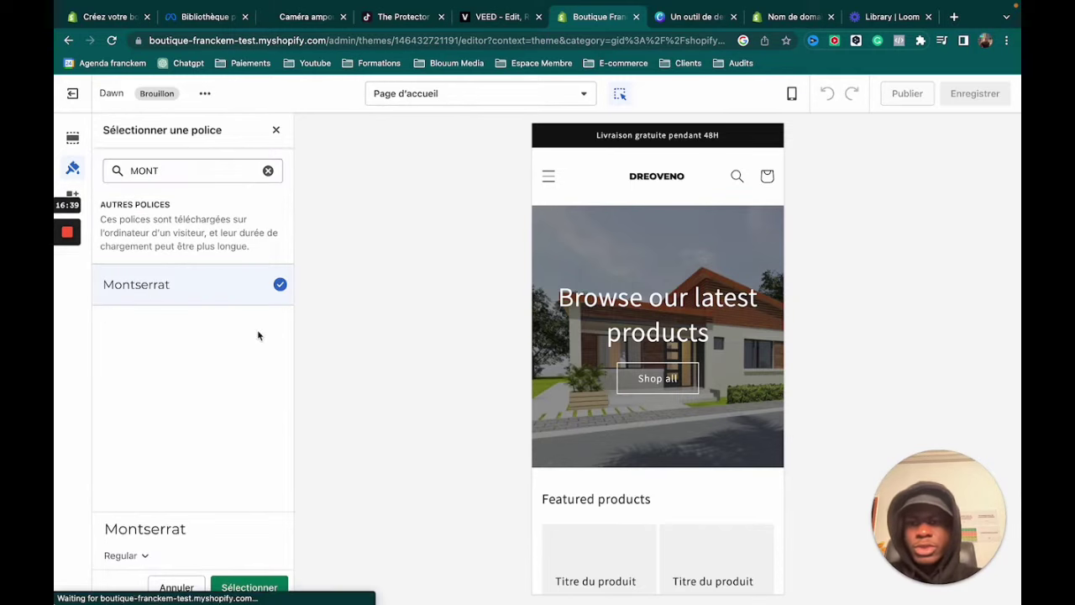
click(249, 587)
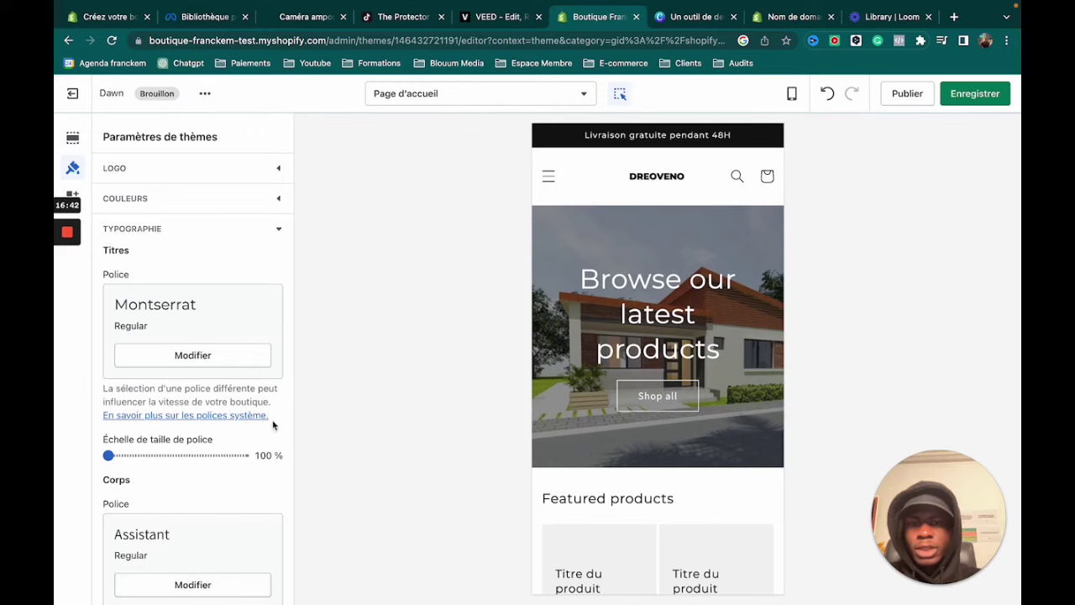
- Change the Montserrat heading font's style to Bold
click(209, 360)
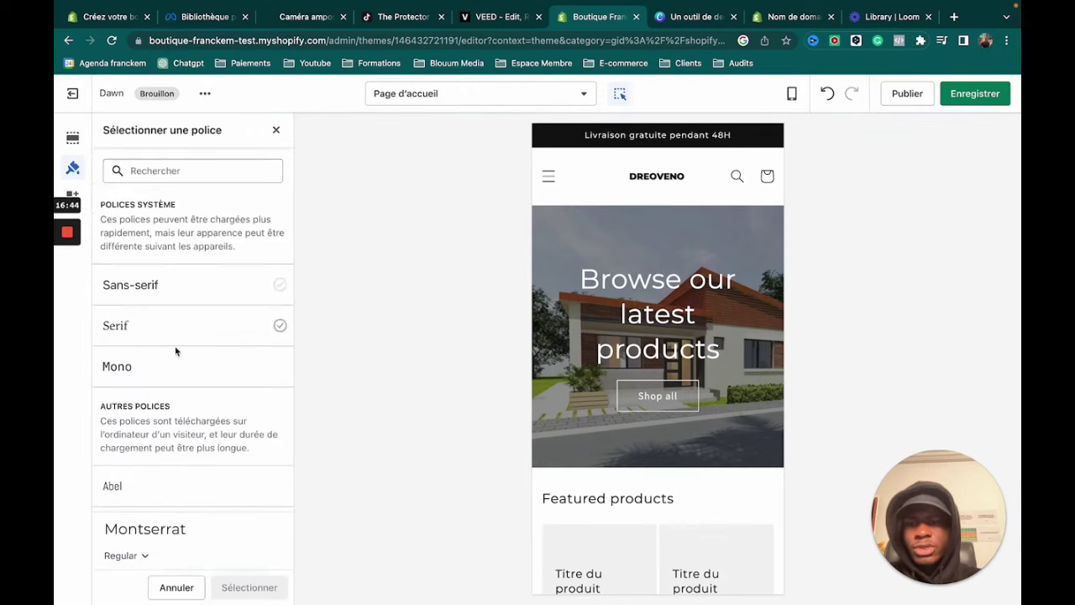
scroll(176, 370, down, 1)
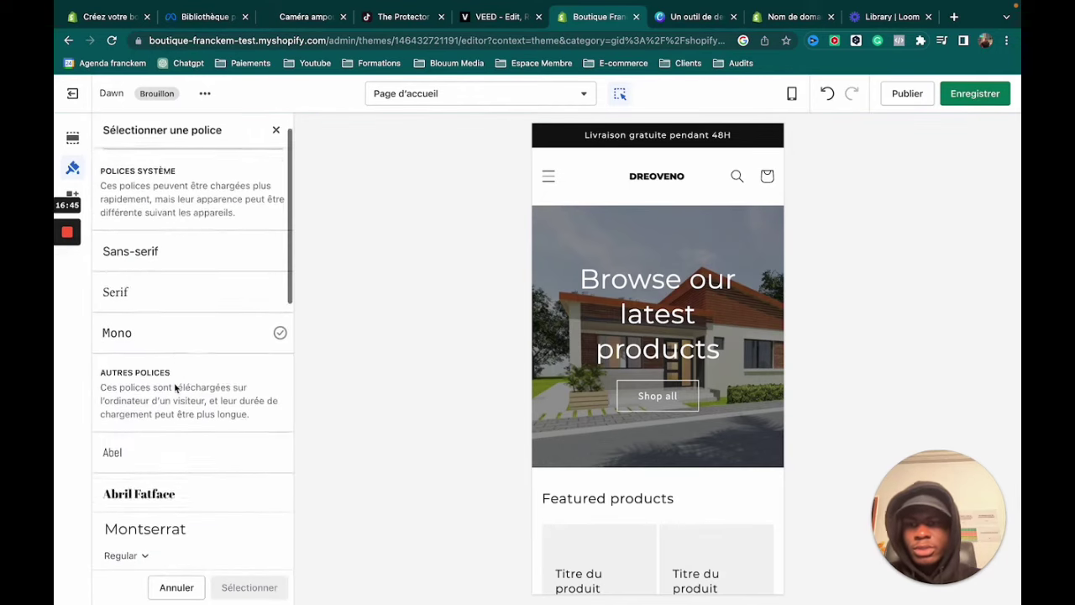
click(145, 556)
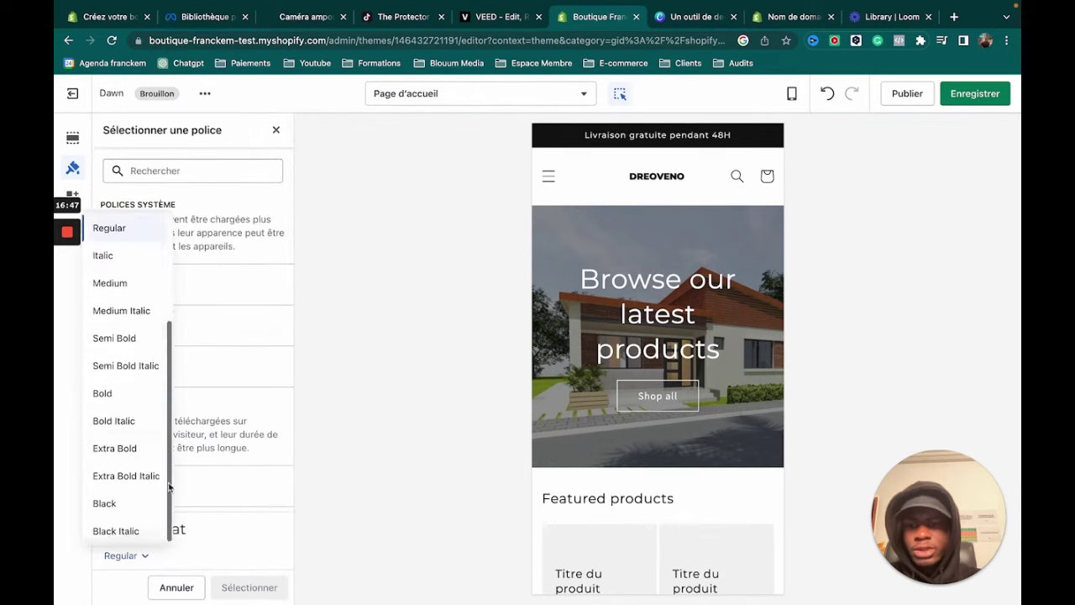
click(135, 391)
click(281, 587)
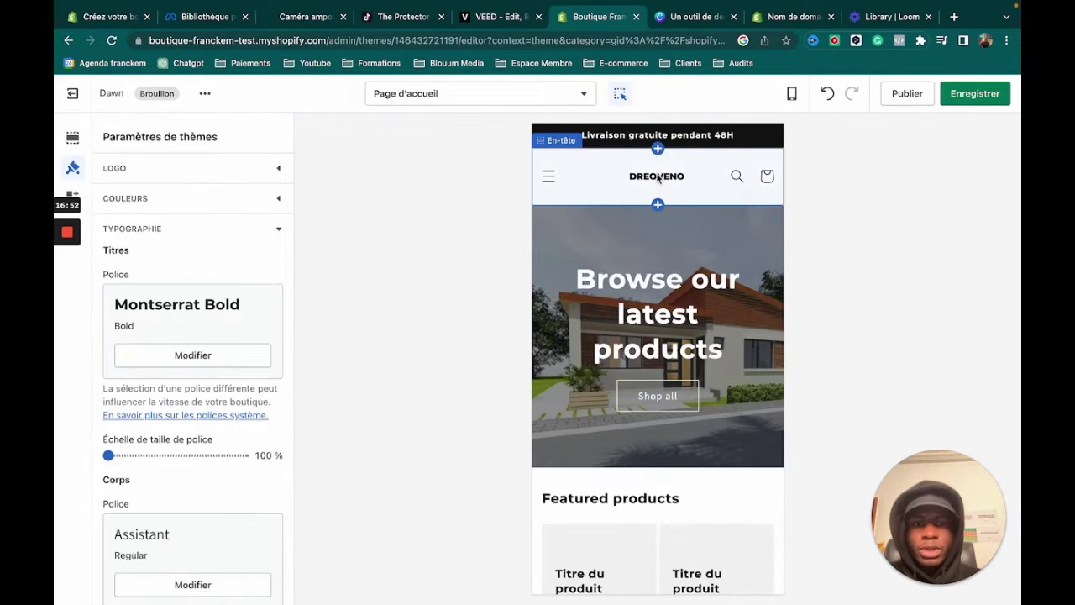
- Set the theme's body text font to Montserrat Regular and check it in the page preview
scroll(244, 336, down, 4)
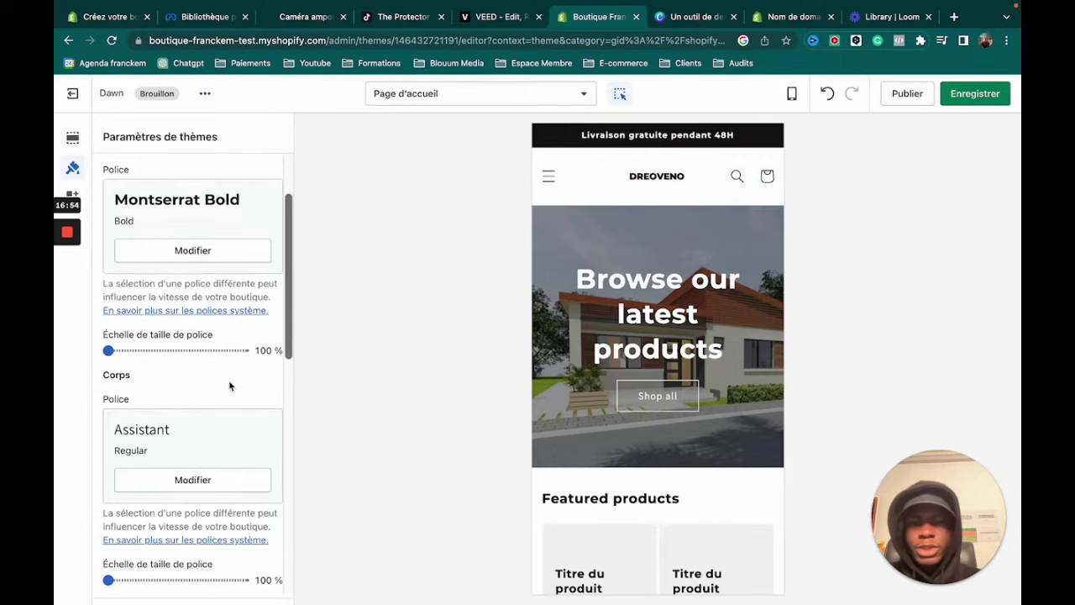
scroll(171, 445, down, 1)
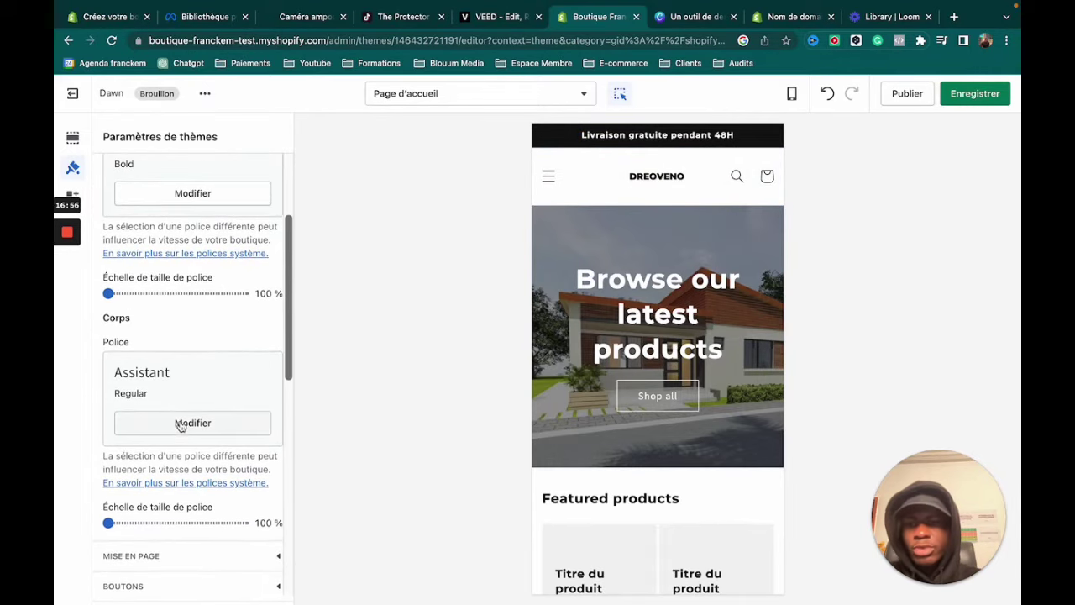
click(180, 422)
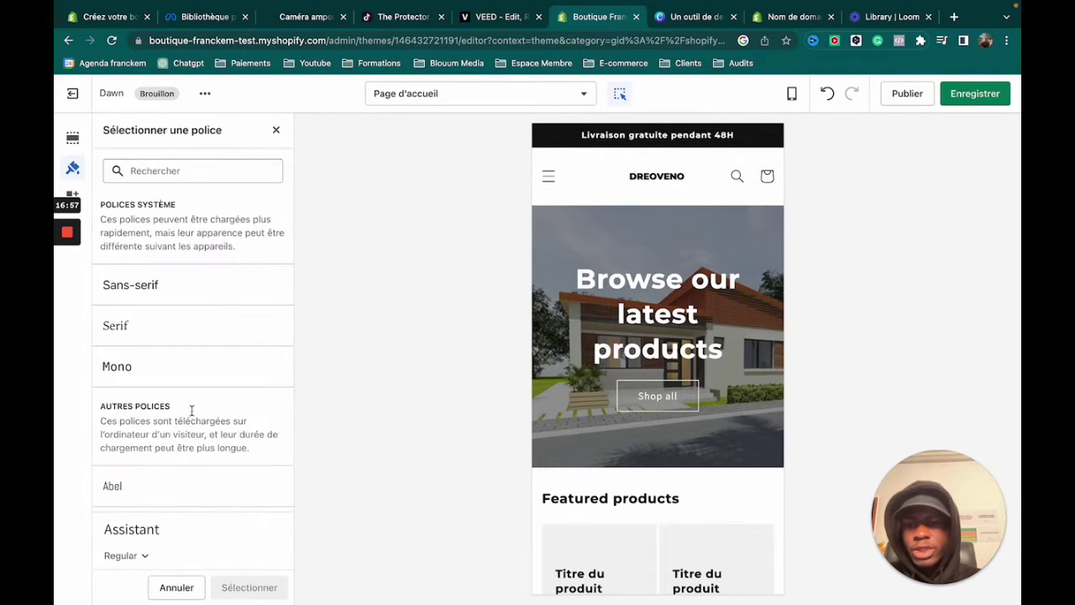
click(200, 168)
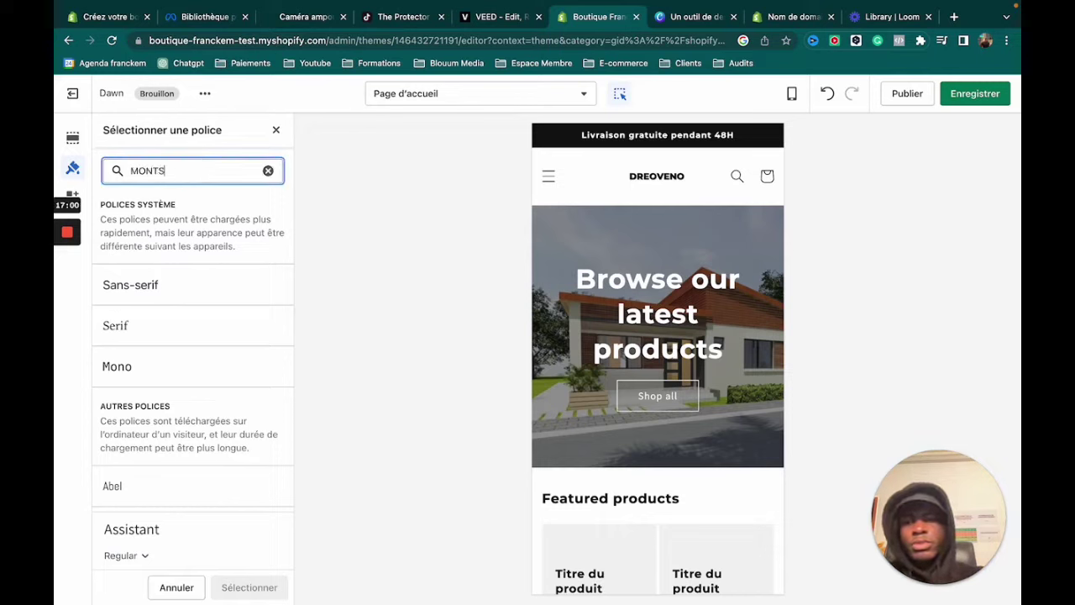
click(179, 288)
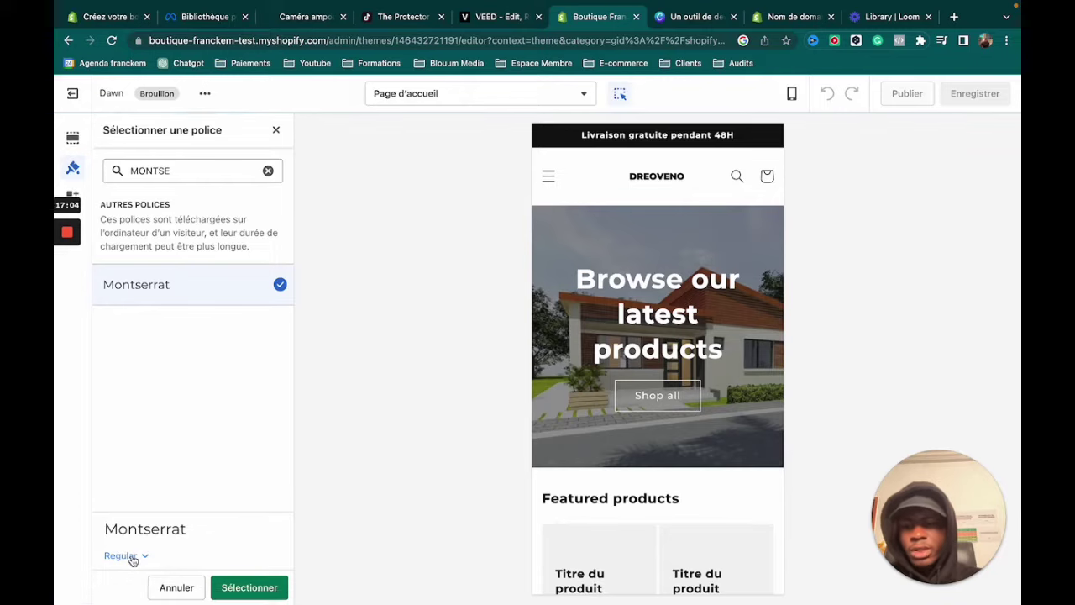
click(220, 586)
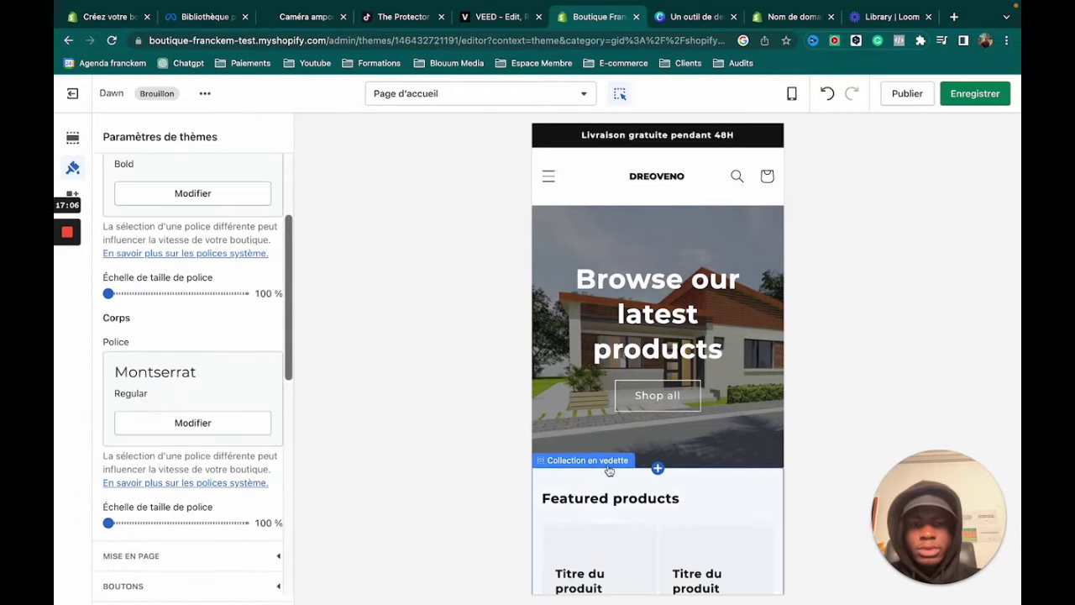
scroll(588, 463, down, 5)
scroll(617, 352, up, 5)
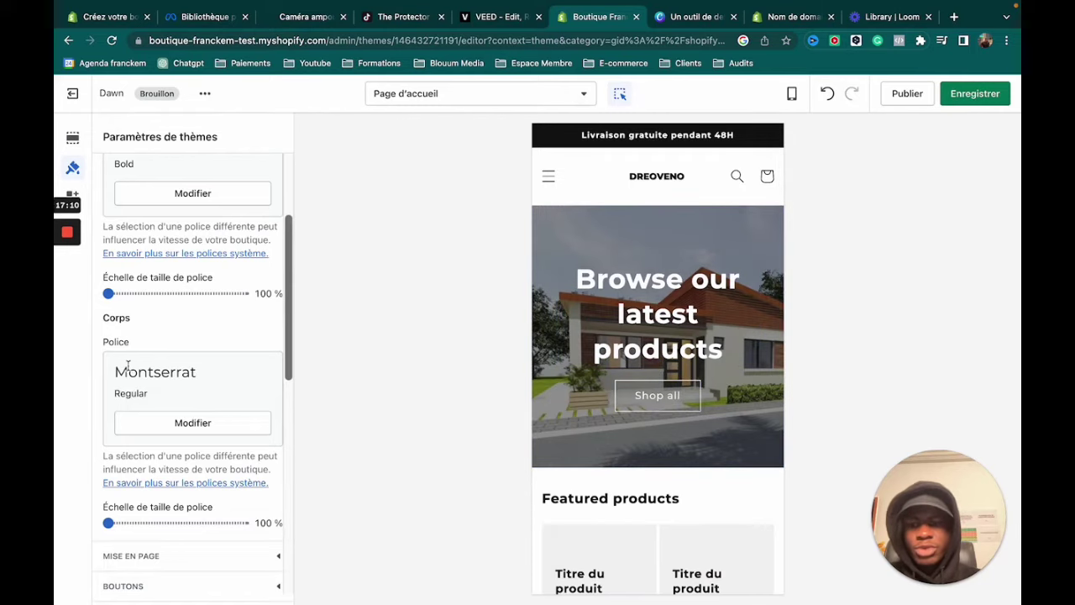
- Examine the theme's button border and shadow settings, and the page layout width and spacing settings
scroll(135, 357, down, 3)
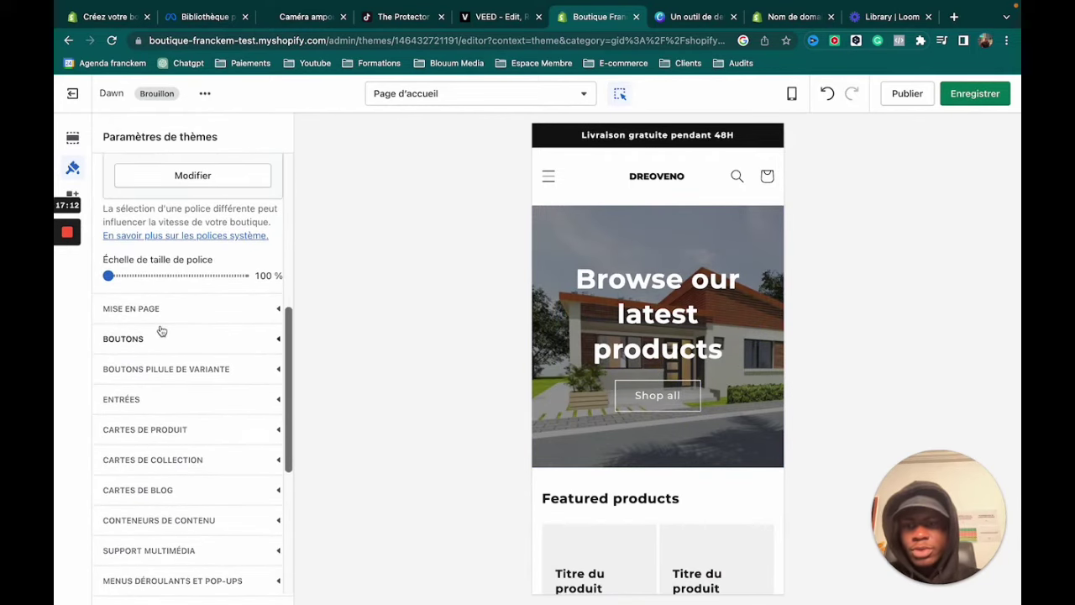
click(157, 339)
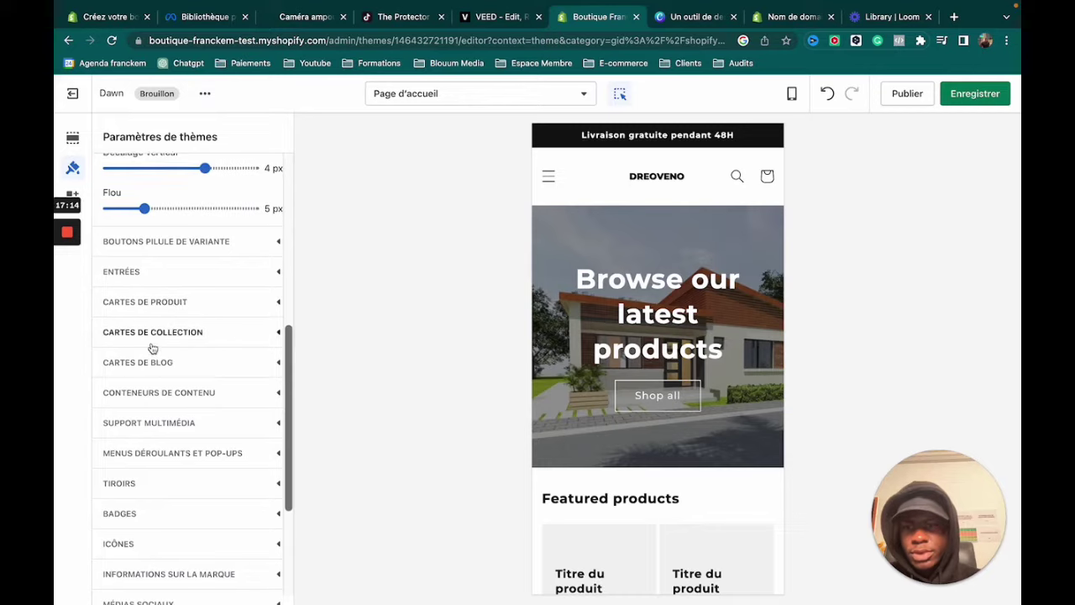
scroll(158, 340, up, 2)
scroll(158, 339, up, 5)
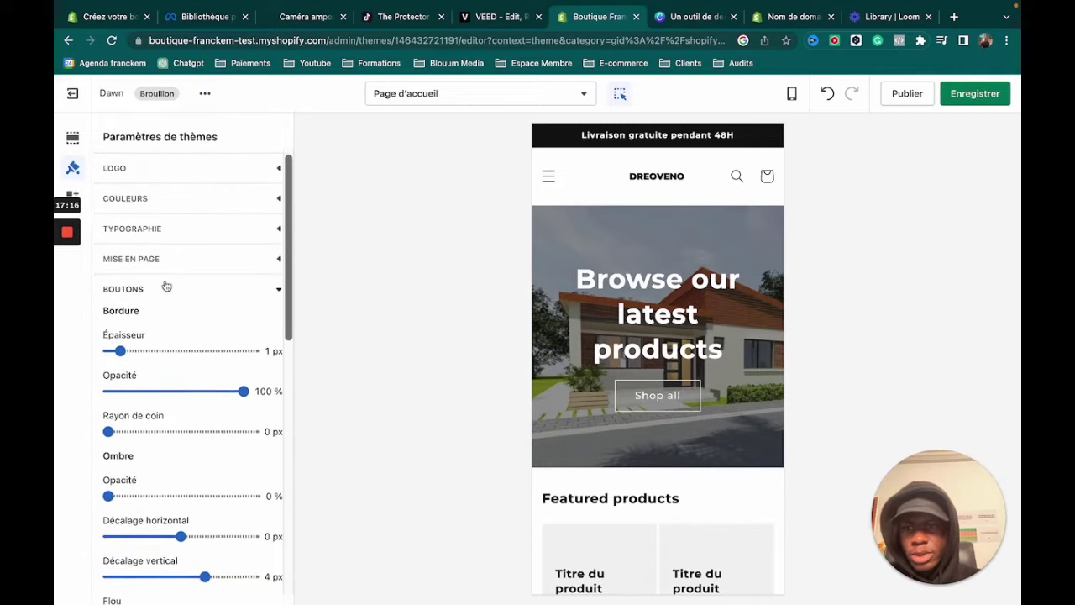
scroll(155, 322, down, 2)
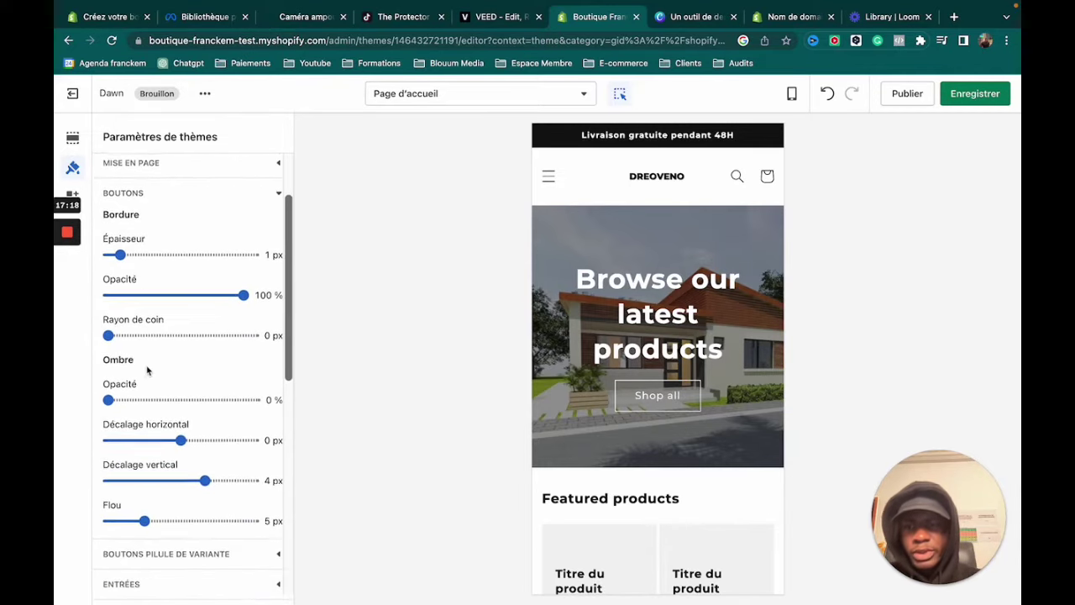
scroll(160, 344, up, 3)
click(191, 289)
click(168, 259)
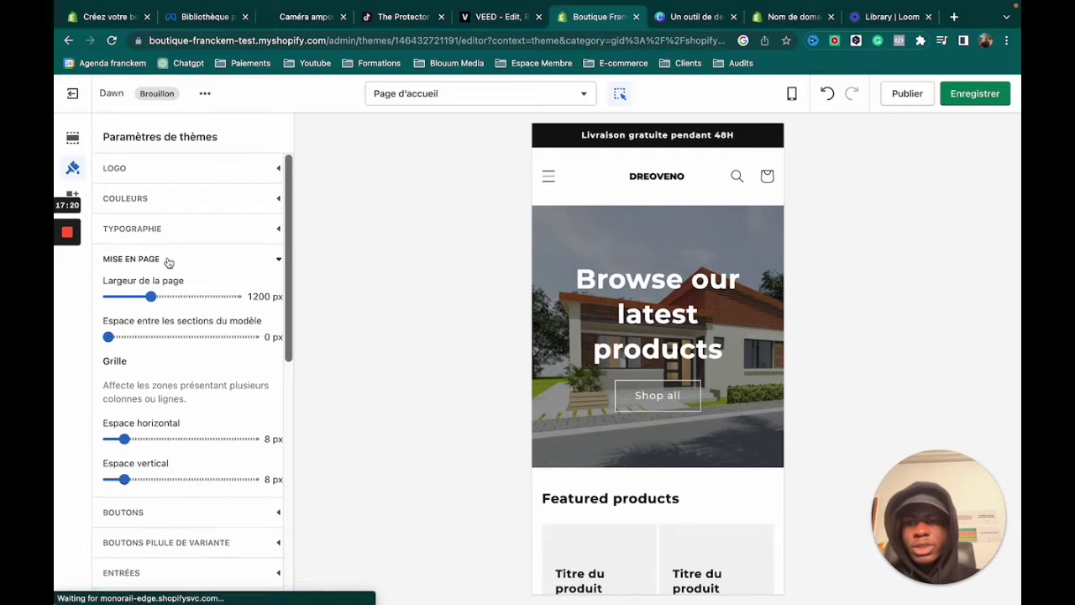
scroll(193, 345, down, 1)
scroll(192, 344, down, 4)
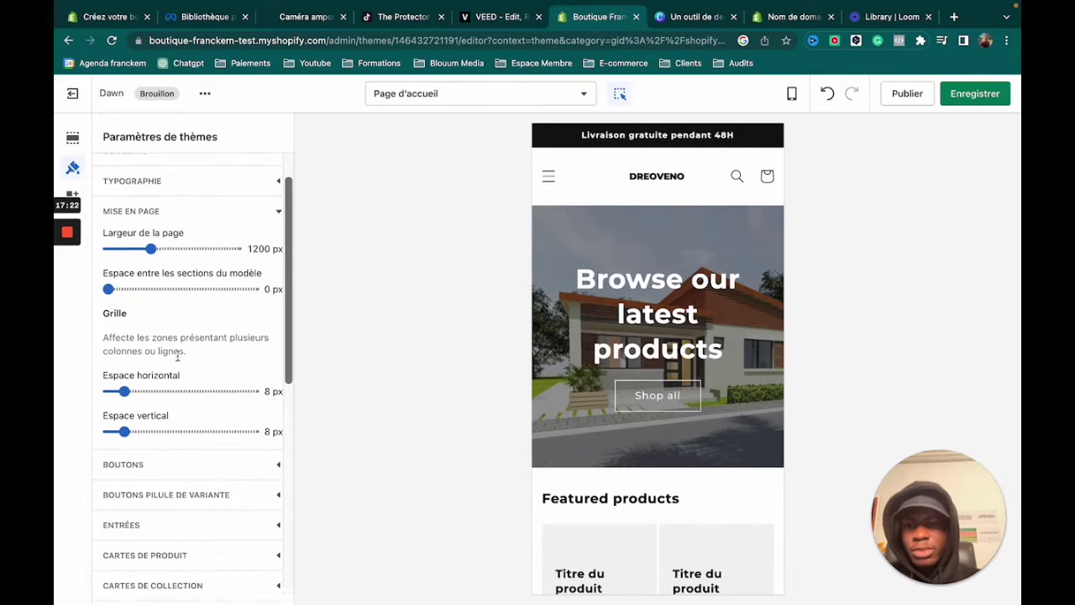
scroll(180, 360, up, 1)
scroll(164, 397, down, 1)
scroll(167, 386, down, 1)
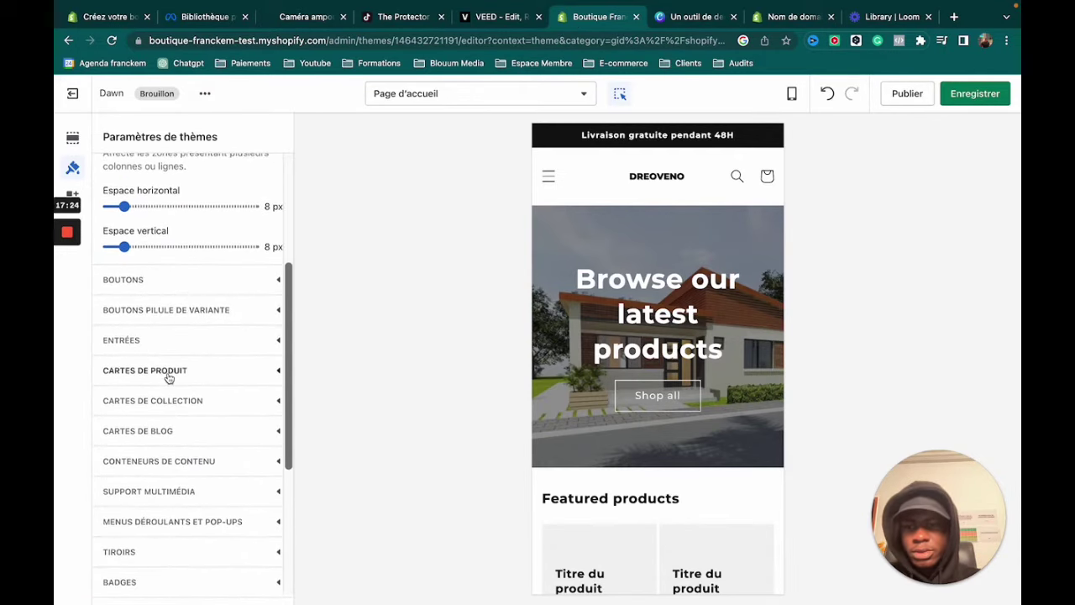
- Review the product card settings and look through the remaining theme setting categories down to the checkout options
scroll(164, 403, down, 1)
click(178, 342)
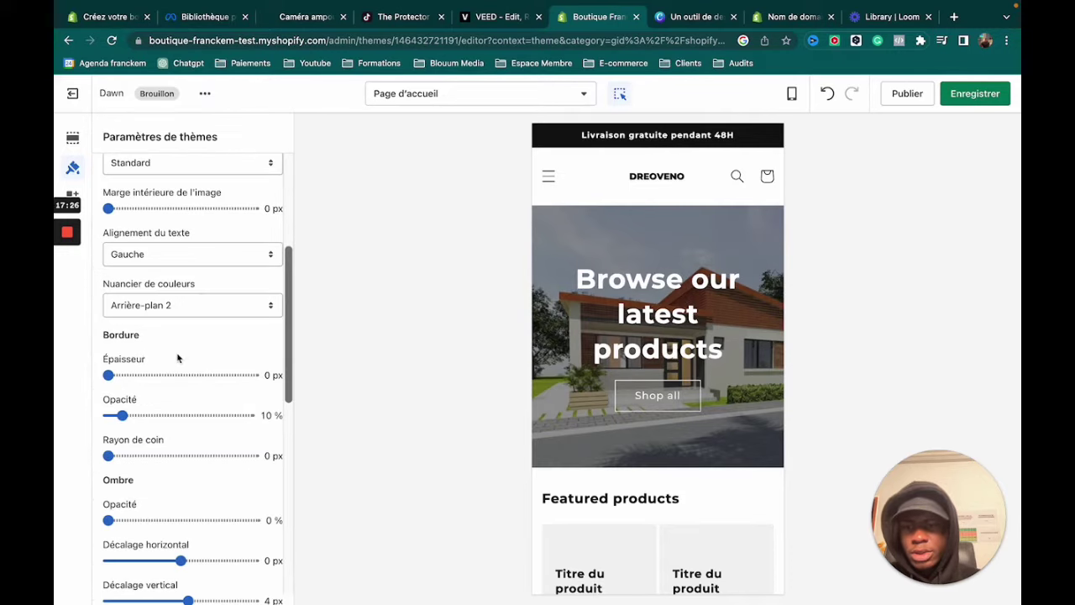
scroll(168, 415, down, 4)
scroll(158, 458, down, 2)
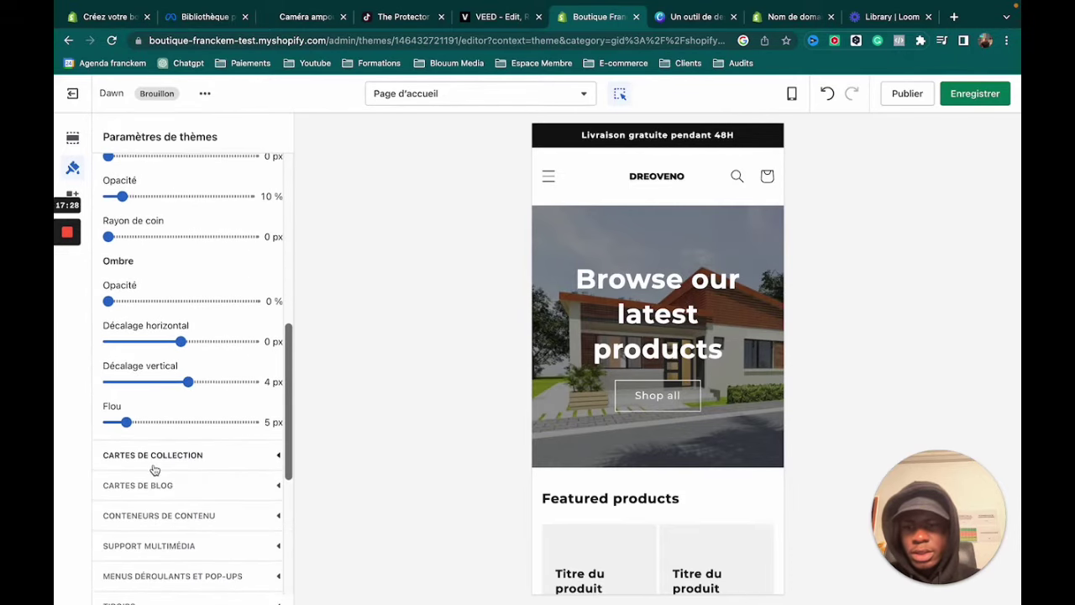
scroll(160, 458, down, 3)
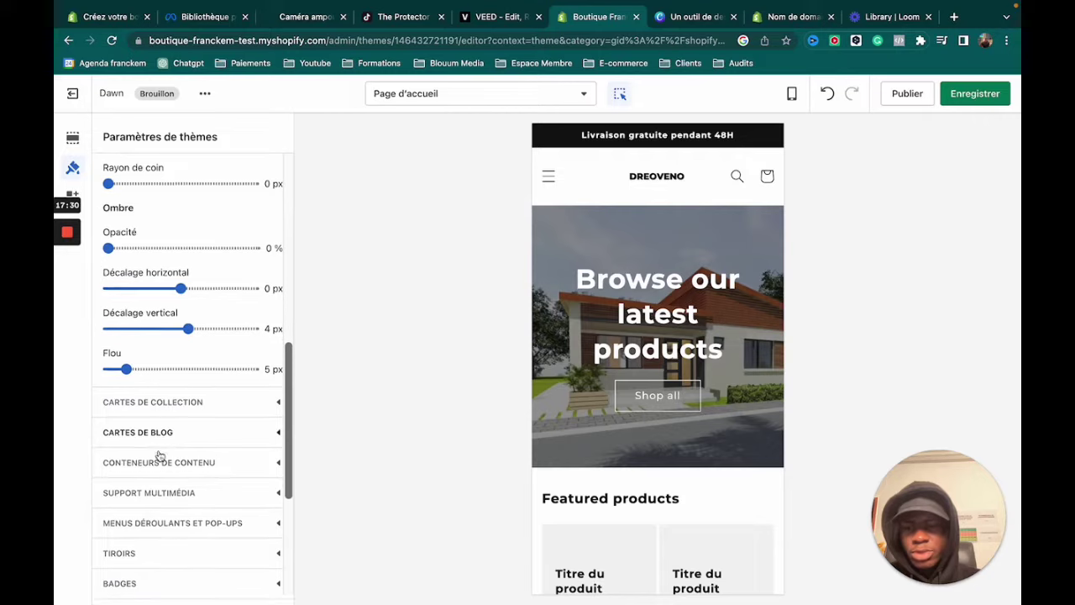
scroll(168, 450, down, 3)
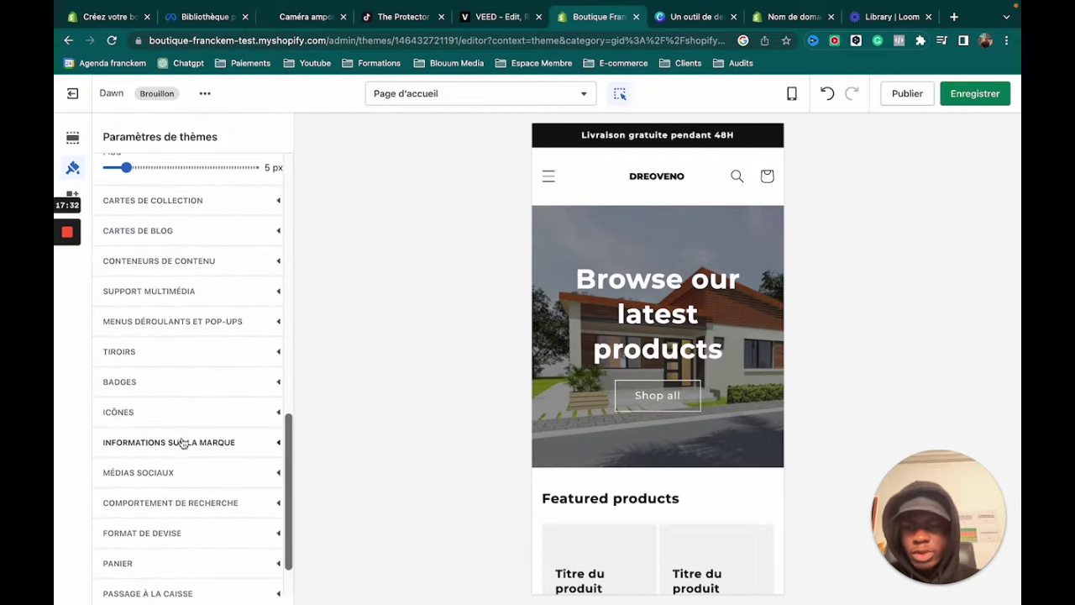
scroll(176, 446, down, 2)
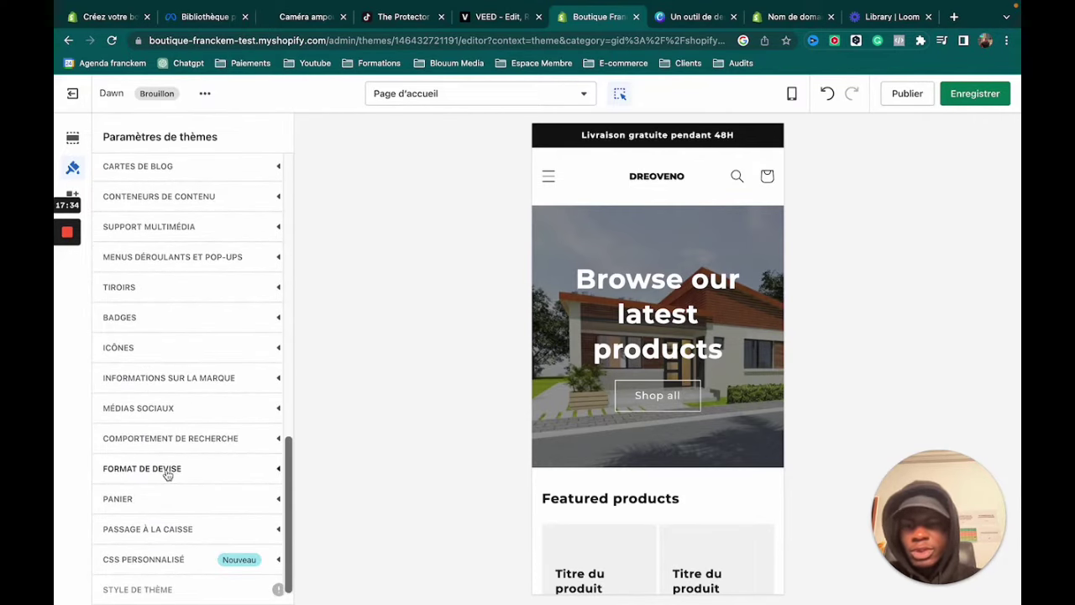
- In the checkout (Passage à la caisse) settings, use the DREOVENO PNG as the custom logo image
click(151, 529)
scroll(163, 506, down, 5)
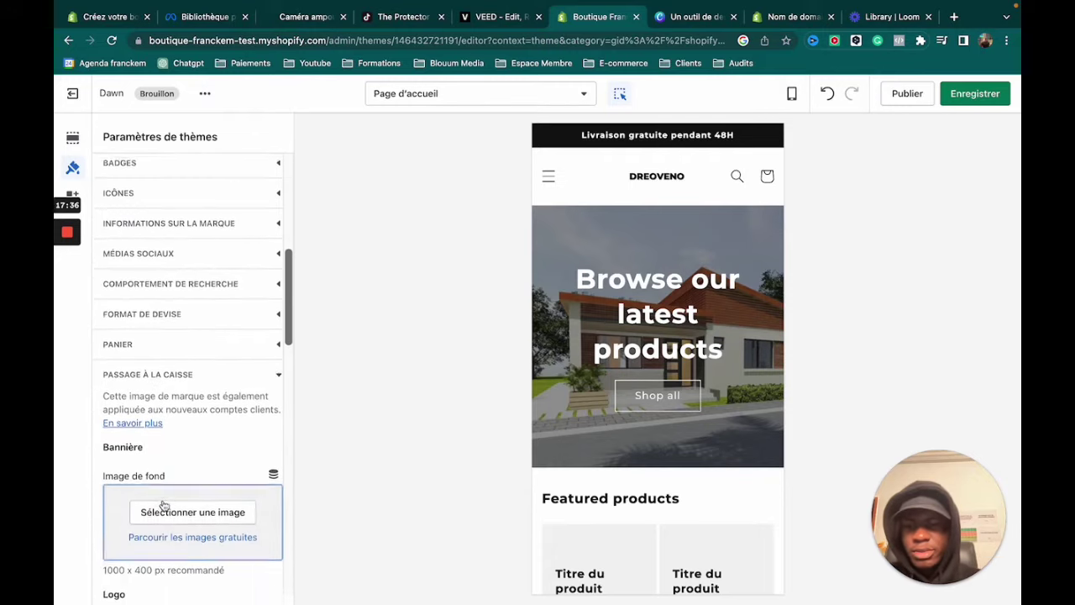
scroll(168, 463, down, 5)
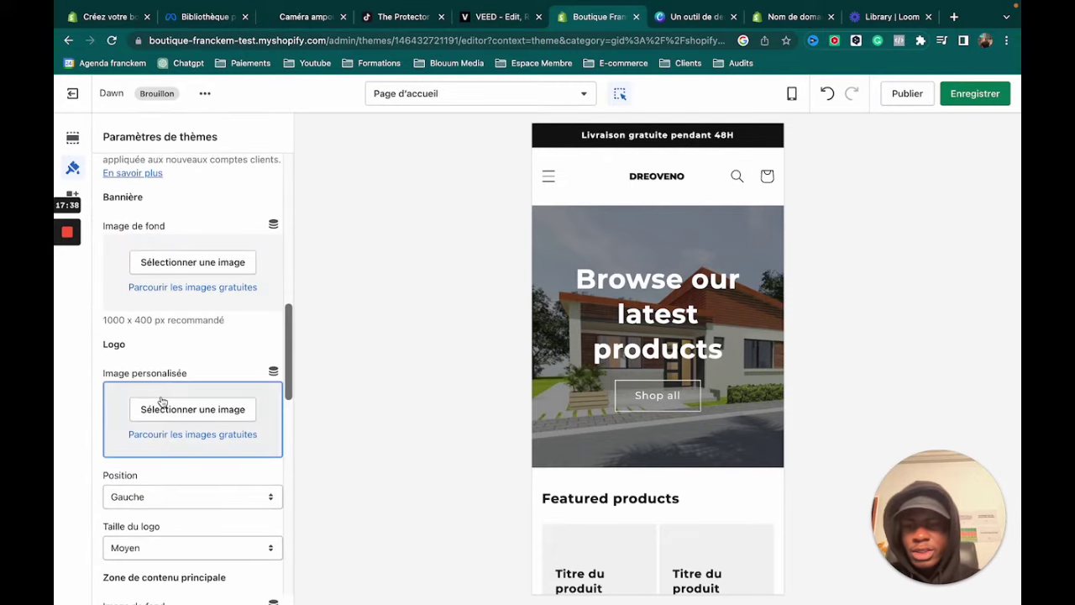
click(163, 410)
click(377, 378)
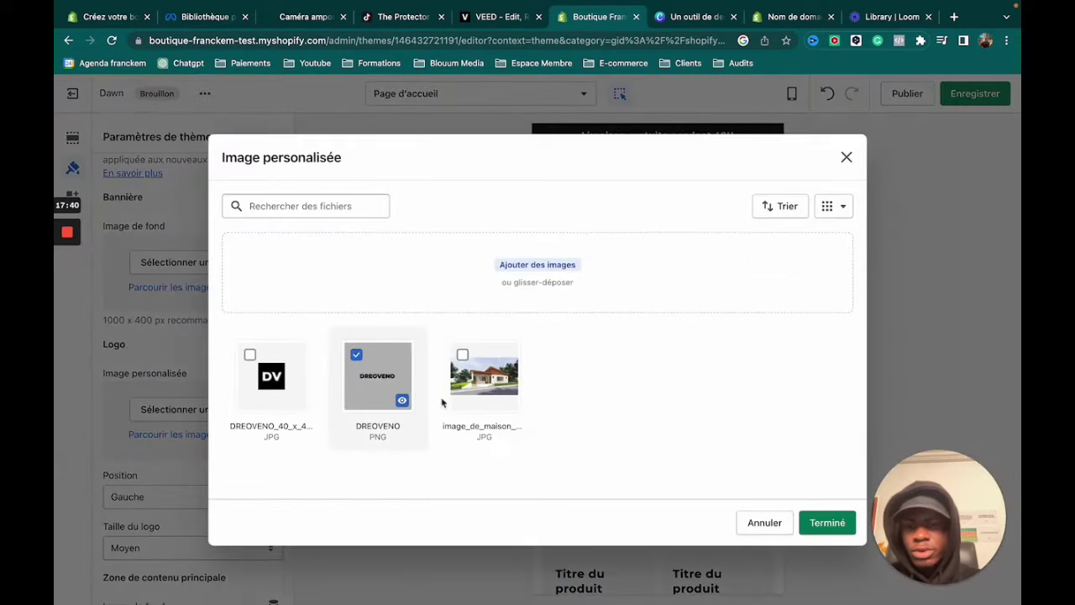
click(828, 523)
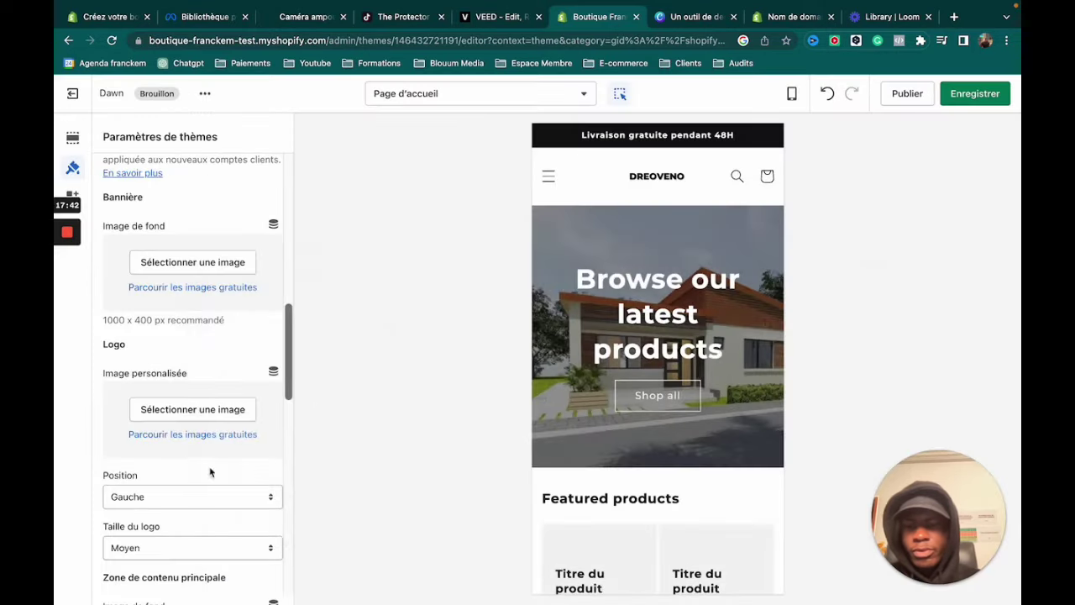
- Set the checkout logo's position to Centre and its size to Grand
scroll(174, 541, down, 1)
click(211, 496)
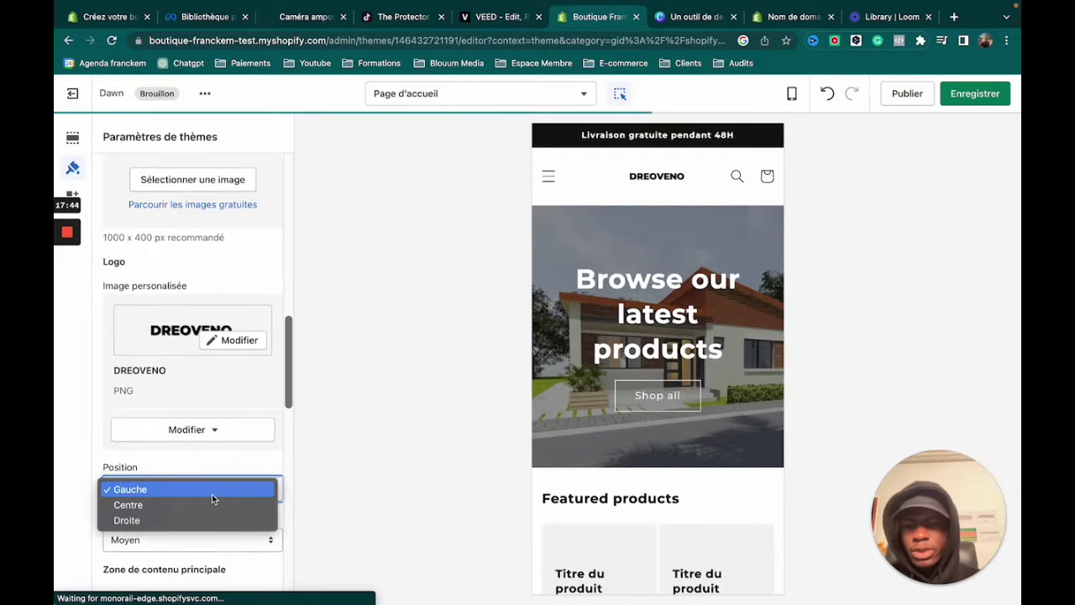
click(209, 502)
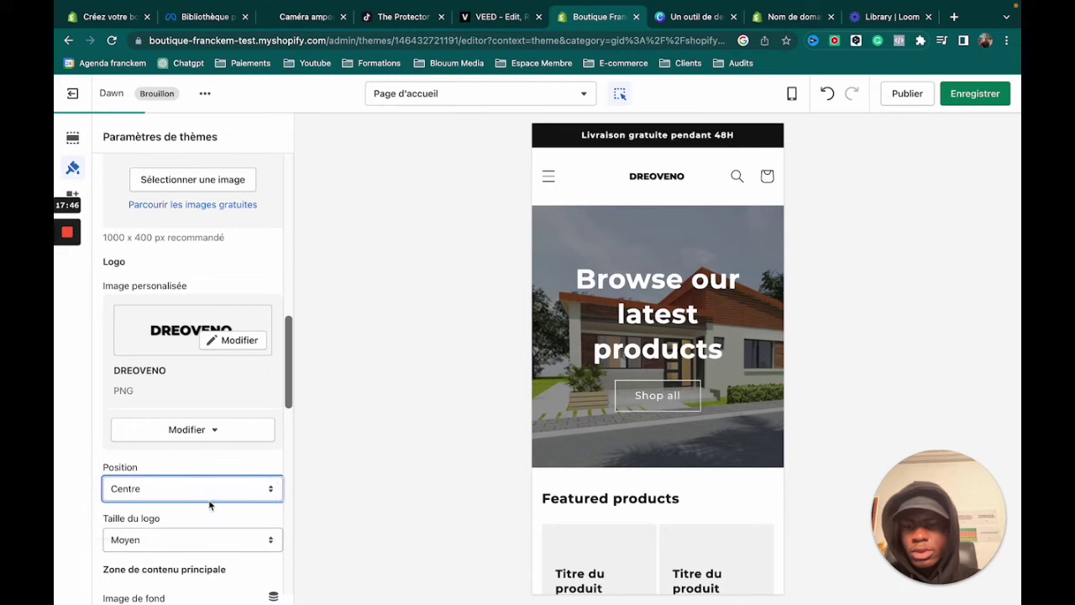
click(192, 537)
click(184, 557)
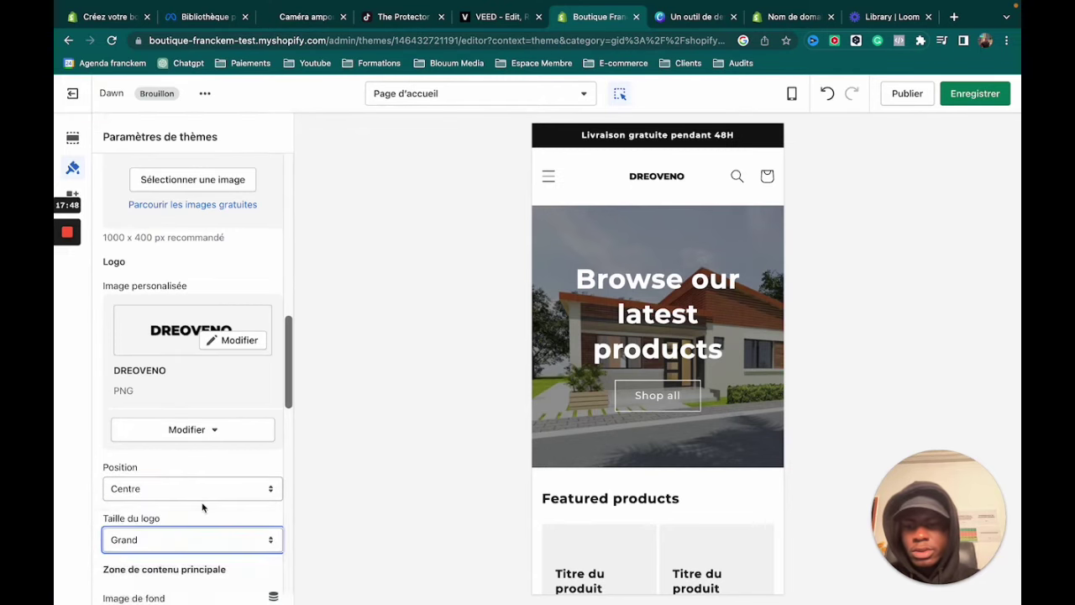
- In the checkout colour settings, change the Accents colour to green #17B042
scroll(201, 504, down, 4)
scroll(203, 492, down, 7)
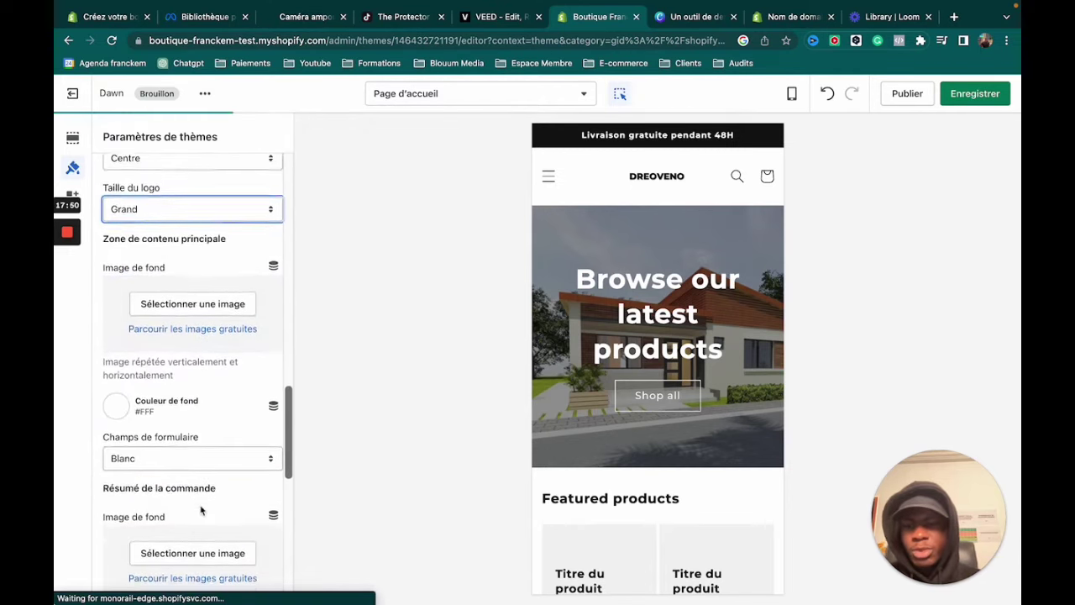
scroll(189, 471, down, 4)
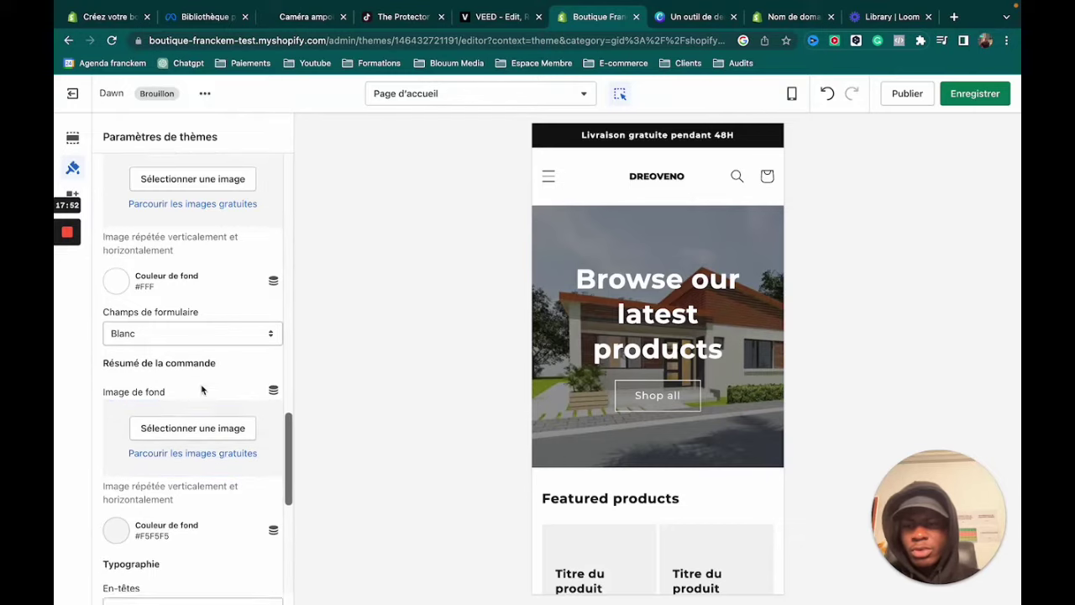
scroll(187, 461, down, 3)
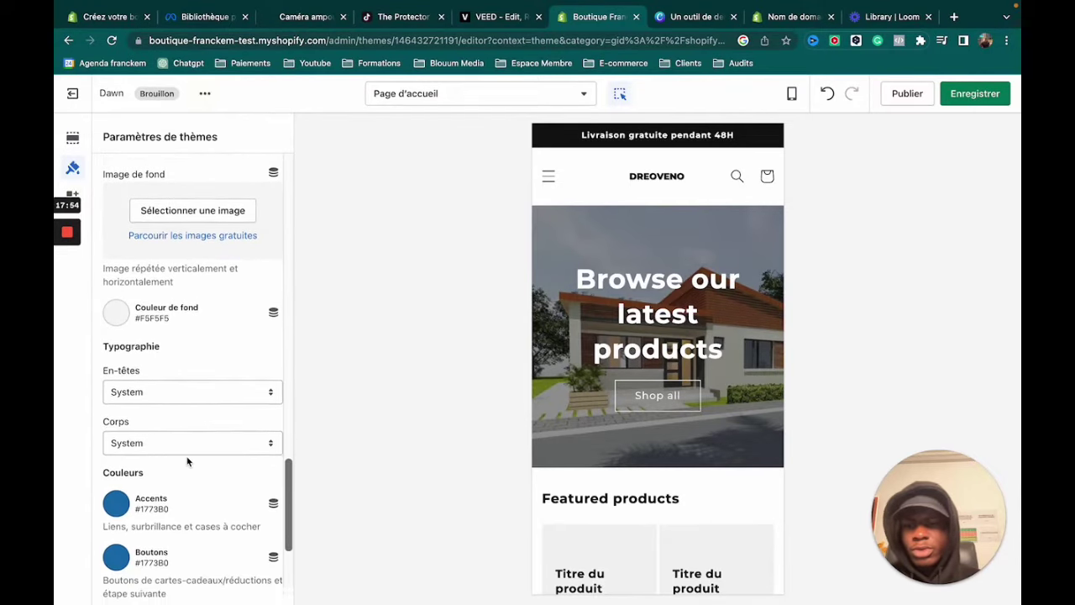
scroll(204, 475, down, 2)
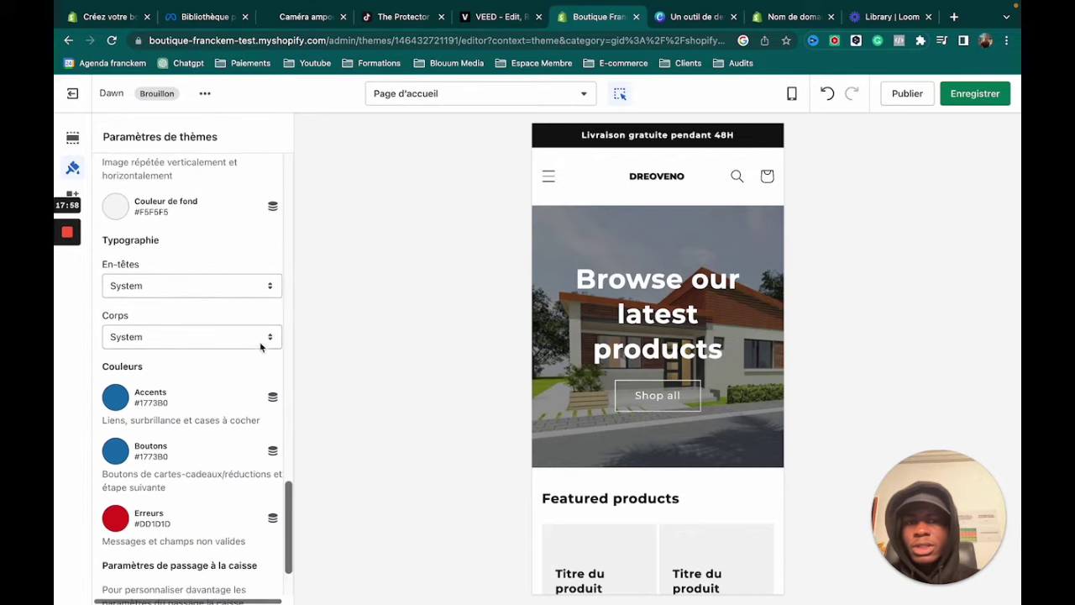
click(123, 399)
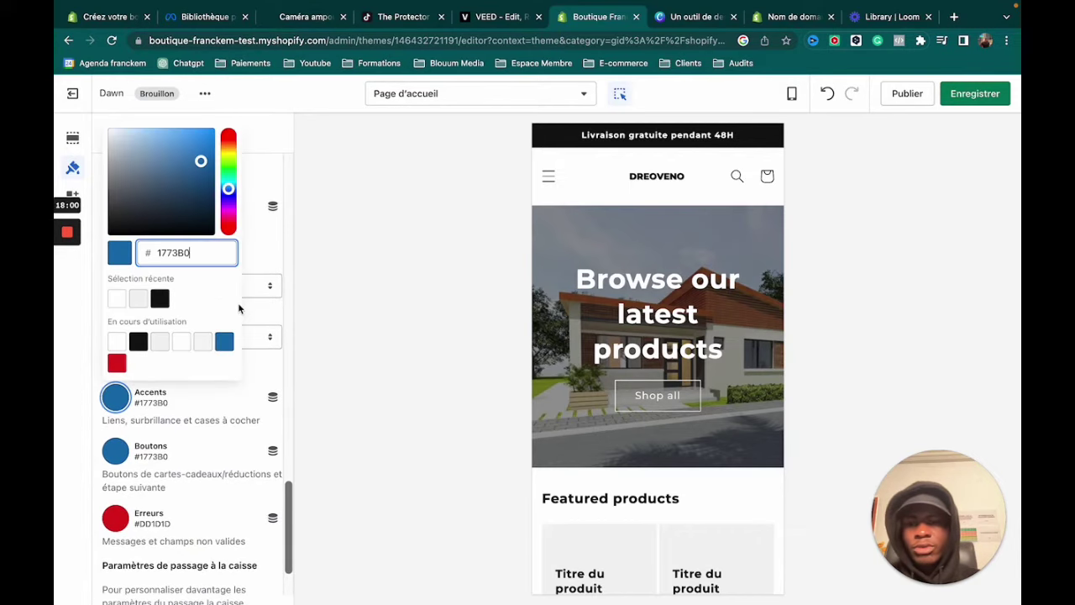
drag(231, 185, 229, 171)
click(126, 253)
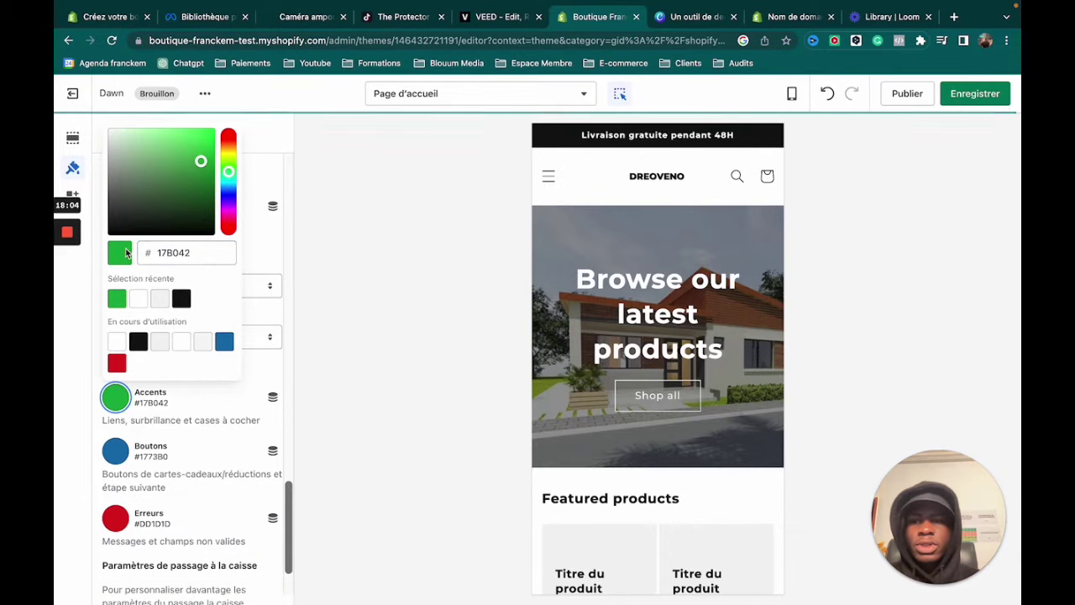
click(333, 354)
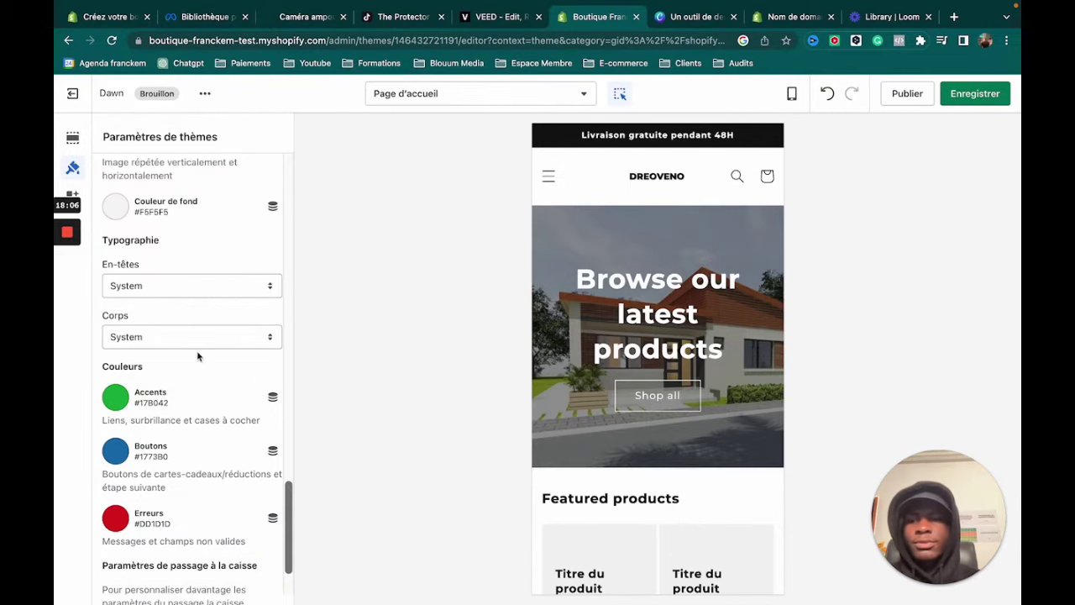
- Set the checkout Boutons colour to the recently used green #17B042
click(114, 451)
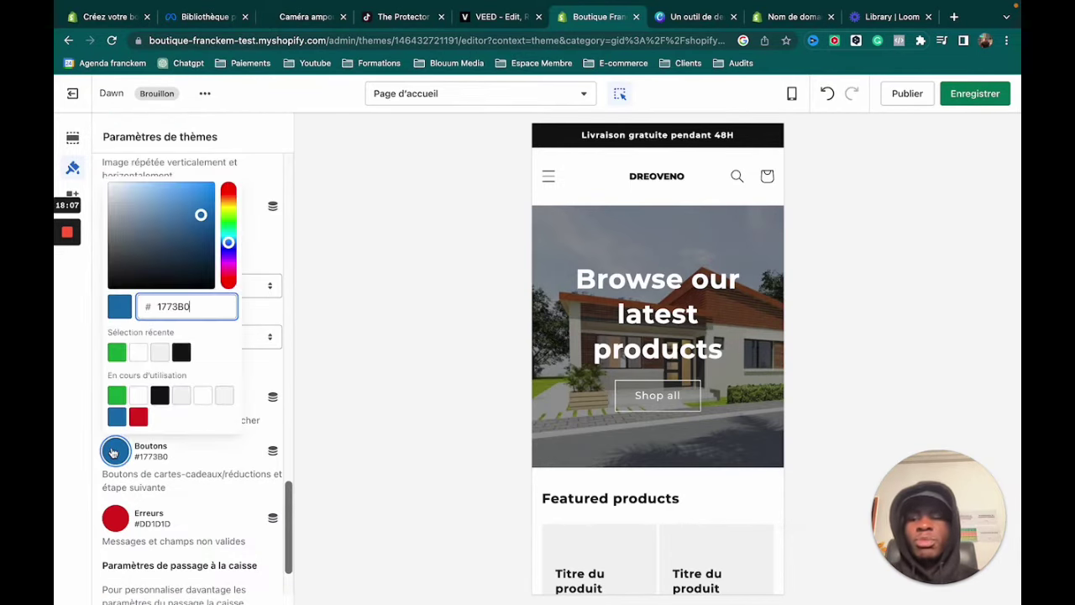
click(119, 354)
click(311, 379)
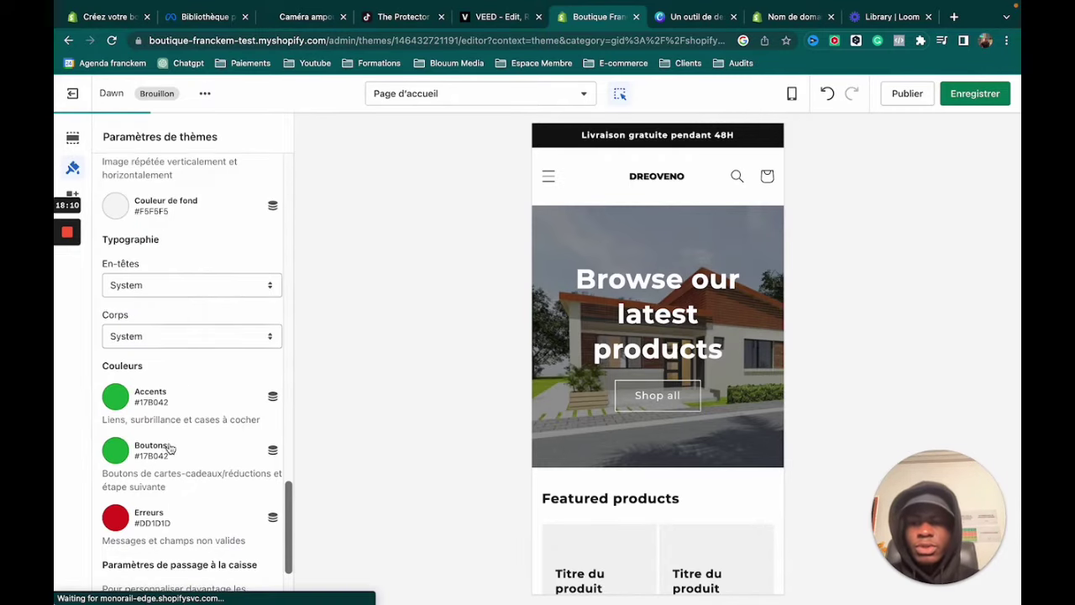
- Review the checkout colour, typography, background and logo settings, and return to the start of the theme setting categories
scroll(169, 449, down, 2)
scroll(207, 398, up, 2)
scroll(173, 328, down, 3)
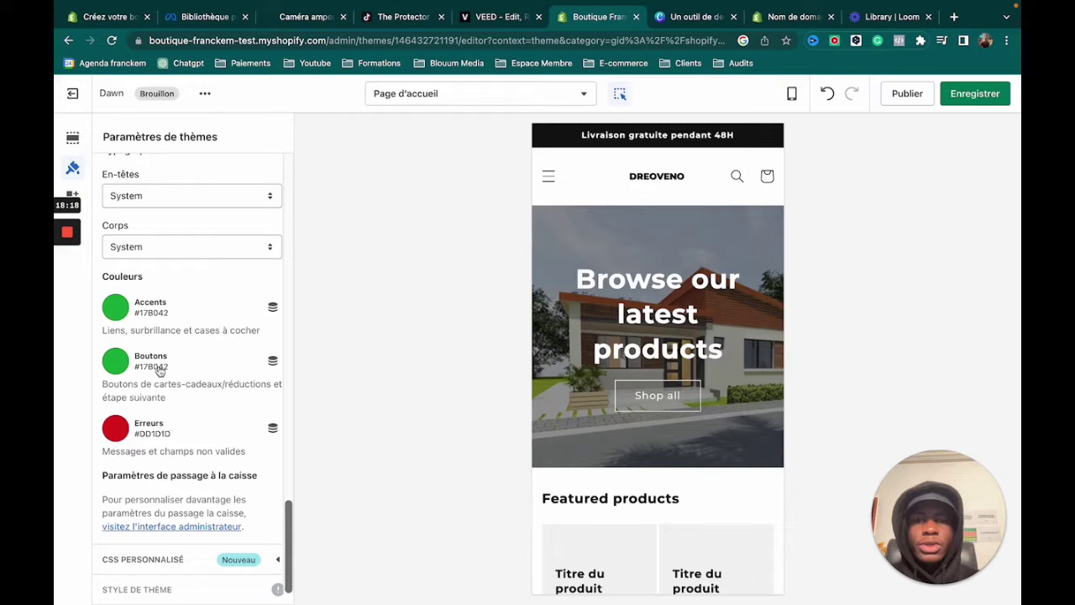
scroll(160, 371, up, 2)
scroll(211, 344, down, 2)
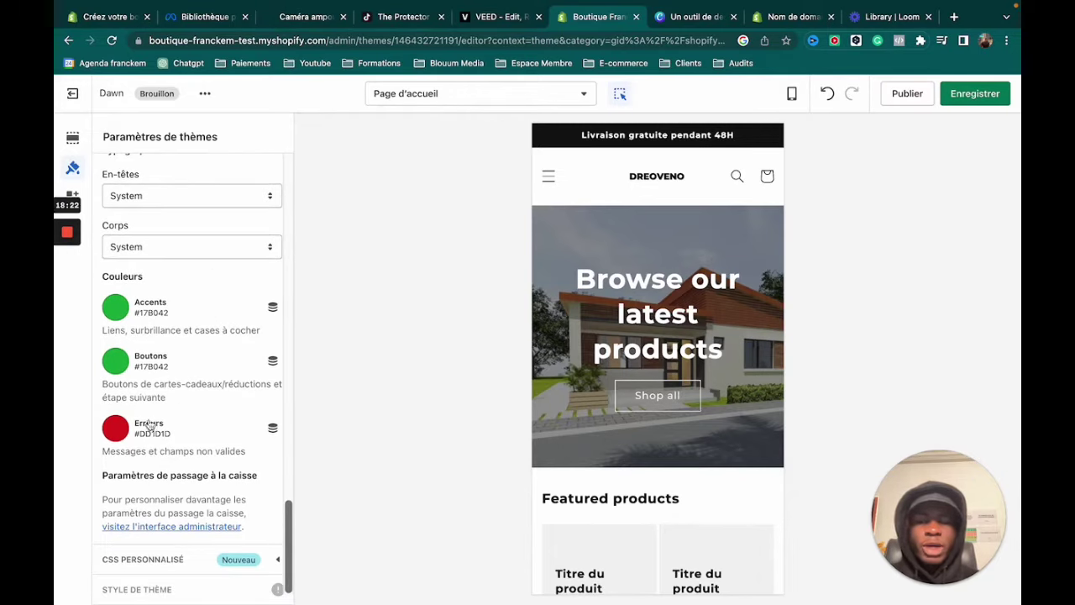
scroll(188, 423, up, 4)
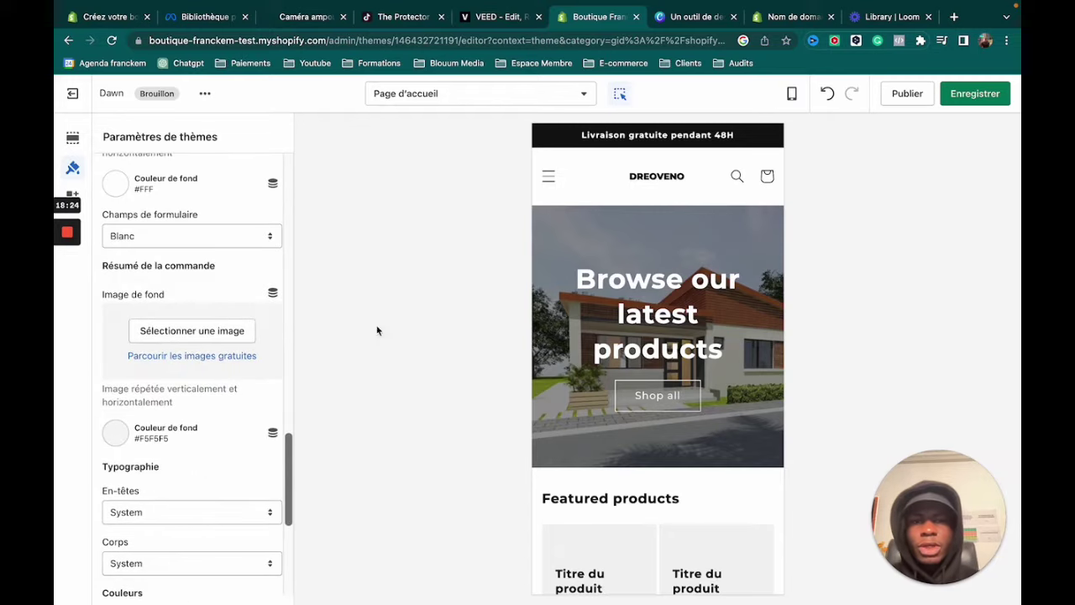
scroll(604, 387, down, 5)
scroll(605, 384, up, 5)
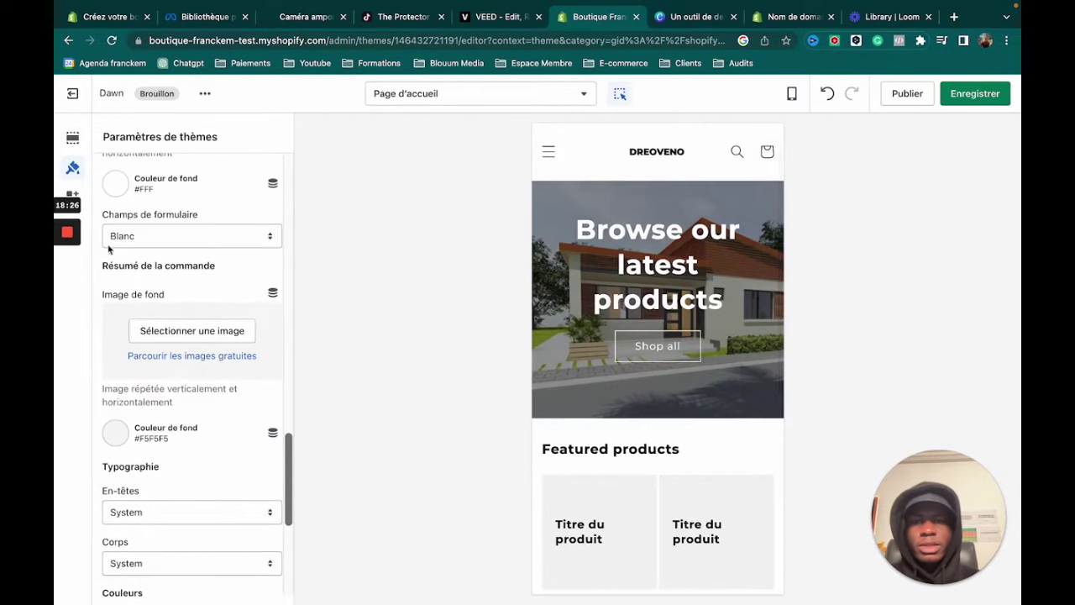
scroll(635, 242, up, 1)
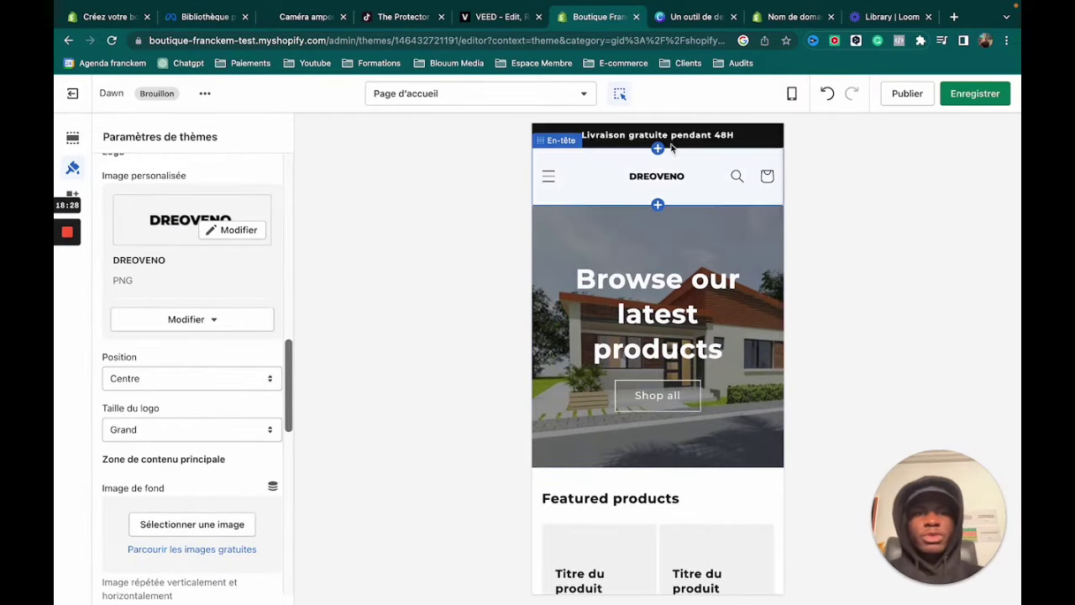
scroll(168, 264, up, 10)
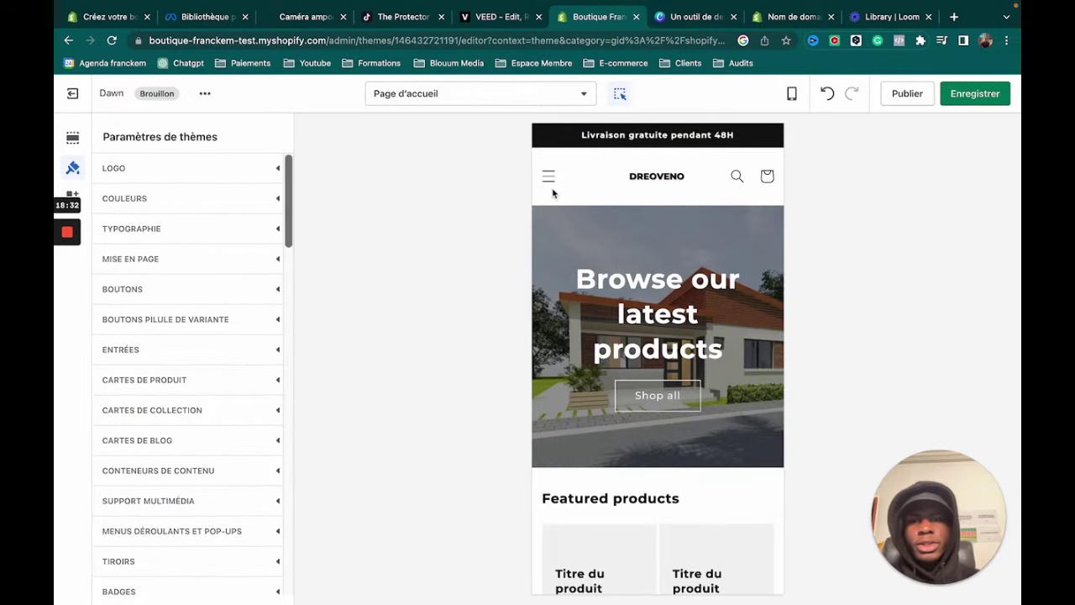
- Replace the image banner's heading with "OPTEZ POUR LA SECURITE" and set the heading size to Moyen
click(603, 304)
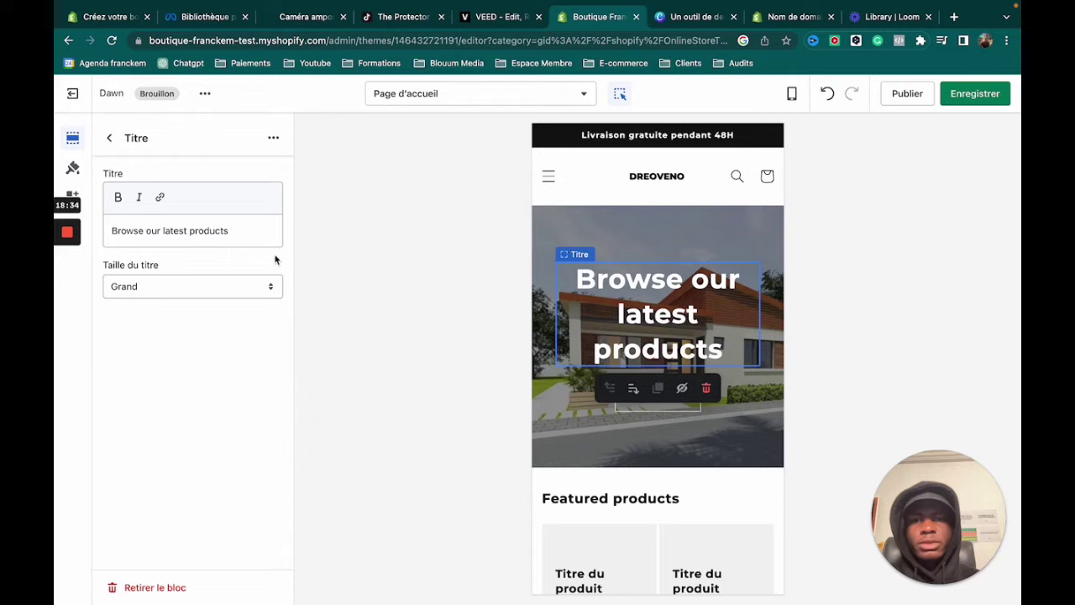
triple_click(225, 234)
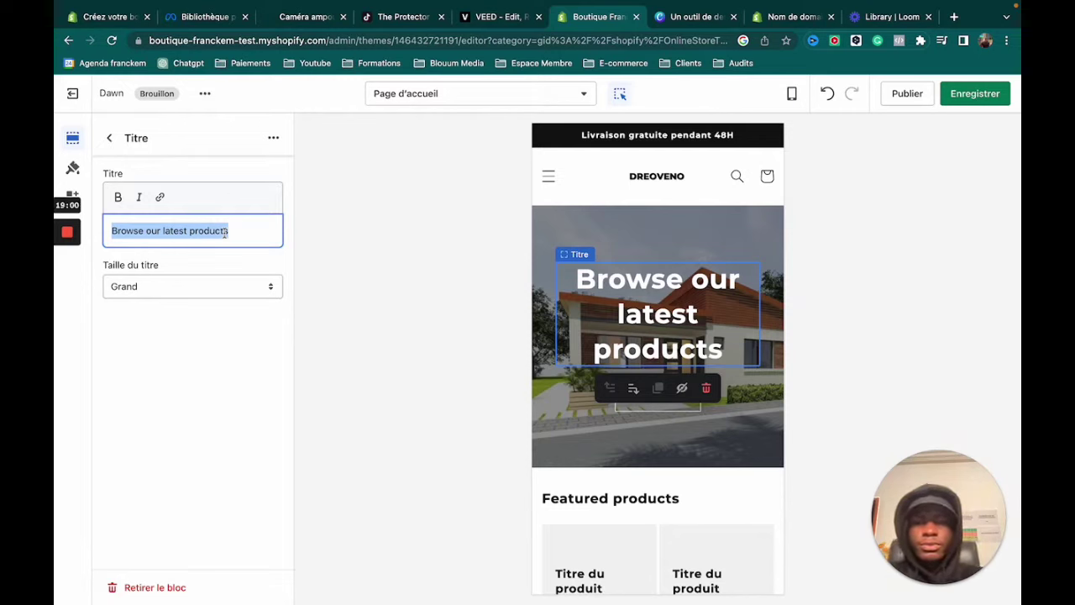
text(OPTEZ )
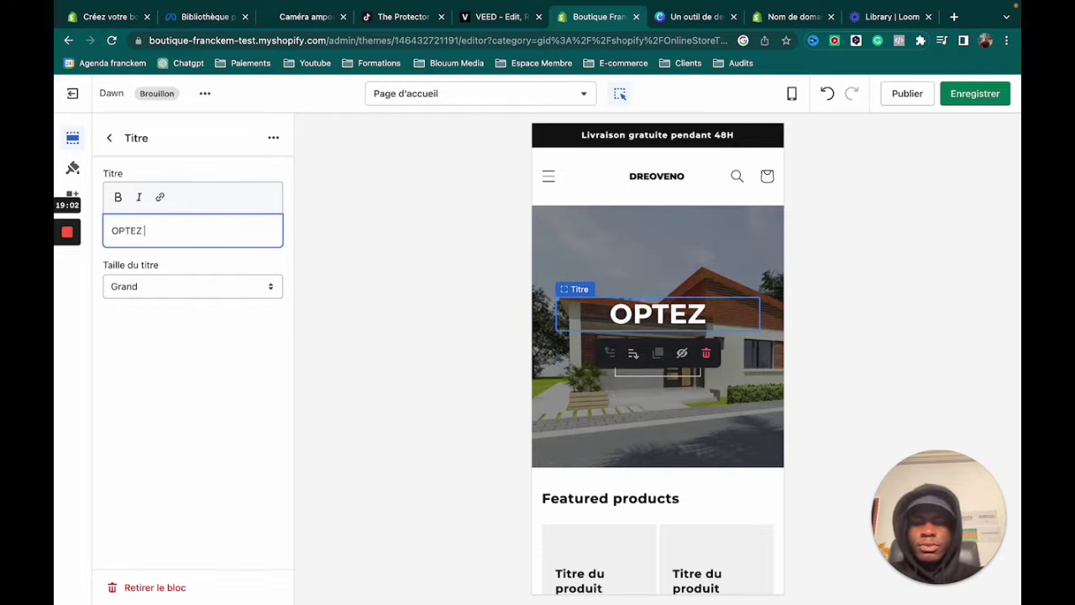
text(POUR L)
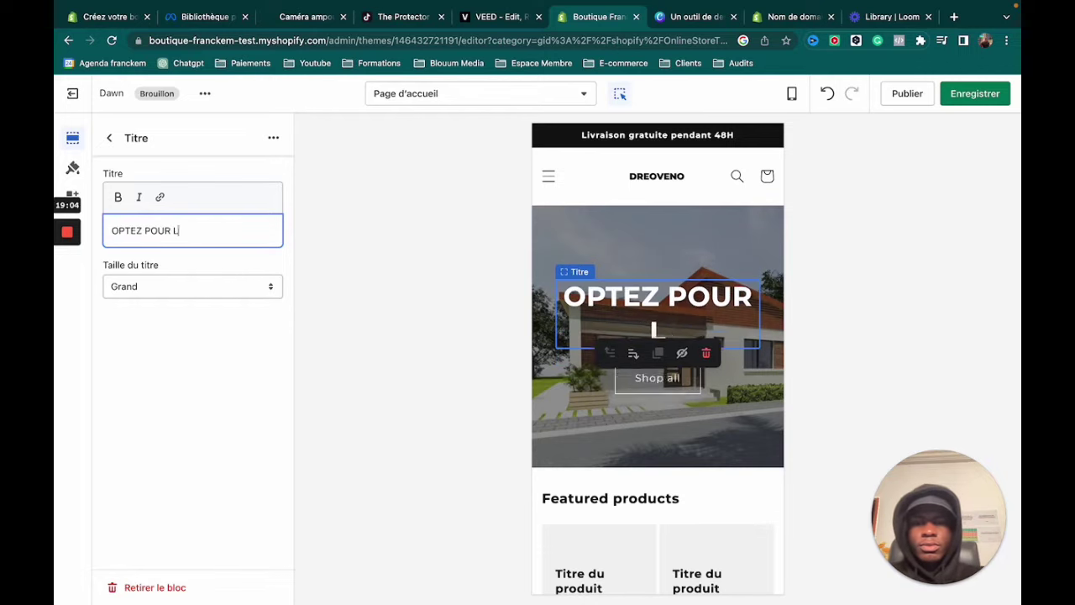
text(A SECURIT)
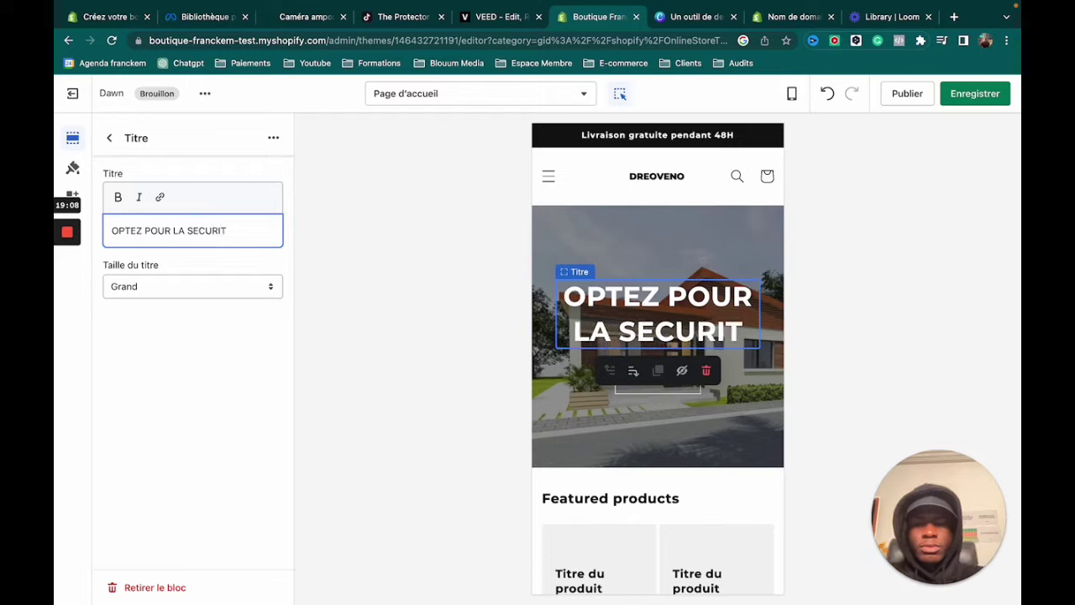
text(2)
key(BackSpace)
text(E)
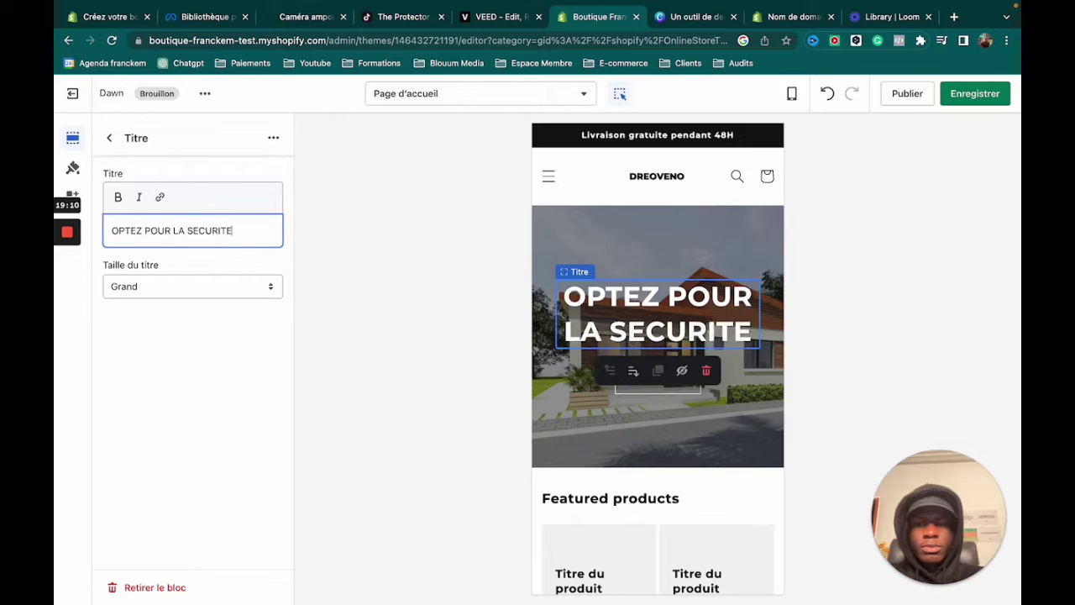
key(BackSpace)
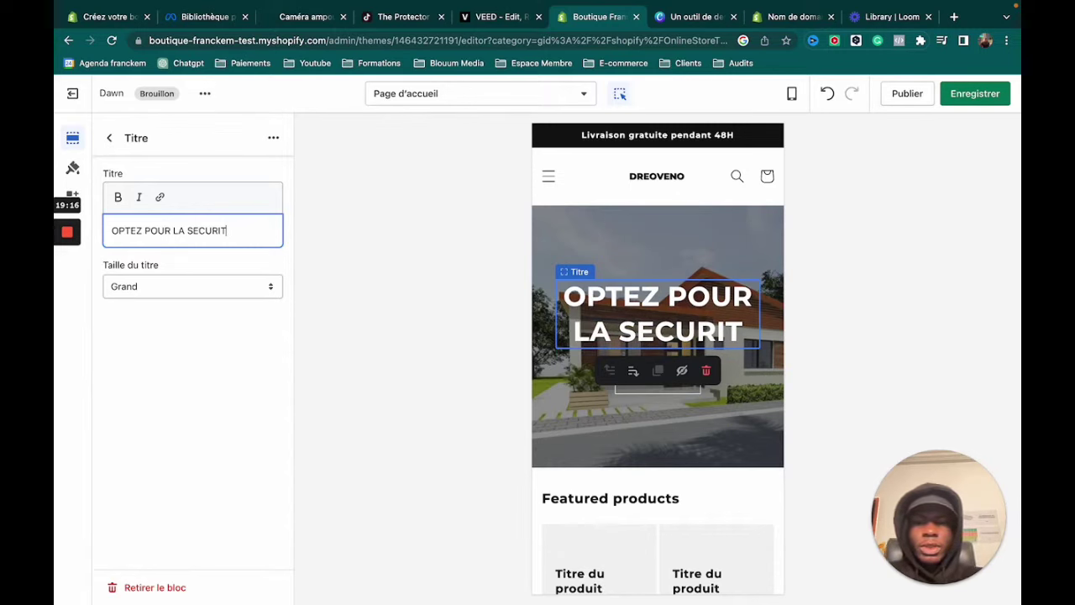
text(e)
key(BackSpace)
text(E)
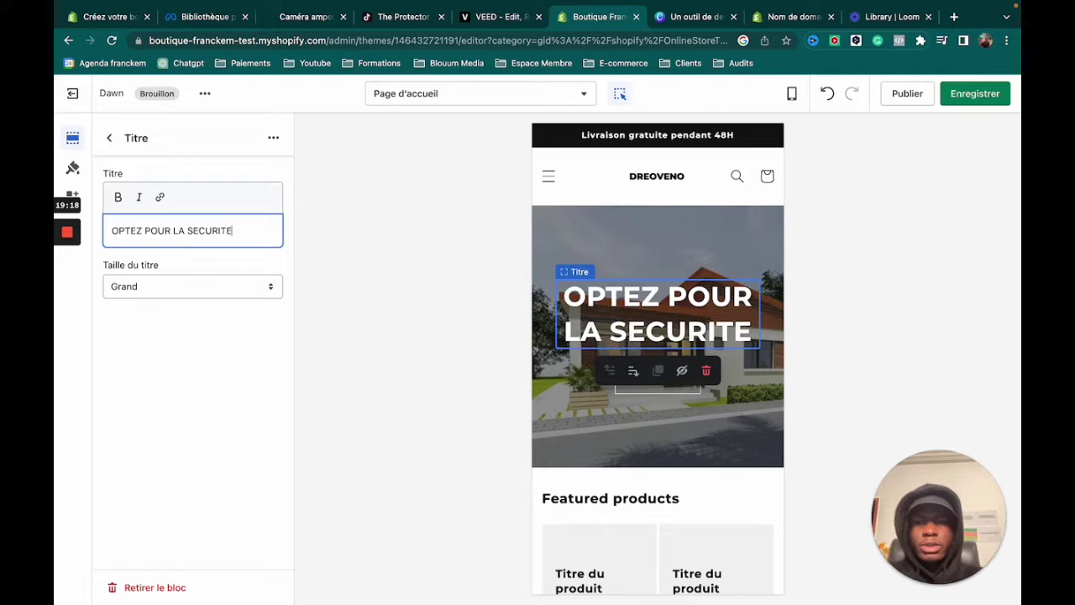
click(321, 374)
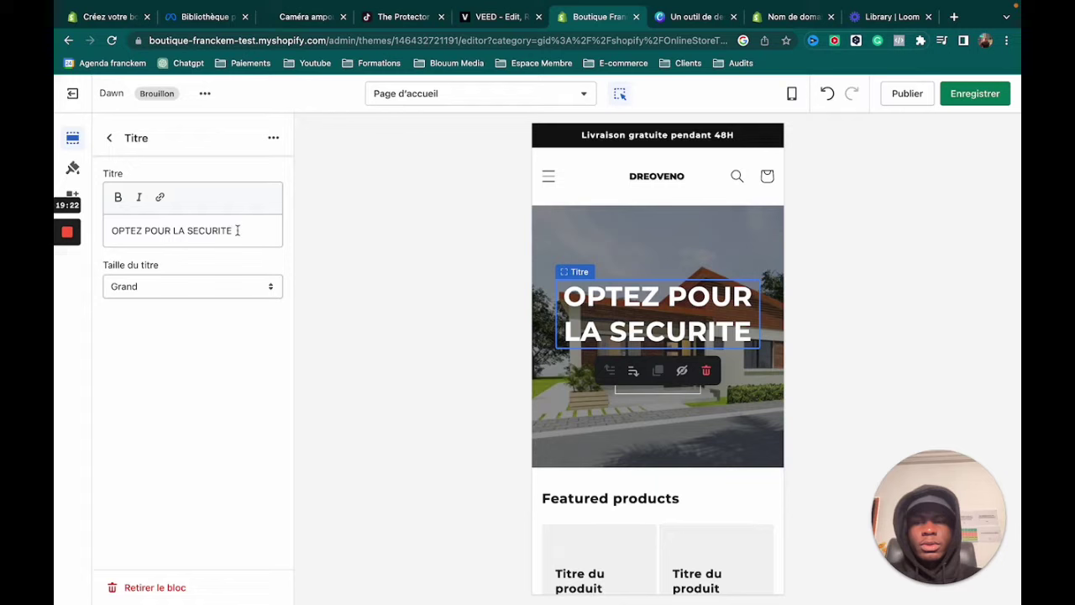
click(220, 286)
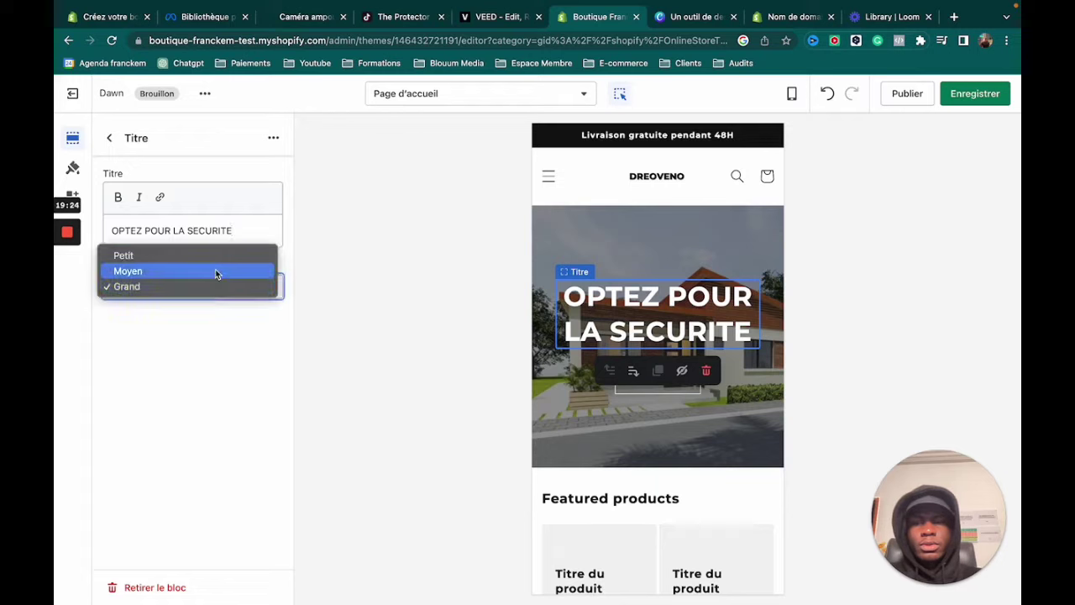
click(215, 269)
- Try extending the banner heading with "AVEC NOS CAMERAS LED" and remove the added words
click(259, 231)
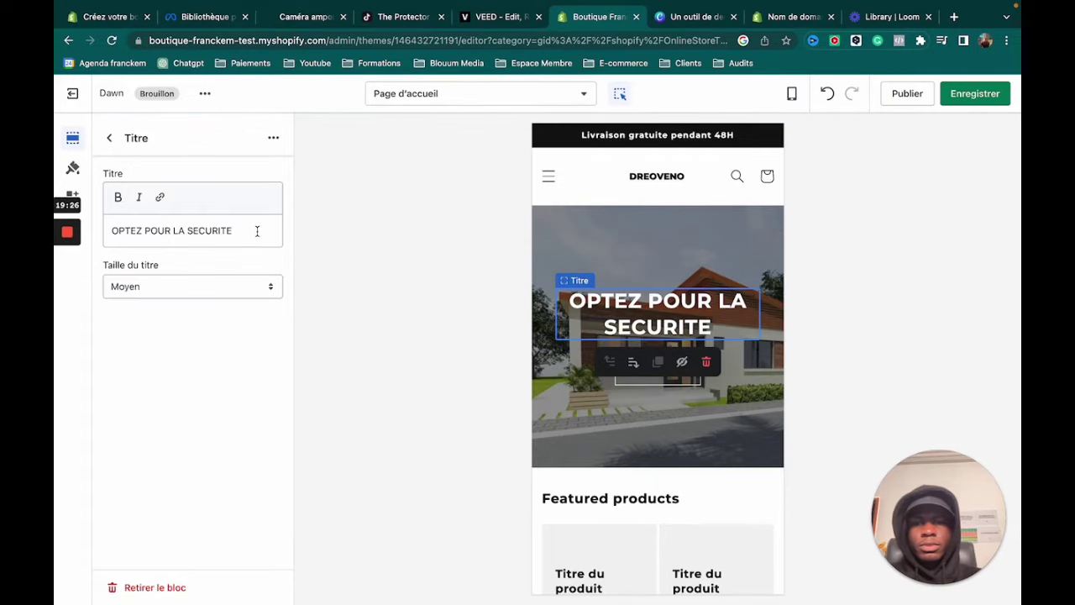
text(AVEC)
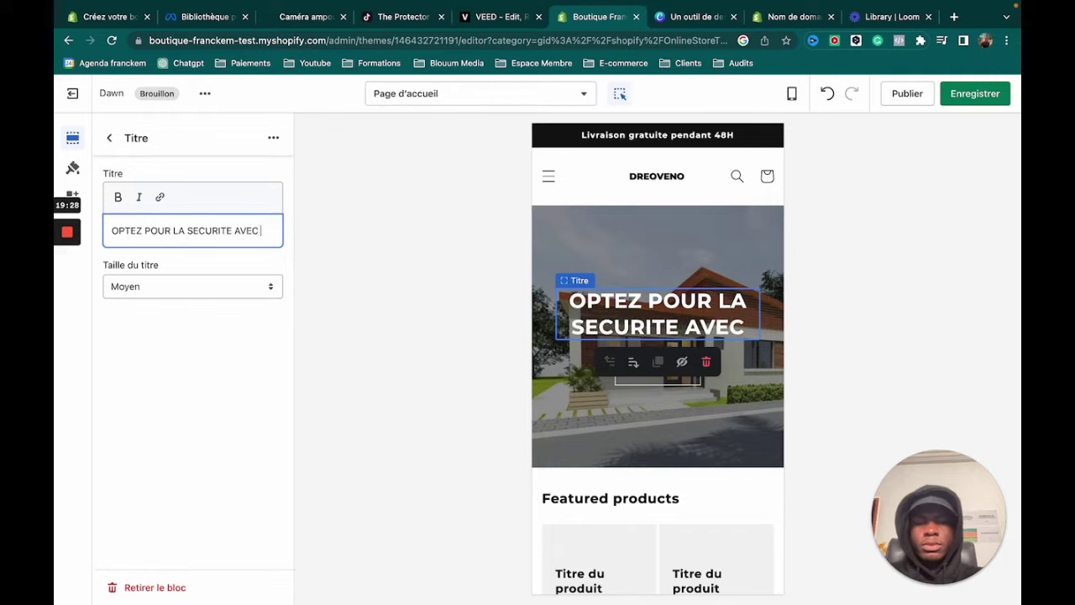
text( NOS CAMERAS)
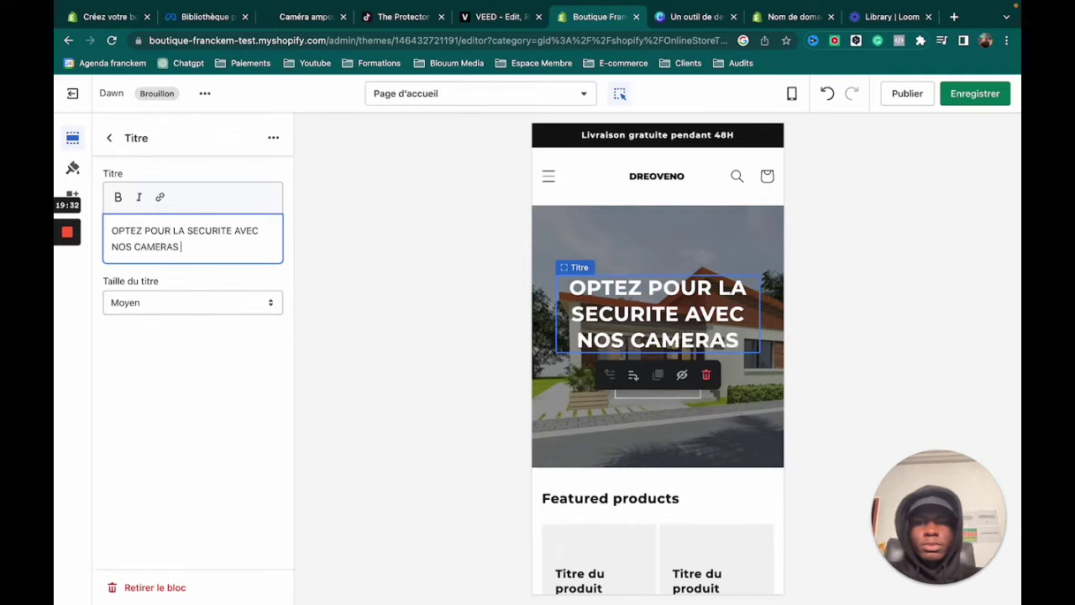
text( LE)
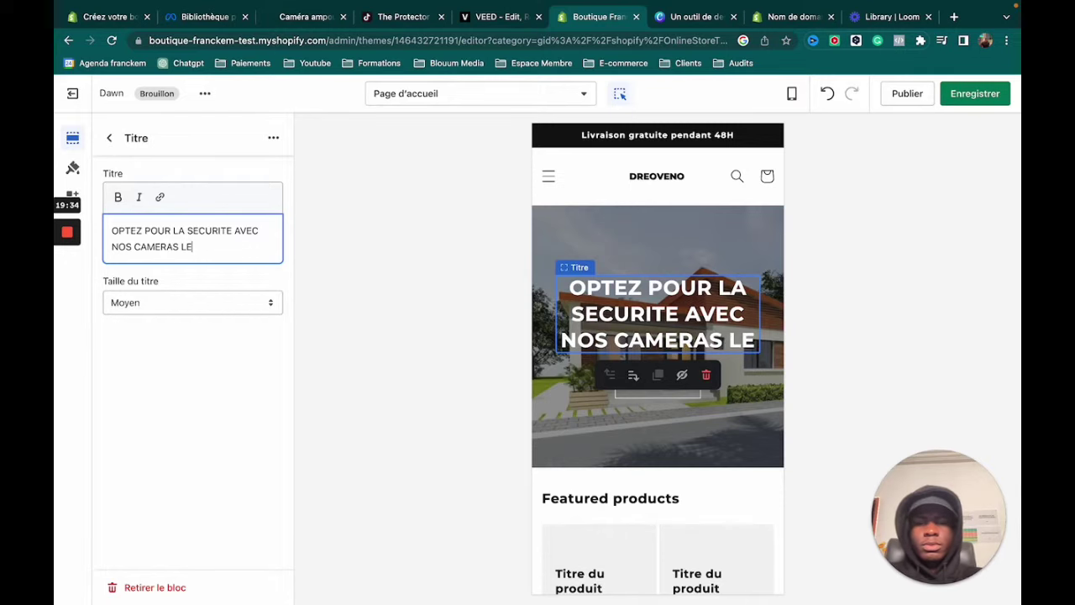
text(D)
key(BackSpace)
key(BackSpace)
key(BackSpace)
key(BackSpace)
key(BackSpace)
key(BackSpace)
key(BackSpace)
key(BackSpace)
key(BackSpace)
key(BackSpace)
key(BackSpace)
key(BackSpace)
key(BackSpace)
key(BackSpace)
key(BackSpace)
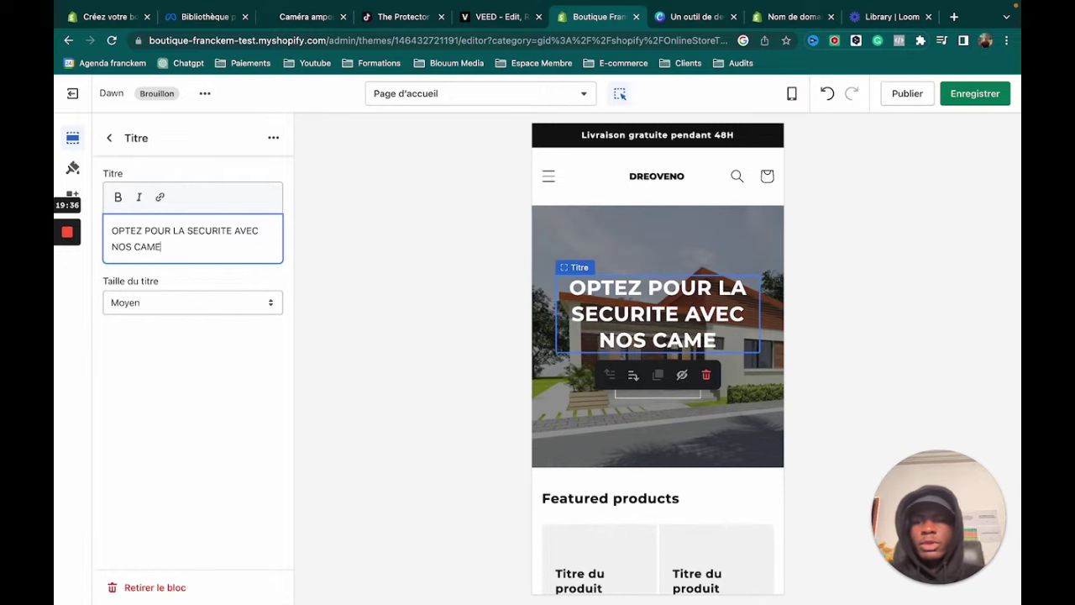
key(BackSpace)
key(BackSpace)
key(BackSpace)
key(BackSpace)
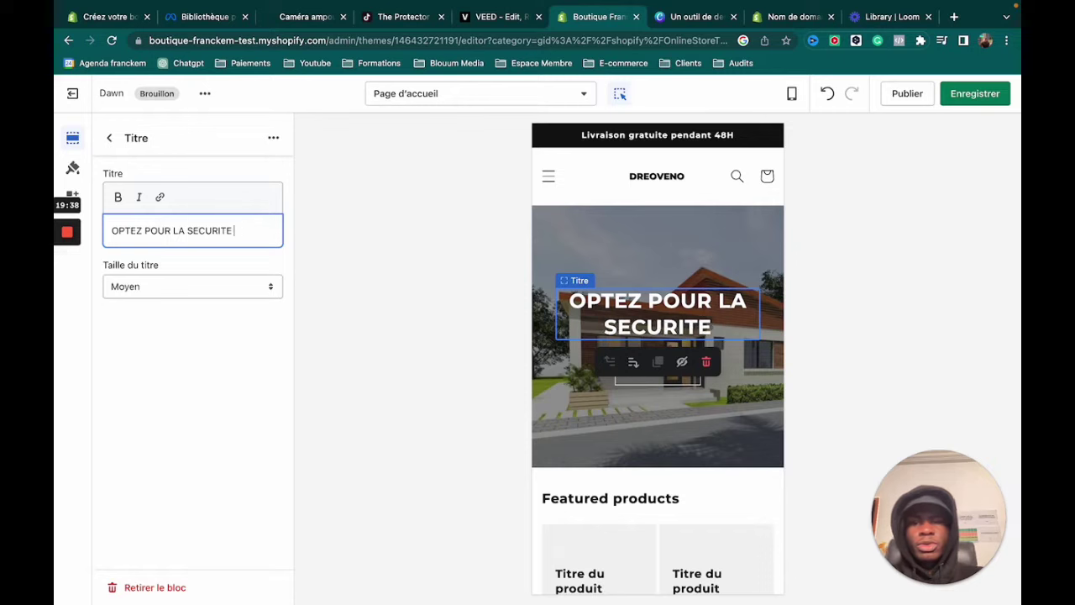
click(398, 228)
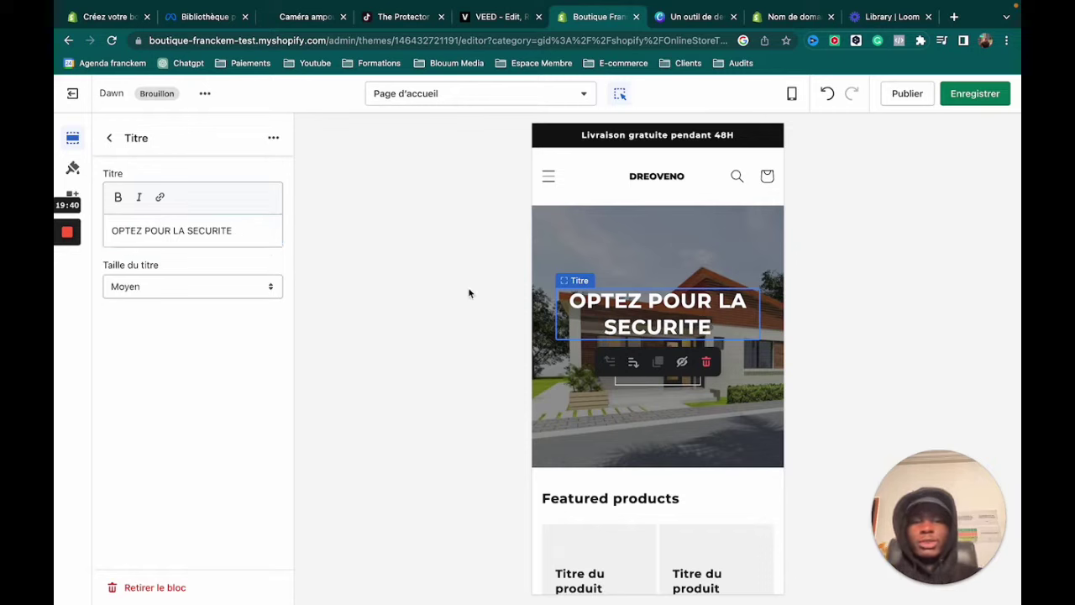
- Remove the All Products link from the image banner's first button and turn off its "style du bouton en relief" option
click(556, 252)
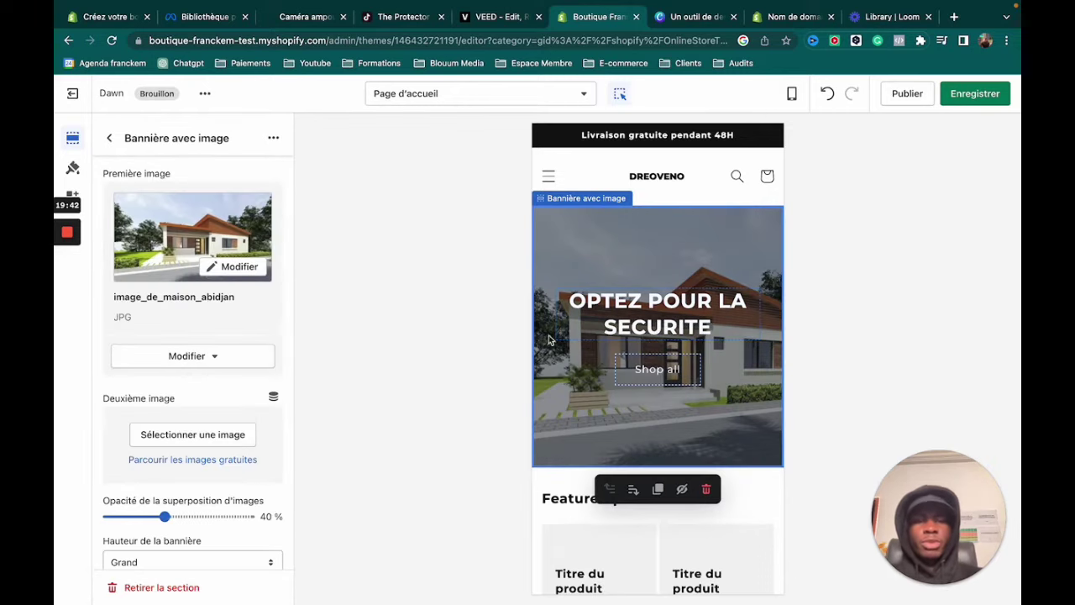
click(653, 372)
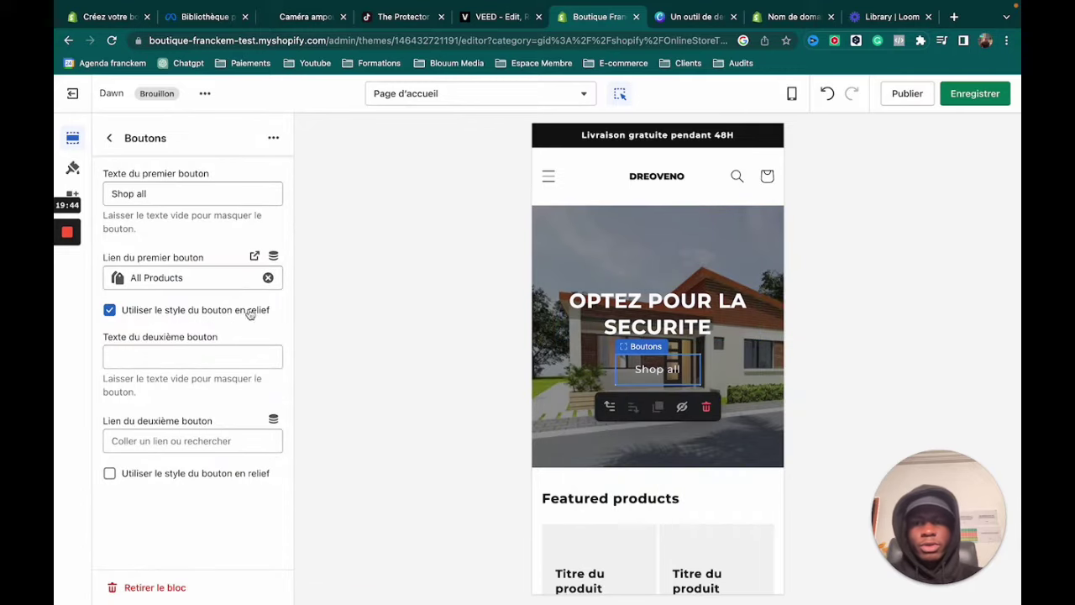
triple_click(161, 192)
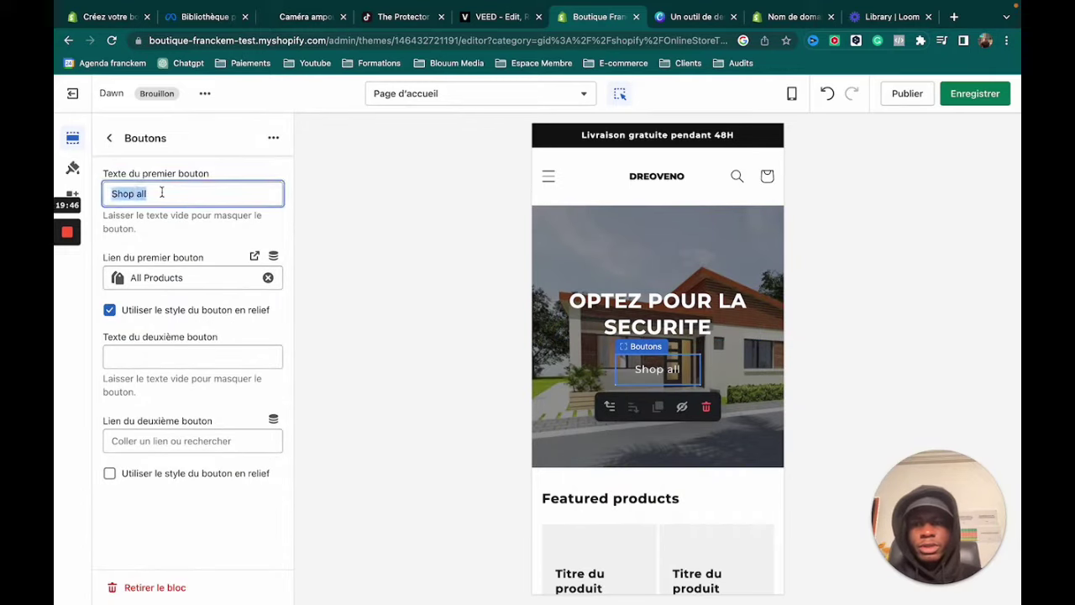
click(269, 278)
click(361, 272)
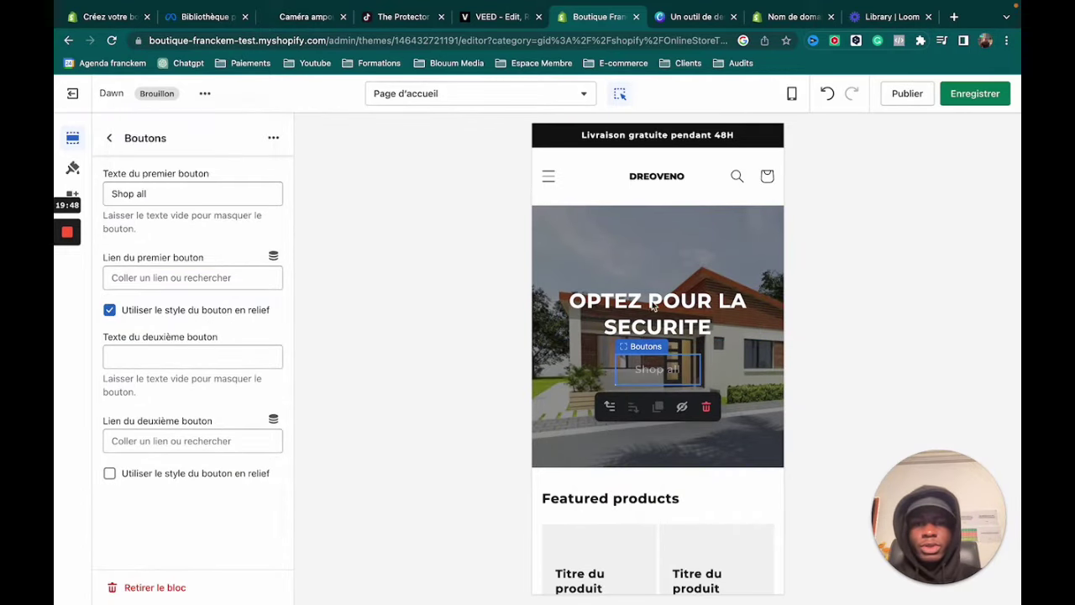
scroll(595, 531, down, 2)
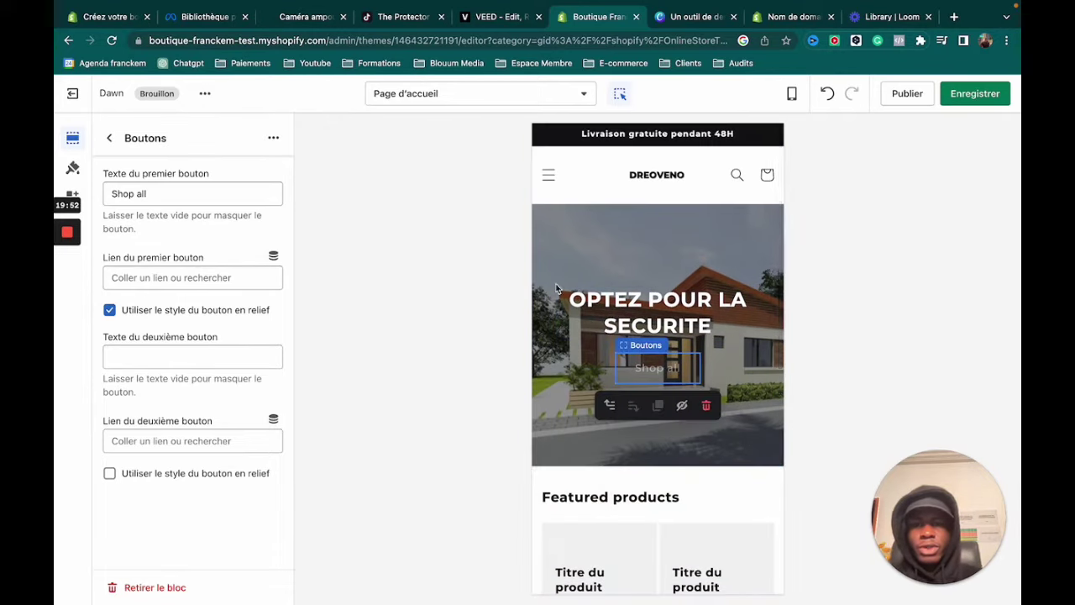
click(109, 310)
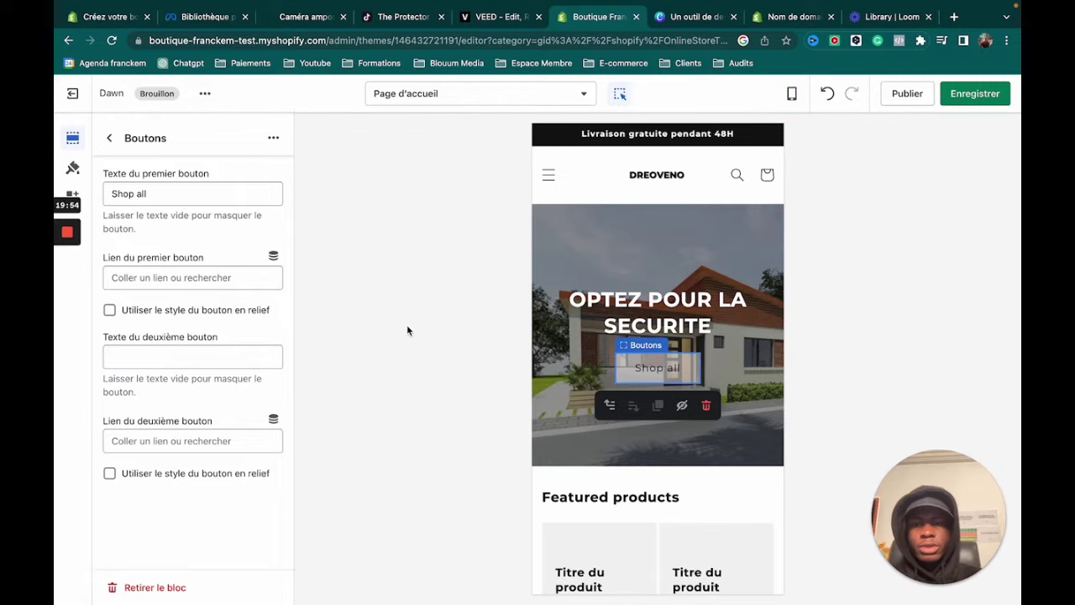
- Clear the text of the image banner's first button so the button is hidden
click(190, 189)
key(alt+shift+Left)
key(alt+shift+Left)
key(BackSpace)
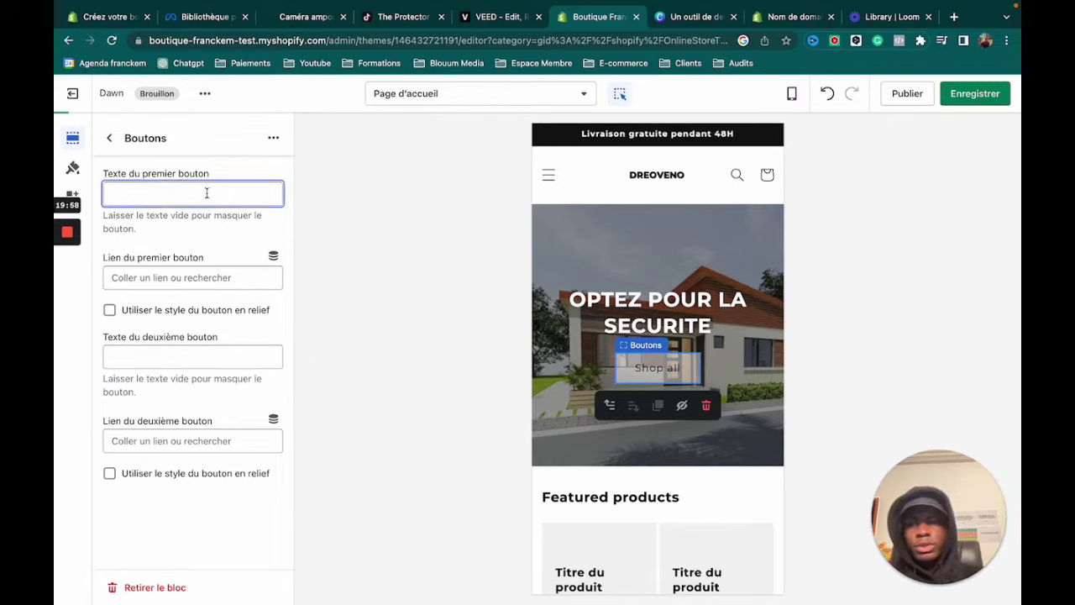
click(370, 221)
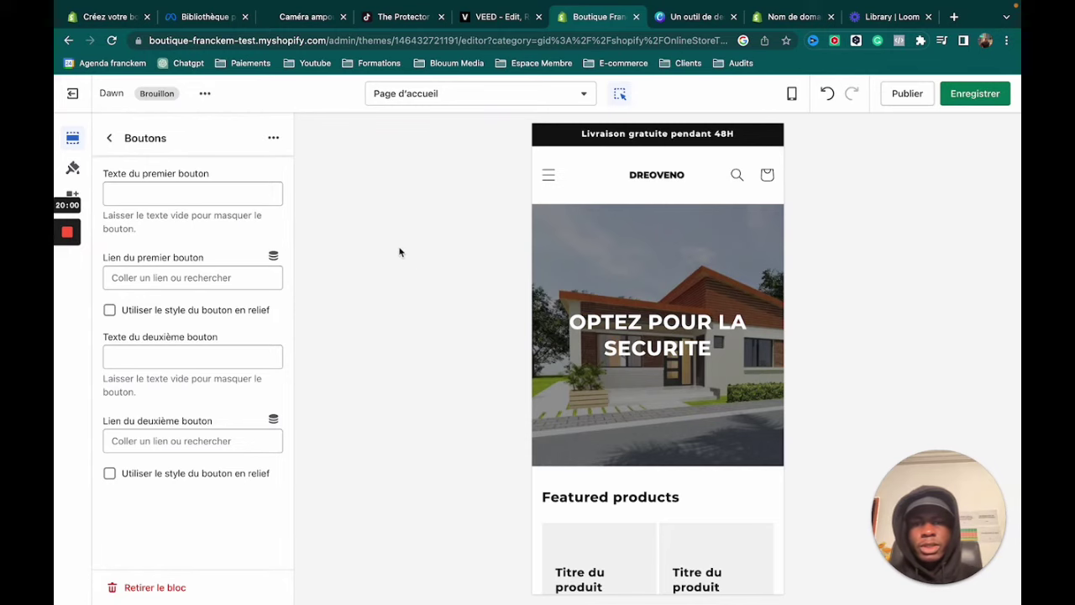
- Hide the "Collection en vedette" section on the home page
click(110, 139)
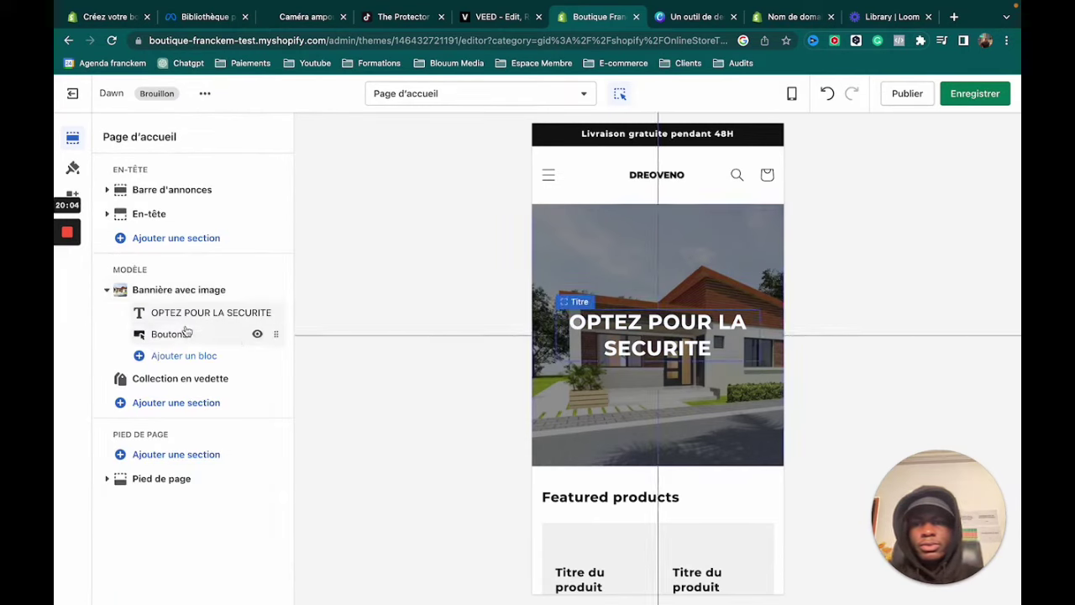
mouse_move(259, 384)
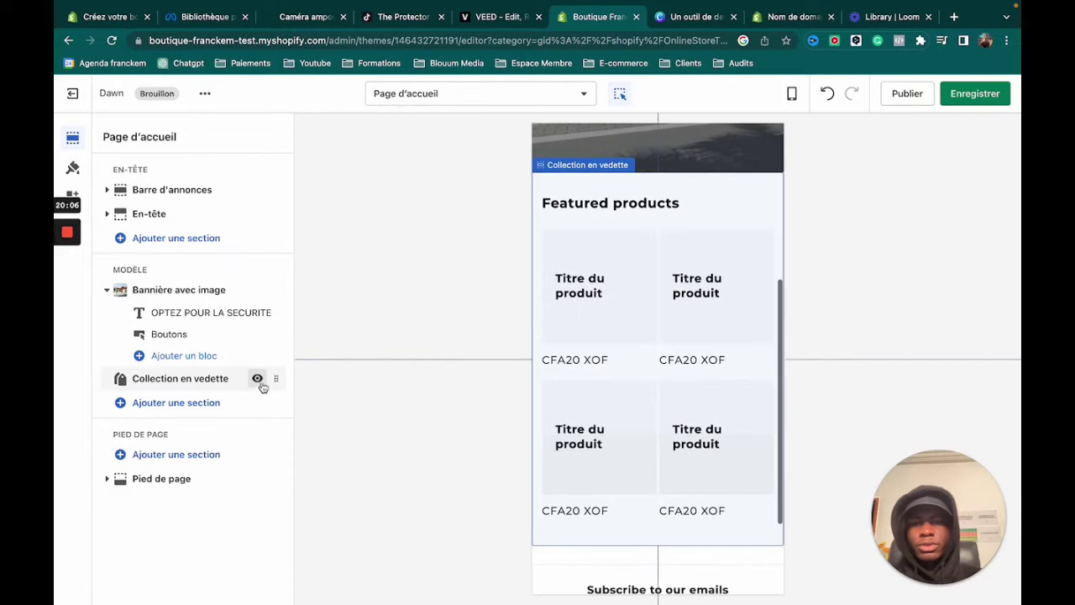
click(257, 378)
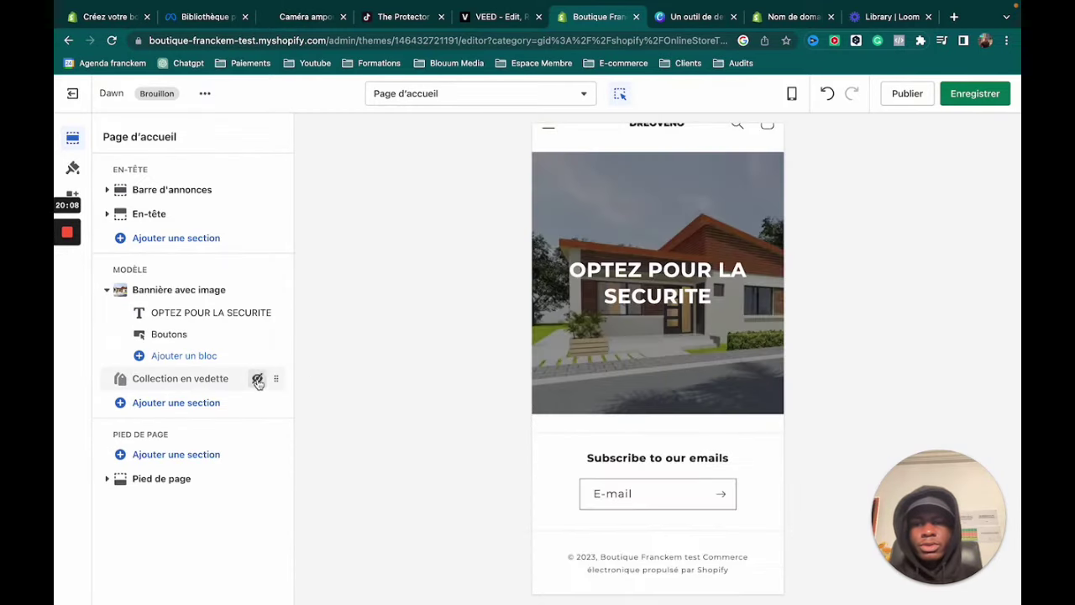
- Add a "Produit en vedette" section to the home page template and check it in the preview
click(202, 403)
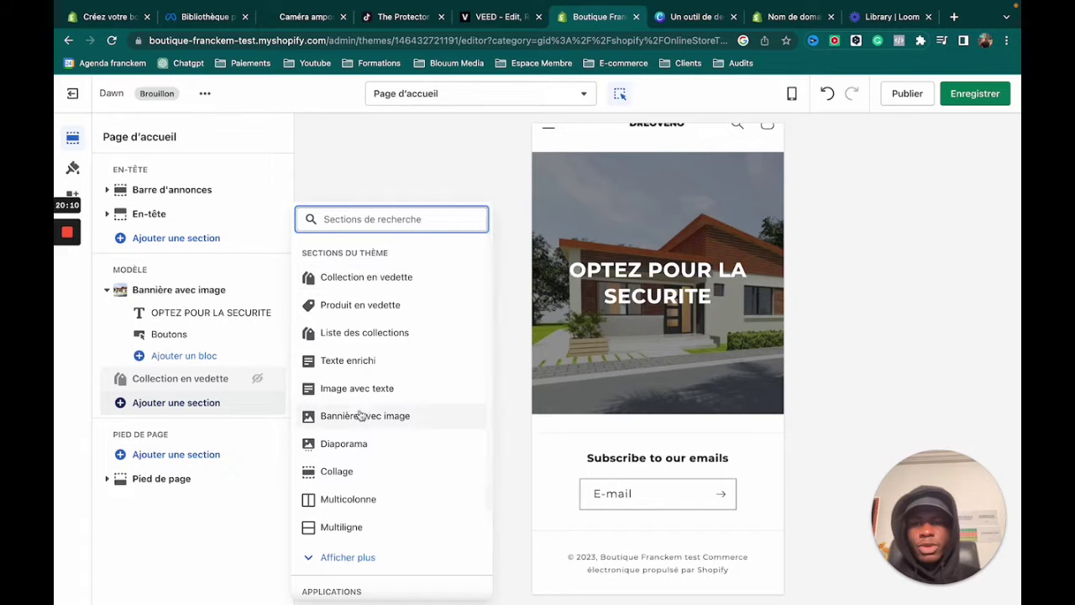
click(362, 294)
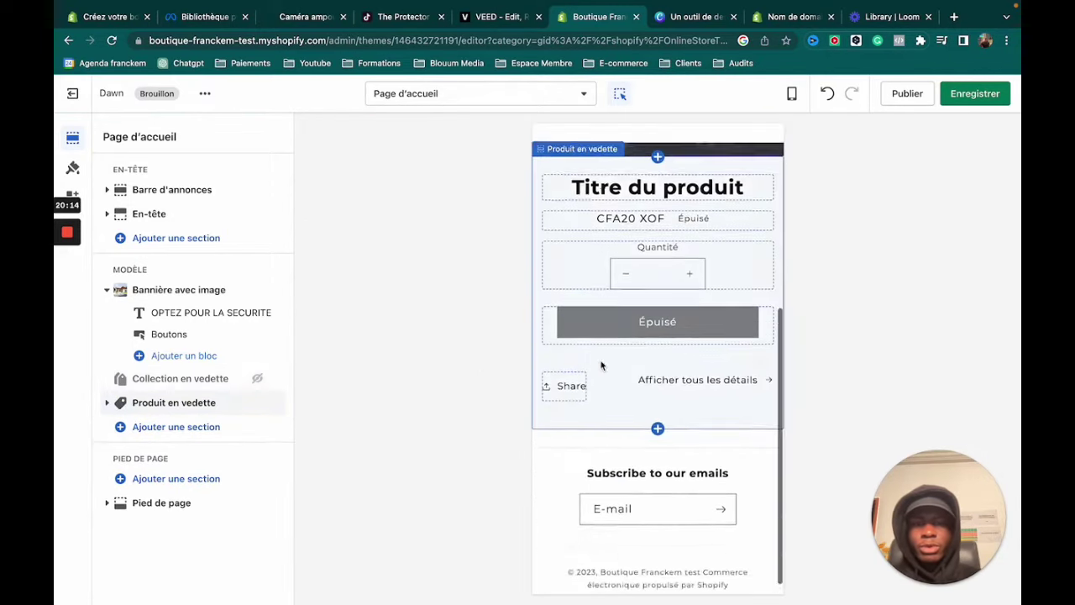
scroll(611, 301, up, 4)
scroll(611, 300, down, 5)
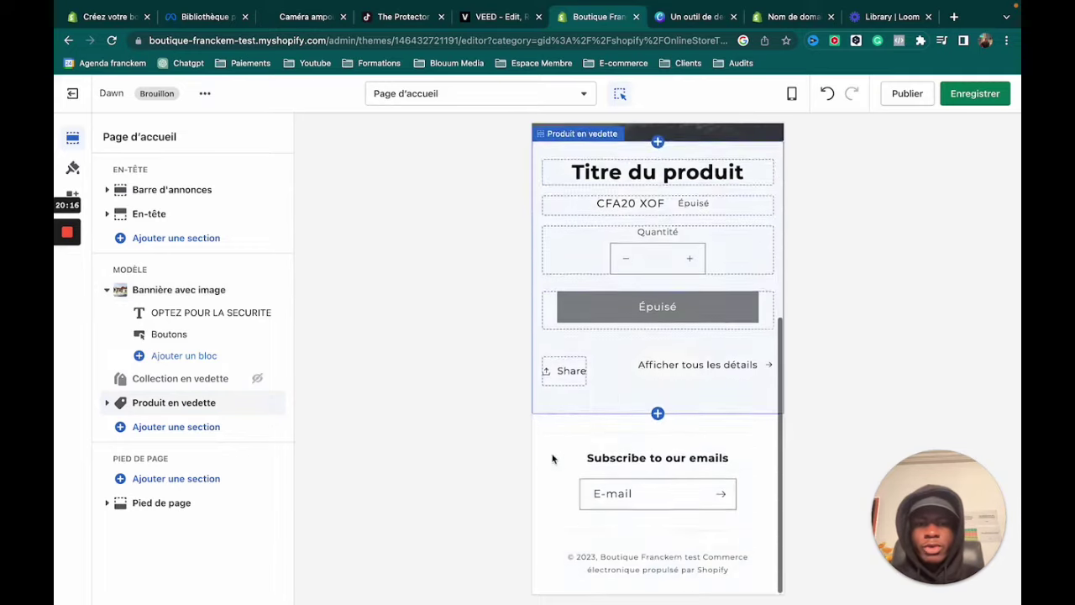
- Turn off the mailing list sign-up ("Afficher l'inscription à la liste de diffusion") in the footer settings
click(645, 475)
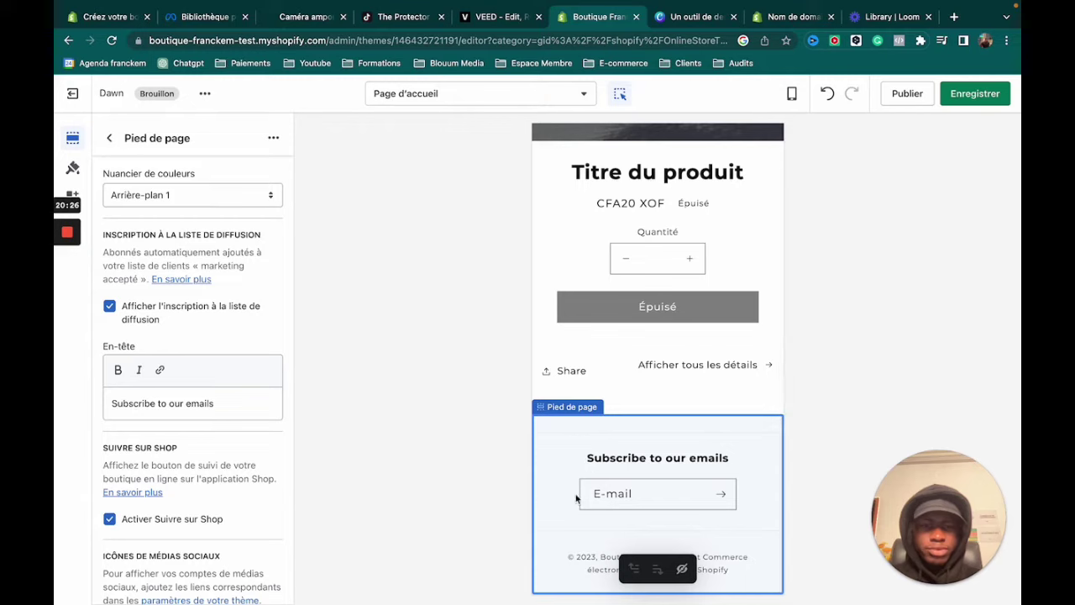
scroll(227, 449, down, 7)
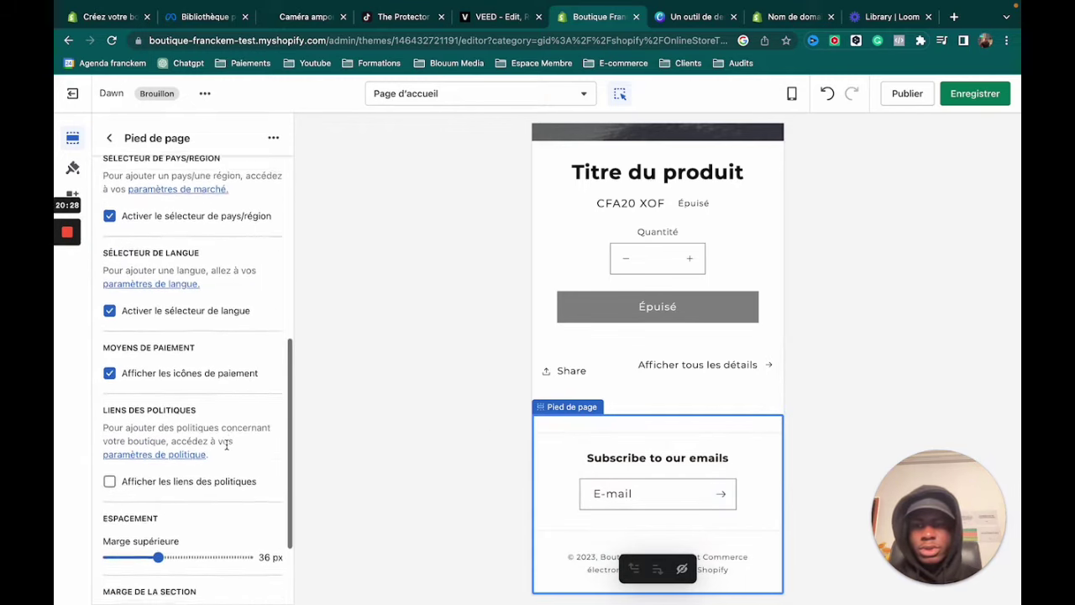
scroll(227, 448, up, 3)
scroll(217, 399, up, 5)
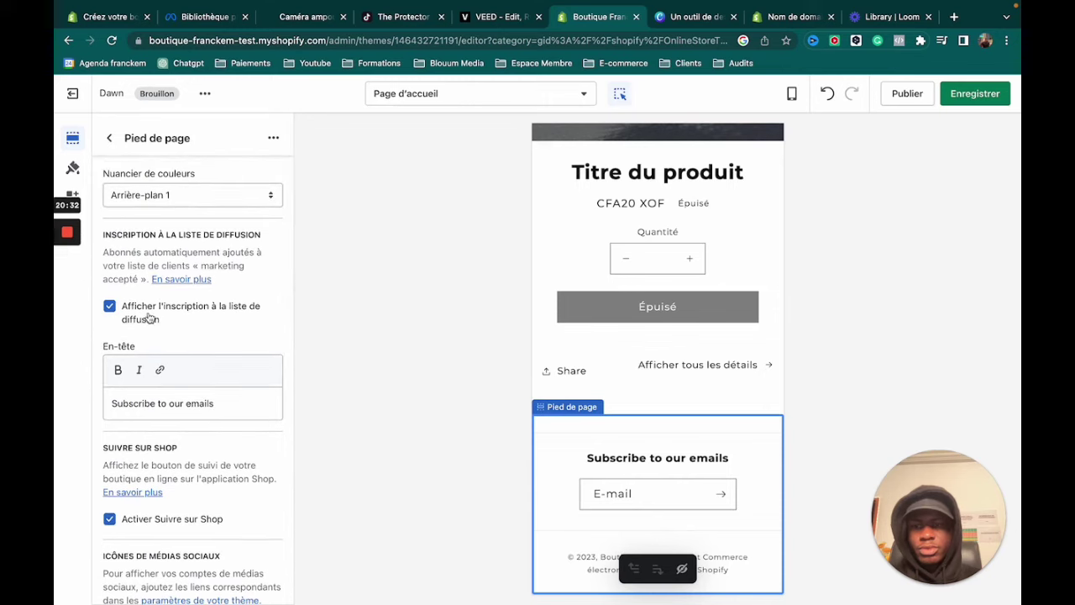
click(148, 314)
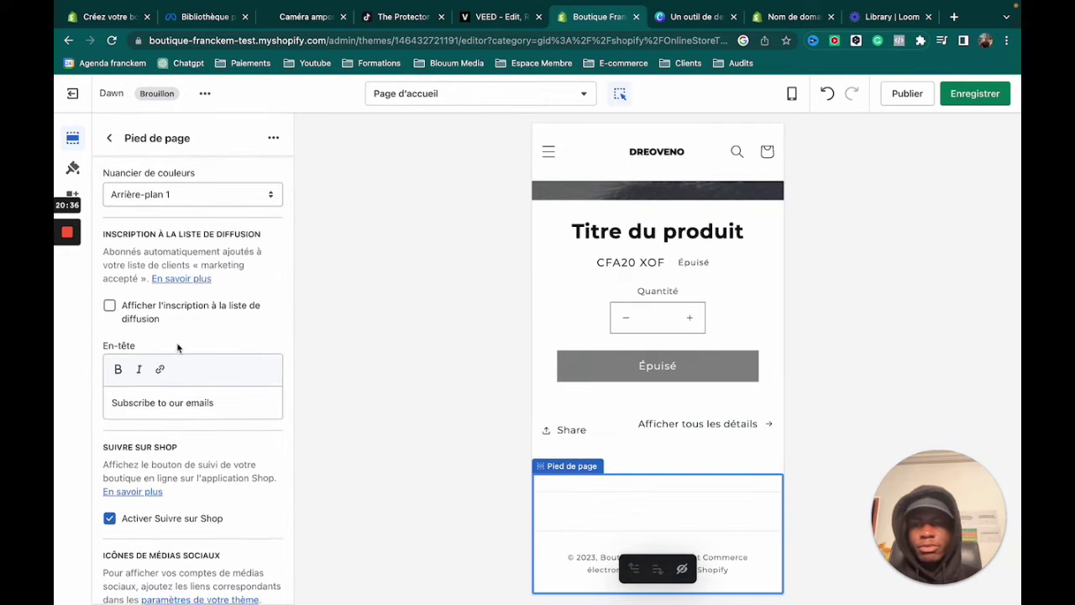
- Disable the footer's "Activer Suivre sur Shop" option
scroll(177, 348, down, 2)
scroll(177, 348, down, 3)
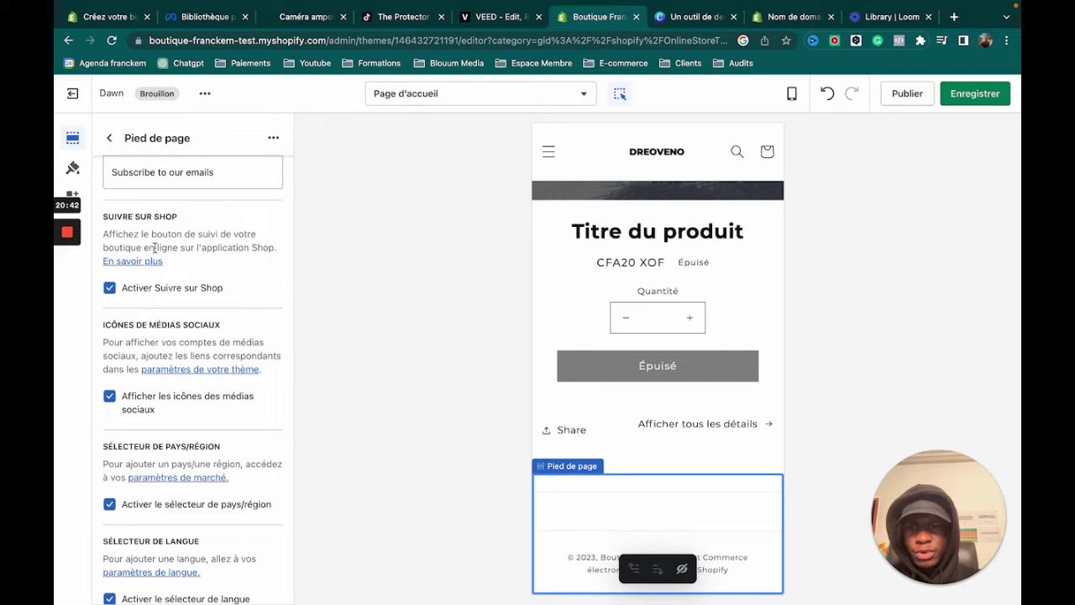
click(187, 291)
scroll(183, 308, down, 1)
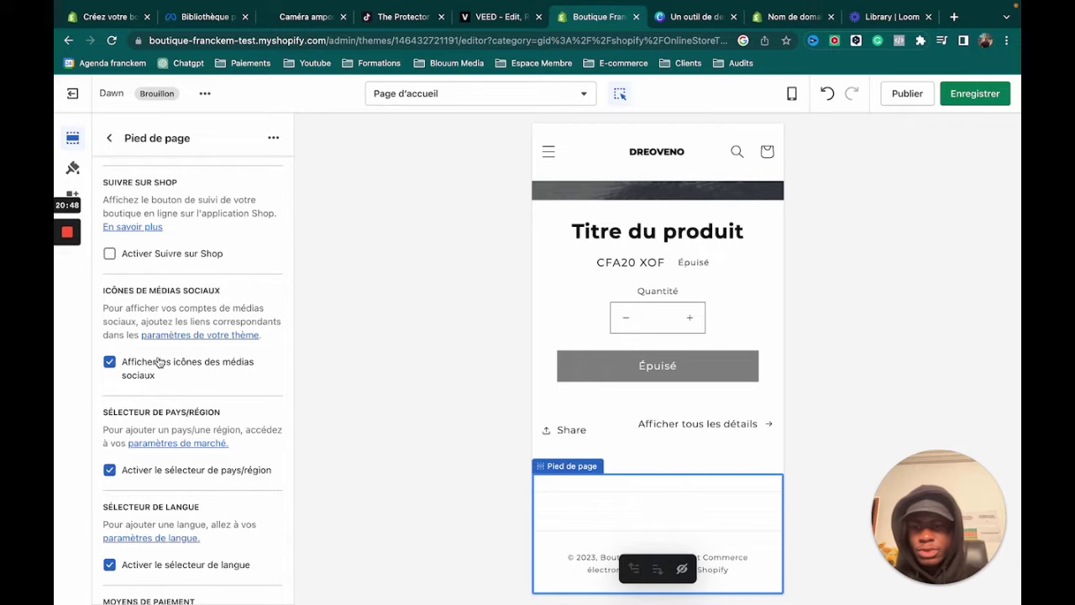
scroll(140, 431, down, 2)
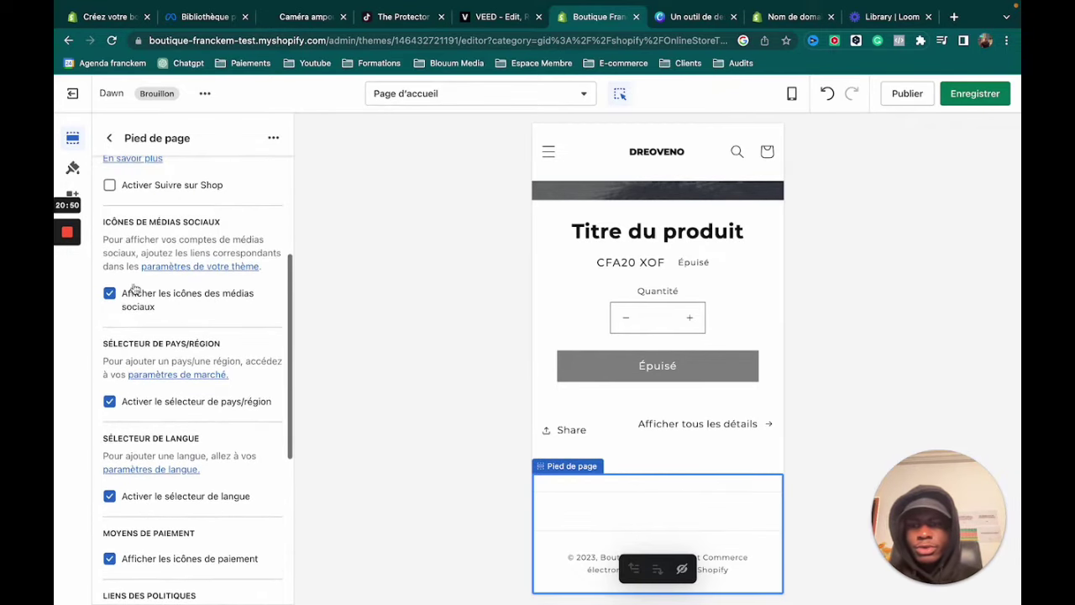
- Turn off the social media icons, the country/region selector and the language selector in the footer section
click(133, 288)
scroll(173, 321, down, 1)
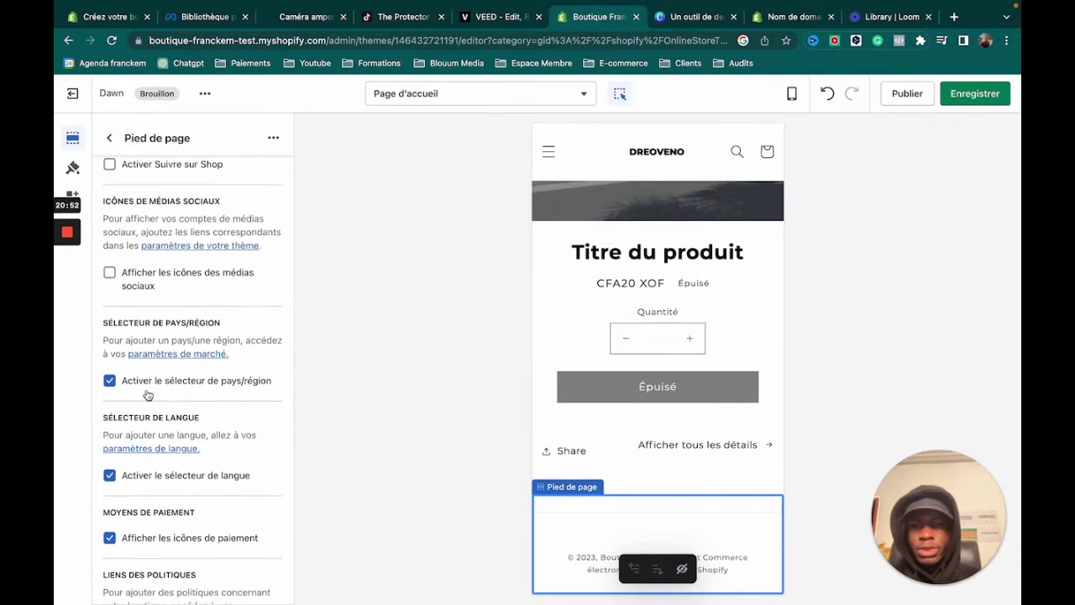
click(151, 383)
scroll(164, 398, down, 1)
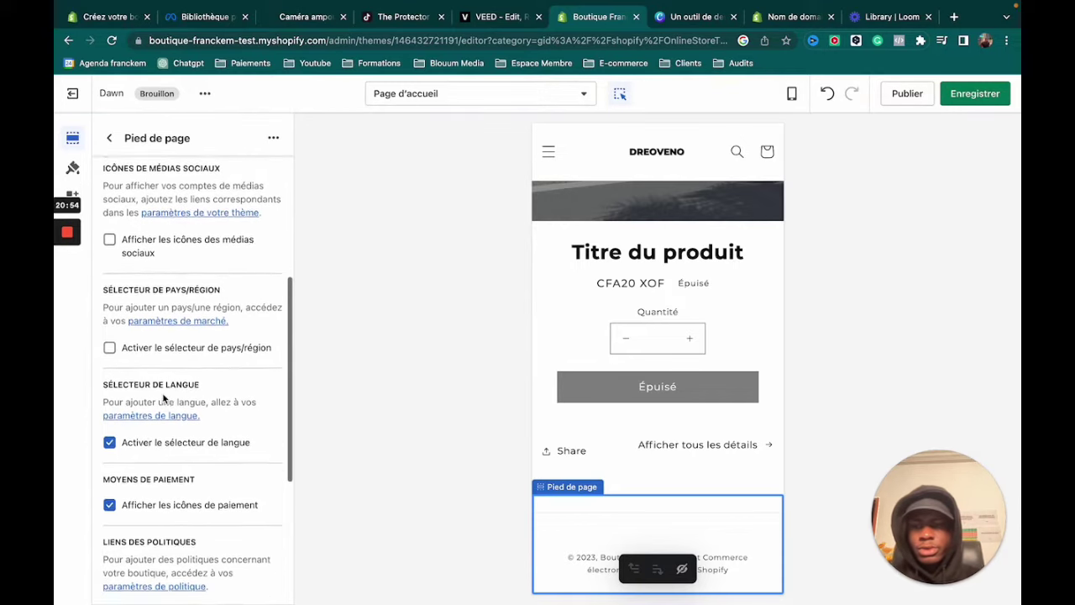
click(180, 420)
scroll(161, 431, down, 1)
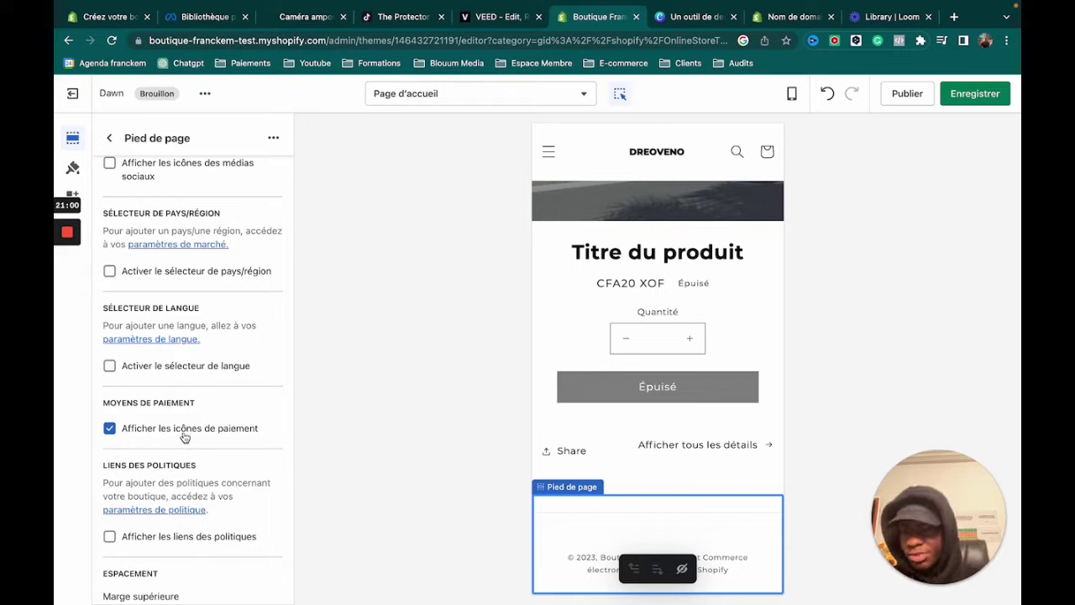
- Enable the policy links in the footer settings and return to the home page's section list
scroll(185, 435, down, 1)
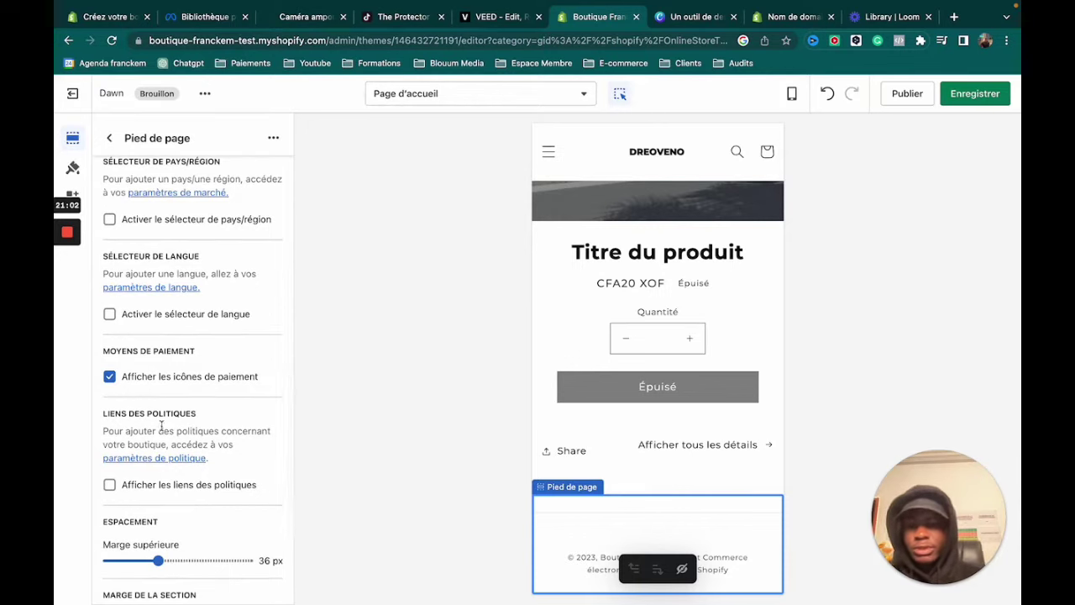
click(110, 485)
scroll(165, 476, down, 3)
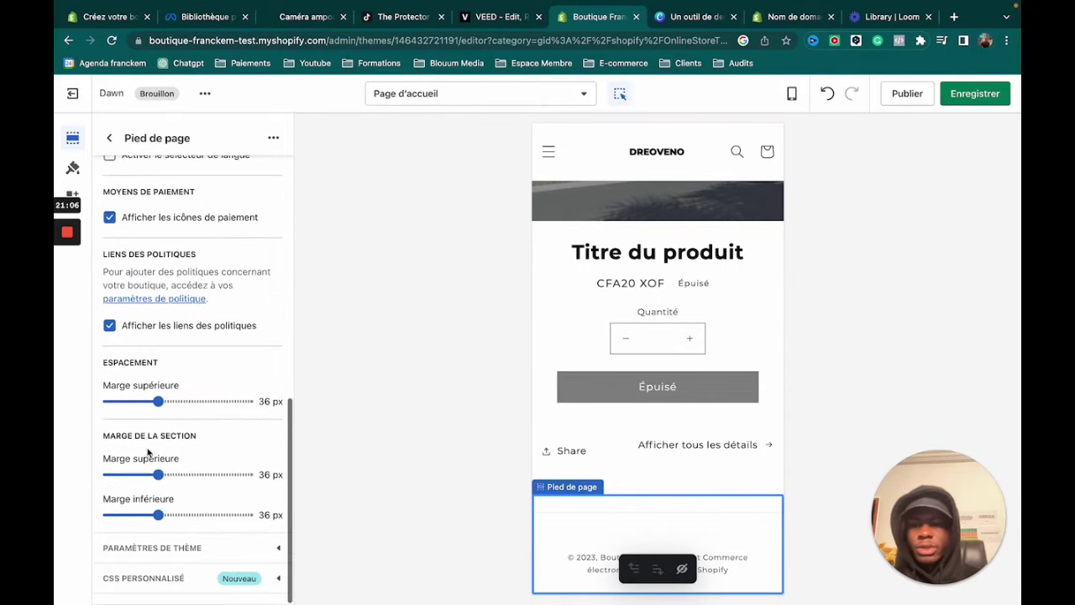
scroll(165, 458, up, 3)
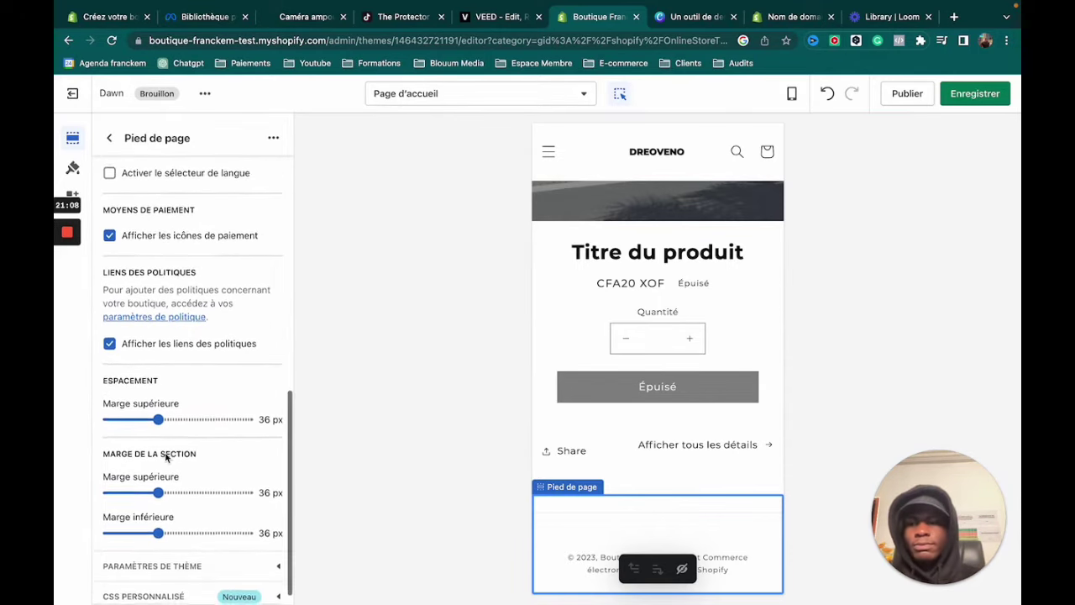
scroll(191, 351, up, 5)
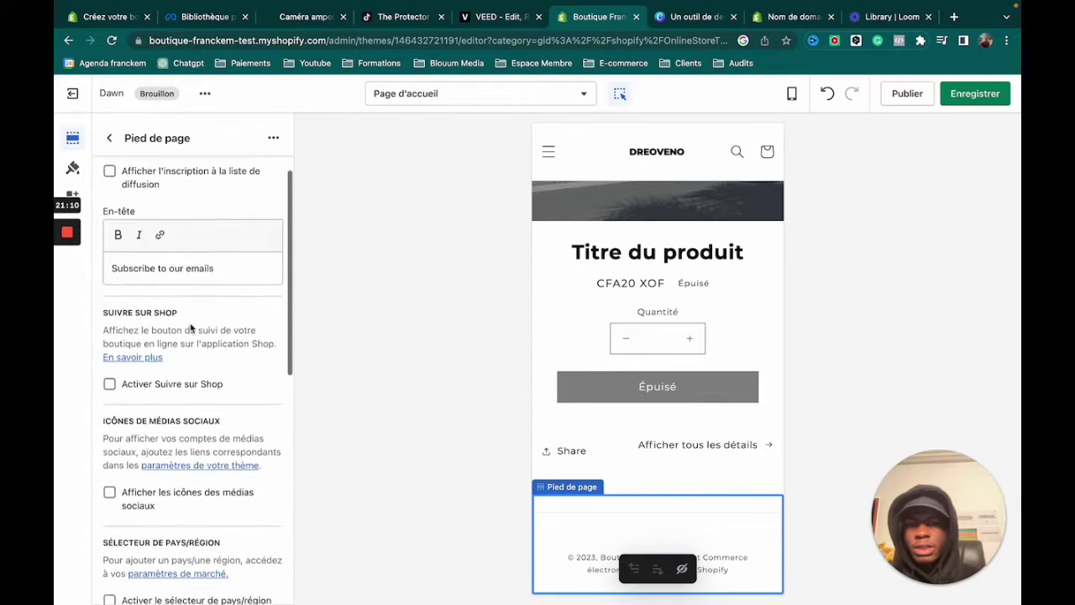
click(110, 138)
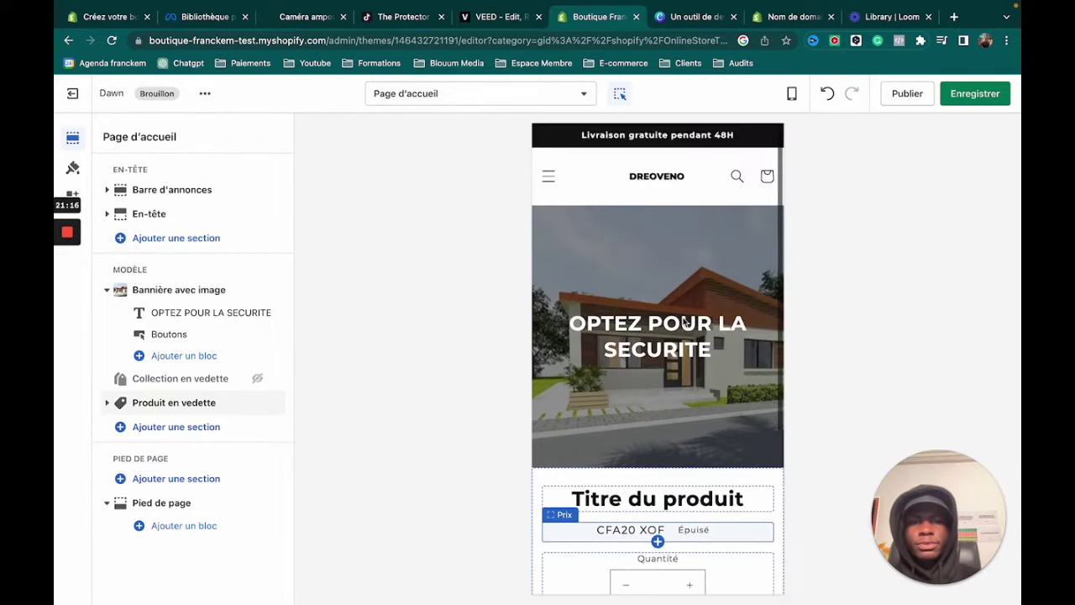
- Save the theme changes and review the home page in the mobile preview
click(671, 340)
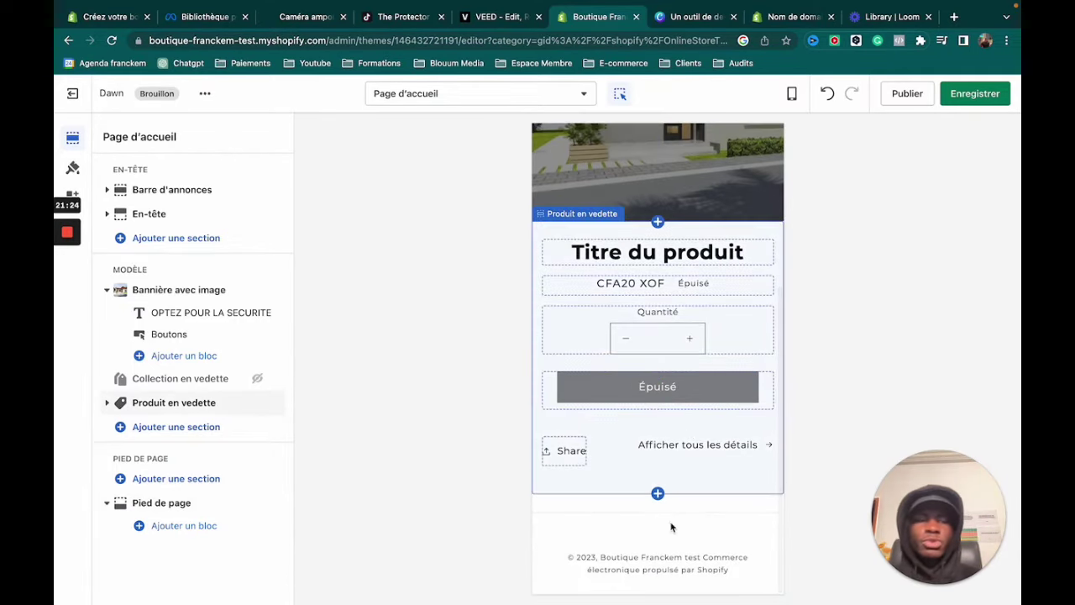
scroll(691, 528, down, 1)
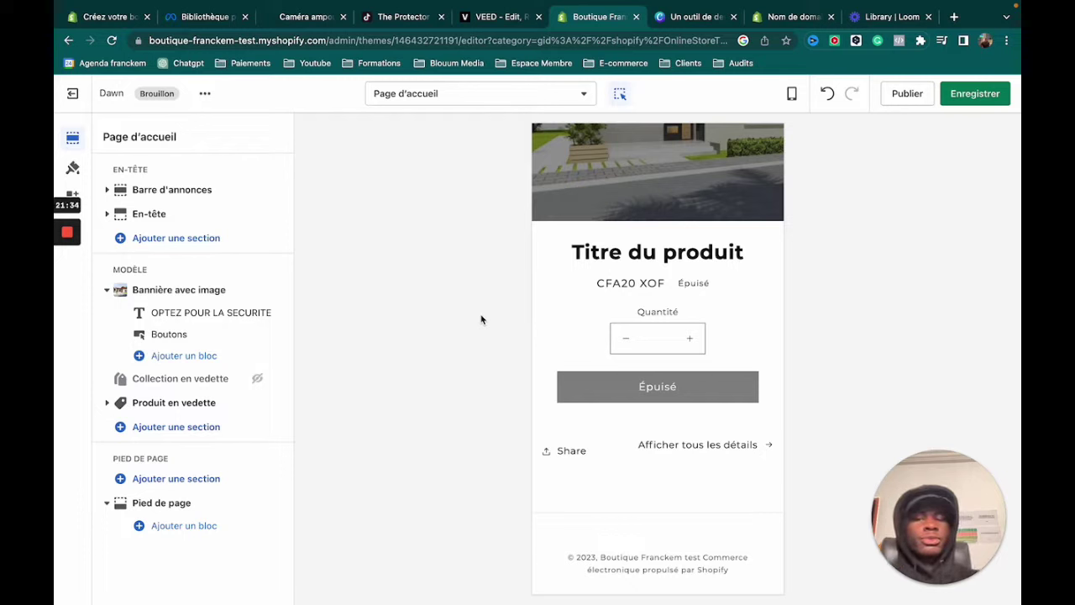
click(989, 100)
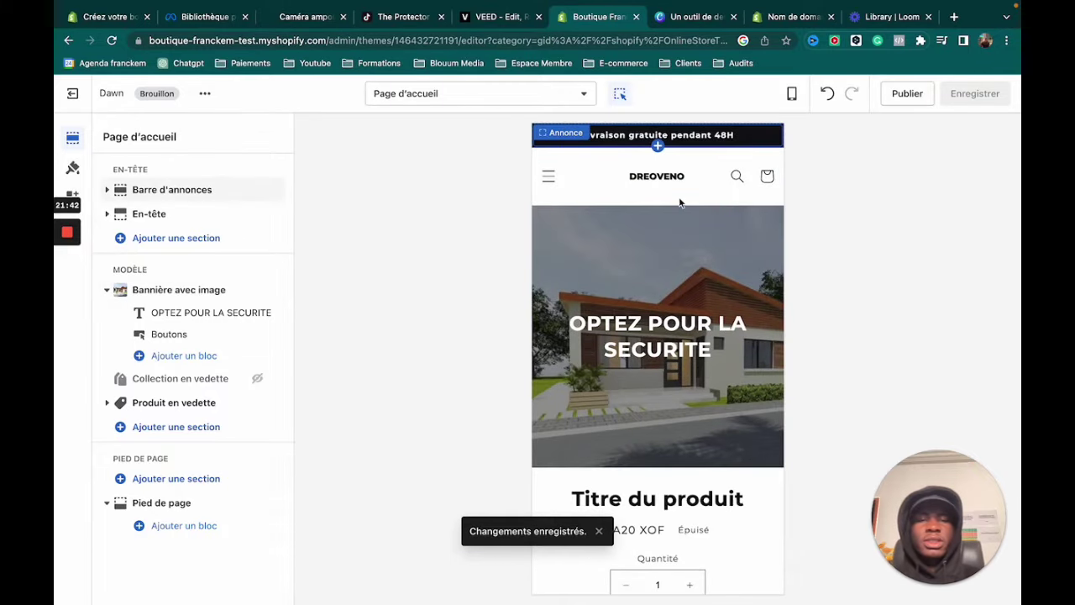
scroll(739, 414, down, 5)
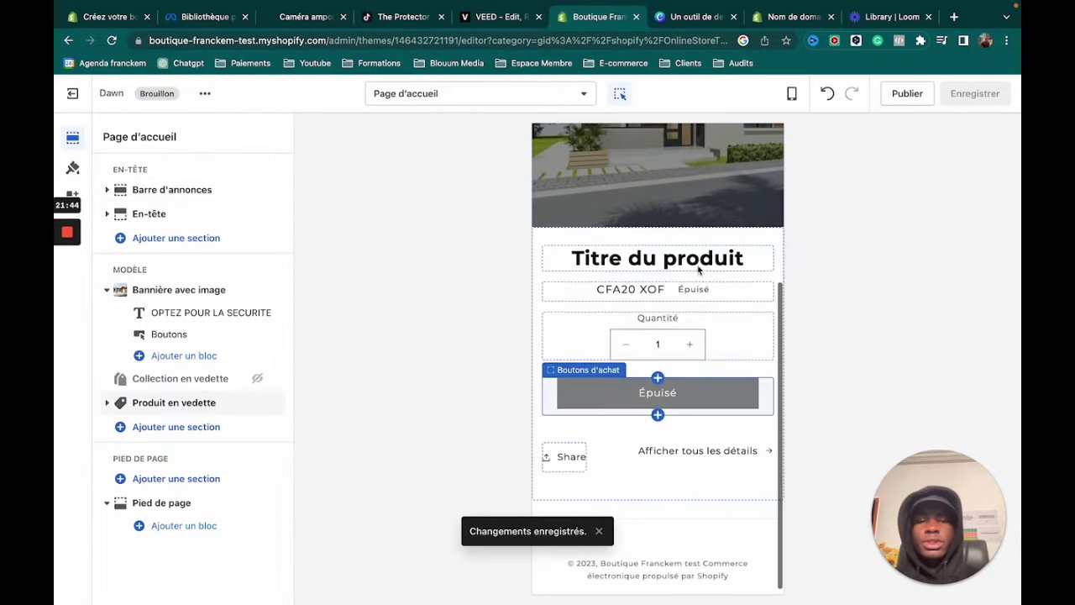
scroll(697, 269, up, 5)
scroll(697, 265, down, 1)
scroll(697, 264, up, 1)
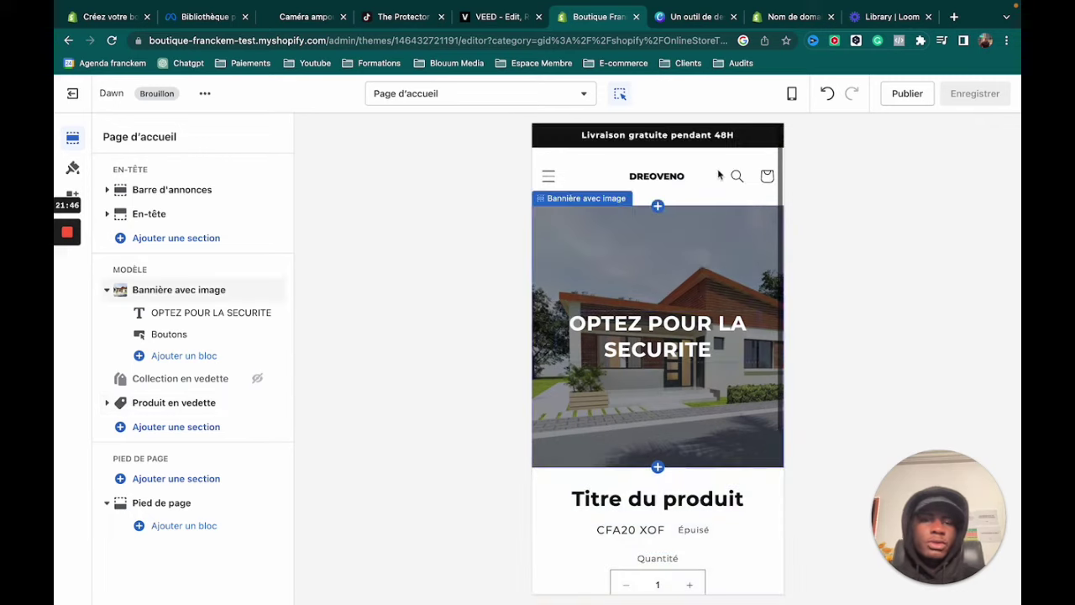
scroll(710, 381, down, 5)
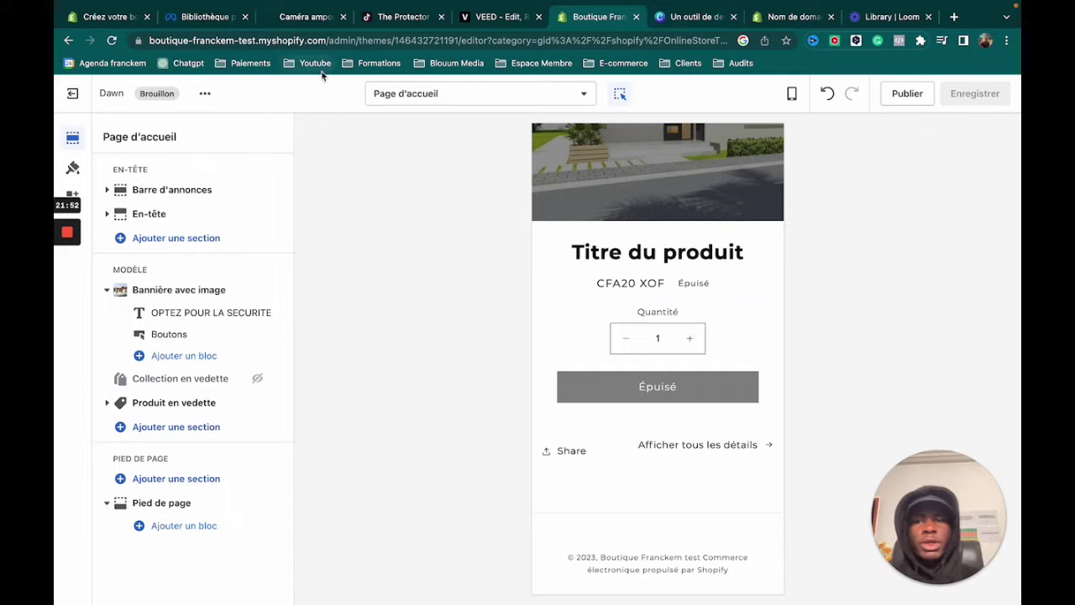
- Open the store admin in a new browser tab and start adding a new product
right_click(74, 93)
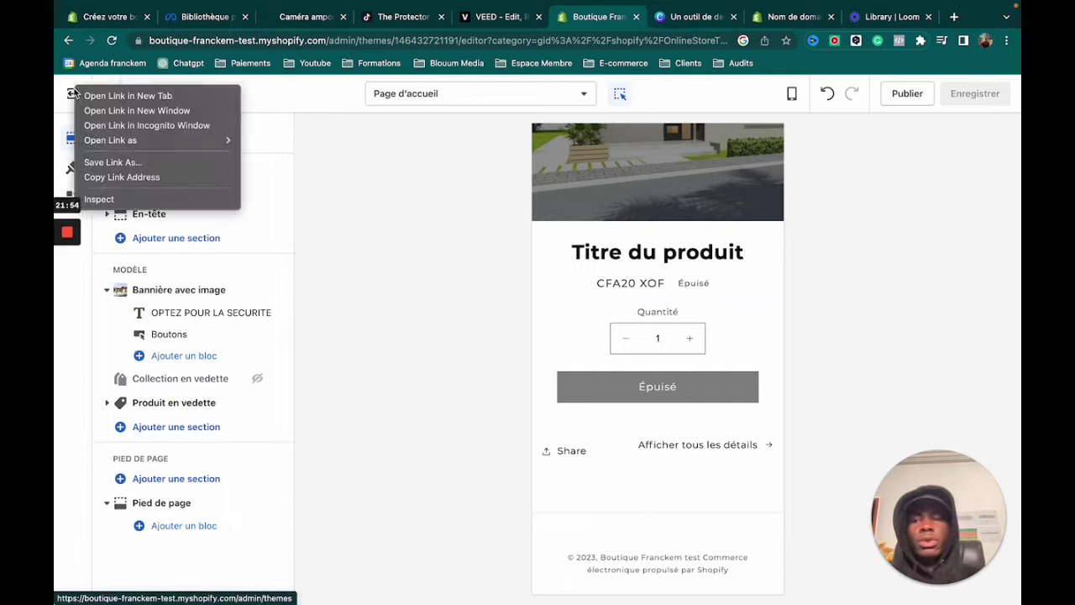
click(104, 96)
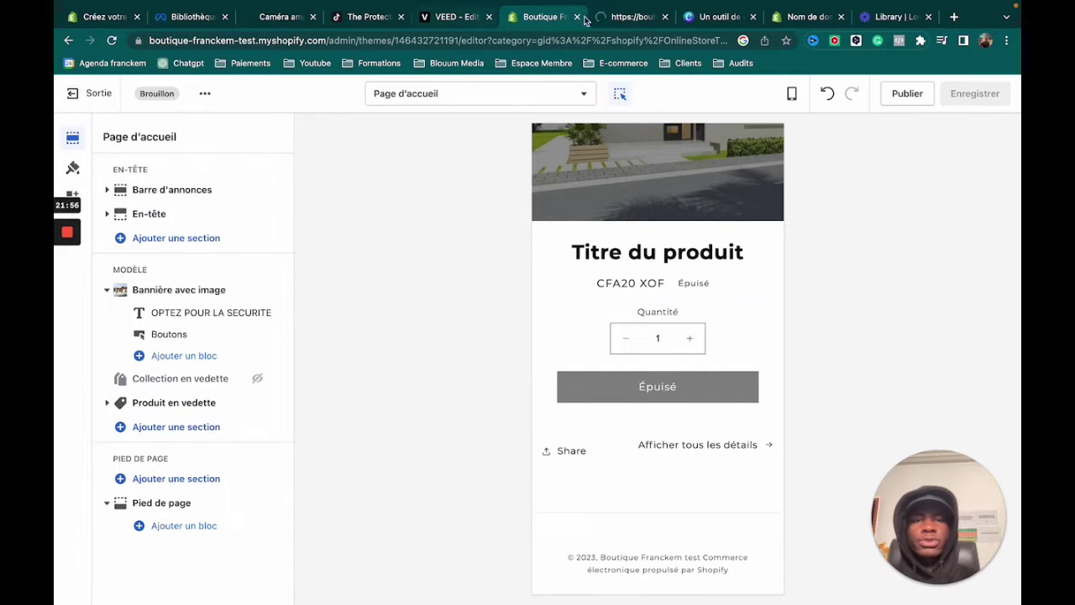
click(626, 16)
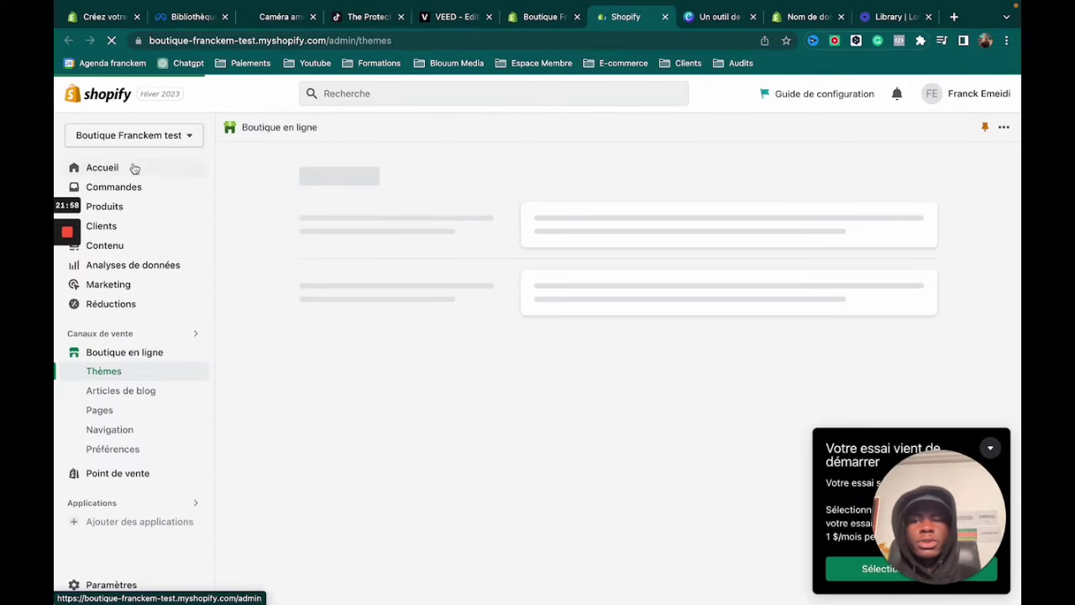
click(127, 207)
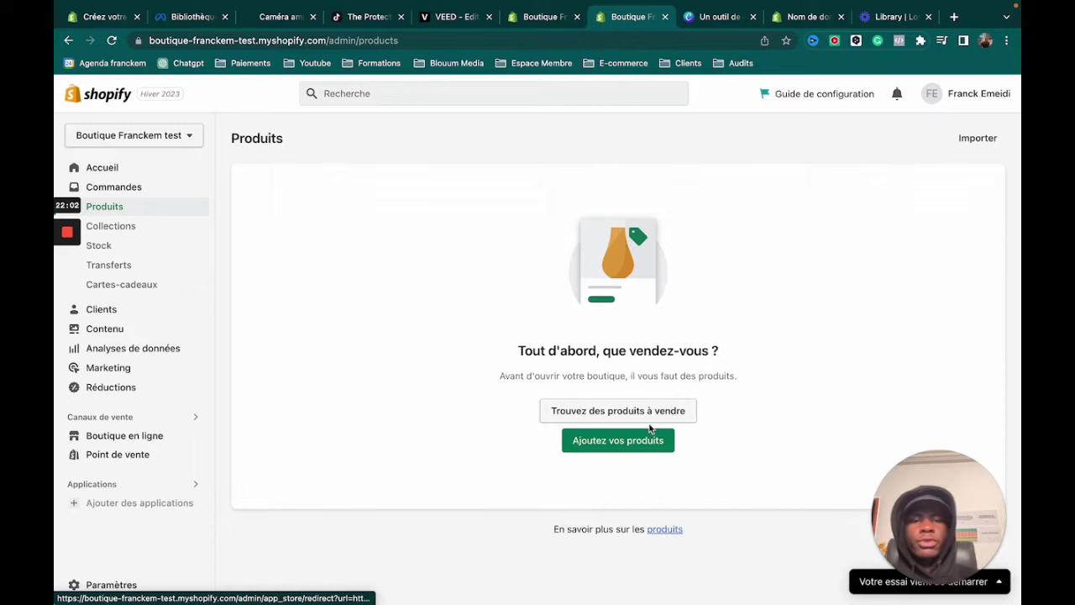
click(605, 452)
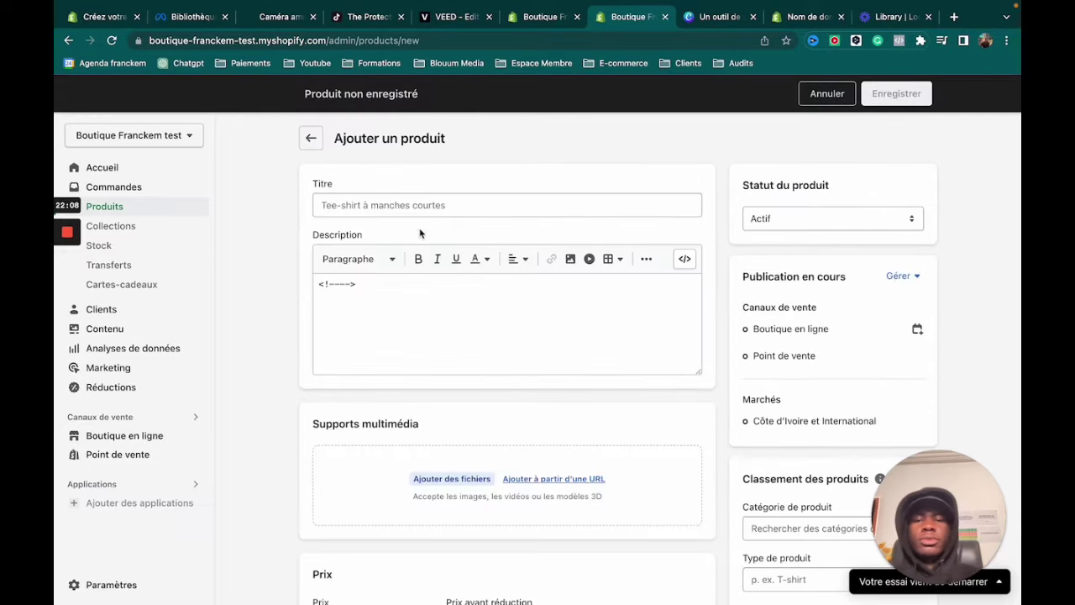
- Add the image of the bulb-shaped security camera with a phone to the product's media
click(431, 204)
scroll(377, 331, down, 3)
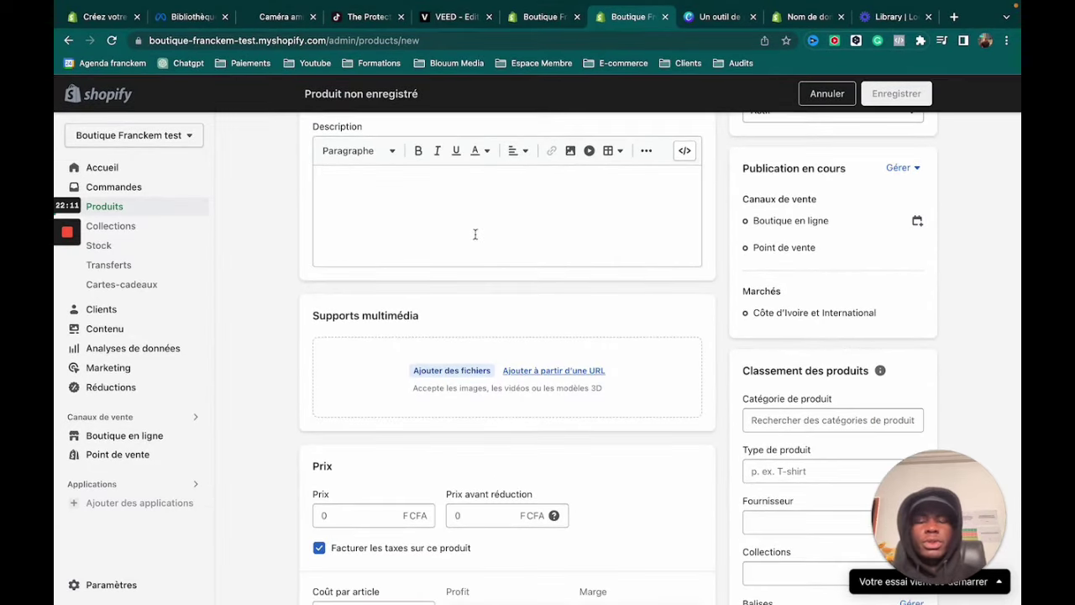
scroll(476, 232, up, 3)
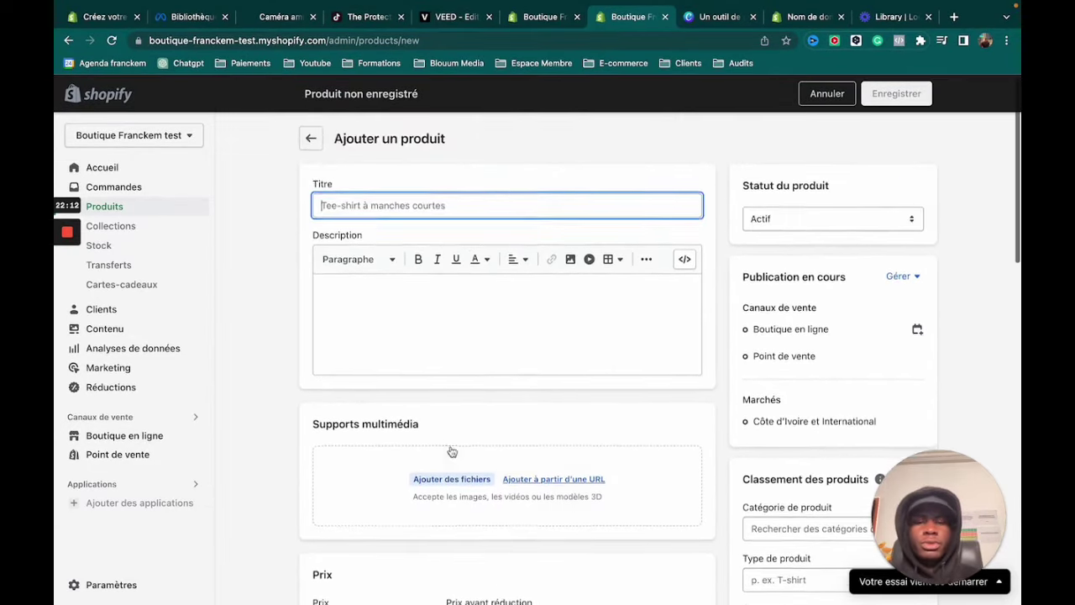
click(450, 479)
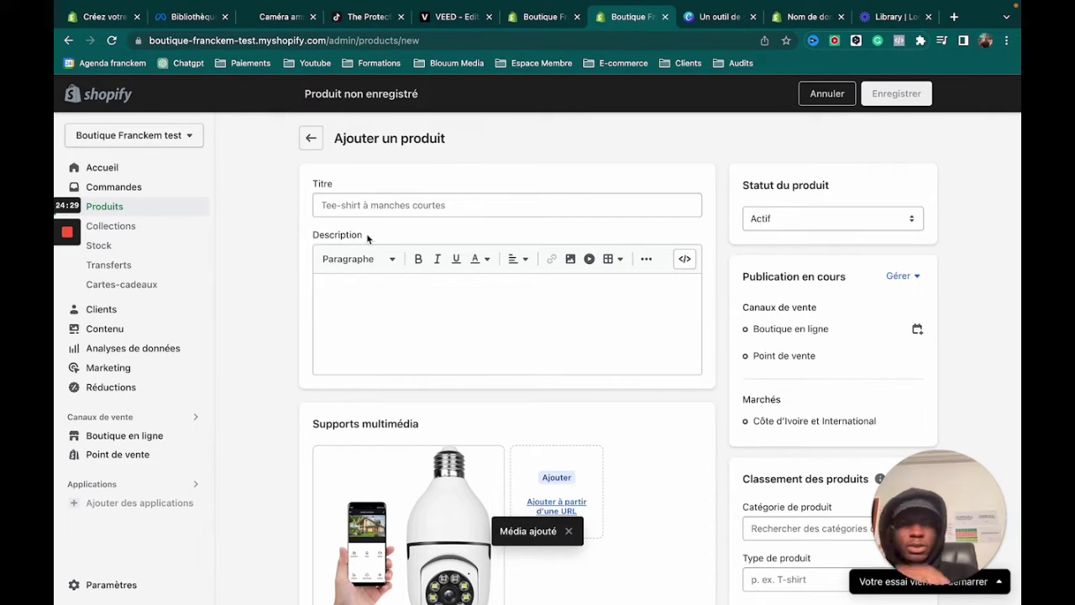
- Turn off charging taxes on the new product
click(391, 211)
scroll(489, 303, down, 10)
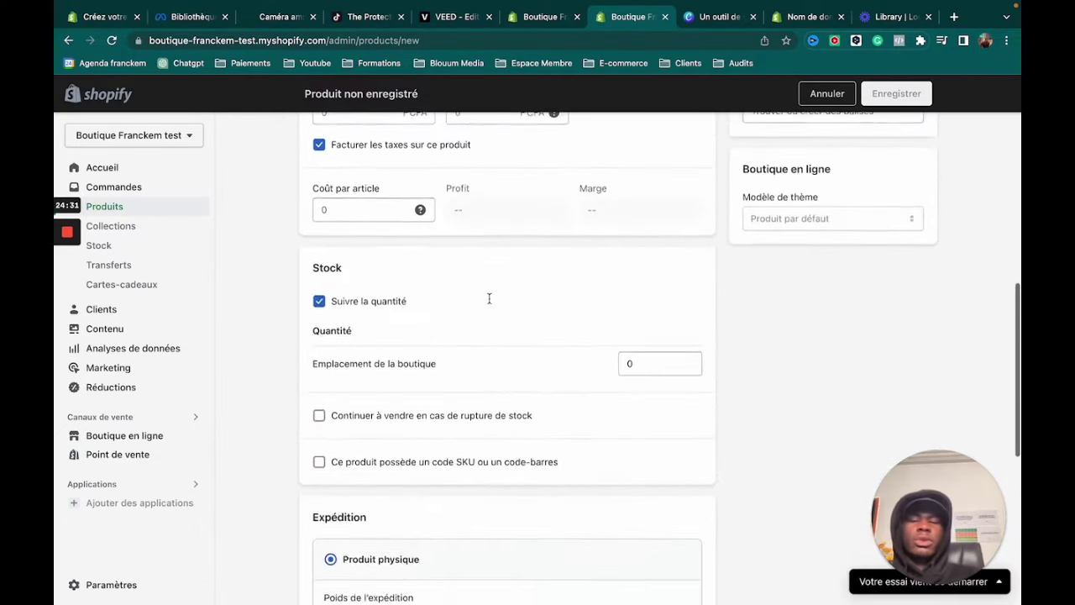
scroll(490, 302, up, 1)
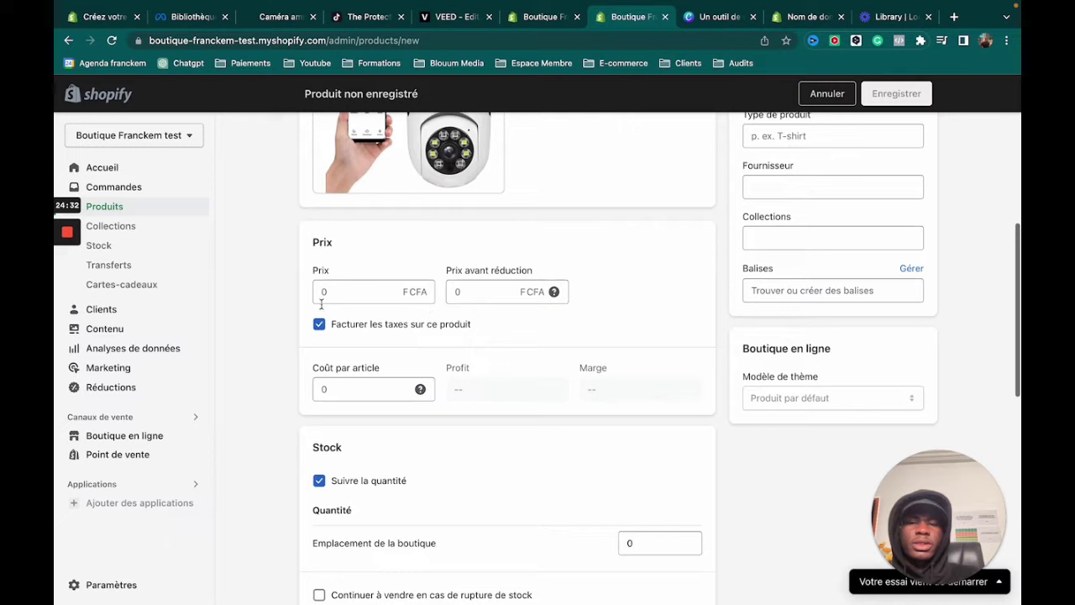
click(361, 326)
- Set the product's price to 24 900 F CFA and its price before reduction to 50 000 F CFA
click(362, 292)
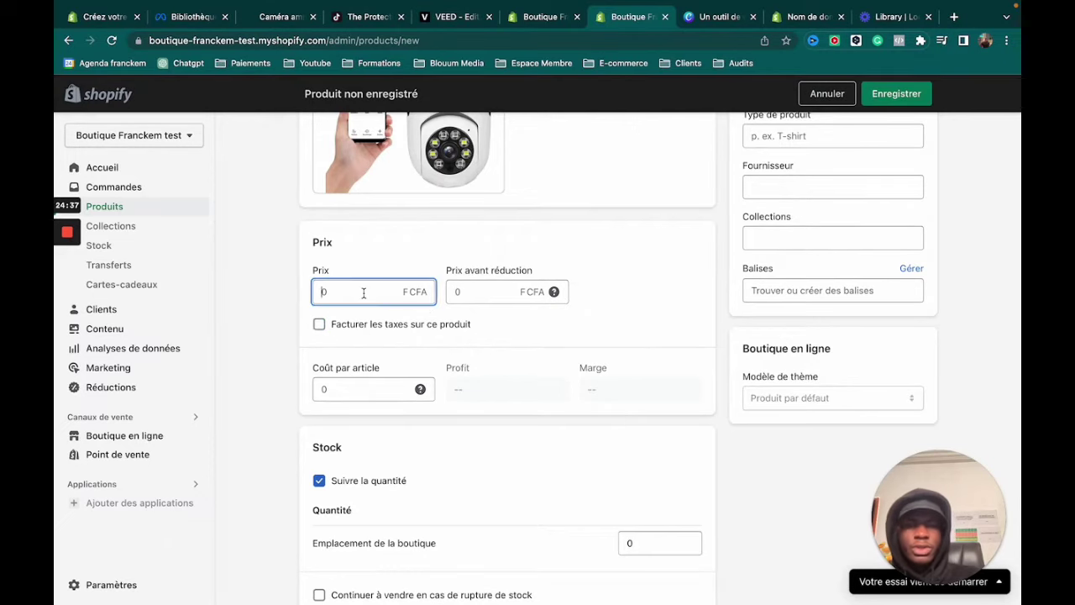
text(28)
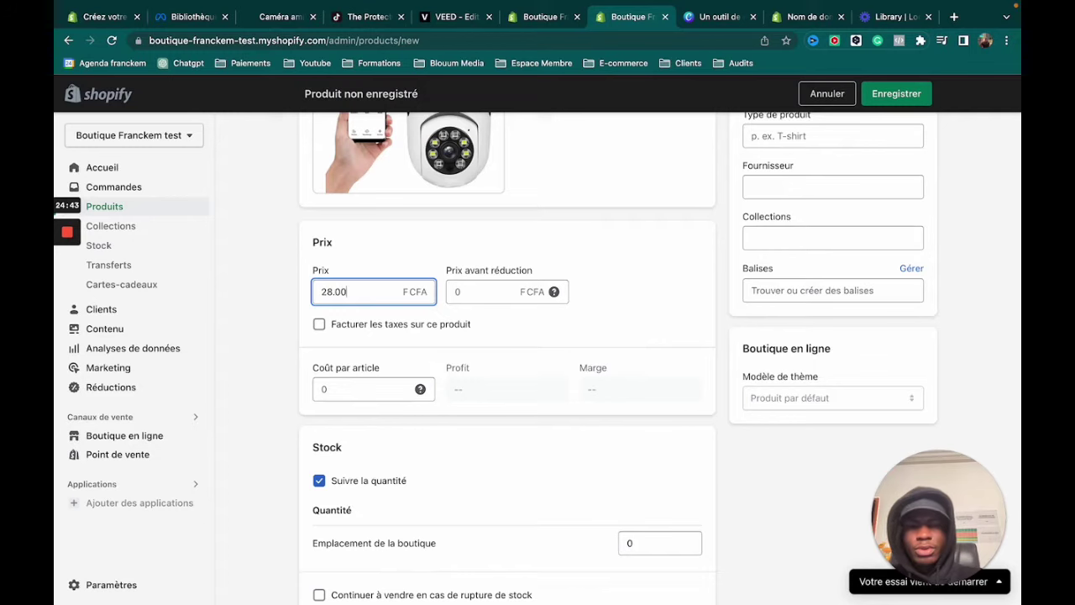
click(486, 299)
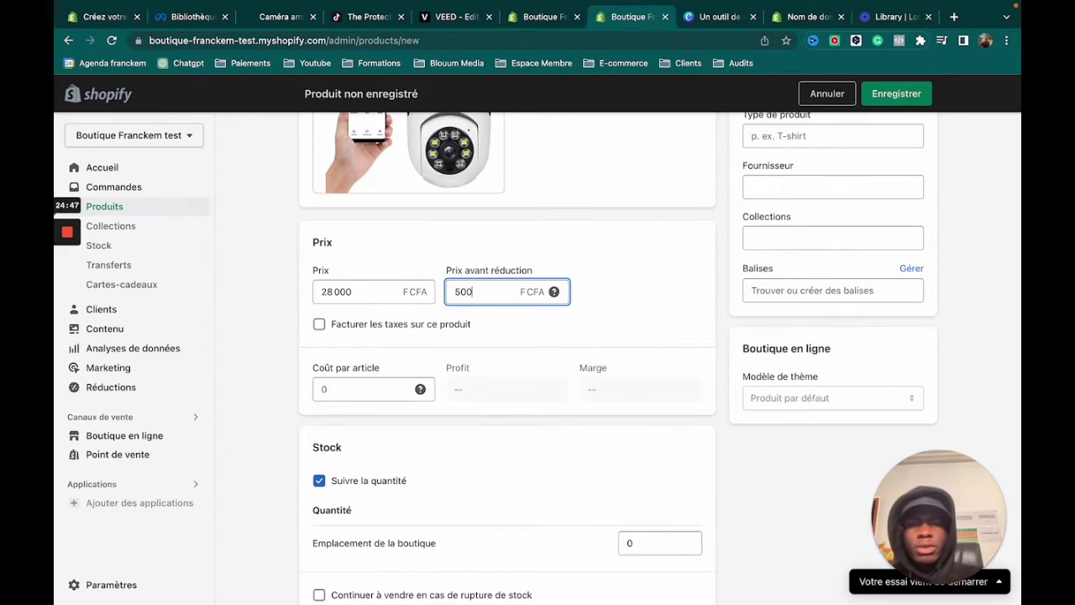
click(332, 291)
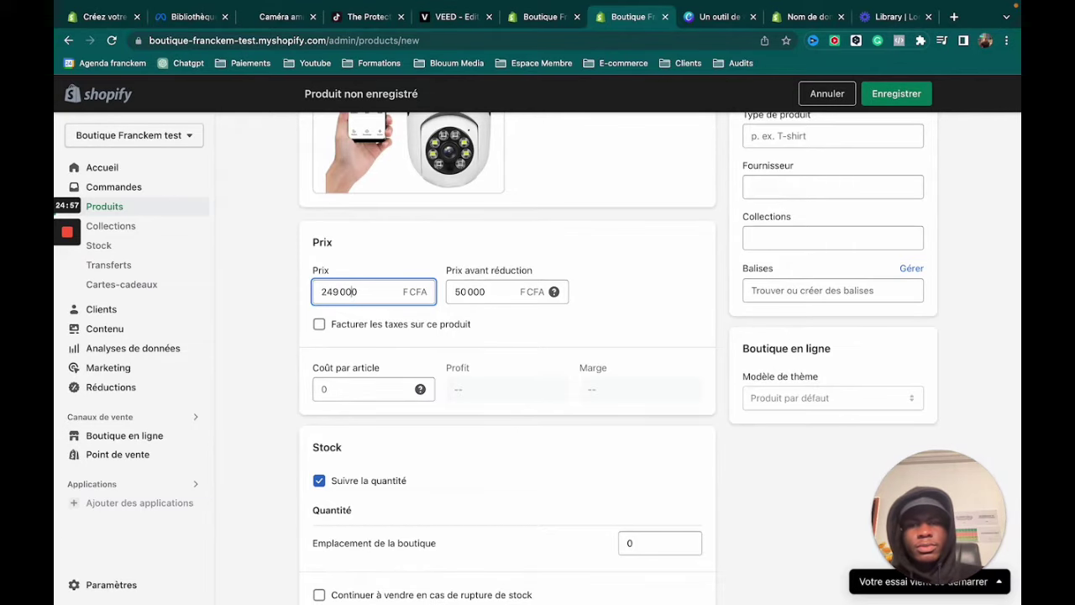
click(424, 262)
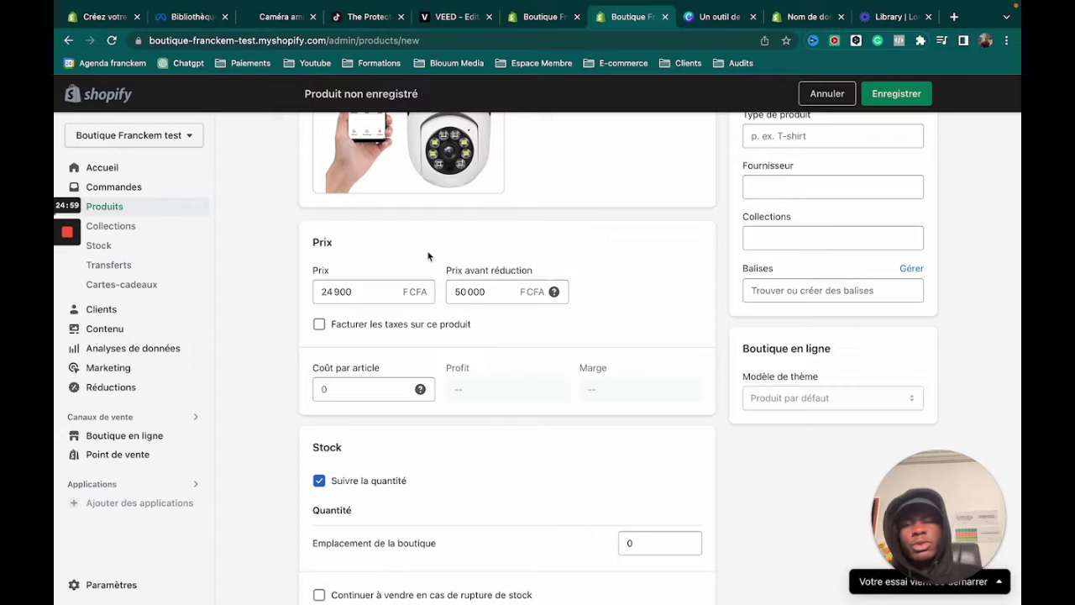
- Turn off quantity tracking for the product's stock and look over the shipping and variant options
scroll(403, 303, down, 3)
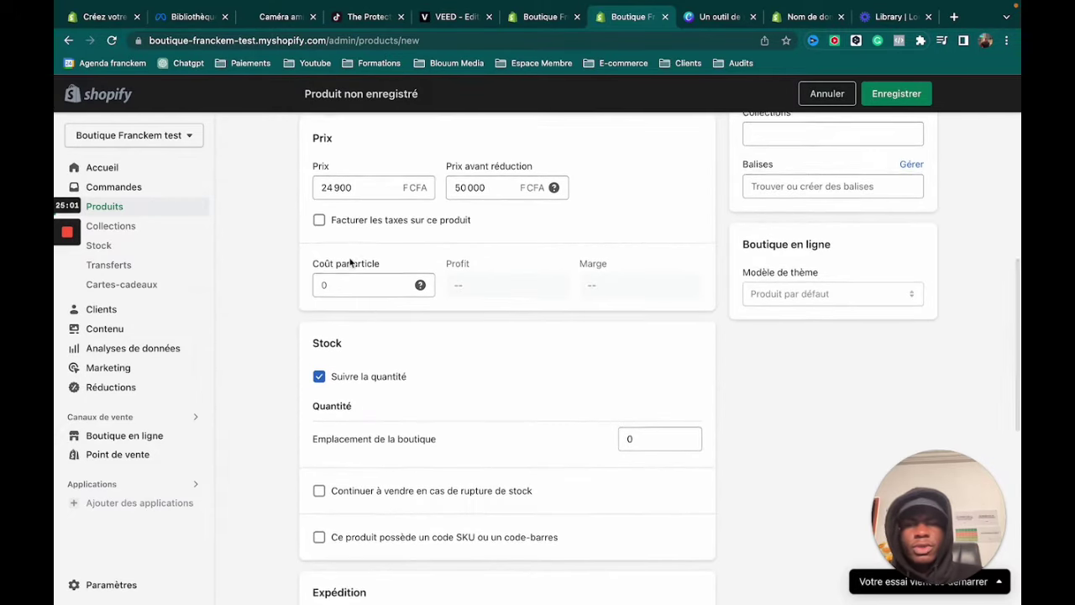
scroll(361, 277, up, 2)
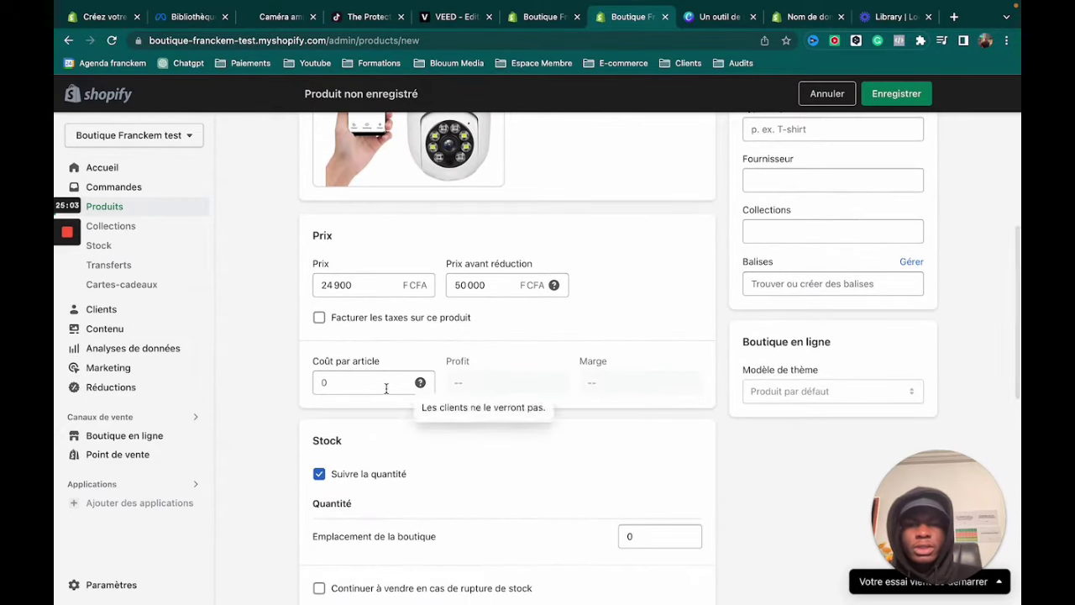
scroll(361, 370, down, 3)
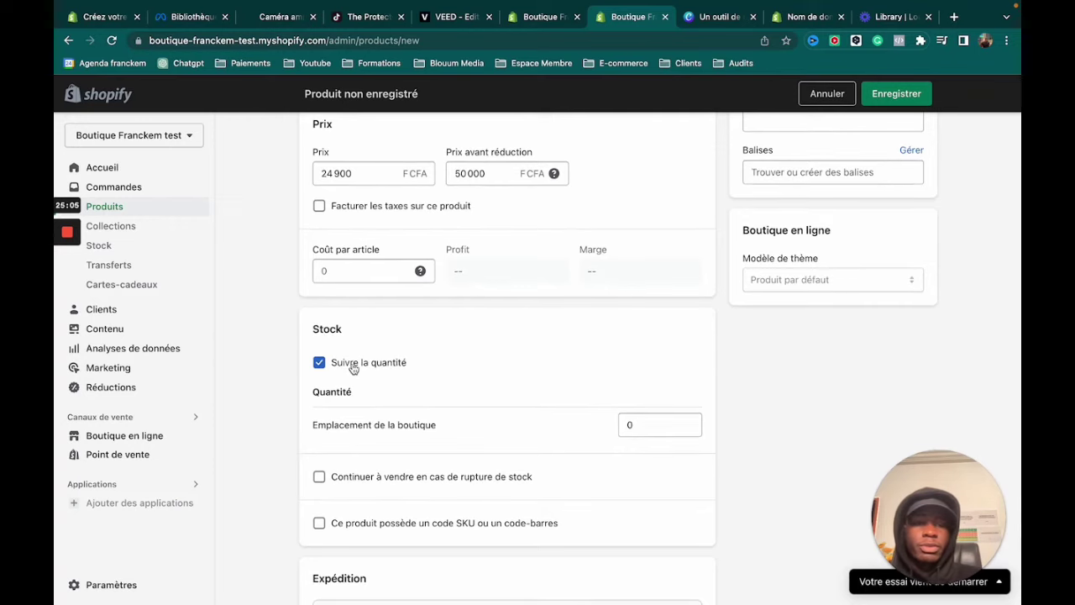
click(354, 369)
scroll(392, 410, down, 10)
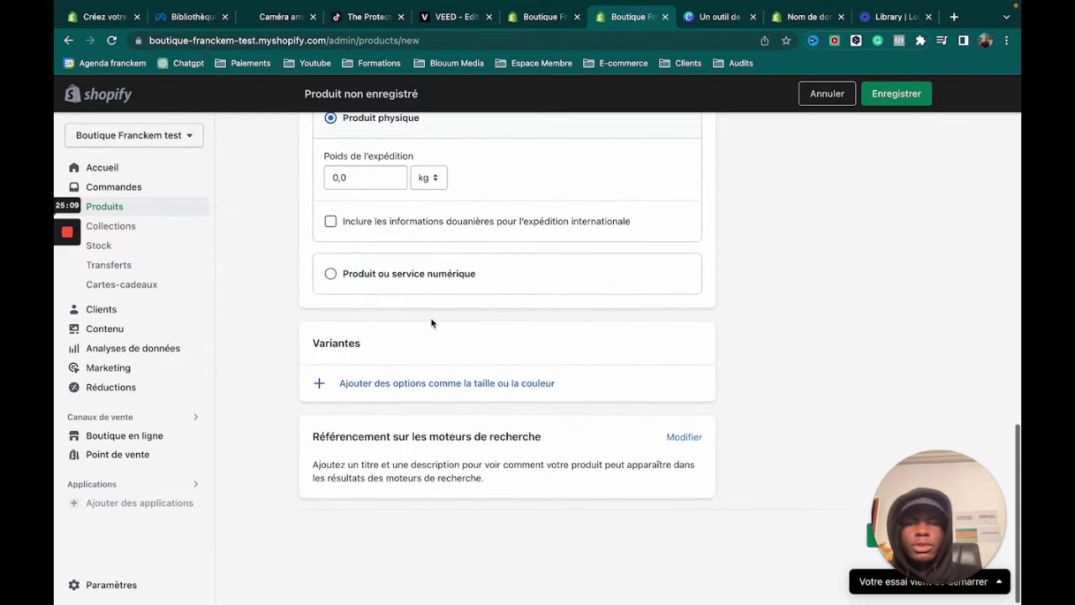
scroll(432, 320, up, 3)
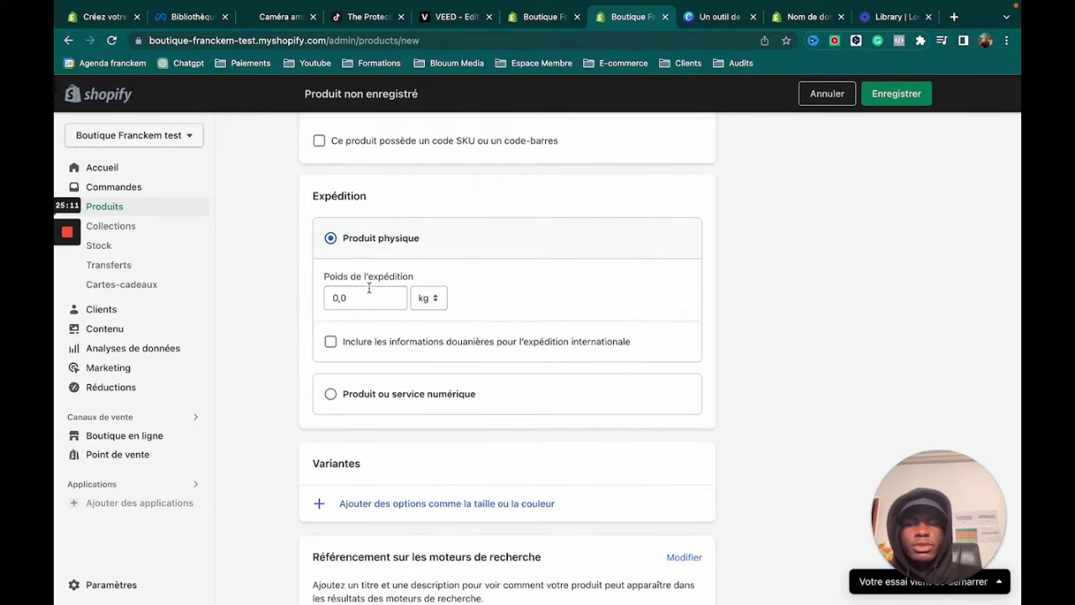
scroll(367, 292, down, 4)
scroll(357, 327, up, 9)
scroll(357, 327, up, 6)
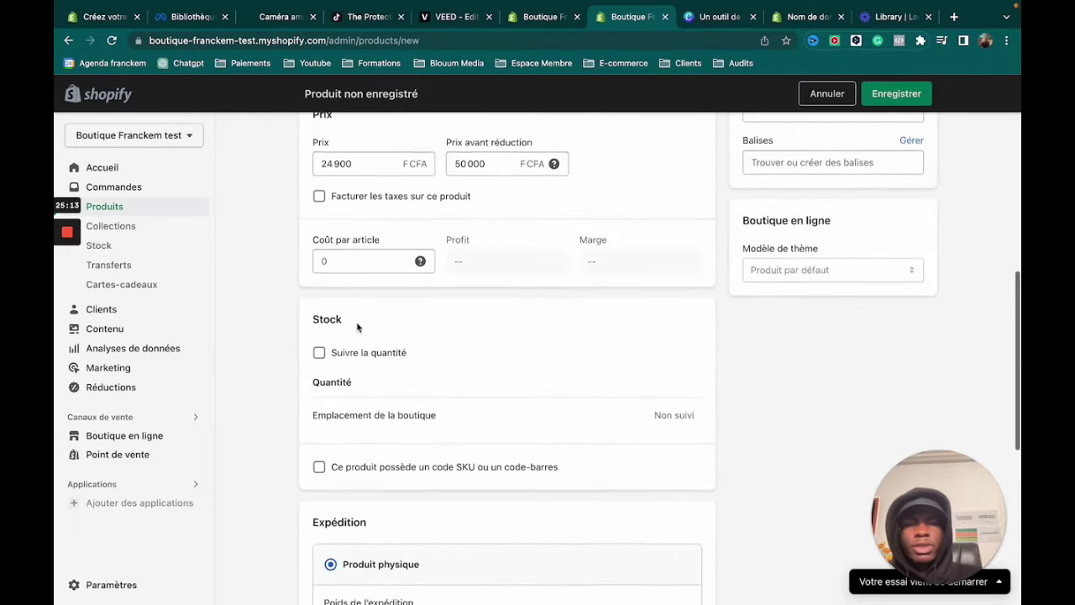
- Check the shipping, variant and search engine sections of the new product, then place the cursor in its title field
scroll(357, 327, down, 13)
scroll(357, 328, down, 1)
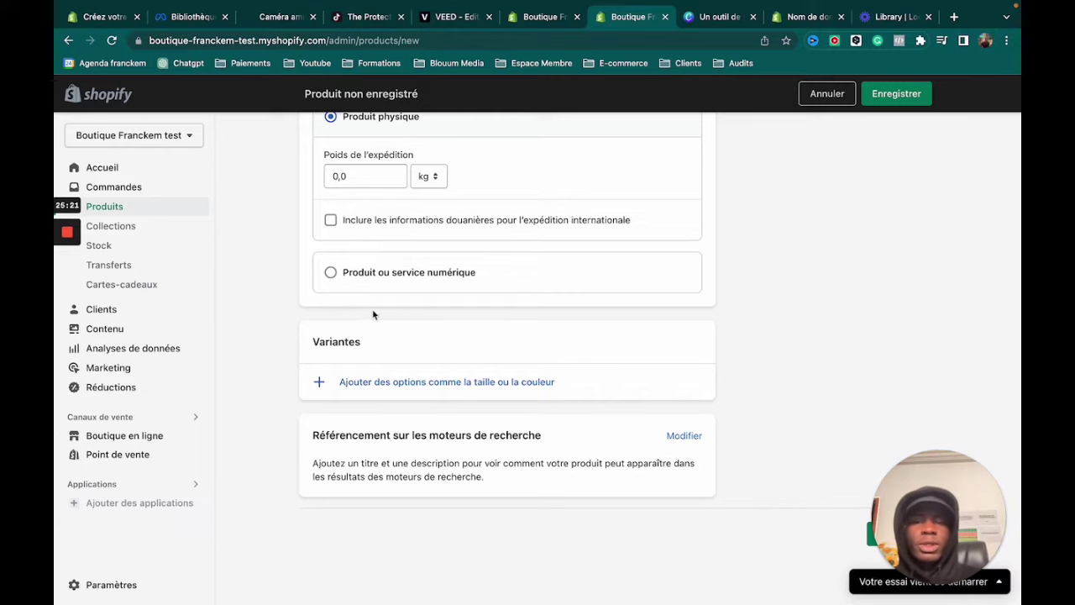
scroll(374, 314, up, 10)
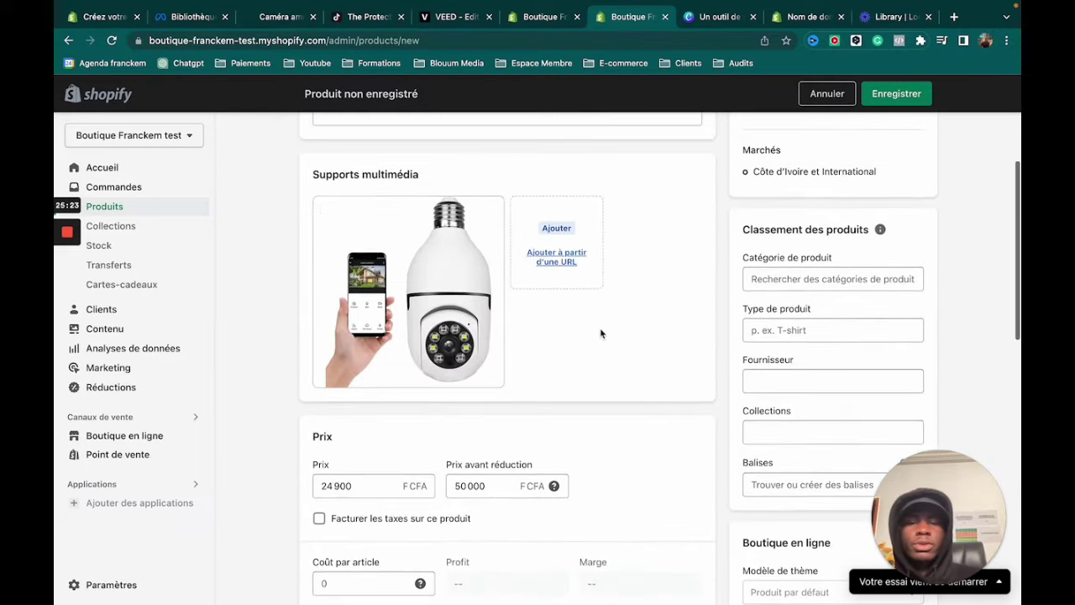
scroll(600, 334, up, 5)
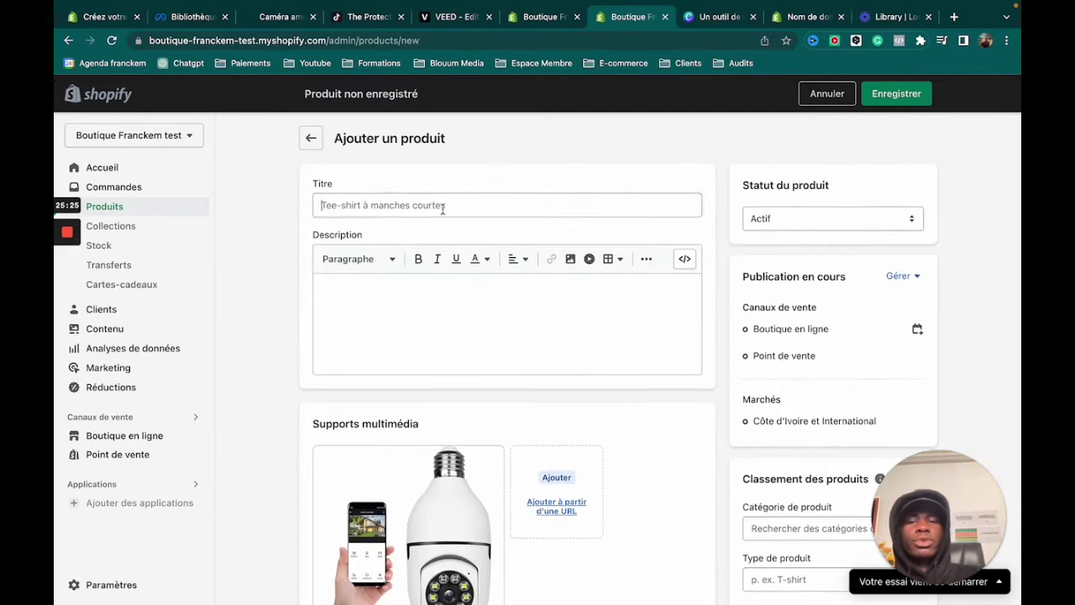
click(443, 206)
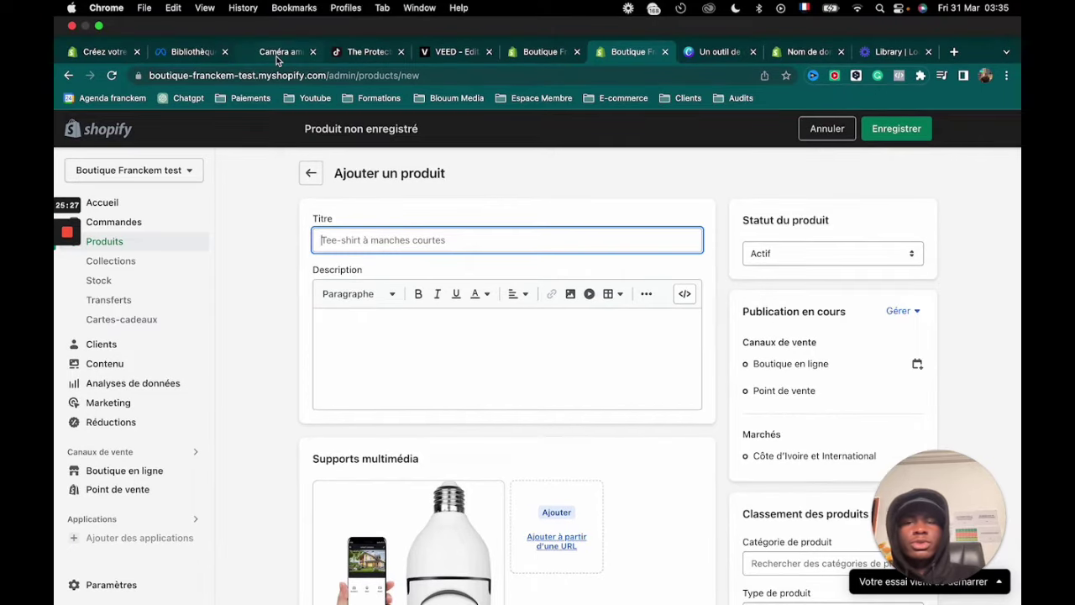
- Try to open the theprotectorcam.com product page linked from the camera brand's TikTok profile
click(278, 52)
click(364, 52)
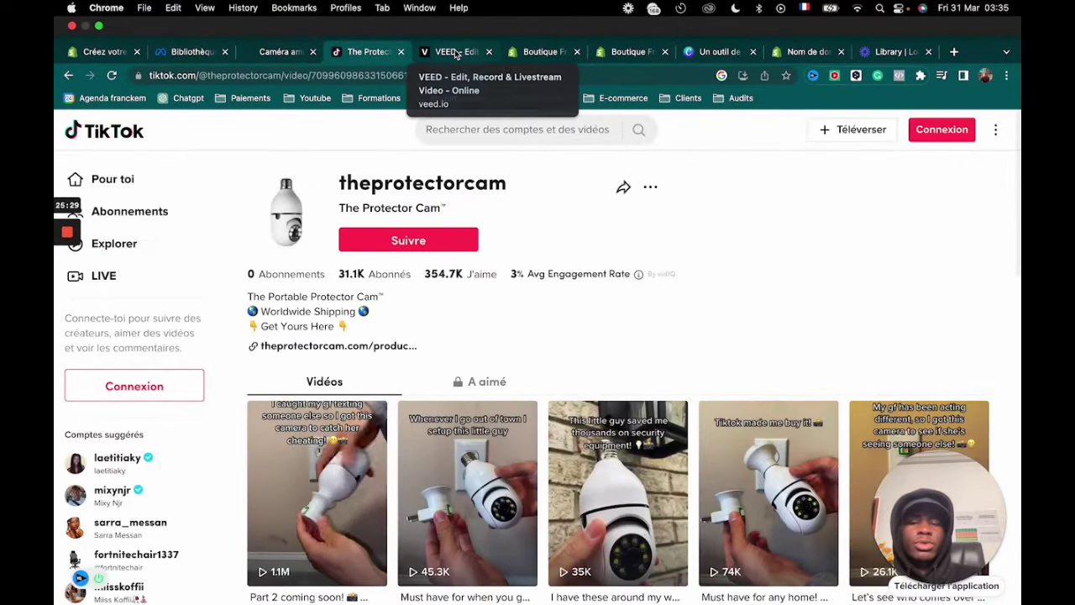
click(457, 52)
click(364, 52)
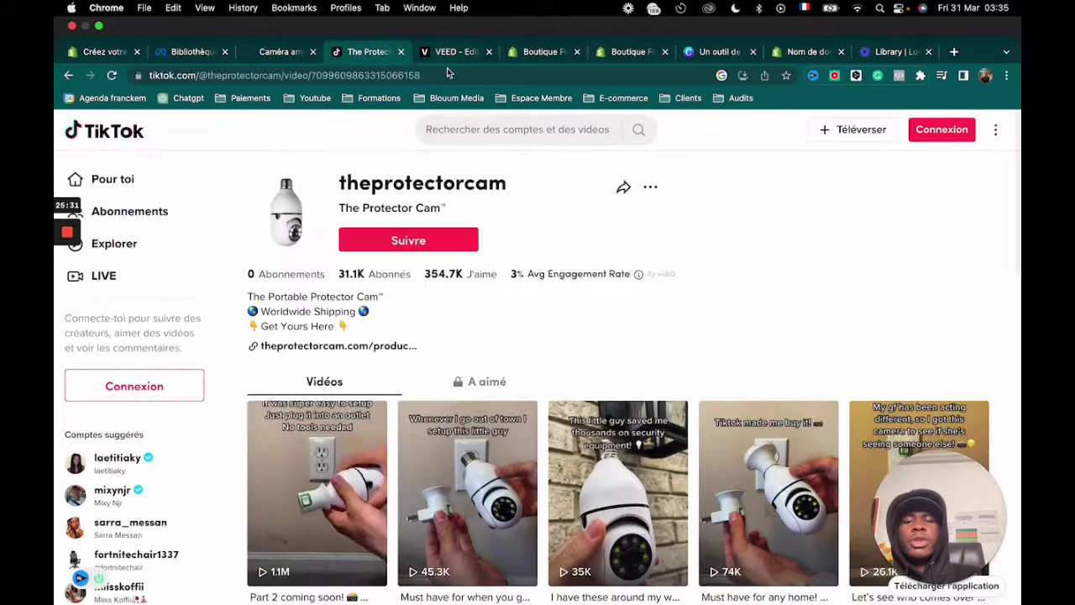
click(337, 314)
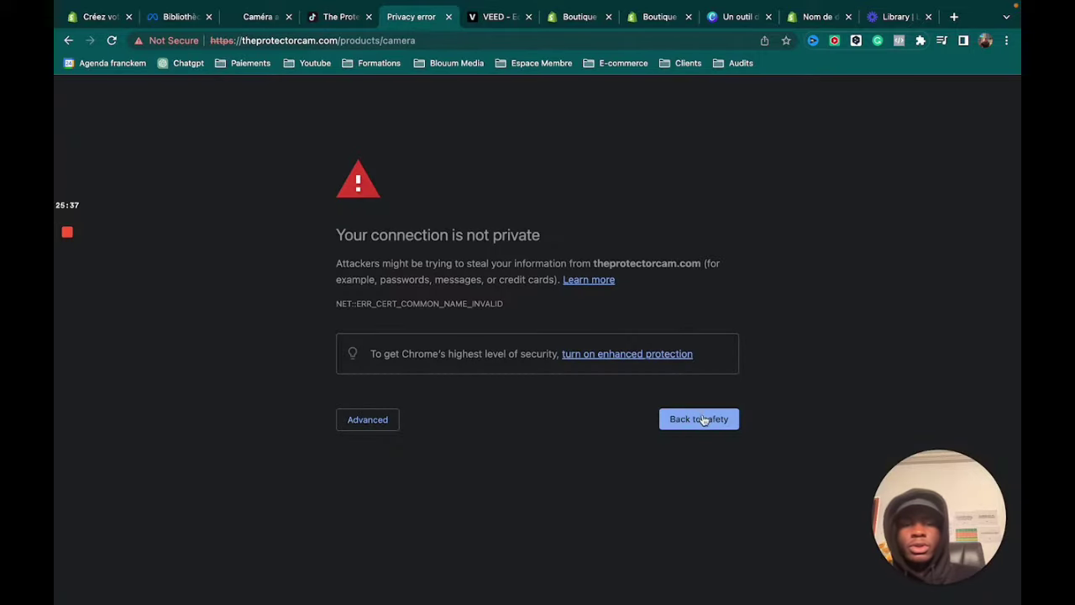
click(395, 422)
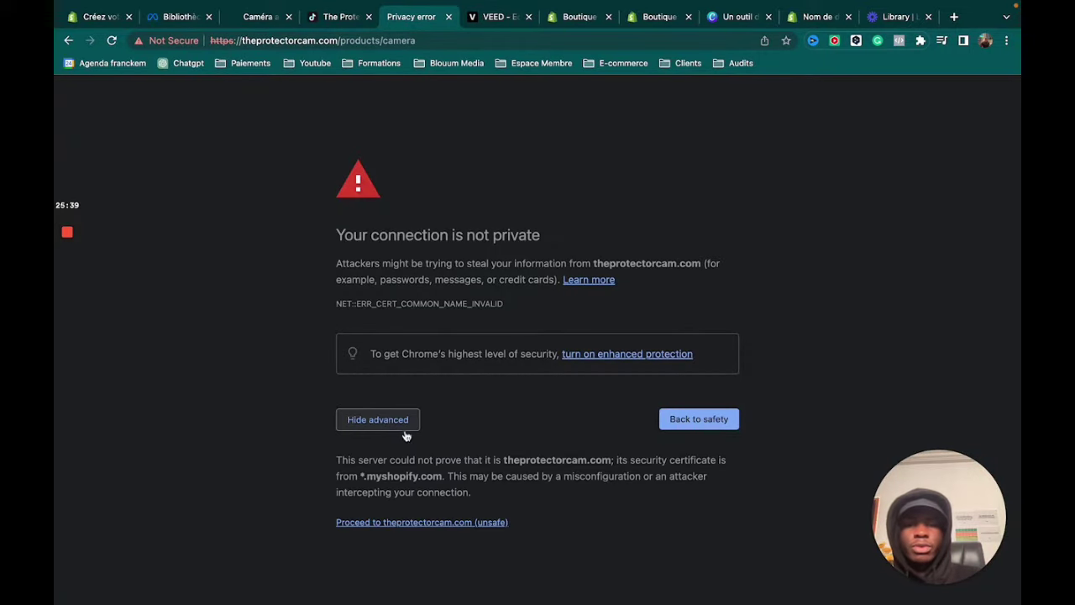
click(404, 429)
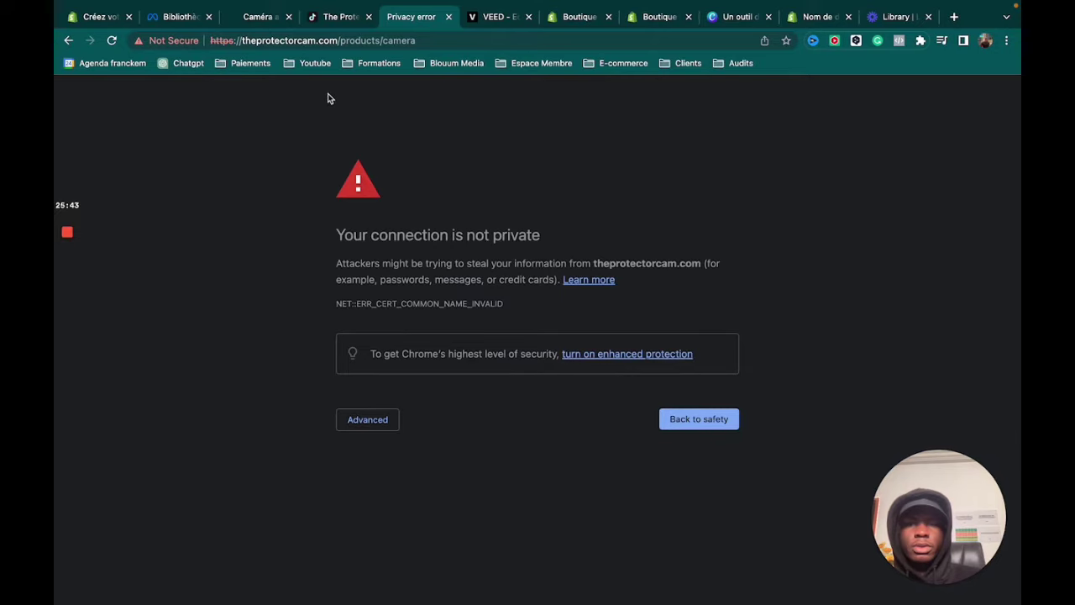
drag(381, 239, 548, 246)
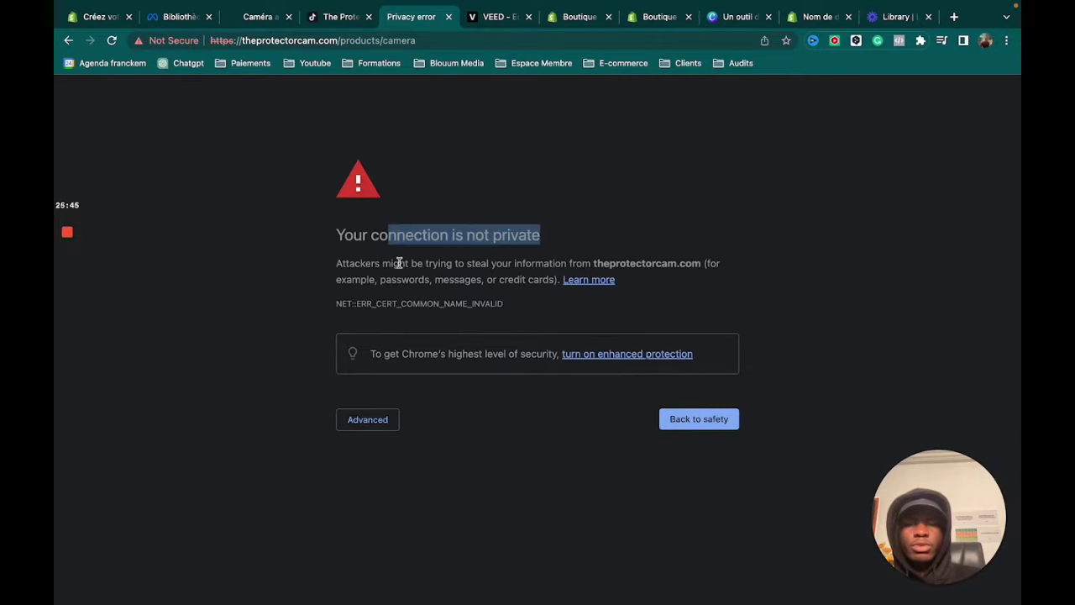
drag(382, 263, 531, 278)
click(549, 317)
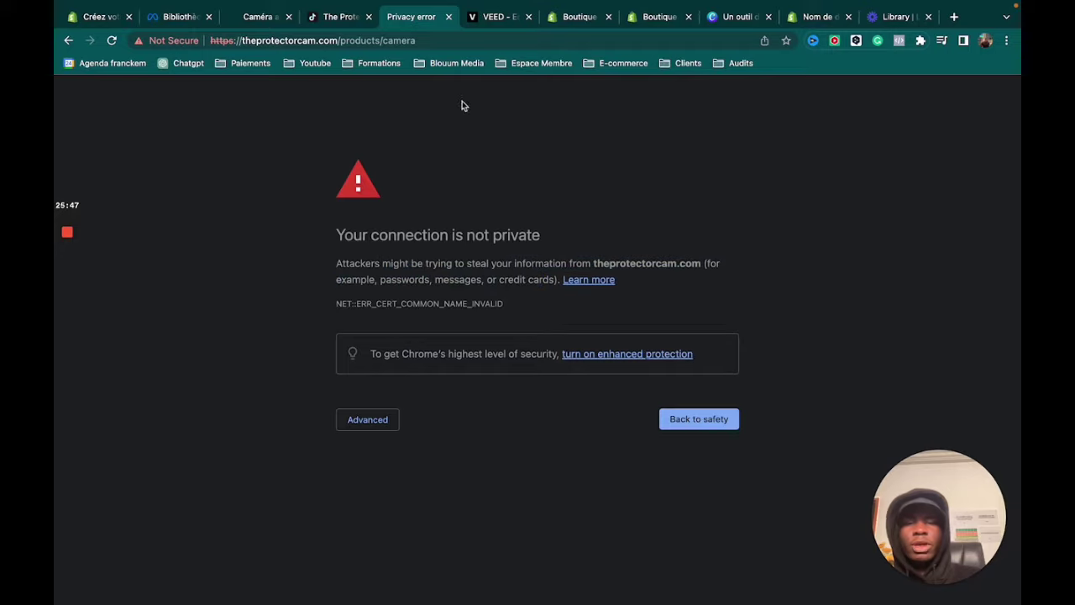
click(447, 18)
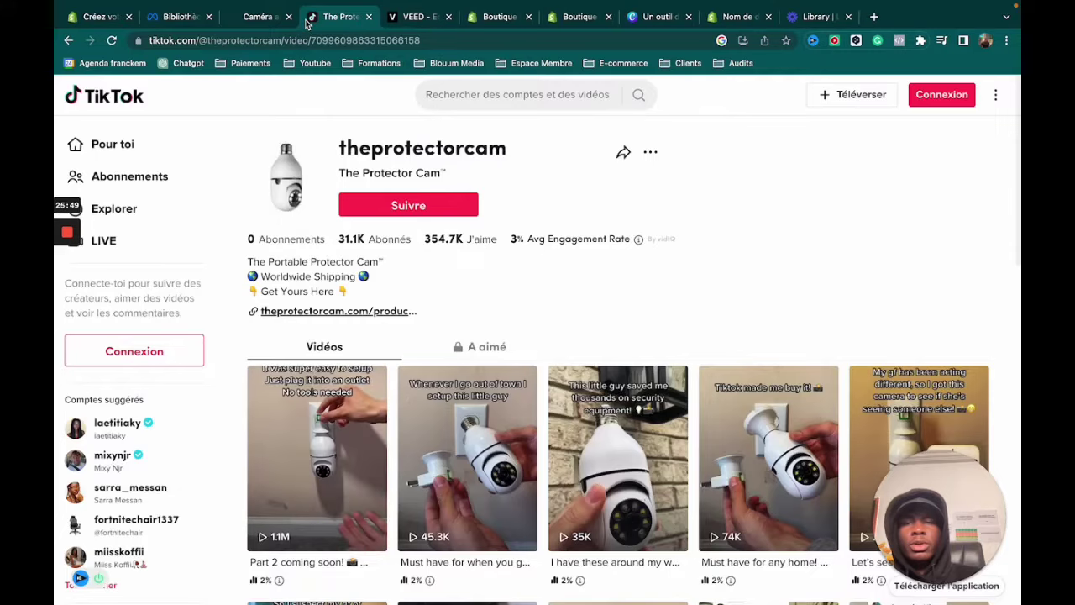
- Copy the title "Caméra ampoule de surveillance FULL HD" from the galaxyafrica.shop camera page into the new Shopify product's title
click(278, 19)
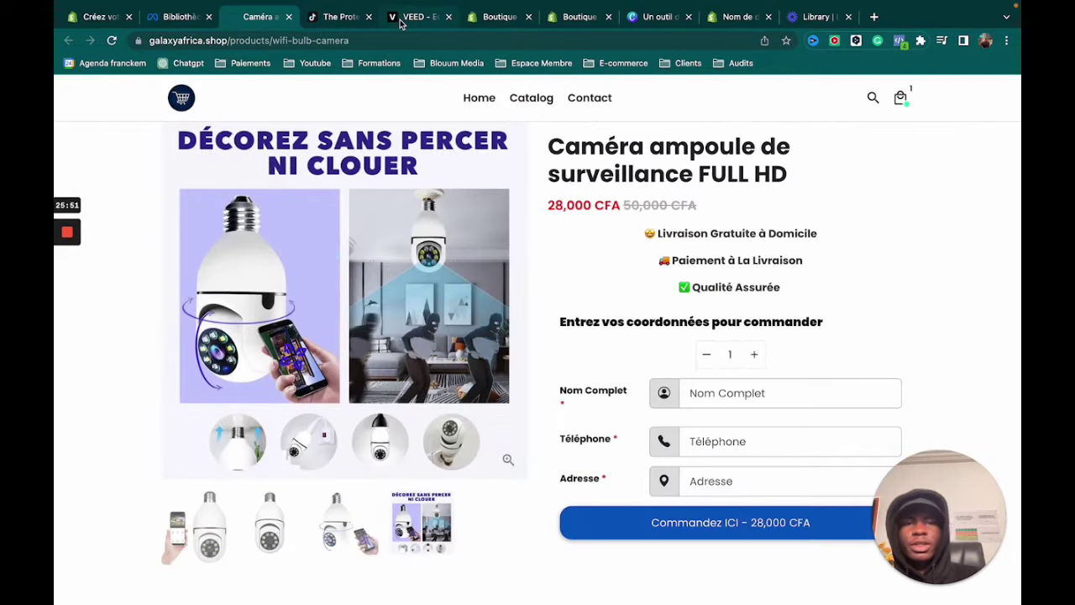
scroll(576, 246, down, 1)
scroll(577, 246, up, 3)
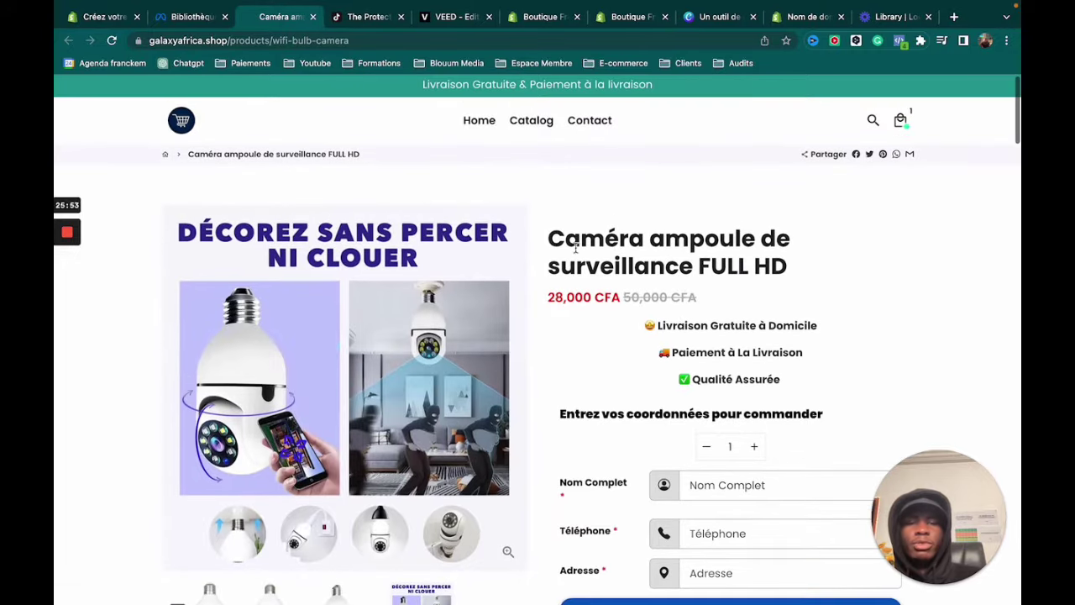
drag(547, 237, 790, 276)
key(super+c)
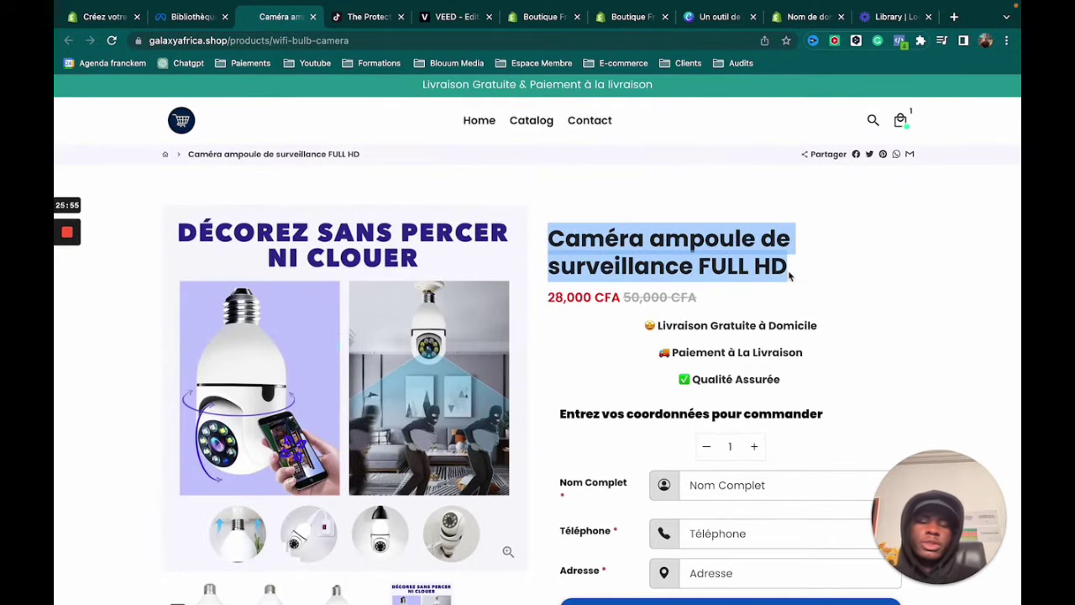
mouse_move(612, 14)
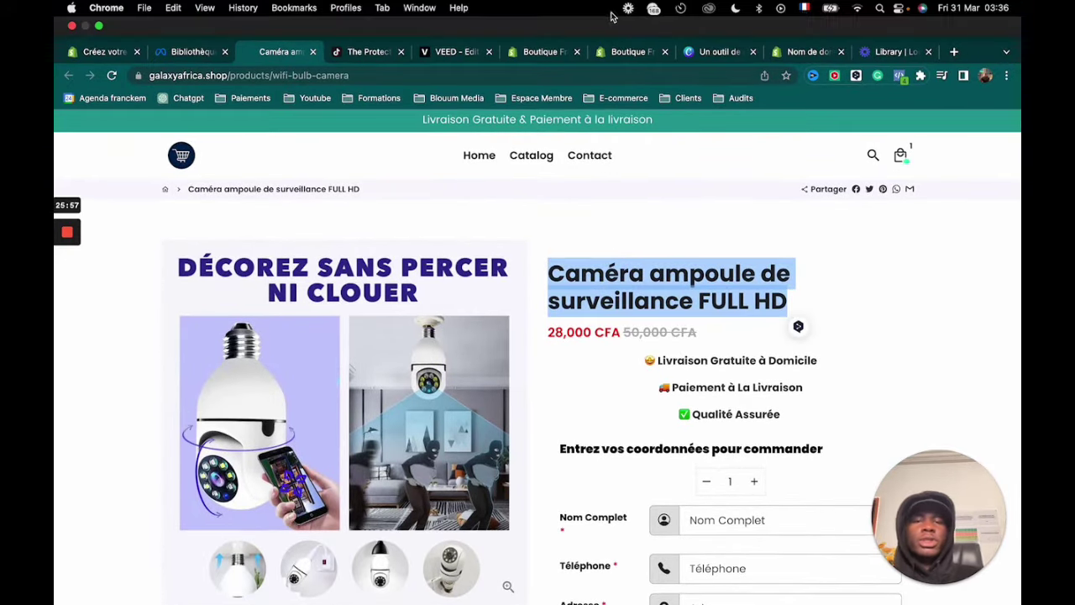
click(631, 52)
key(super+v)
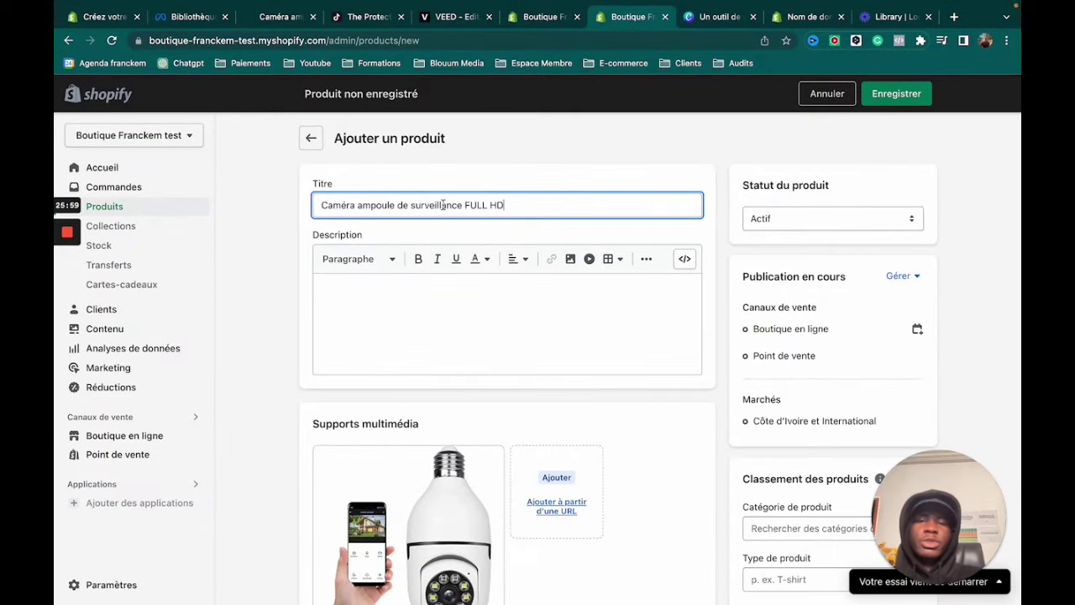
click(496, 179)
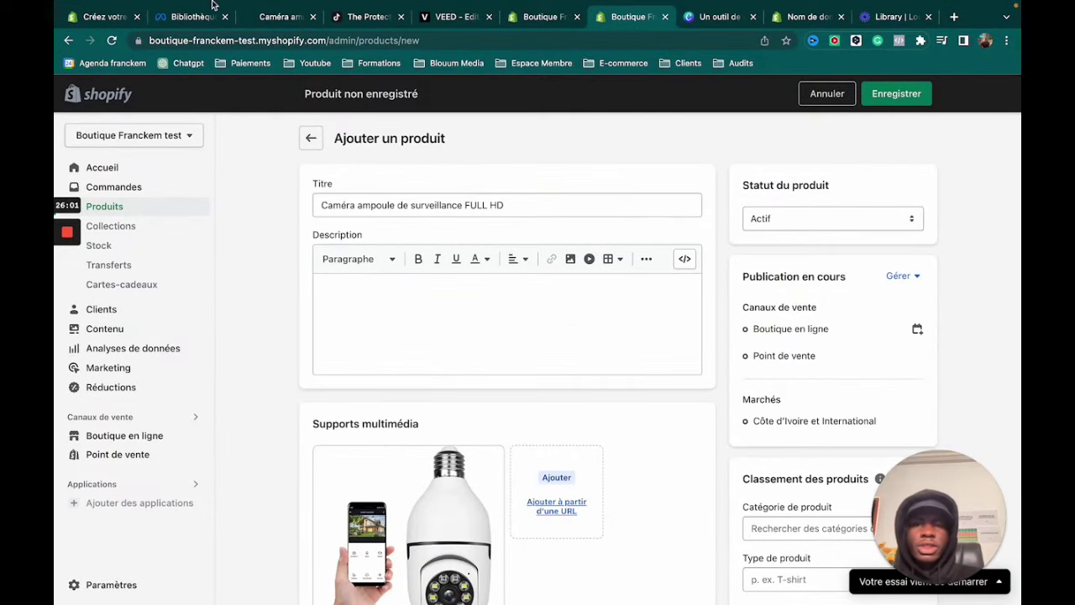
- Copy the heading "Surveillez et sécurisez vos locaux" and the installation paragraph beneath it from the galaxyafrica.shop camera page
click(270, 17)
scroll(602, 311, down, 8)
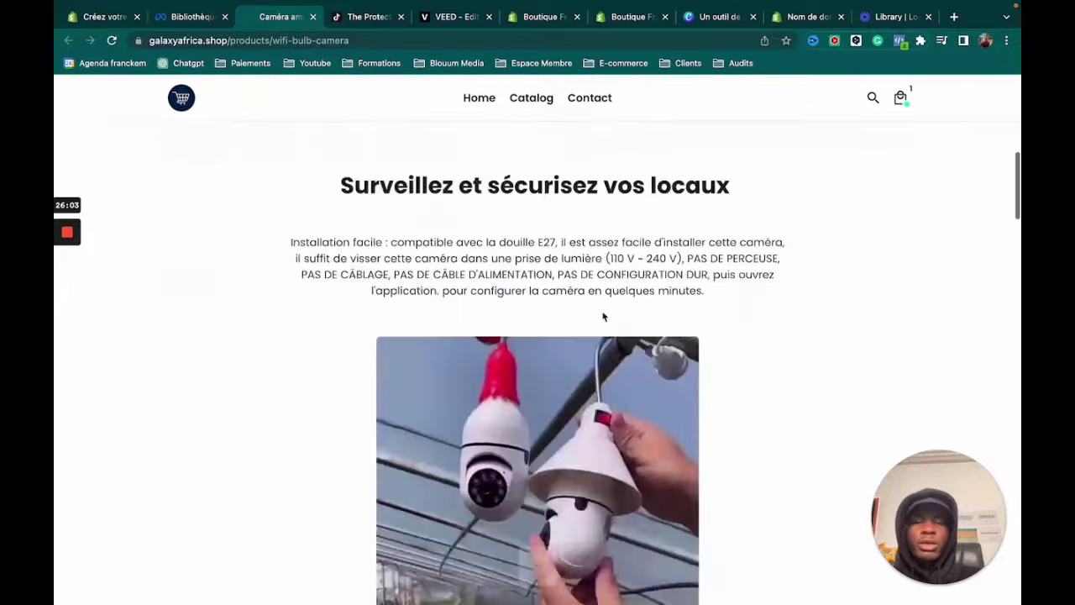
scroll(454, 271, down, 1)
scroll(708, 280, up, 1)
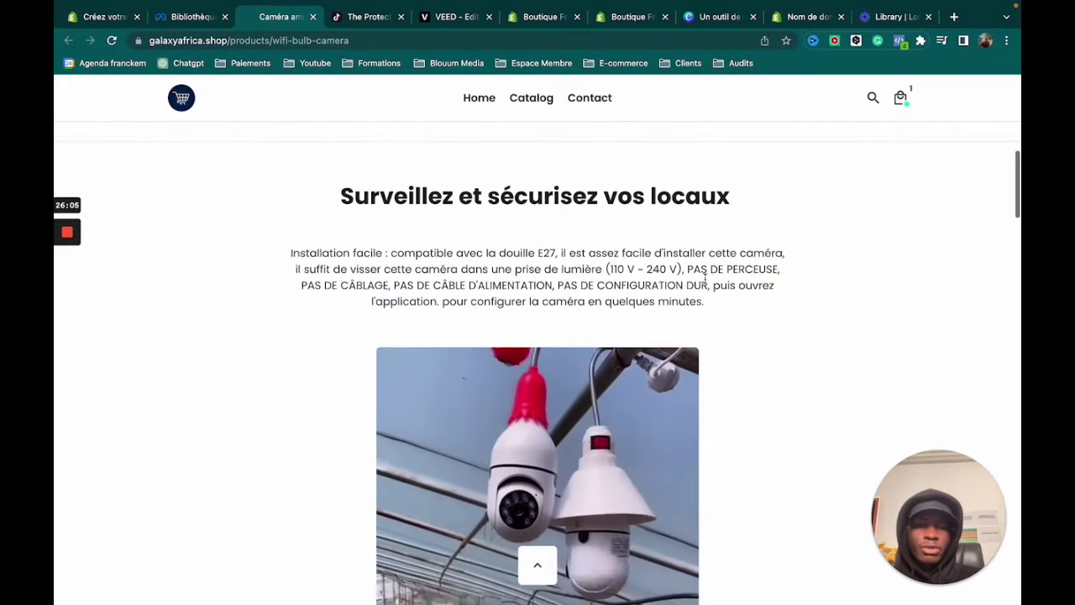
drag(725, 305, 335, 172)
key(super+c)
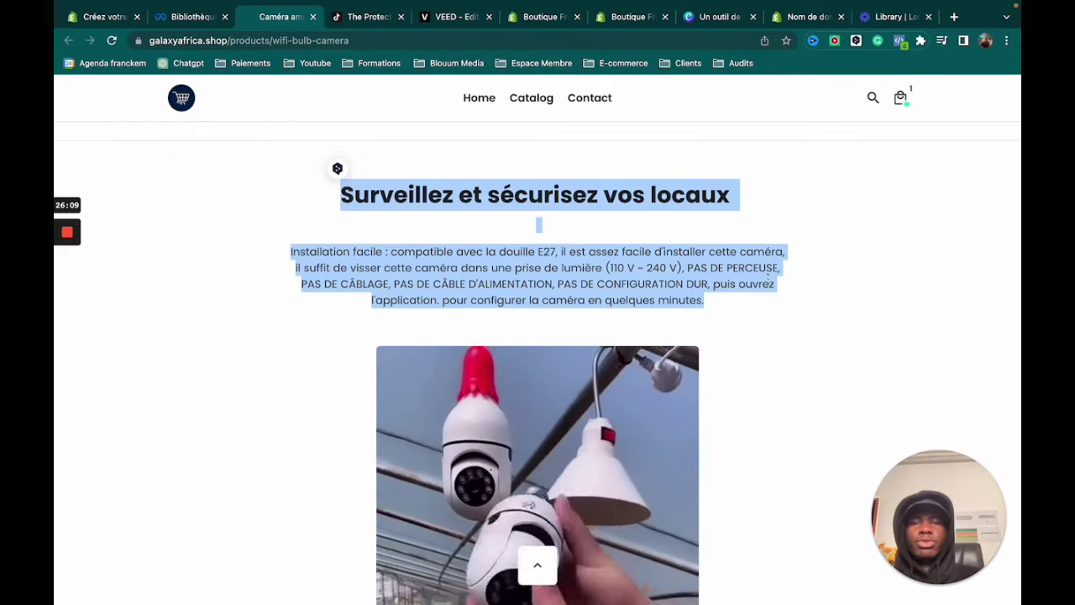
- Look through the other description paragraphs and images on the galaxyafrica.shop camera page
click(532, 22)
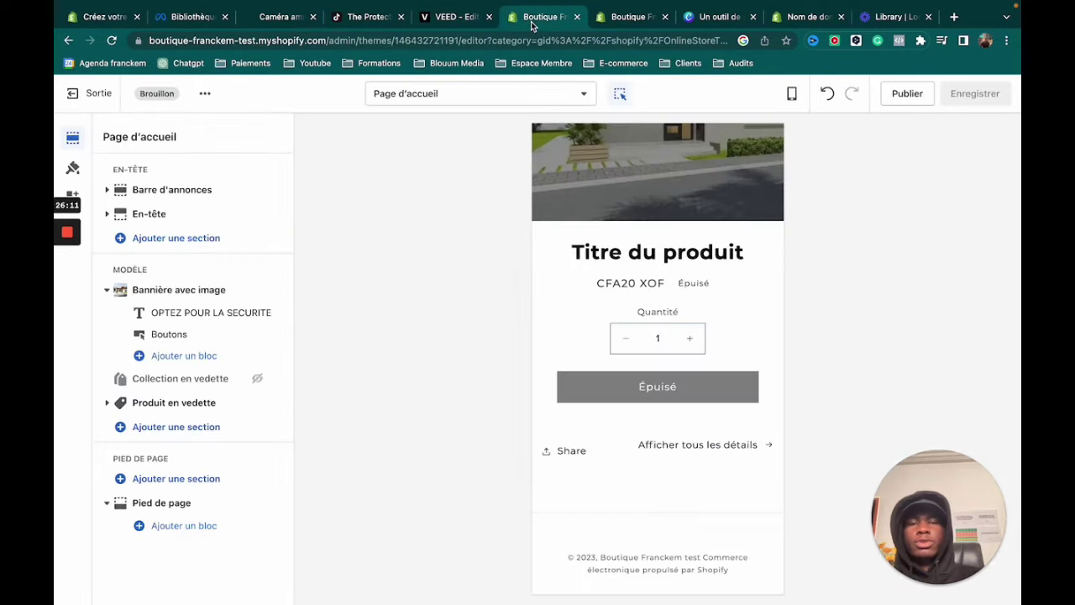
click(264, 17)
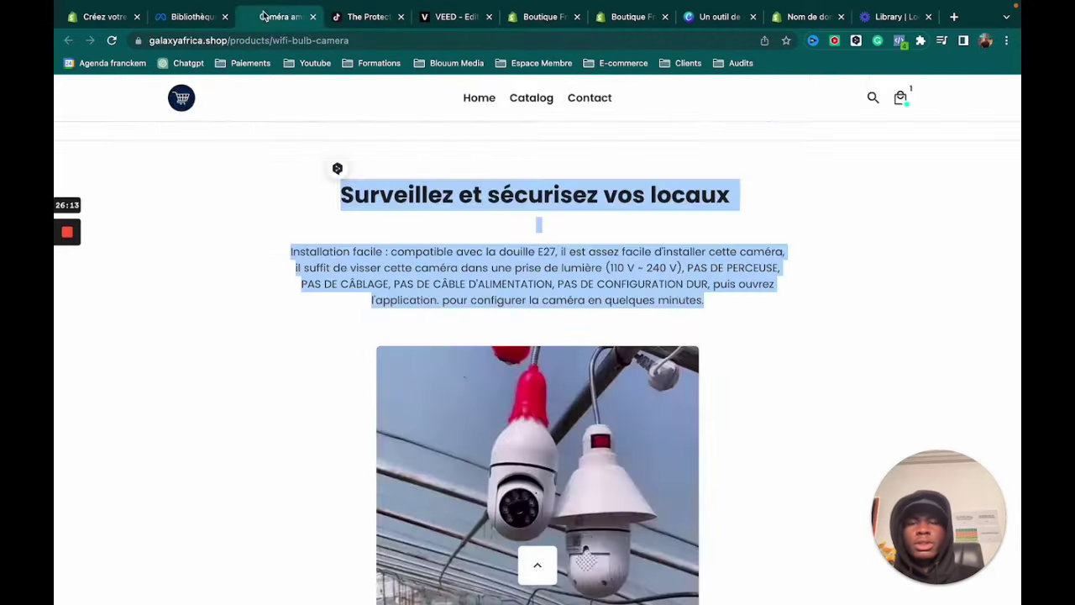
scroll(547, 250, down, 10)
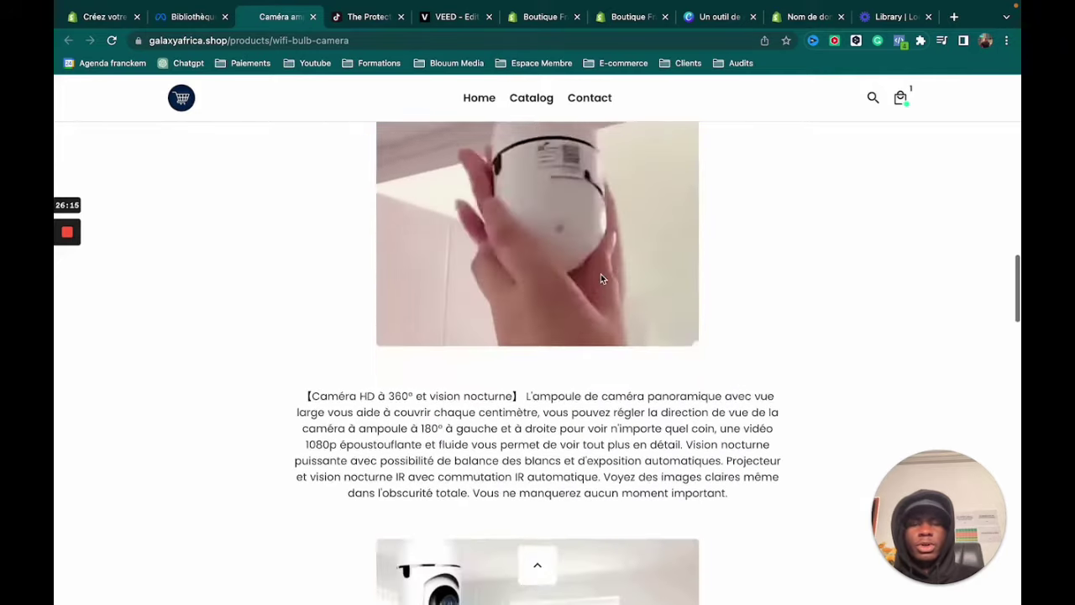
scroll(601, 279, down, 4)
scroll(600, 279, up, 7)
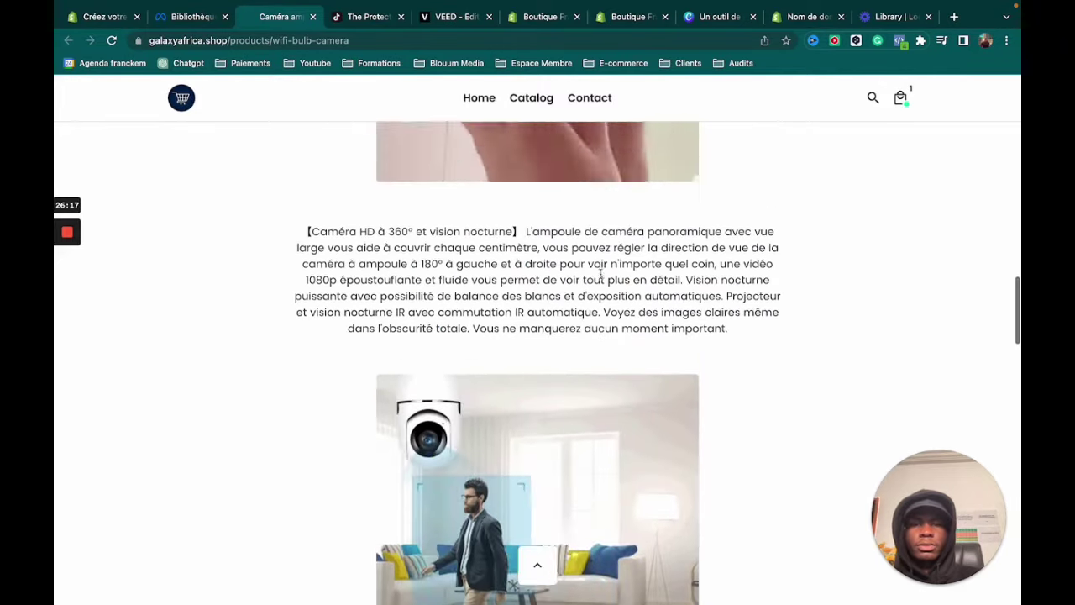
scroll(601, 279, up, 12)
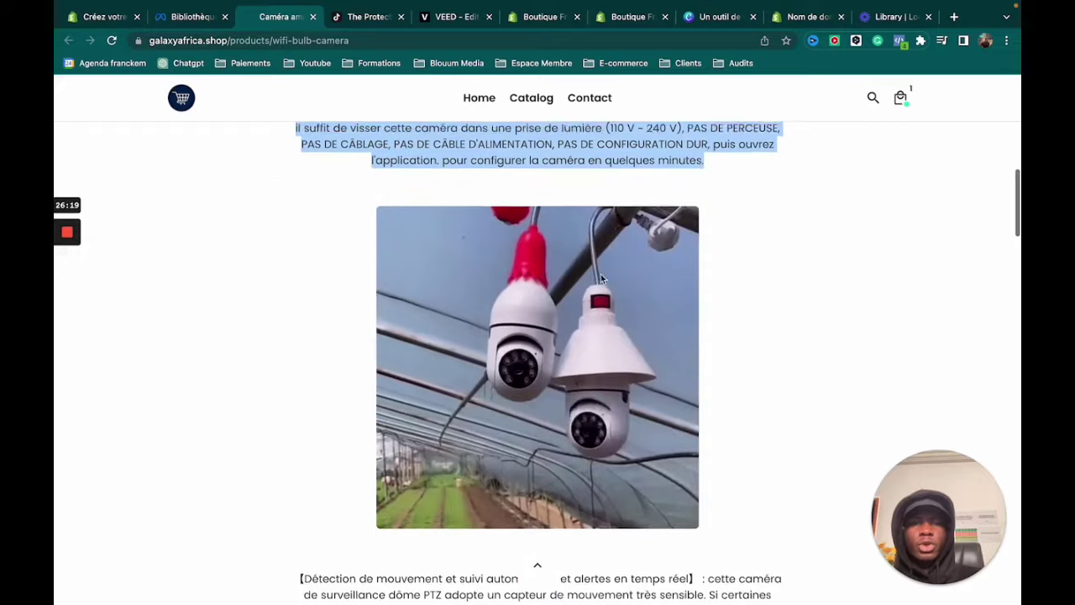
scroll(355, 133, up, 1)
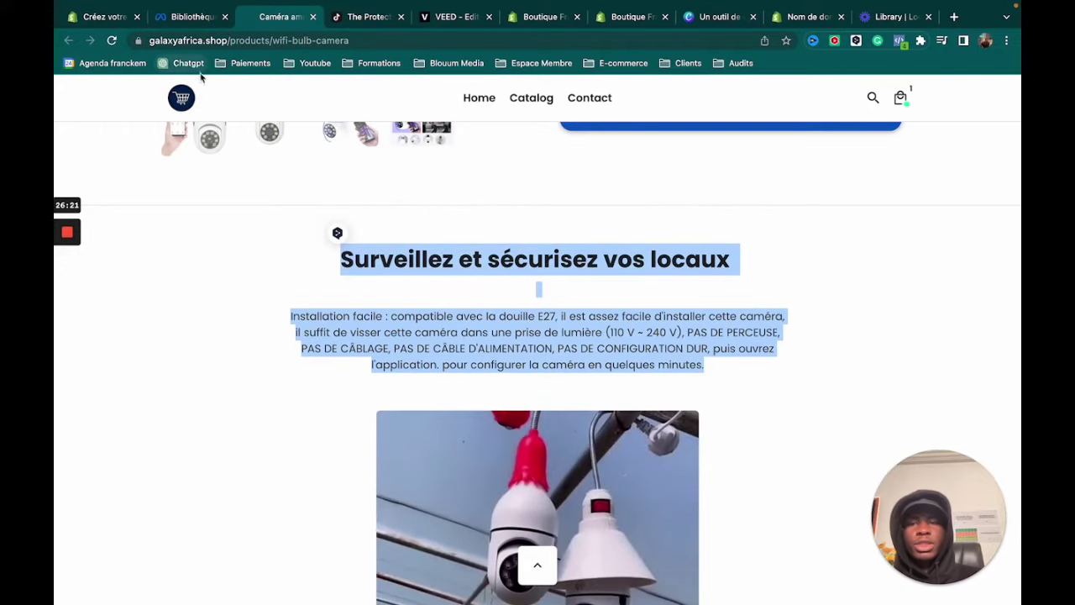
- Open ChatGPT in a new tab and ask it to rephrase the copied camera text with the prompt "REFORMULE MOI ça"
click(355, 17)
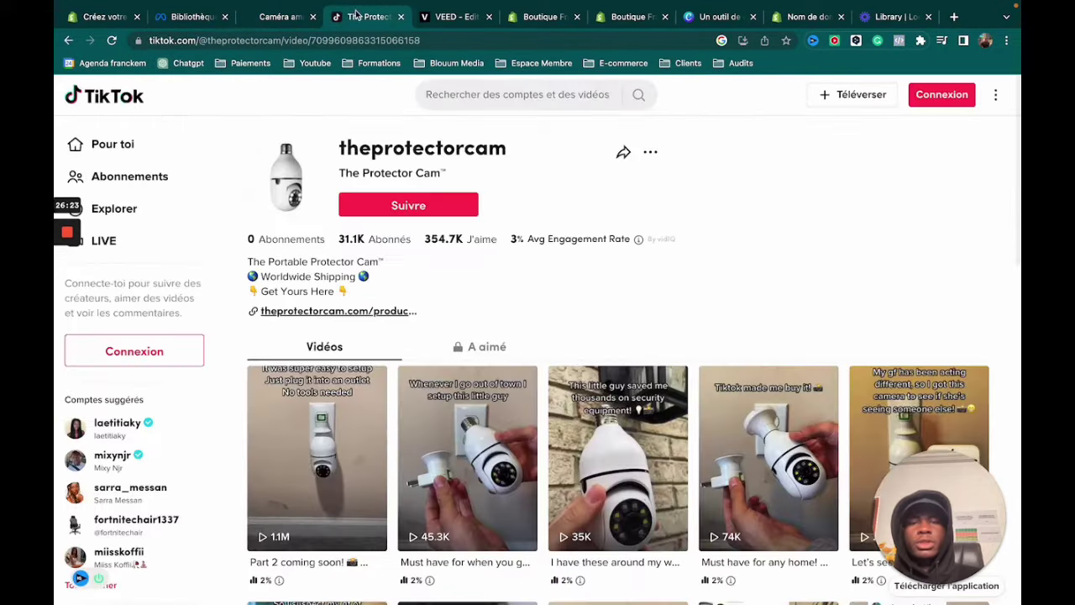
click(954, 17)
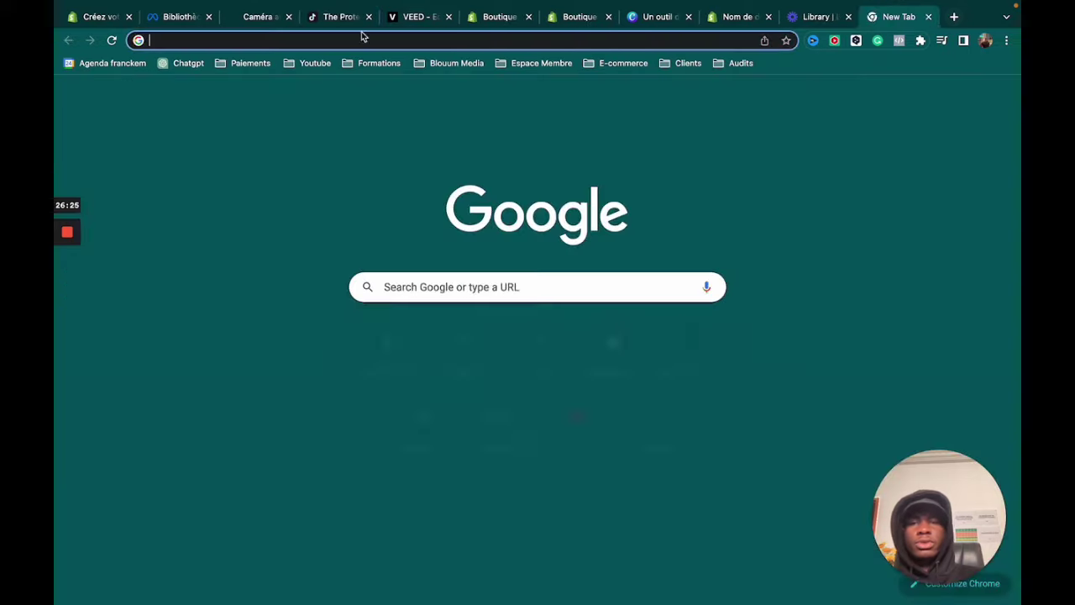
click(188, 63)
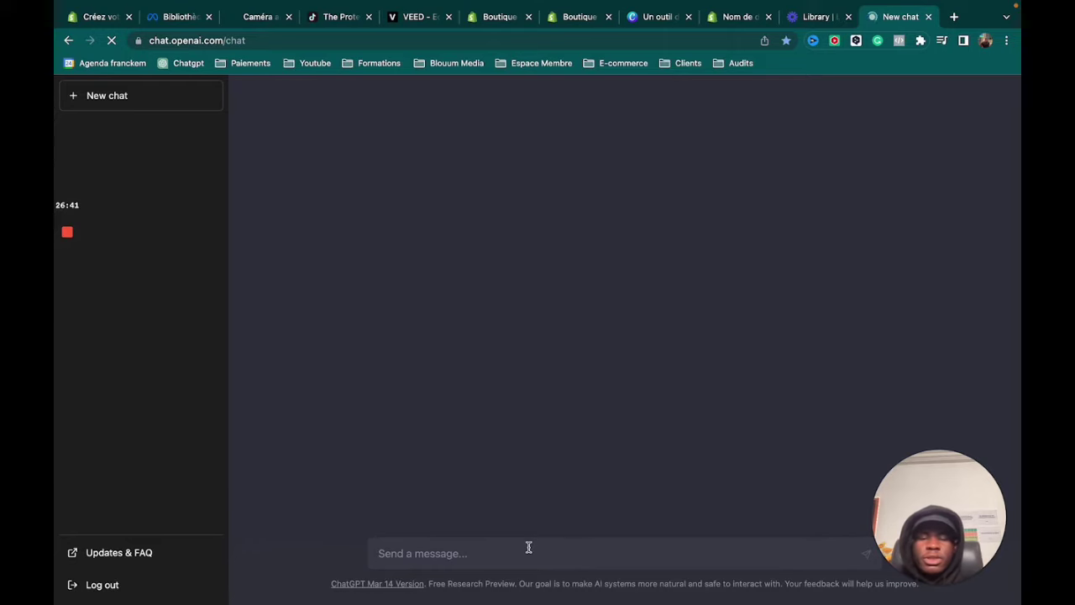
text(F)
key(BackSpace)
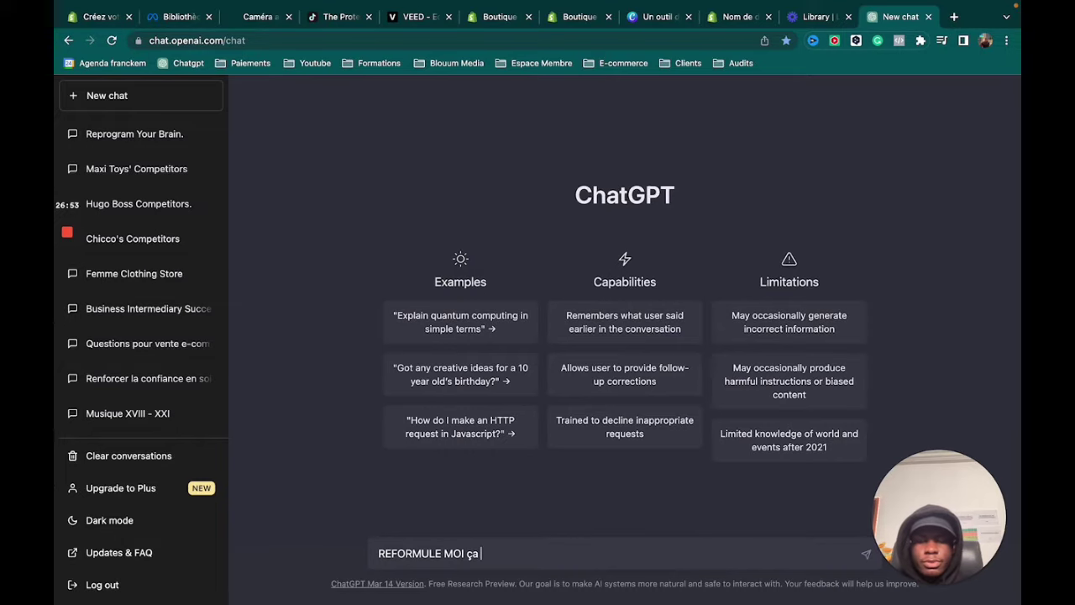
key(super+v)
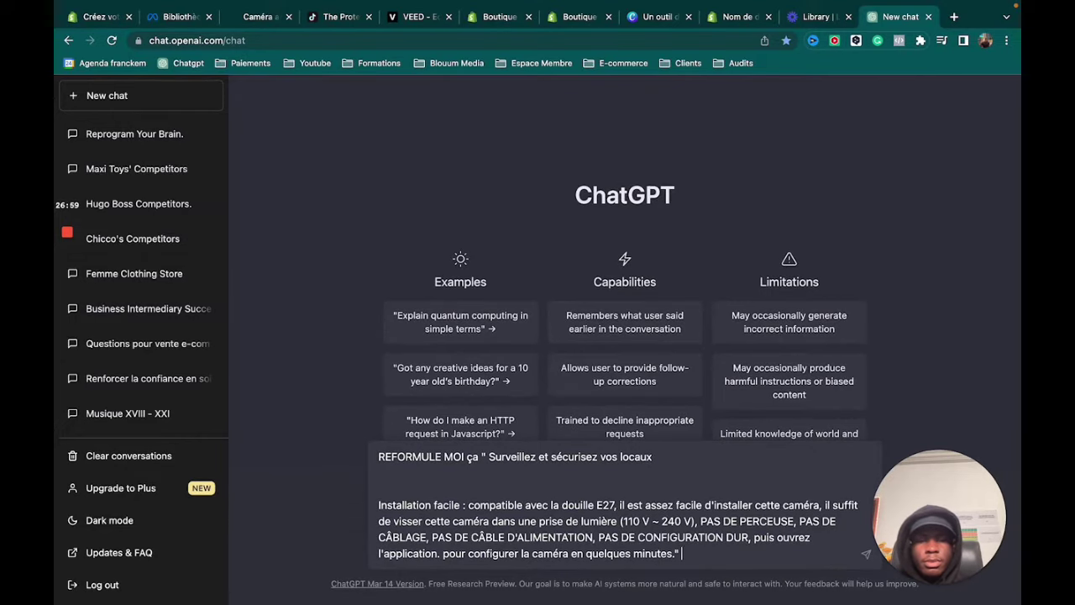
key(Return)
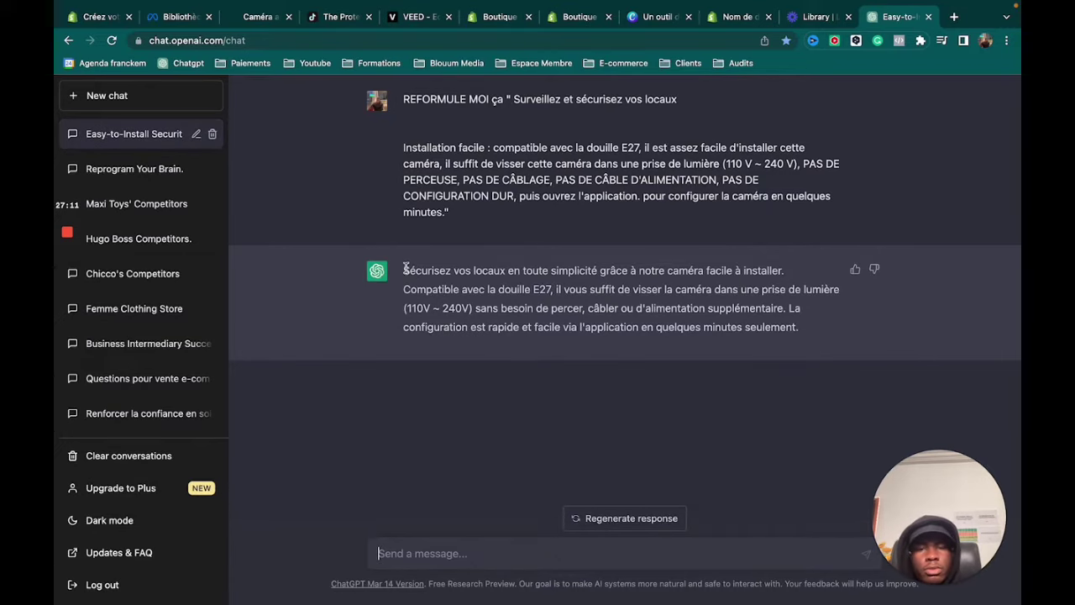
- Copy ChatGPT's rephrased camera text into the Shopify product's description and insert an empty line above it
drag(406, 267, 785, 341)
key(super+c)
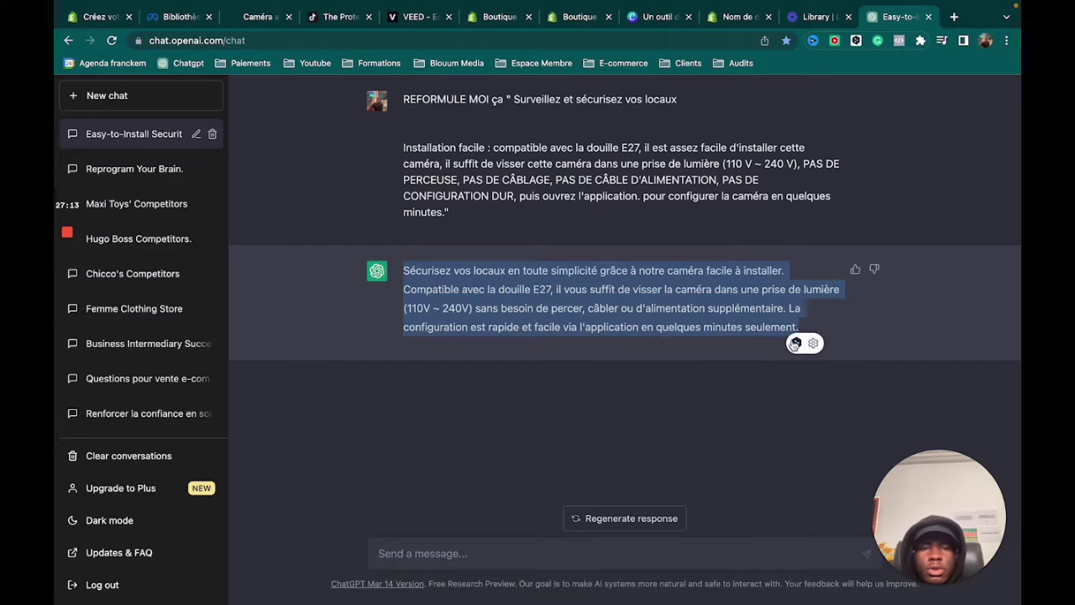
click(575, 17)
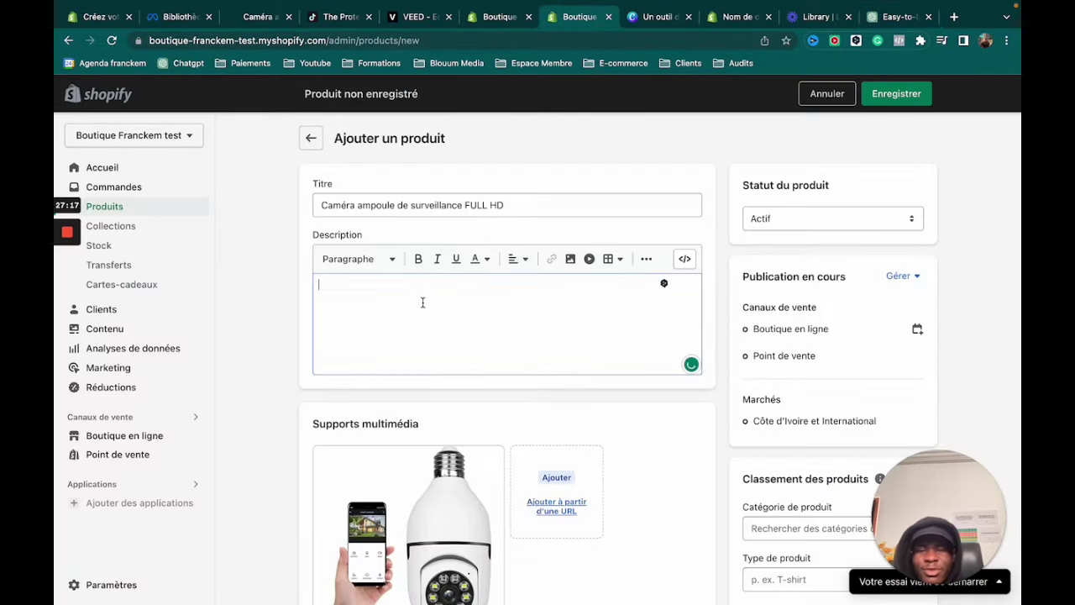
key(super+v)
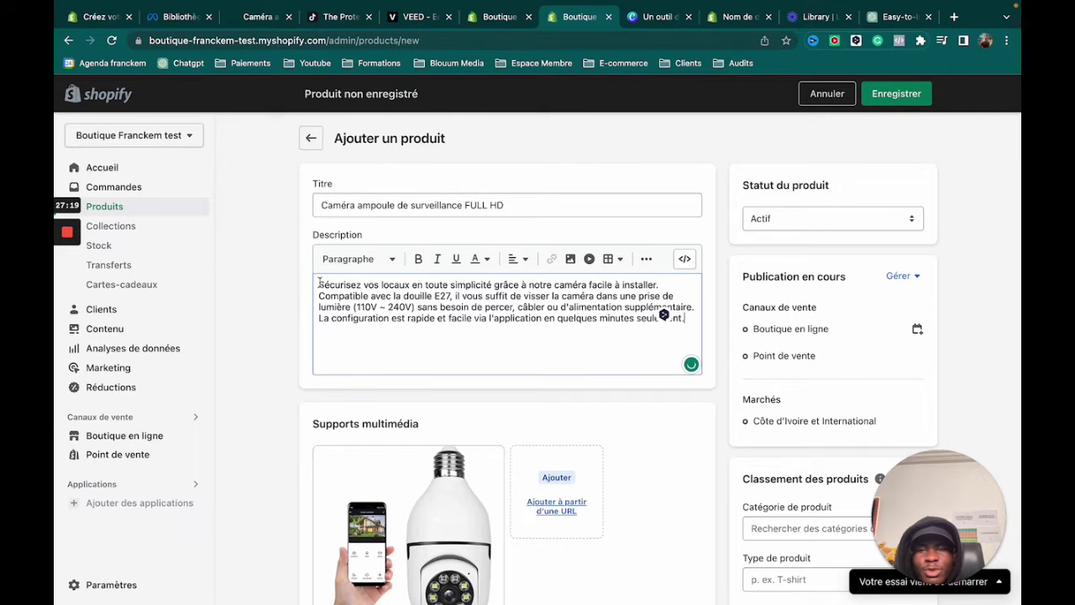
key(Return)
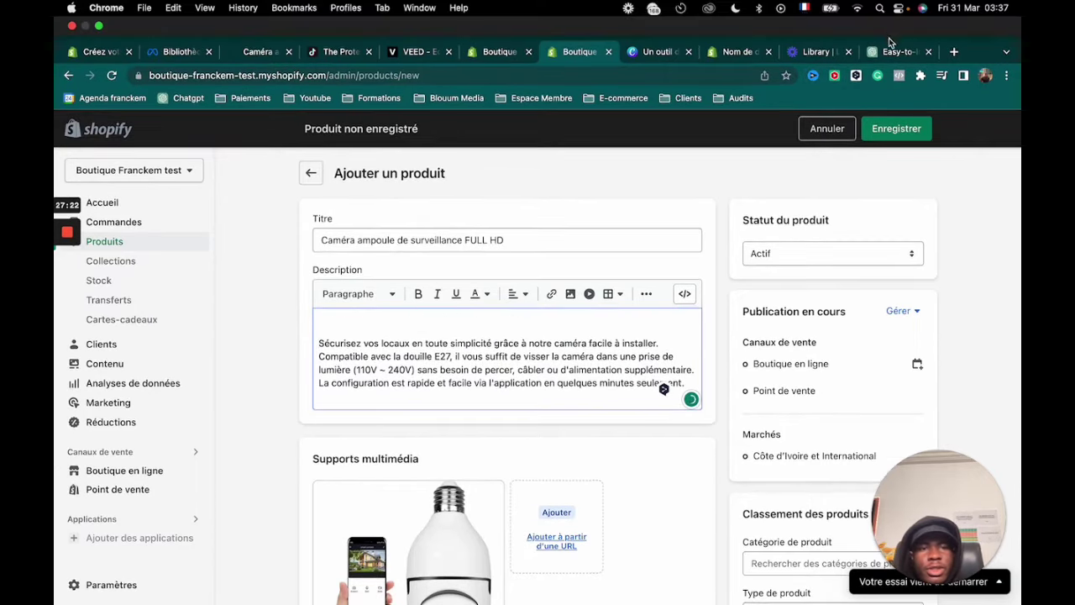
- Check the original heading "Surveillez et sécurisez vos locaux" in the ChatGPT prompt, then return to the Shopify product
click(894, 16)
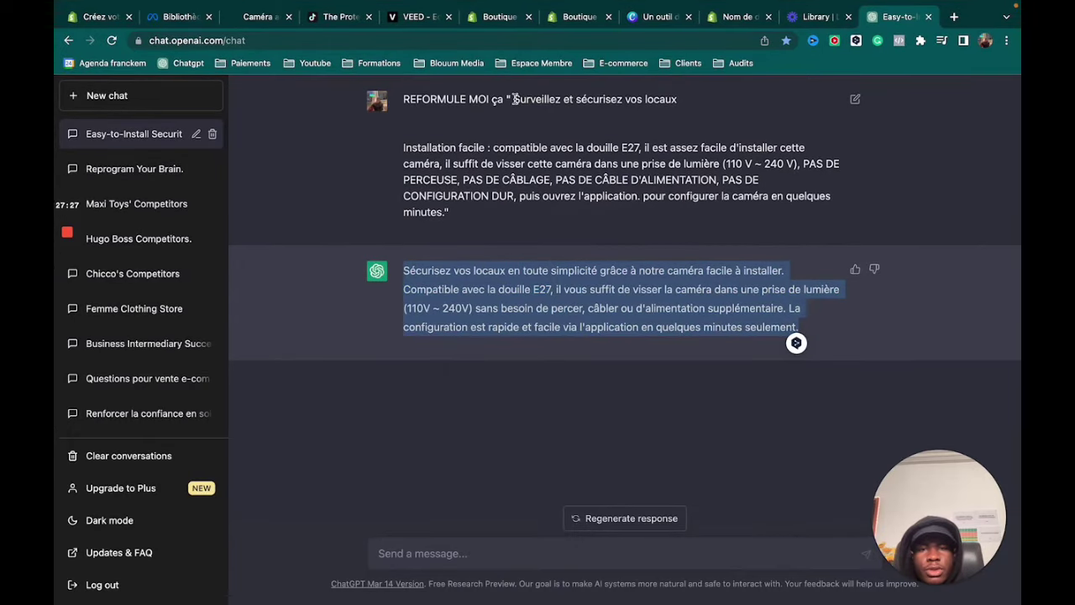
drag(515, 99, 685, 100)
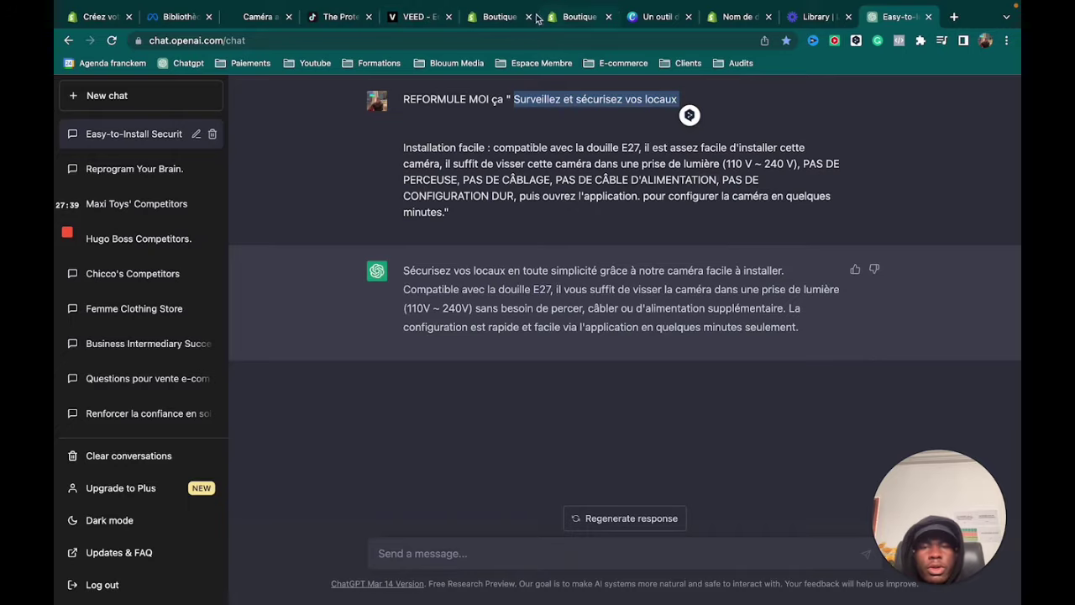
click(581, 17)
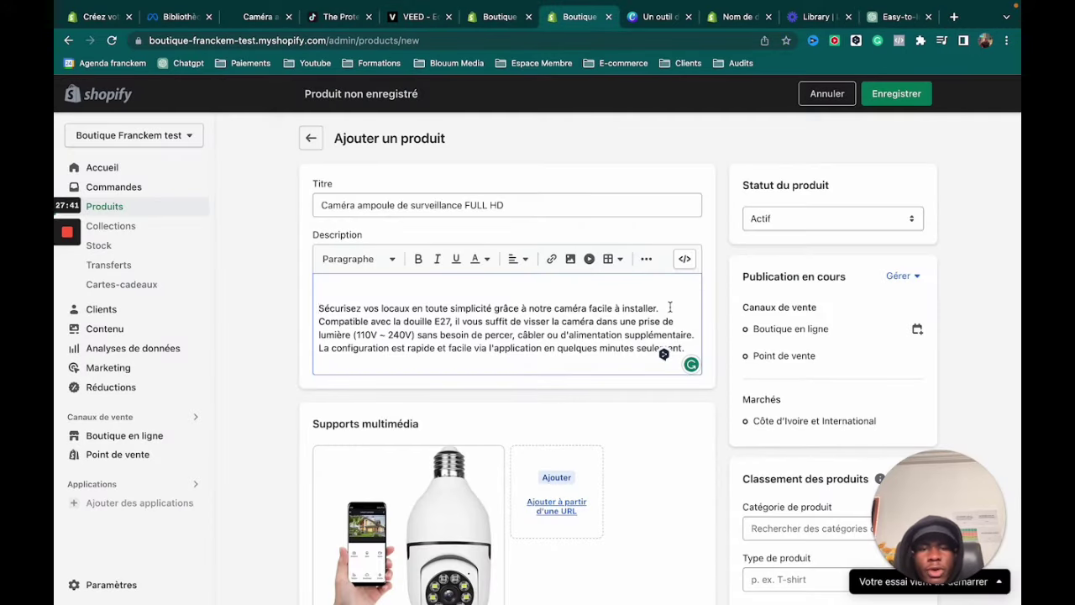
- Separate the description's opening sentence, ending in "facile à installer.", from the following text with an empty line
drag(670, 307, 337, 307)
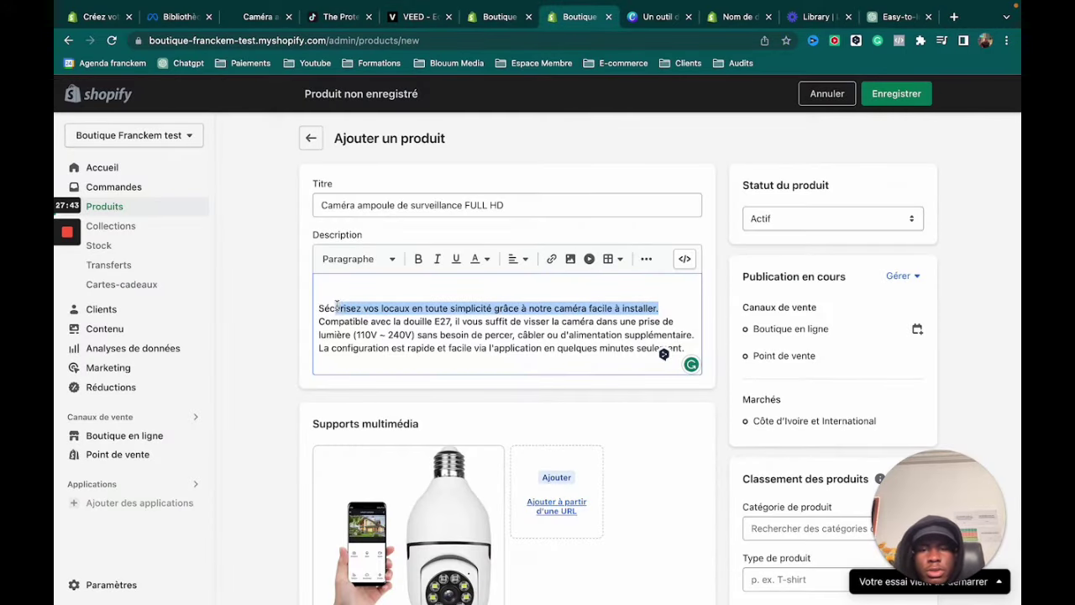
click(319, 308)
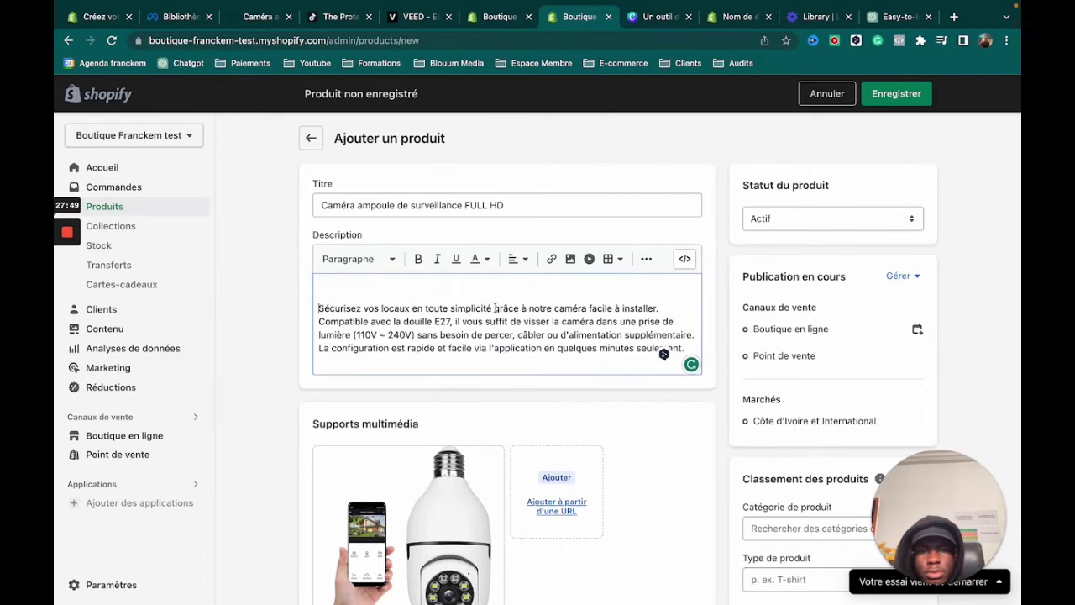
drag(659, 309, 359, 296)
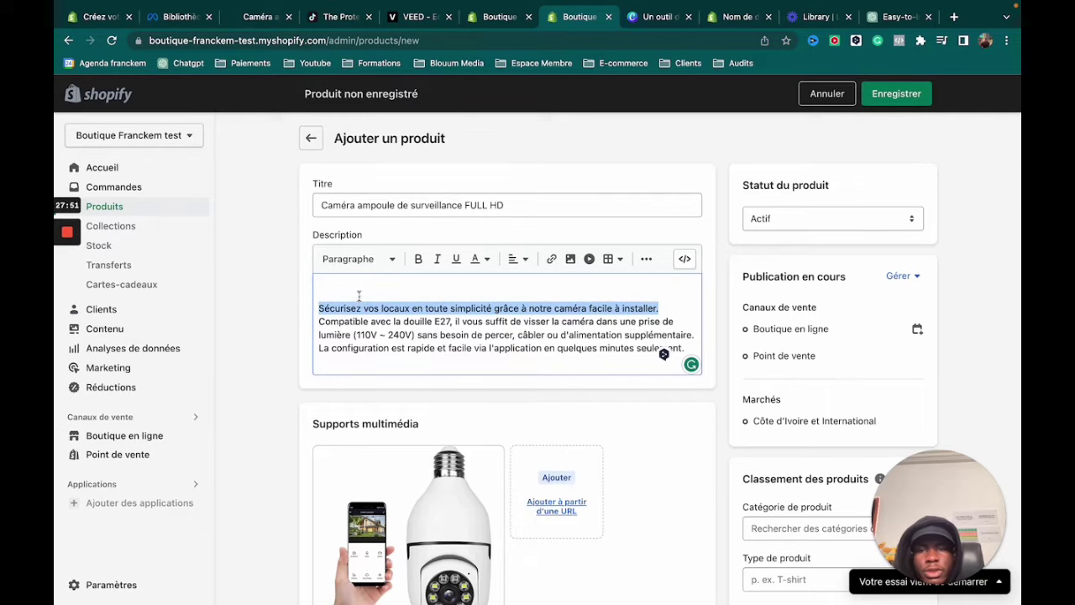
click(663, 304)
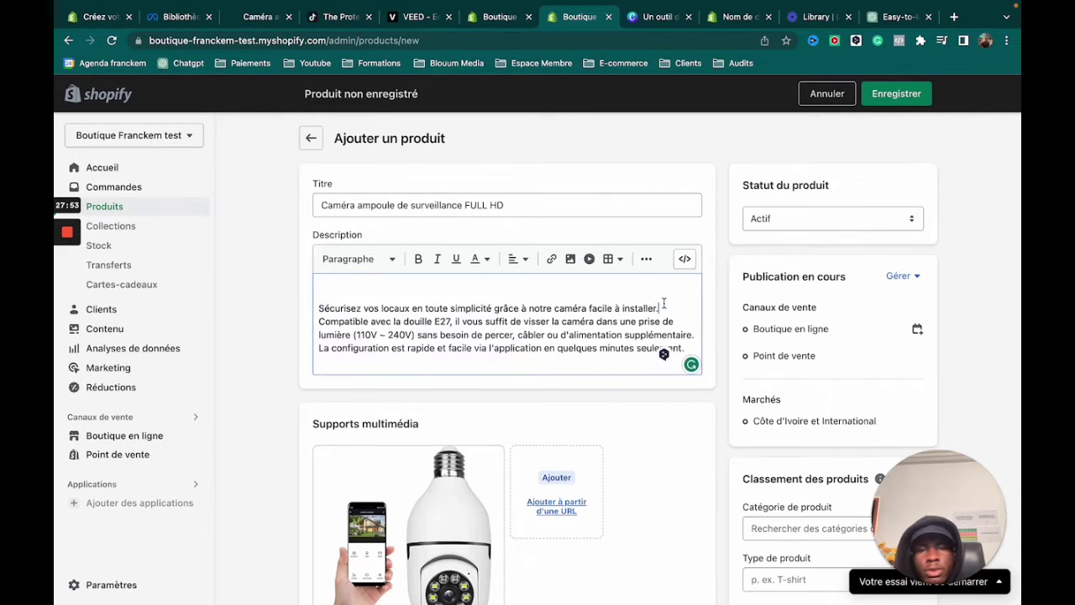
key(Return)
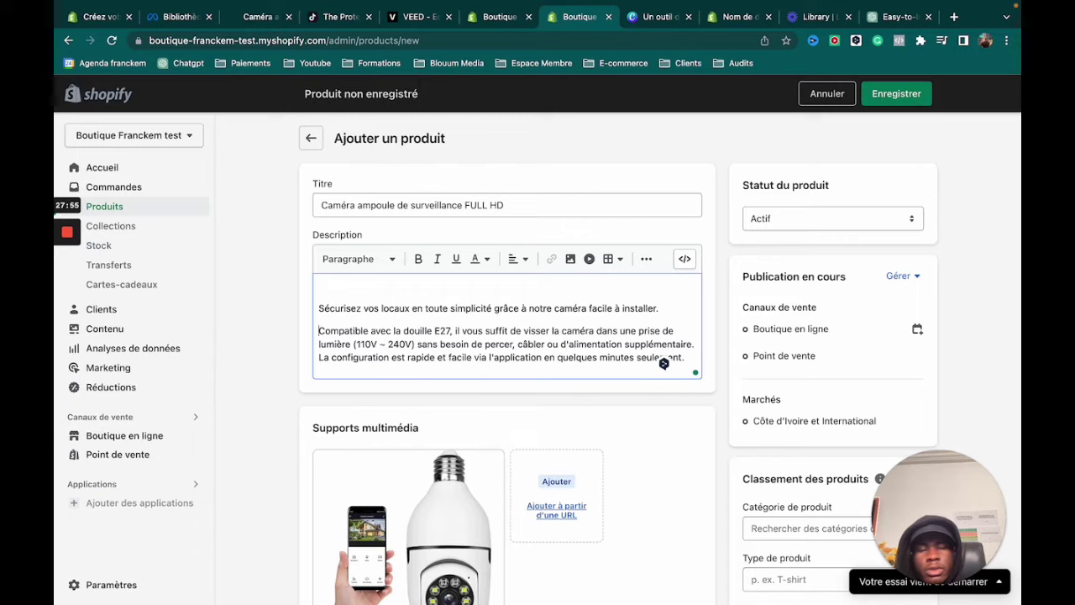
key(Return)
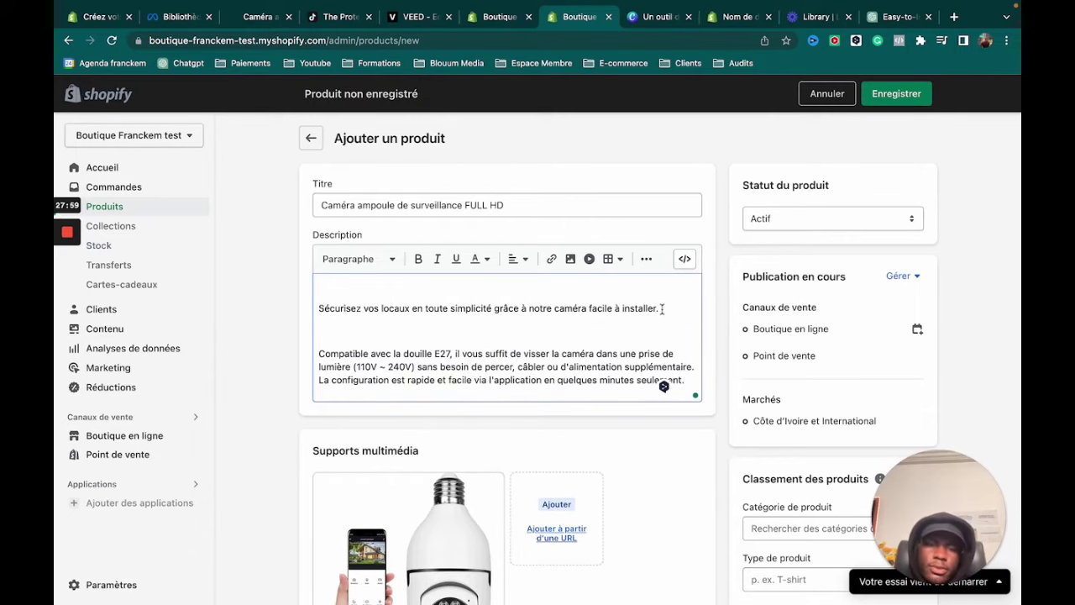
- Make the description's opening sentence bold and format it as Titre 2
triple_click(663, 309)
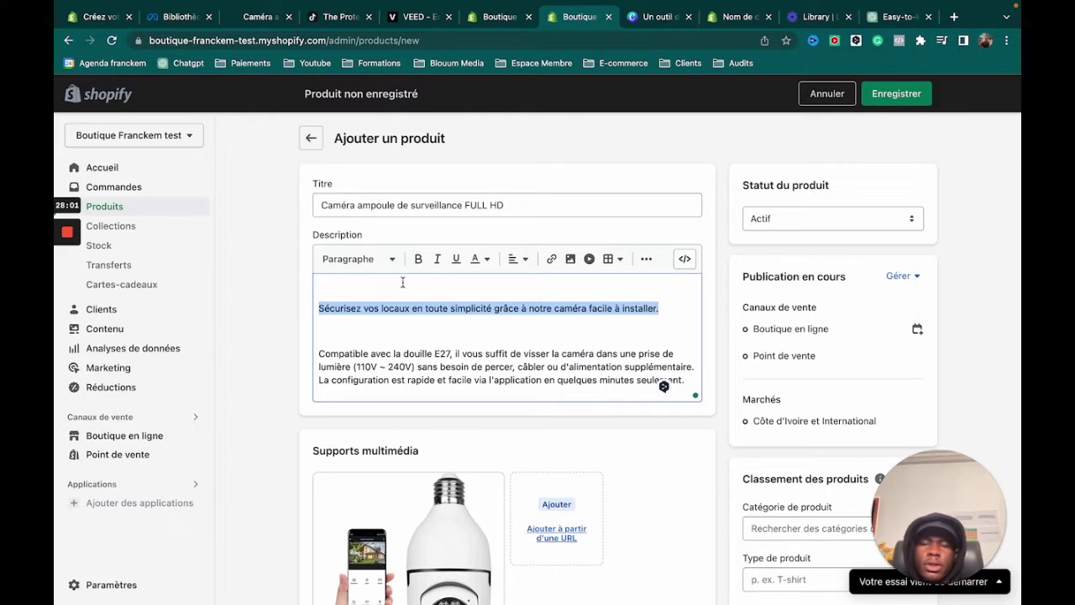
click(418, 259)
click(370, 259)
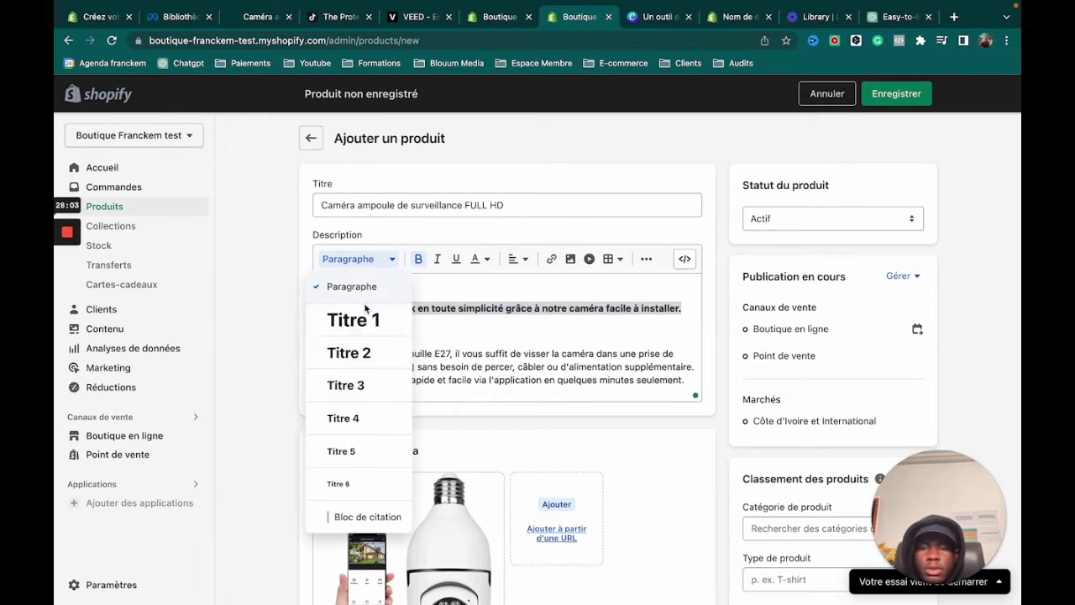
click(374, 363)
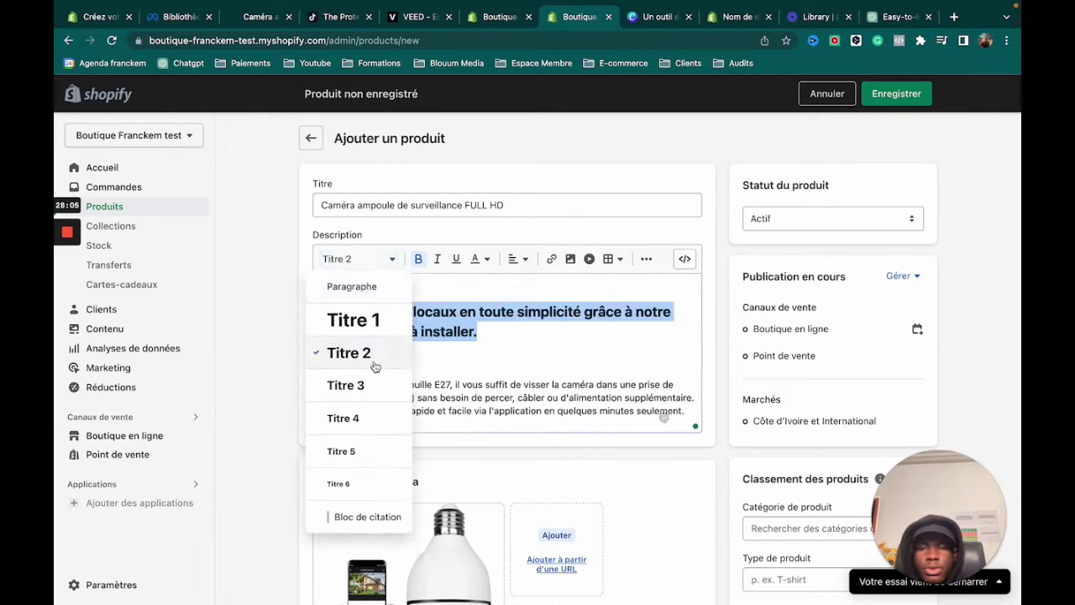
click(507, 345)
- Remove the empty line above the description's opening sentence and reapply the Titre 2 format to it
click(324, 311)
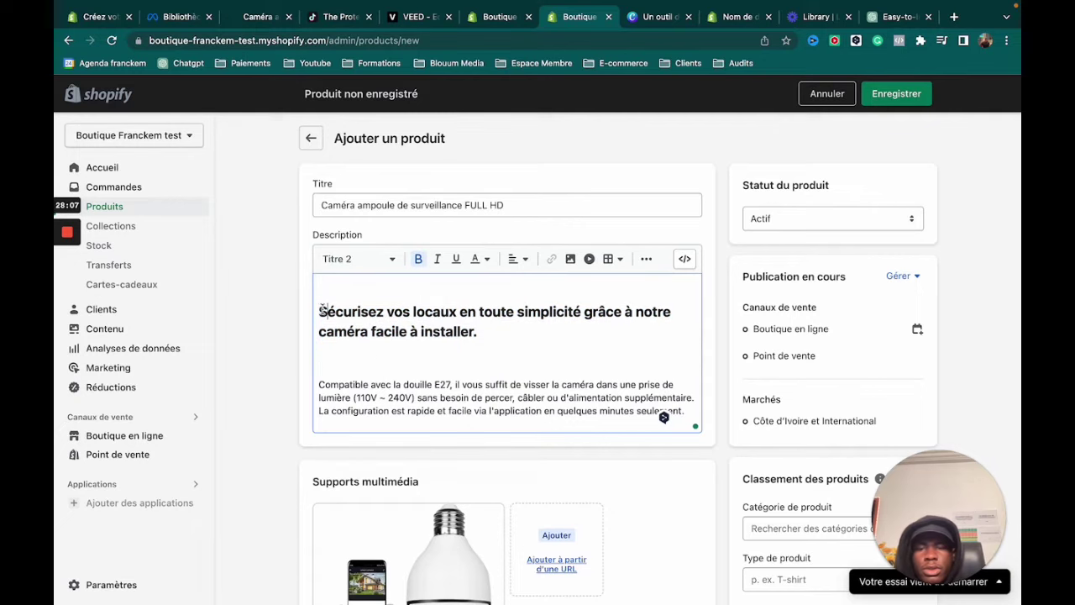
click(320, 310)
key(BackSpace)
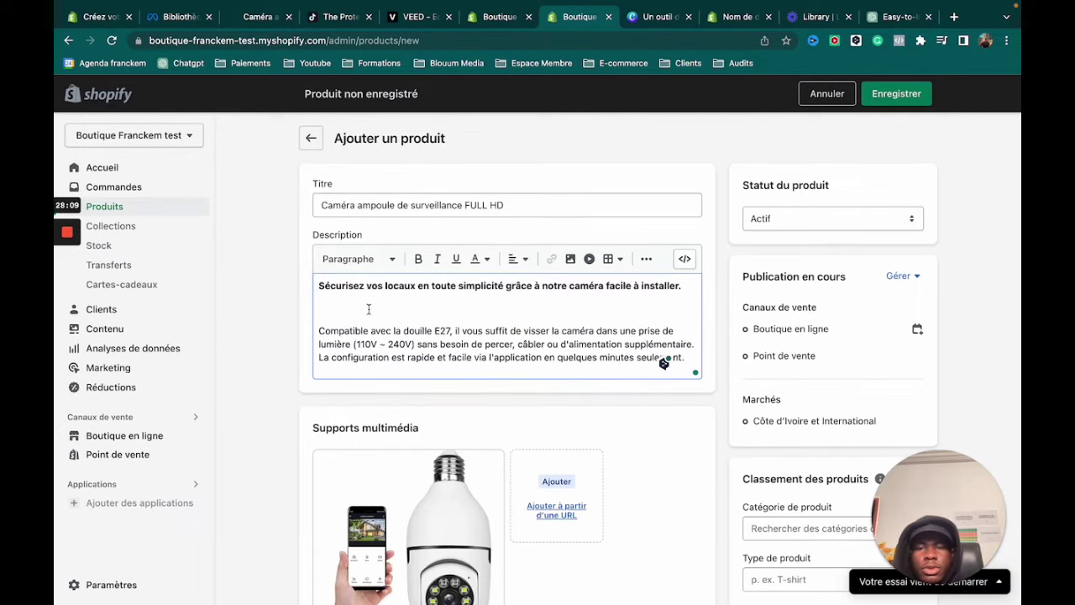
triple_click(395, 286)
click(357, 259)
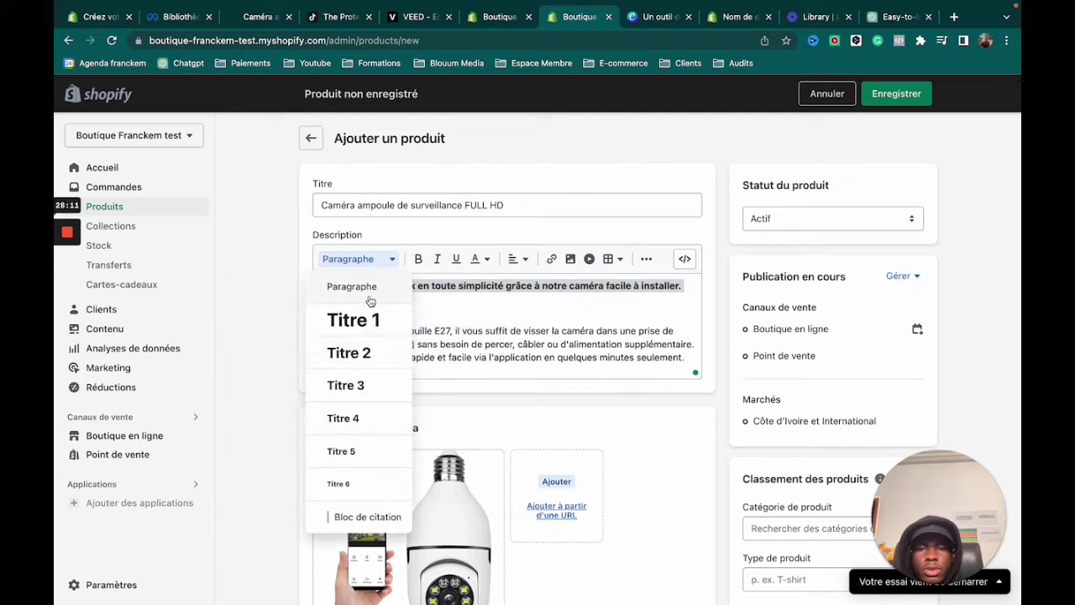
click(359, 348)
click(525, 309)
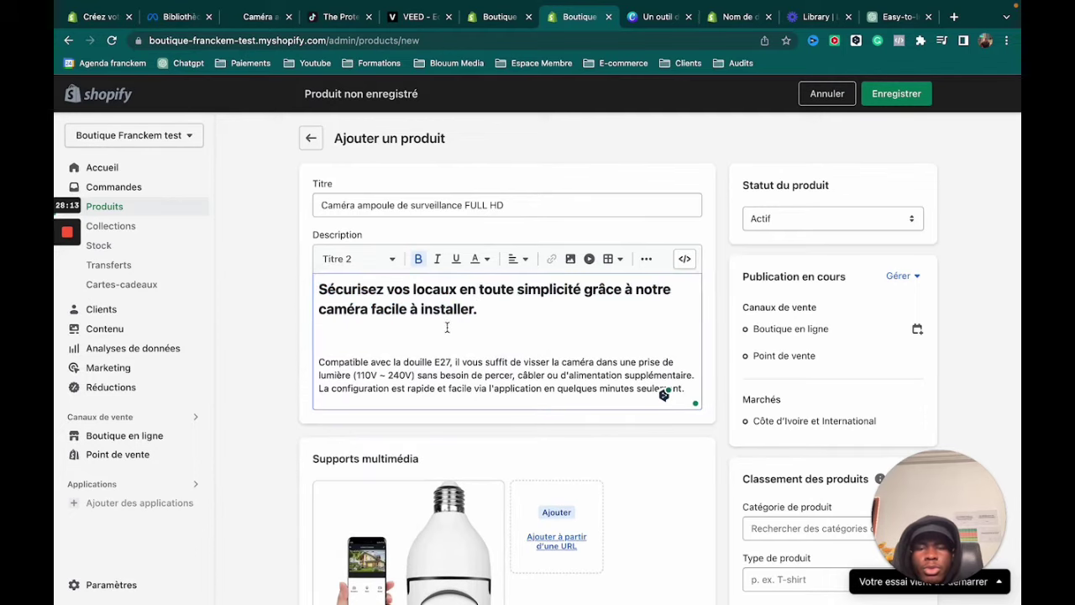
scroll(434, 331, down, 3)
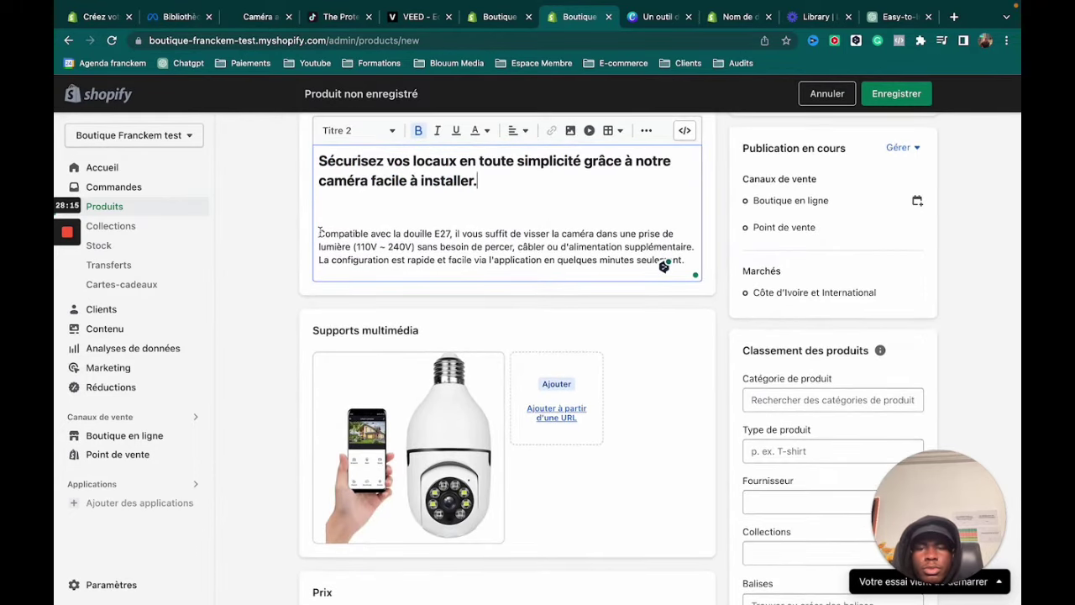
click(320, 232)
key(BackSpace)
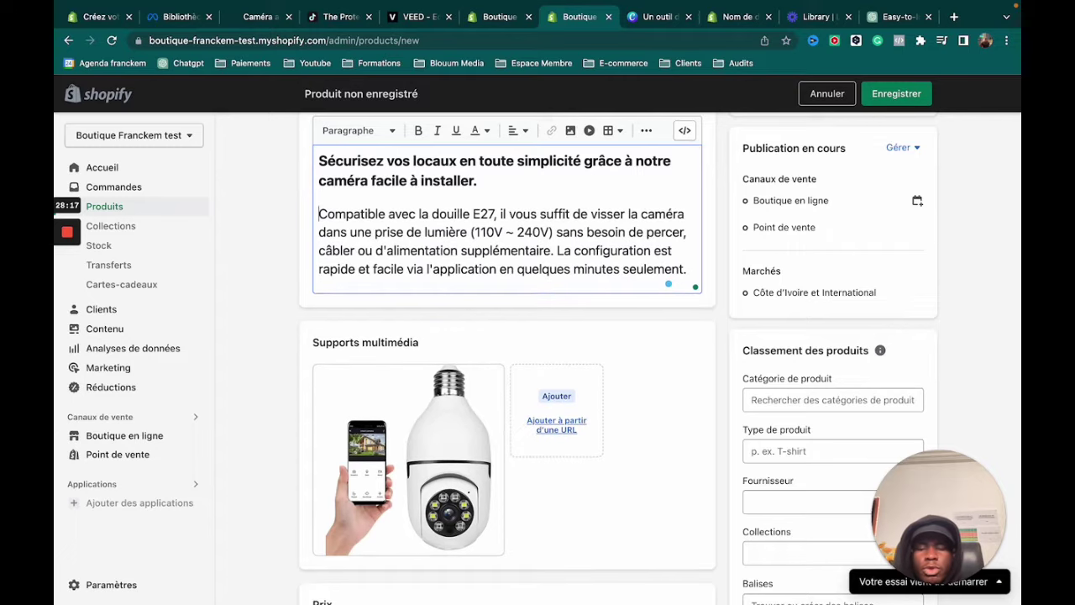
key(ctrl+z)
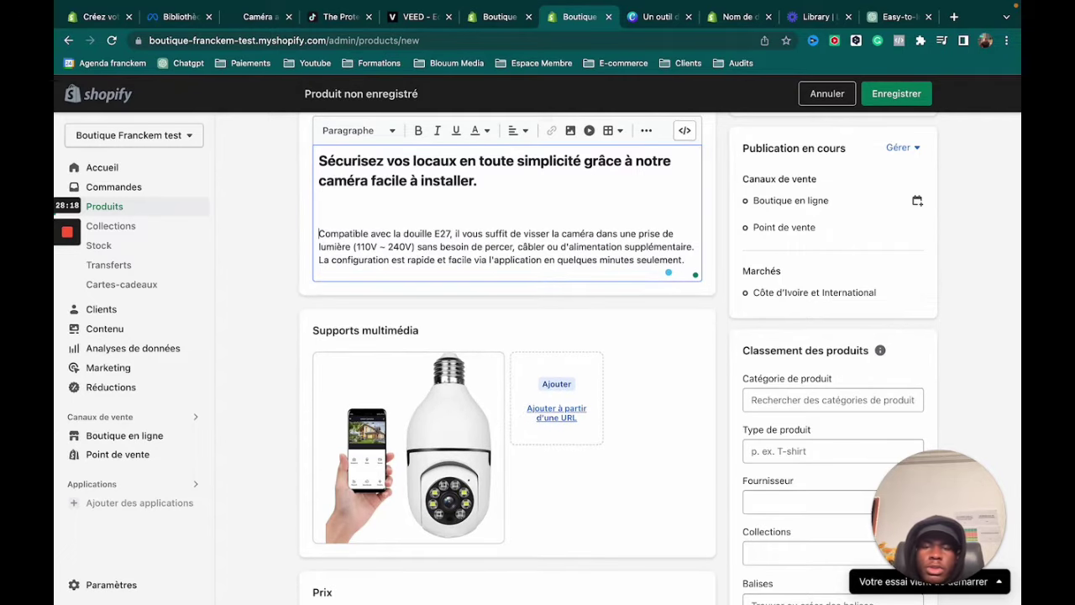
- Delete the empty line between the description's heading and its paragraph, and add a new line after the paragraph
click(342, 216)
key(BackSpace)
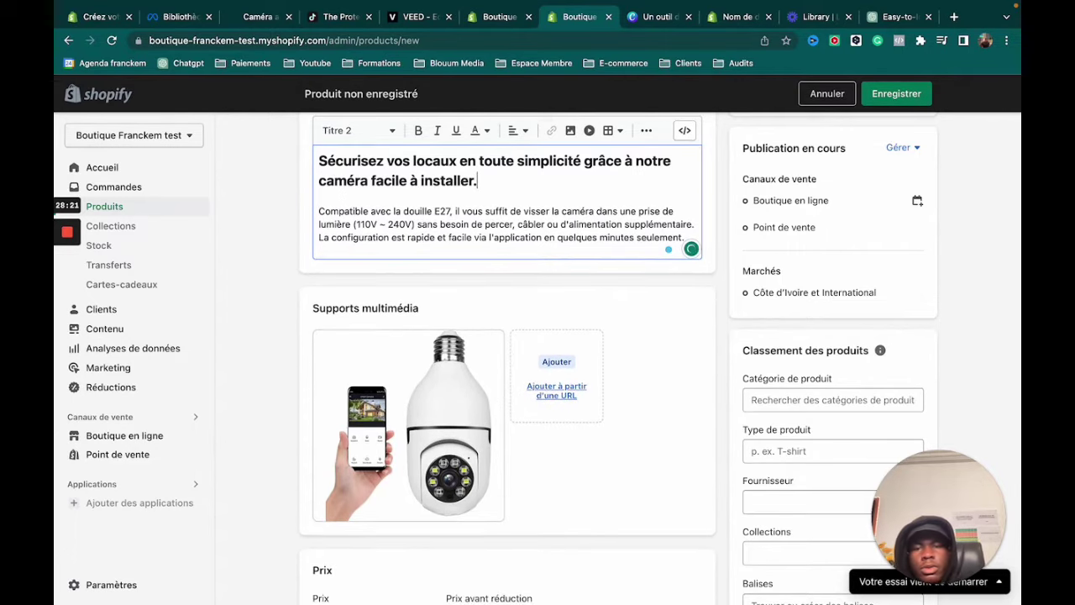
scroll(409, 199, up, 3)
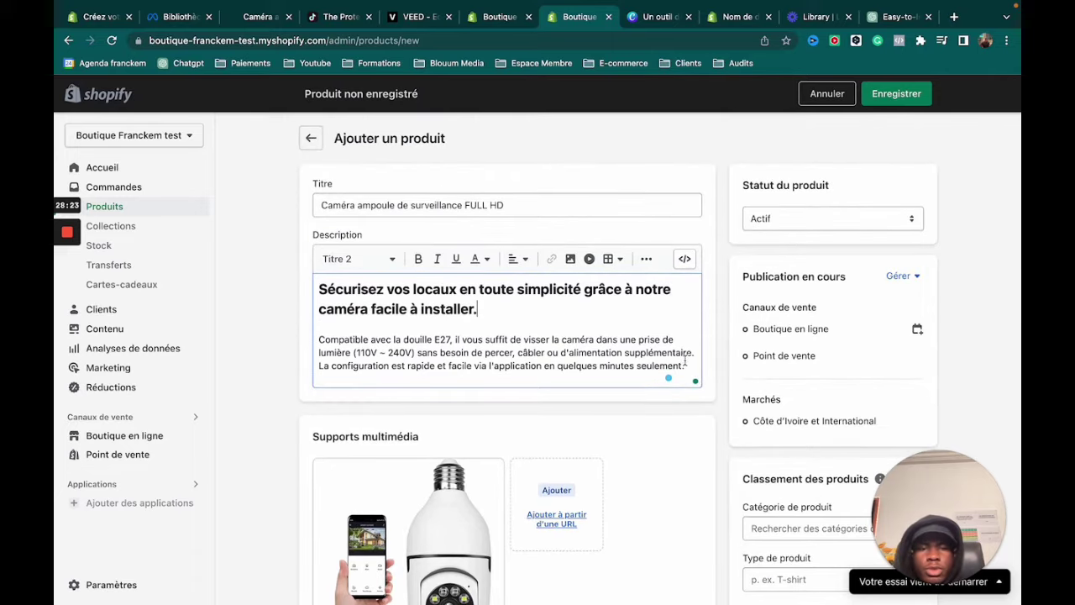
click(687, 363)
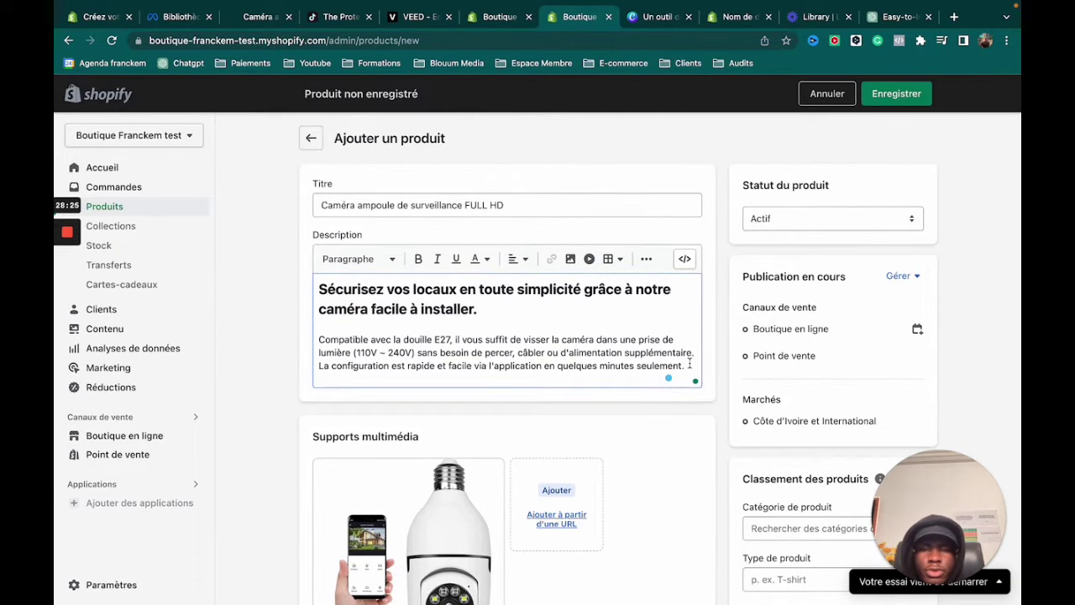
key(Return)
mouse_move(499, 28)
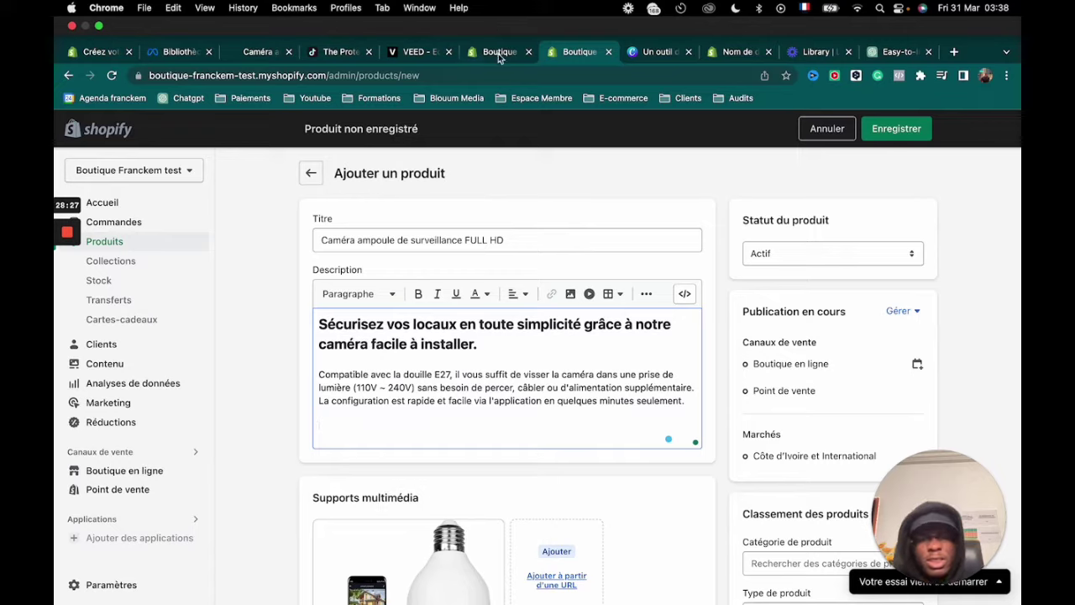
click(500, 52)
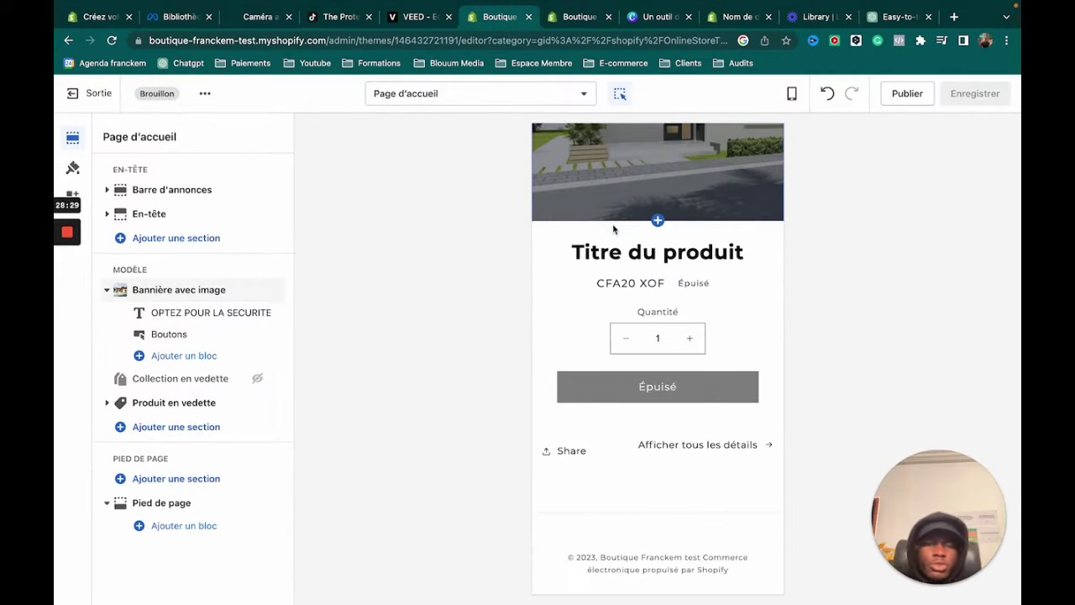
click(826, 19)
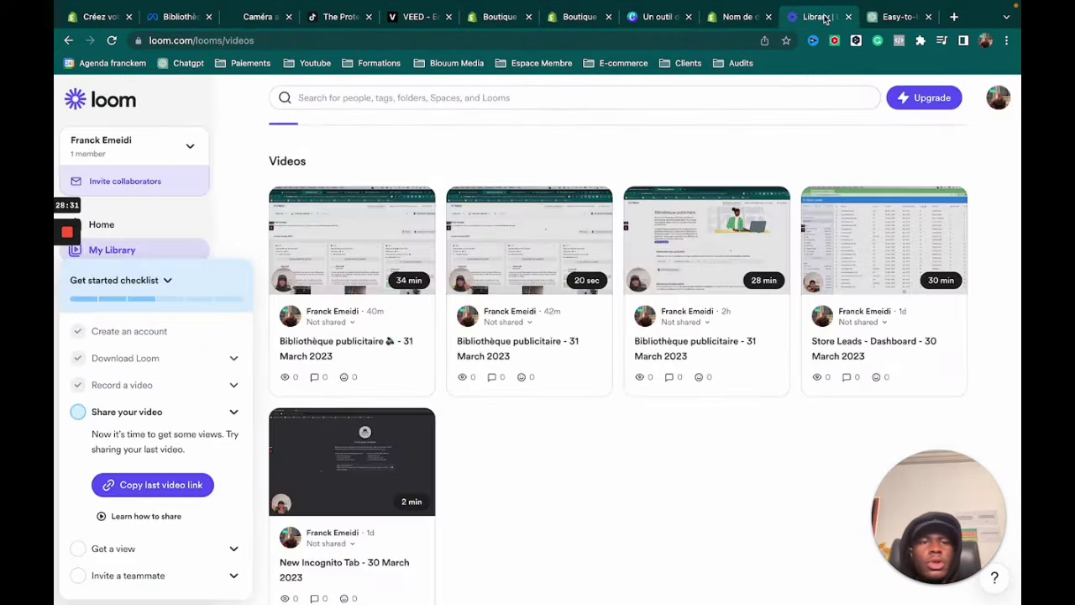
click(654, 17)
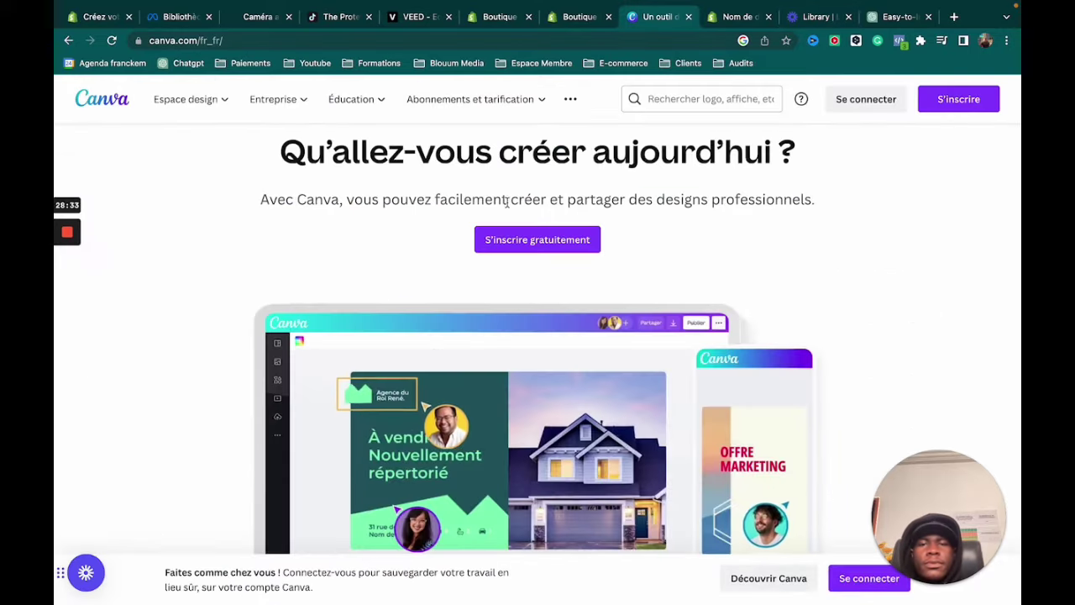
click(336, 17)
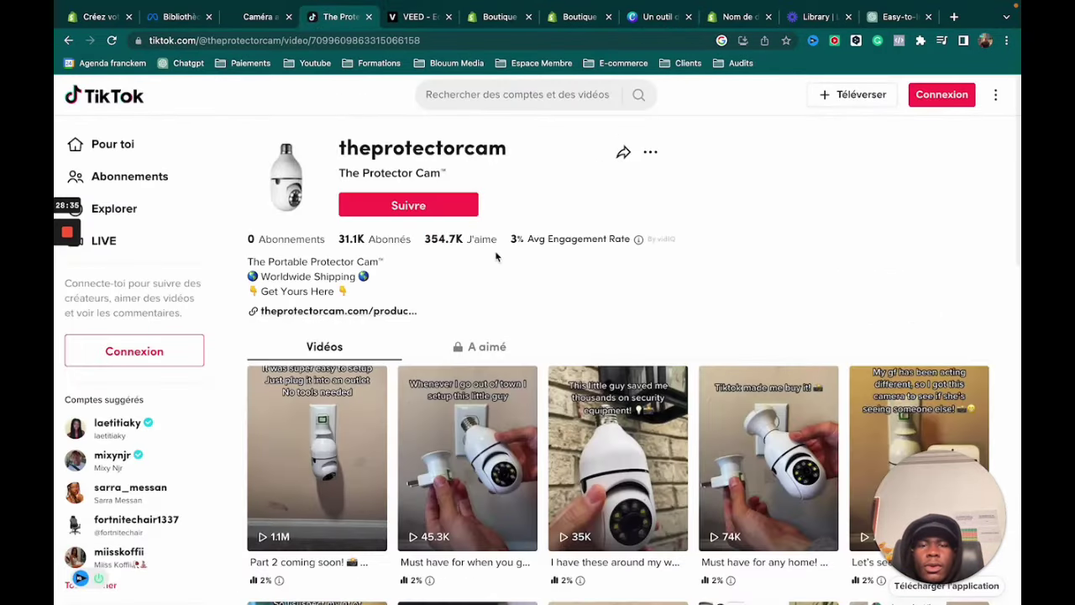
- Copy the "Détection de mouvement et suivi automatique" paragraph from the galaxyafrica.shop camera page and switch to the ChatGPT conversation
click(256, 17)
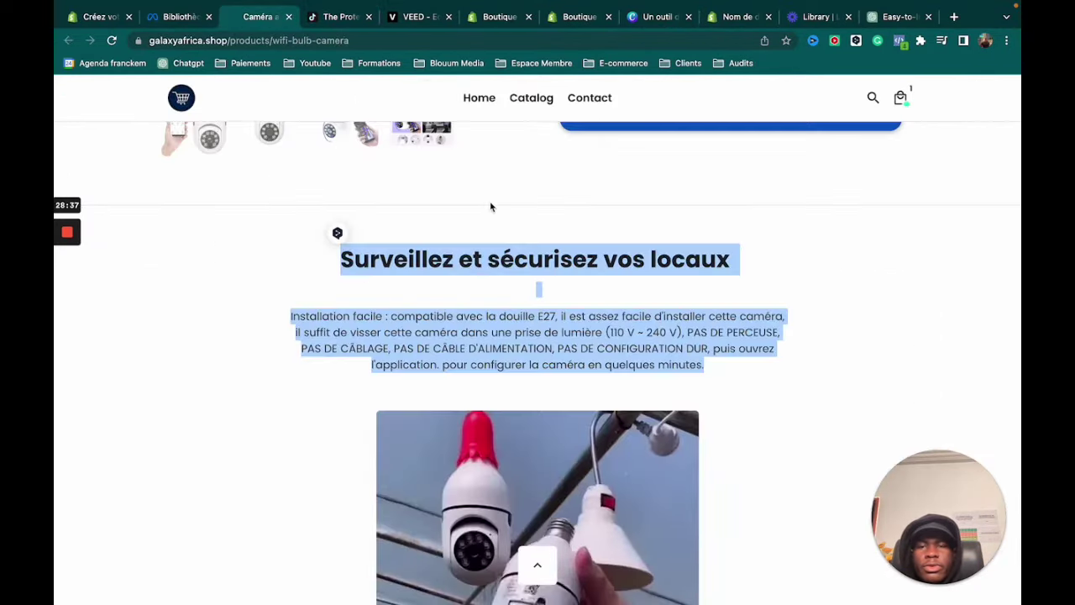
scroll(496, 210, down, 3)
scroll(470, 269, down, 4)
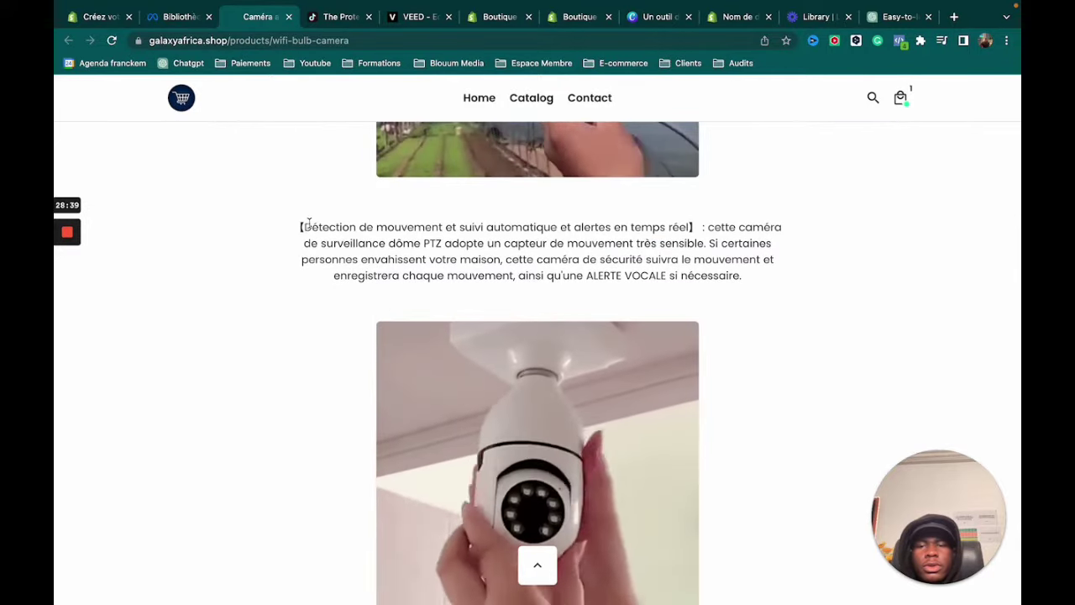
drag(301, 225, 745, 284)
key(super+c)
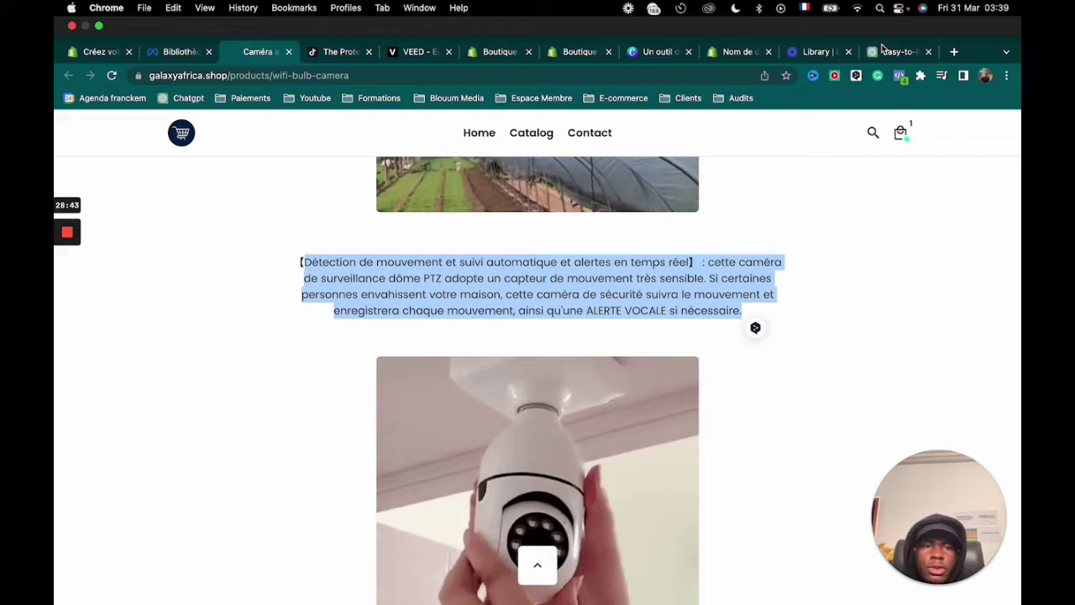
click(892, 47)
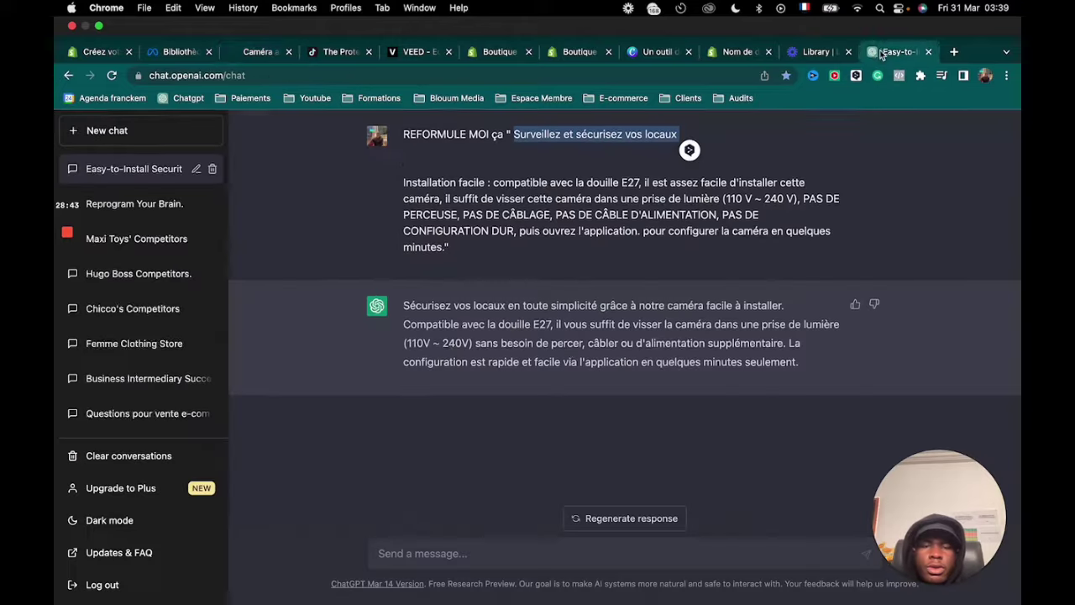
- Ask ChatGPT to rephrase the copied motion-detection paragraph, putting "REFORMULE MOI ça" before it and enclosing the paragraph in quotation marks
click(458, 556)
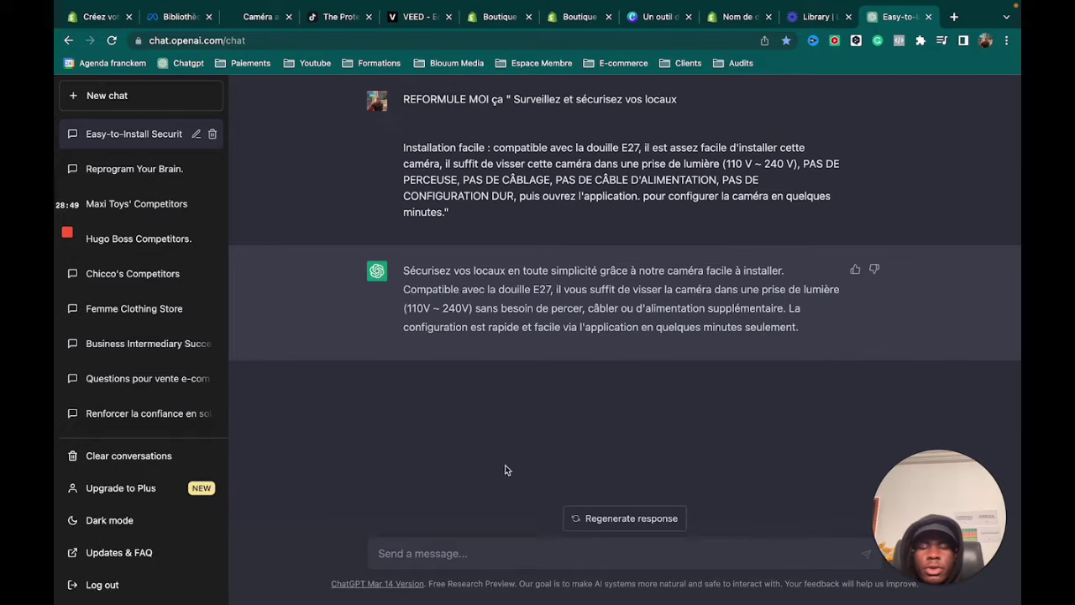
key(super+v)
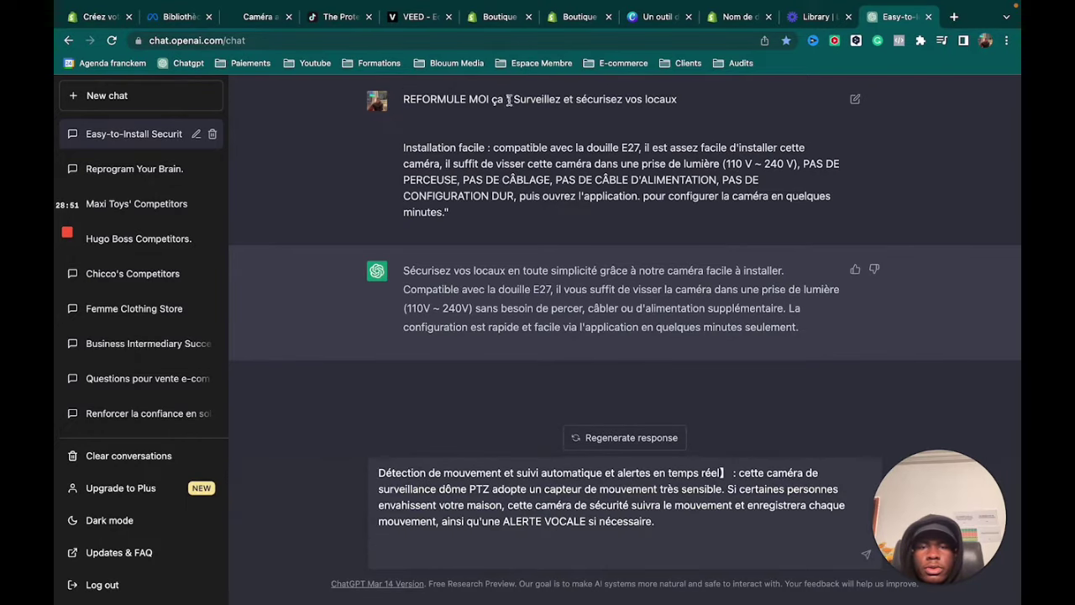
drag(508, 99, 402, 99)
key(super+c)
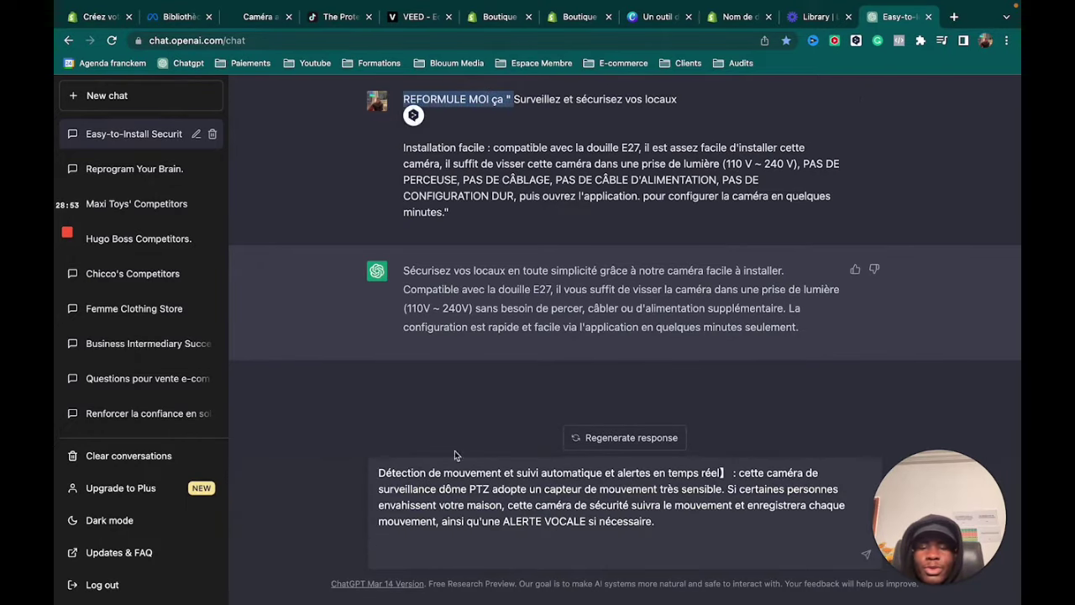
click(381, 478)
key(super+v)
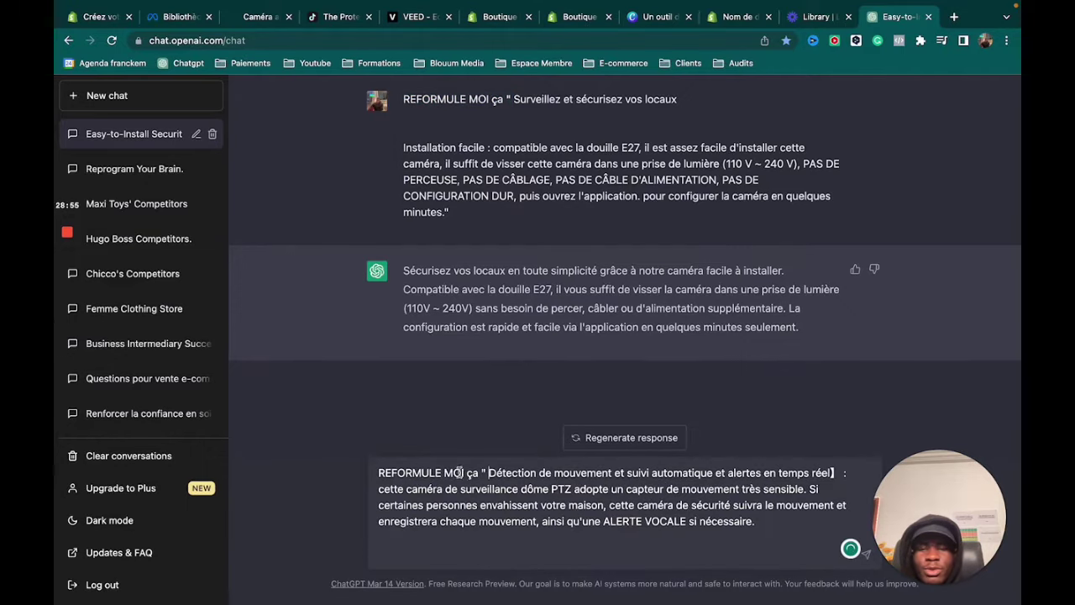
click(770, 534)
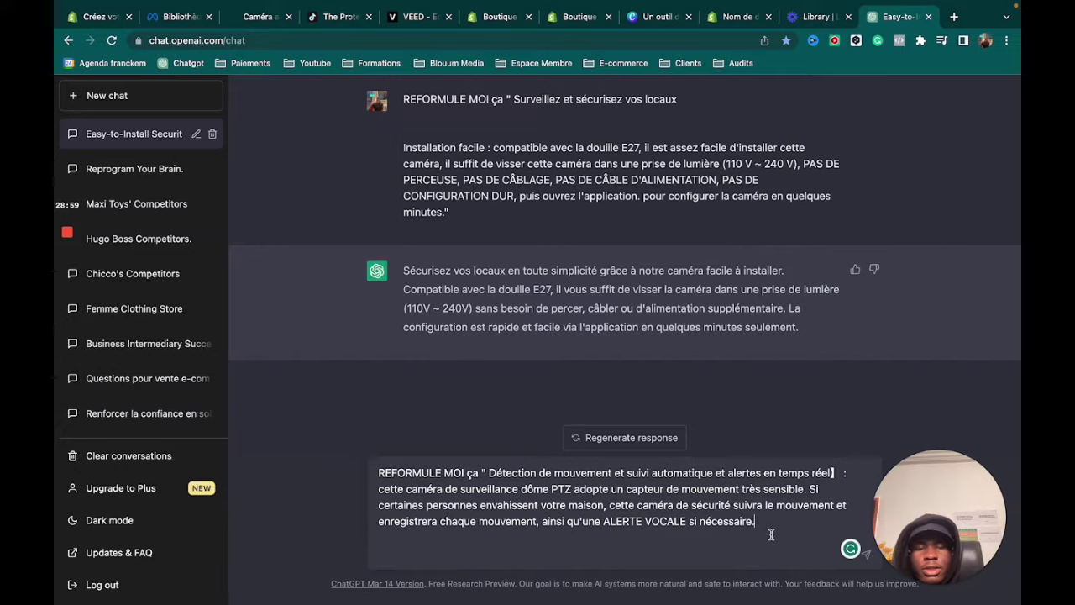
text(")
key(Return)
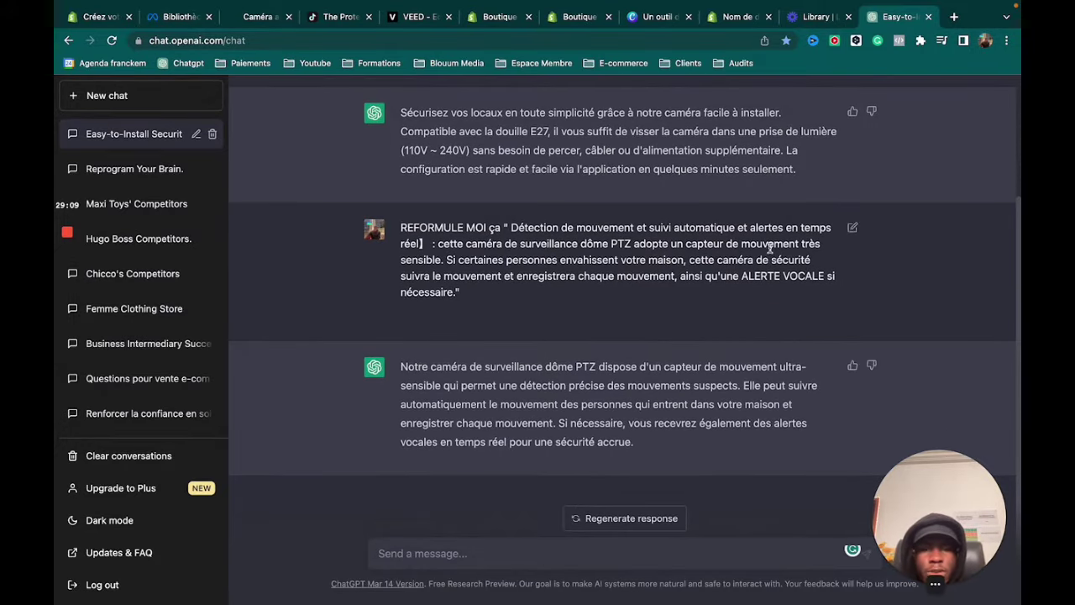
- Copy ChatGPT's rephrased motion-detection paragraph into the Shopify product description, below the E27 socket paragraph
drag(676, 452, 410, 364)
key(super+c)
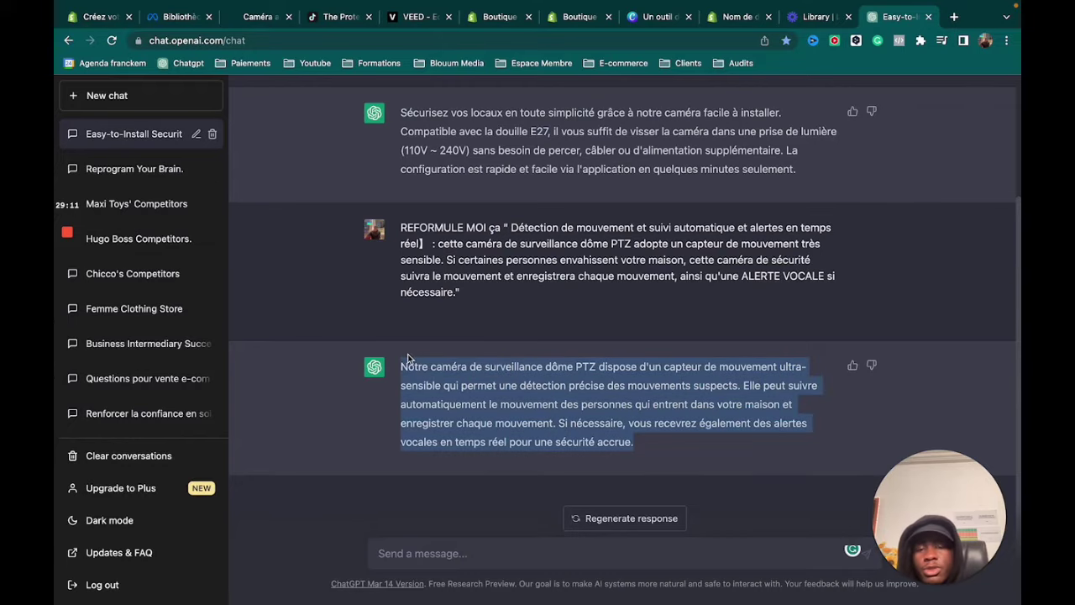
click(577, 18)
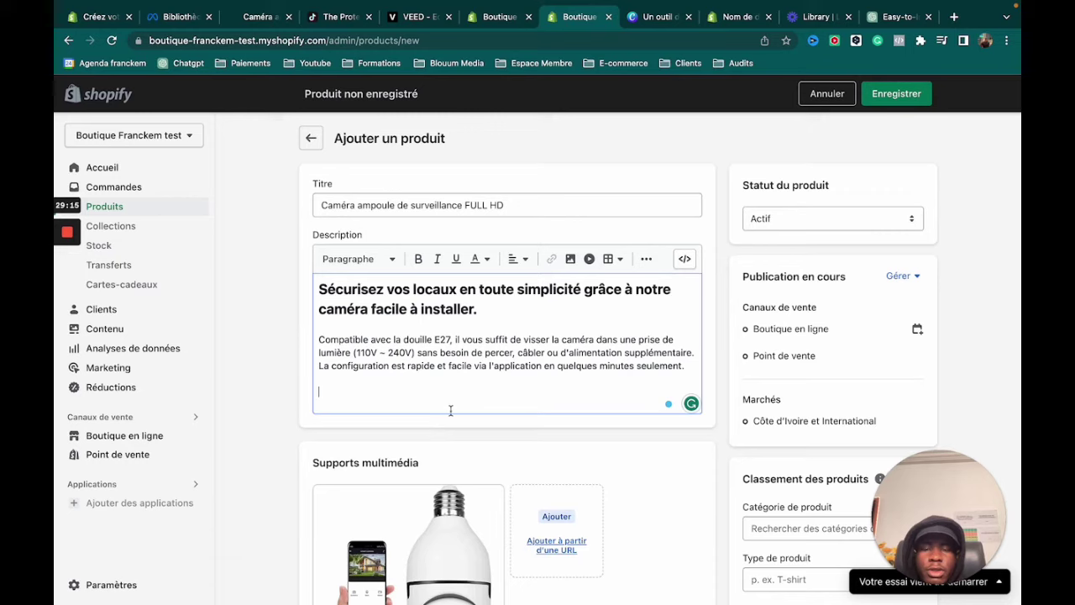
key(super+v)
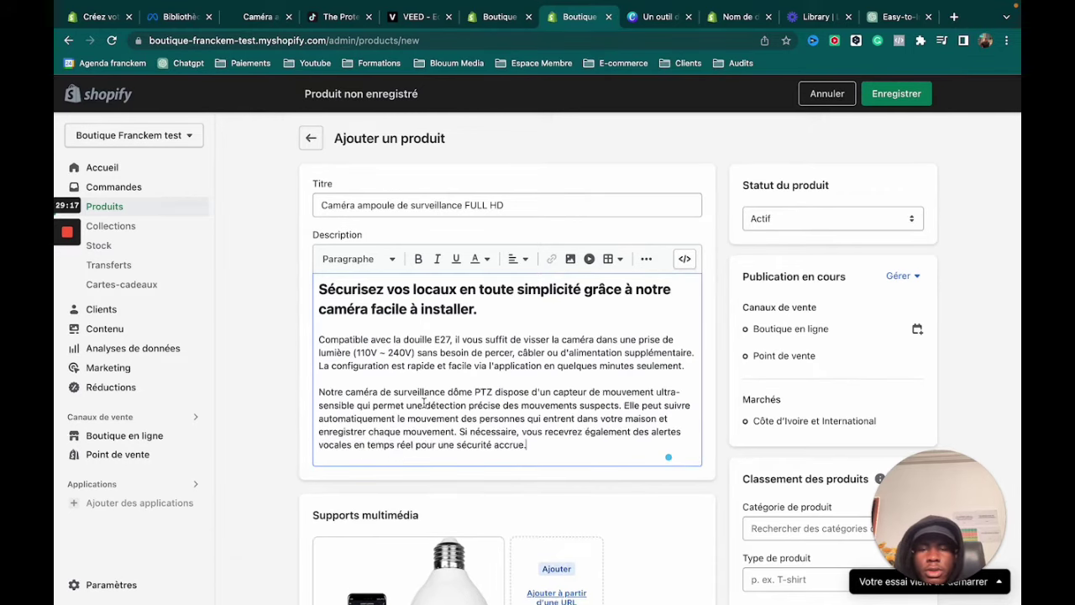
click(895, 17)
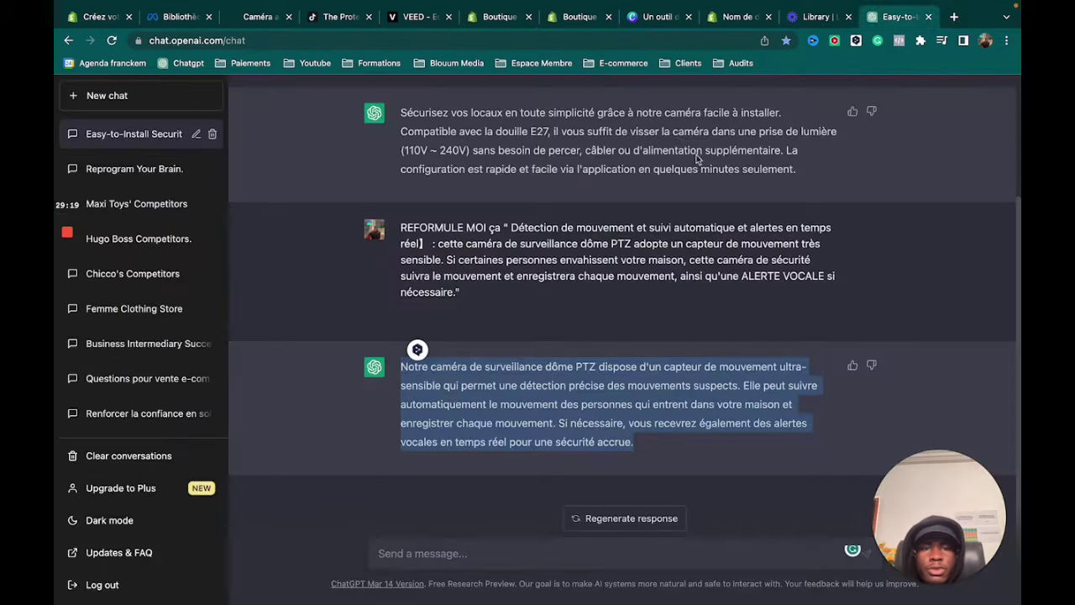
scroll(526, 372, up, 1)
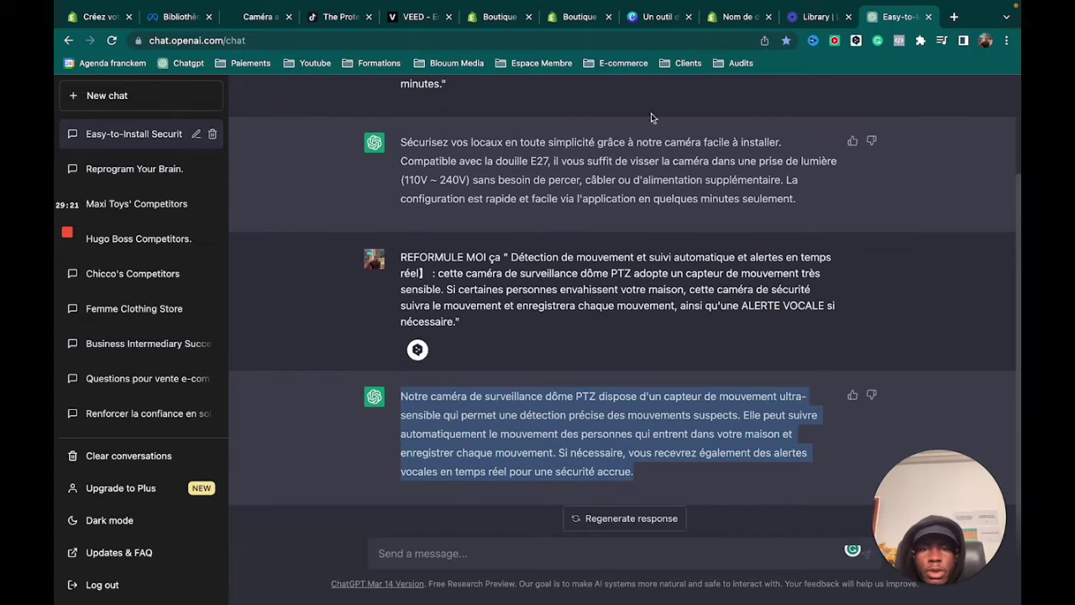
click(489, 24)
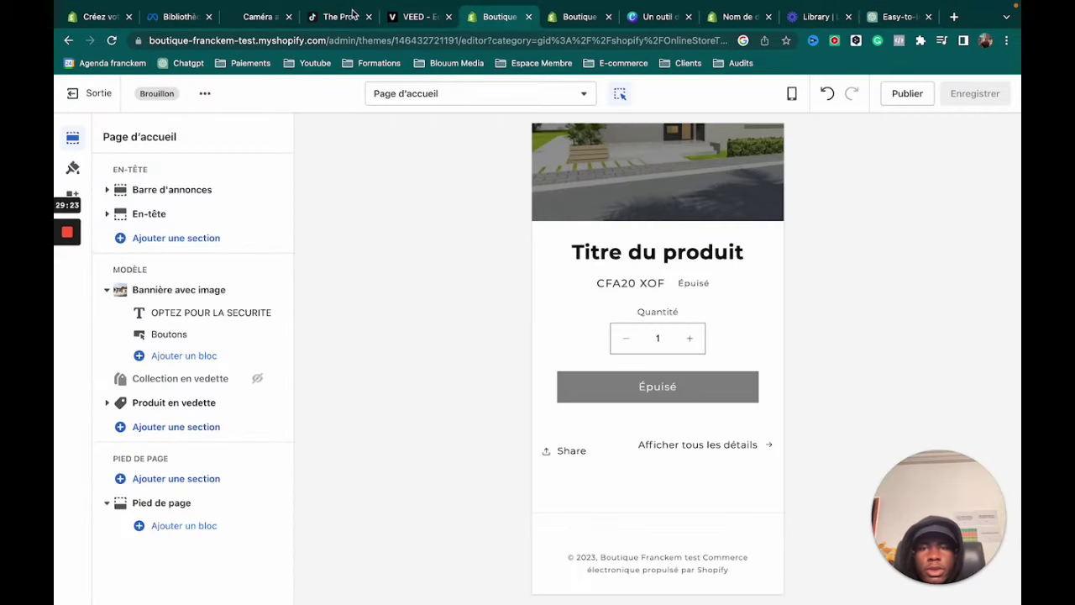
- Copy the "Caméra HD à 360° et vision nocturne" paragraph from the galaxyafrica.shop camera page
click(258, 16)
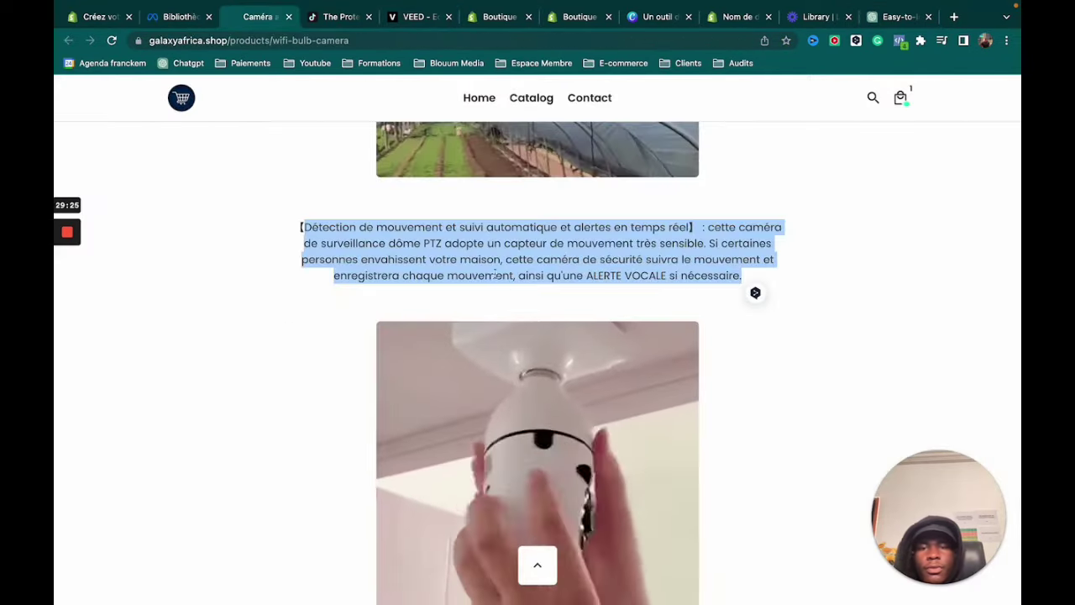
scroll(493, 273, up, 3)
scroll(493, 273, down, 2)
scroll(493, 273, up, 2)
scroll(493, 273, down, 9)
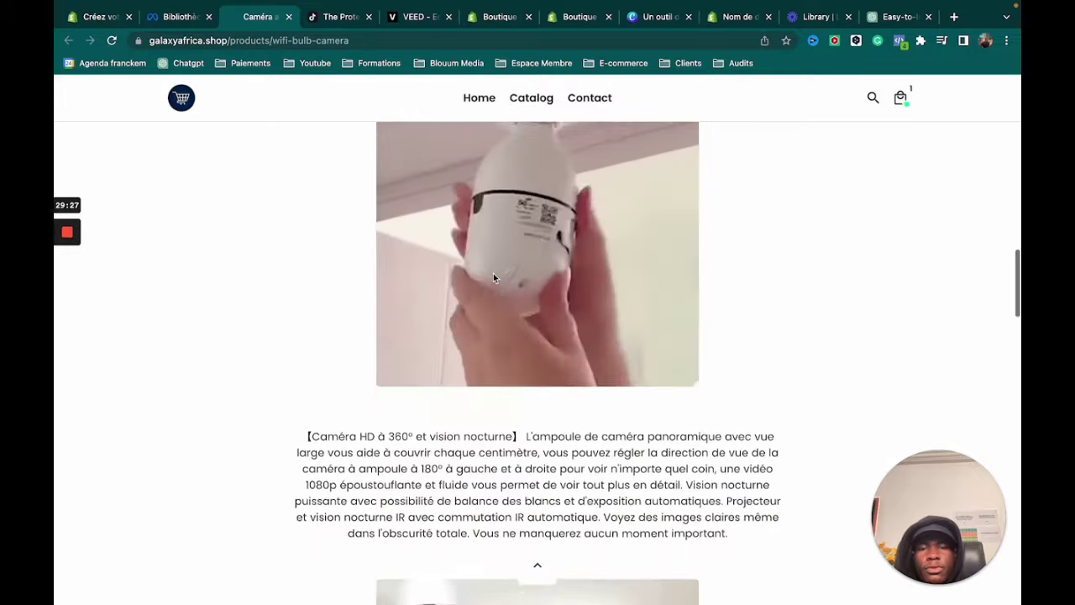
scroll(493, 273, up, 6)
scroll(493, 273, down, 5)
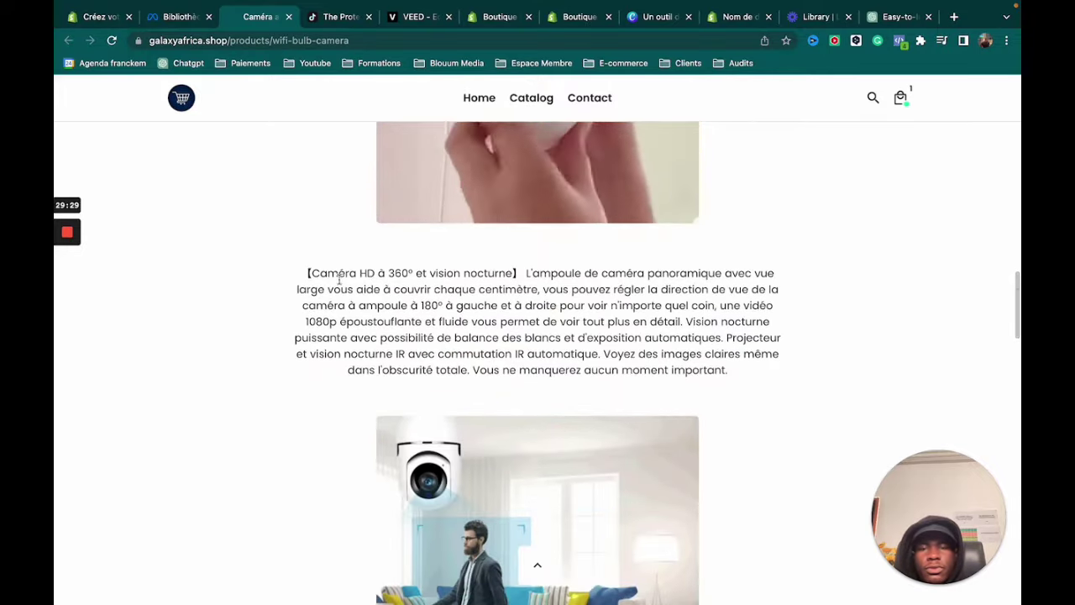
scroll(376, 306, down, 6)
scroll(377, 307, down, 5)
scroll(376, 307, up, 7)
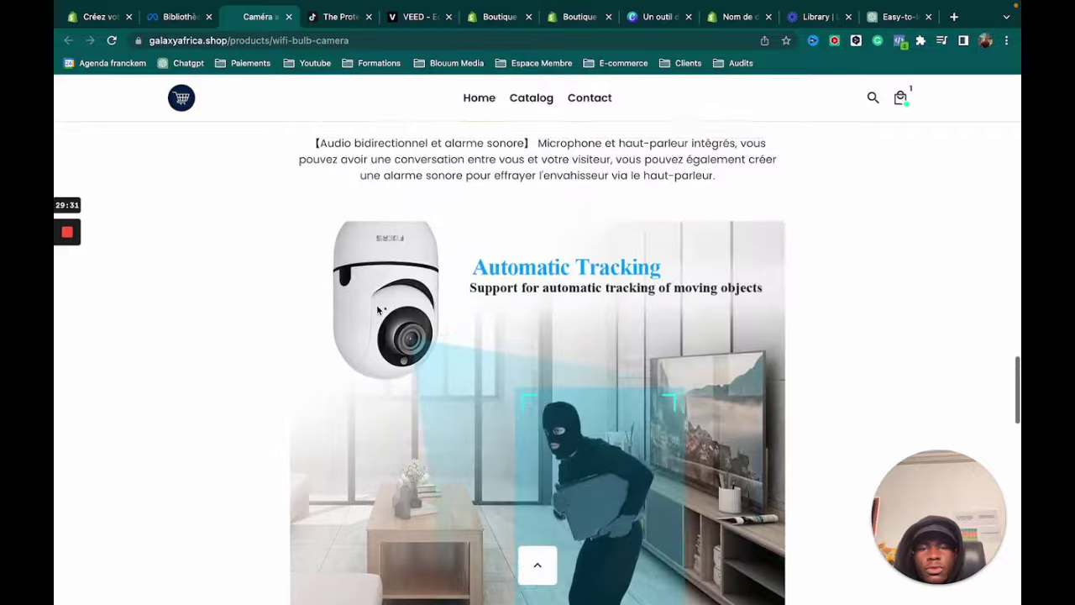
scroll(377, 311, up, 4)
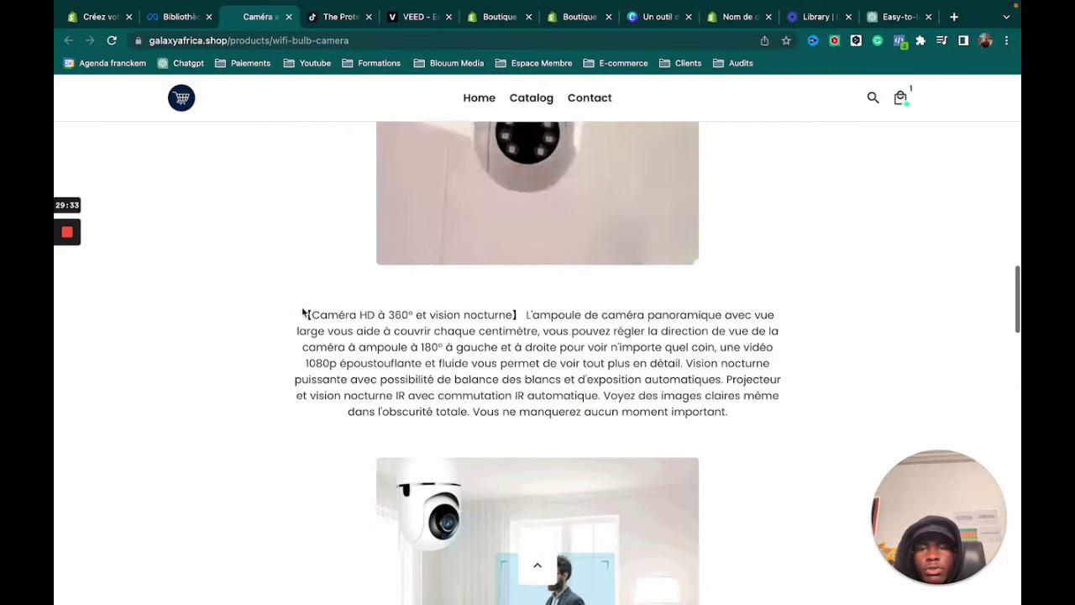
drag(304, 315, 728, 414)
key(super+c)
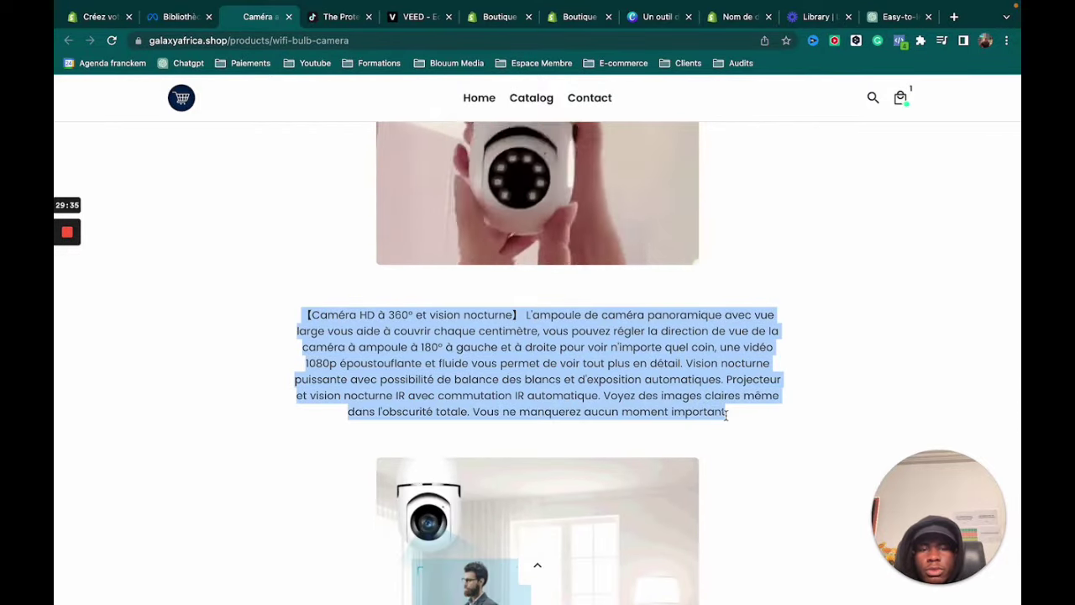
- Add the copied 360° camera and night vision text as a new paragraph at the end of the Shopify product description
click(495, 17)
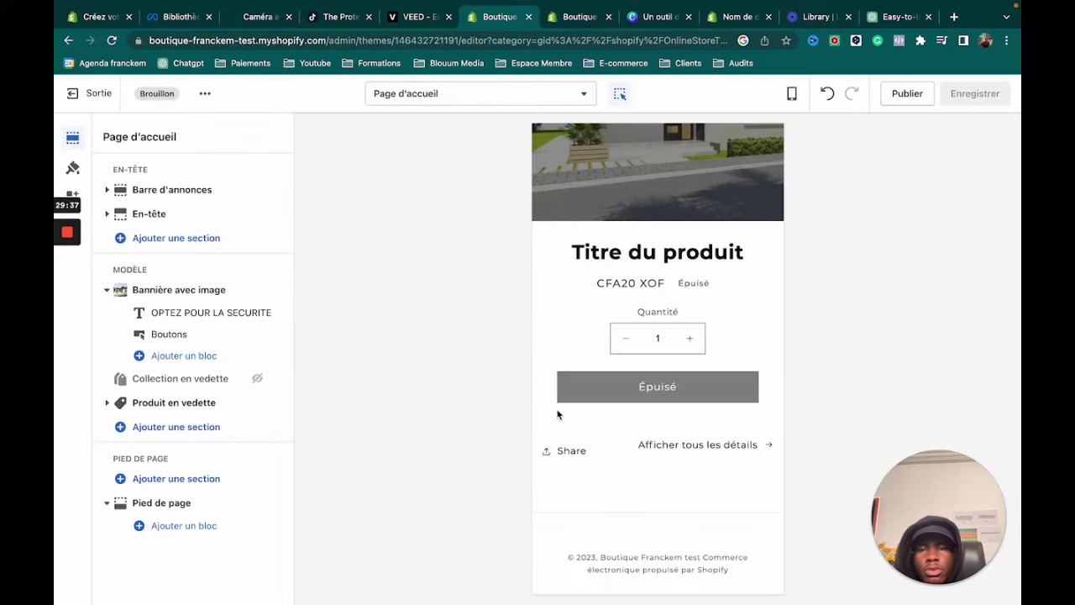
click(573, 20)
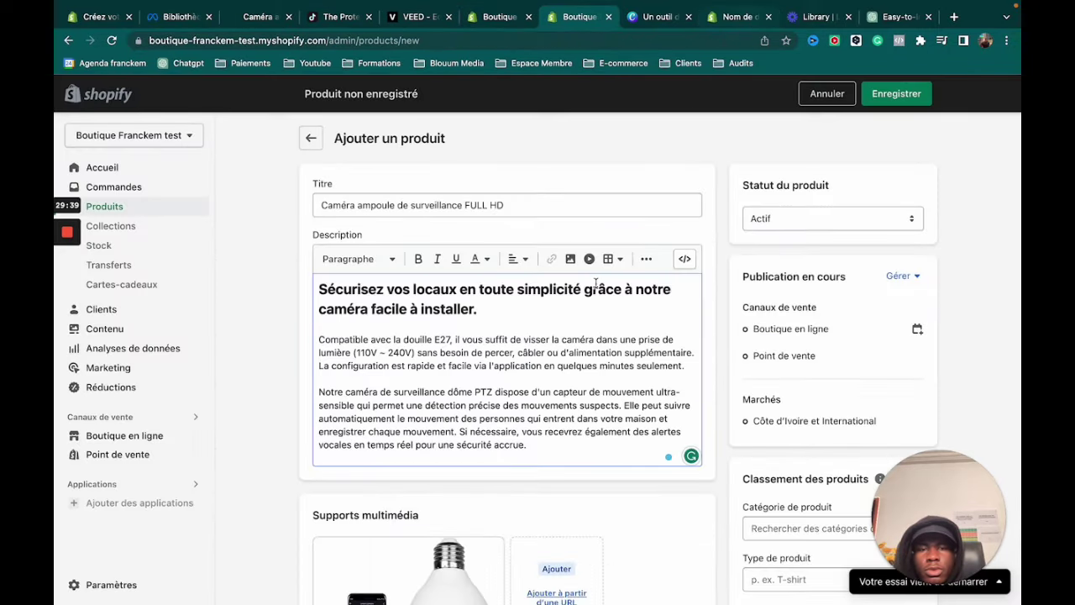
key(Return)
key(Return)
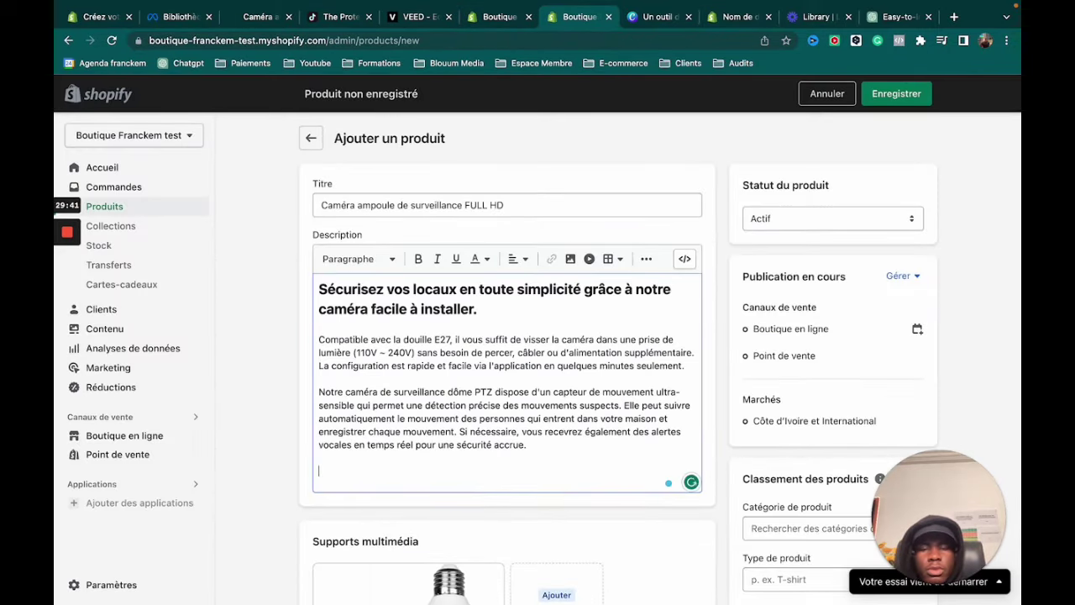
key(super+v)
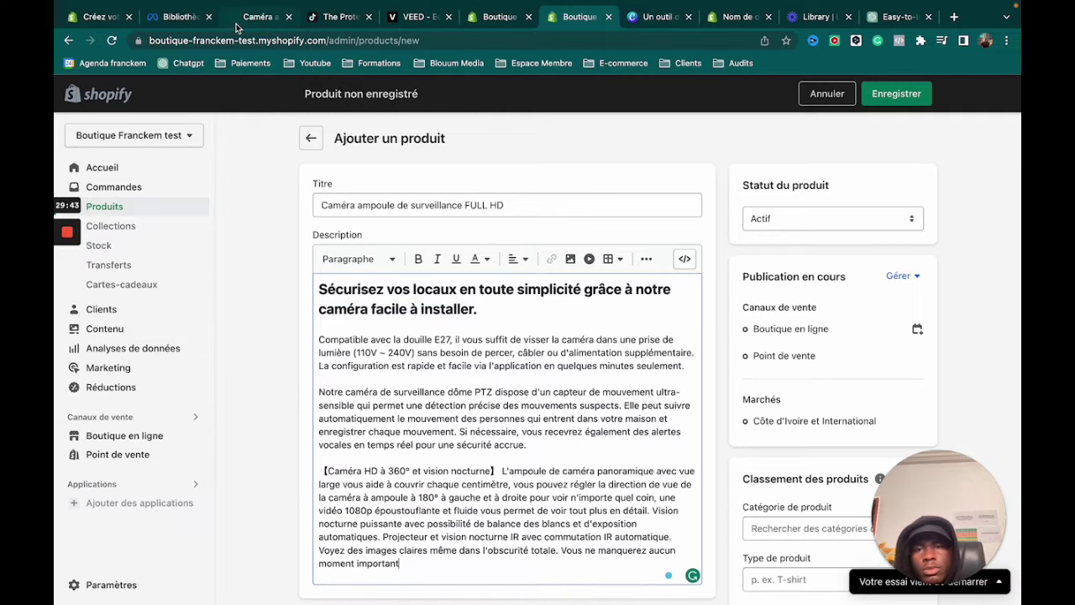
- Copy the "Audio bidirectionnel et alarme sonore" paragraph from the galaxyafrica.shop page into a new paragraph ending the product description
click(255, 18)
scroll(643, 278, down, 5)
click(643, 278)
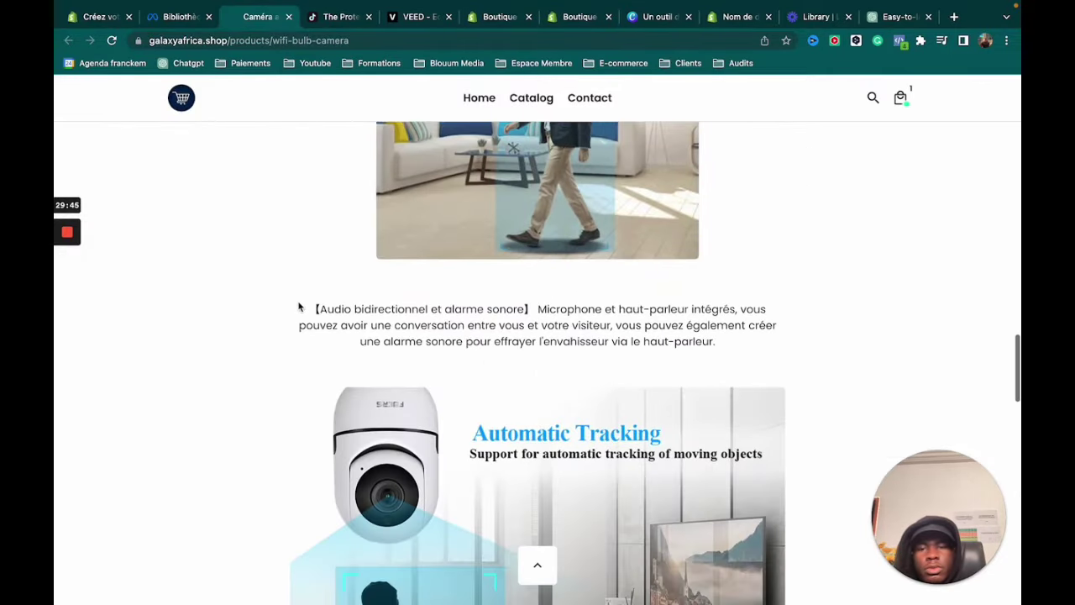
drag(313, 309, 732, 350)
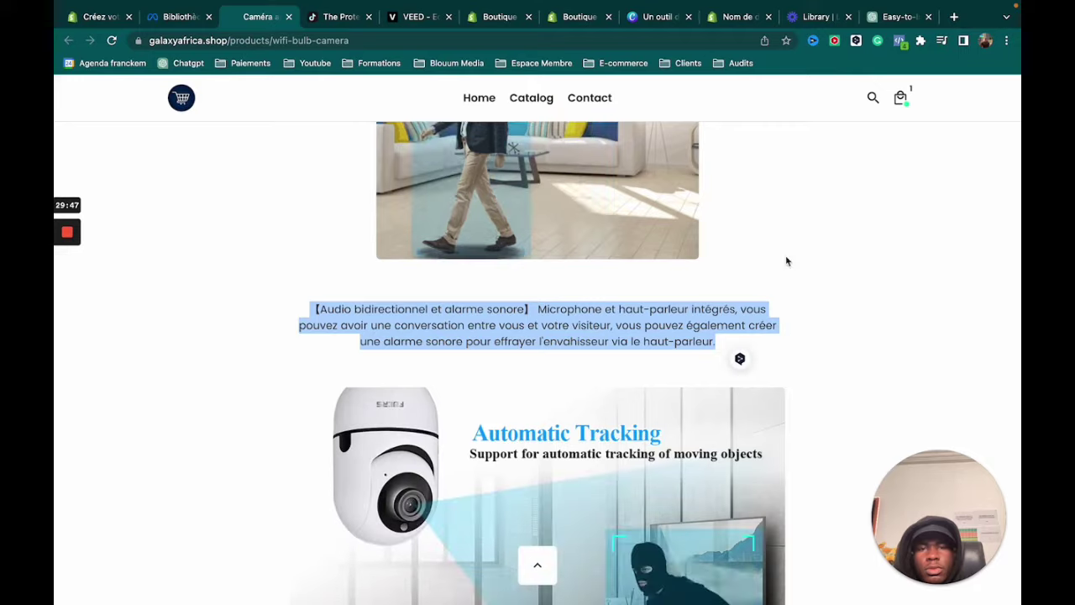
click(580, 17)
scroll(519, 274, down, 4)
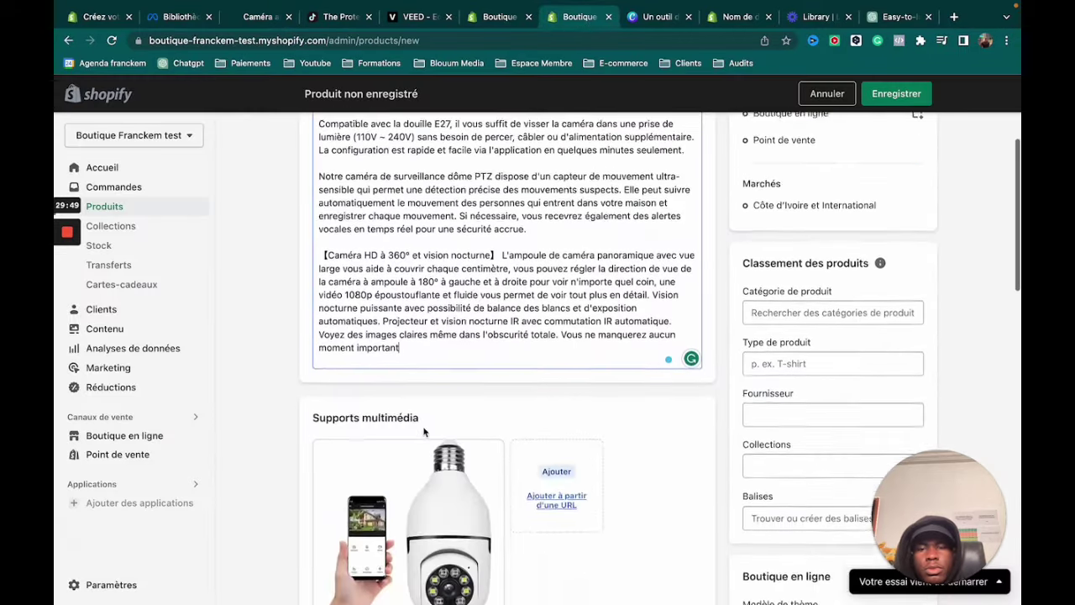
key(Return)
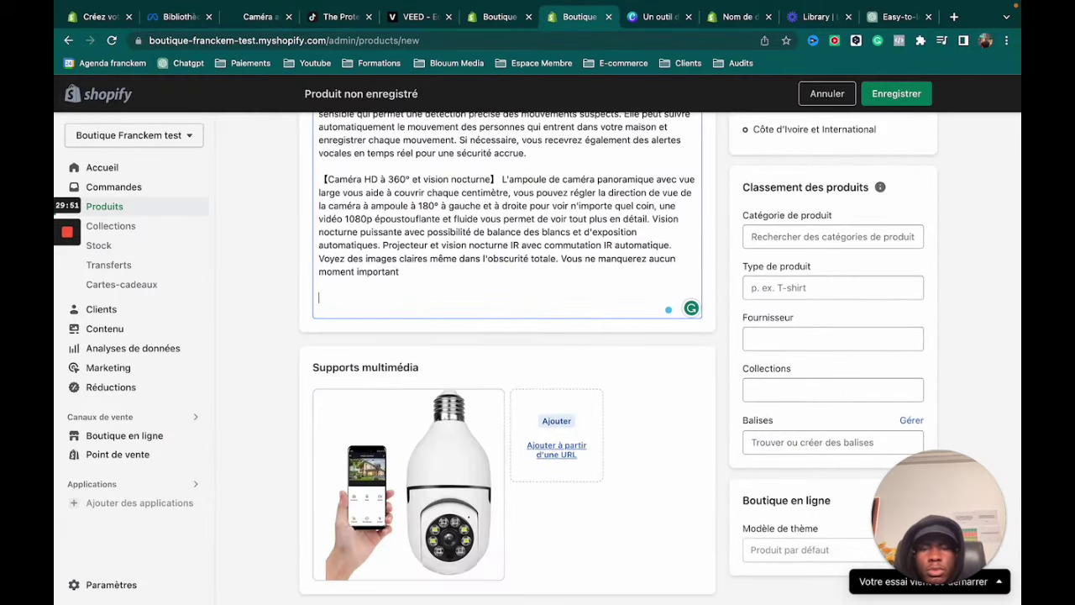
key(ctrl+v)
scroll(471, 207, up, 2)
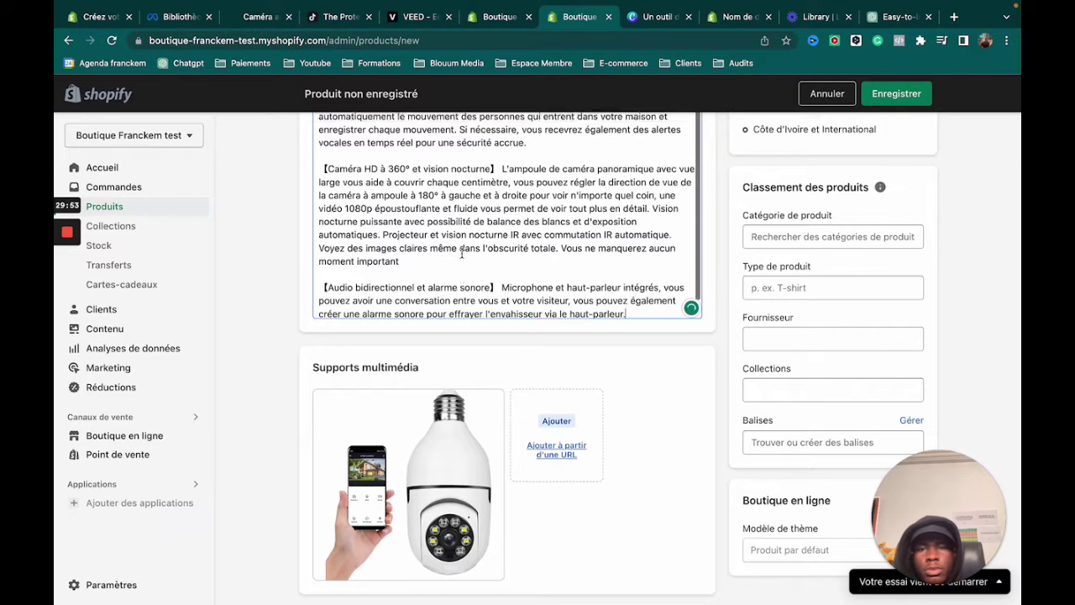
scroll(470, 208, up, 5)
scroll(470, 207, down, 6)
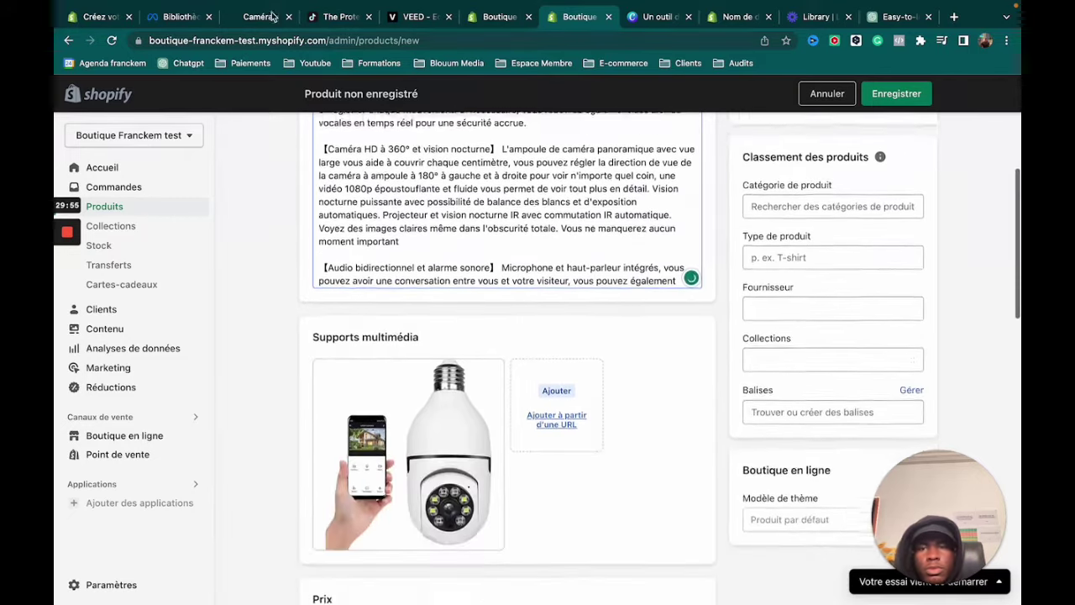
- Copy the "Service" paragraph through "La livraison est OFFERTE!" from the galaxyafrica.shop page to the end of the product description
click(256, 17)
scroll(579, 324, down, 7)
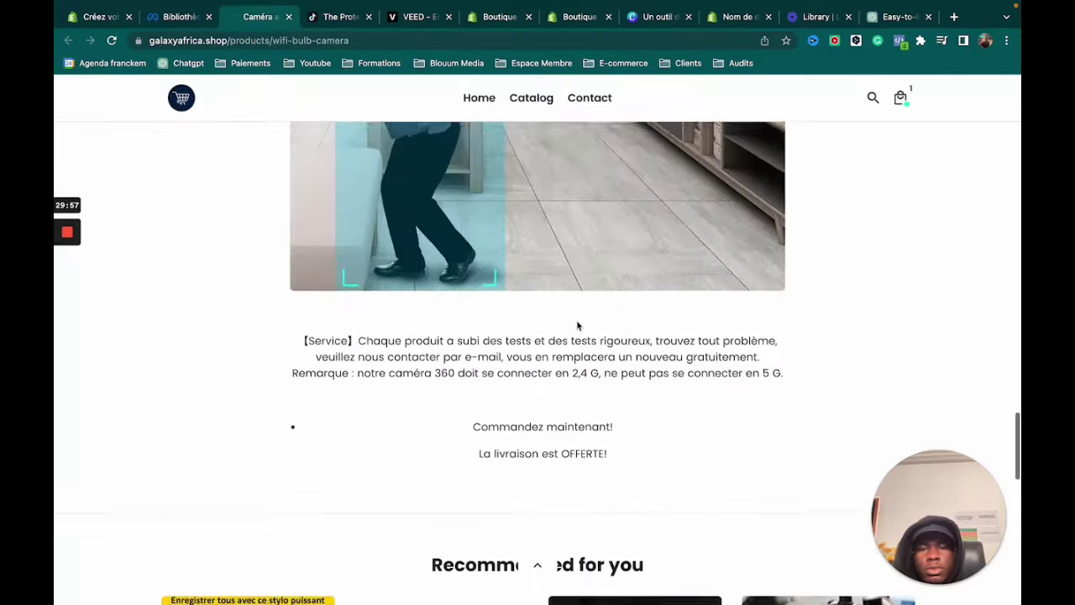
drag(311, 337, 763, 384)
key(super+c)
click(712, 389)
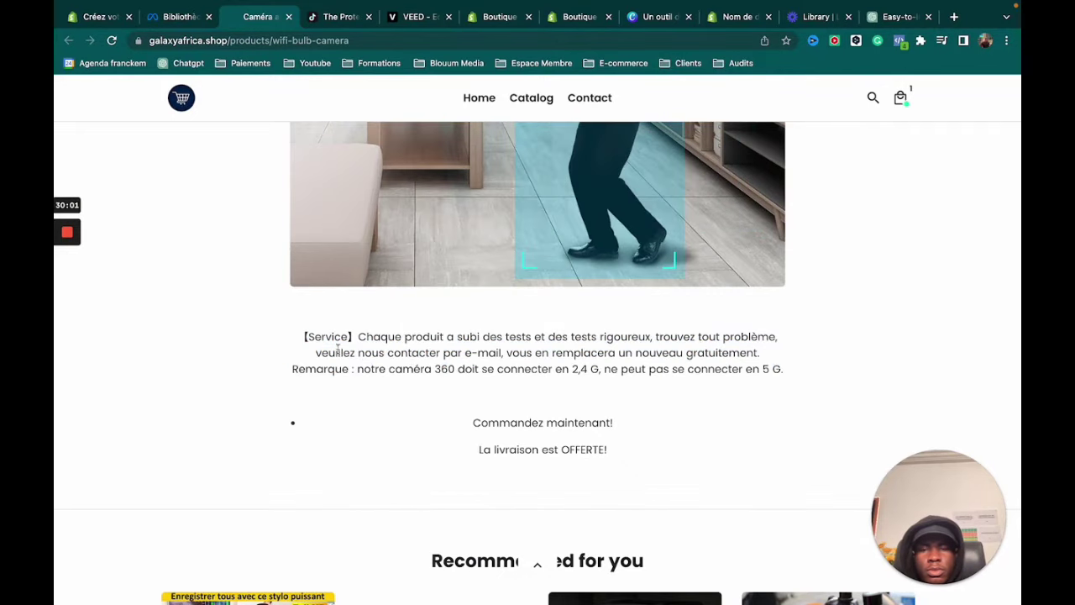
drag(299, 338, 437, 342)
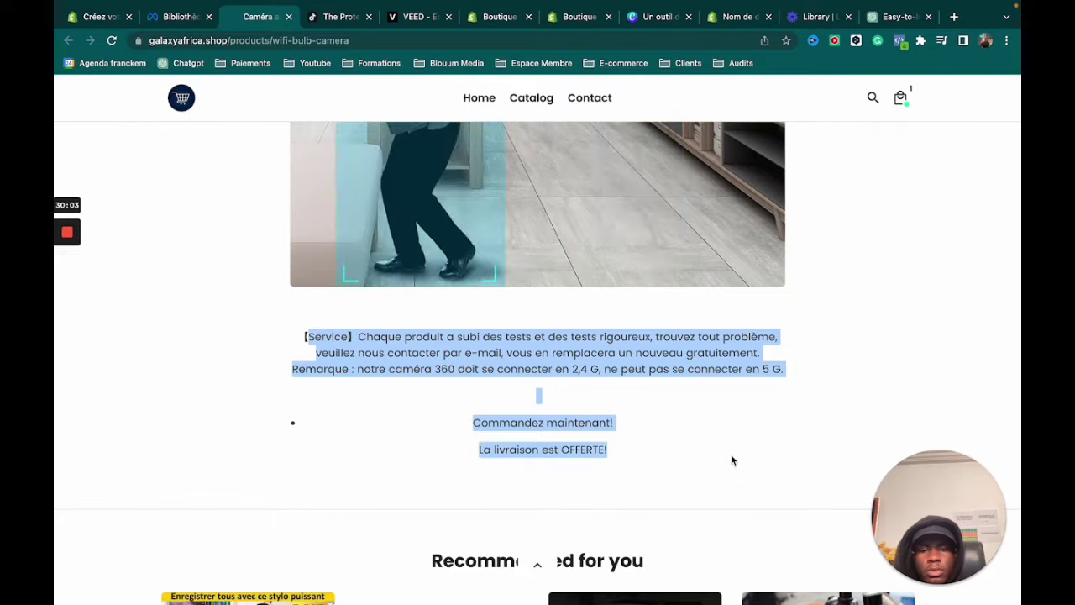
click(584, 20)
scroll(528, 246, down, 2)
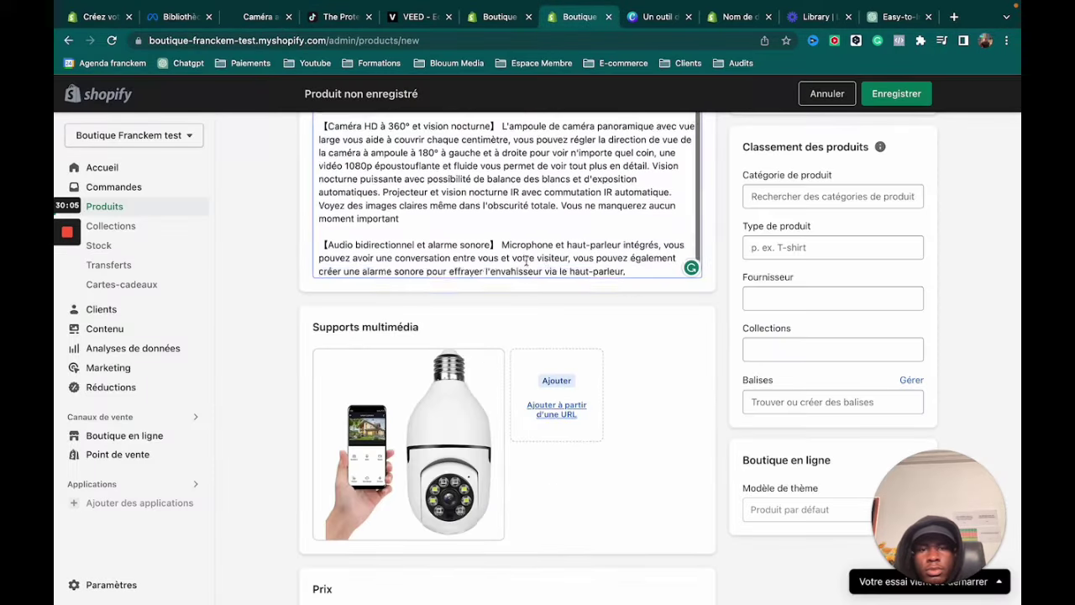
key(Return)
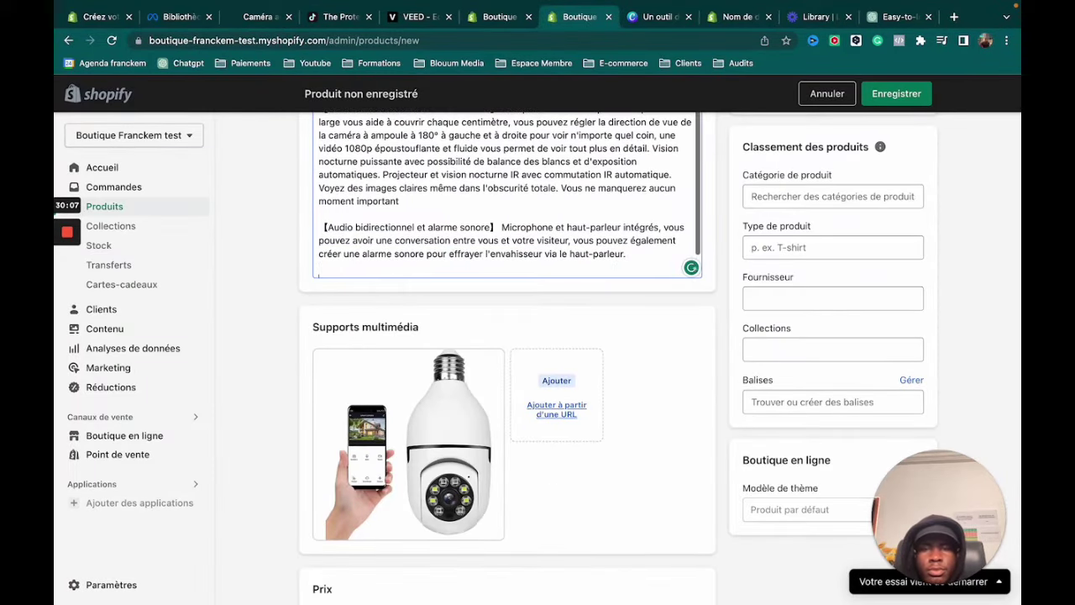
key(super+v)
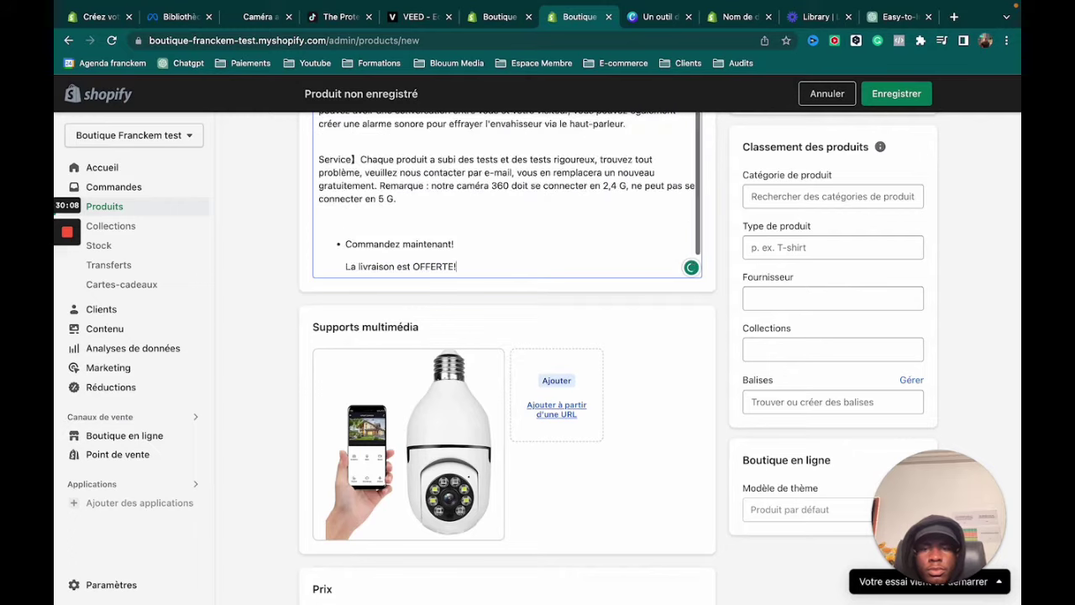
- Remove the bullet from "Commandez maintenant!" and the empty line above it in the product description
click(373, 247)
key(Home)
key(BackSpace)
key(BackSpace)
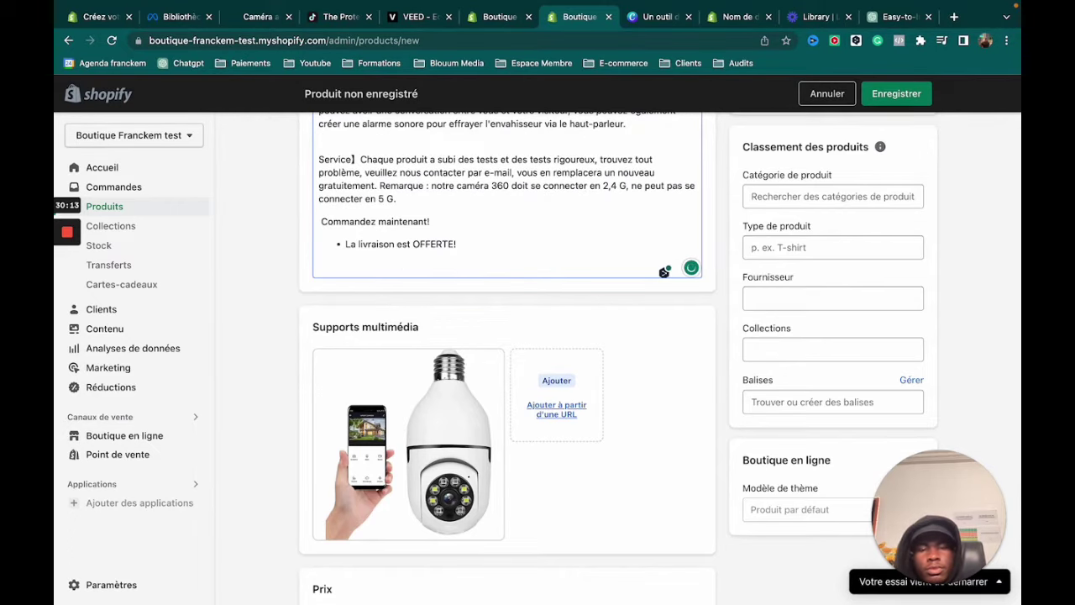
- Join "La livraison est OFFERTE!" onto the "Commandez maintenant!" line of the description and save the product
key(BackSpace)
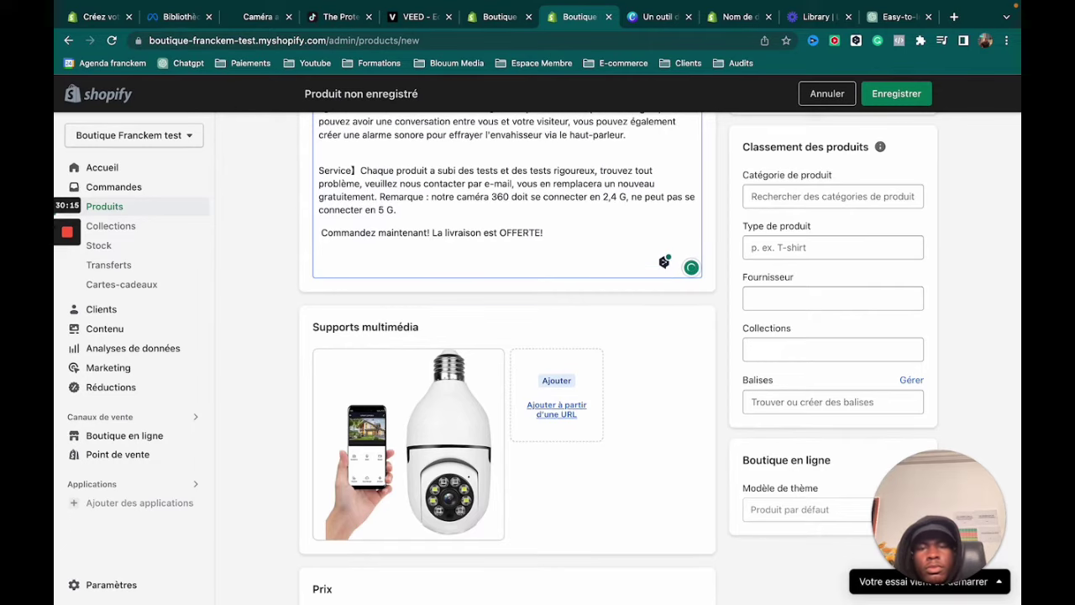
scroll(296, 244, up, 8)
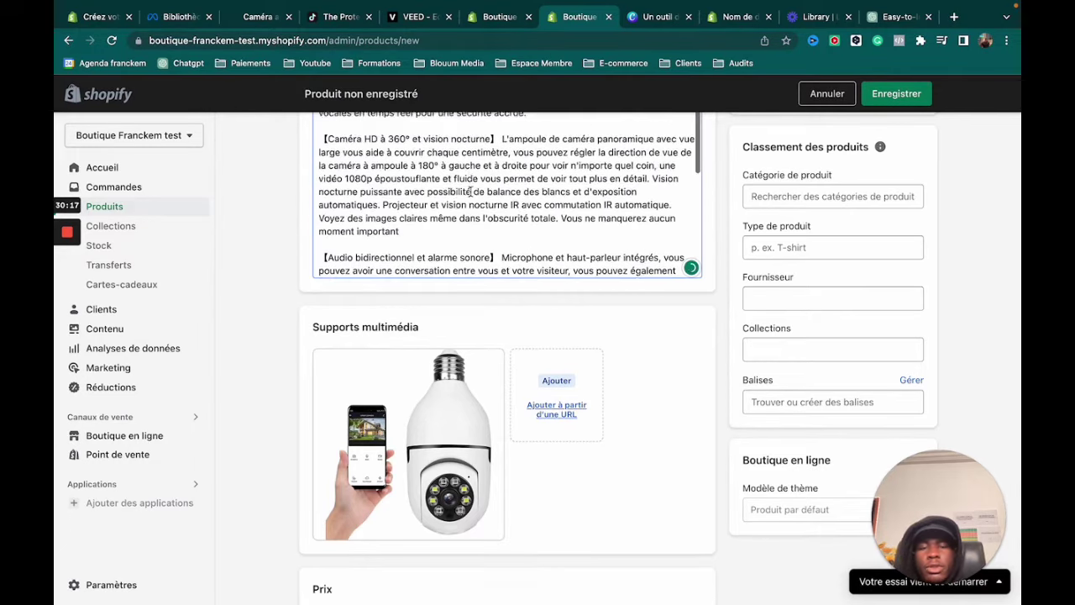
scroll(296, 243, up, 2)
scroll(364, 282, down, 4)
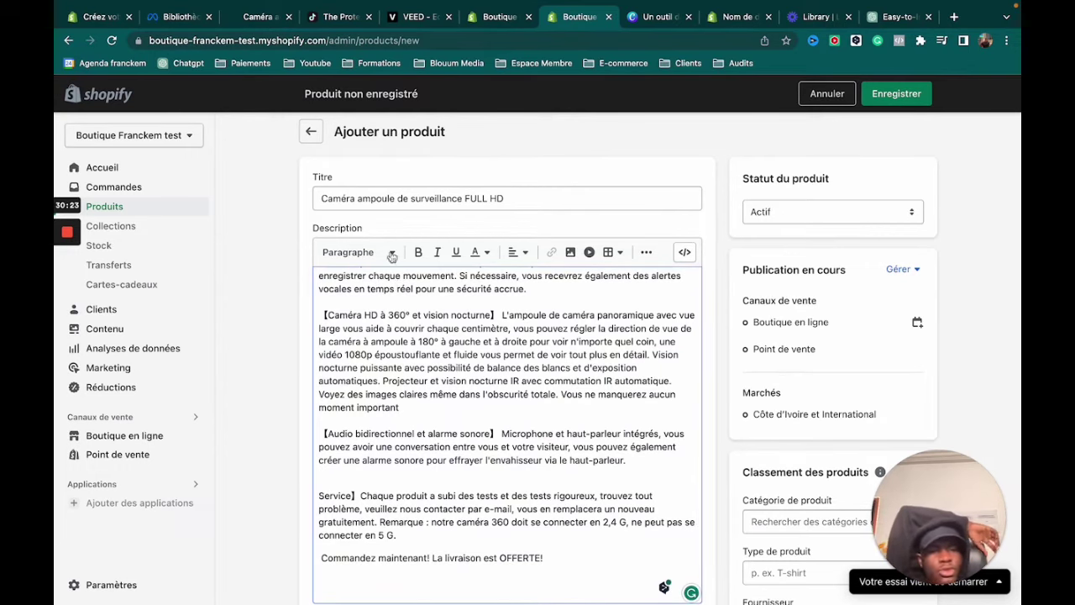
click(889, 100)
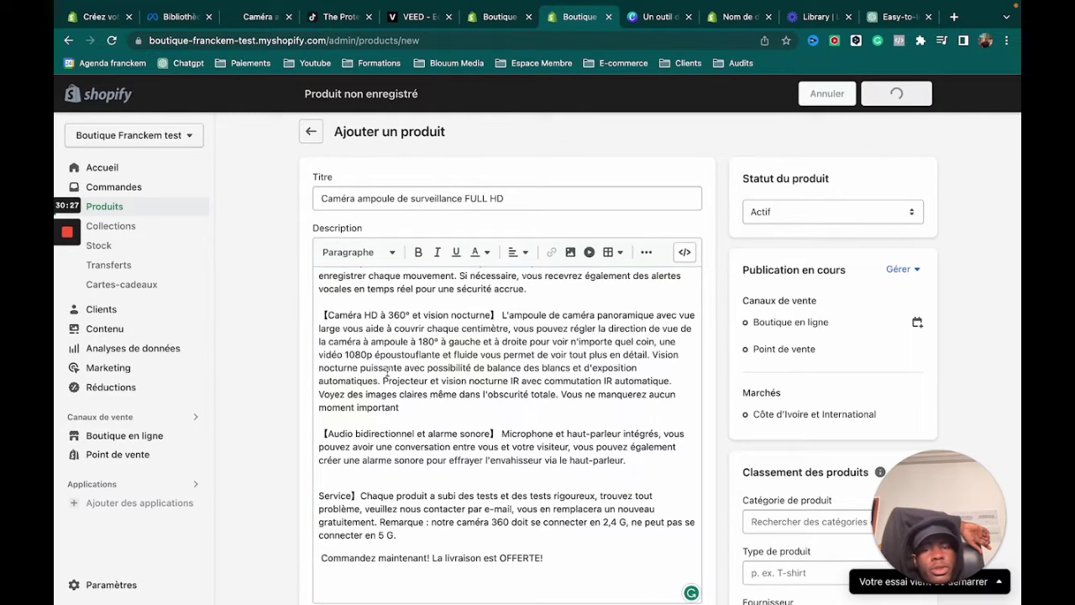
- Review the saved product description and compare it with the galaxyafrica.shop bulb camera page
scroll(459, 426, down, 5)
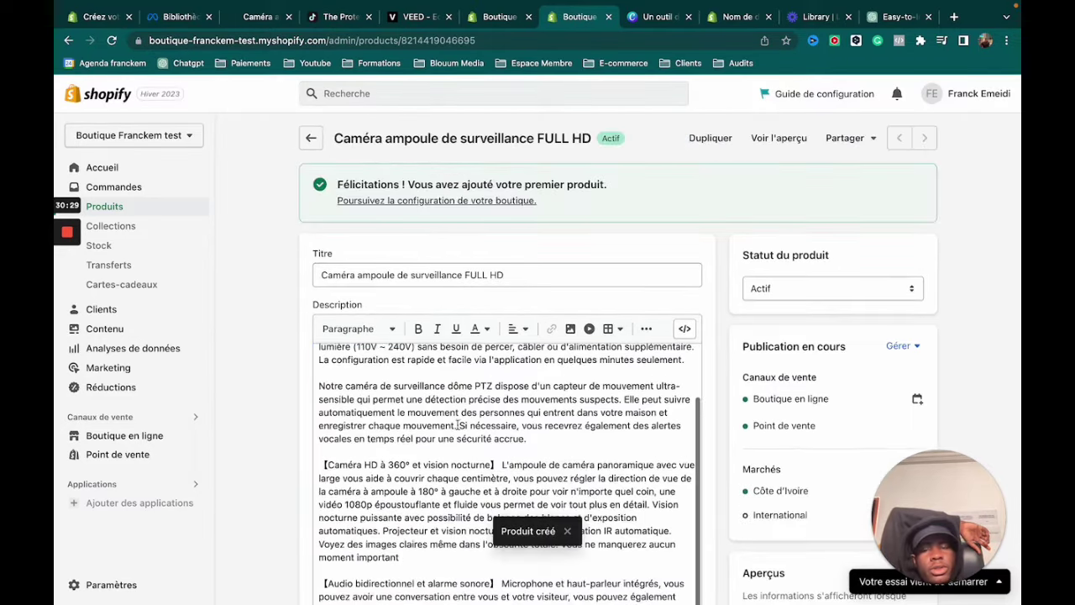
scroll(458, 425, down, 3)
scroll(445, 454, up, 5)
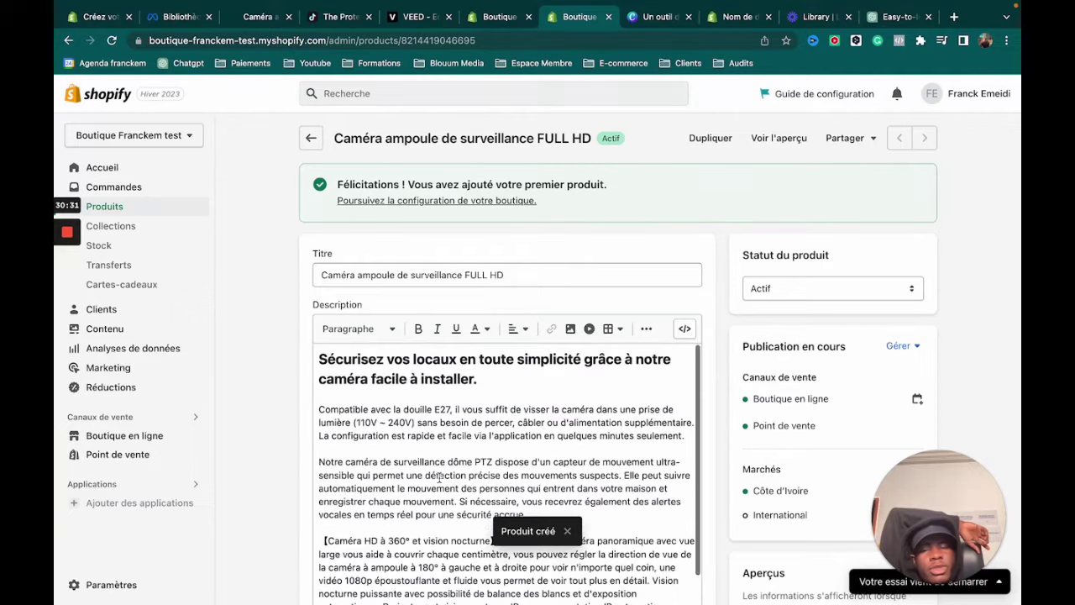
scroll(439, 478, down, 3)
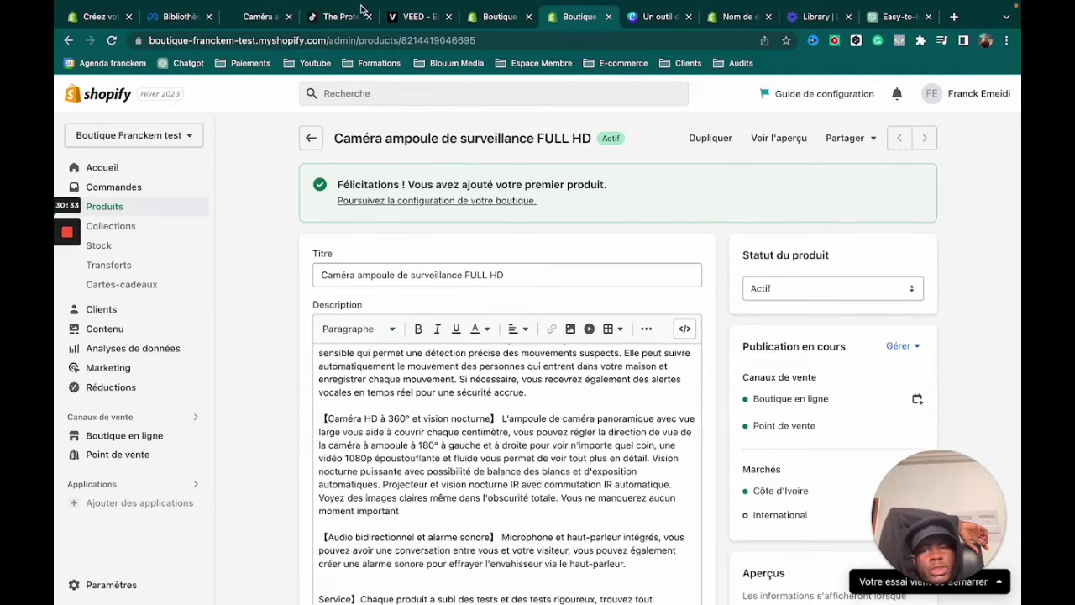
click(279, 17)
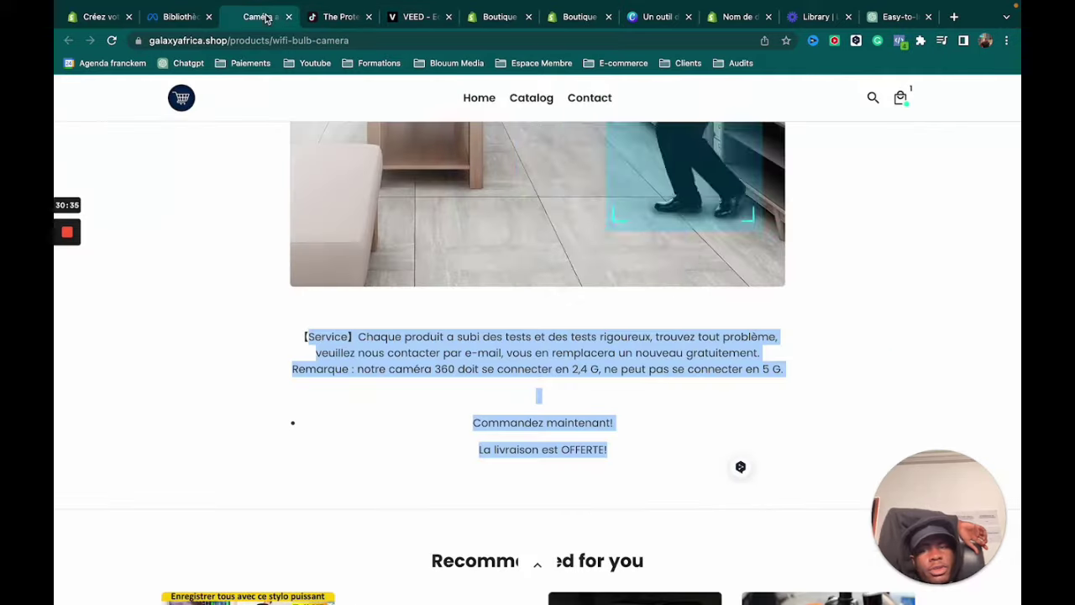
scroll(618, 359, up, 5)
scroll(616, 361, up, 10)
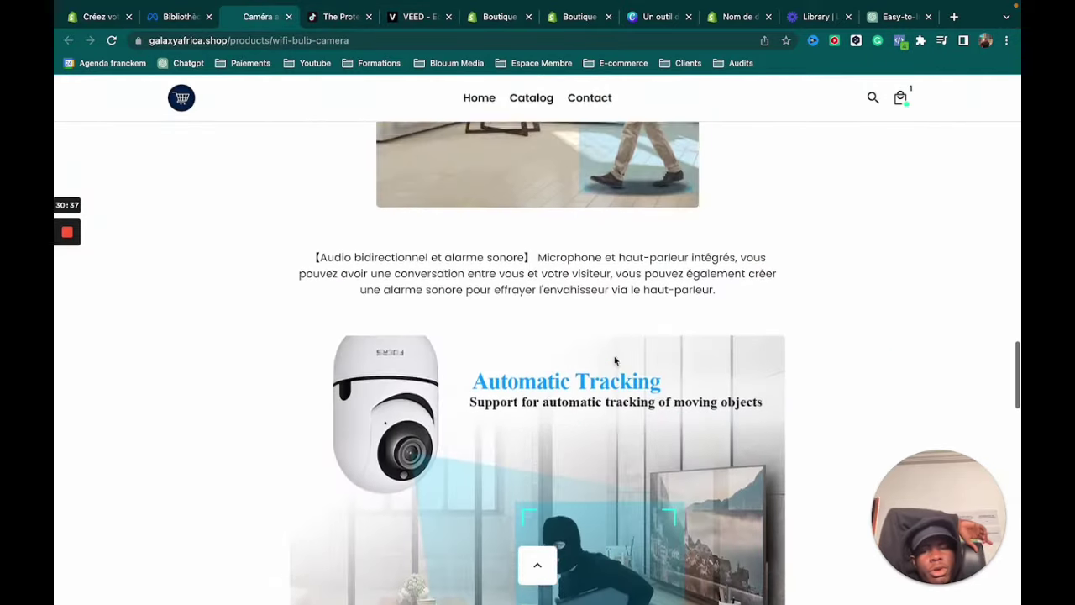
scroll(602, 375, down, 5)
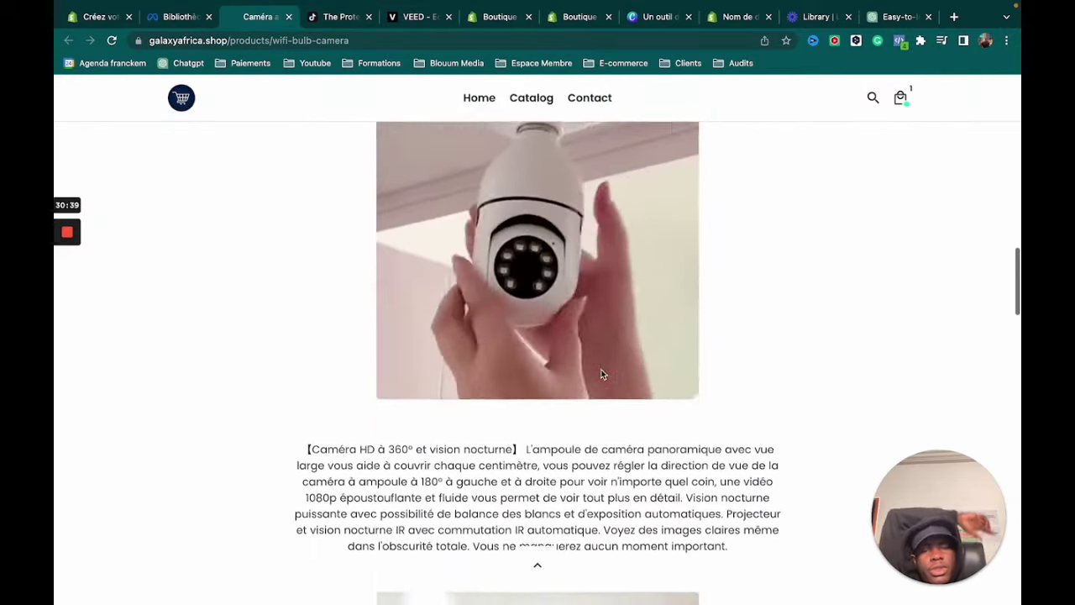
scroll(602, 374, down, 12)
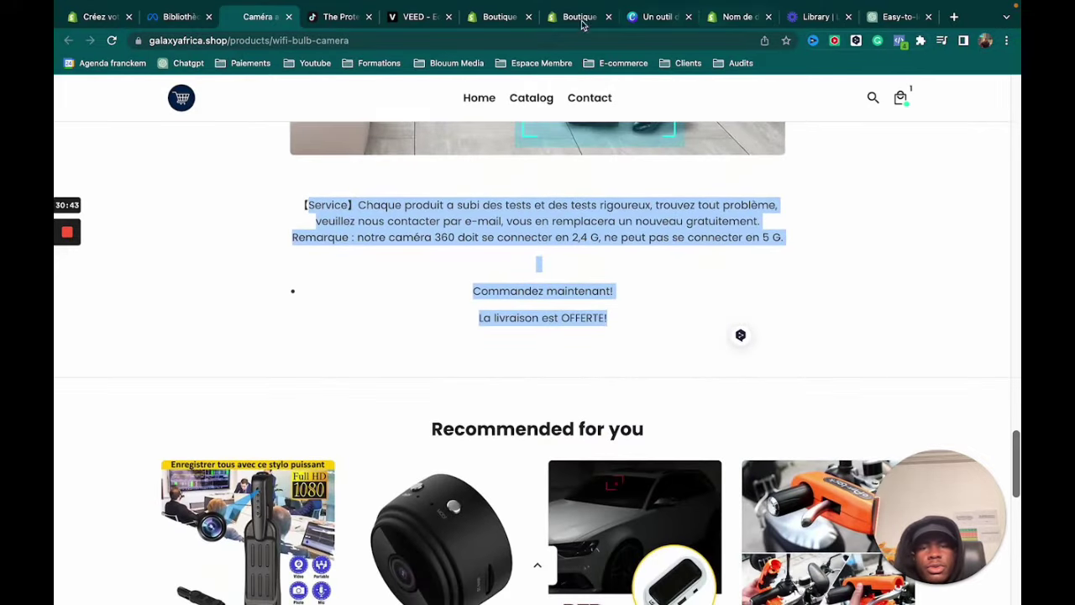
- In the Dawn theme editor, set the home page's "Produit en vedette" section to the product "Caméra ampoule de surveillance FULL HD"
click(579, 17)
click(500, 17)
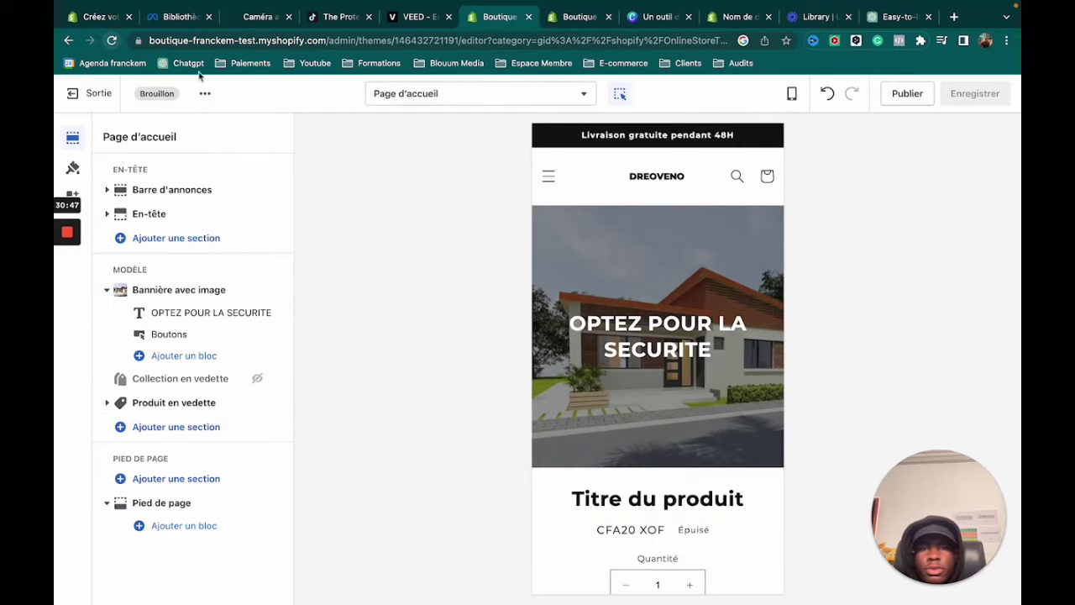
scroll(763, 431, down, 3)
click(679, 283)
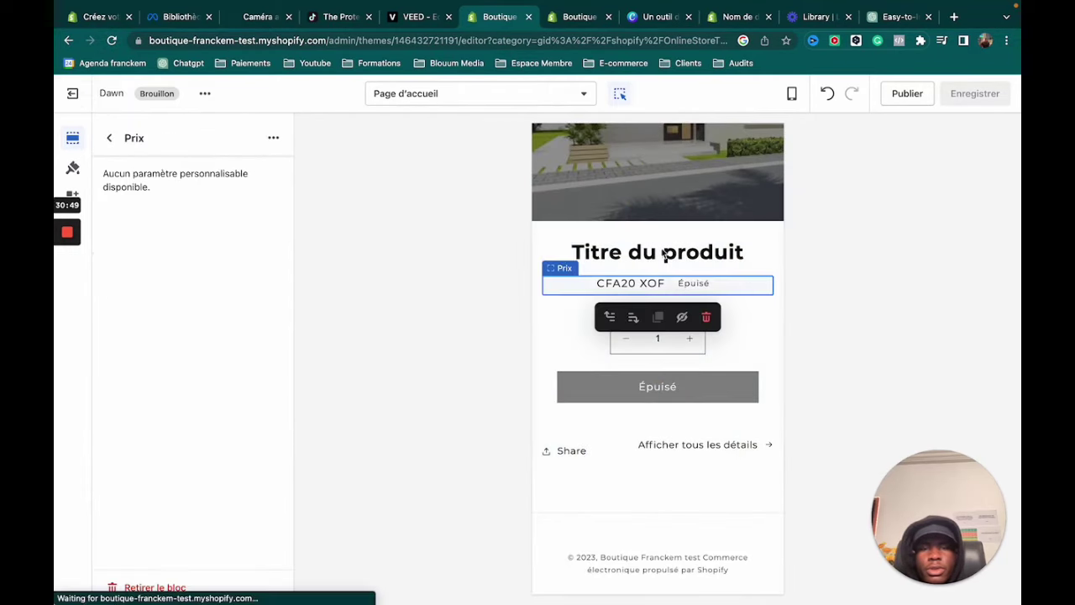
click(656, 255)
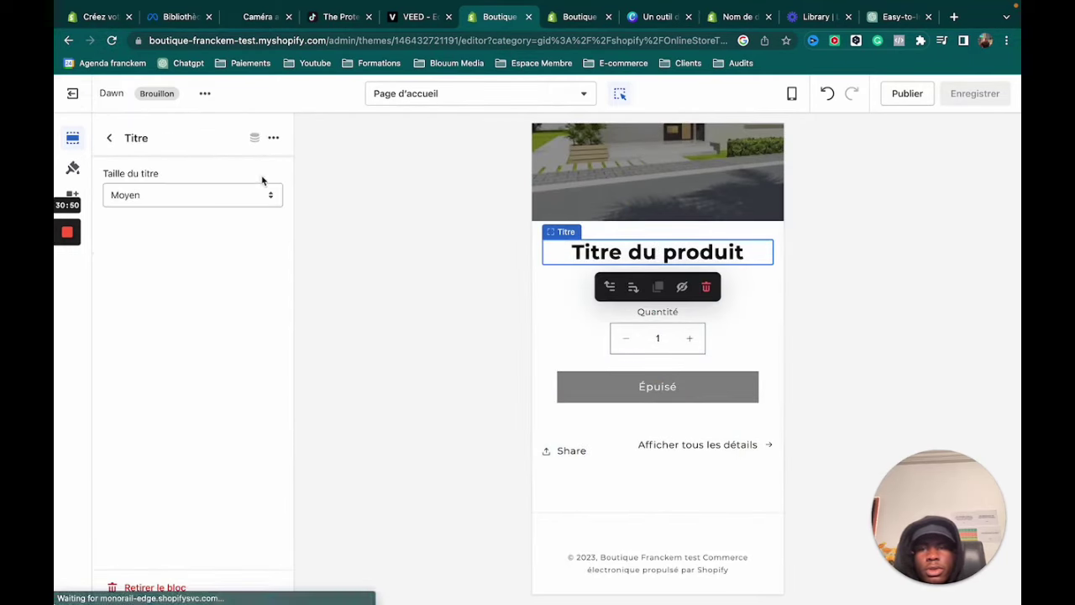
click(110, 139)
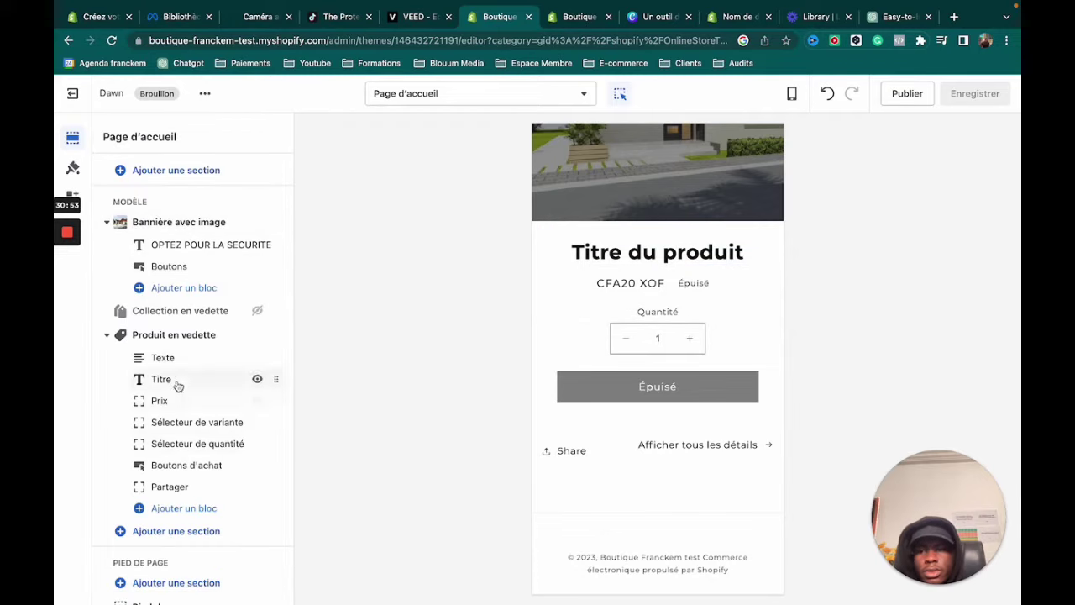
click(193, 335)
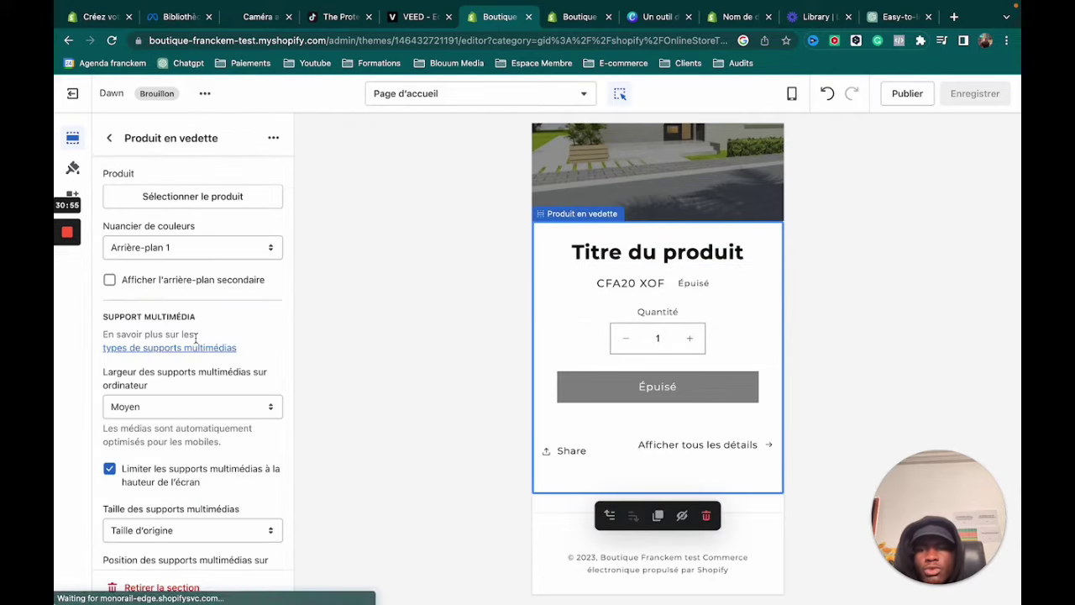
click(159, 202)
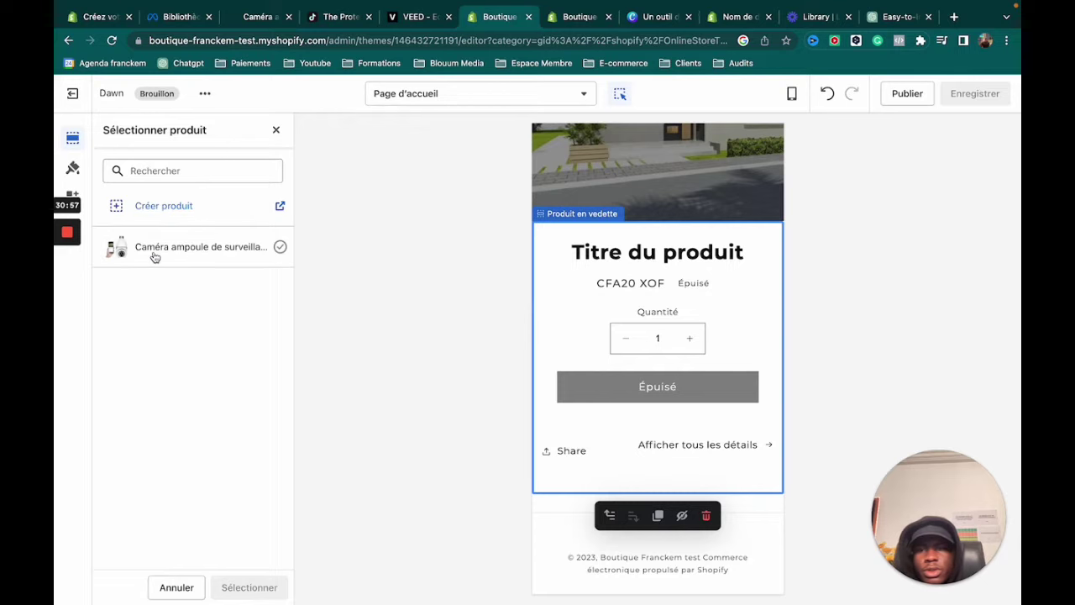
click(154, 252)
click(249, 587)
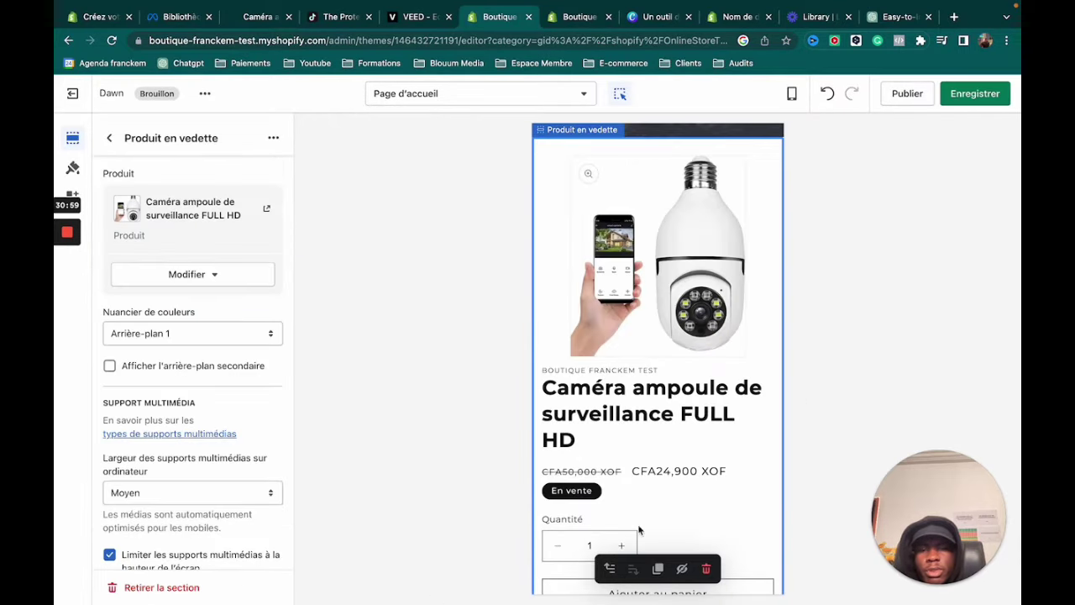
scroll(670, 383, down, 3)
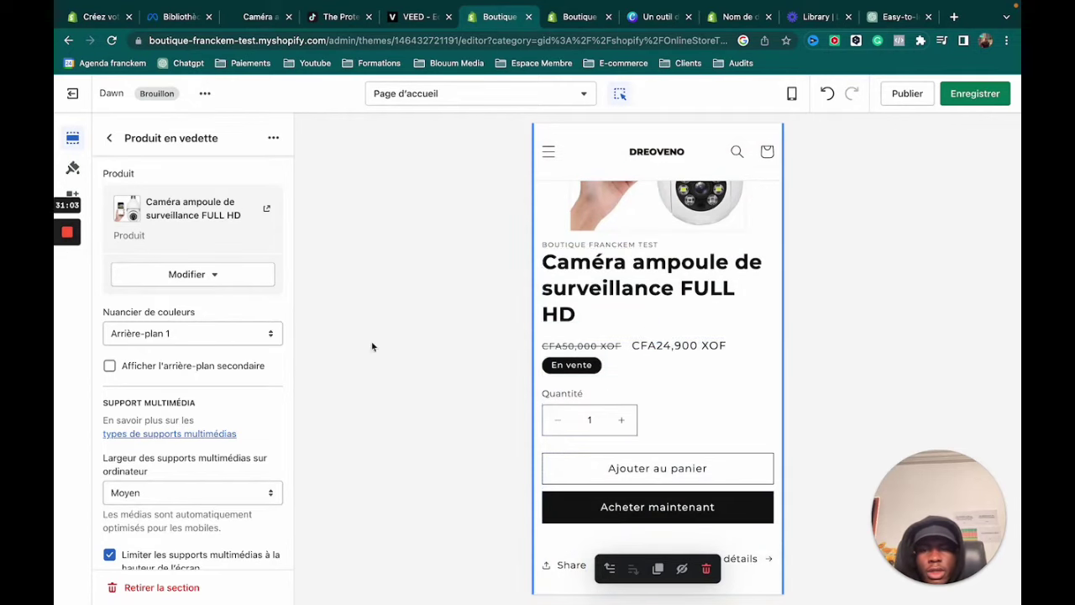
click(672, 349)
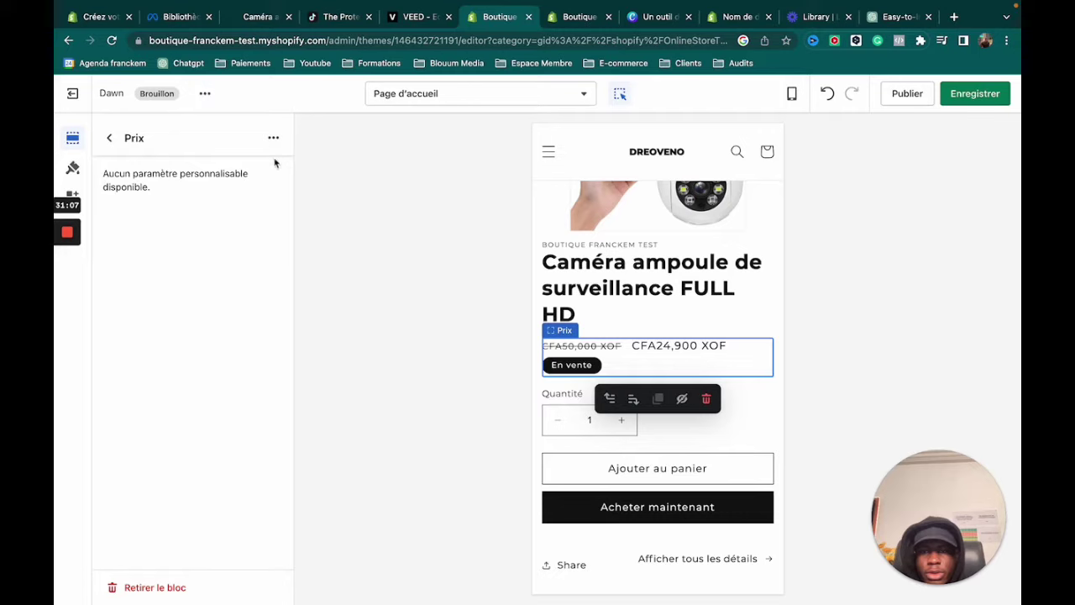
click(109, 141)
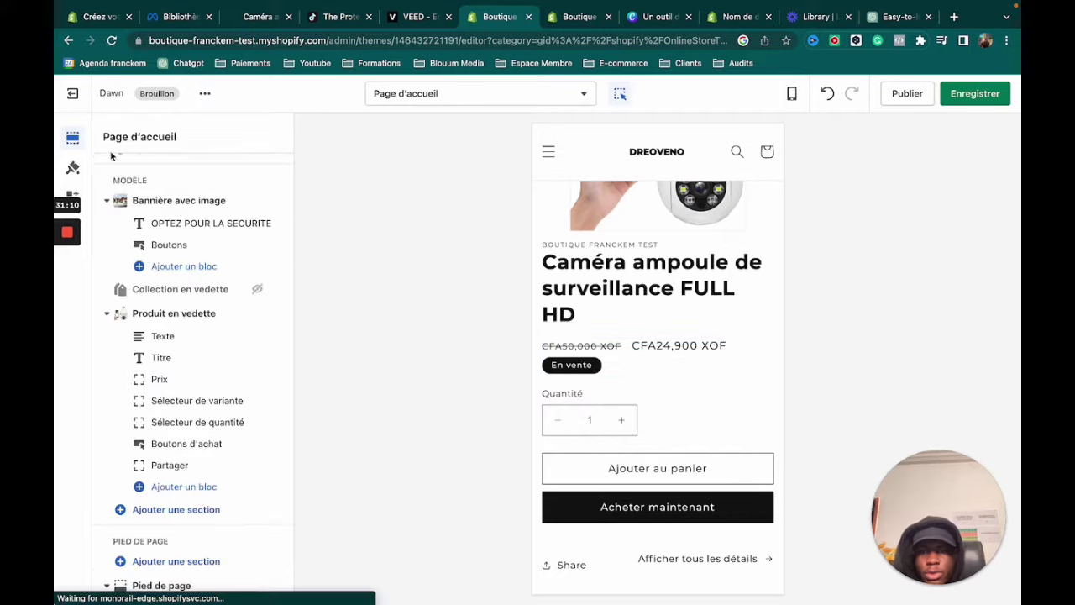
click(164, 358)
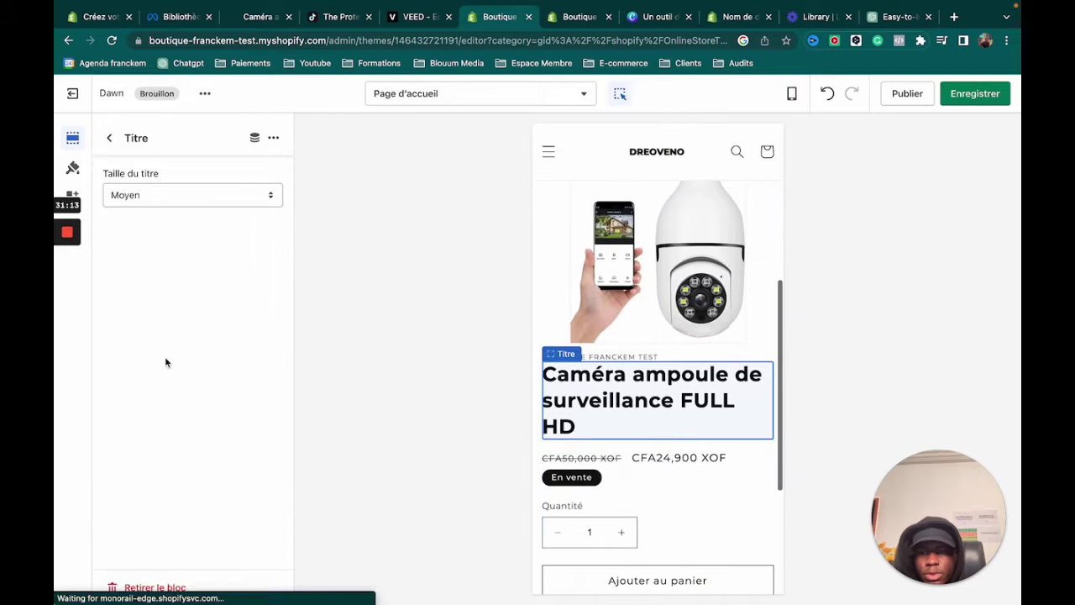
click(111, 143)
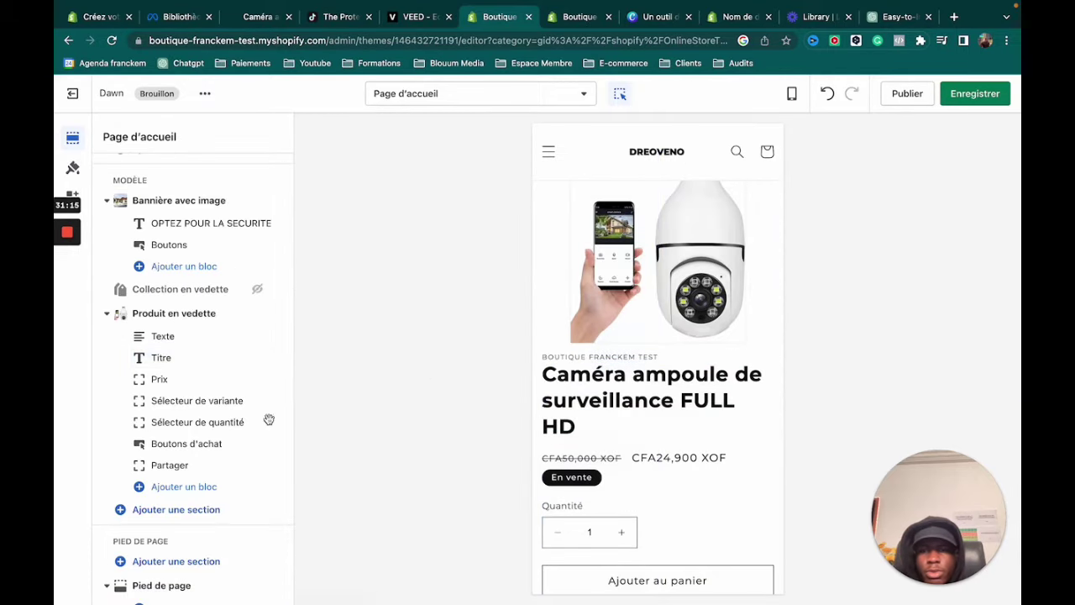
- Turn off the dynamic payment buttons in the featured product's "Boutons d'achat" block
click(208, 445)
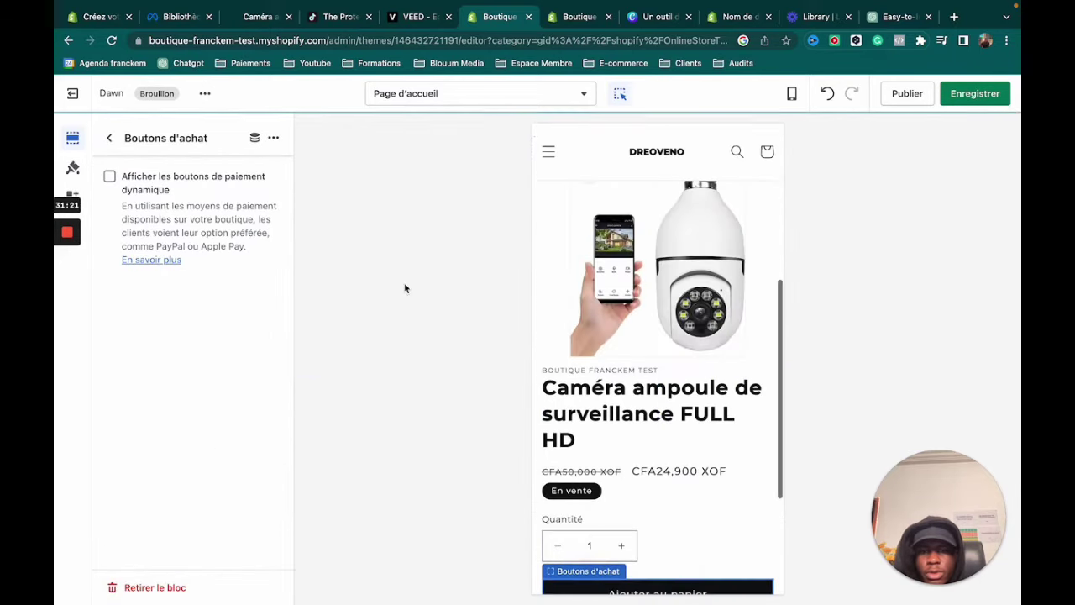
click(109, 138)
scroll(681, 422, down, 2)
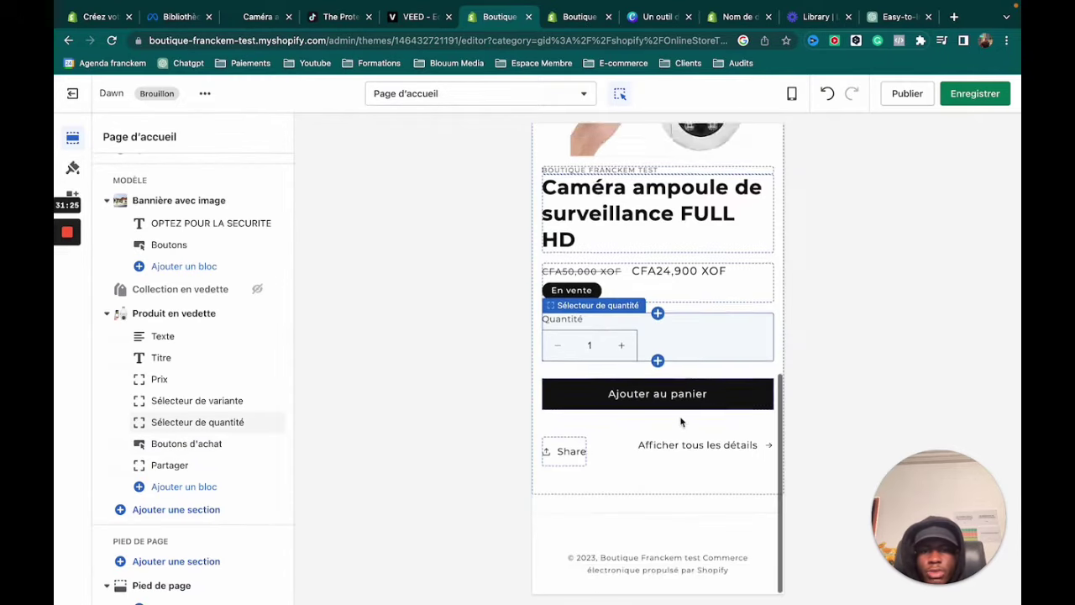
- Remove the "Distributeur" dynamic source from the featured product's text block and save the home page
scroll(778, 390, up, 10)
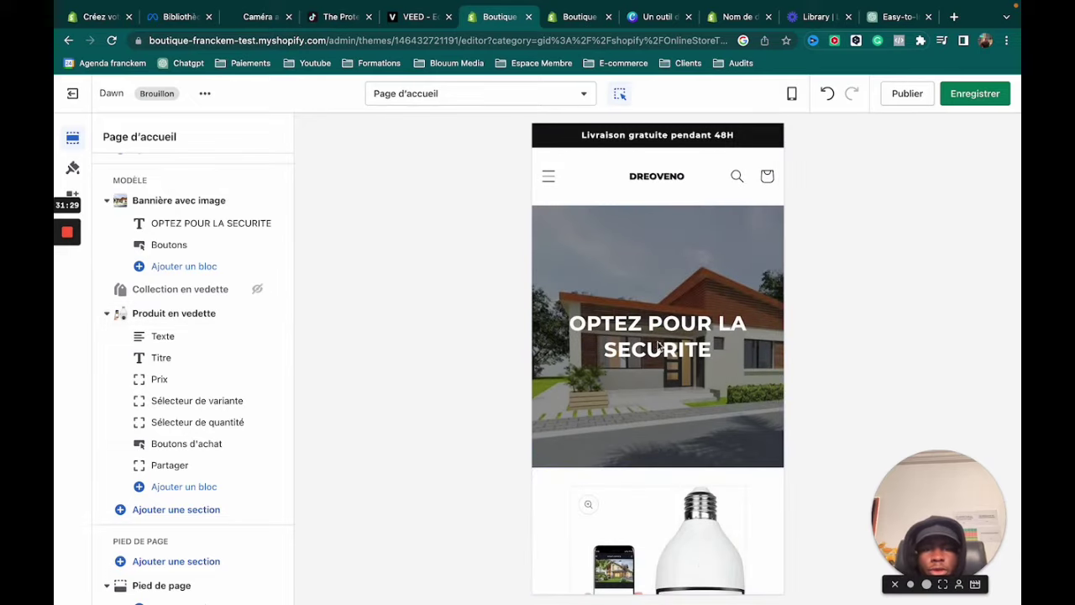
scroll(726, 285, down, 9)
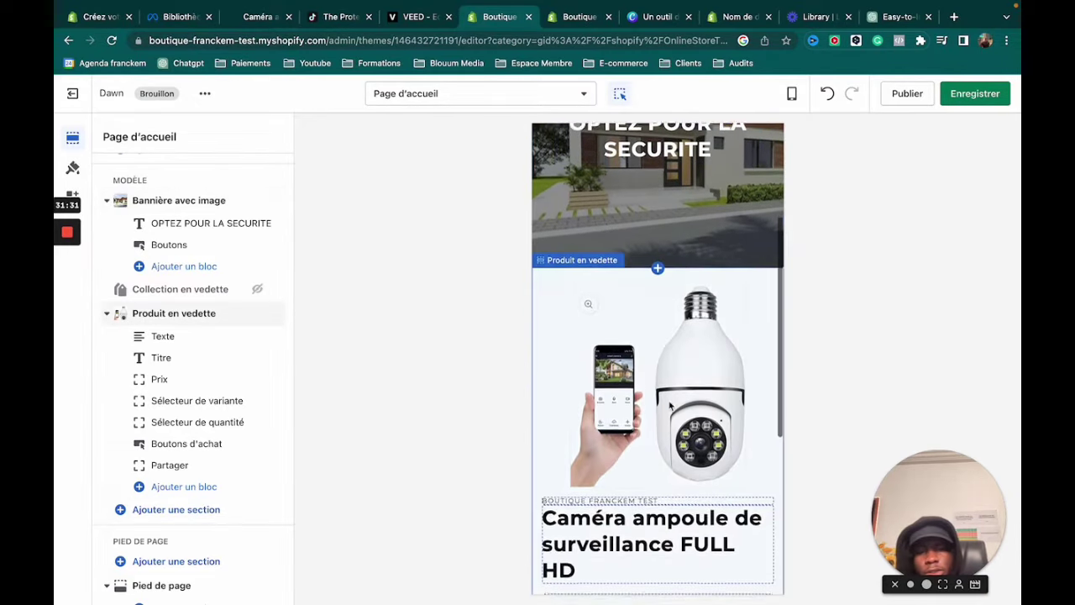
scroll(683, 246, down, 1)
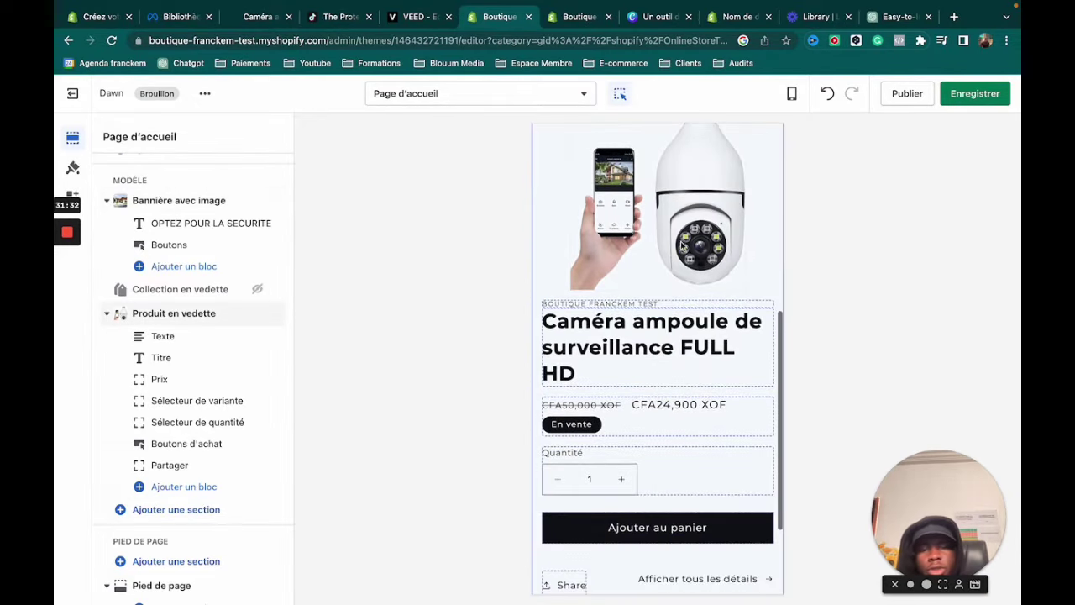
click(654, 303)
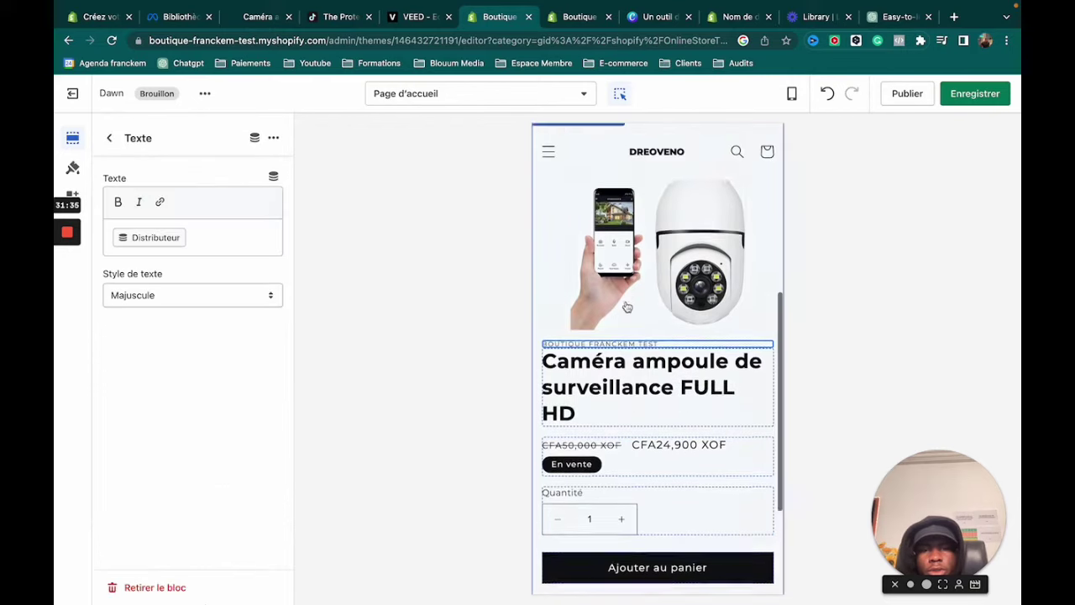
click(155, 237)
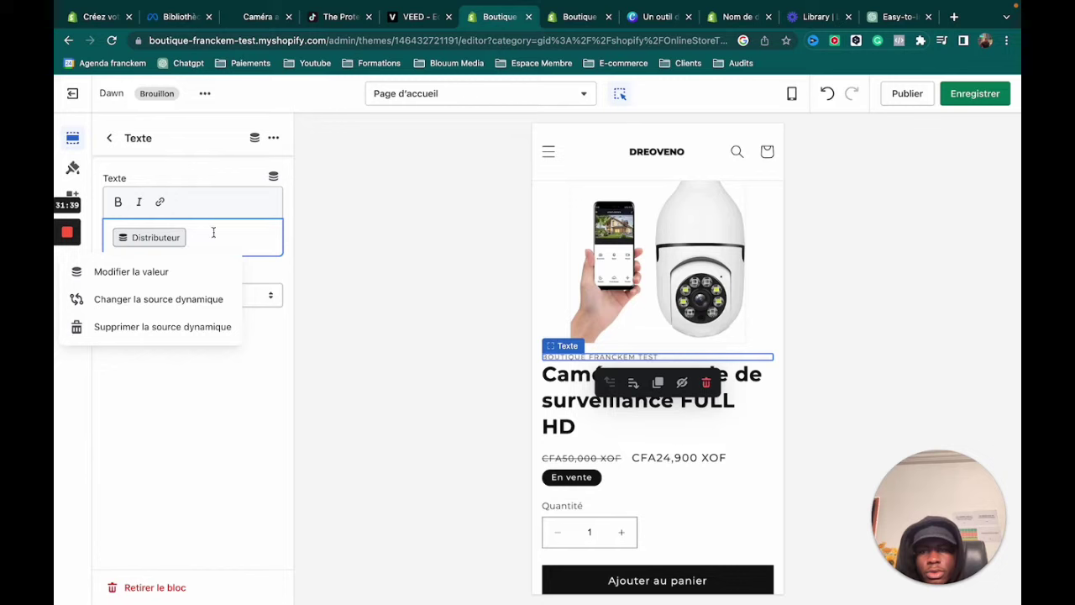
click(213, 233)
click(139, 242)
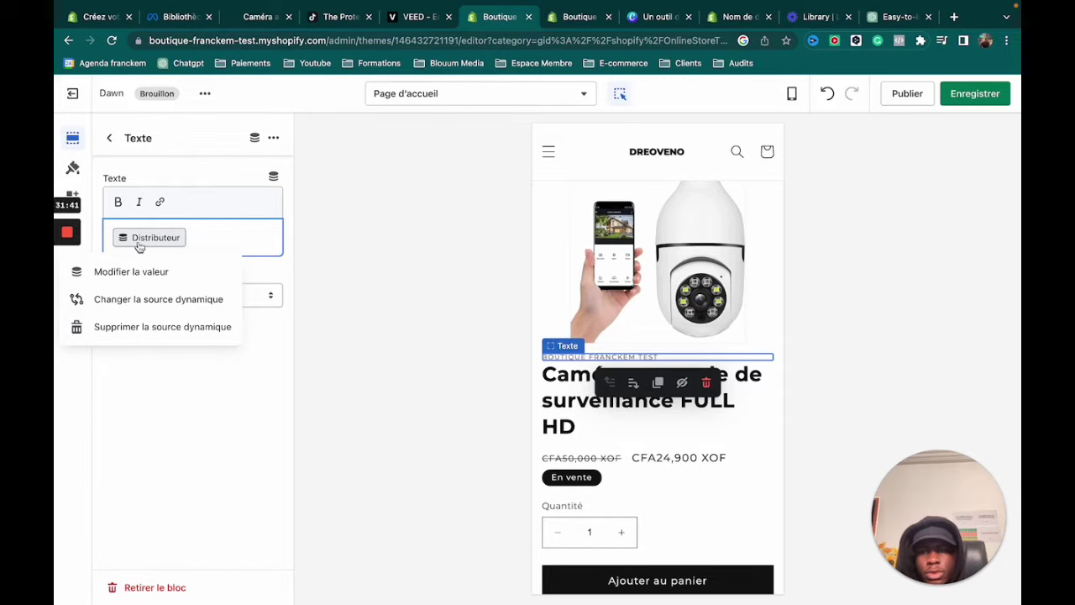
click(147, 325)
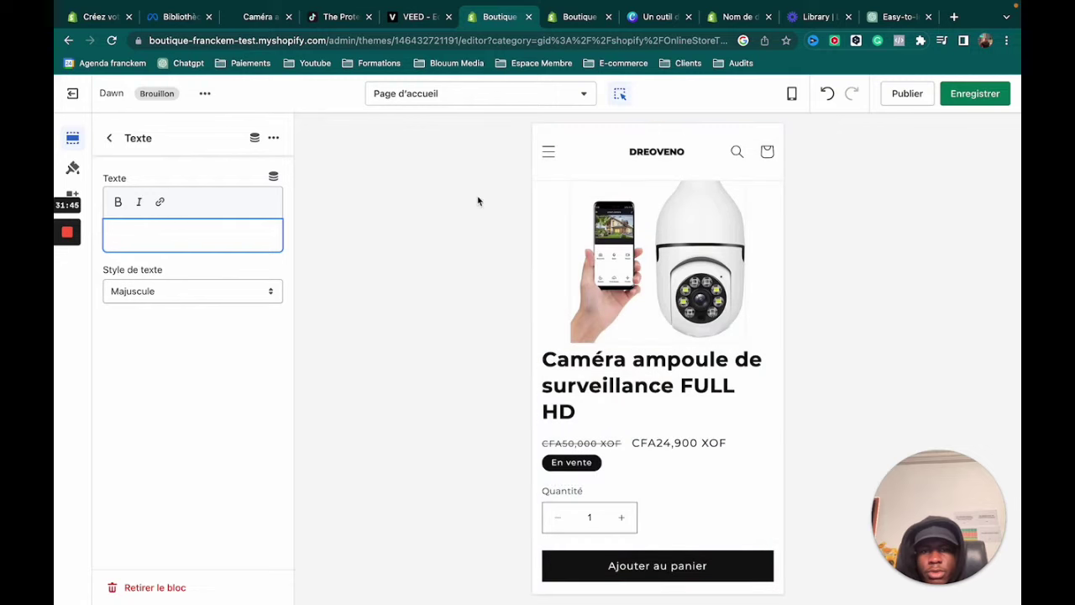
click(107, 139)
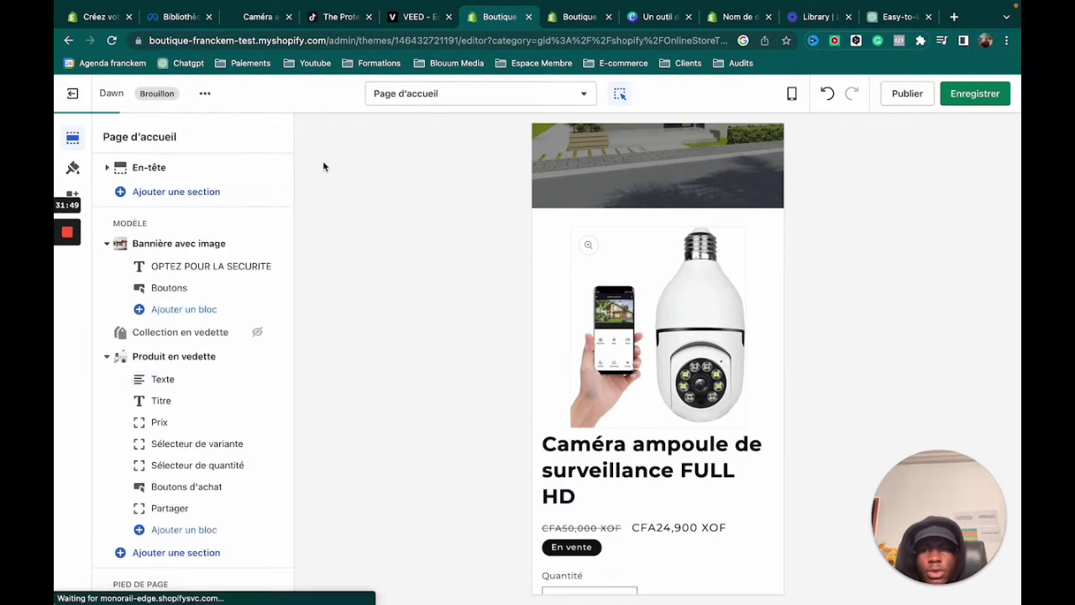
key(super+s)
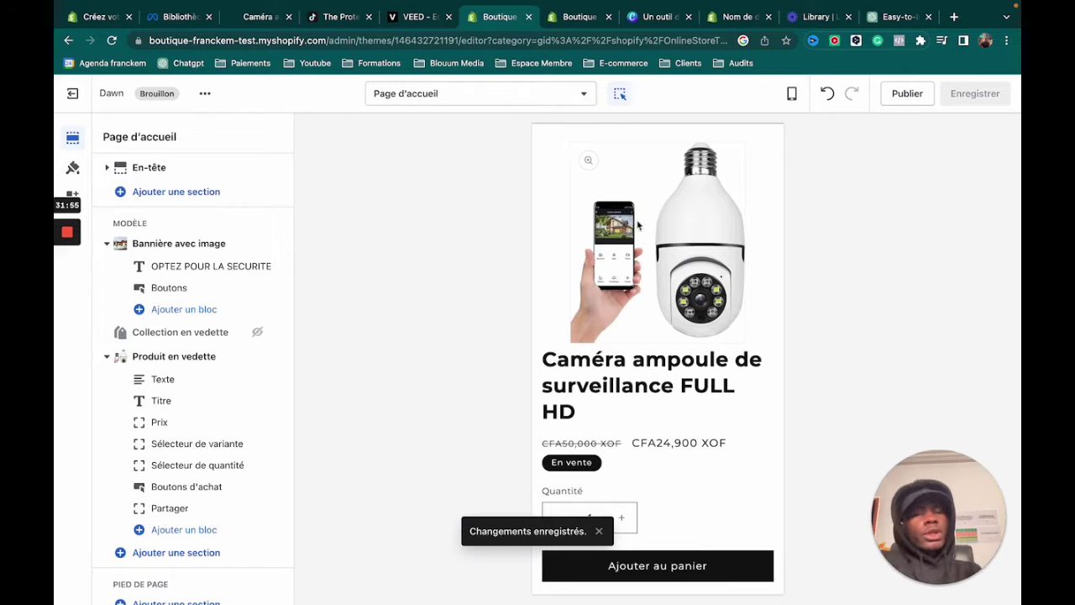
scroll(639, 225, down, 3)
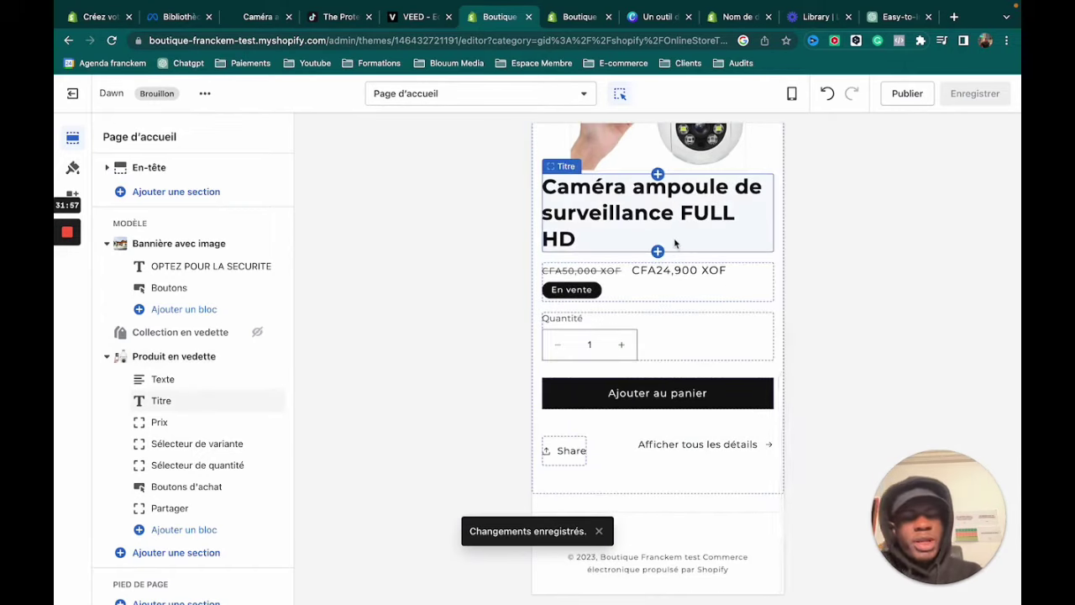
- Examine the settings of the home page's "Pied de page" section, including its theme settings
scroll(675, 236, down, 2)
click(740, 542)
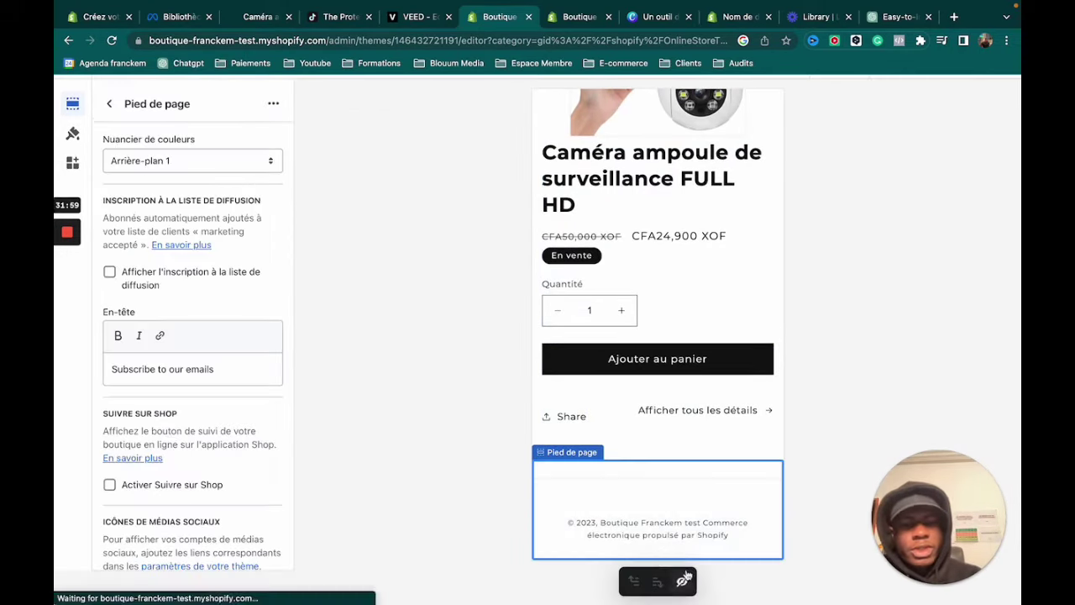
scroll(252, 410, down, 10)
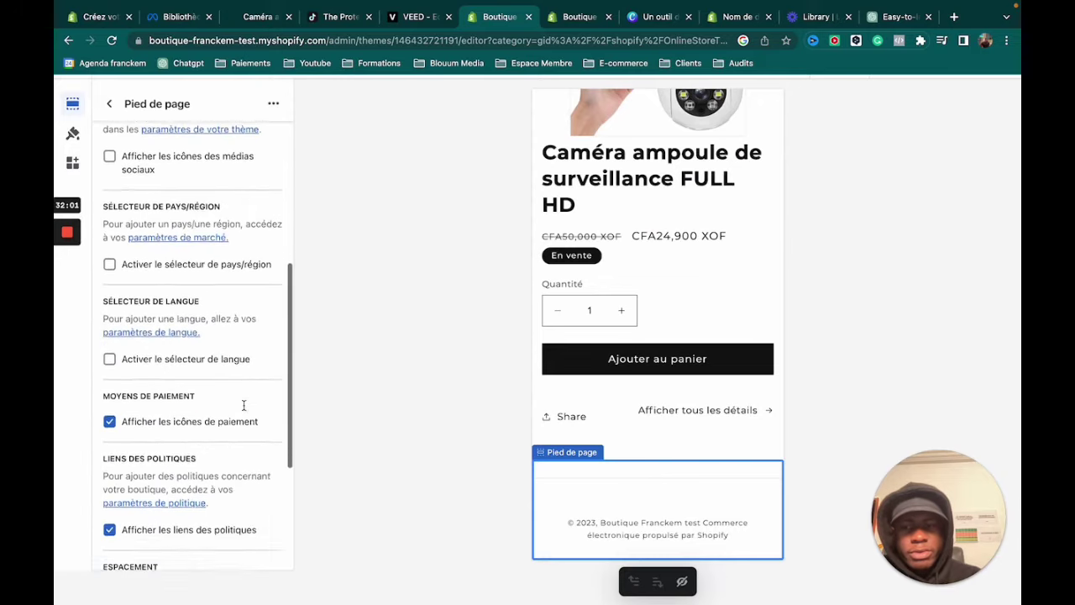
scroll(247, 377, down, 2)
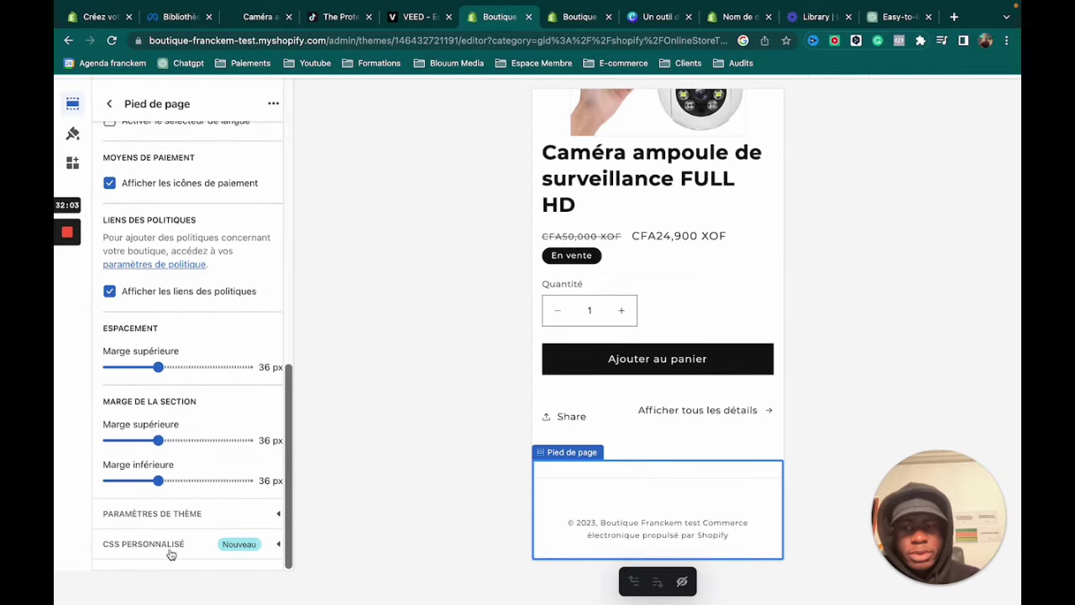
click(151, 515)
scroll(232, 524, down, 5)
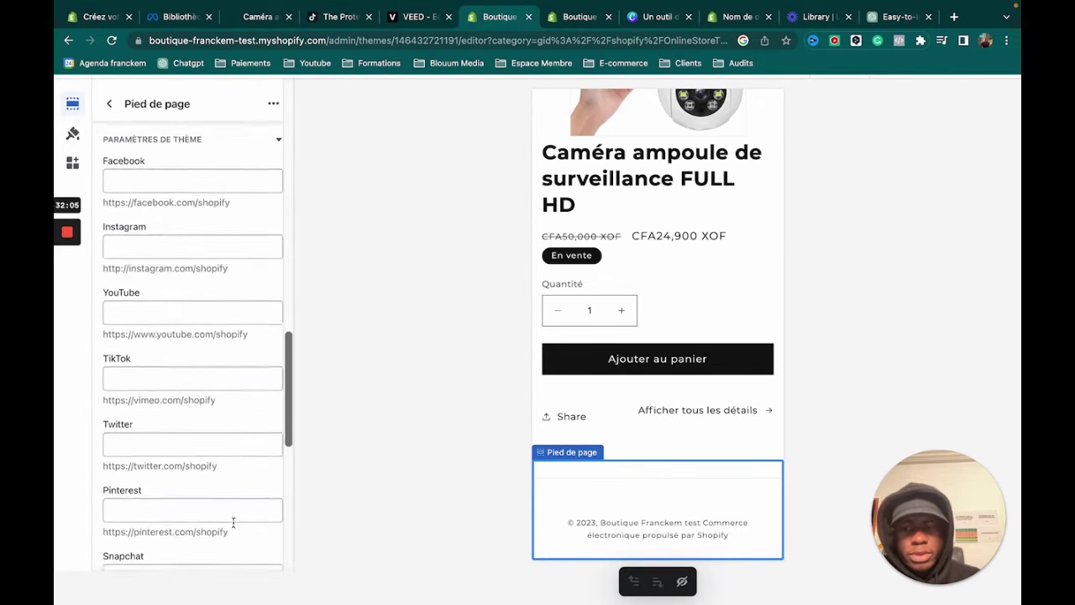
scroll(233, 524, down, 8)
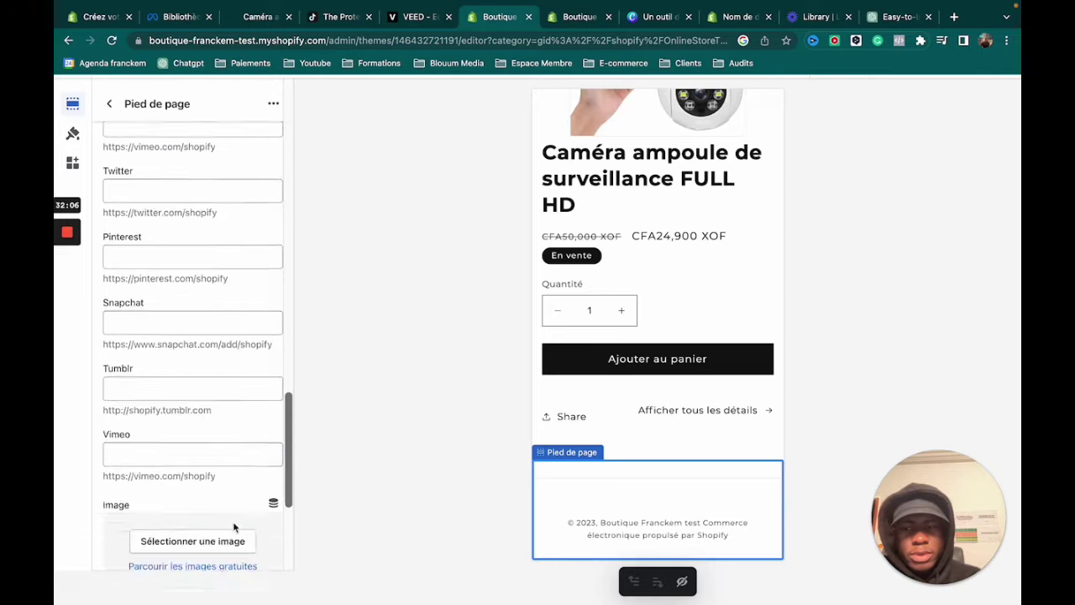
click(636, 524)
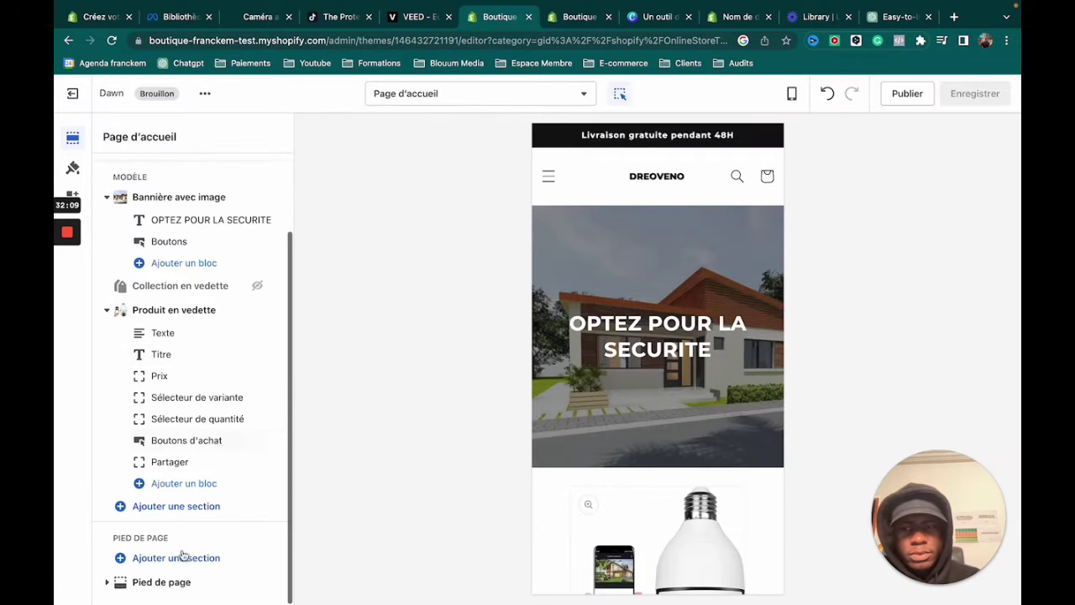
click(174, 583)
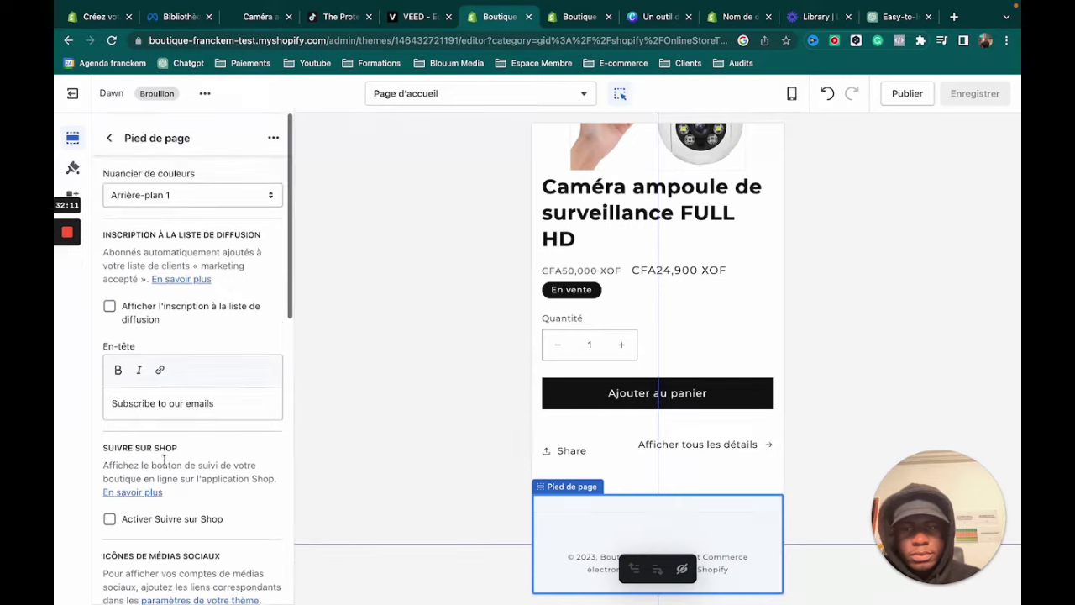
drag(215, 402, 146, 400)
scroll(189, 432, down, 10)
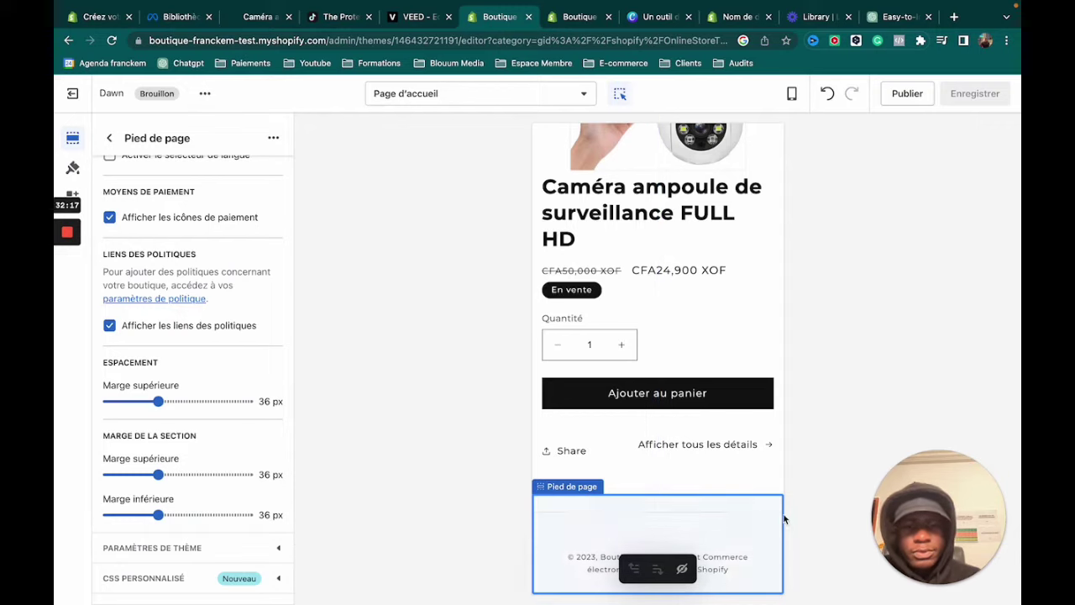
- Review the home page preview from the header banner down to the footer
scroll(659, 369, up, 10)
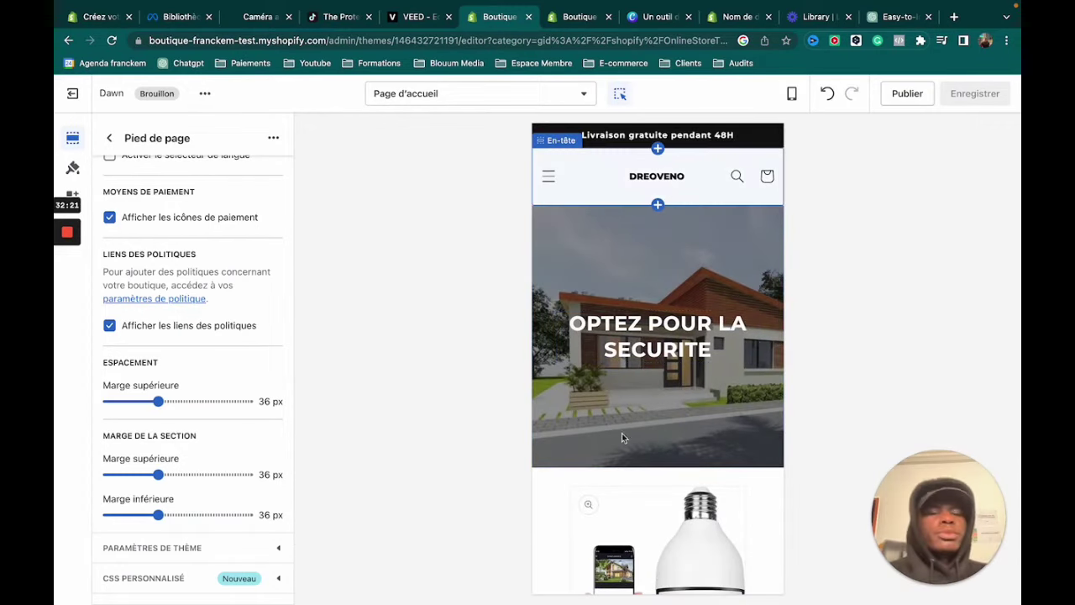
scroll(621, 437, down, 5)
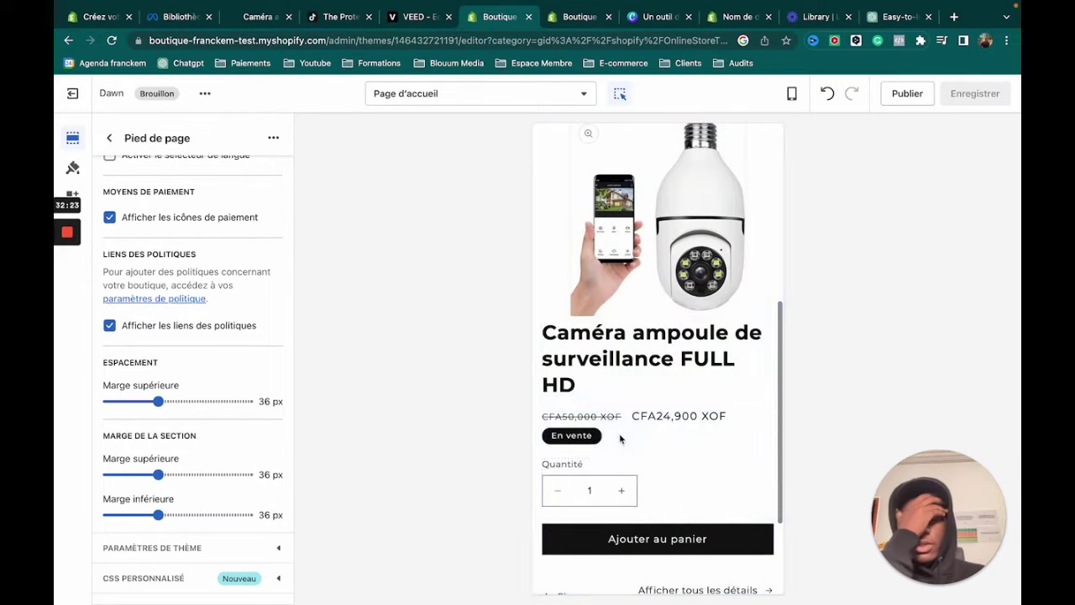
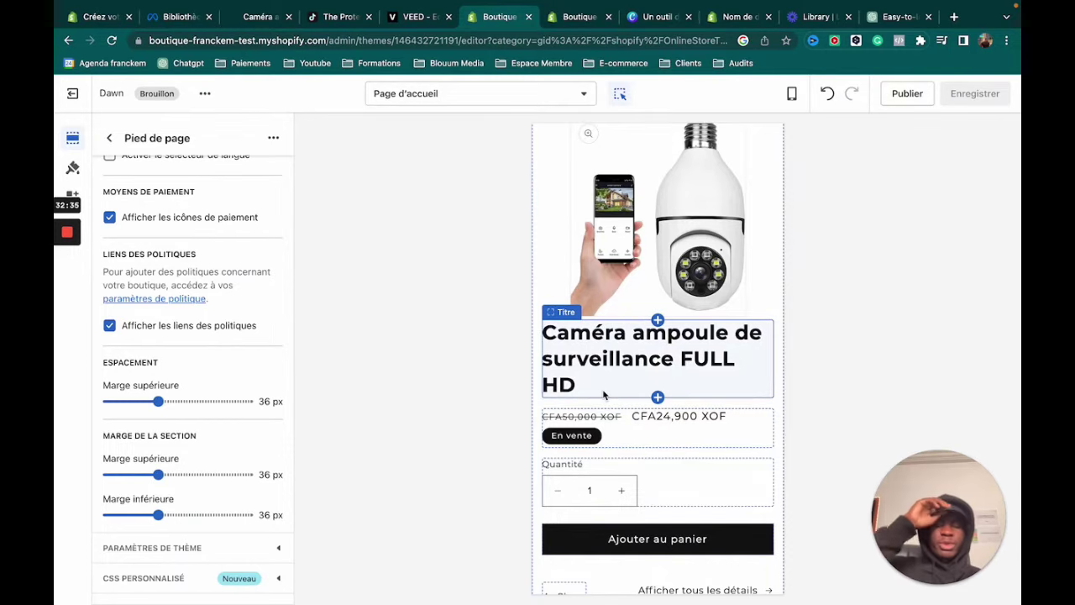
mouse_move(67, 238)
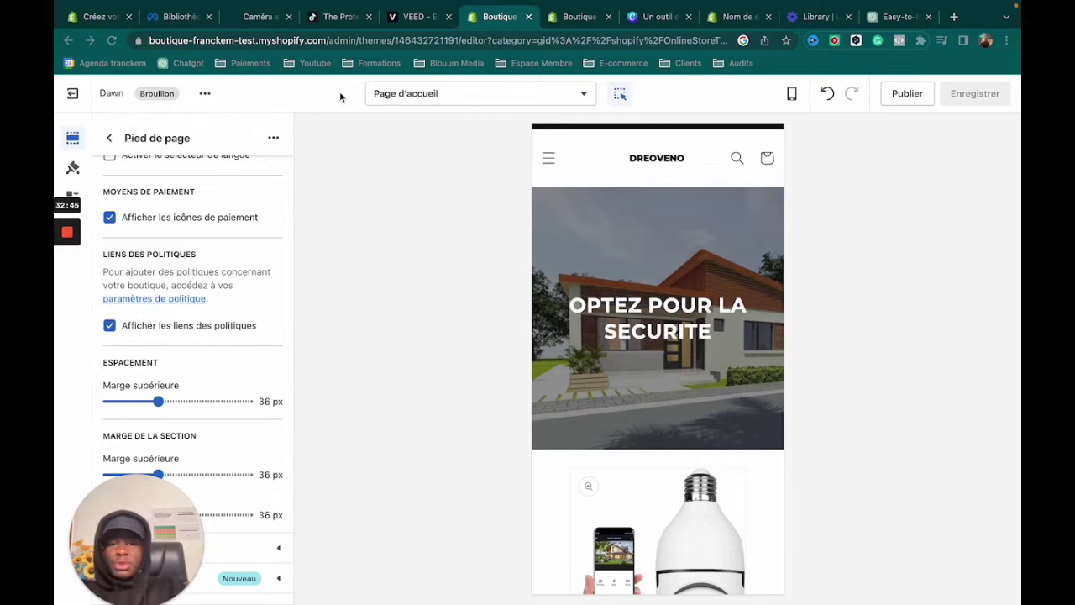
mouse_move(628, 5)
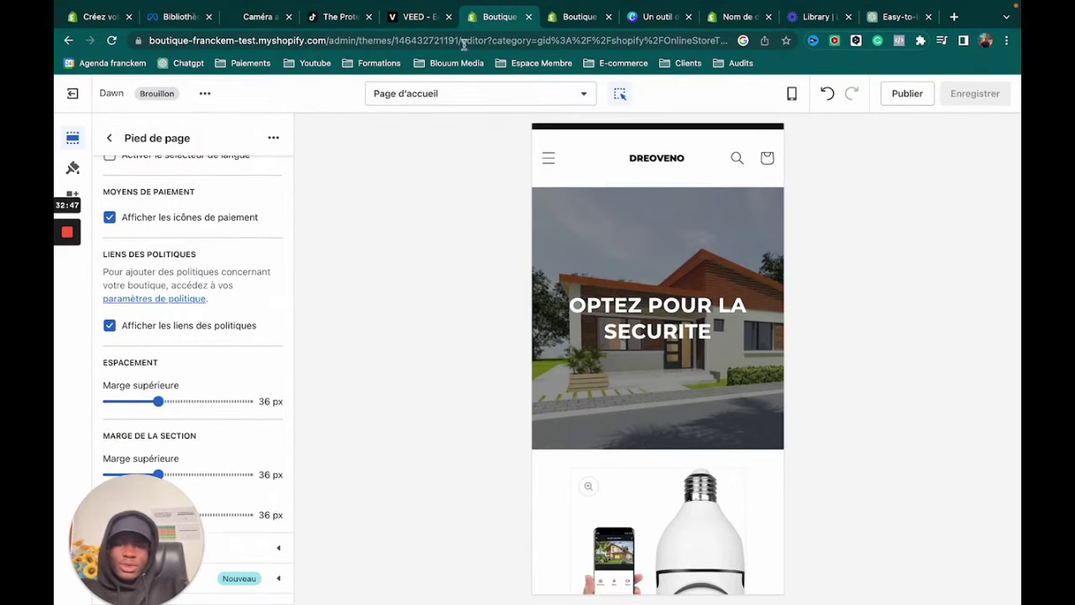
scroll(546, 461, down, 10)
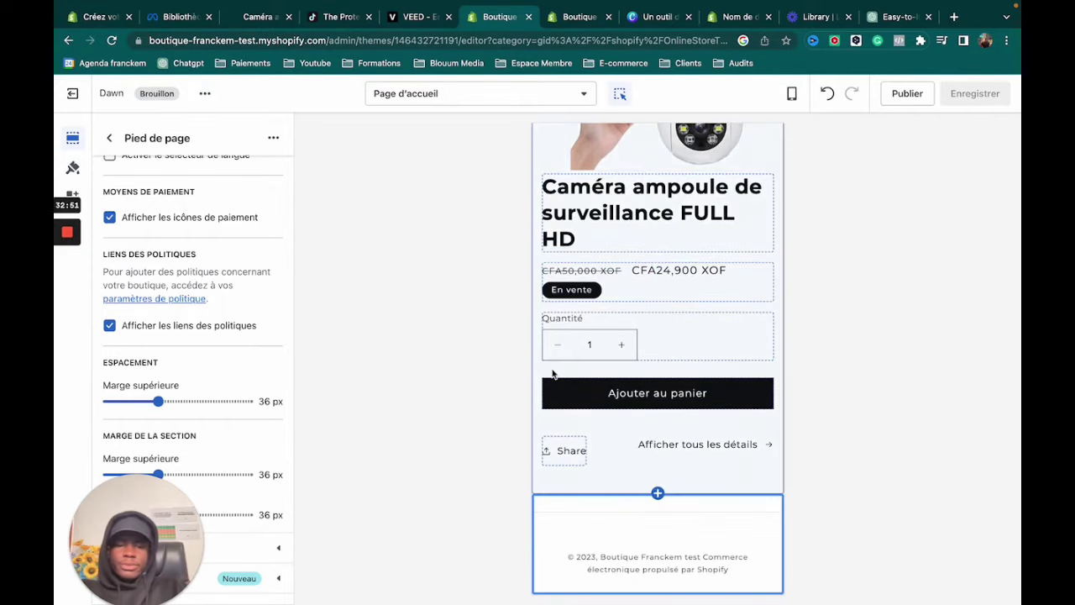
mouse_move(699, 578)
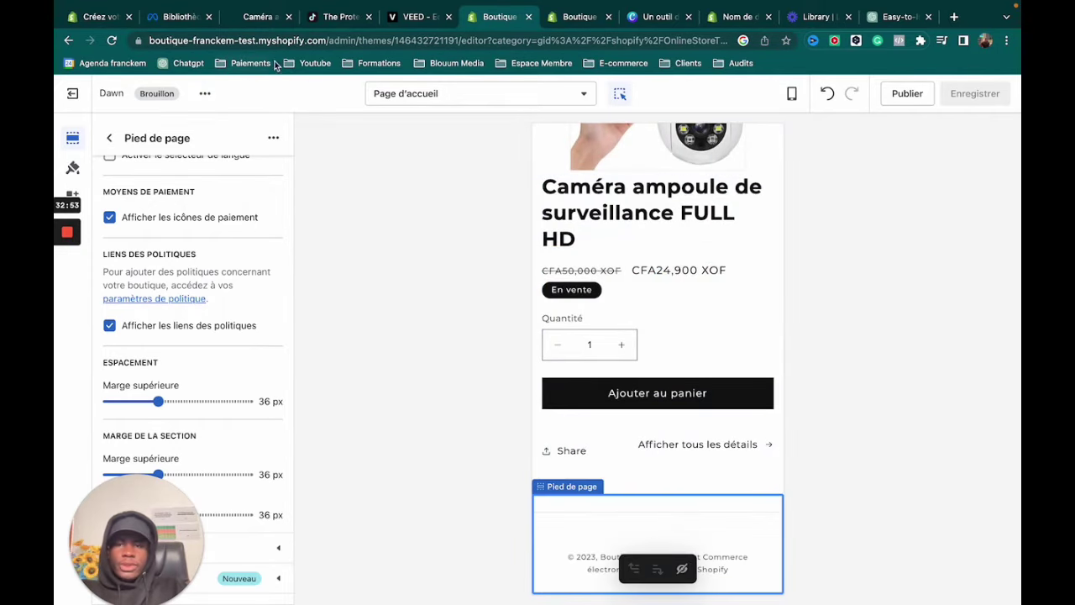
scroll(655, 252, up, 5)
scroll(655, 252, down, 5)
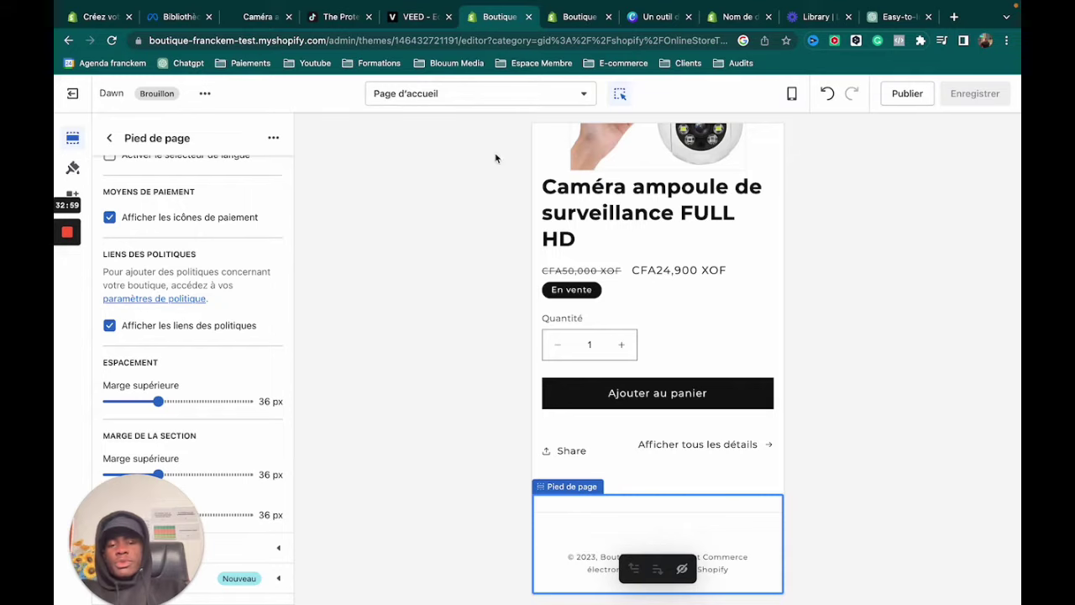
- Clear the "Share" text of the featured product's "Partager" block and delete that block
click(568, 449)
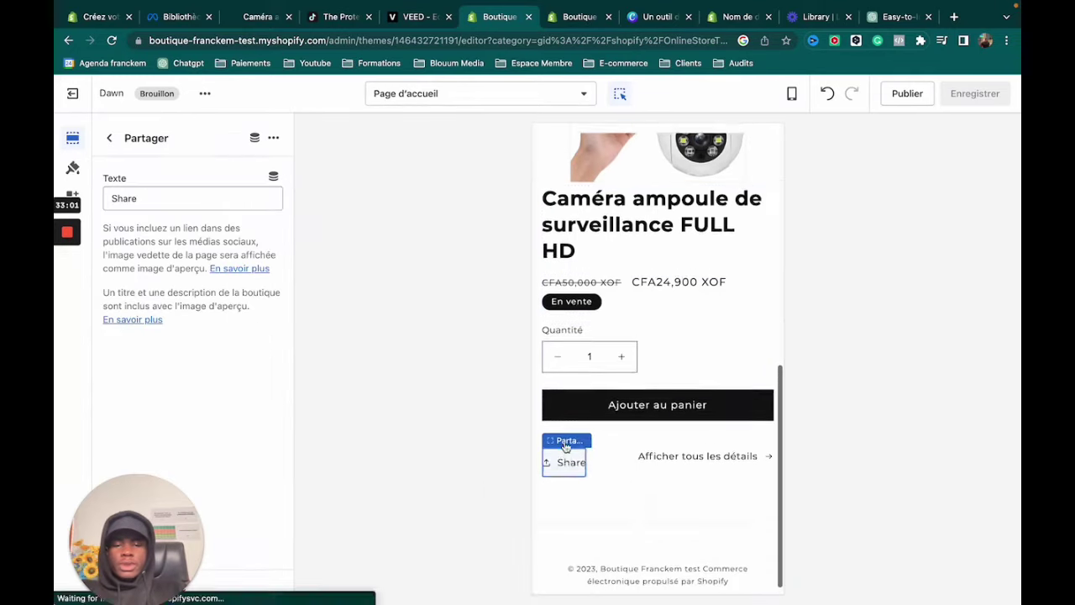
click(229, 202)
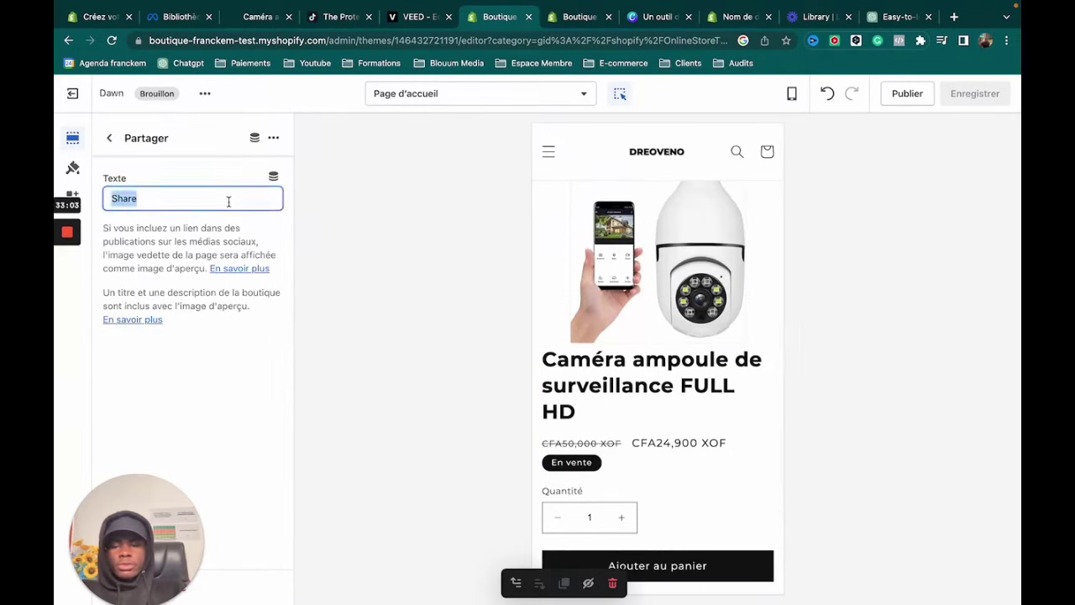
key(BackSpace)
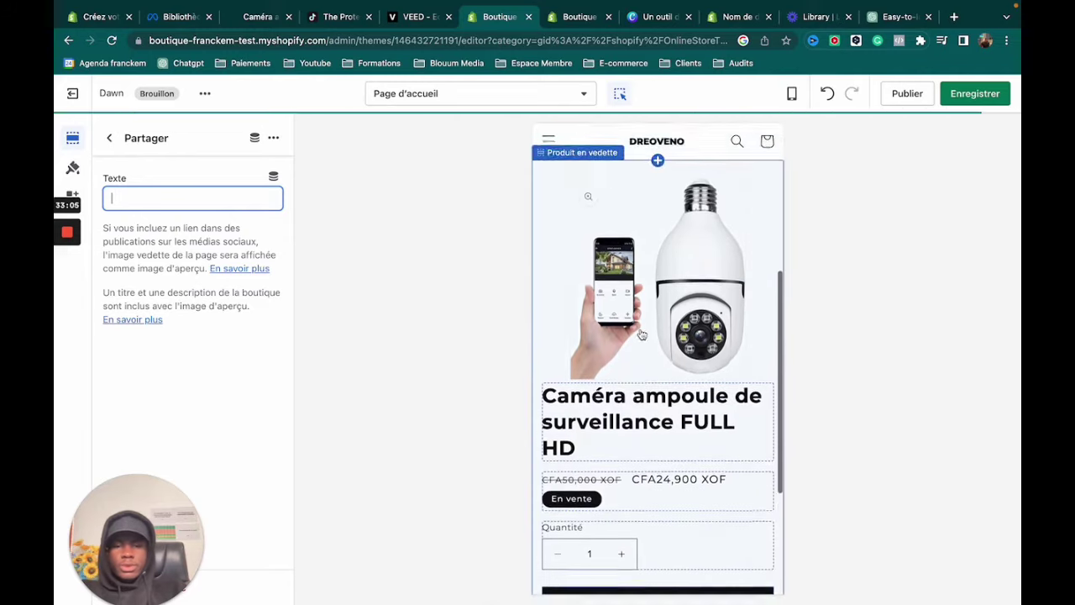
scroll(558, 378, down, 2)
click(550, 458)
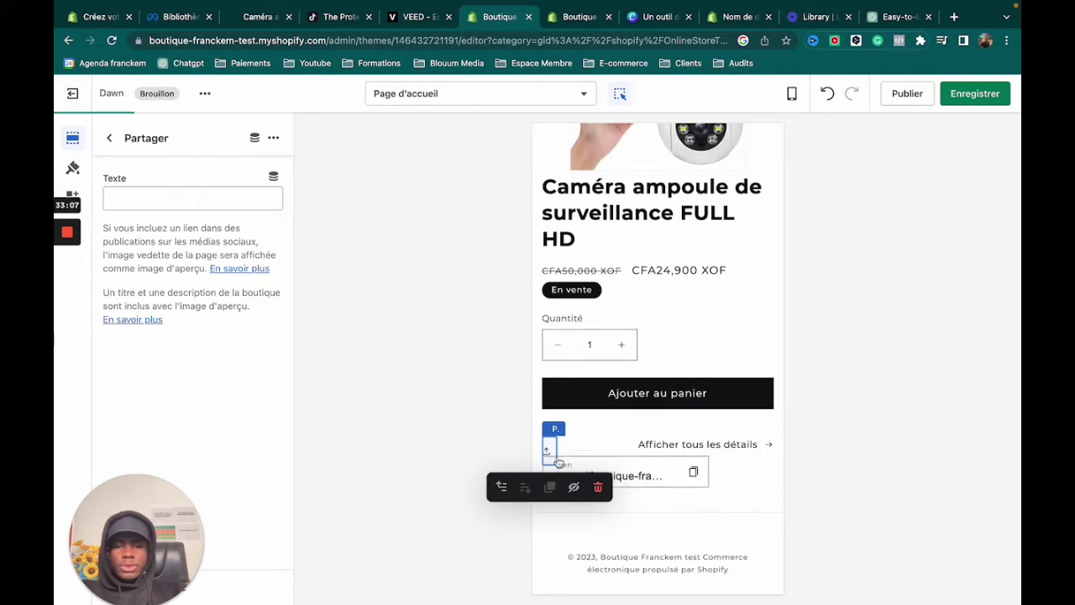
click(550, 453)
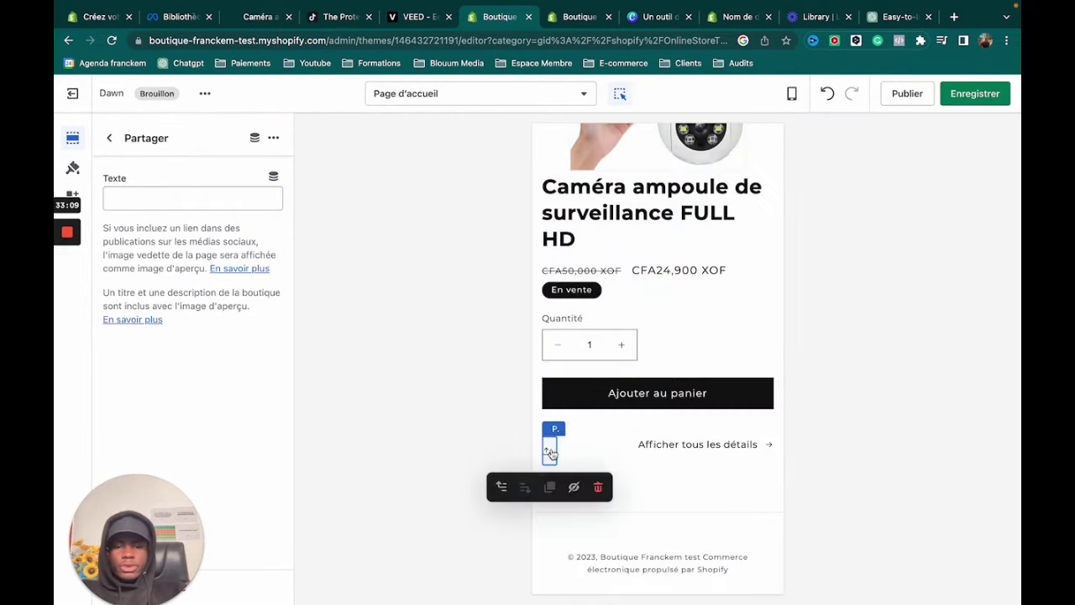
click(597, 489)
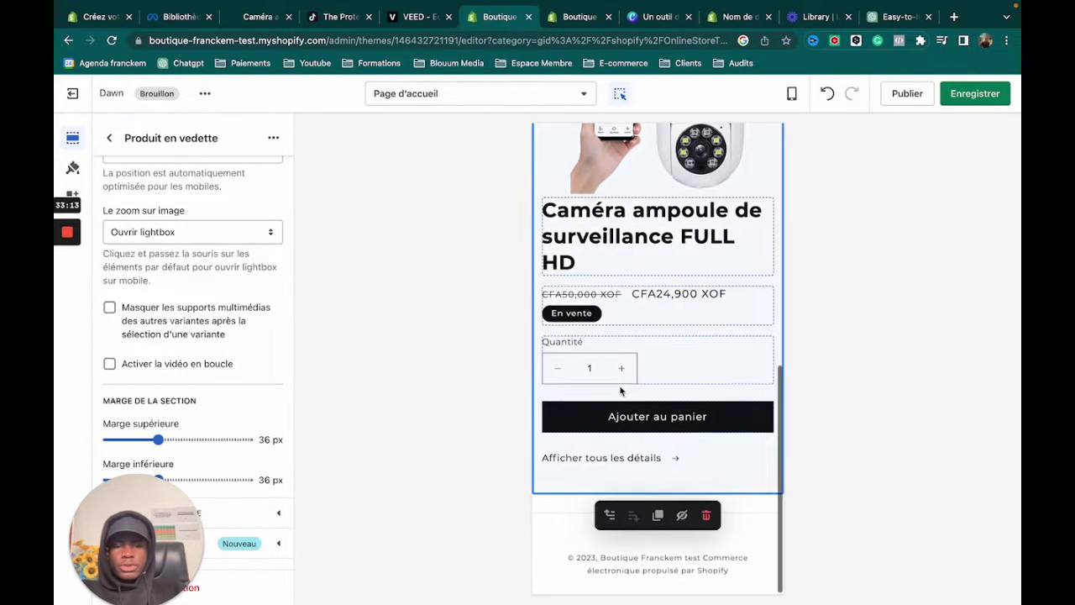
- Check the featured product section in the home page preview and save the home page
scroll(612, 373, up, 1)
scroll(605, 377, up, 1)
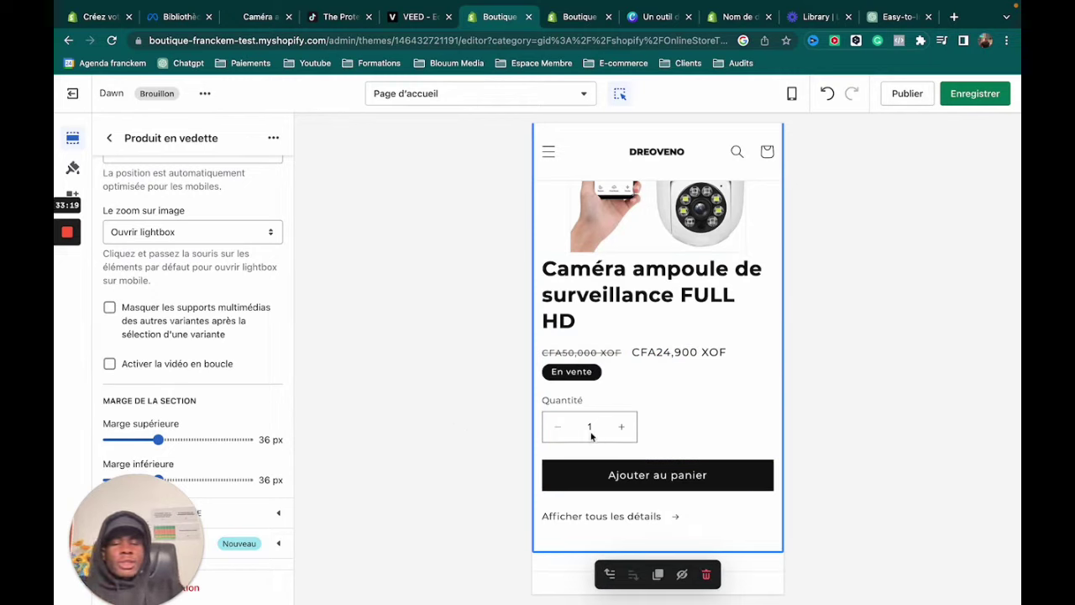
scroll(592, 435, up, 4)
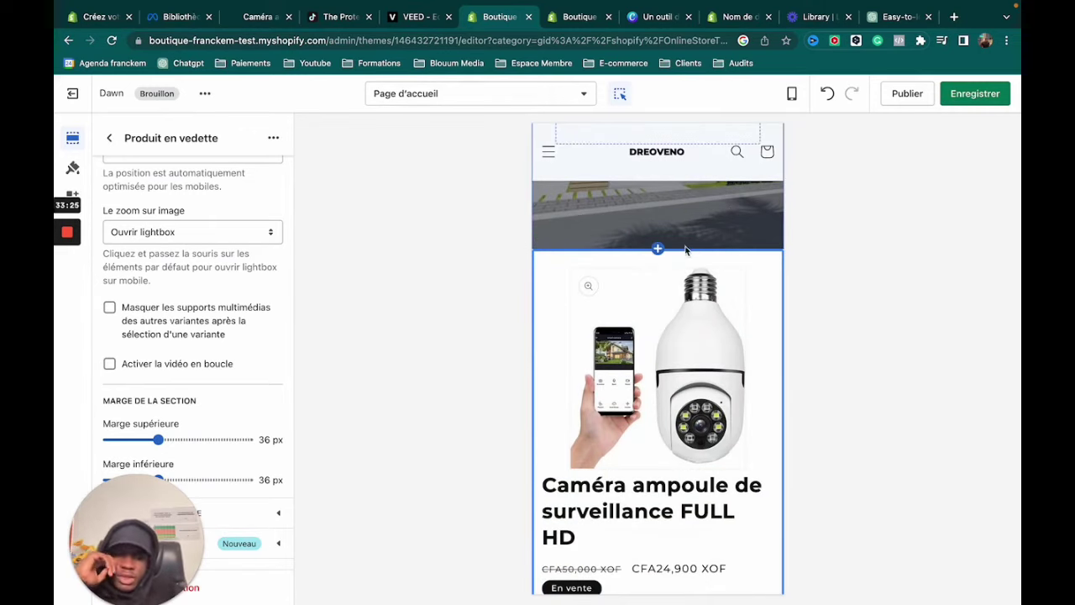
scroll(720, 230, down, 5)
scroll(677, 220, up, 3)
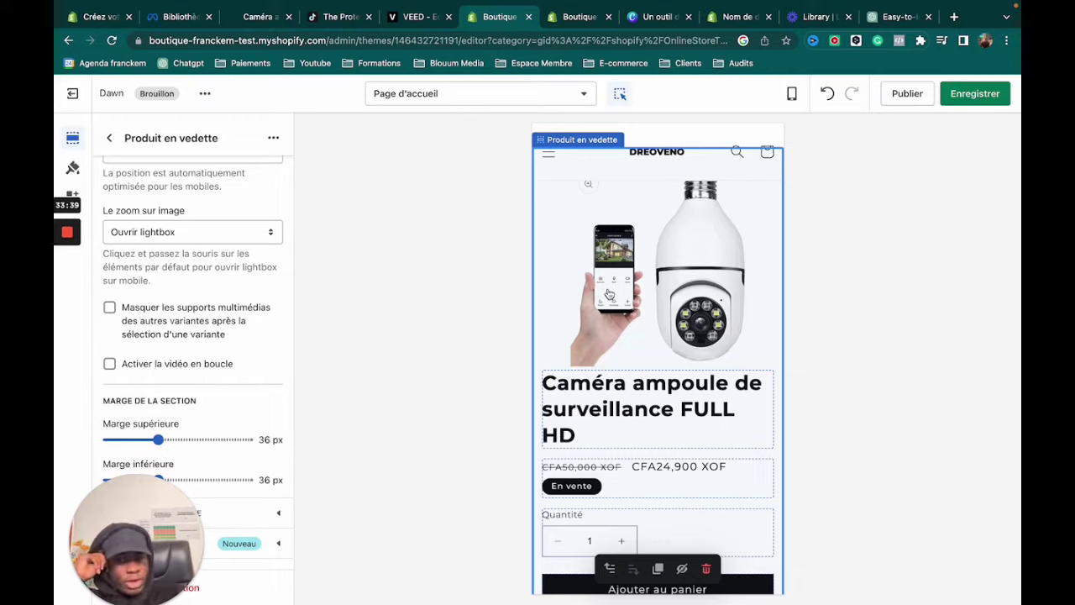
scroll(634, 369, down, 3)
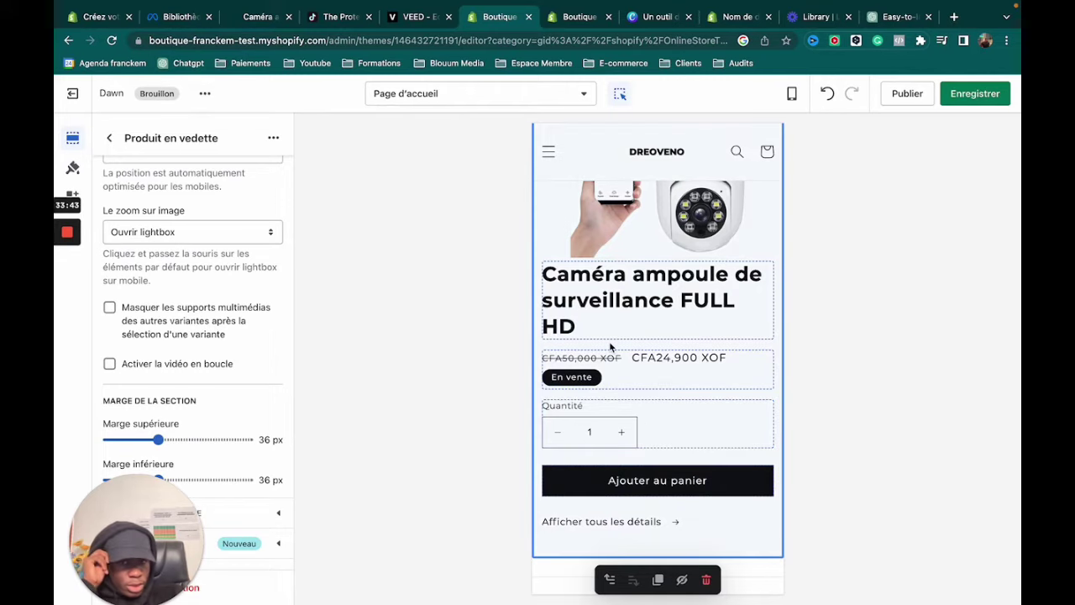
click(970, 99)
- Return to the admin page of the product "Caméra ampoule de surveillance FULL HD" and set its price to 29800 FCFA
click(578, 17)
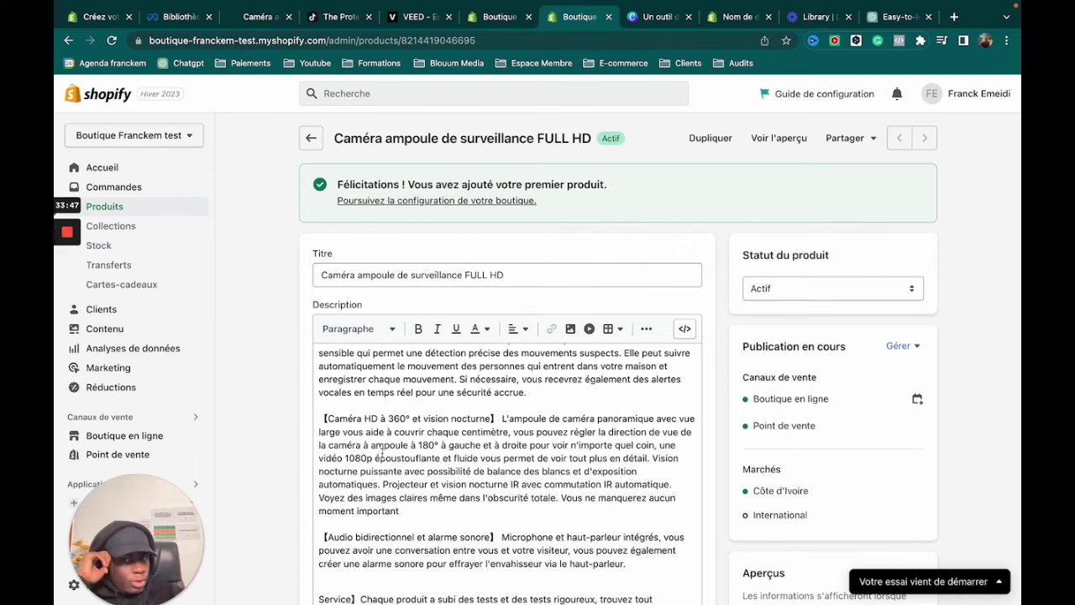
scroll(382, 451, down, 1)
scroll(385, 441, up, 5)
scroll(601, 345, down, 5)
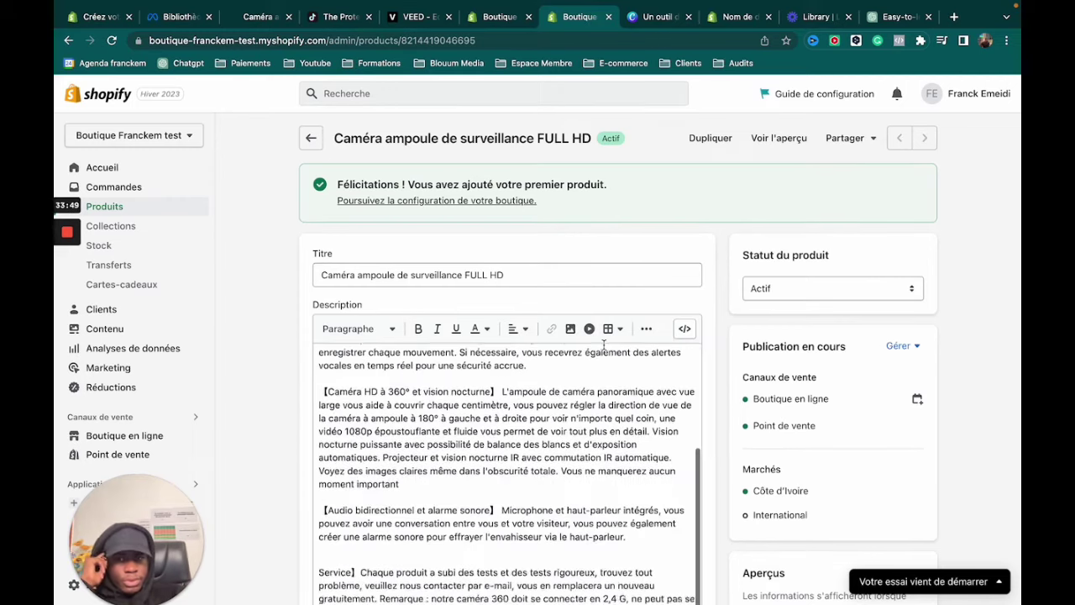
scroll(603, 345, down, 10)
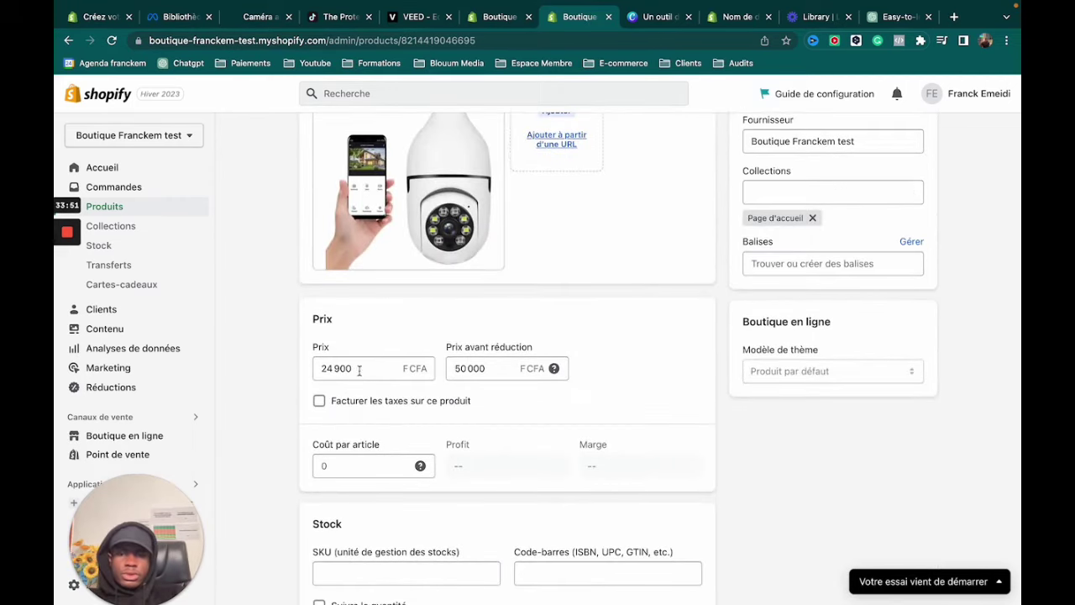
drag(359, 370, 308, 373)
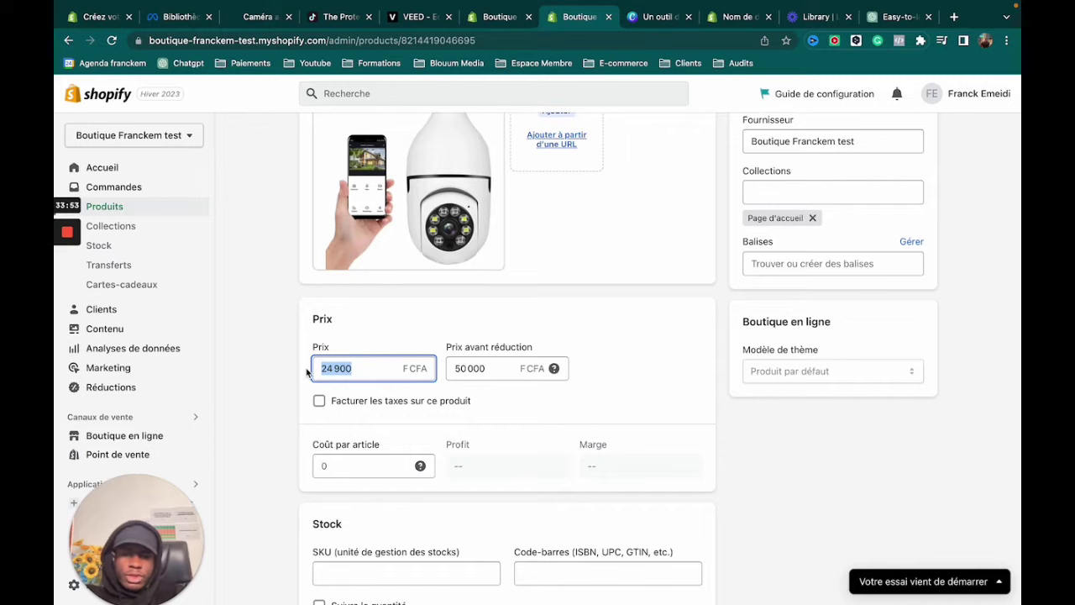
text(é)
key(BackSpace)
key(BackSpace)
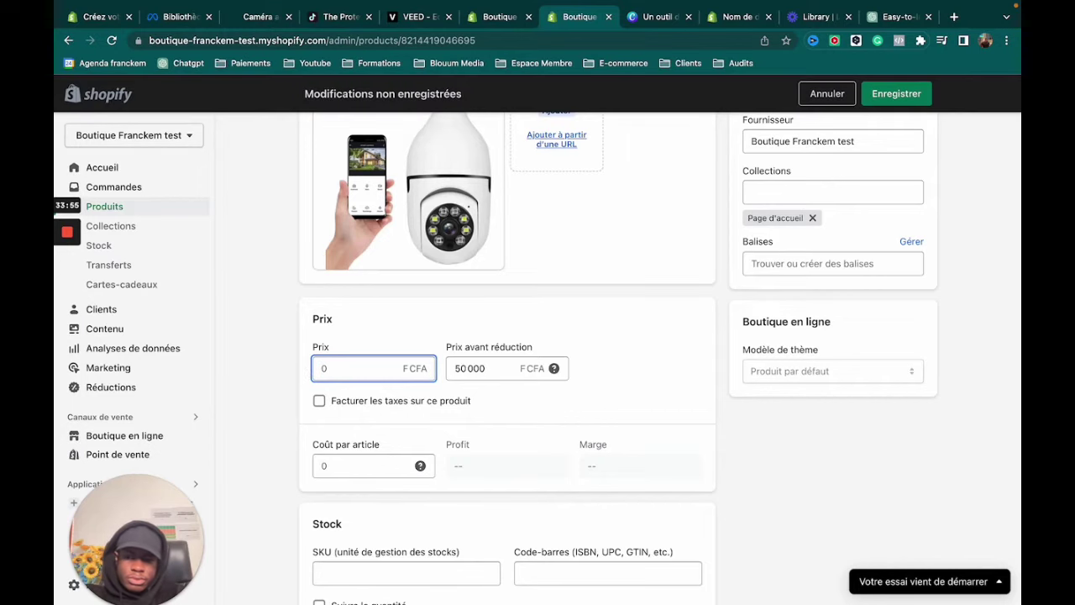
text(éç)
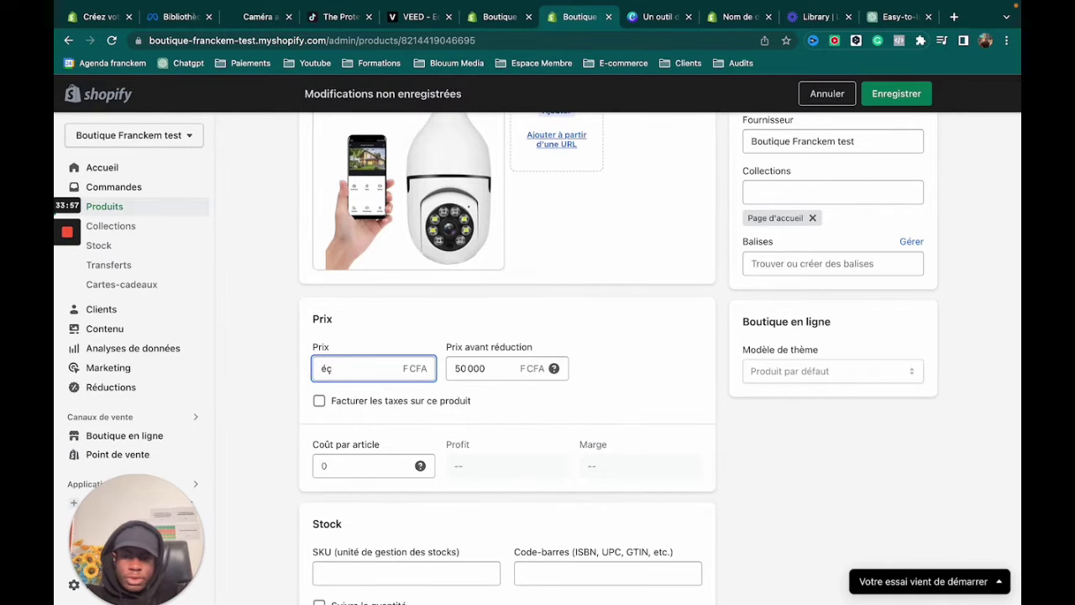
key(BackSpace)
key(BackSpace)
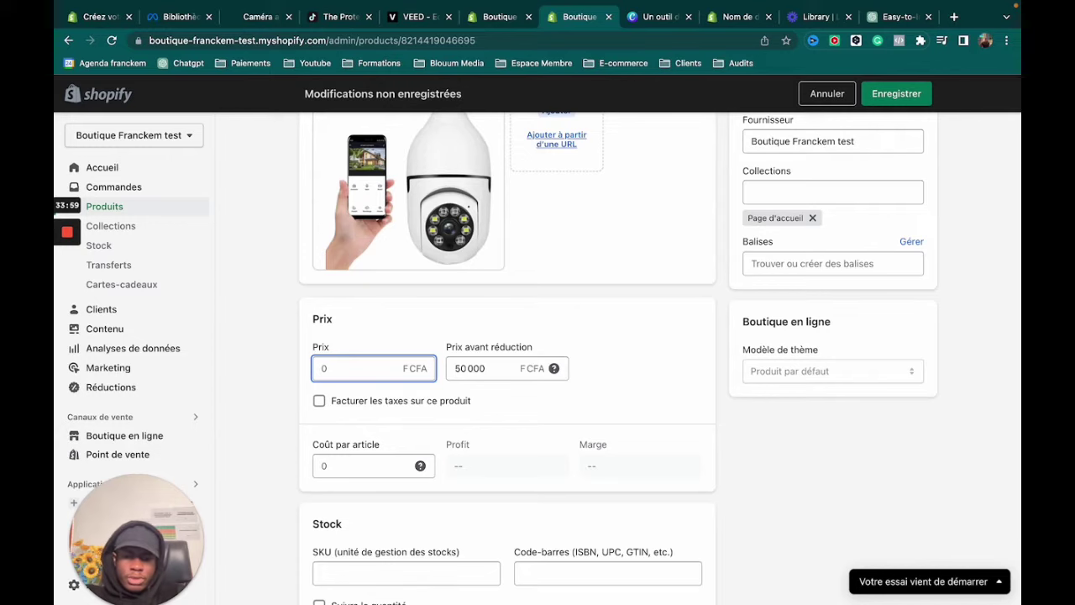
text(29800)
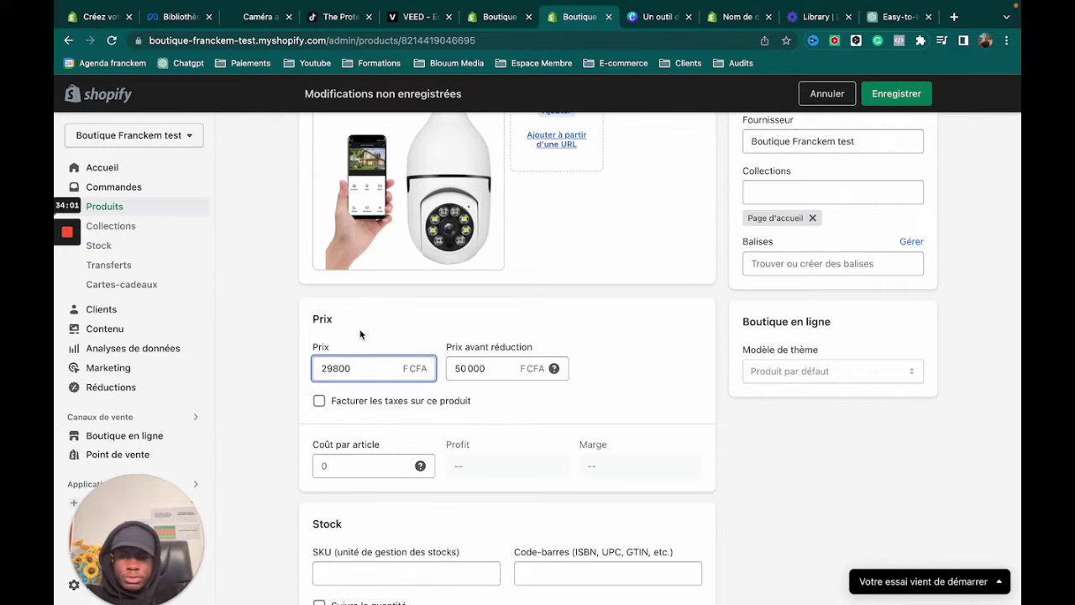
click(360, 334)
scroll(401, 449, down, 3)
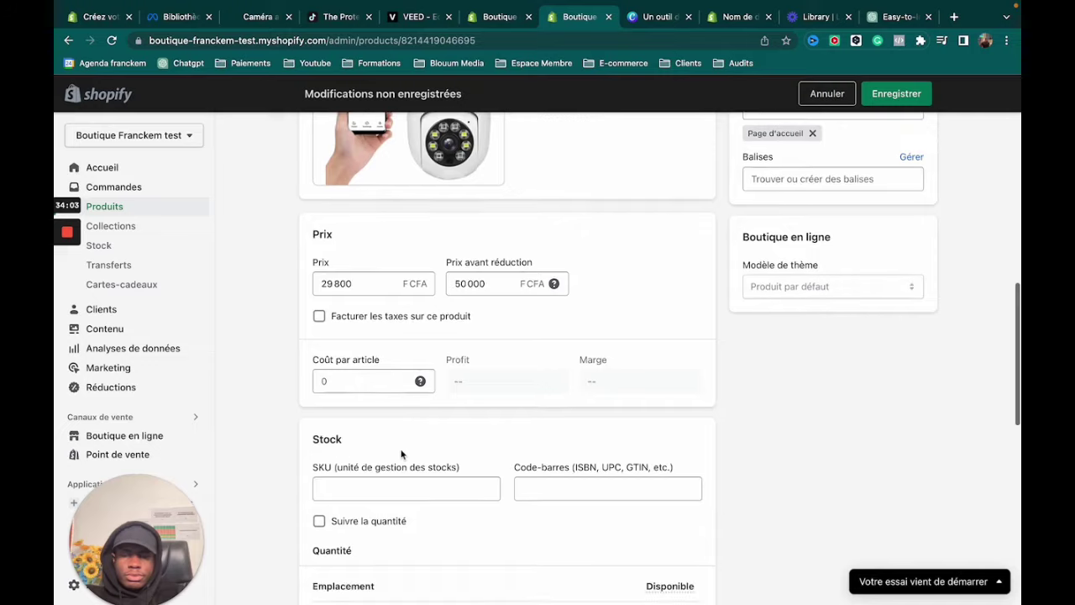
- Add a variant option named "Promo" to the bulb security camera product
scroll(400, 454, down, 10)
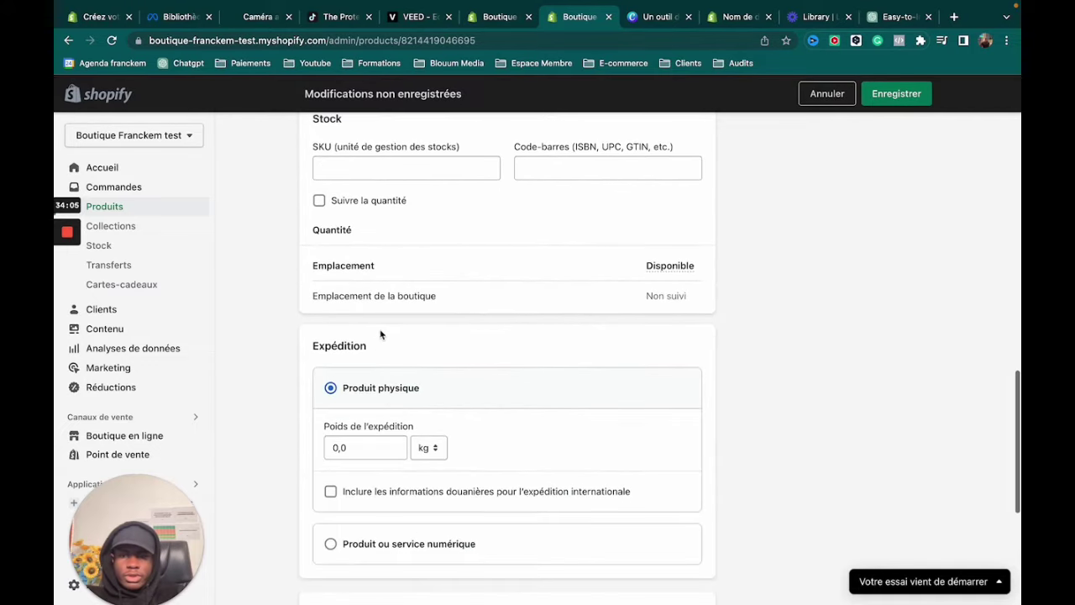
scroll(353, 302, down, 5)
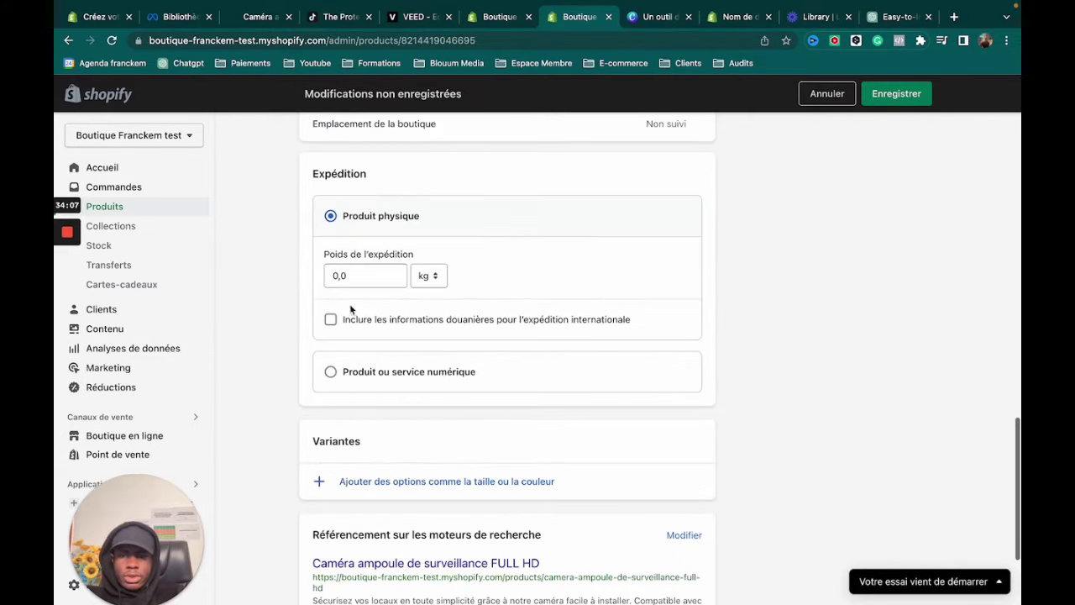
scroll(340, 428, down, 1)
click(321, 456)
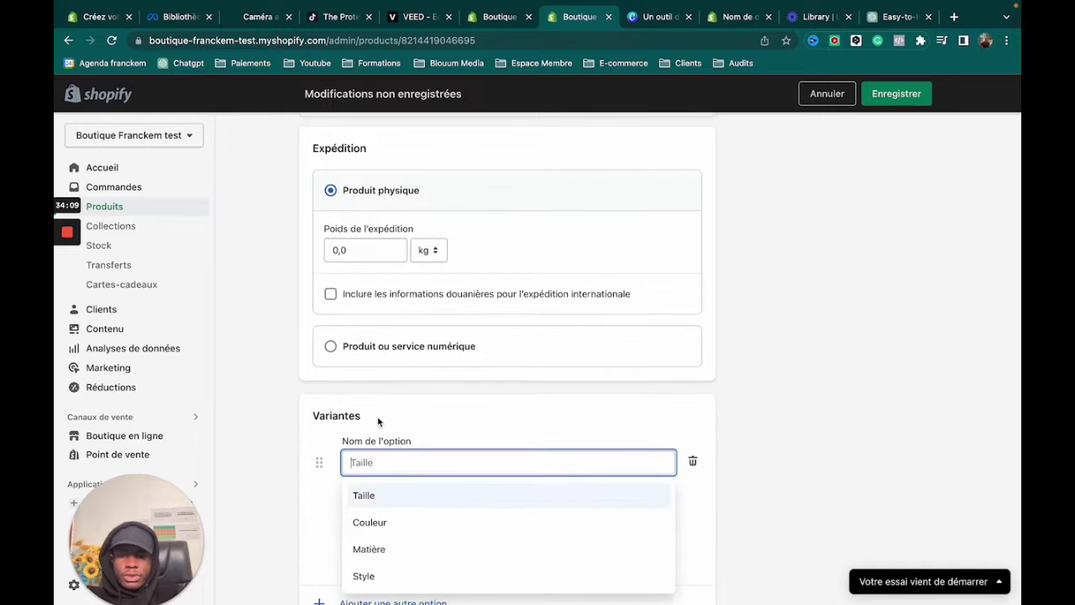
scroll(404, 497, down, 1)
scroll(403, 451, down, 2)
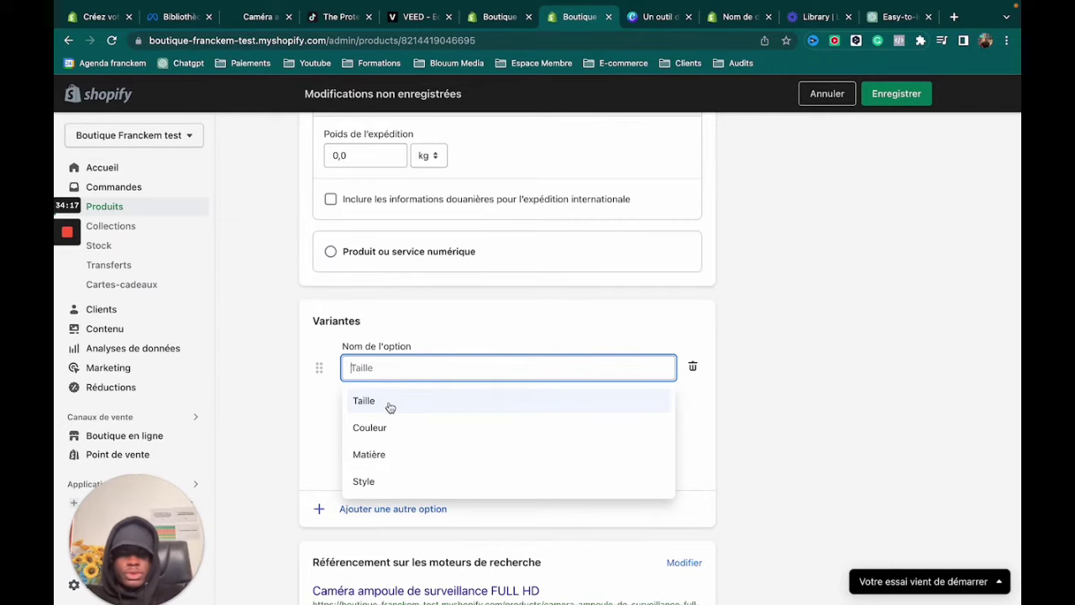
text(p)
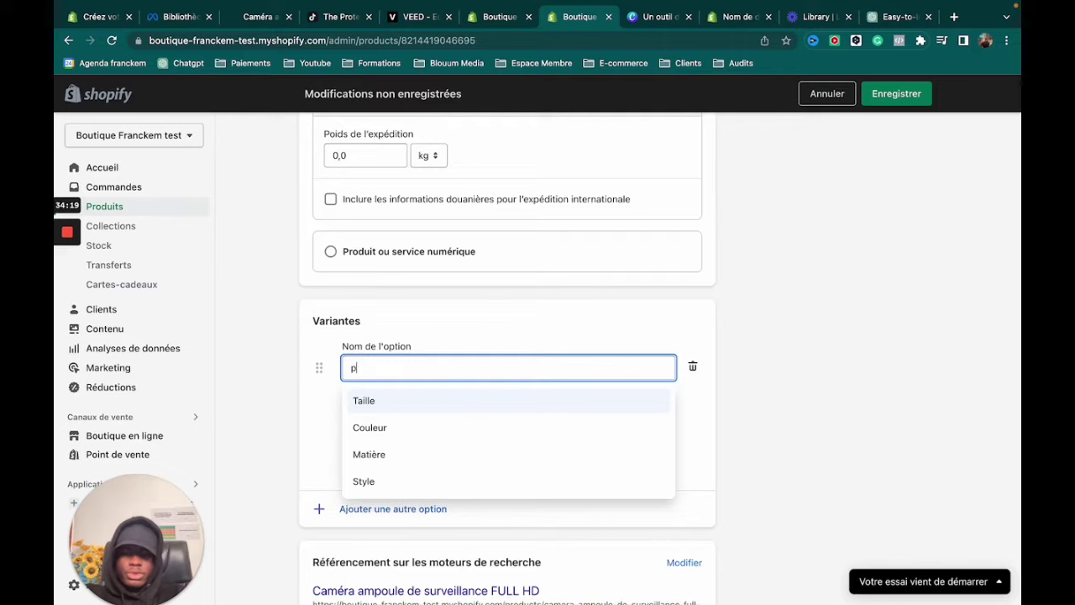
key(BackSpace)
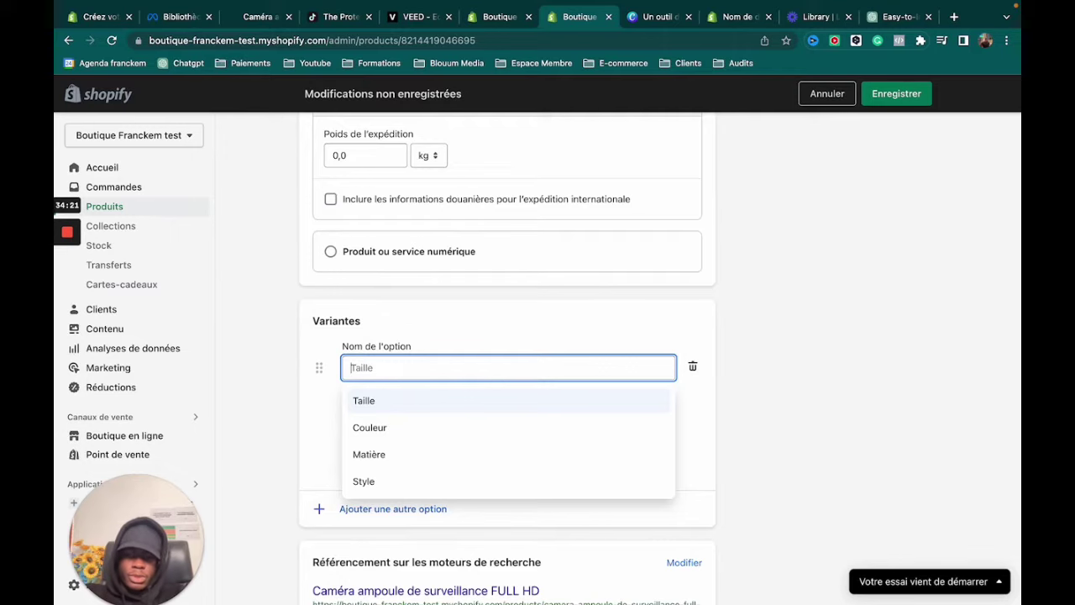
text(Of)
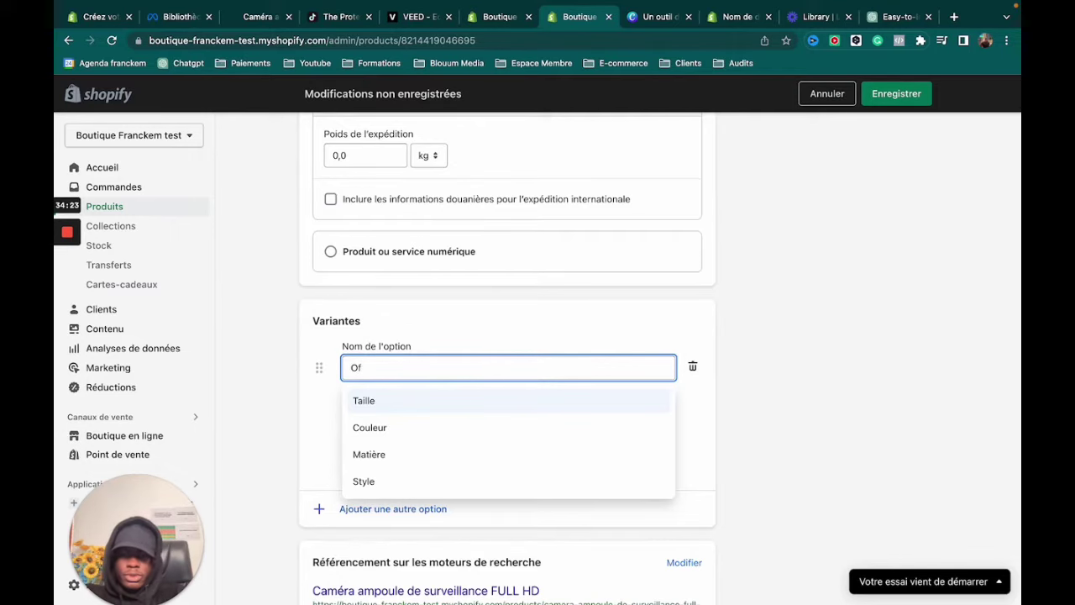
key(BackSpace)
key(BackSpace)
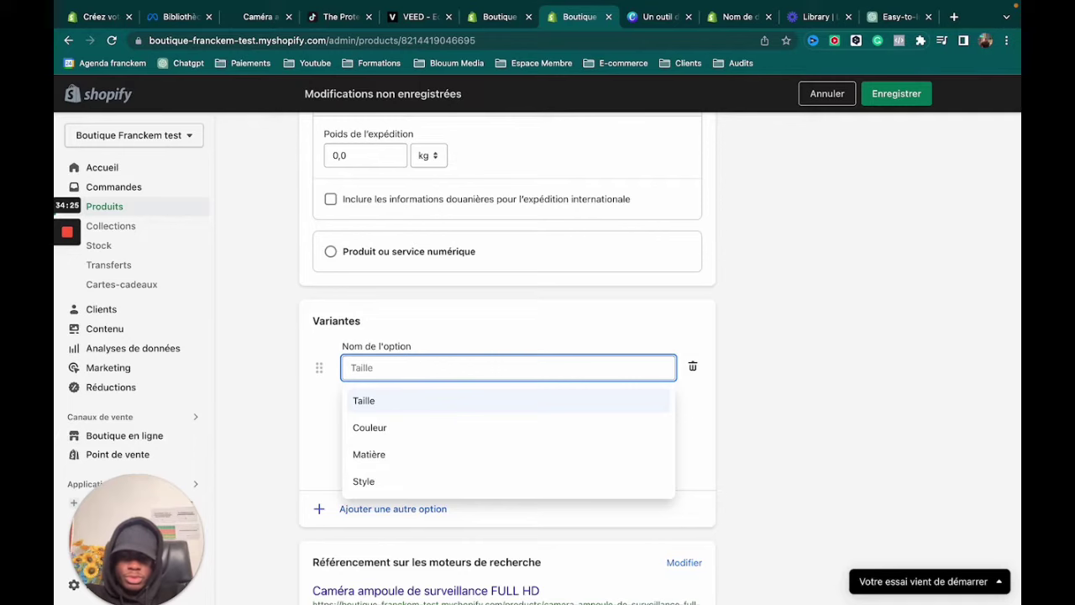
text(P)
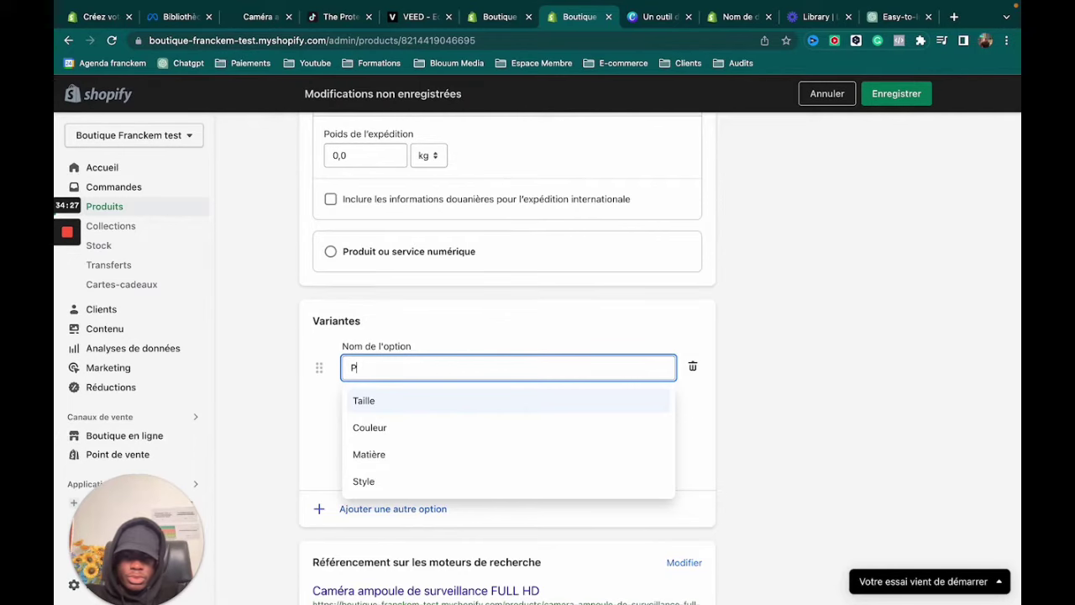
text(romo)
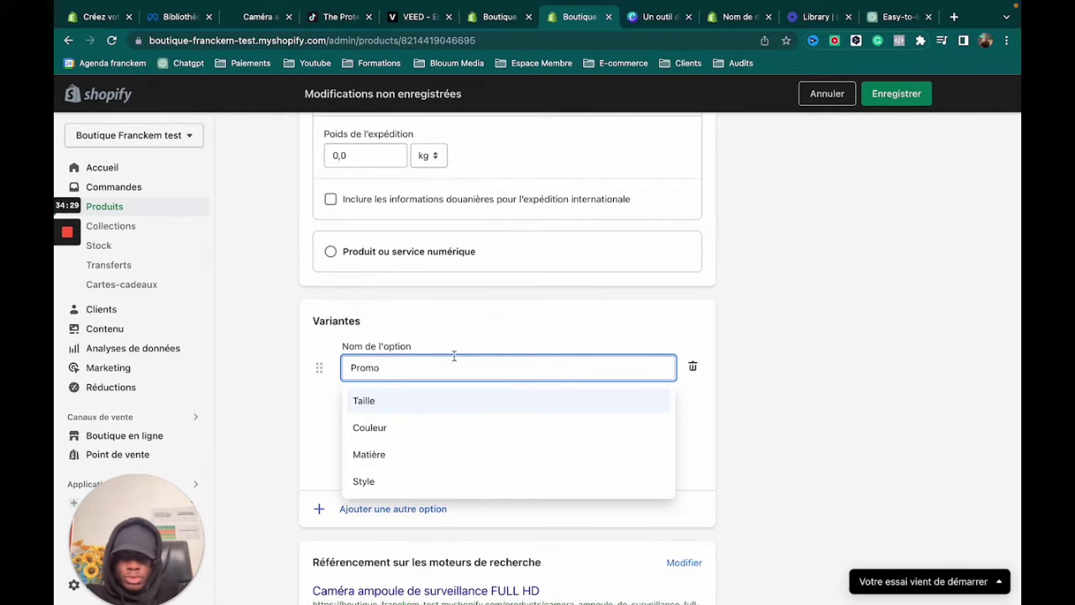
click(492, 338)
- Try "-50% Sur une camera" as the first value of the Promo option, and clear it
click(431, 428)
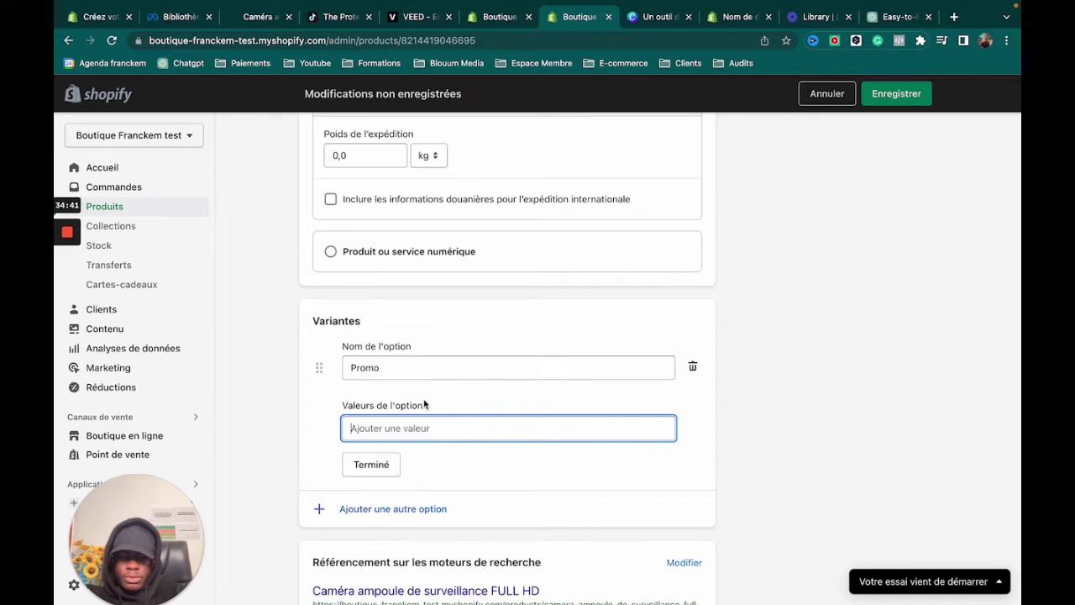
text(A)
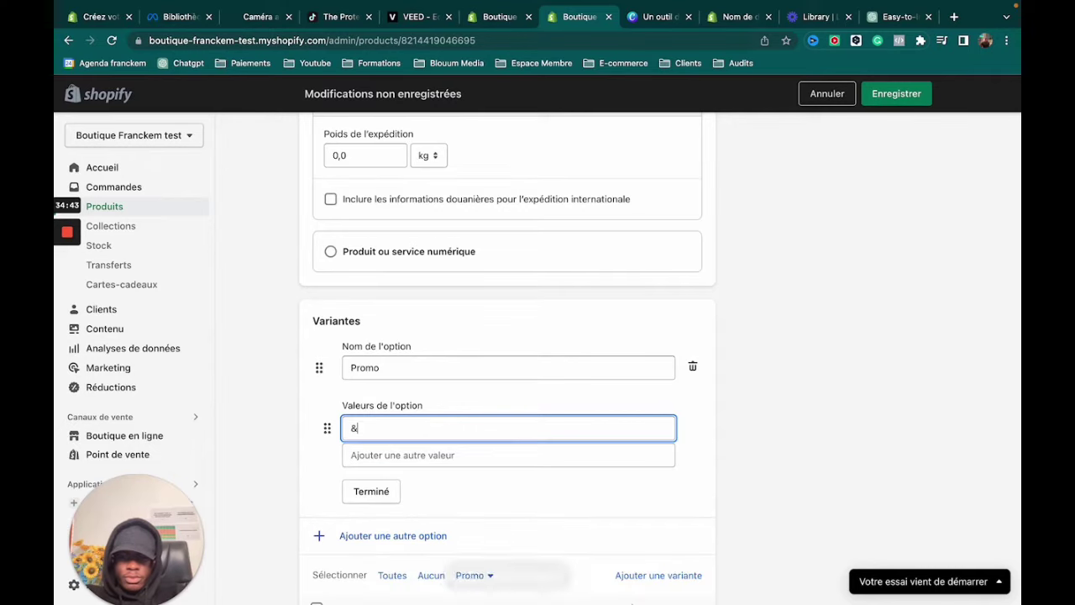
key(BackSpace)
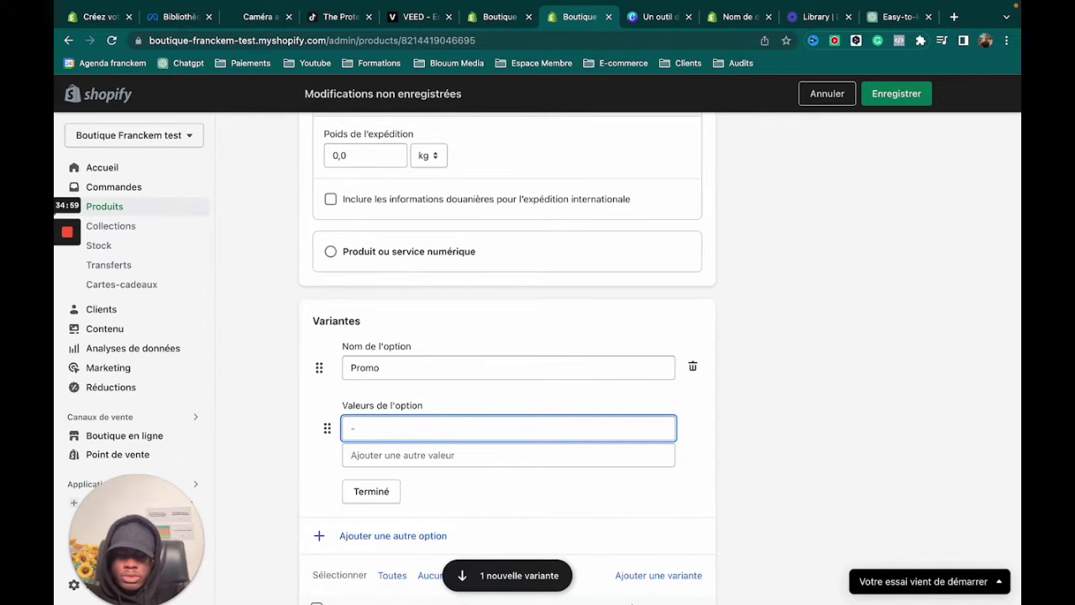
text(_50)
key(BackSpace)
key(BackSpace)
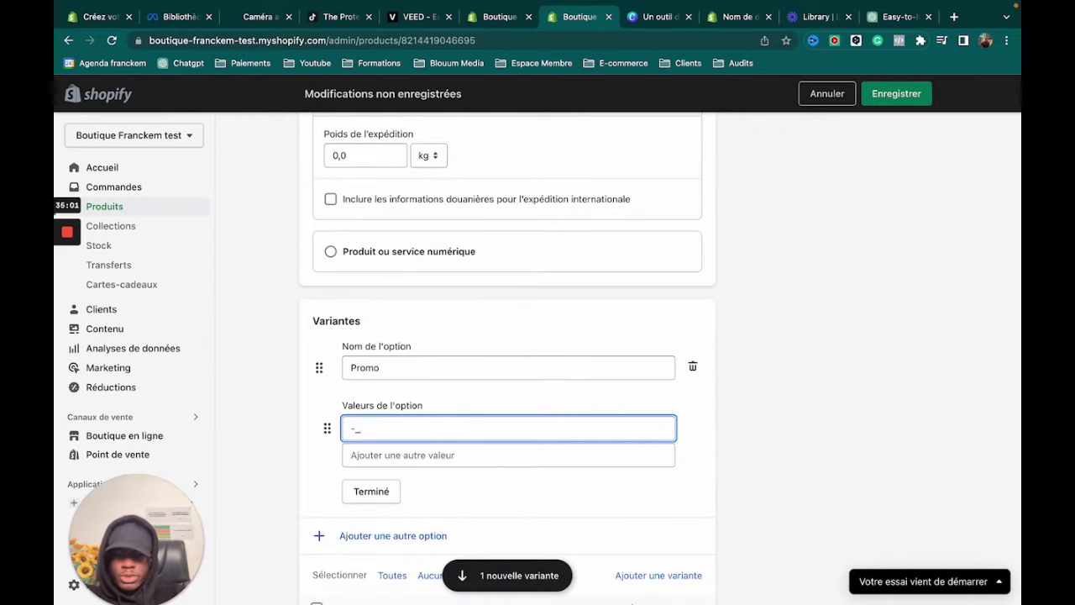
key(BackSpace)
text(50)
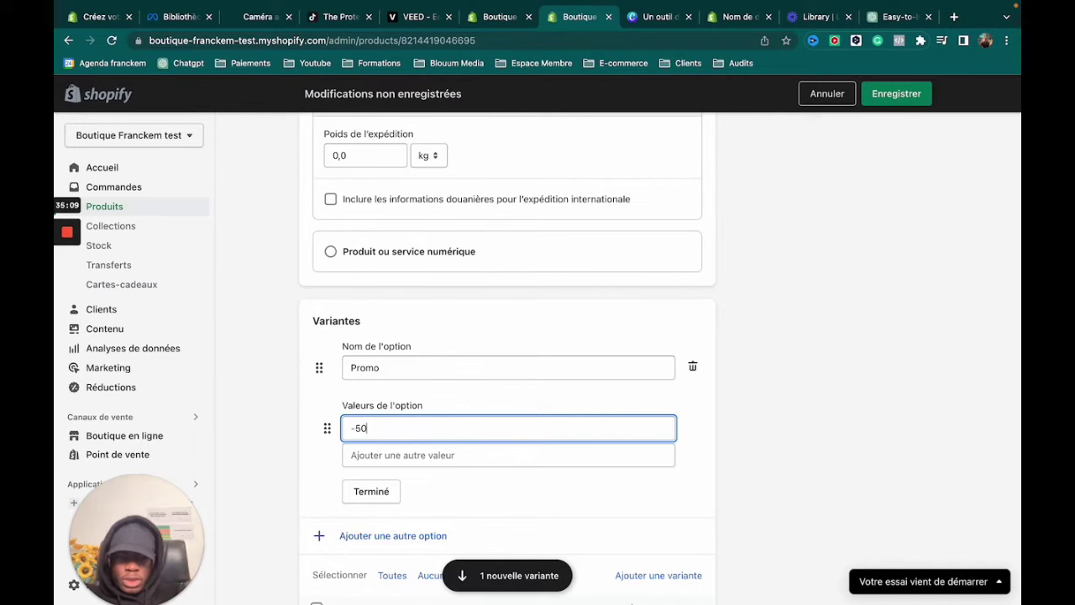
text(% SUR)
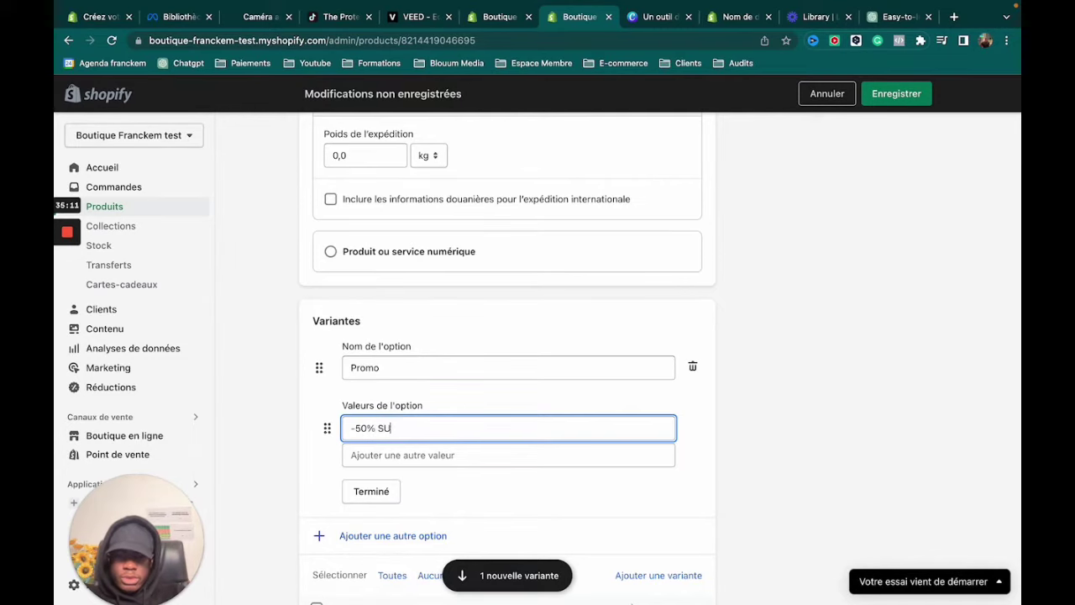
key(BackSpace)
key(BackSpace)
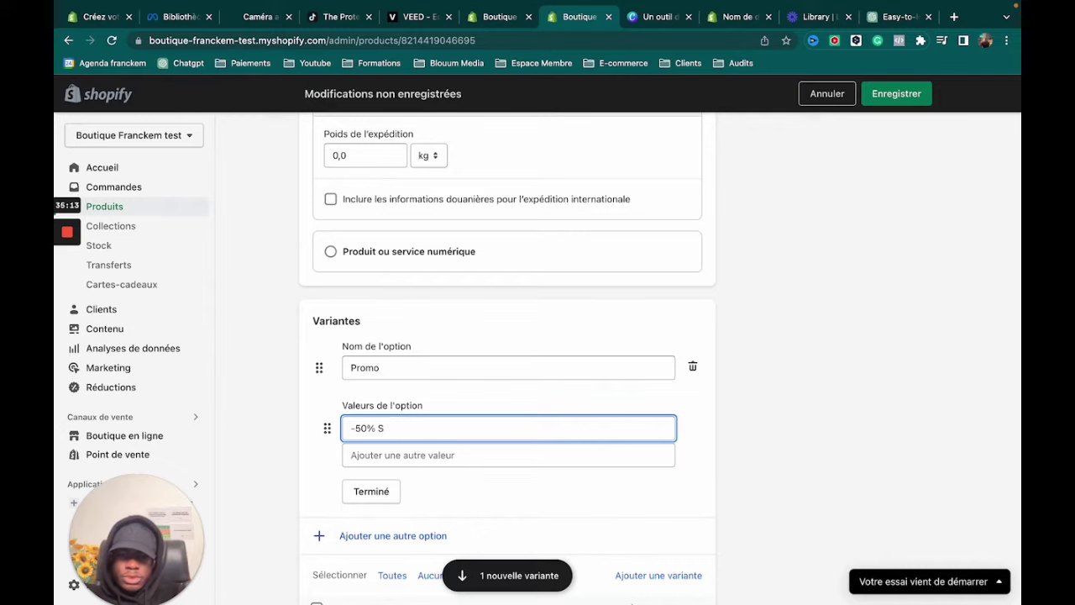
text(ur une)
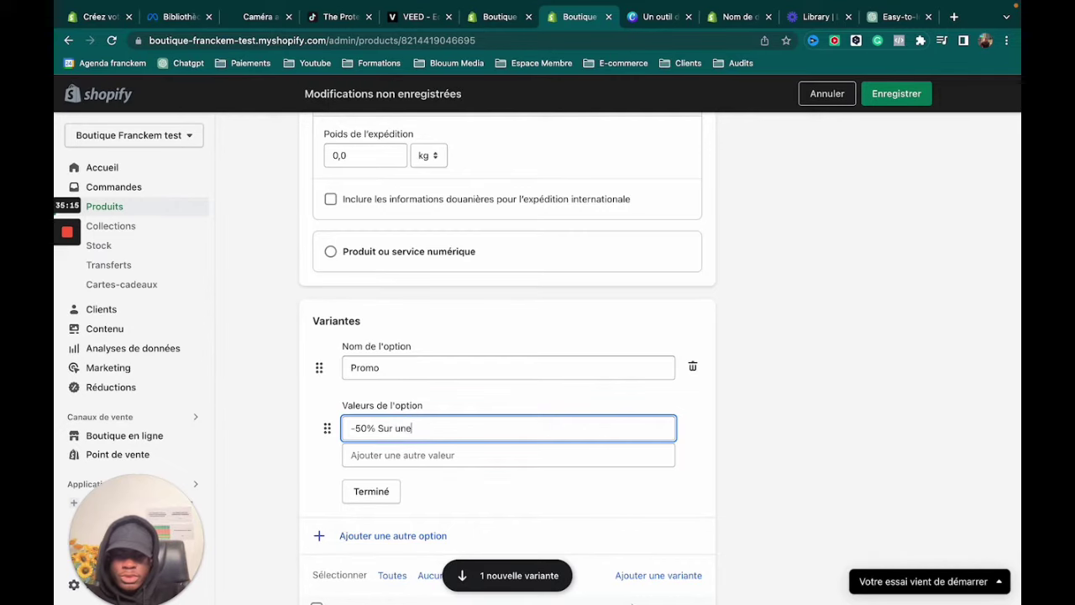
text( camera)
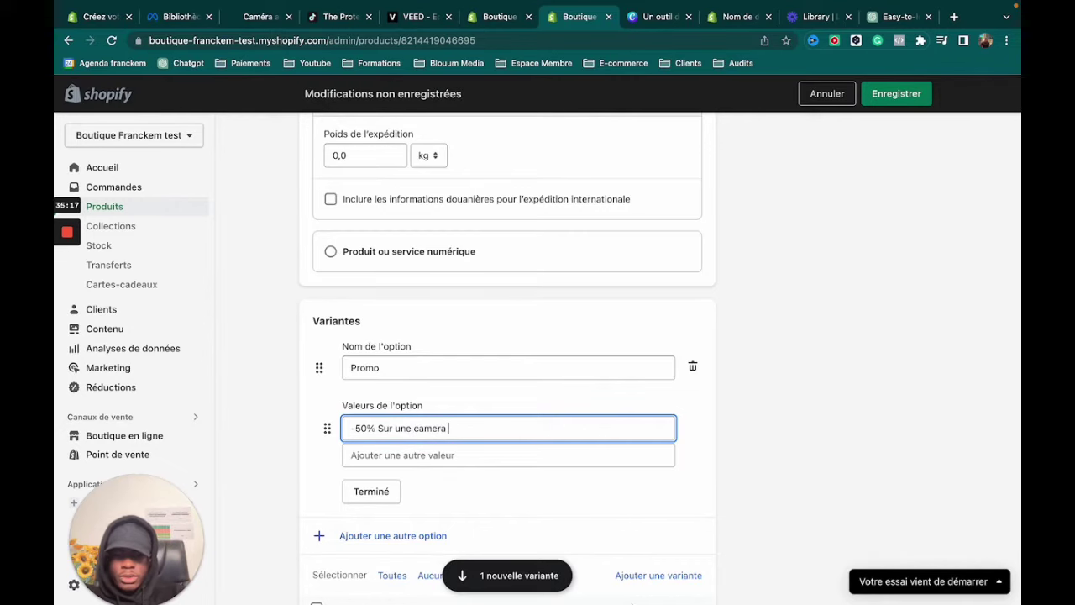
click(405, 455)
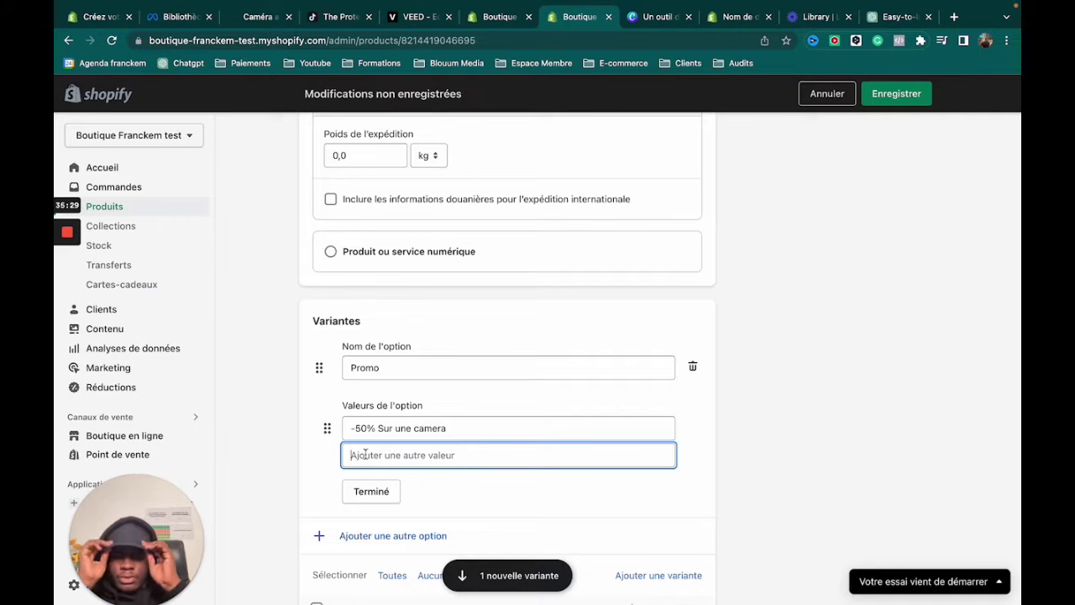
click(456, 426)
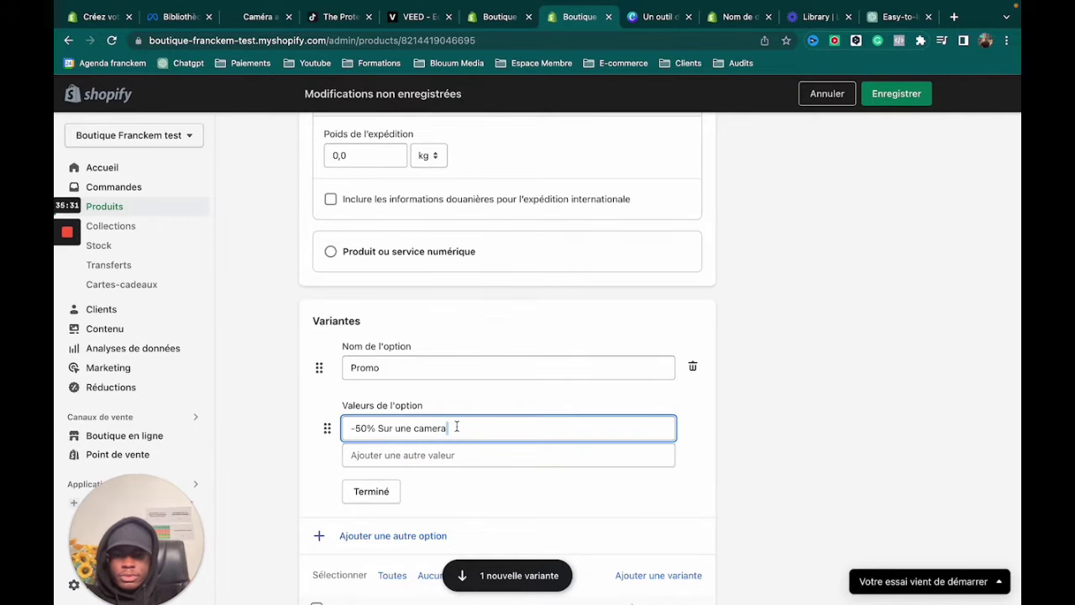
key(super+a)
key(BackSpace)
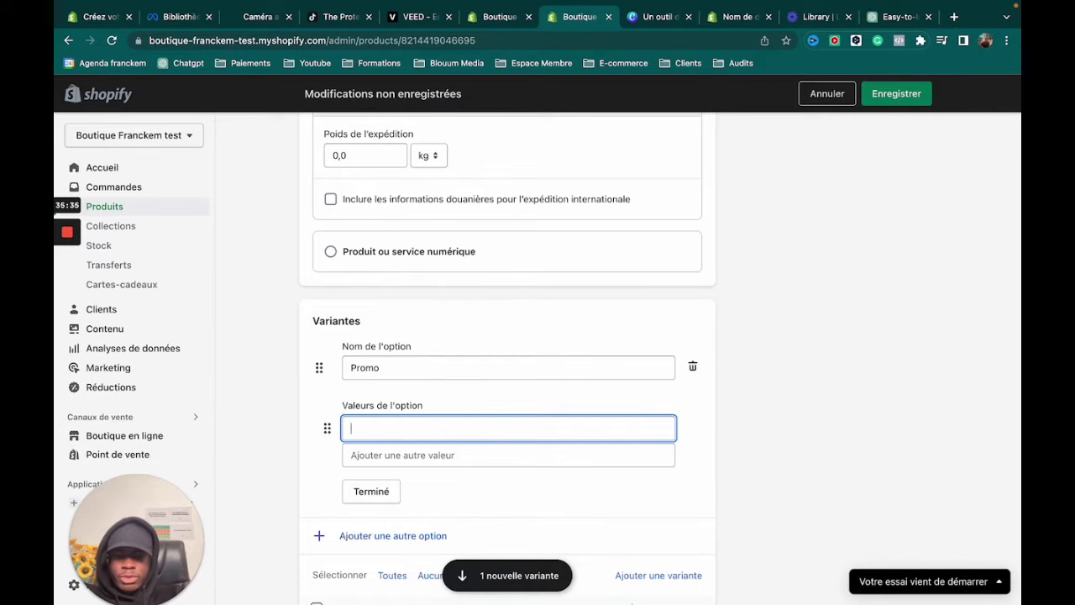
text(éc)
key(BackSpace)
key(BackSpace)
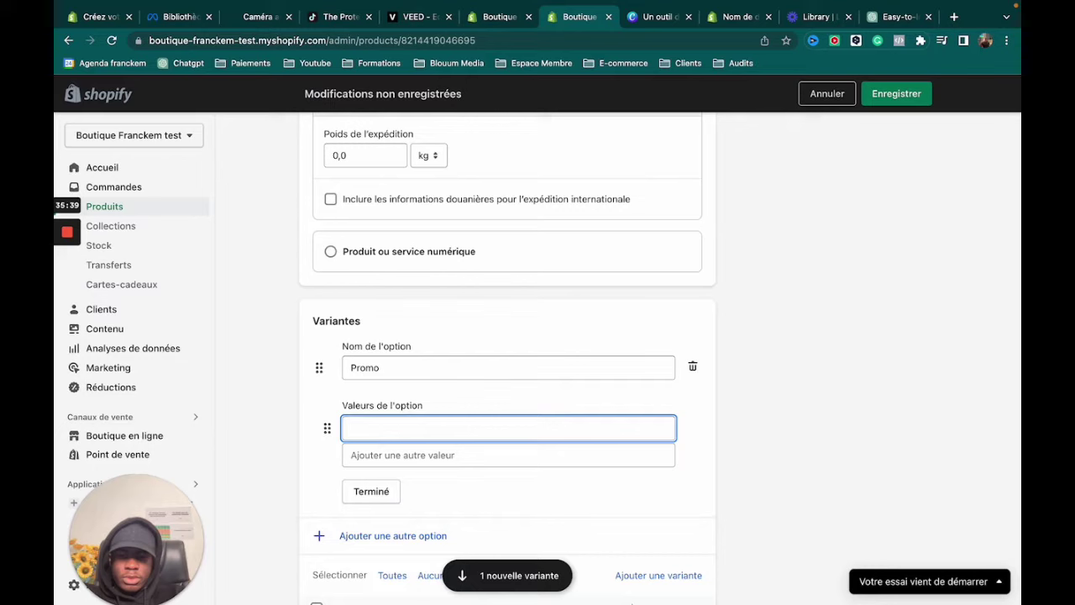
text(29)
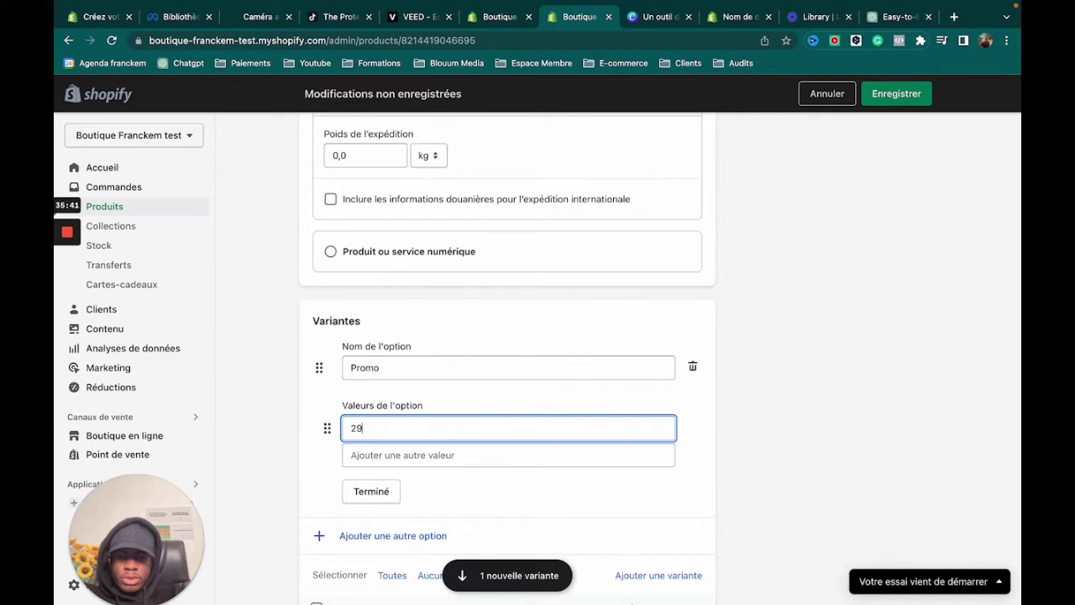
text(,)
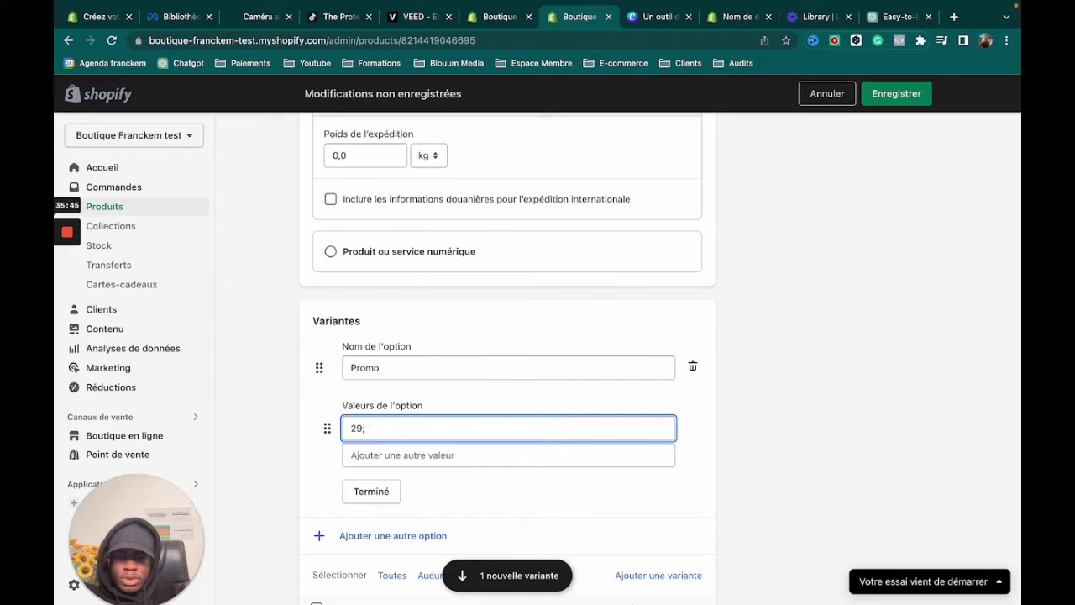
key(BackSpace)
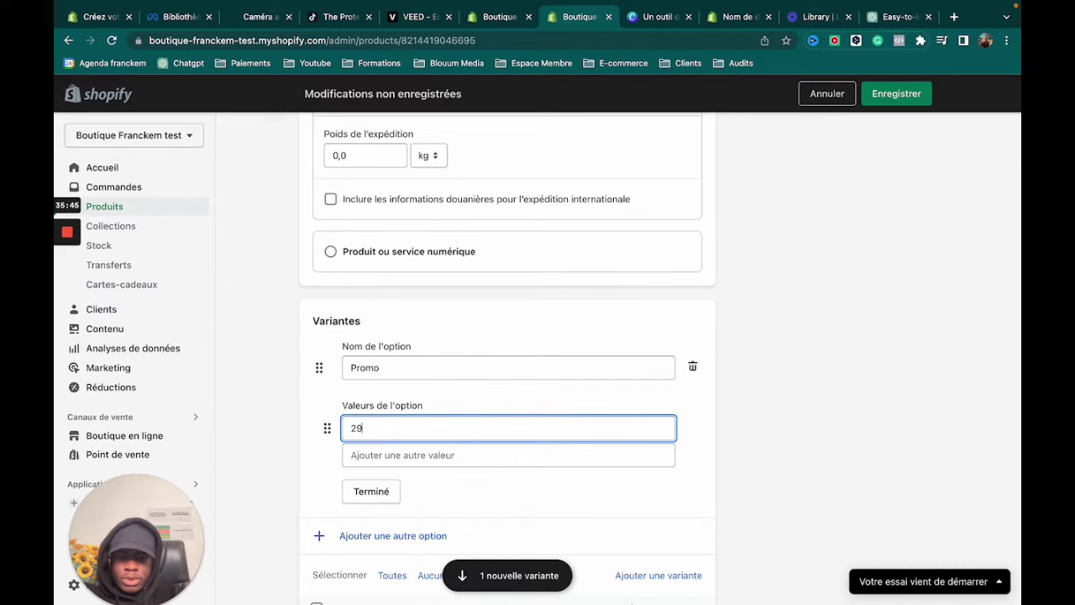
text(.)
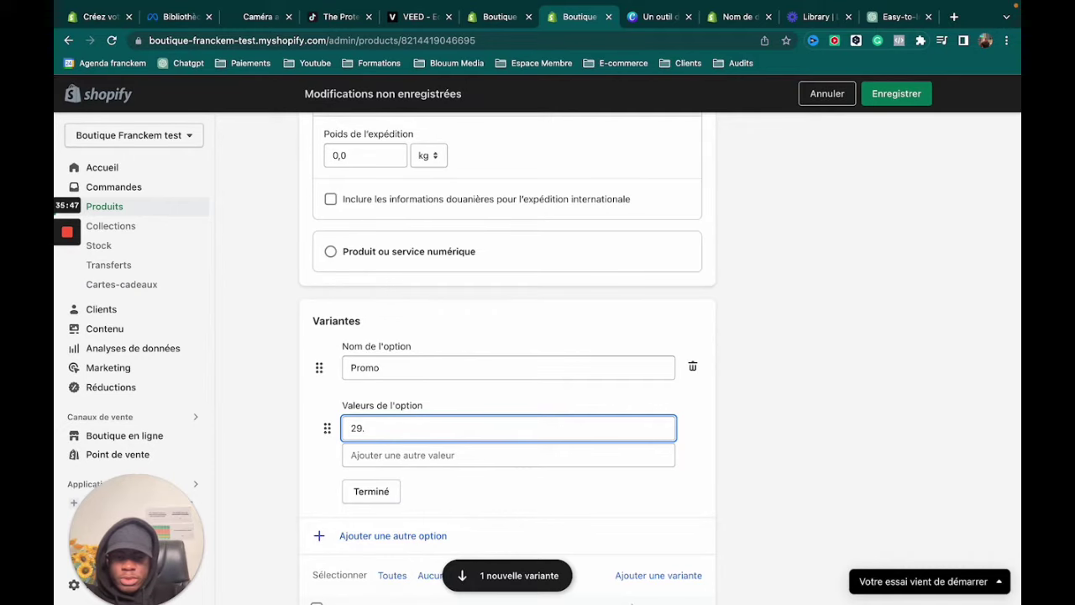
text(800)
key(BackSpace)
key(BackSpace)
key(BackSpace)
key(BackSpace)
key(BackSpace)
key(BackSpace)
- Enter "Une camera à 29800" as the first value of the Promo option
text(UNE)
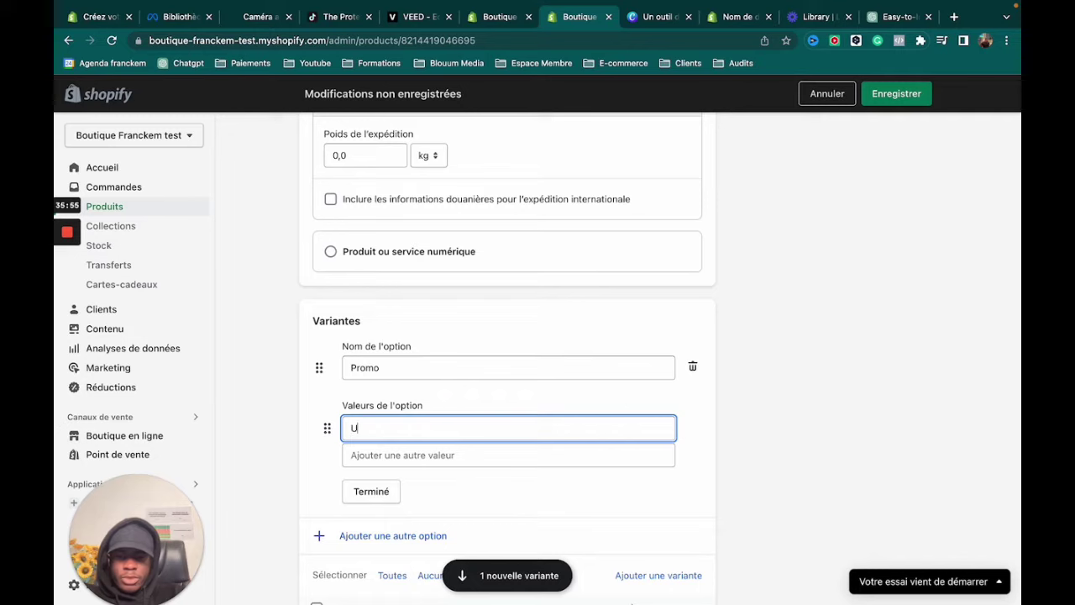
key(BackSpace)
key(BackSpace)
text(ne camer)
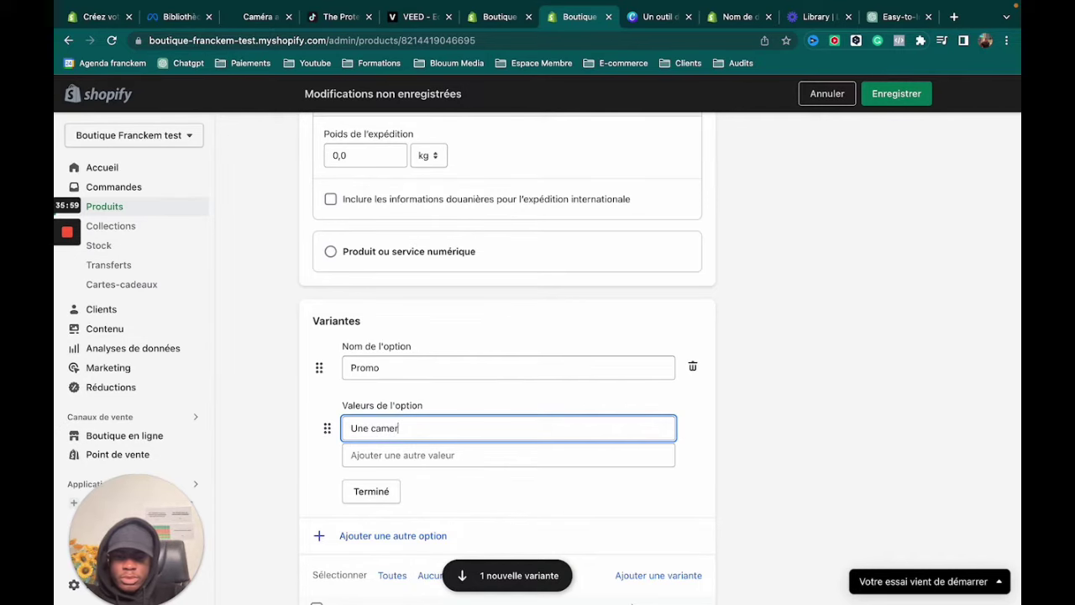
text(a à)
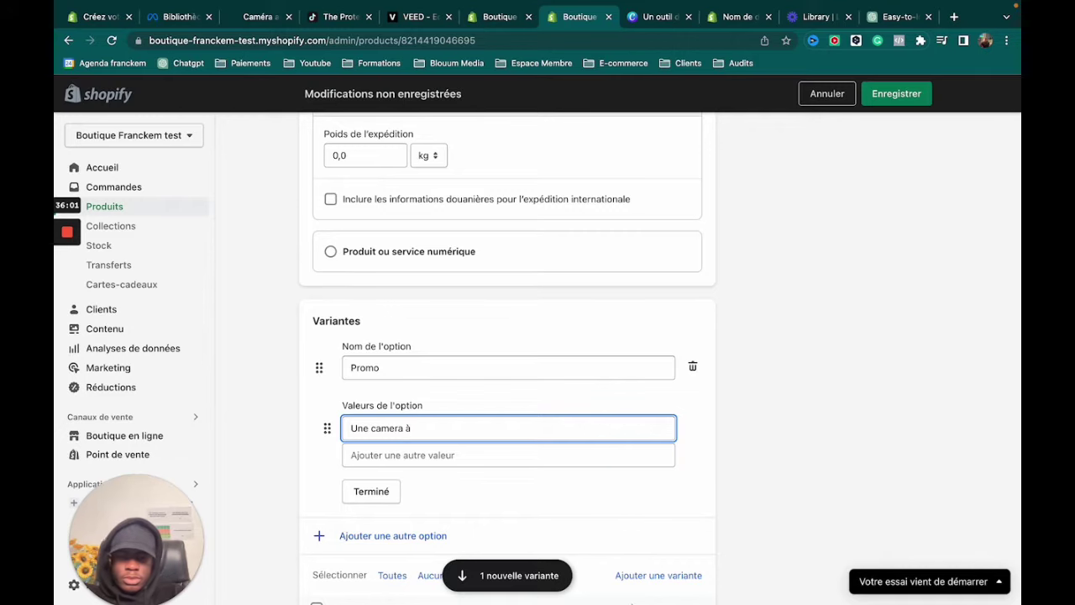
text( 29800)
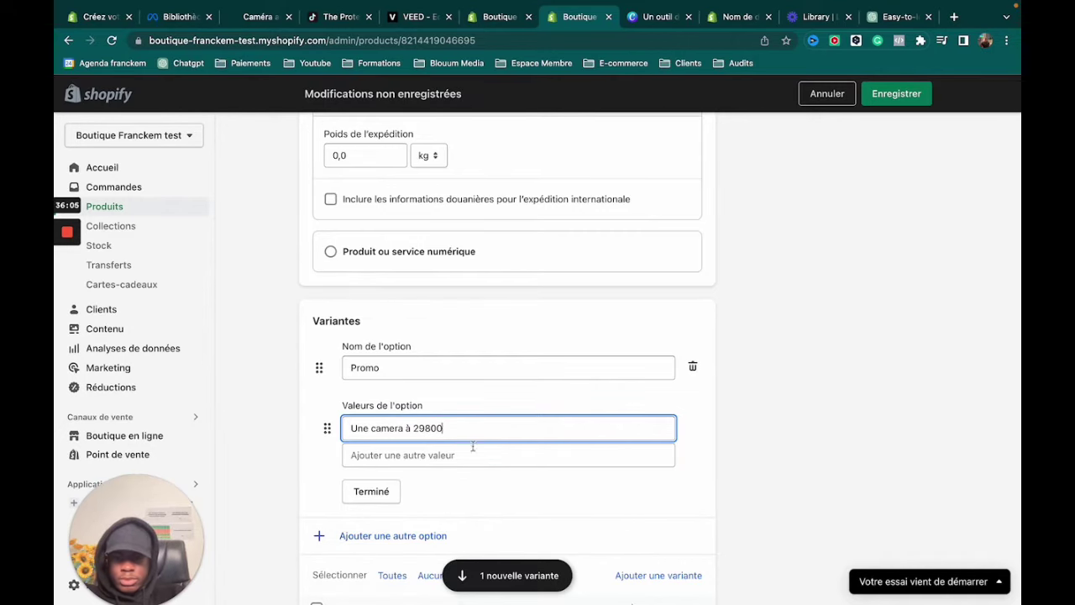
- Start a second value for the Promo option with the text "2 Camera"
click(471, 457)
text(2)
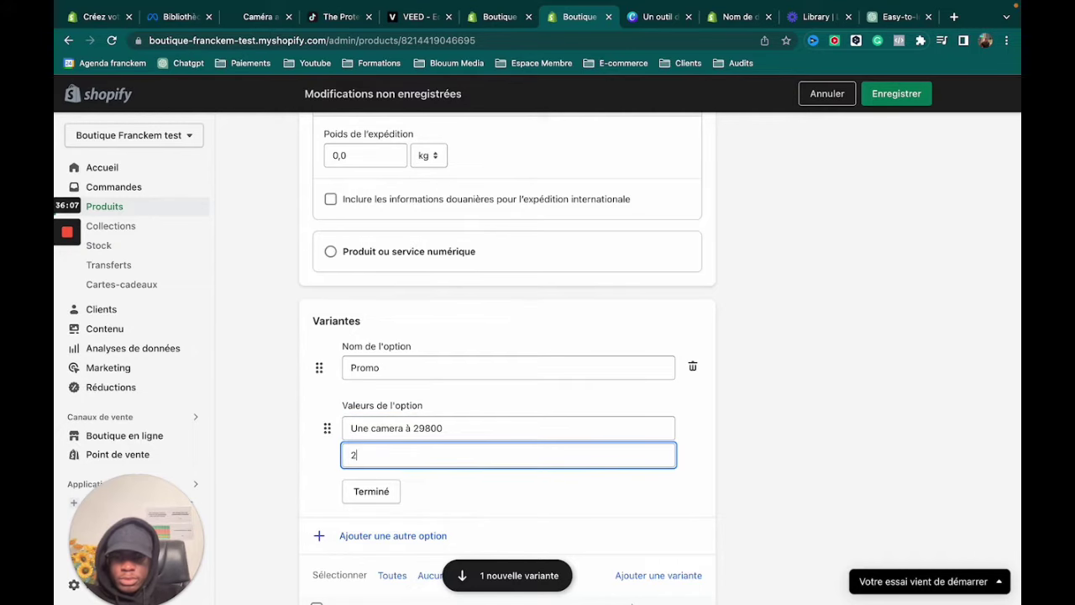
text( CA)
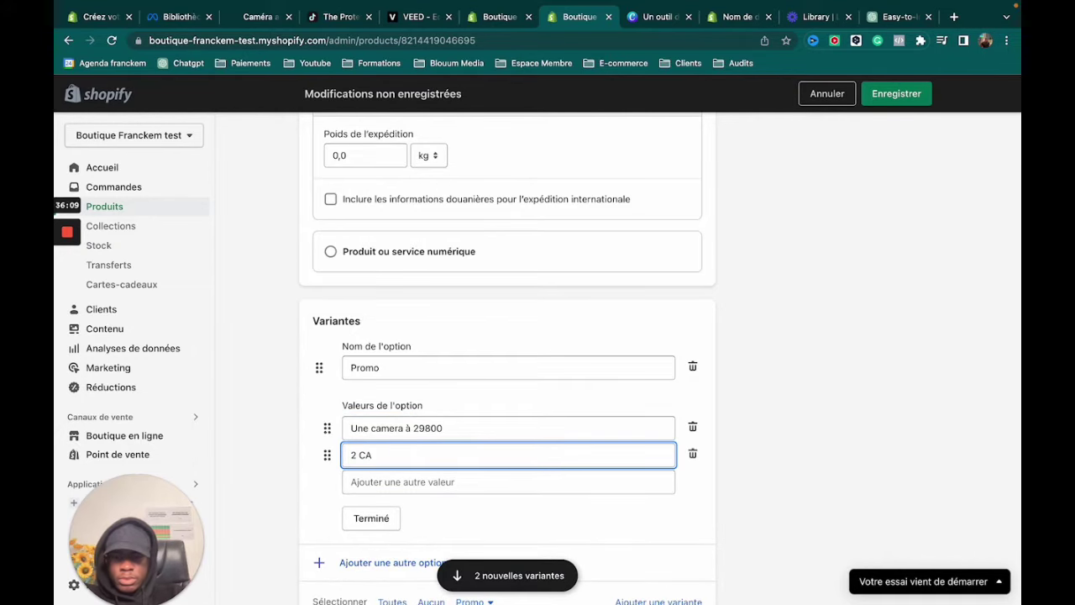
key(BackSpace)
text(amera)
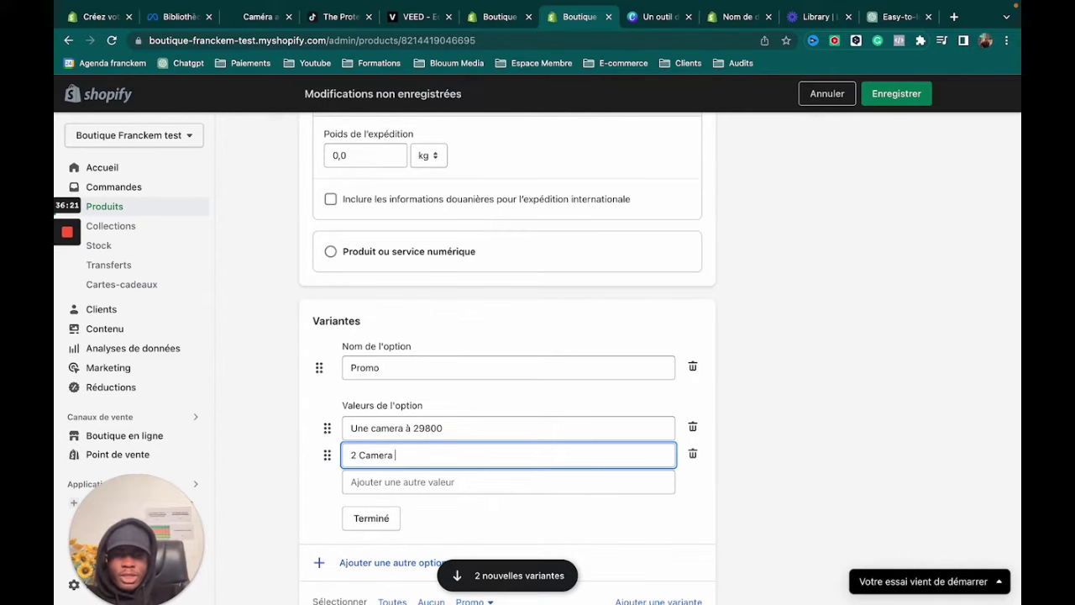
- Look up the spelling of "cameras" through web search suggestions in a new browser tab
click(954, 51)
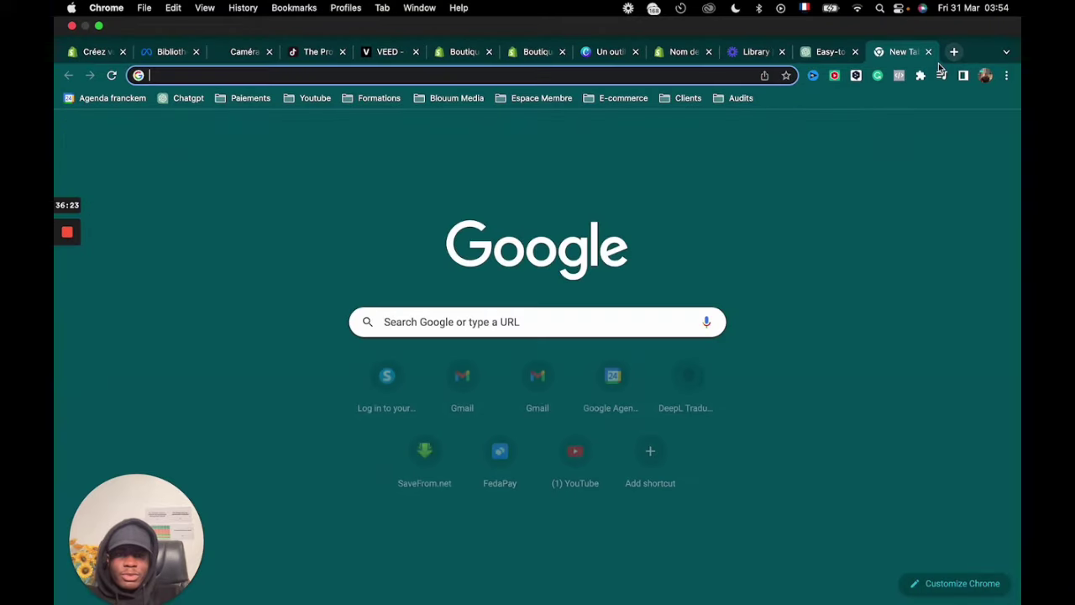
text(camme)
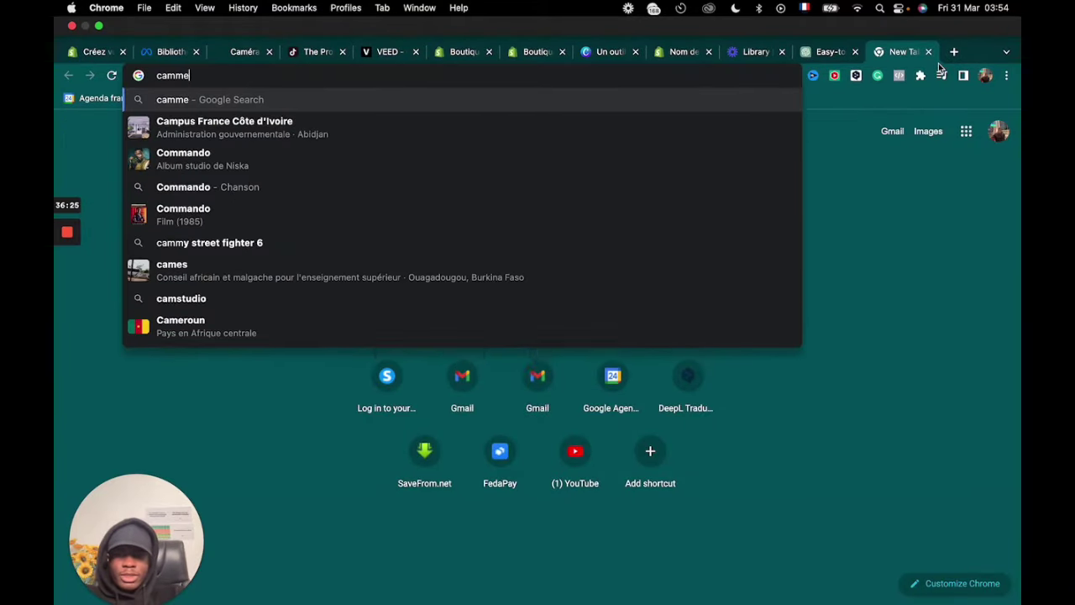
text(ras)
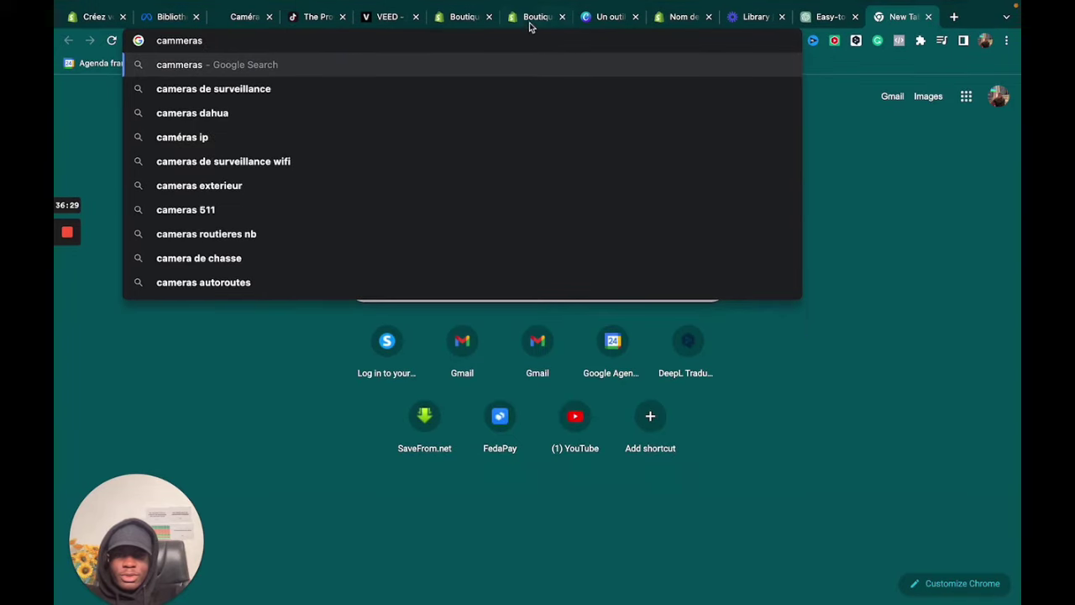
- Complete the second value of the Promo option as "2 Cameras à 49900" on the Shopify product page
click(529, 24)
text(s)
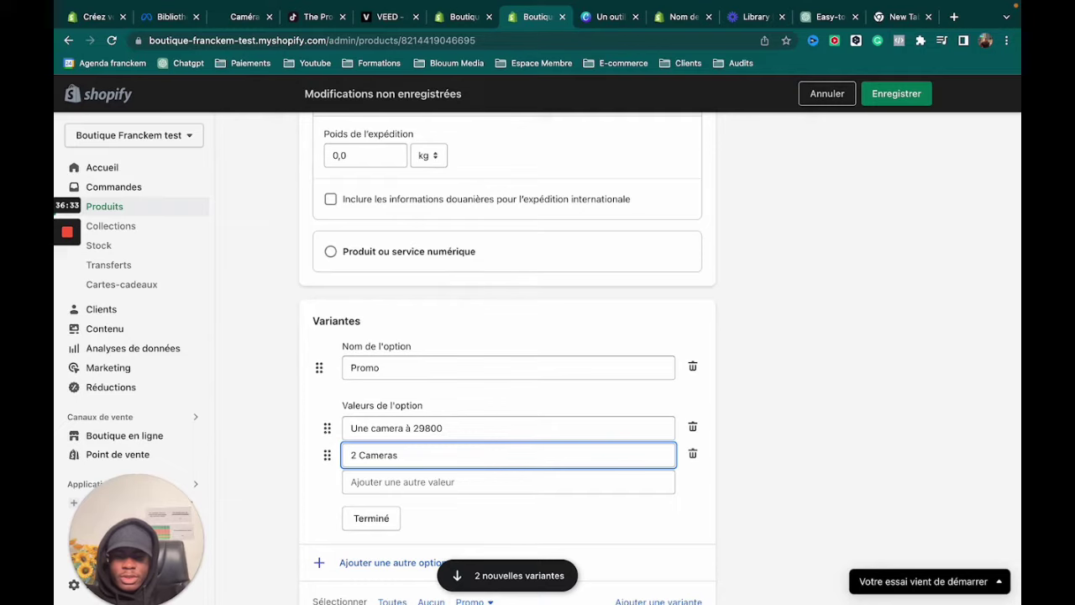
text( à )
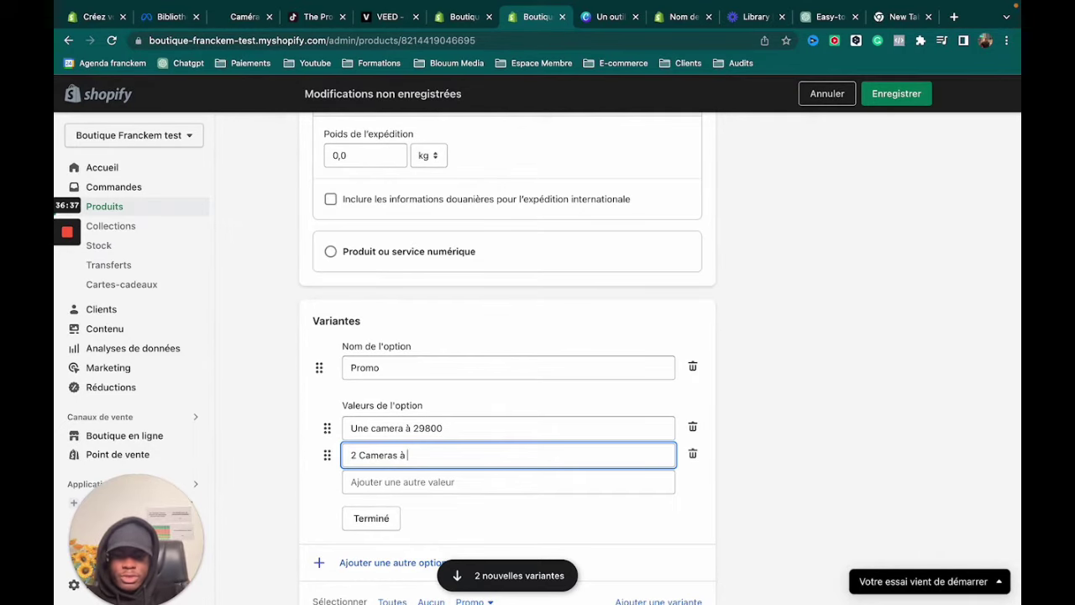
text(')
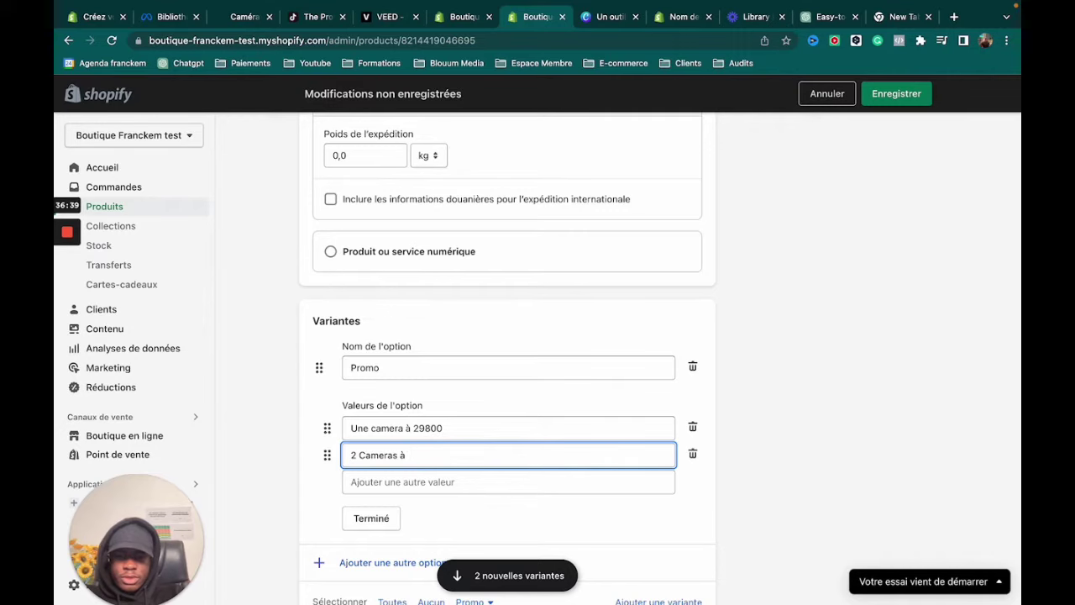
text(49900)
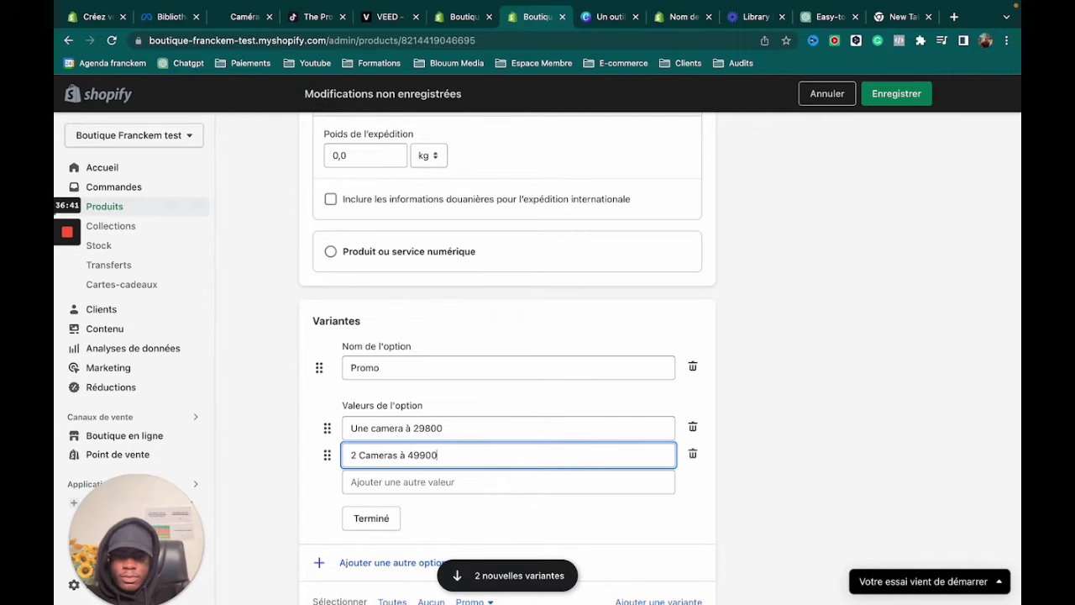
scroll(571, 514, down, 1)
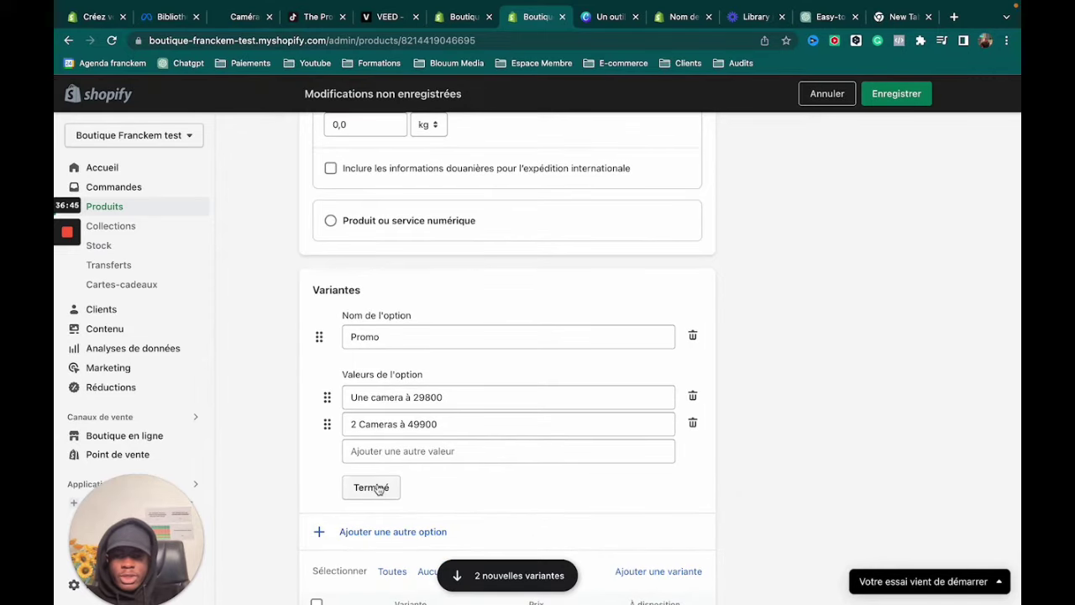
- Rename the Promo option to "Promotion" and finish editing the option
click(386, 337)
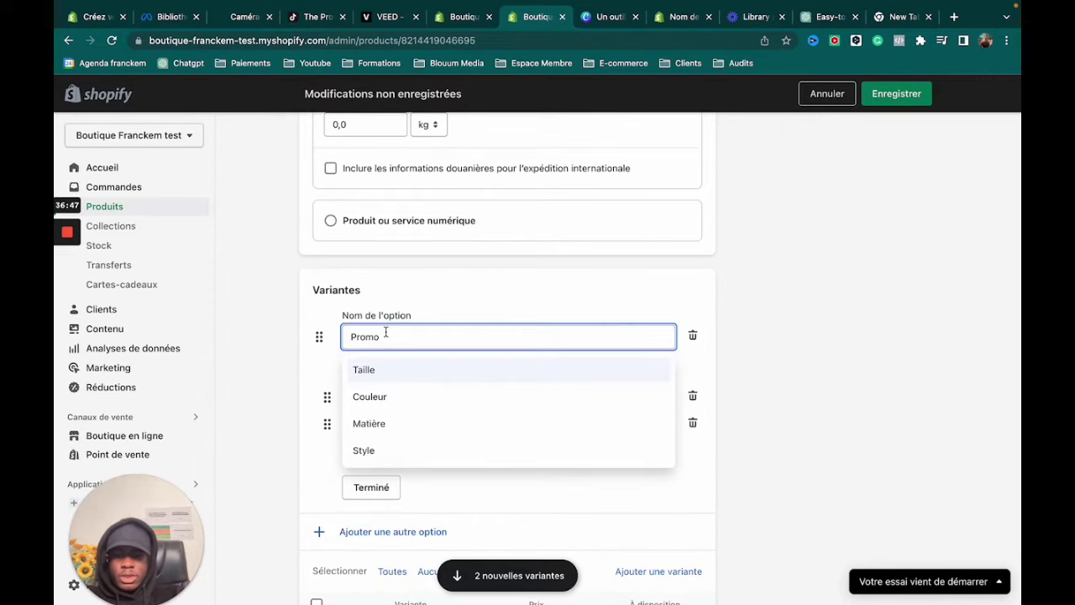
text(TIO)
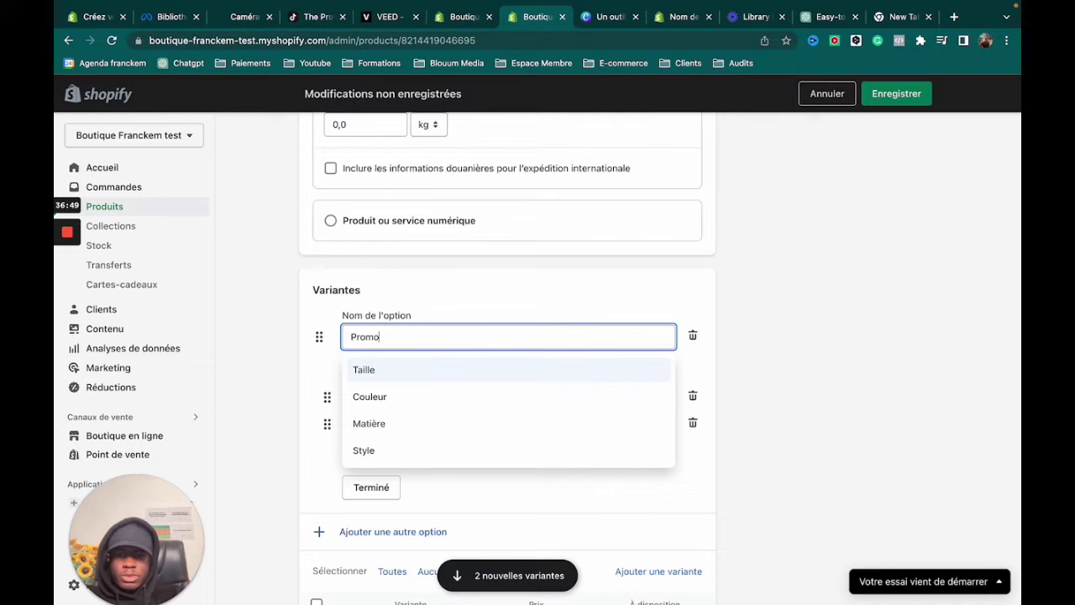
text(tion)
click(392, 491)
click(378, 494)
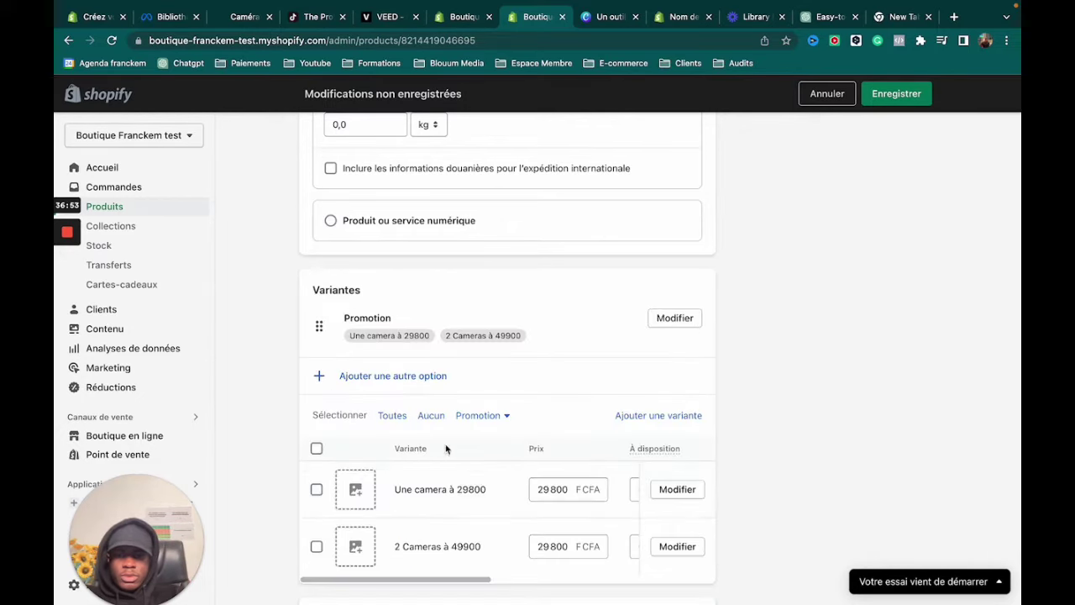
- Save the bulb camera product with its two Promotion variants
scroll(427, 499, down, 3)
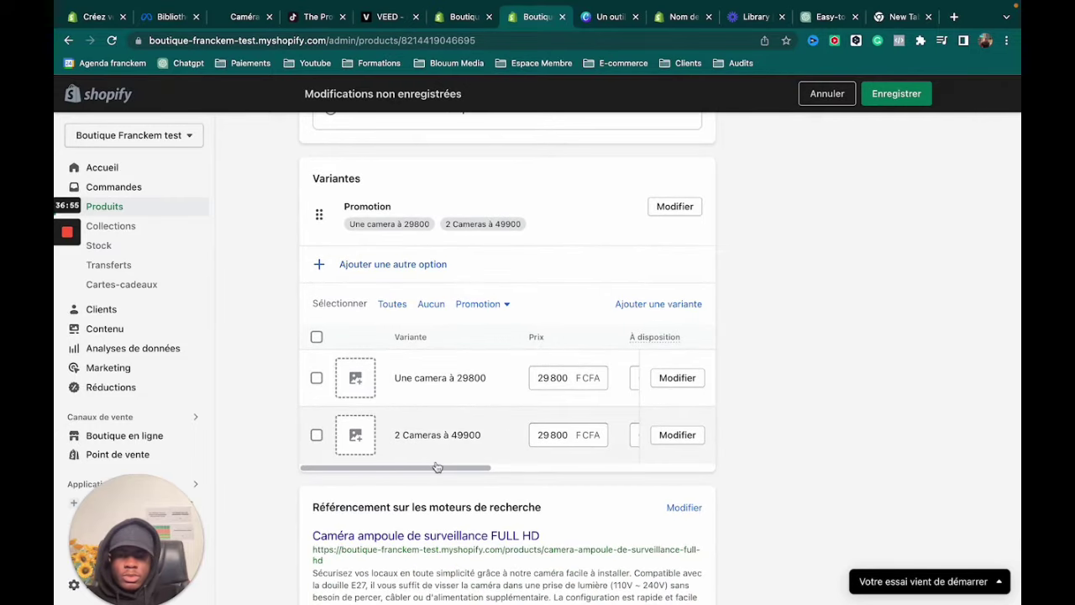
click(496, 458)
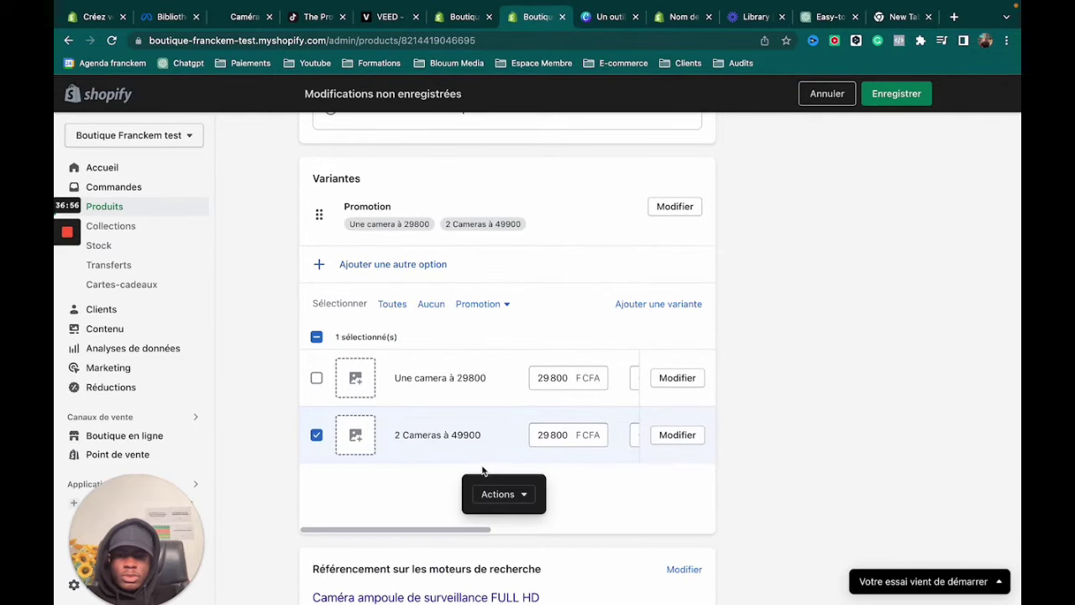
click(438, 450)
click(894, 93)
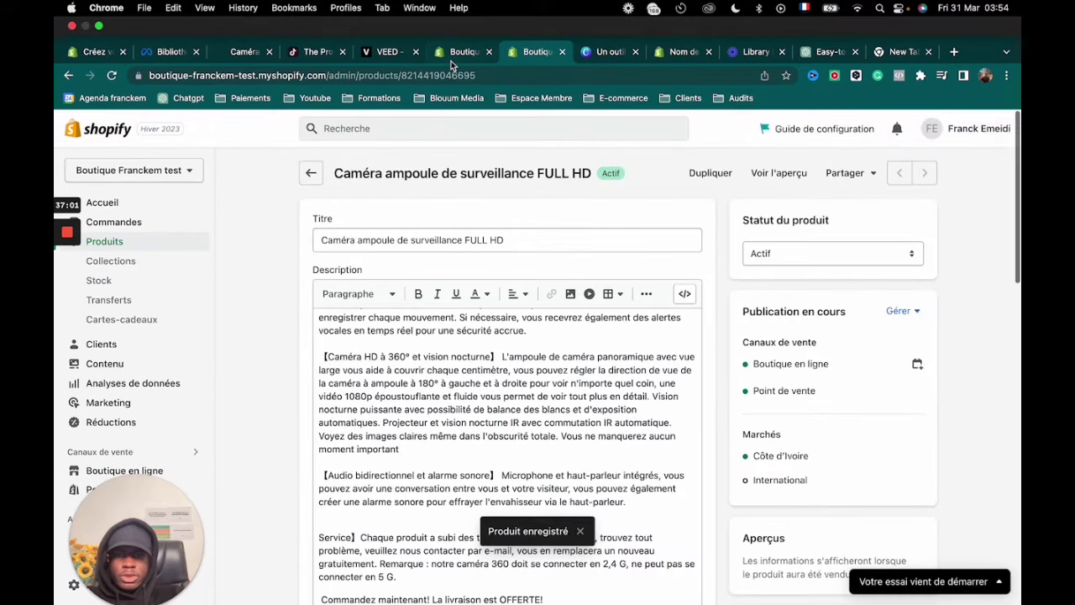
- Reload the theme editor and check the featured product's price and options in the home page preview
click(458, 17)
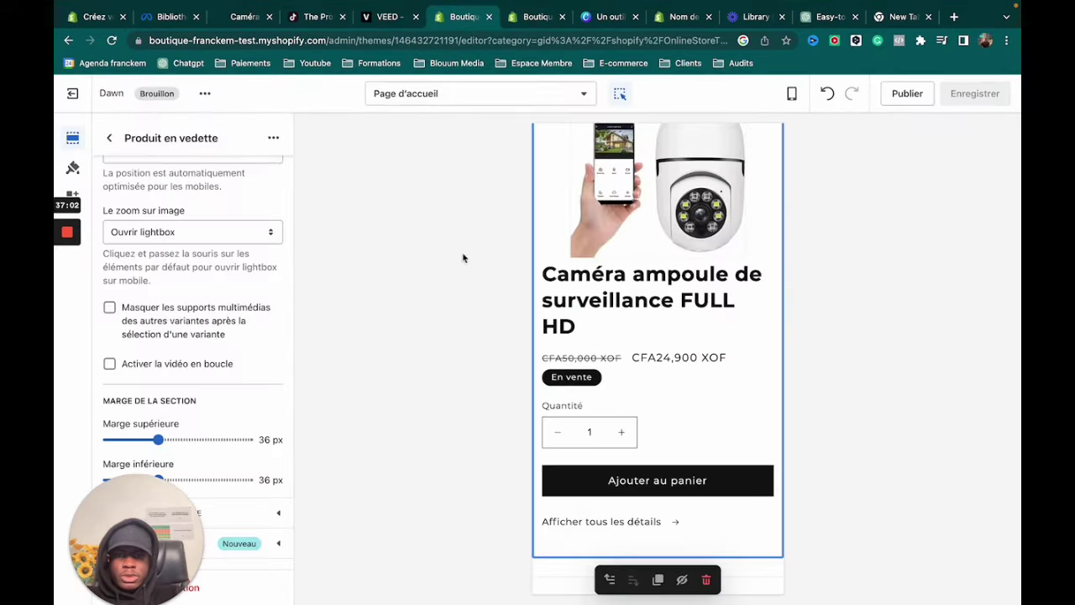
click(111, 41)
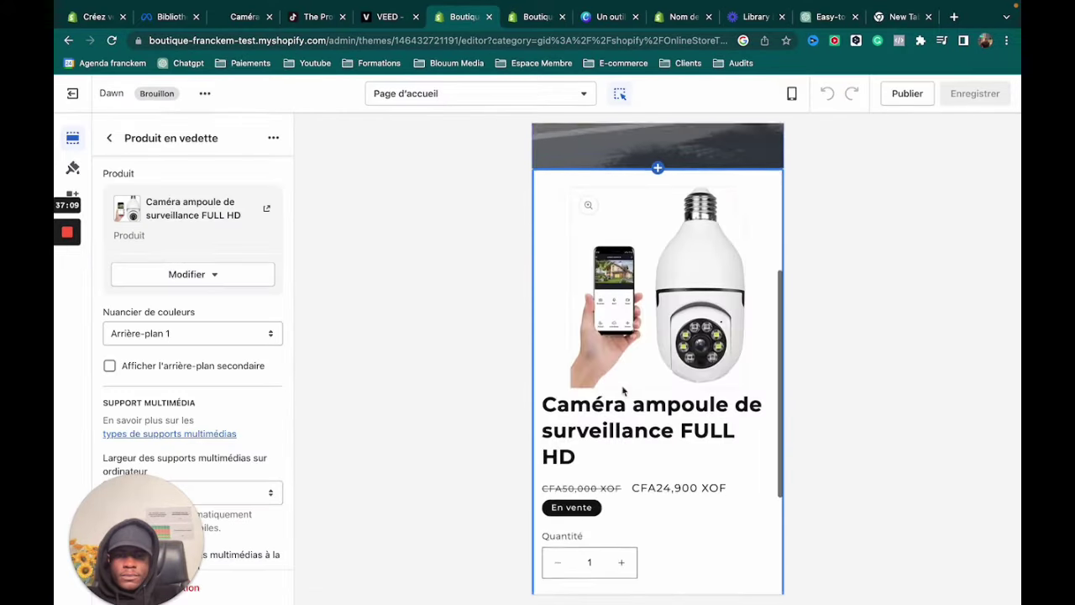
scroll(623, 390, down, 3)
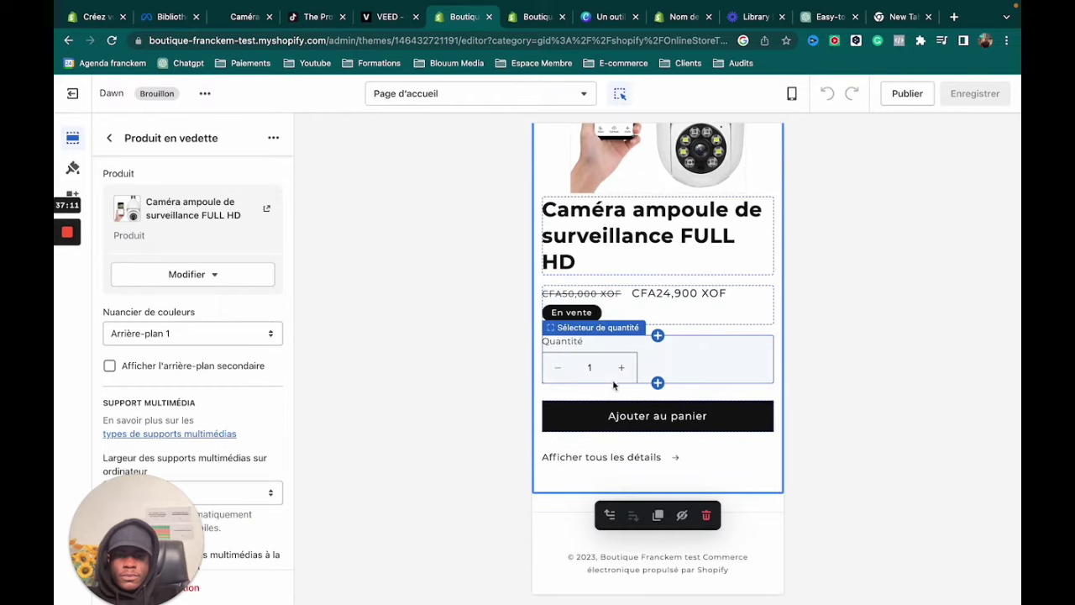
mouse_move(512, 10)
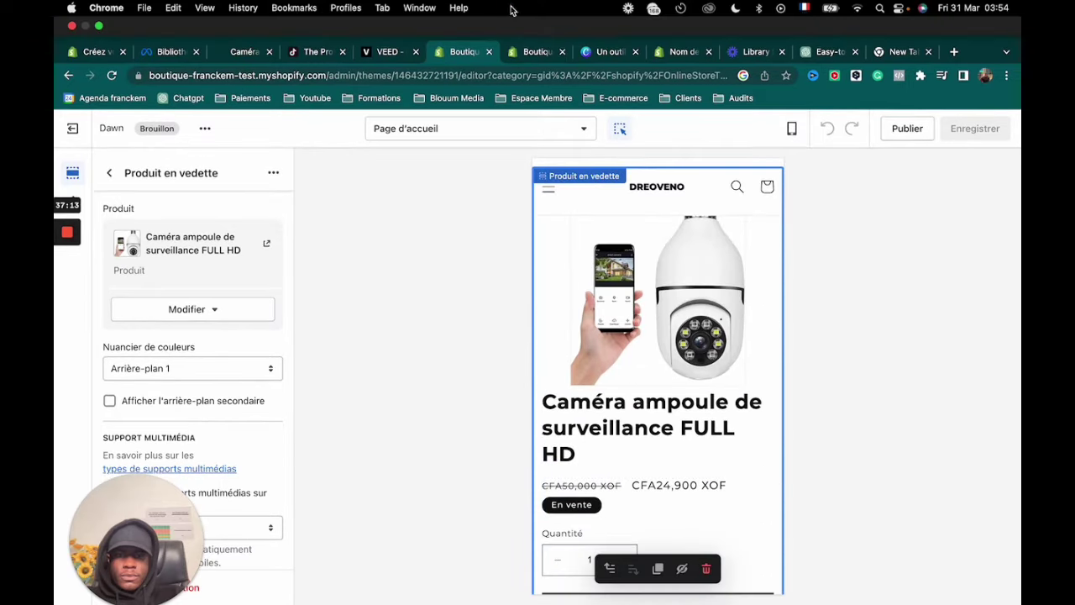
- Return to the product page and review the price, stock and shipping details of the "Une camera à 29800" variant
click(527, 52)
scroll(527, 294, down, 10)
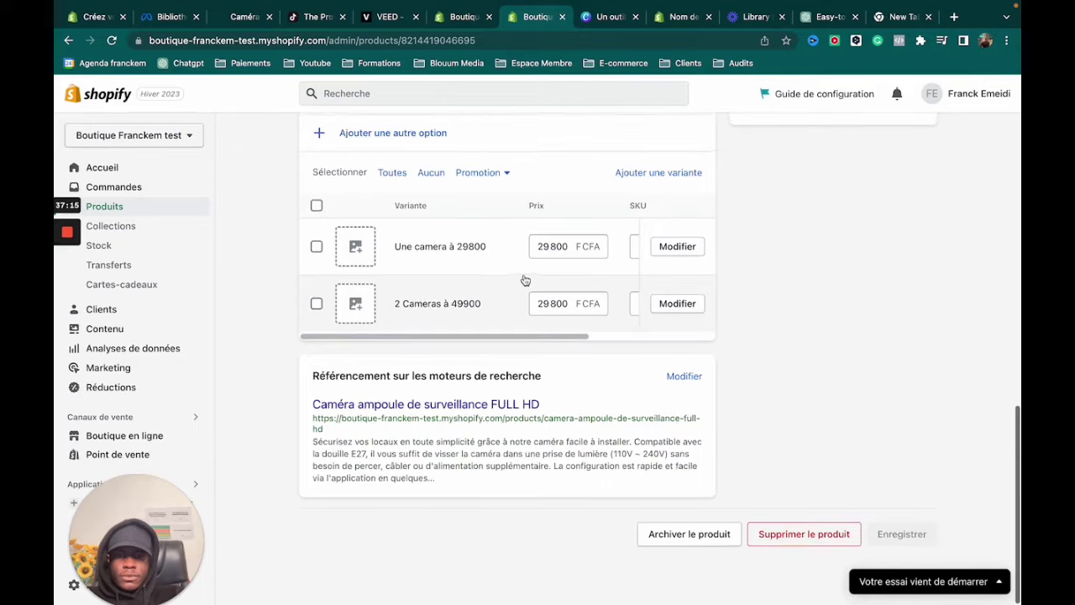
scroll(525, 280, up, 1)
scroll(471, 353, right, 2)
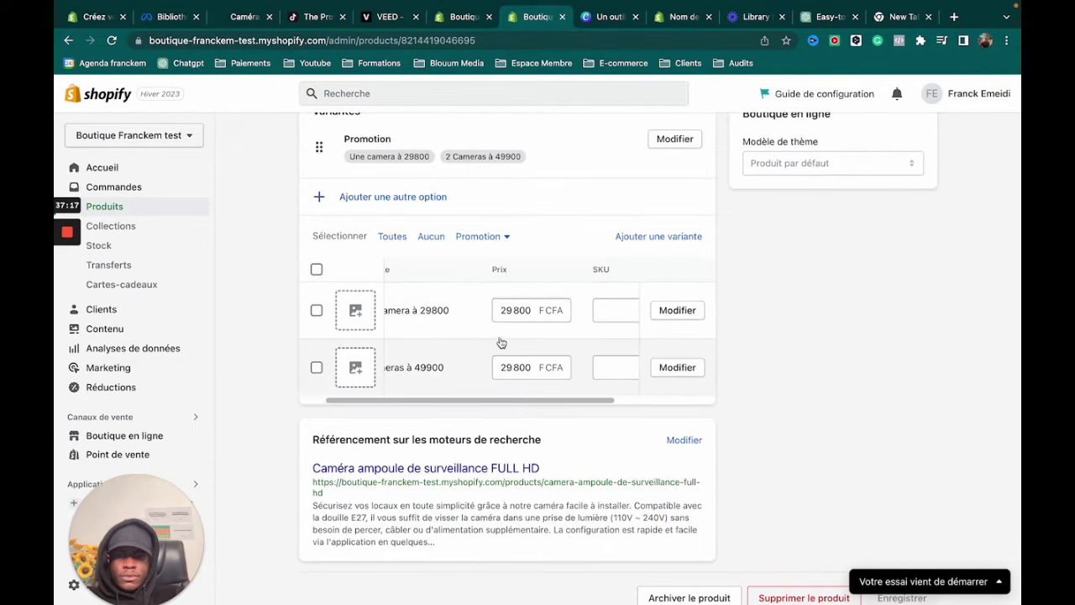
click(677, 310)
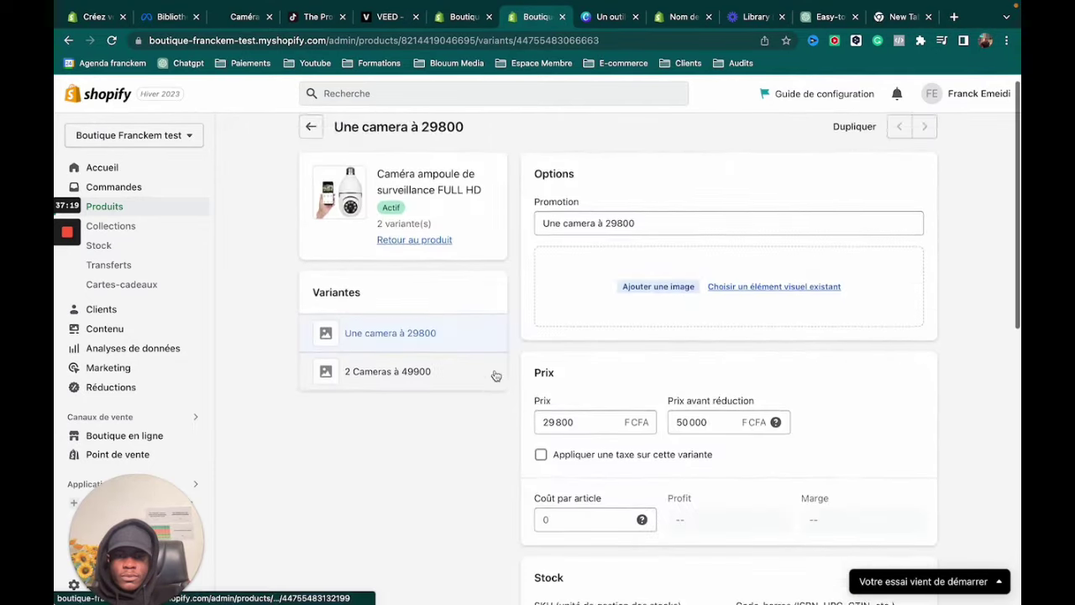
scroll(496, 376, down, 5)
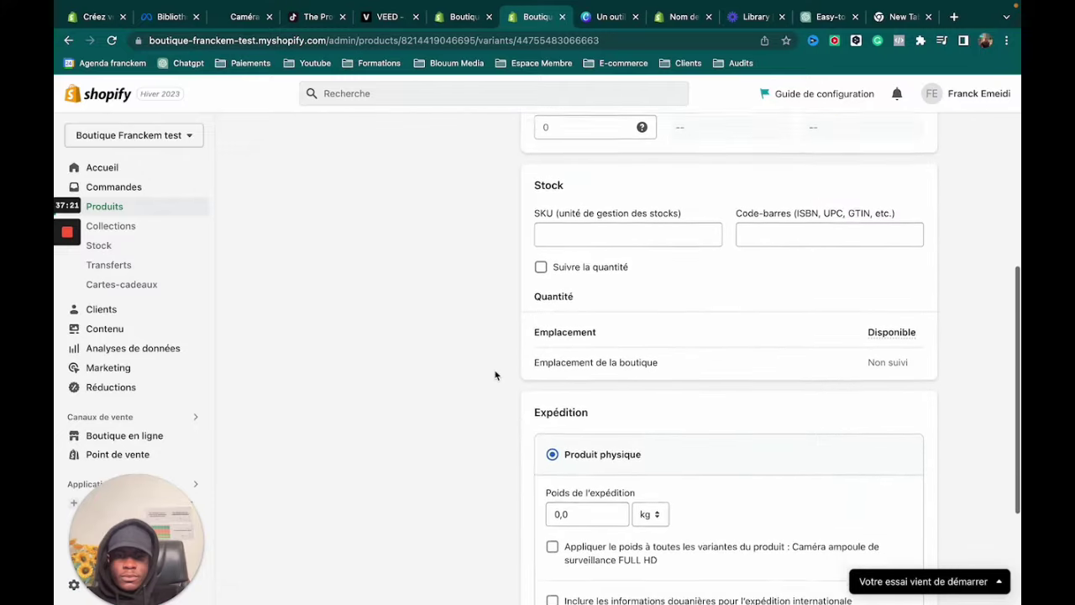
scroll(495, 375, up, 4)
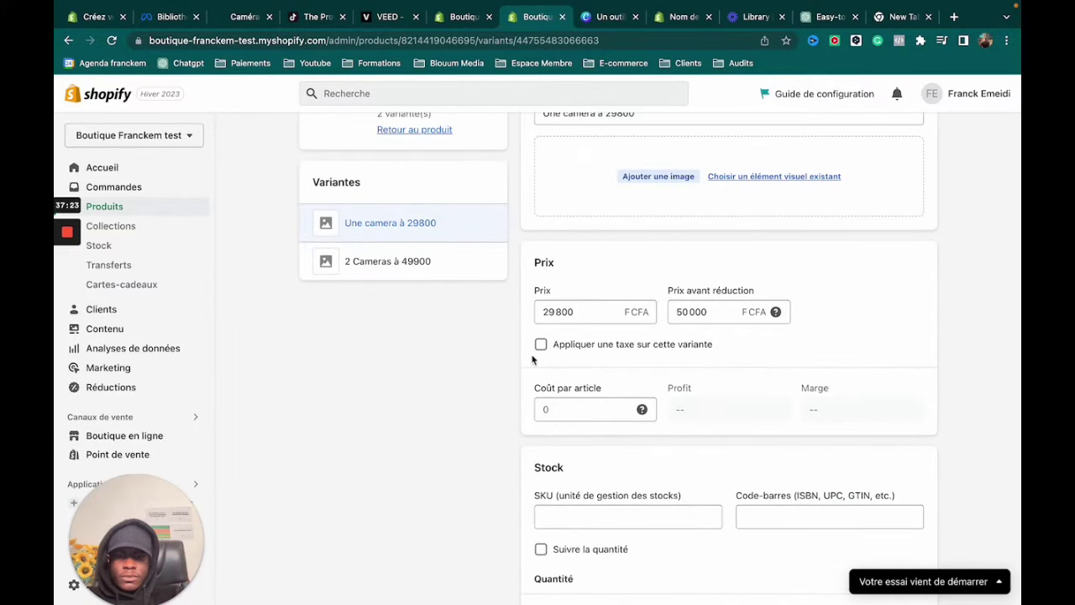
- Set the price of the "2 Cameras à 49900" variant to 49 900 FCFA
click(437, 266)
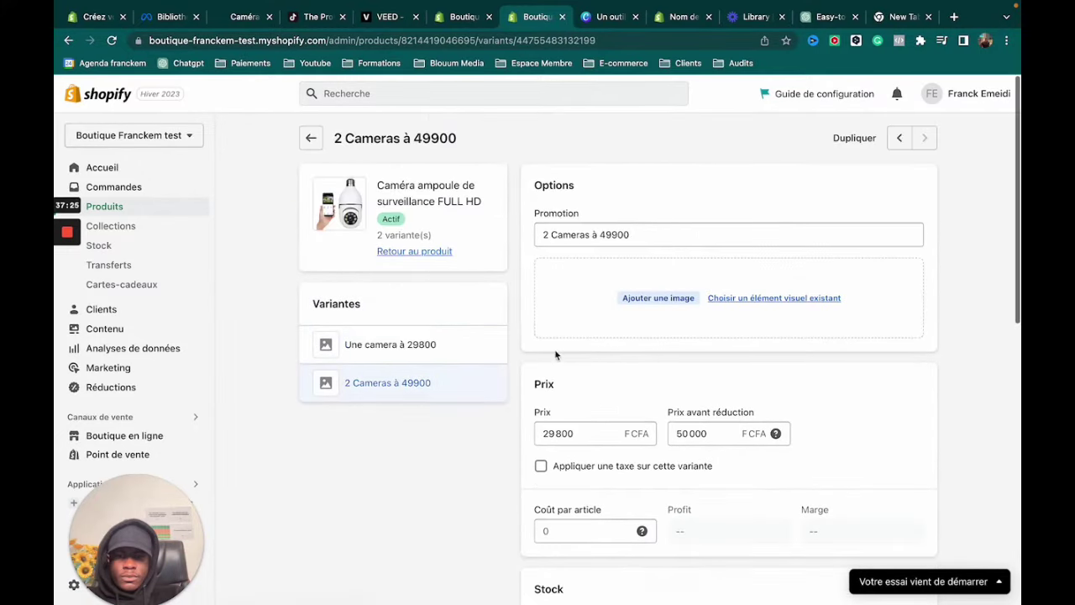
click(550, 433)
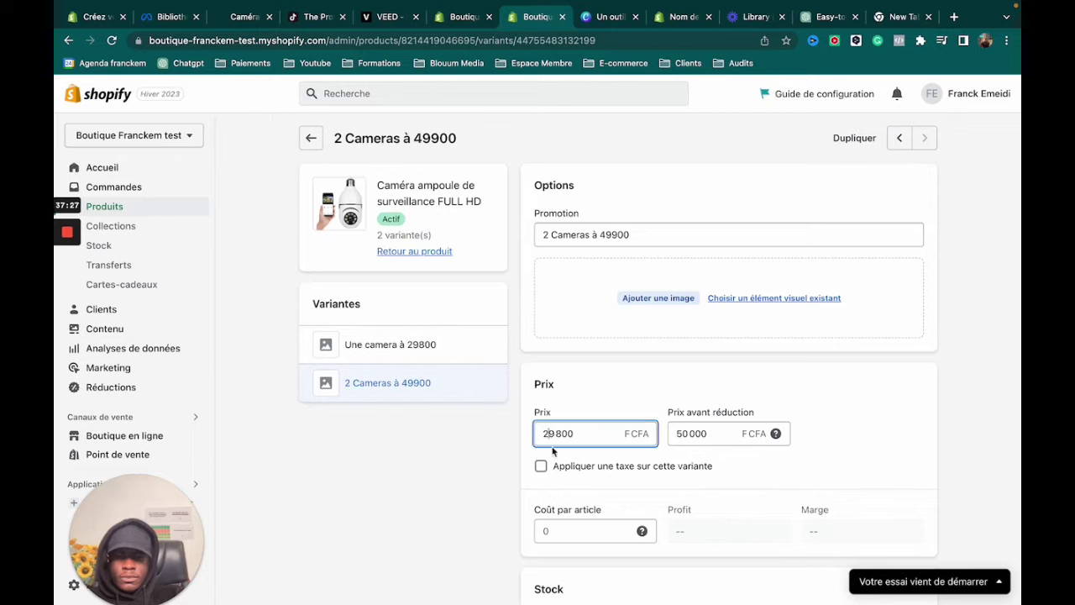
key(BackSpace)
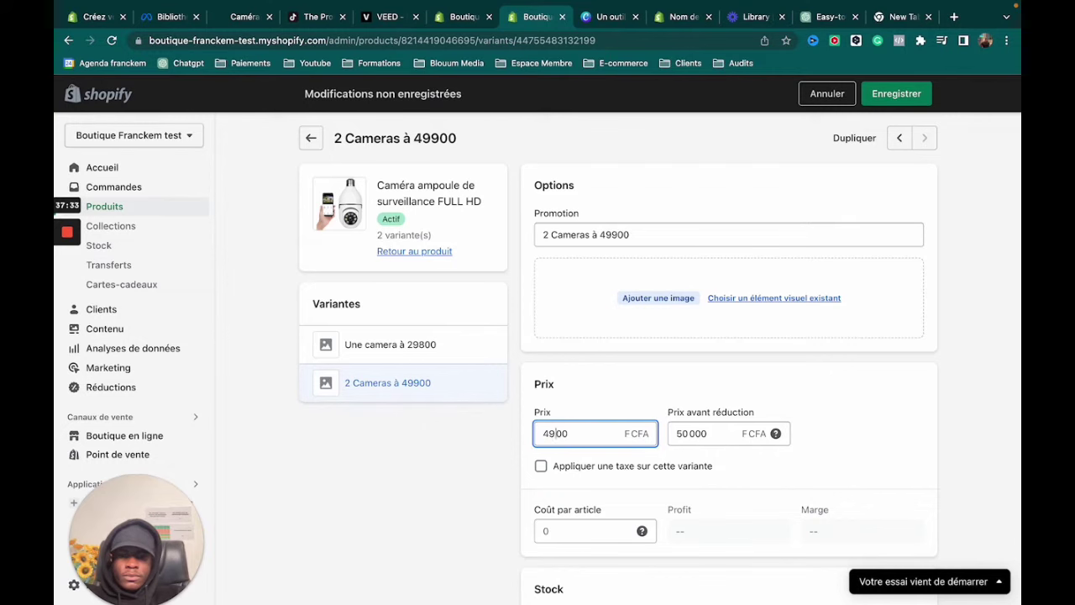
click(623, 409)
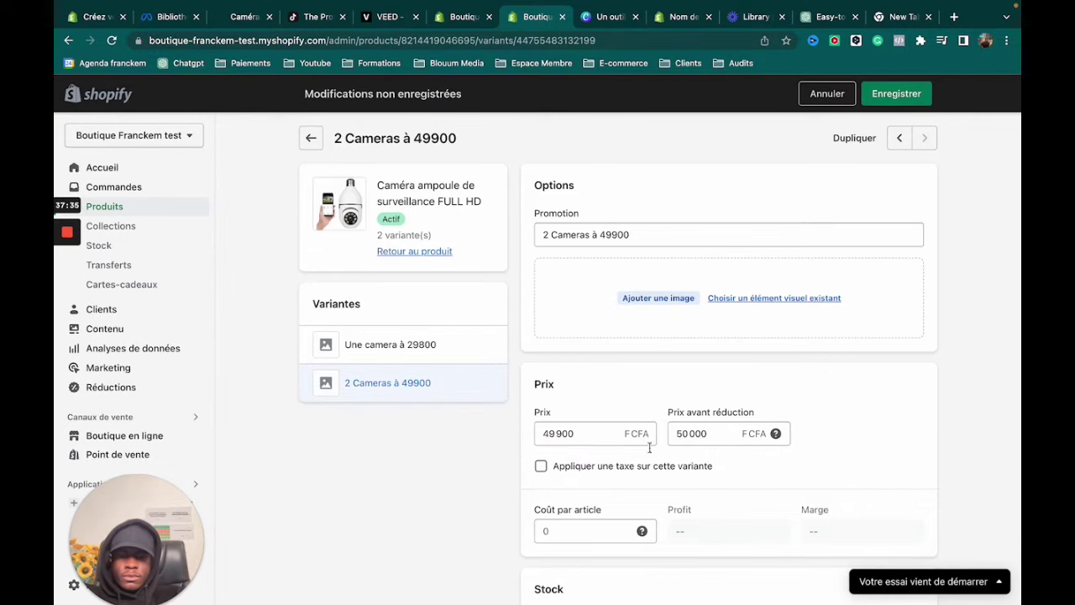
- Set the two-camera variant's price before reduction to 120 000 FCFA and save the variant
click(681, 435)
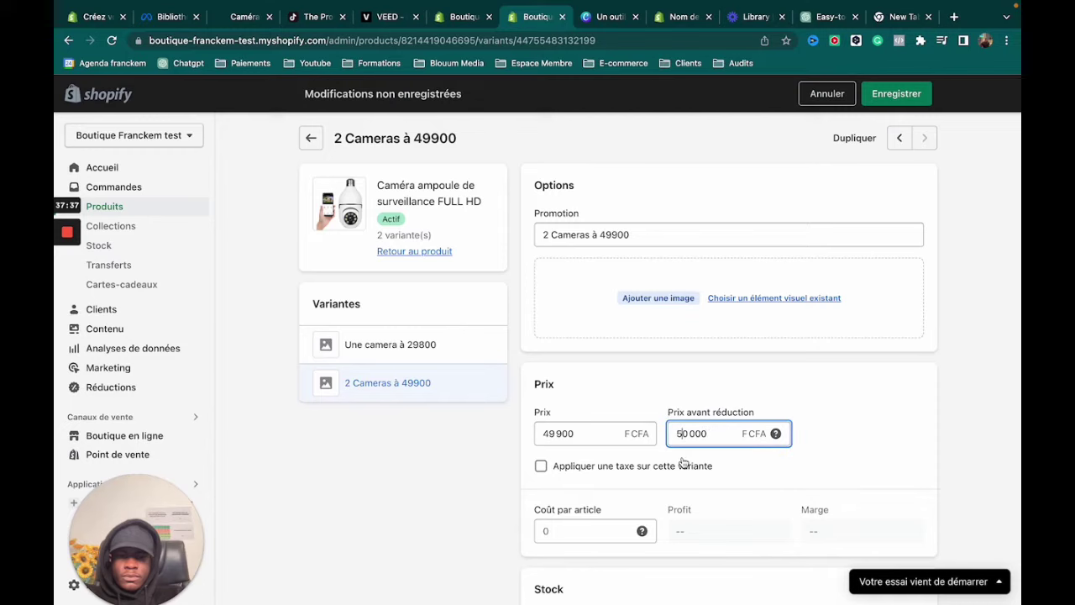
key(BackSpace)
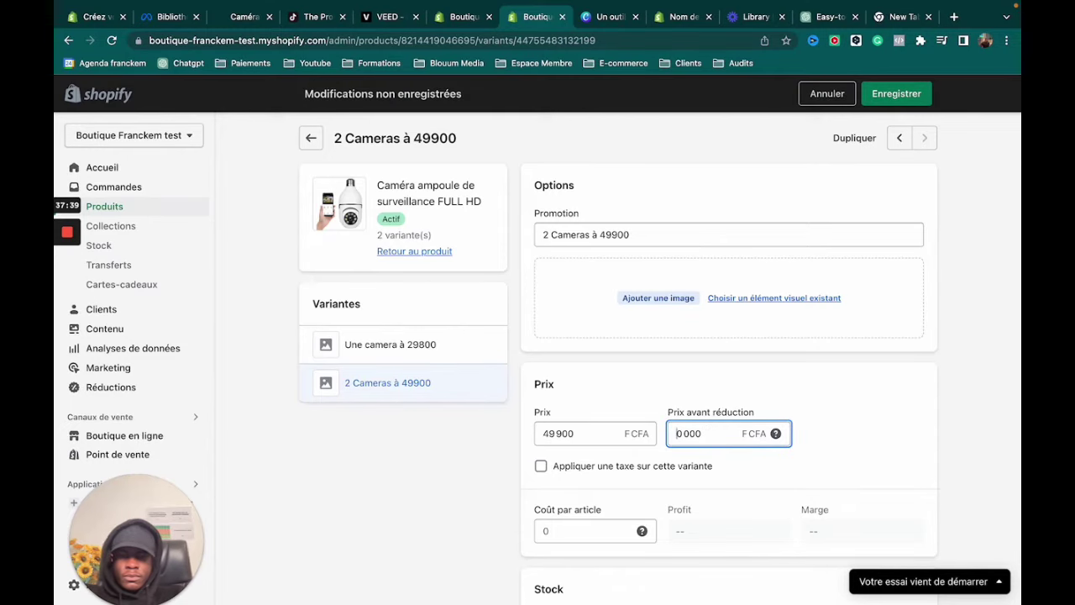
text(120)
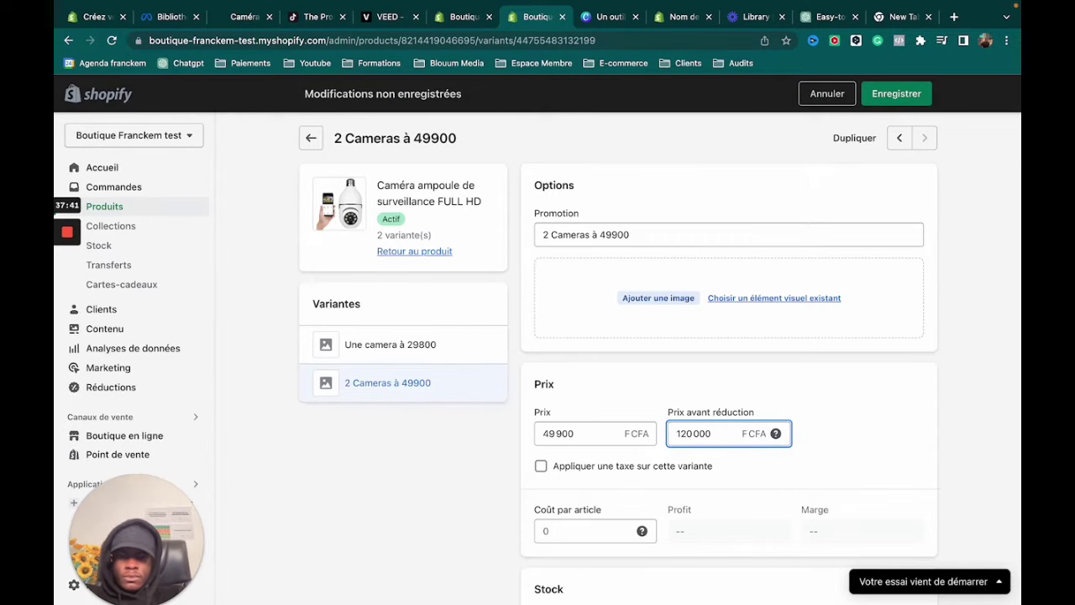
click(754, 375)
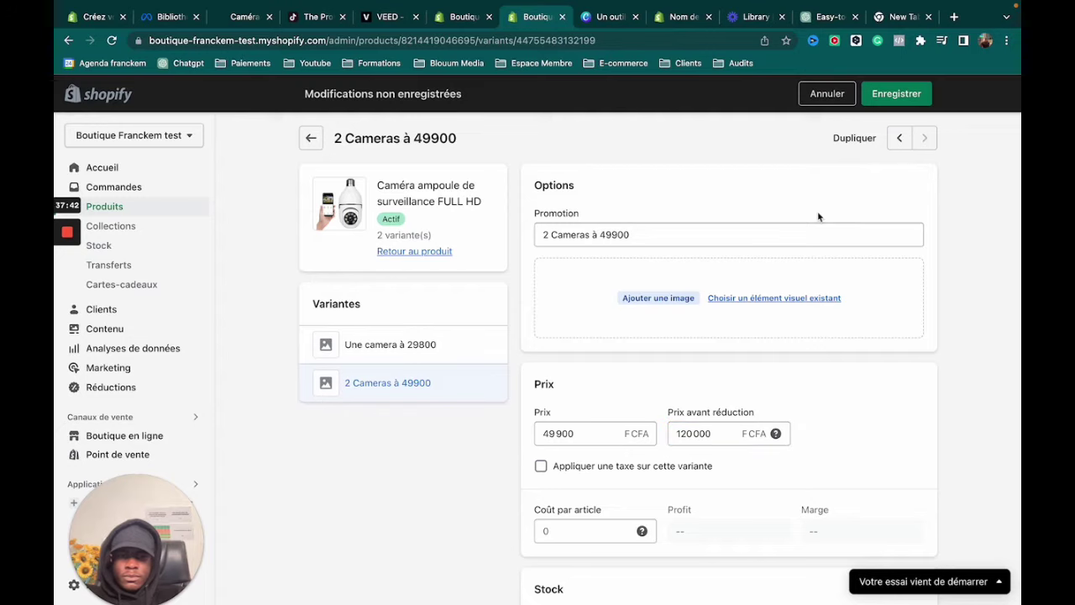
click(897, 94)
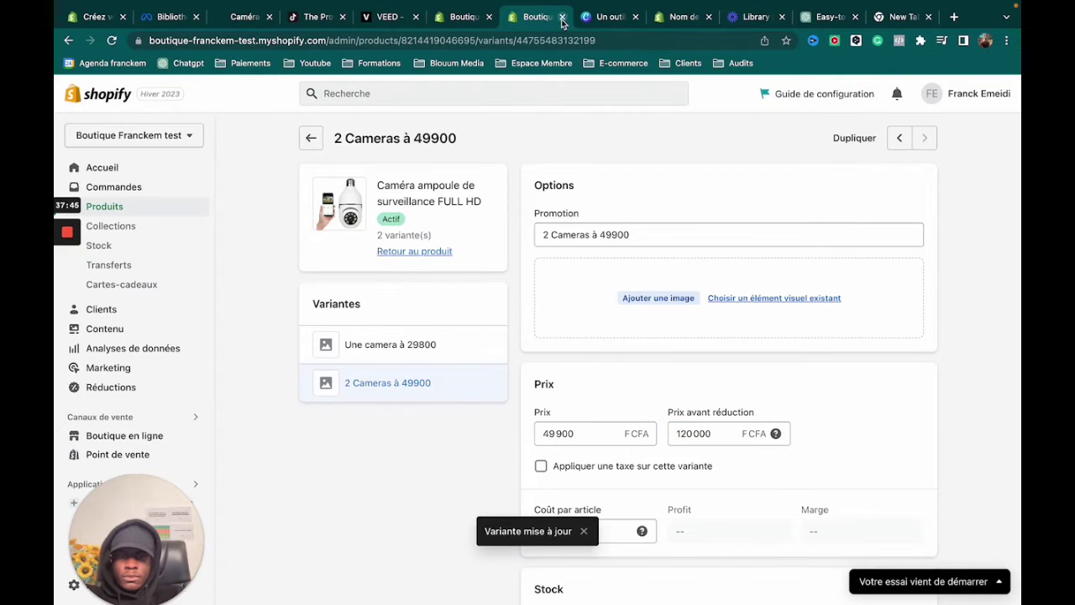
- Reload the theme editor and select the variant selector block of the featured product in the preview
click(463, 17)
click(113, 40)
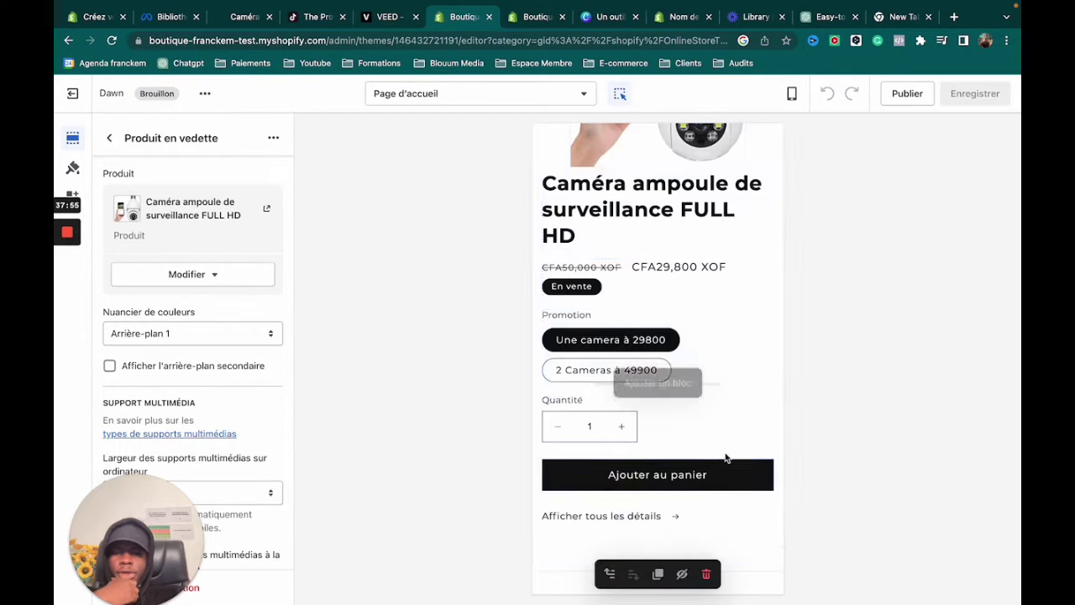
scroll(661, 384, up, 1)
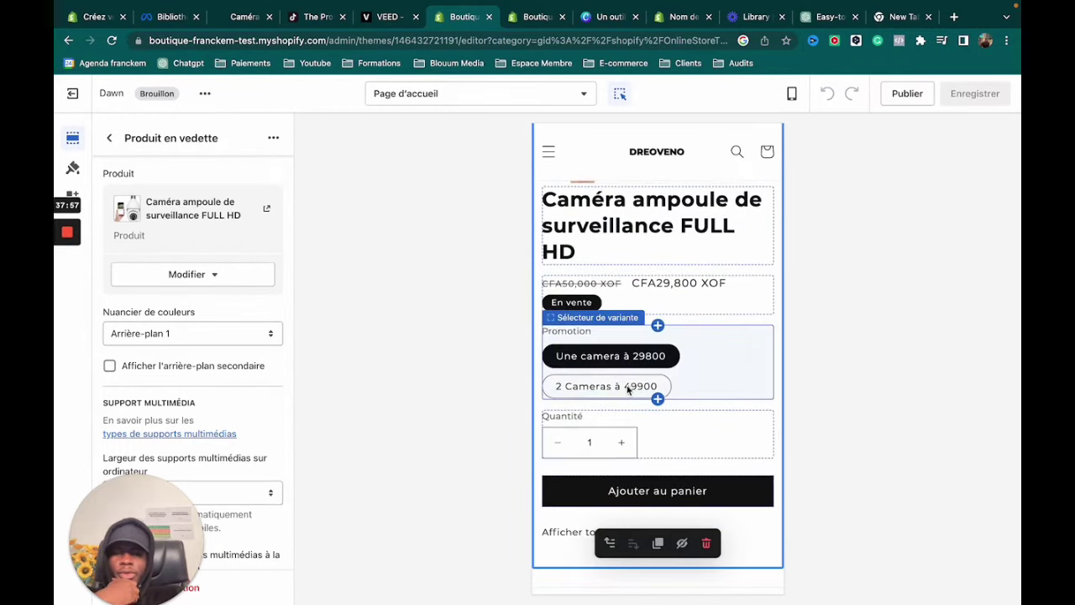
click(629, 388)
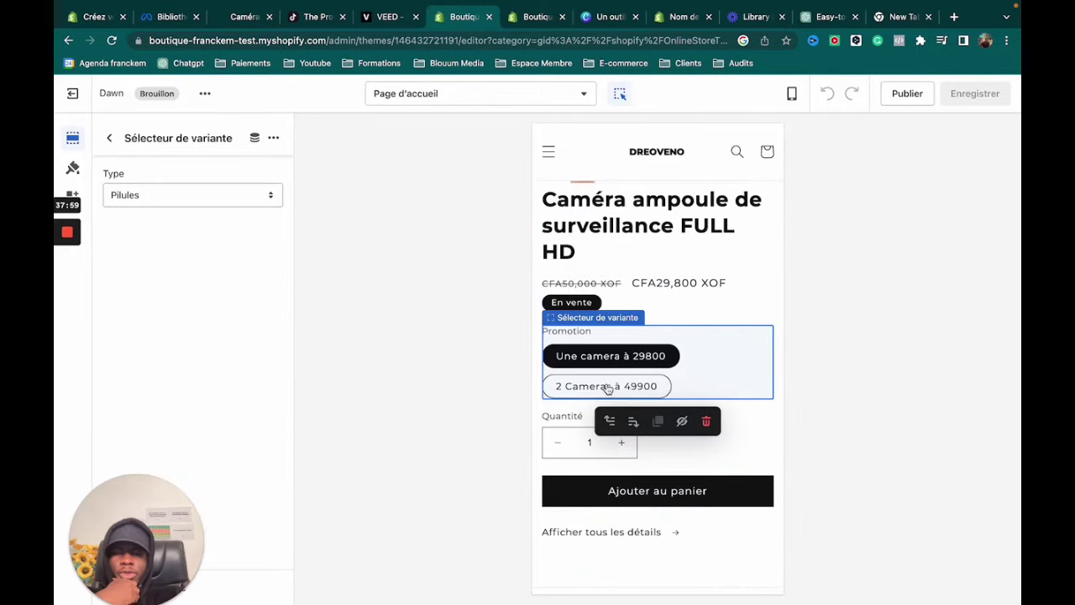
- Switch repeatedly between the one-camera and two-camera promotion variants in the home page preview and compare their displayed prices
click(608, 388)
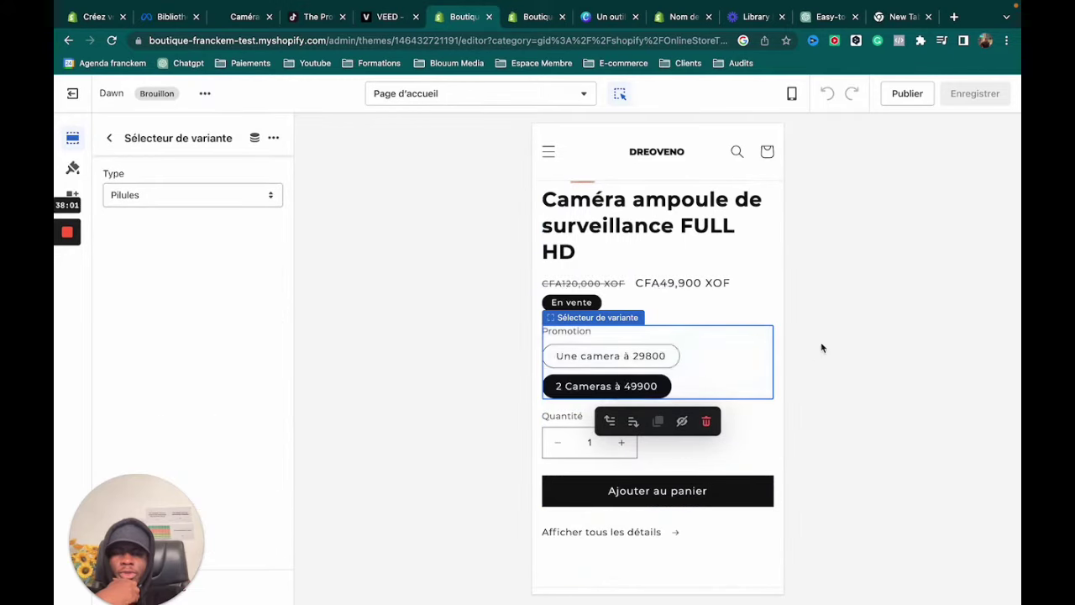
scroll(741, 322, up, 5)
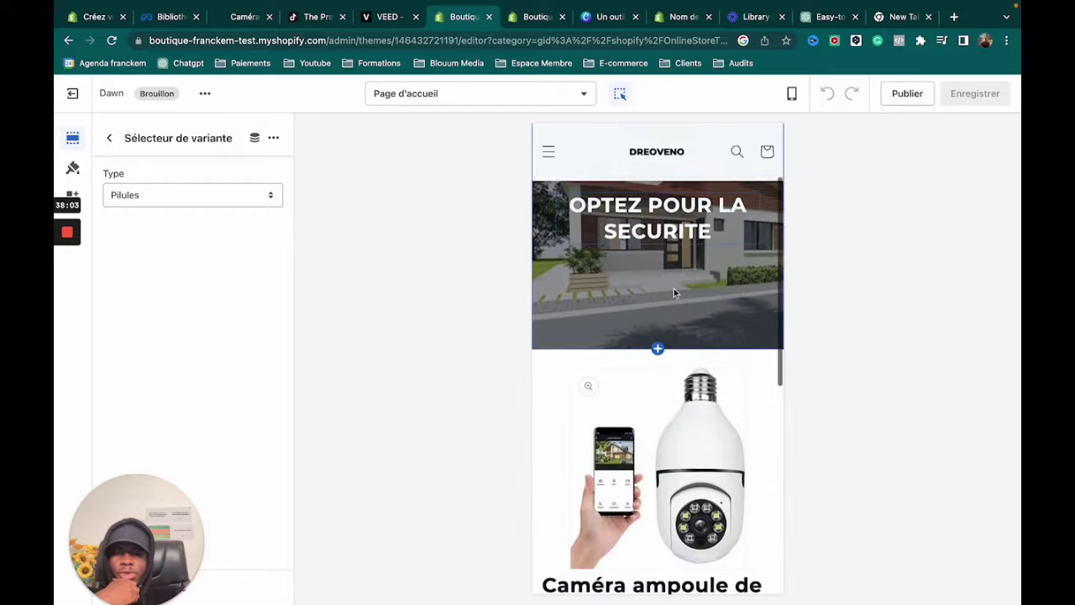
scroll(677, 389, down, 3)
click(613, 411)
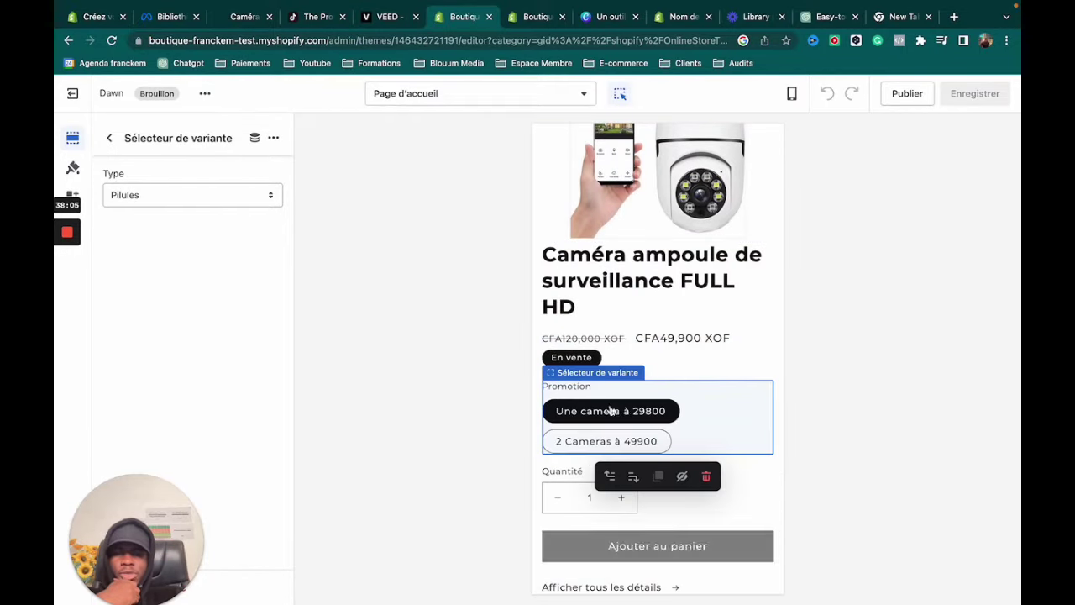
scroll(652, 375, up, 1)
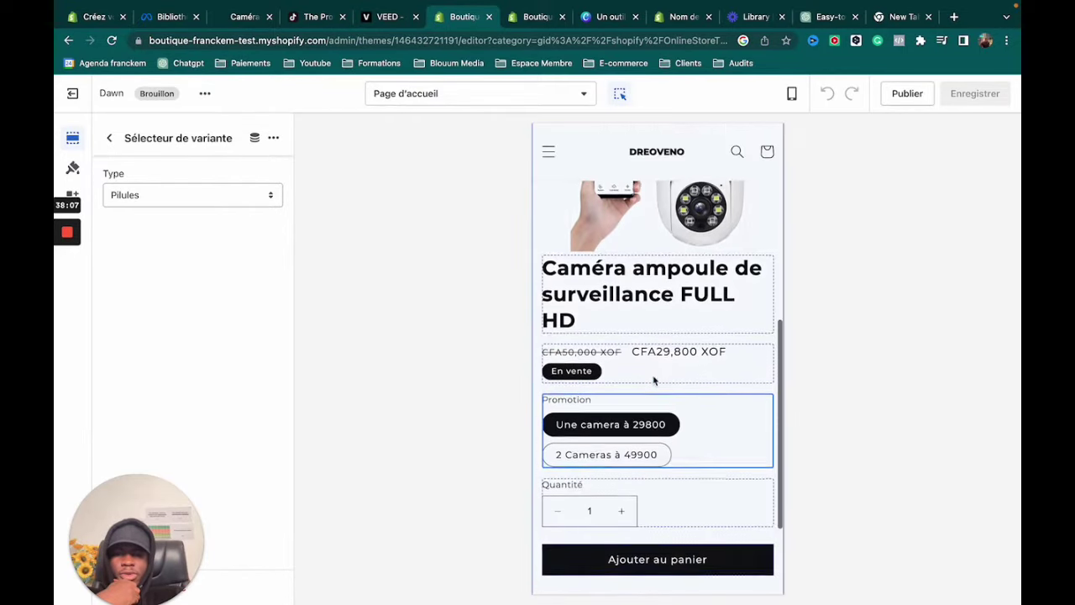
click(605, 467)
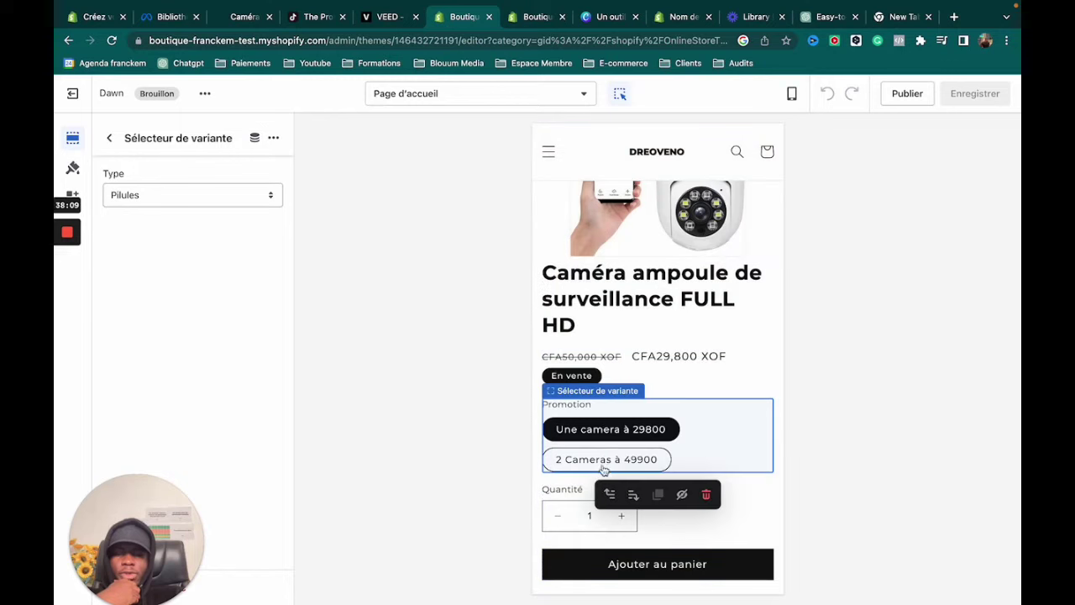
click(608, 457)
click(611, 433)
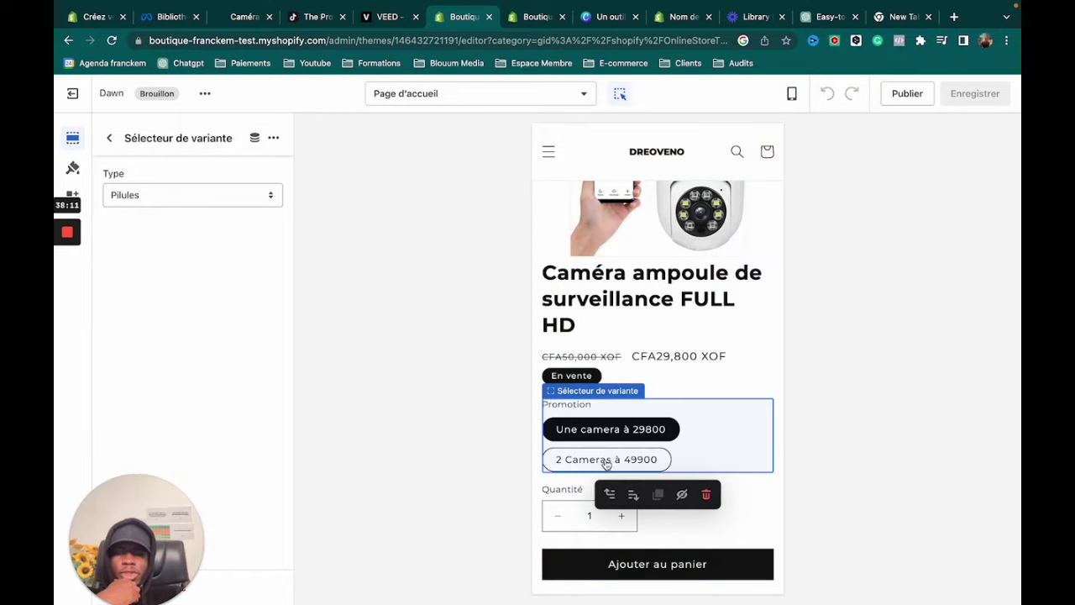
click(608, 459)
scroll(607, 464, down, 1)
scroll(620, 454, up, 1)
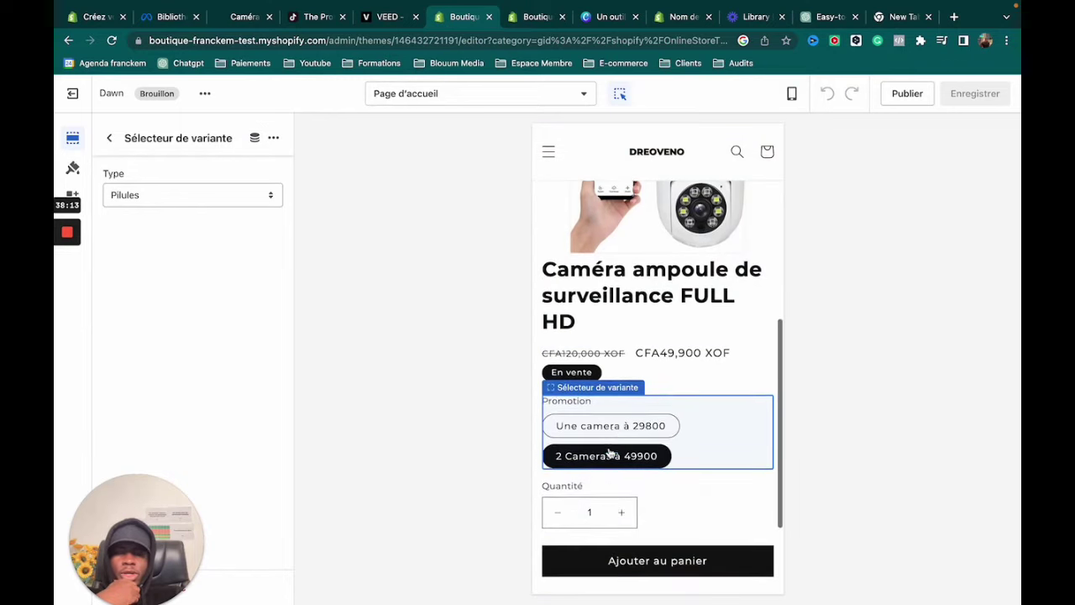
click(614, 428)
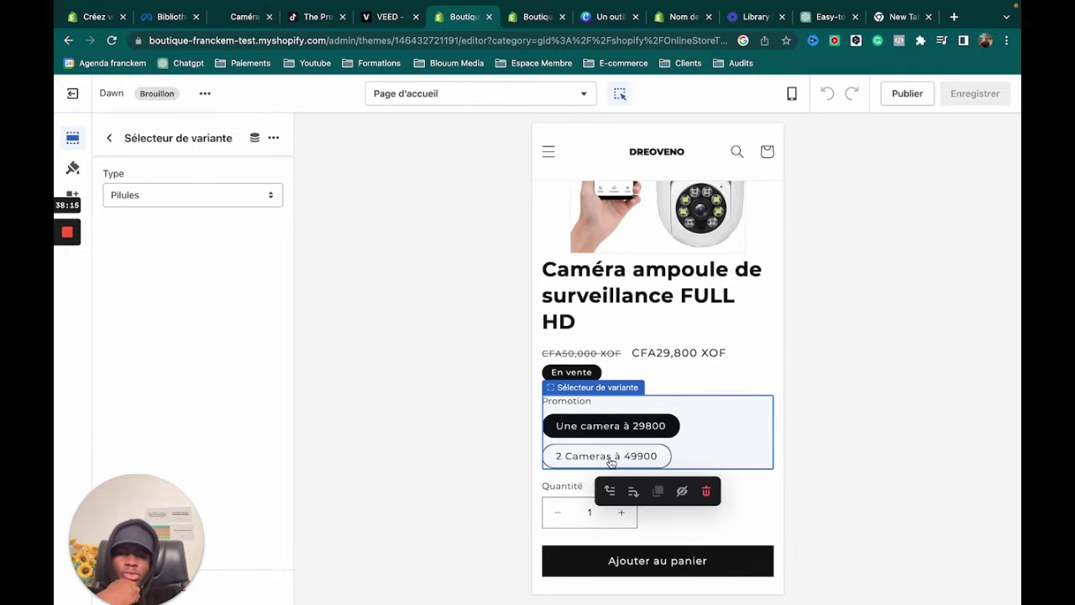
click(614, 459)
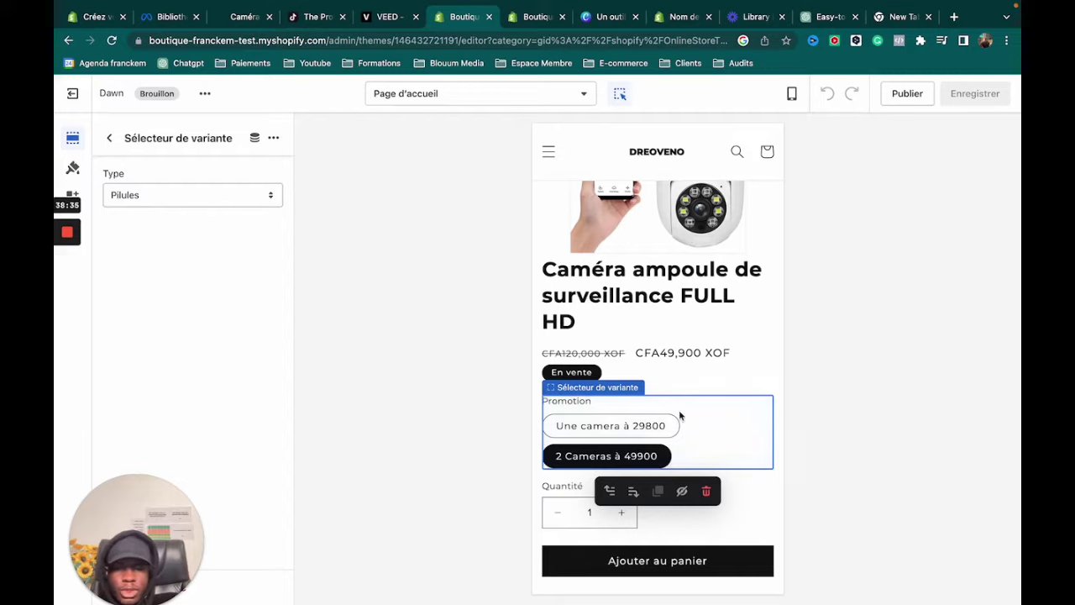
- Review the home page preview from the banner to the featured product and open the camera's full details page
scroll(638, 294, up, 10)
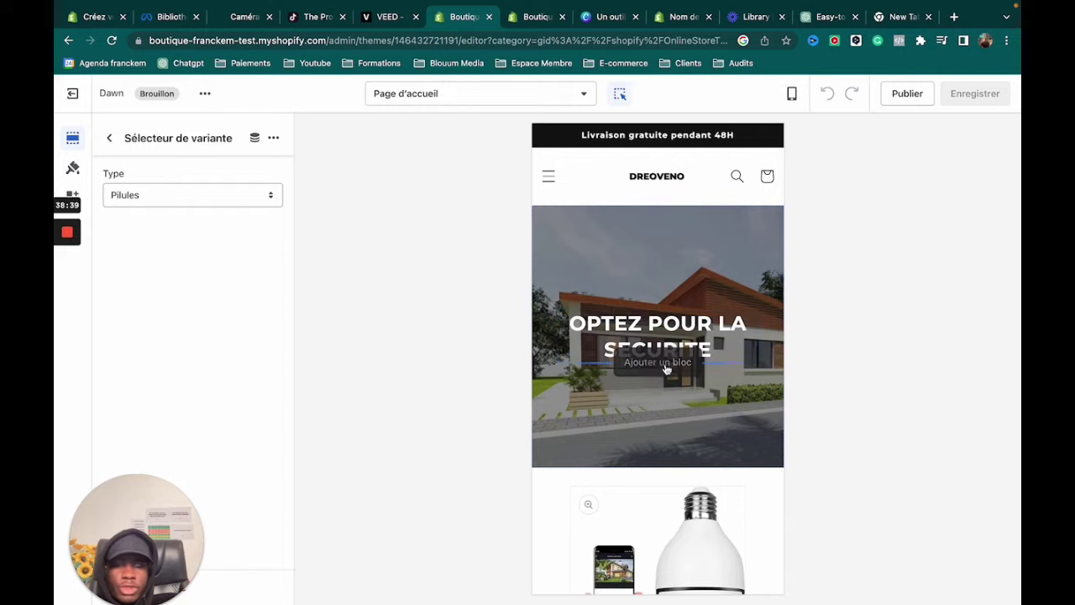
scroll(562, 312, down, 5)
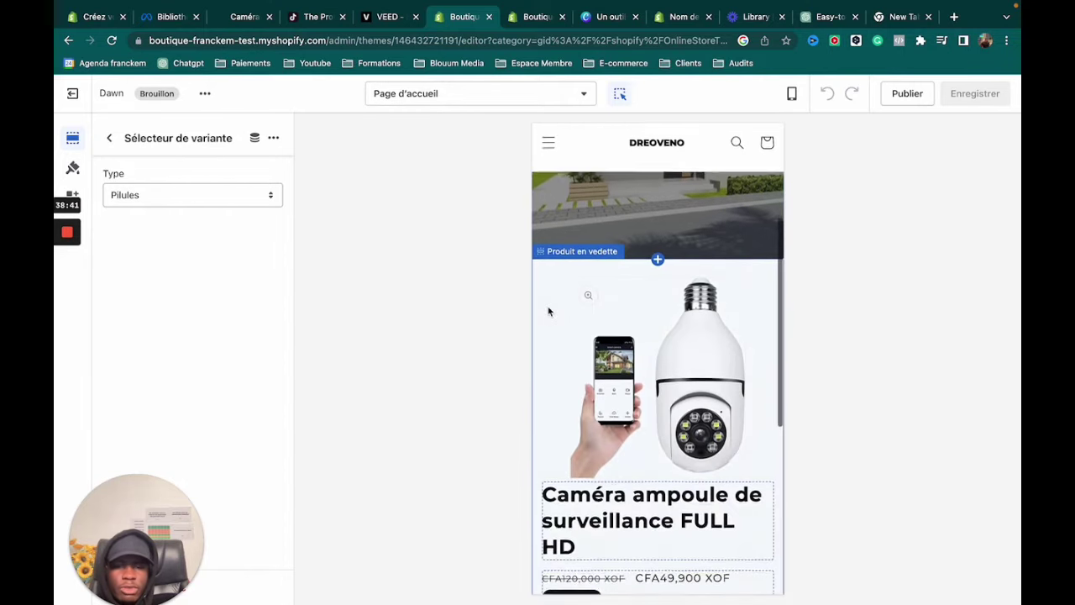
scroll(589, 302, up, 4)
scroll(642, 264, down, 4)
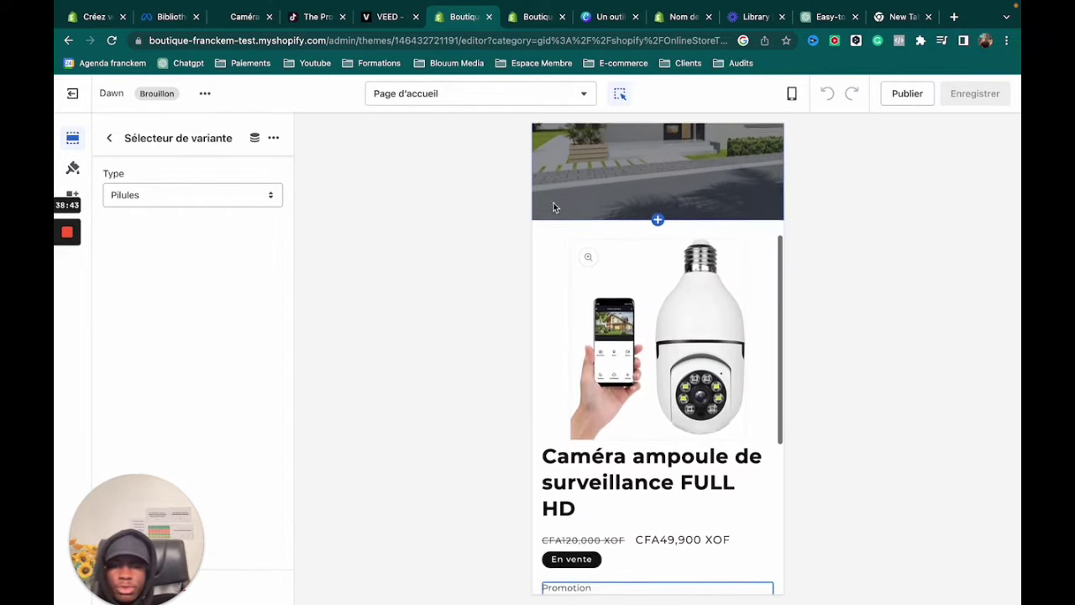
scroll(554, 206, up, 2)
scroll(651, 253, up, 2)
scroll(639, 302, down, 6)
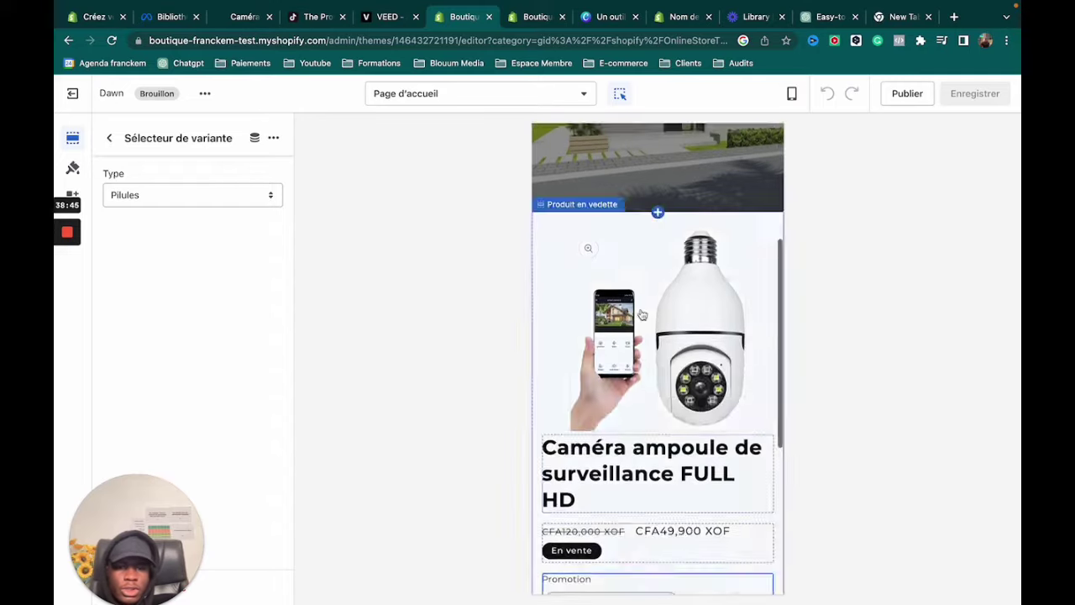
click(647, 458)
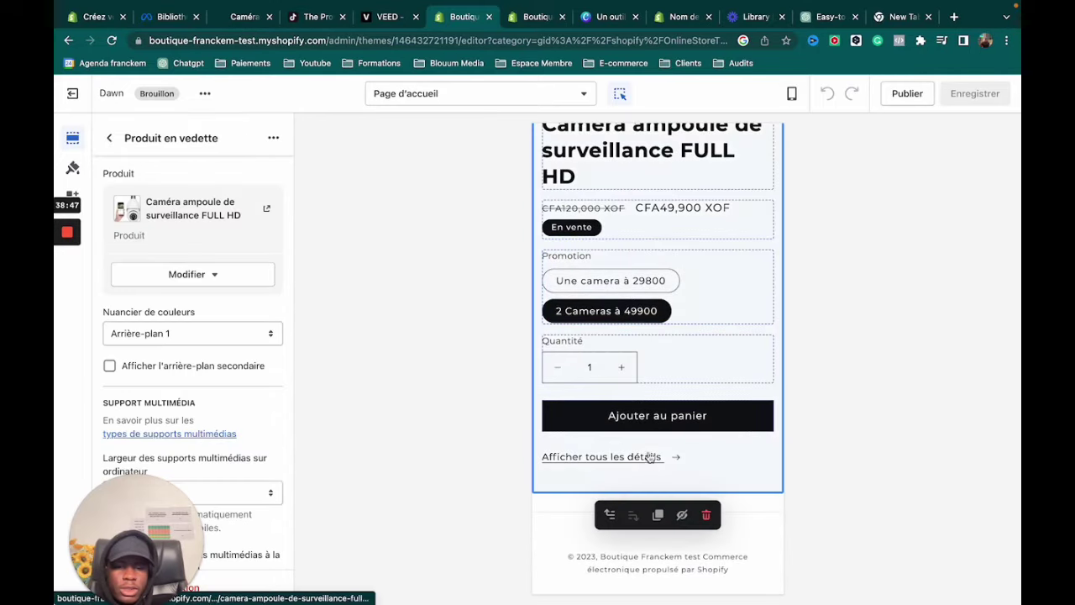
- Examine the camera's product page preview, including its full description, promotion variants, purchase buttons and product image
scroll(620, 362, down, 10)
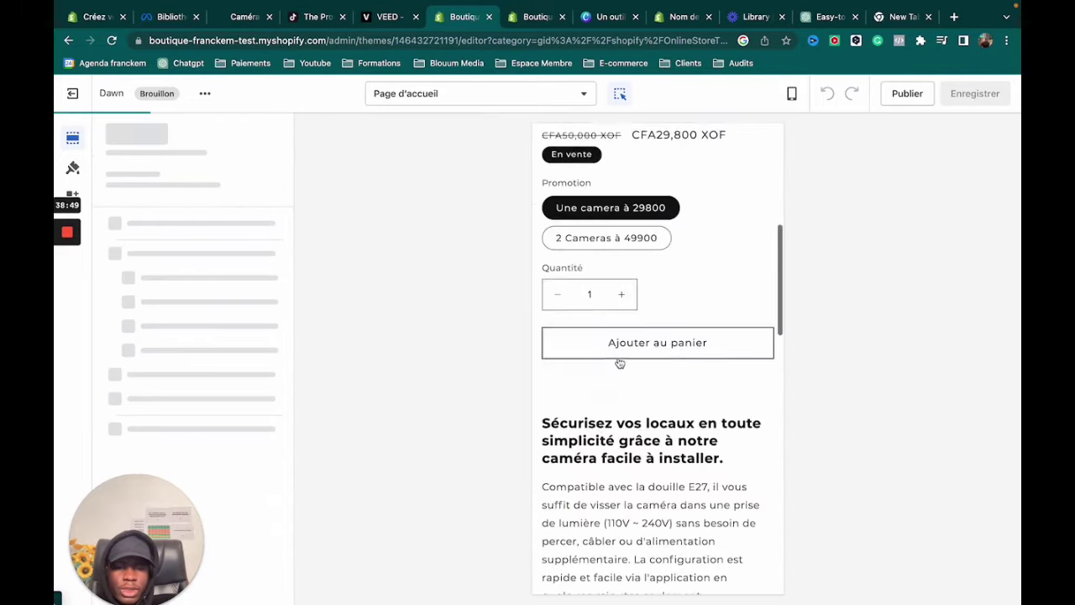
scroll(619, 347, down, 10)
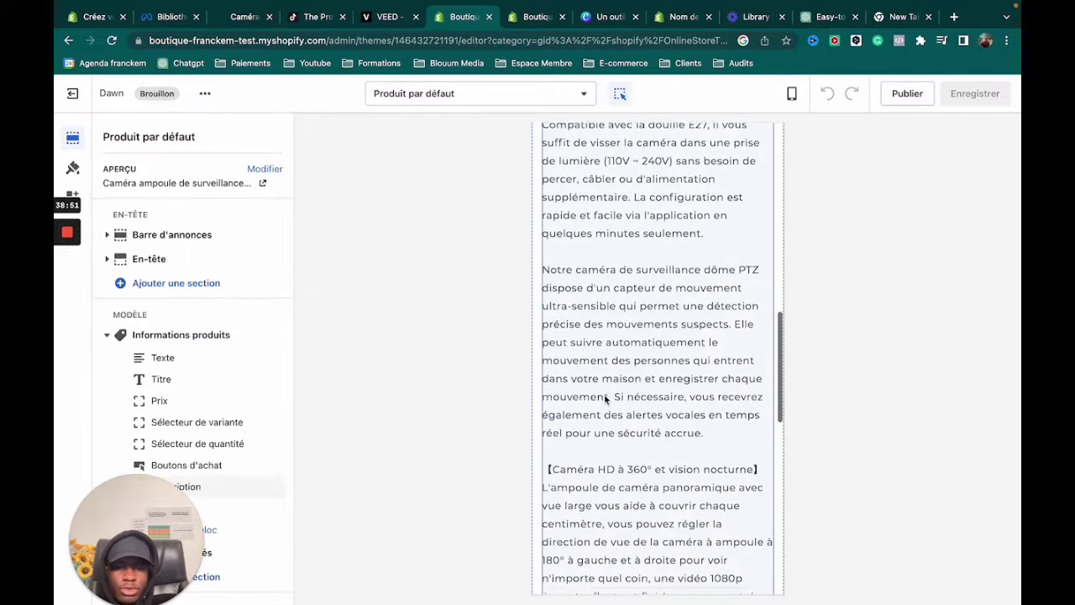
scroll(605, 399, down, 8)
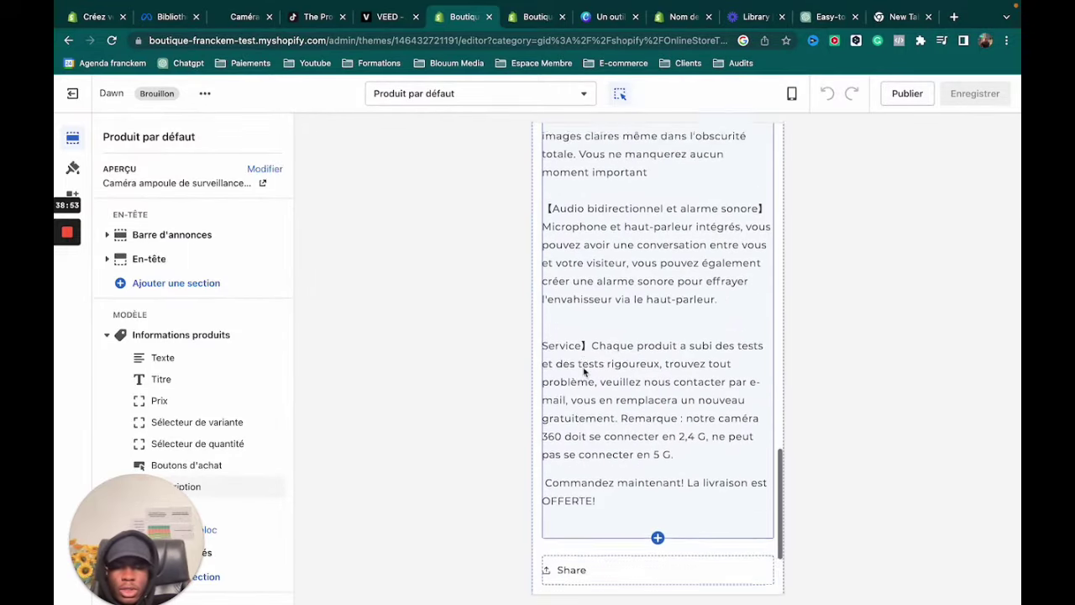
scroll(633, 389, up, 6)
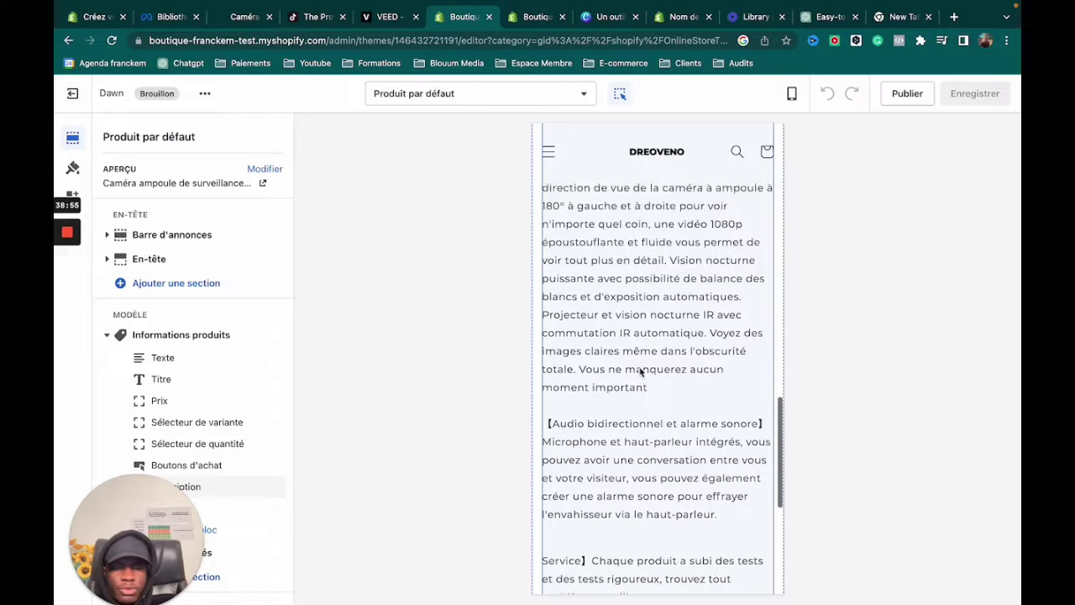
scroll(636, 314, up, 8)
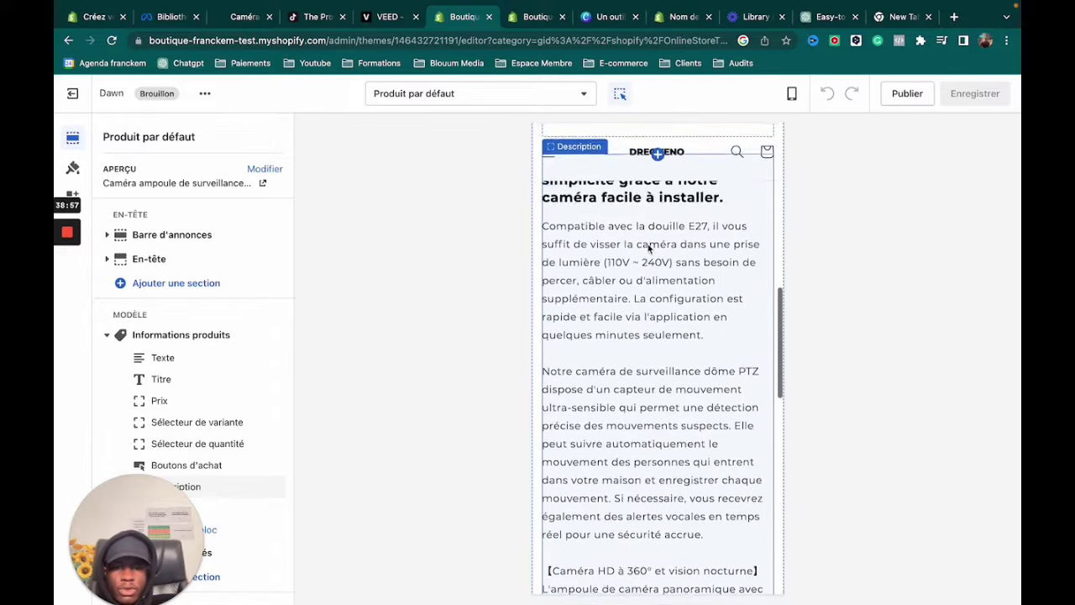
scroll(651, 435, down, 4)
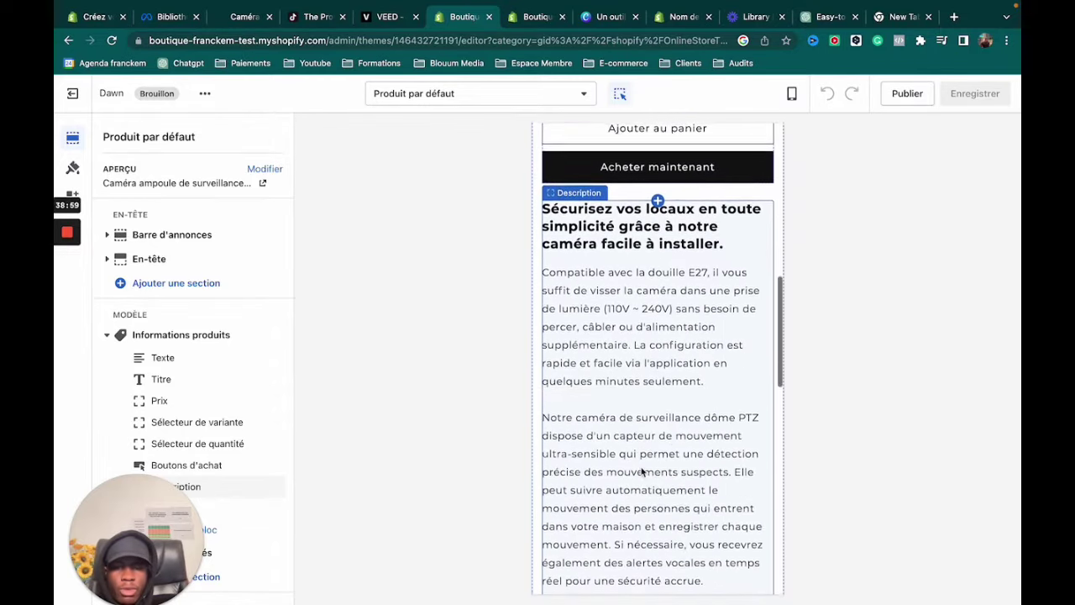
scroll(620, 429, down, 5)
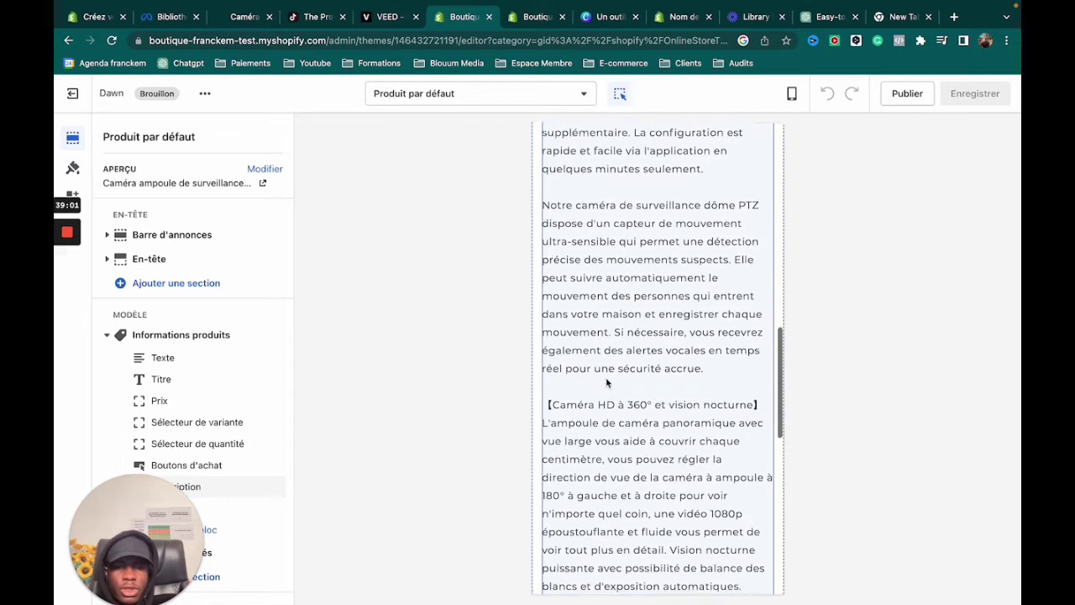
scroll(622, 336, up, 5)
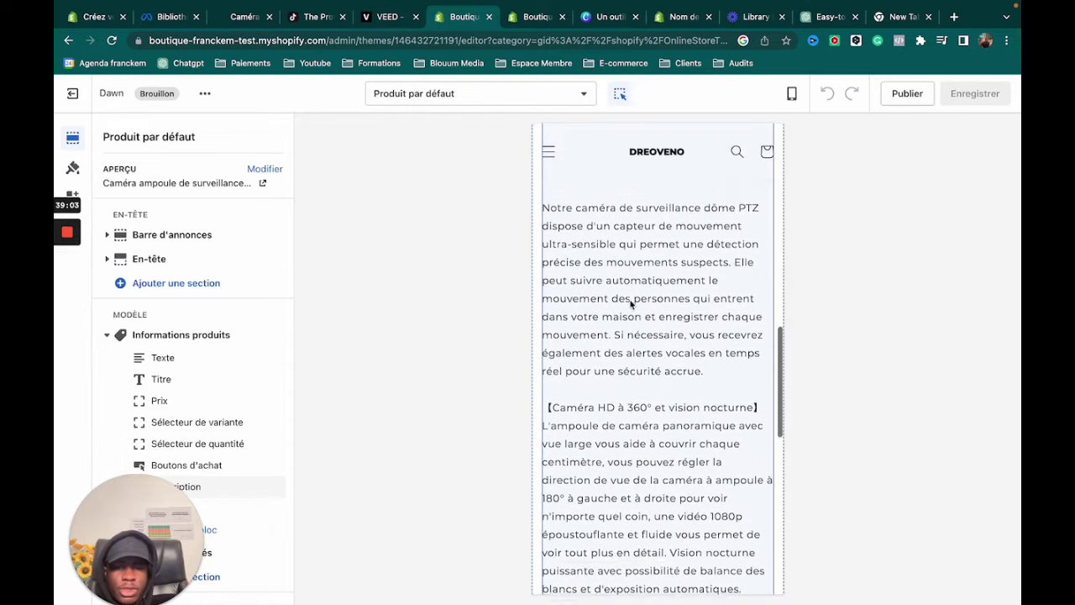
scroll(633, 307, up, 4)
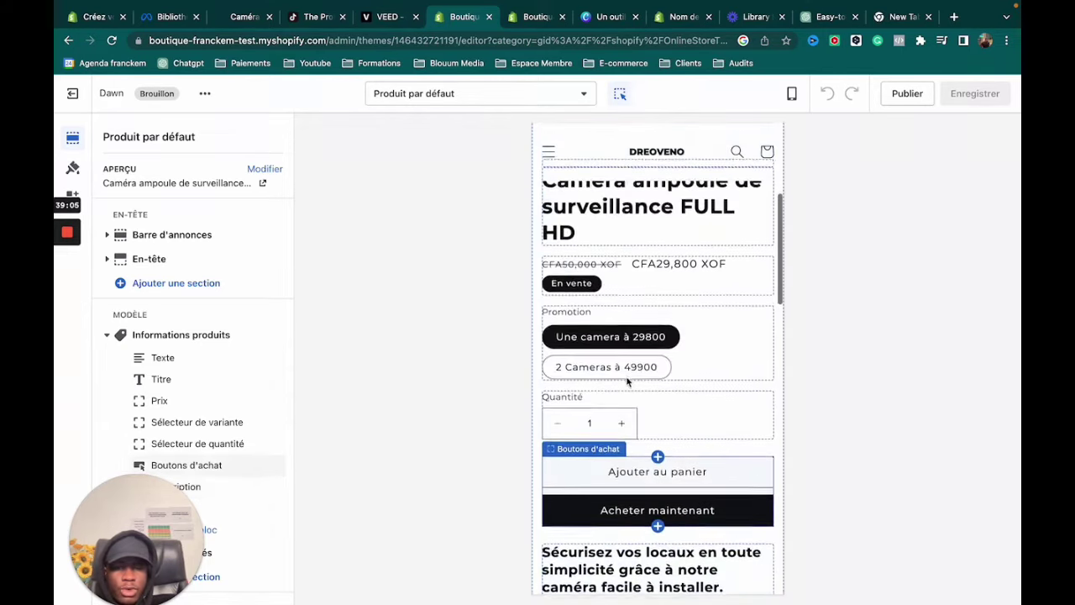
scroll(626, 372, down, 4)
scroll(627, 371, down, 5)
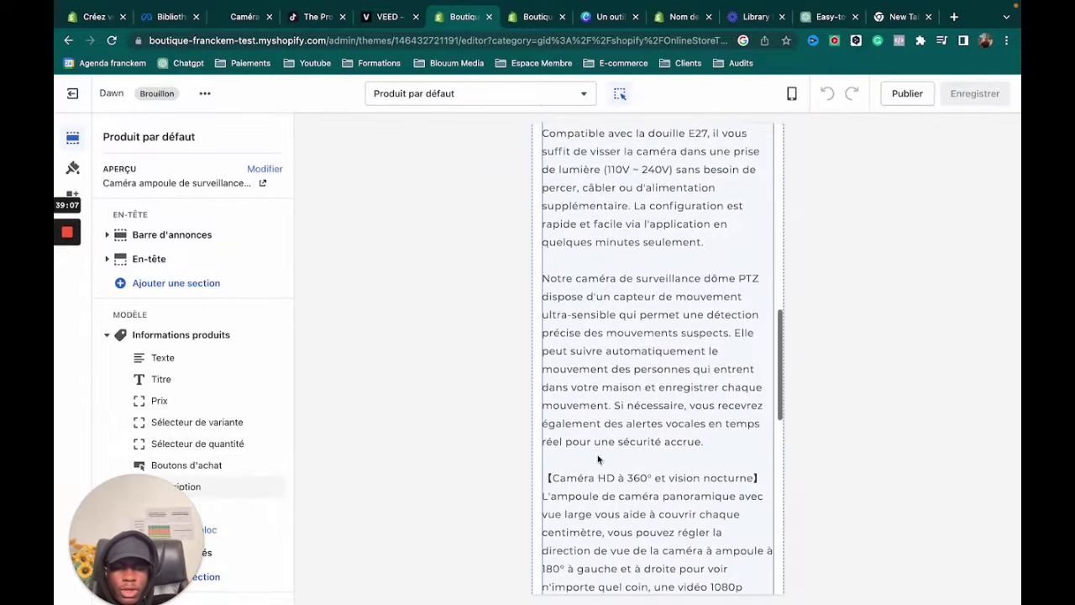
scroll(612, 404, down, 8)
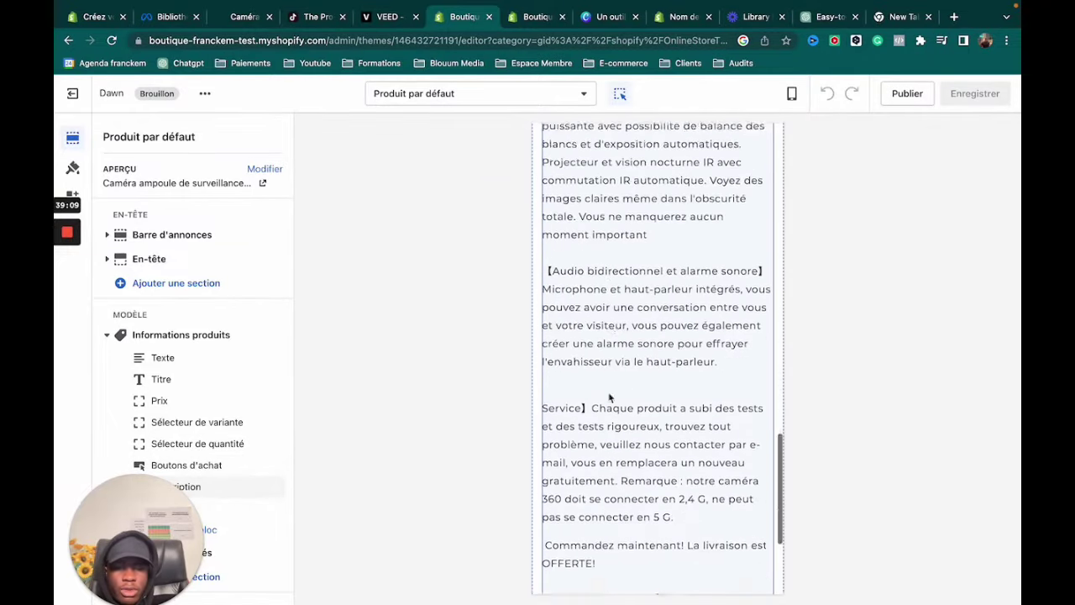
scroll(599, 468, up, 4)
scroll(600, 471, up, 10)
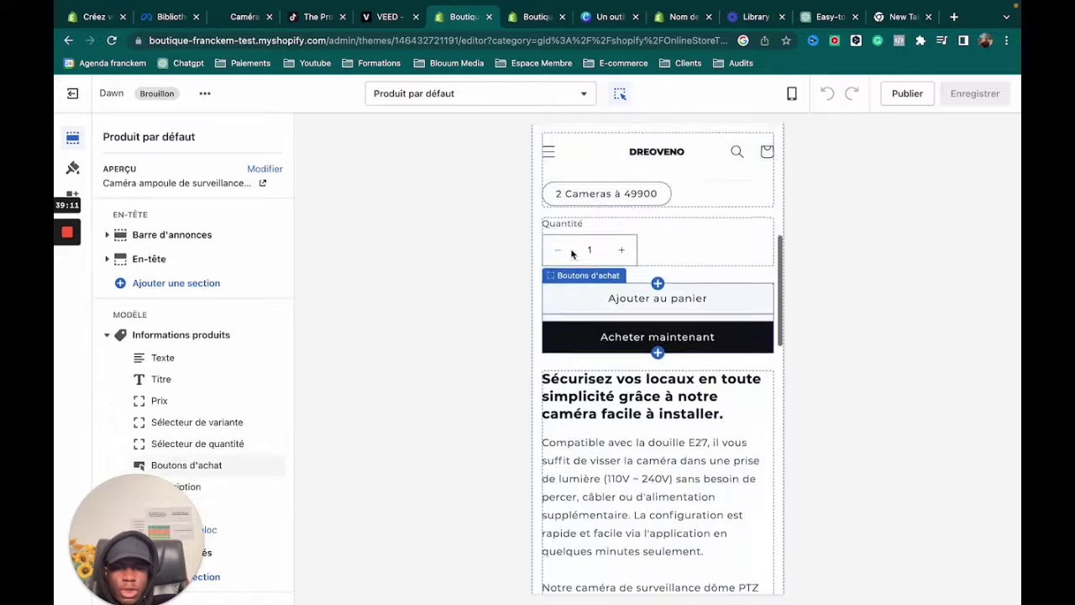
scroll(571, 248, up, 2)
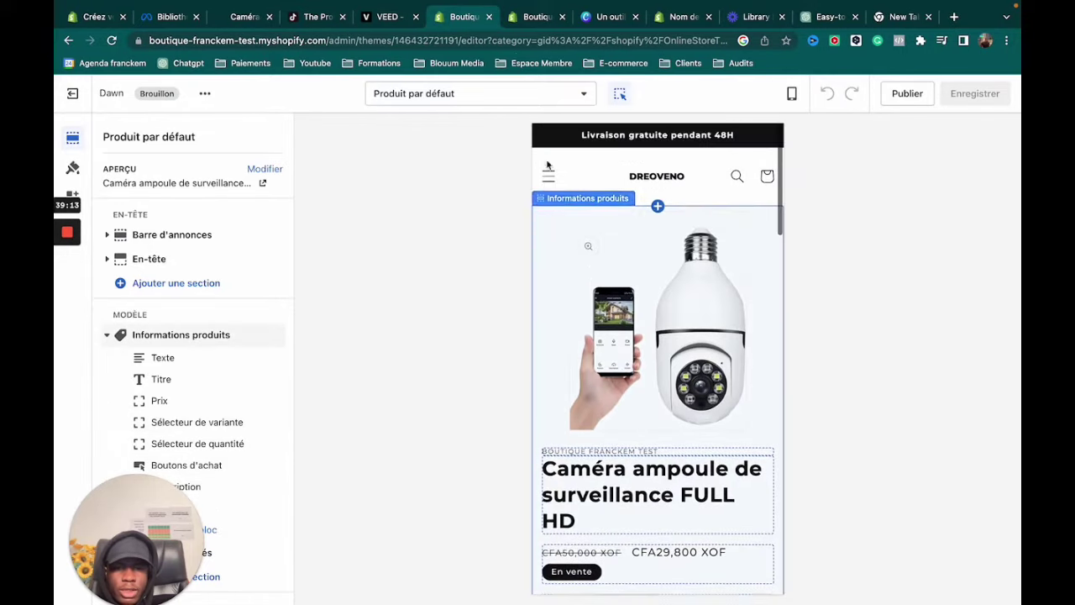
- Delete the Share block below the description on the default product page
scroll(629, 405, down, 10)
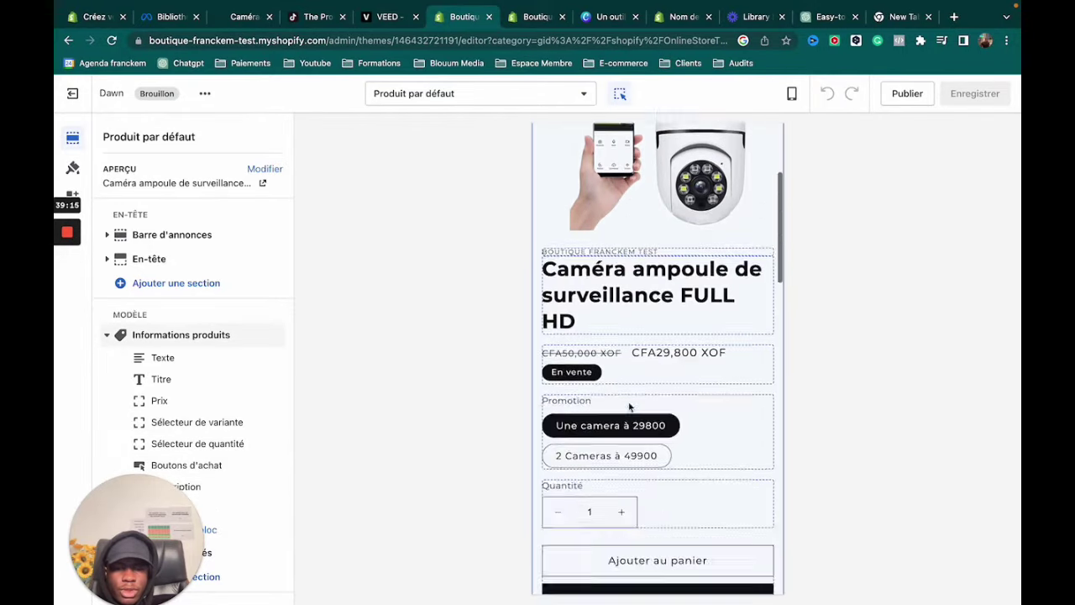
scroll(630, 401, down, 8)
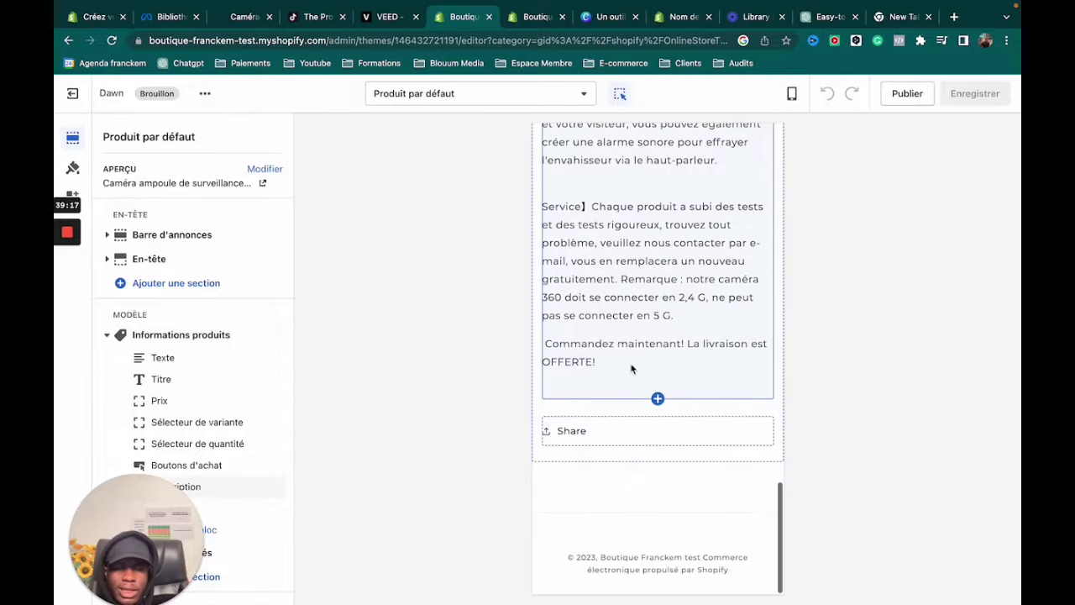
click(599, 435)
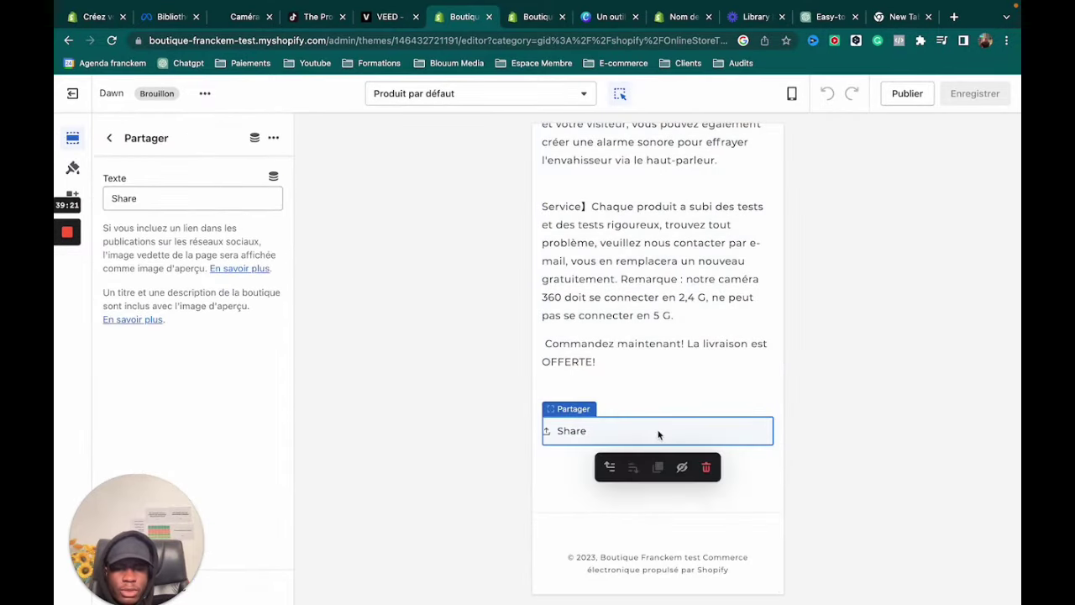
click(703, 468)
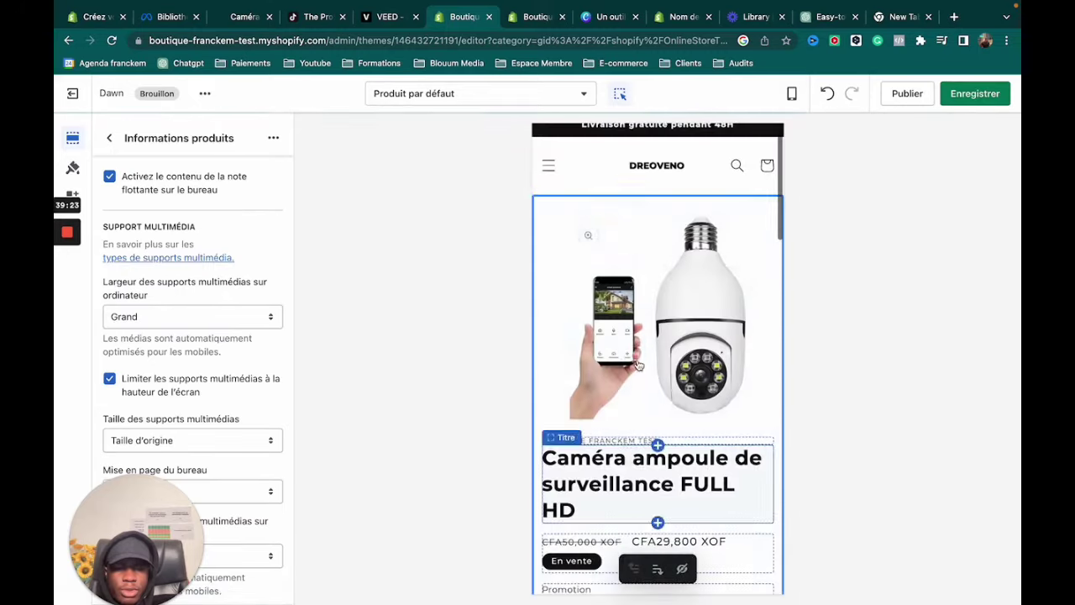
- Test the purchase buttons in the product page preview by adding the "Une camera à 29800" variant to the cart
scroll(640, 477, down, 8)
scroll(655, 370, up, 12)
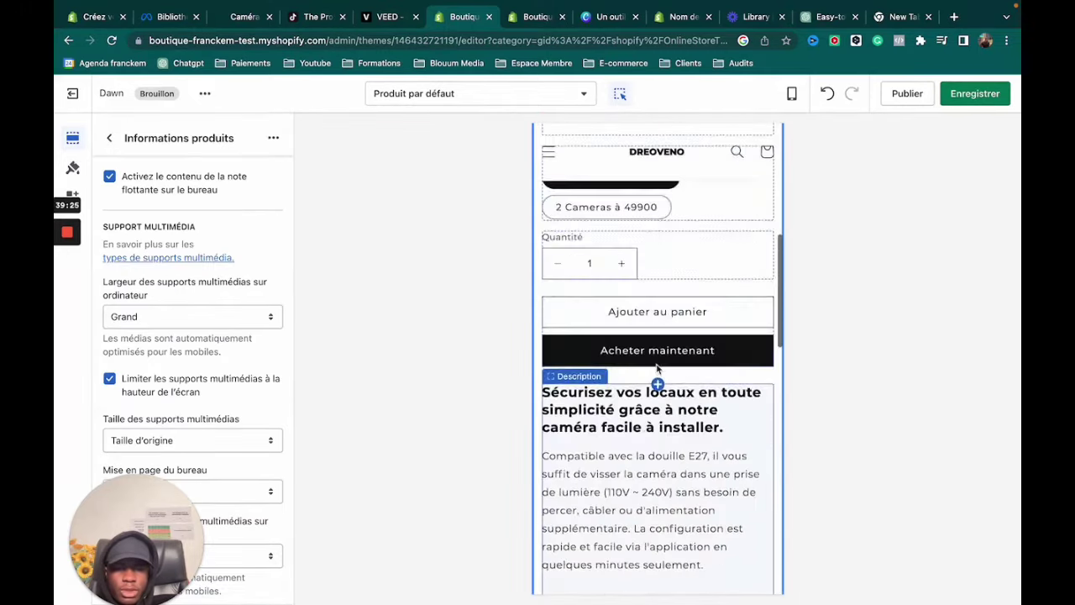
scroll(704, 327, down, 5)
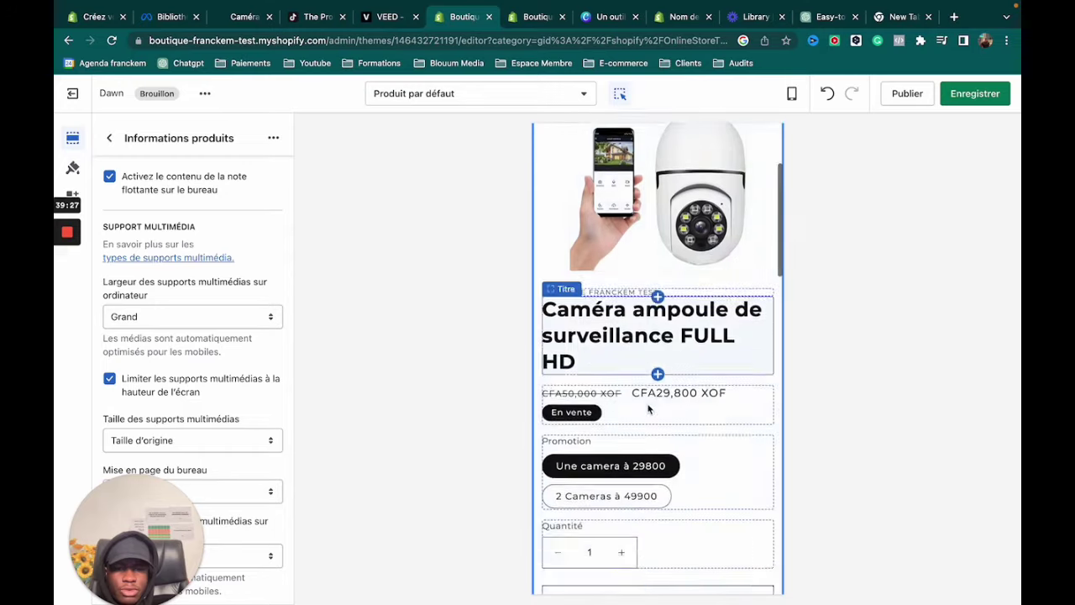
scroll(707, 350, down, 2)
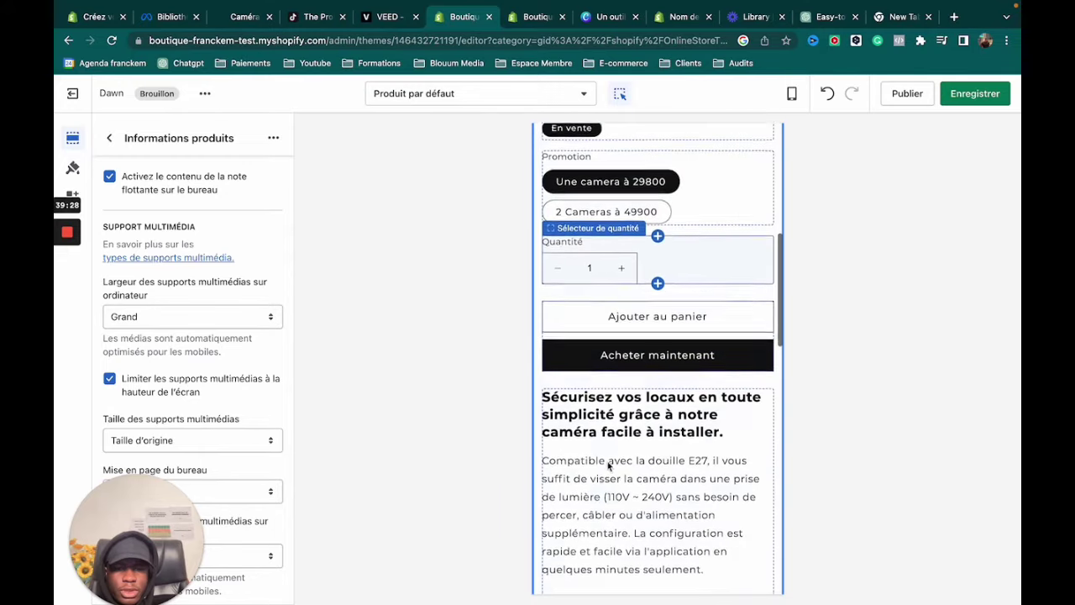
click(628, 316)
click(627, 316)
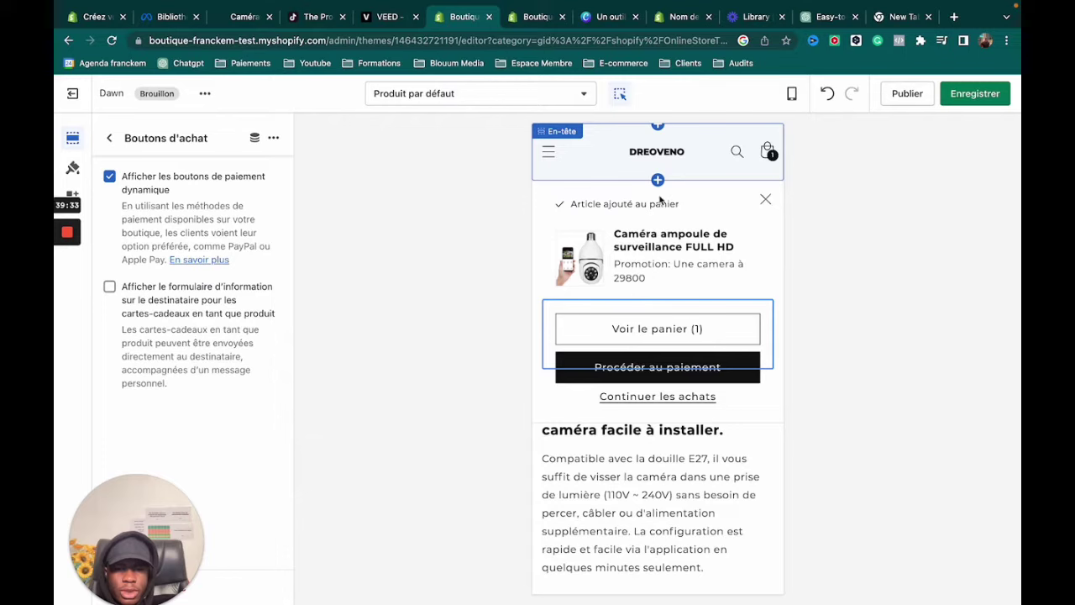
- Save the product page edits and open the cart page containing the added camera
click(653, 372)
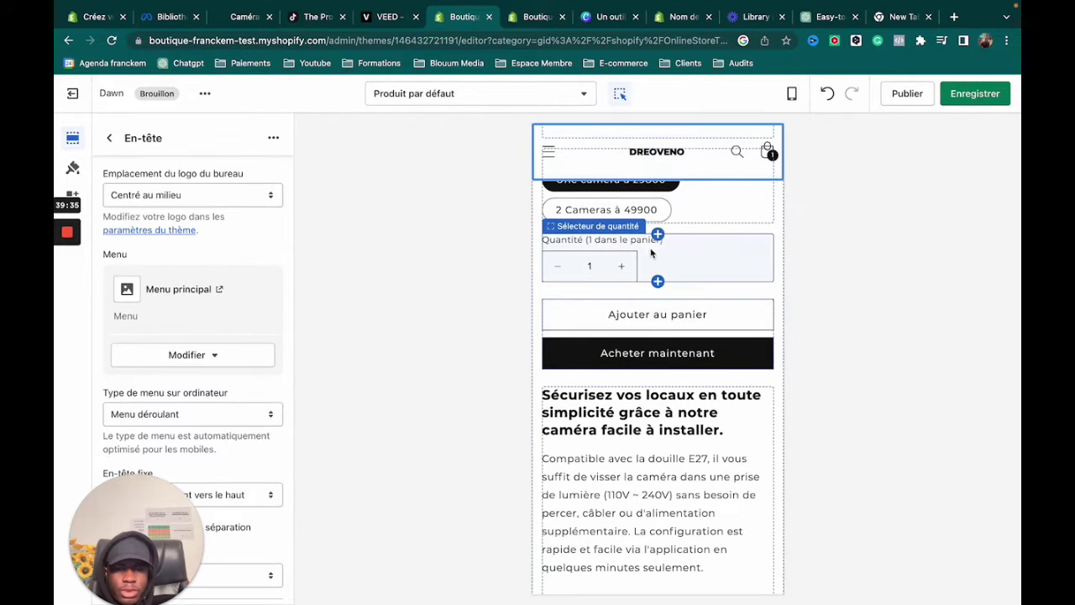
click(636, 159)
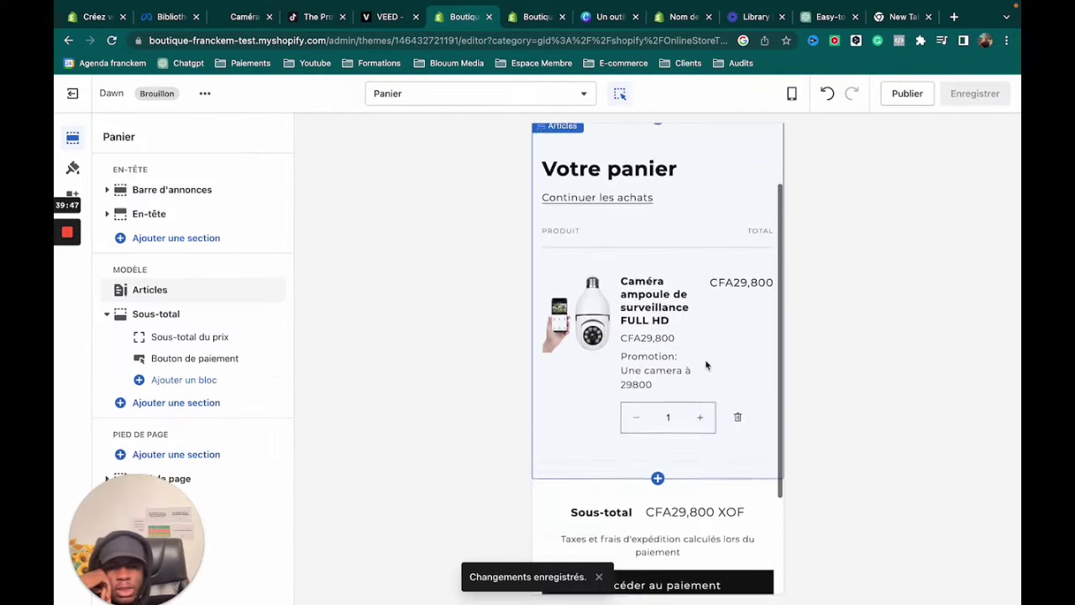
click(688, 443)
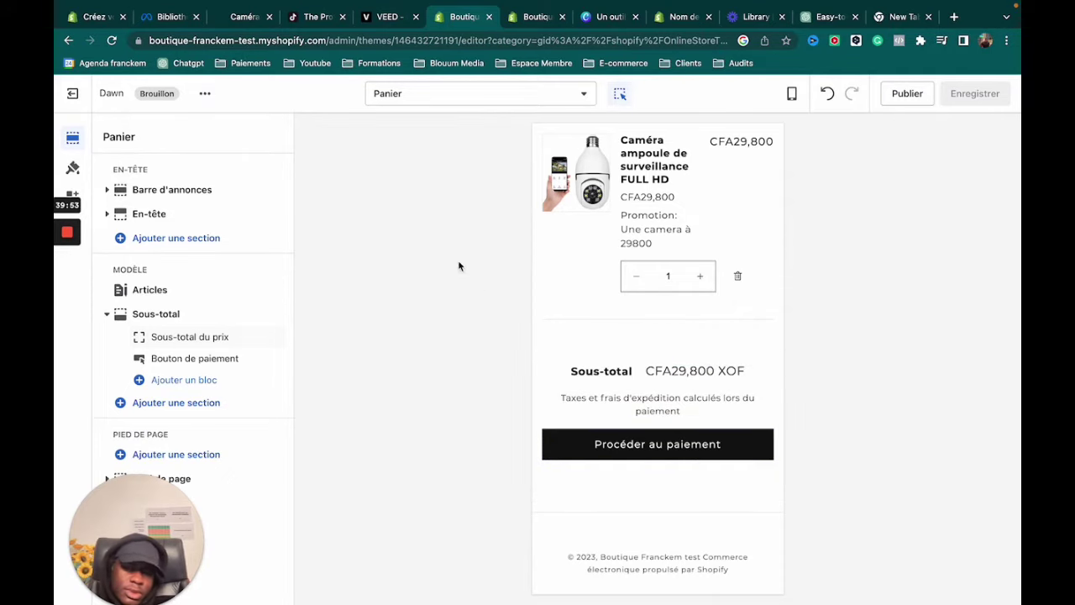
- Check the pricing and stock settings of the "2 Cameras à 49900" variant and return to the theme editor
click(539, 52)
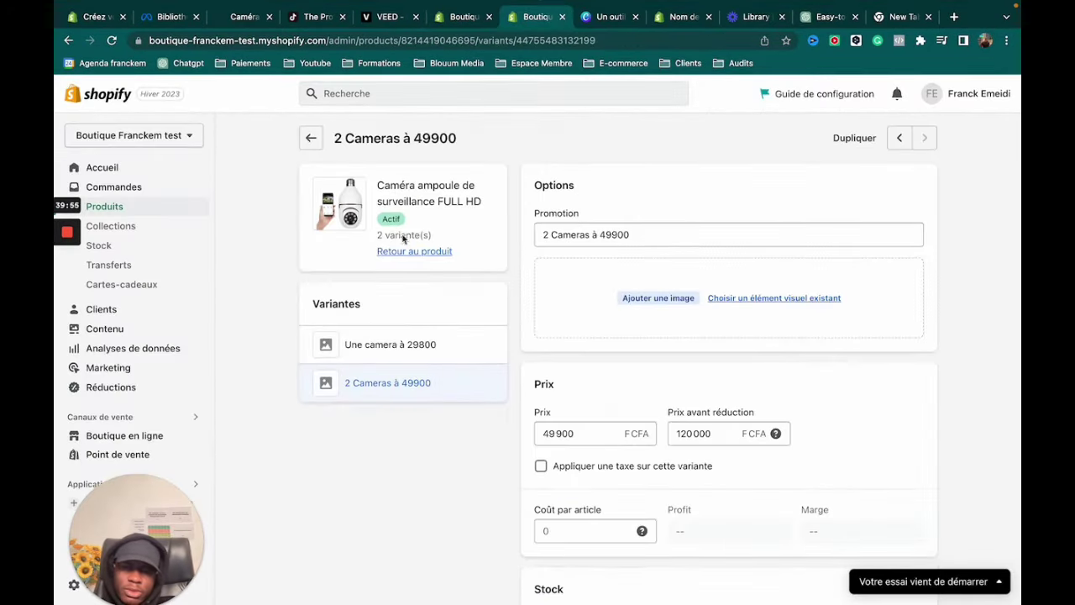
scroll(136, 376, down, 4)
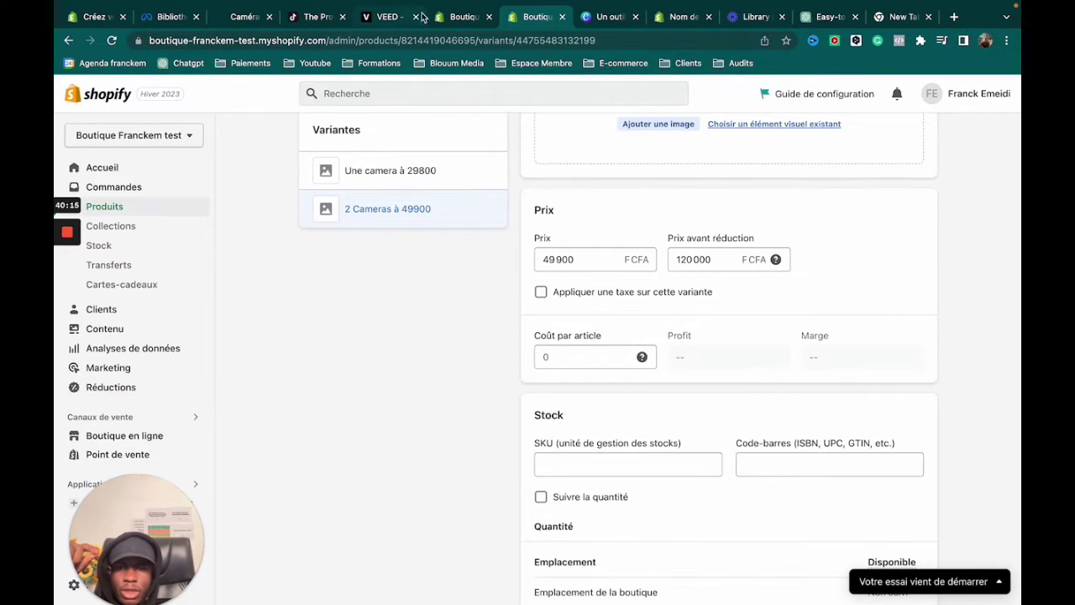
click(462, 16)
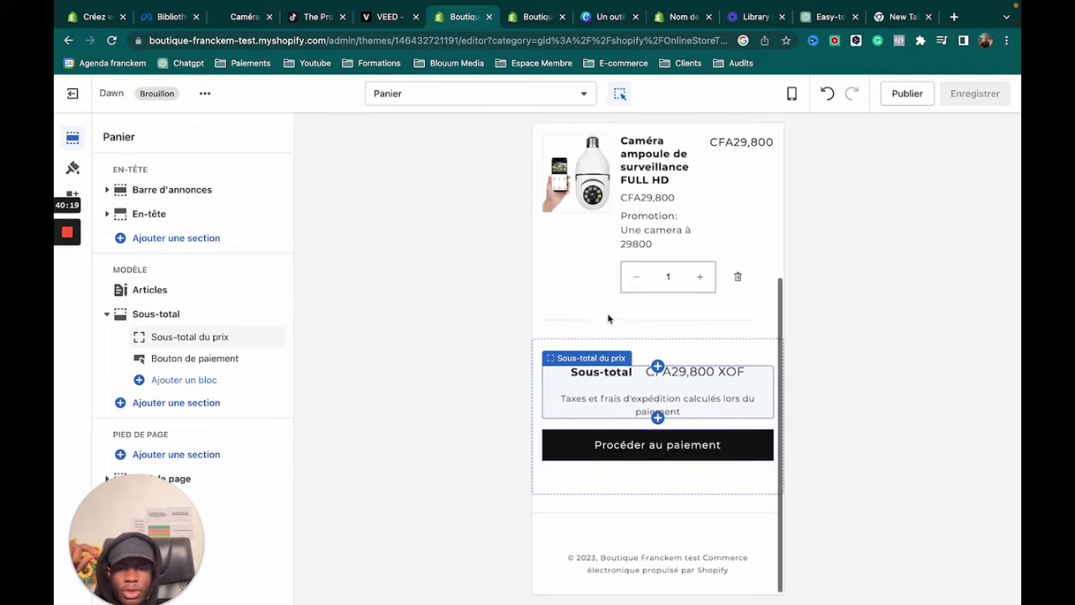
- Review the cart page preview from the heading and camera item to the checkout button and footer
scroll(605, 328, up, 3)
scroll(598, 353, down, 3)
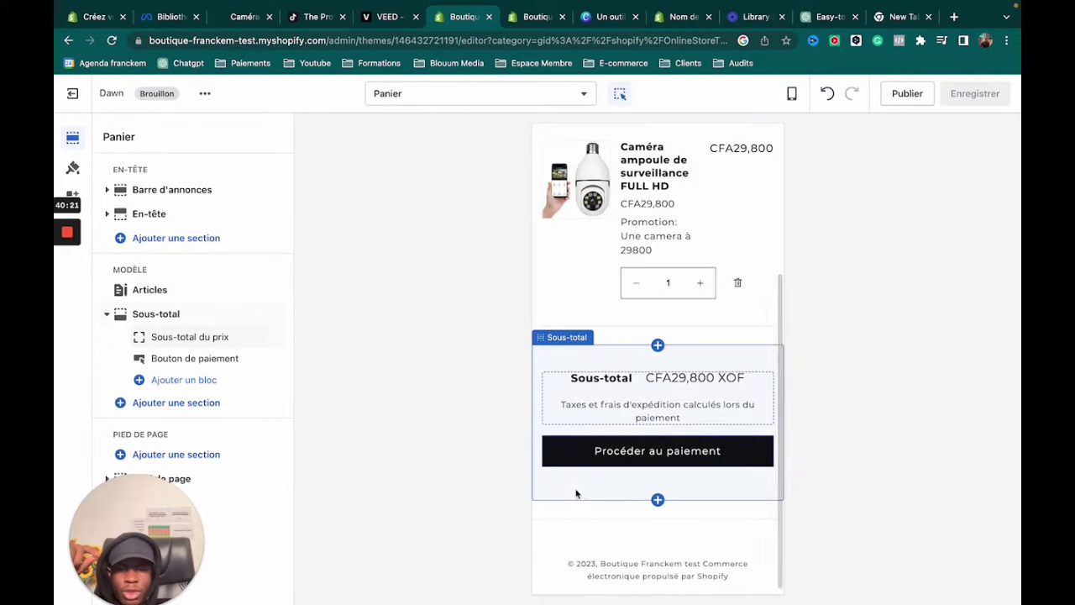
scroll(576, 492, down, 1)
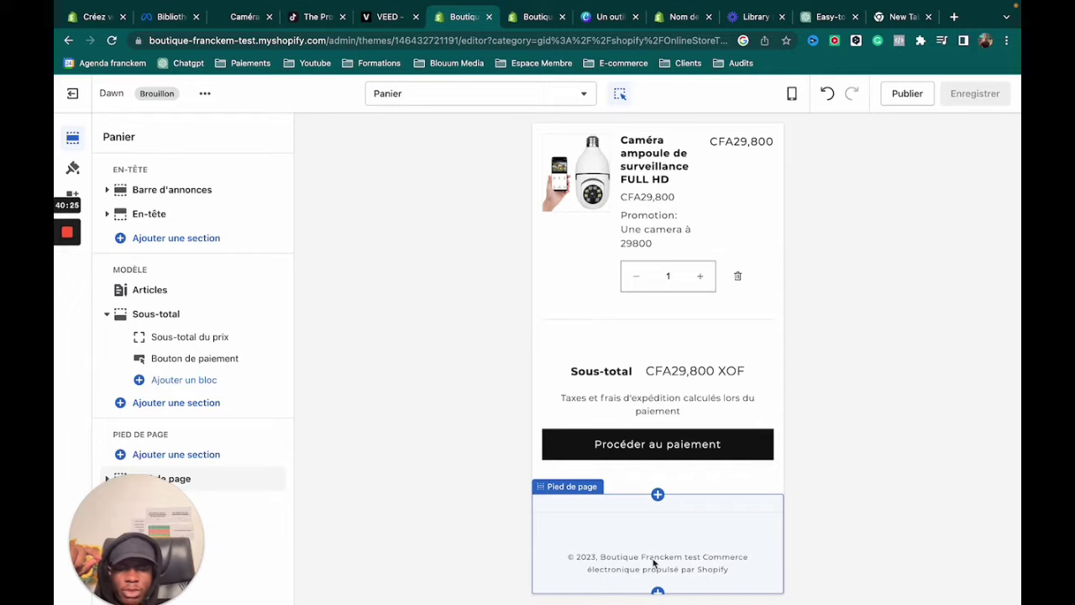
scroll(637, 434, up, 5)
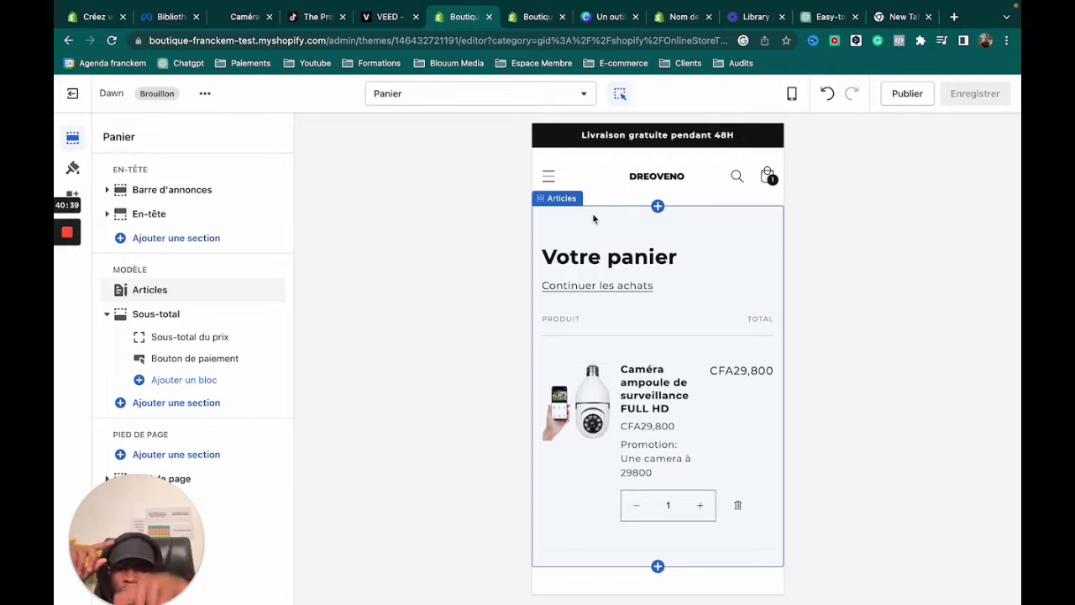
scroll(592, 212, down, 5)
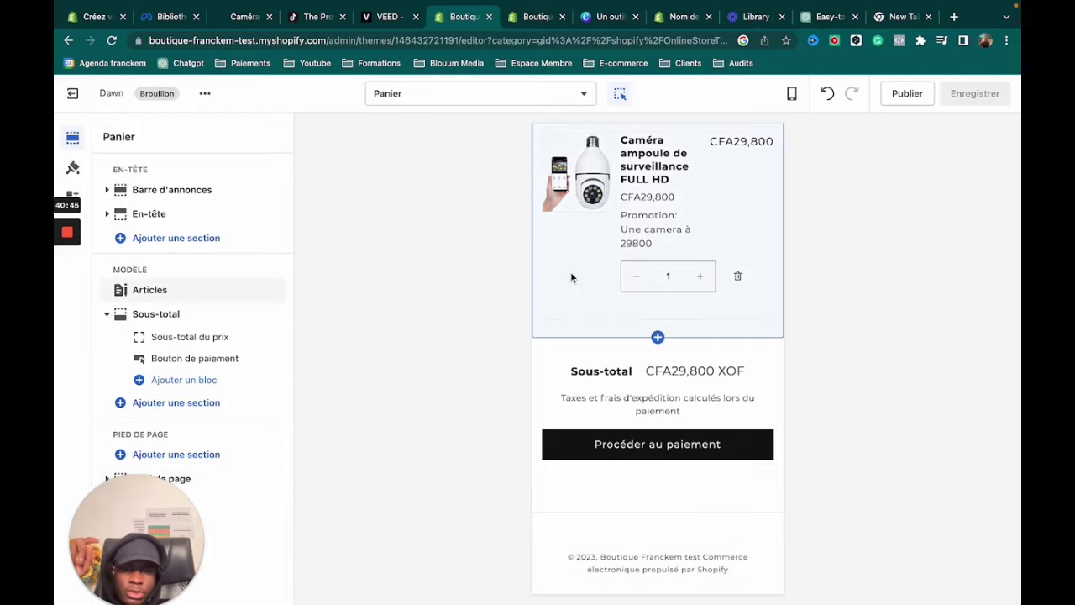
- Revisit the TikTok profile and the reference shop's camera page, and look through the VEED.IO home page
click(315, 17)
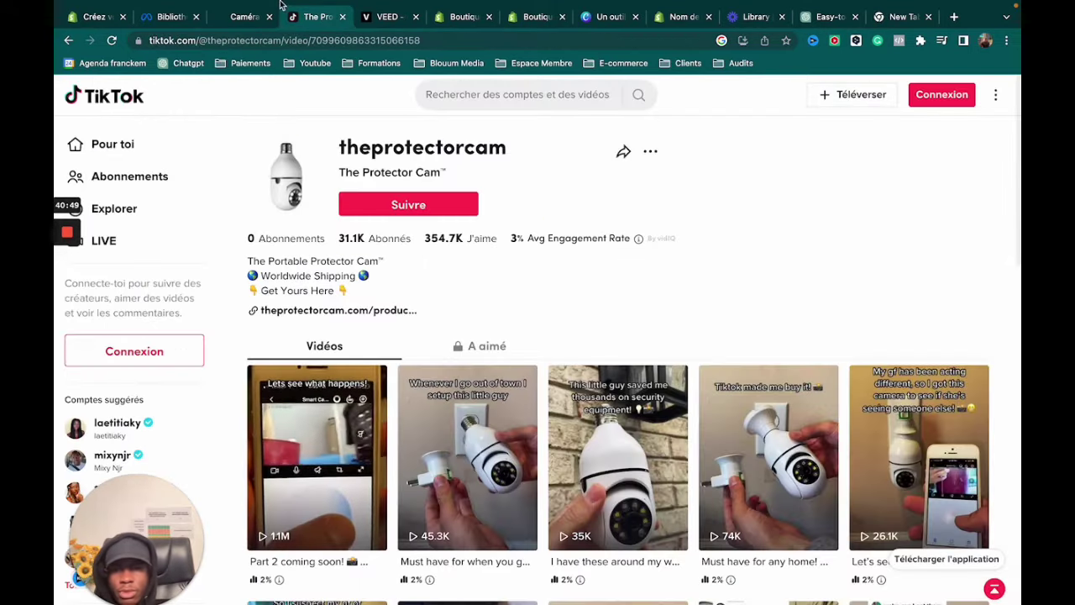
mouse_move(252, 23)
click(245, 51)
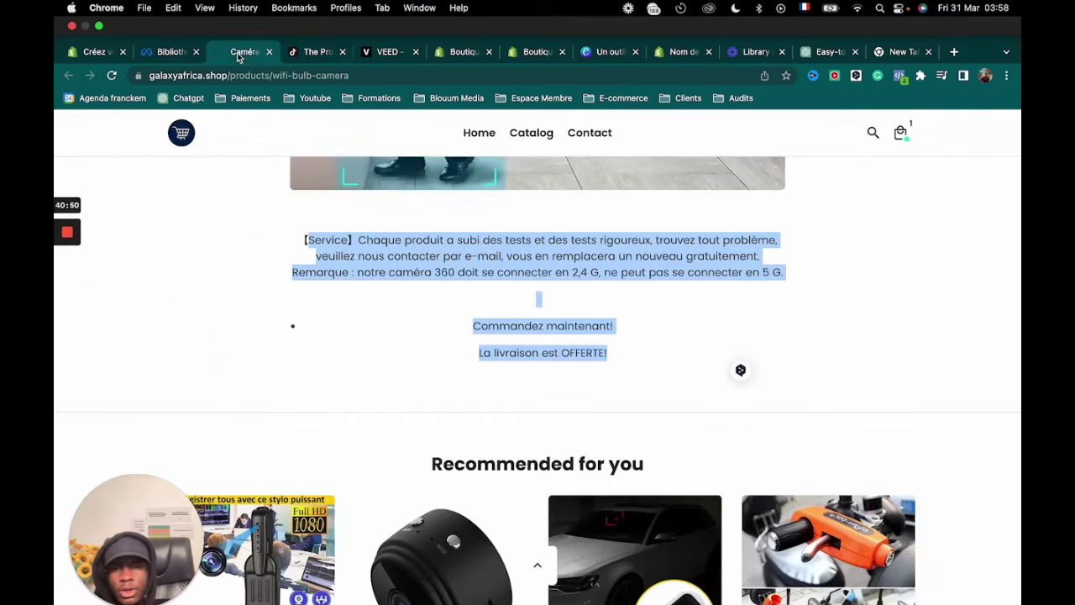
click(380, 53)
scroll(436, 351, down, 3)
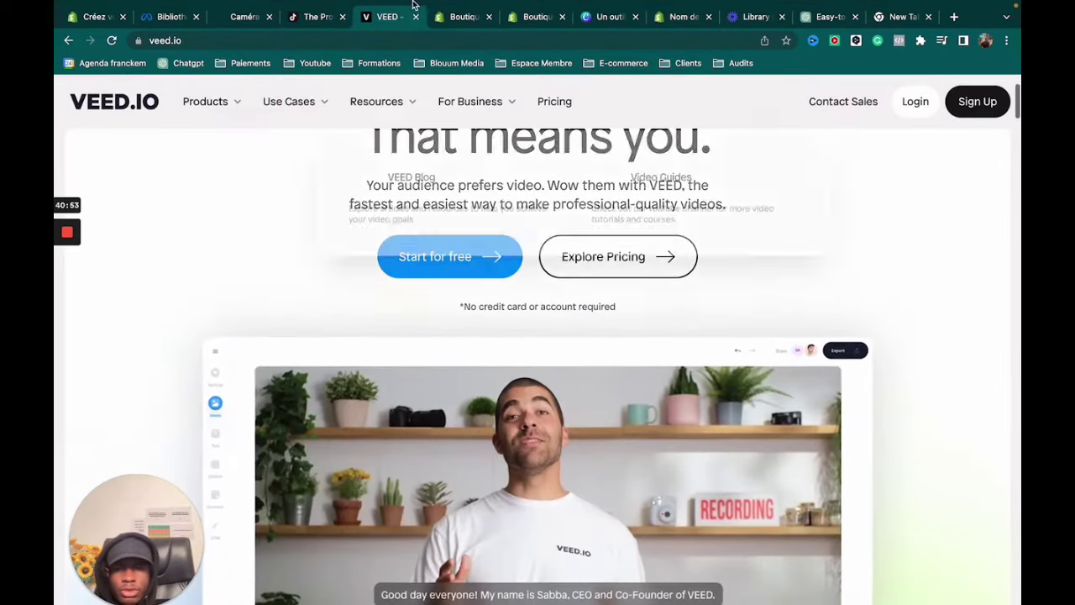
scroll(437, 357, down, 10)
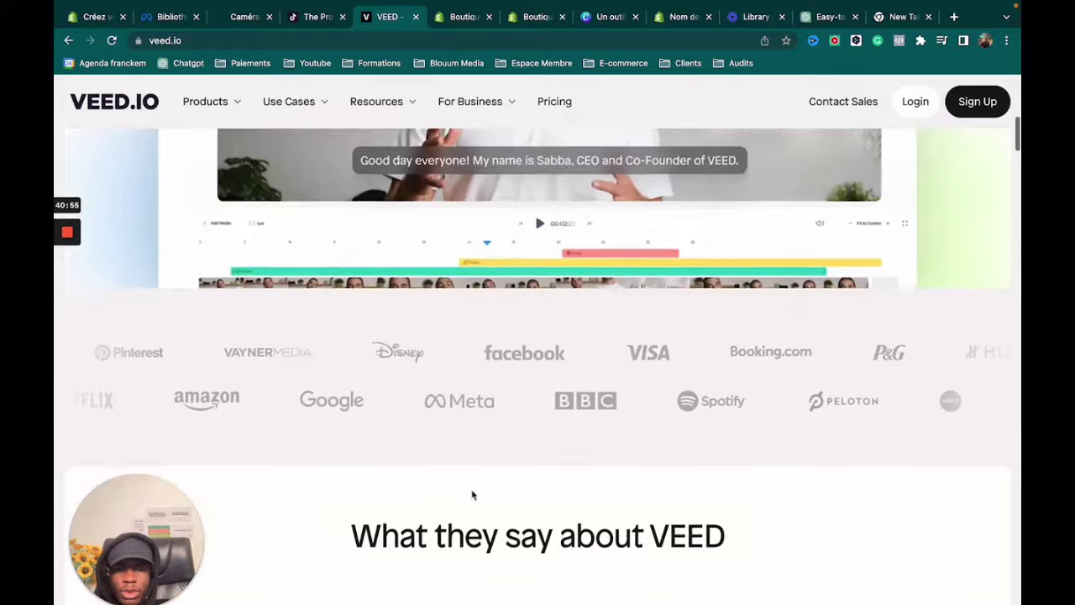
scroll(471, 466, up, 5)
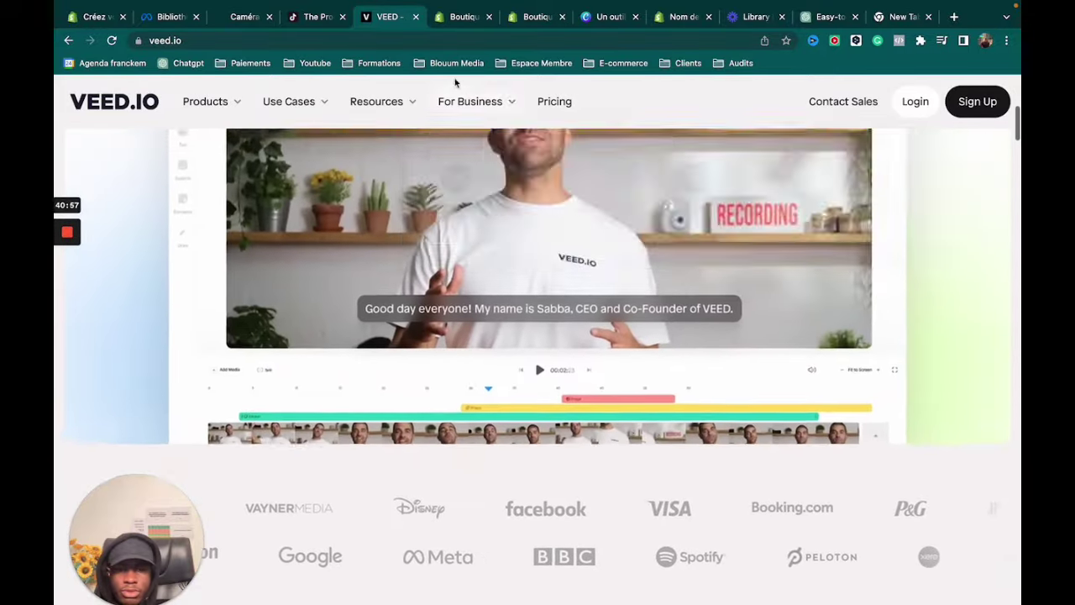
mouse_move(452, 120)
scroll(452, 120, up, 5)
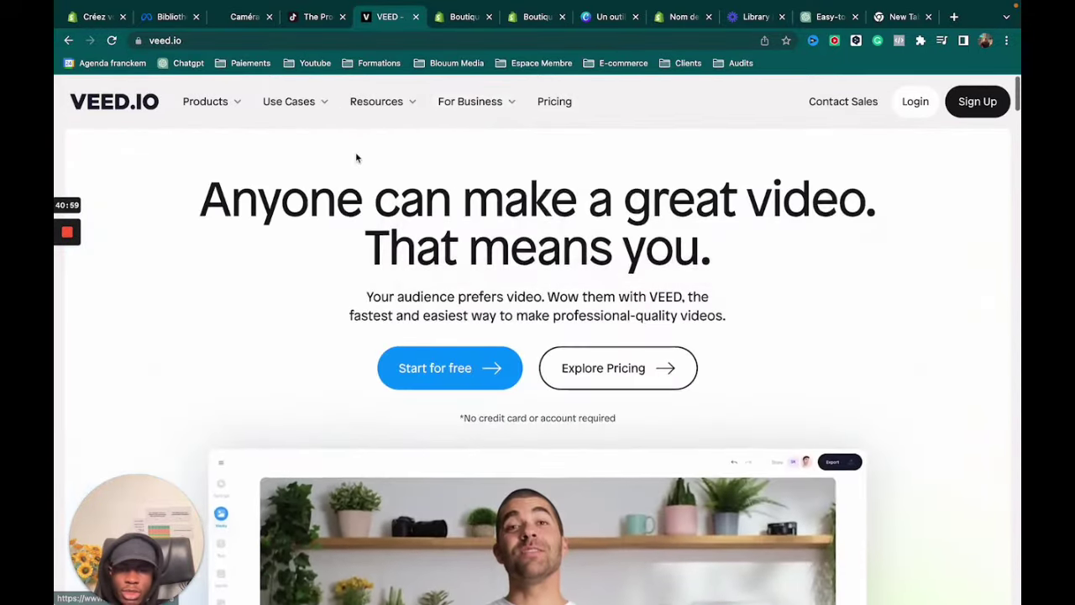
- Look through the theprotectorcam videos on TikTok and return to the cart page in the theme editor
click(323, 24)
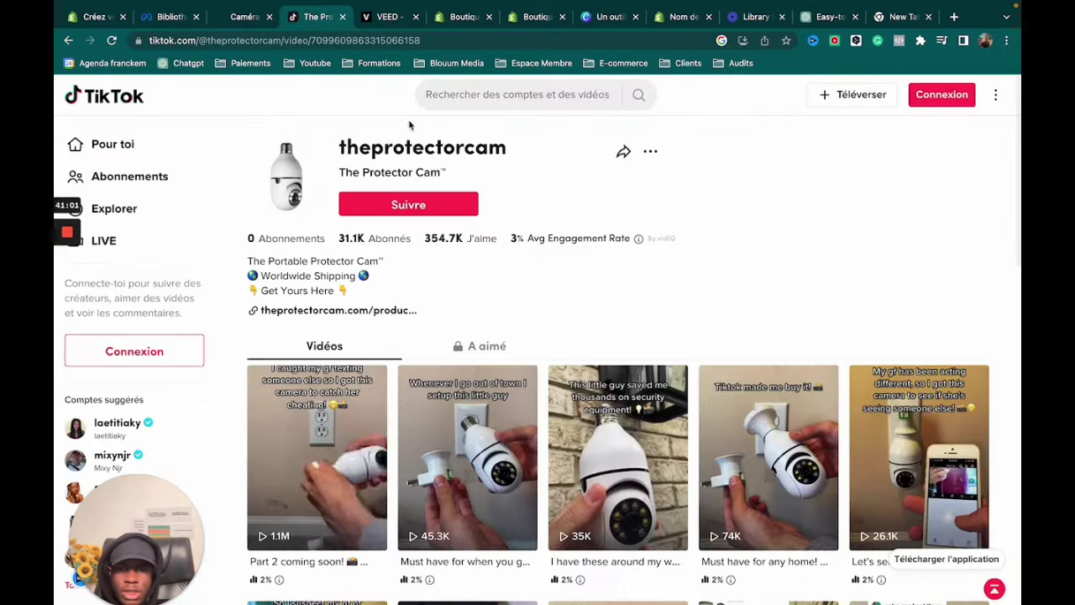
scroll(462, 248, down, 2)
scroll(471, 243, down, 1)
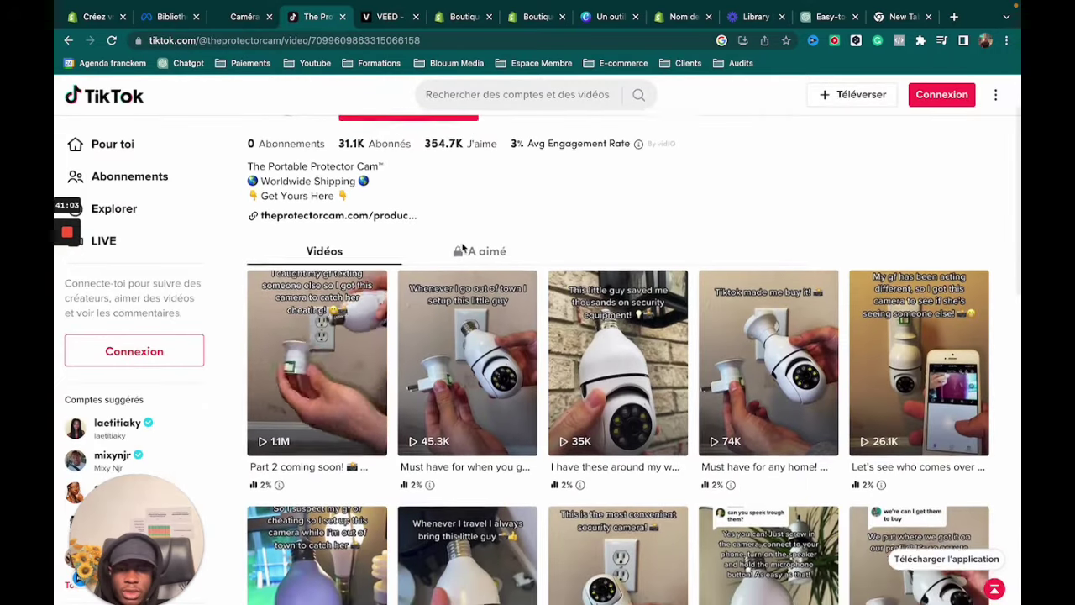
scroll(497, 222, up, 3)
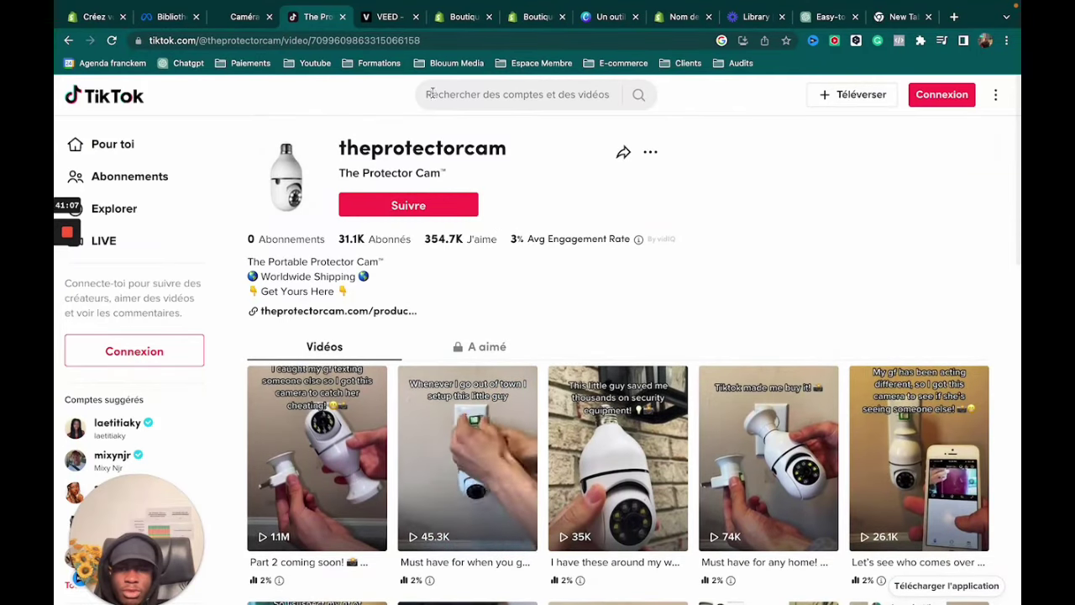
click(387, 17)
click(465, 19)
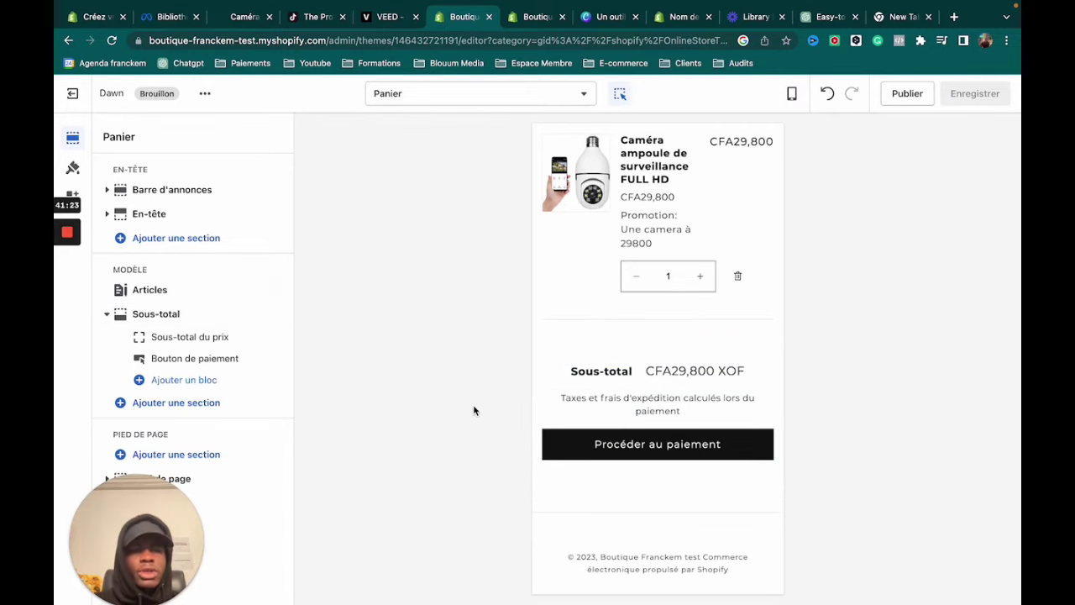
- Examine the cart preview's camera item, subtotal and tax and shipping note, and glance at the product's variant page
scroll(557, 311, up, 3)
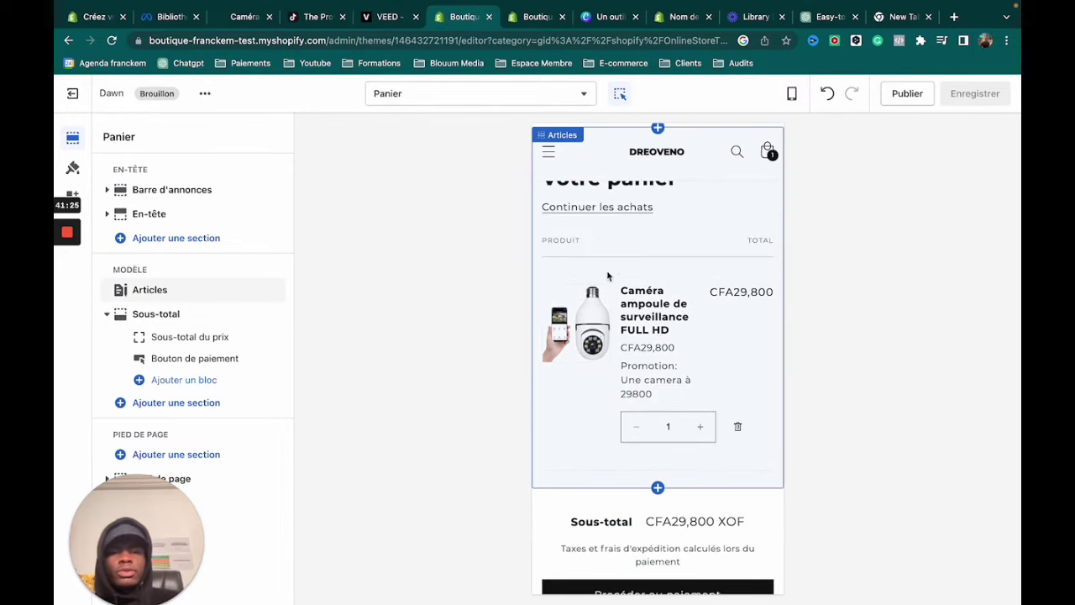
scroll(626, 294, down, 3)
scroll(622, 302, up, 2)
scroll(618, 301, up, 1)
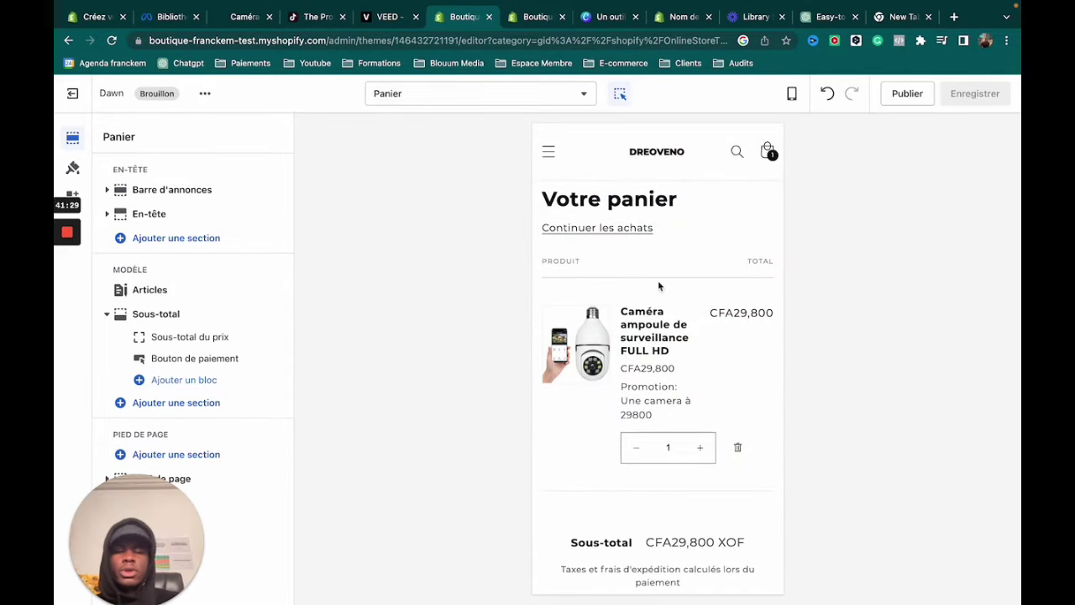
scroll(661, 284, down, 4)
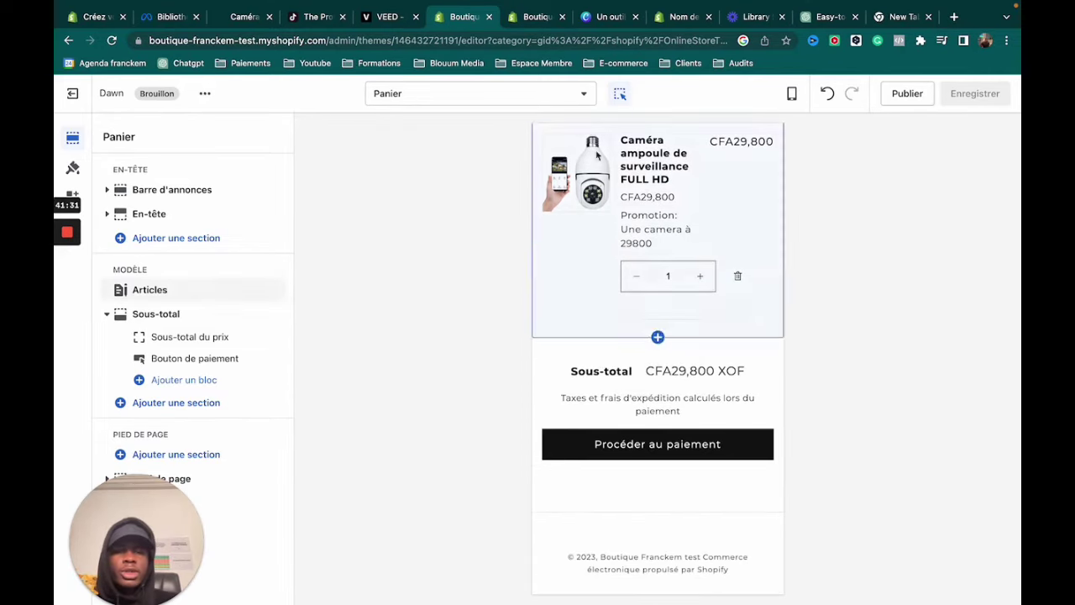
mouse_move(537, 32)
click(537, 53)
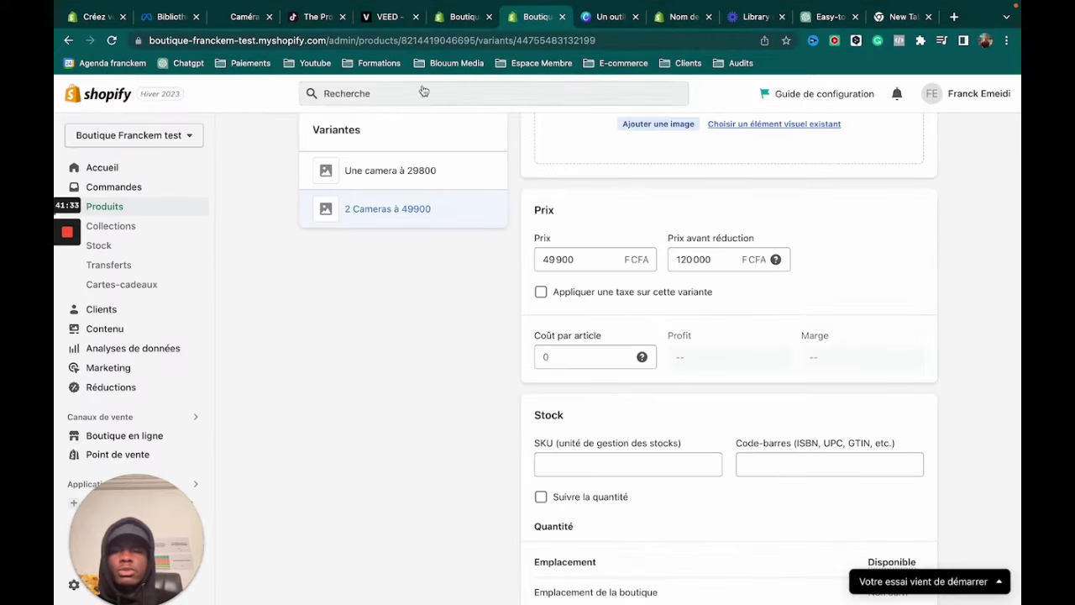
- Exit the theme editor and open the default theme content of the current Sense theme for editing
click(461, 20)
click(73, 93)
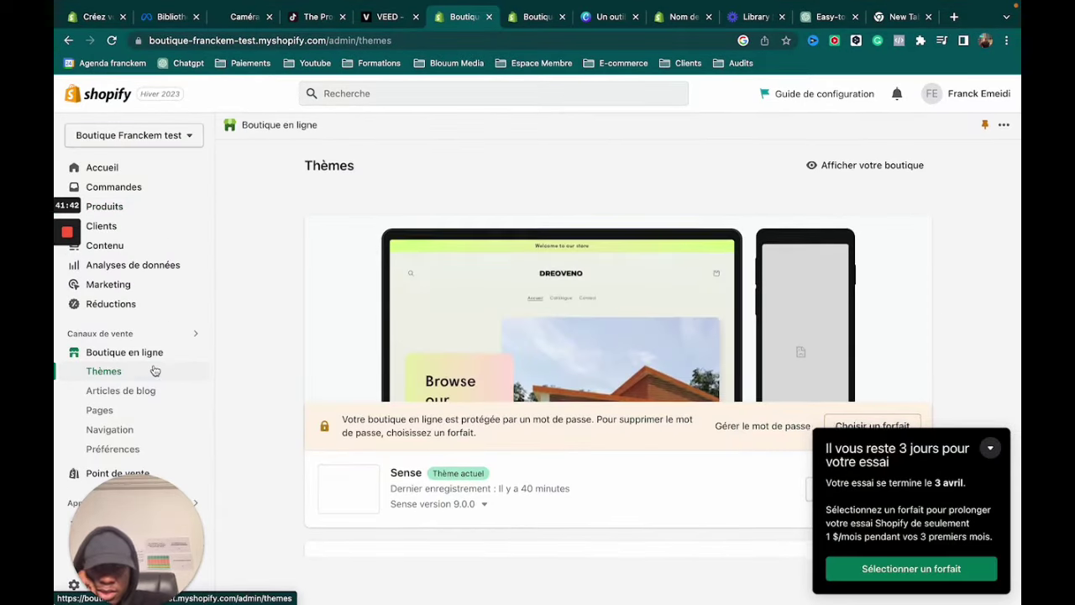
scroll(588, 403, down, 5)
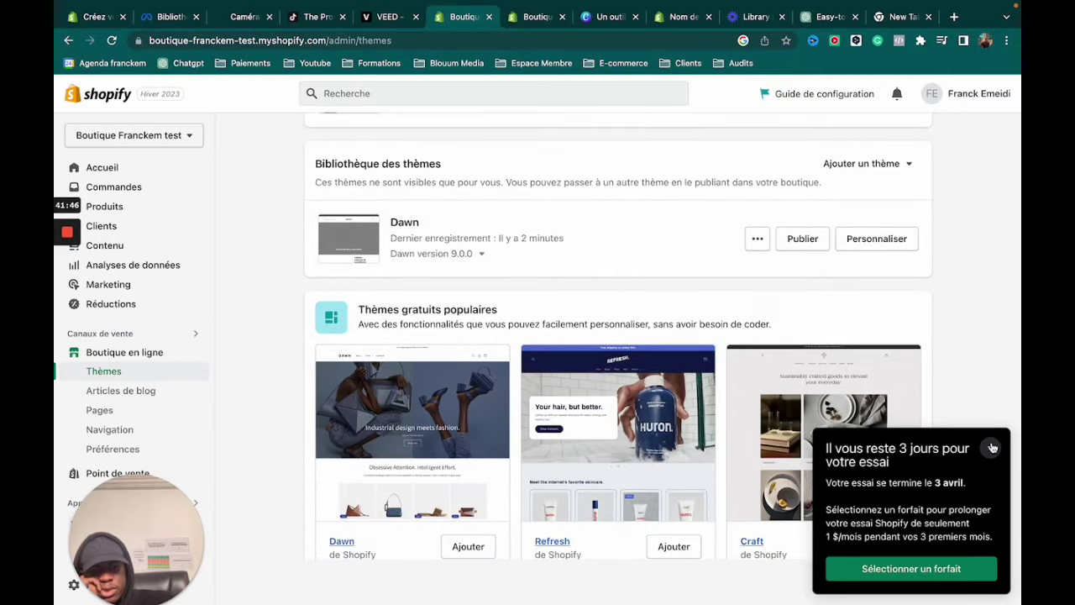
click(992, 448)
scroll(845, 392, up, 4)
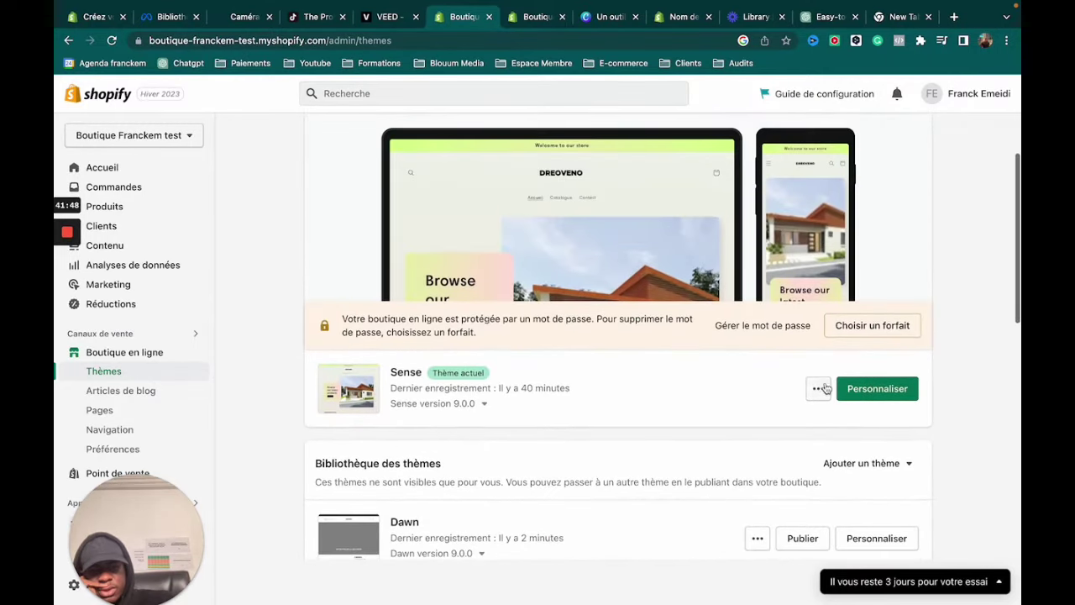
click(817, 390)
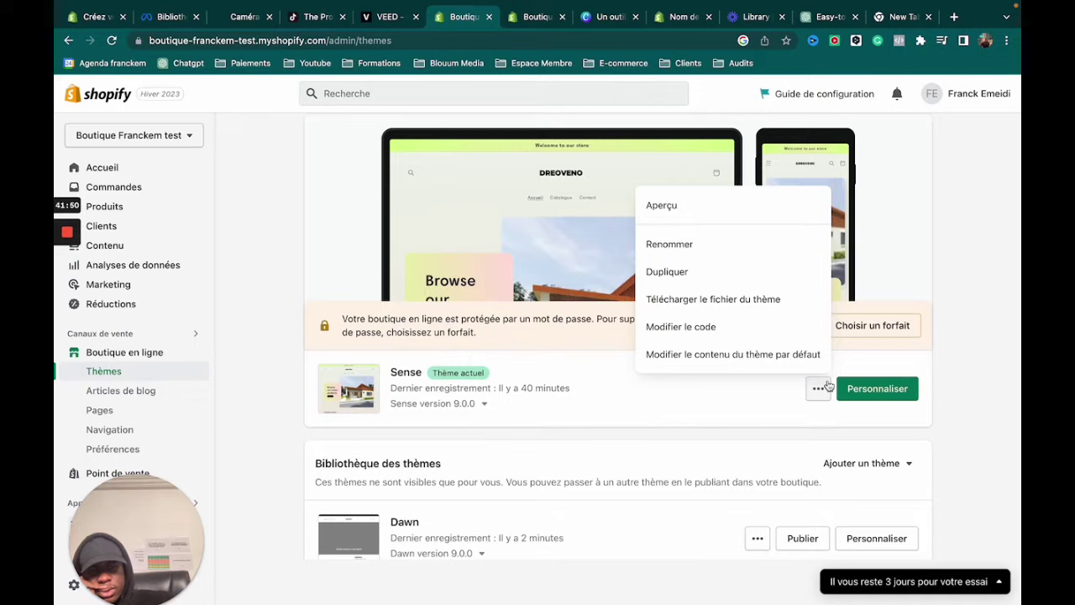
click(759, 361)
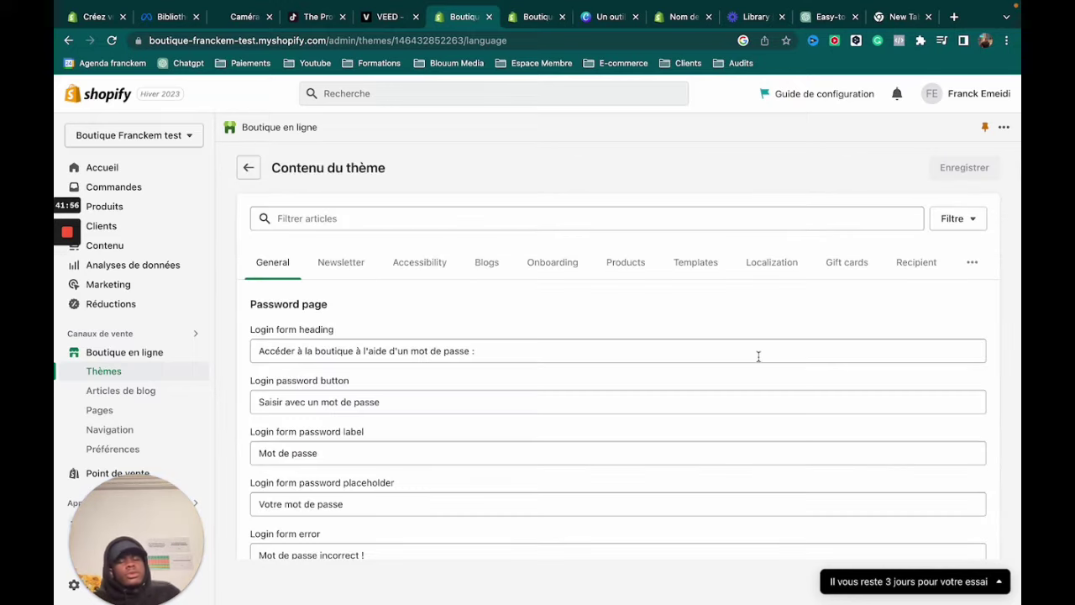
- Filter the theme content by "TAXE" and set the checkout order summary's estimated taxes label to "Livraison gratuite"
click(408, 211)
text(TAXE)
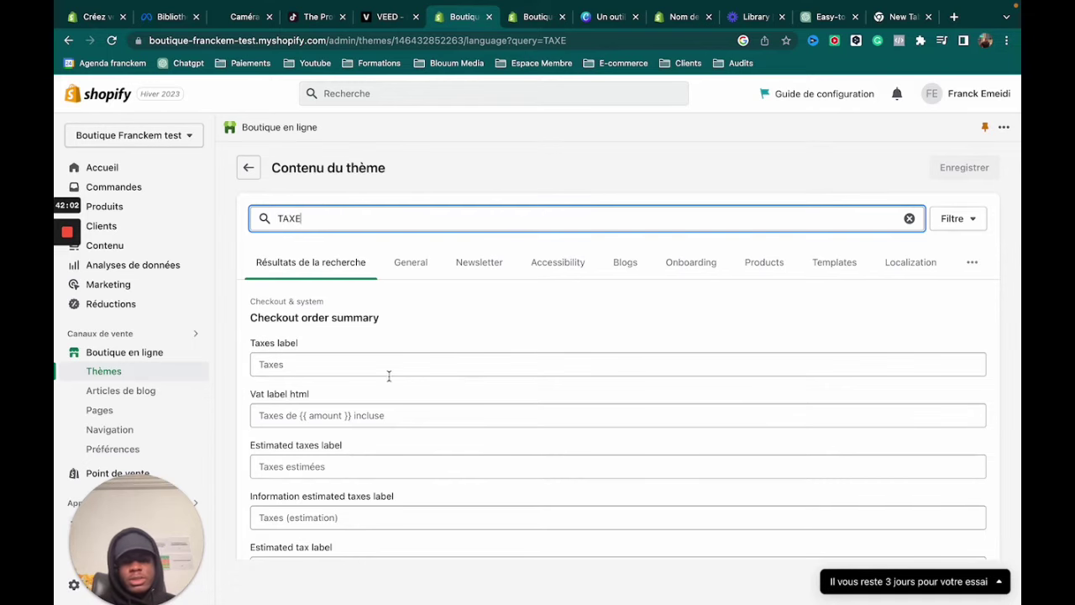
scroll(389, 376, down, 1)
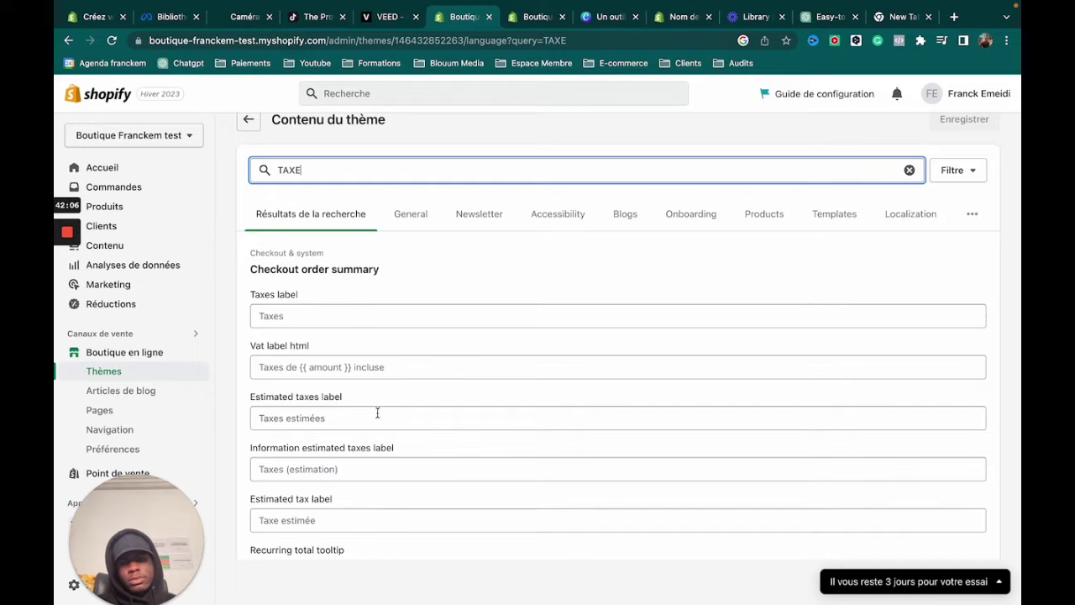
scroll(402, 437, down, 1)
click(405, 397)
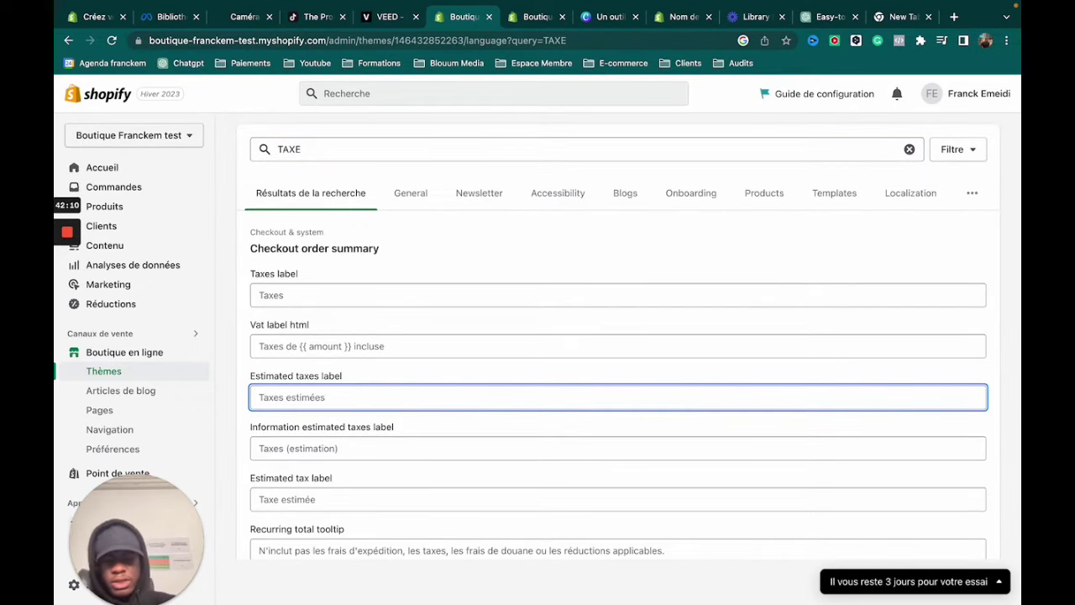
text(Livraison gratuite)
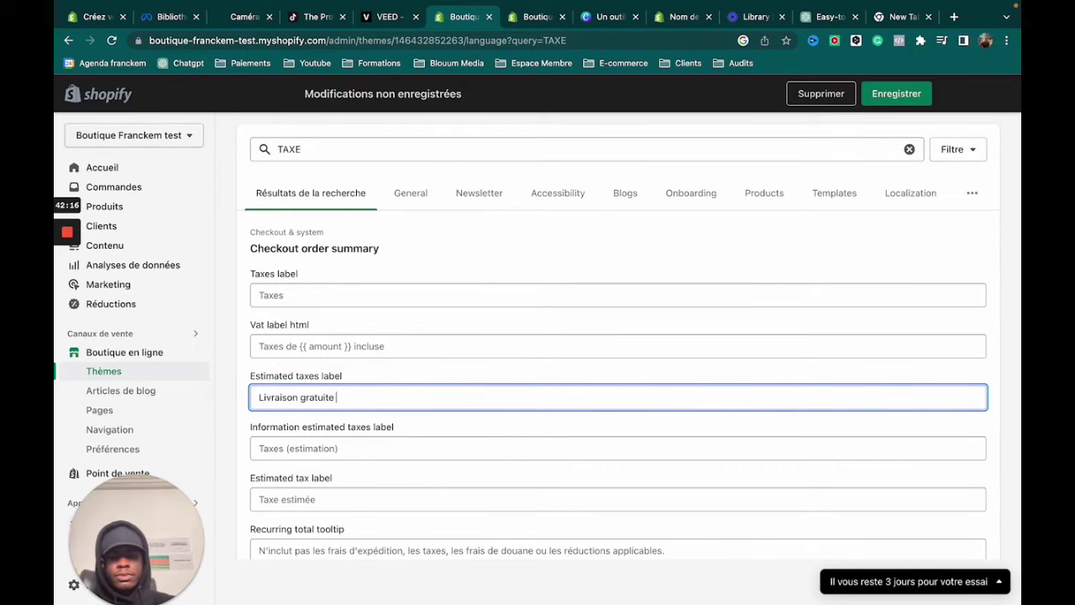
- Copy "Livraison gratuite" into the Taxes label and Vat label html fields of the checkout order summary
key(super+a)
key(super+c)
click(361, 288)
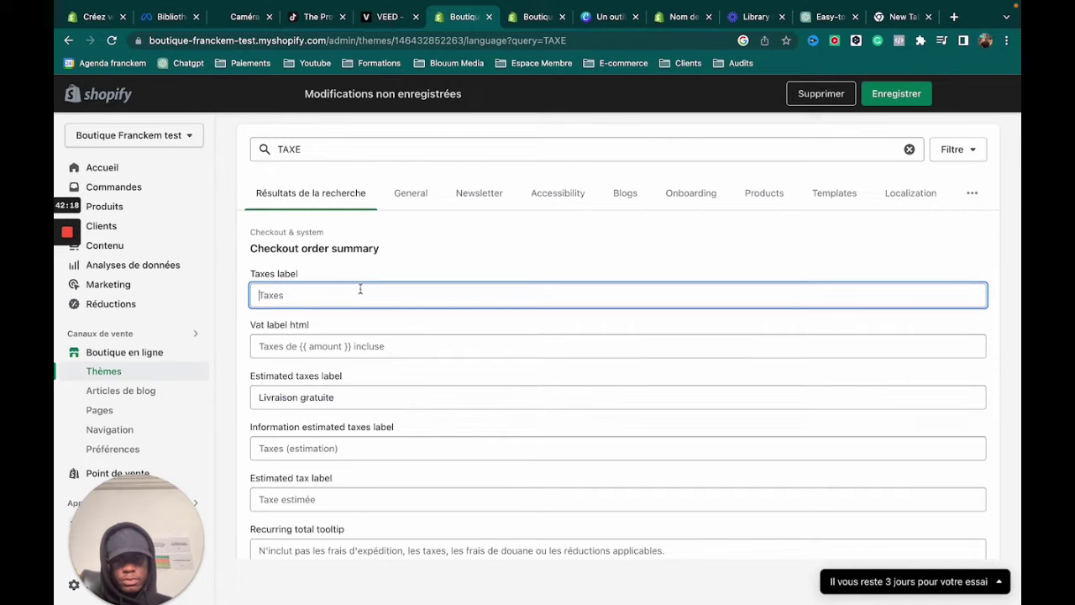
key(super+v)
click(360, 347)
key(super+v)
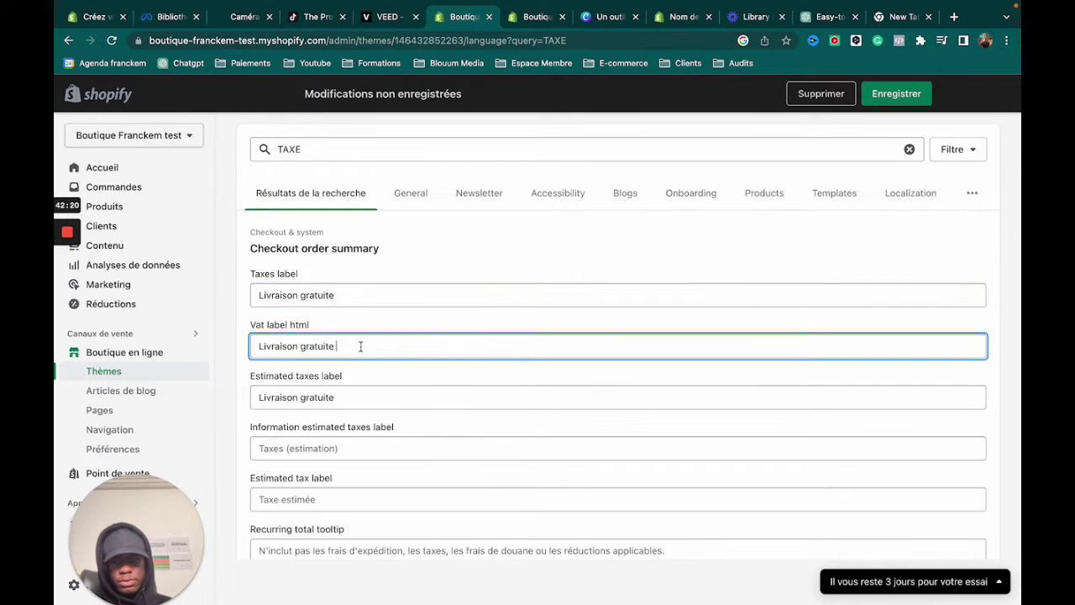
- Set the Information estimated taxes label and Estimated tax label of the checkout order summary to the copied "Livraison gratuite"
scroll(360, 352, down, 1)
click(345, 405)
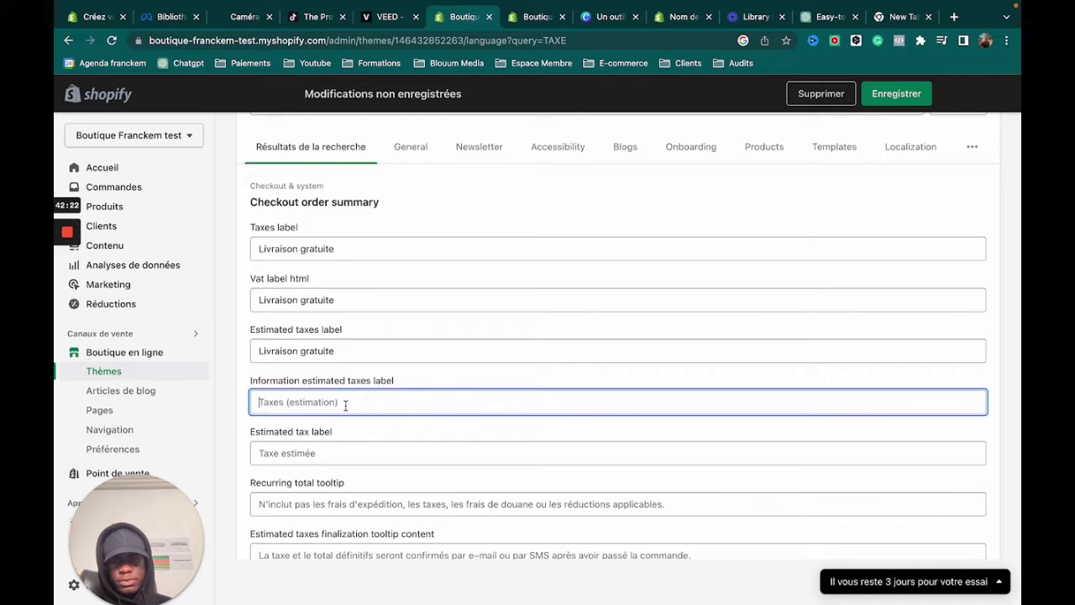
key(super+v)
scroll(345, 406, down, 1)
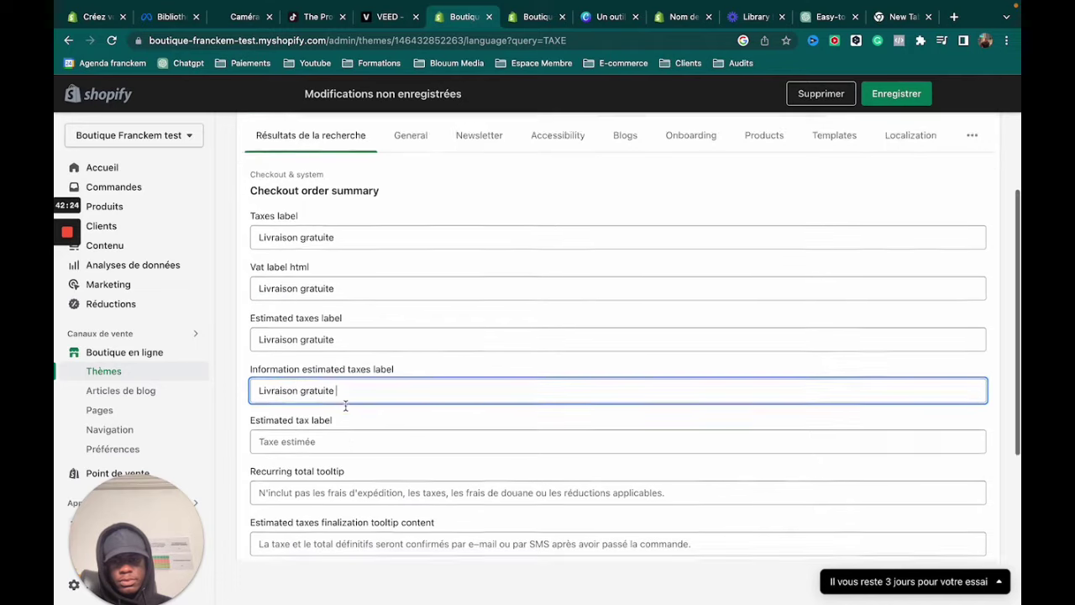
click(344, 408)
key(super+v)
- Fill the Recurring total tooltip and Estimated taxes finalization tooltip content with the copied "Livraison gratuite"
scroll(344, 409, down, 1)
click(338, 426)
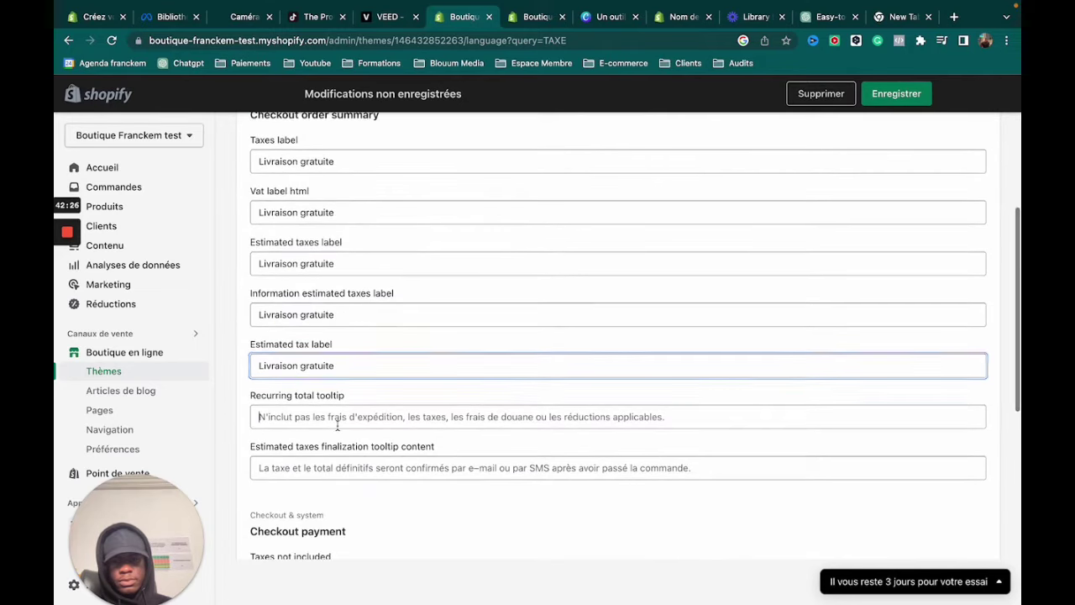
key(super+v)
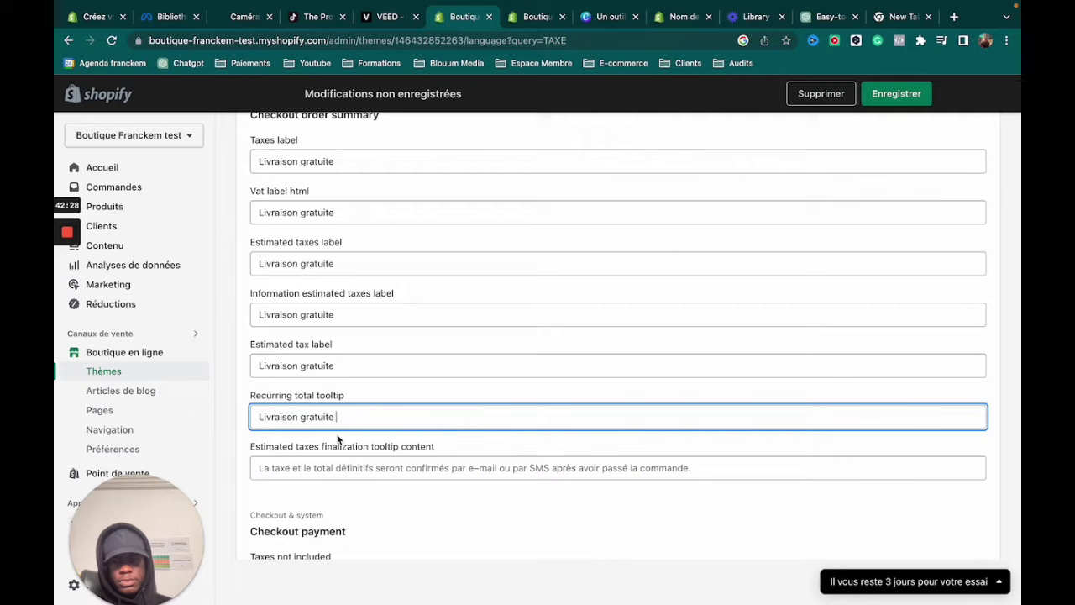
click(324, 468)
key(super+v)
- Replace the checkout payment texts for Taxes not included and No taxes banner content with "Livraison gratuite"
scroll(322, 468, down, 1)
scroll(323, 461, down, 3)
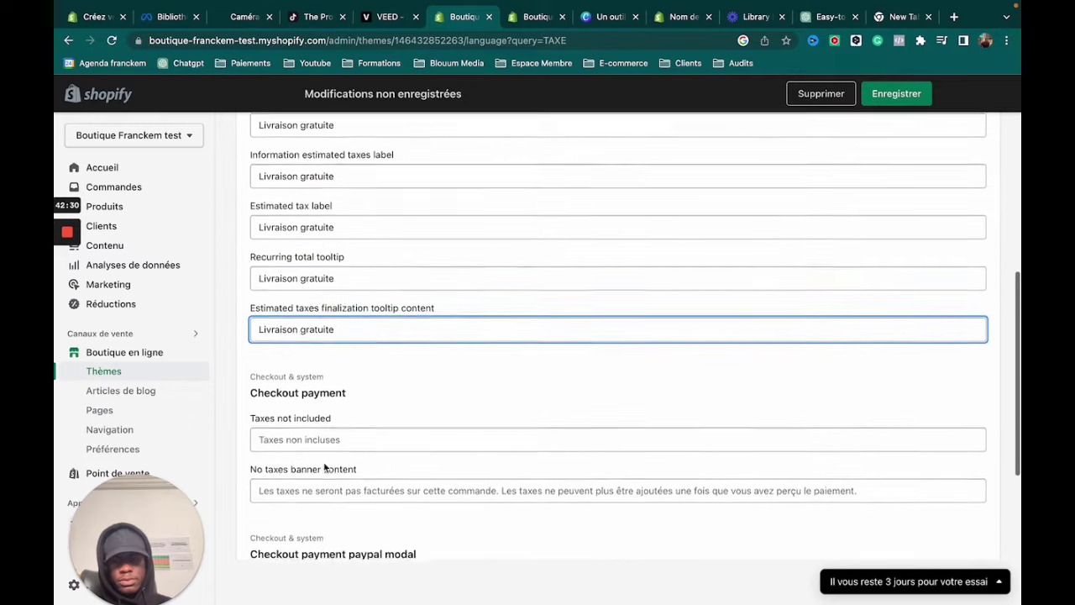
click(345, 432)
key(super+v)
scroll(345, 432, down, 2)
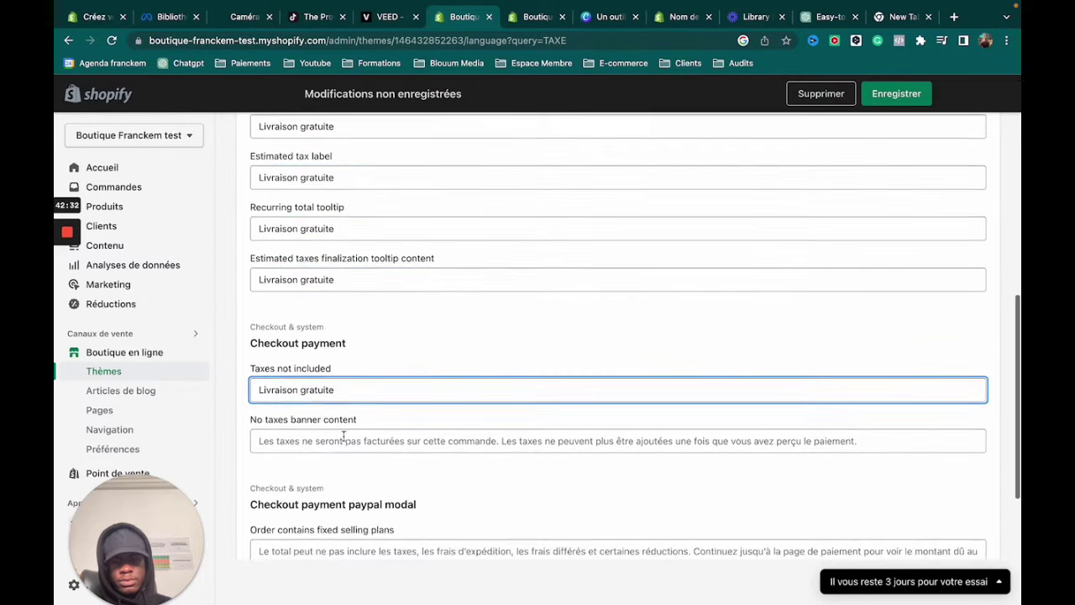
click(347, 439)
key(super+v)
- Set the Order contains fixed selling plans text of the checkout payment PayPal modal to "Livraison gratuite"
scroll(340, 445, down, 1)
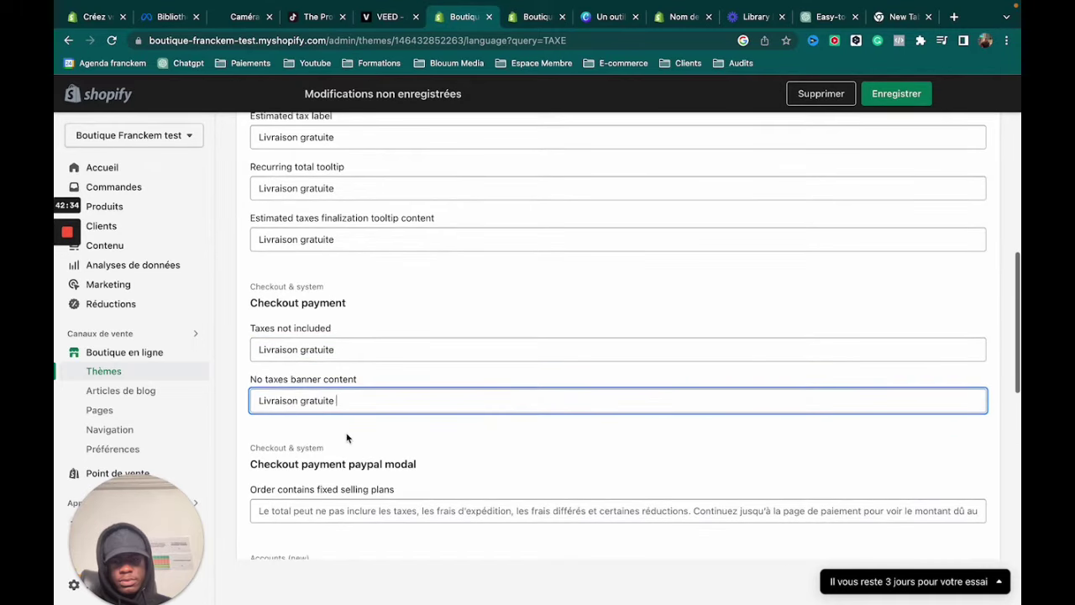
scroll(340, 445, down, 2)
scroll(336, 430, down, 1)
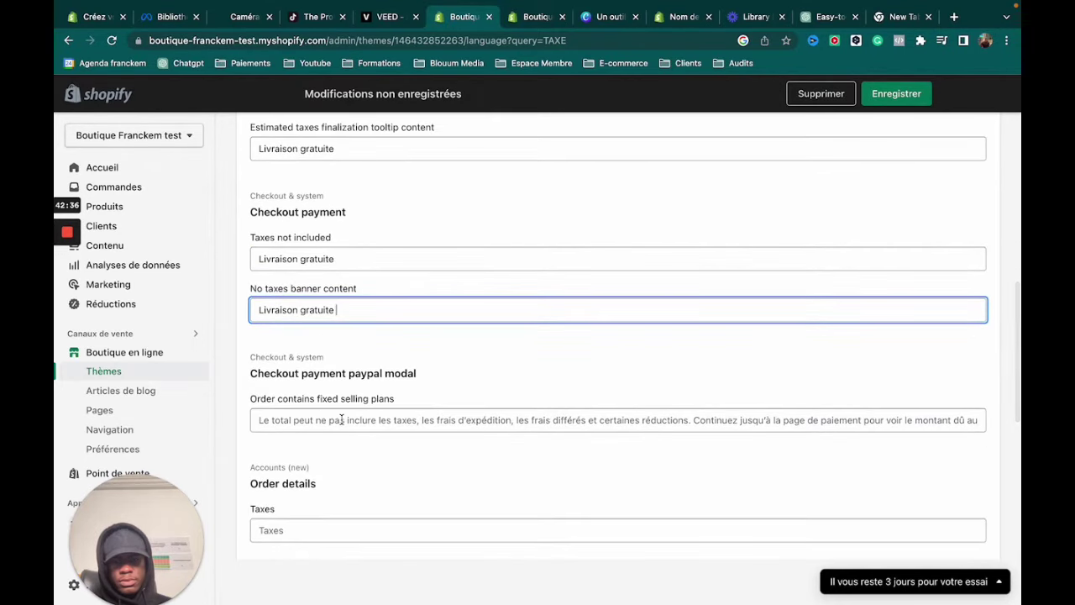
click(341, 422)
key(super+v)
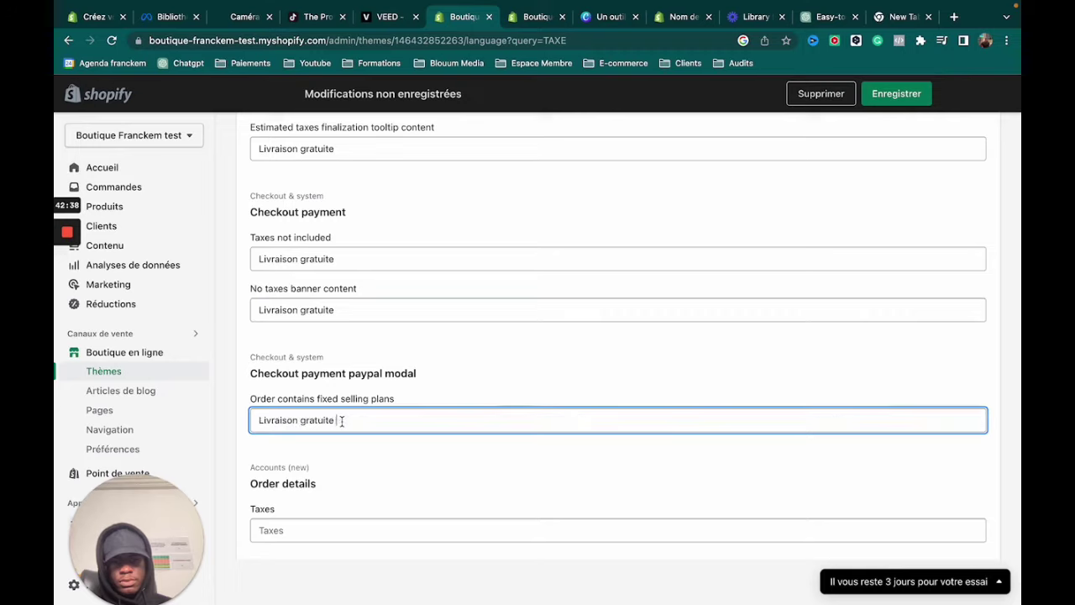
- Set the Taxes text under Order details to "Livraison gratuite"
scroll(336, 403, down, 4)
click(335, 390)
key(super+v)
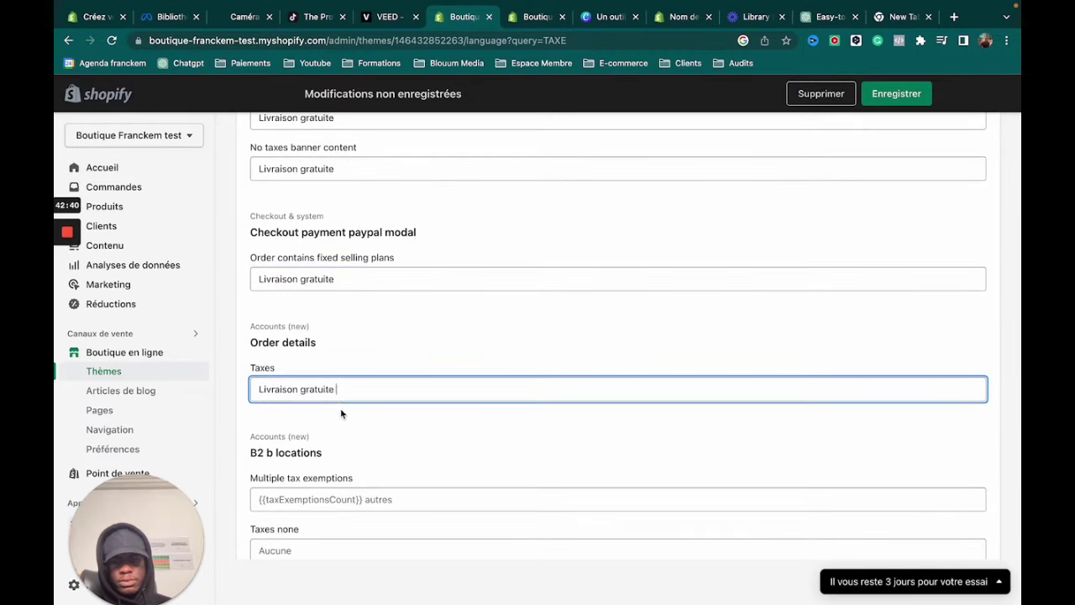
- Replace the Cart section's "Taxes and shipping at checkout" and "Taxes included and shipping policy html" texts with "Livraison gratuite"
scroll(336, 412, down, 5)
scroll(336, 412, down, 2)
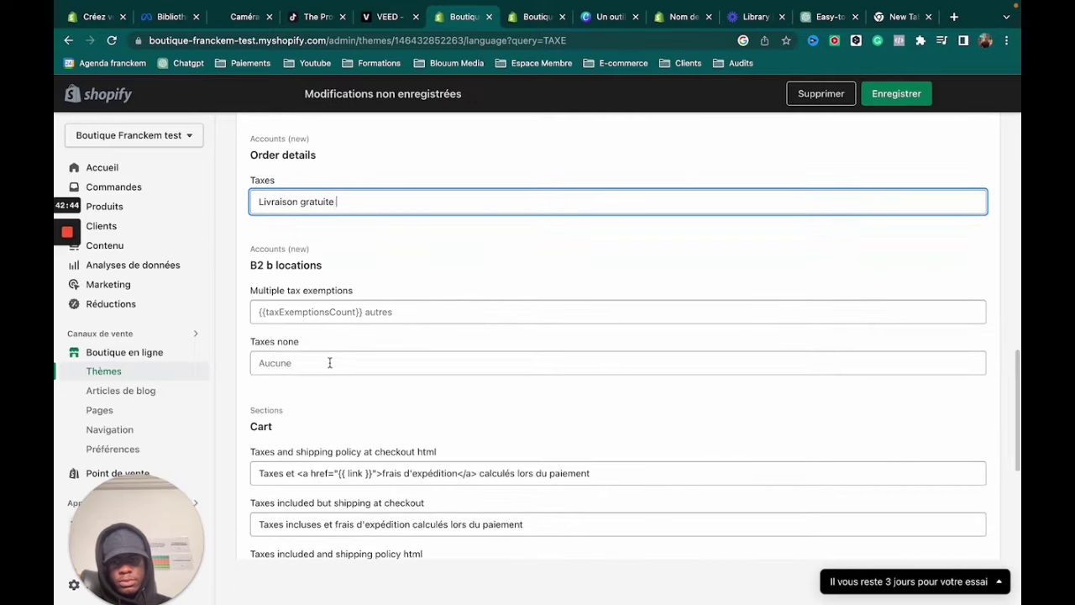
click(327, 365)
scroll(318, 408, down, 8)
scroll(318, 409, down, 2)
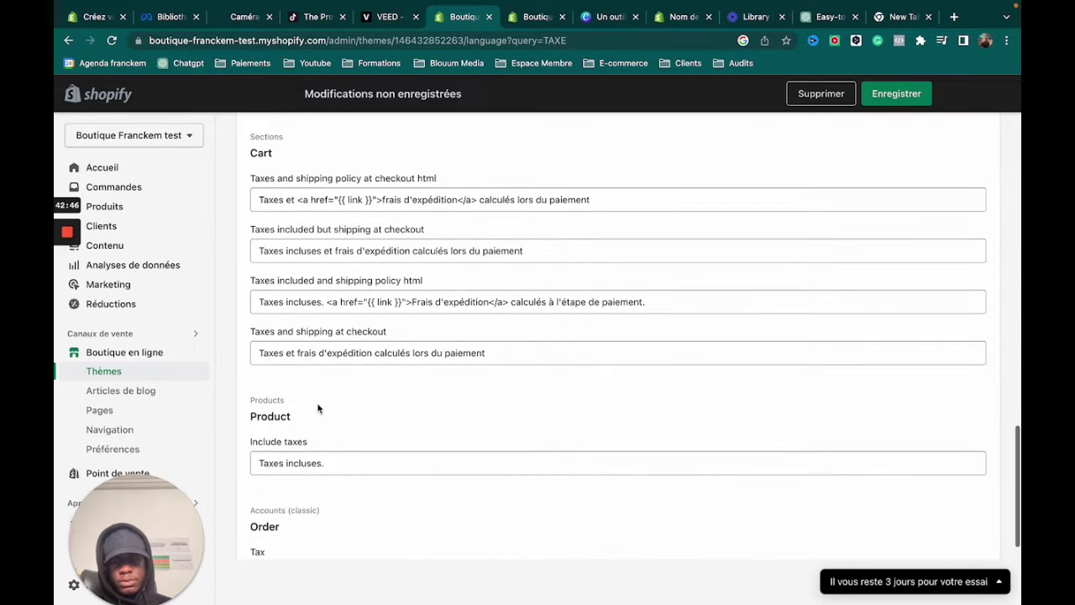
double_click(343, 354)
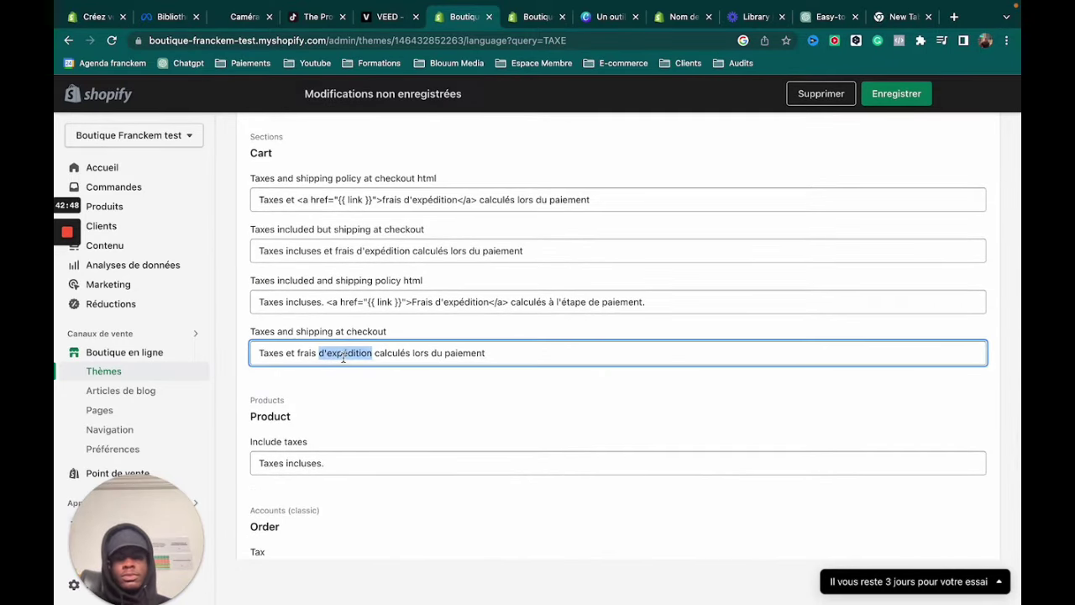
key(super+a)
text(Livraison gratuite)
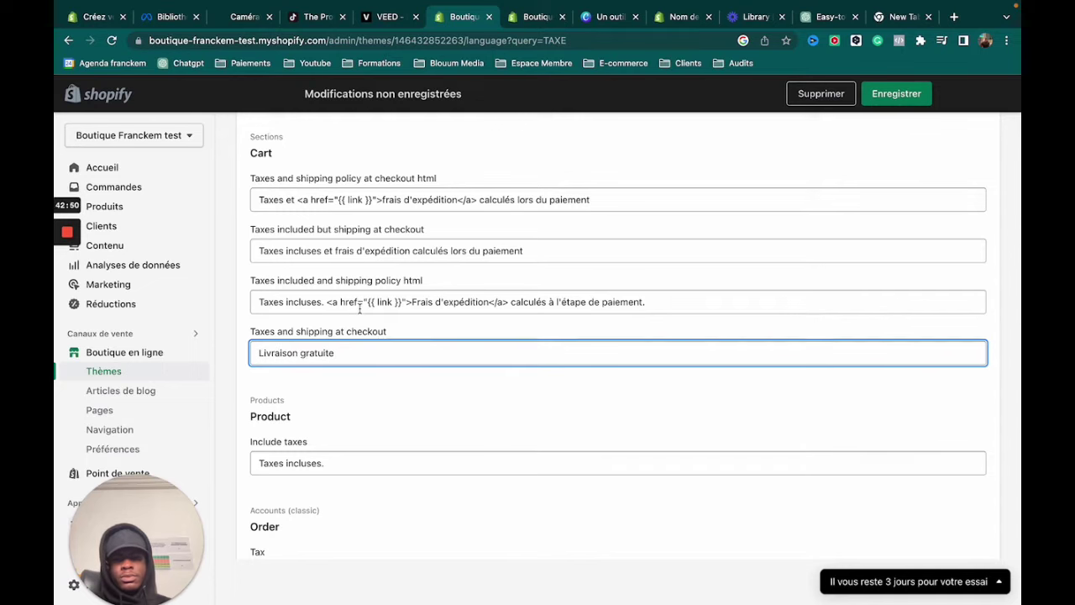
click(360, 304)
key(super+a)
key(super+v)
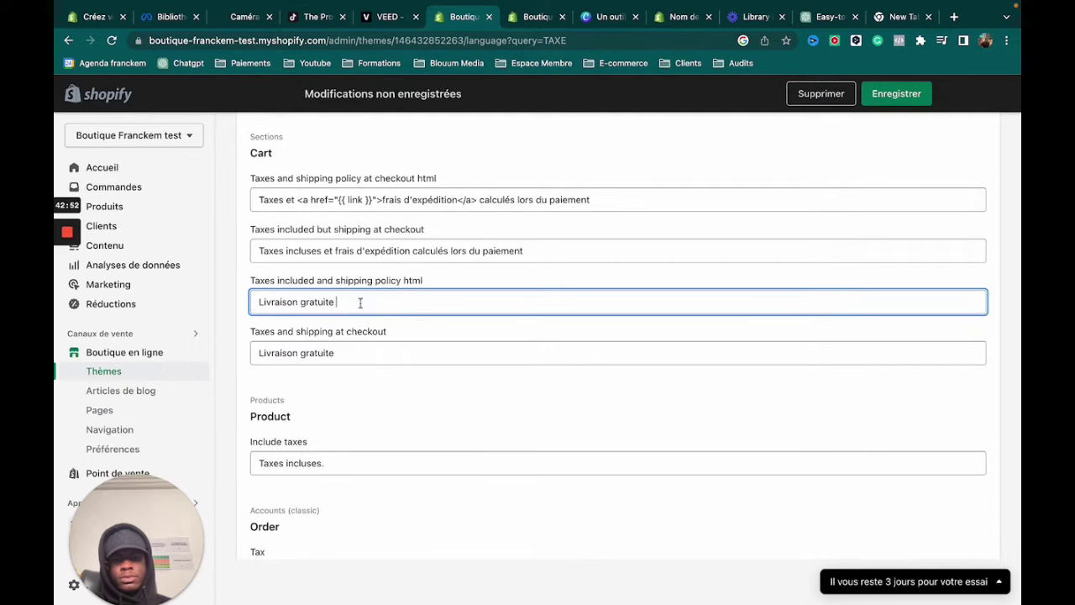
- Replace the Cart section's "Taxes included but shipping at checkout" and "Taxes and shipping policy at checkout html" texts with "Livraison gratuite"
click(360, 252)
key(super+a)
text(Livraison gratuite)
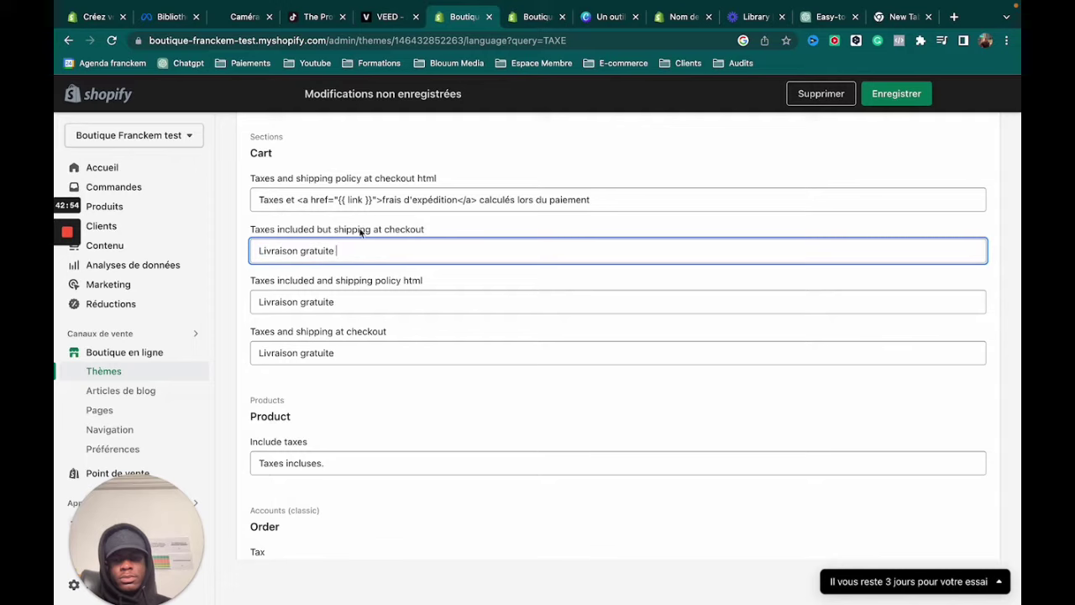
click(372, 199)
key(super+a)
text(Livraison gratuite)
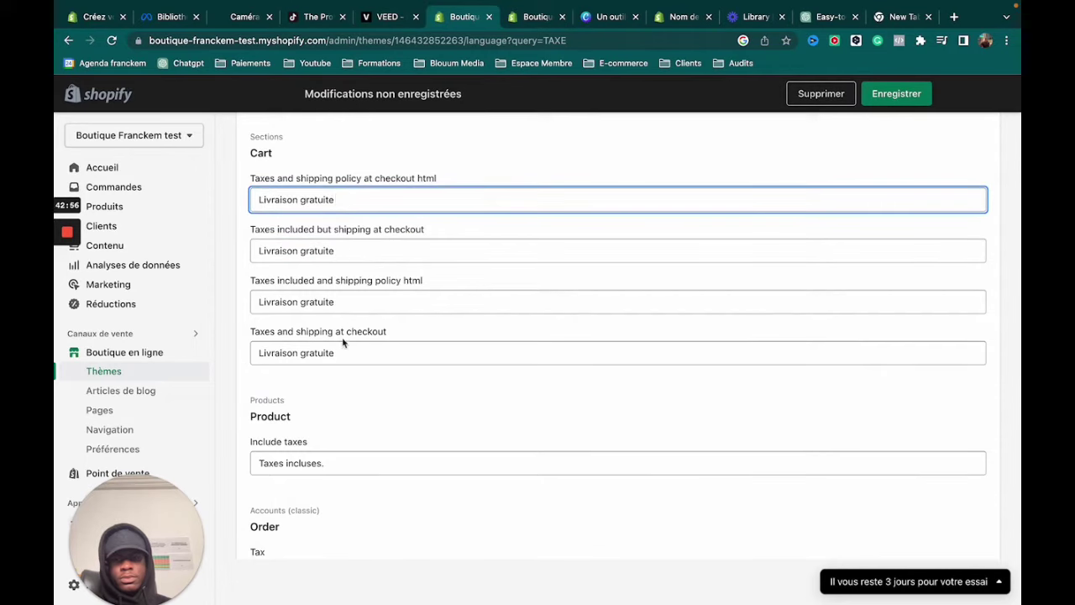
- Set the Product "Include taxes" and Order "Tax" texts to "Livraison gratuite" and save the theme content
scroll(342, 342, down, 1)
click(312, 427)
key(super+a)
text(Livraison gratuite)
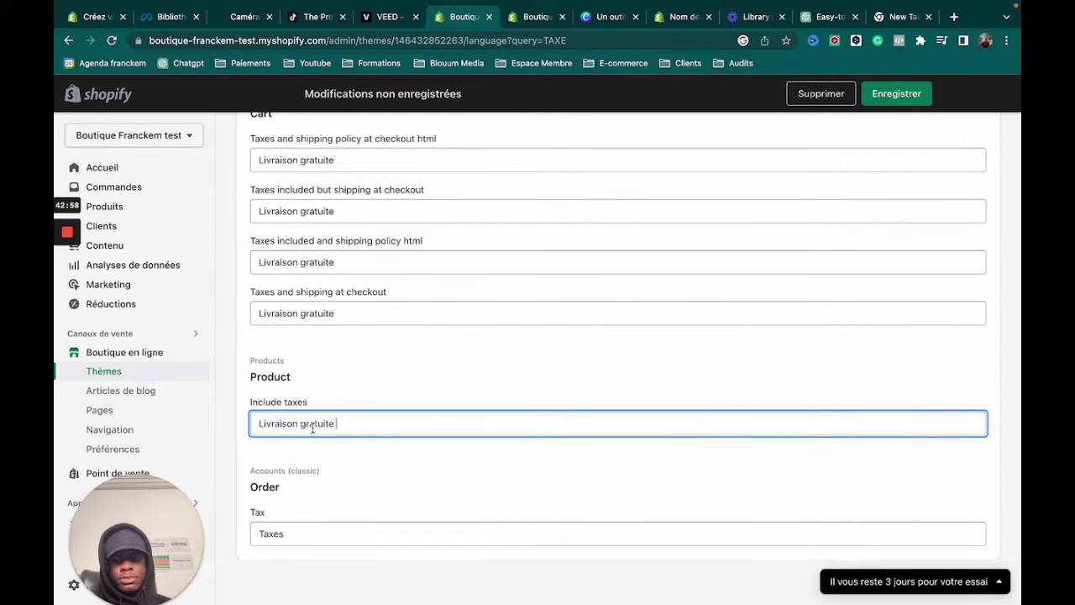
click(288, 538)
key(super+a)
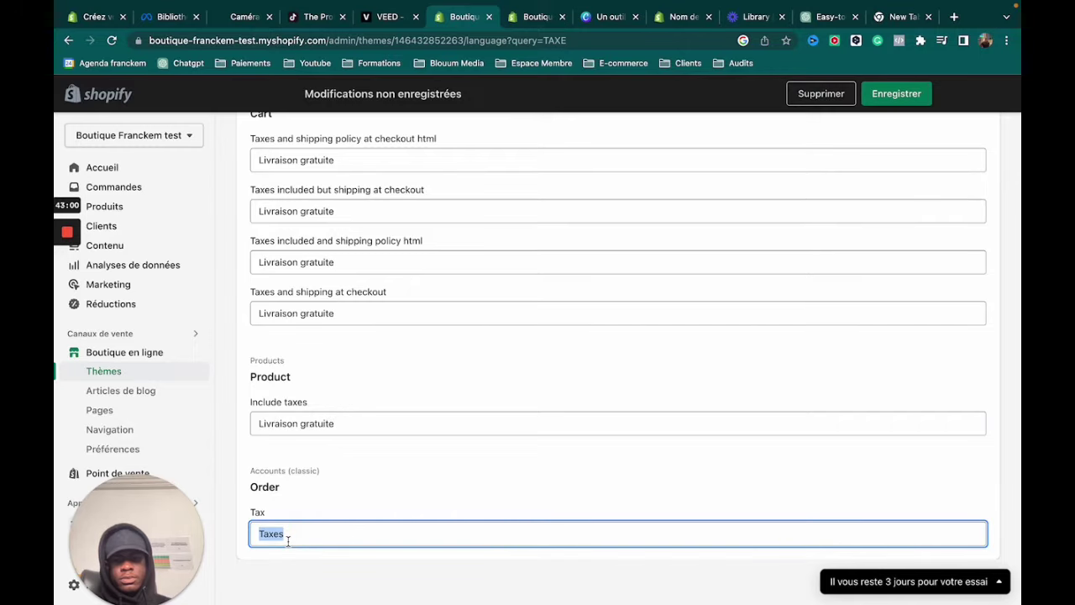
text(Livraison gratuite)
click(325, 492)
scroll(599, 244, up, 10)
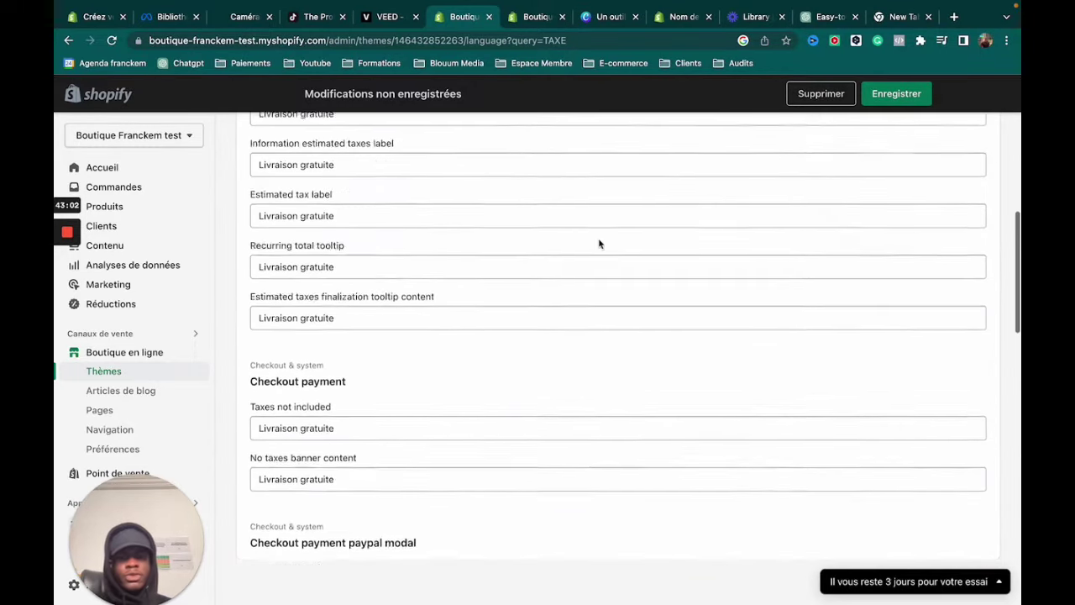
click(887, 92)
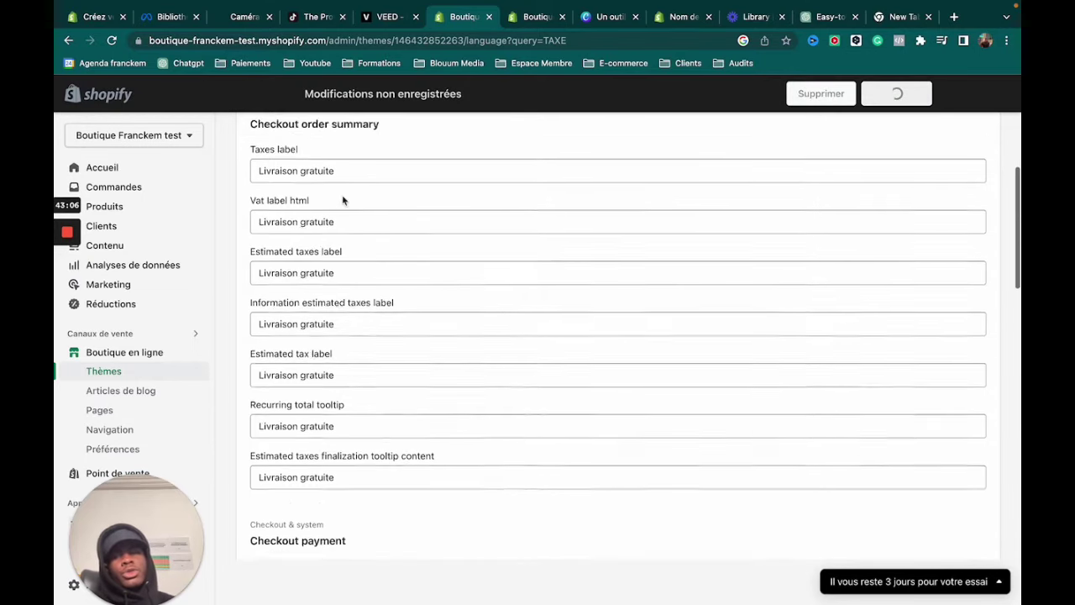
- Filter the theme content by "commerce" and enter "DREONOVO" as the "Powered by shopify" text
double_click(333, 218)
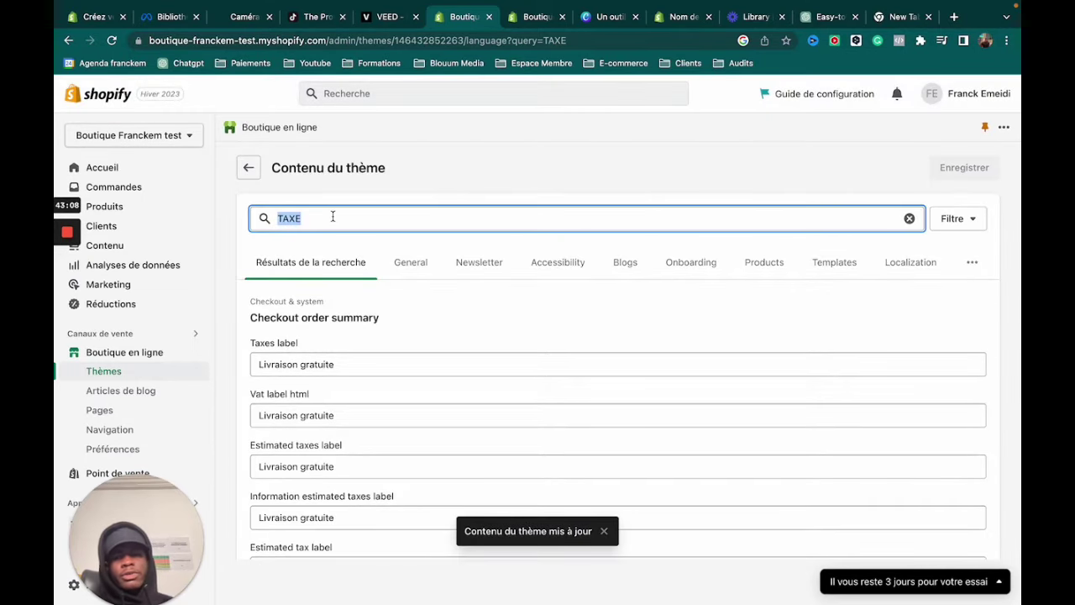
text(commer)
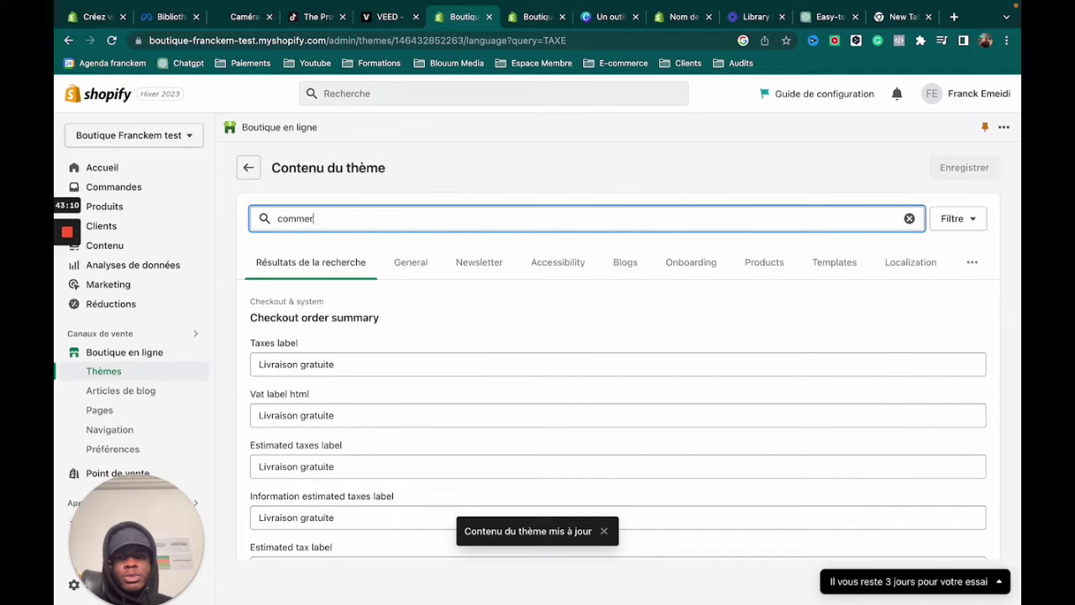
text(ce)
click(341, 362)
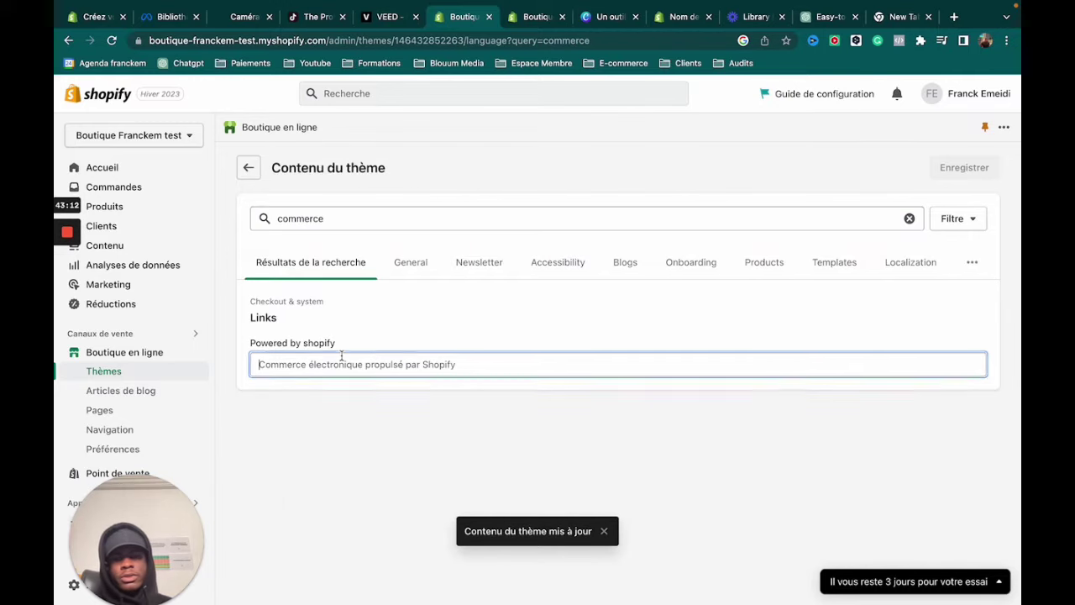
text(DREONOVO)
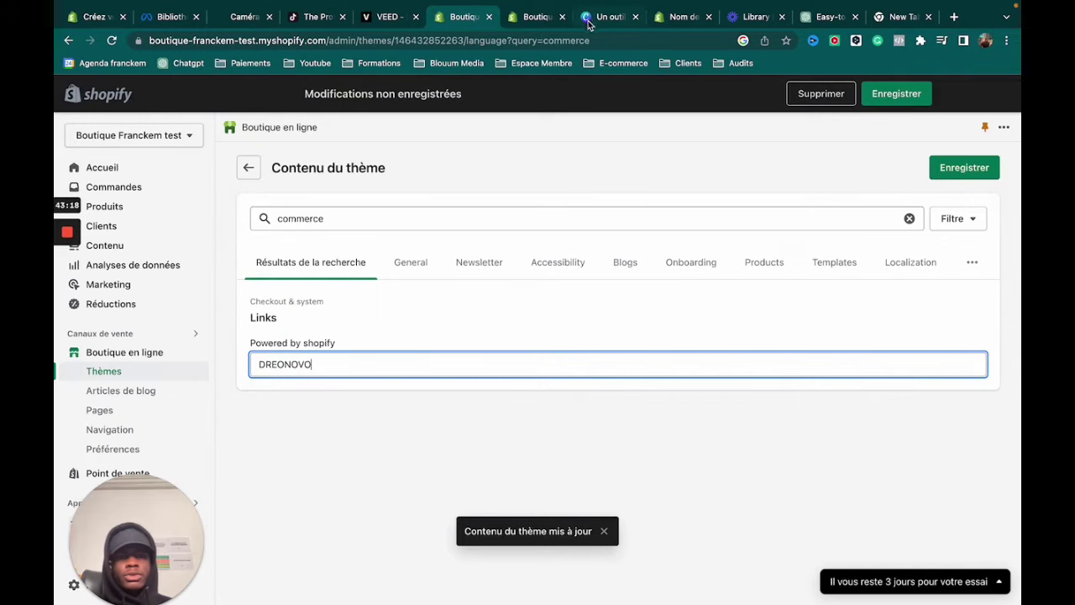
- Check the spelling of the brand name on the already open domain name generator page
click(538, 17)
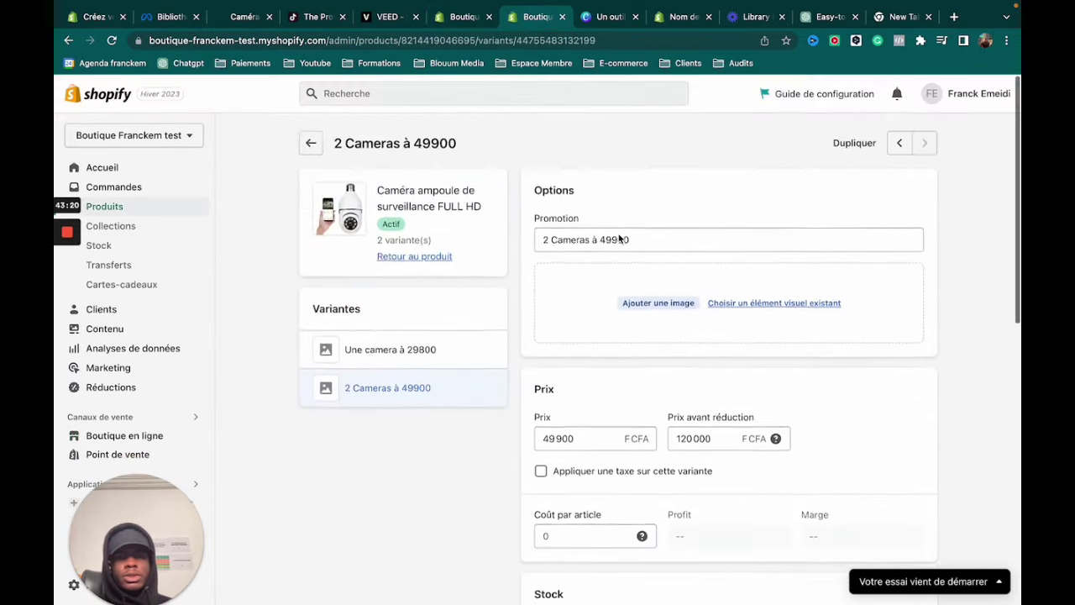
click(663, 24)
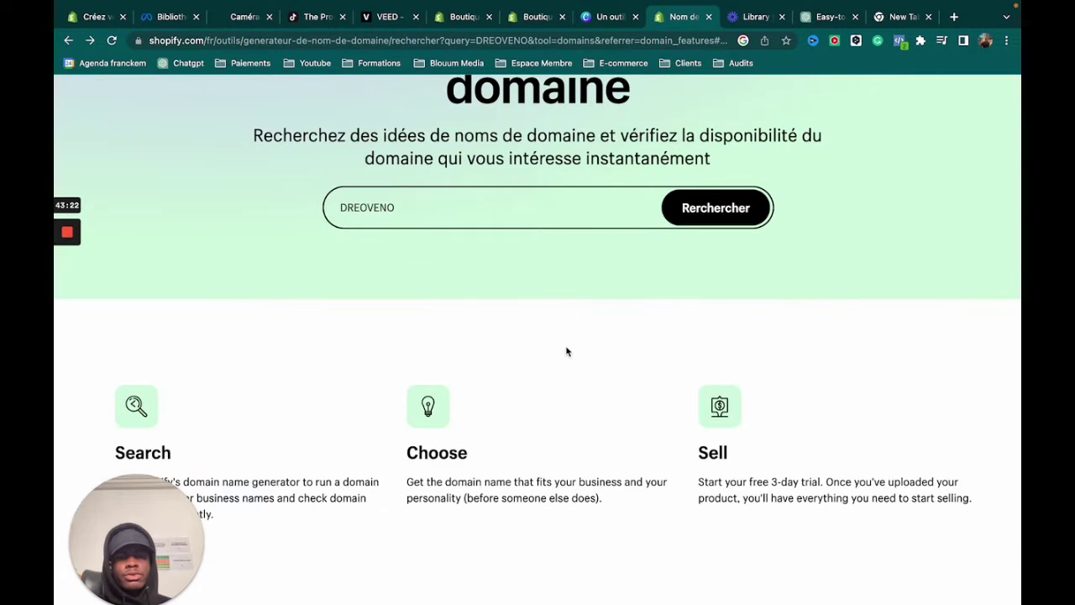
scroll(566, 352, down, 1)
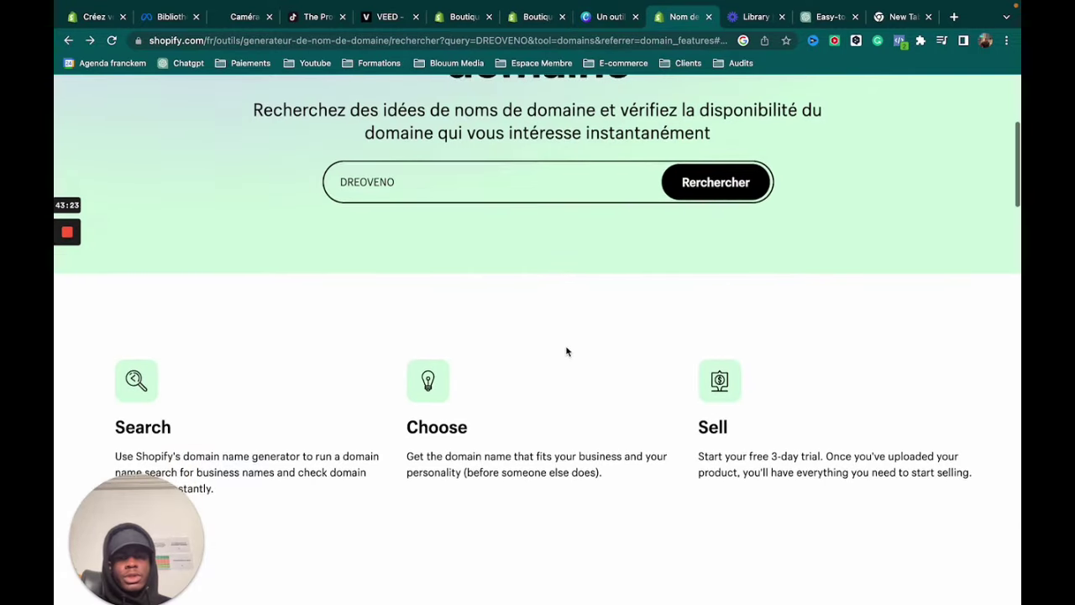
- Return to the theme content, correct the "Powered by shopify" text to "DREOVENO" and save it
click(460, 17)
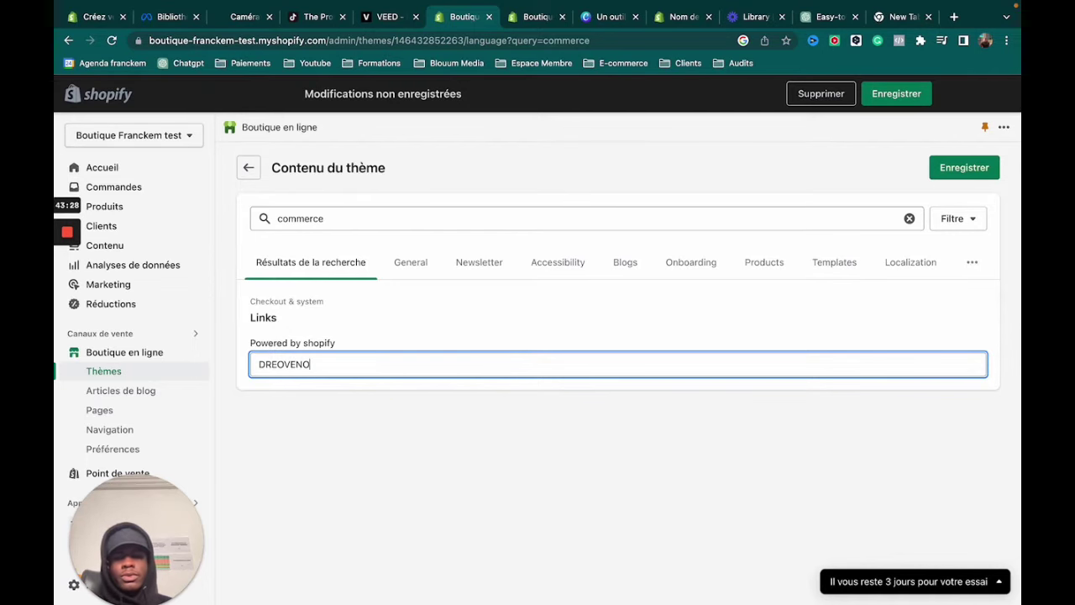
click(429, 326)
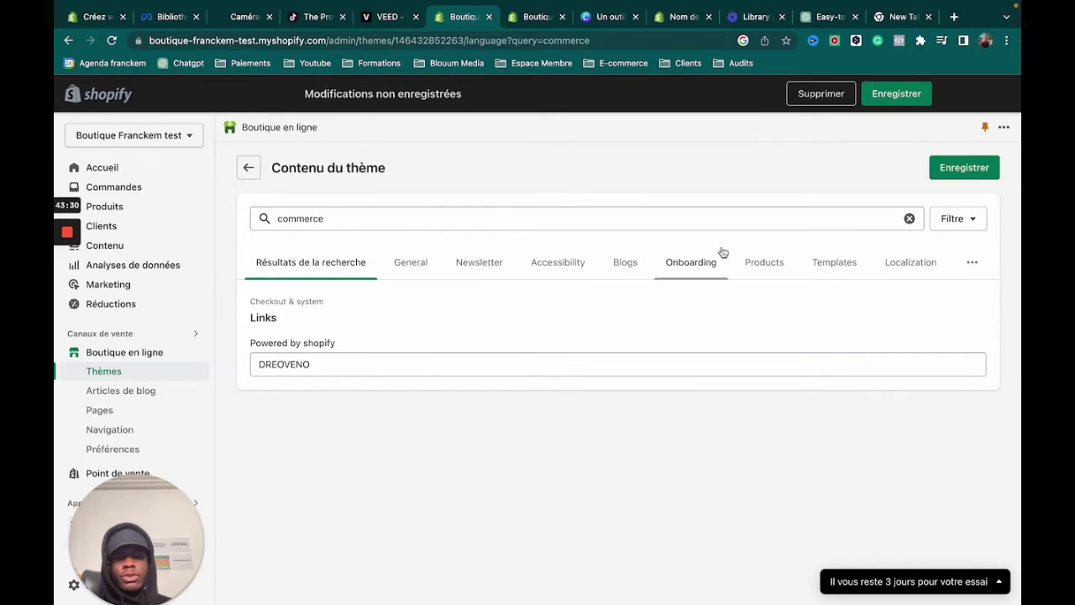
click(964, 168)
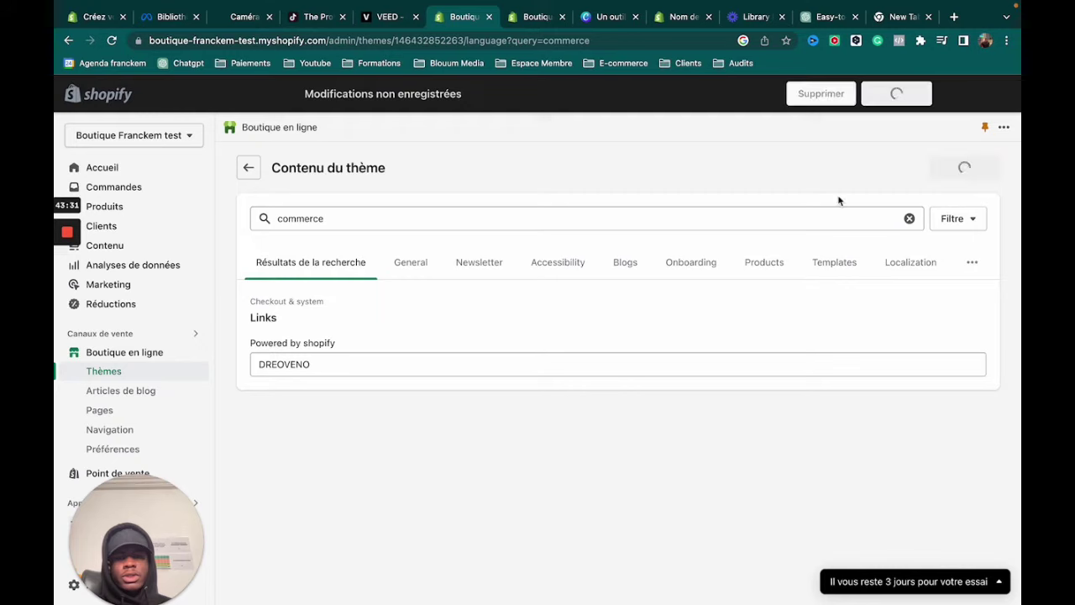
- Filter the theme content by "BOUTIQUE" and look through all matching texts for mentions of the store name
click(385, 220)
text(BOUTI)
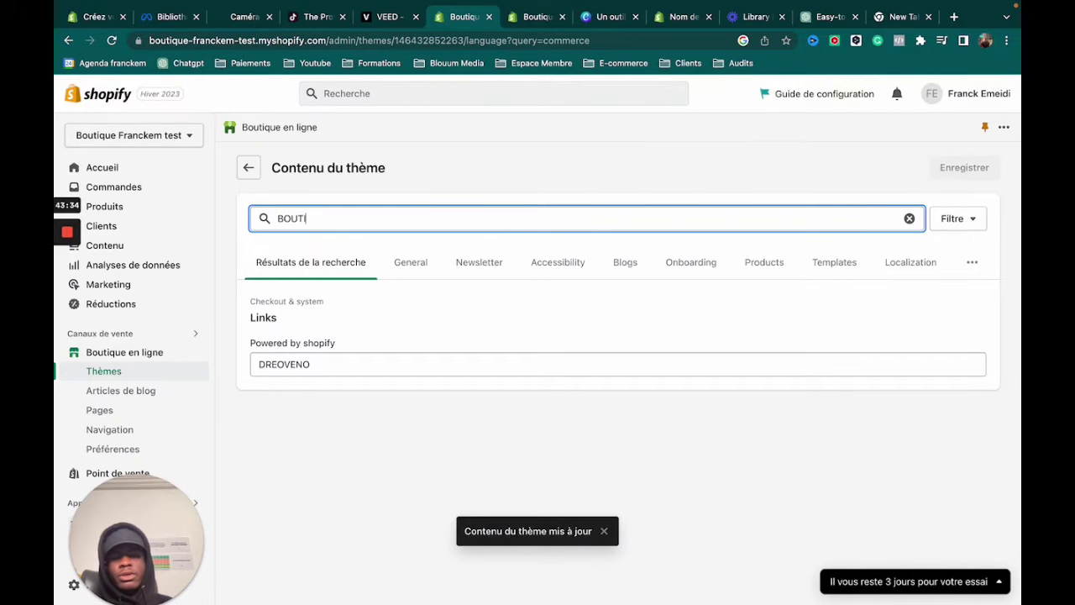
text(QUE)
scroll(379, 353, down, 5)
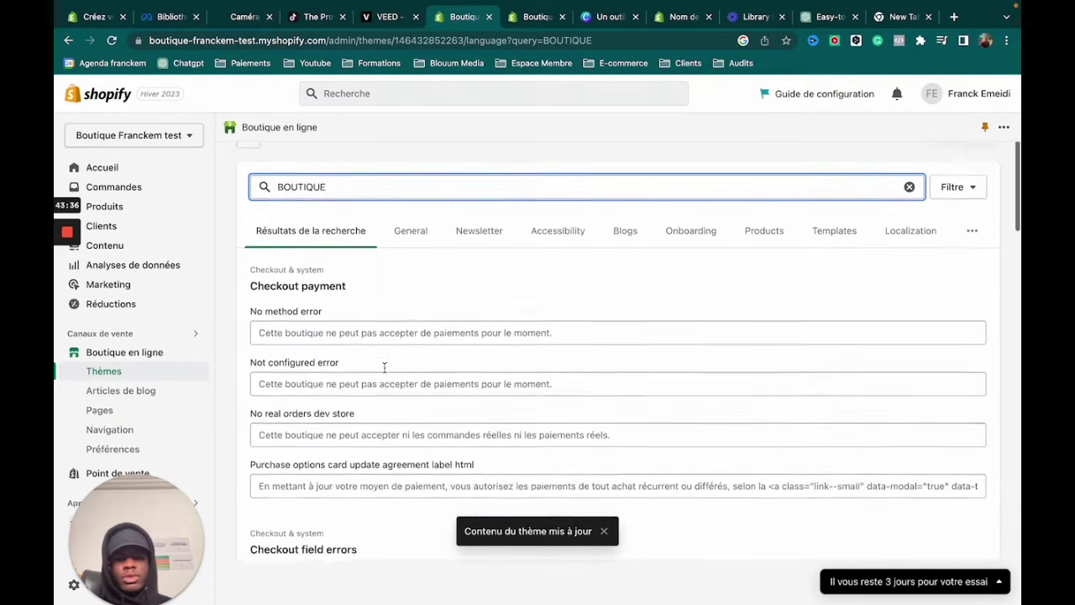
scroll(383, 378, down, 5)
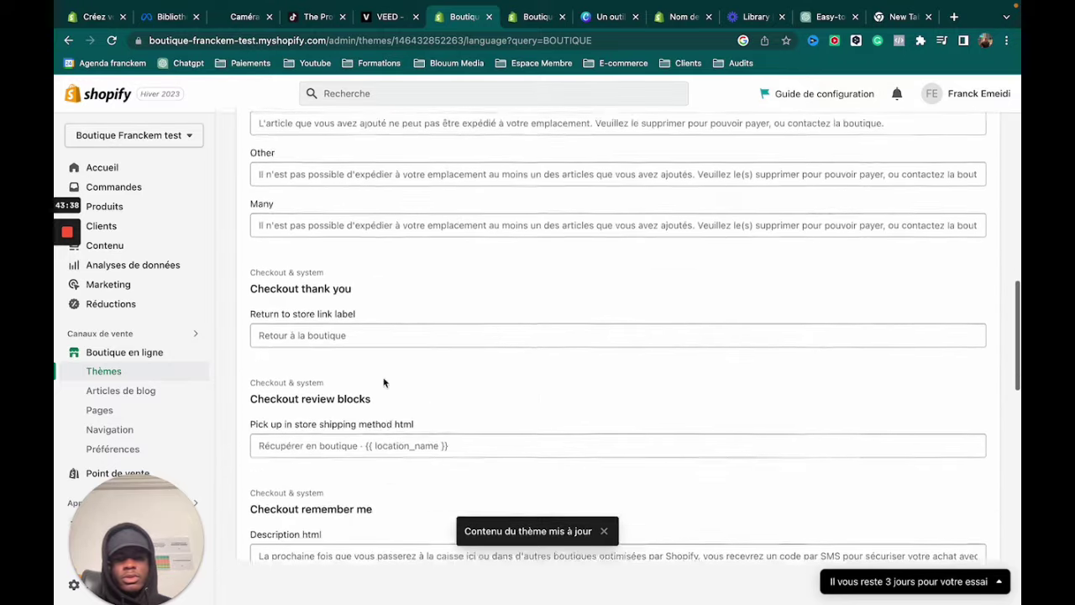
scroll(367, 428, down, 5)
scroll(367, 429, down, 5)
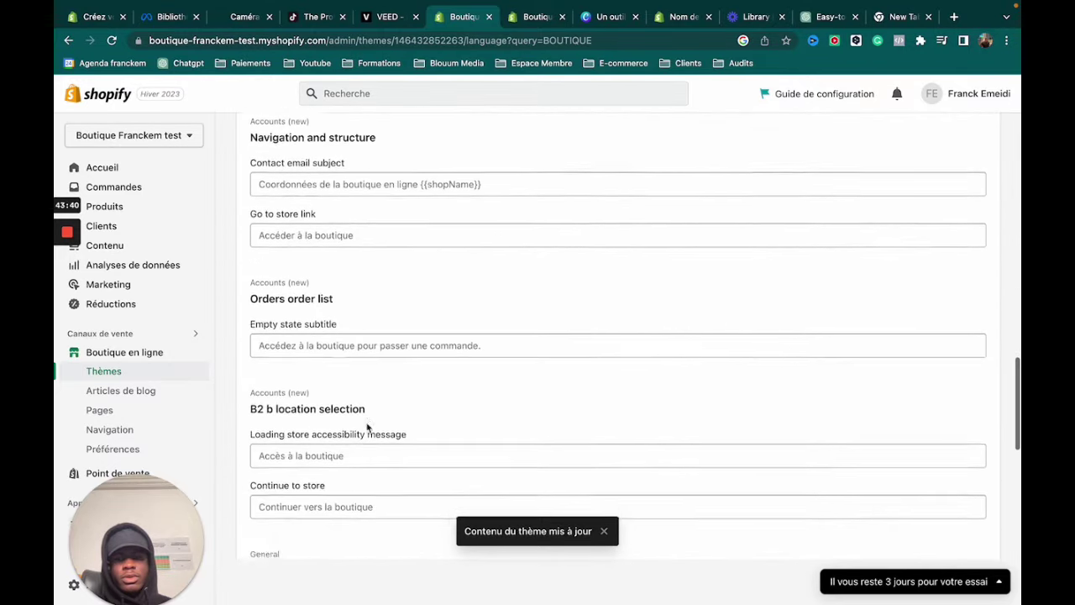
scroll(366, 417, down, 2)
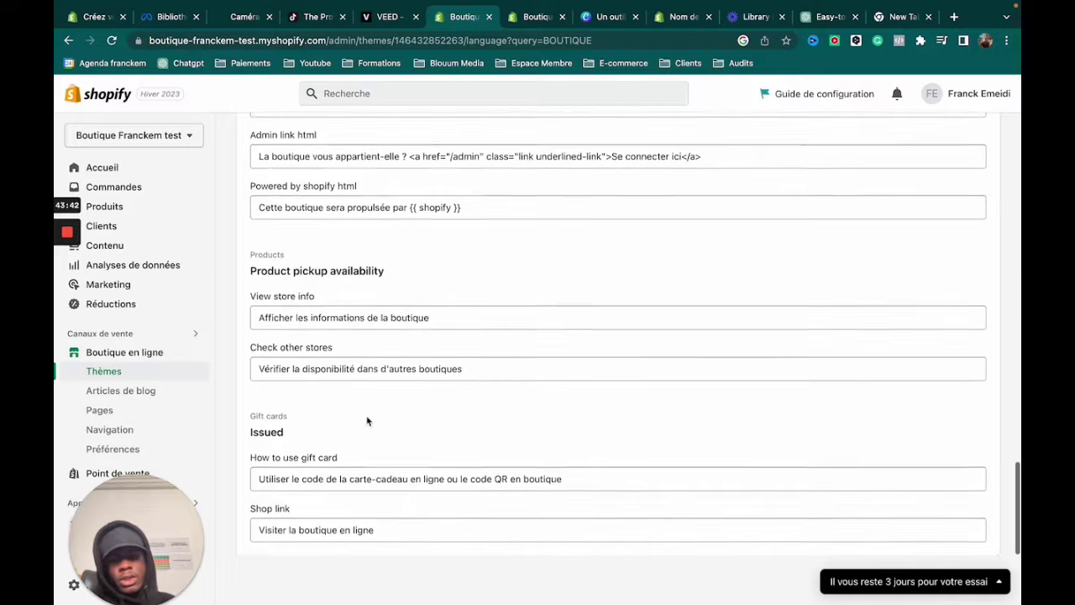
scroll(374, 341, up, 15)
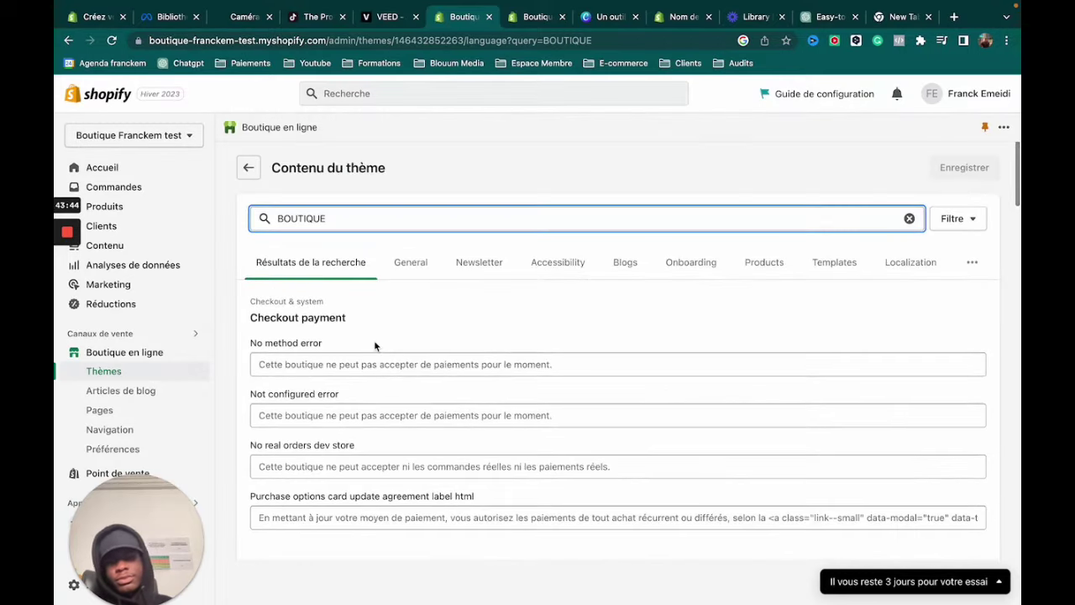
- Search the theme content for the current store's own name and clear the search
triple_click(401, 222)
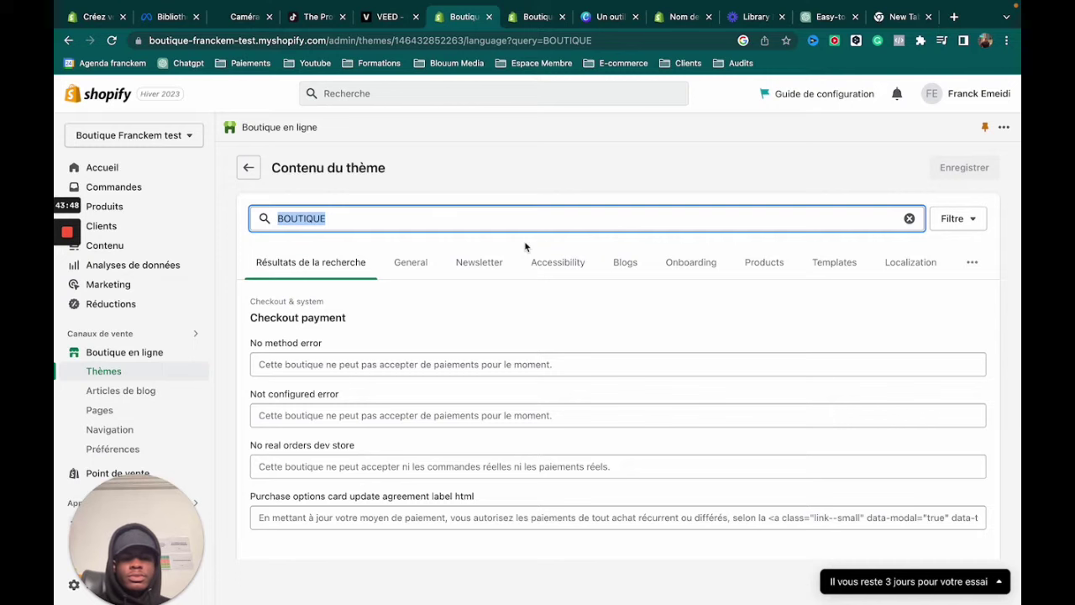
text(FRANCKE)
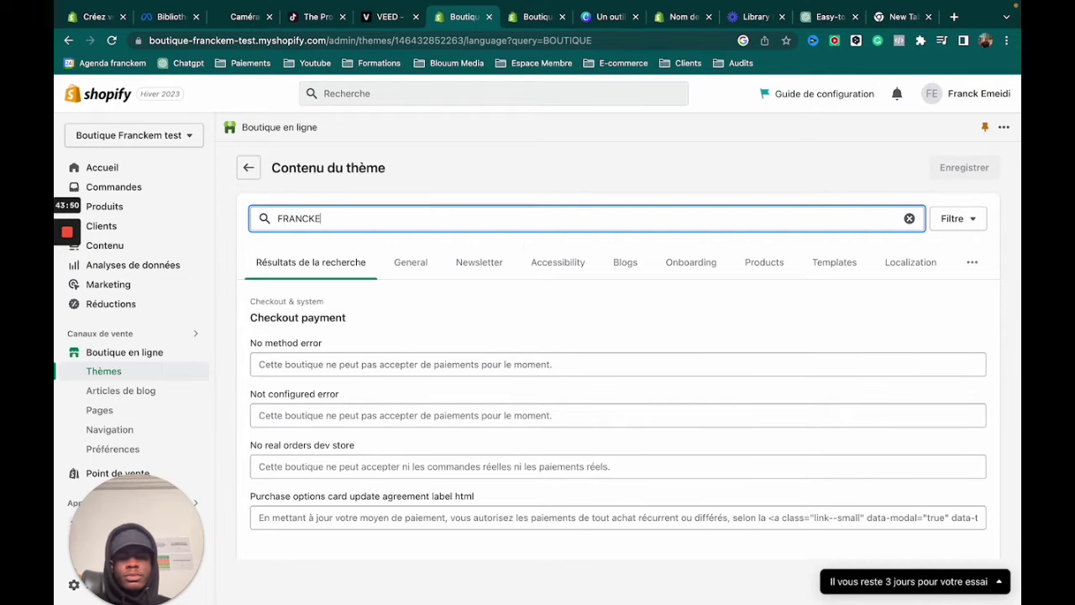
text(M)
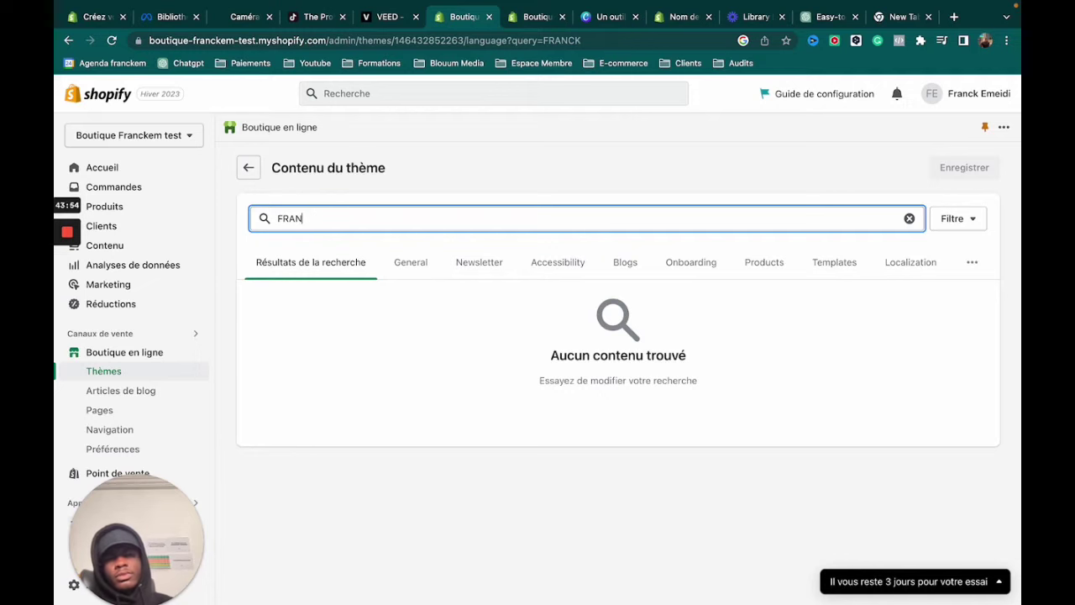
key(BackSpace)
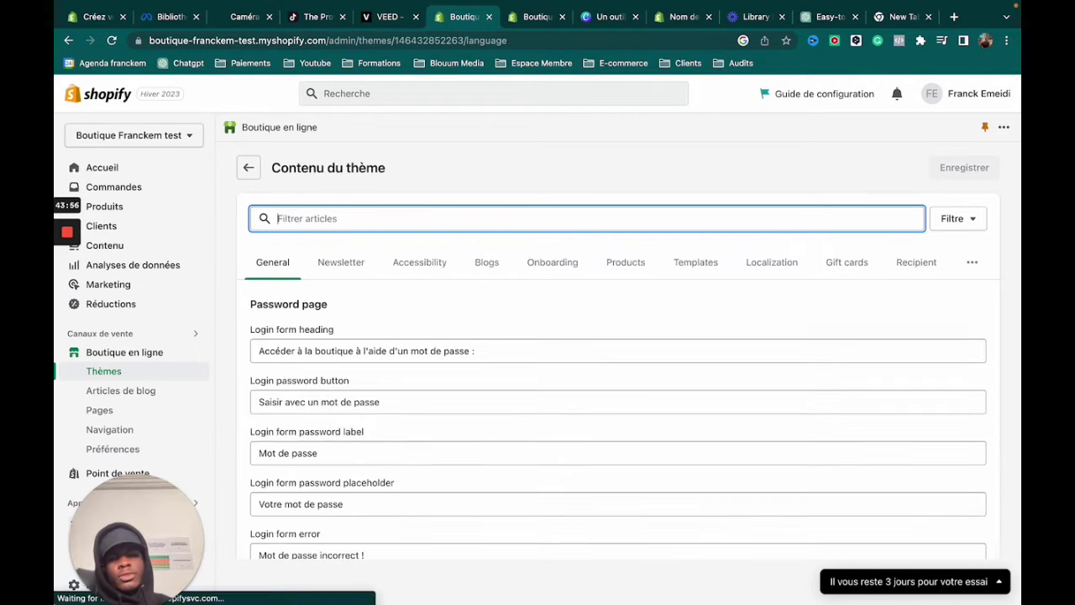
- Filter the theme content by "NOM DE" and look through the matching texts
text(N)
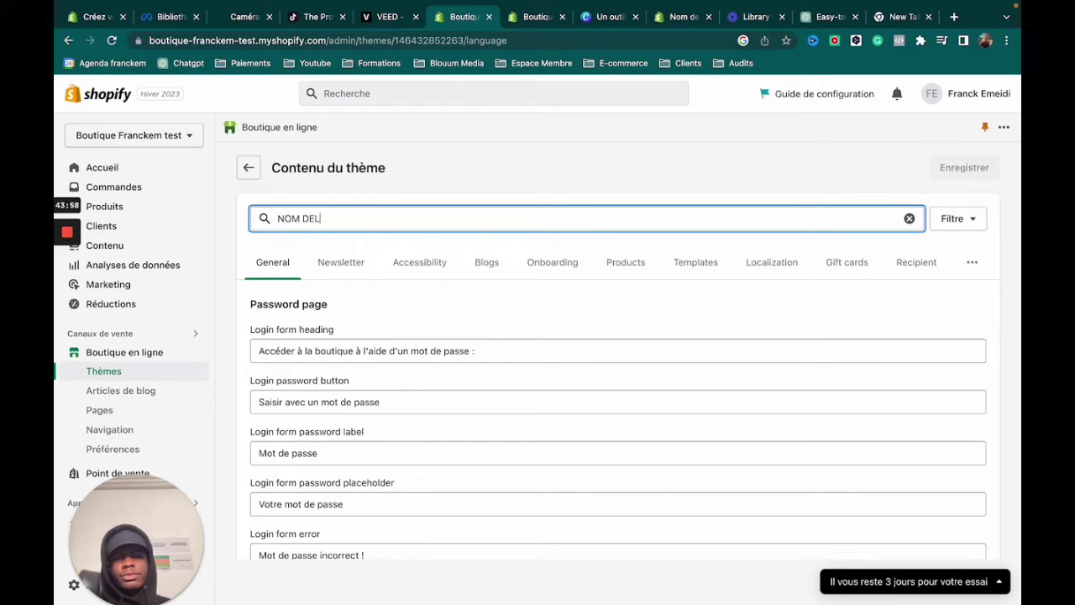
text(OM DE LABO)
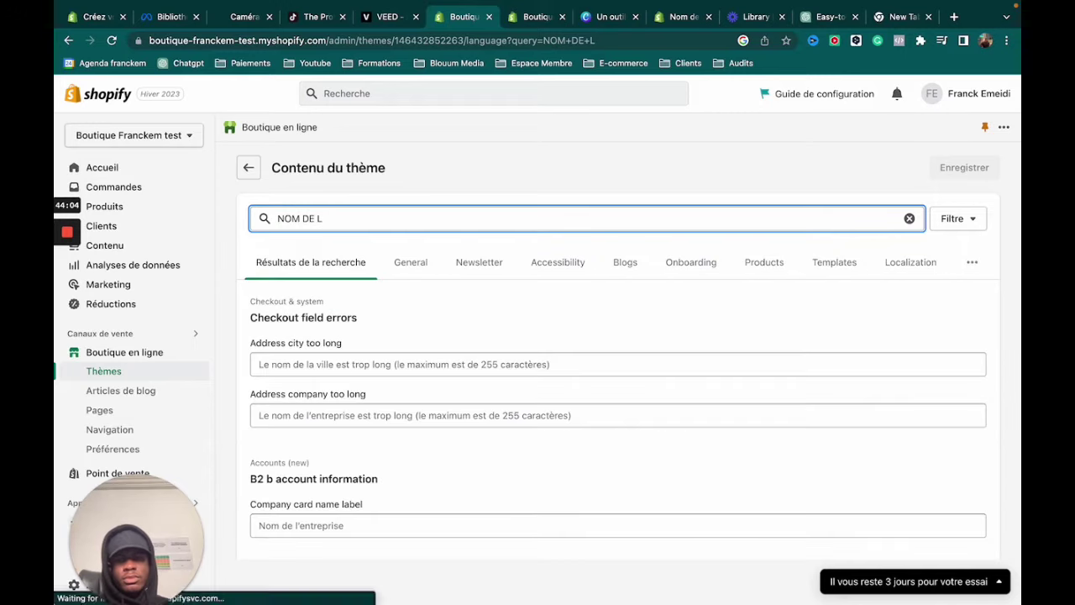
key(BackSpace)
key(BackSpace)
scroll(407, 498, down, 10)
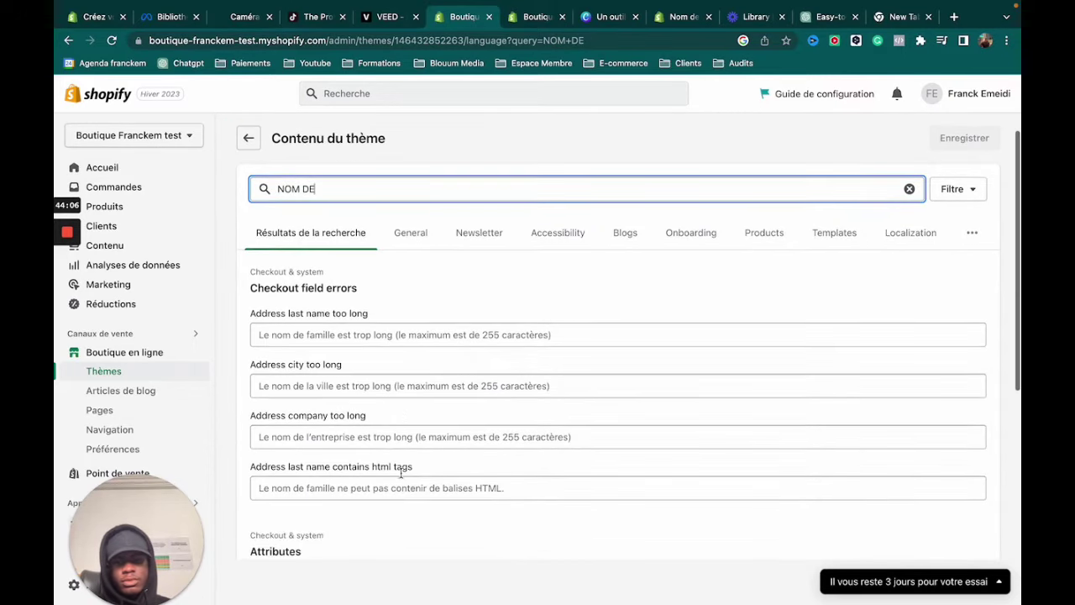
- Look through the remaining "NOM DE" matches and the theme's Products texts for store mentions
scroll(396, 436, down, 2)
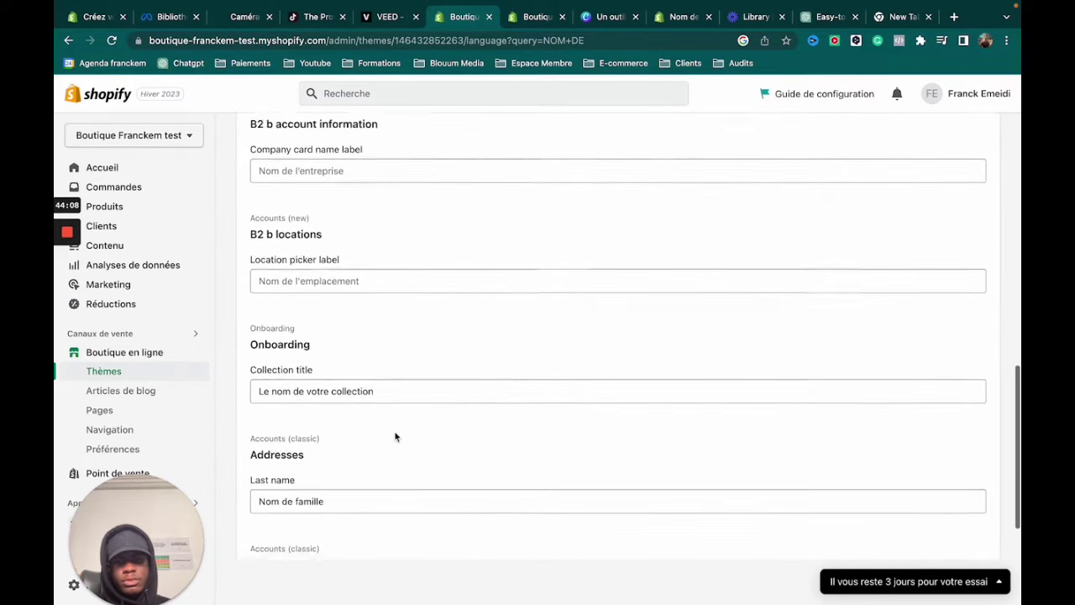
scroll(375, 404, up, 12)
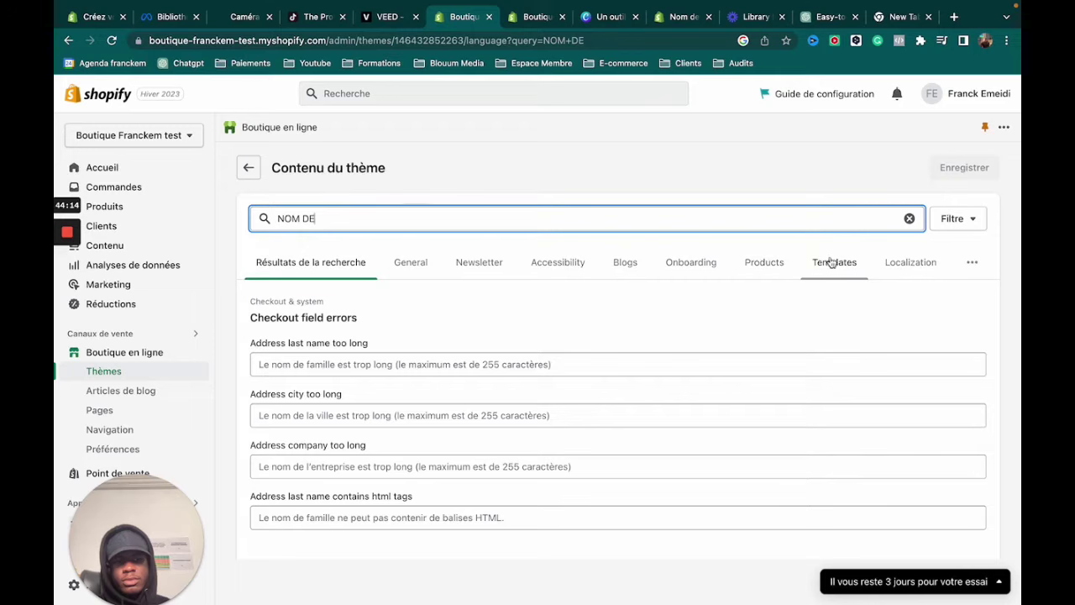
click(763, 263)
scroll(489, 315, down, 5)
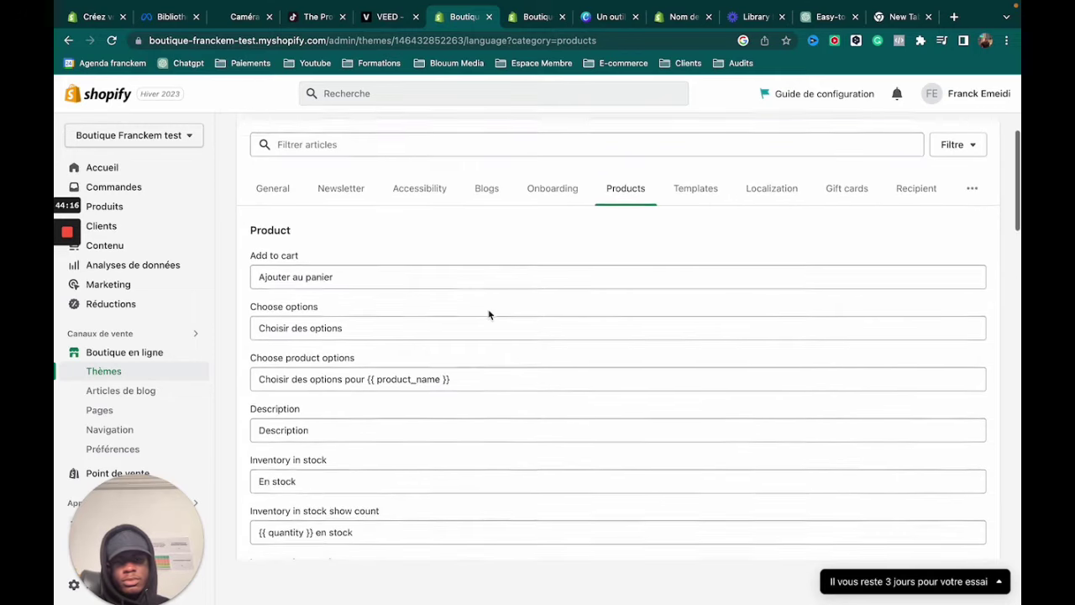
scroll(489, 314, down, 4)
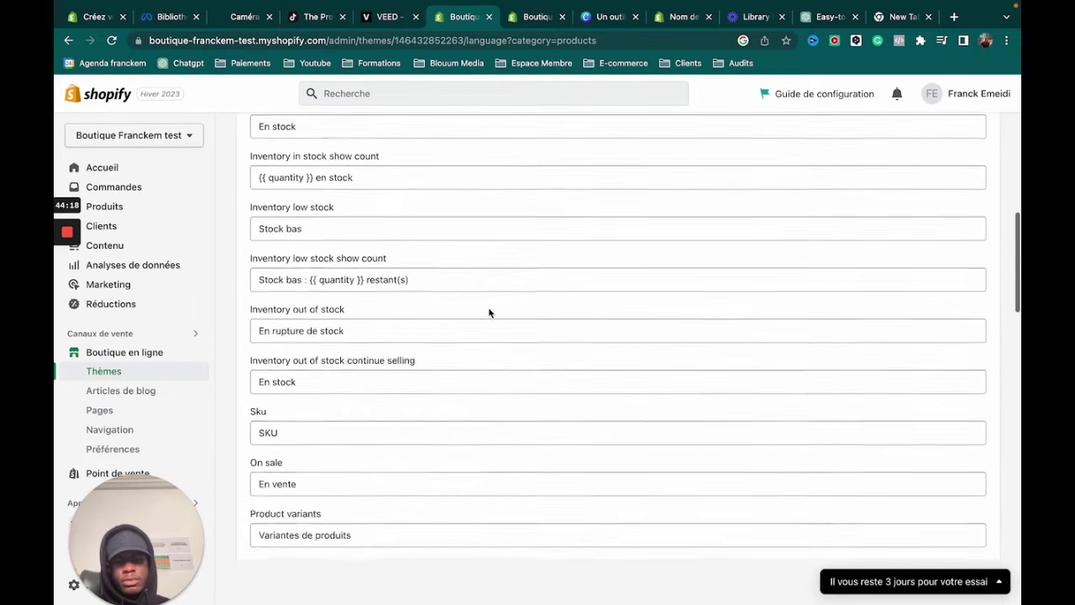
scroll(490, 312, up, 8)
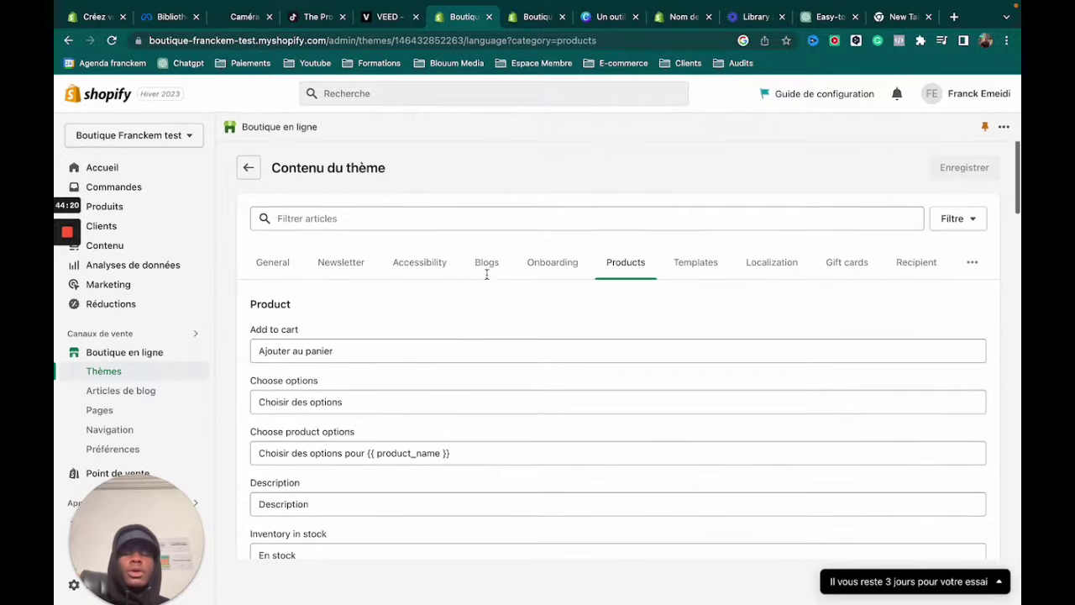
- Leave the theme content and look over the theme library and the popular free themes
click(247, 168)
scroll(555, 373, down, 5)
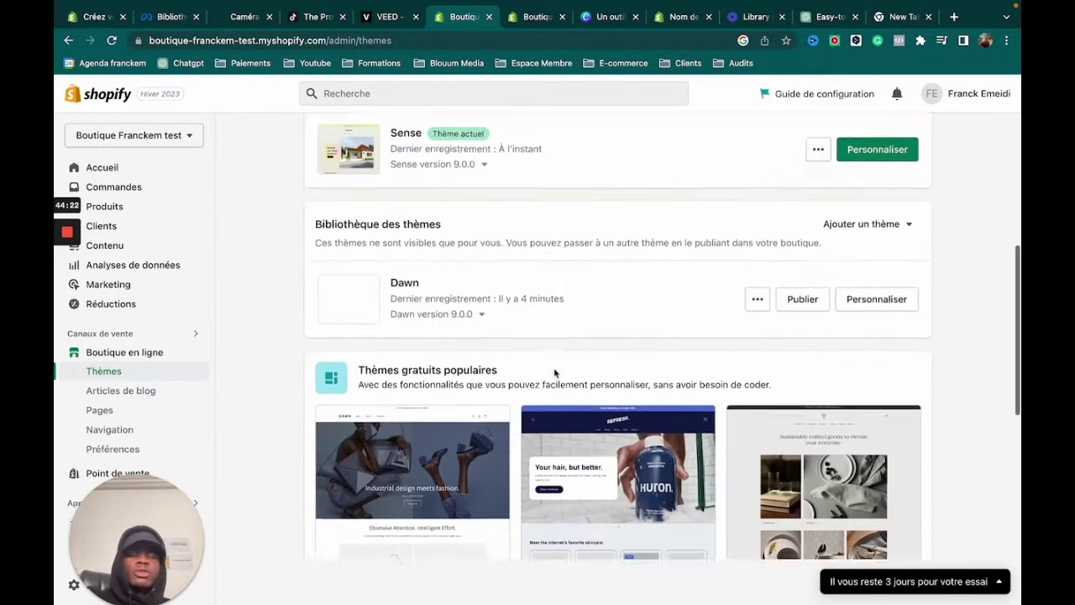
scroll(566, 369, down, 3)
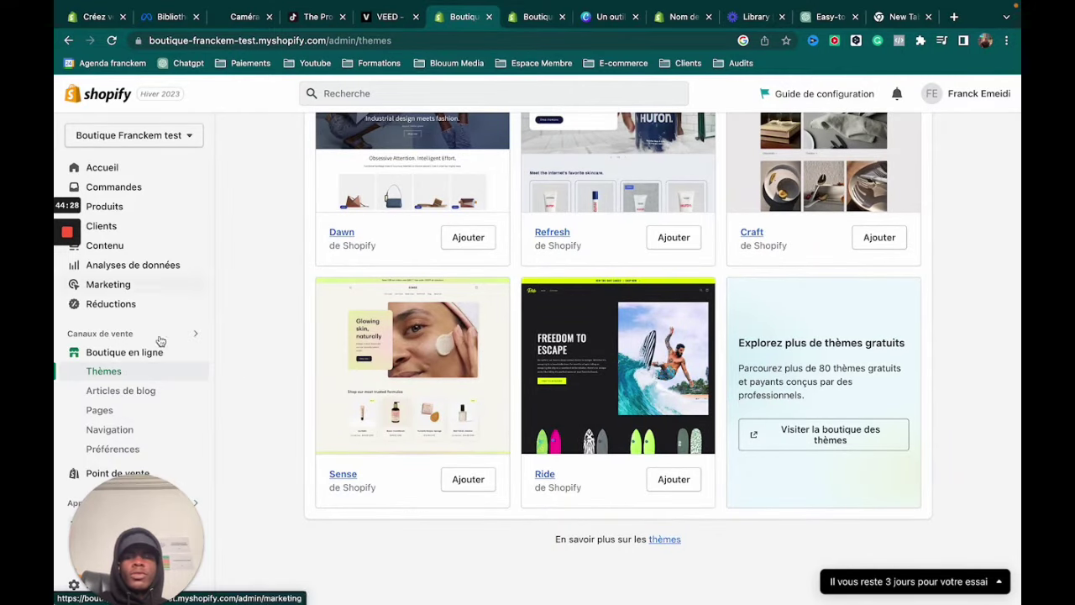
drag(136, 501, 957, 10)
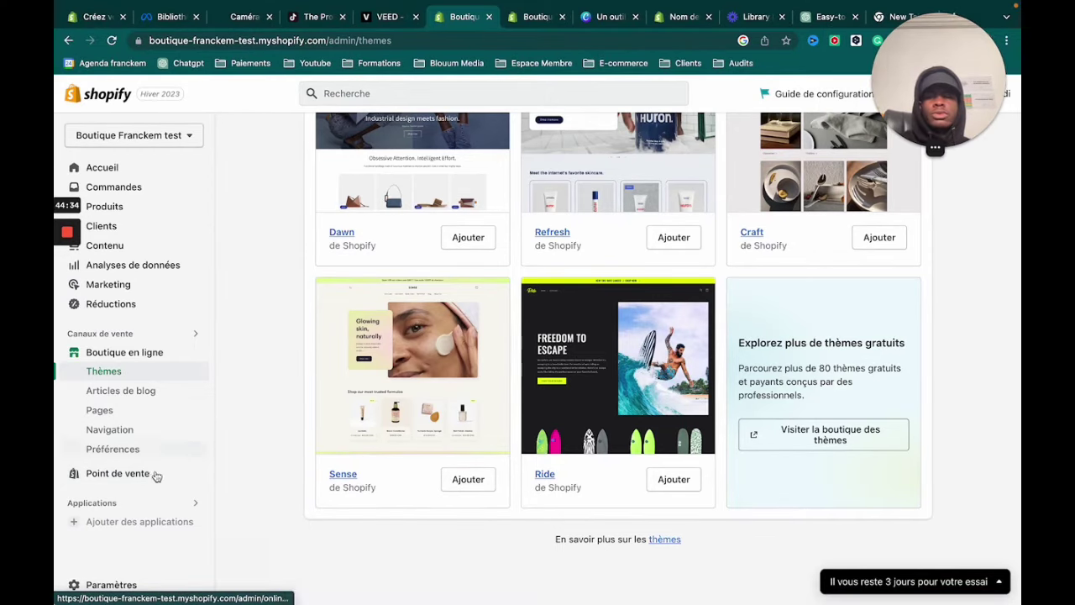
- Open the store settings for payment methods and go to the manual payment methods section
click(116, 588)
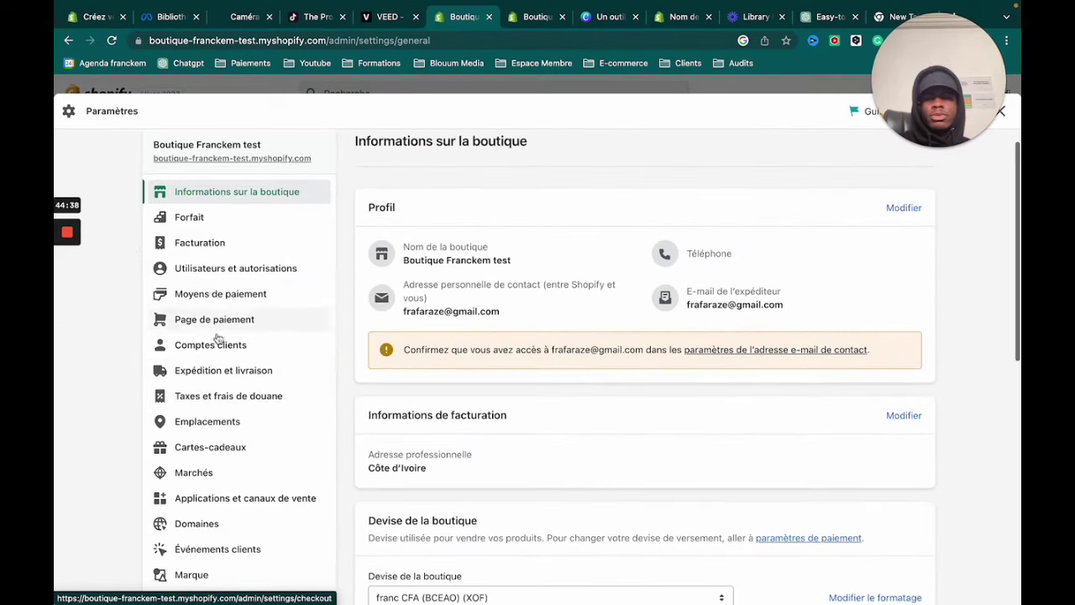
click(233, 294)
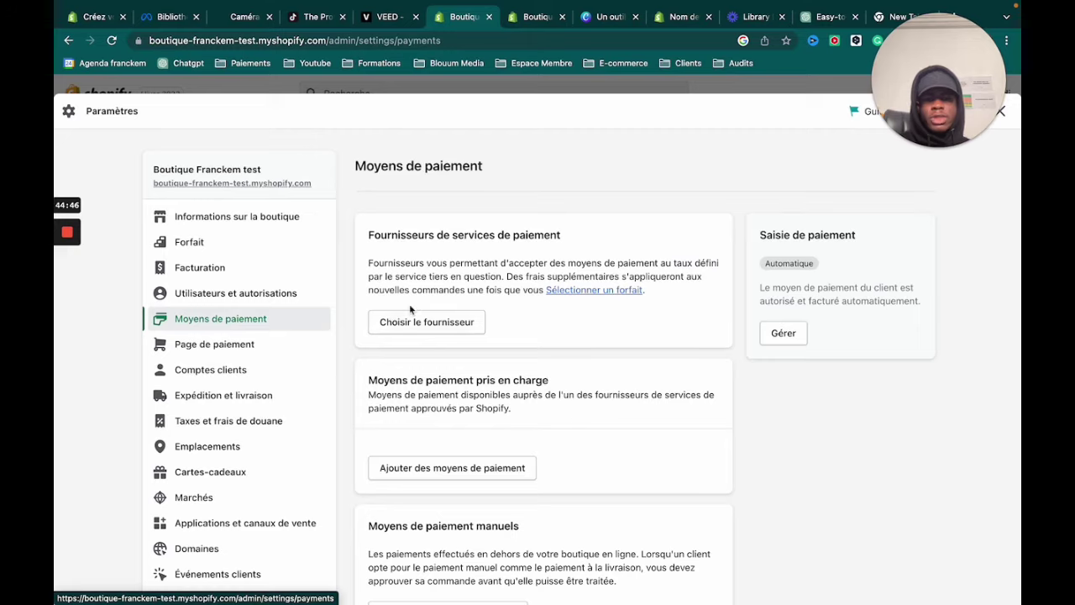
scroll(415, 353, down, 2)
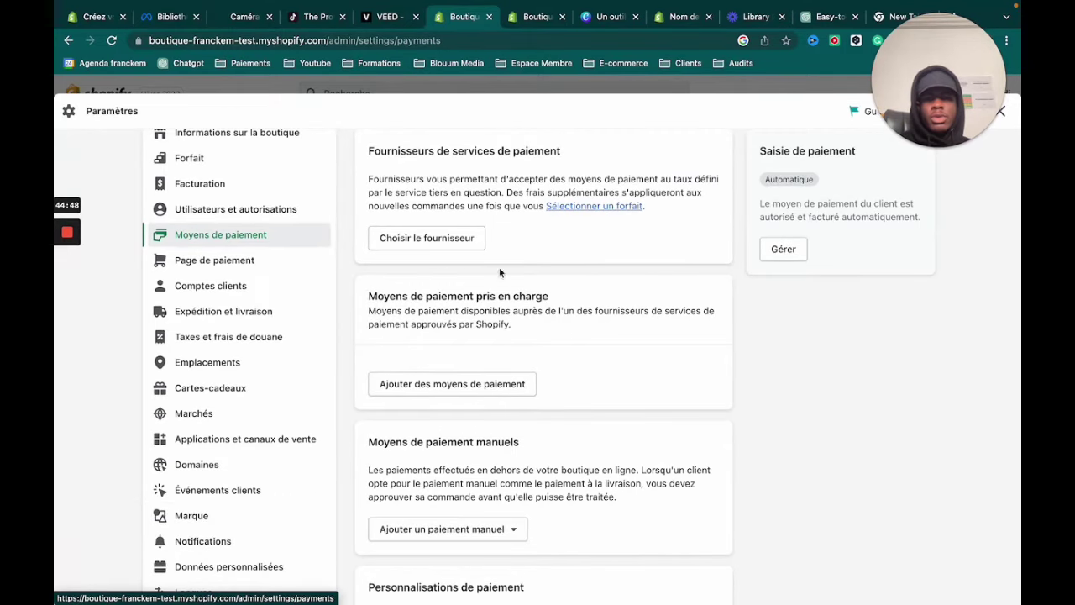
scroll(499, 272, down, 3)
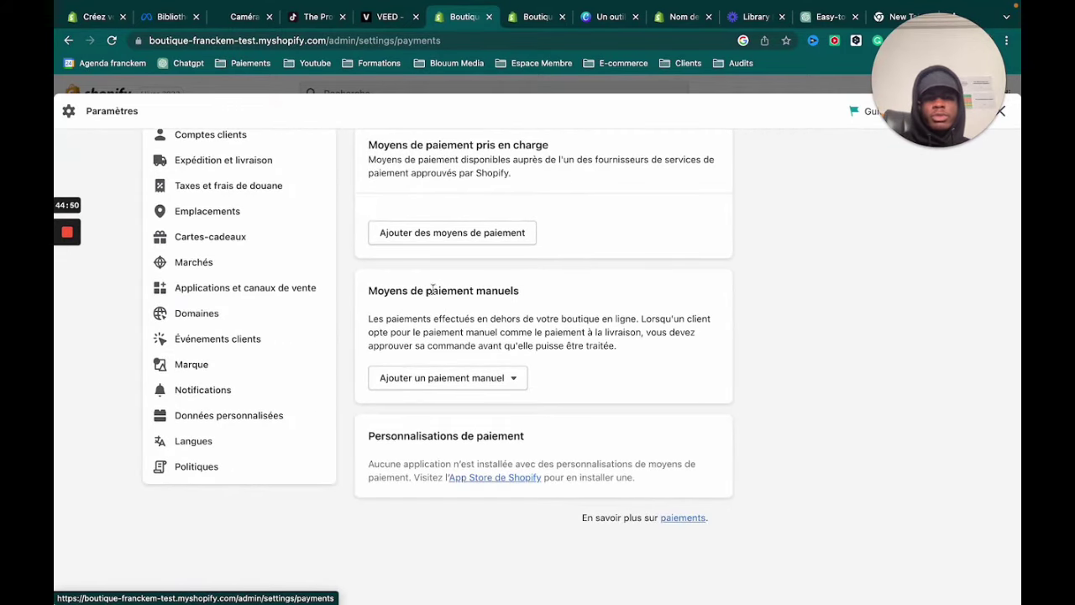
- Activate "Paiement à la livraison" as a manual payment method, leaving its additional information and payment instructions blank
click(427, 380)
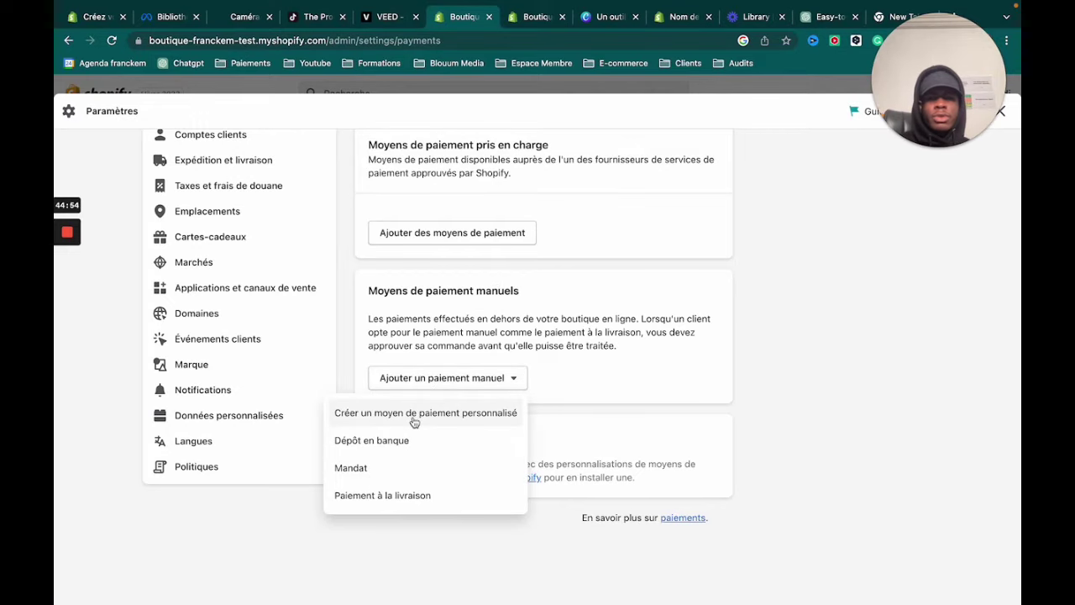
click(399, 502)
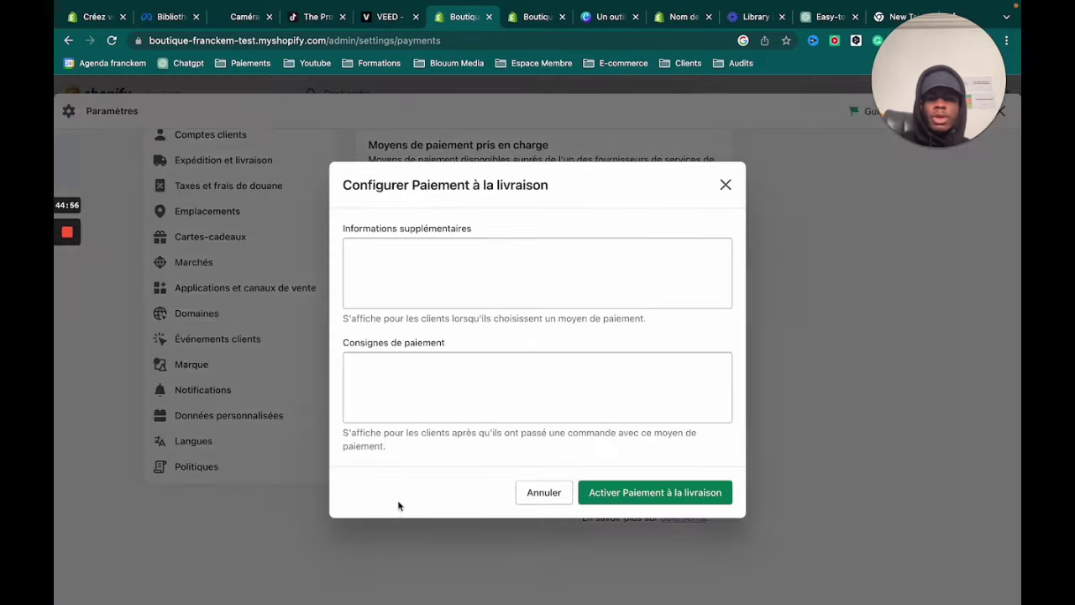
click(487, 270)
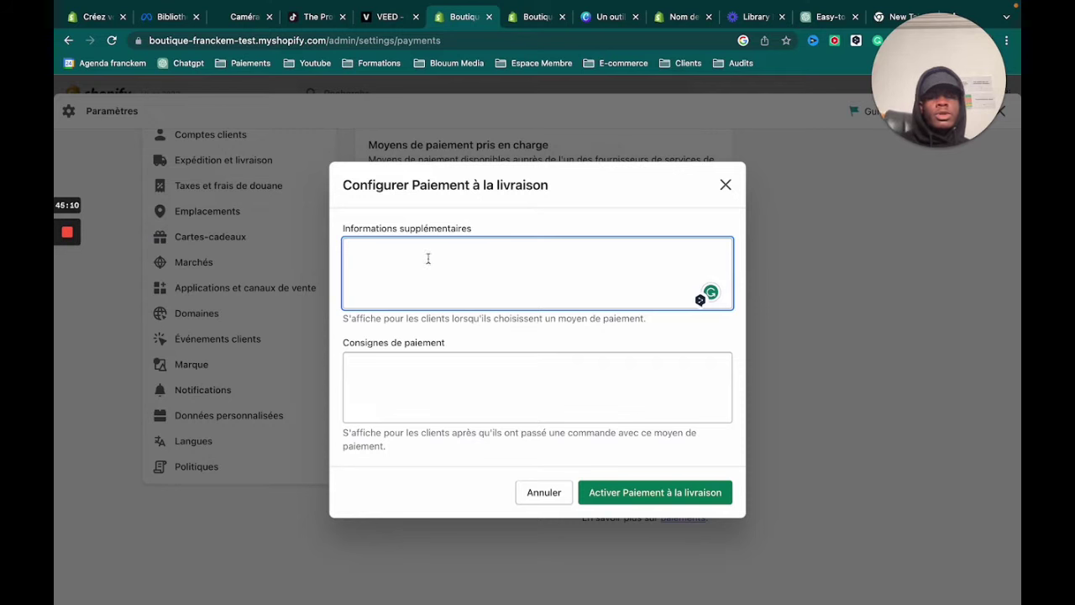
click(401, 365)
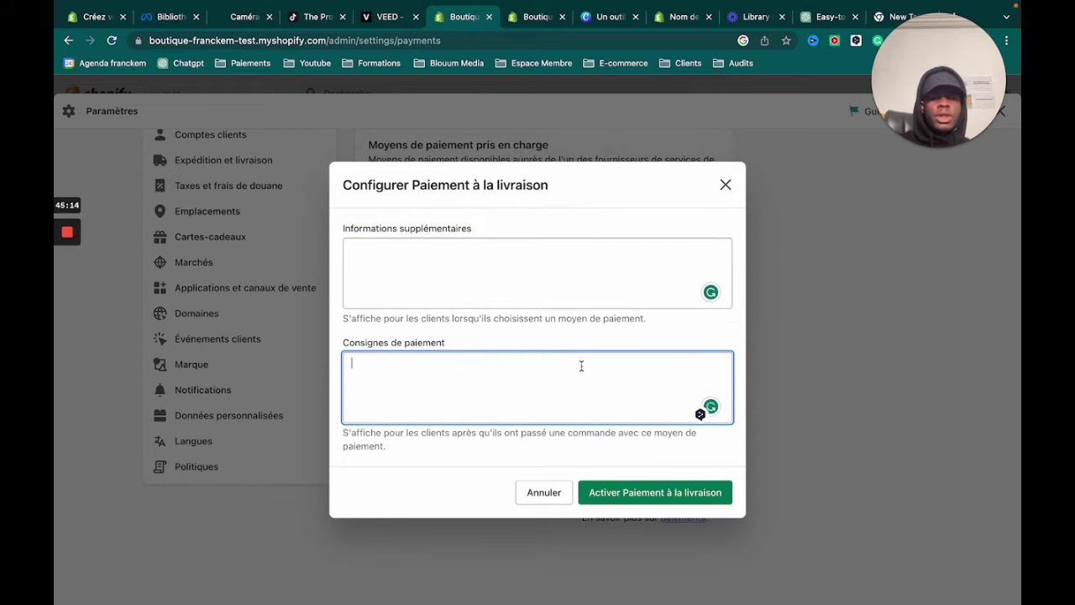
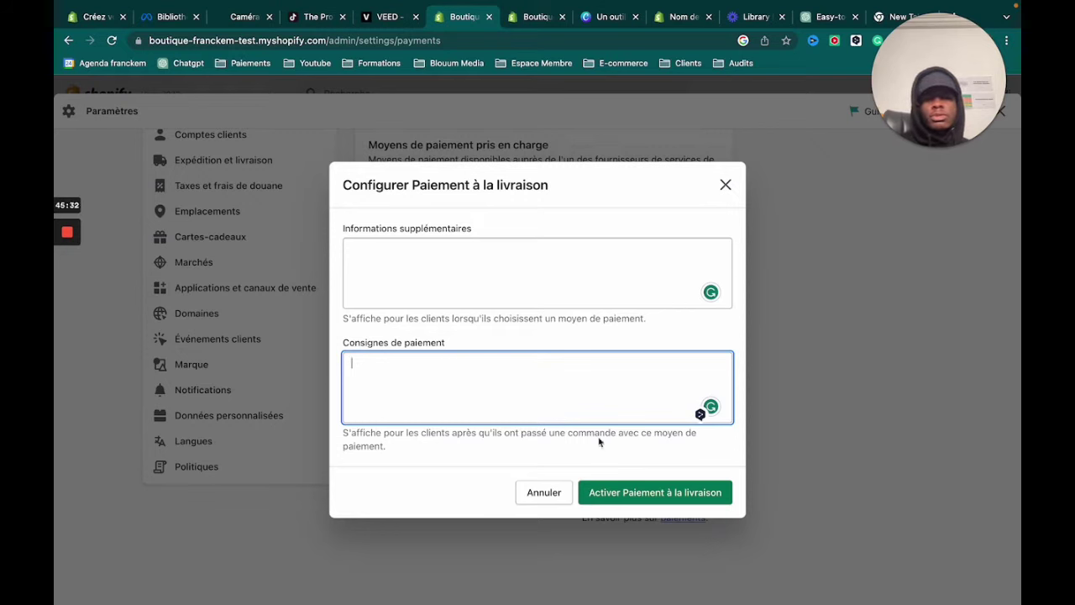
click(627, 494)
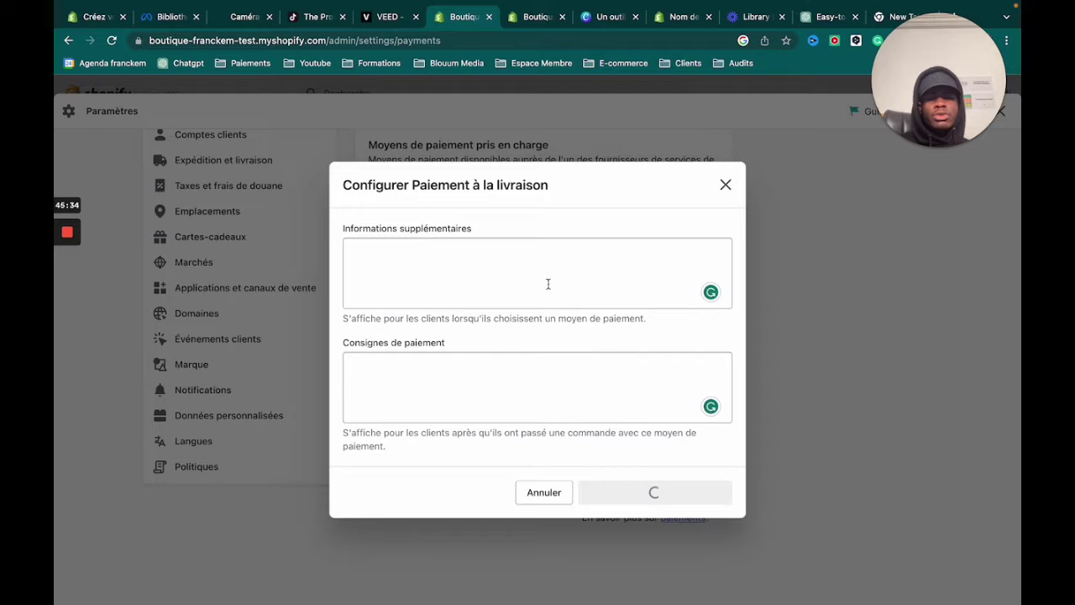
- Check the payment methods settings for the newly activated cash on delivery entry
scroll(512, 368, down, 1)
scroll(488, 378, up, 3)
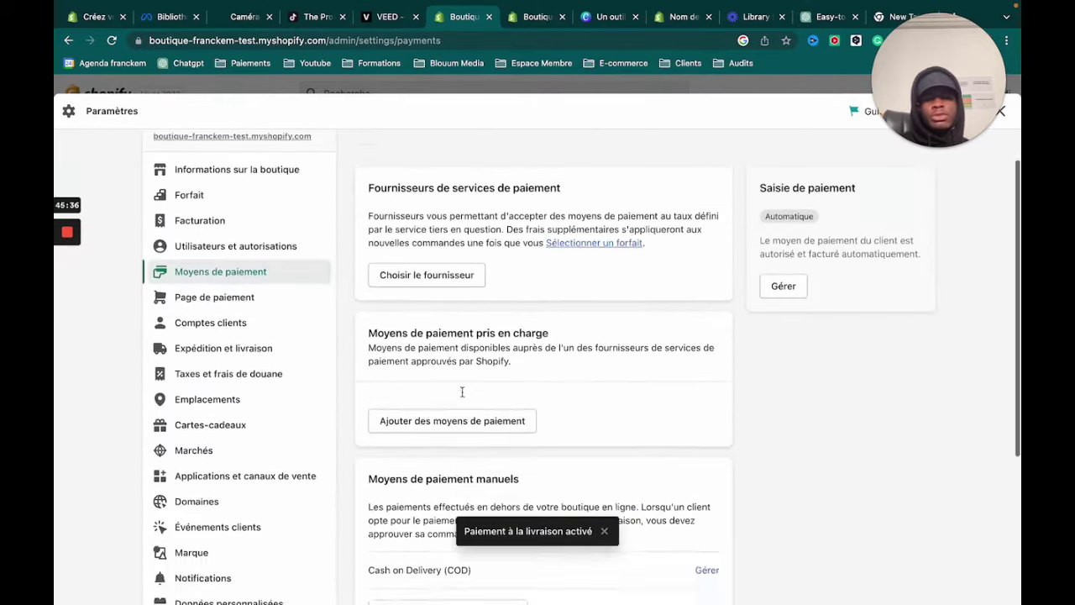
scroll(462, 392, down, 5)
scroll(499, 377, up, 1)
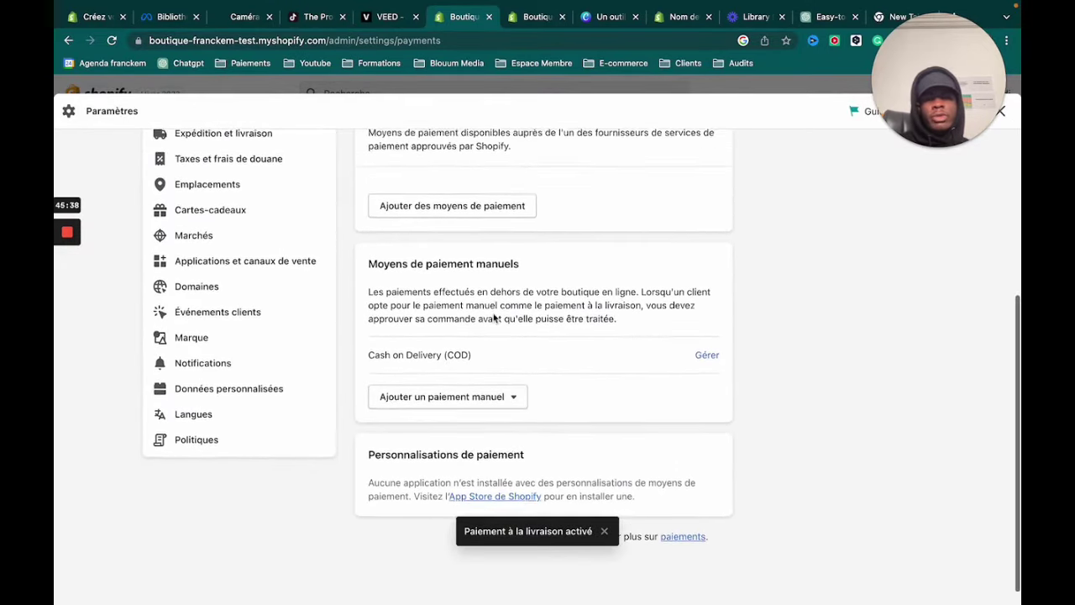
scroll(492, 324, up, 2)
scroll(442, 446, down, 2)
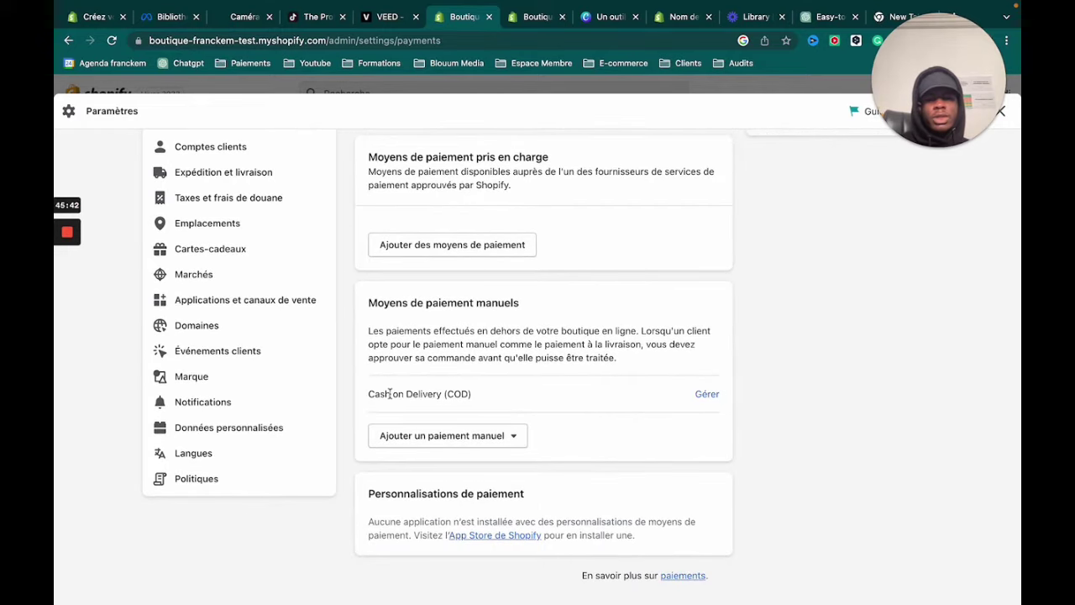
scroll(464, 412, down, 2)
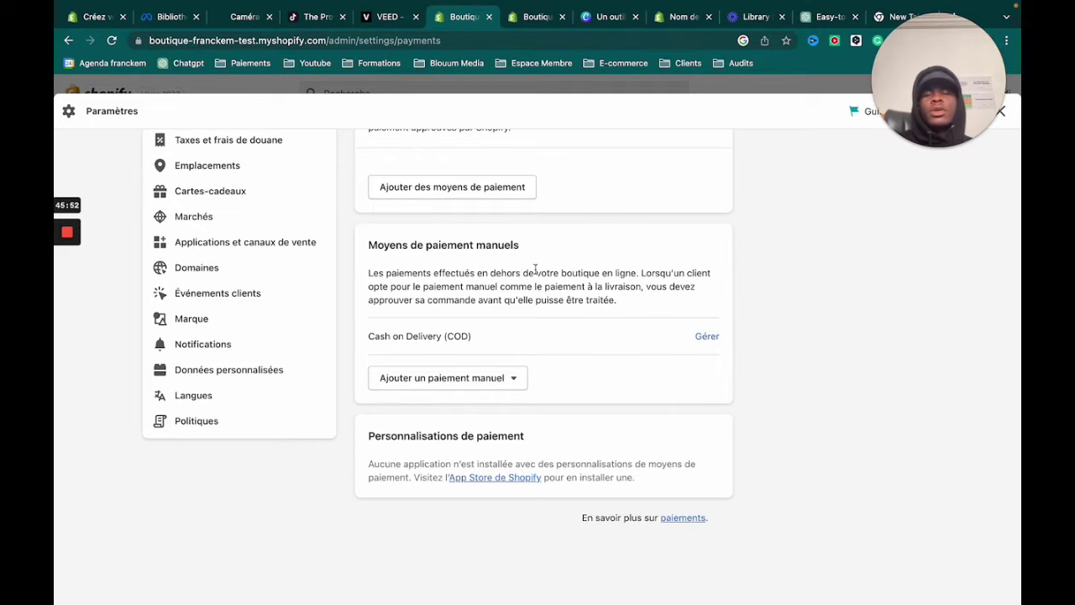
- Open the "Page de paiement" settings and look through the contact, customer information, order processing and marketing options
scroll(535, 269, up, 5)
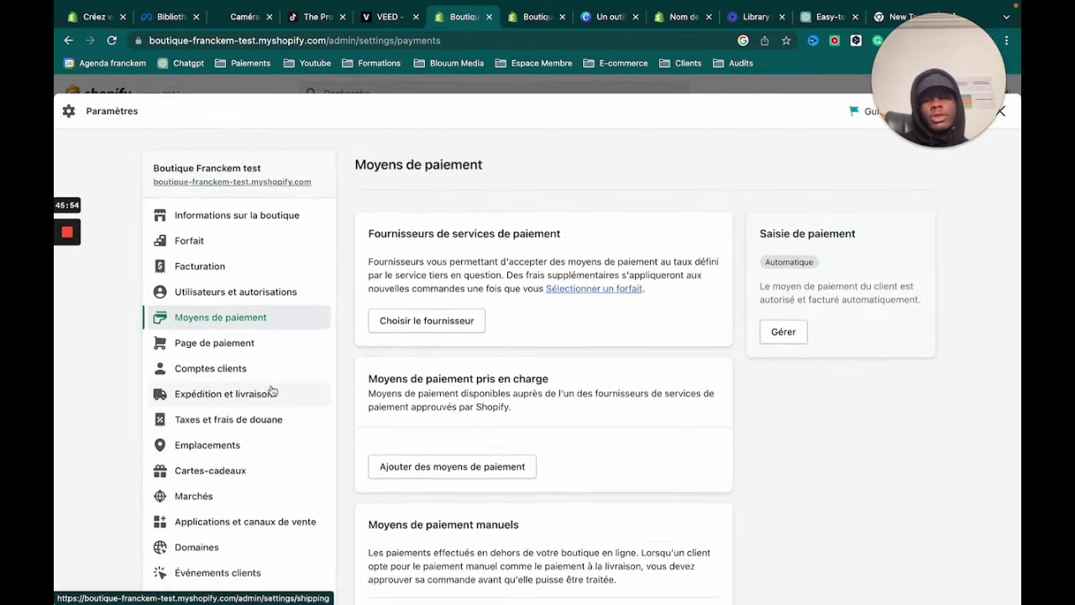
scroll(271, 391, down, 1)
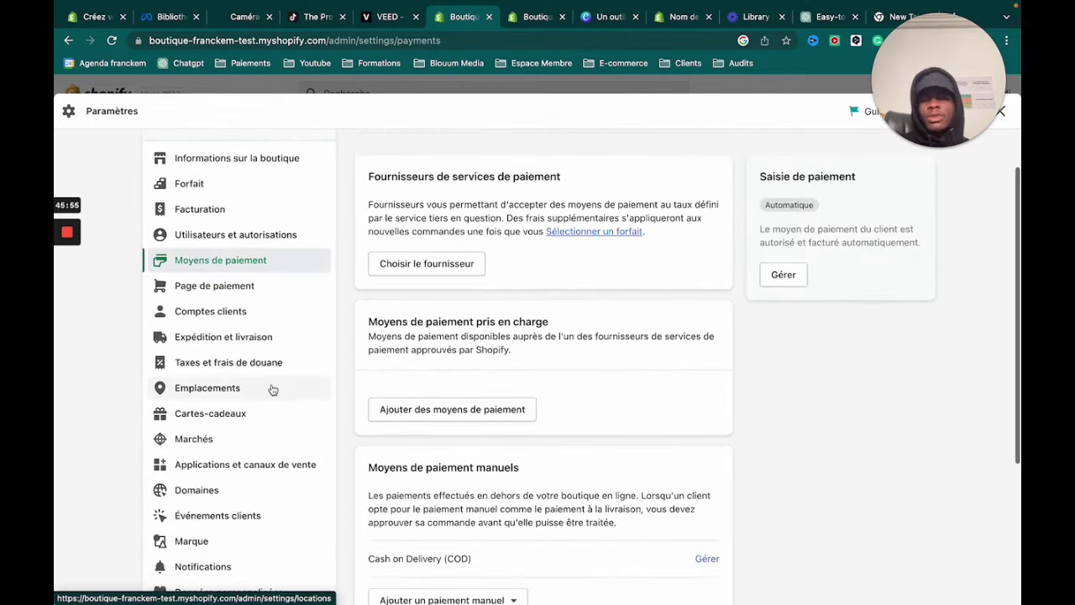
click(273, 294)
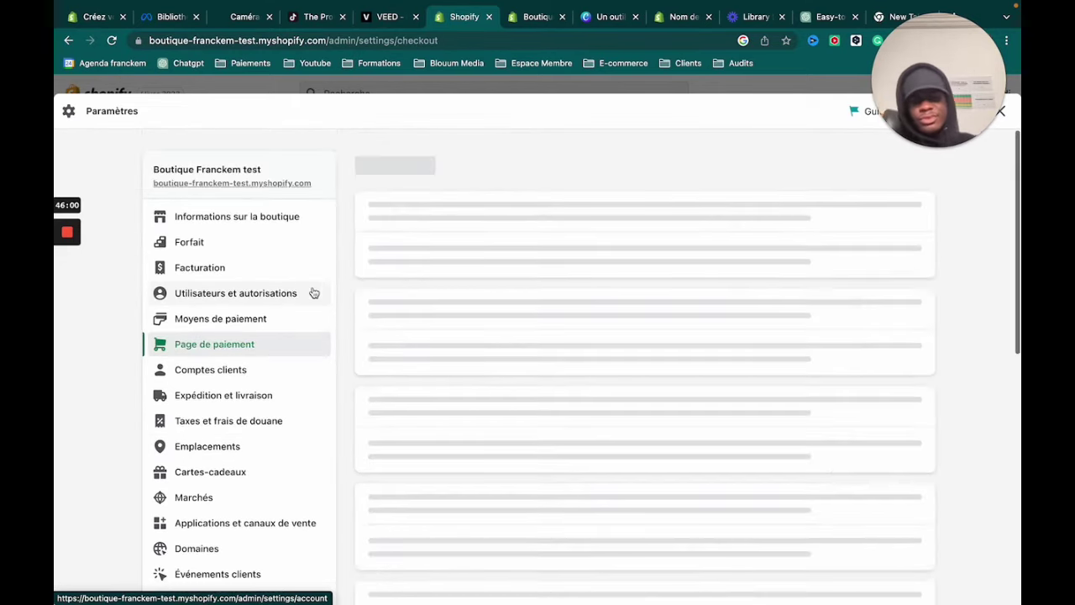
scroll(465, 387, down, 4)
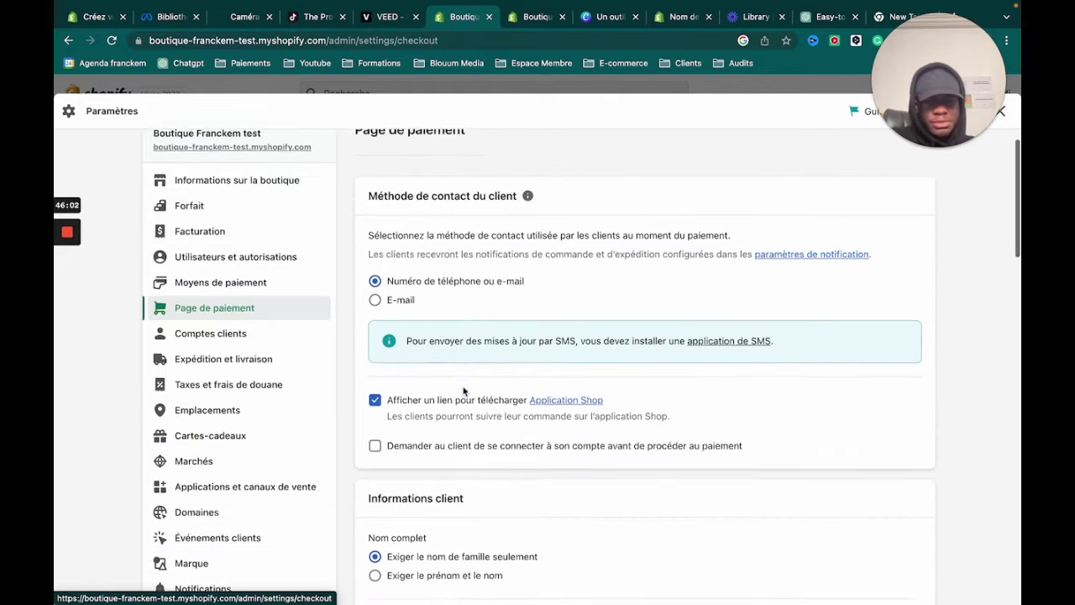
scroll(465, 393, up, 5)
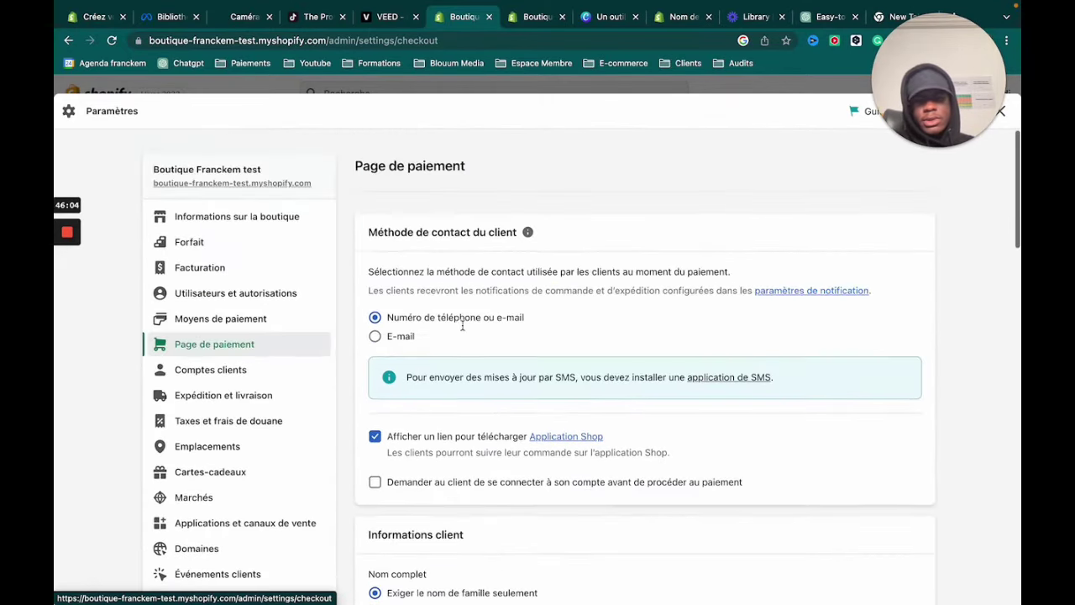
scroll(458, 323, down, 1)
scroll(436, 454, down, 9)
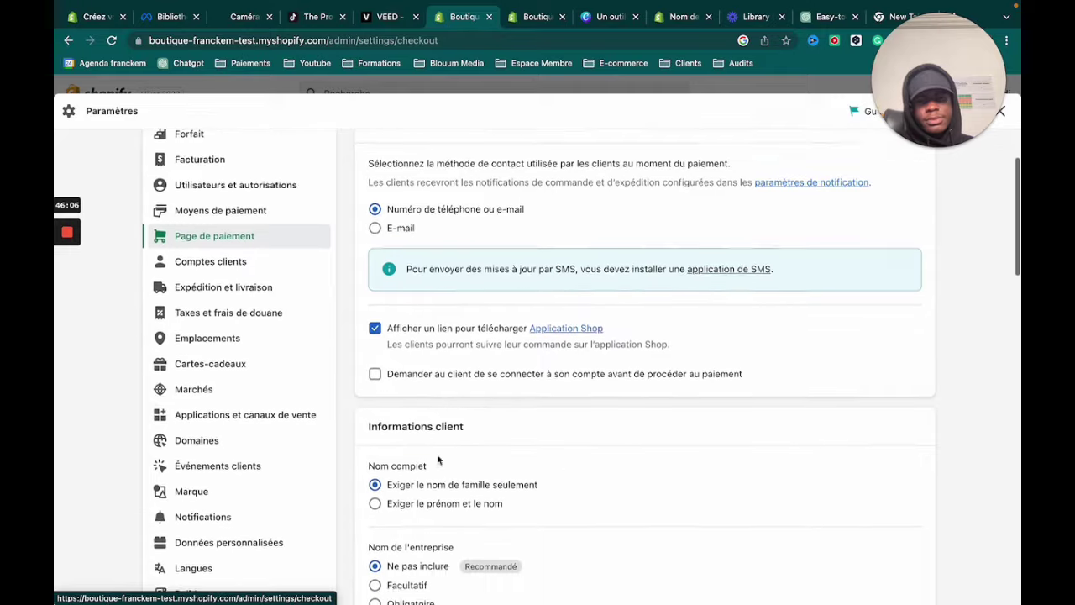
scroll(441, 479, down, 10)
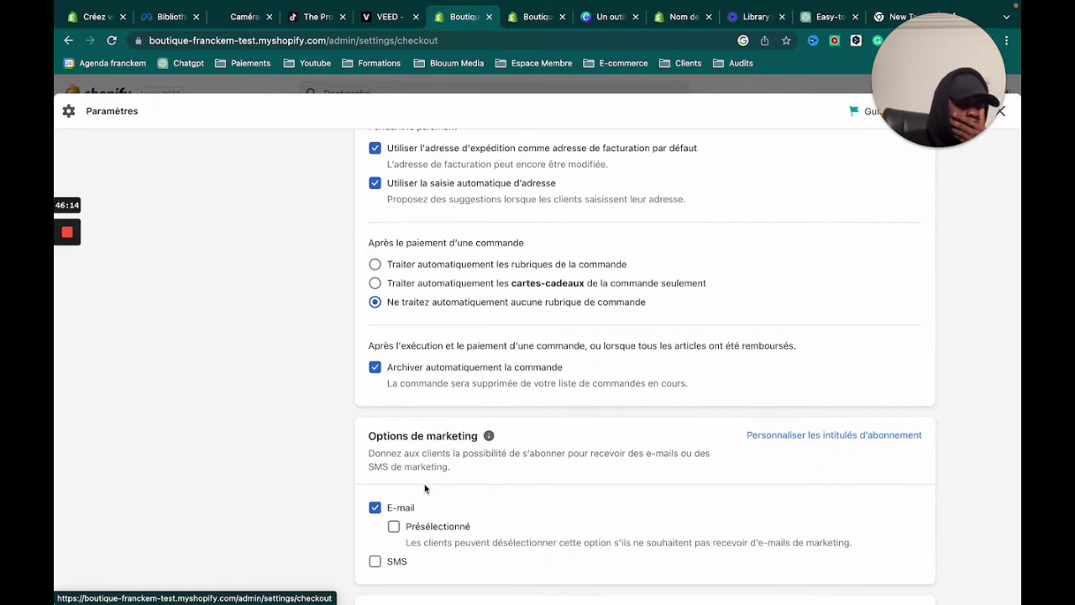
scroll(429, 478, down, 5)
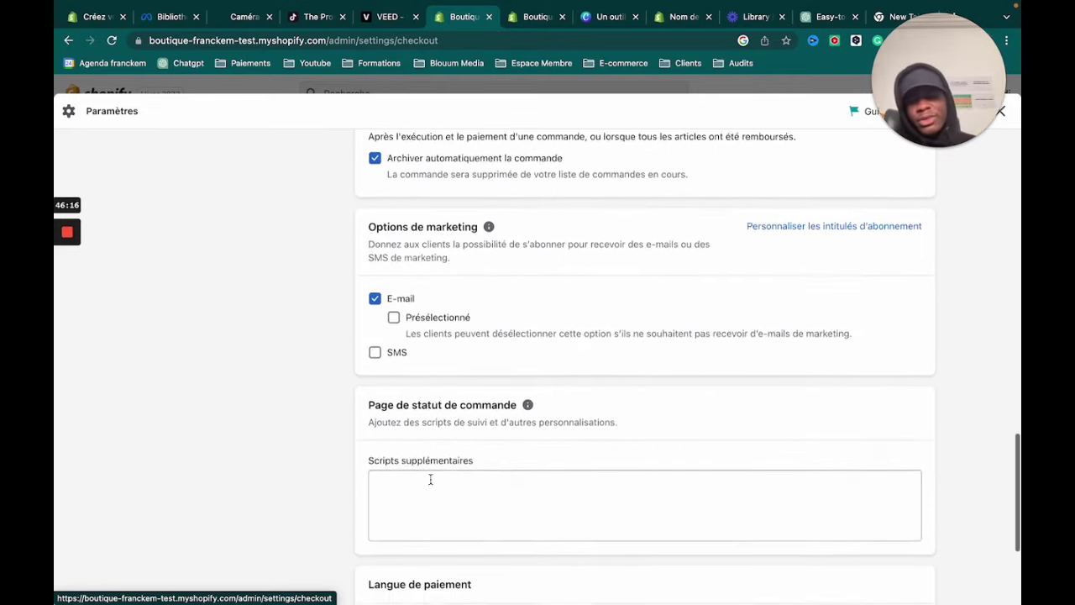
scroll(412, 238, up, 7)
scroll(412, 238, up, 10)
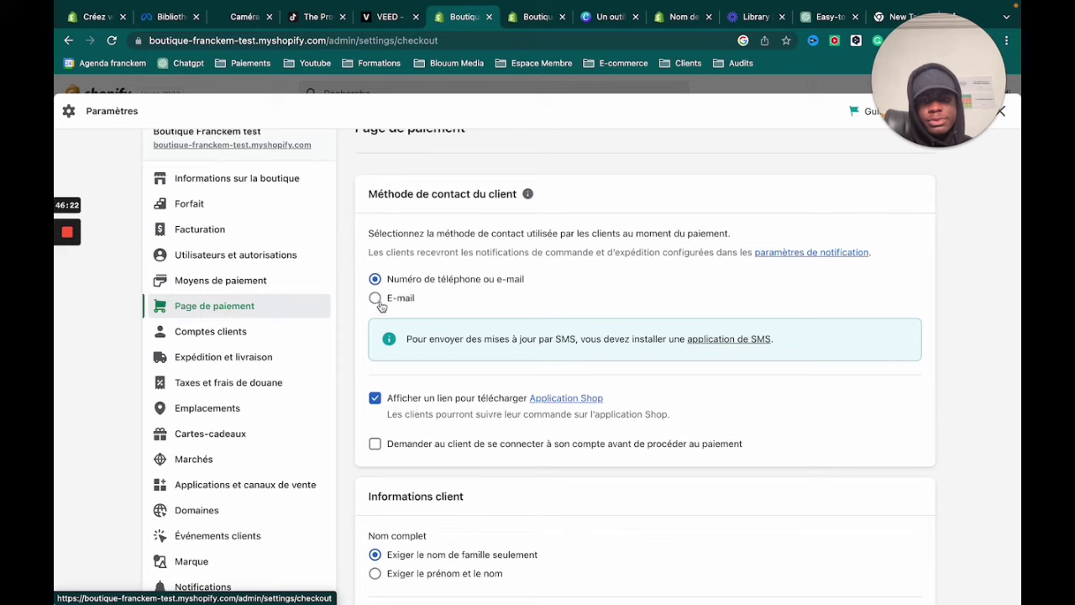
- Set the customer information's "Adresse ligne 2" to "Ne pas inclure" and the shipping address phone number to "Obligatoire"
scroll(437, 425, down, 1)
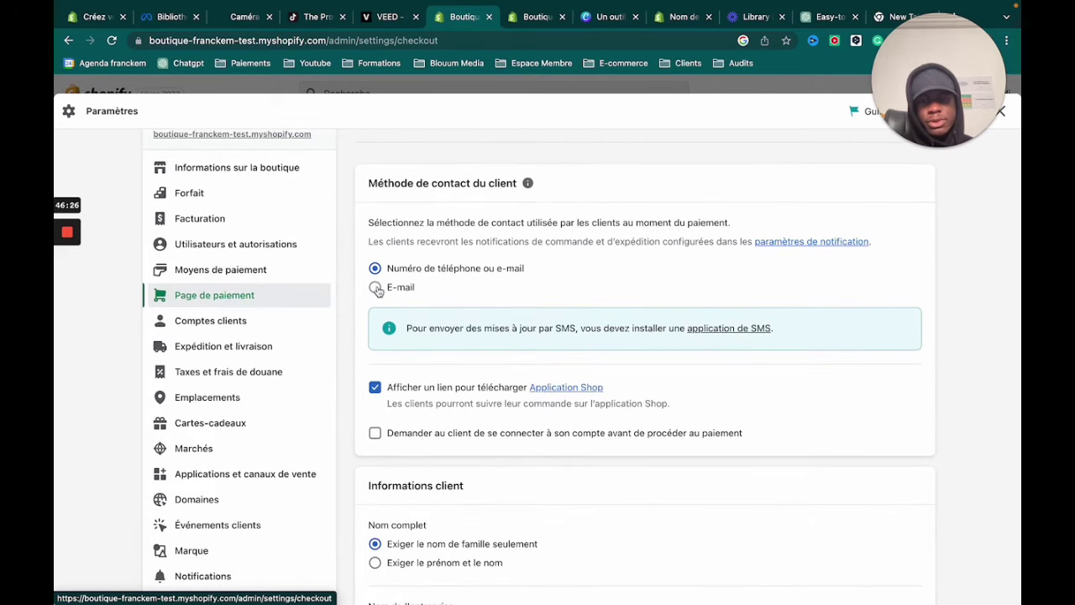
scroll(432, 330, down, 3)
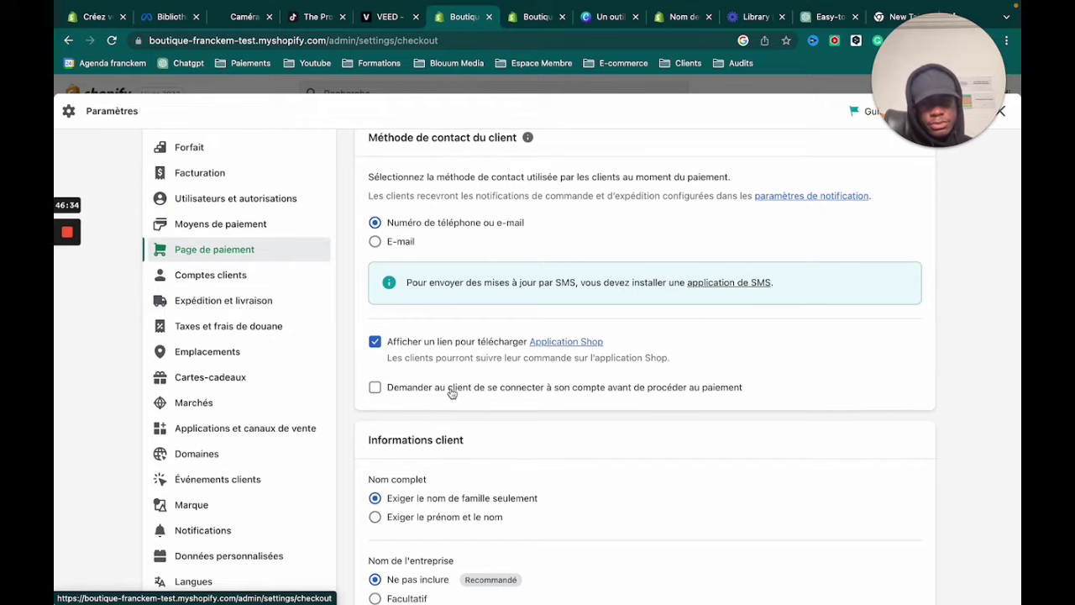
scroll(452, 393, down, 3)
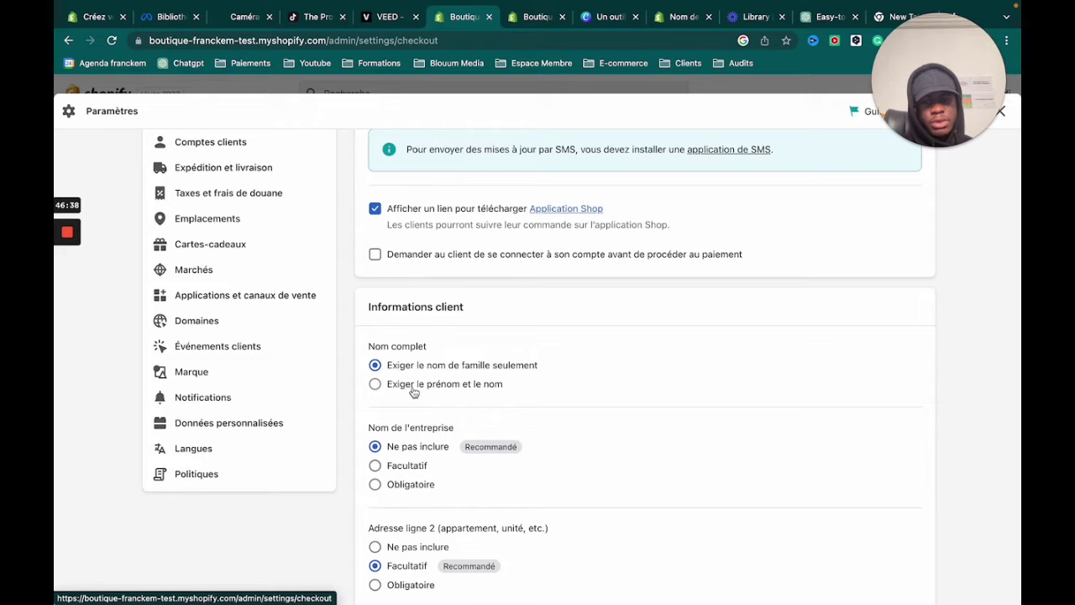
scroll(413, 392, down, 1)
scroll(416, 360, down, 1)
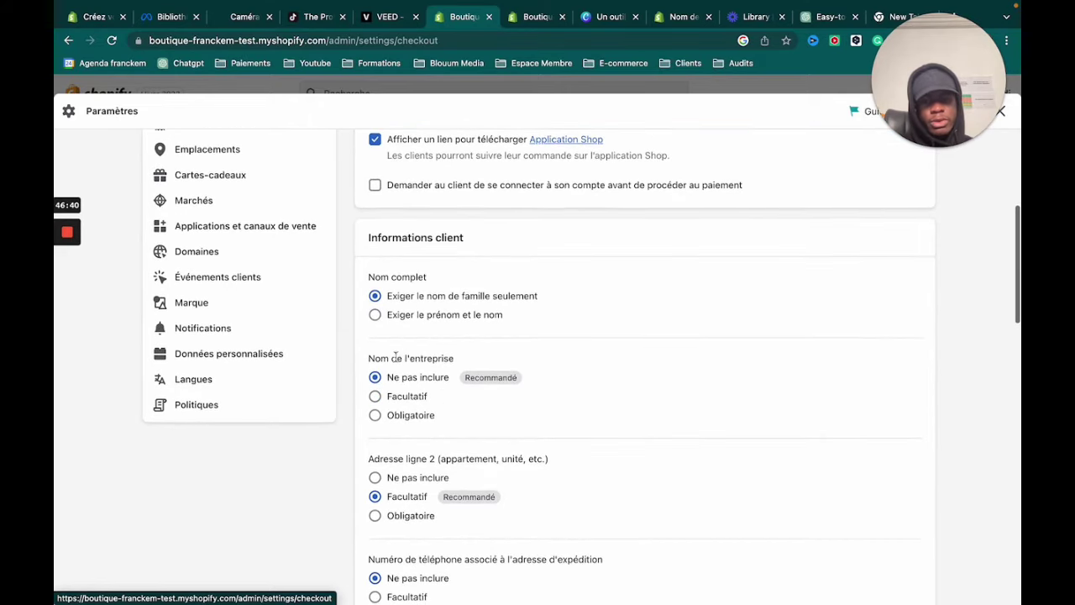
scroll(402, 413, down, 1)
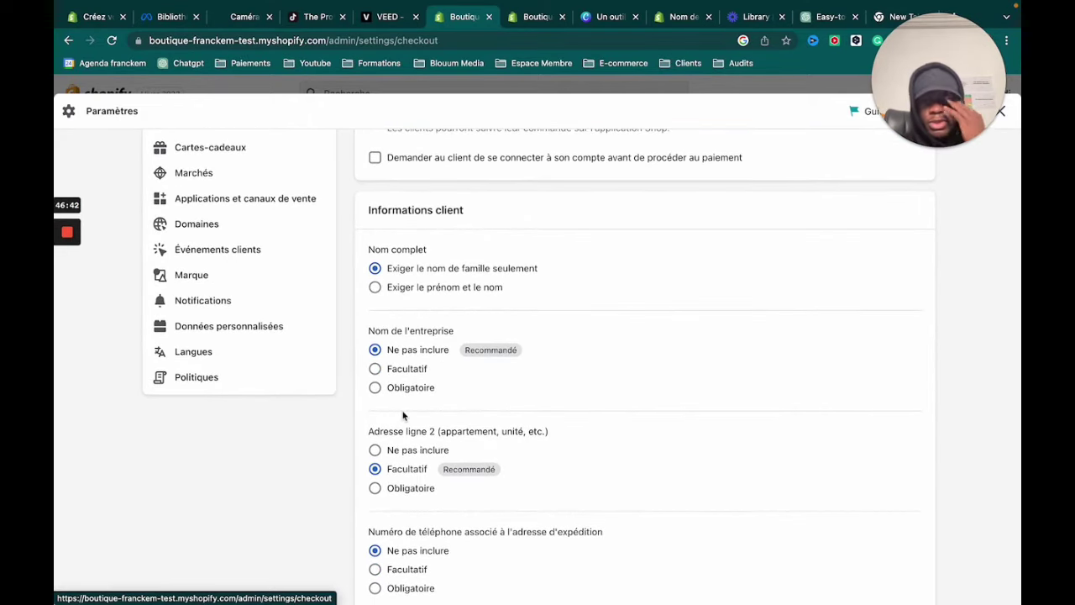
scroll(403, 415, down, 1)
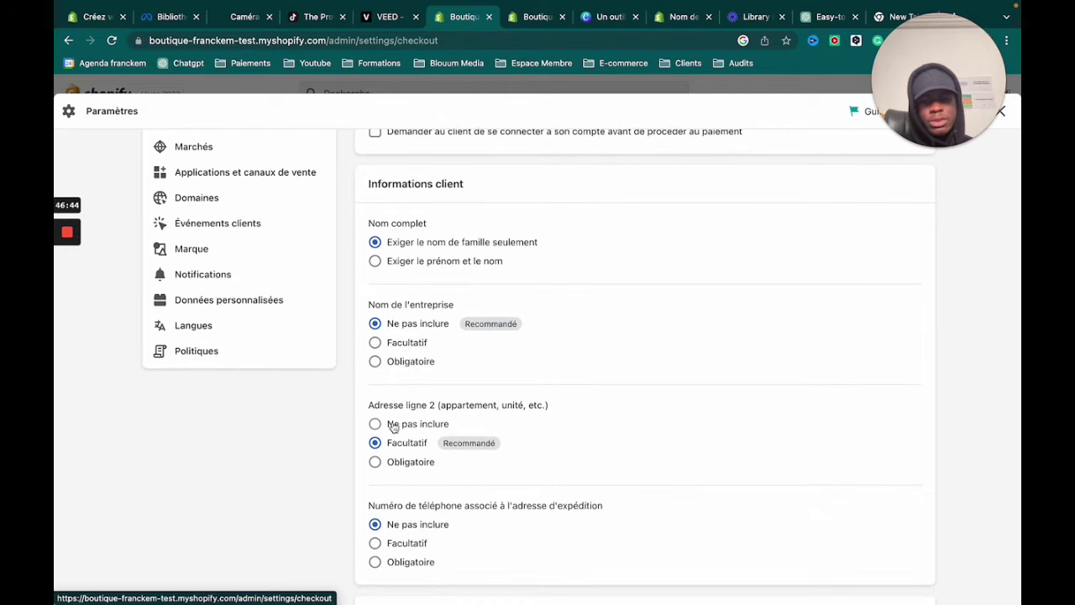
click(393, 427)
scroll(409, 445, down, 4)
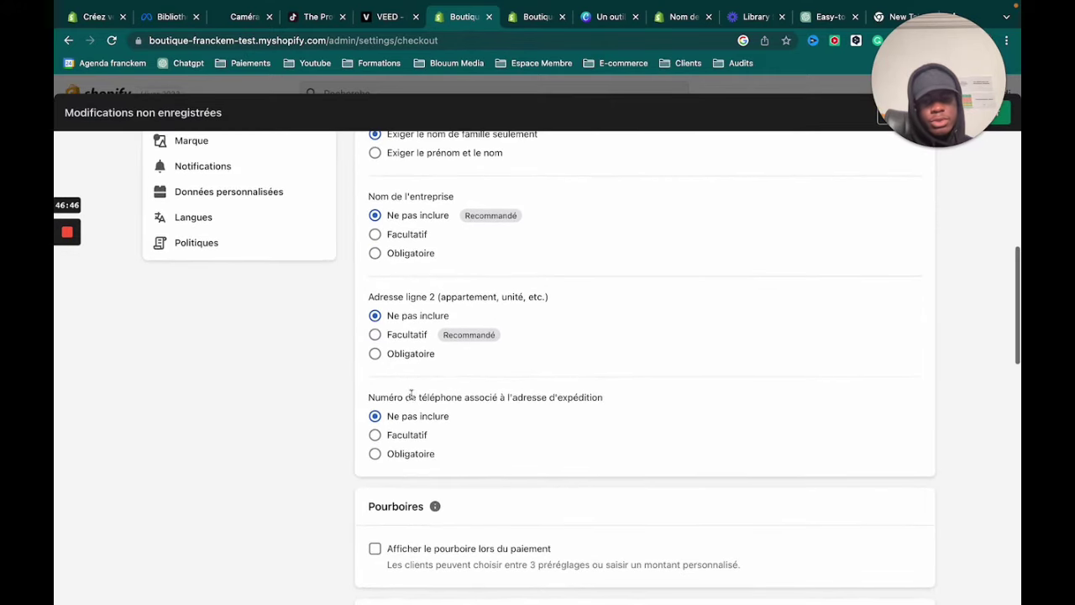
click(404, 454)
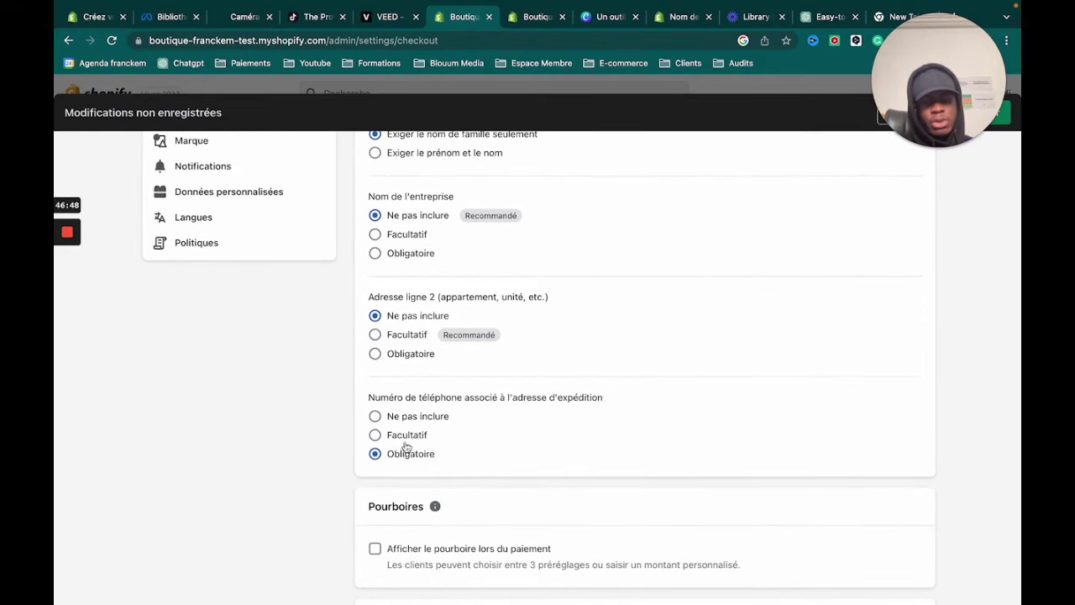
- Turn off "Archiver automatiquement la commande" in the order processing options, leaving tips disabled
scroll(425, 418, down, 1)
scroll(425, 416, down, 7)
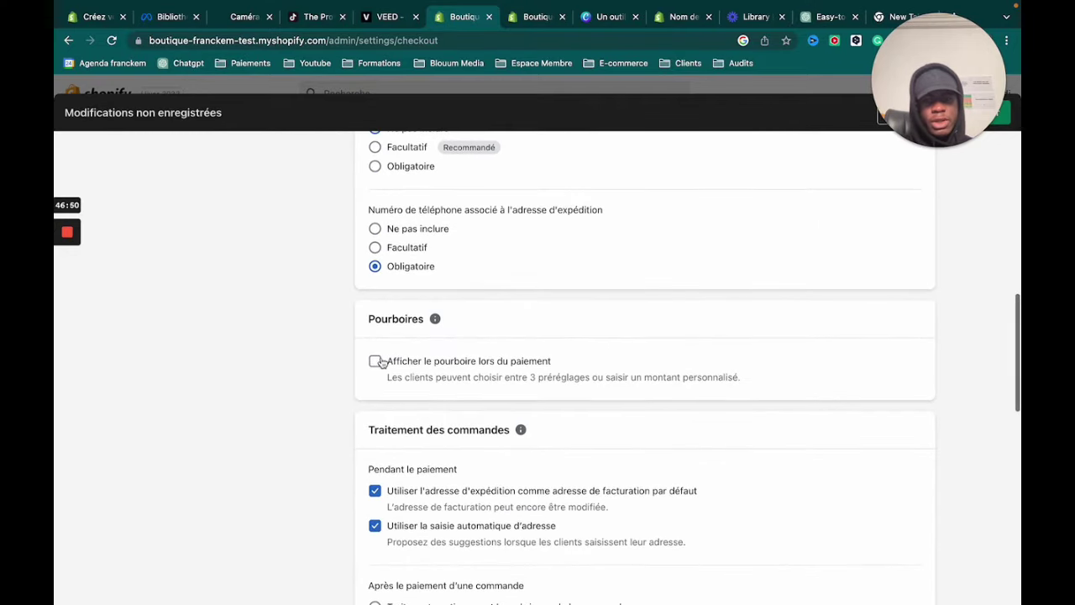
scroll(439, 368, down, 5)
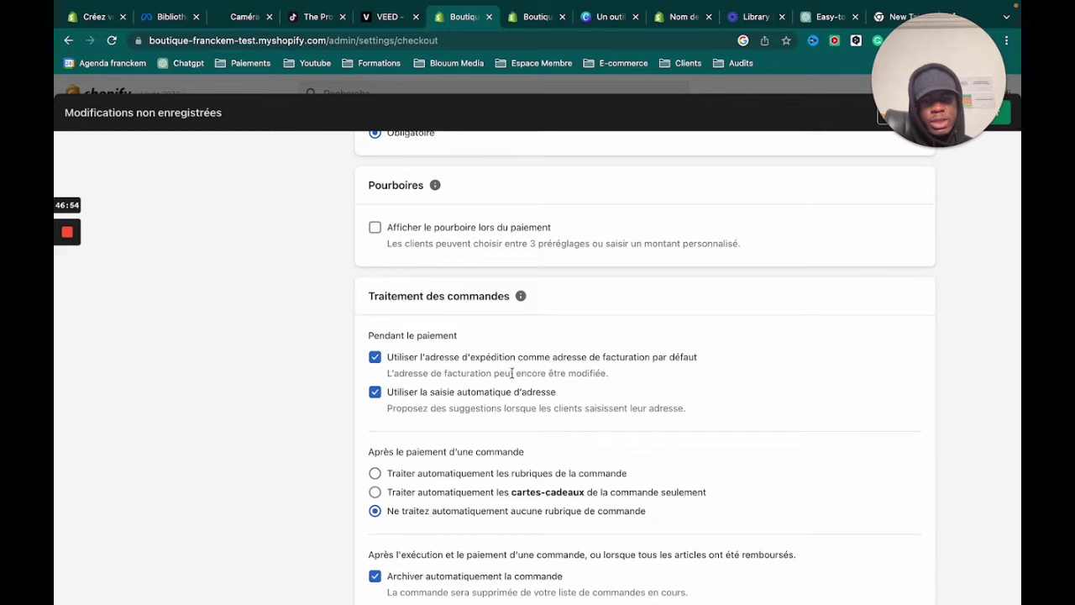
scroll(445, 405, down, 6)
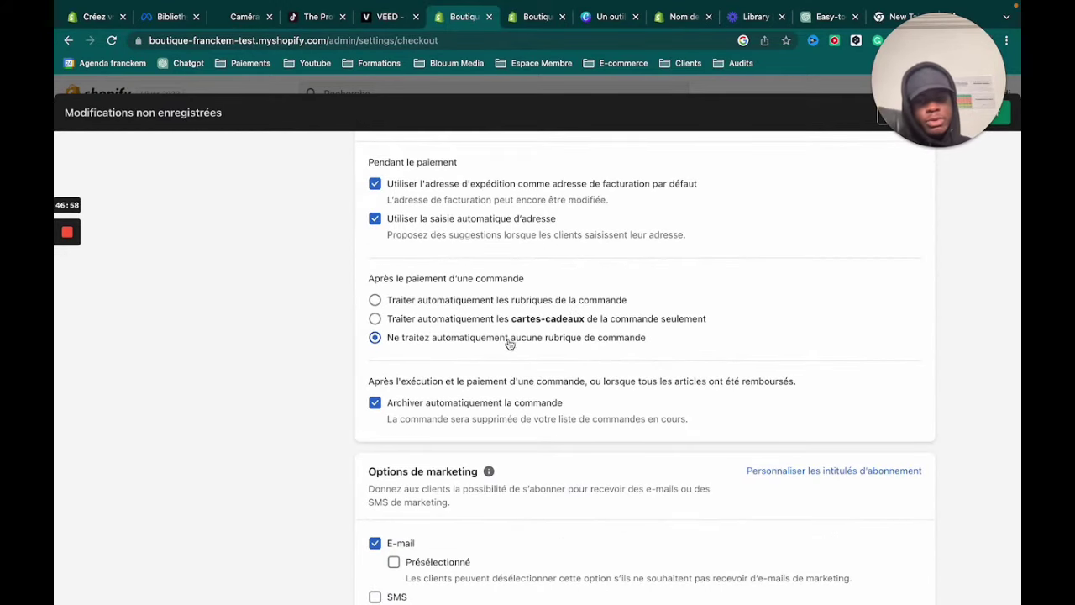
scroll(508, 336, down, 2)
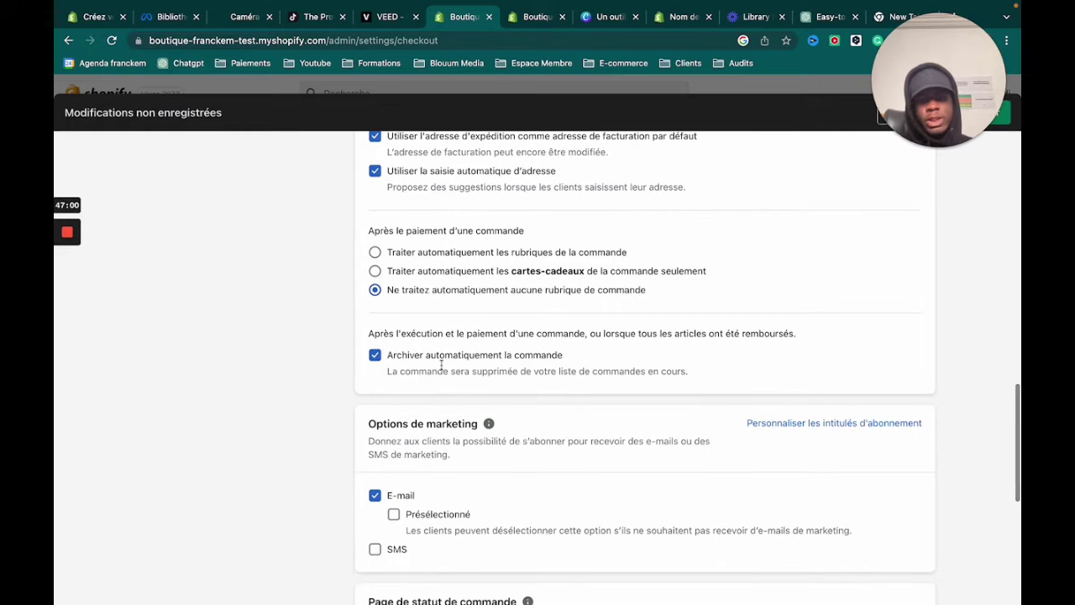
scroll(412, 392, down, 2)
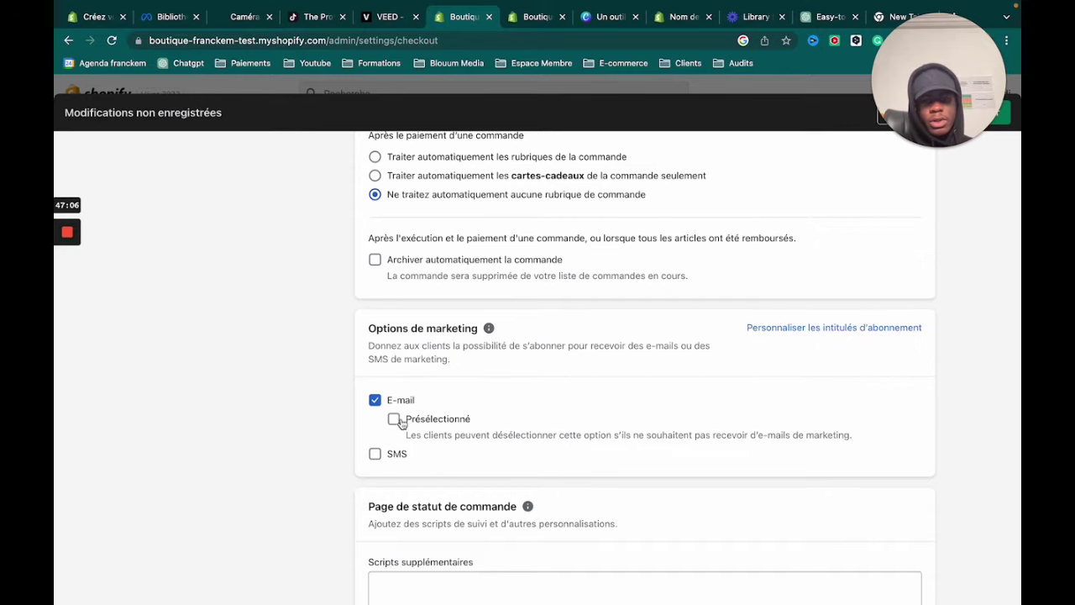
- Enable the SMS marketing option and save the checkout page settings, leaving the additional scripts blank
click(375, 453)
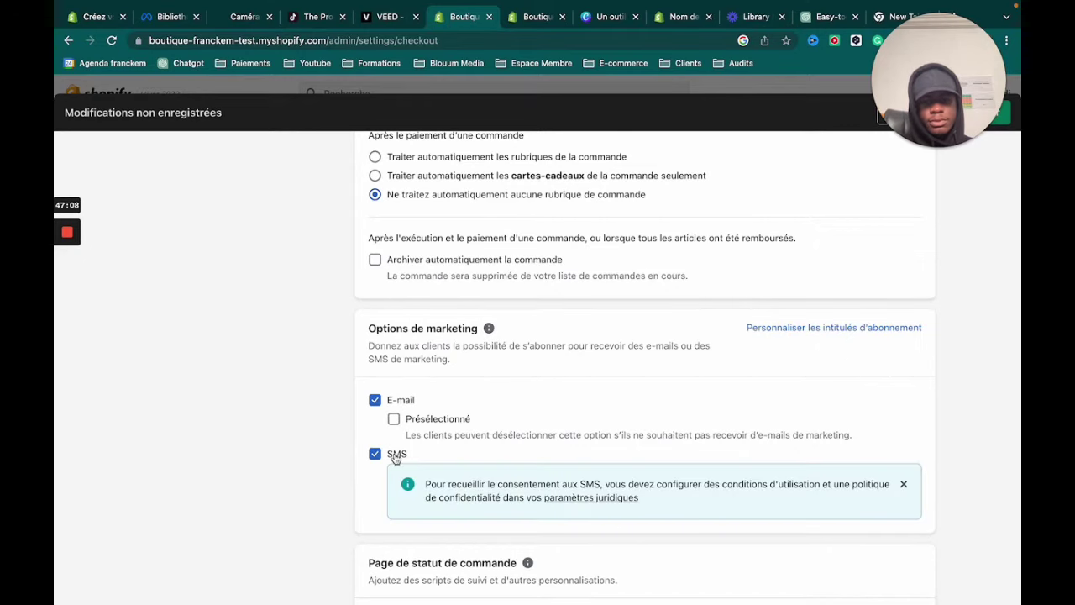
scroll(413, 478, down, 1)
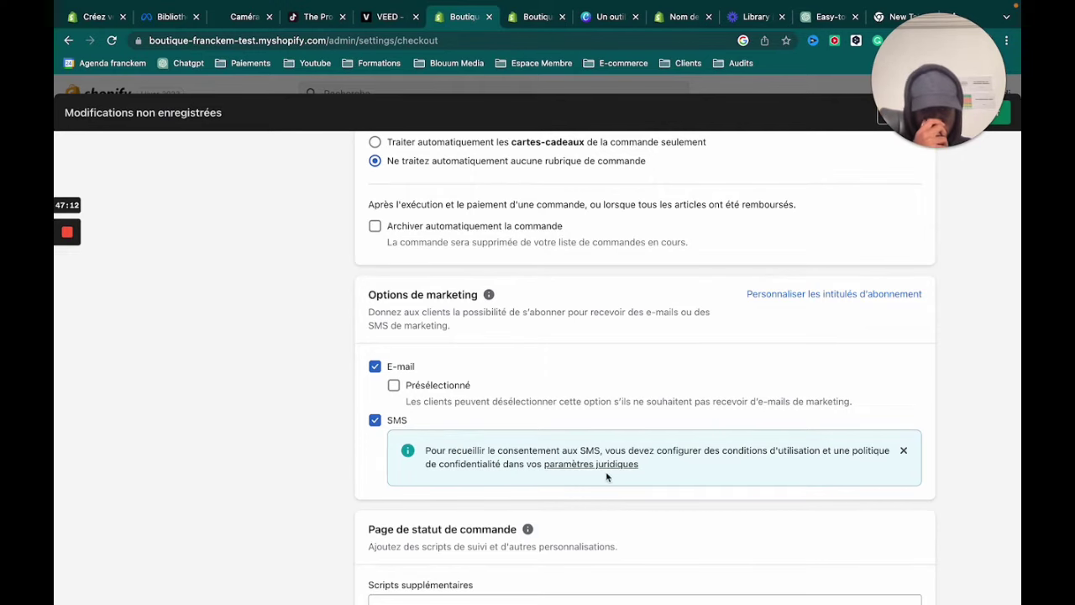
scroll(494, 378, down, 1)
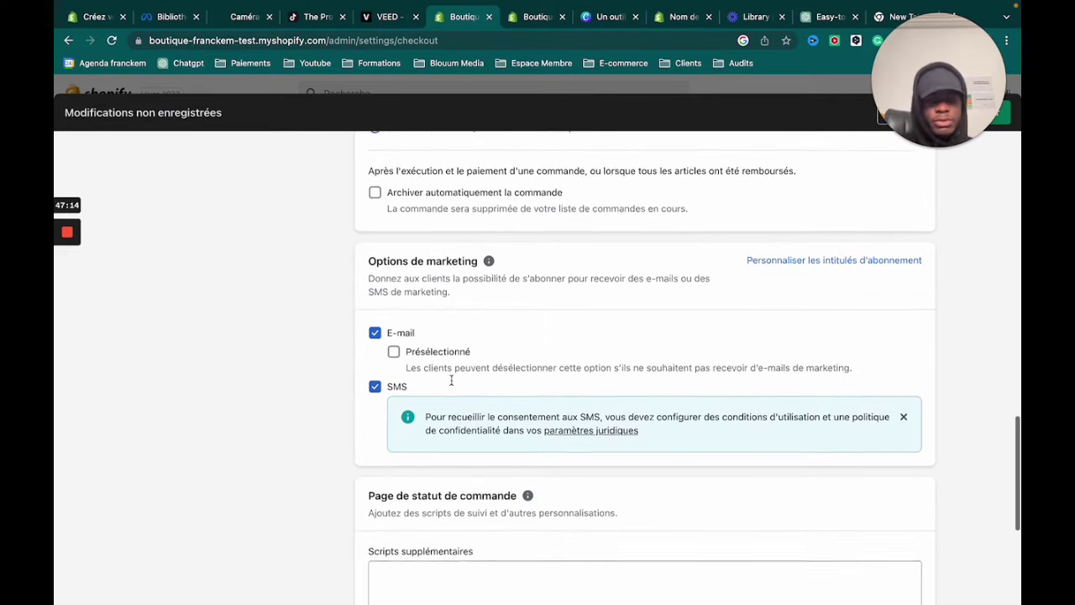
scroll(445, 382, down, 2)
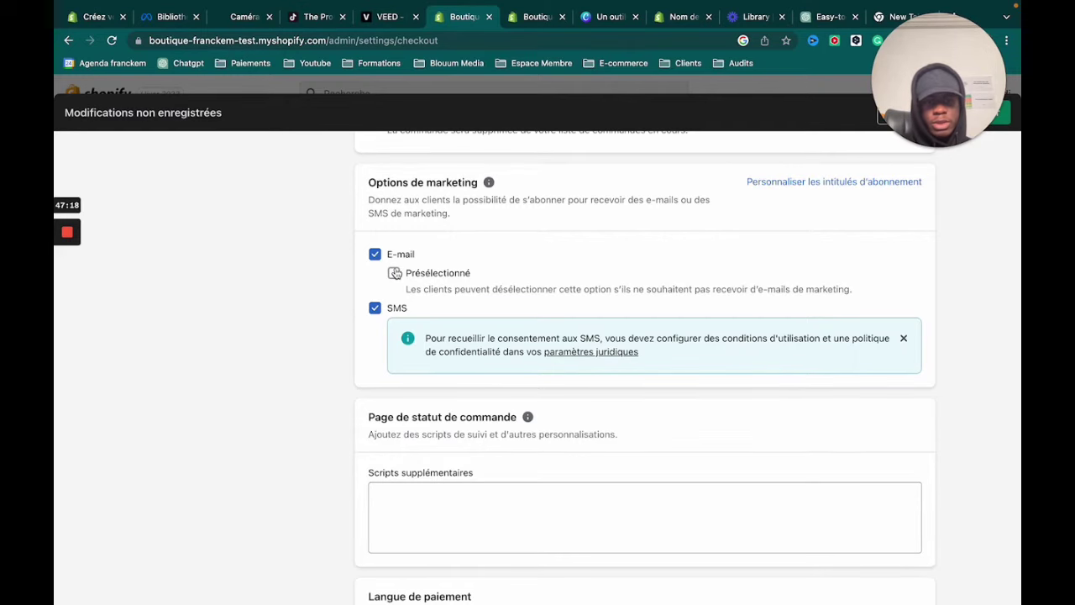
scroll(409, 307, down, 5)
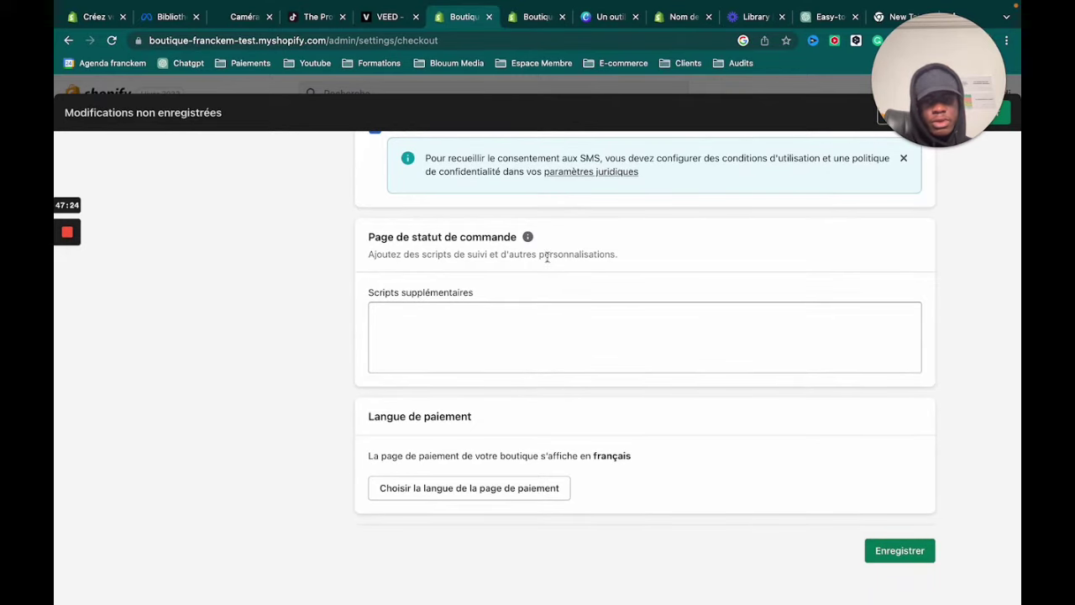
scroll(436, 392, down, 1)
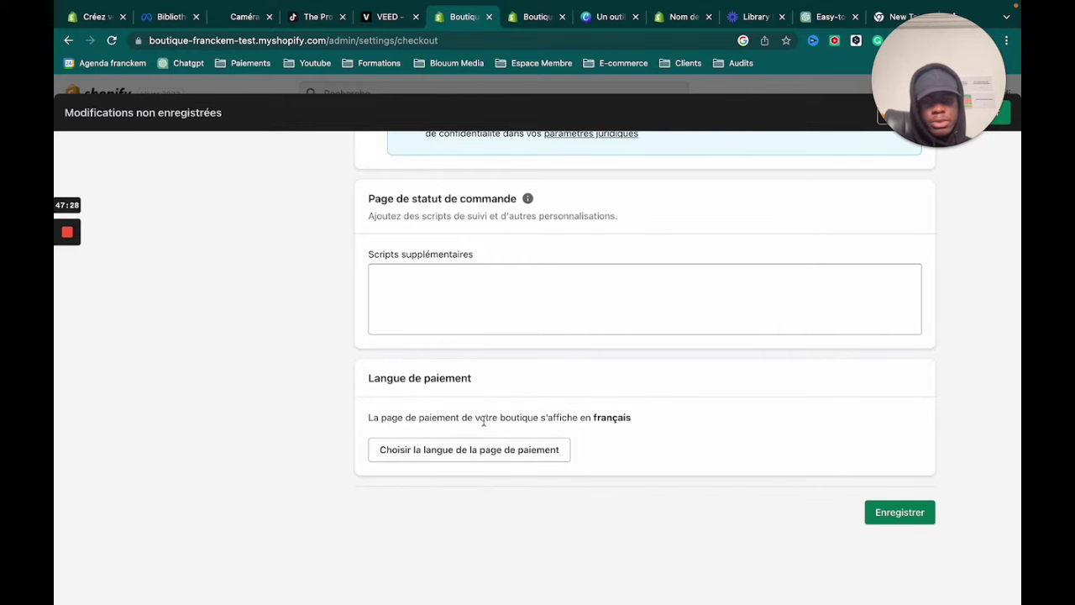
click(900, 516)
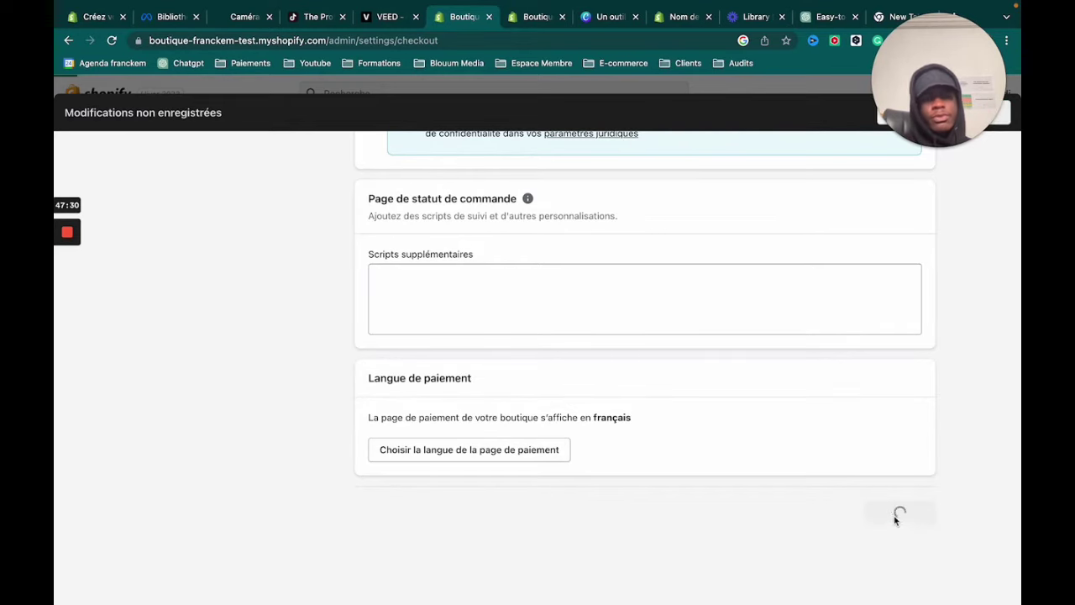
- Look through the users and permissions, payment methods and checkout page settings
scroll(632, 318, up, 15)
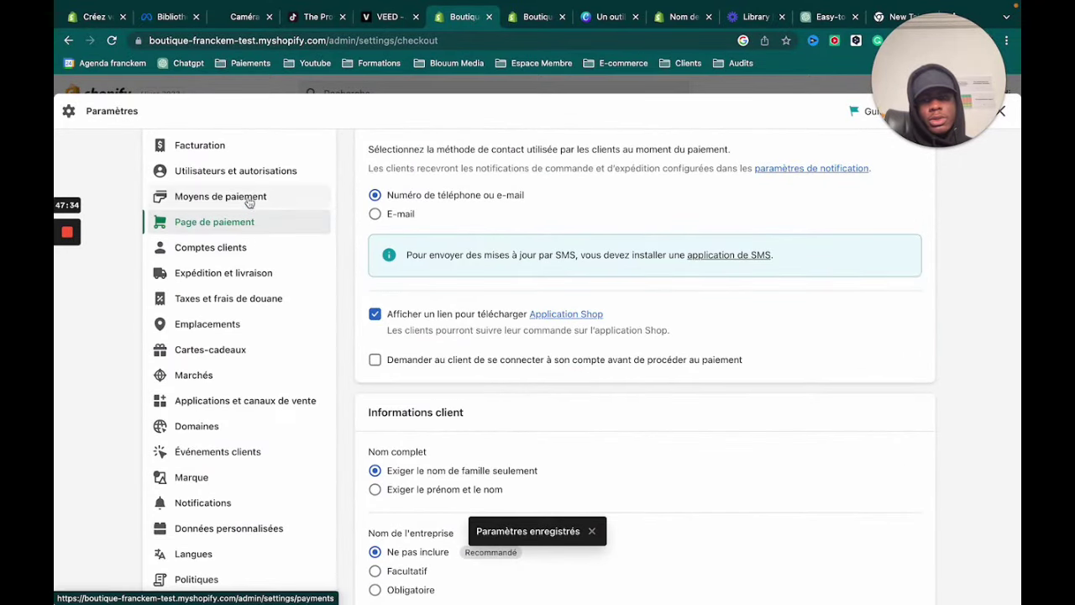
click(253, 171)
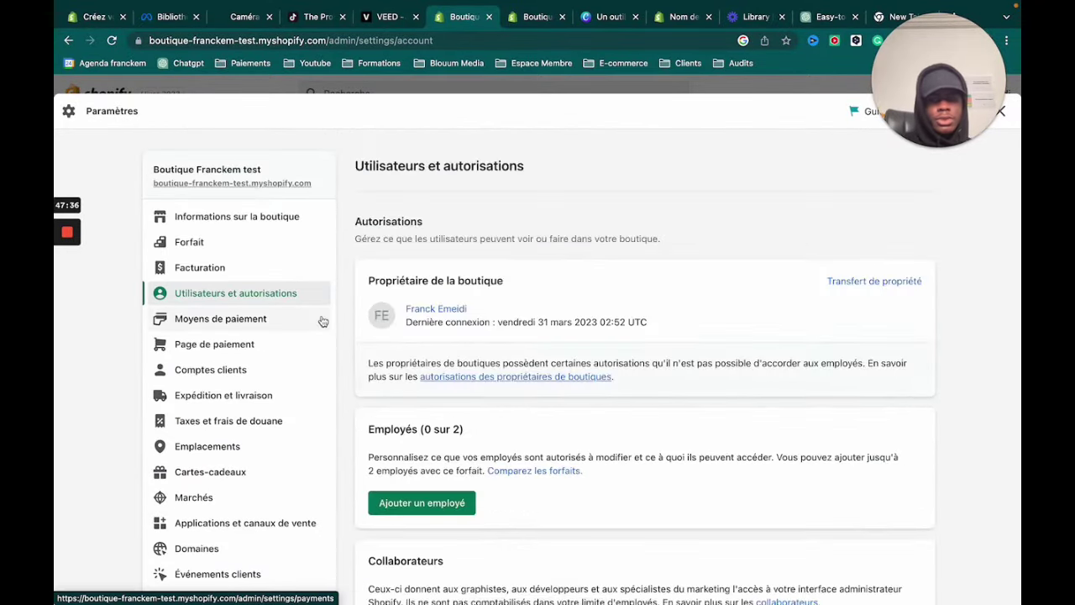
scroll(500, 455, down, 4)
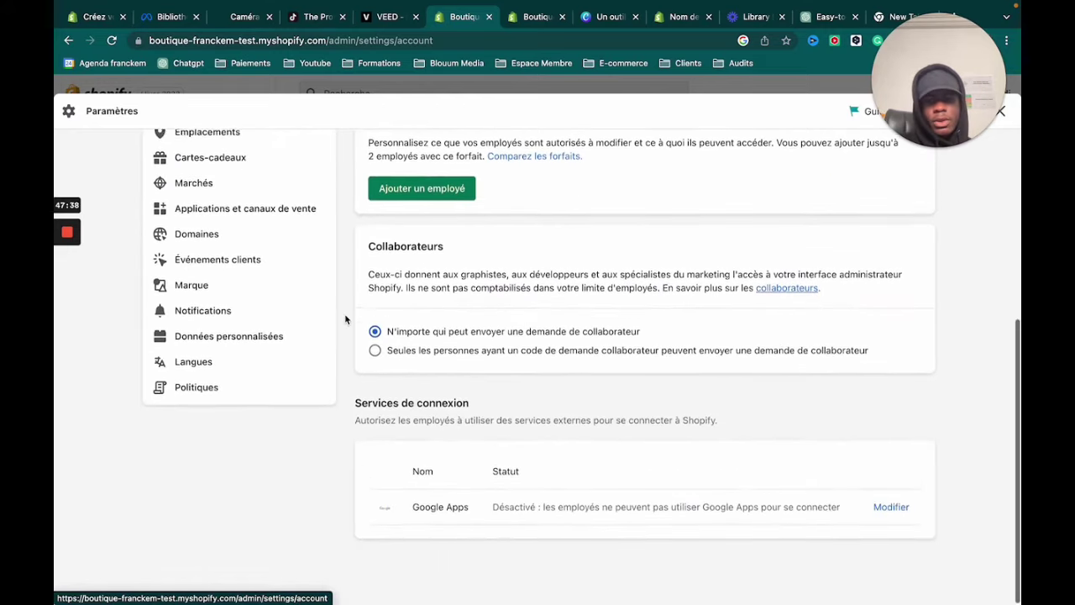
scroll(280, 267, up, 4)
click(240, 319)
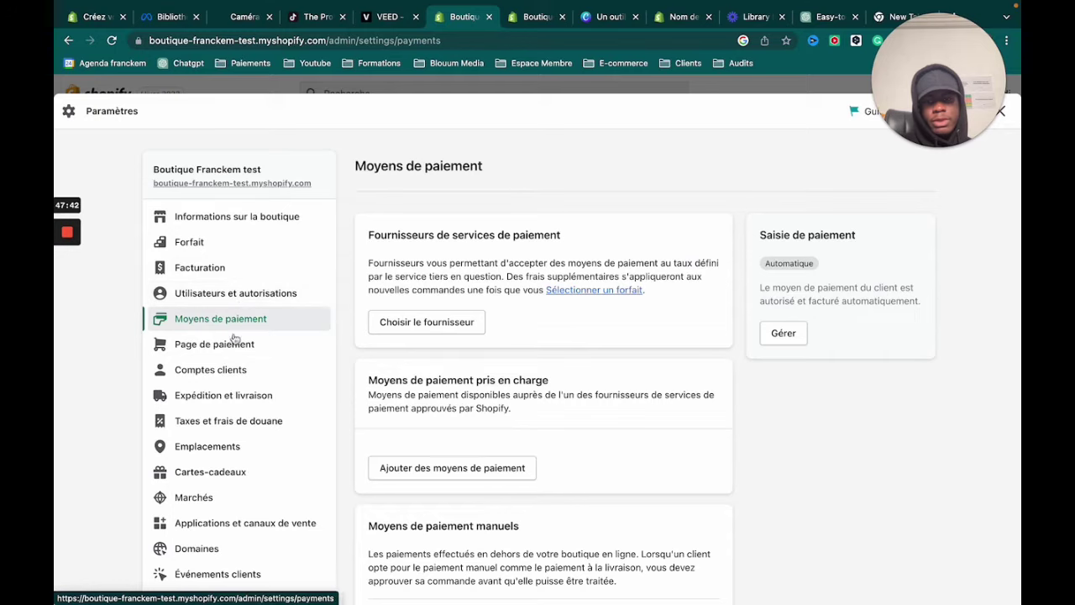
click(235, 345)
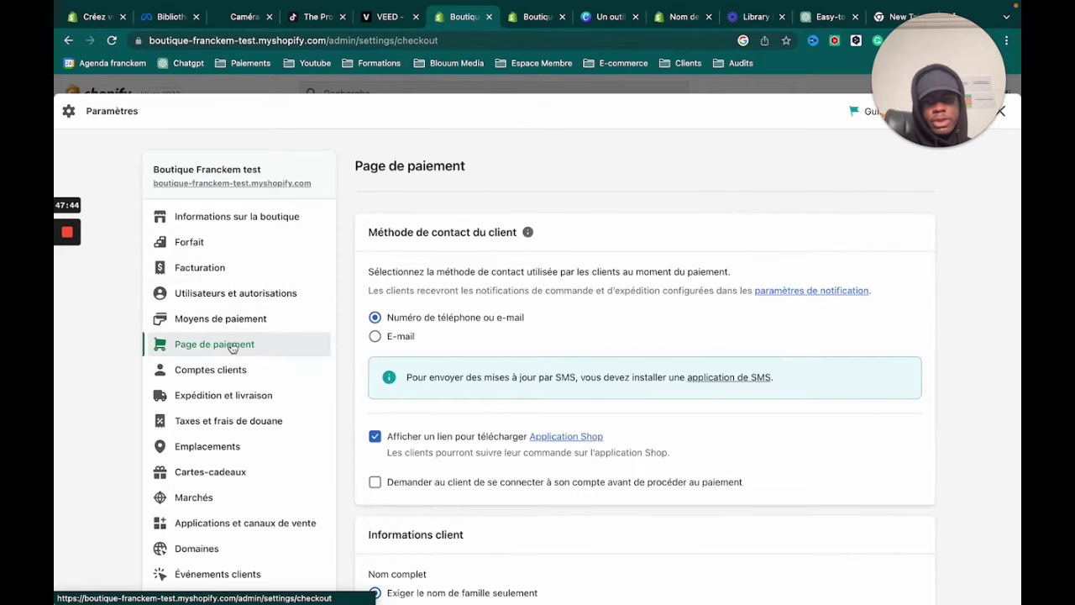
click(260, 301)
scroll(235, 372, down, 1)
scroll(236, 372, down, 2)
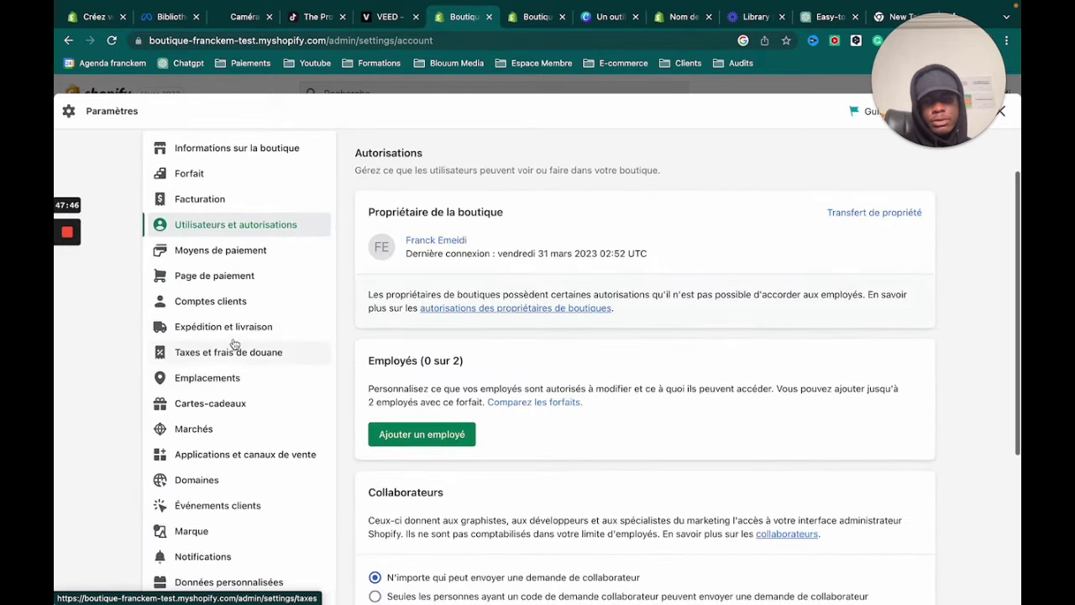
- Open the general shipping rates profile in the "Expédition et livraison" settings and review its domestic and international zones
click(235, 328)
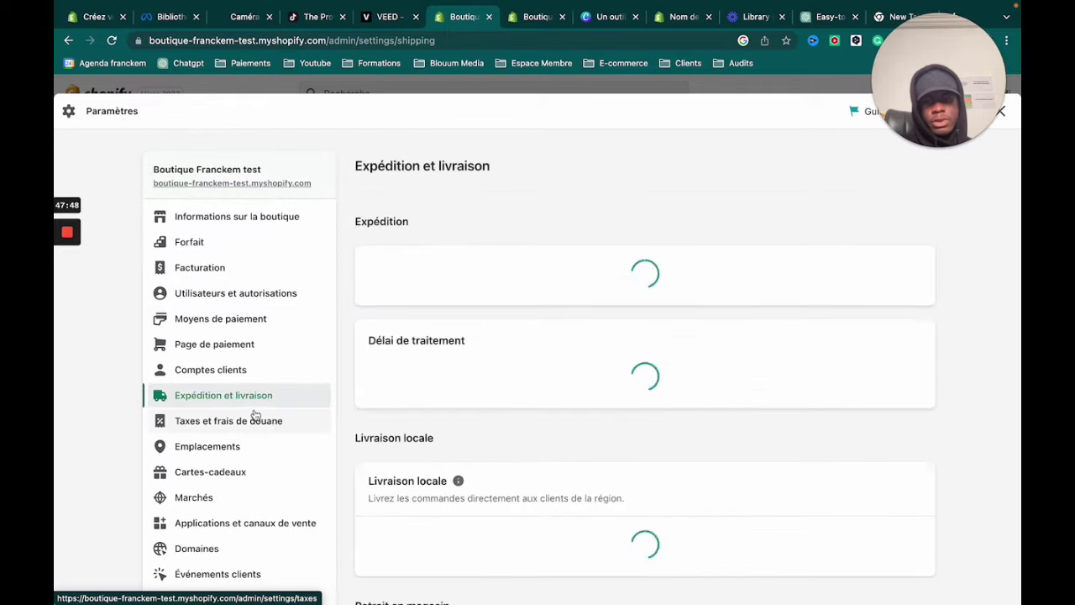
scroll(257, 413, down, 3)
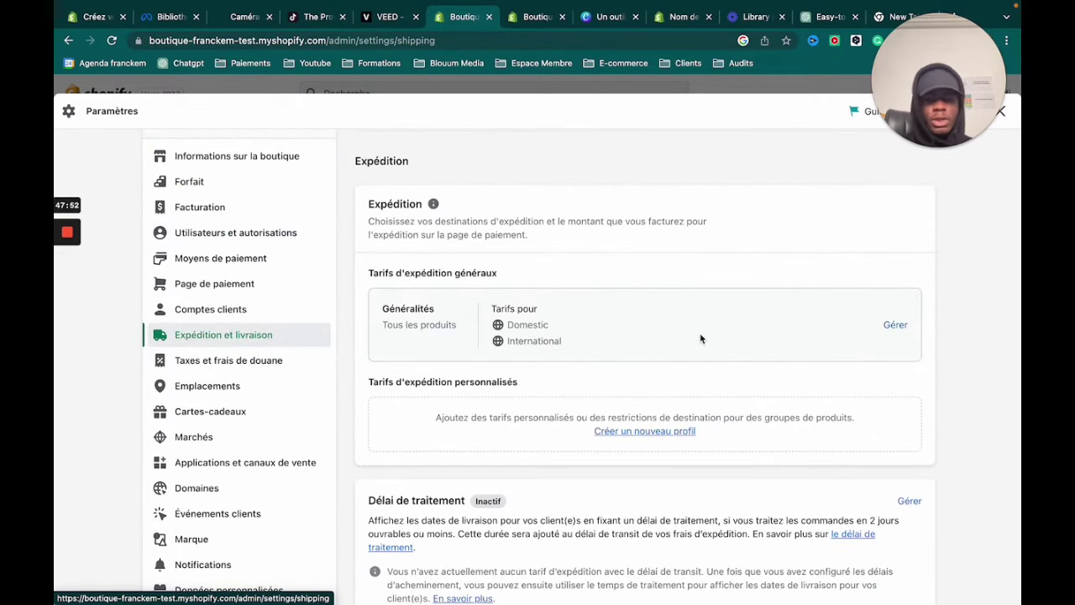
scroll(676, 361, down, 1)
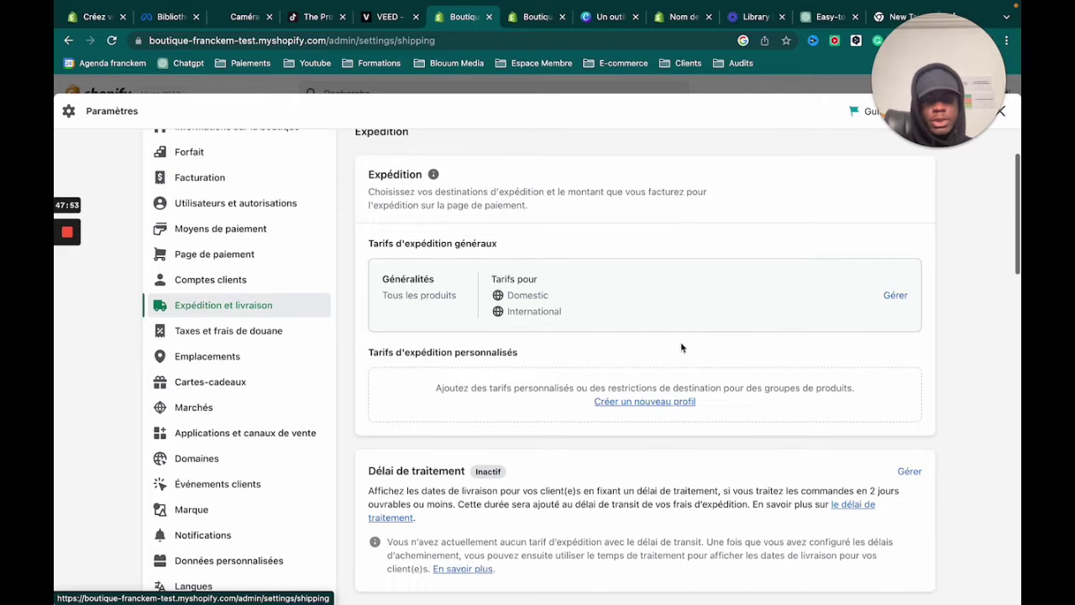
click(896, 294)
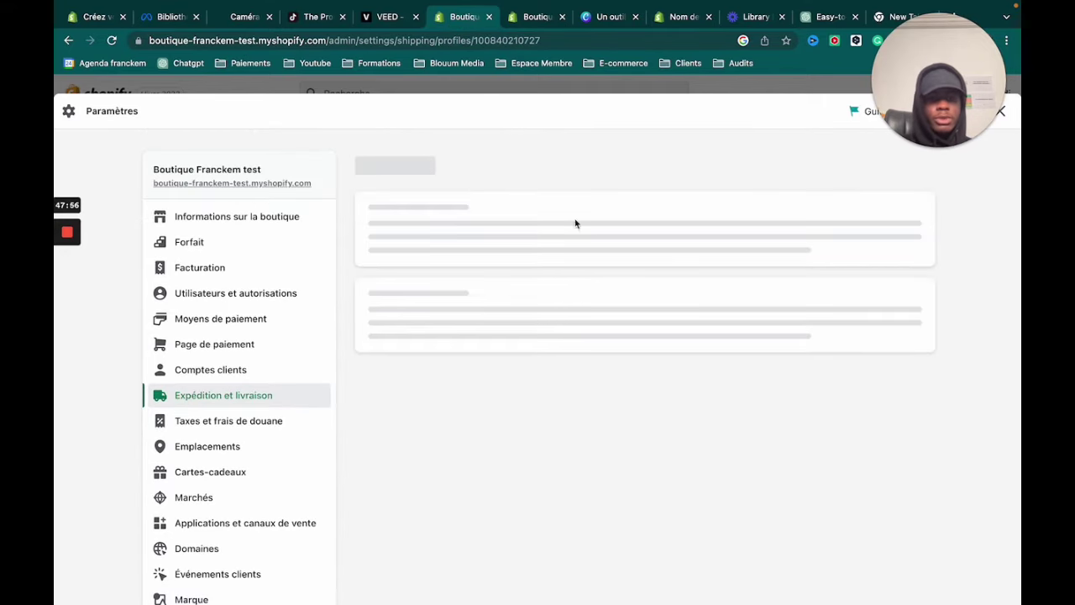
scroll(497, 378, down, 4)
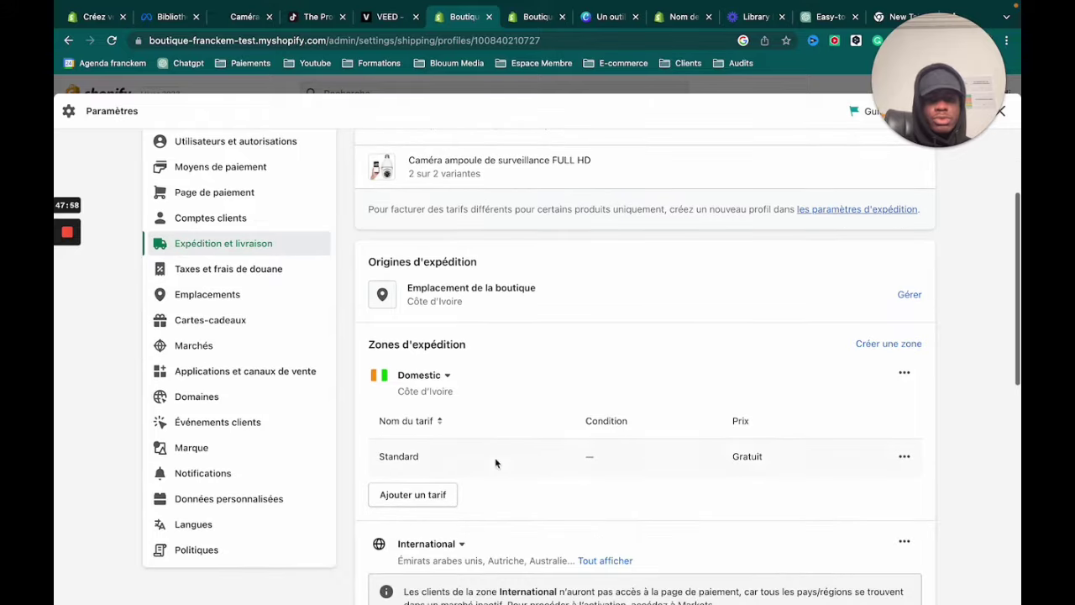
scroll(528, 463, down, 6)
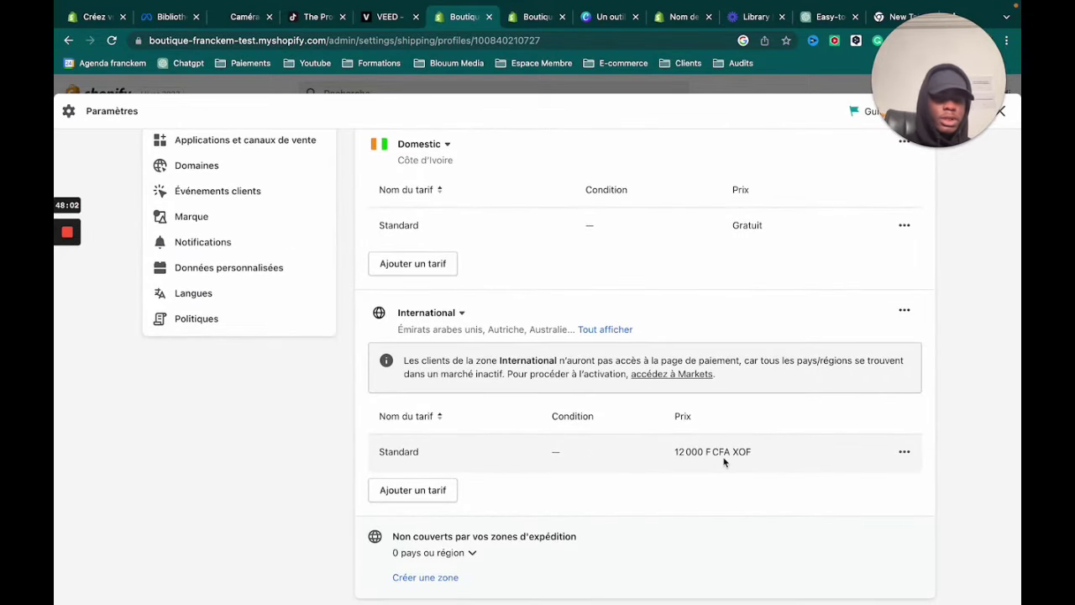
- Delete the International shipping zone from the general shipping profile
scroll(558, 451, up, 1)
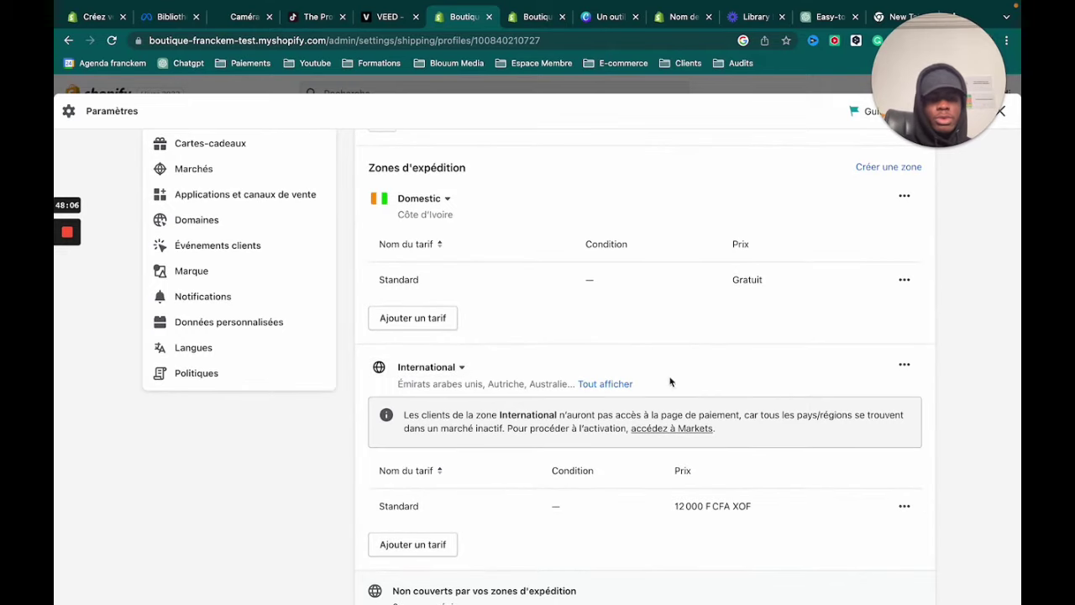
click(906, 369)
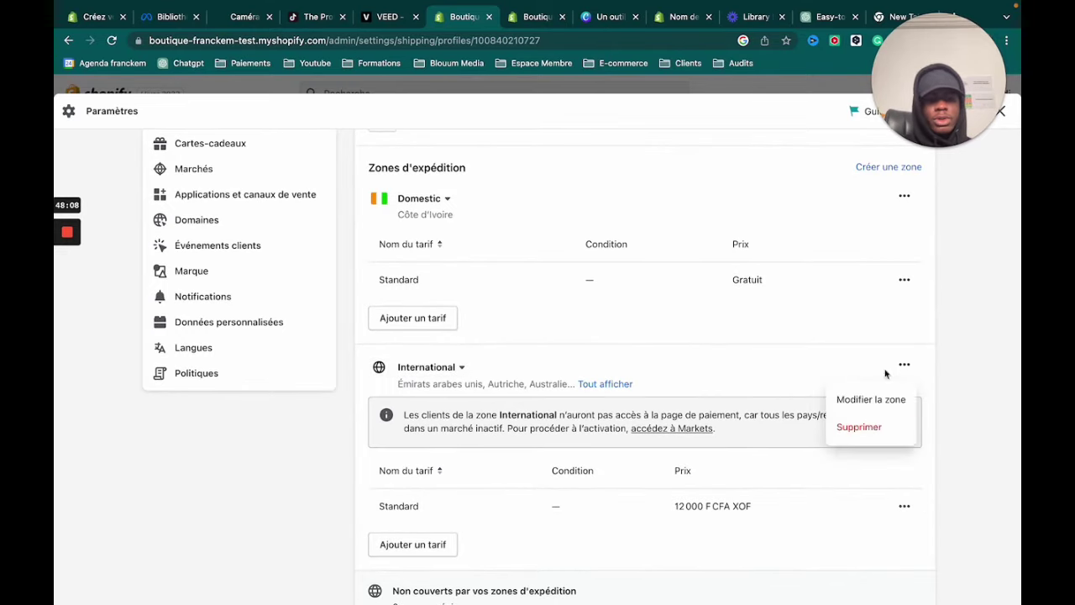
click(858, 427)
scroll(493, 306, up, 1)
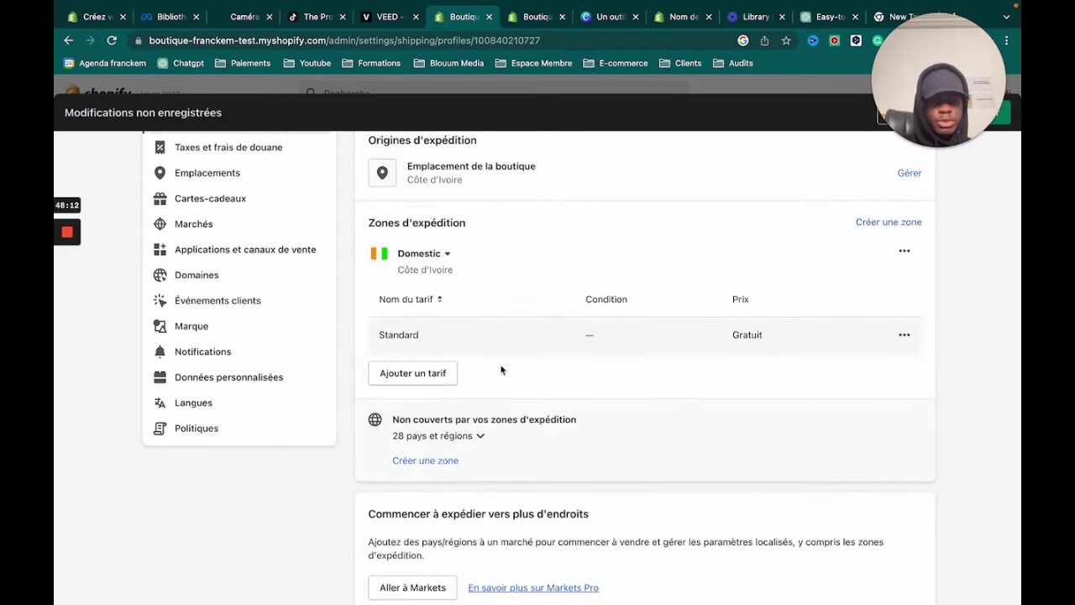
- Review the remaining Domestic zone in the general shipping profile and save the profile
scroll(445, 249, up, 1)
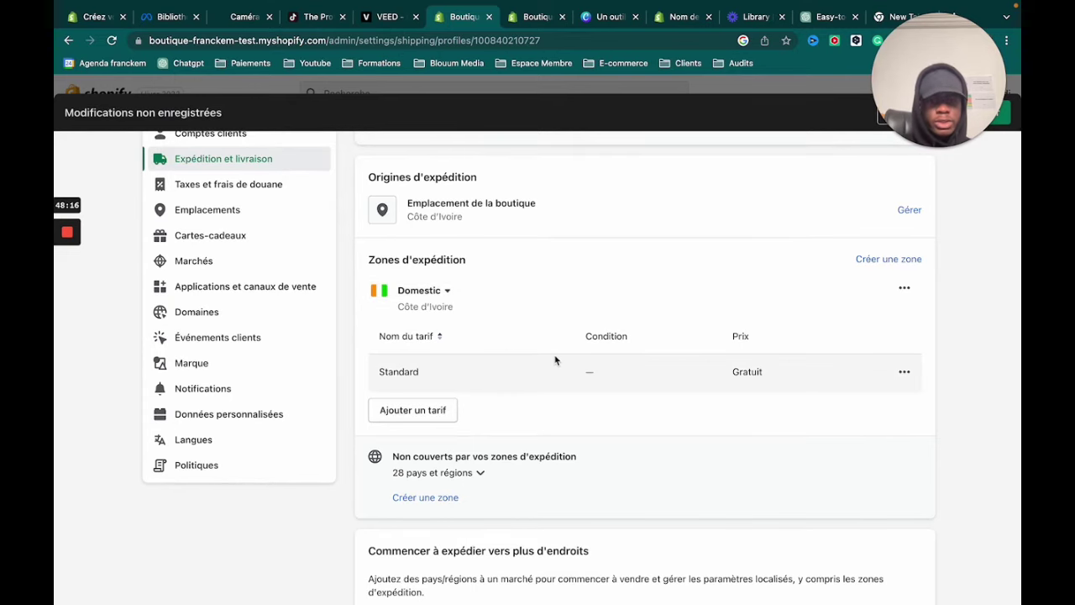
scroll(557, 360, down, 5)
scroll(591, 367, up, 7)
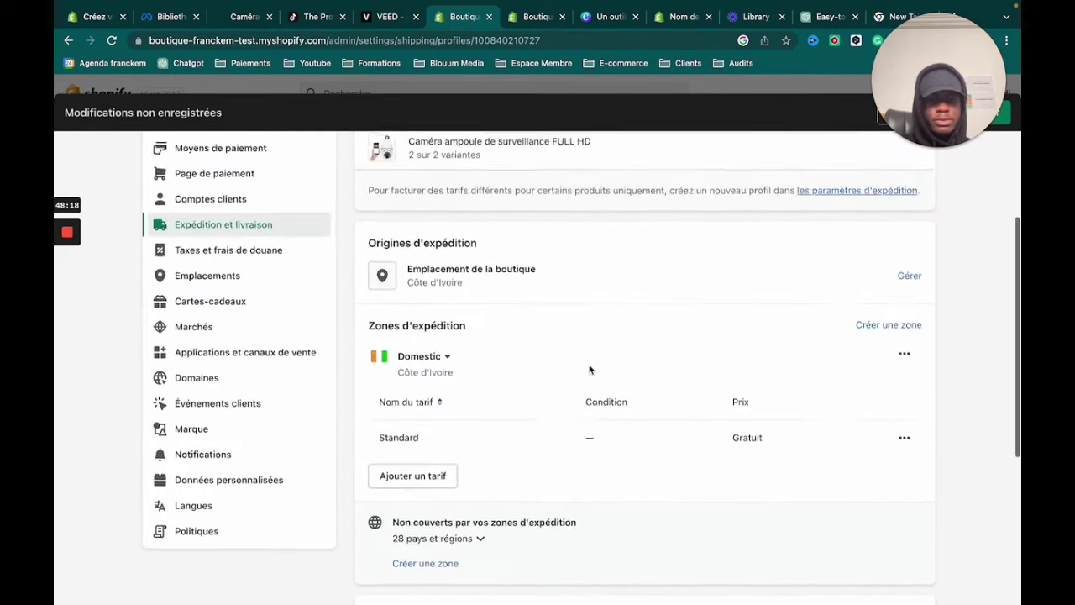
scroll(590, 370, down, 6)
click(890, 529)
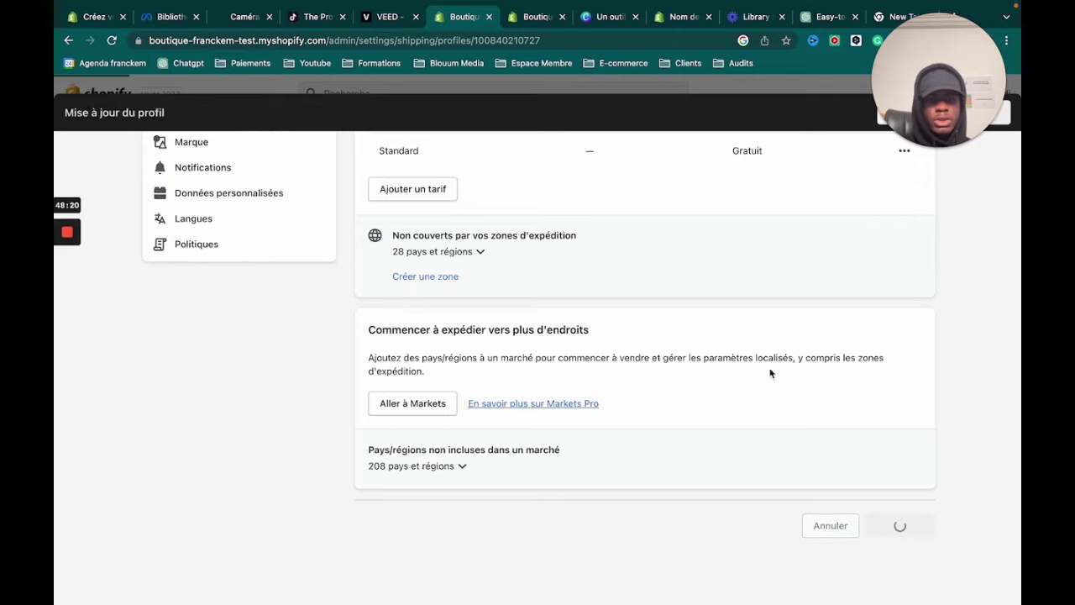
- Rename the Domestic zone's Standard rate to "Livraison Gratuite" and save the shipping profile
scroll(723, 378, up, 4)
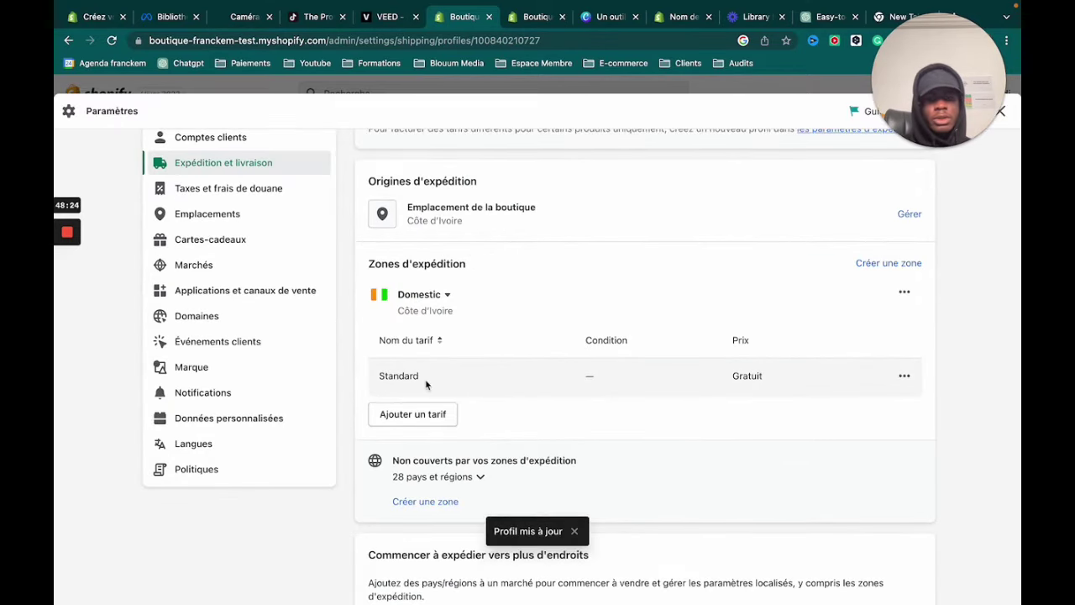
click(901, 377)
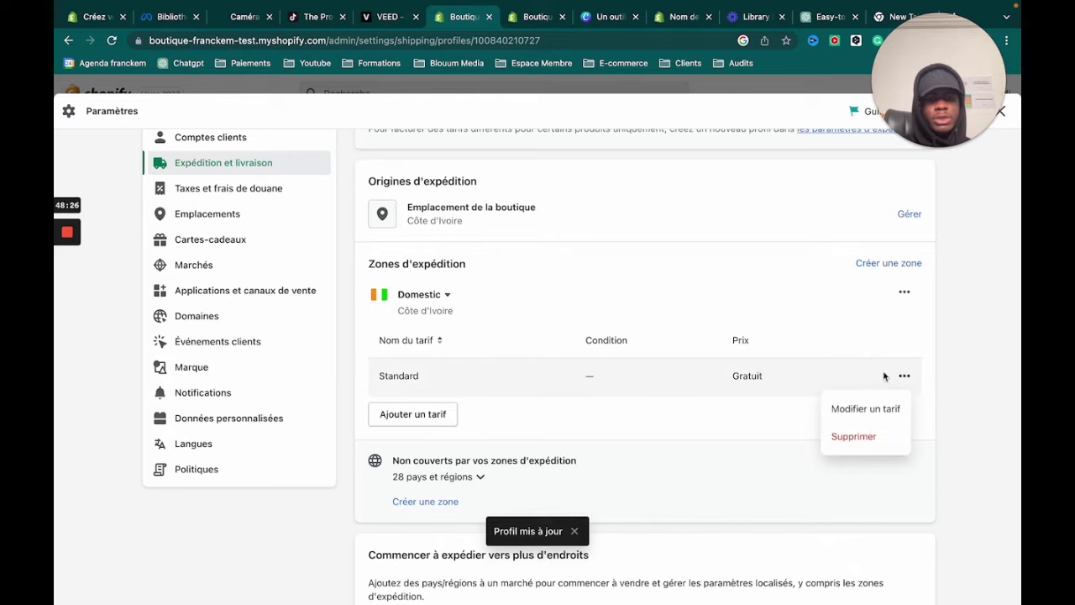
click(861, 409)
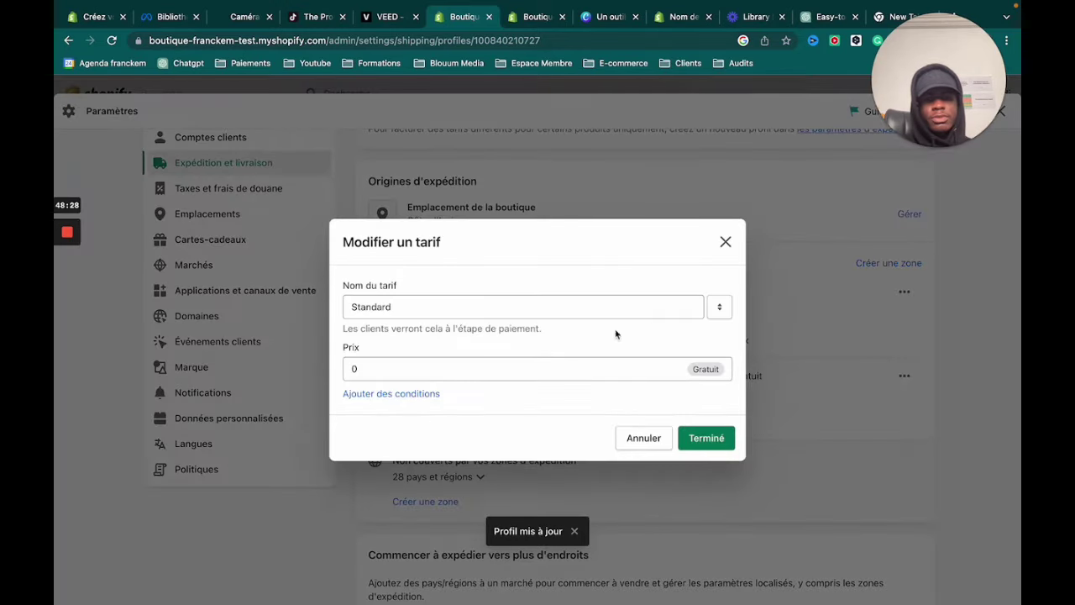
click(499, 307)
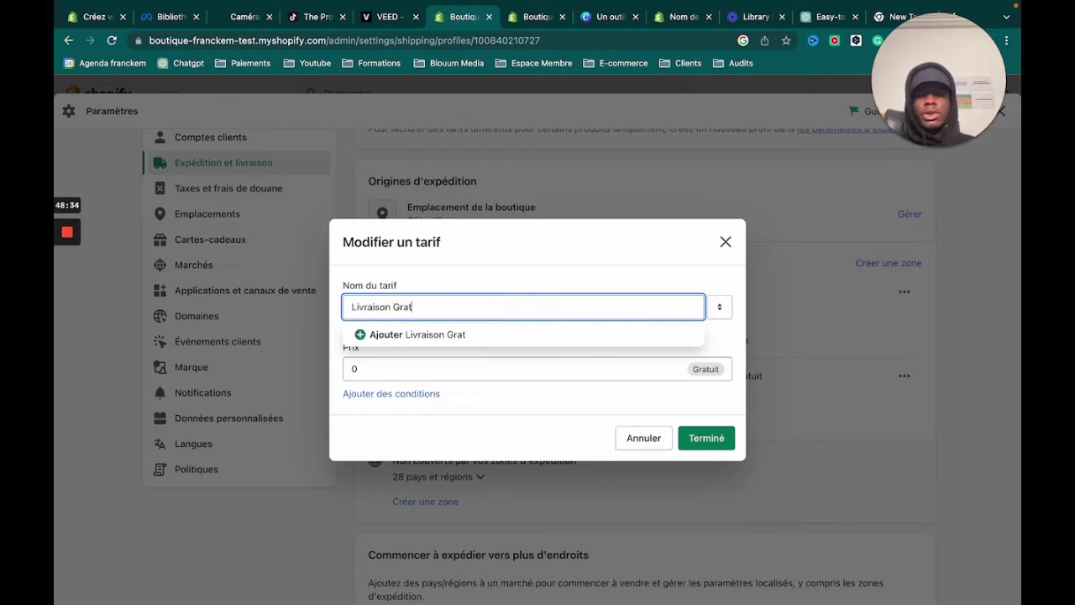
click(579, 256)
click(706, 438)
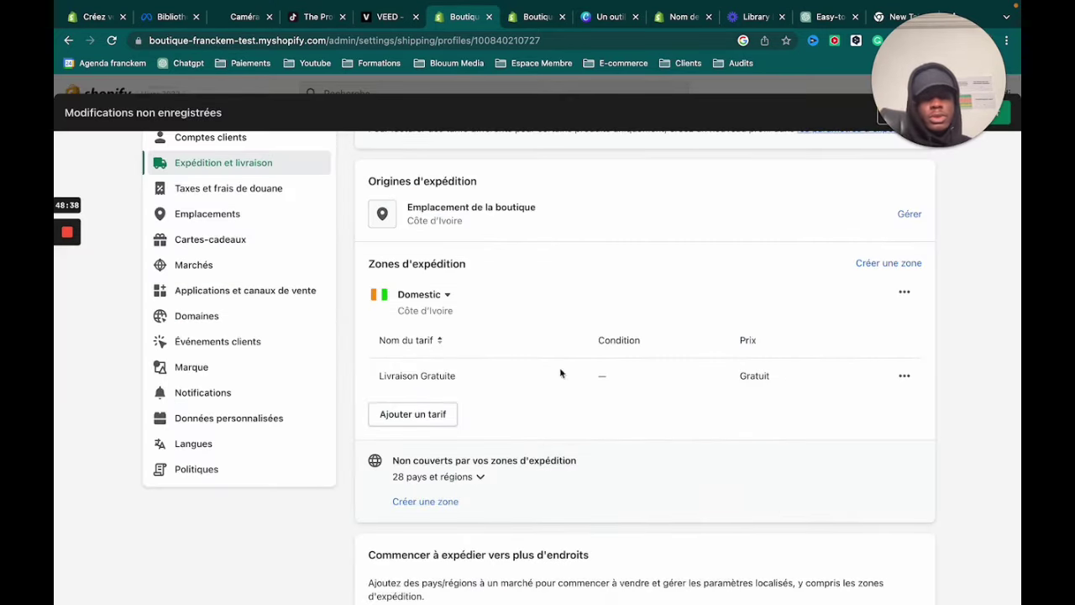
scroll(555, 303, down, 5)
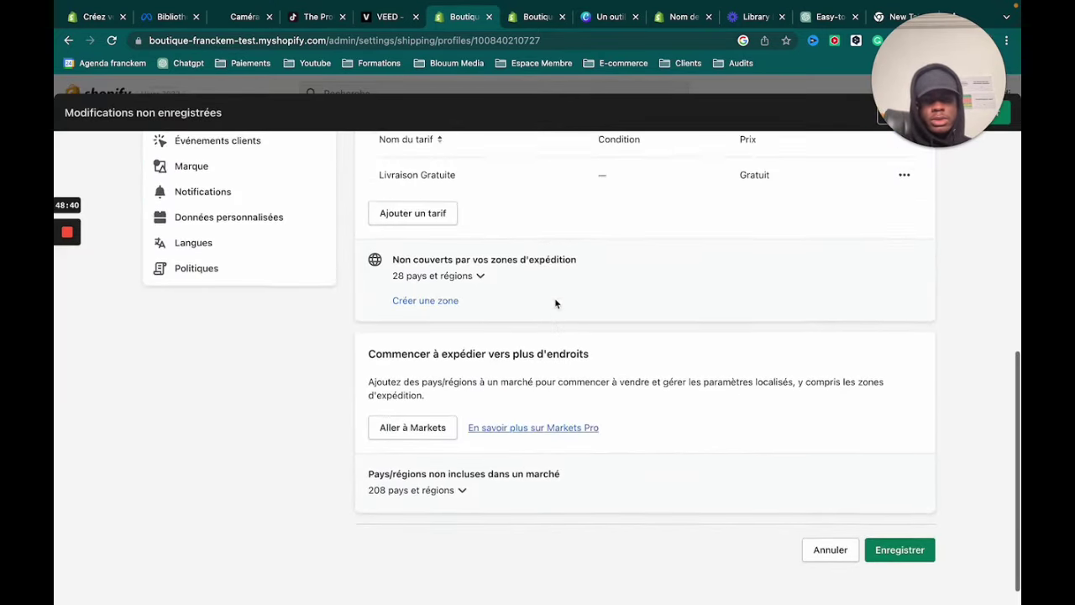
scroll(556, 290, up, 1)
scroll(557, 286, down, 2)
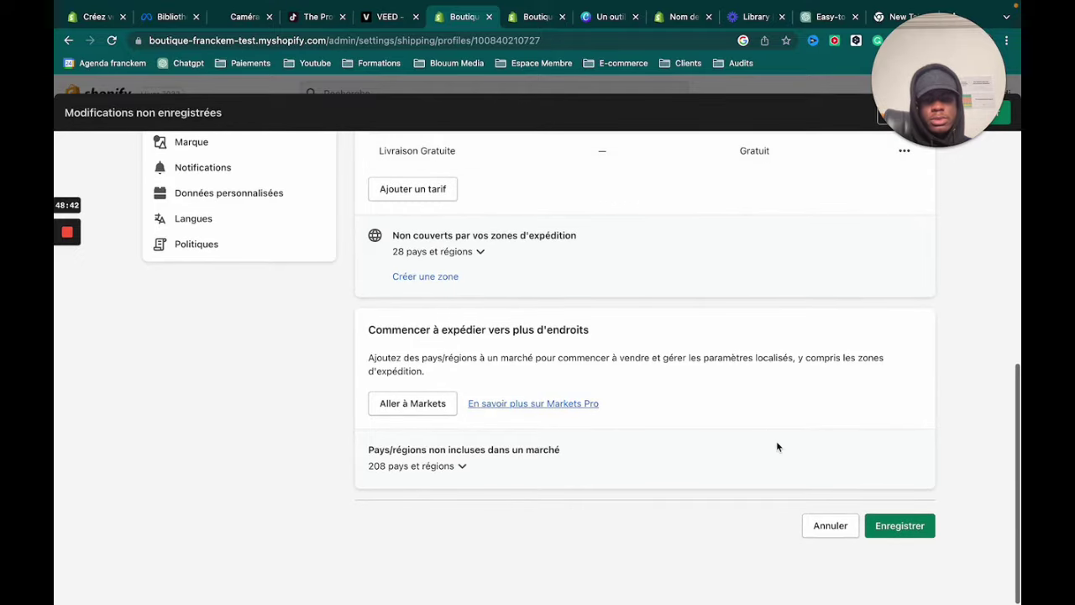
click(891, 529)
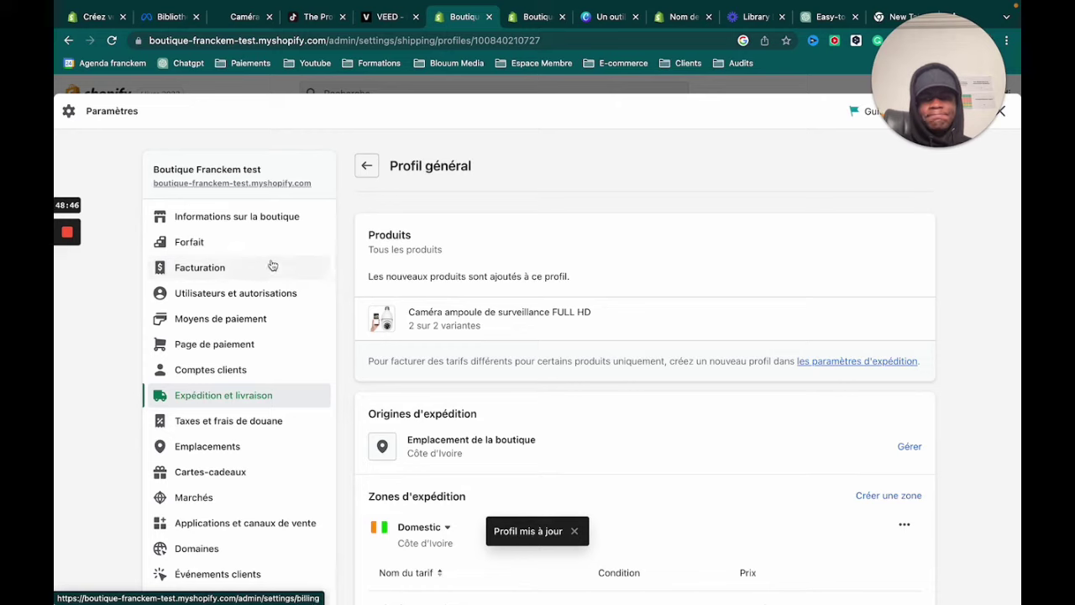
- Open the "Politiques" settings and look through the store policy sections, from the refund policy to the contact details
scroll(221, 420, down, 3)
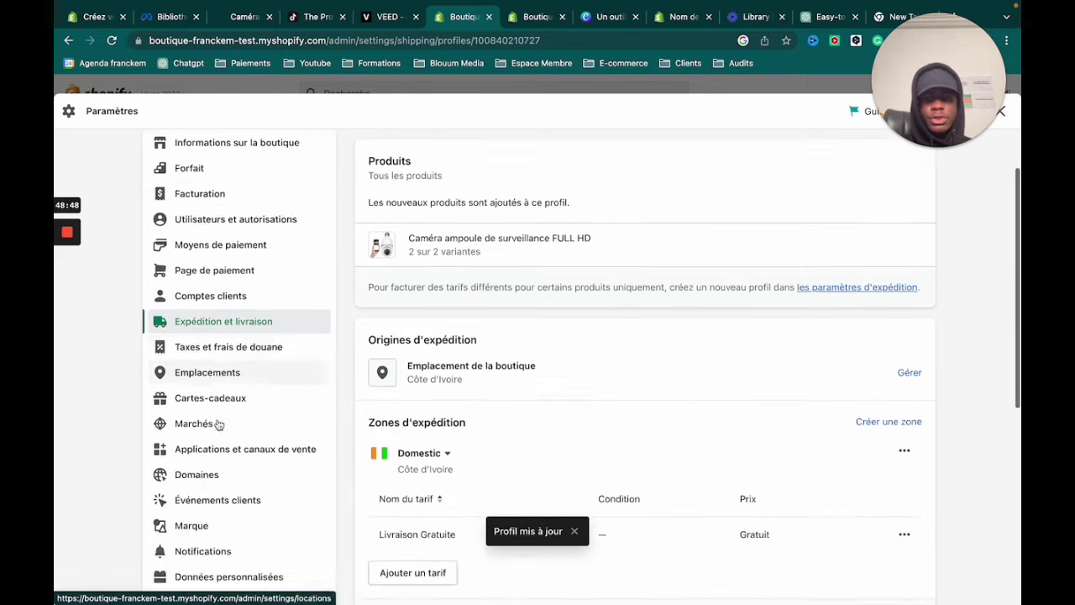
scroll(227, 411, down, 1)
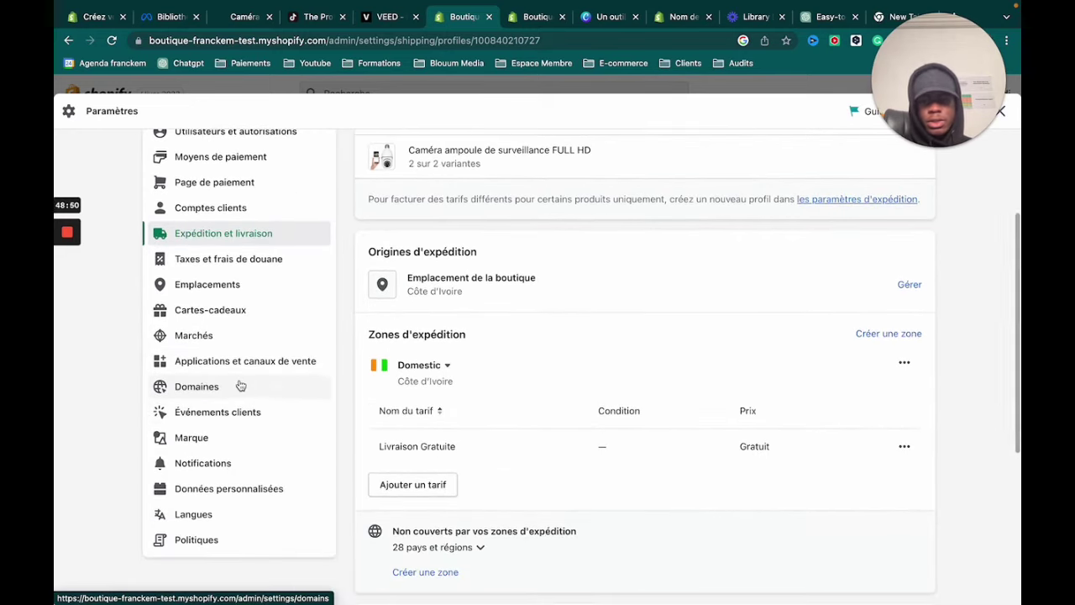
click(206, 540)
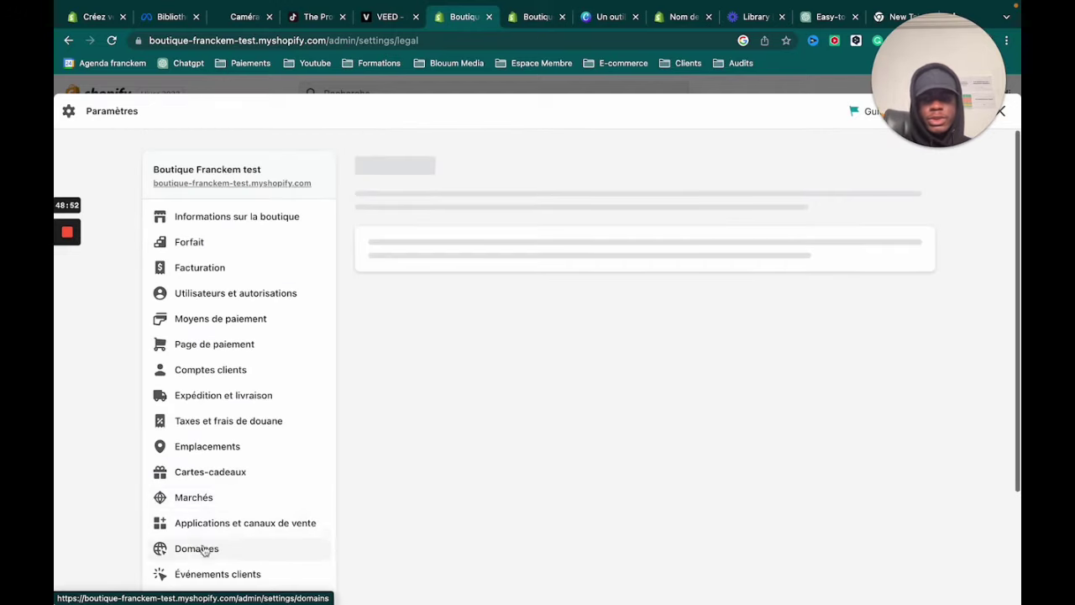
scroll(499, 406, down, 2)
scroll(499, 408, up, 1)
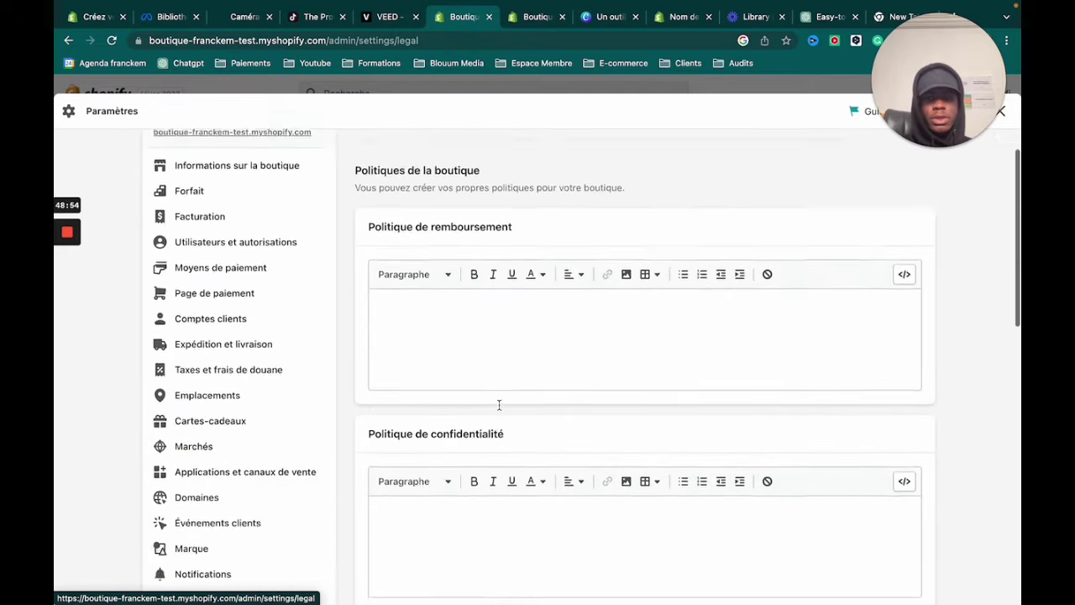
scroll(499, 408, down, 5)
scroll(501, 409, up, 4)
scroll(501, 409, down, 2)
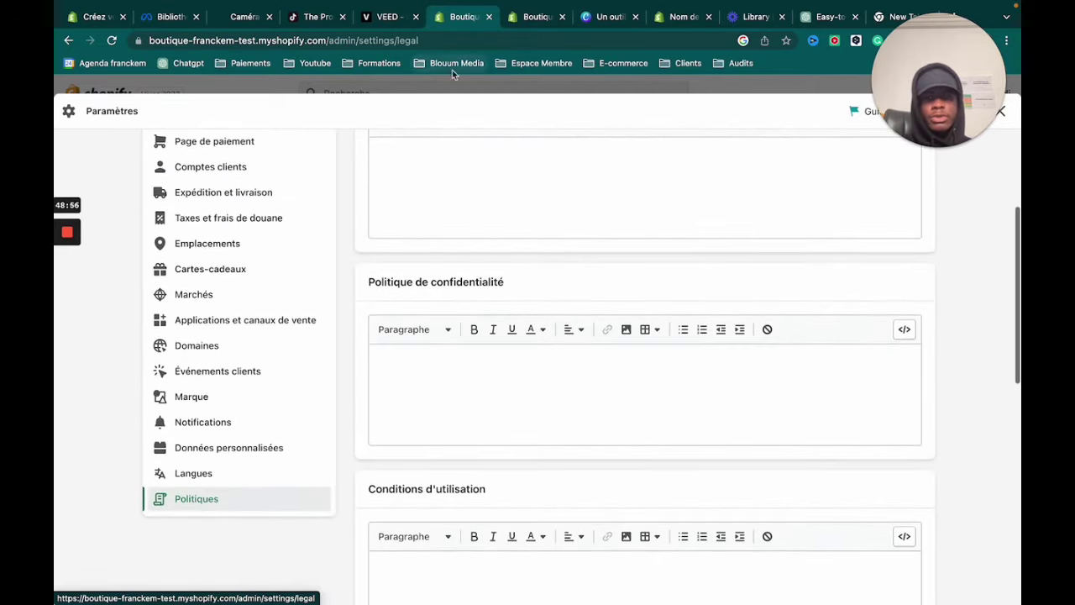
scroll(488, 360, down, 12)
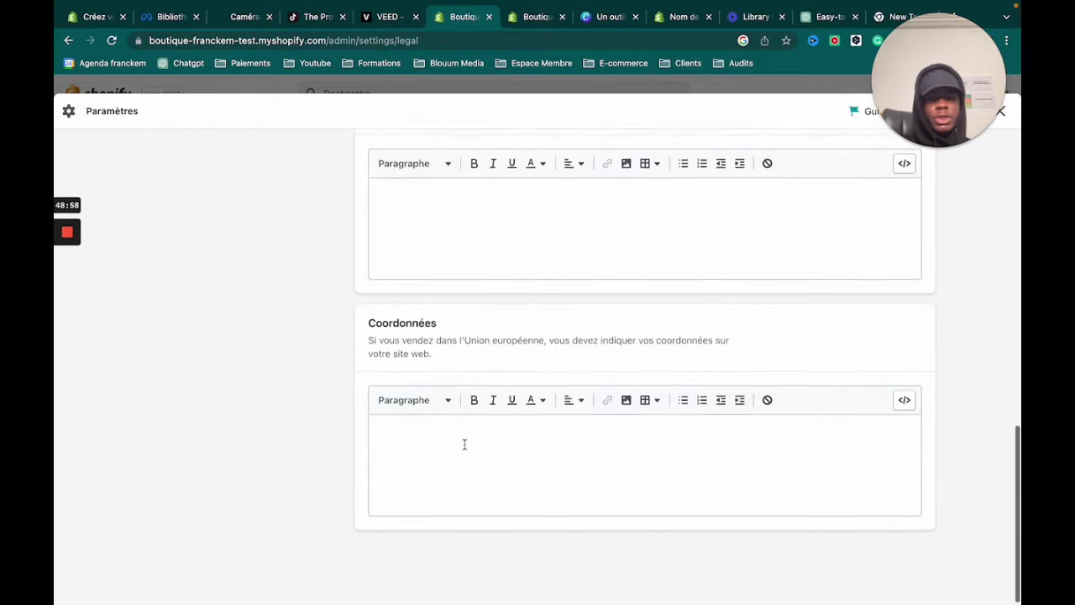
scroll(459, 328, up, 15)
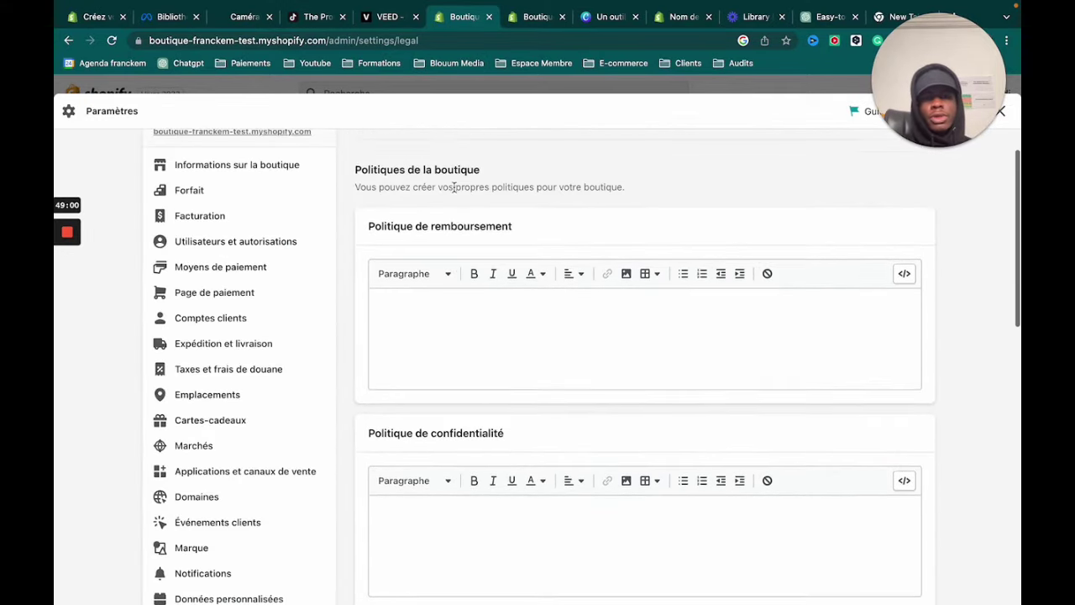
scroll(367, 163, up, 1)
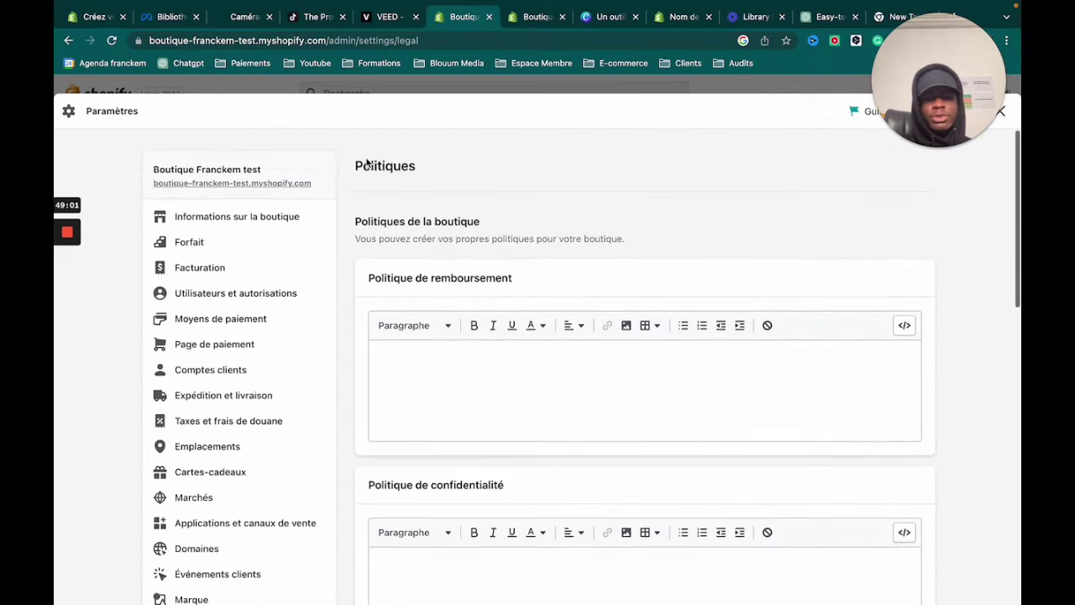
click(250, 17)
click(312, 18)
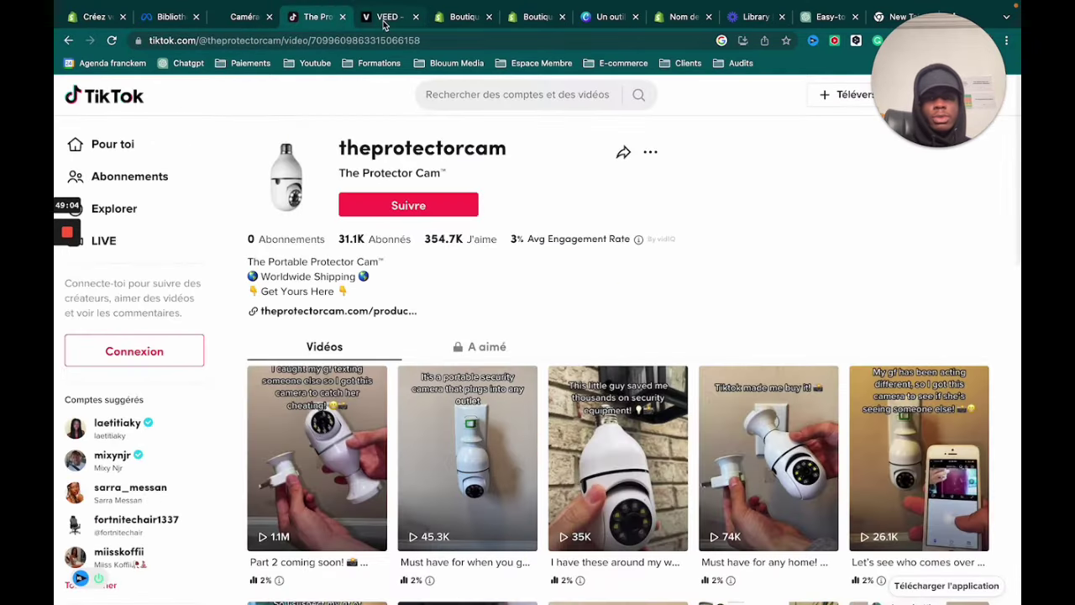
click(383, 19)
click(462, 18)
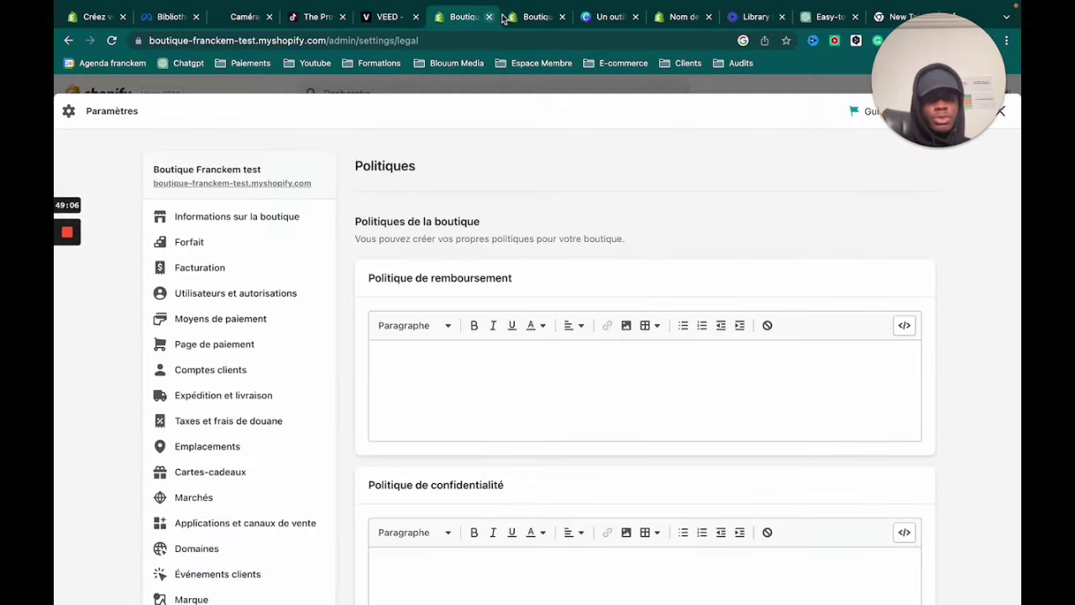
click(536, 17)
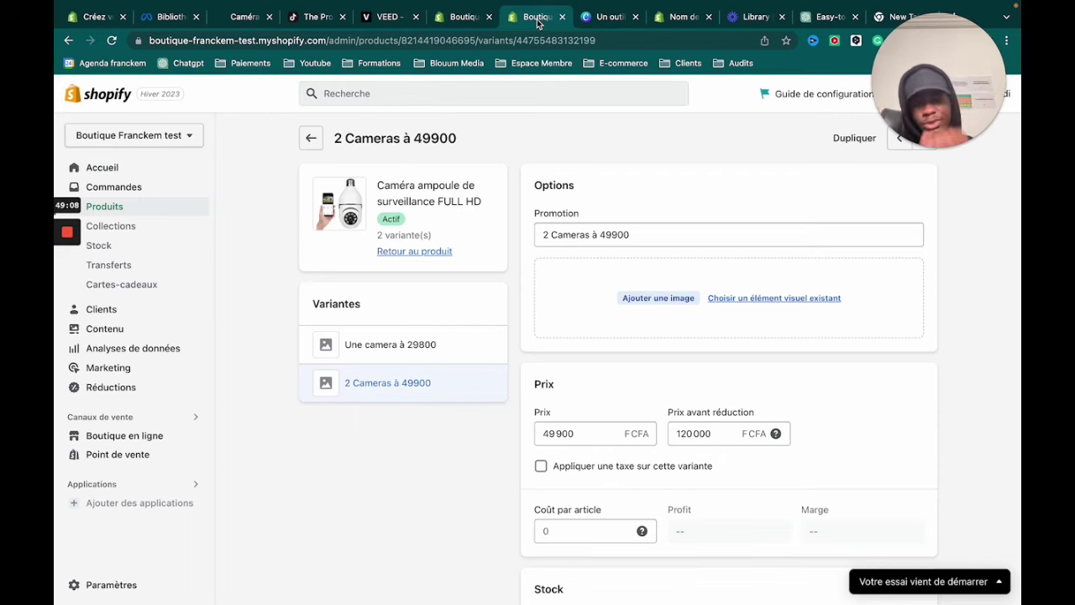
click(333, 20)
click(382, 17)
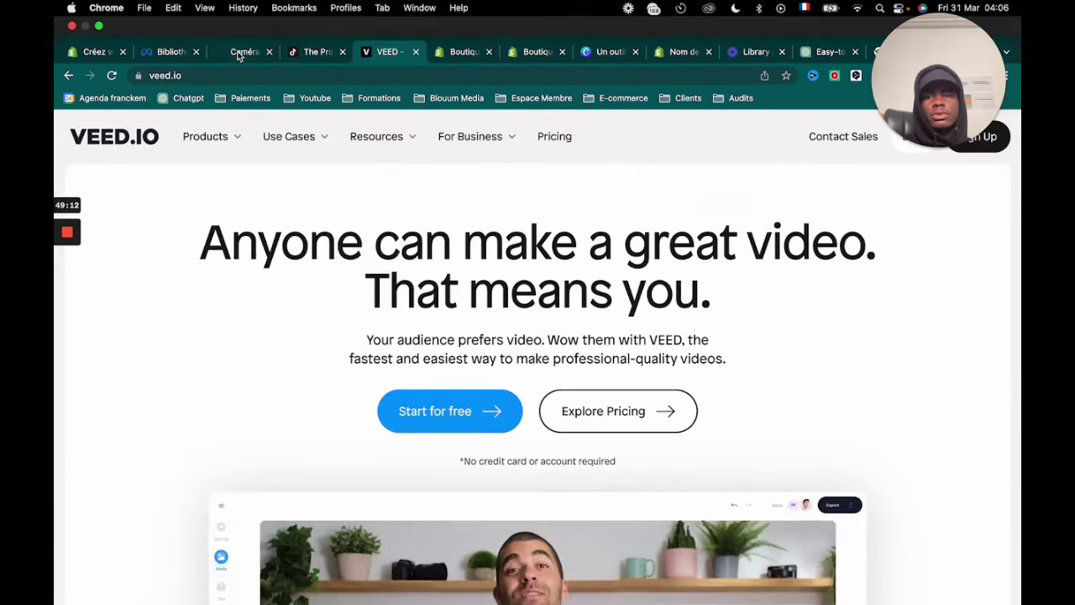
- Switch to the galaxyafrica.shop camera product page and examine its FAQ section and footer
click(246, 51)
scroll(409, 362, down, 10)
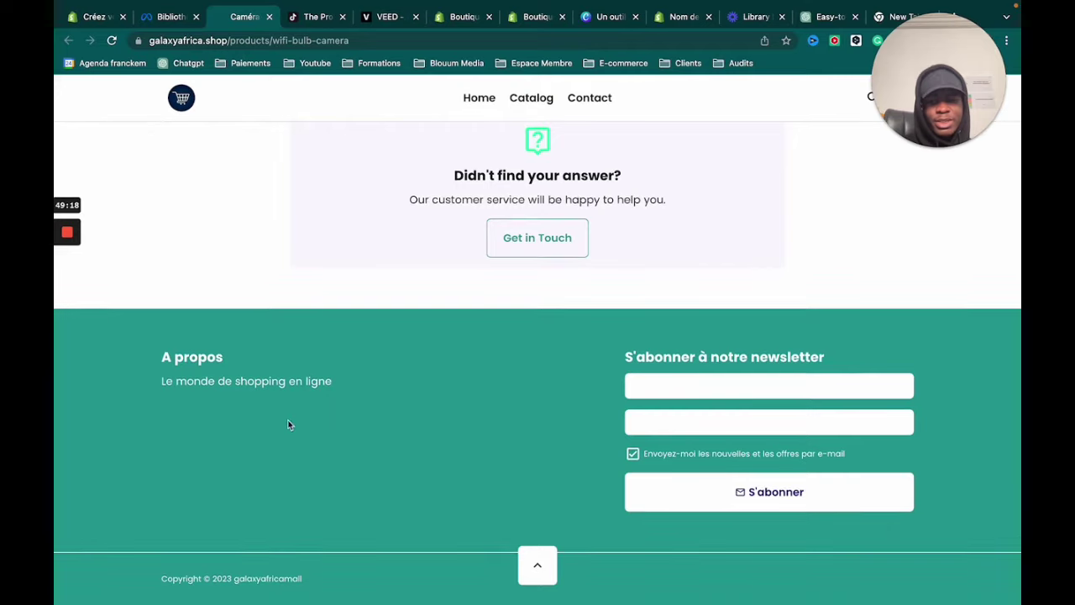
scroll(288, 425, up, 5)
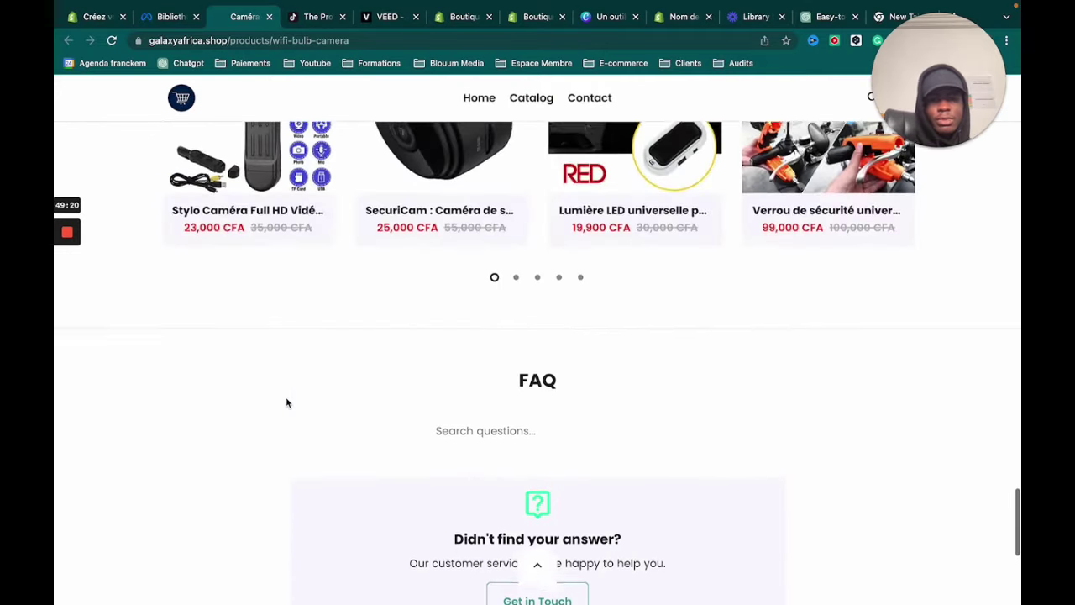
scroll(389, 274, down, 4)
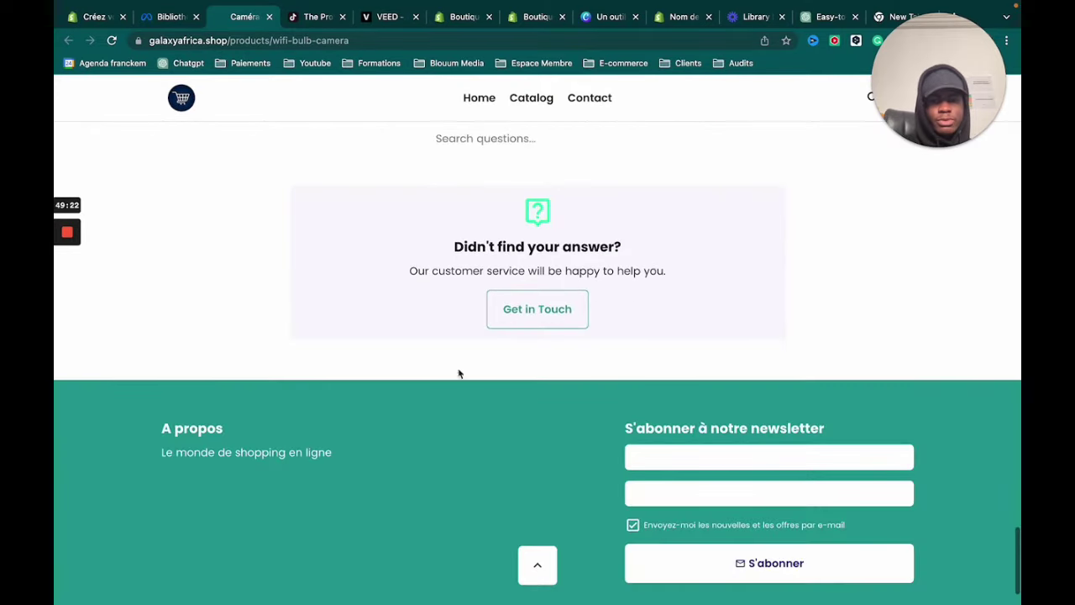
scroll(499, 293, up, 3)
scroll(510, 271, down, 3)
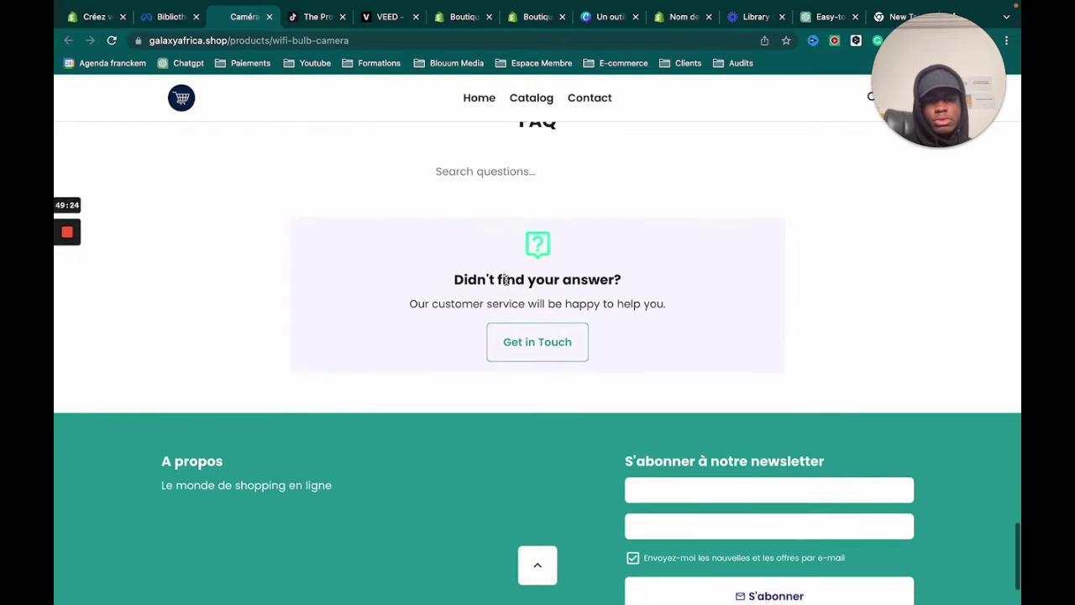
scroll(505, 280, down, 3)
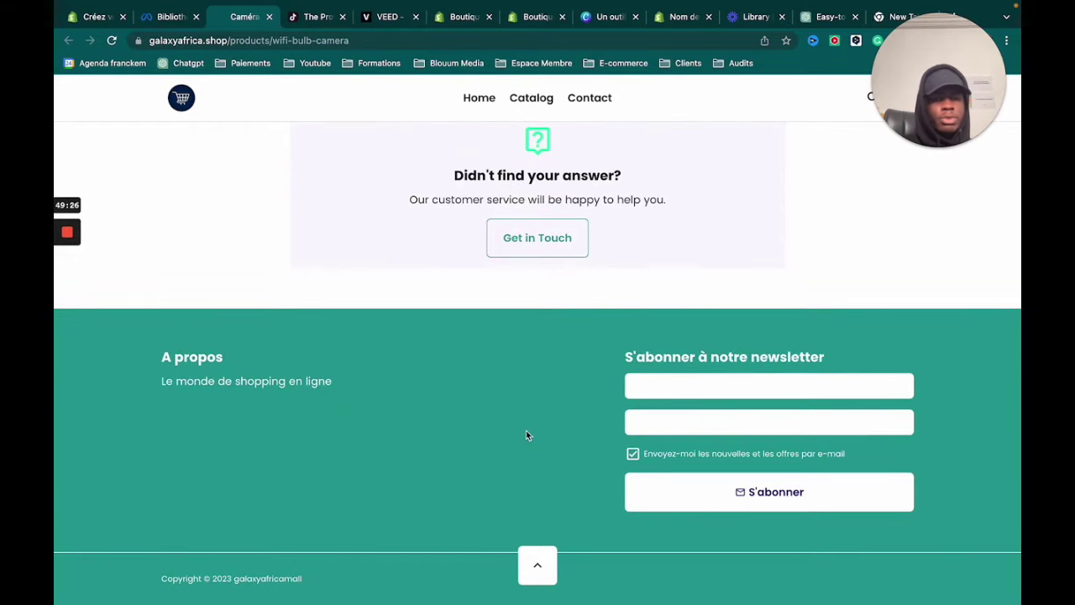
click(317, 18)
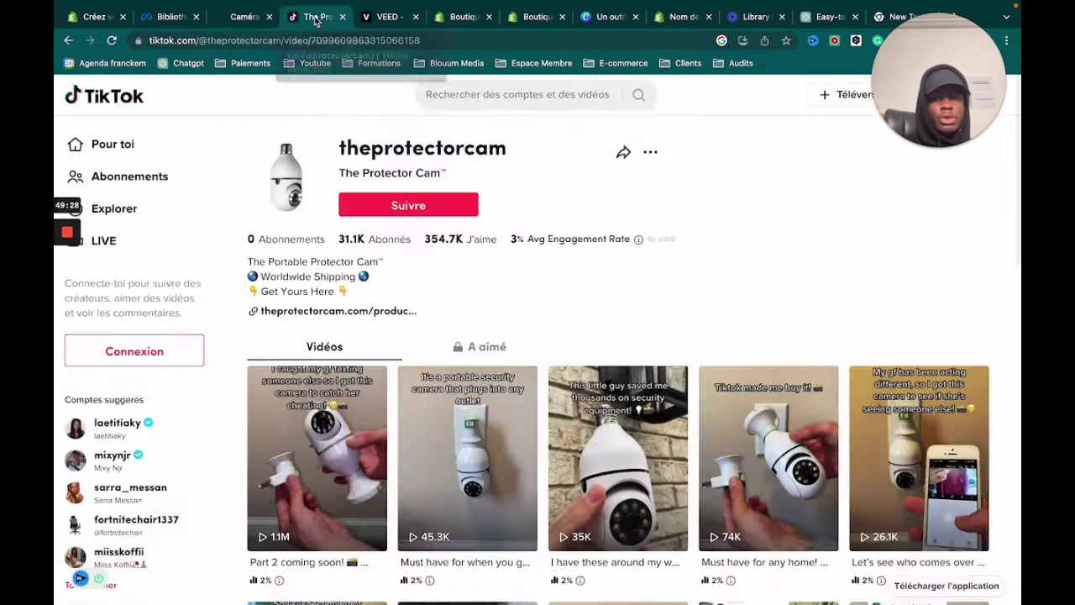
click(390, 17)
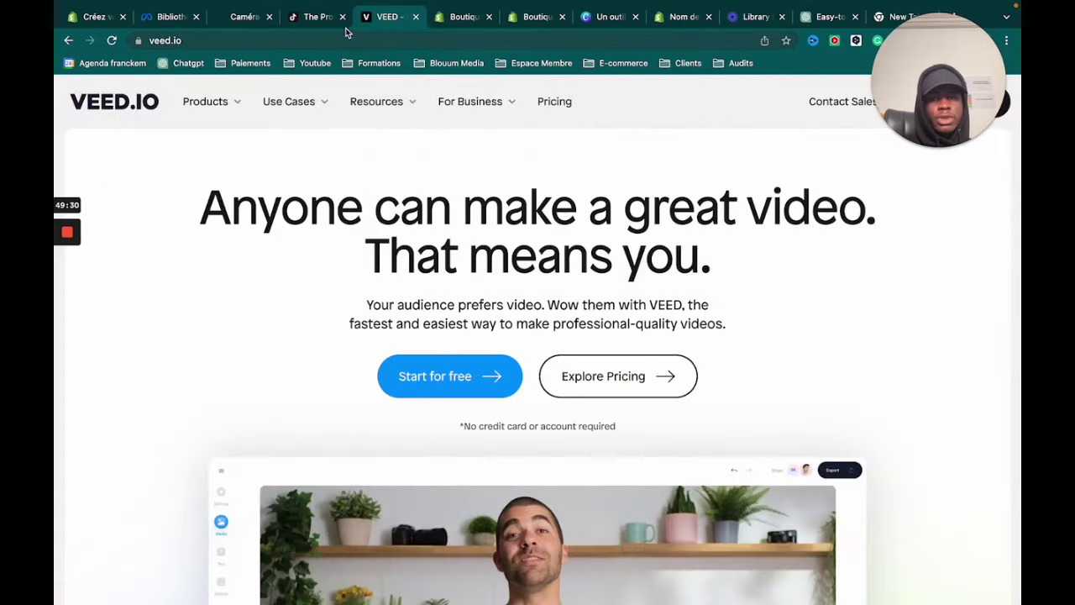
click(316, 16)
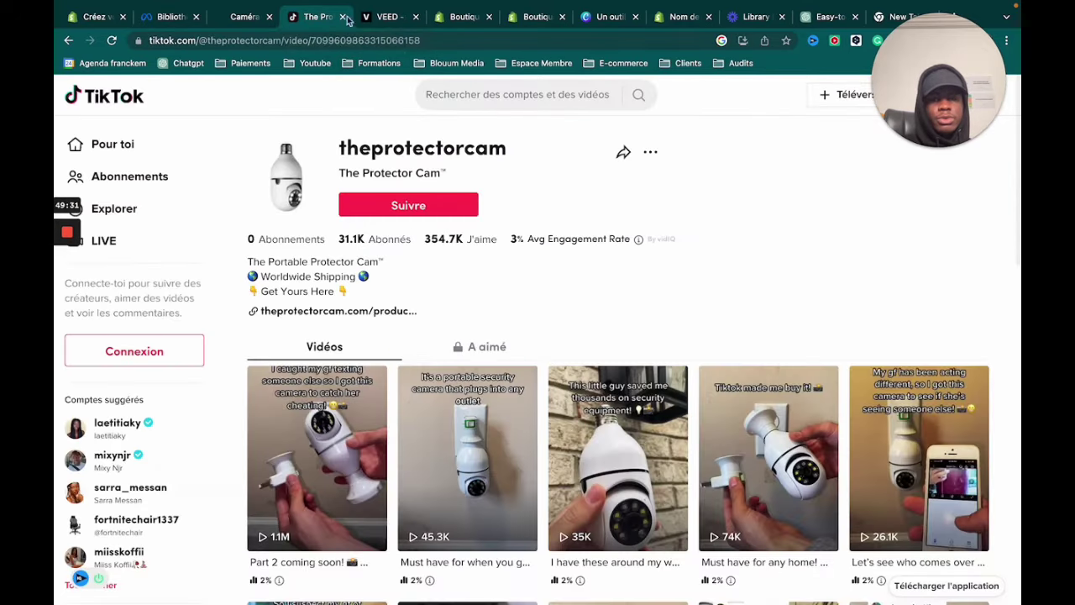
- Return to the "2 Cameras à 49900" product variant in Shopify and look over its price, stock and shipping settings
click(465, 17)
click(523, 16)
scroll(458, 260, down, 8)
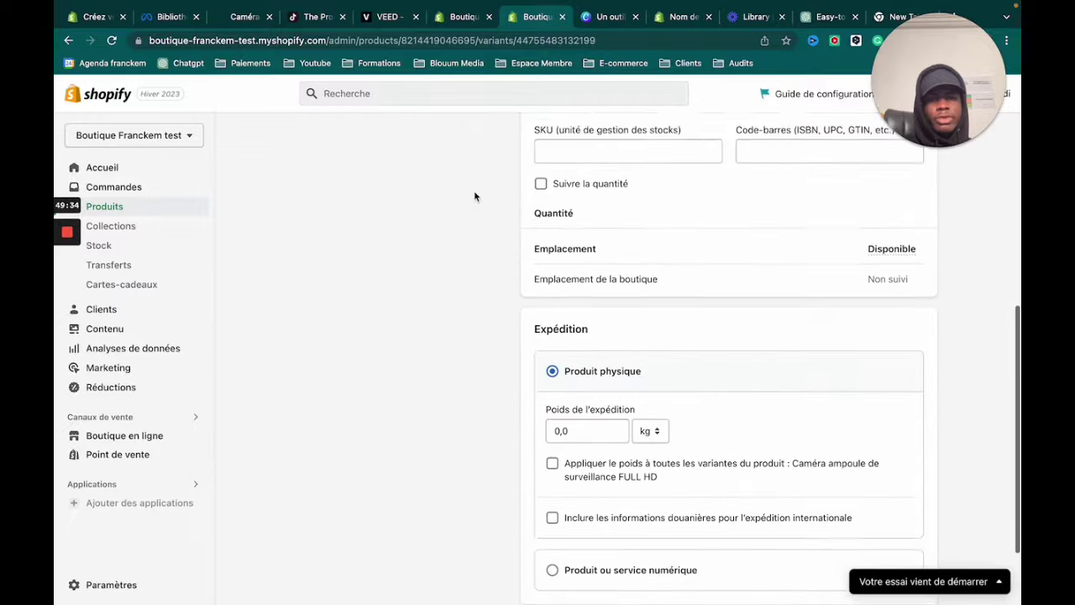
scroll(463, 327, up, 5)
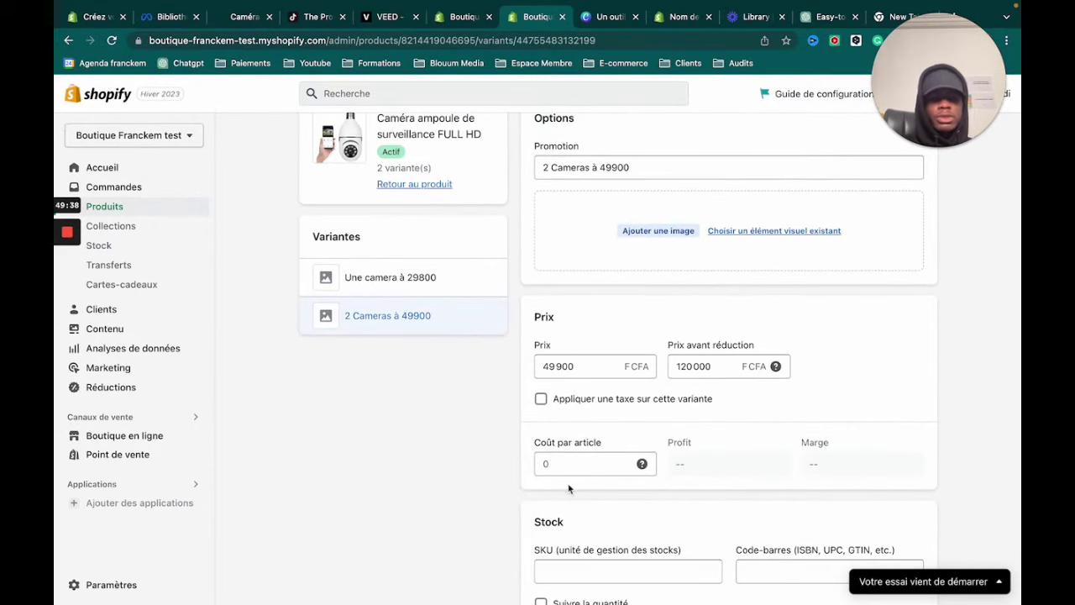
scroll(567, 489, down, 3)
scroll(566, 483, up, 2)
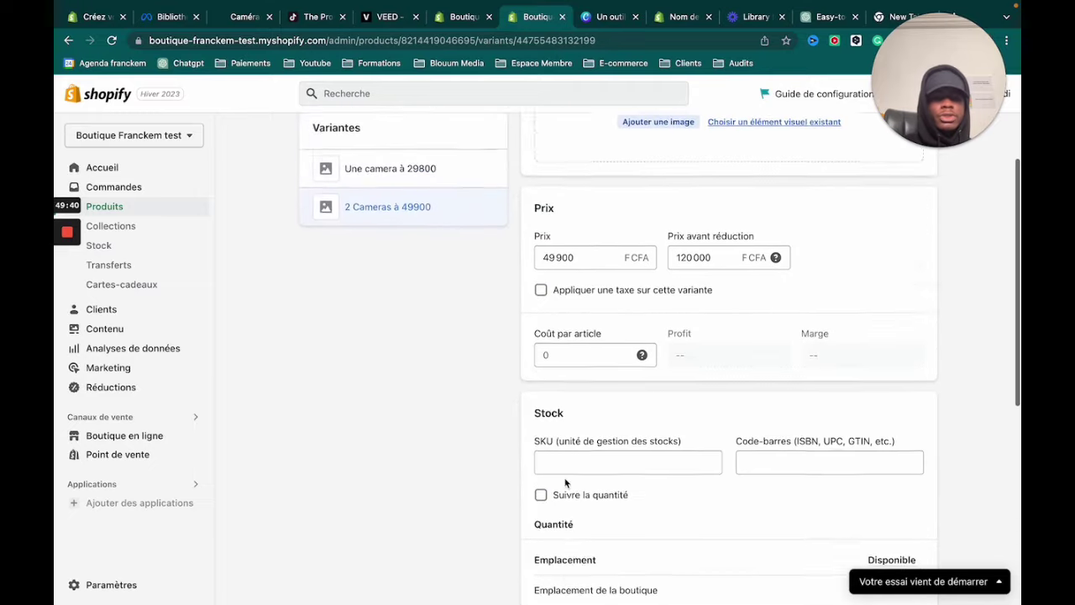
scroll(566, 484, up, 4)
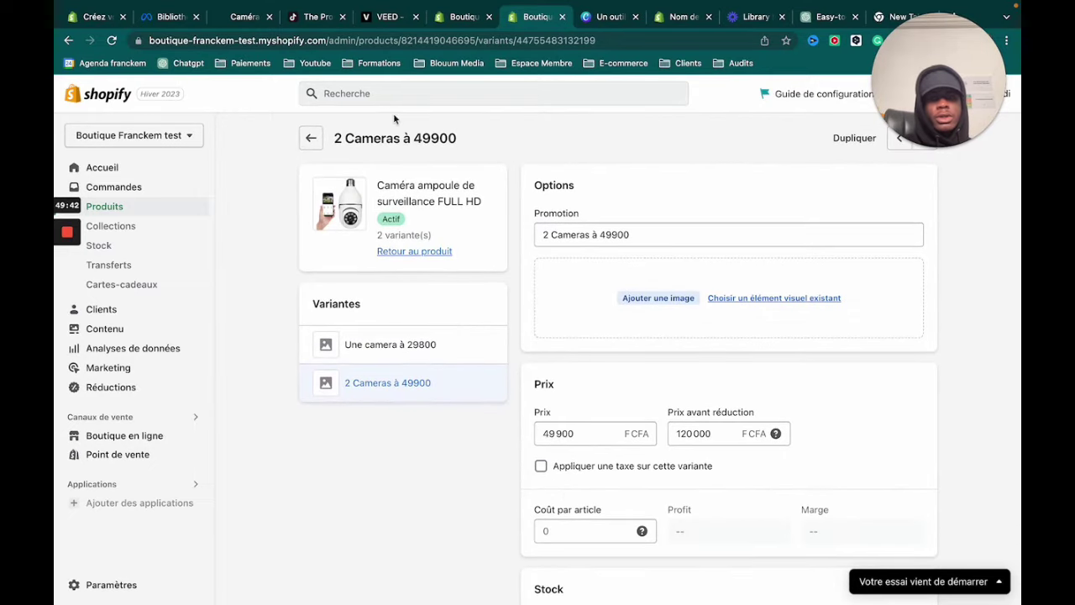
- Close the store's Politiques settings and return to the themes overview
click(464, 17)
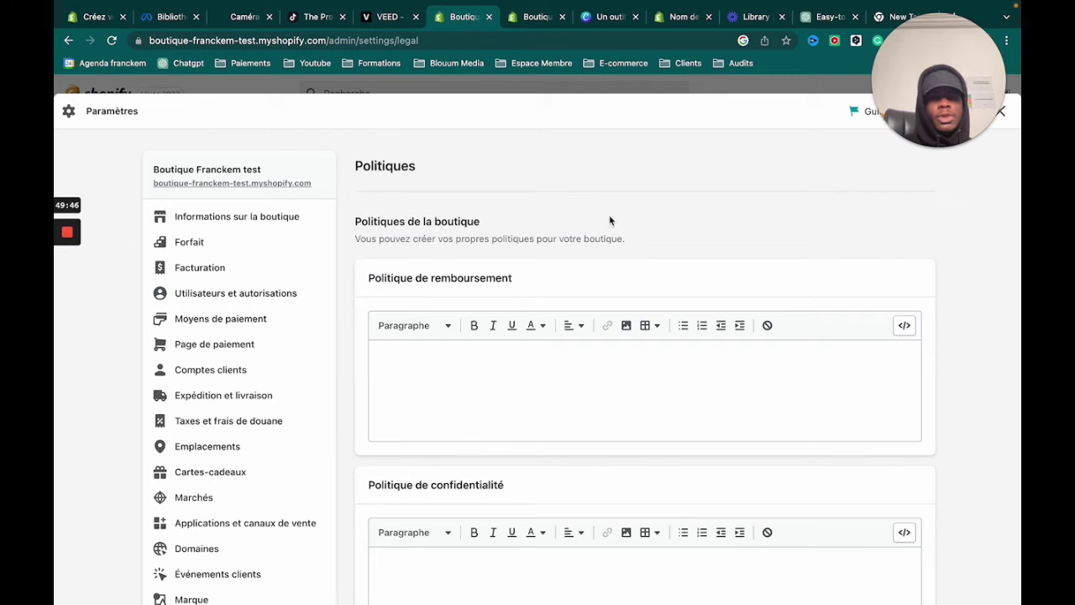
drag(942, 70, 567, 51)
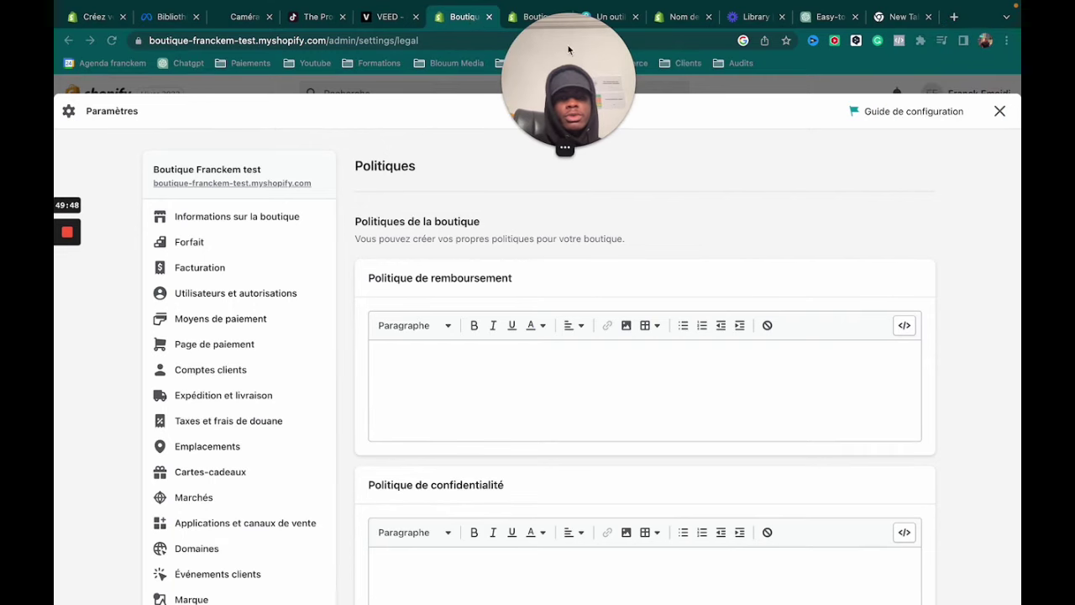
click(1002, 112)
drag(582, 69, 954, 70)
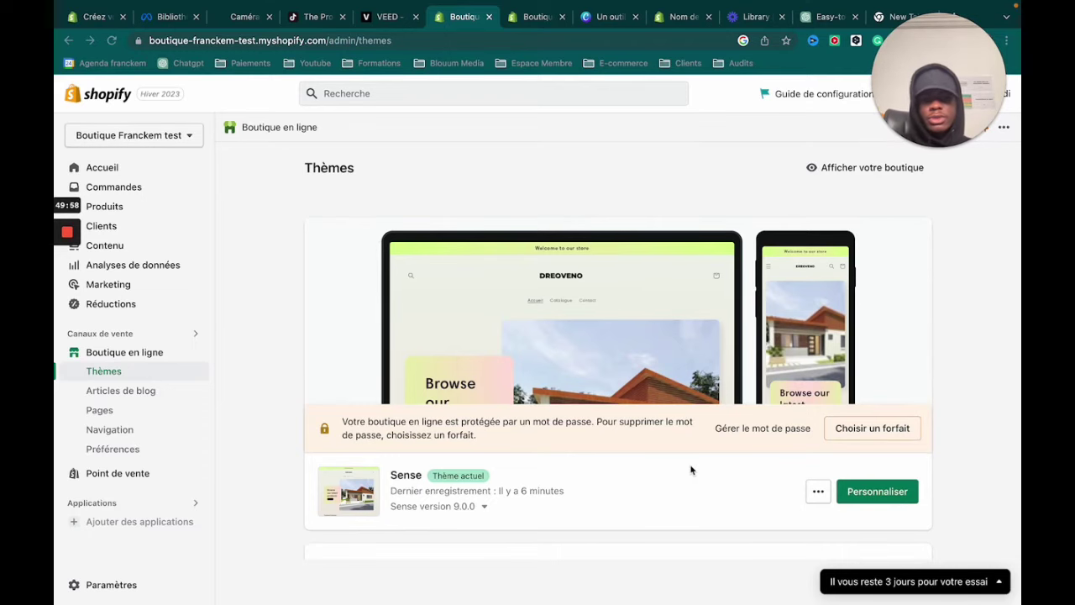
click(857, 495)
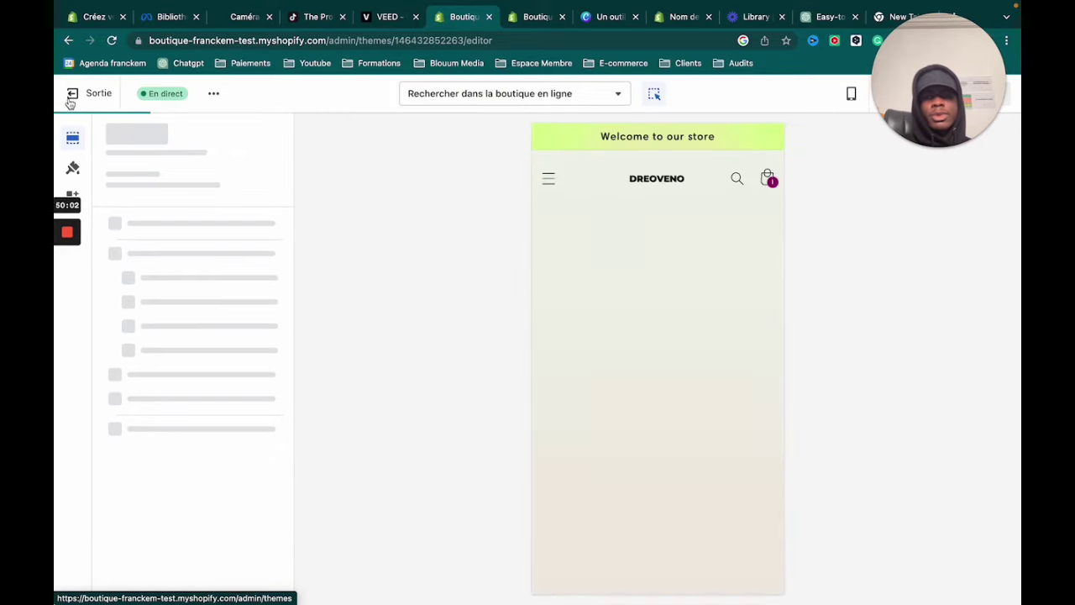
click(71, 95)
- Publish the Dawn theme from the theme library in place of Sense
scroll(779, 483, down, 5)
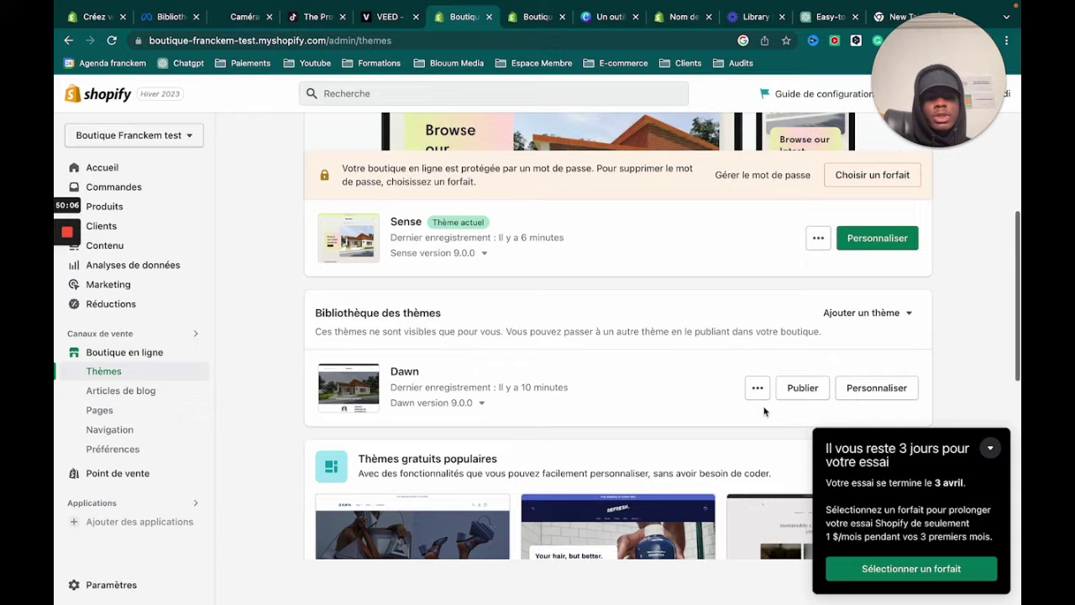
click(803, 387)
click(710, 461)
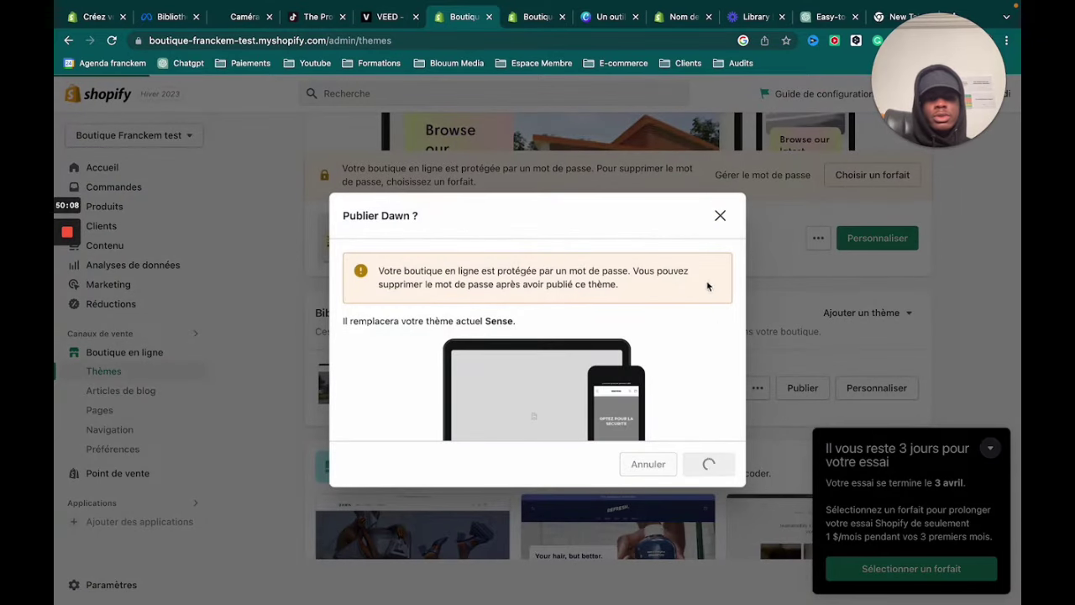
- Open the default theme content editor for the Dawn theme
scroll(848, 277, up, 3)
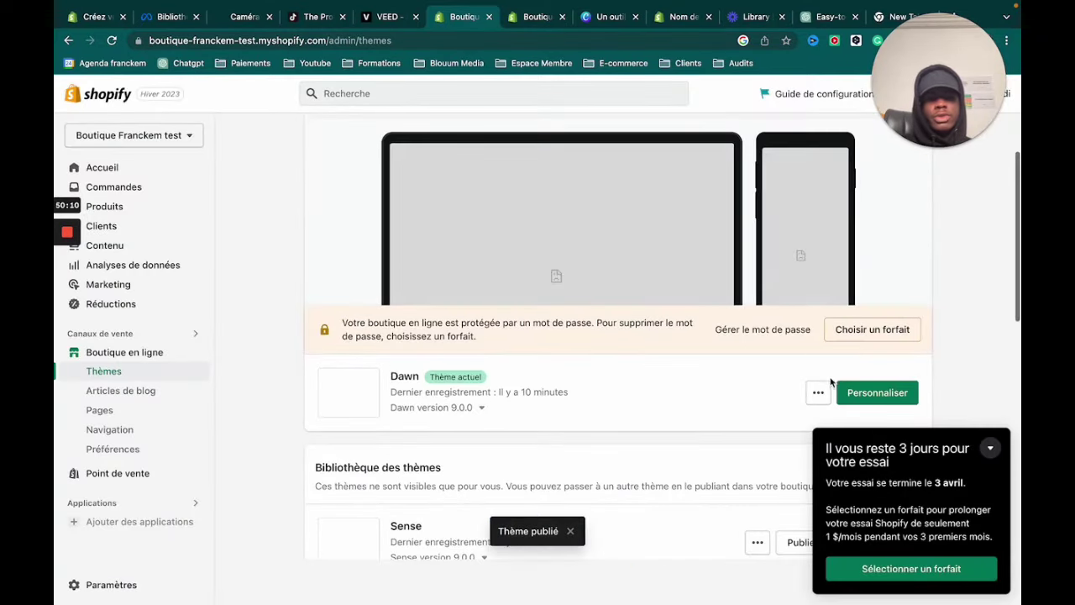
click(818, 392)
click(756, 354)
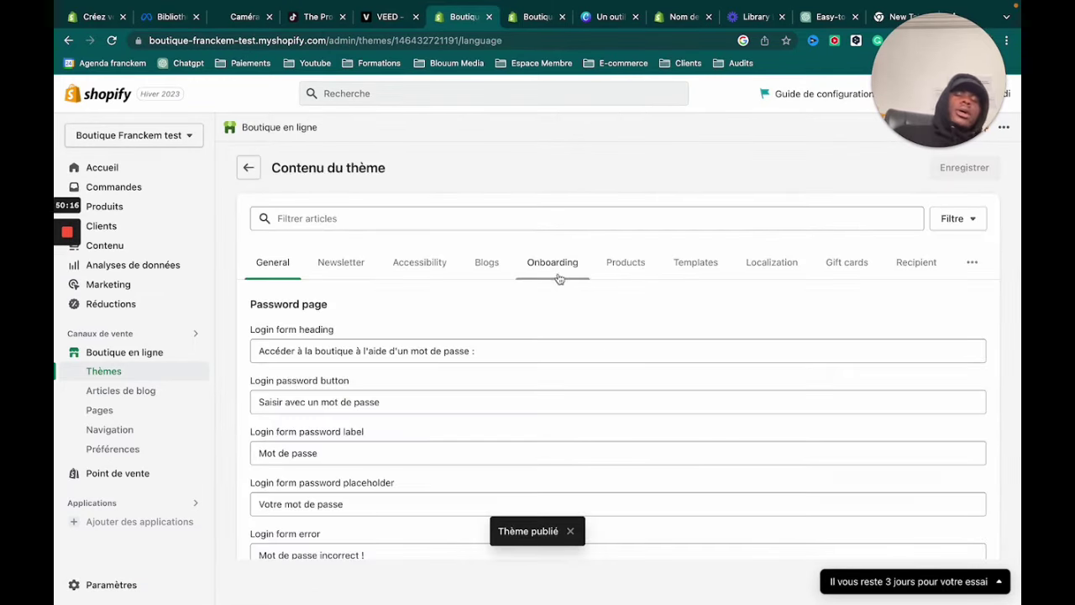
- Search the theme content for "adres" and look over the checkout contact address fields
click(438, 221)
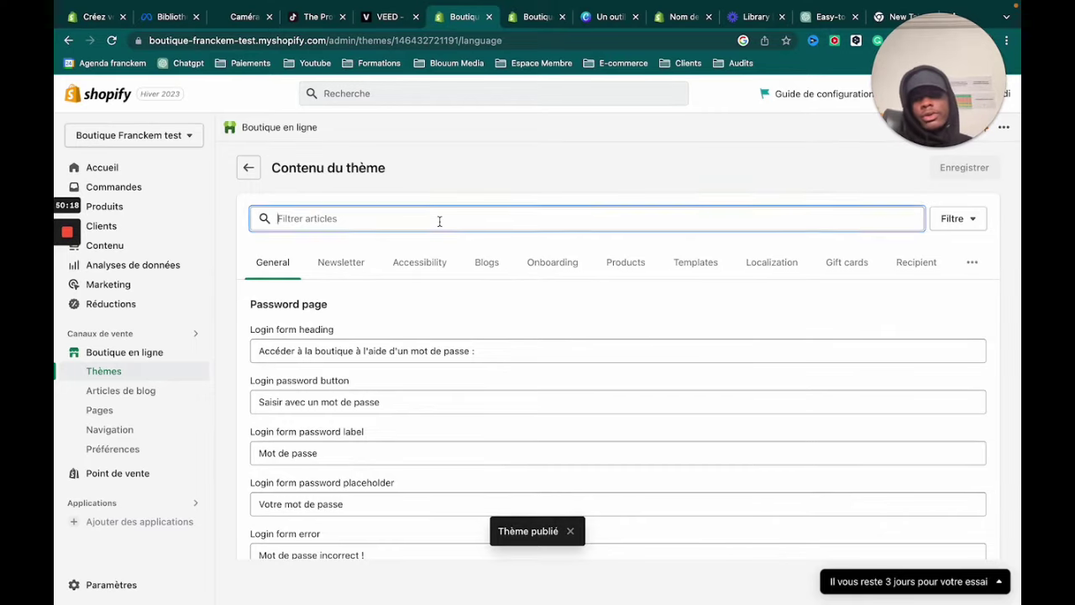
text(s)
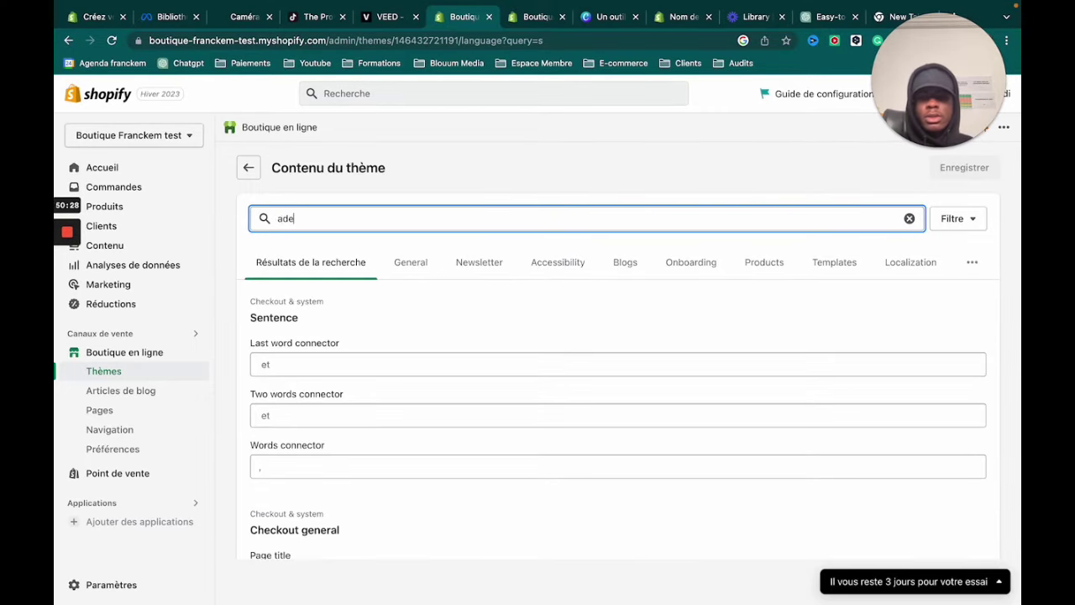
text(ade)
key(BackSpace)
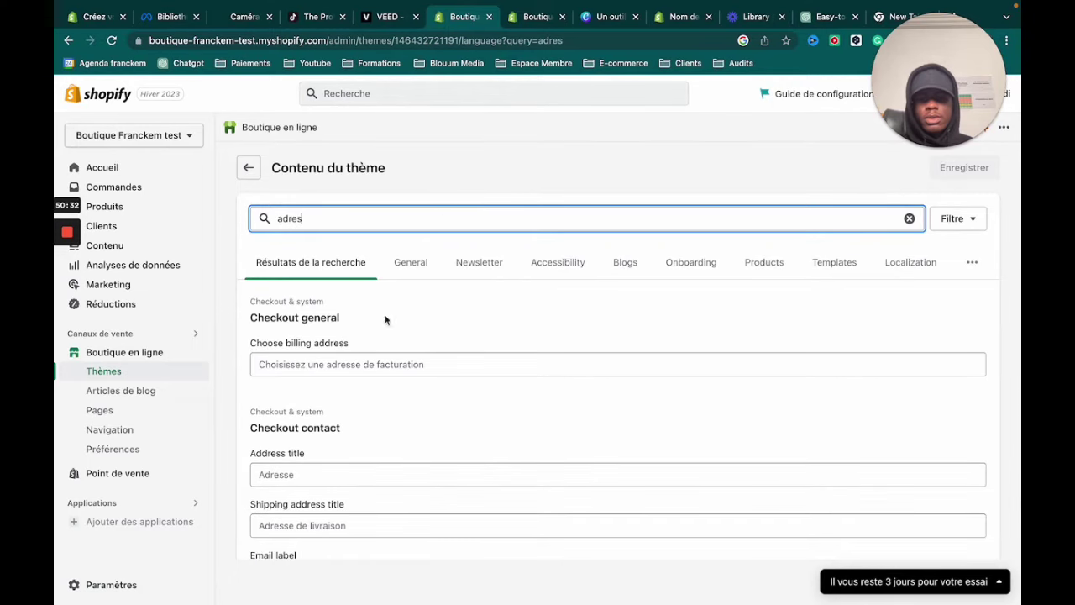
scroll(353, 501, down, 2)
scroll(362, 468, up, 3)
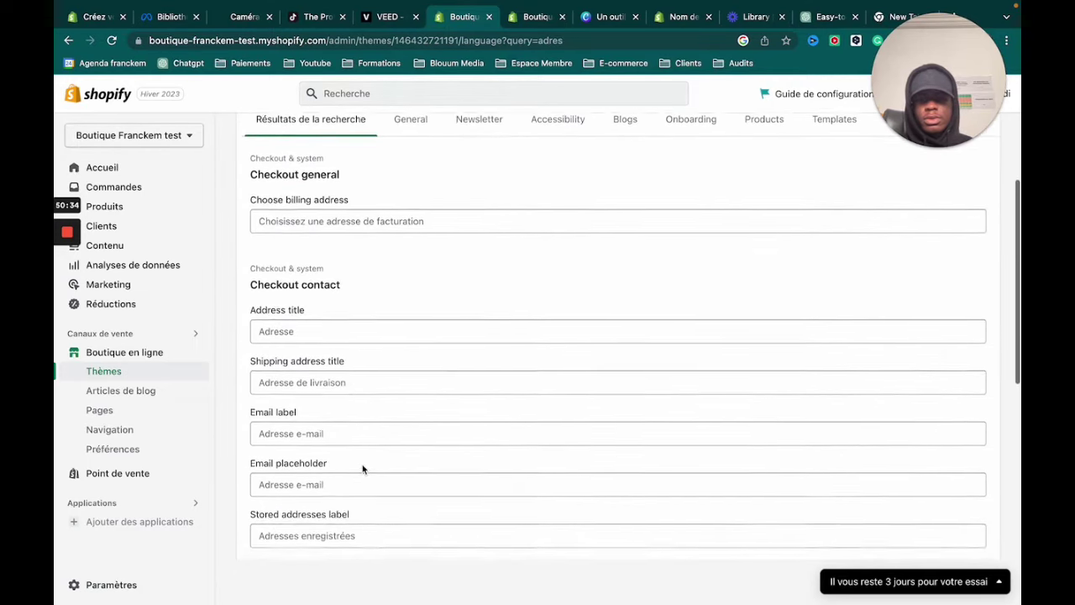
- Change the theme content search to "boite"
key(BackSpace)
key(BackSpace)
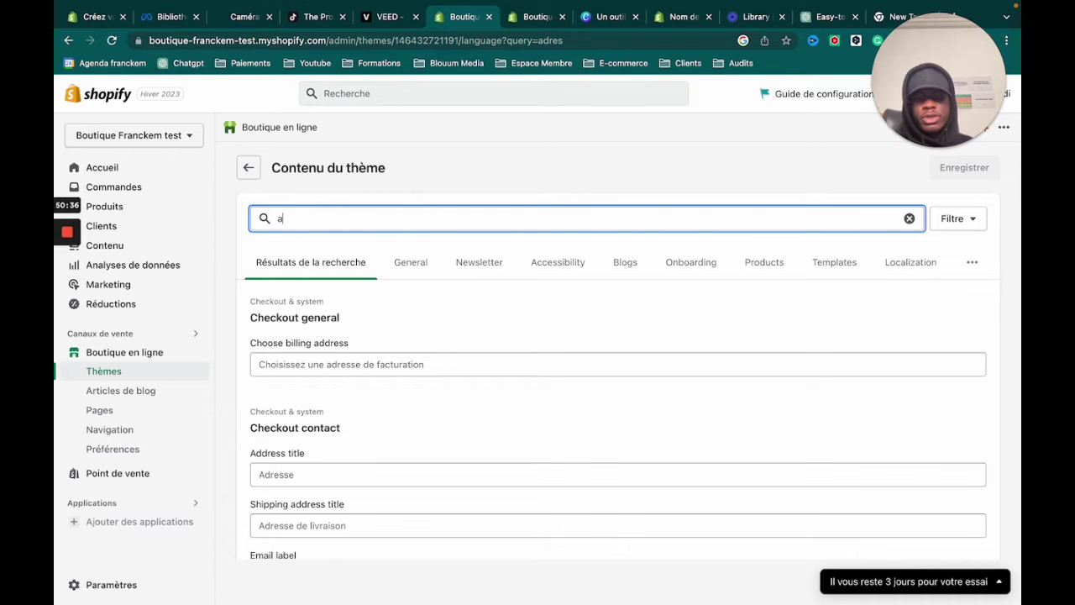
key(BackSpace)
text(boite)
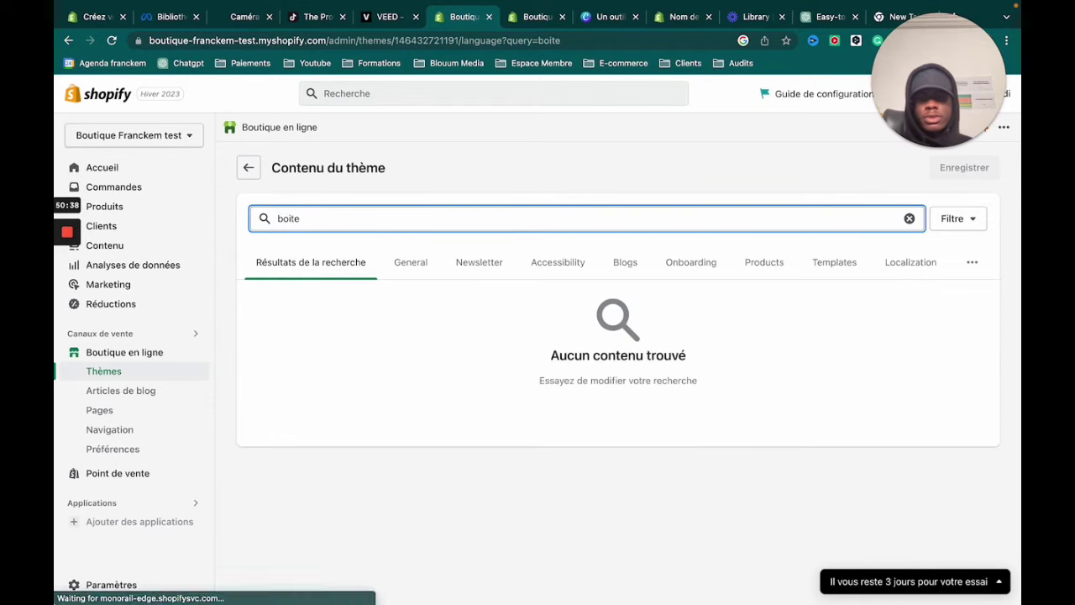
- Replace the theme content search term with "code"
key(BackSpace)
key(BackSpace)
key(BackSpace)
key(BackSpace)
key(BackSpace)
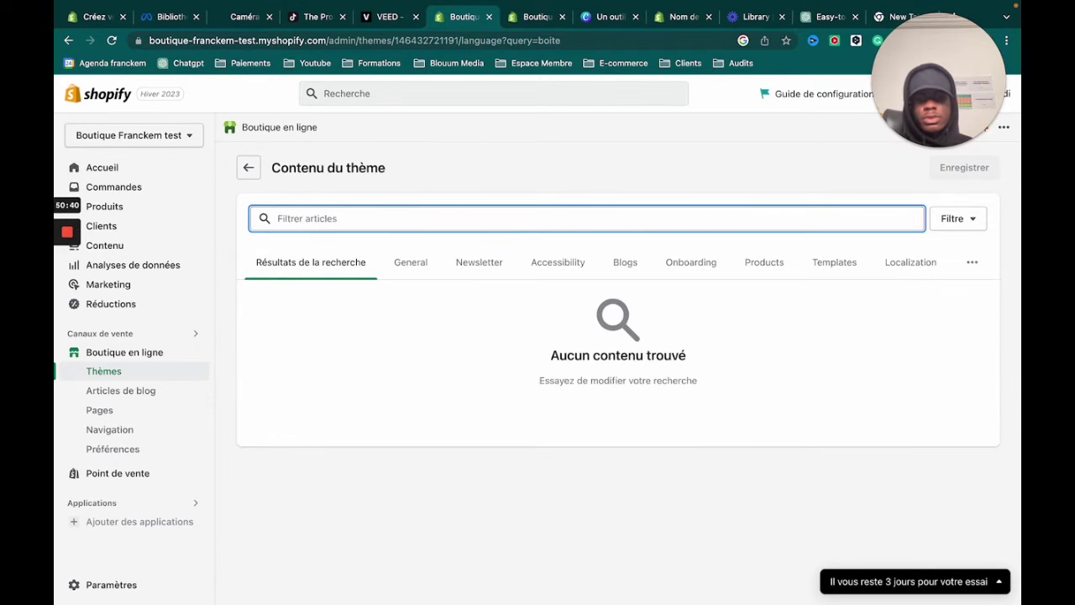
text(code)
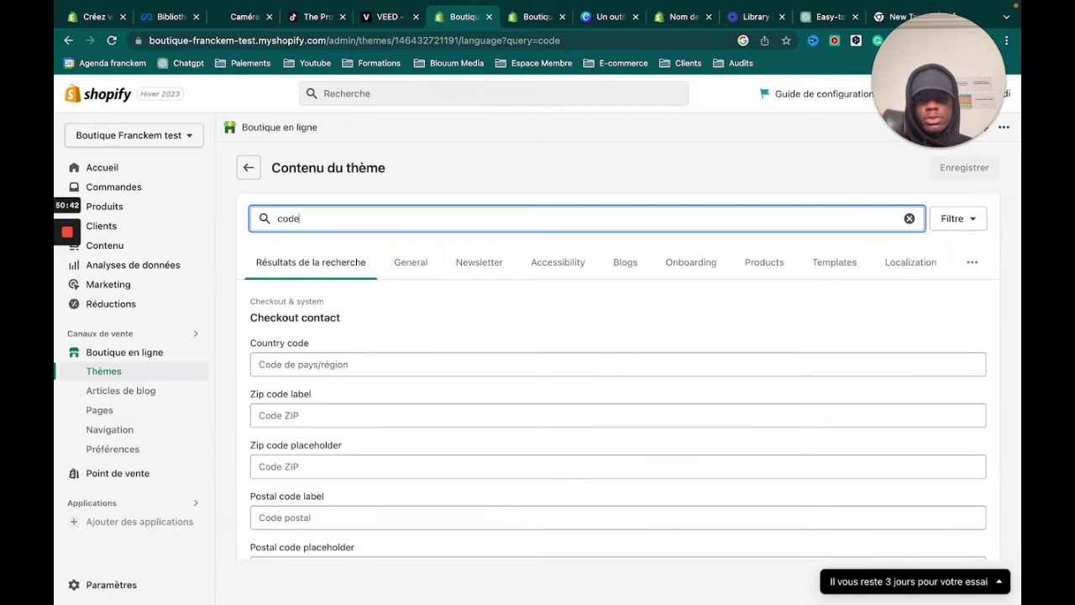
- Try 225 as the Postal code label under Checkout contact, and clear the entry again
scroll(336, 399, down, 2)
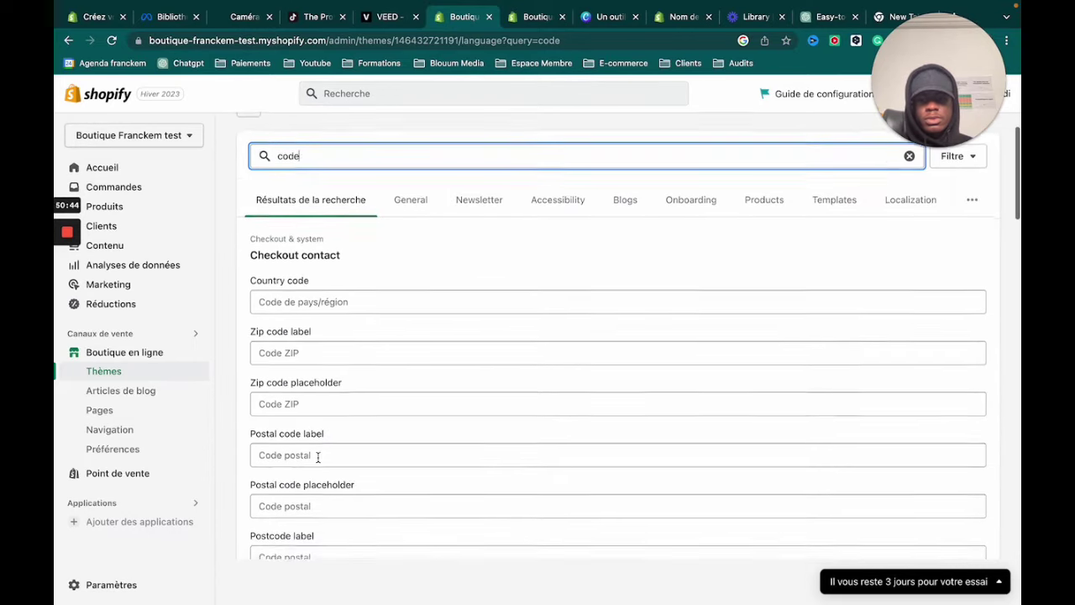
scroll(319, 454, down, 1)
click(334, 420)
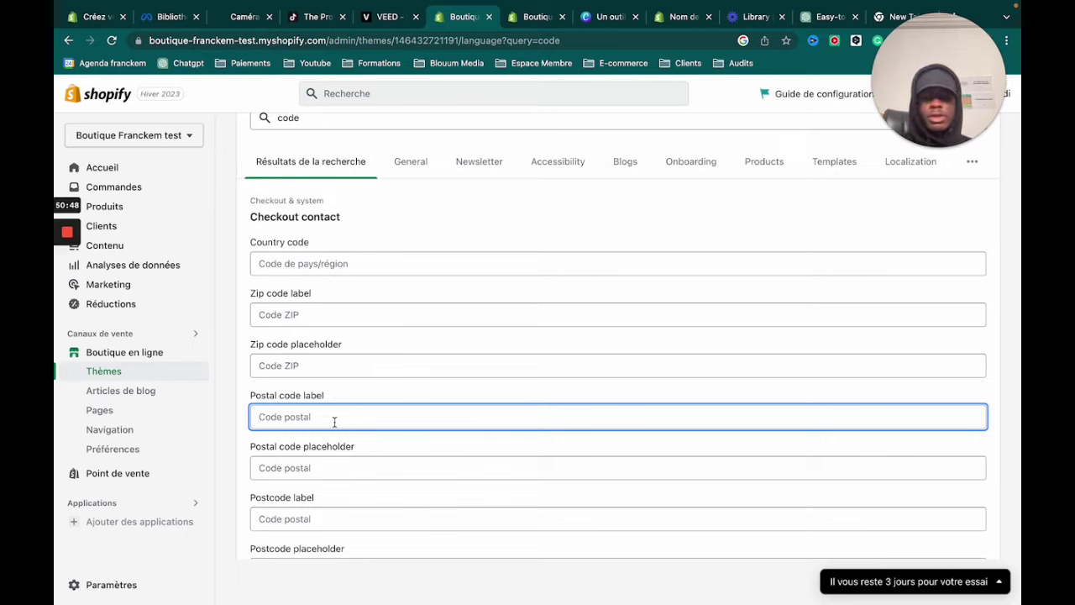
text(225)
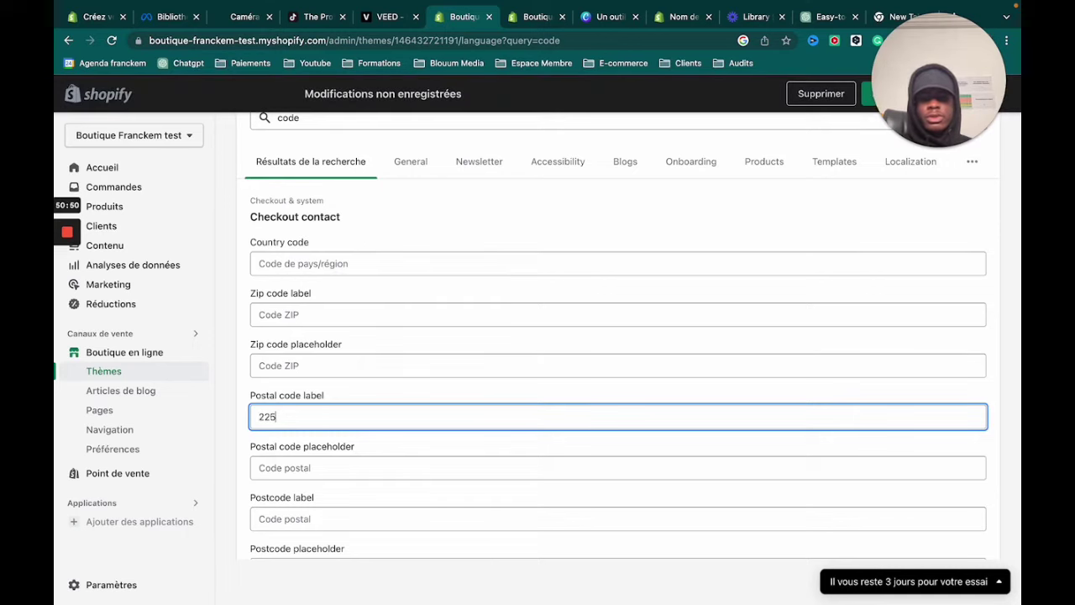
click(379, 394)
scroll(359, 426, down, 1)
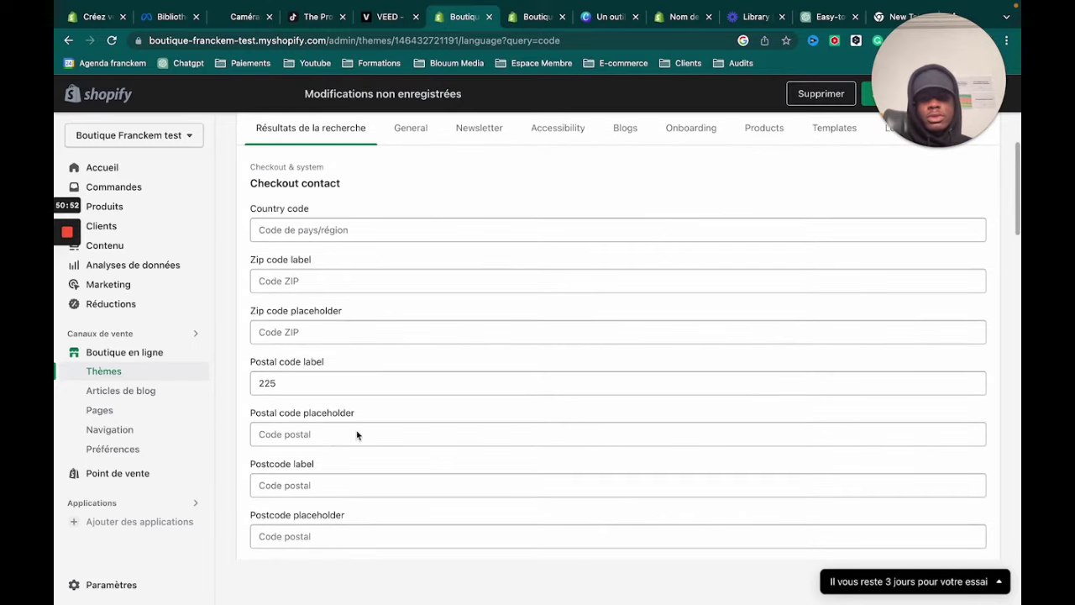
scroll(357, 434, up, 1)
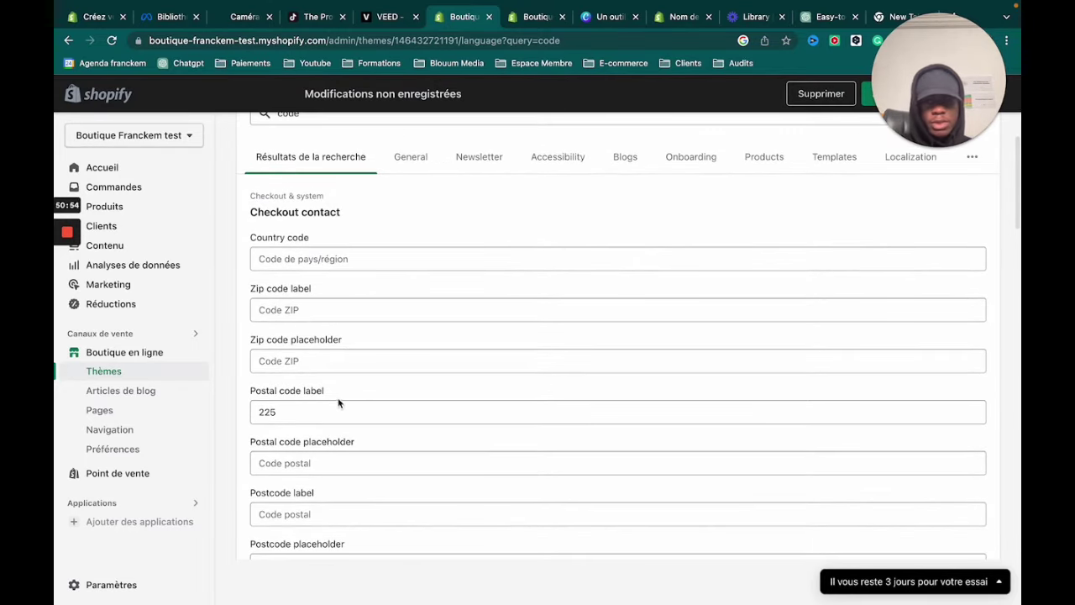
double_click(314, 413)
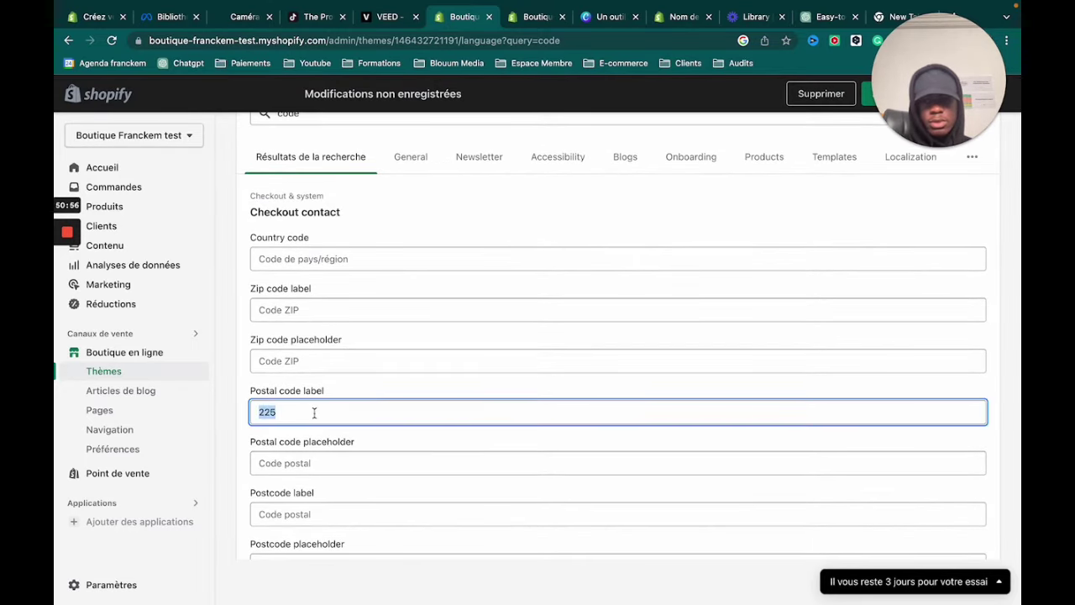
key(BackSpace)
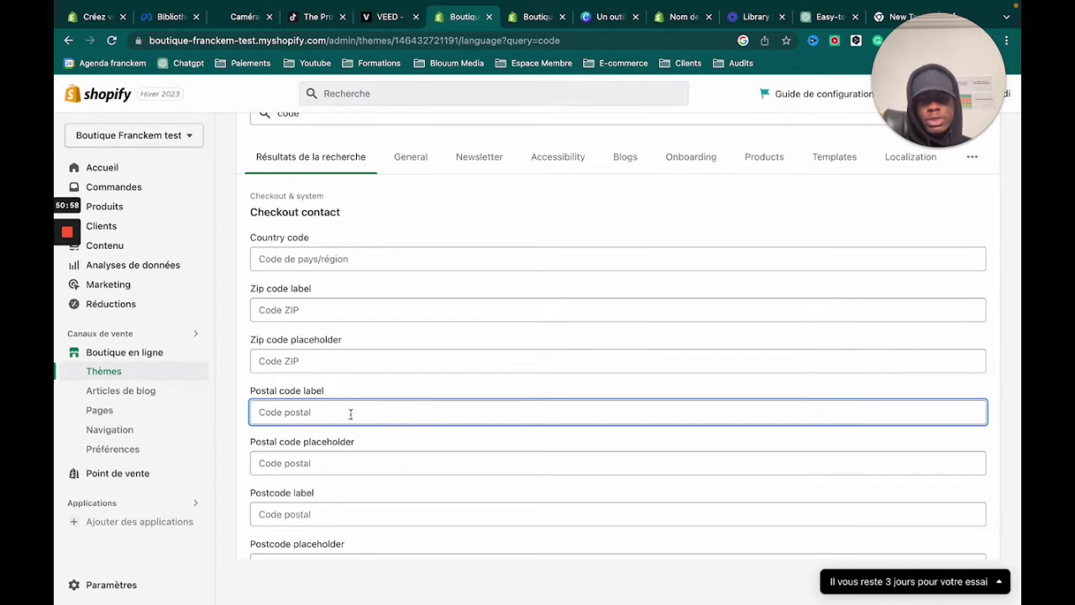
- Look through the theme texts matching "code", from the postal code labels to the checkout payment, field error and QR code sections
scroll(349, 415, down, 5)
scroll(353, 418, down, 1)
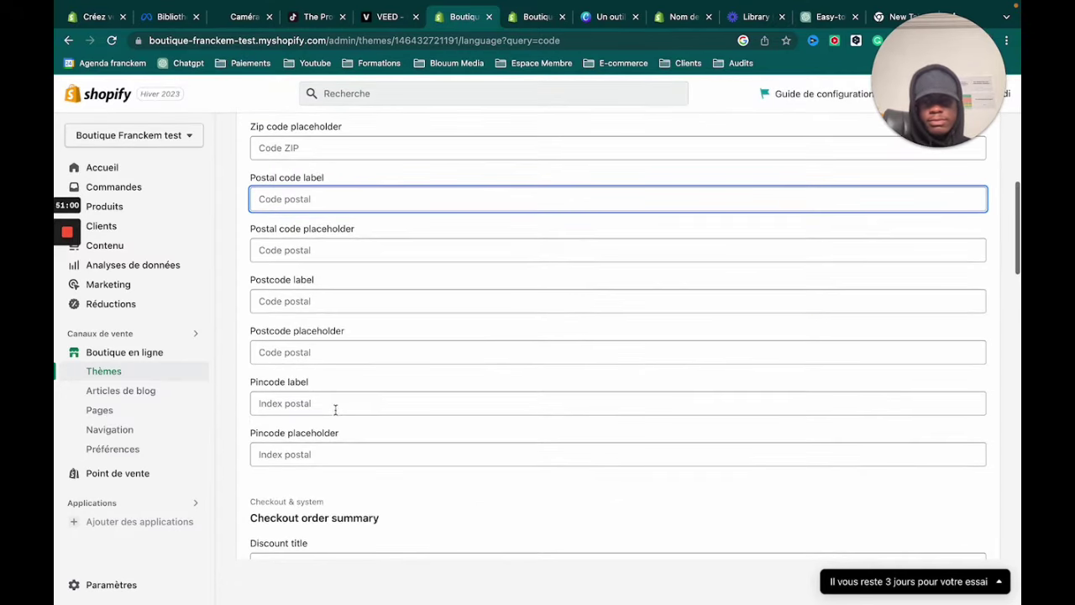
scroll(335, 409, down, 6)
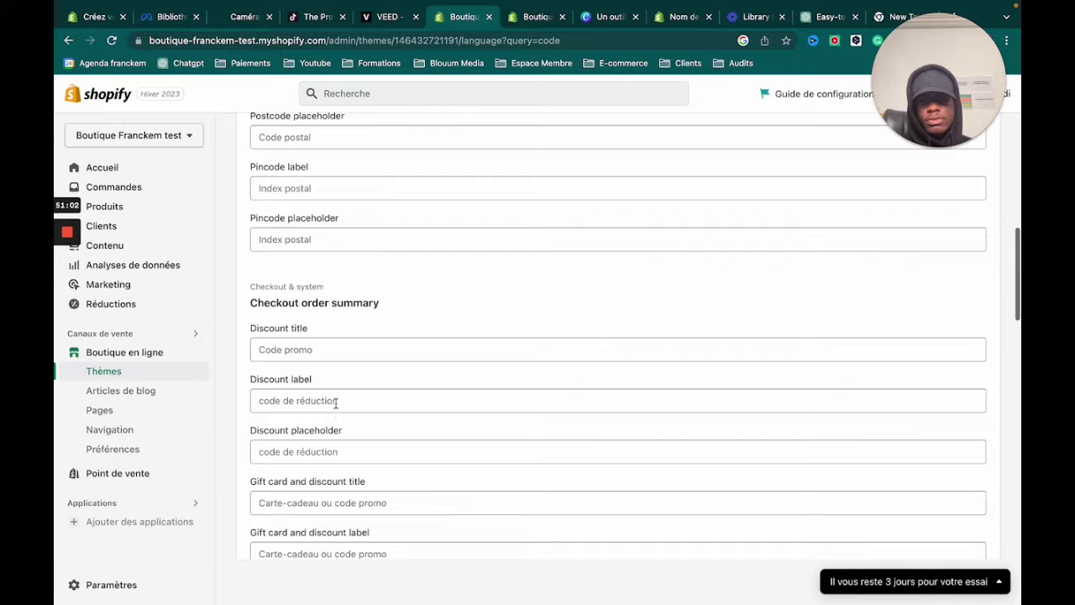
scroll(335, 403, down, 11)
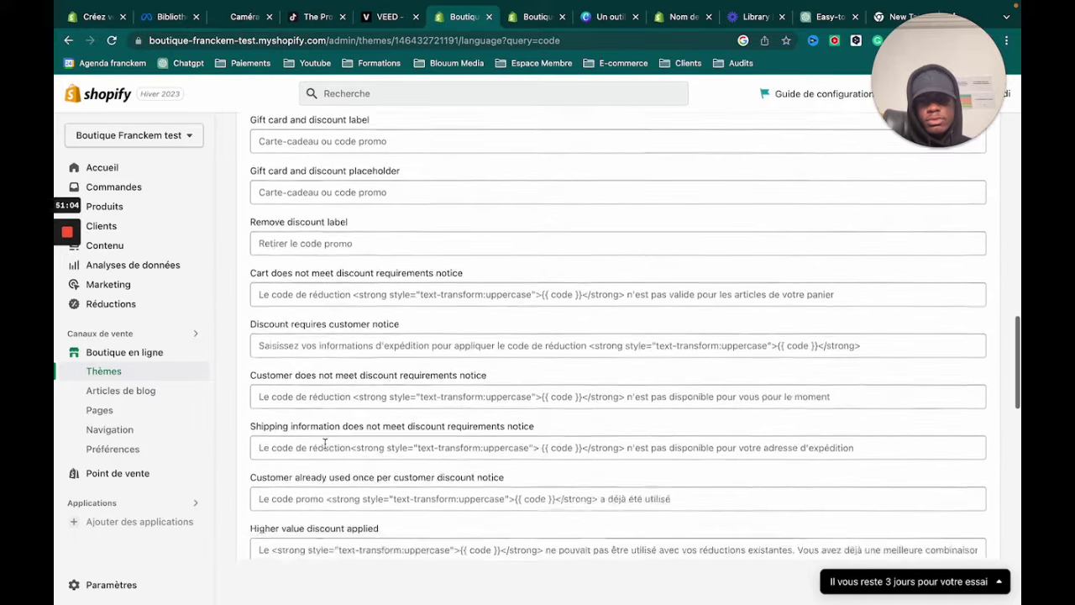
scroll(326, 443, down, 7)
scroll(325, 429, up, 14)
scroll(326, 430, down, 20)
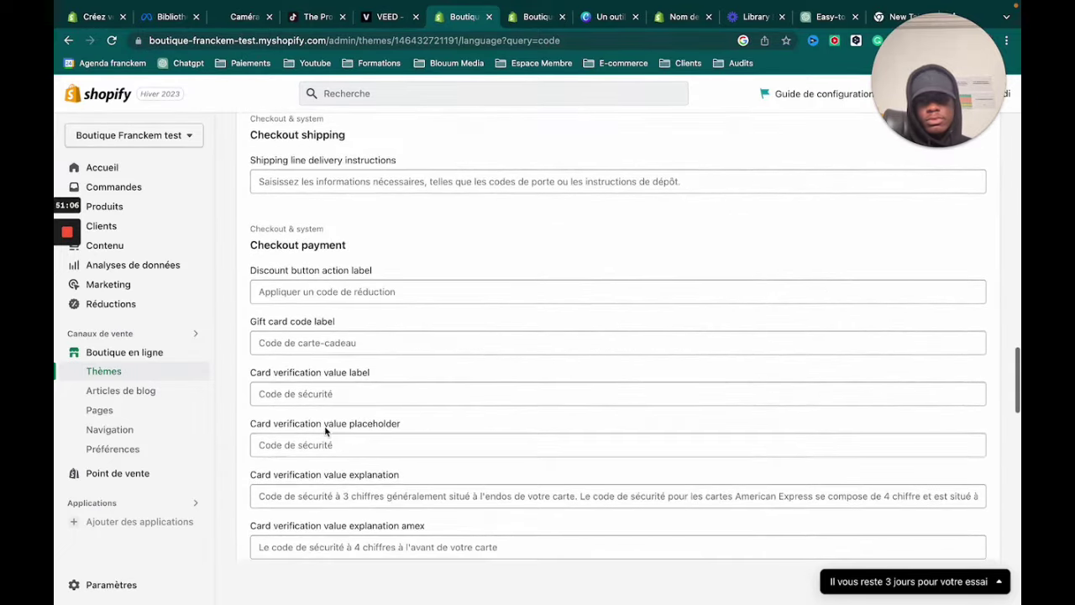
scroll(326, 430, down, 2)
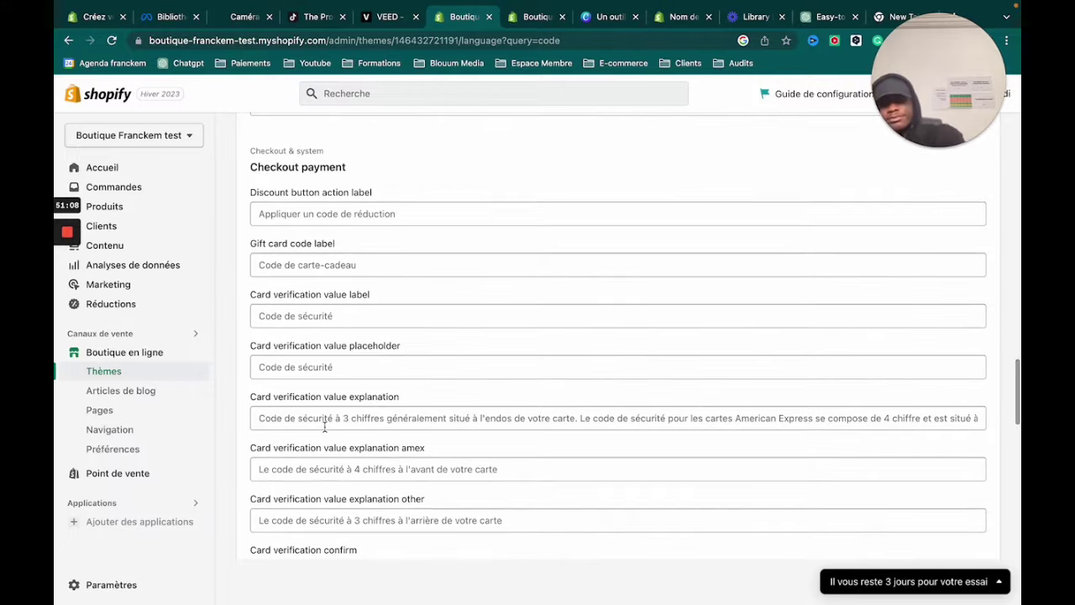
scroll(328, 420, down, 20)
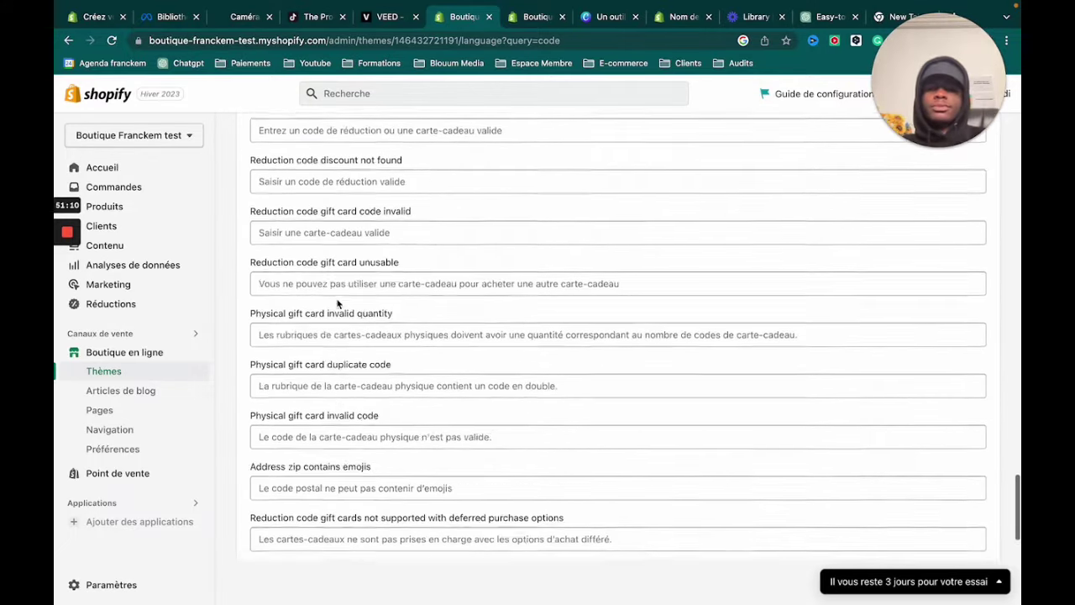
scroll(337, 303, down, 11)
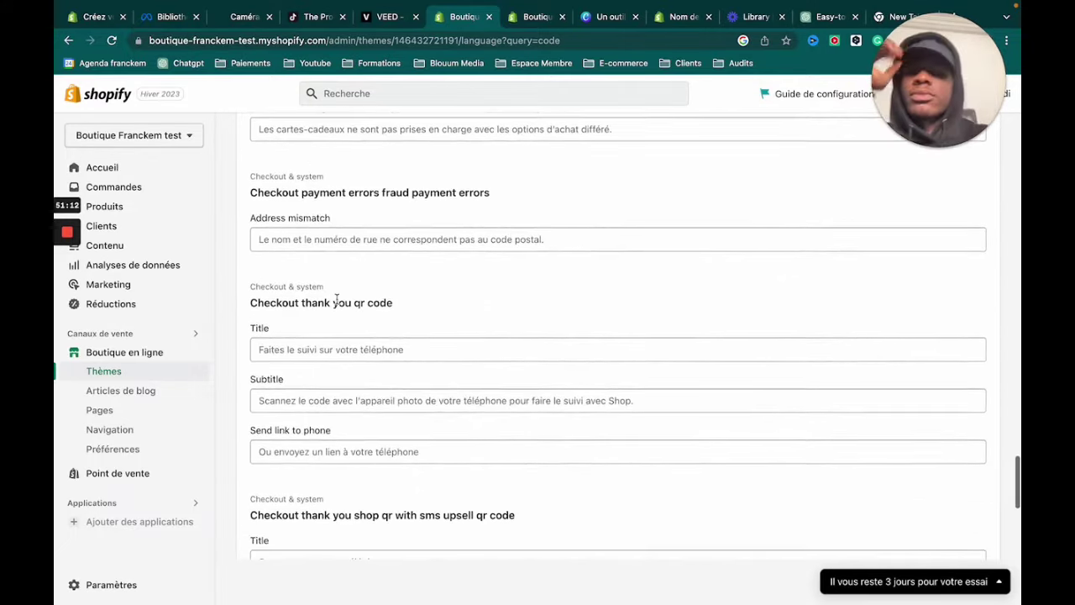
scroll(344, 312, down, 5)
scroll(361, 277, up, 20)
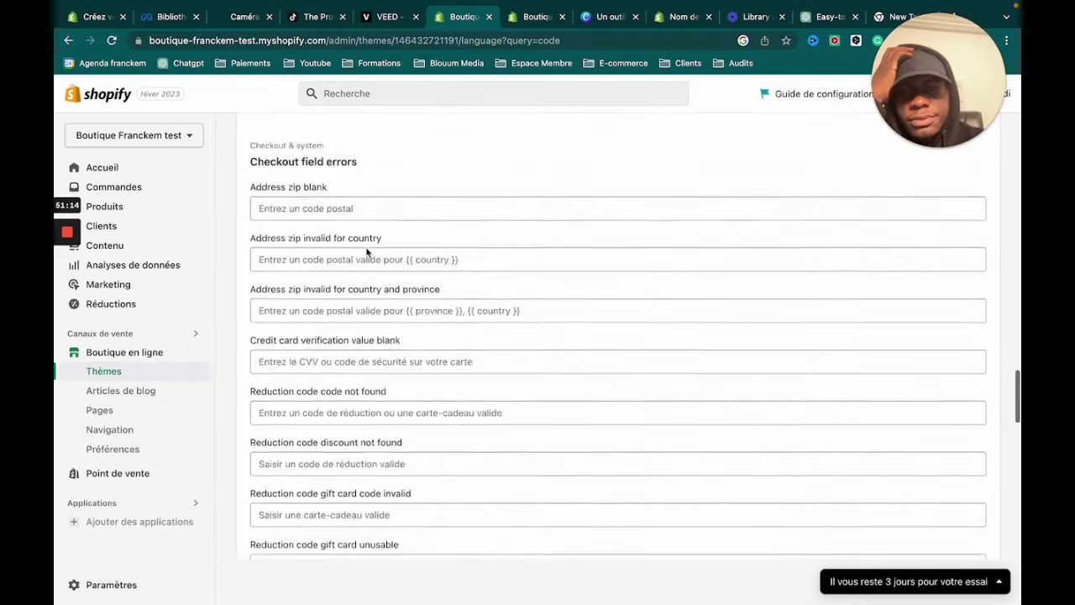
scroll(366, 252, up, 10)
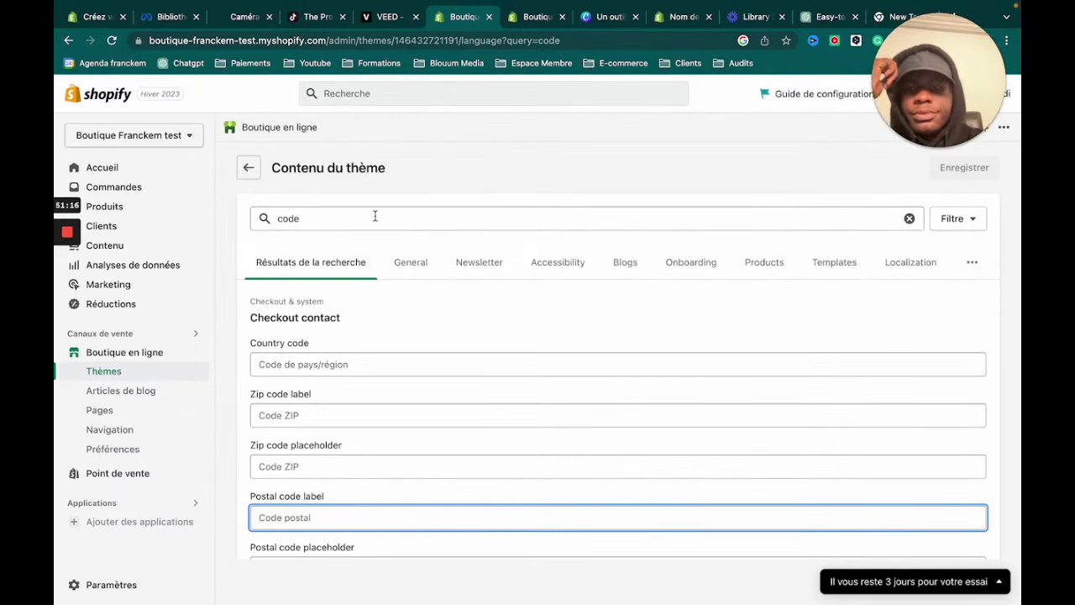
- Replace the theme content search term with "ADRESSE", also trying "ADDRESSE" and "ADRESSE POSTA" along the way
double_click(376, 217)
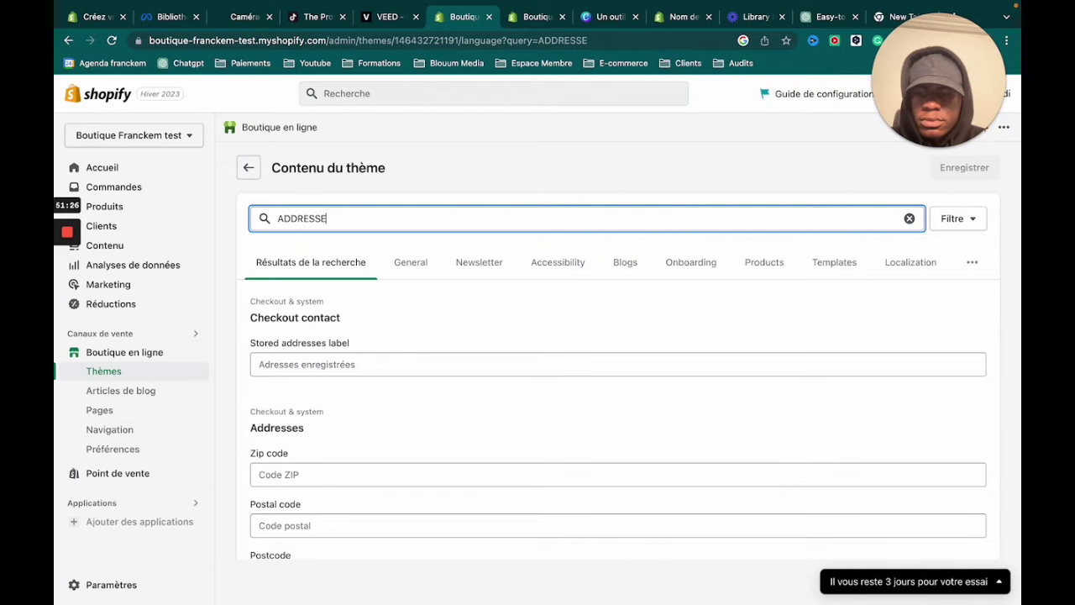
key(BackSpace)
key(BackSpace)
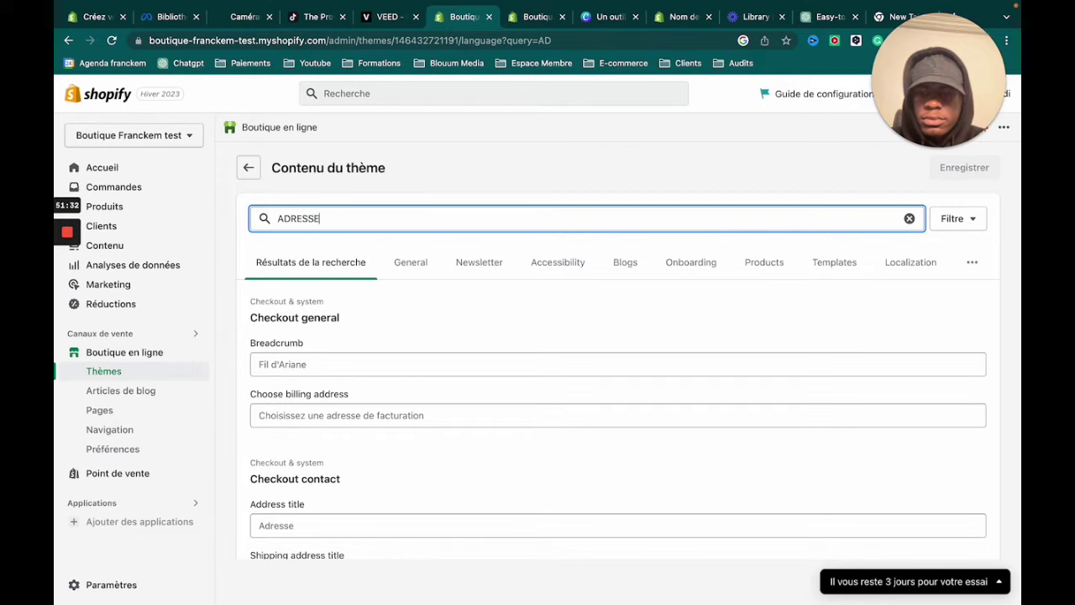
text(RESSEPO)
key(BackSpace)
key(BackSpace)
key(BackSpace)
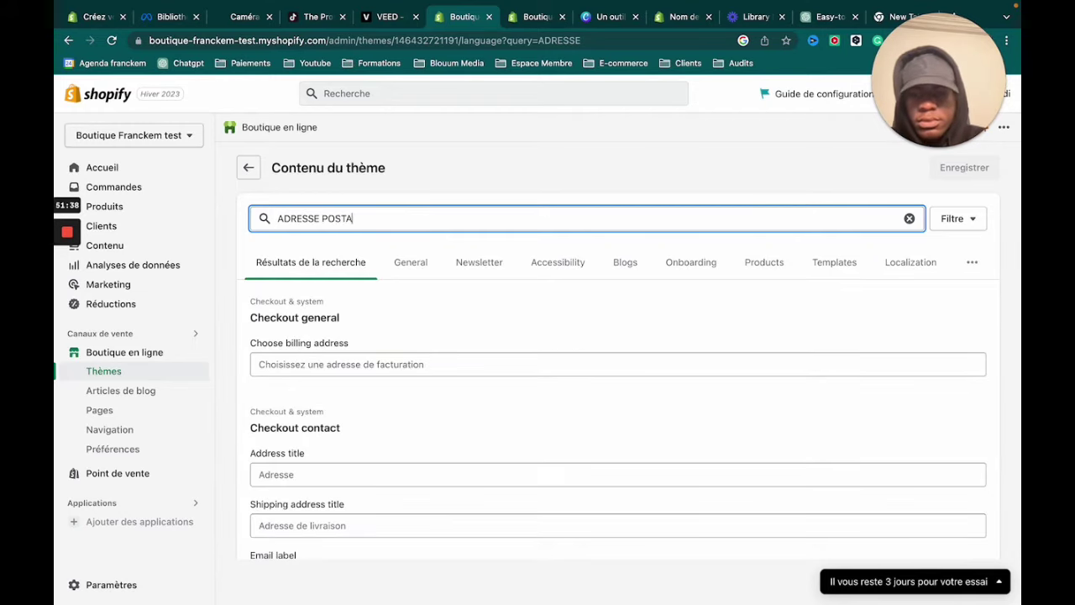
key(BackSpace)
key(BackSpace)
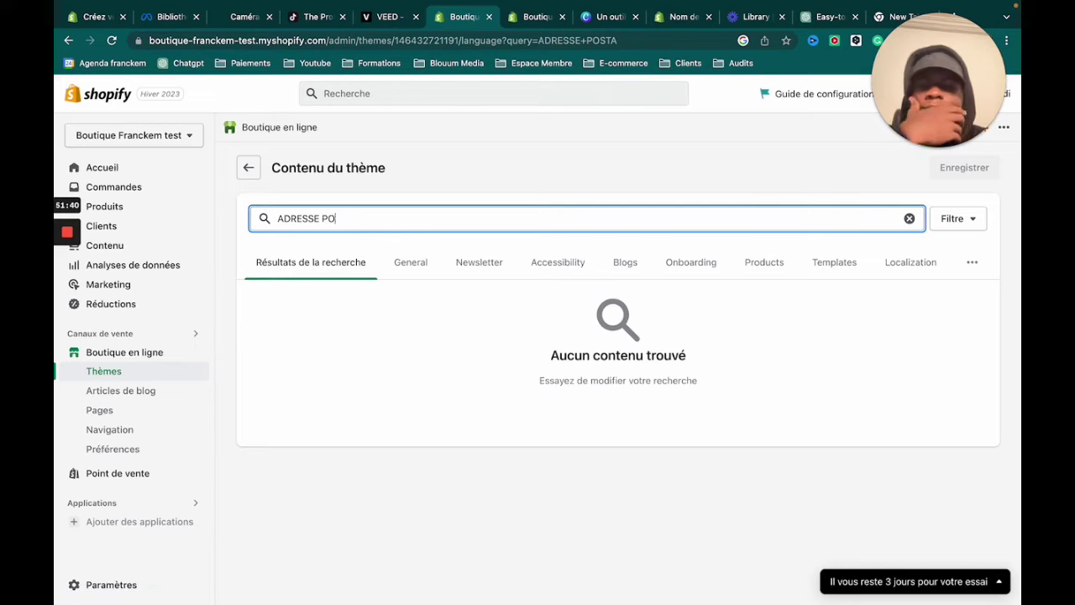
scroll(353, 410, down, 2)
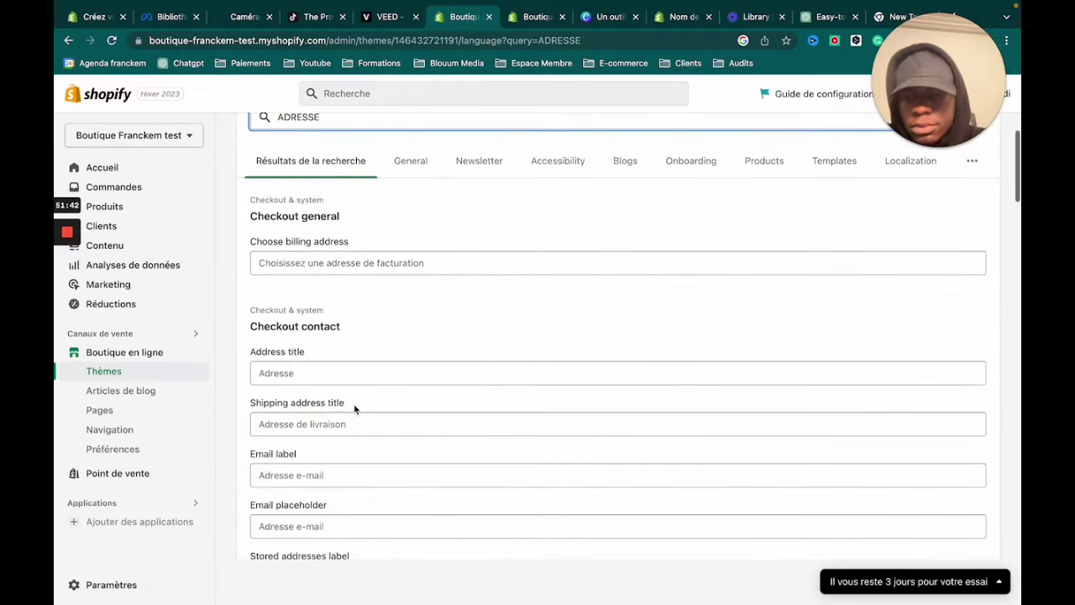
scroll(322, 501, down, 1)
scroll(321, 504, up, 2)
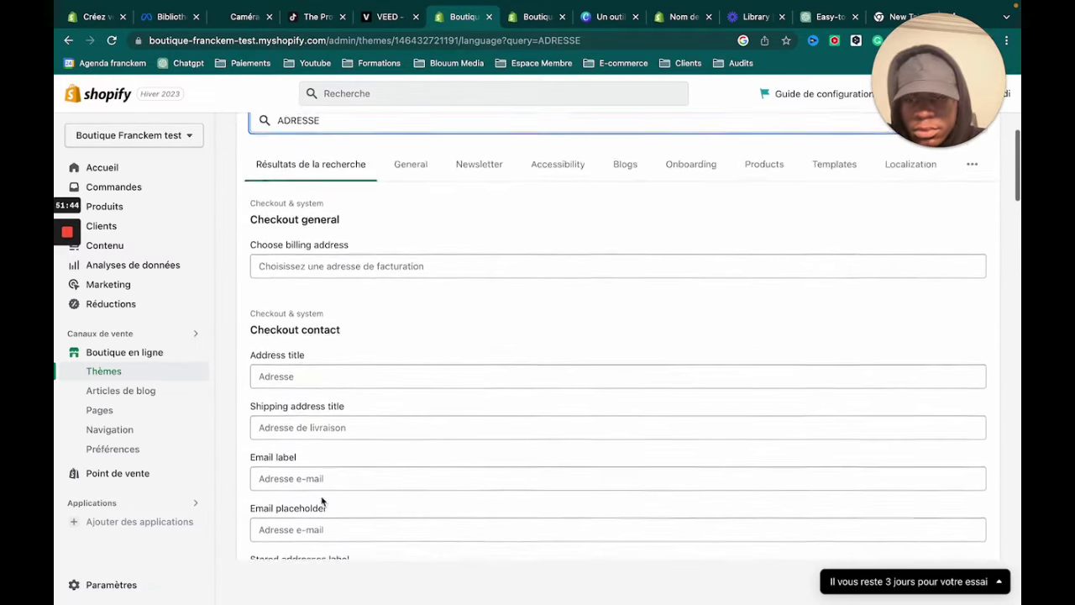
- Set the Address title text under Checkout contact to "Quartier"
click(322, 399)
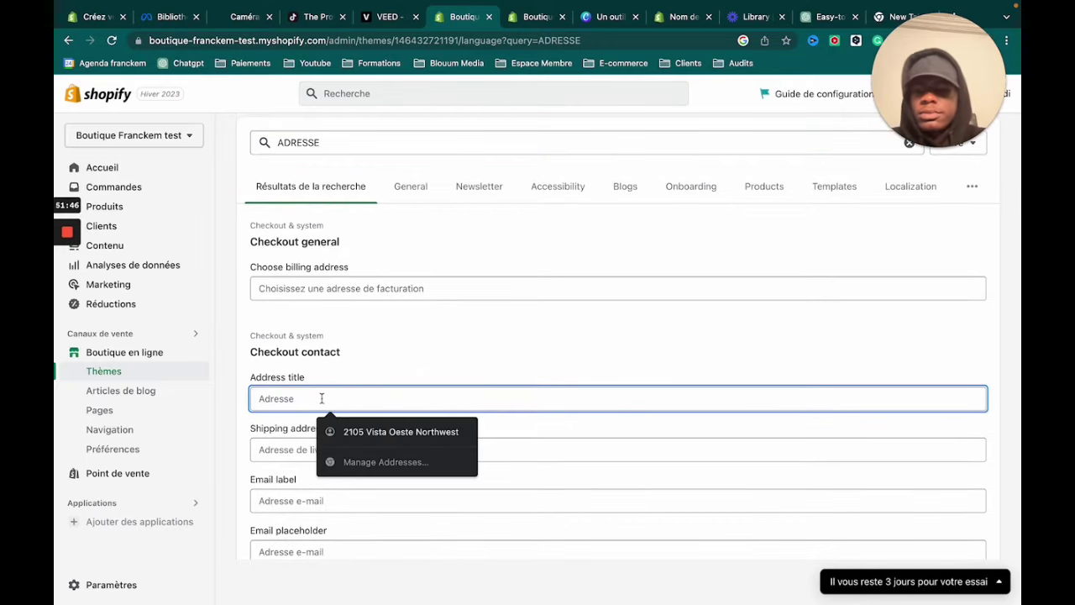
text(Quartier)
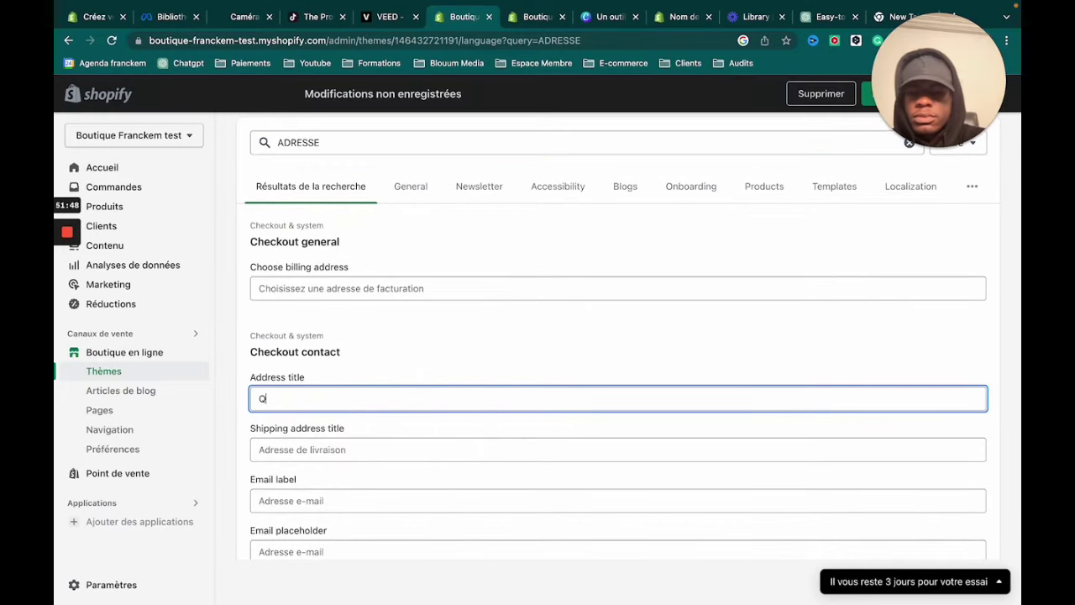
click(416, 348)
scroll(344, 477, down, 1)
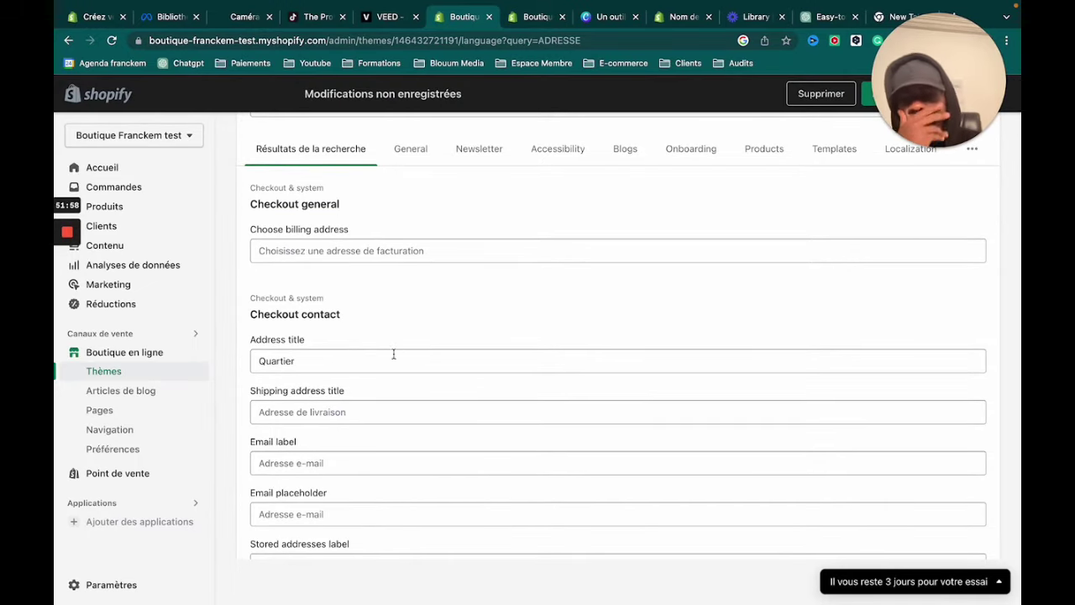
- Look through the remaining texts matching "ADRESSE", from Checkout contact through delivery options and shipping to Checkout payment
scroll(372, 432, down, 5)
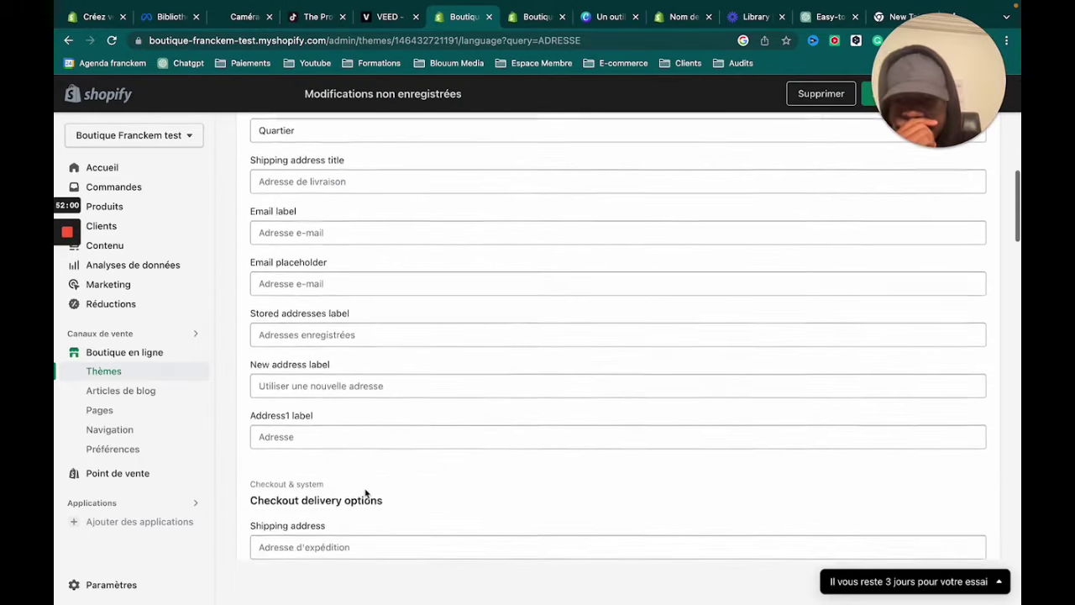
scroll(365, 494, down, 3)
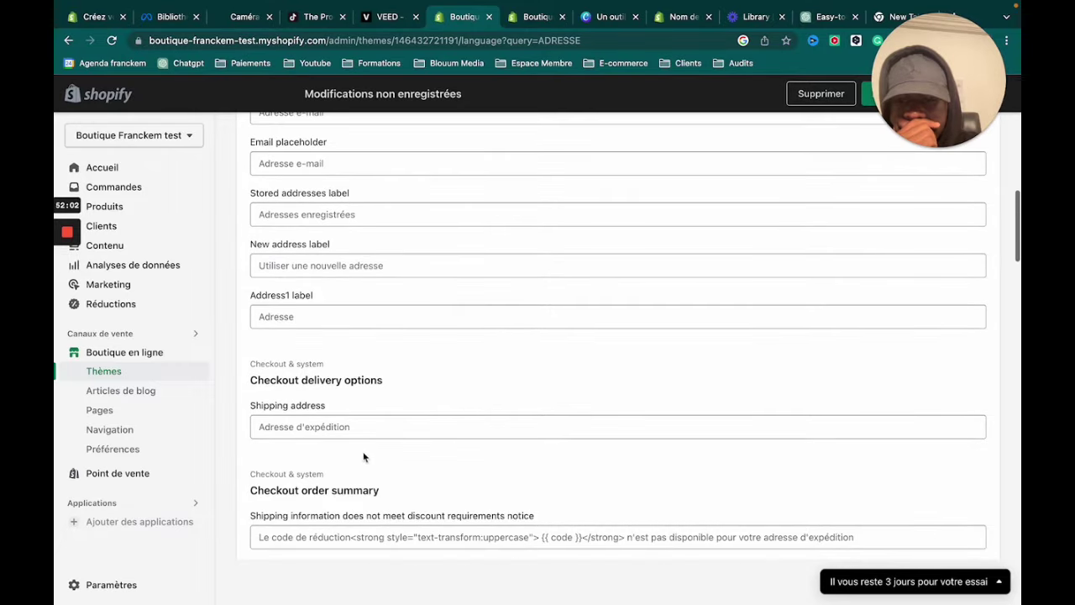
scroll(361, 462, down, 5)
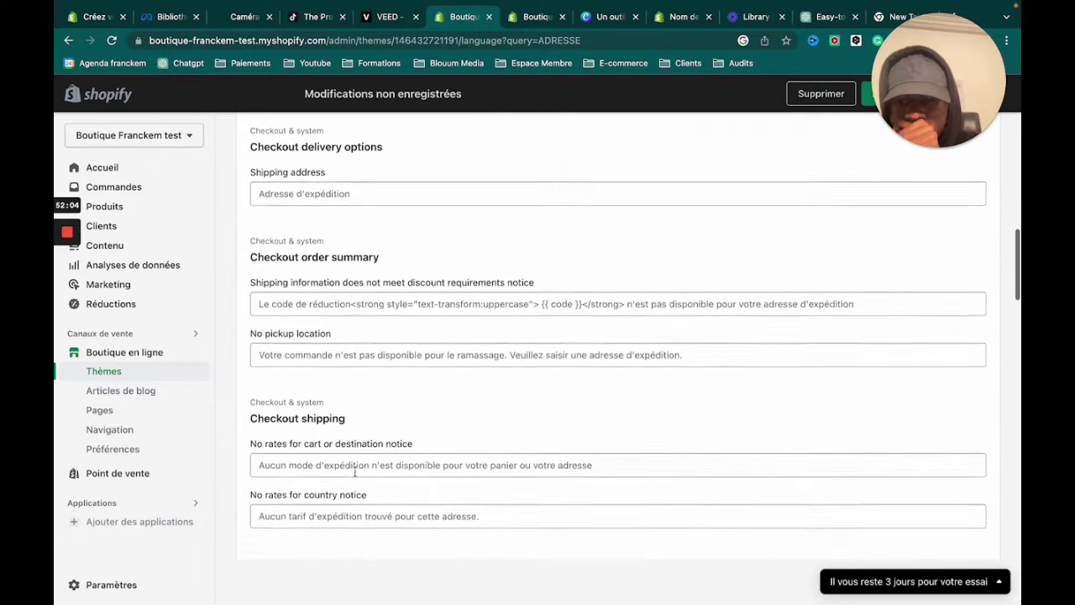
scroll(354, 472, down, 9)
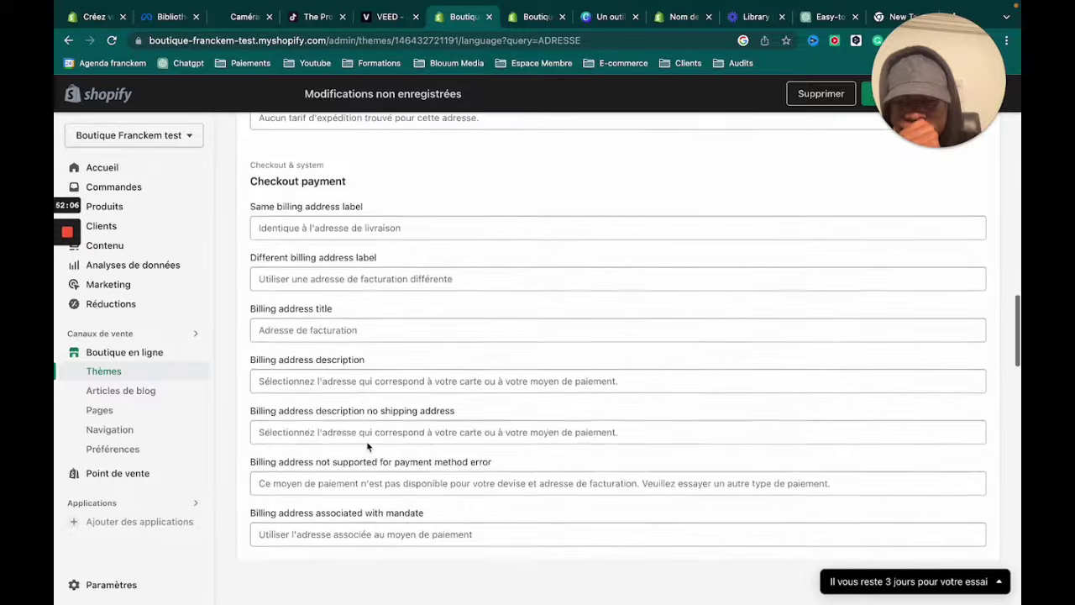
scroll(367, 447, down, 4)
scroll(367, 434, up, 20)
- Search the theme content for "code postal" and look through the listed checkout texts down to Checkout payment
click(344, 218)
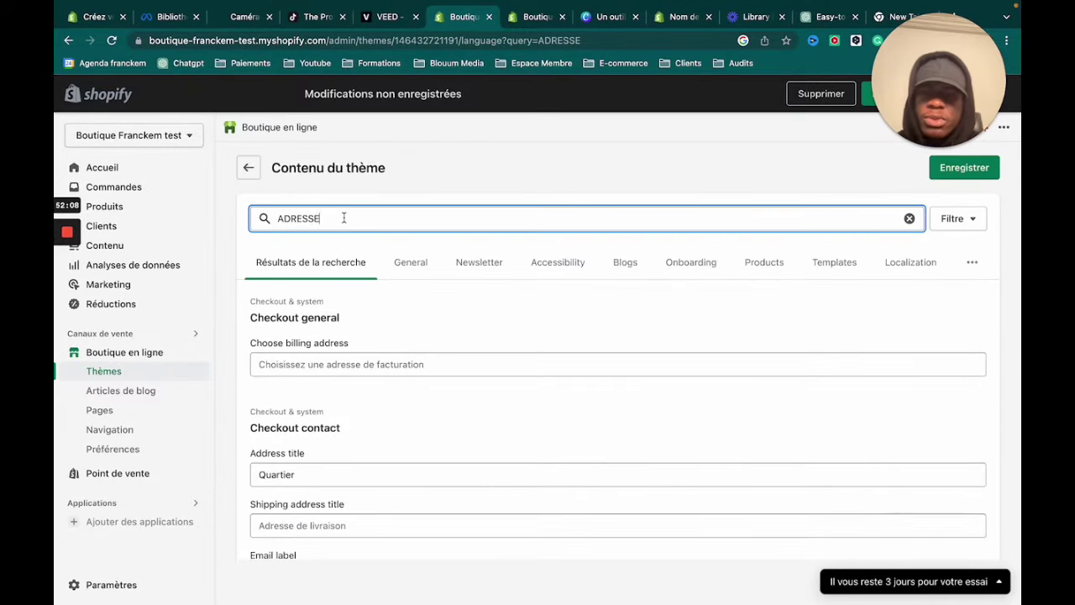
text(code )
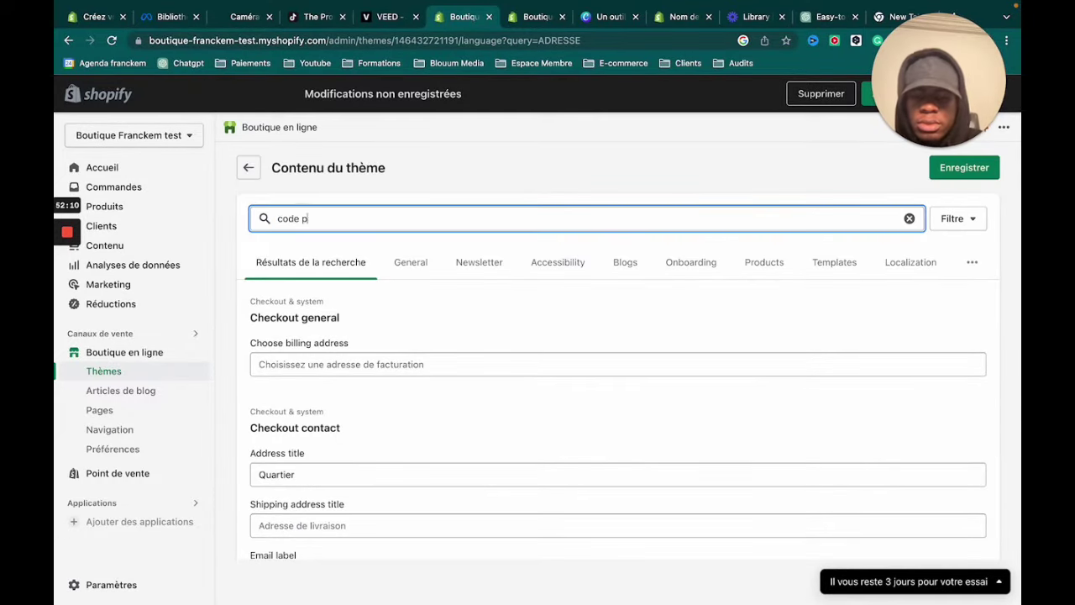
text(postal)
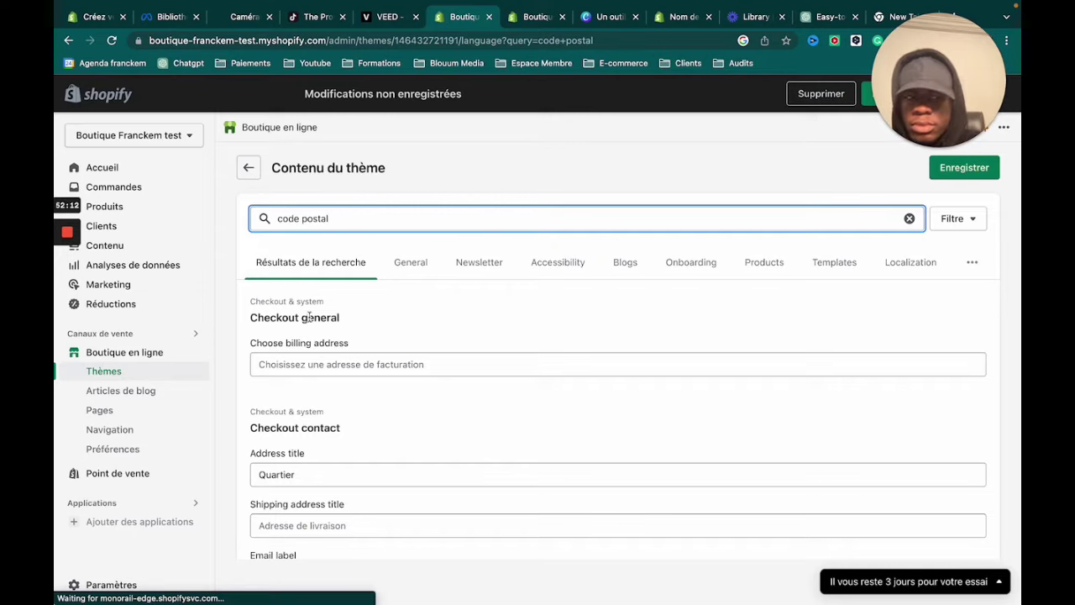
scroll(367, 458, down, 2)
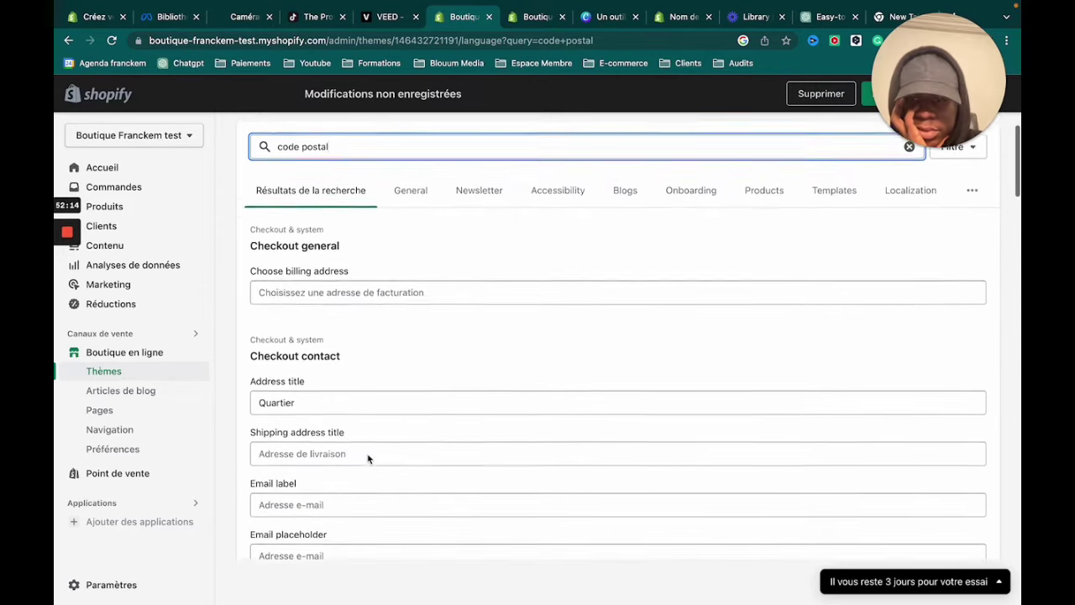
scroll(334, 452, down, 1)
scroll(334, 454, up, 3)
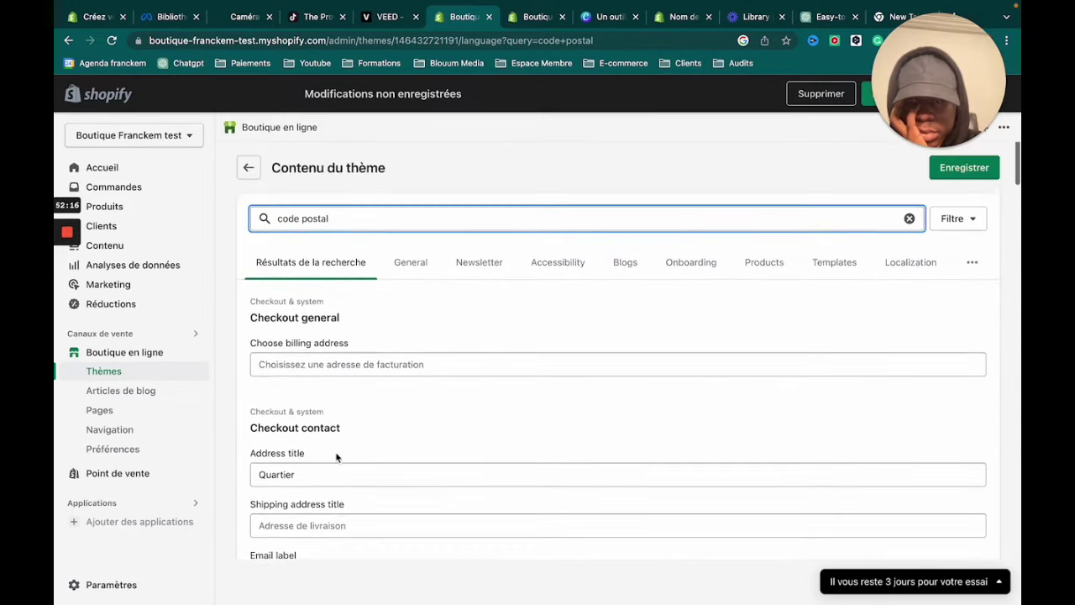
scroll(333, 461, down, 2)
scroll(333, 463, down, 4)
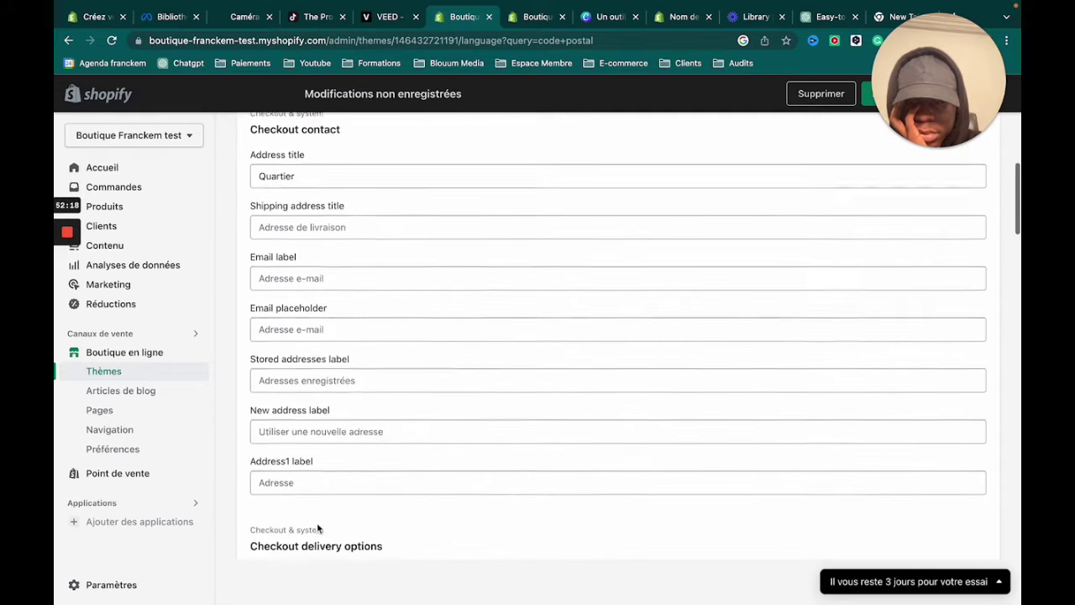
scroll(336, 475, down, 3)
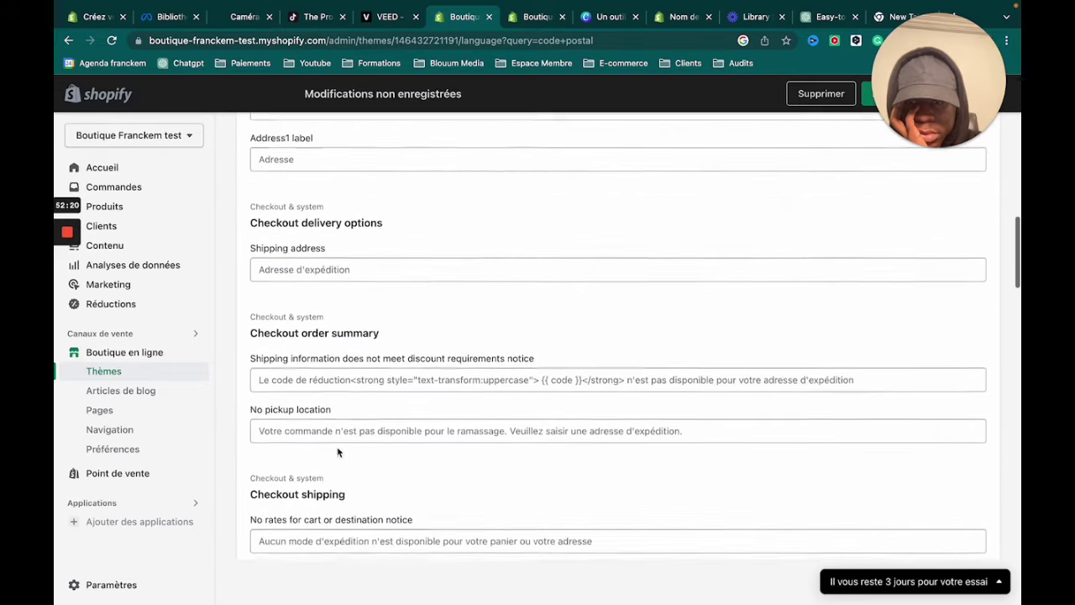
scroll(352, 408, down, 4)
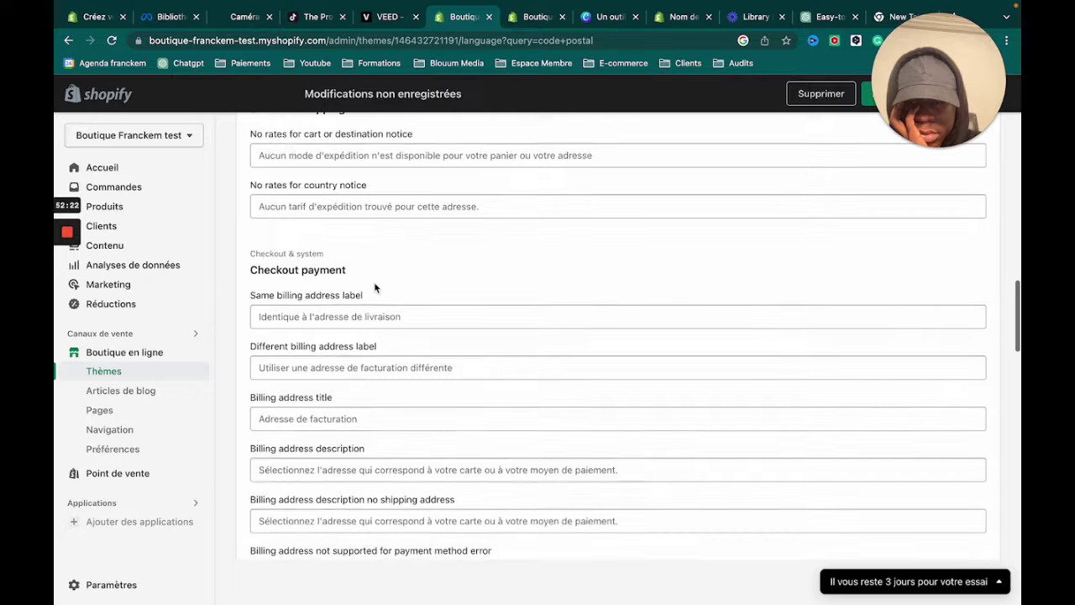
scroll(374, 286, up, 10)
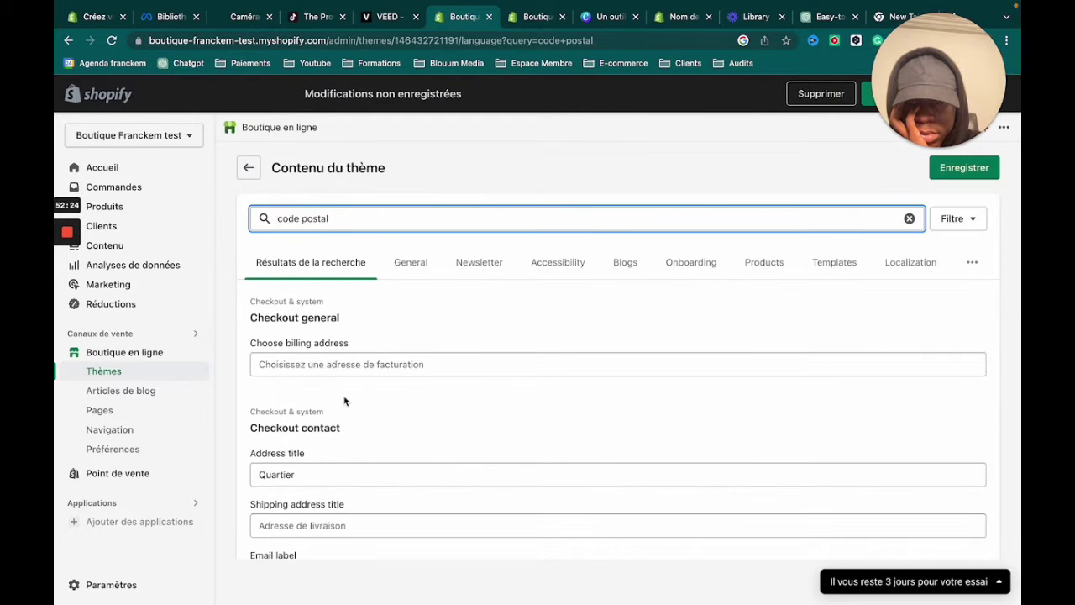
- Clear the theme content search and save the changed theme texts
triple_click(378, 218)
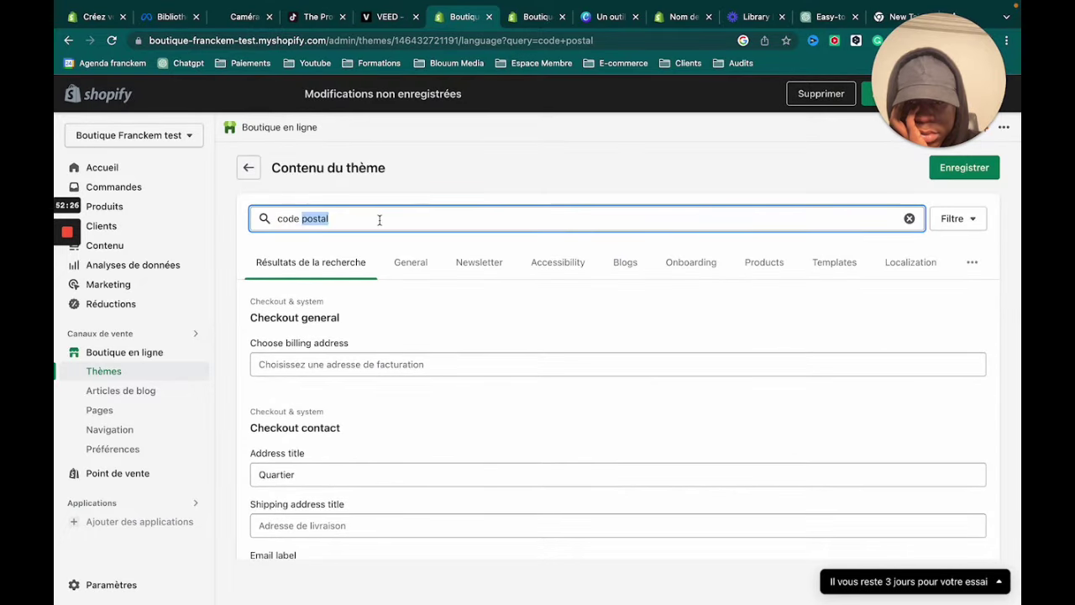
key(BackSpace)
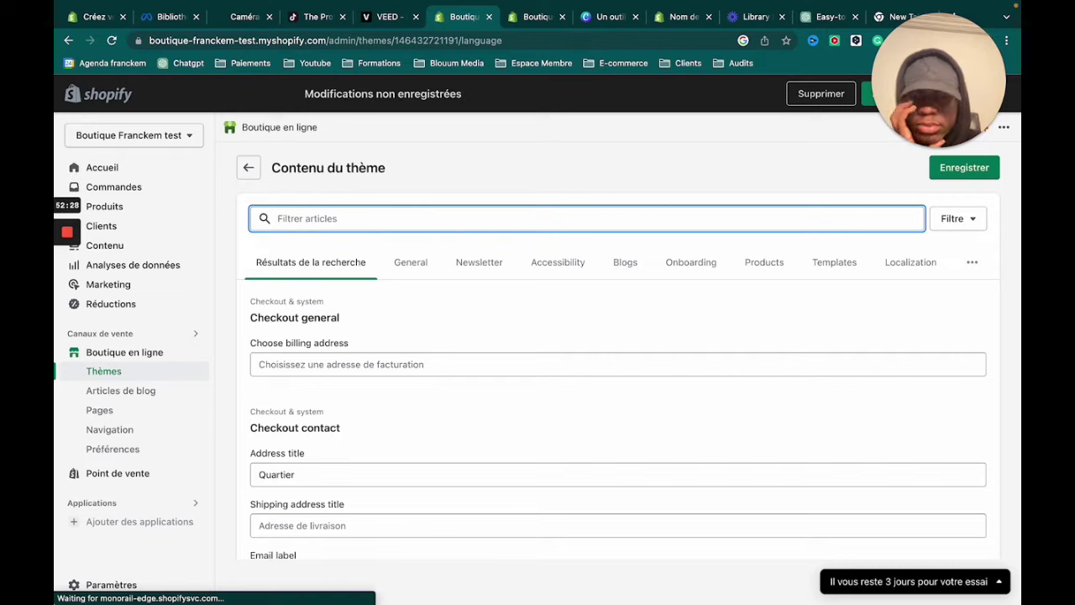
click(965, 168)
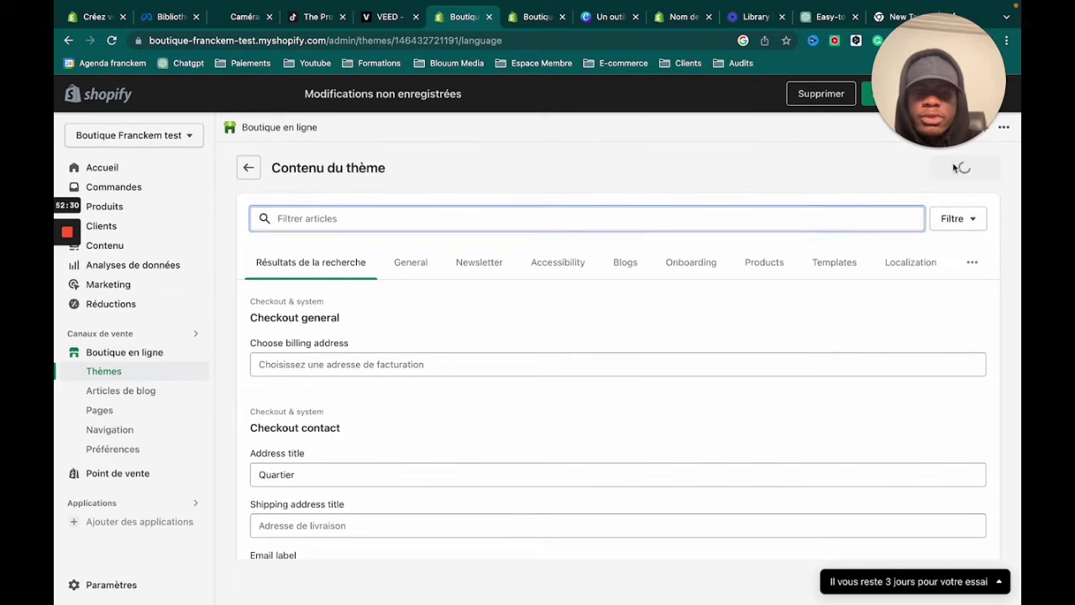
- Search the theme content for "code" and look through the Checkout contact code labels and the Checkout order summary texts
click(351, 216)
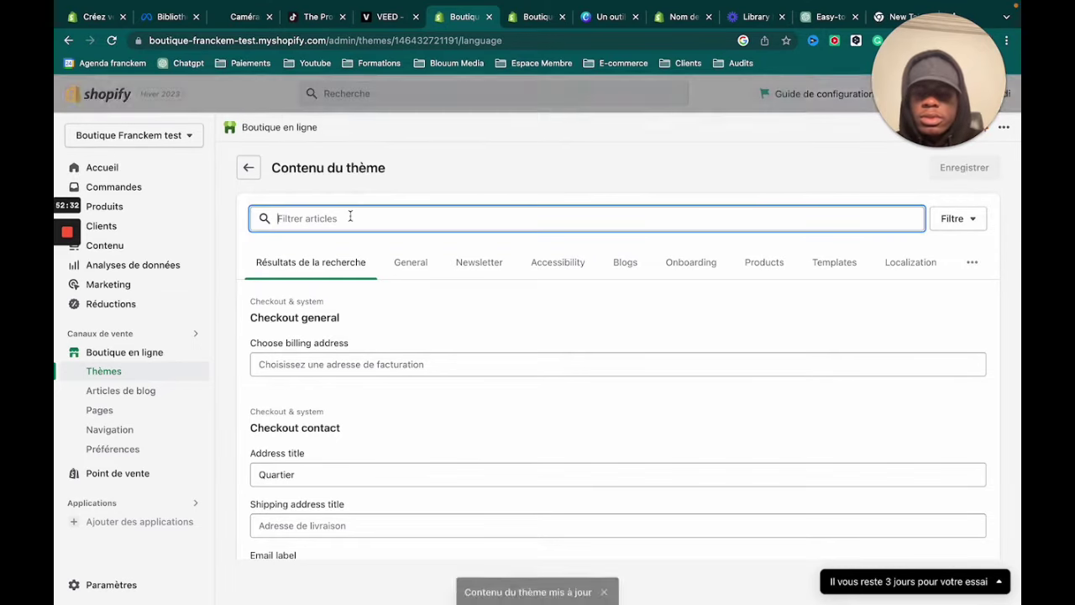
text(code)
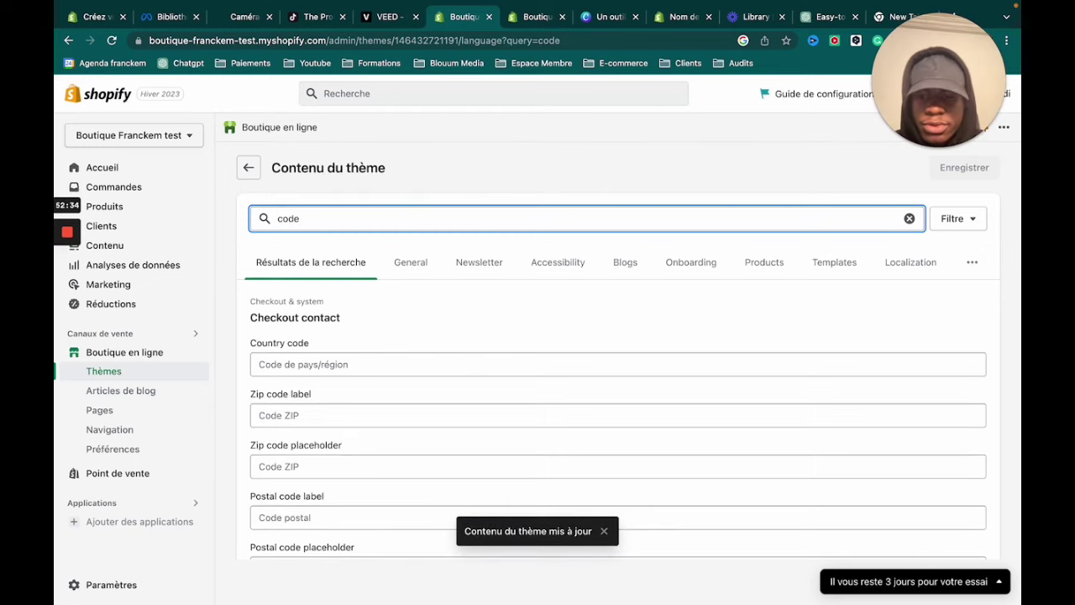
scroll(289, 340, down, 3)
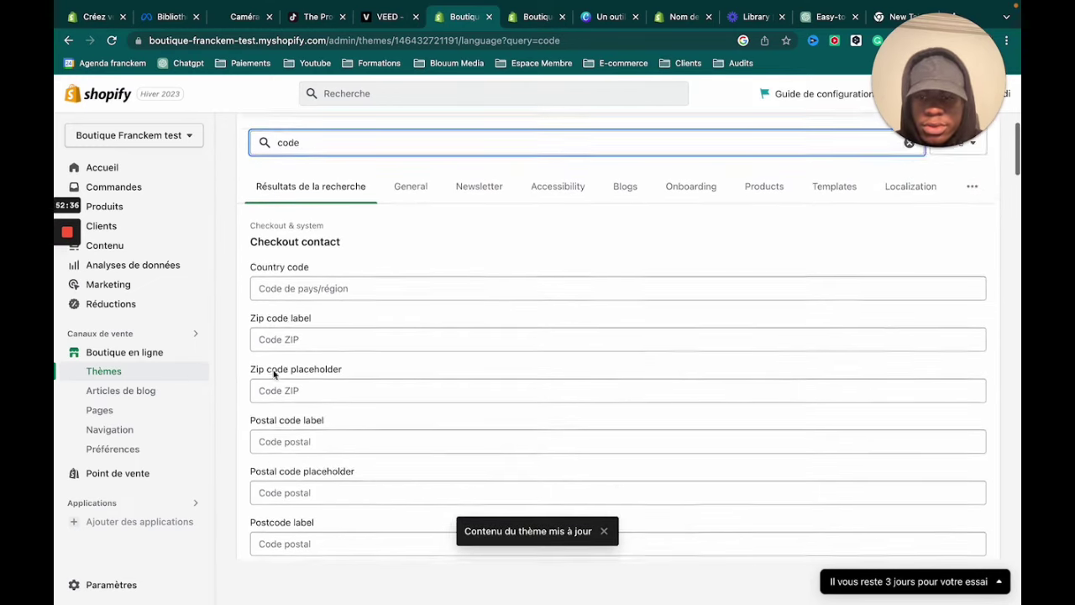
scroll(273, 377, down, 3)
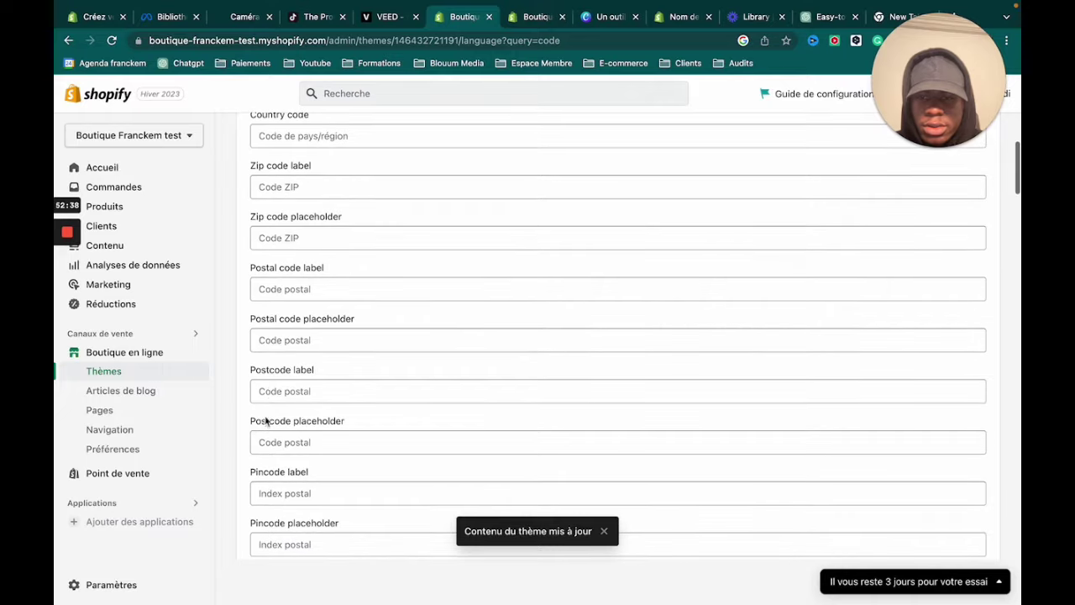
scroll(270, 392, up, 5)
scroll(272, 403, down, 5)
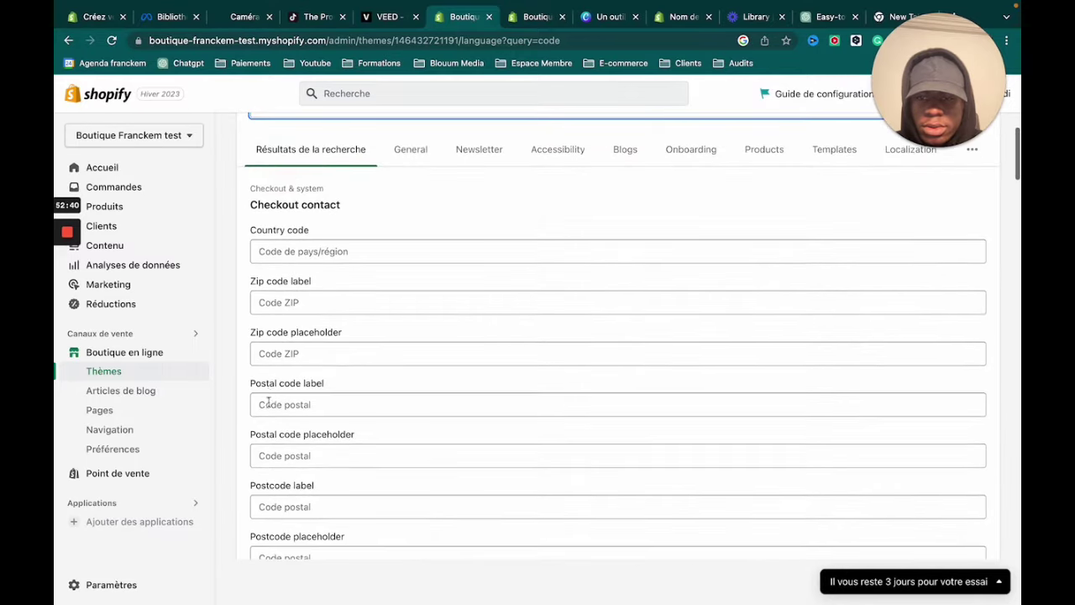
scroll(267, 426, down, 6)
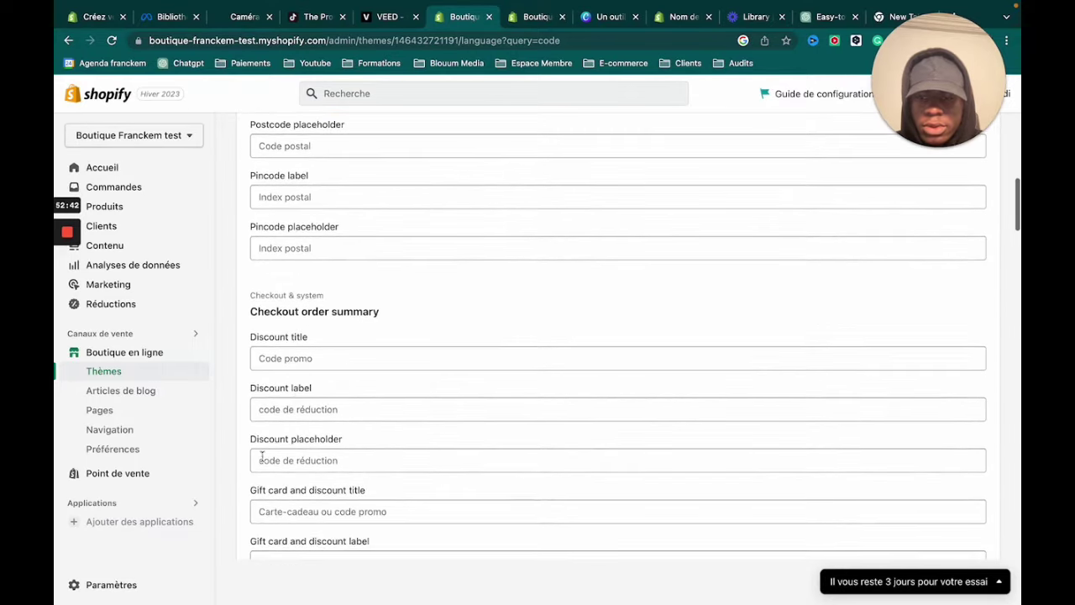
scroll(290, 420, down, 4)
scroll(279, 435, up, 15)
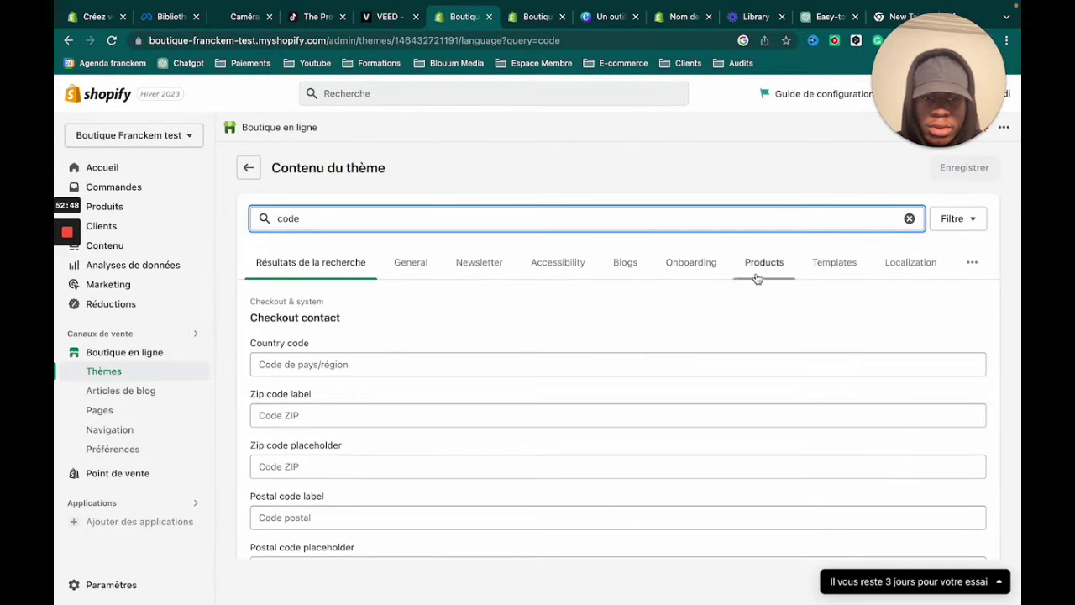
- Look through the theme's Checkout & system texts, from Sentence through the Checkout general labels to Choose shipping method
click(972, 264)
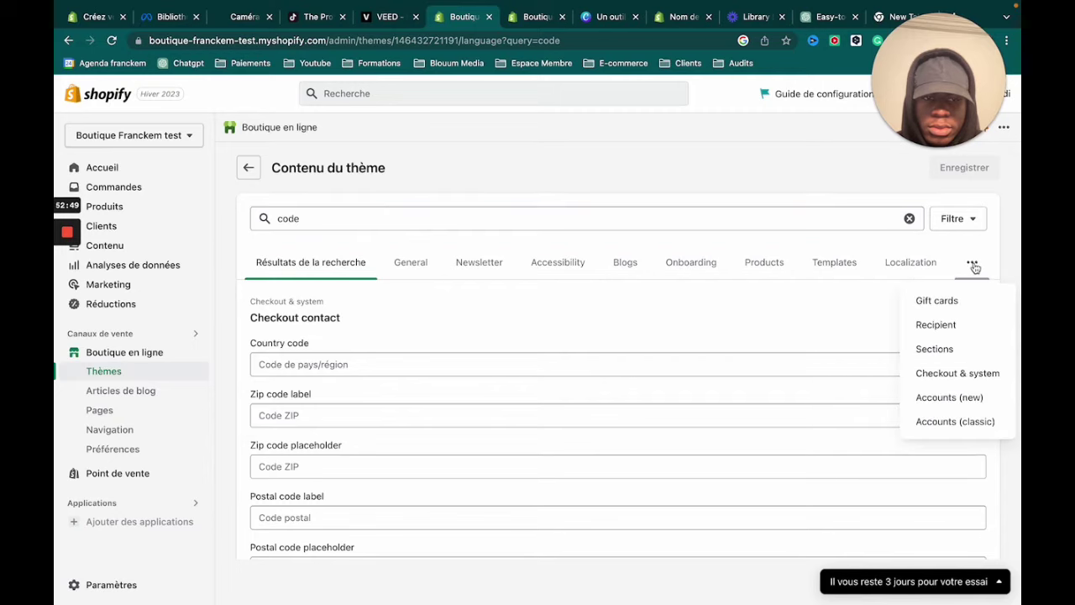
click(931, 376)
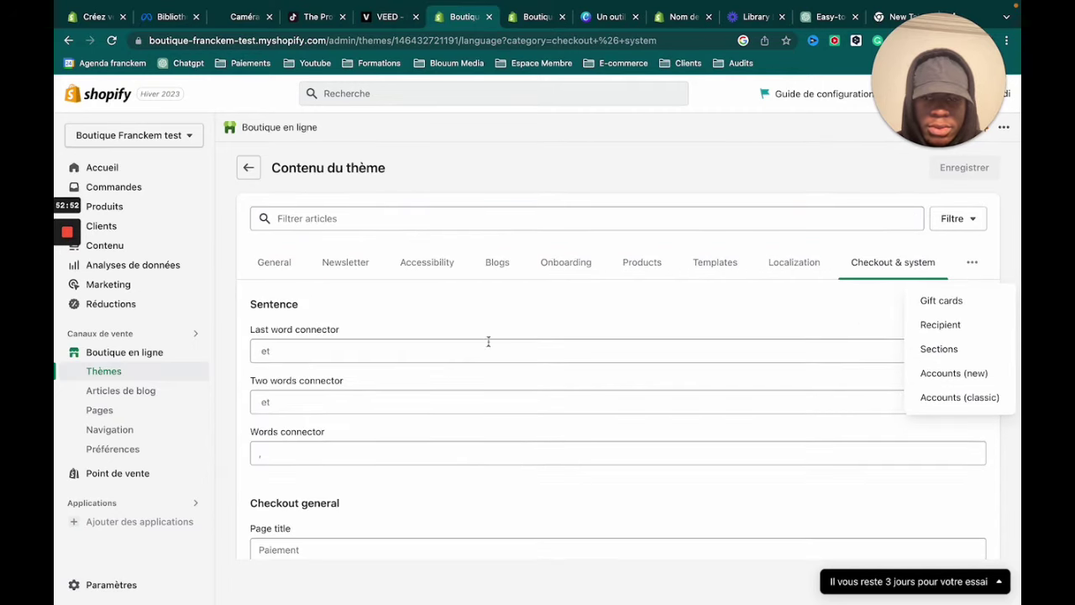
scroll(449, 335, down, 5)
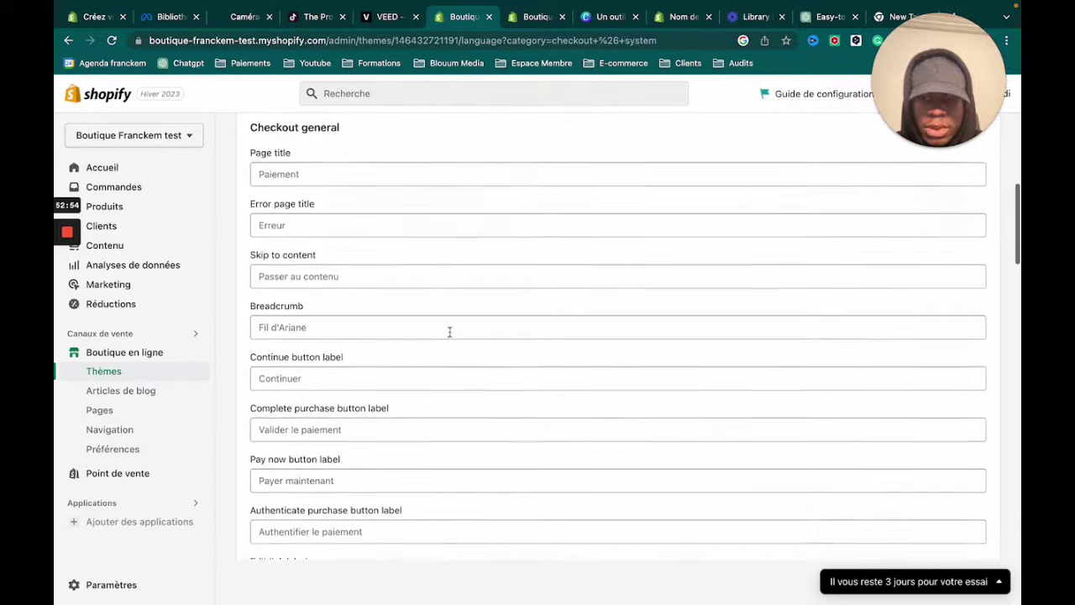
scroll(339, 377, down, 3)
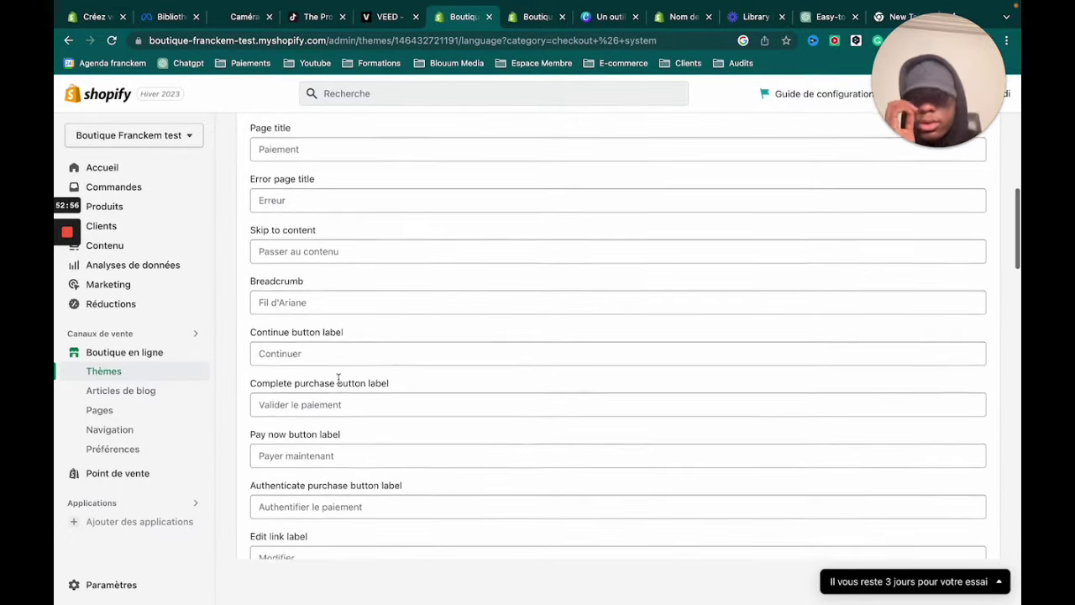
scroll(333, 336, down, 5)
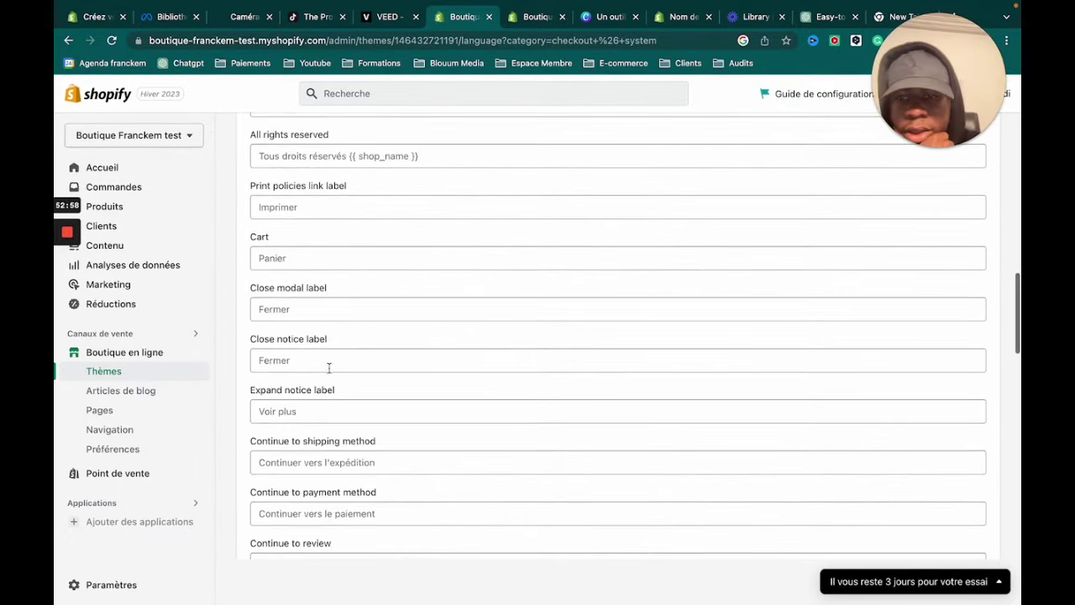
scroll(355, 307, down, 2)
scroll(356, 338, down, 3)
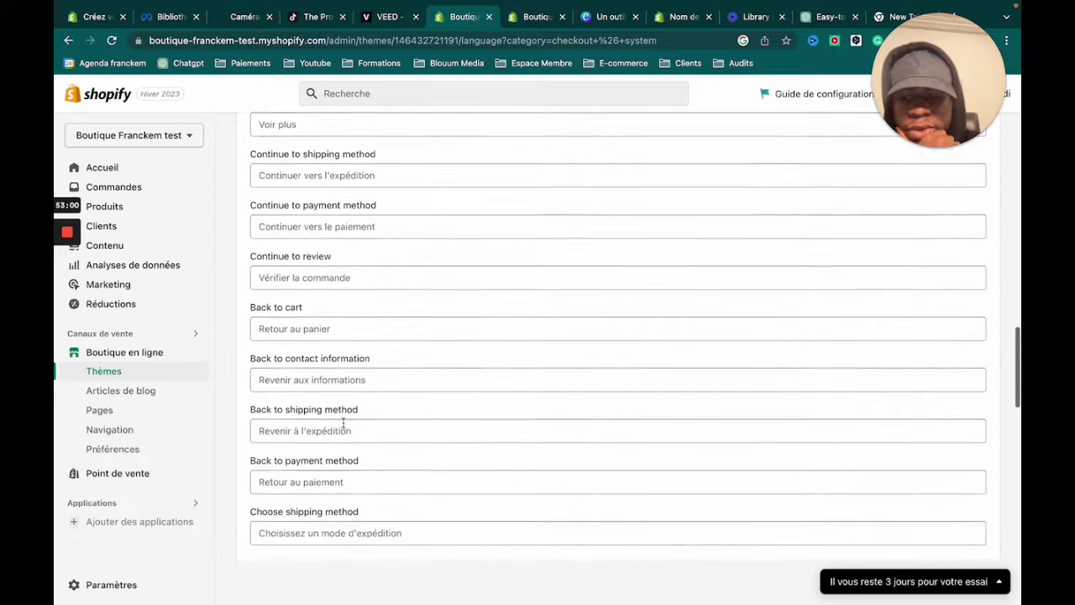
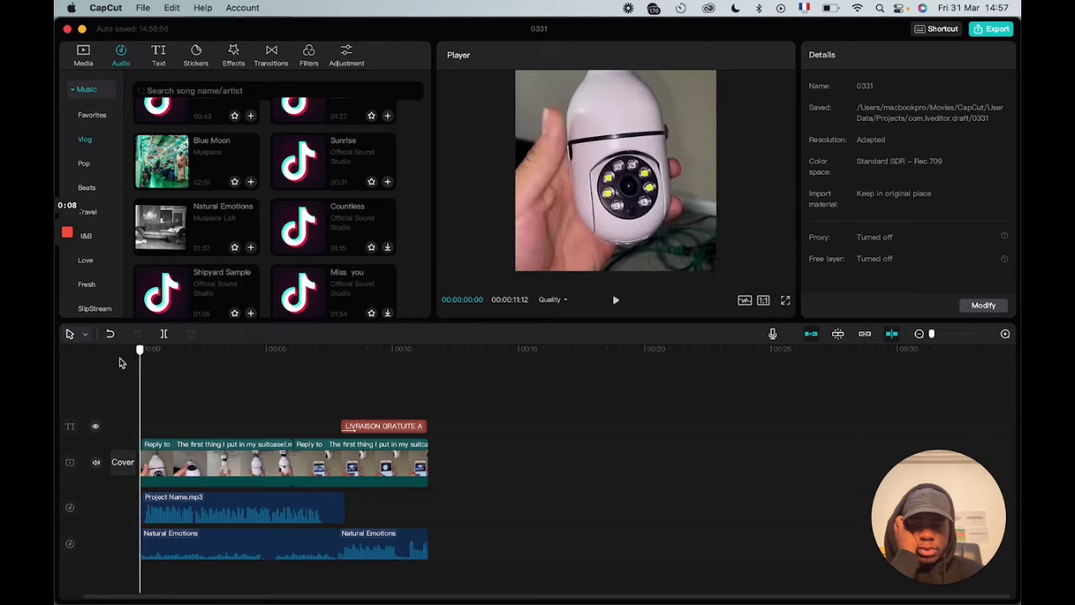
- Switch to CapCut and play the 0331 camera video from start to end
key(space)
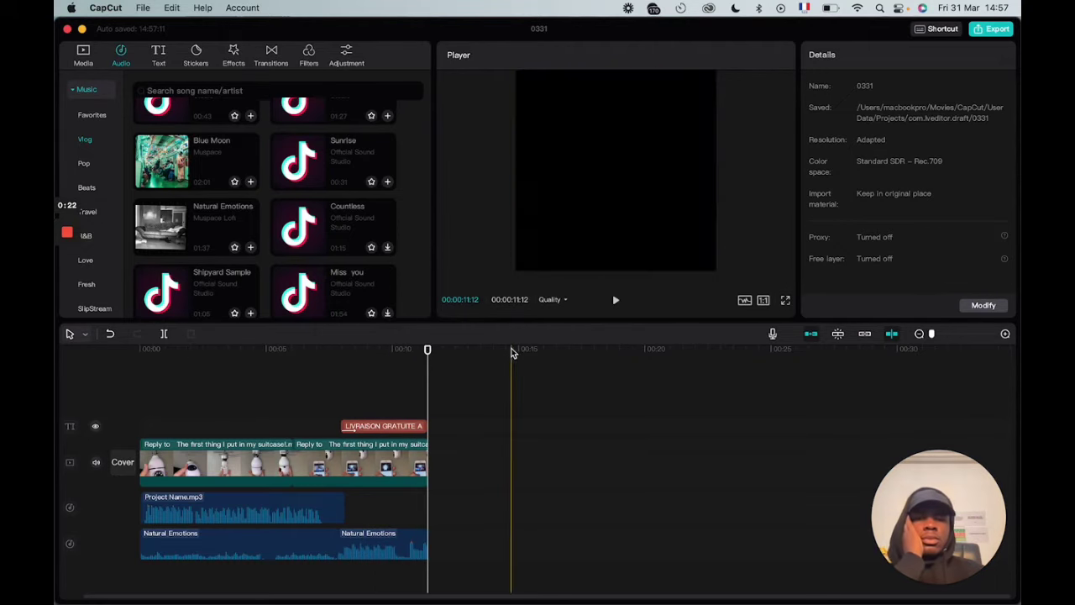
click(423, 350)
drag(418, 353, 449, 349)
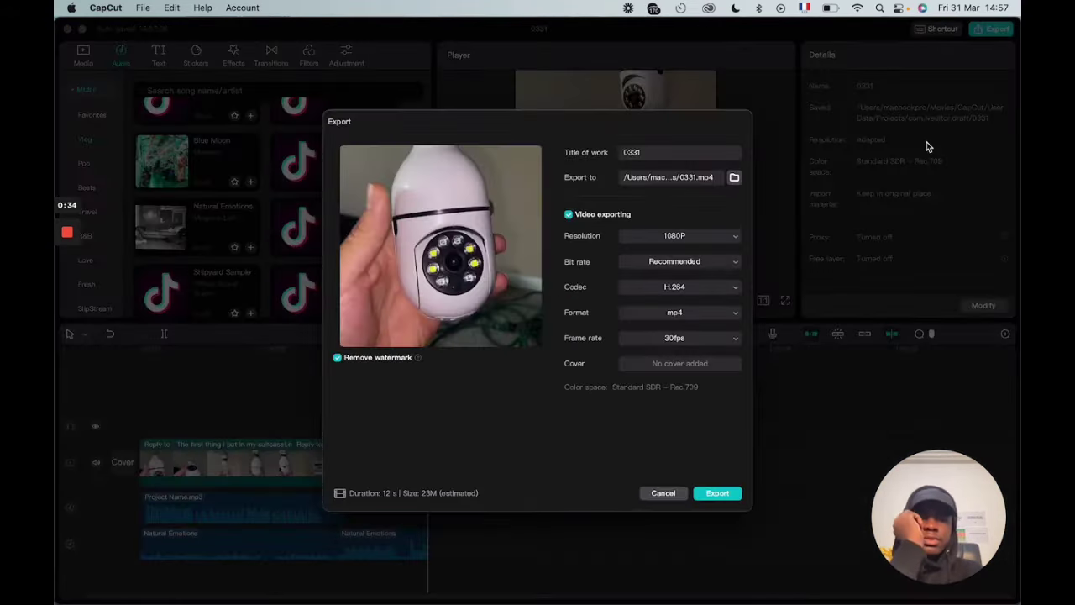
- Title the video export "Crea 1" and choose the Downloads folder as its destination
double_click(638, 155)
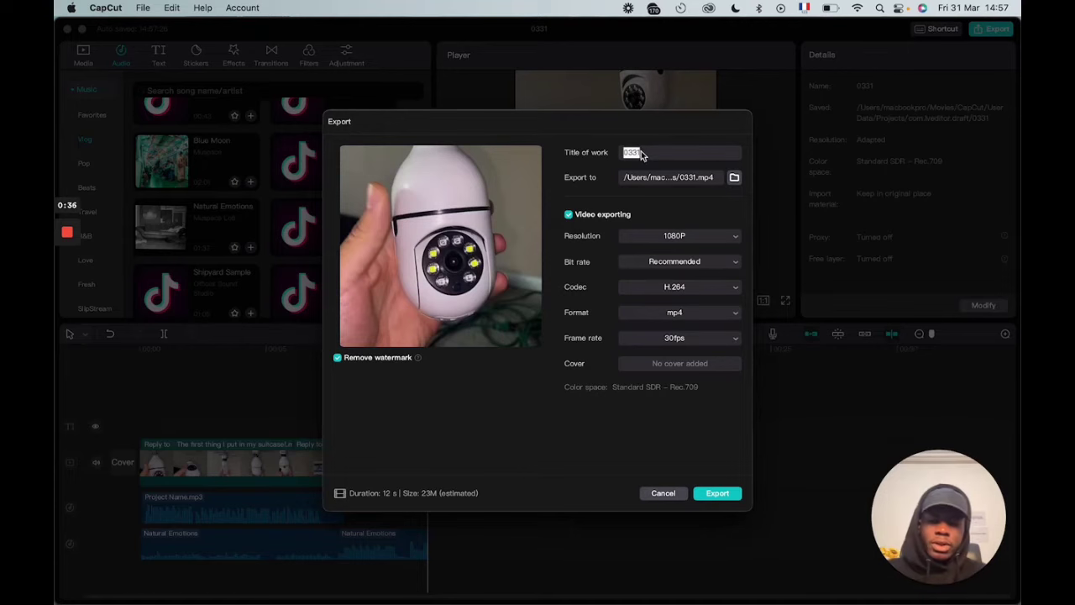
text(cam)
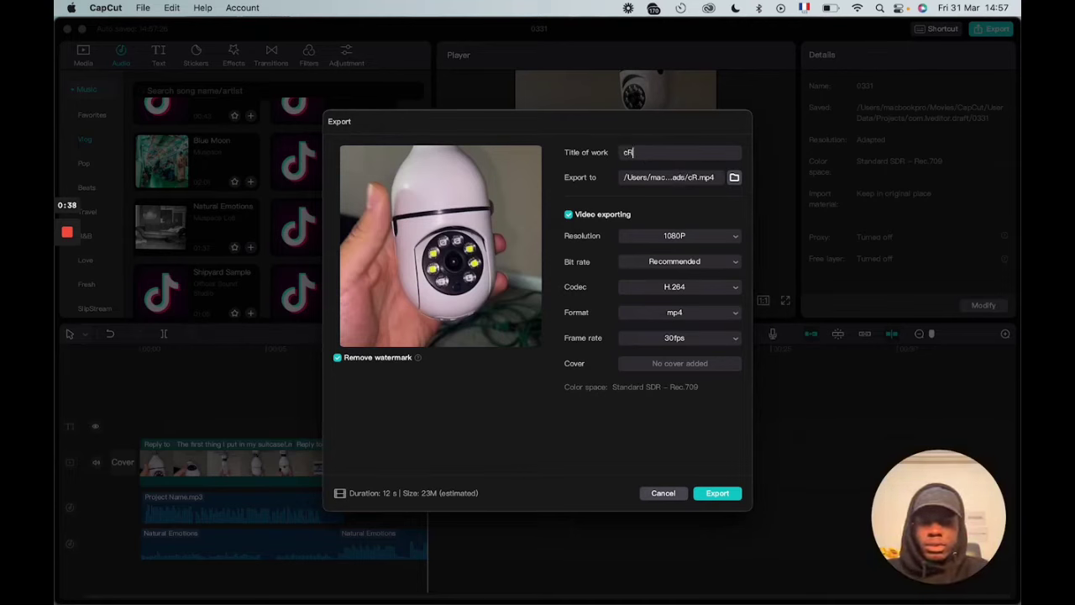
key(BackSpace)
key(BackSpace)
key(BackSpace)
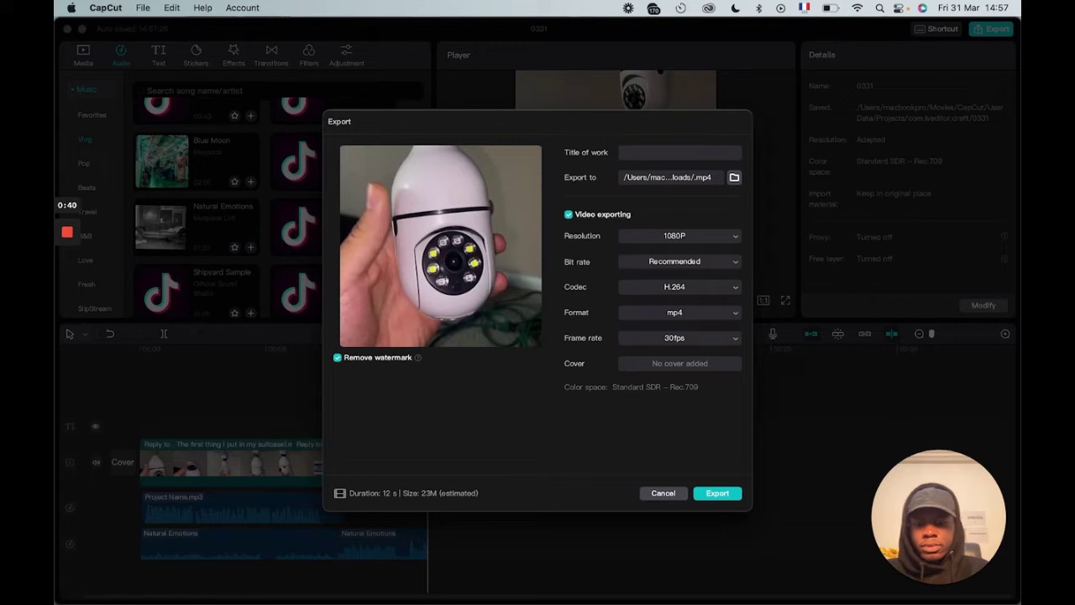
text(Crea )
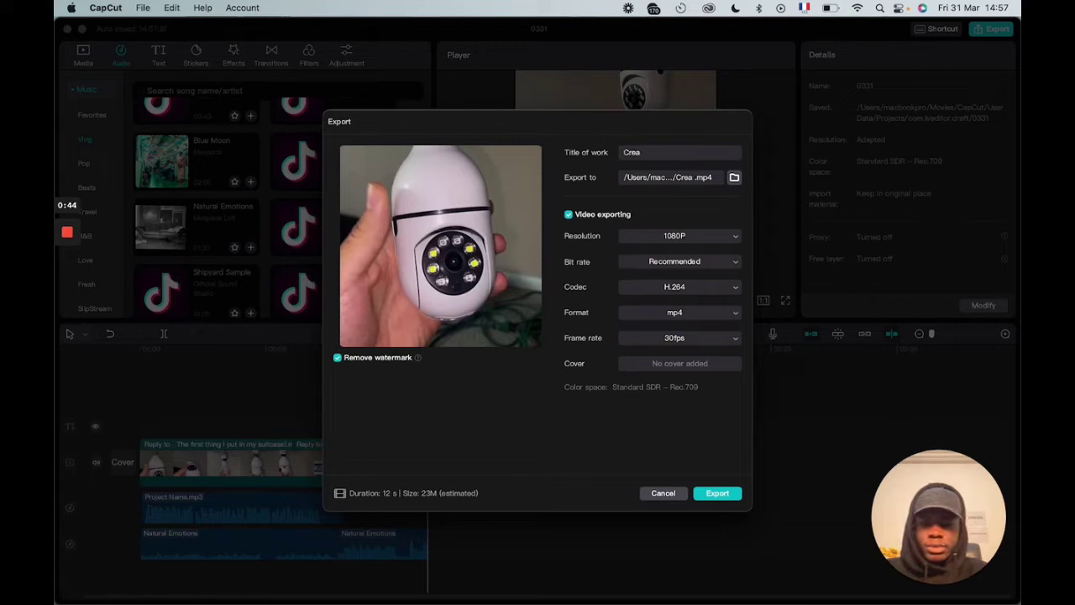
text(1)
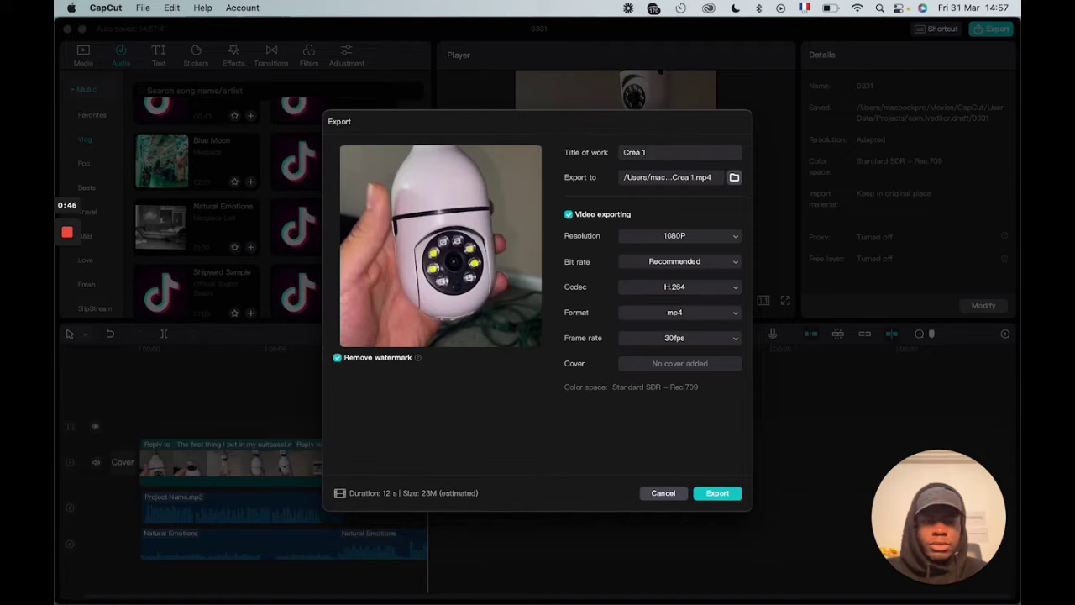
click(734, 179)
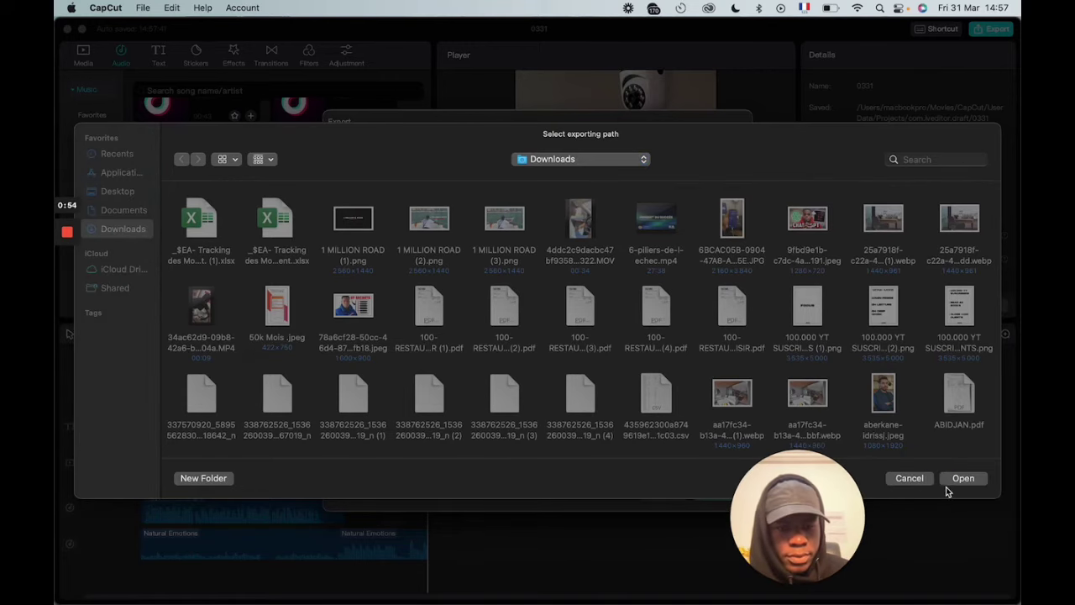
click(959, 479)
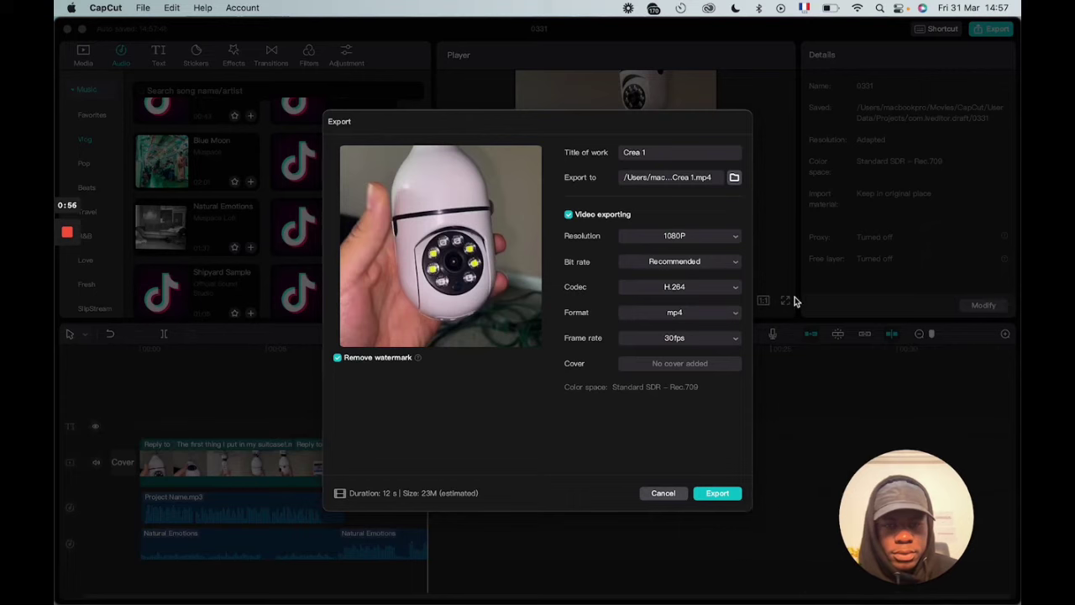
- Set the export resolution to 720P, export the square video and close the export dialog
click(695, 240)
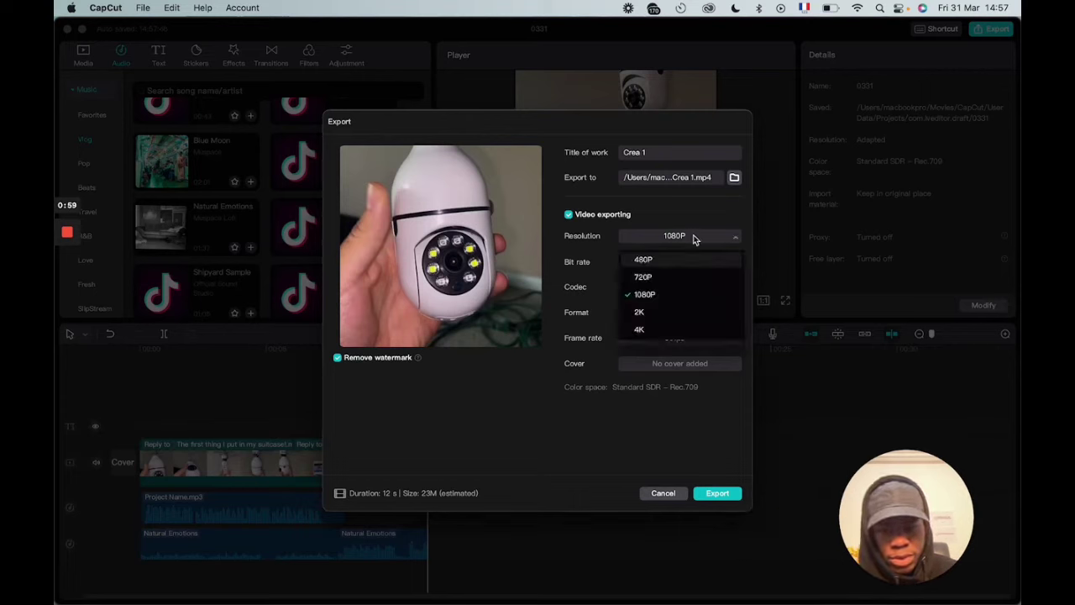
click(687, 281)
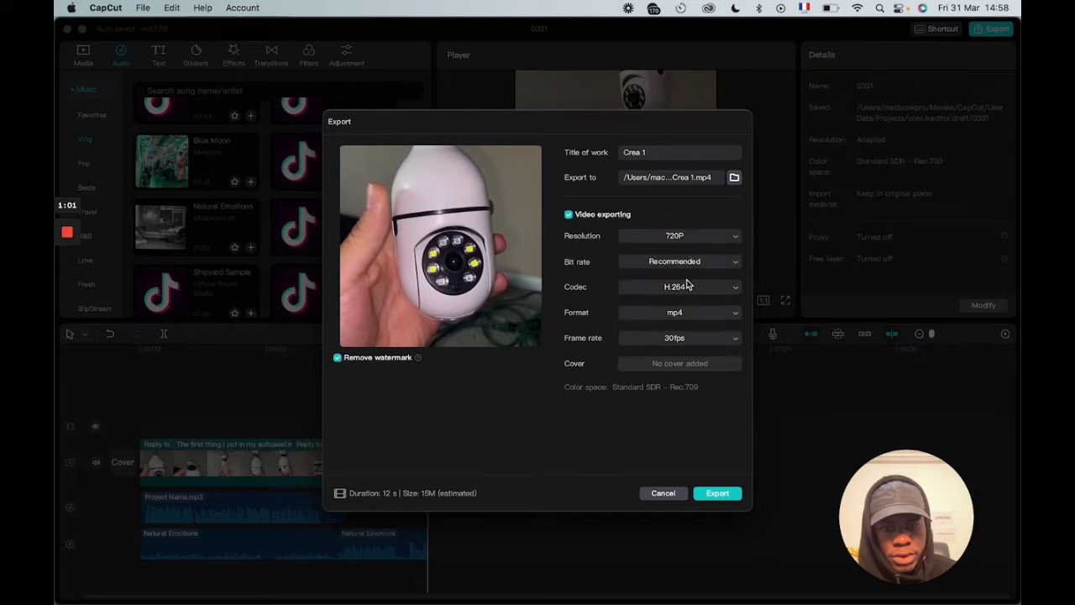
click(711, 218)
click(671, 222)
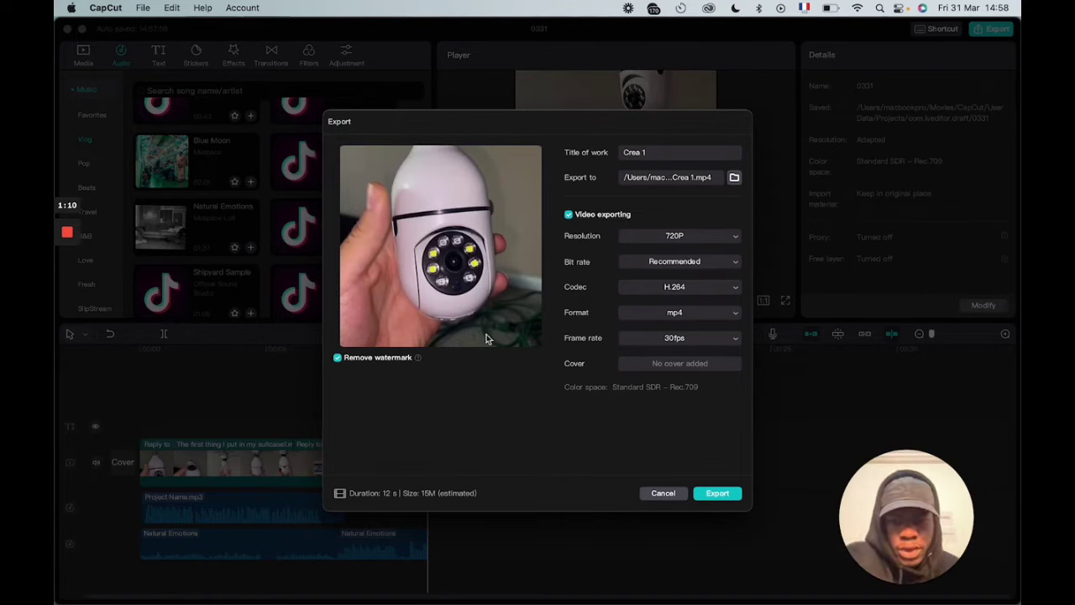
click(719, 493)
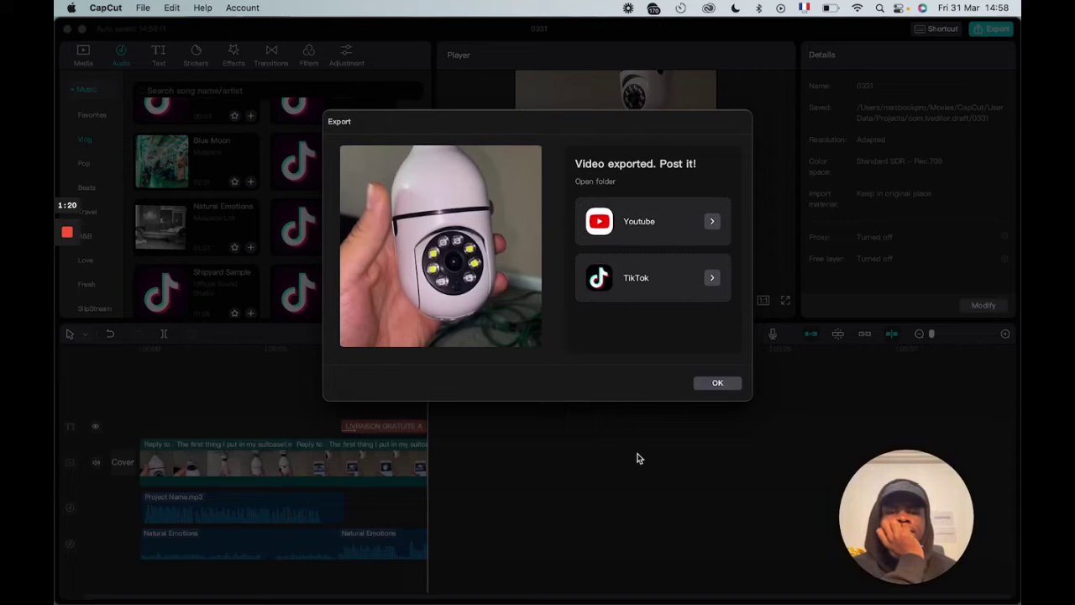
click(714, 384)
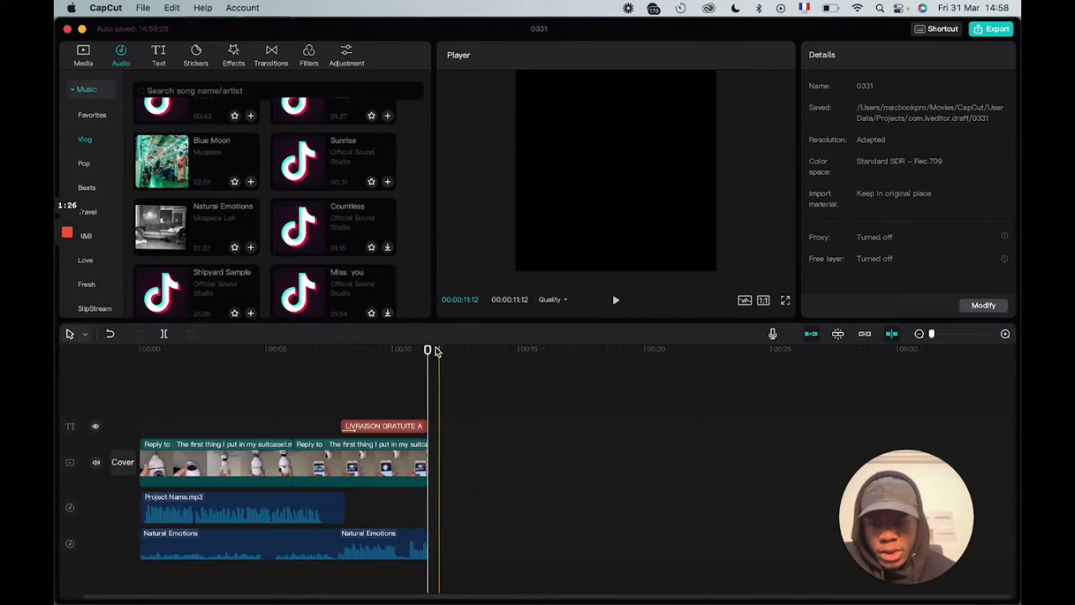
- Change the video's aspect ratio to 9:16 and play the vertical version to check its framing
drag(429, 350, 332, 350)
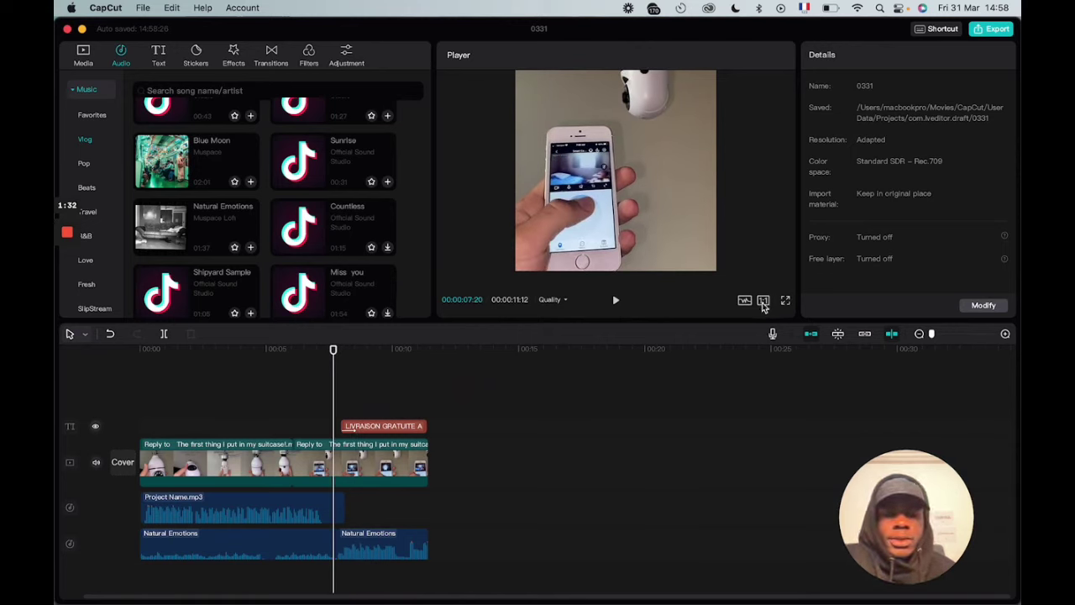
click(763, 301)
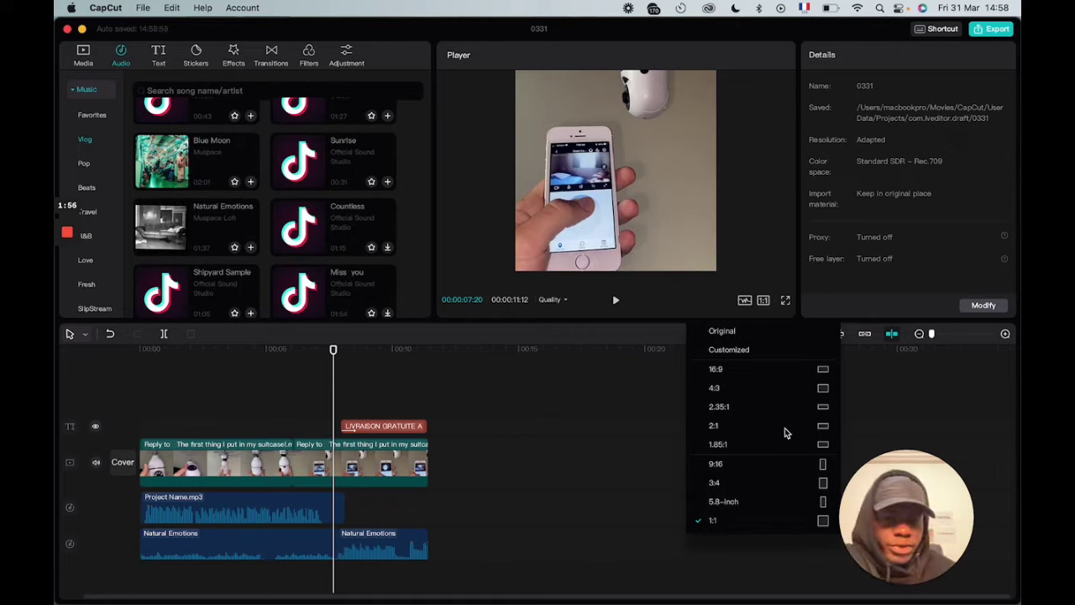
click(812, 464)
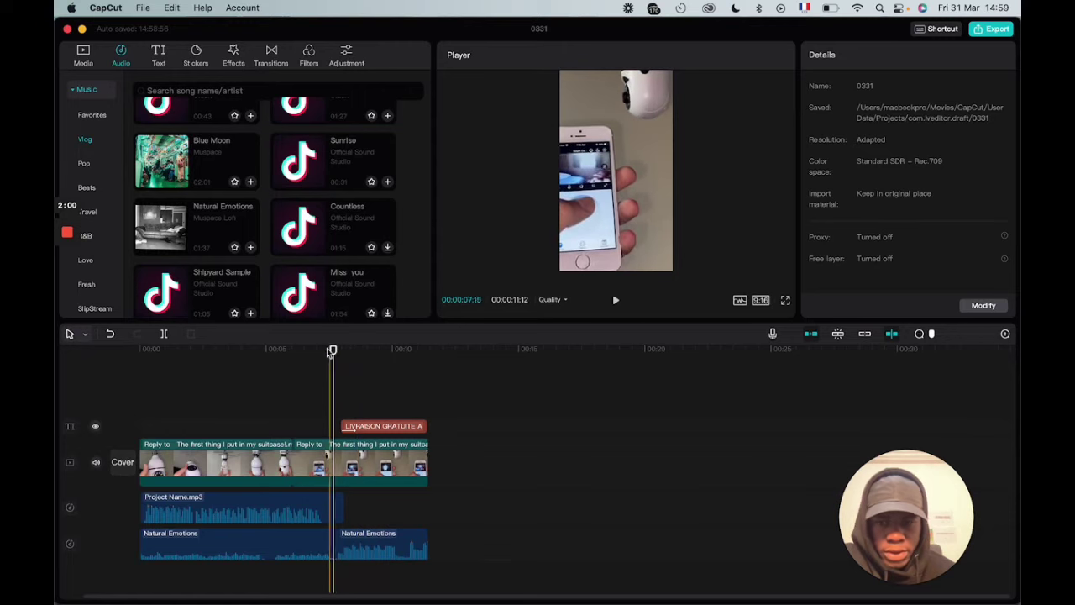
drag(335, 352, 233, 383)
key(space)
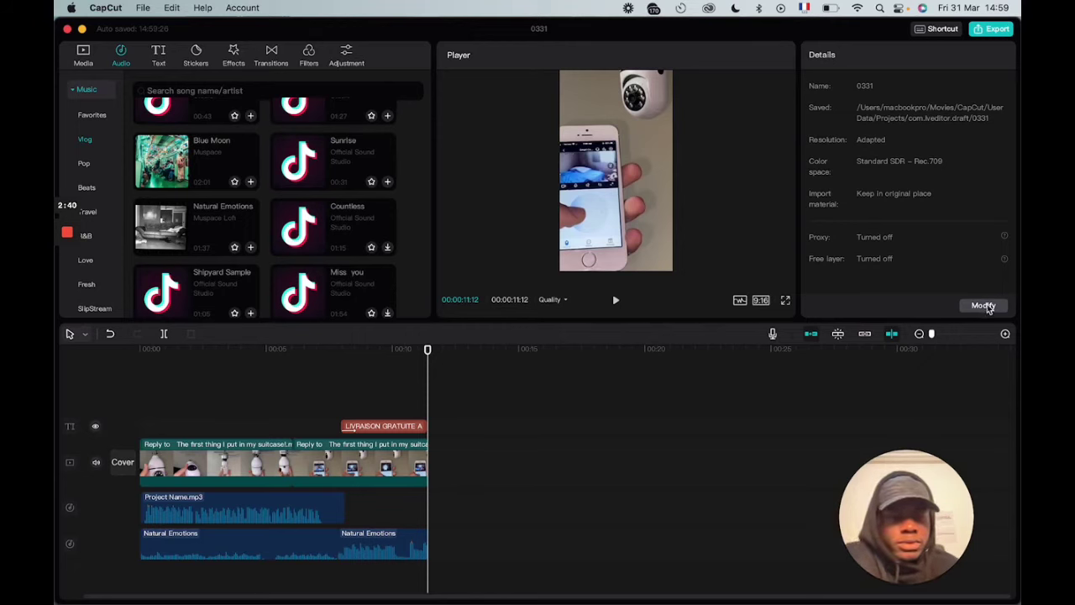
- Export the vertical video under the title "crea 1 vertical" and close the export dialog
click(994, 30)
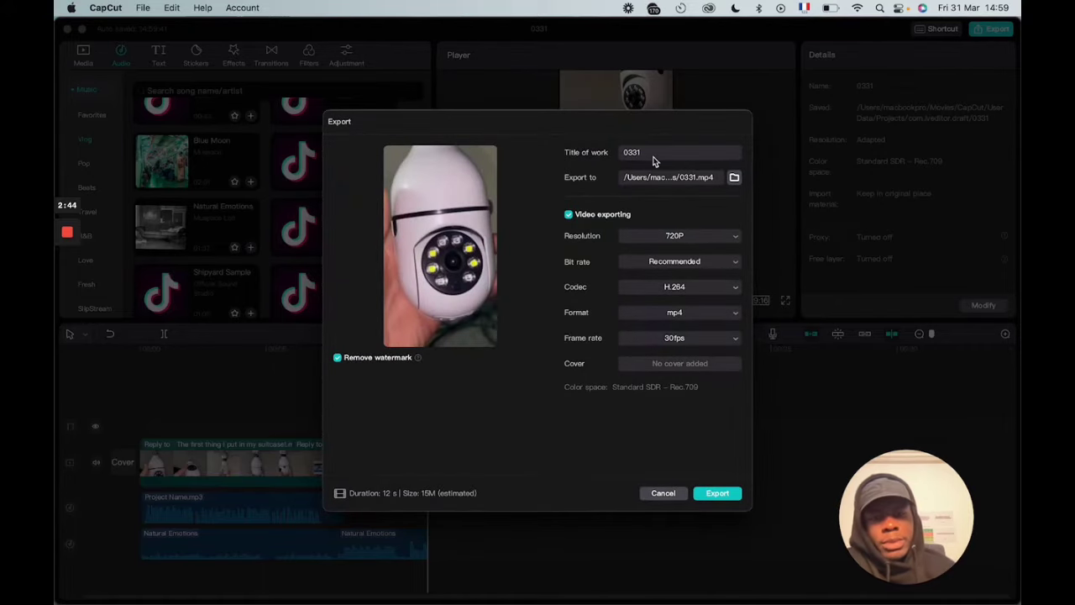
double_click(655, 158)
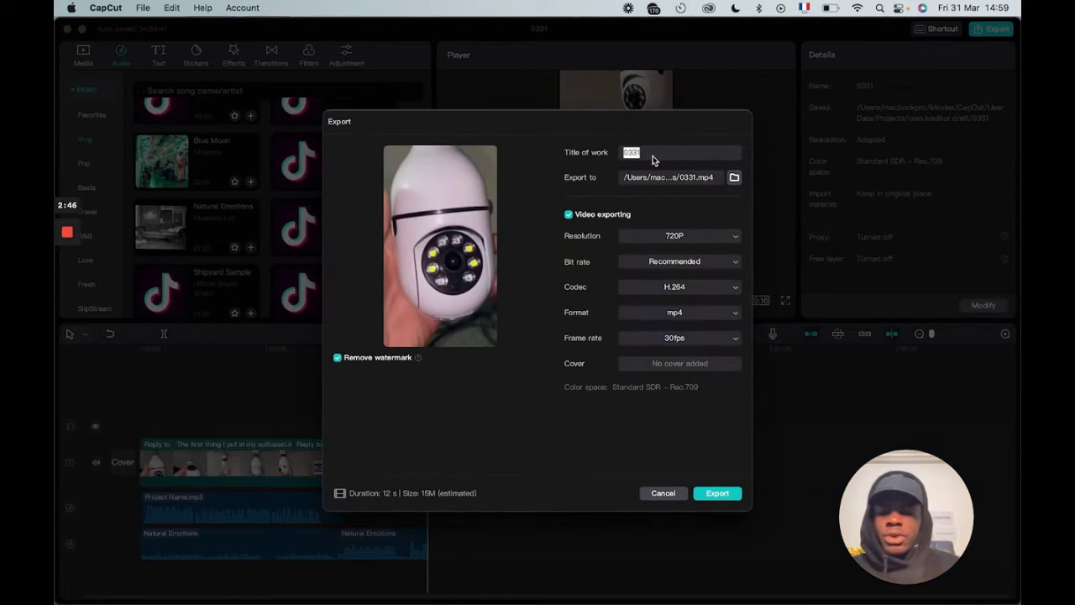
text(cre)
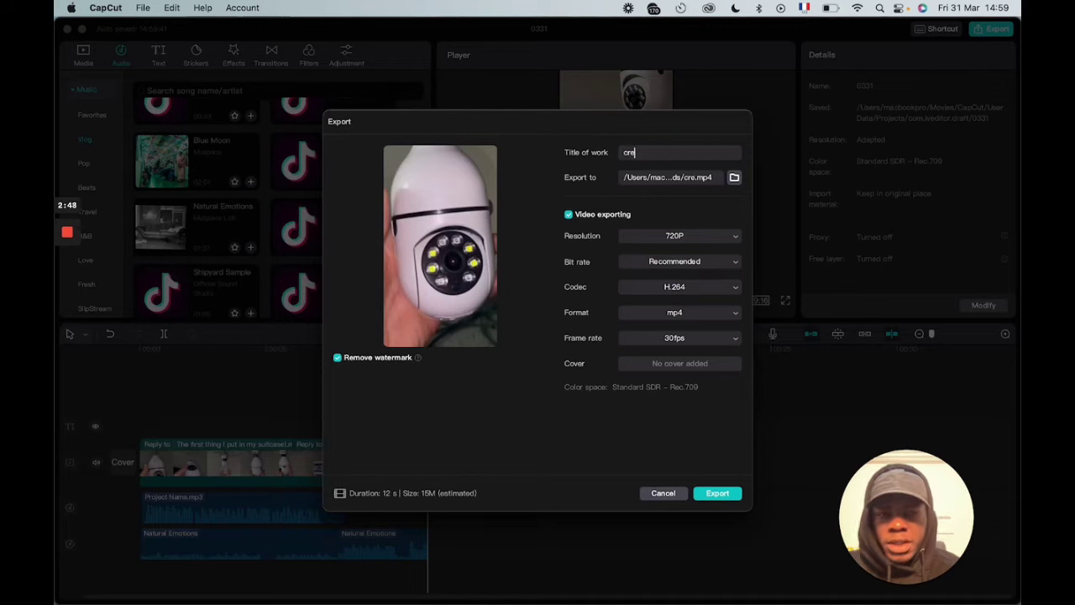
text(a &)
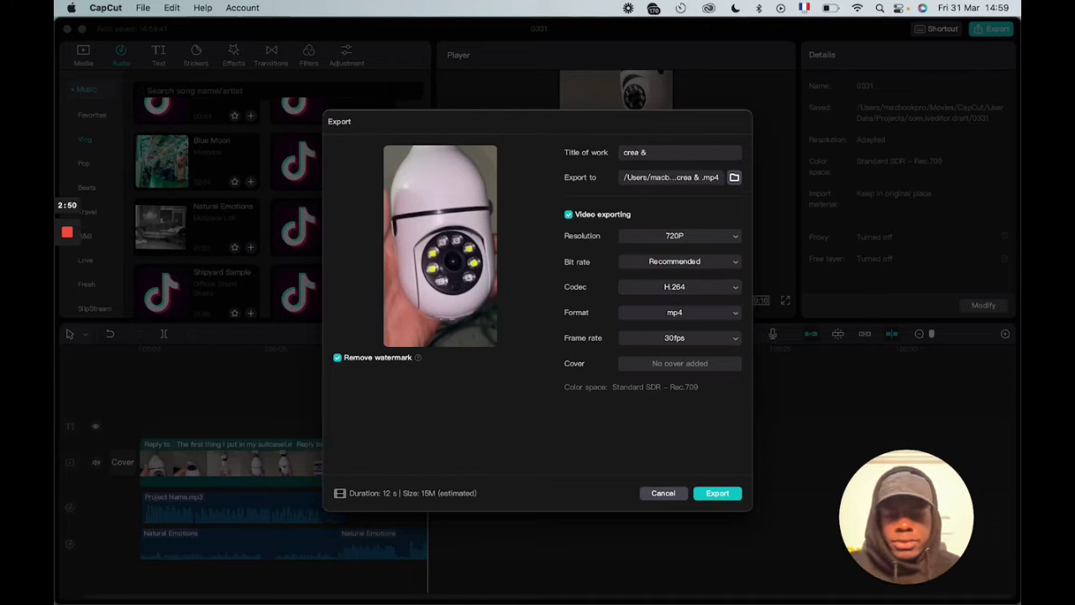
key(BackSpace)
text(1 )
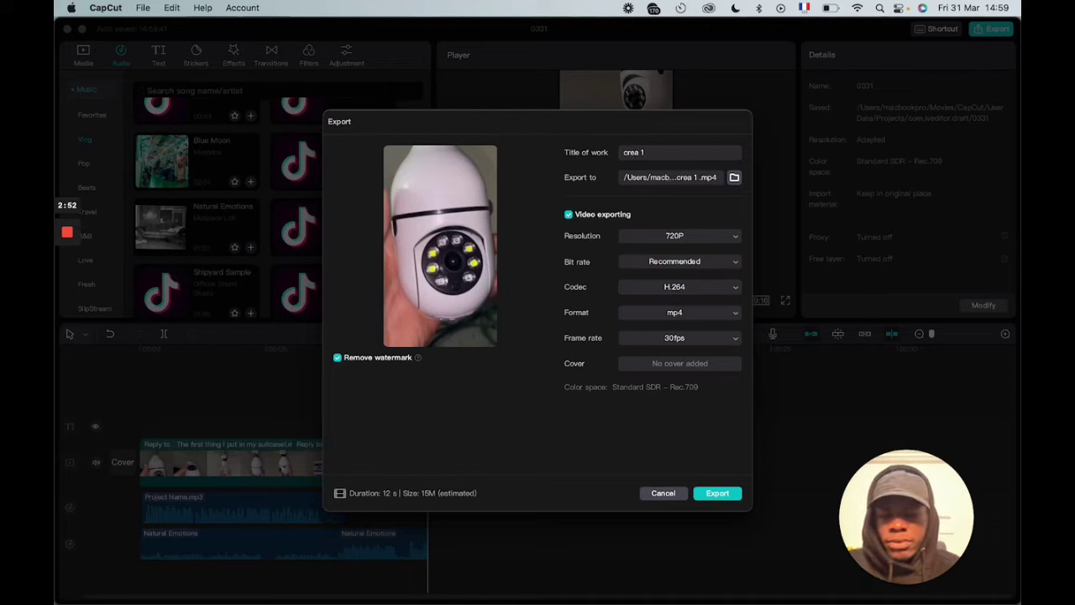
text(vertical)
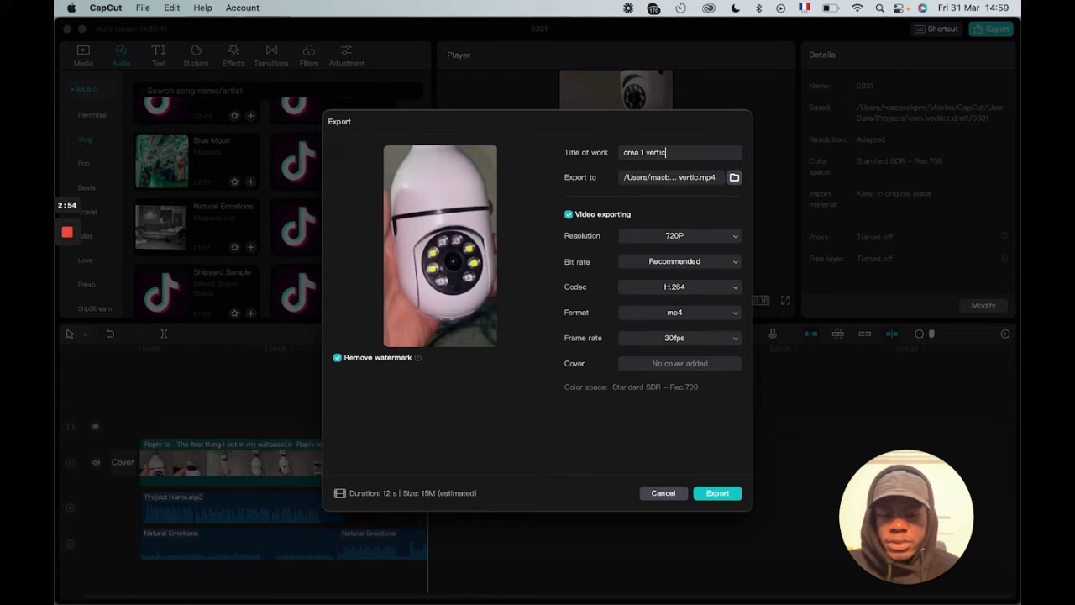
click(717, 495)
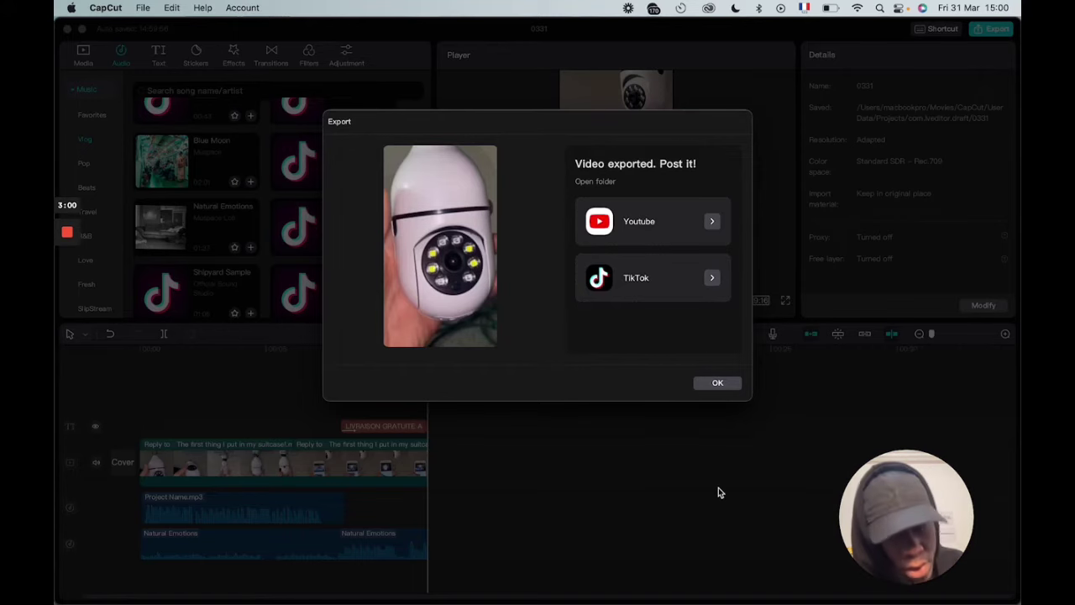
click(729, 390)
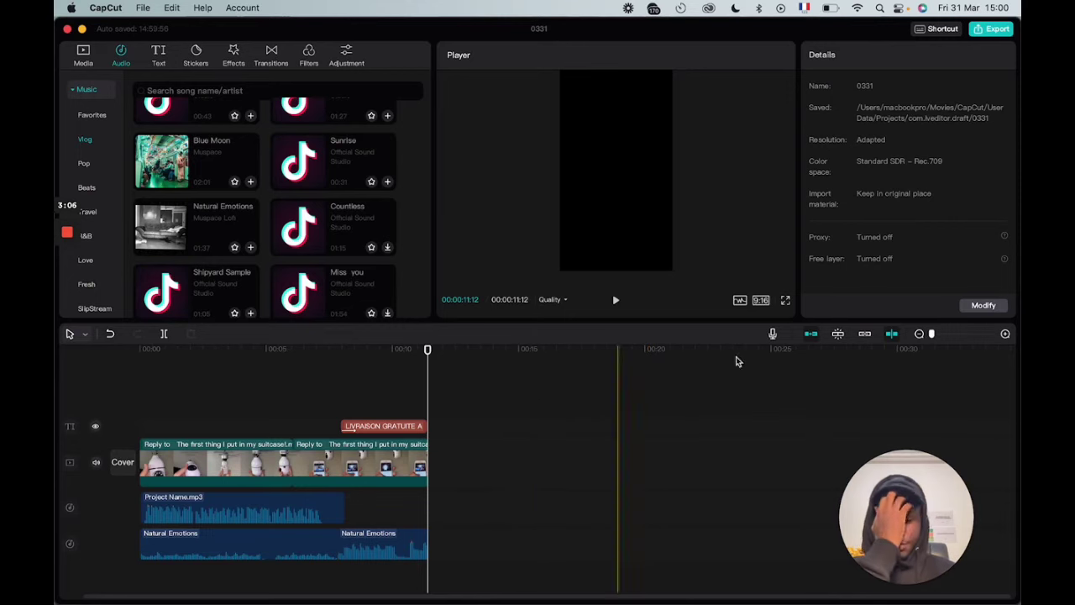
- Set the video's aspect ratio back to 1:1 and return the playhead to the start of the timeline
click(759, 301)
click(750, 519)
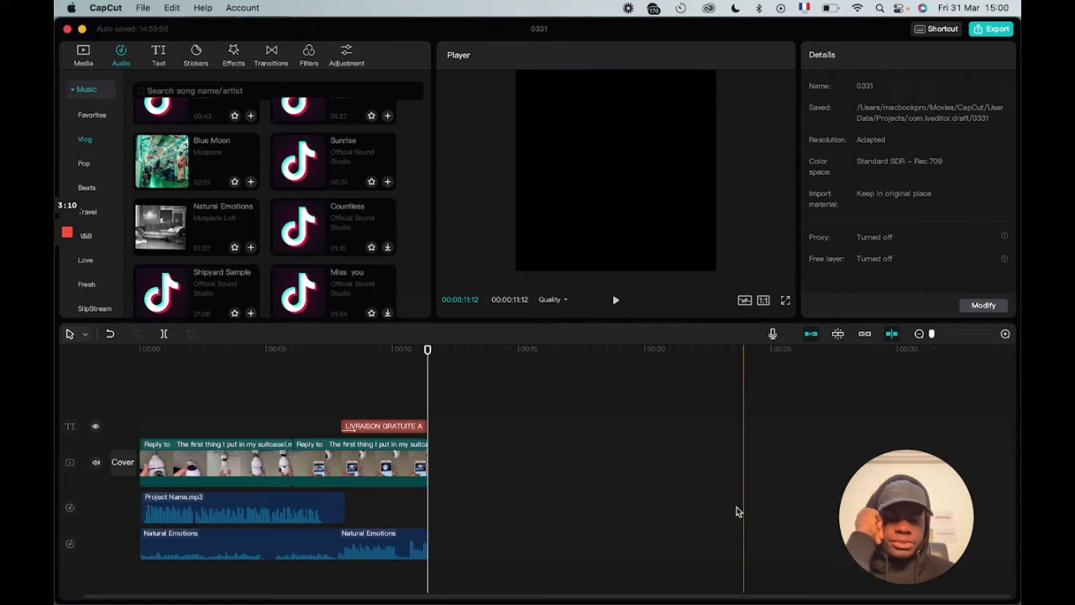
drag(428, 350, 106, 360)
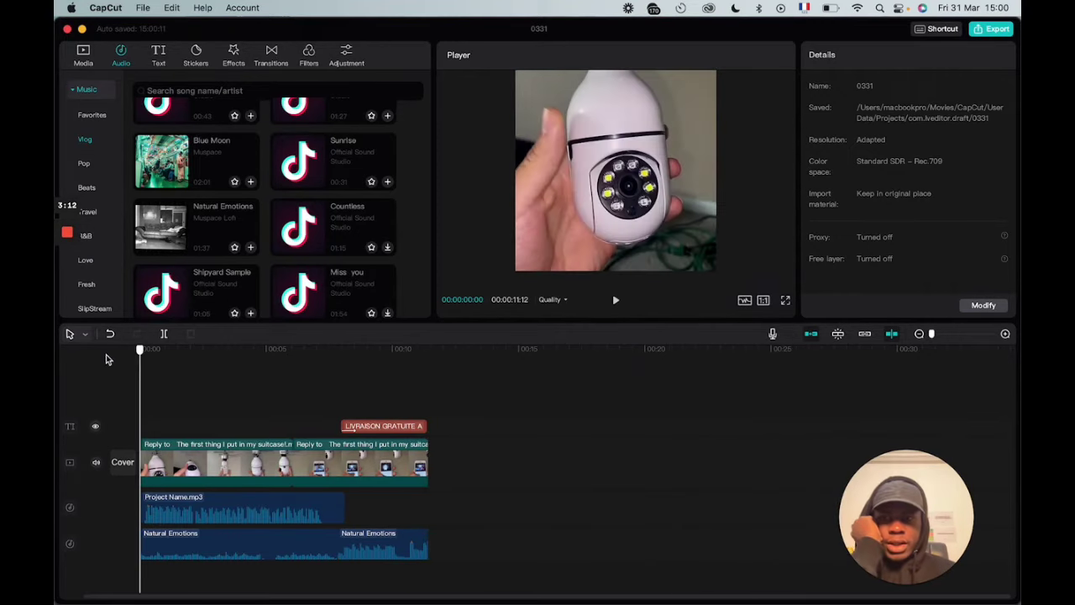
- Replace the first clip on the timeline with the imported "Who wants a part two.mp4" video, keeping the original video effect
click(86, 57)
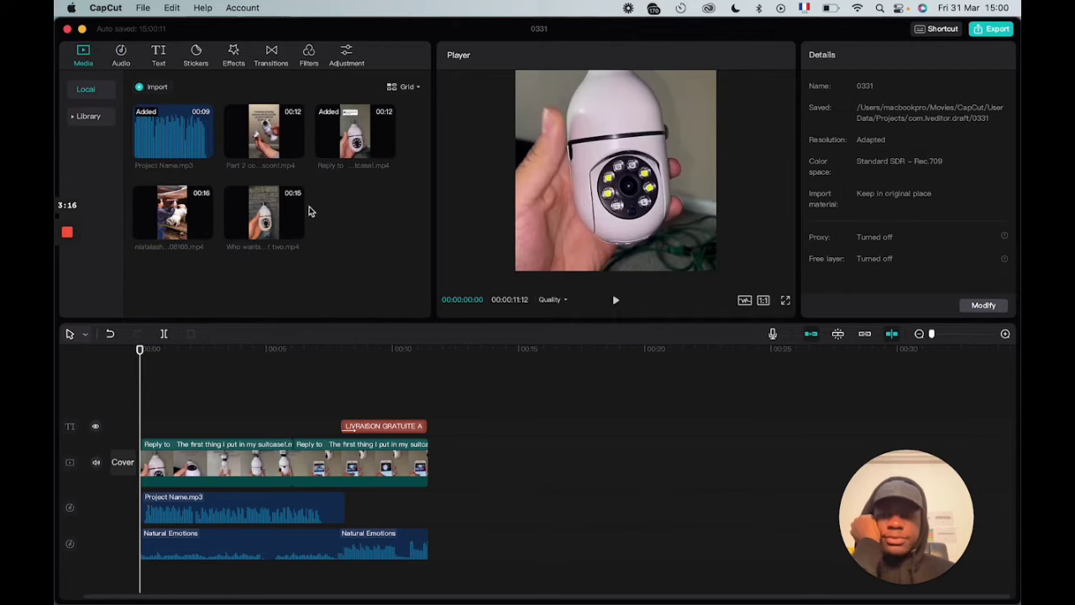
mouse_move(264, 222)
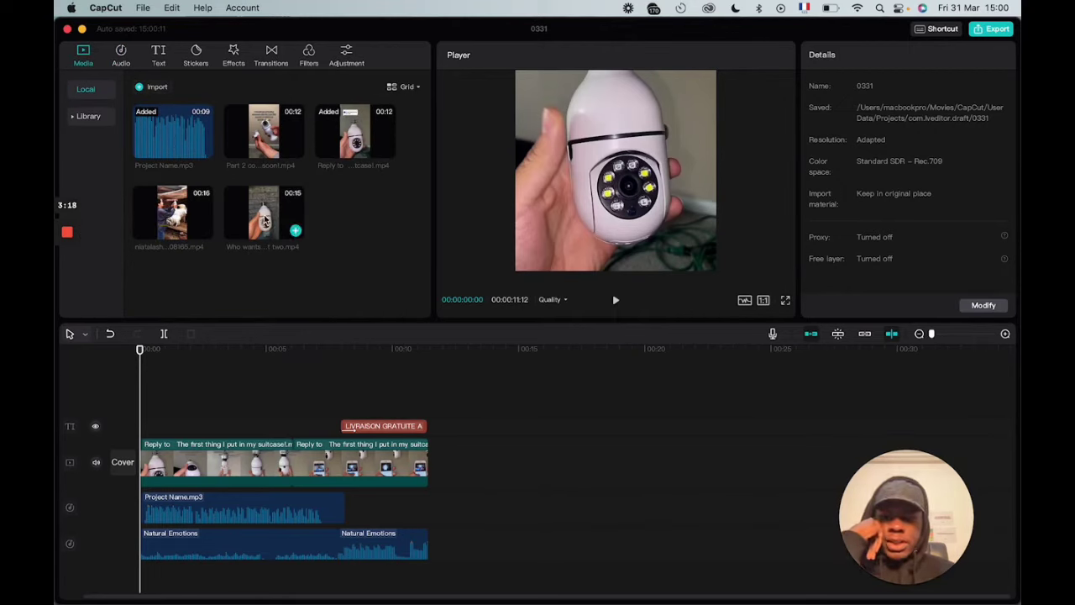
drag(264, 214, 202, 463)
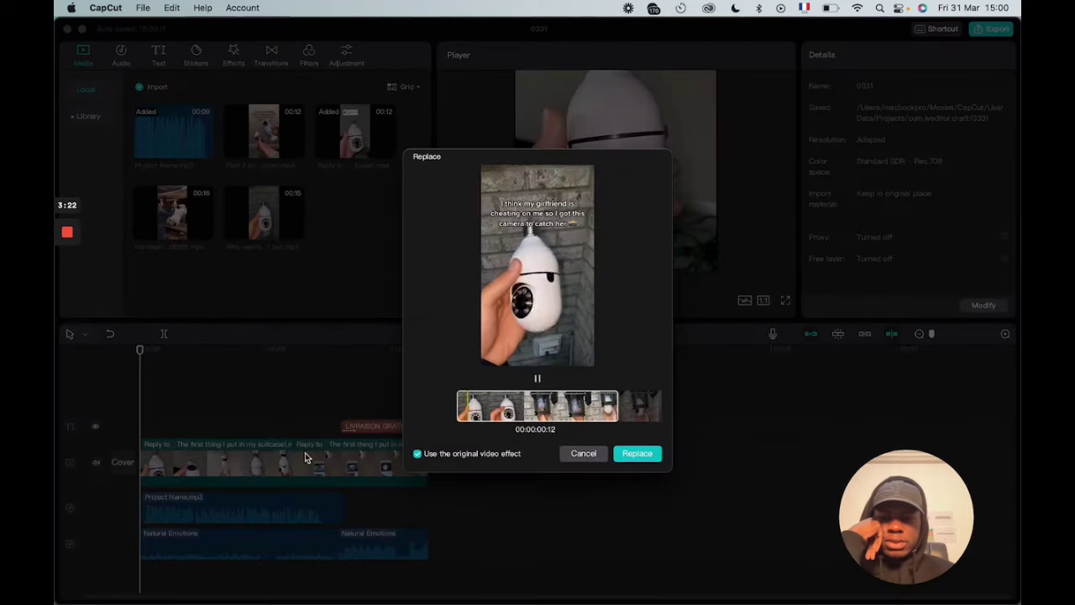
click(636, 454)
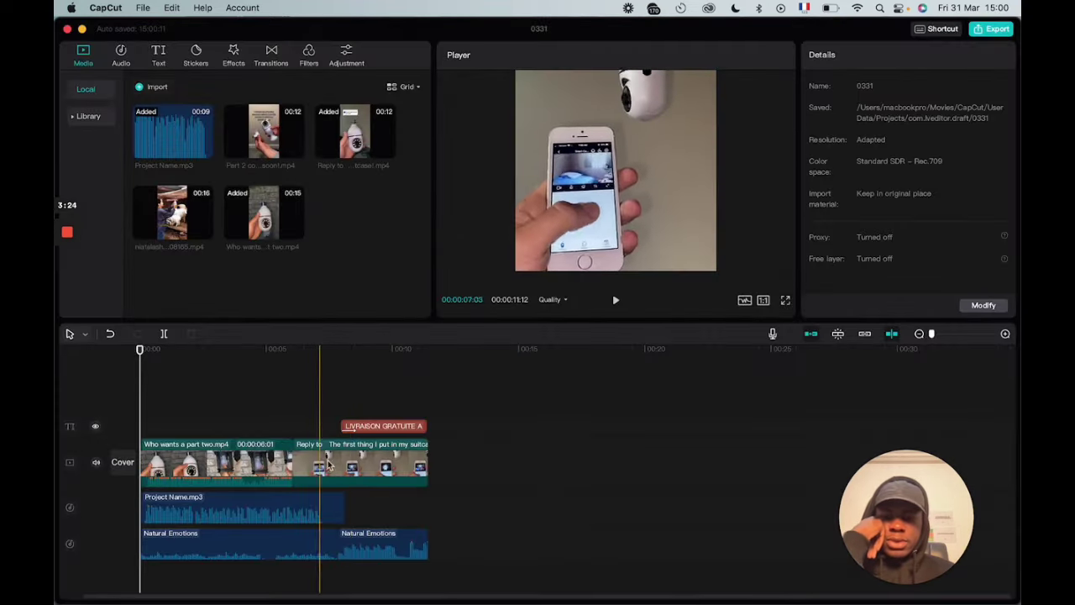
- Delete the second old clip from the video track and extend the new clip to its full 14:24 length
click(355, 464)
key(BackSpace)
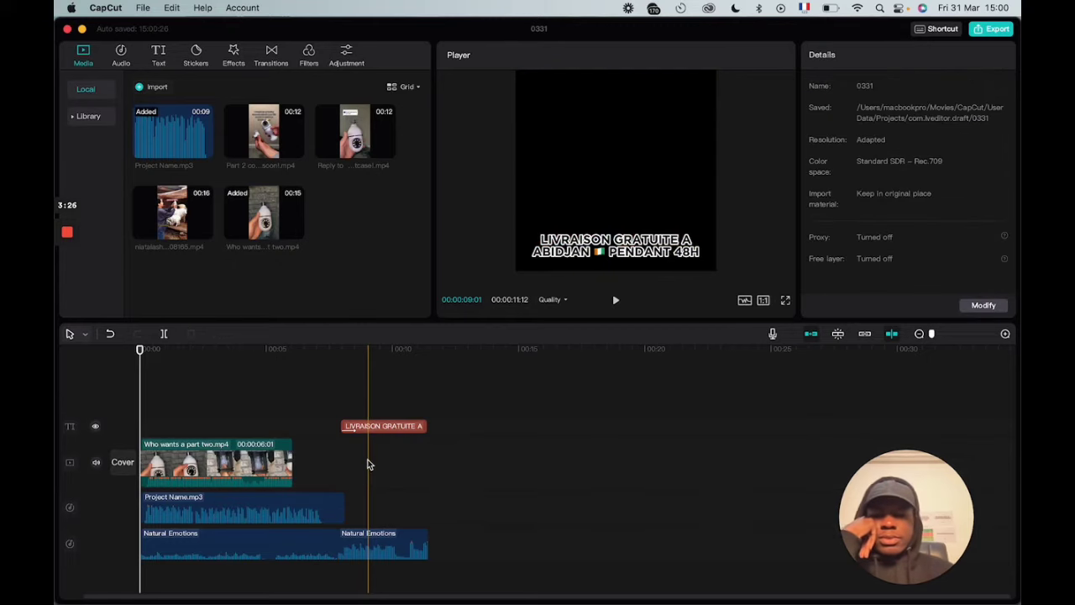
click(288, 463)
drag(291, 463, 538, 462)
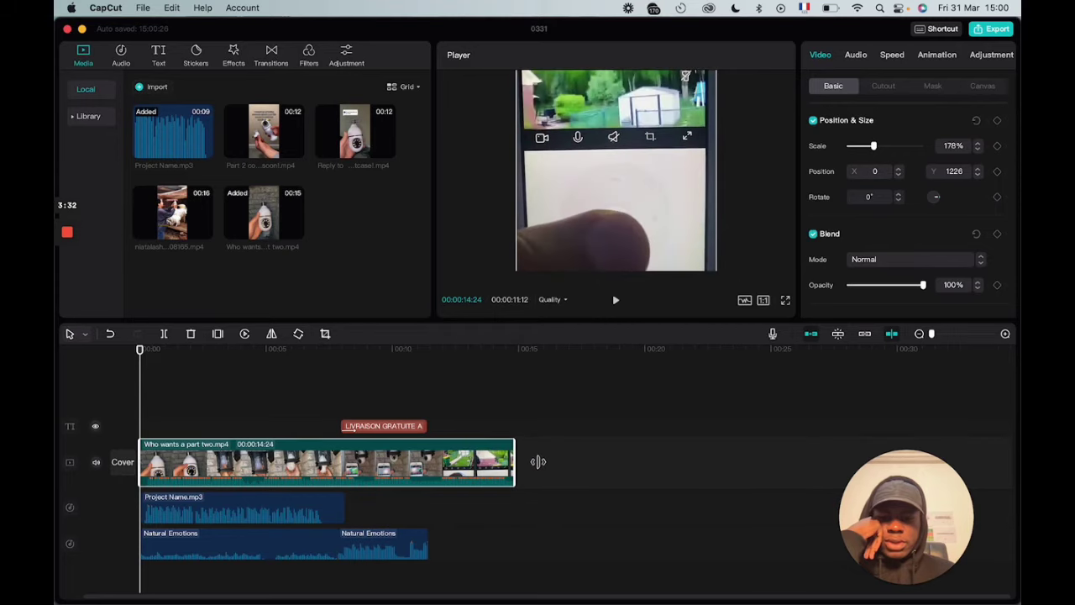
click(407, 544)
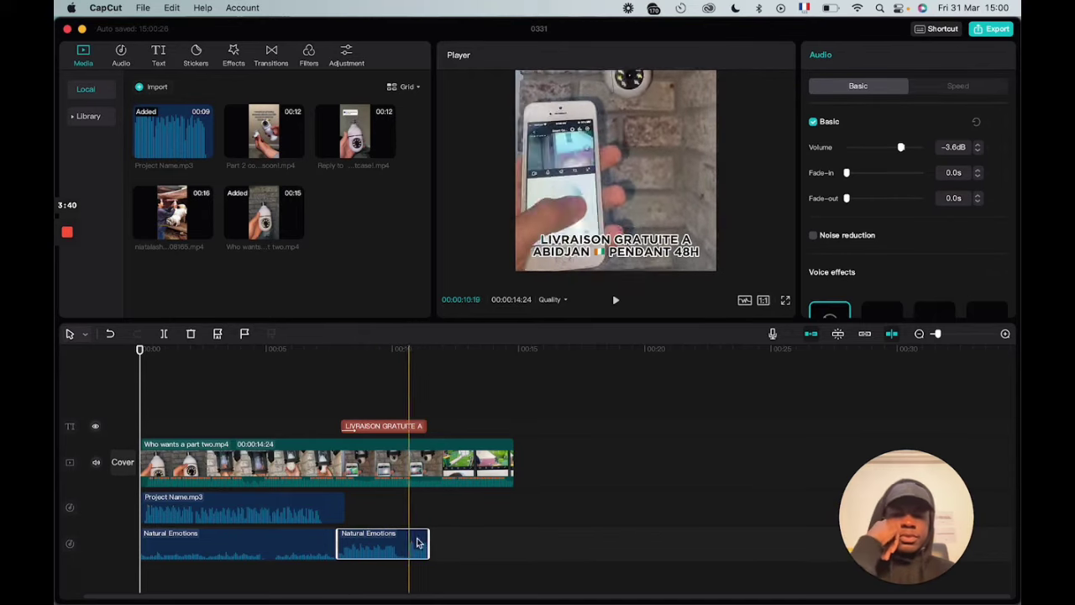
super+click(281, 549)
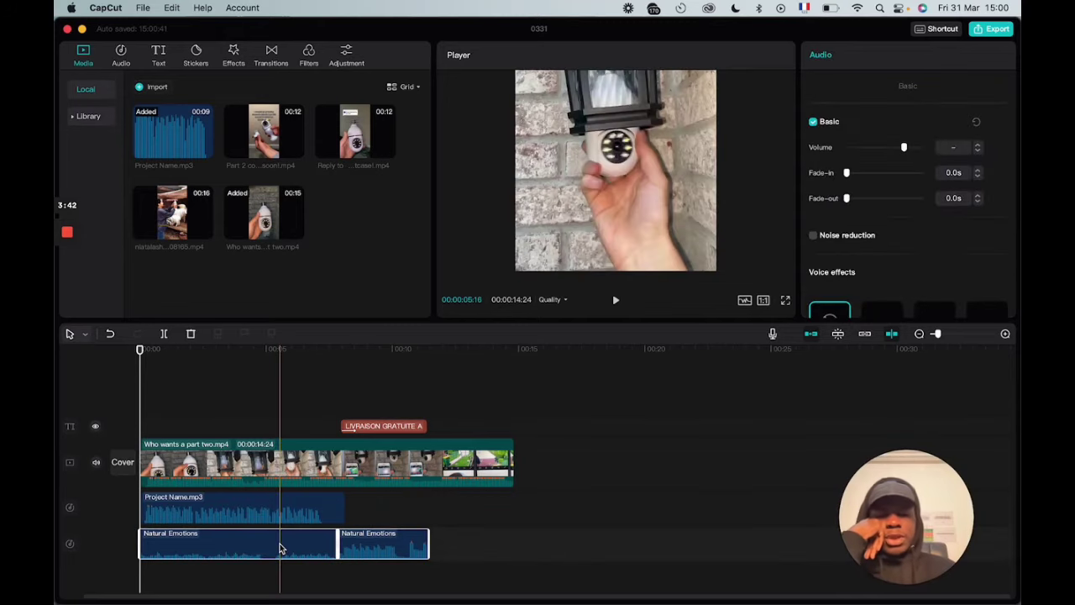
key(Delete)
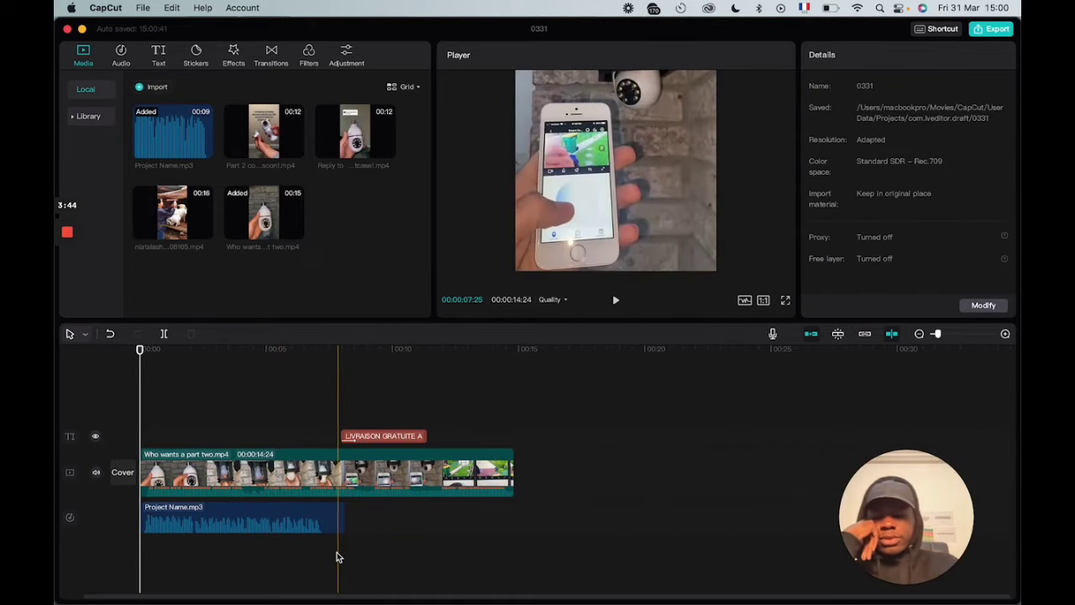
key(super+z)
- Delete the second Natural Emotions music segment and extend the first one to the end of the video clip
click(377, 546)
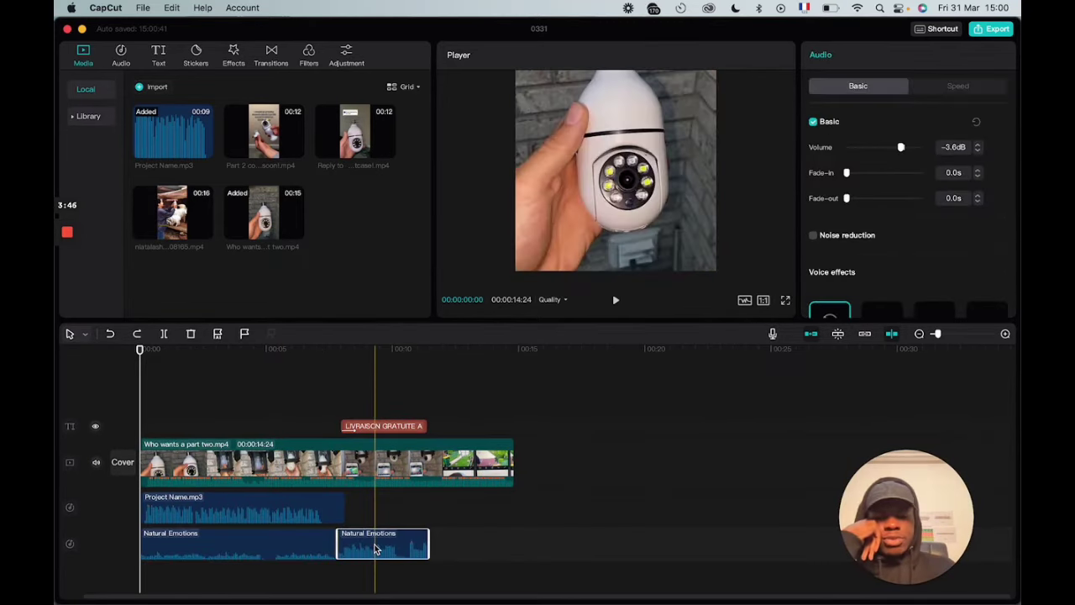
key(Delete)
click(340, 545)
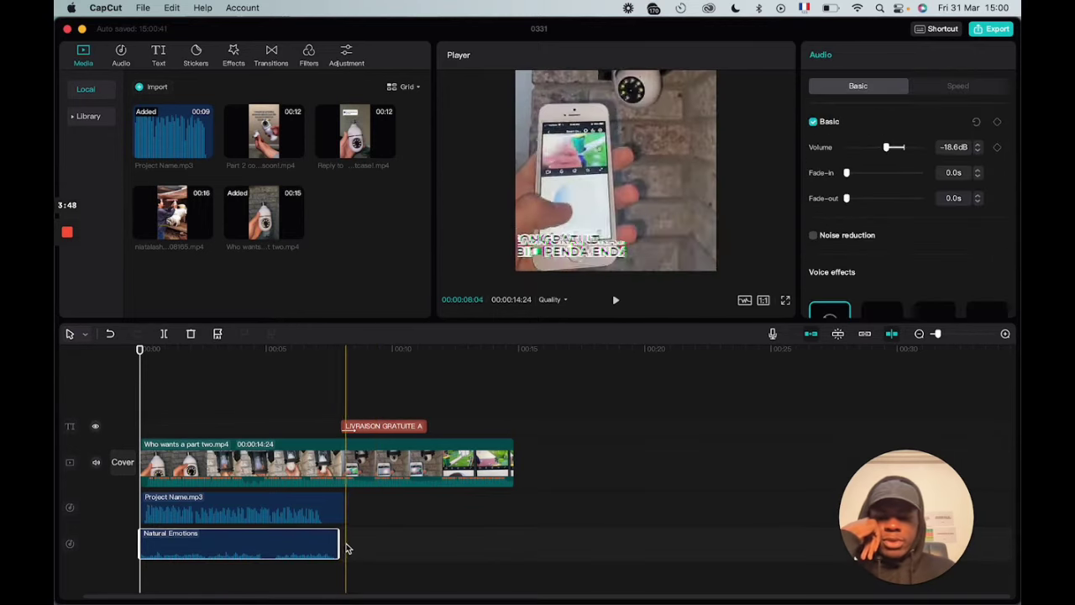
drag(338, 543, 512, 546)
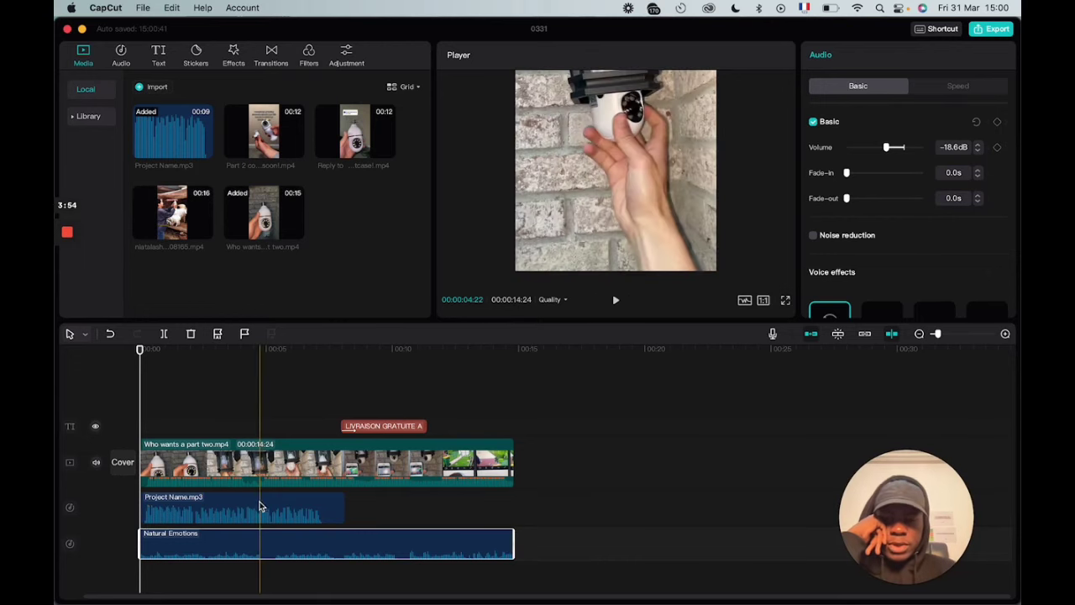
- Delete the Project Name.mp3 voiceover from the timeline
click(306, 513)
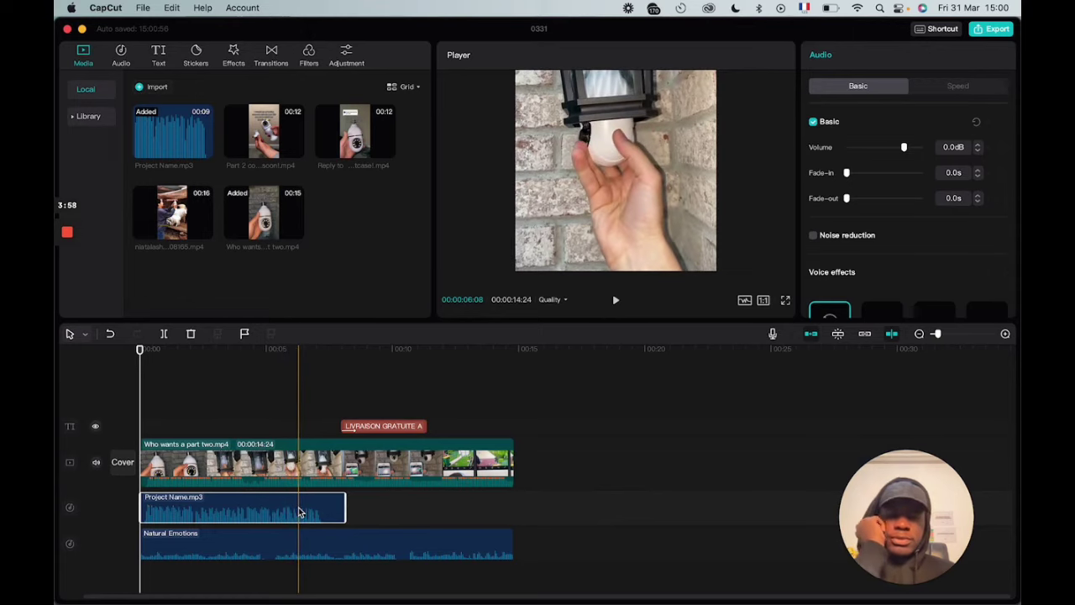
right_click(286, 509)
click(319, 512)
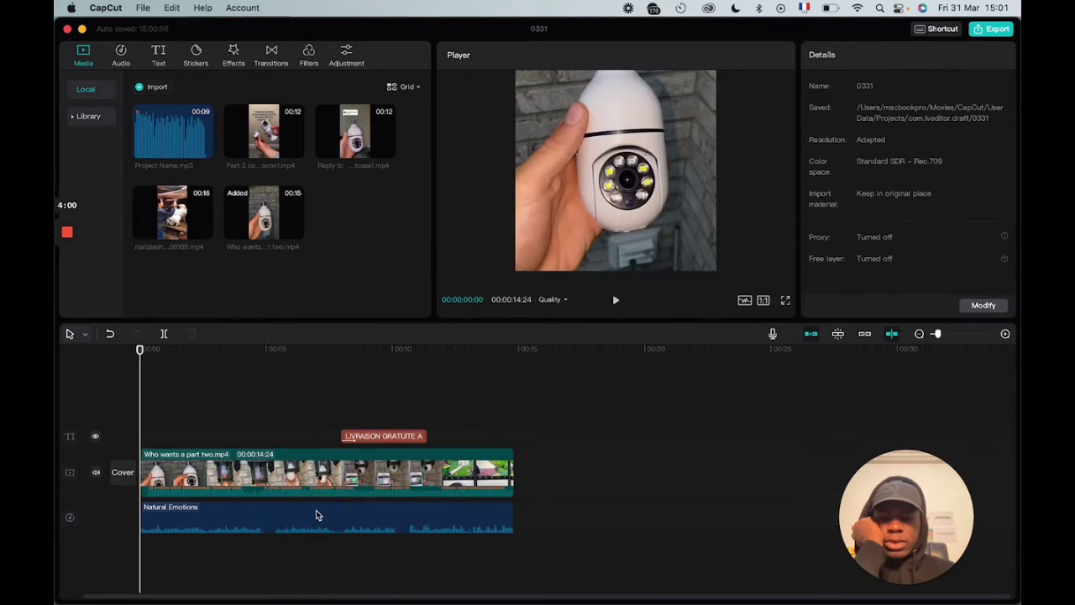
- Switch to the Chrome window with the VEED voiceover project and open that project for editing
mouse_move(586, 600)
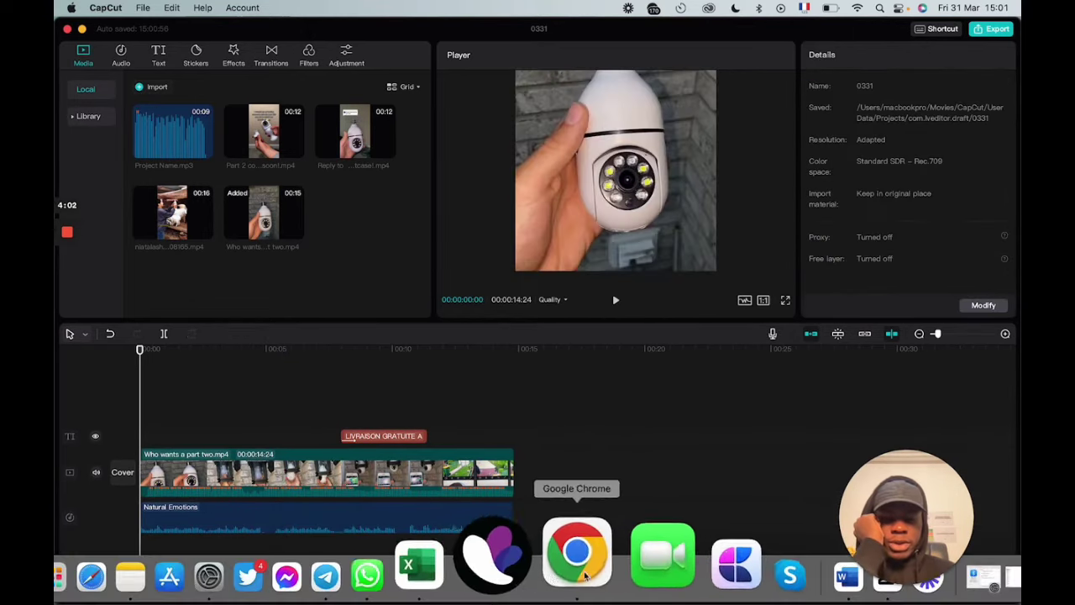
right_click(586, 575)
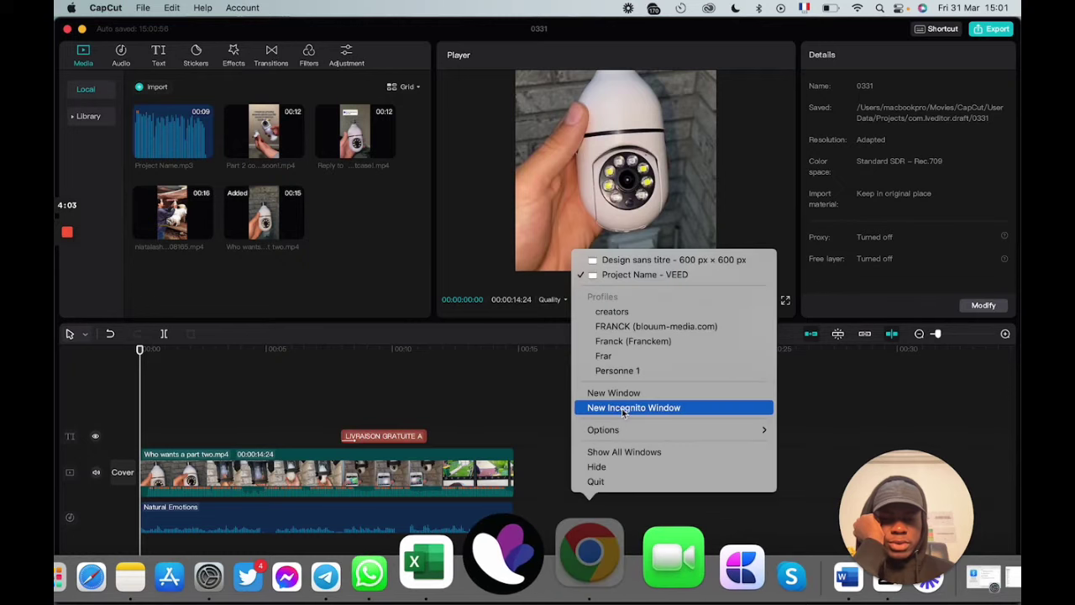
click(632, 342)
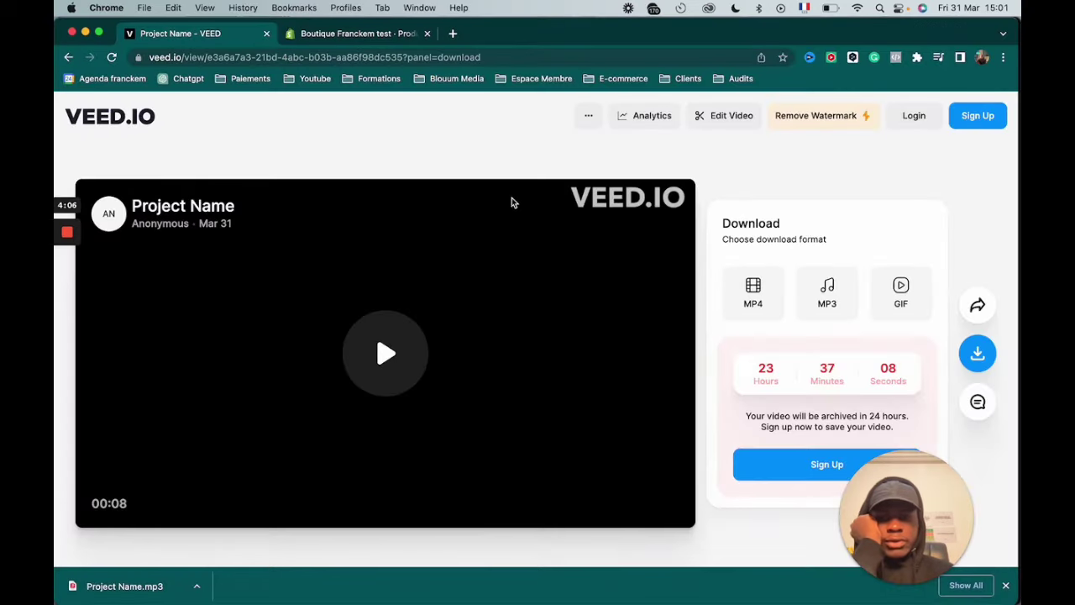
click(731, 117)
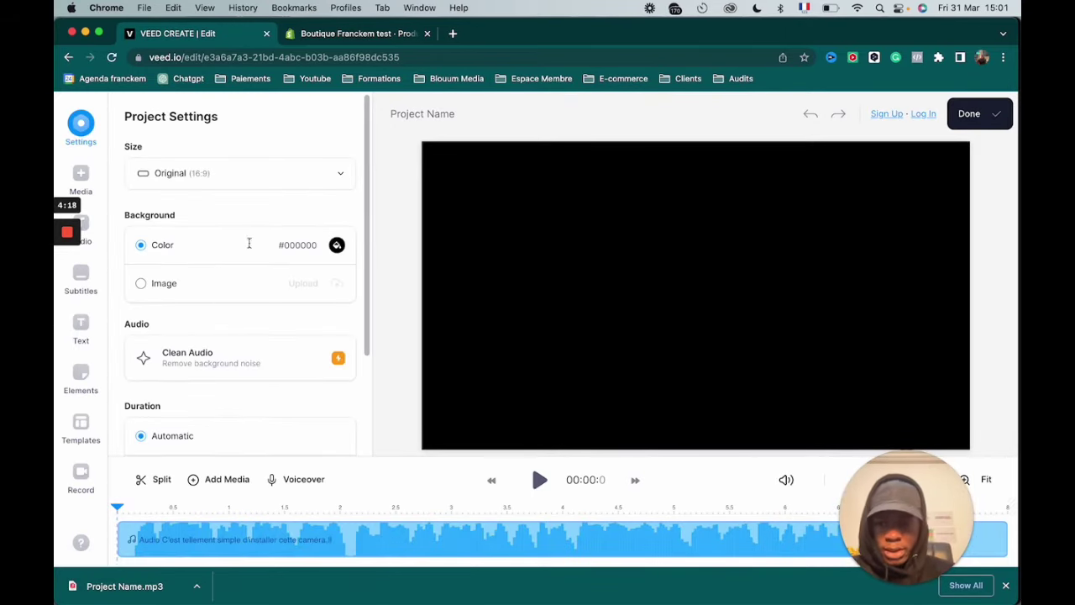
- Select the existing voiceover clip on the timeline and bring up its media options in the audio settings
scroll(307, 405, down, 1)
scroll(307, 405, down, 2)
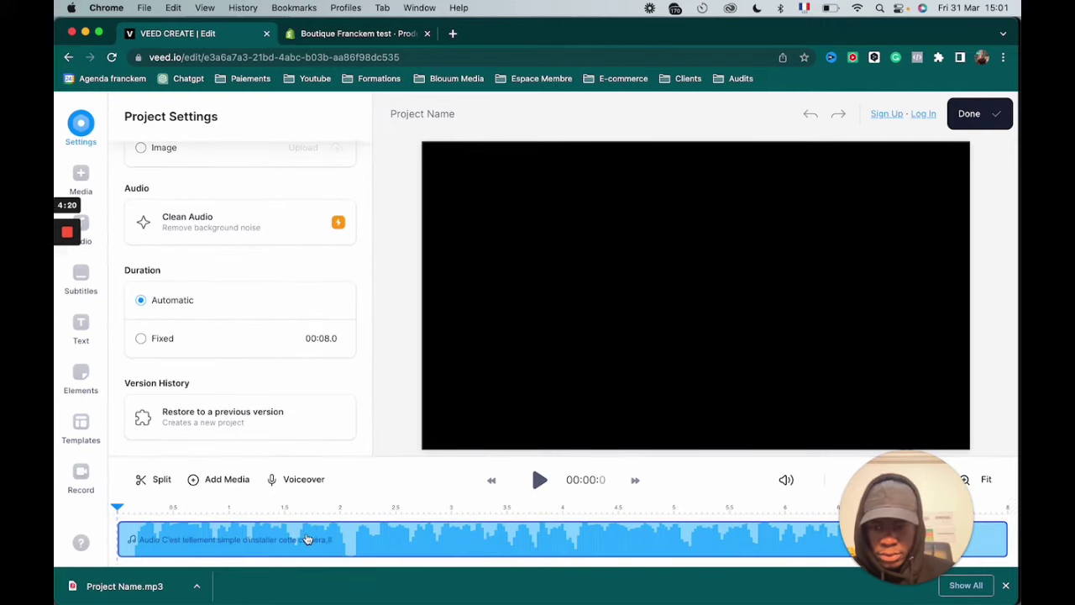
click(307, 539)
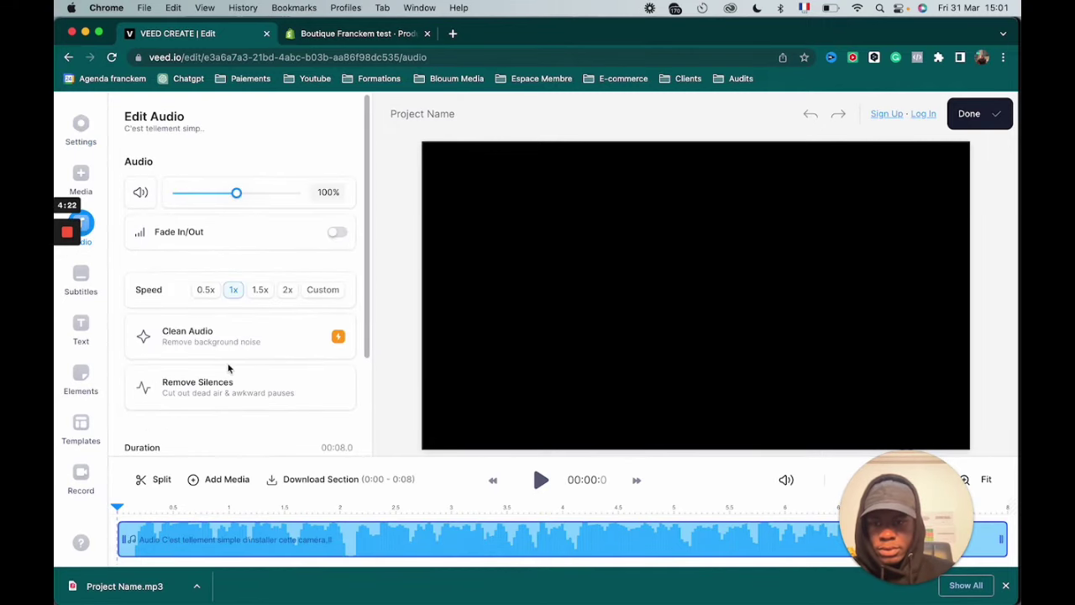
scroll(258, 346, down, 1)
scroll(258, 345, up, 1)
scroll(256, 343, down, 3)
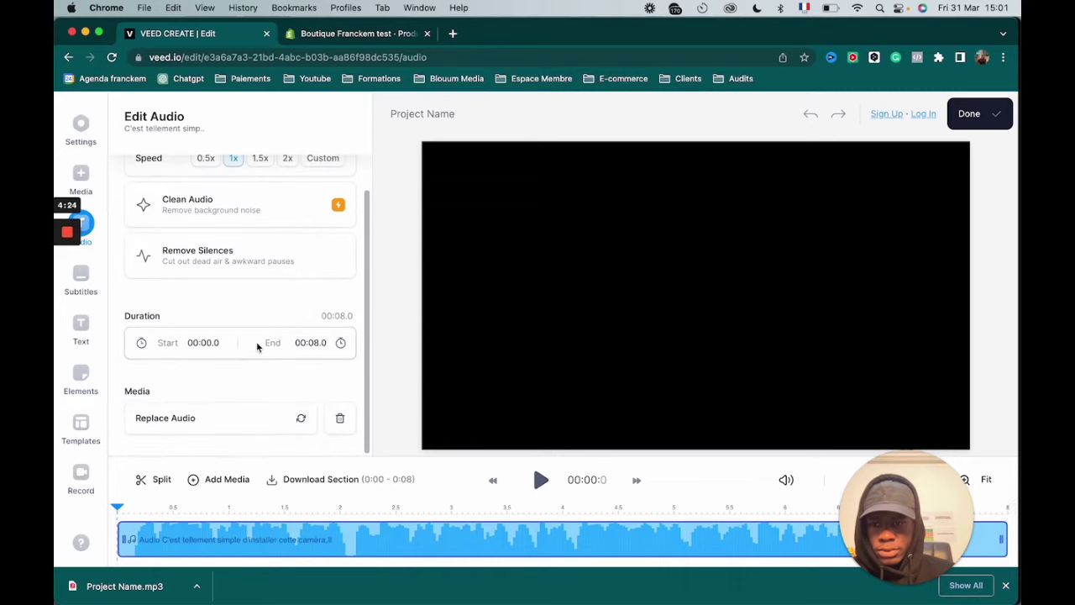
click(304, 424)
scroll(353, 412, down, 5)
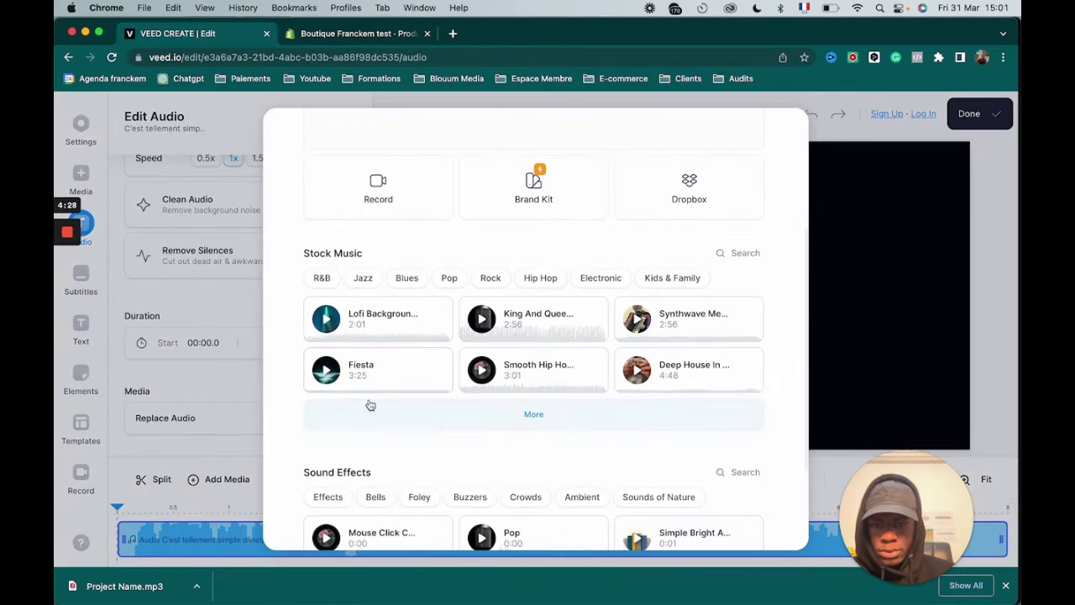
scroll(370, 403, up, 2)
scroll(371, 404, up, 3)
click(782, 131)
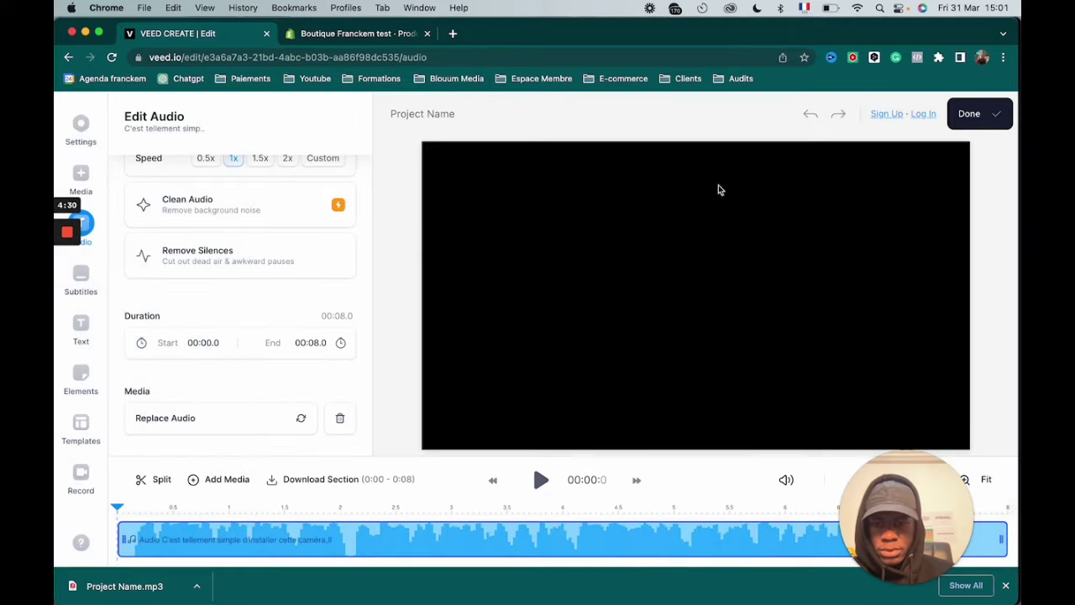
- Delete the existing voiceover audio from the project and confirm the deletion
click(339, 419)
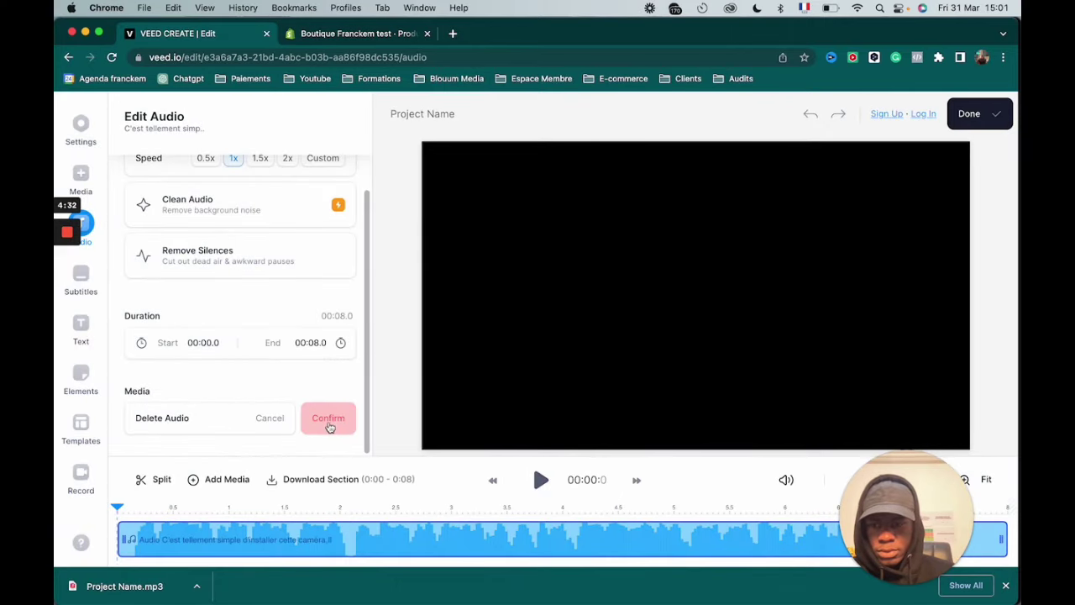
click(329, 422)
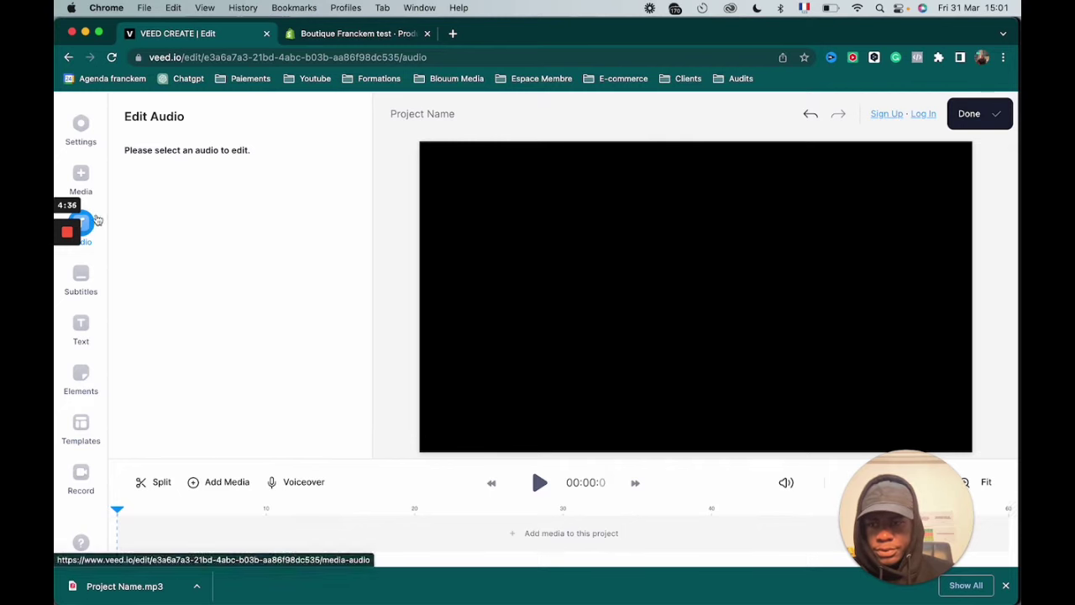
- Open a text-to-speech entry from the media options and begin its script with "je crois que ma femme me trompe et pour ce"
click(87, 191)
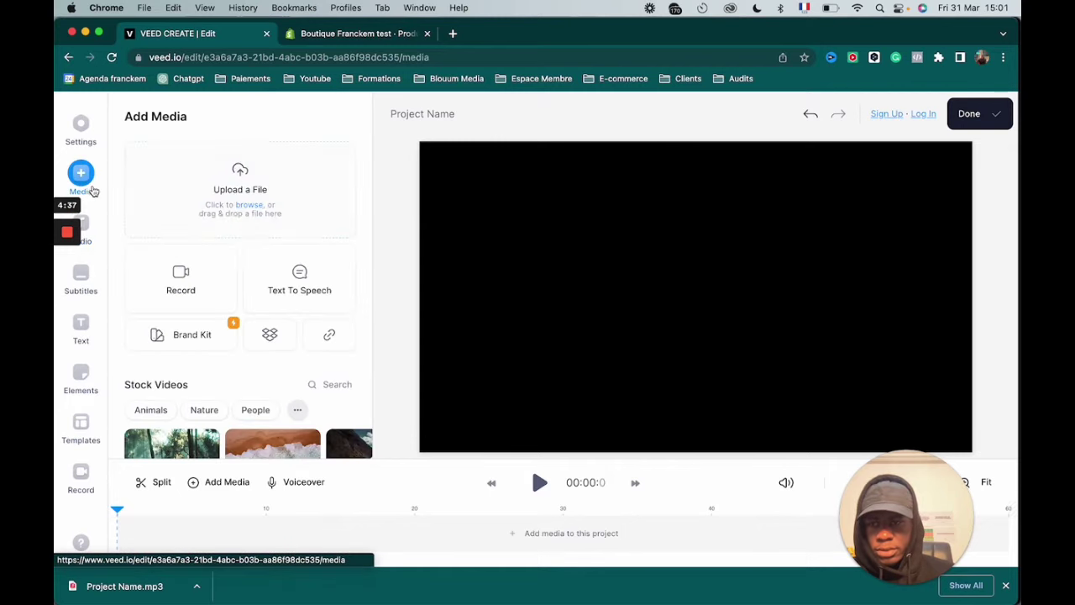
click(273, 293)
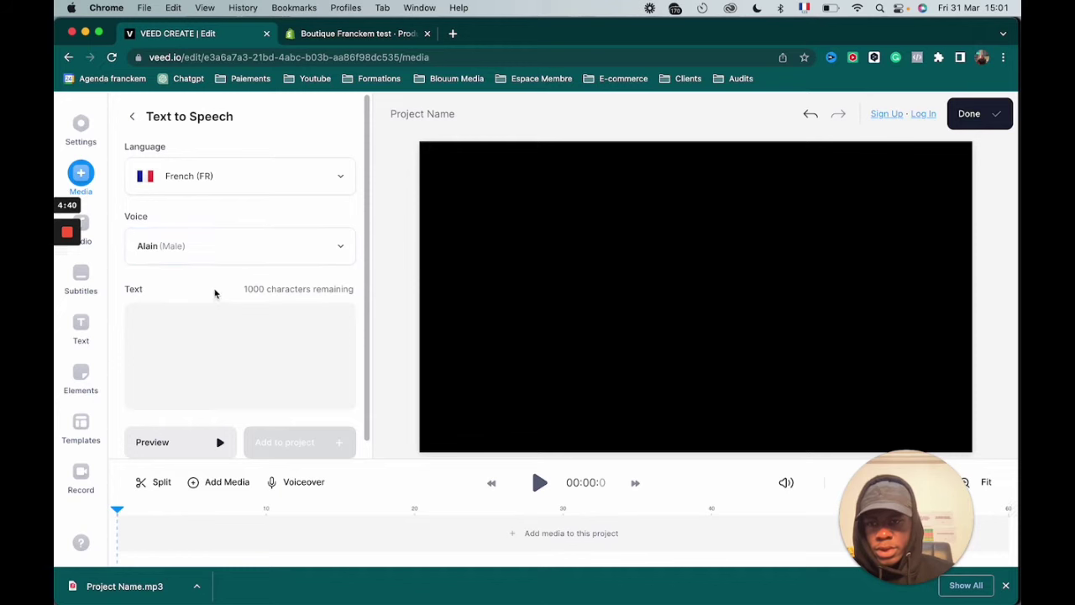
click(167, 316)
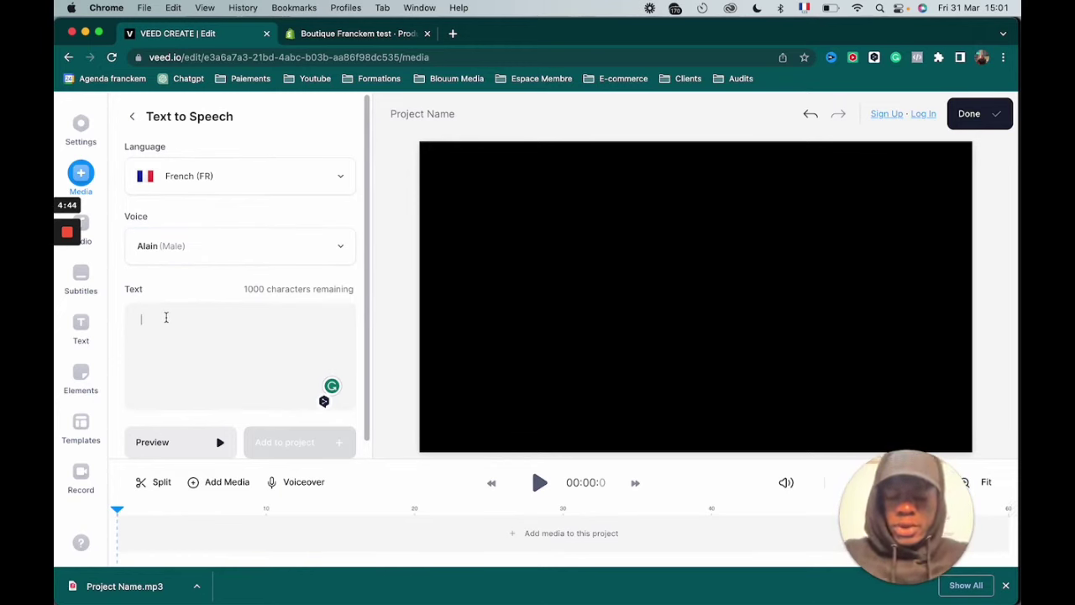
text(je )
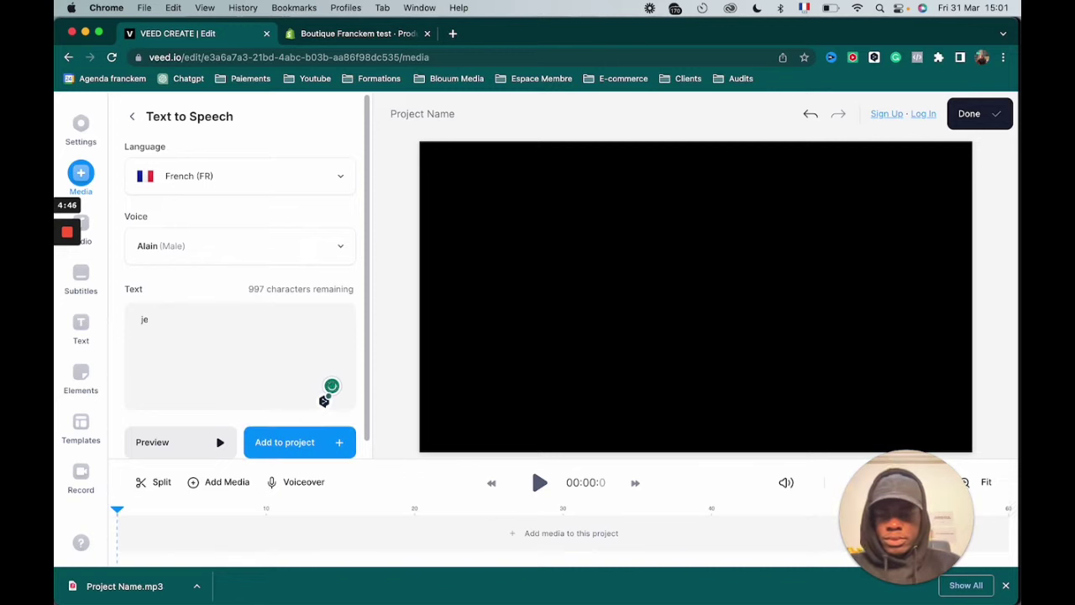
text(crois que)
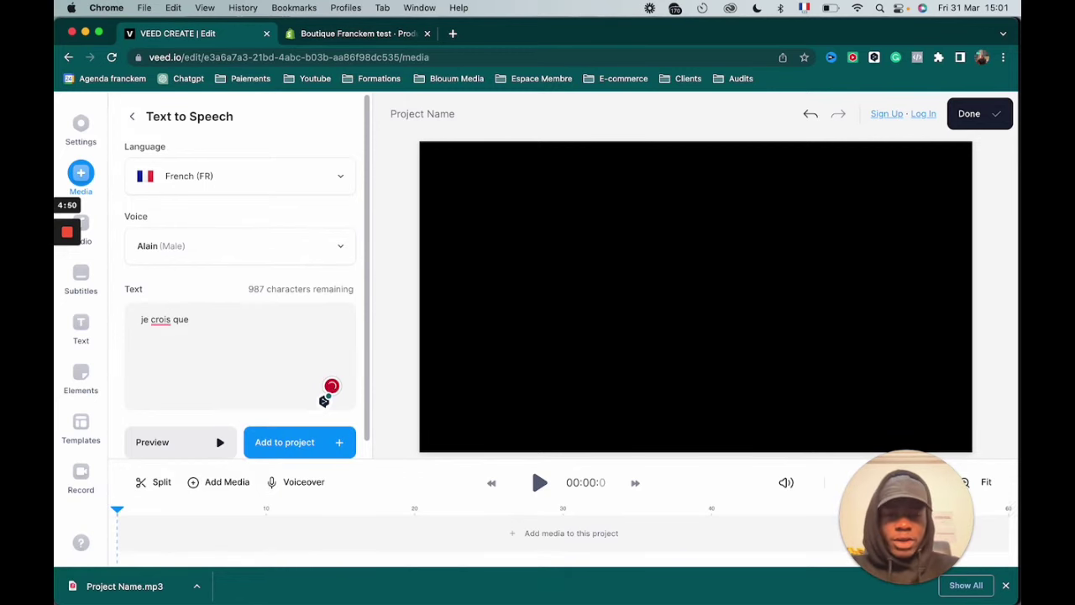
right_click(168, 319)
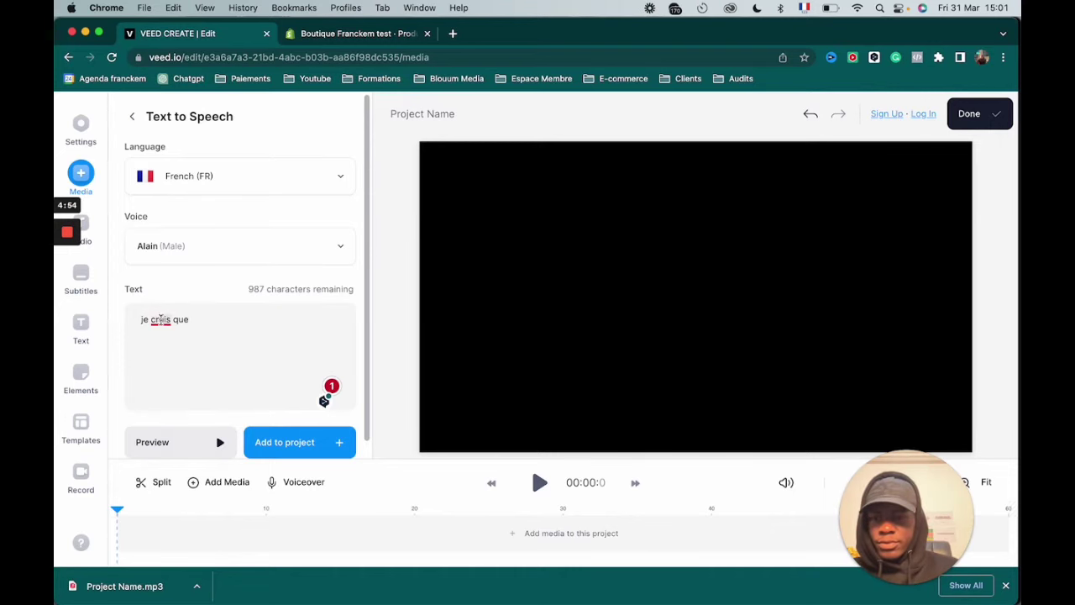
click(162, 287)
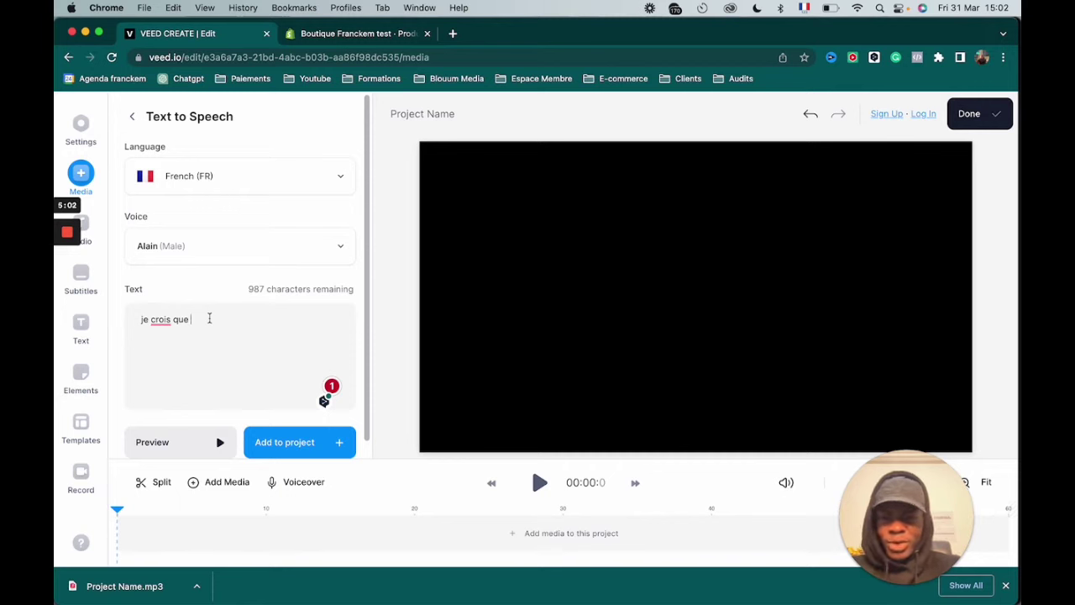
text(ma )
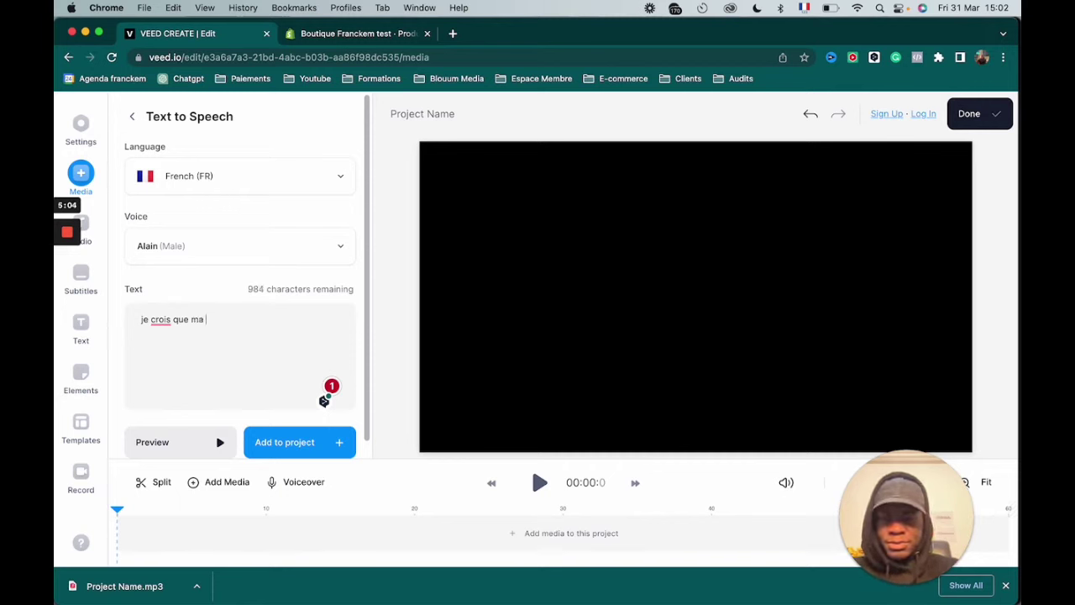
text(femme )
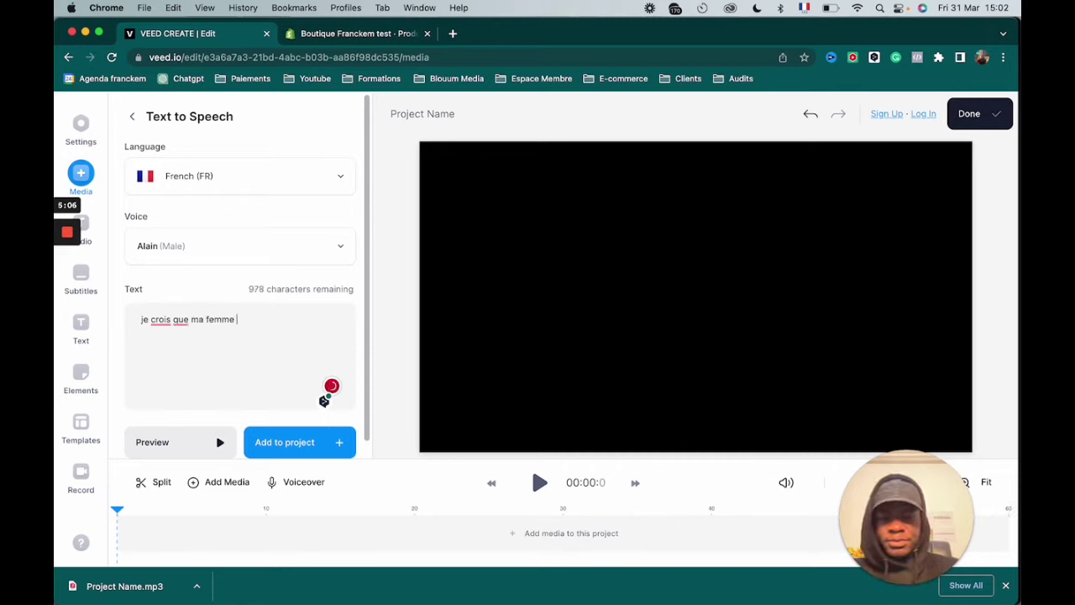
text(me trompe et pour ce)
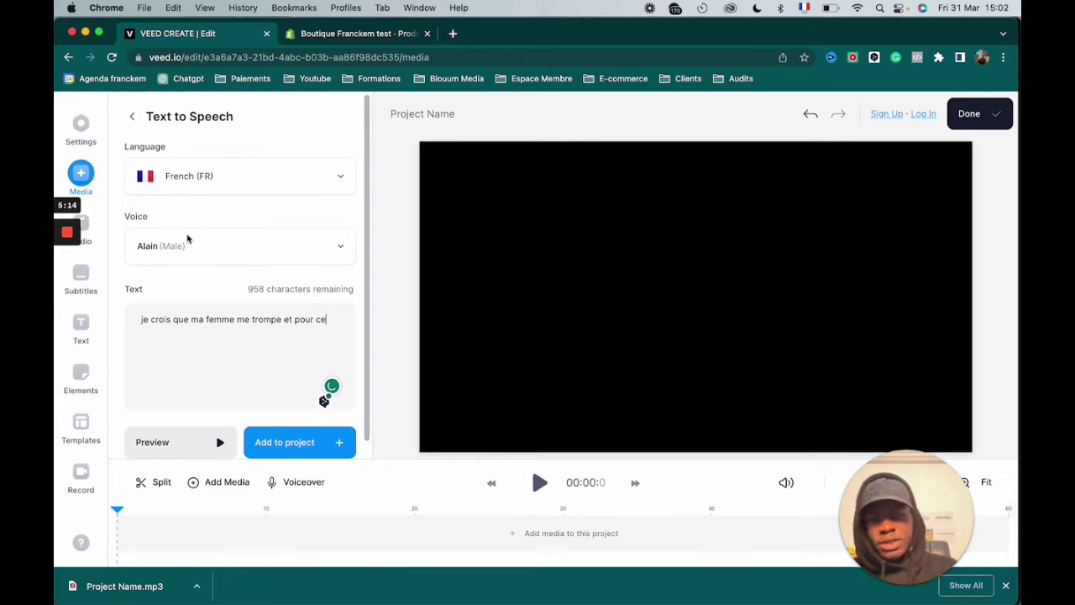
- Continue the speech script so it reads "pour cela je vais changer cette ampoule par cette camera, je"
mouse_move(336, 592)
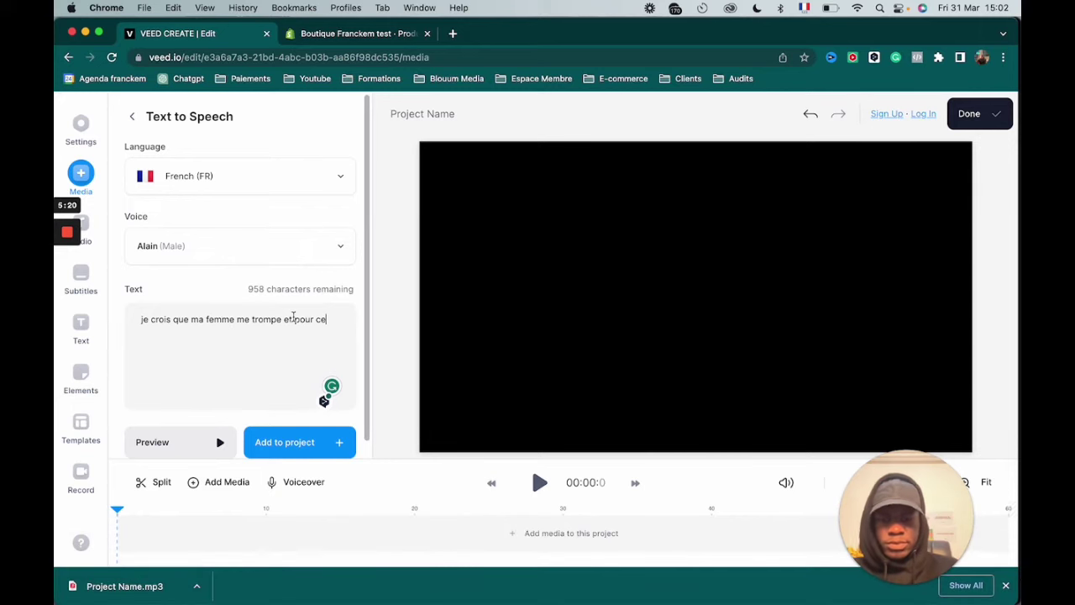
text(va)
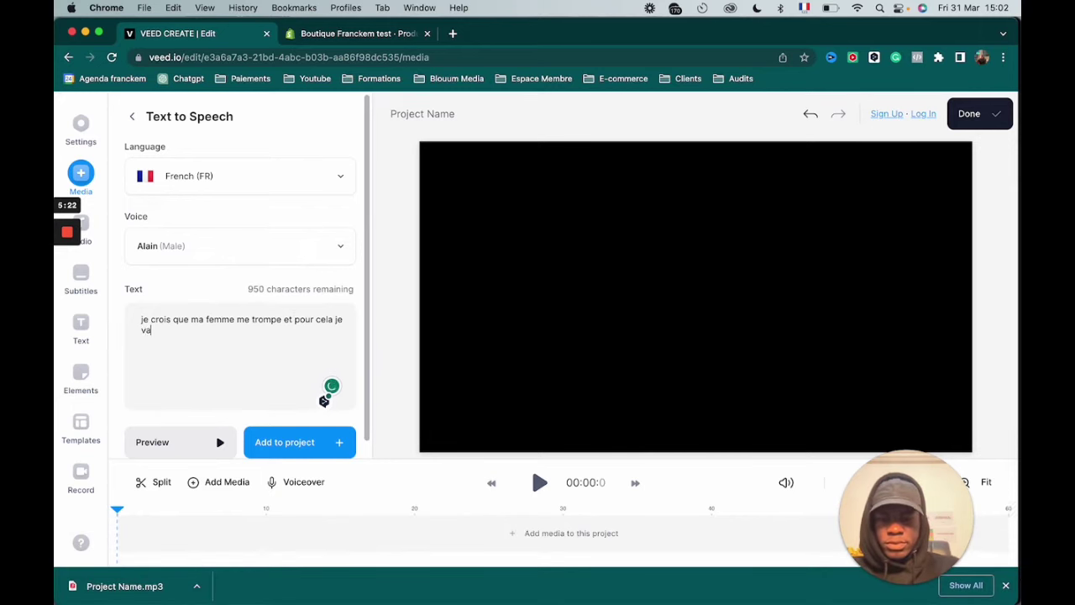
text(is changer cet)
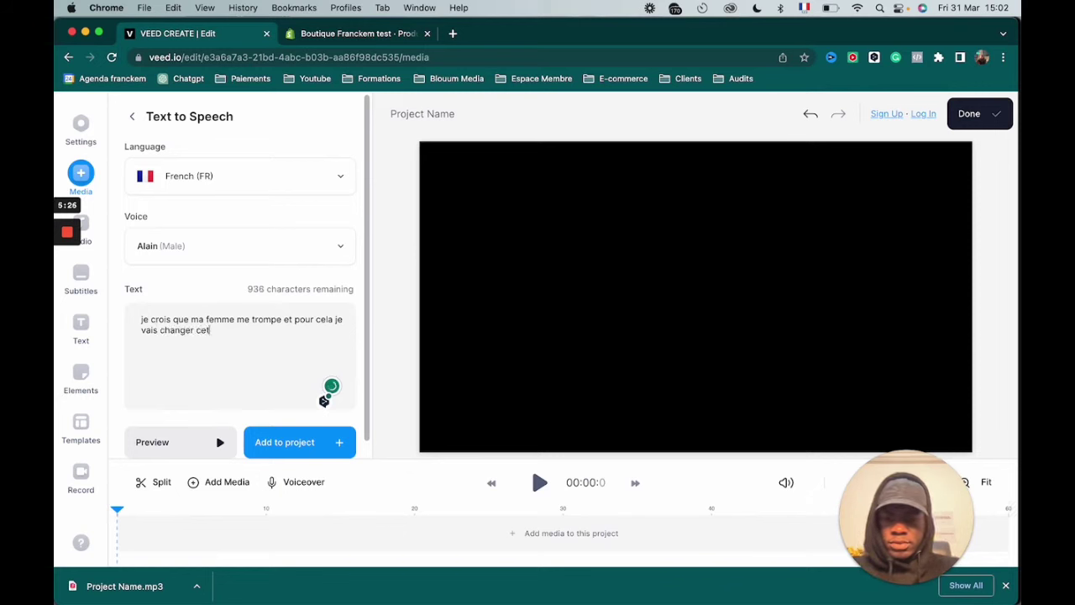
text(te ampoule par cette camera, je)
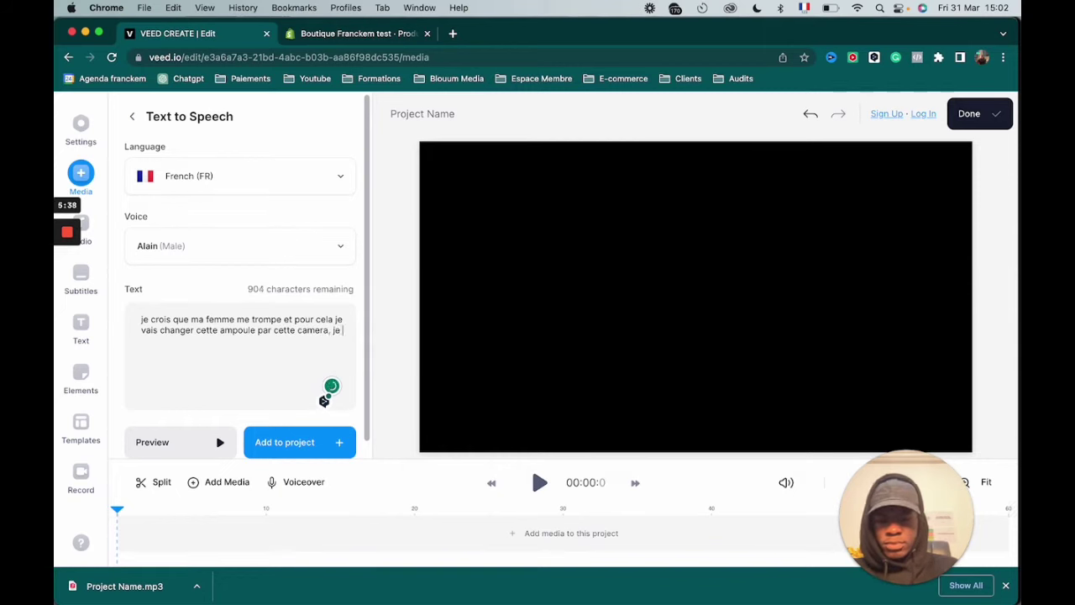
- Finish the script with "pourrai savoir si quelqu'un vient ici quand je ne suis pas là" and add the speech to the project
text(ai)
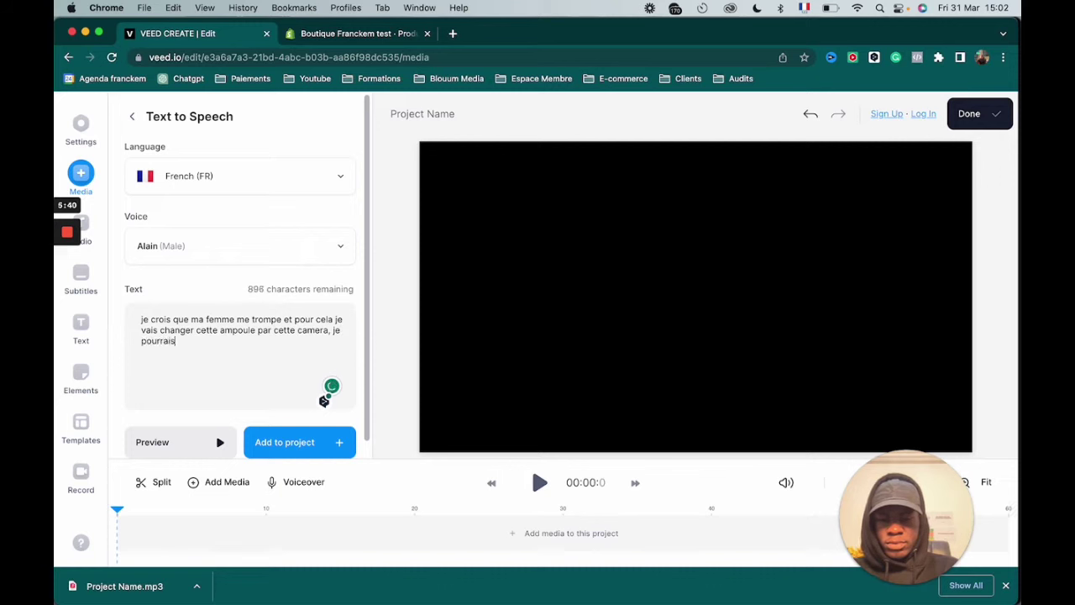
text( savo)
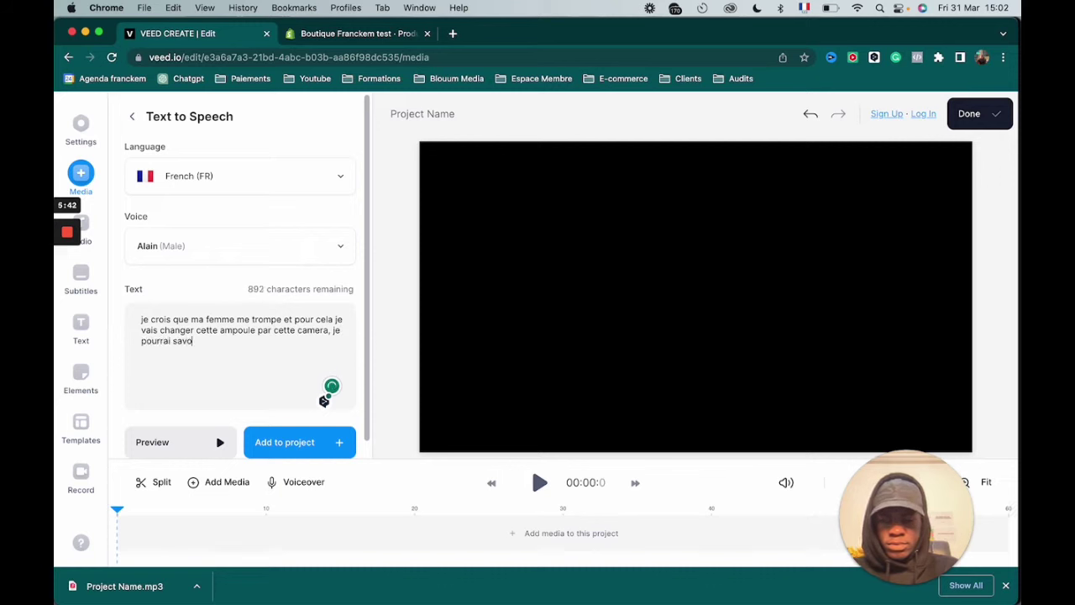
text(ir si quelqu'un vi)
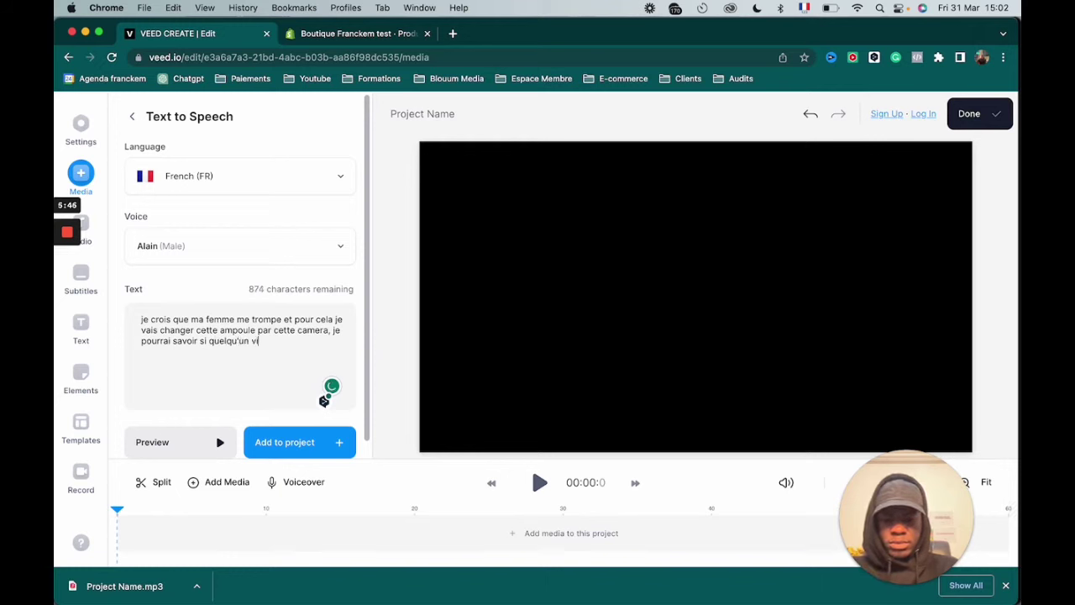
text(ent ici q)
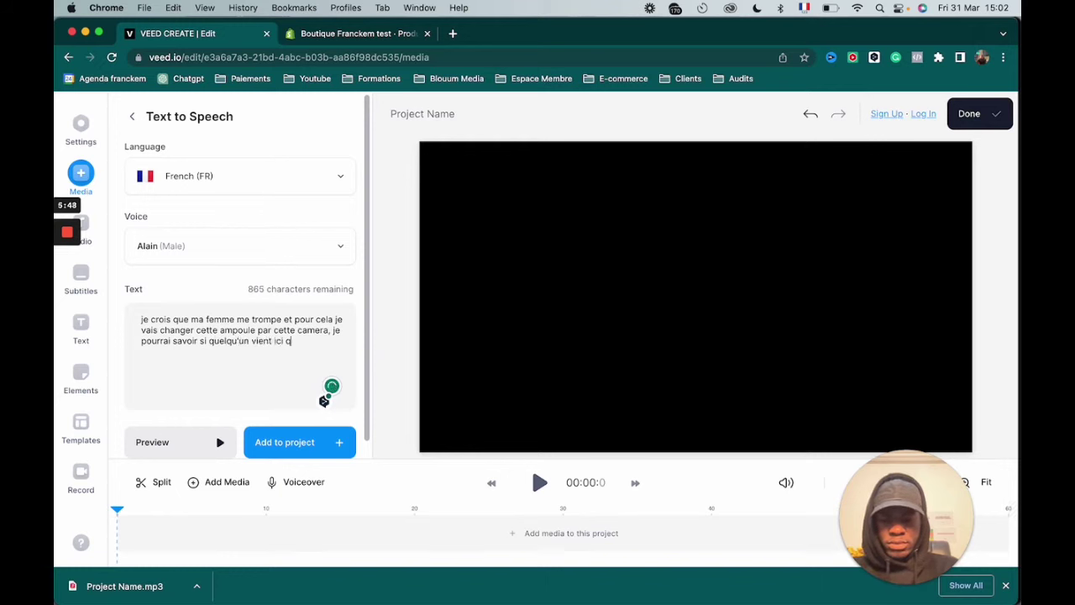
text(uand je ne suis pa)
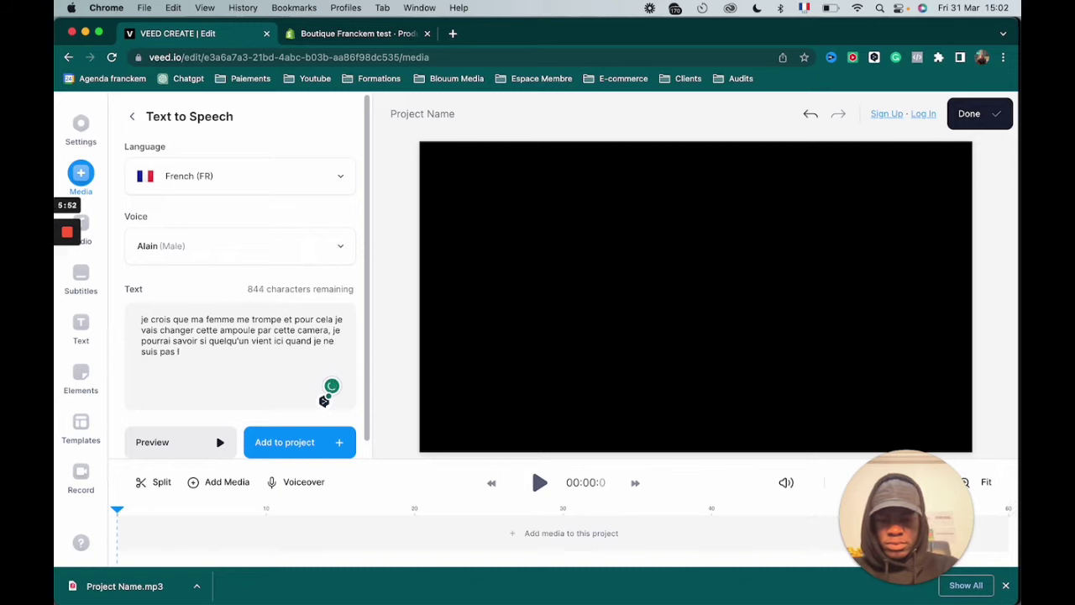
text(s là)
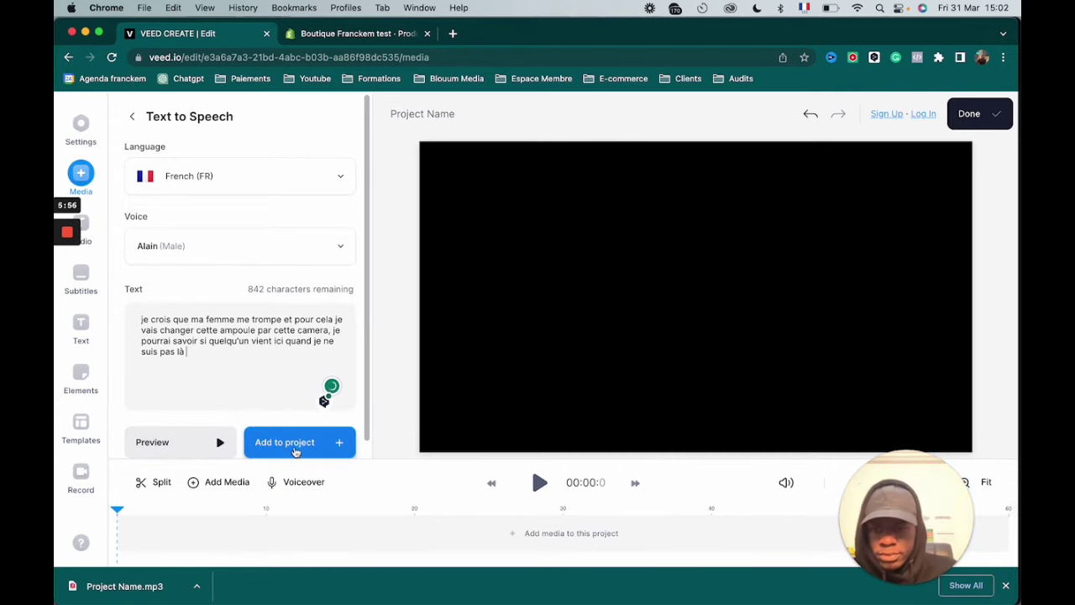
click(275, 448)
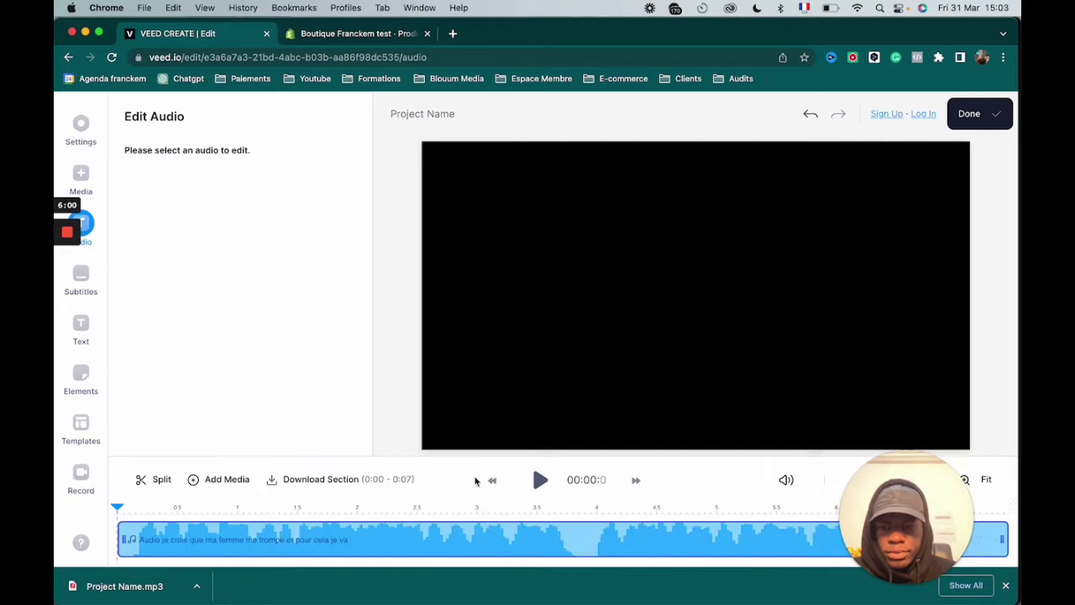
- Listen to the first seconds of the new voiceover and look through the clip's audio options
click(538, 480)
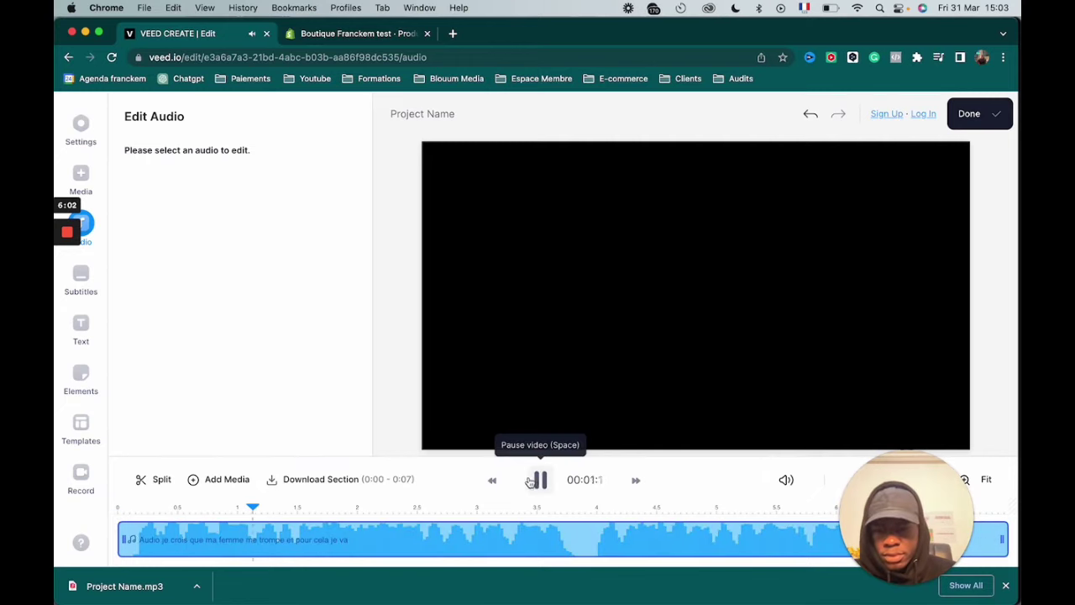
click(542, 480)
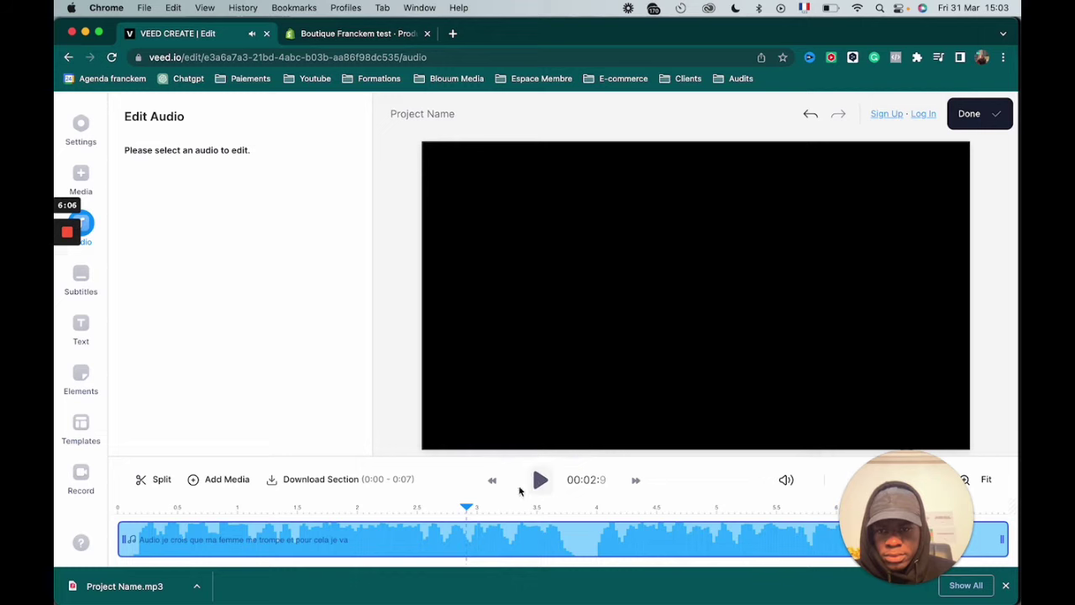
right_click(385, 539)
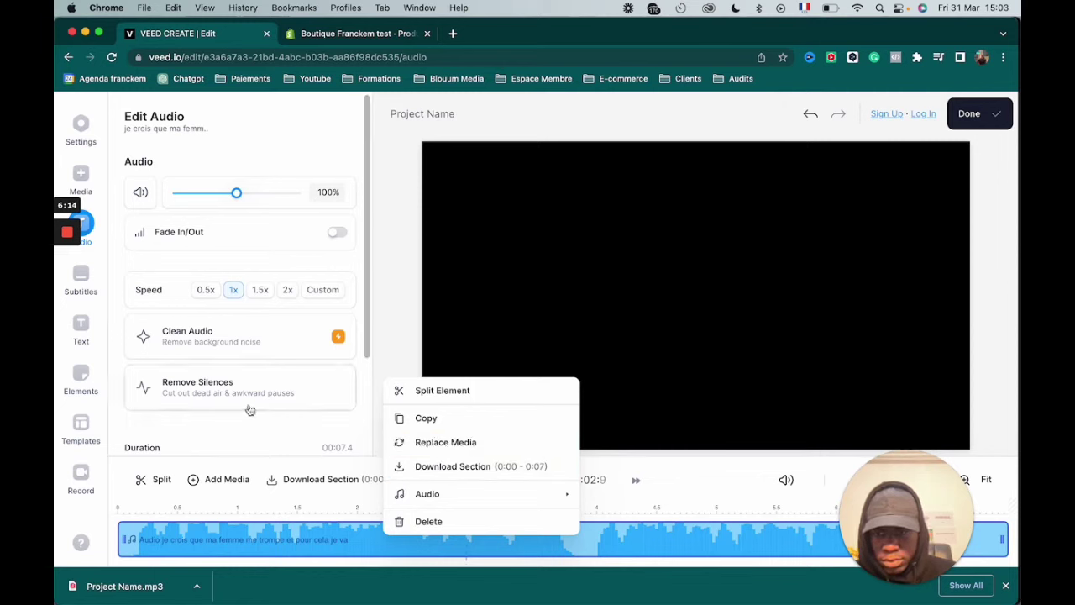
scroll(252, 411, down, 3)
scroll(253, 401, up, 3)
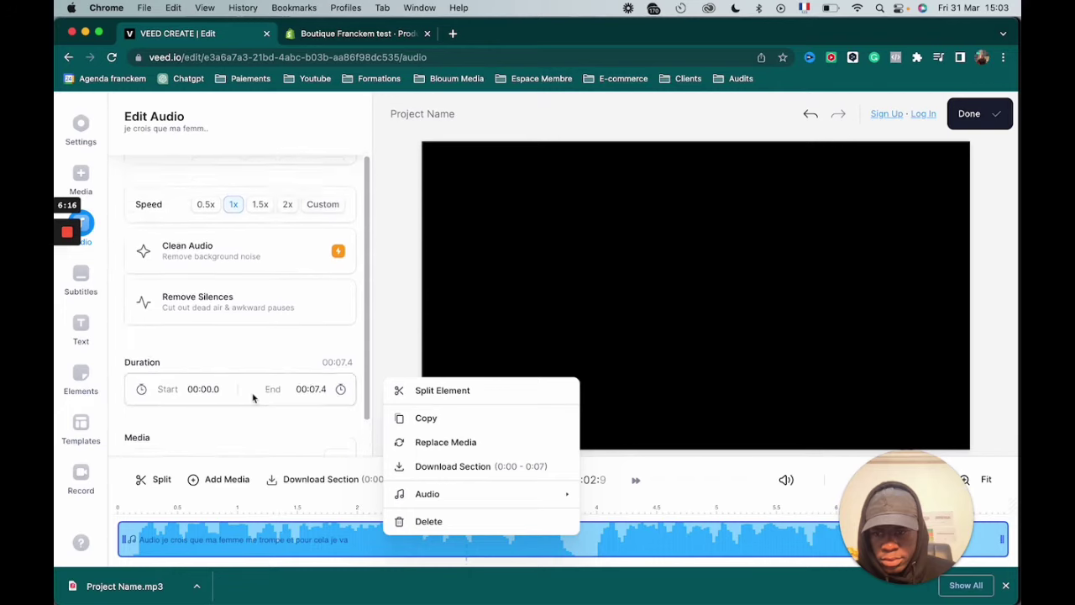
click(98, 236)
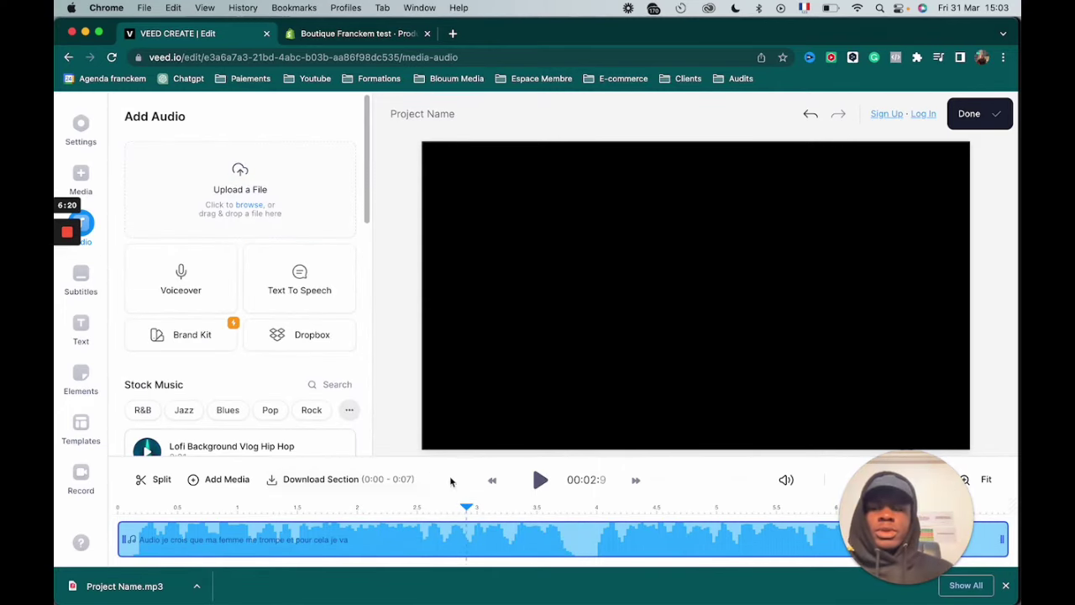
- Set the voiceover clip's speed to 0.5x and play it back from the start of the timeline
click(420, 548)
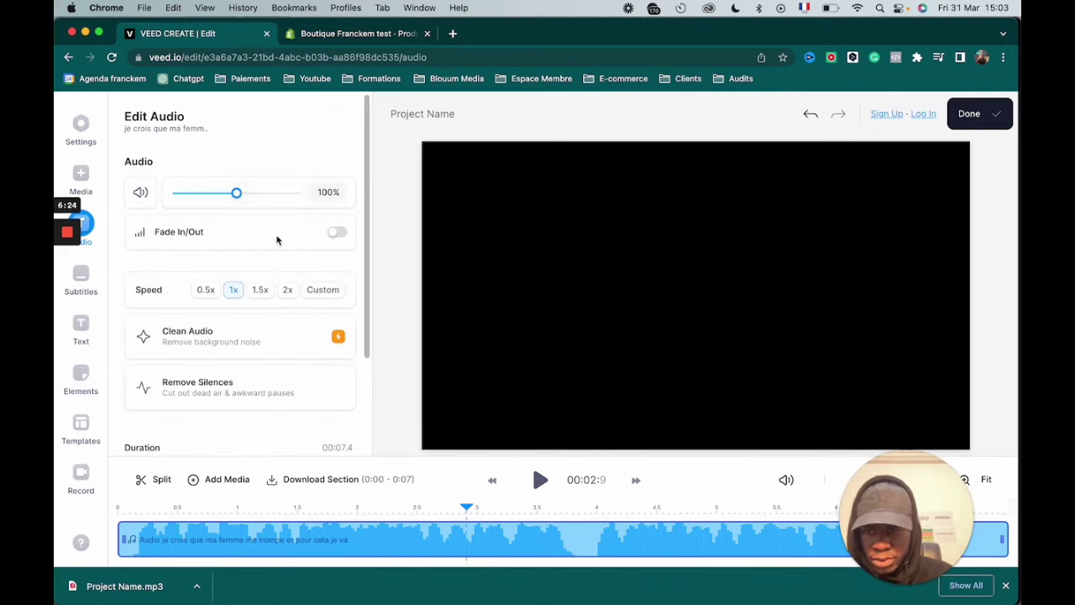
scroll(241, 346, down, 1)
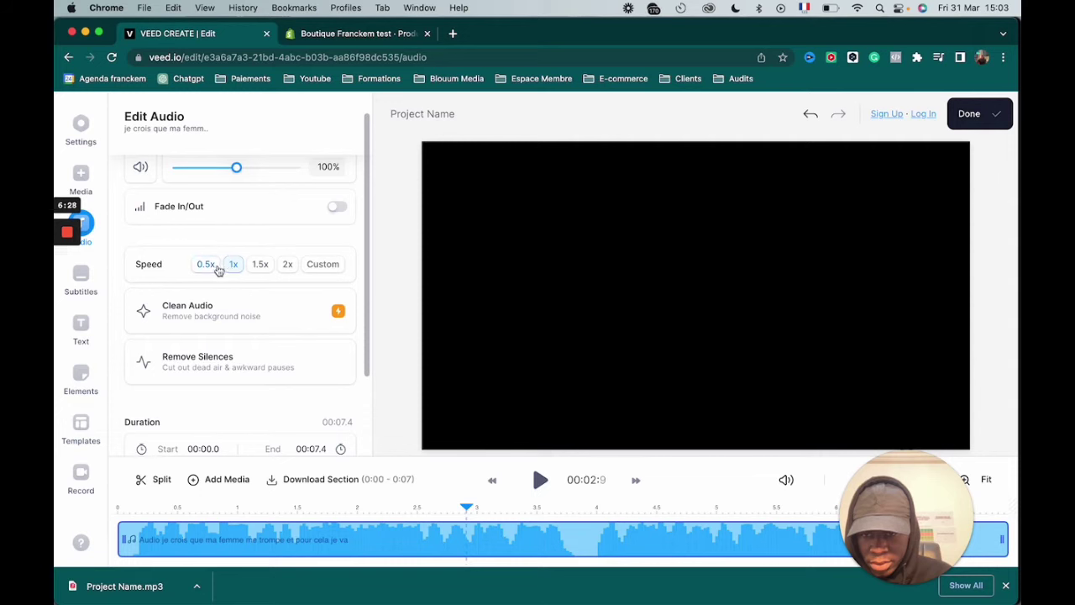
click(206, 265)
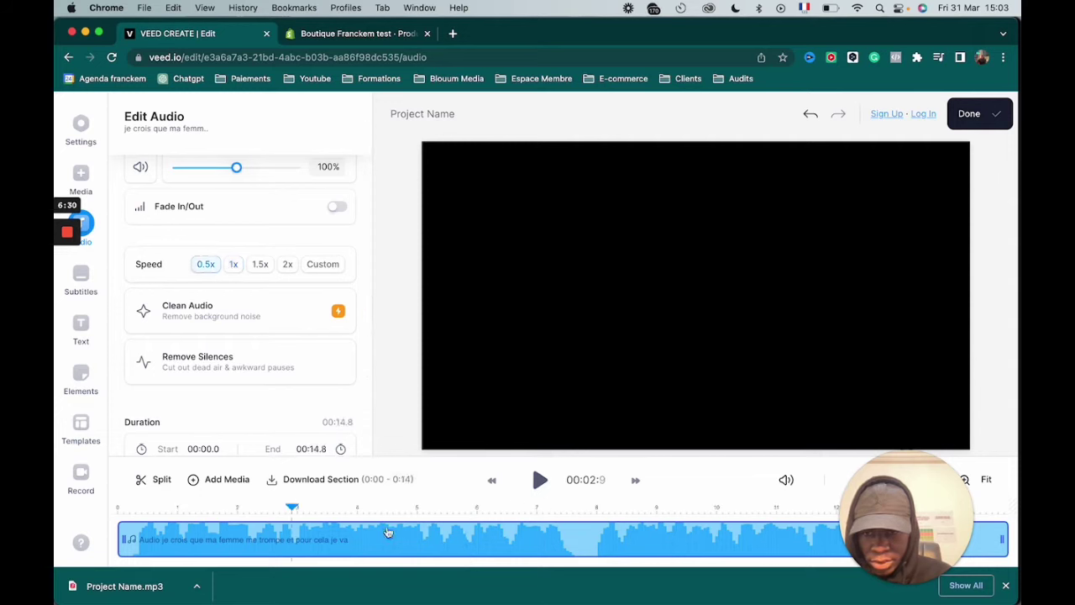
drag(292, 509, 118, 509)
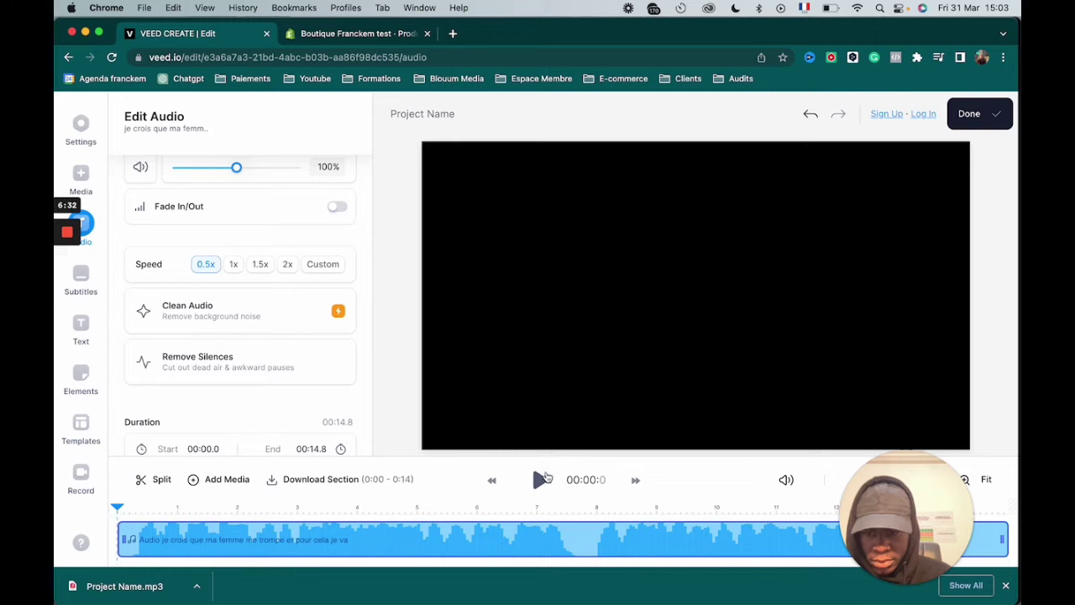
click(540, 480)
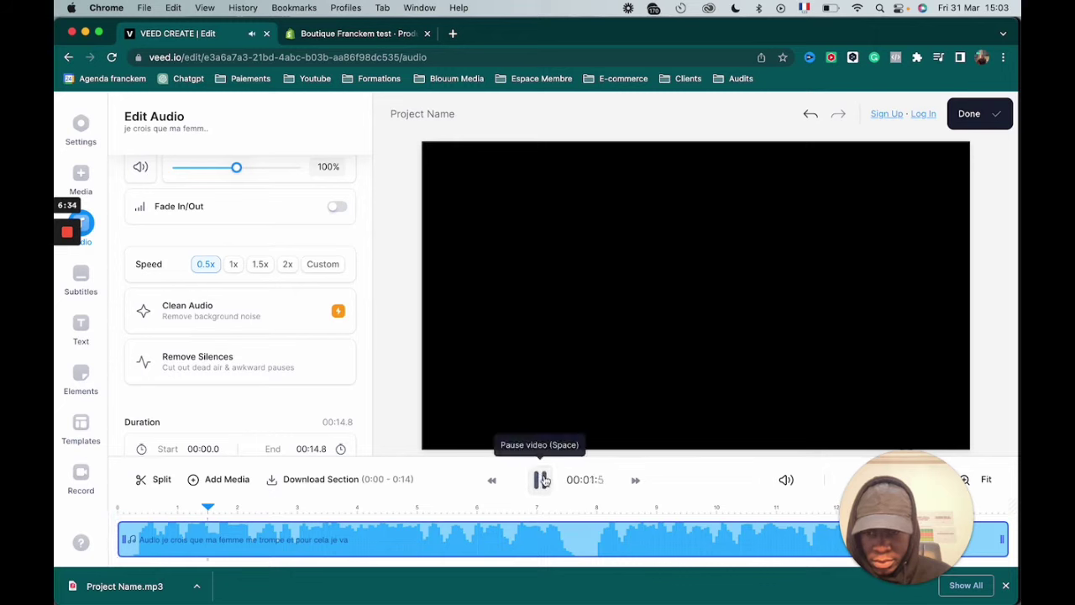
click(536, 480)
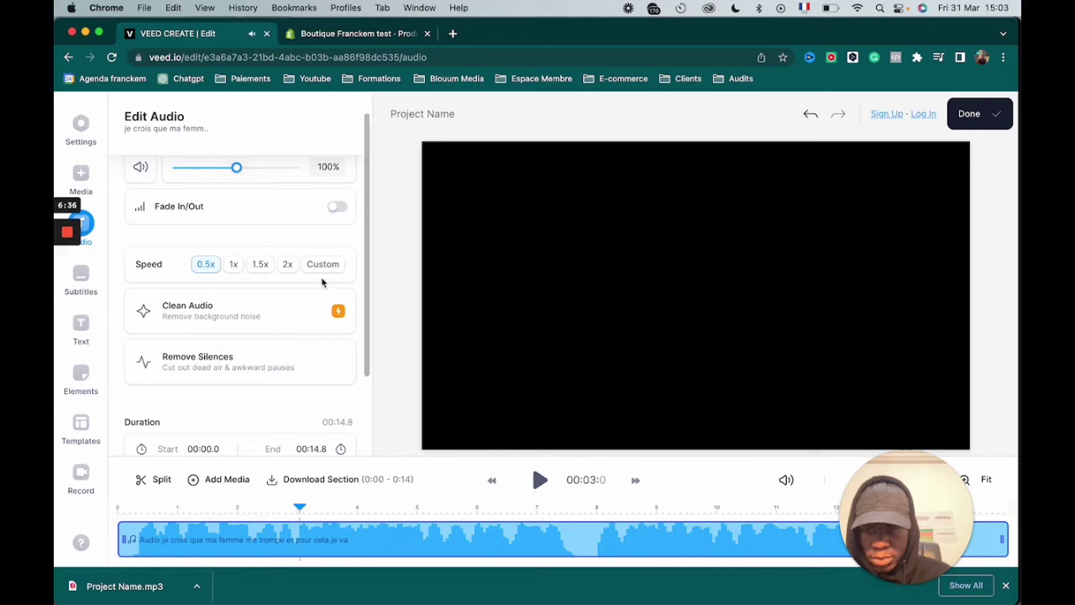
- Apply a custom speed of 0,8 to the voiceover clip
click(323, 265)
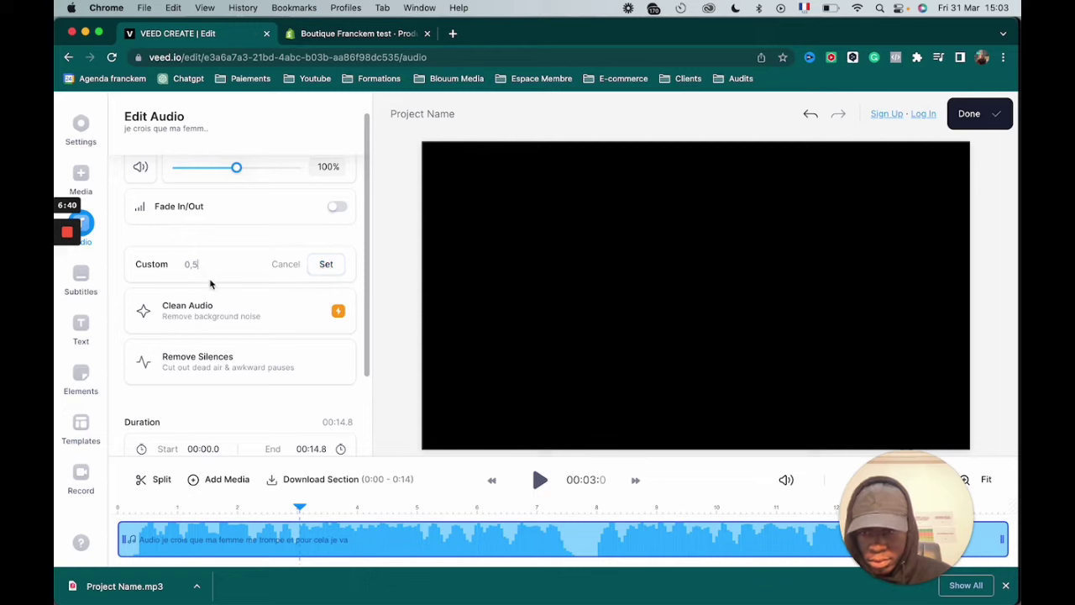
key(BackSpace)
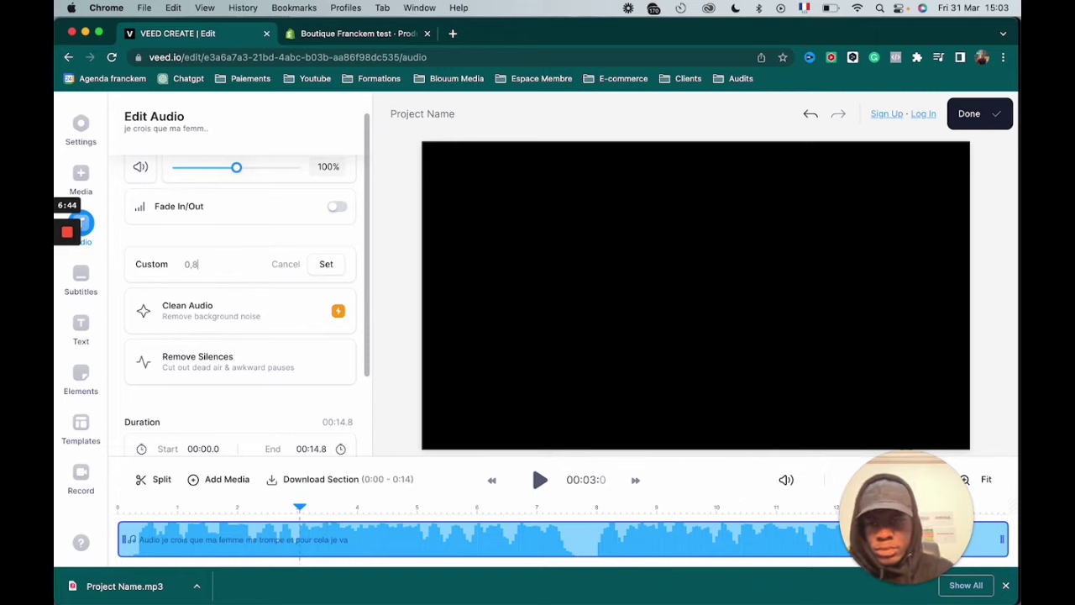
click(326, 264)
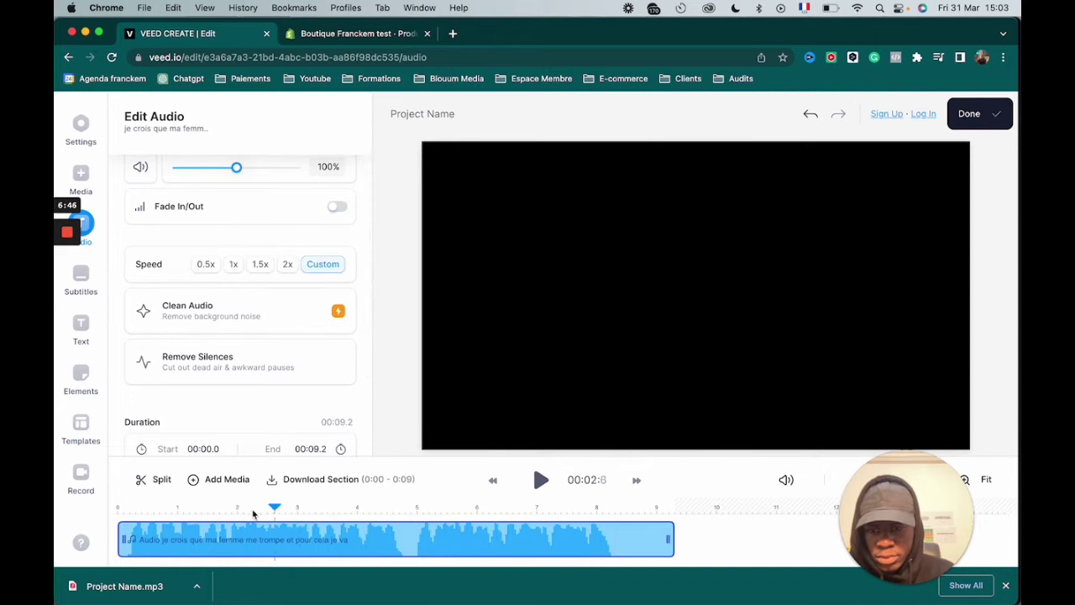
- Listen to the slowed-down voiceover from the start of the timeline to its end
click(141, 519)
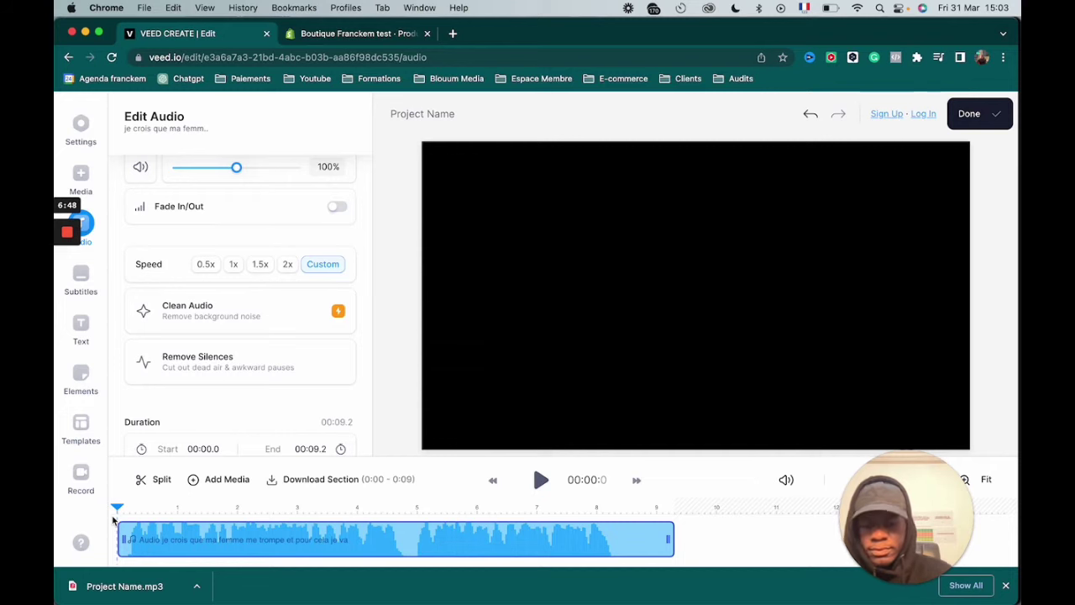
key(space)
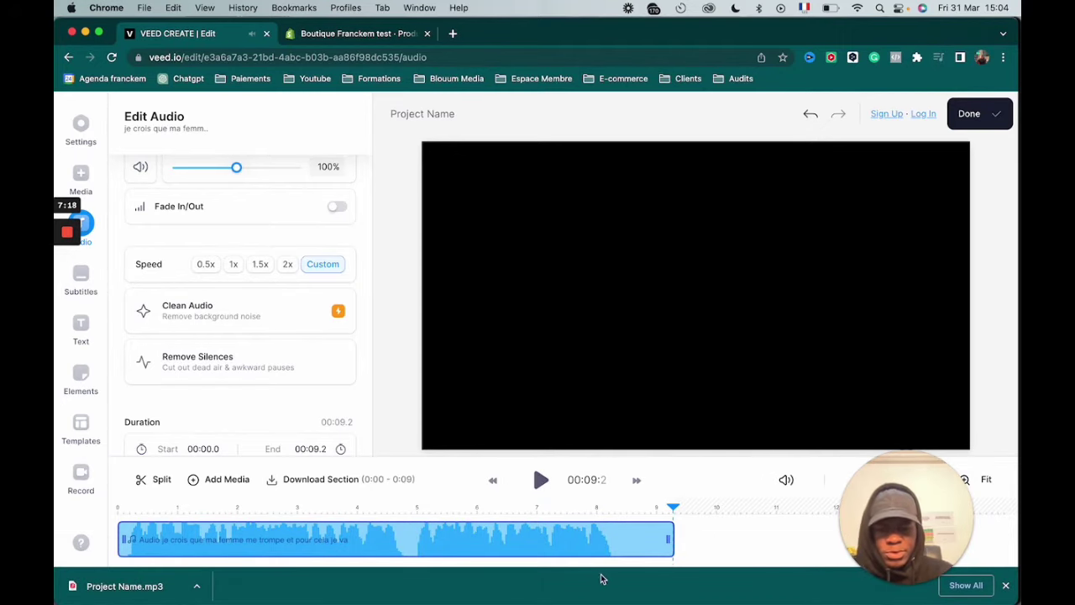
- Switch to CapCut, move the "LIVRAISON GRATUITE A ABIDJAN" text to the end of the video, and place the playhead at 4 seconds
mouse_move(601, 601)
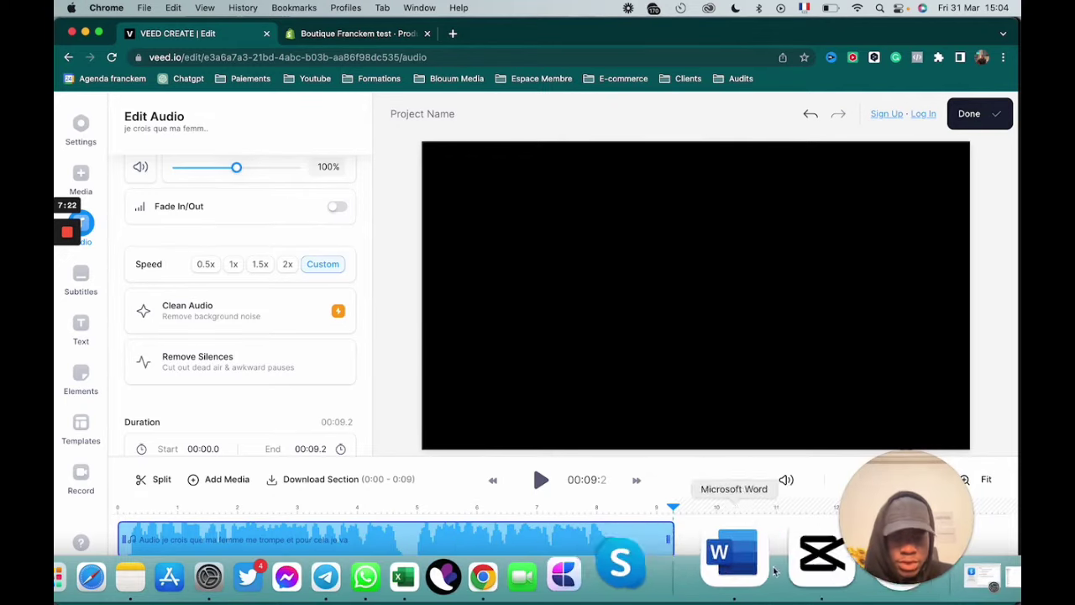
click(777, 565)
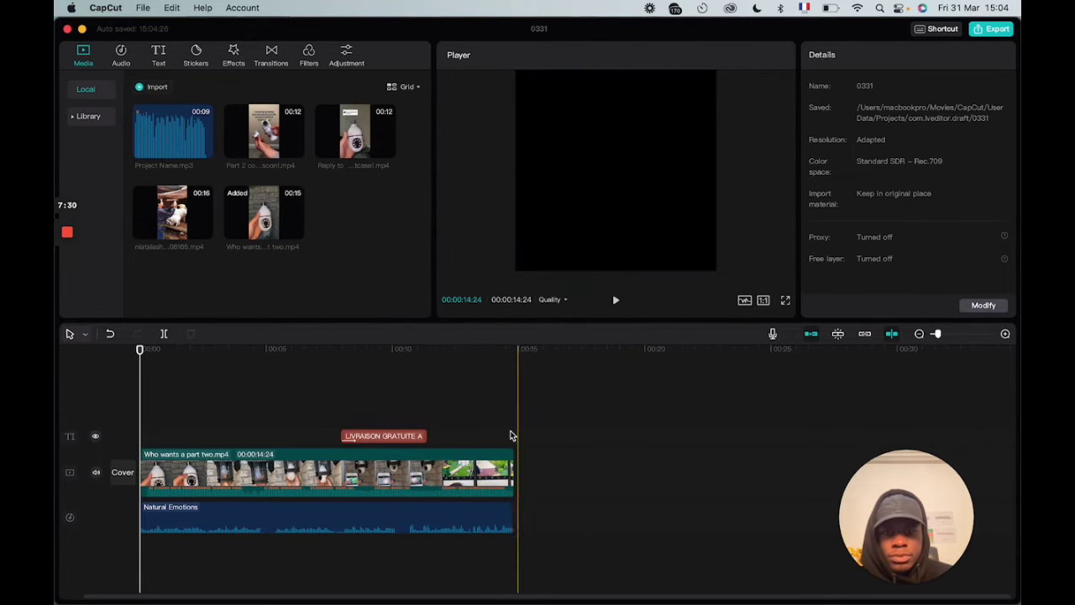
click(407, 437)
drag(407, 437, 487, 438)
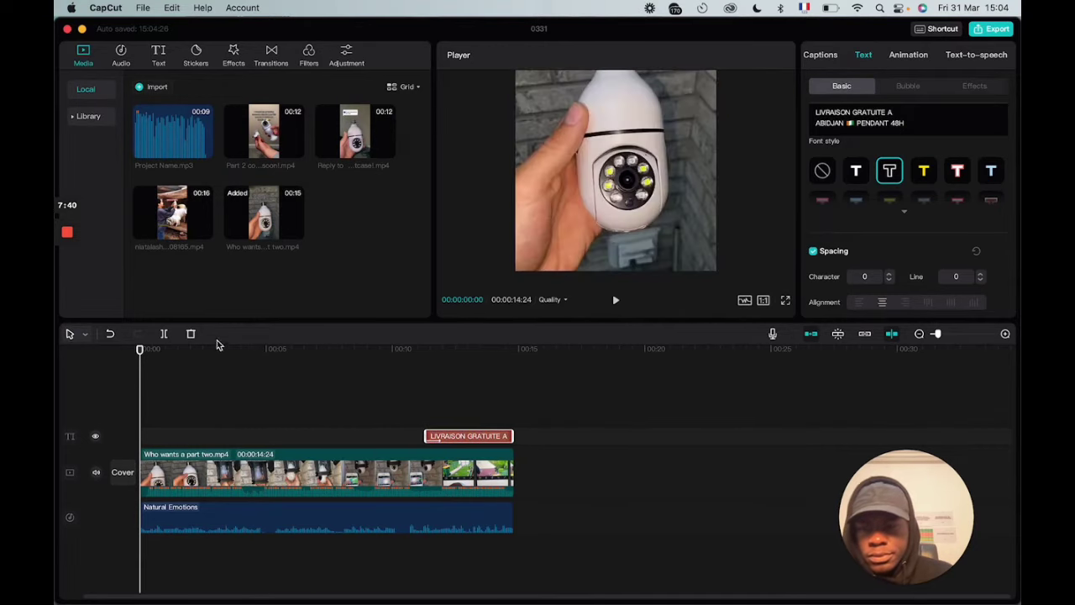
drag(143, 353, 242, 356)
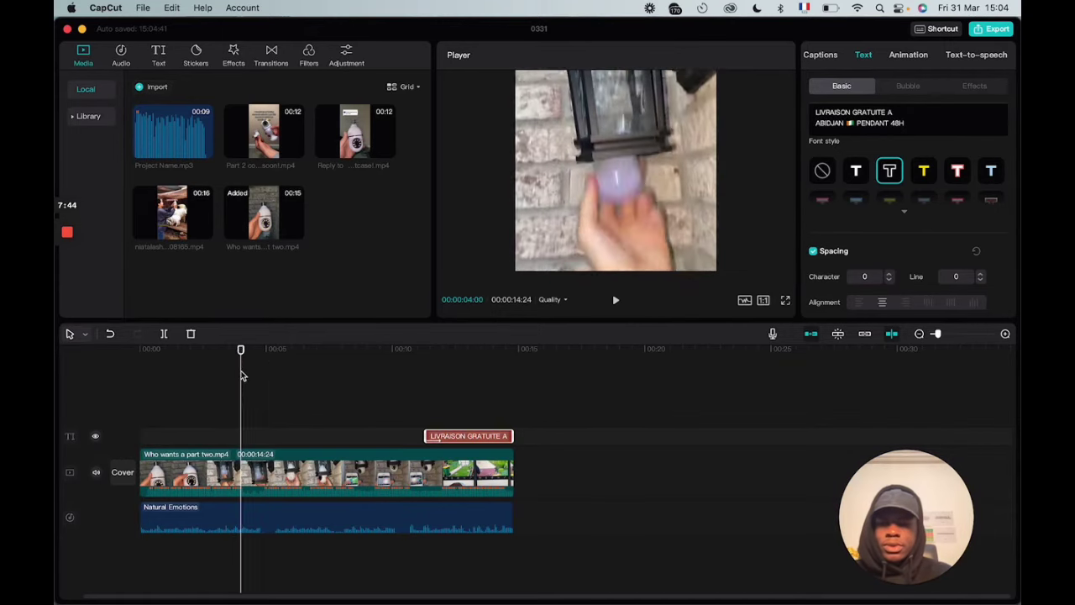
- Return to VEED in Chrome, export the finished voiceover project, and download it as an MP3
mouse_move(580, 589)
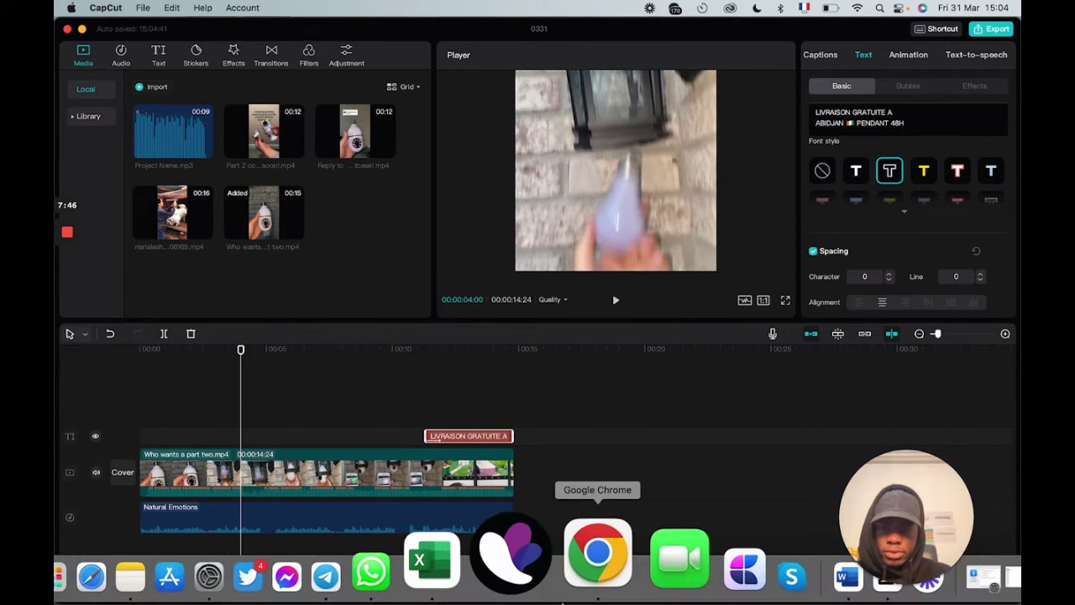
click(588, 564)
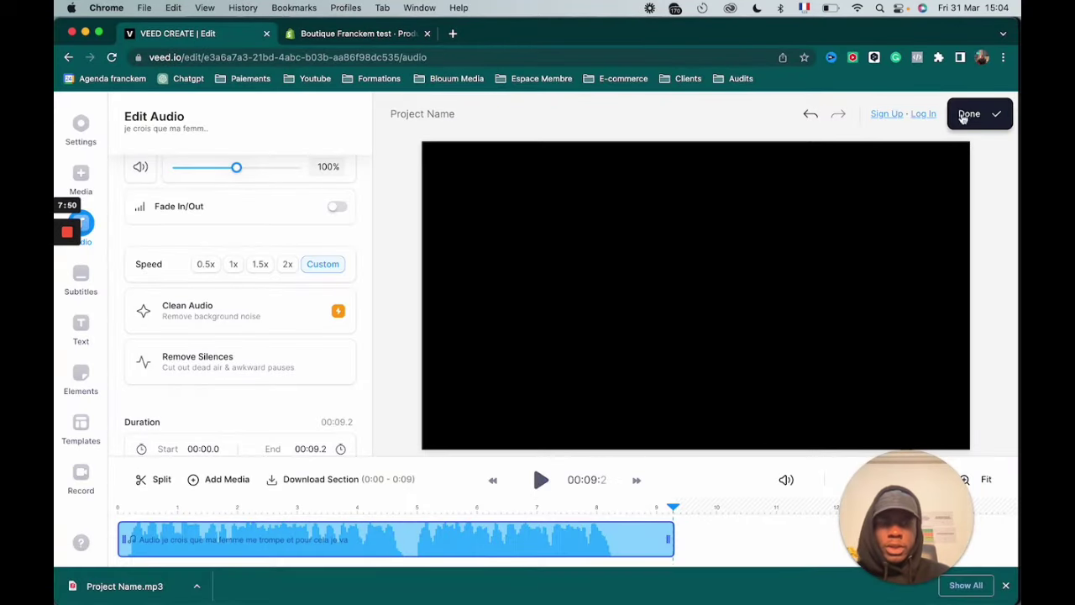
click(966, 115)
click(904, 384)
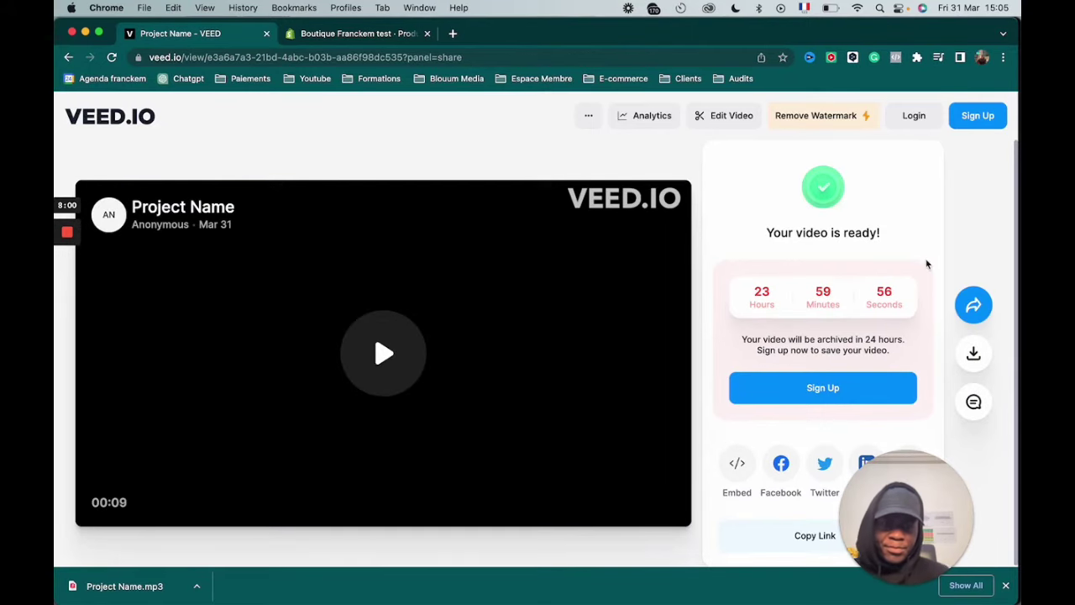
click(967, 361)
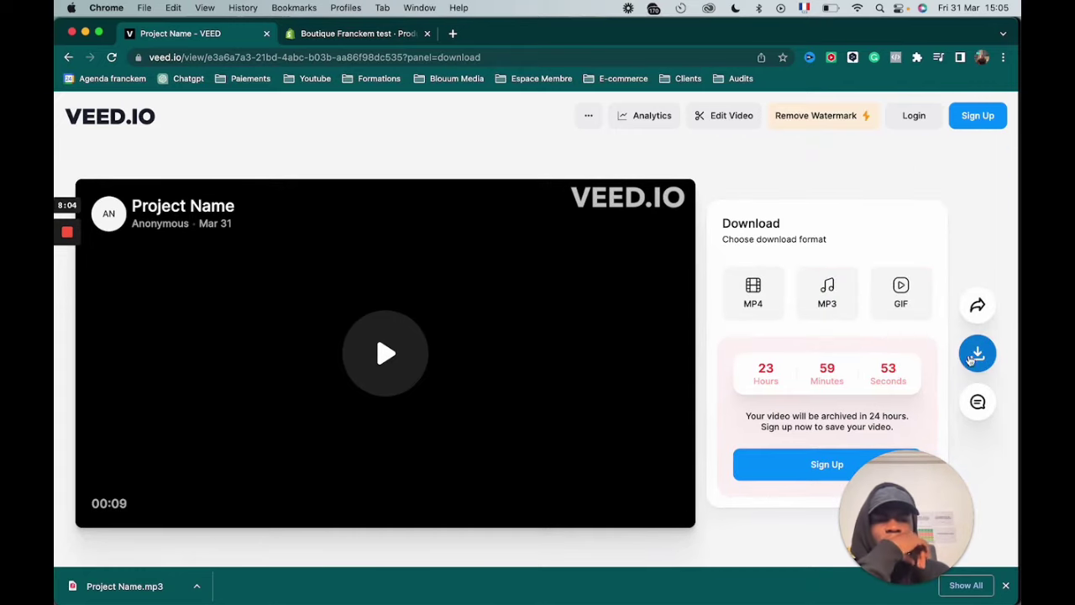
click(841, 307)
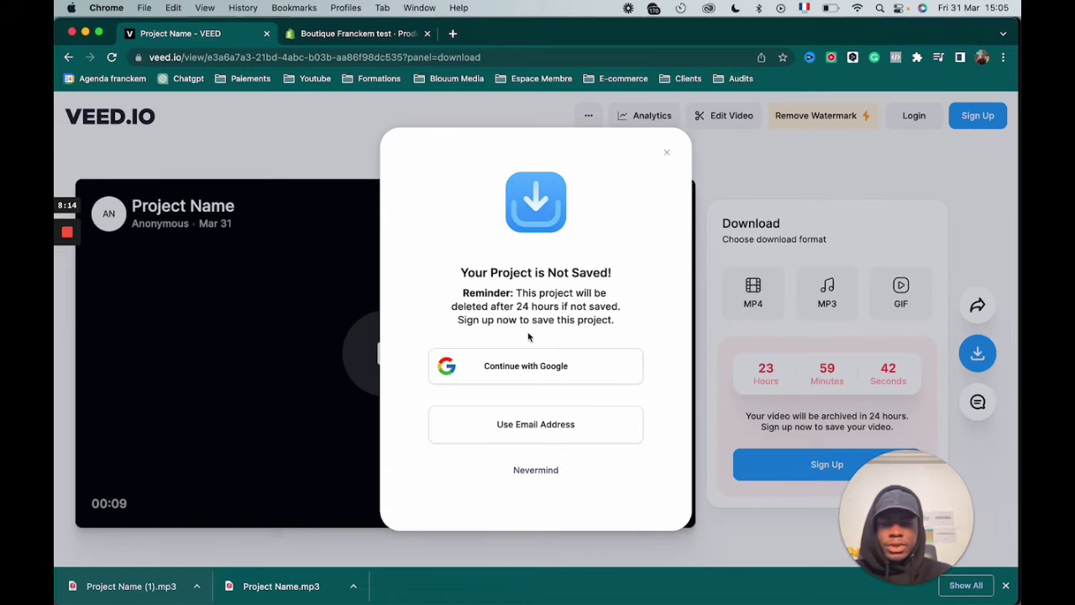
- Switch to CapCut, start a media import, and look through the Downloads folder for the new voiceover file "Project Name (1).mp3"
mouse_move(461, 599)
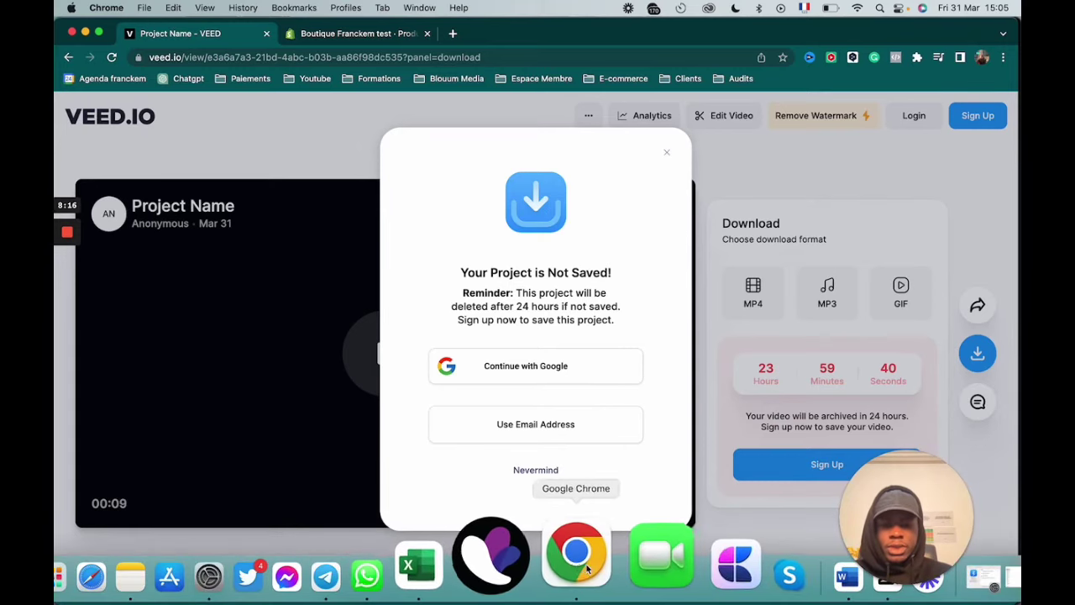
click(785, 559)
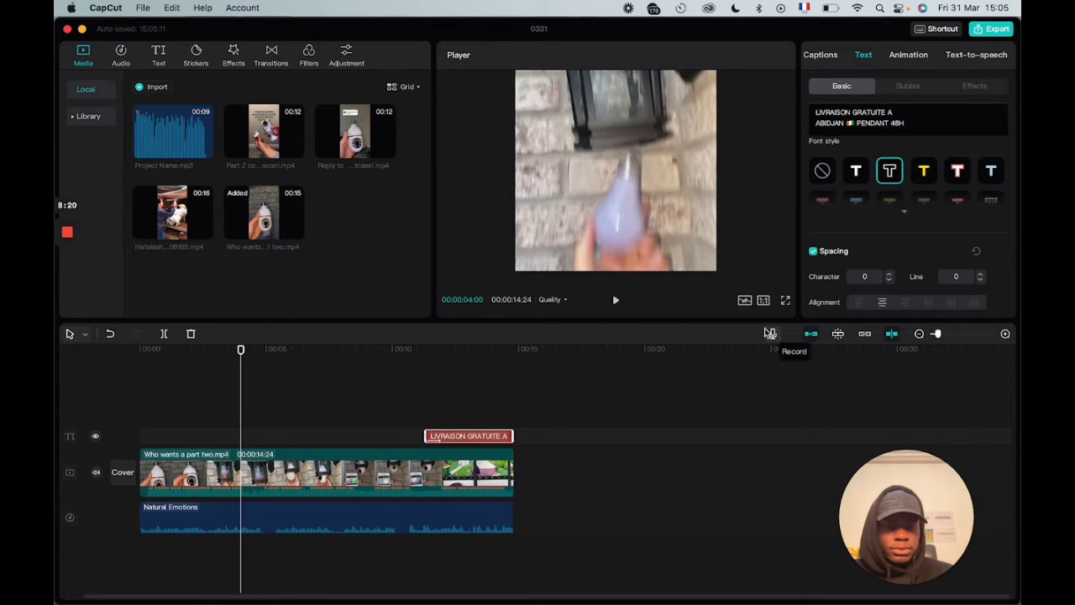
click(157, 89)
scroll(473, 353, down, 10)
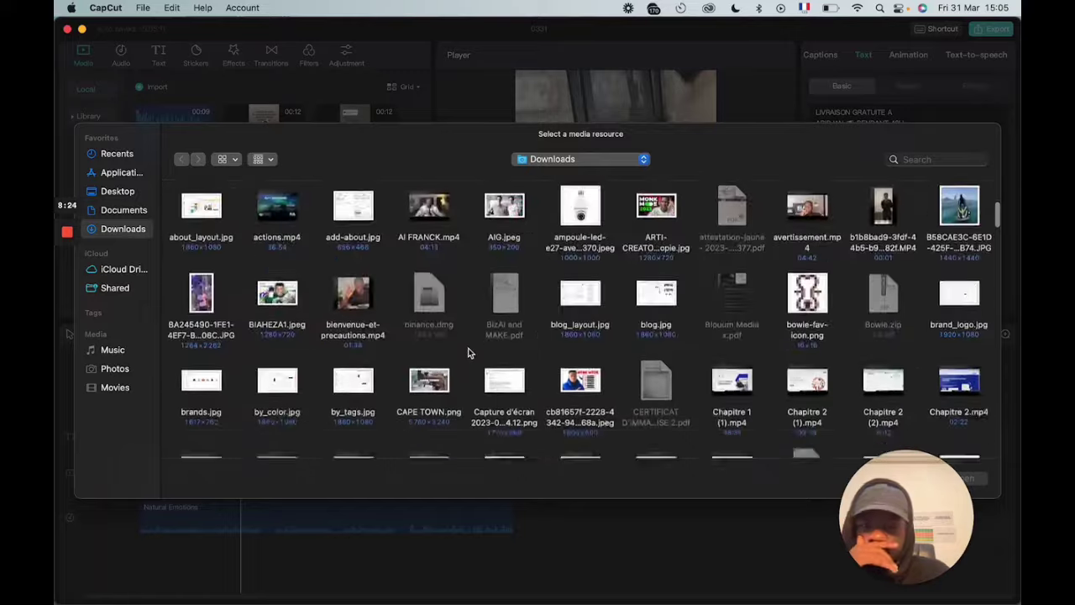
scroll(468, 353, down, 15)
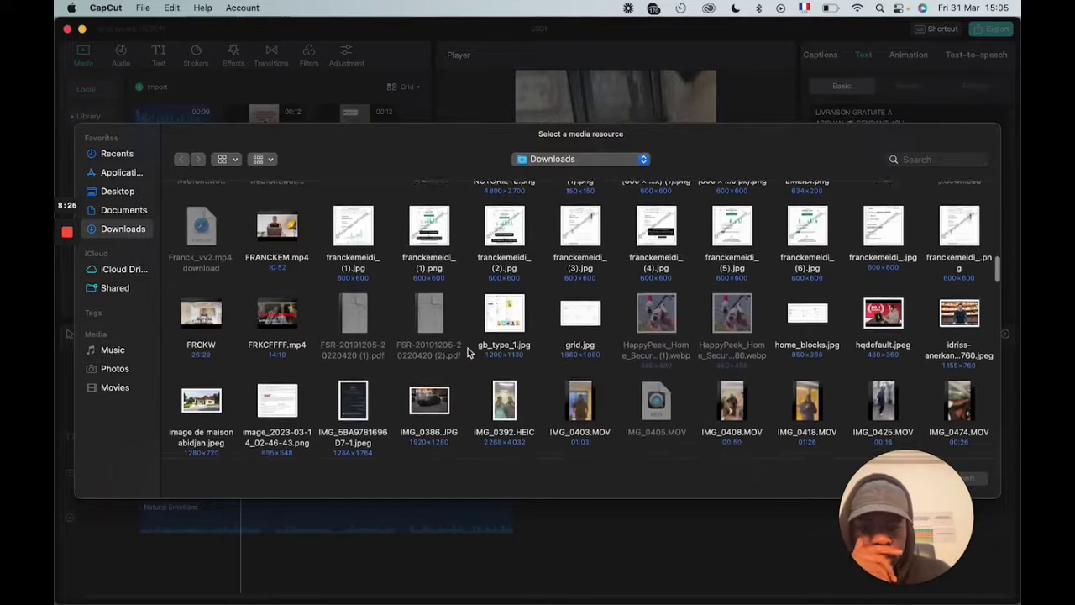
scroll(469, 353, down, 15)
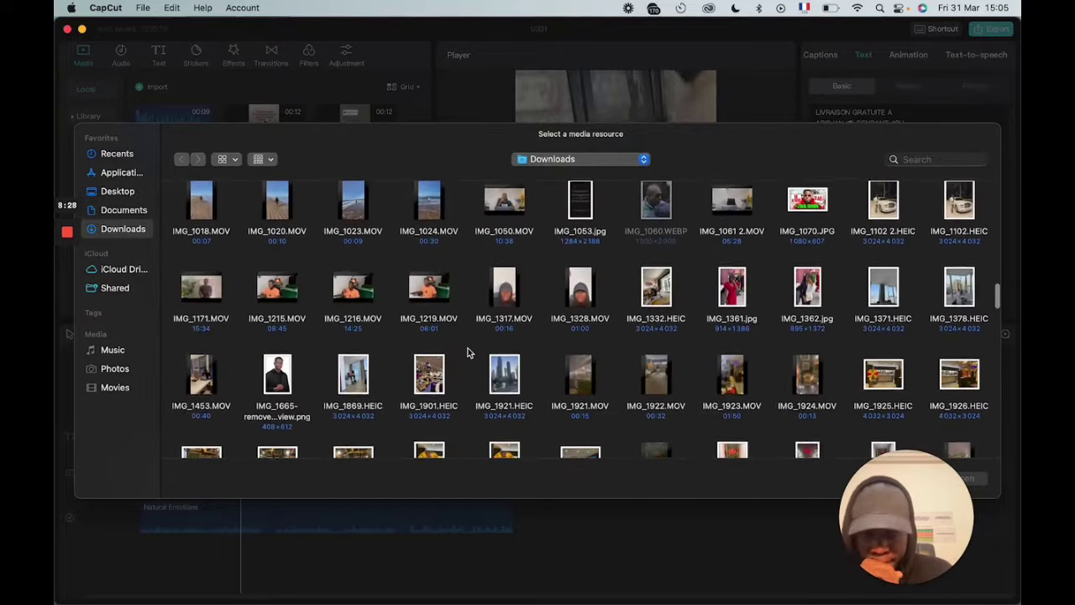
scroll(500, 357, down, 15)
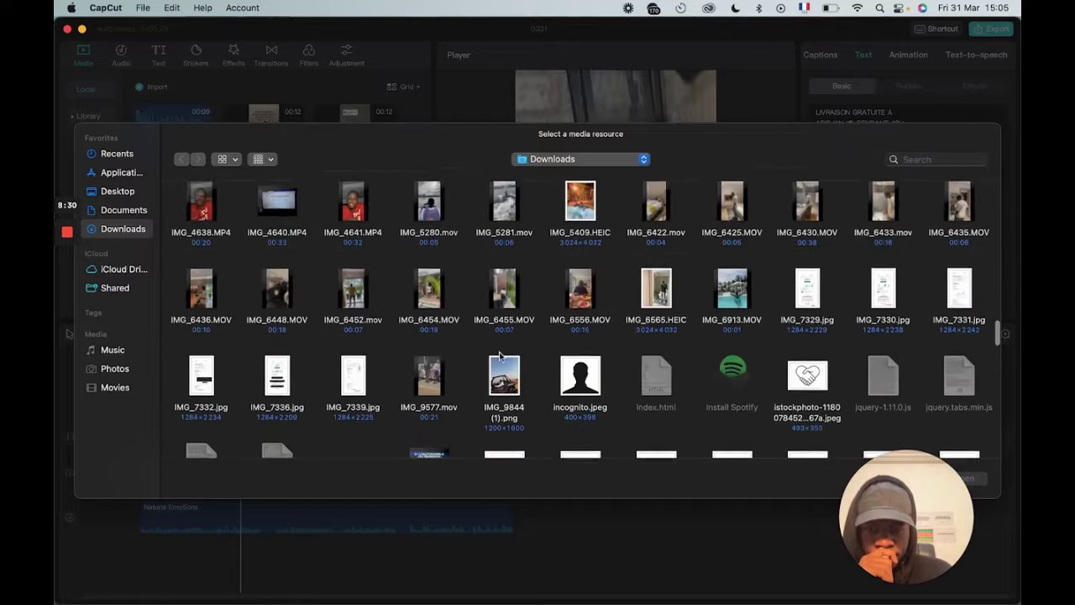
scroll(501, 357, down, 15)
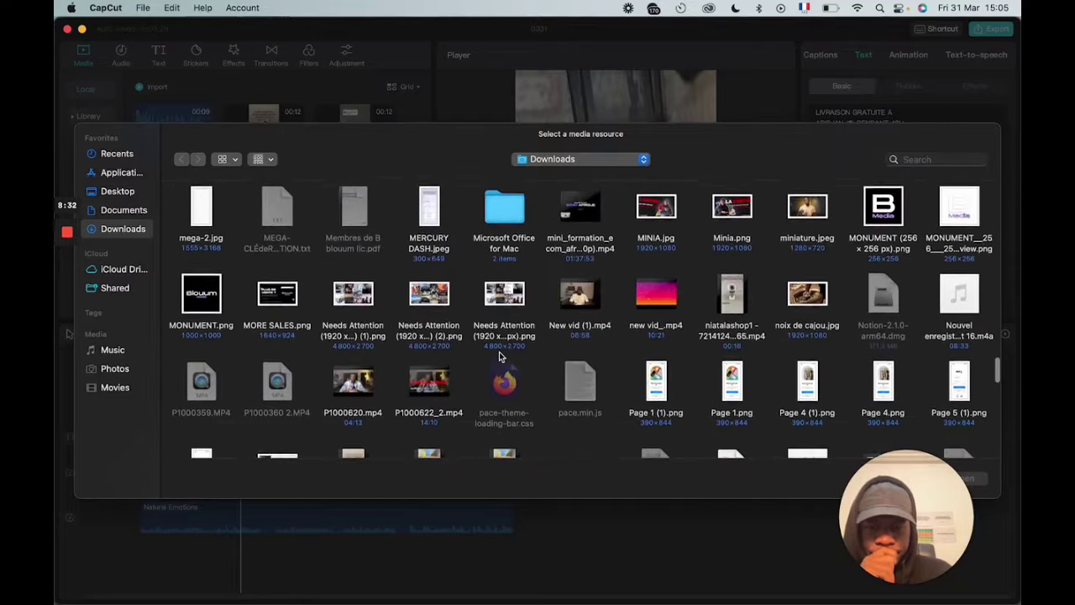
scroll(501, 357, down, 15)
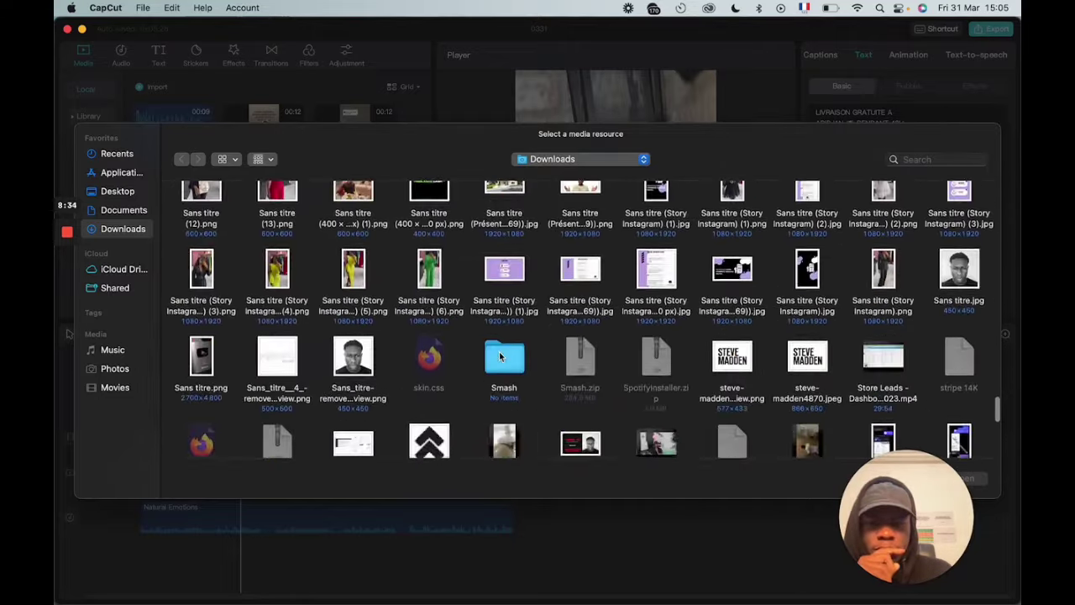
scroll(501, 357, down, 15)
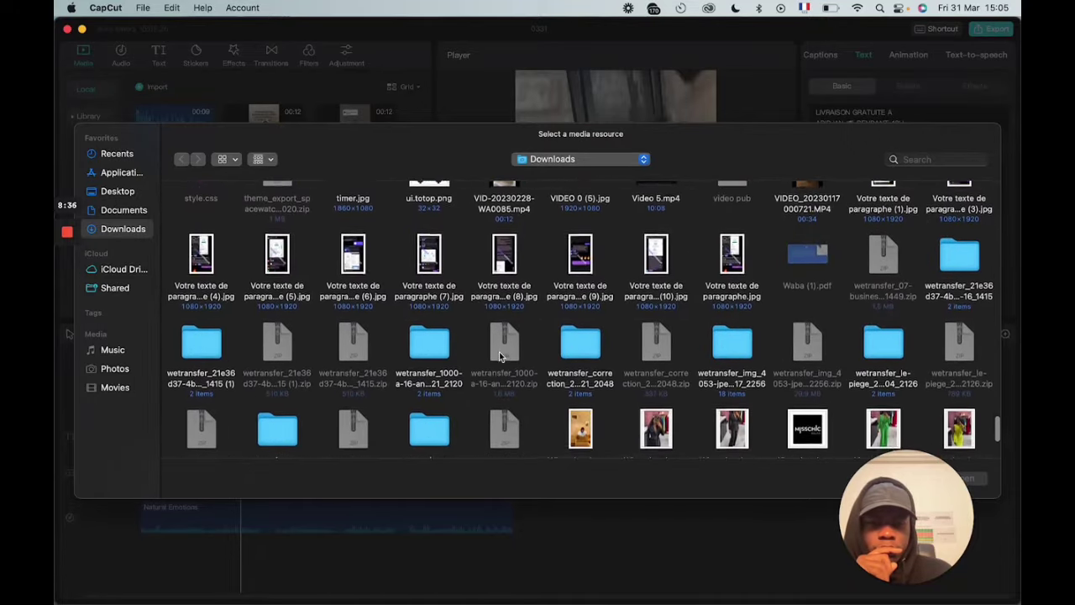
scroll(501, 357, up, 15)
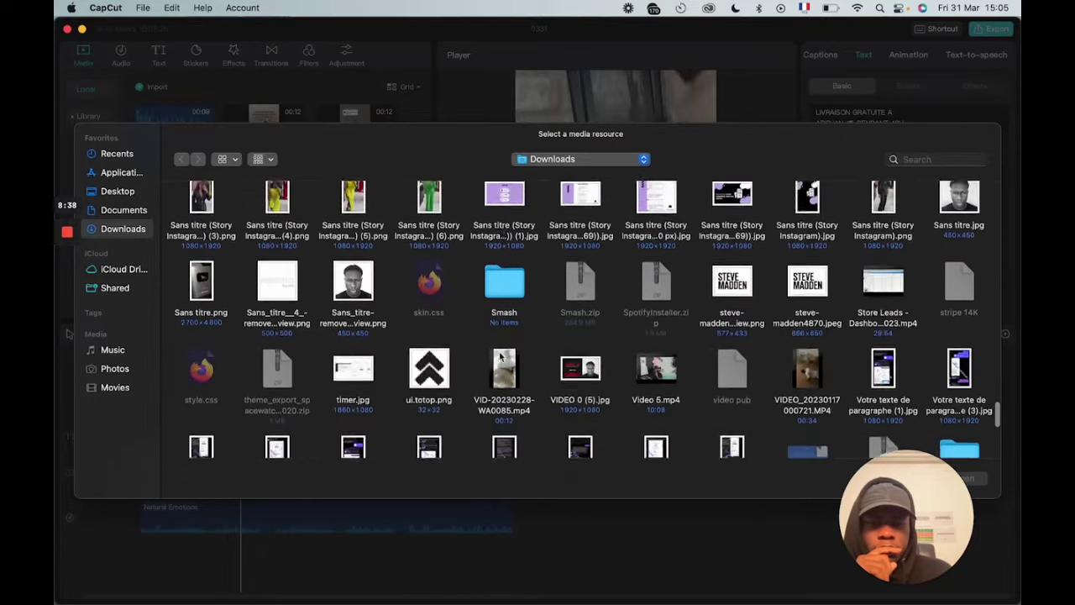
scroll(501, 357, up, 15)
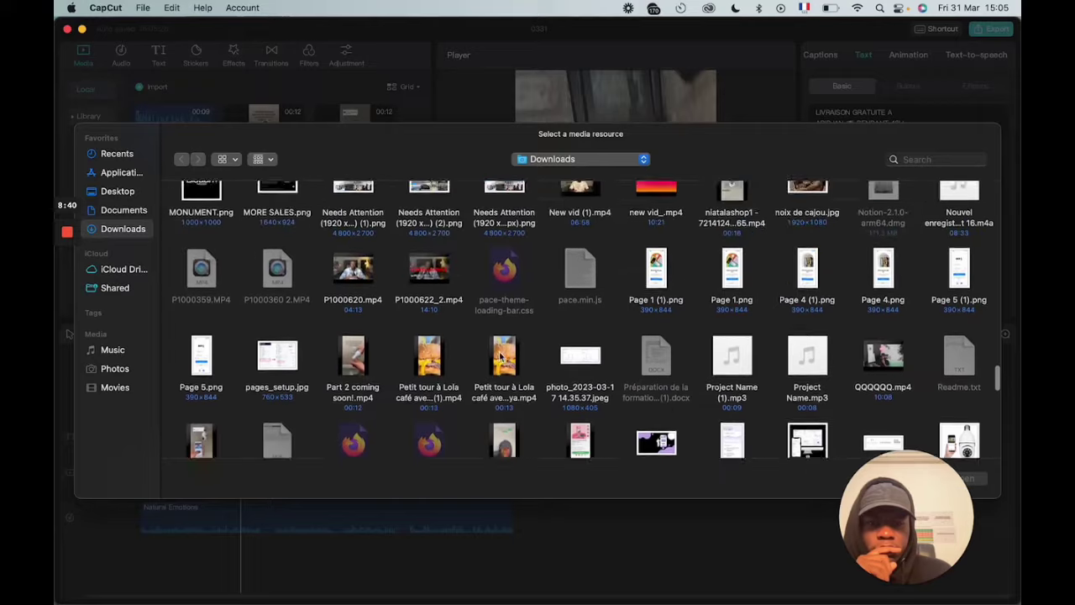
scroll(500, 357, up, 15)
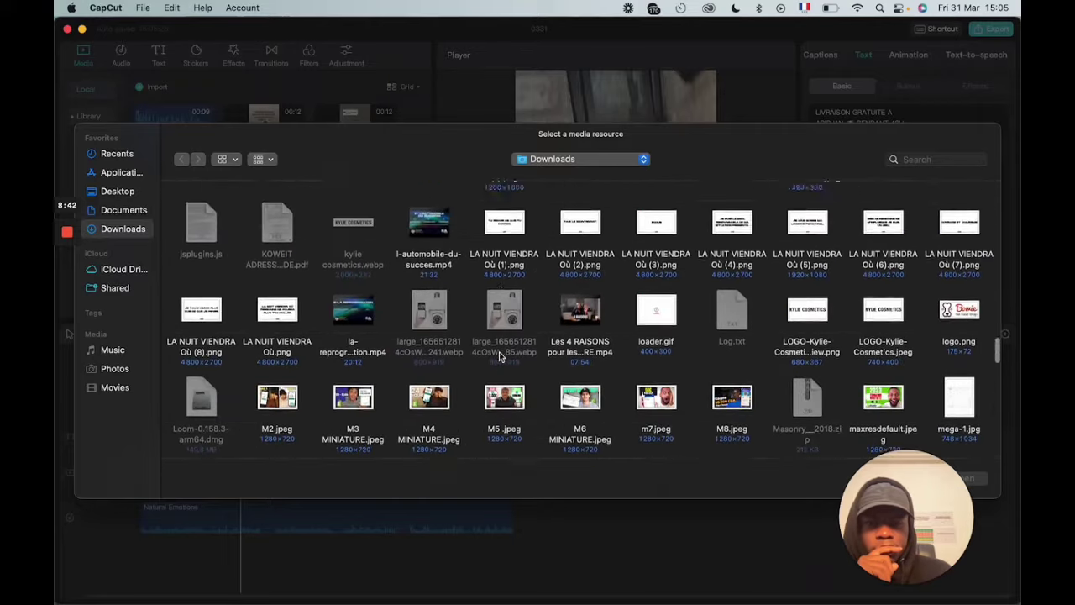
scroll(500, 357, up, 15)
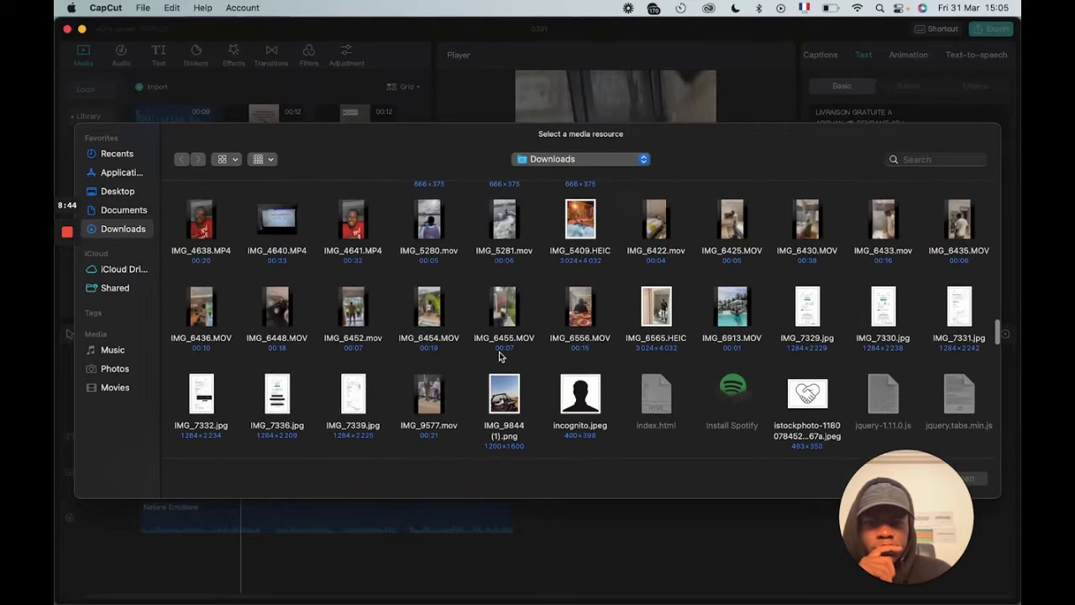
scroll(501, 357, up, 15)
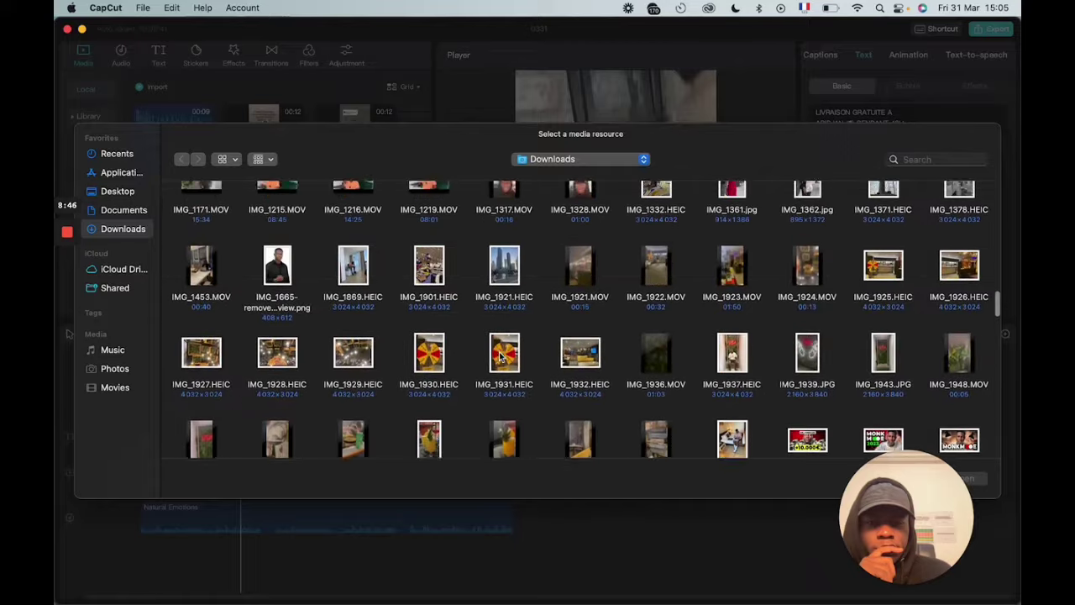
scroll(501, 357, up, 15)
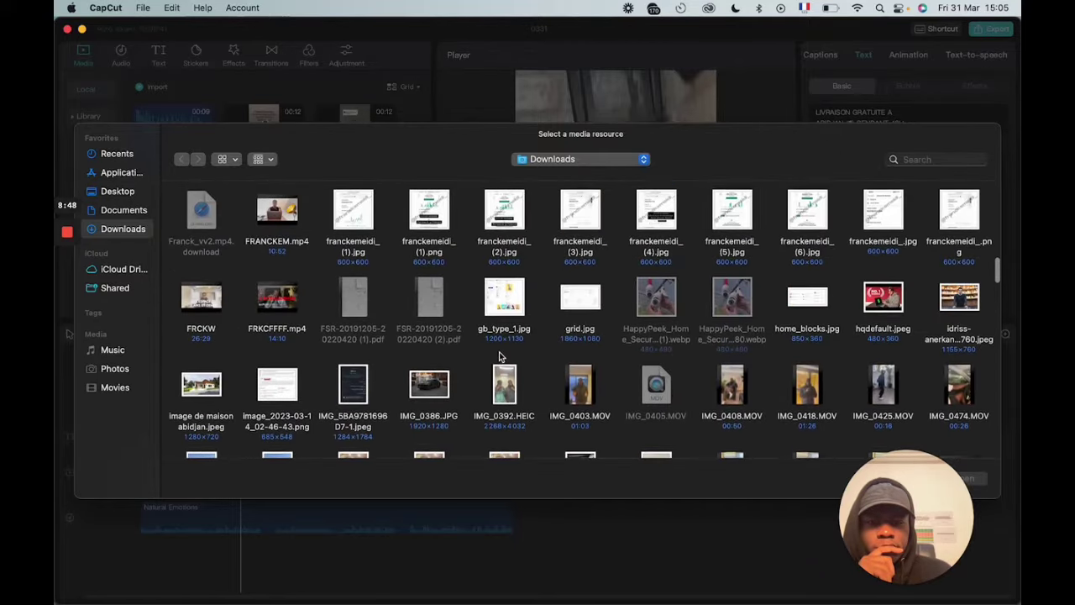
scroll(501, 357, up, 15)
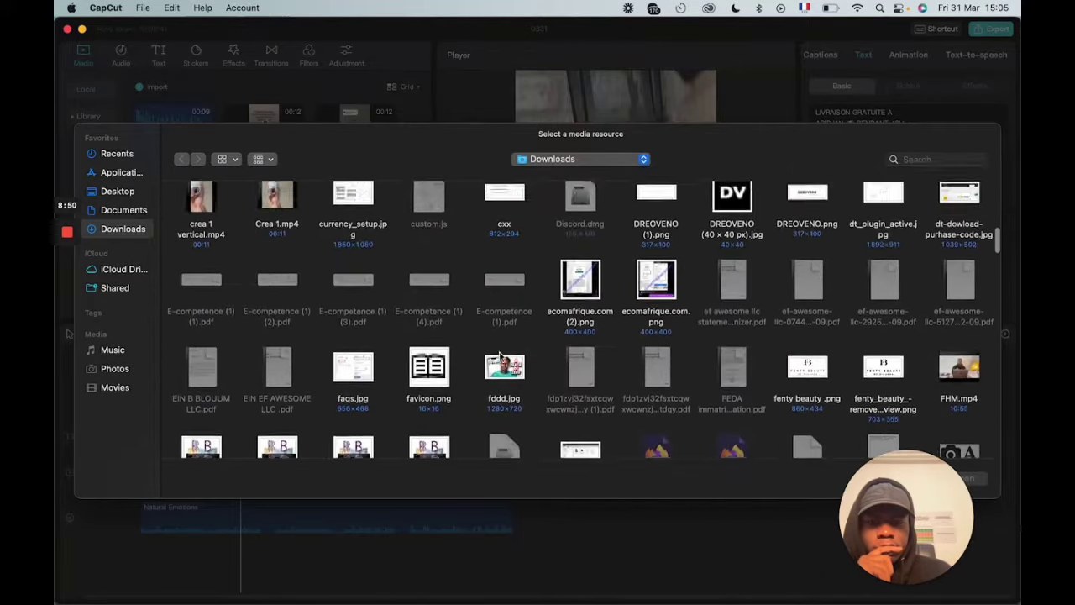
scroll(517, 356, up, 5)
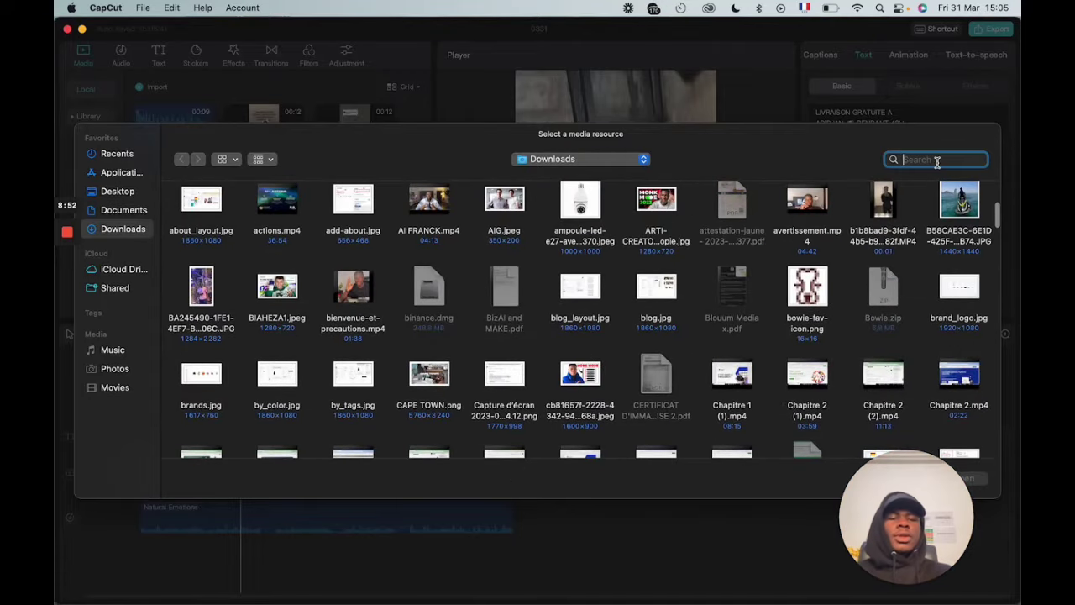
- Search this Mac for "MP3" files and clear the search
text(3)
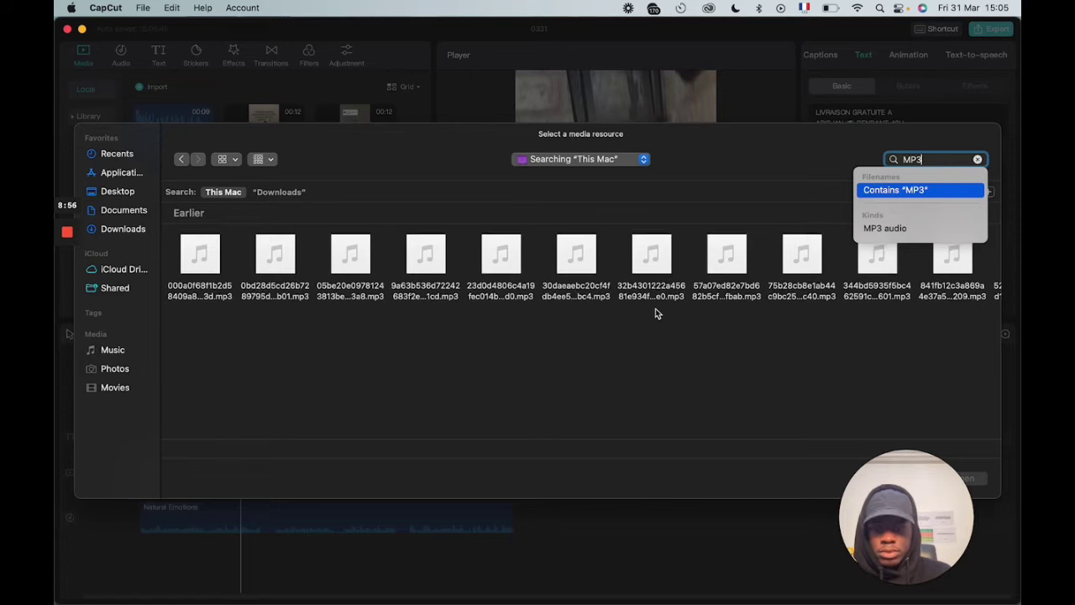
key(BackSpace)
key(BackSpace)
key(BackSpace)
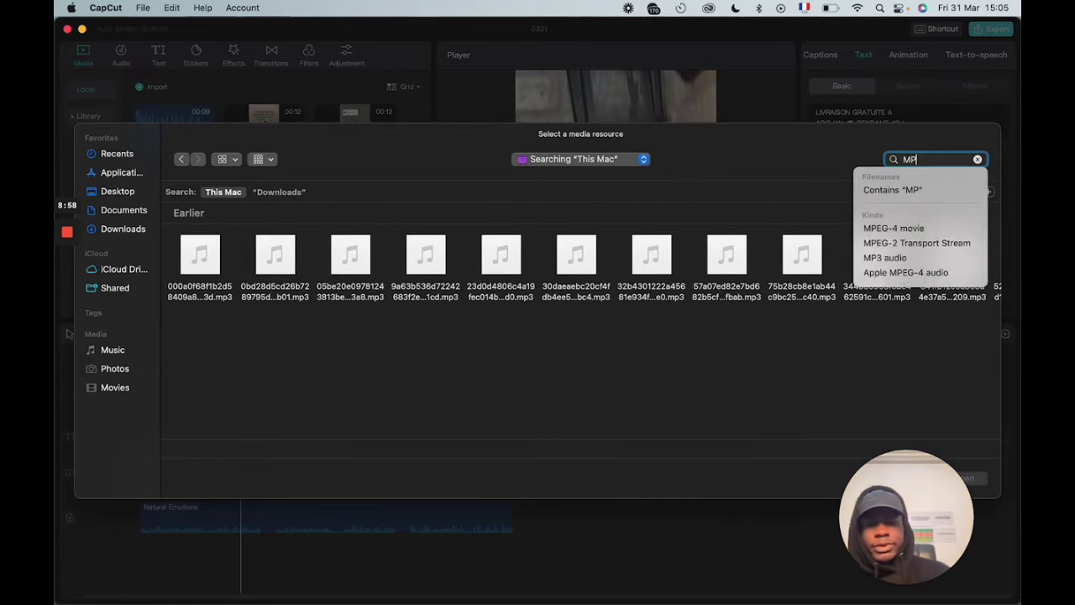
- Look through the Recents and Downloads folders for the new voiceover file "Project Name (1).mp3"
scroll(356, 290, down, 10)
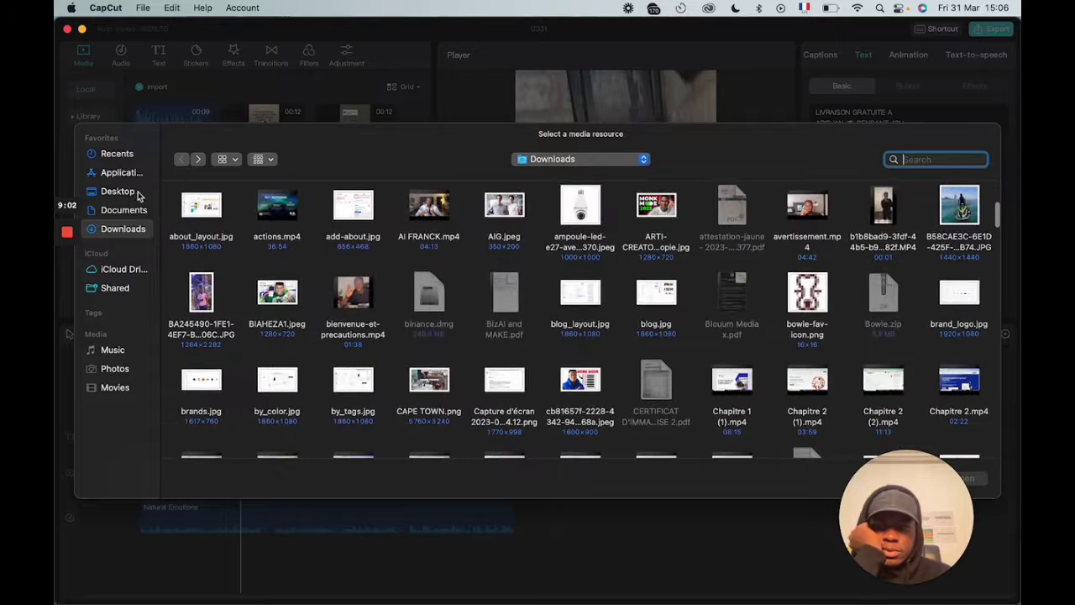
click(117, 158)
scroll(324, 319, down, 5)
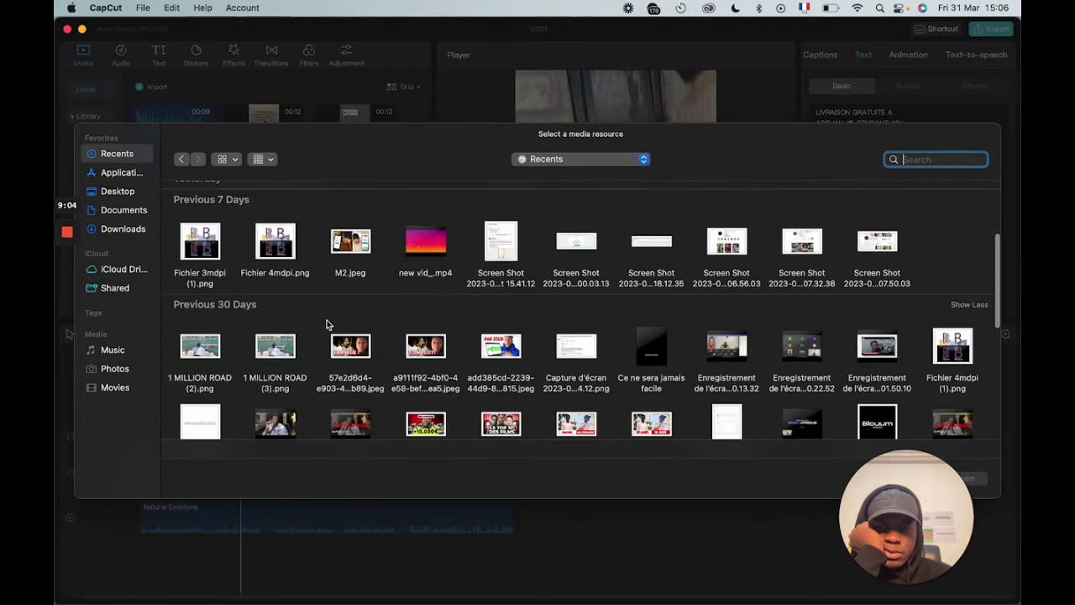
scroll(326, 322, up, 3)
click(123, 232)
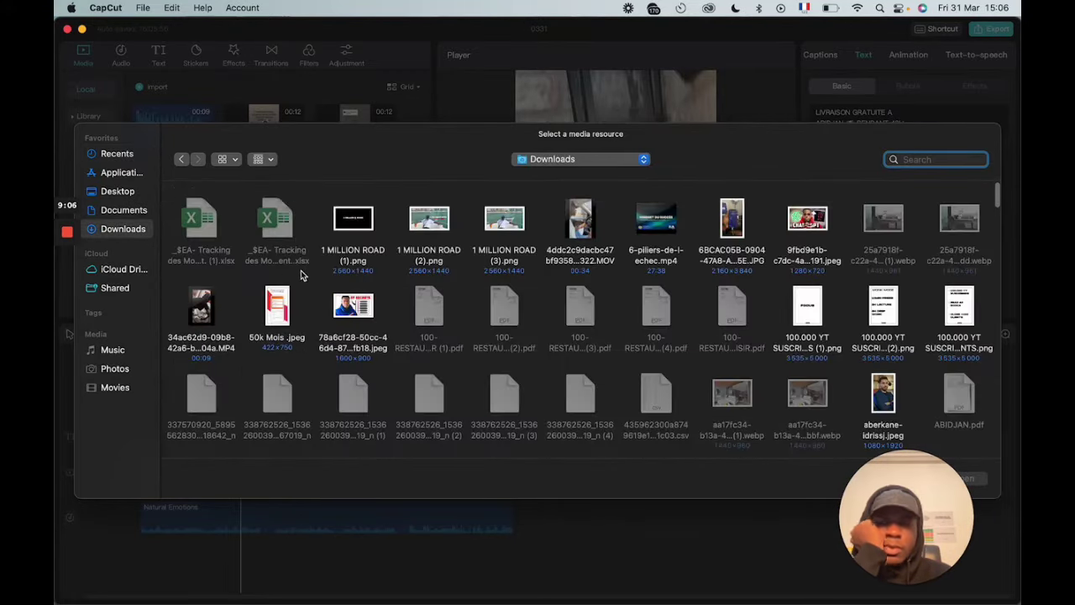
scroll(548, 418, down, 10)
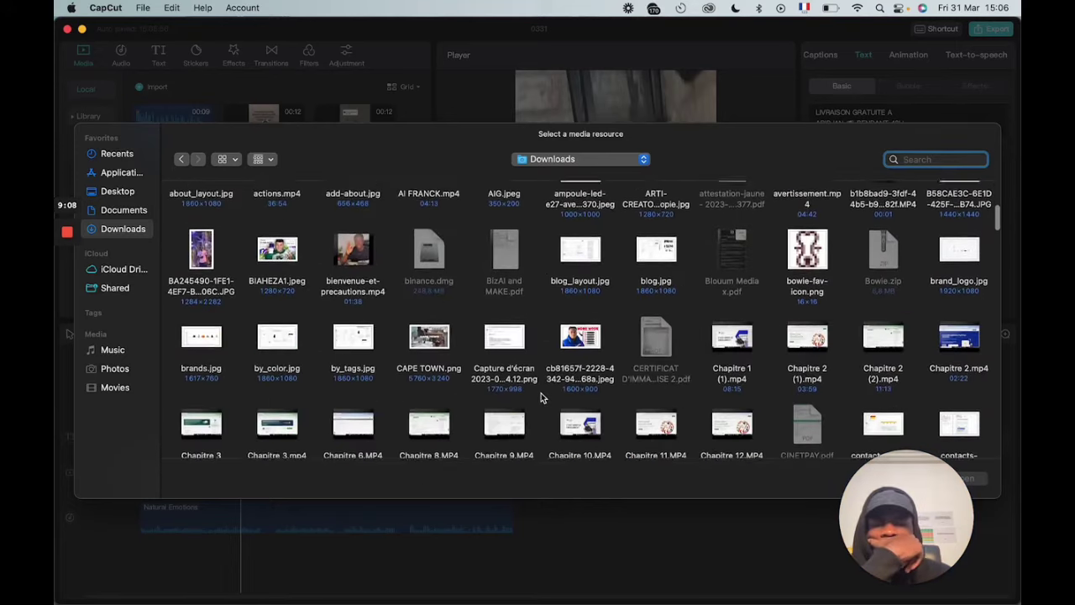
scroll(540, 398, down, 10)
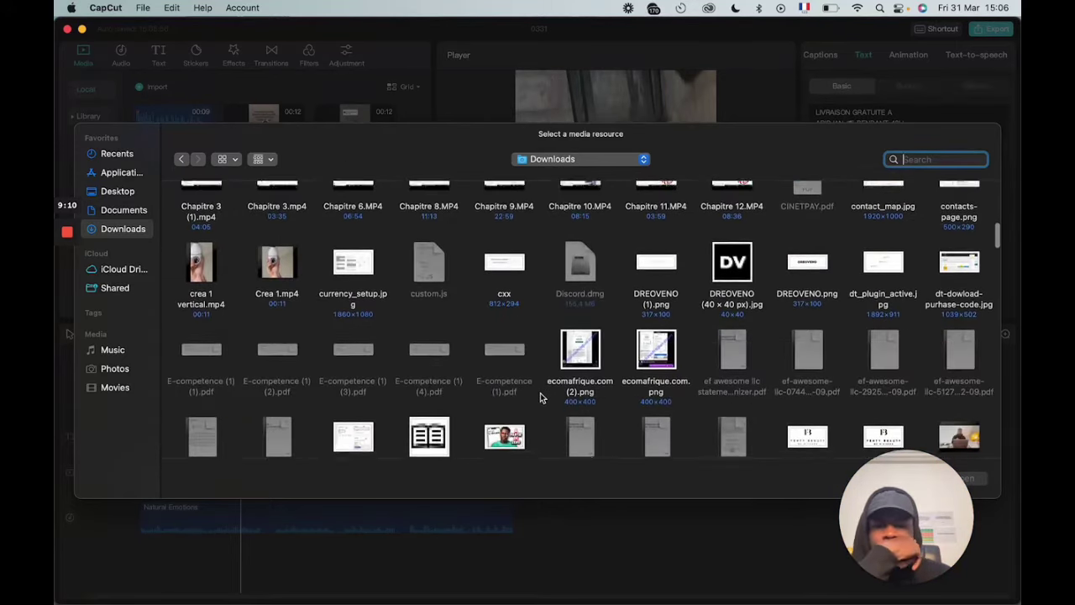
scroll(540, 399, down, 10)
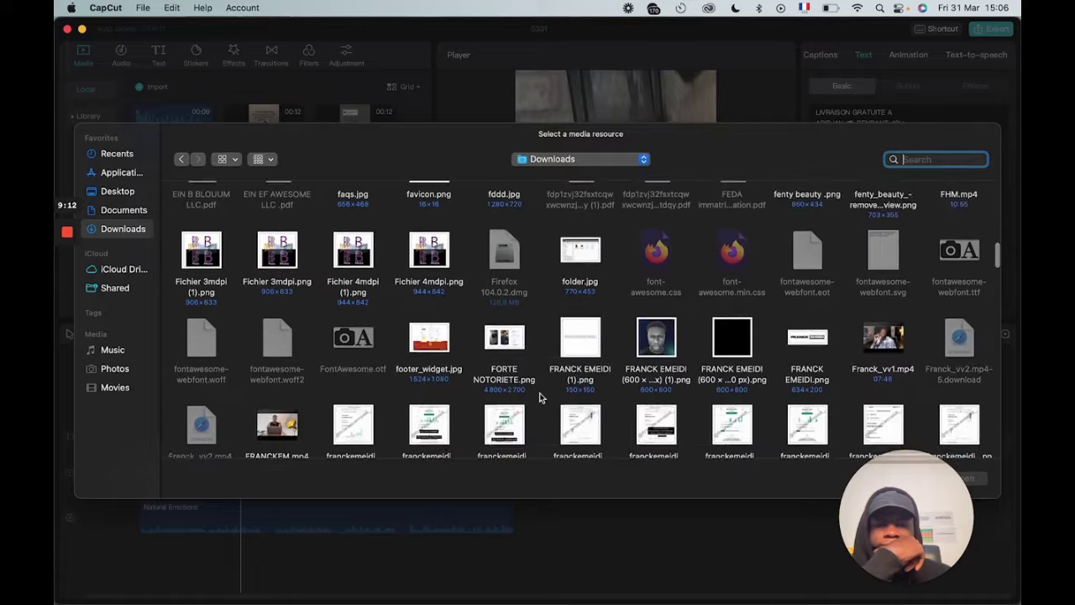
scroll(540, 399, down, 10)
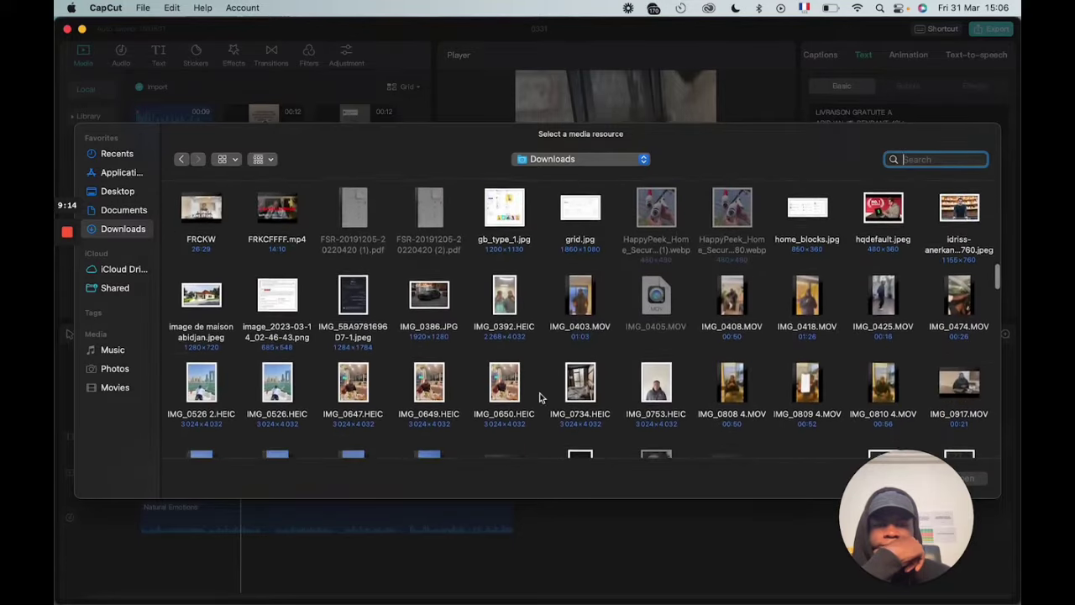
scroll(541, 398, down, 12)
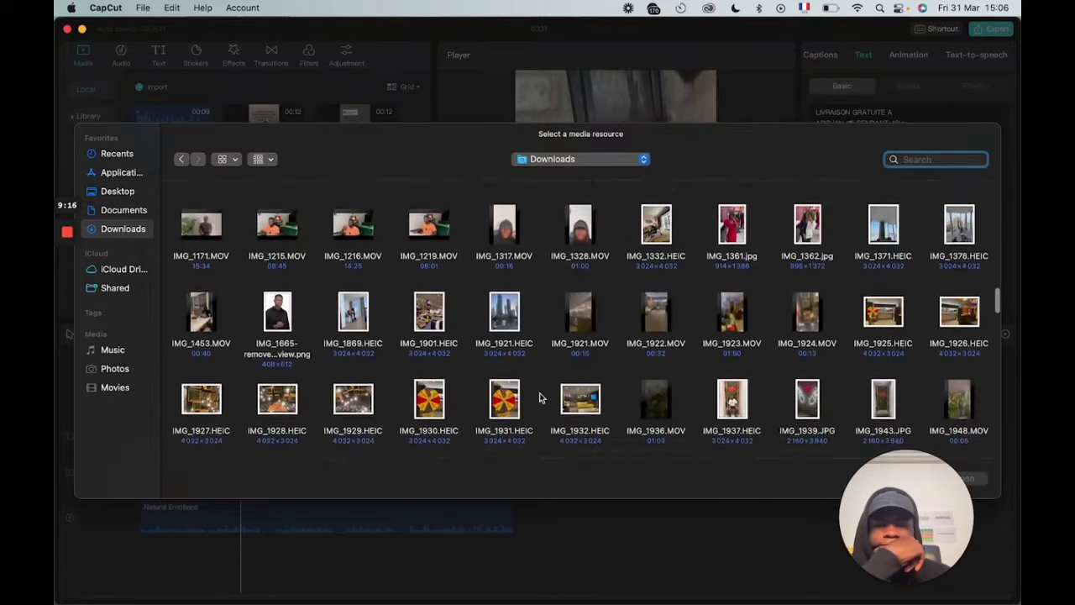
scroll(540, 398, down, 12)
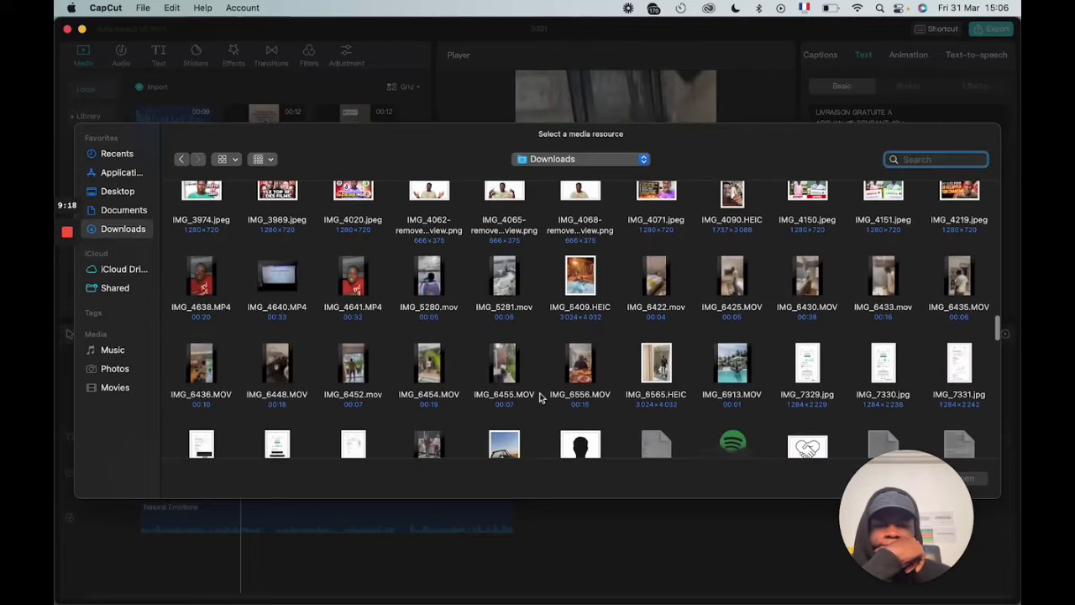
scroll(540, 399, down, 12)
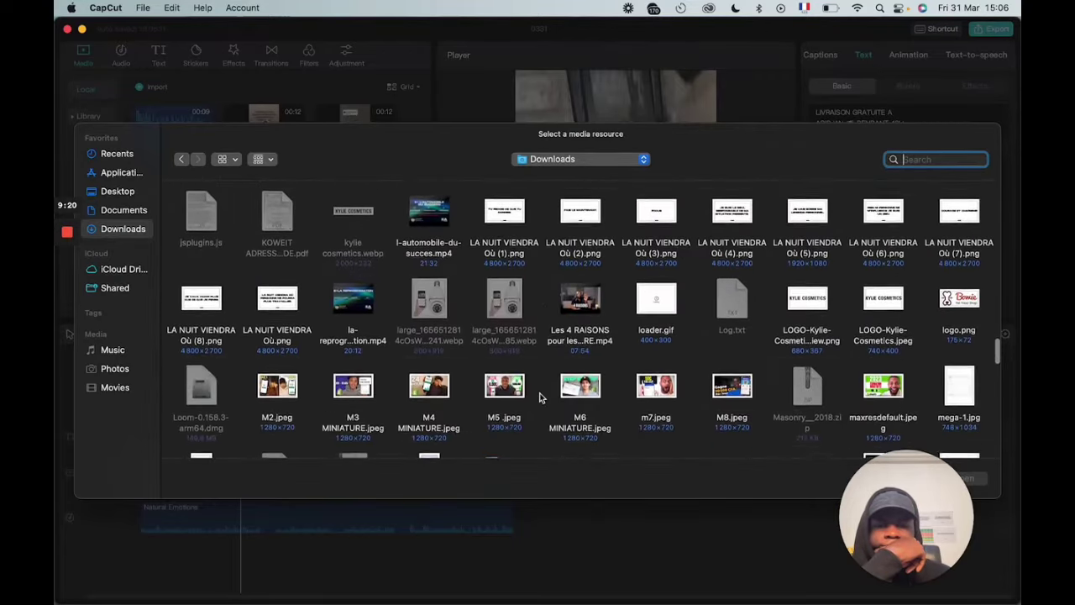
scroll(540, 398, down, 8)
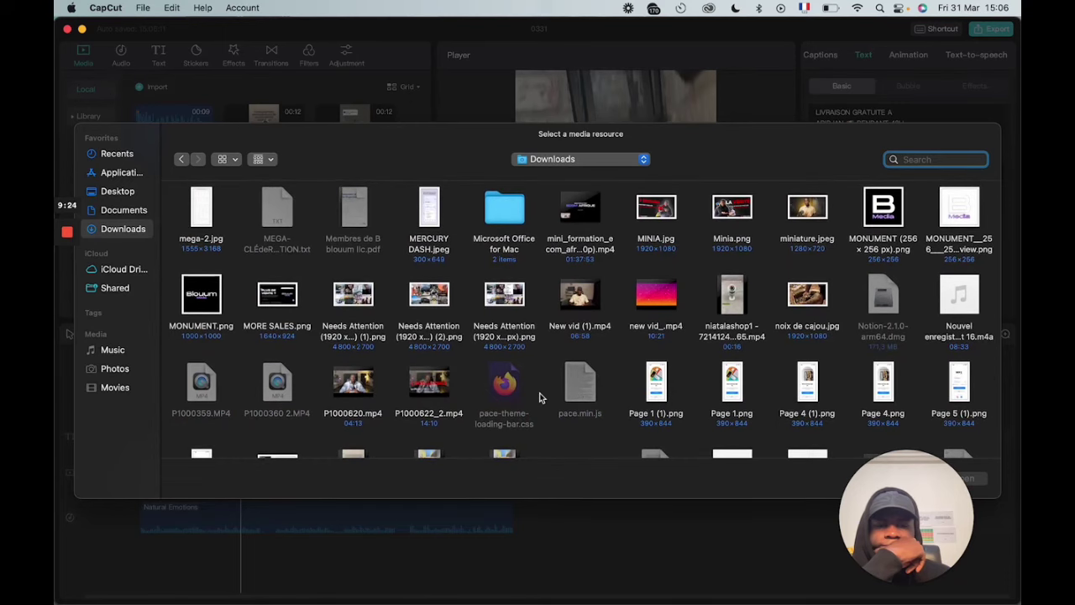
scroll(540, 399, up, 3)
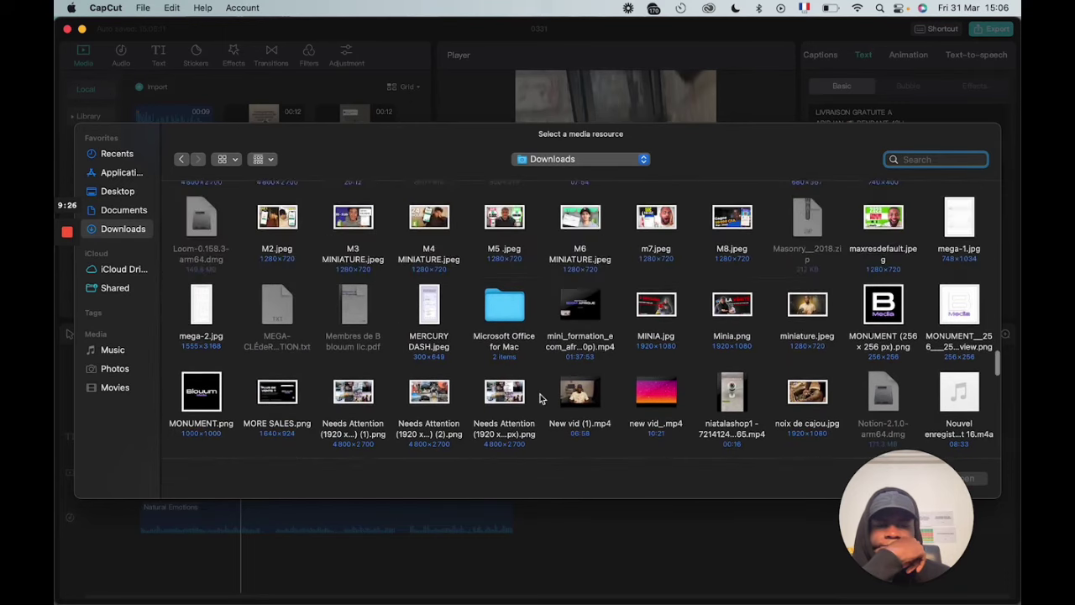
scroll(540, 398, down, 8)
scroll(540, 398, down, 3)
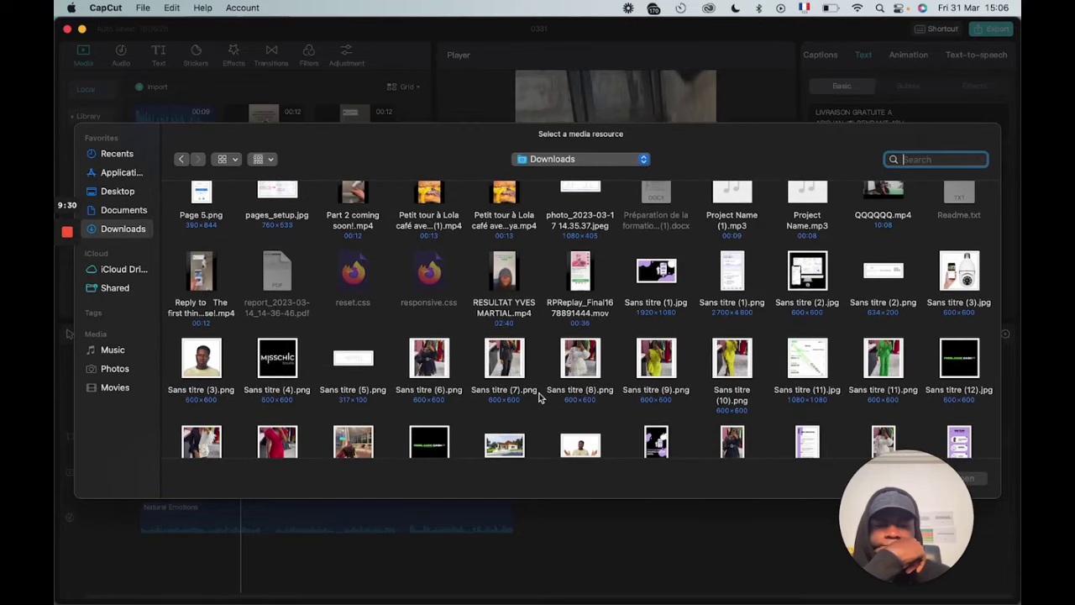
scroll(541, 398, down, 20)
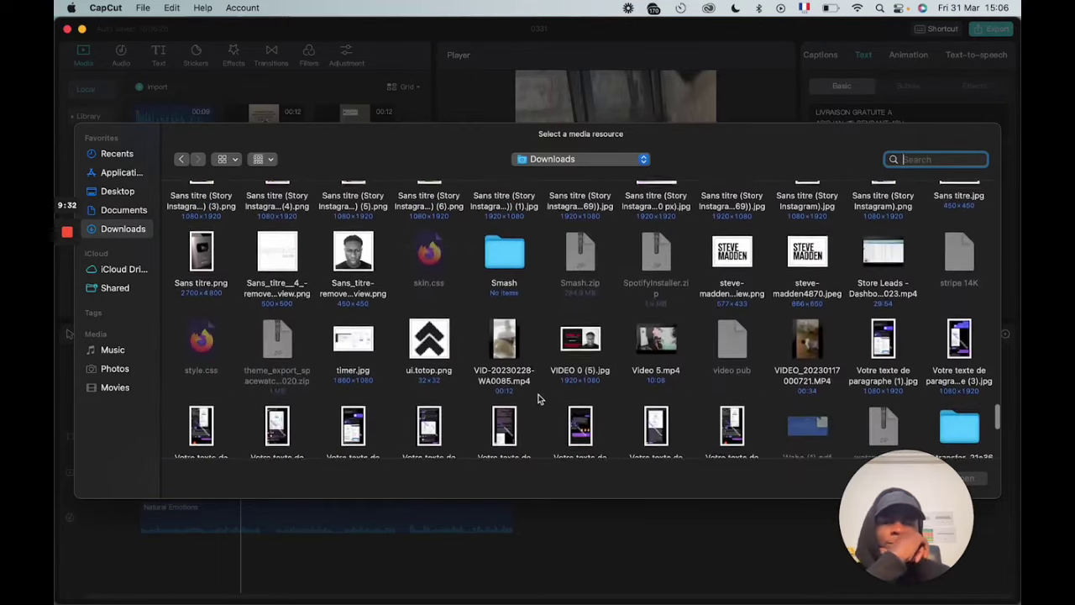
scroll(538, 400, down, 6)
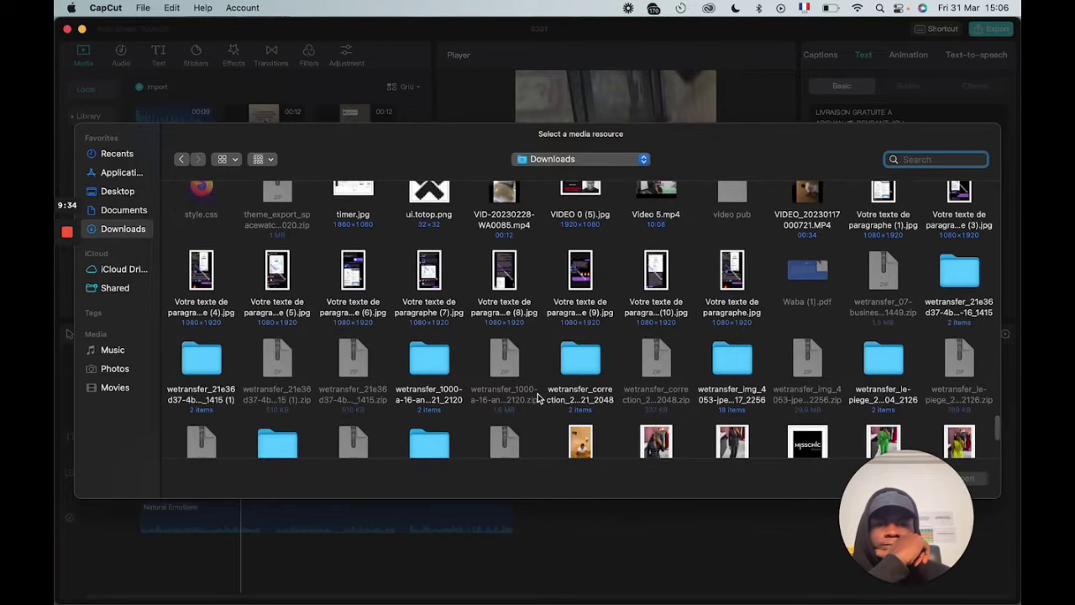
scroll(538, 399, down, 10)
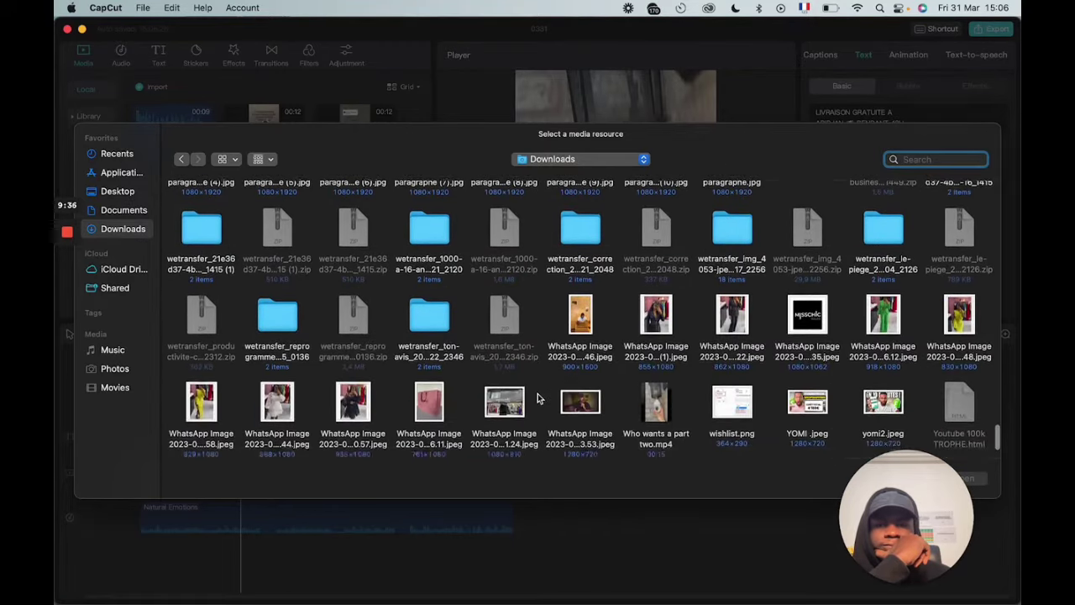
- Switch to Chrome, reveal the downloaded "Project Name (1).mp3" in Finder, and bring CapCut's import dialog back up
mouse_move(476, 603)
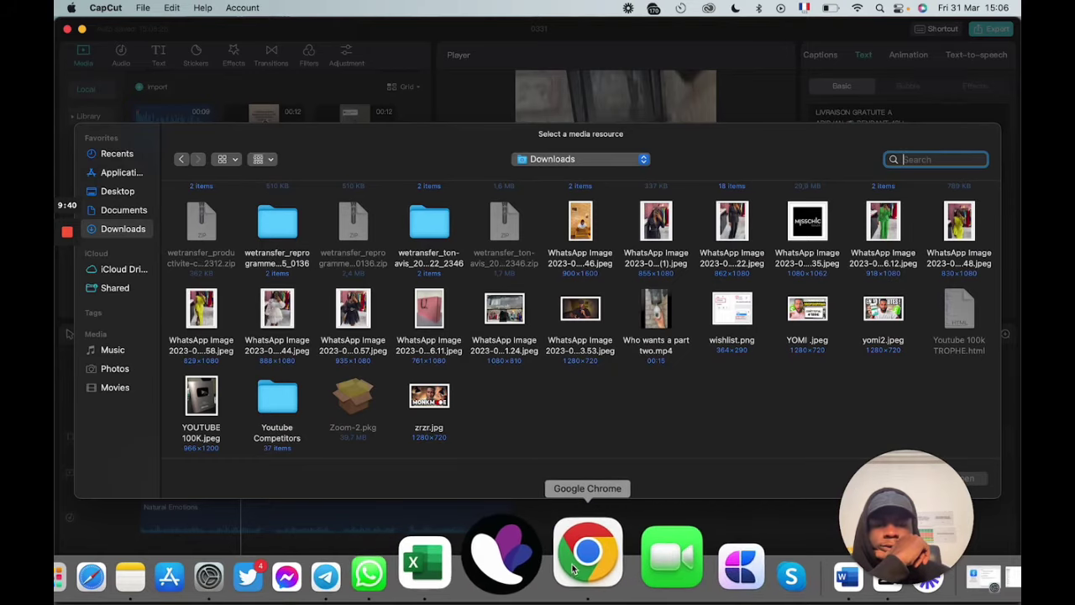
click(589, 598)
right_click(154, 598)
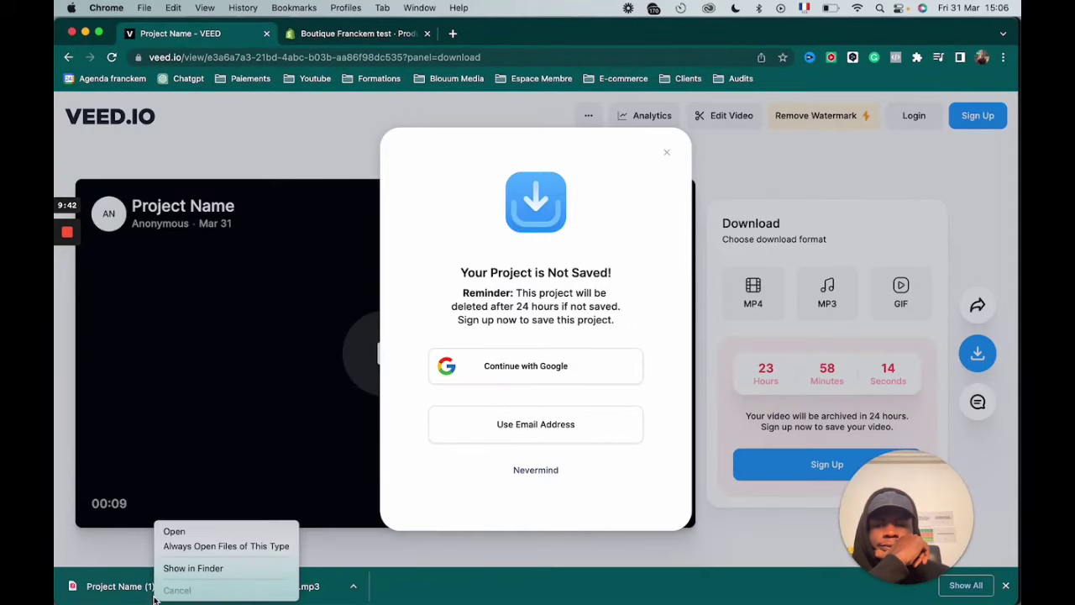
click(183, 568)
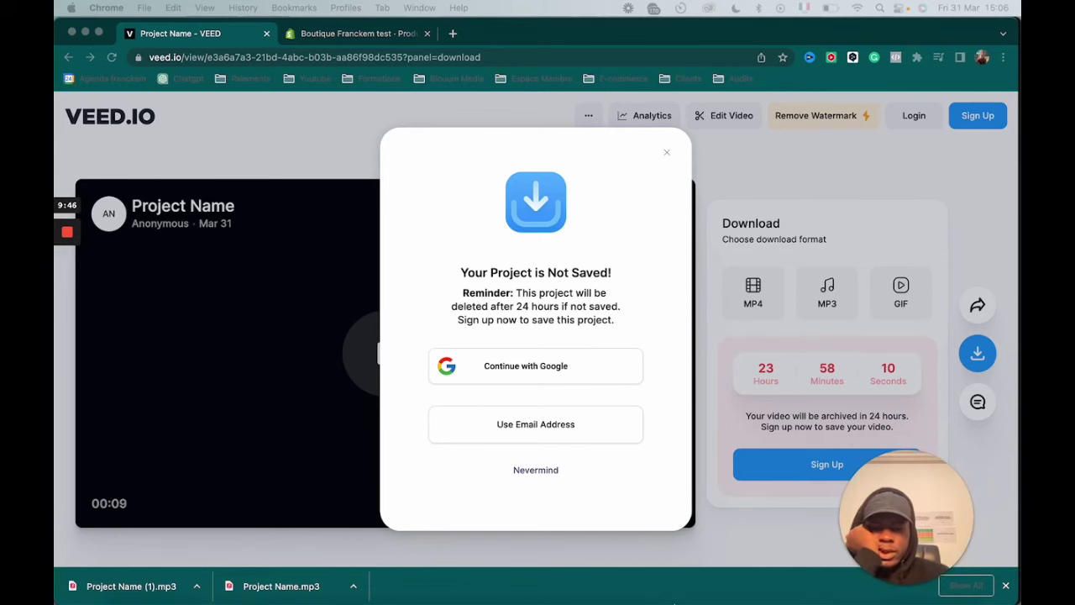
click(811, 575)
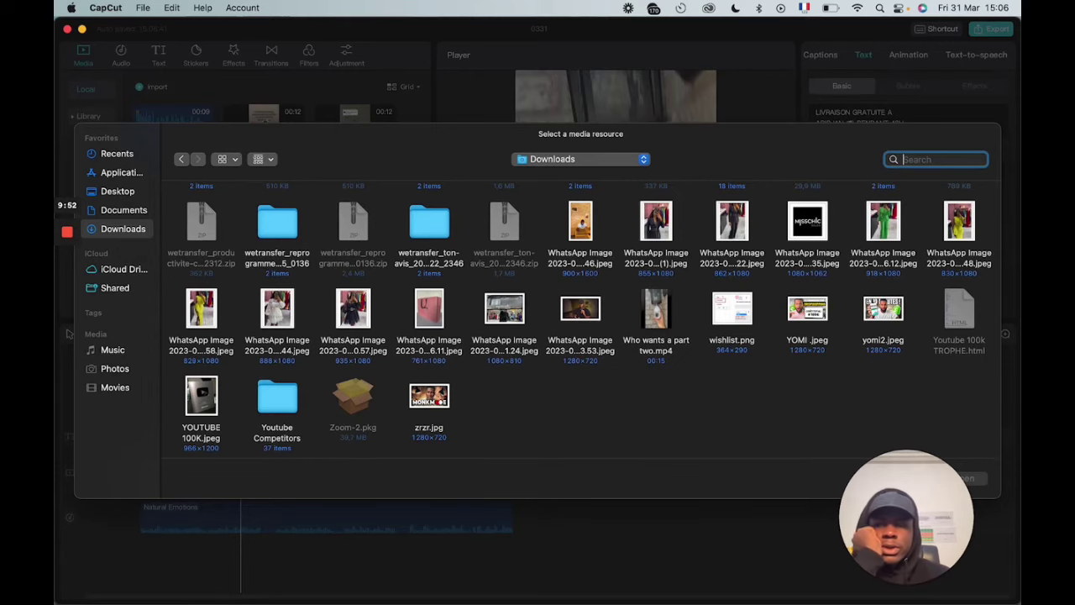
- Drop "Project Name (1).mp3" from Finder into the import dialog to select it, and import it into the project media
drag(510, 504, 552, 312)
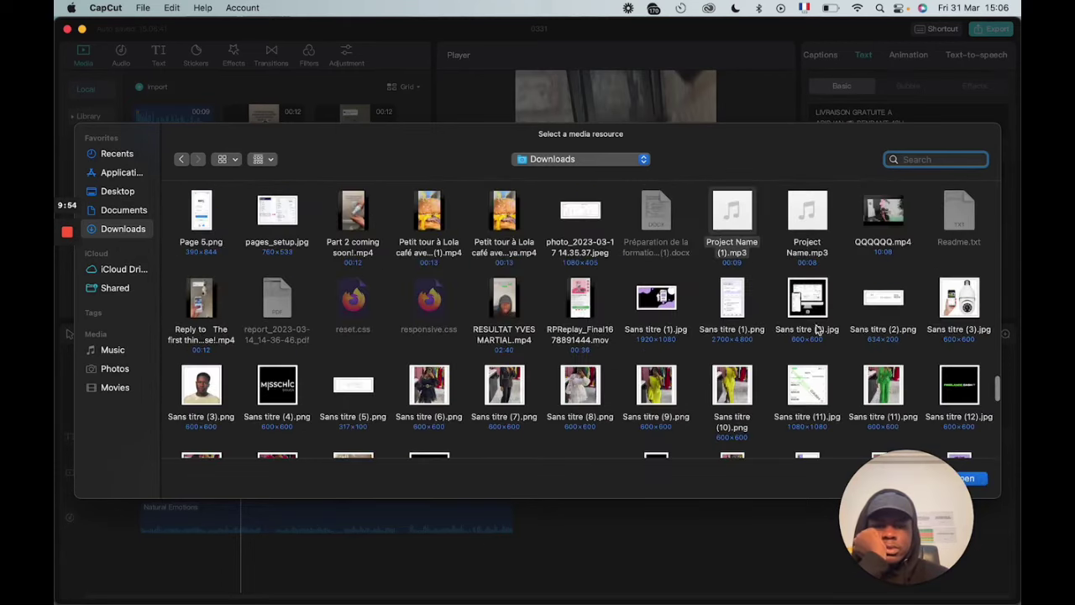
click(973, 481)
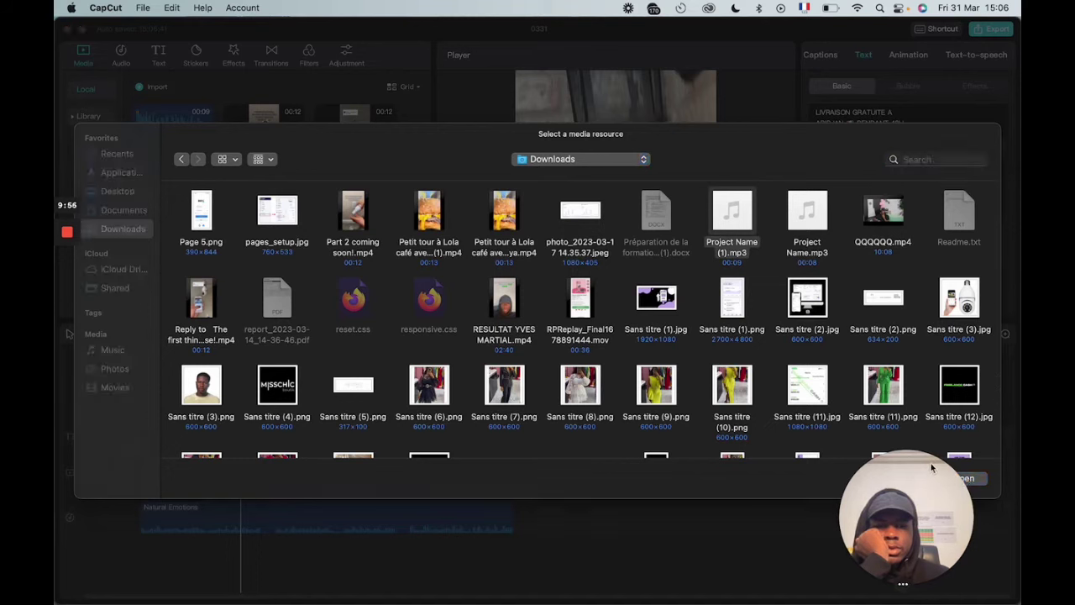
click(801, 133)
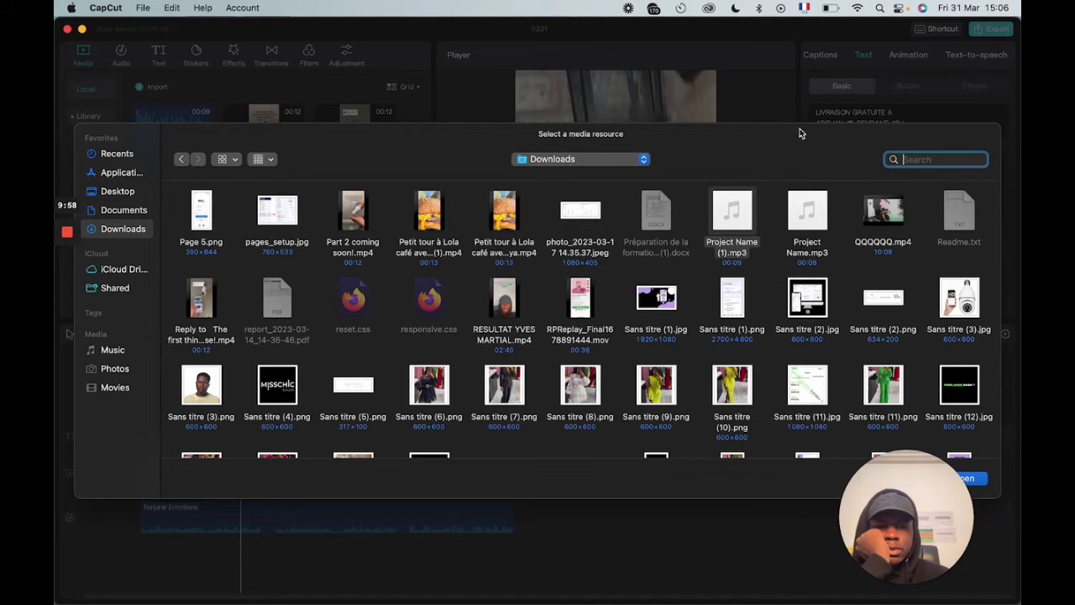
click(976, 485)
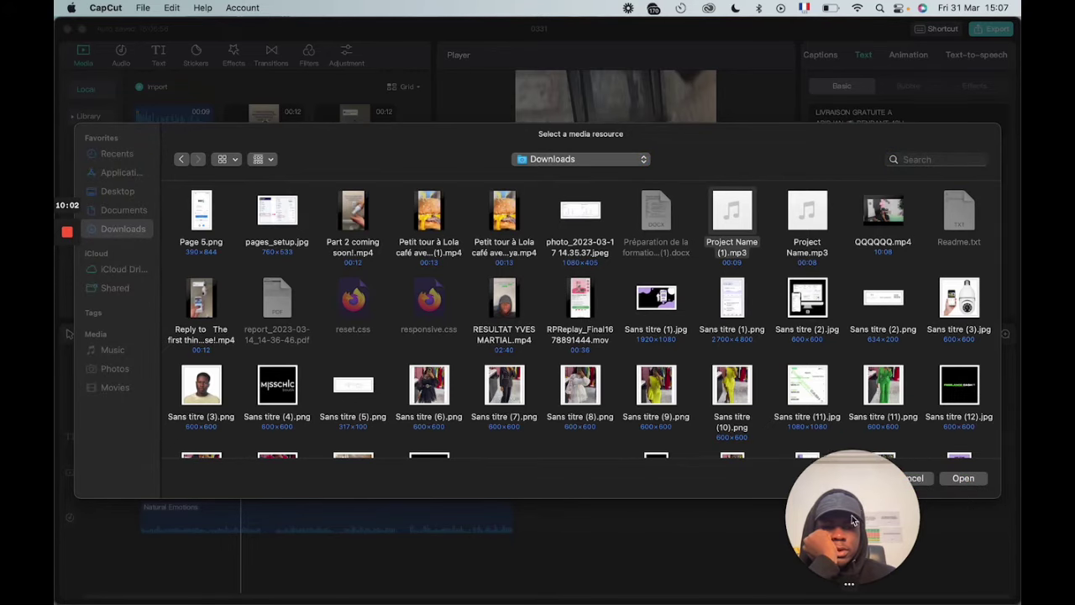
click(977, 486)
click(972, 479)
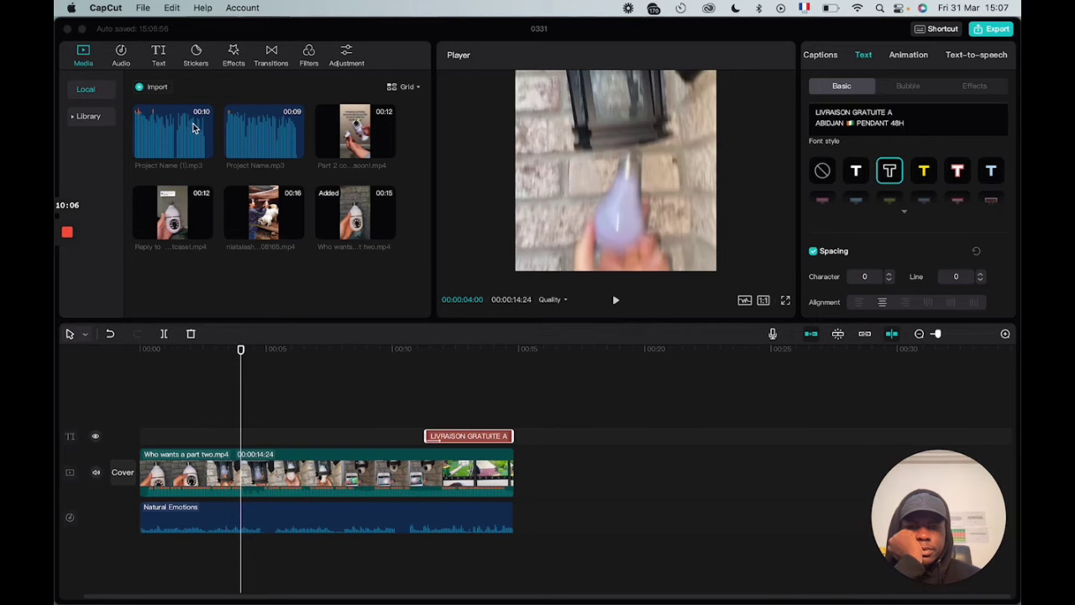
- Place the "Project Name (1).mp3" voiceover at the very start of the timeline below the video and play a short preview
drag(186, 131, 179, 410)
drag(173, 481, 199, 513)
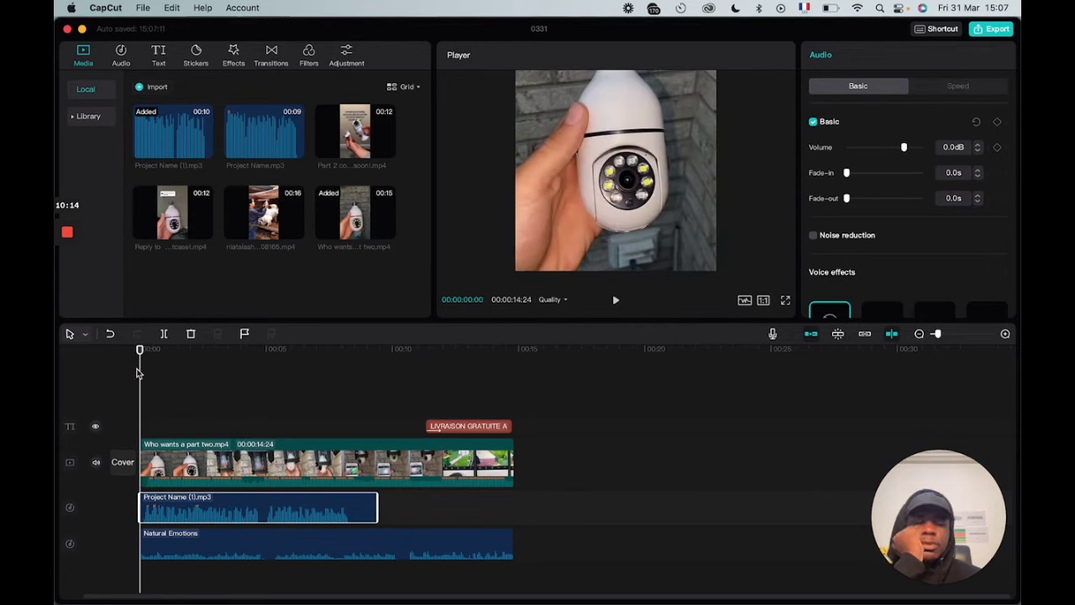
key(space)
key(space)
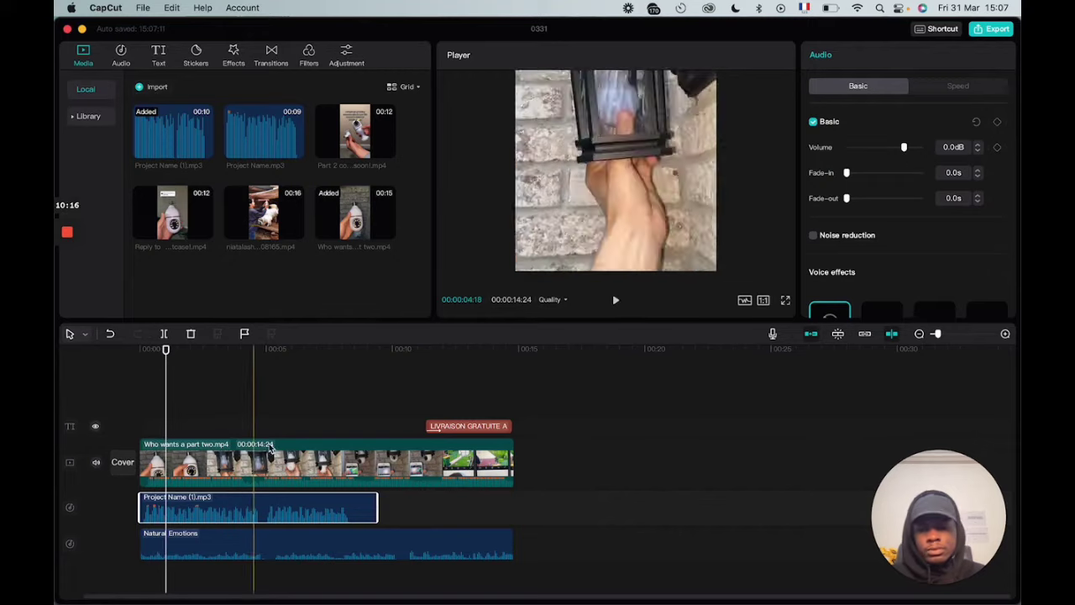
- Separate the original audio from the "Who wants a part two.mp4" clip
right_click(192, 462)
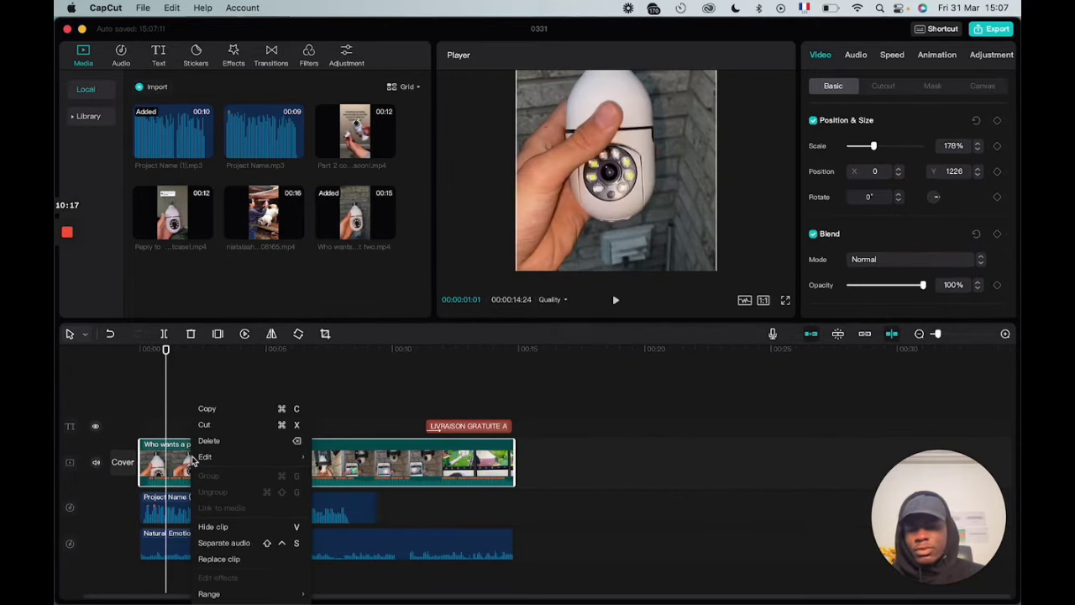
click(220, 543)
click(224, 515)
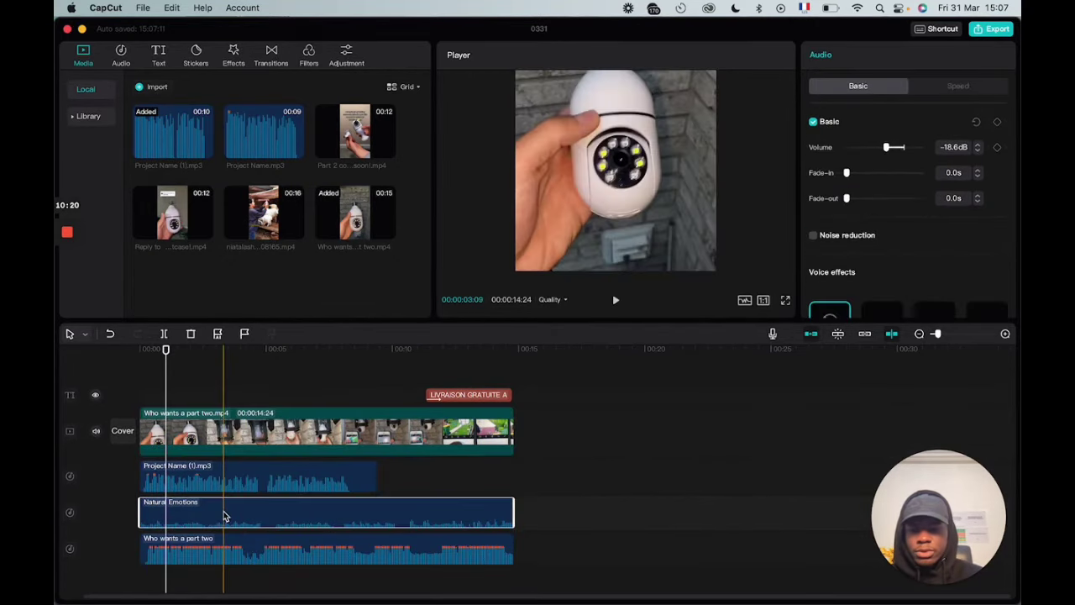
key(Delete)
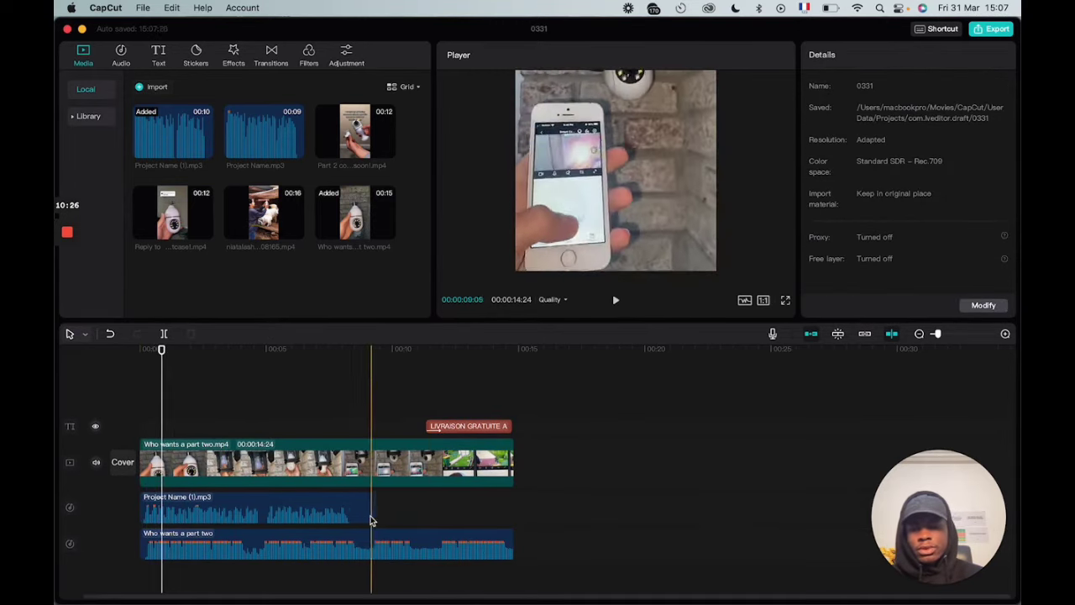
key(super+z)
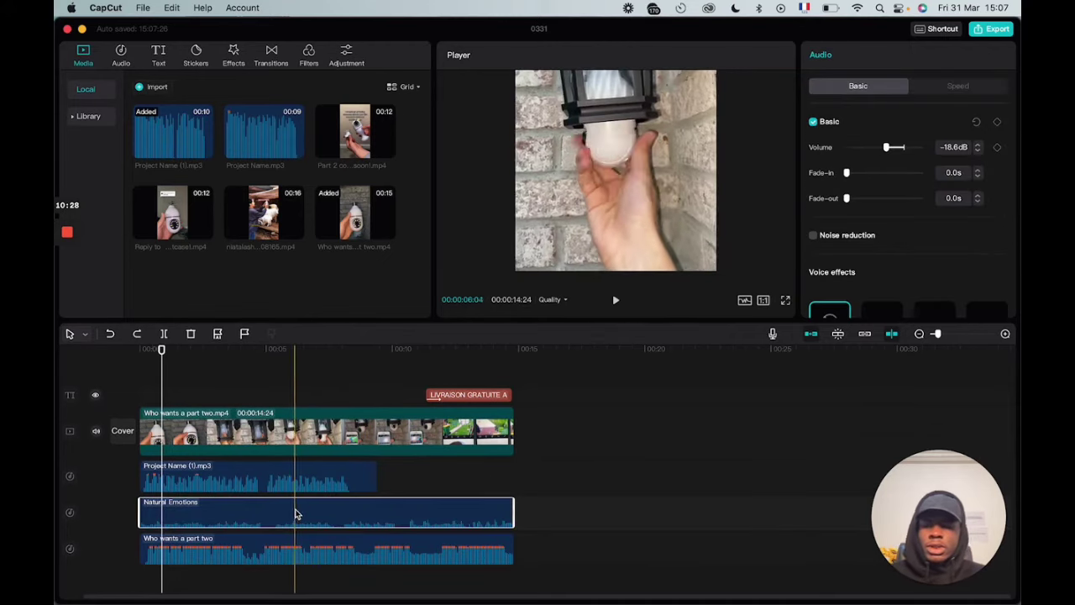
- Delete the separated "Who wants a part two" audio track from the timeline
click(307, 561)
key(Delete)
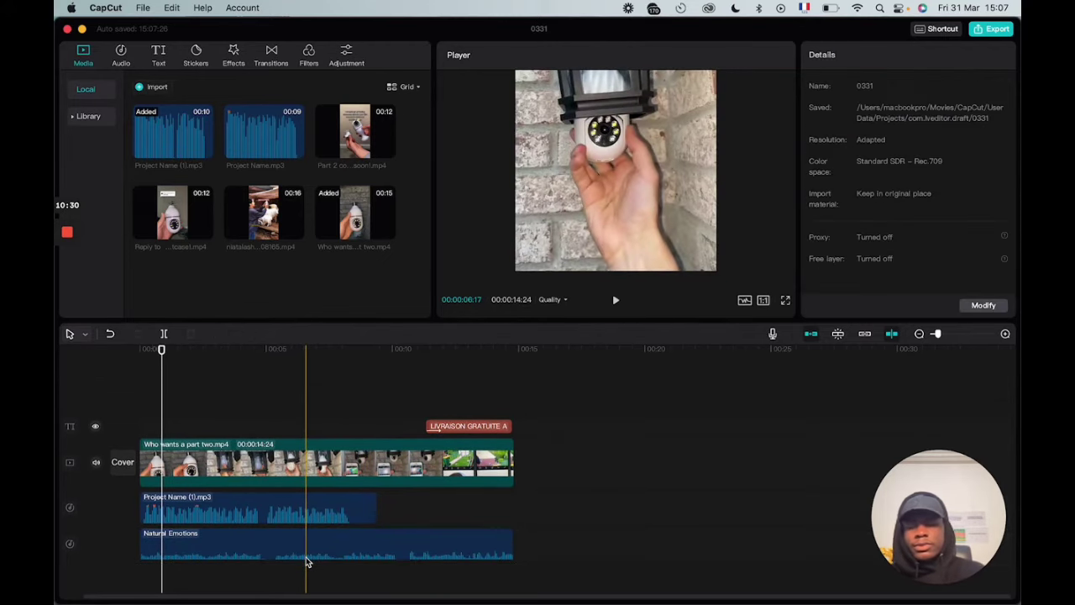
- Play the video from the beginning through to the closing free-delivery text to review the edit
drag(161, 352, 141, 353)
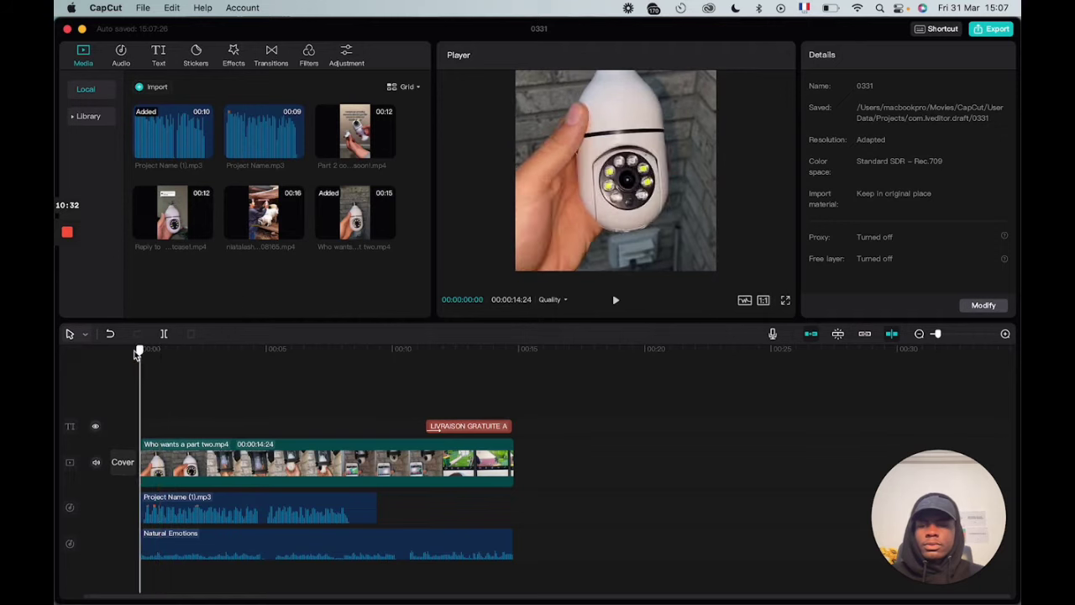
key(space)
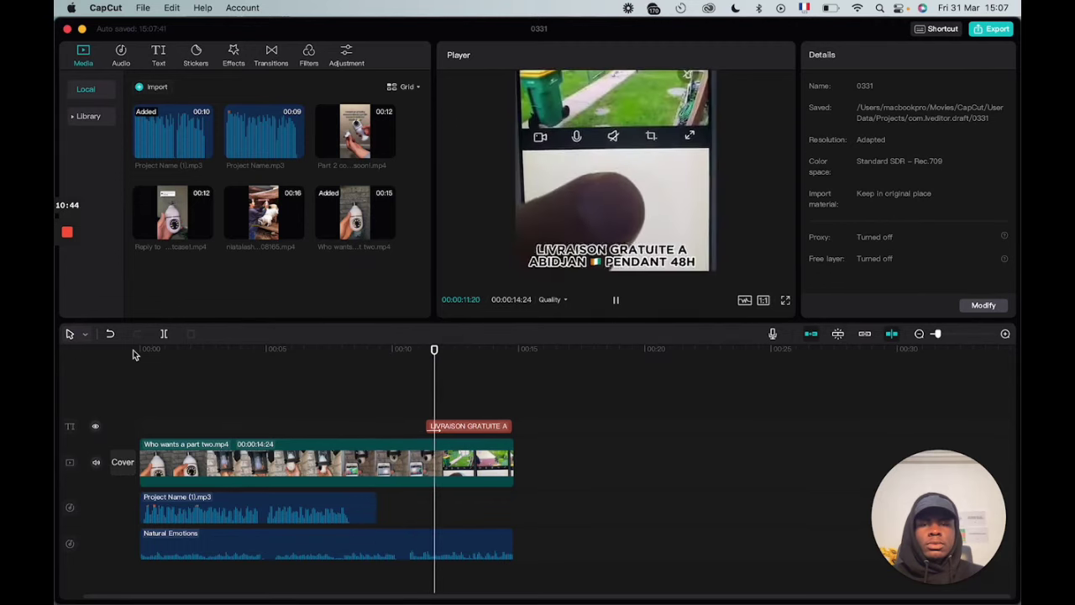
key(space)
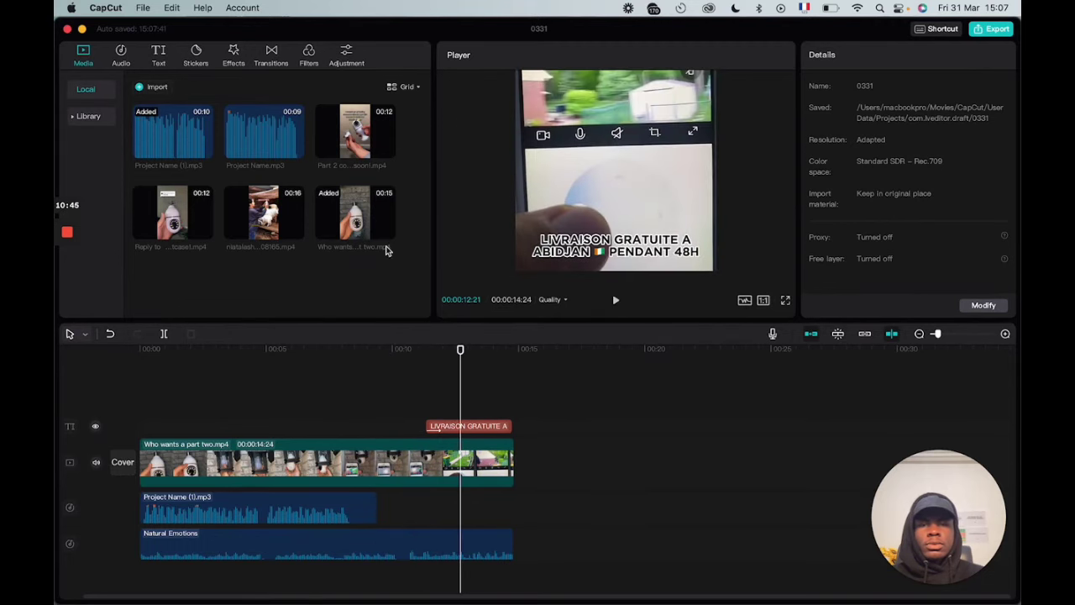
- Split the video clip at about 12 seconds and lower its second part in the frame to about Y 359
click(611, 240)
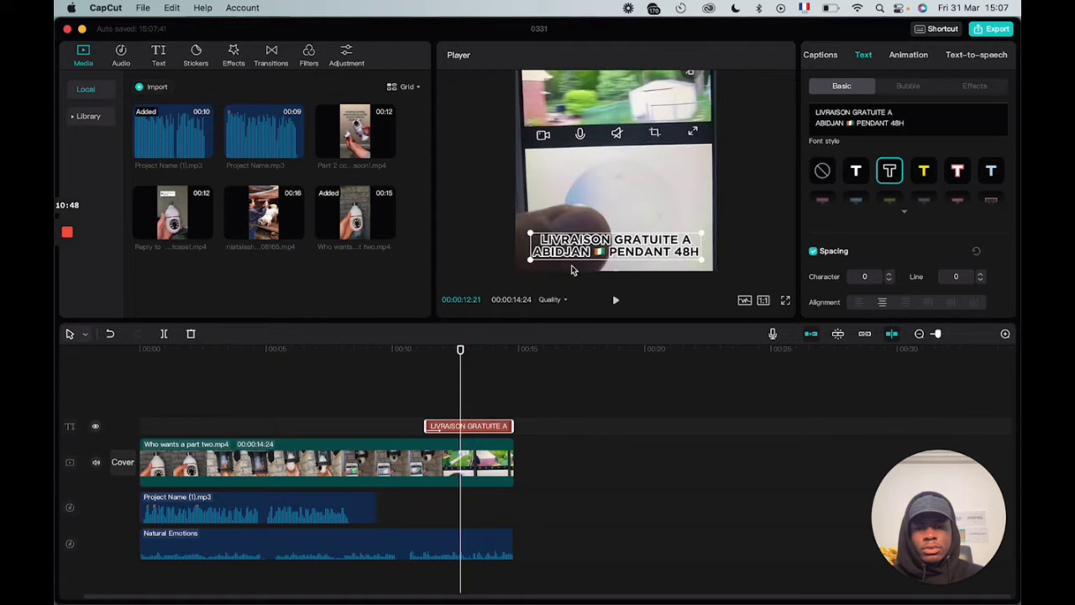
click(624, 180)
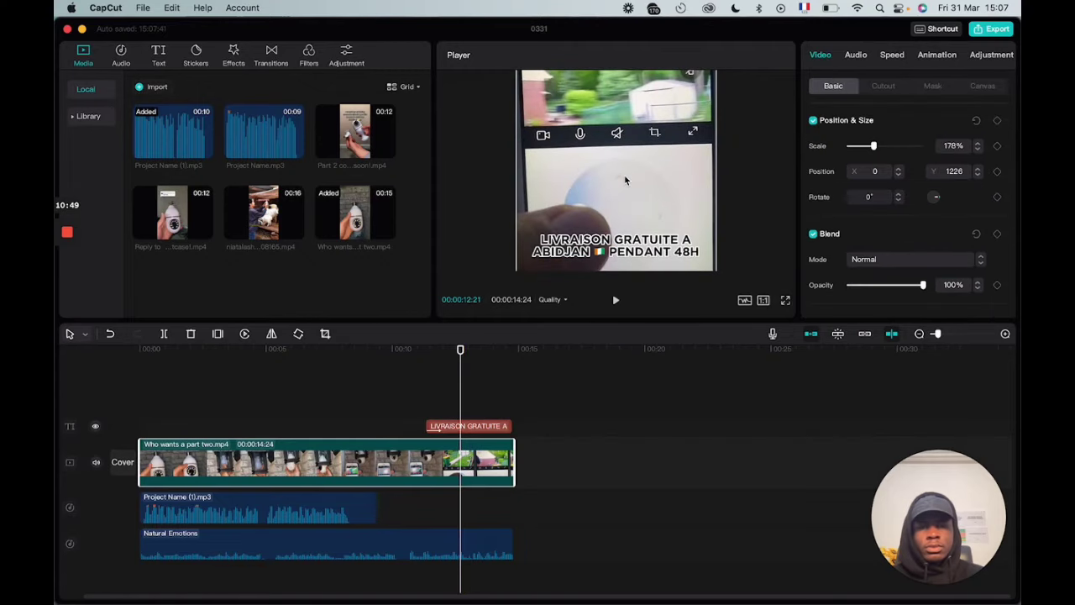
click(457, 353)
mouse_move(458, 354)
mouse_down()
mouse_move(428, 357)
mouse_move(442, 357)
mouse_up()
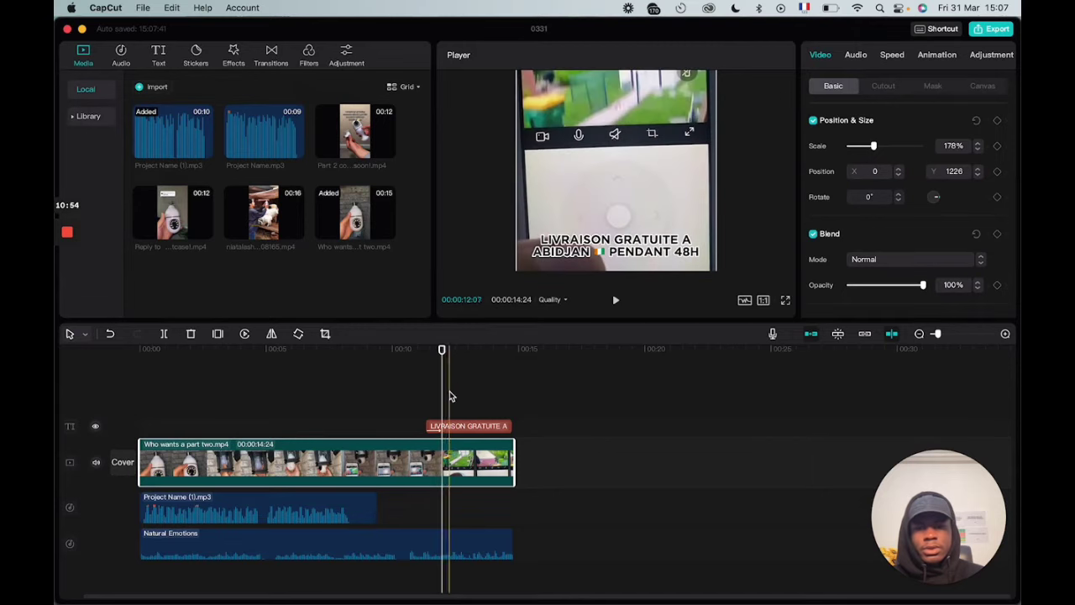
click(167, 337)
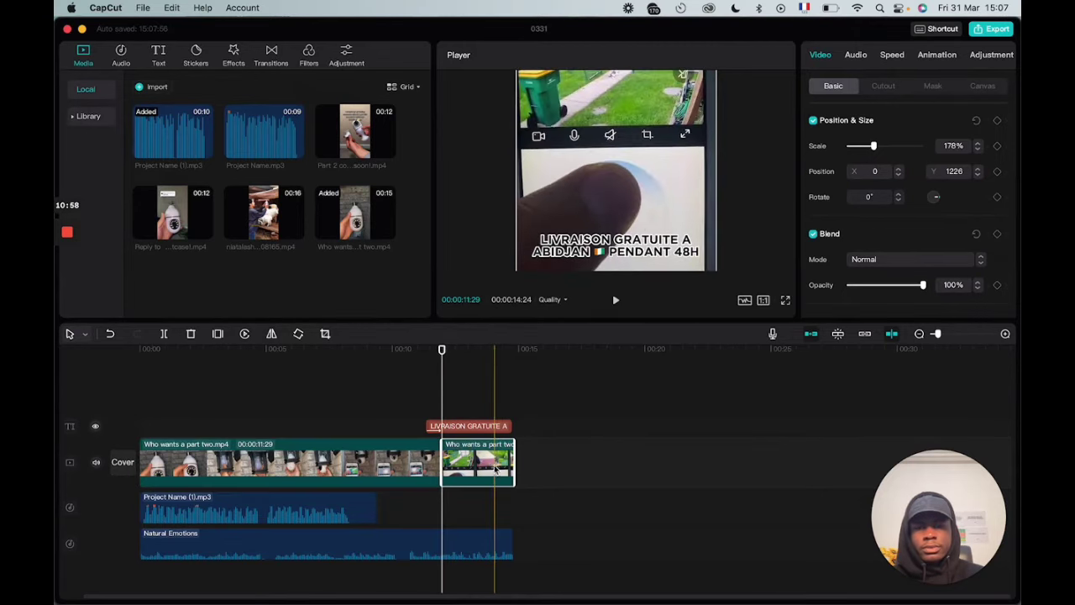
drag(635, 214, 636, 237)
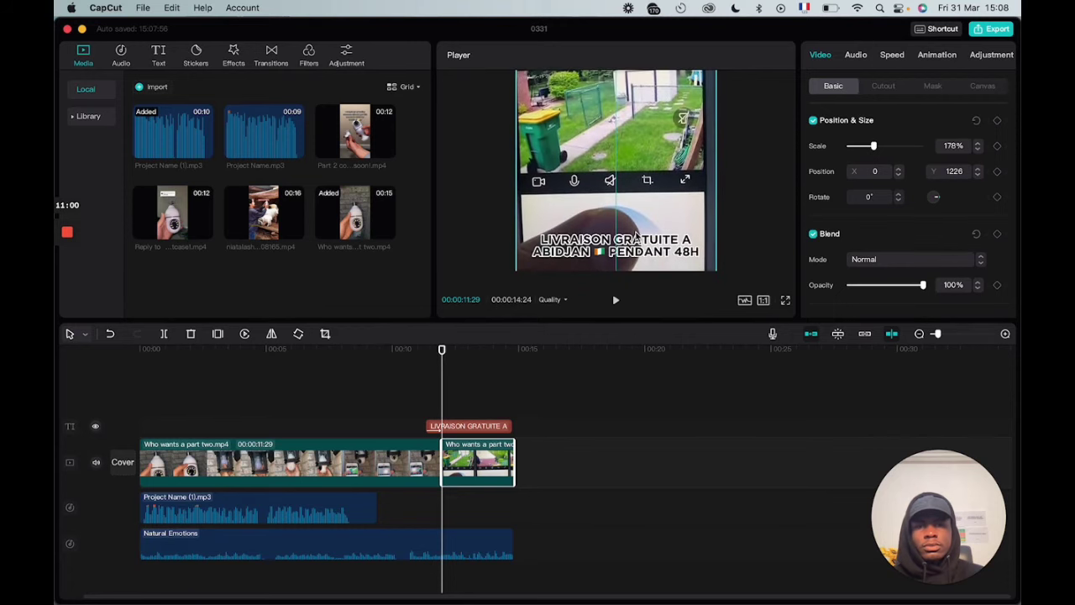
- Replay the ending and then the whole video to check the framing of the final clip
key(space)
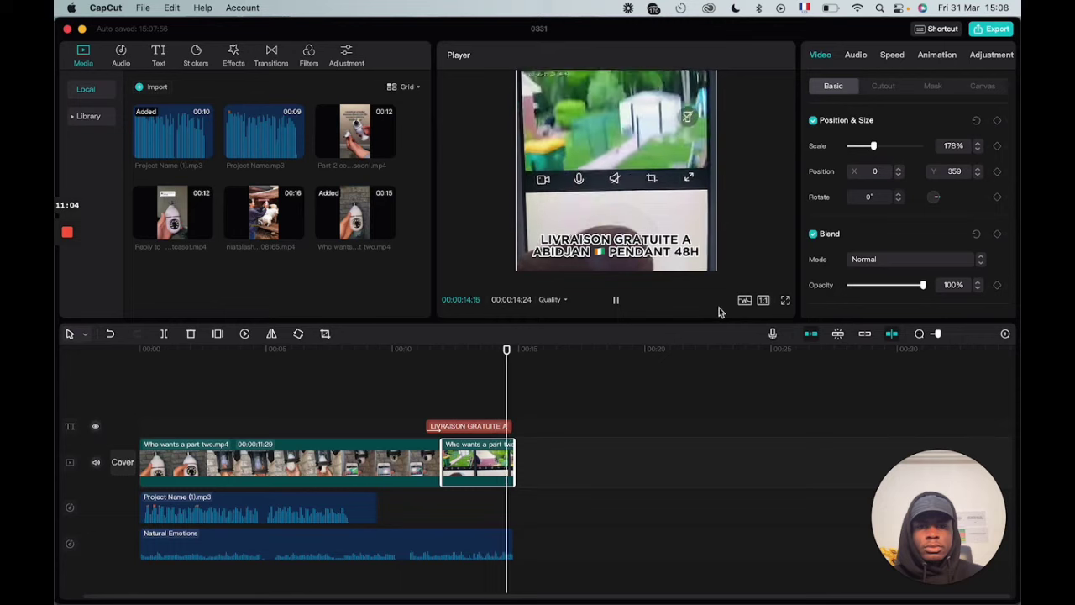
drag(513, 350, 430, 353)
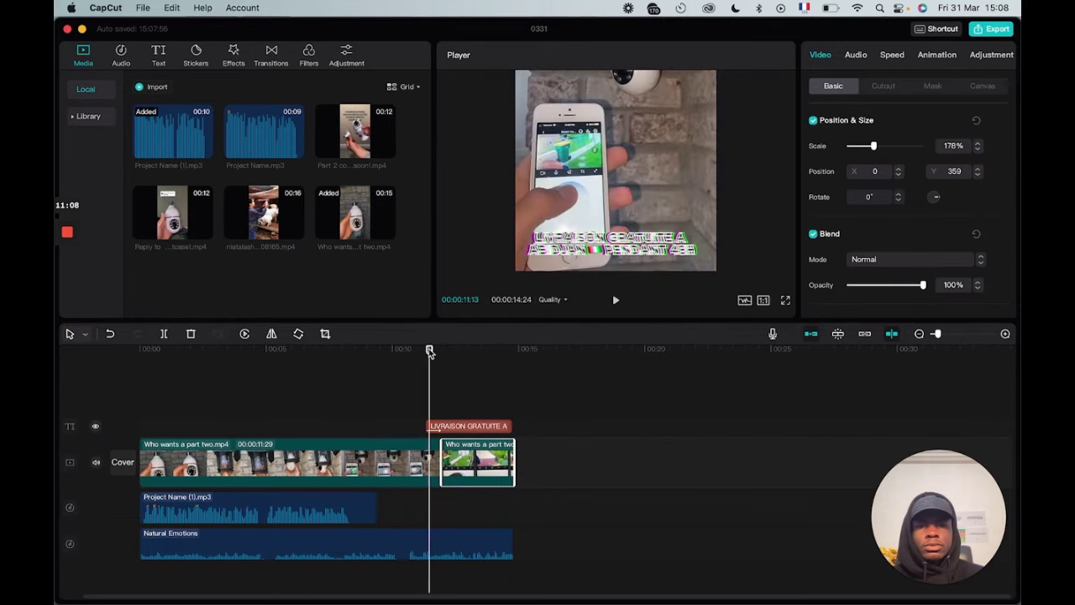
key(space)
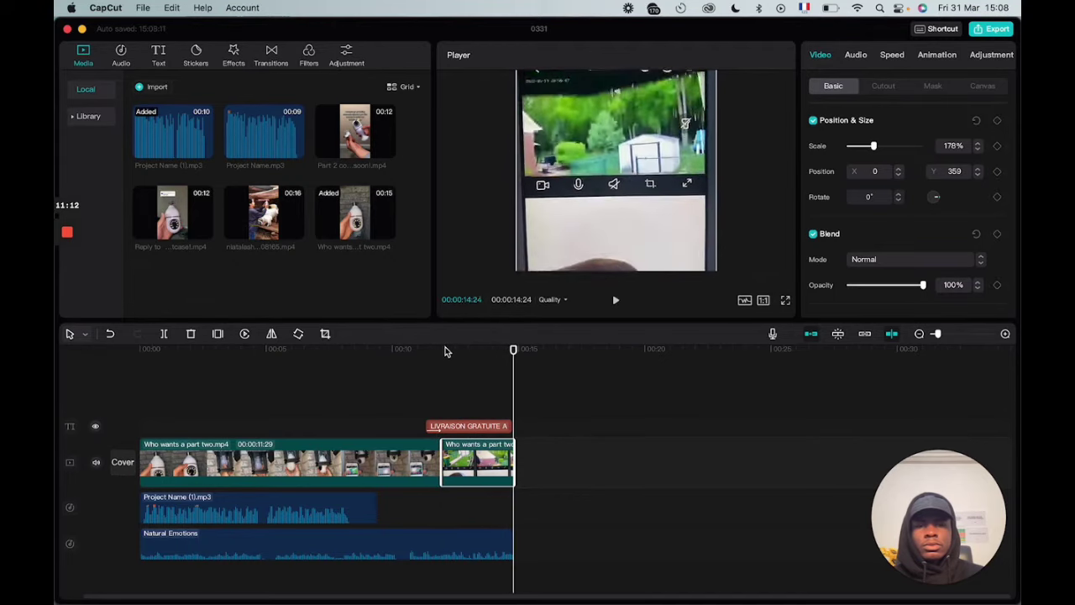
drag(513, 351, 421, 354)
key(space)
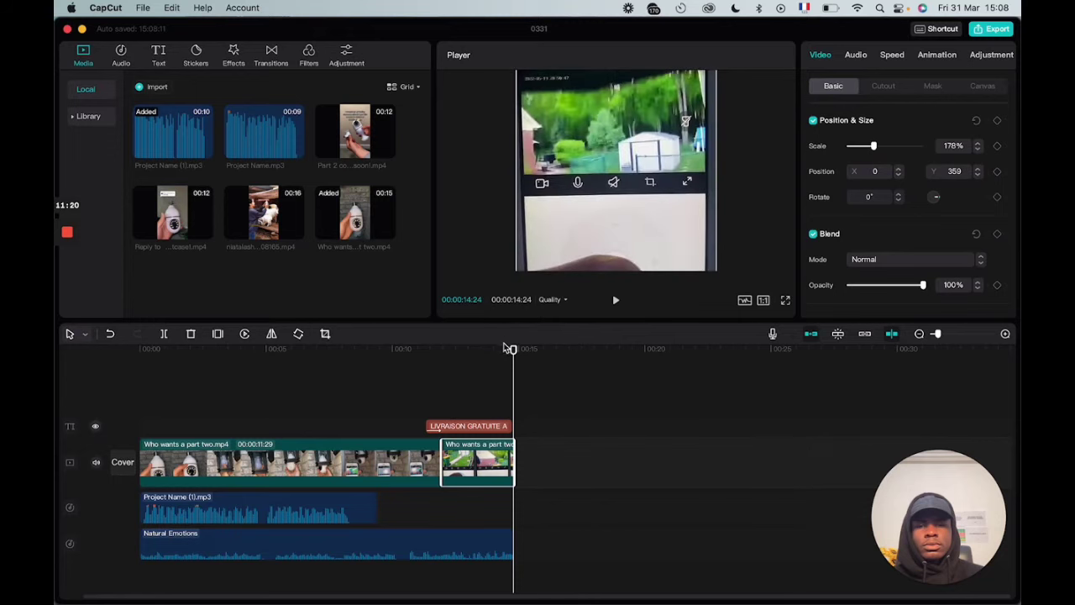
drag(515, 351, 112, 355)
key(space)
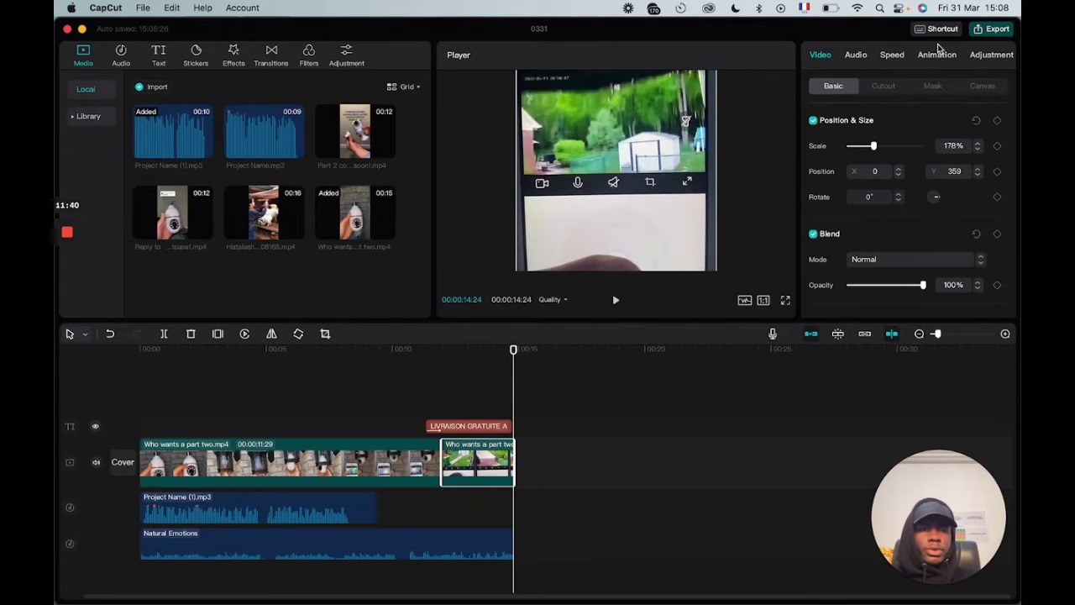
- Export the square video with the title "Crea 2" and close the export dialog when it finishes
key(super+e)
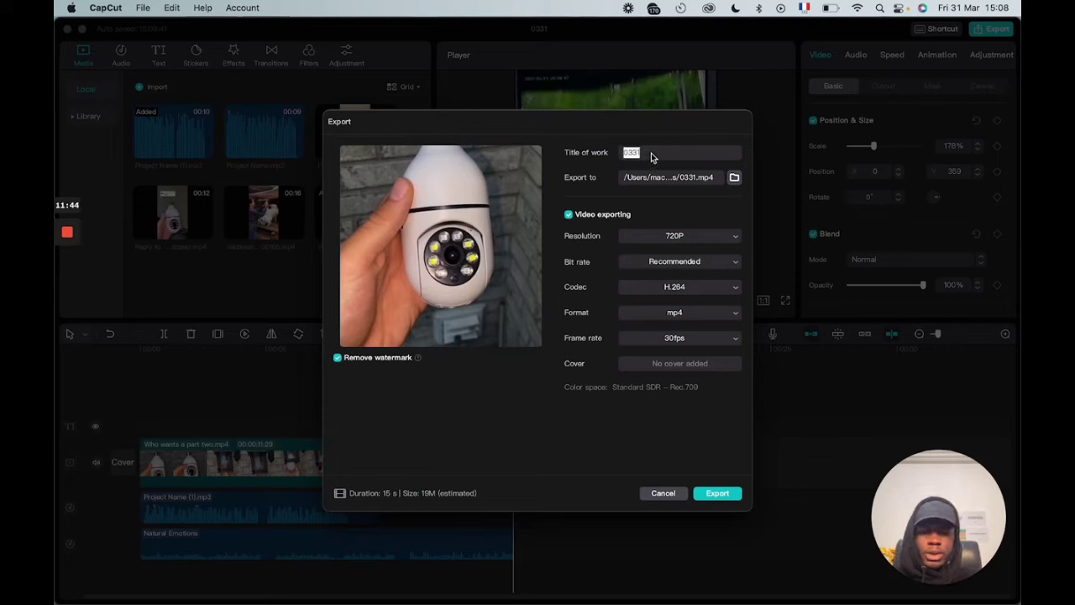
text(Crea 2)
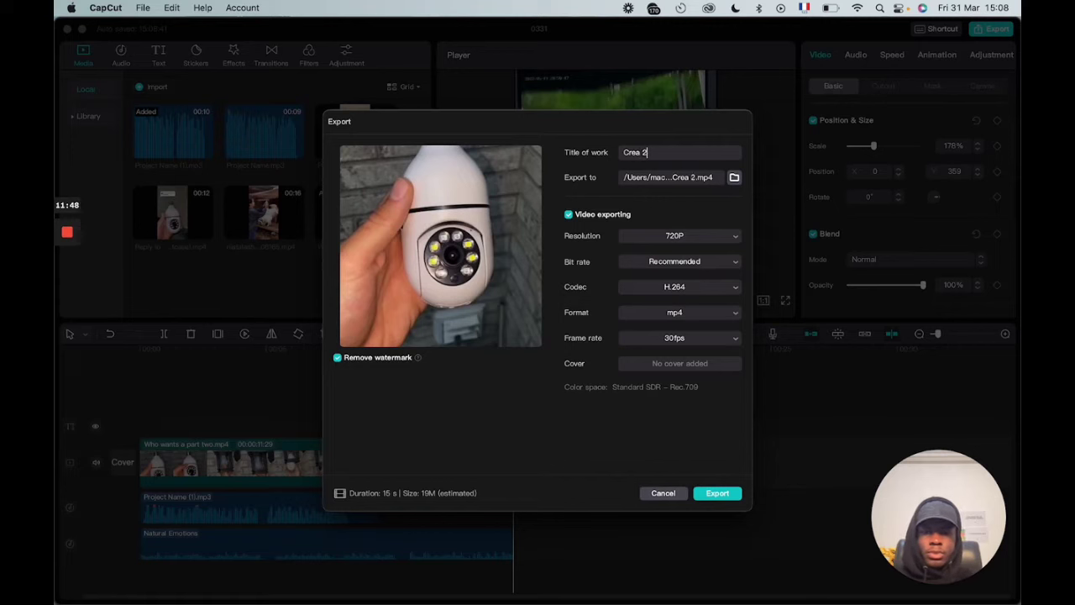
click(717, 494)
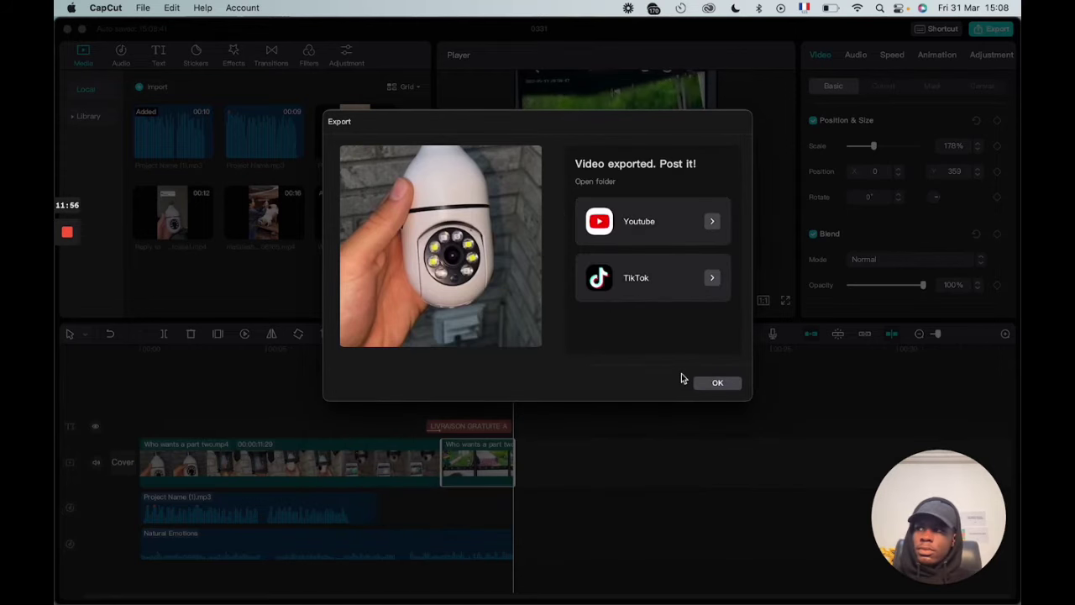
click(719, 385)
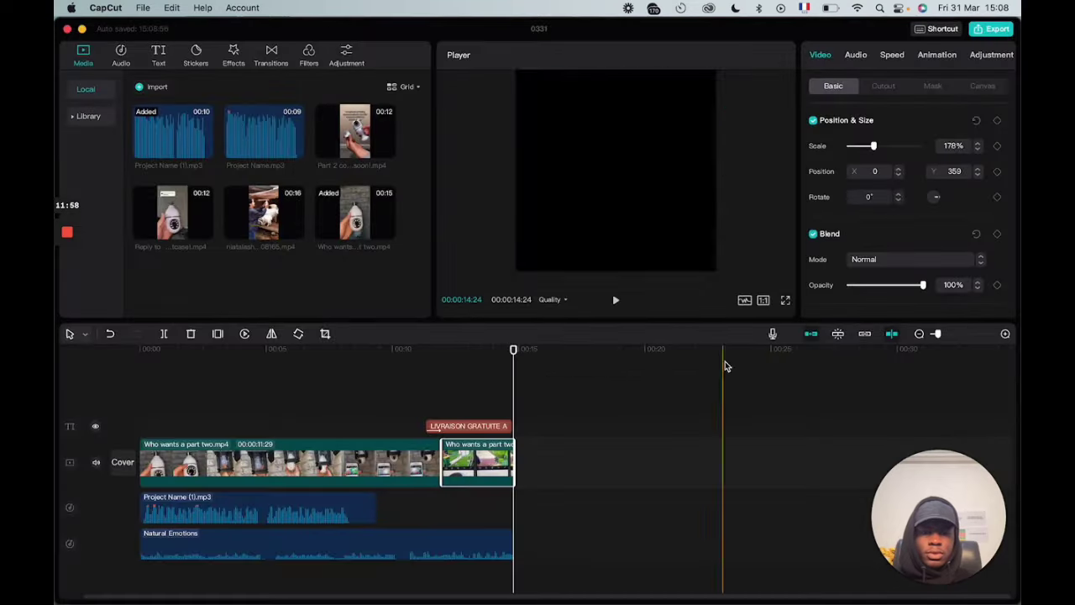
- Change the project's aspect ratio to 9:16, scale the final clip to about 104% and centre it horizontally at about Y 304
click(763, 300)
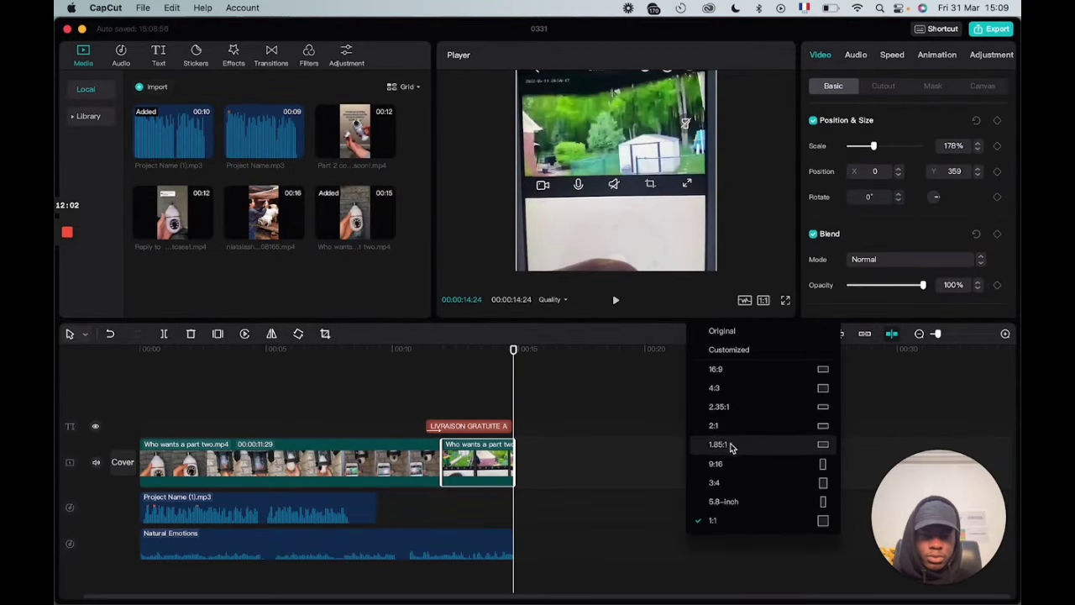
click(768, 464)
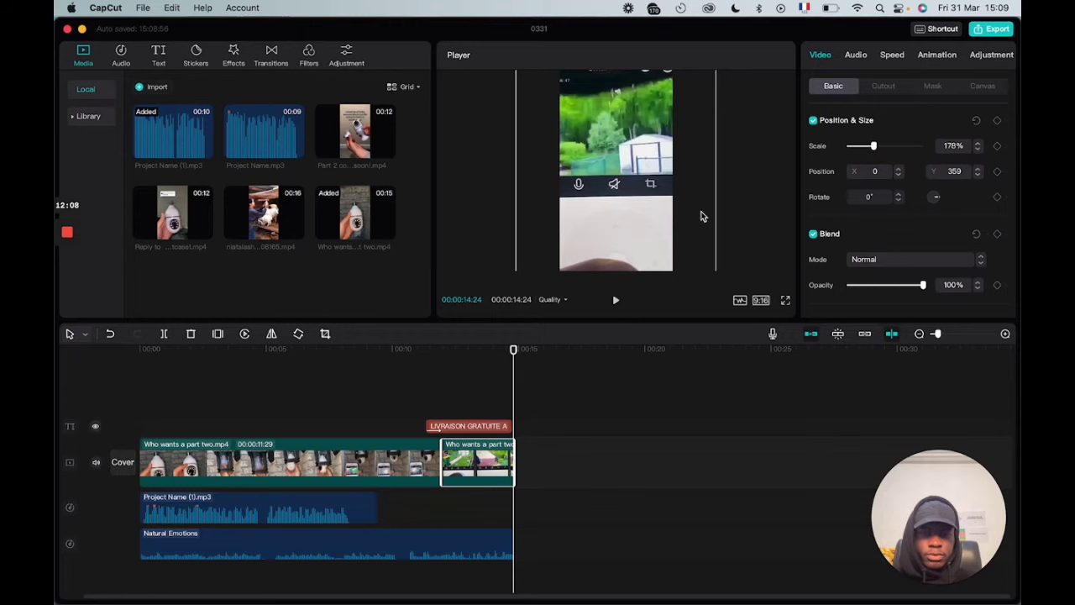
click(517, 76)
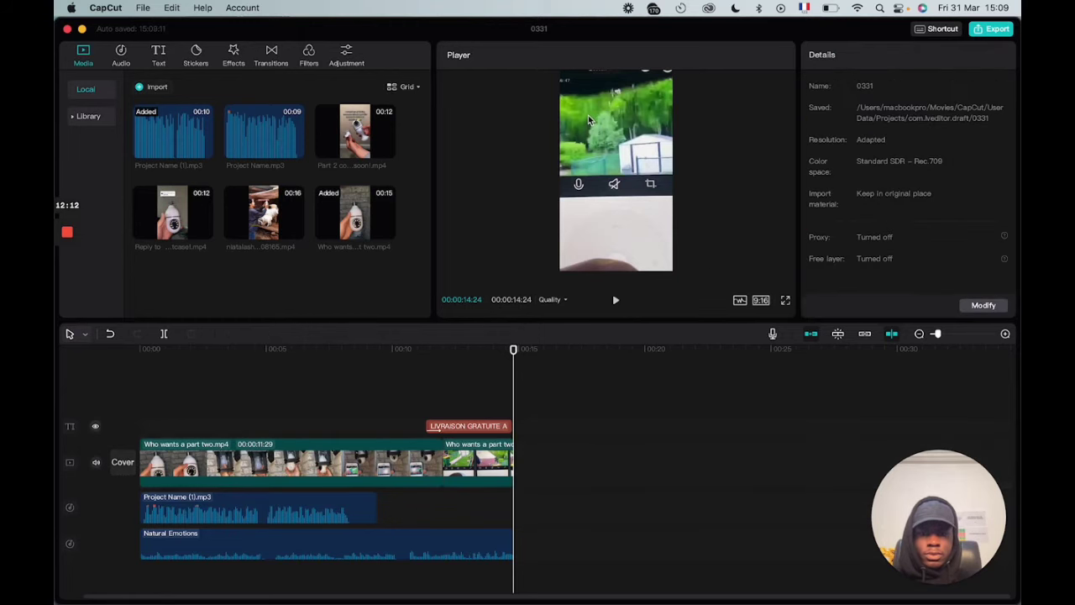
click(588, 115)
drag(520, 266, 561, 166)
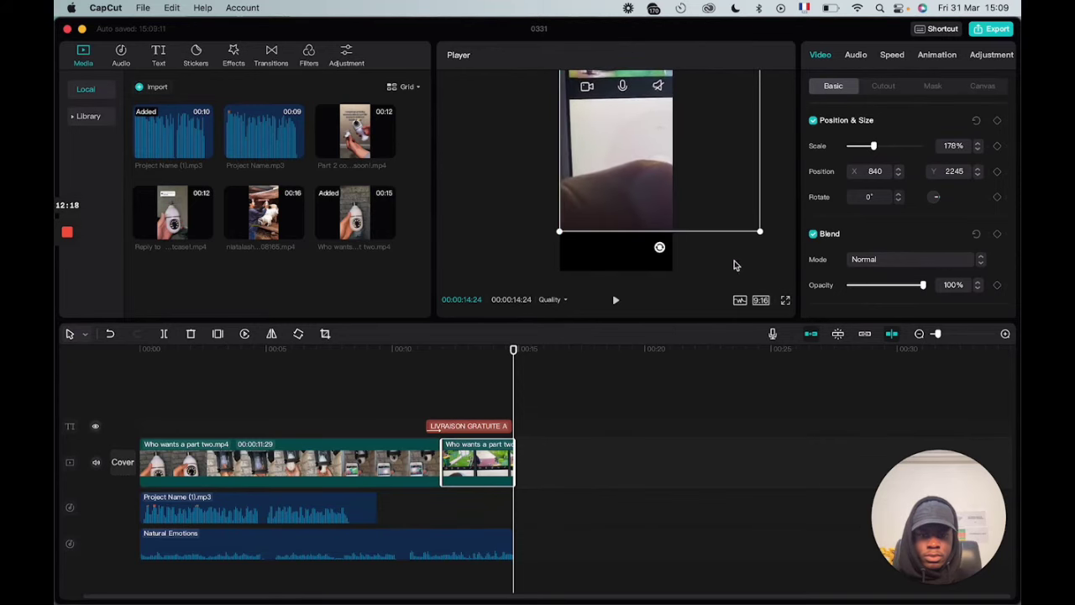
drag(762, 237, 703, 202)
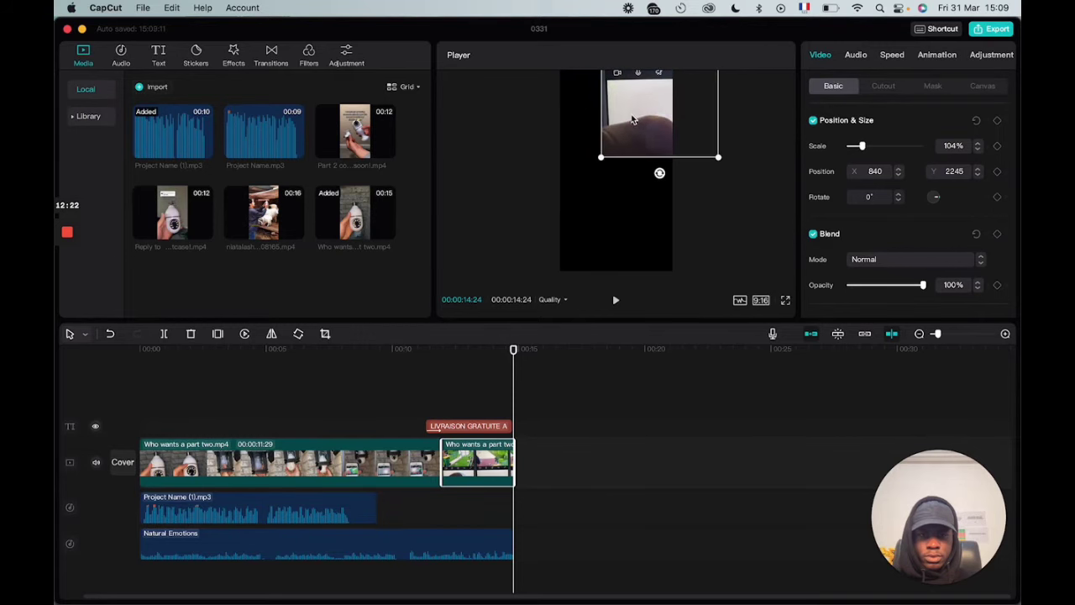
drag(634, 120, 592, 219)
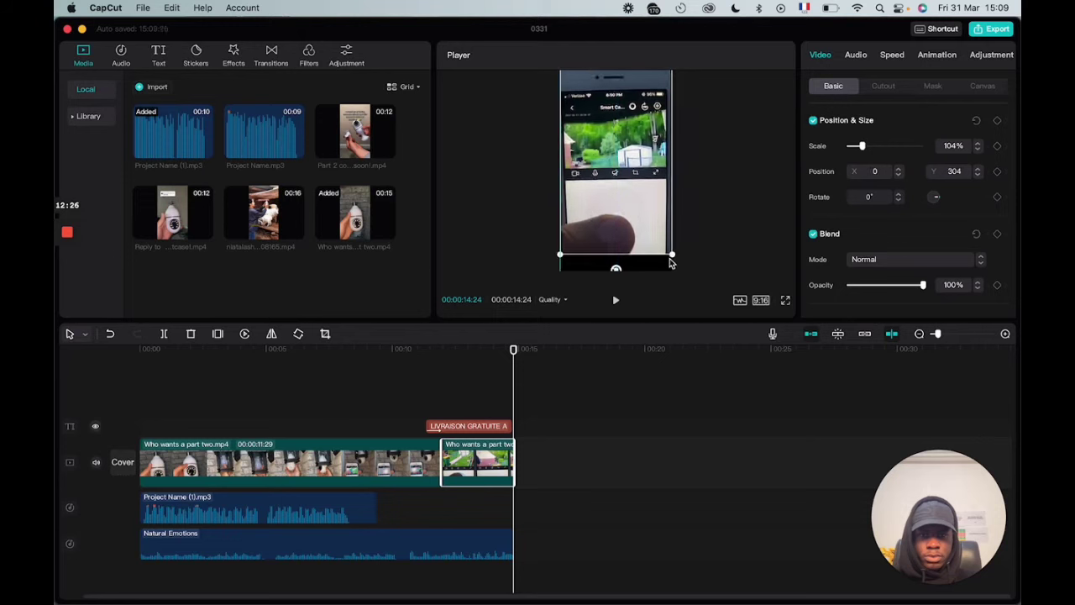
- Refine the final clip's fit in the vertical frame to a scale of about 107% at X 0, Y 137
drag(669, 261, 661, 259)
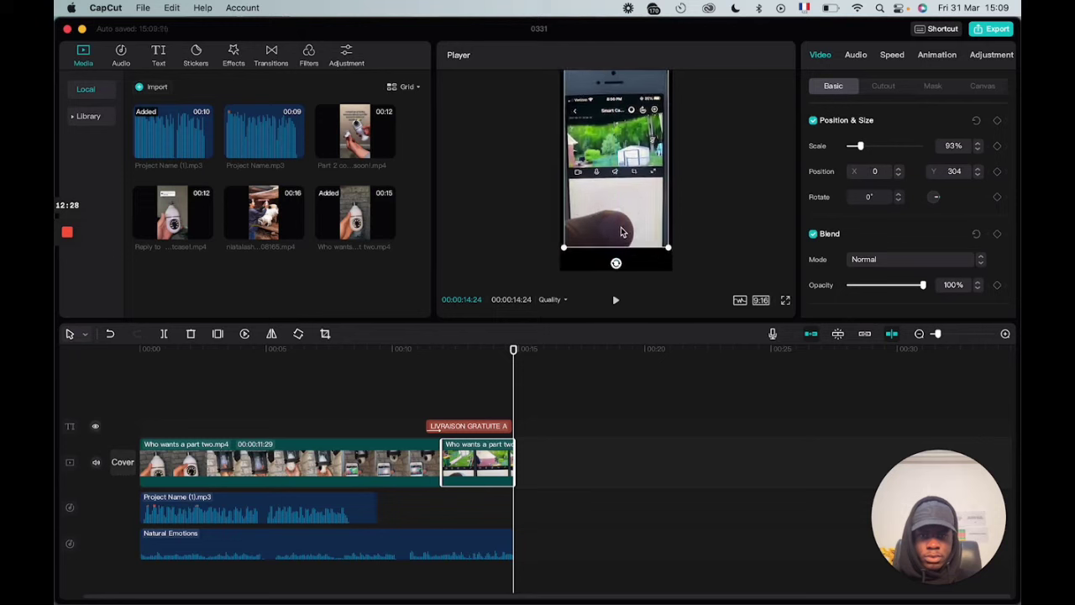
drag(622, 200, 622, 216)
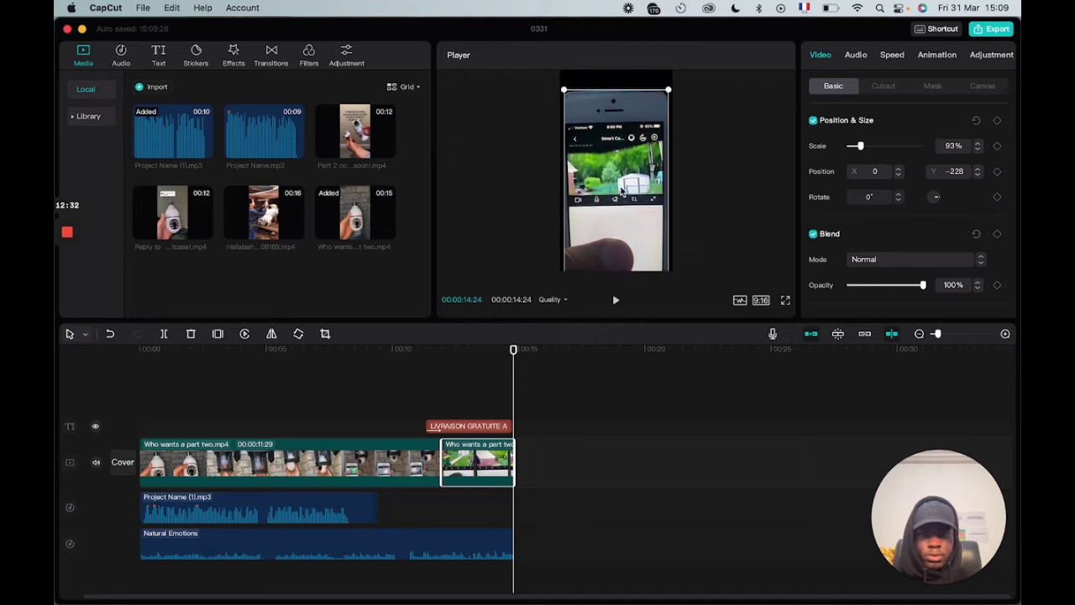
drag(565, 92, 565, 77)
click(706, 152)
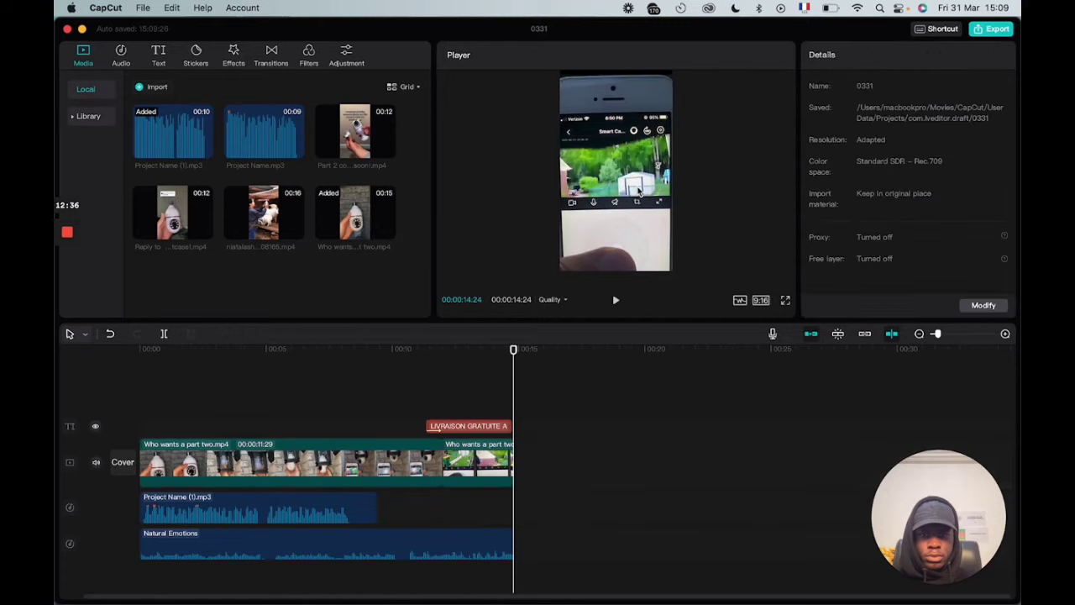
drag(639, 191, 637, 174)
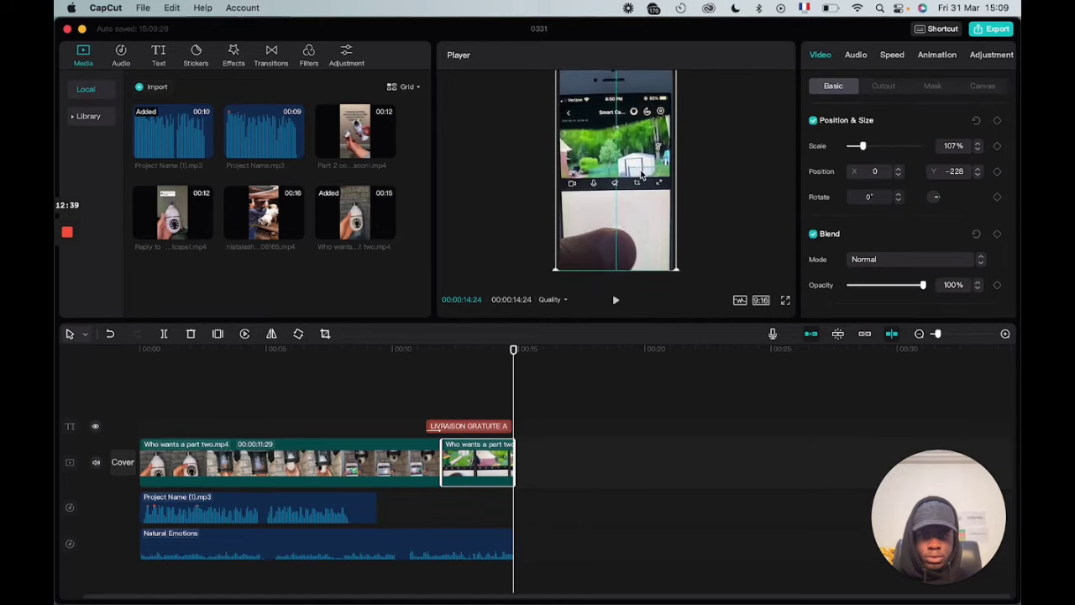
click(757, 180)
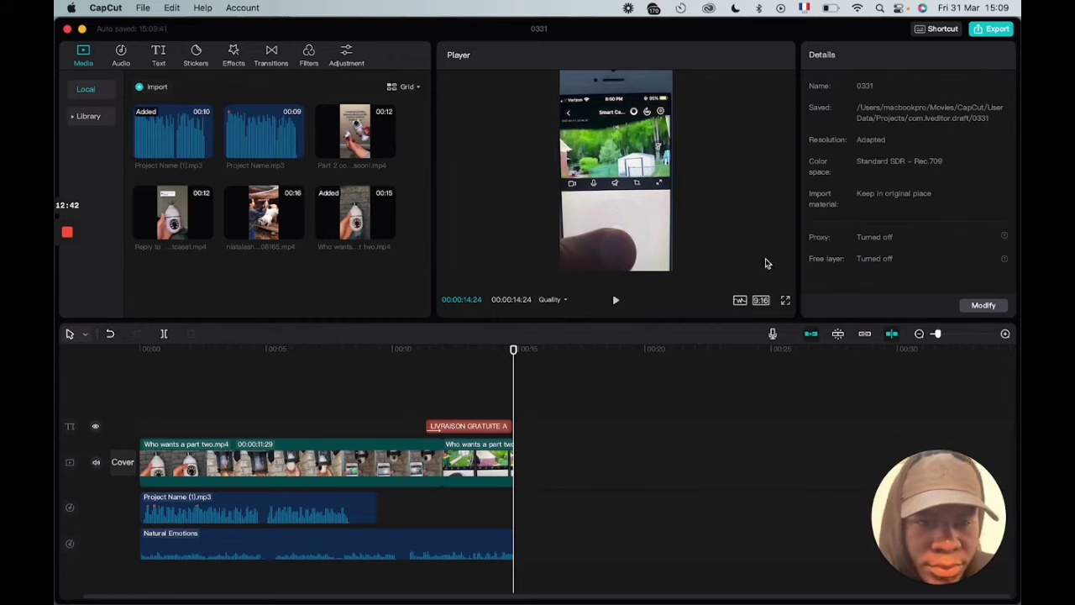
- Play the vertical version in full screen to check its framing, then return to the editor
click(786, 300)
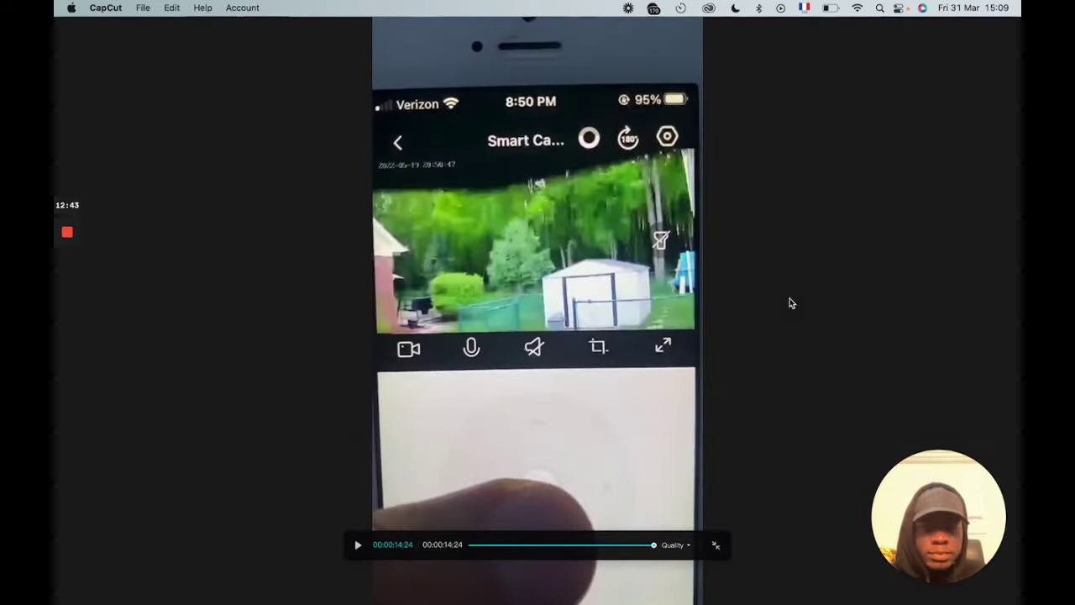
click(357, 544)
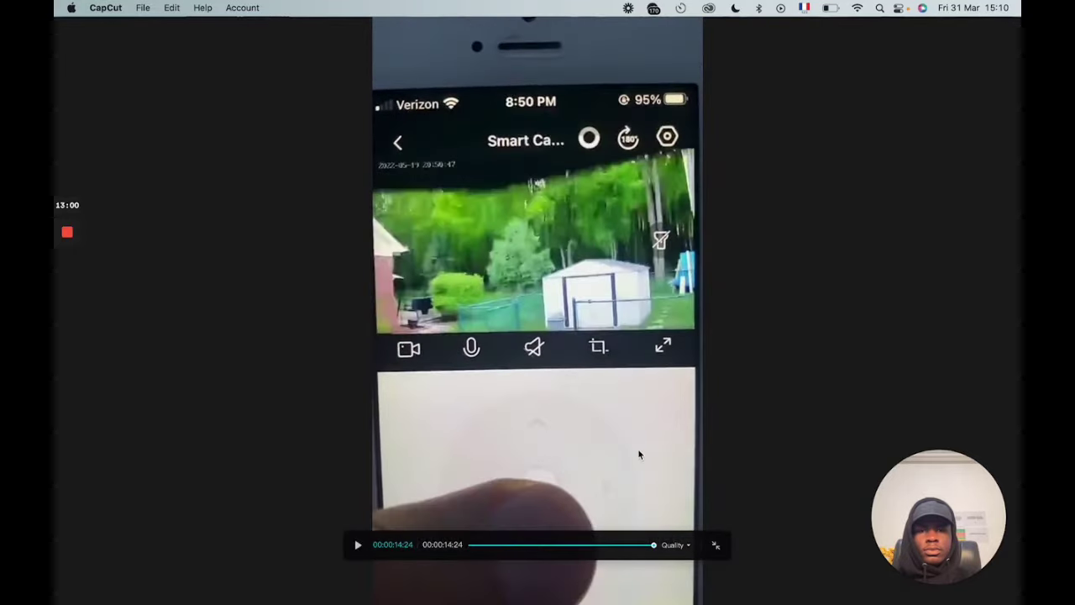
click(715, 547)
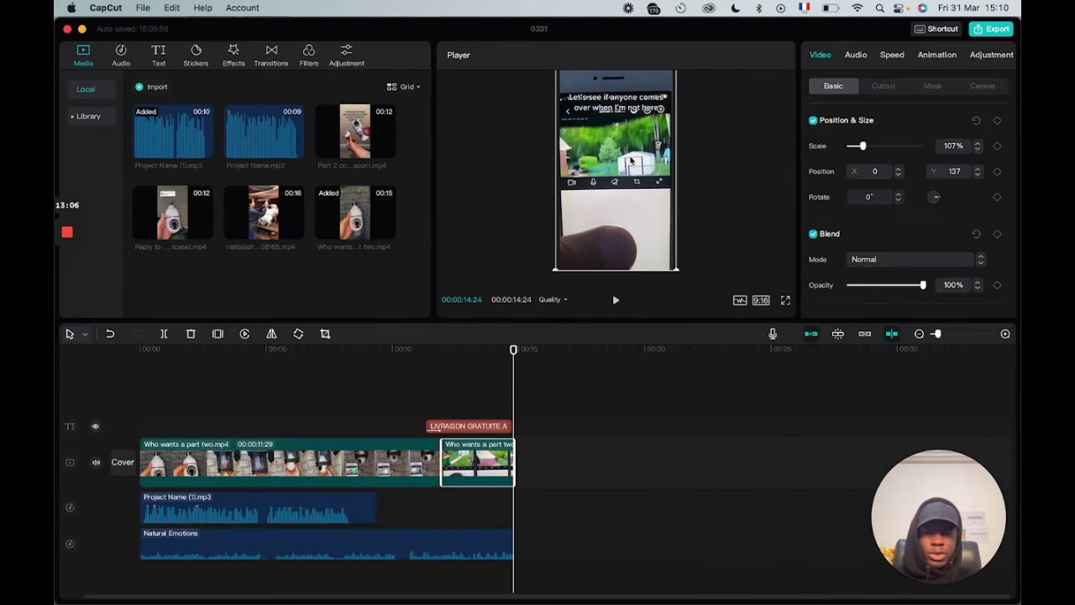
- Raise the final clip to about Y 965 to clear space for the delivery text, and place the playhead at 00:00:11:10
drag(632, 173, 635, 139)
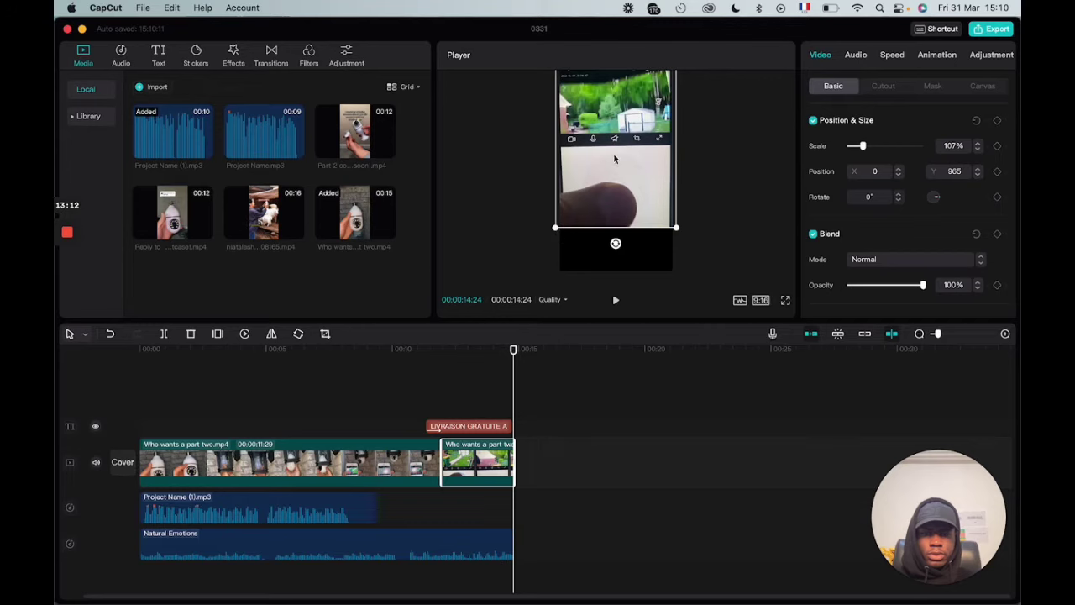
click(479, 426)
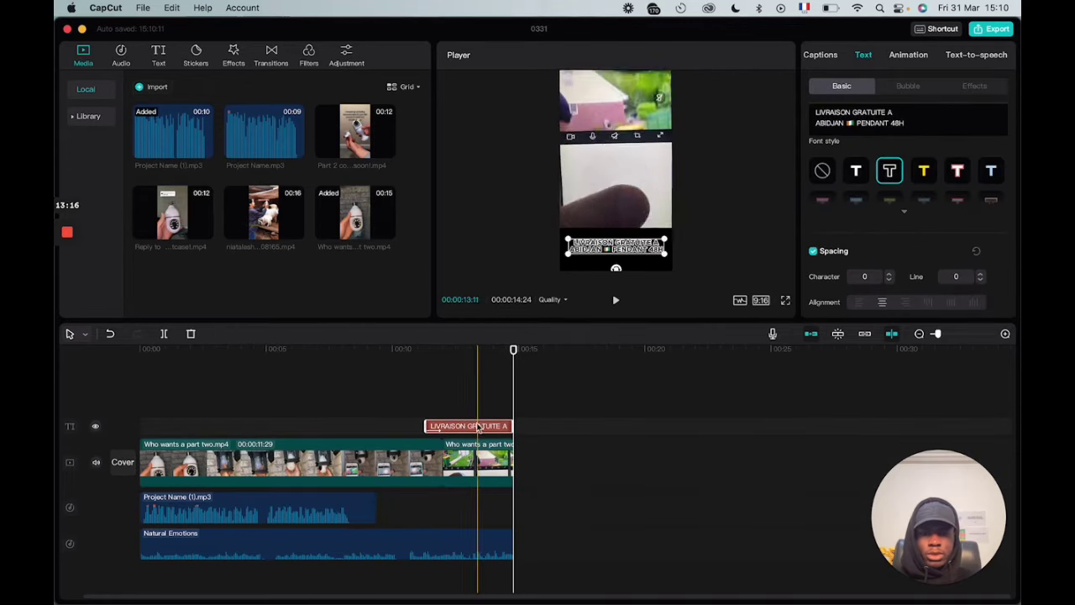
right_click(507, 353)
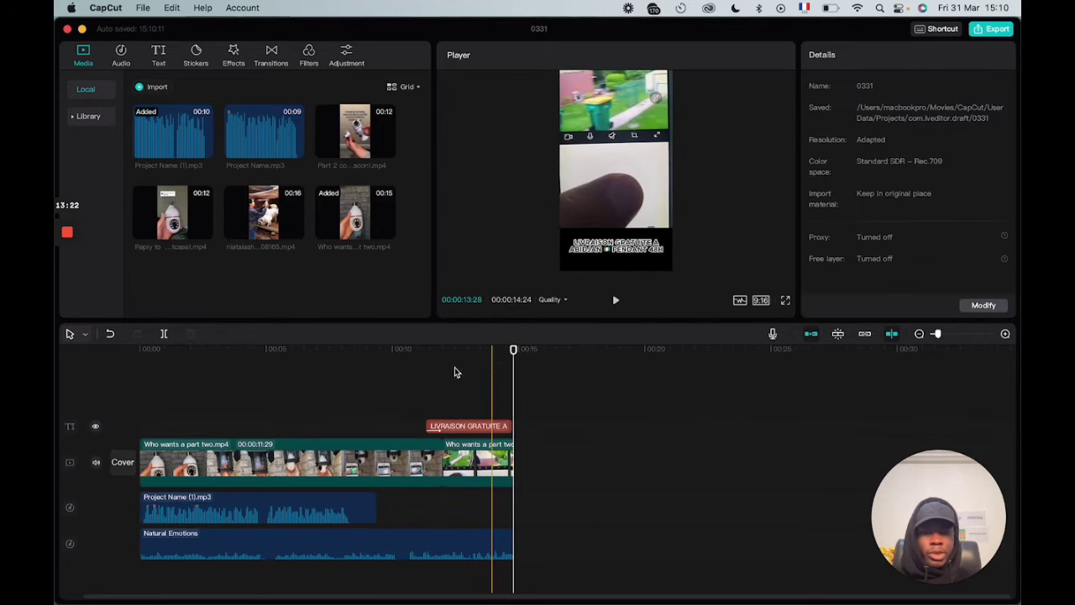
click(426, 360)
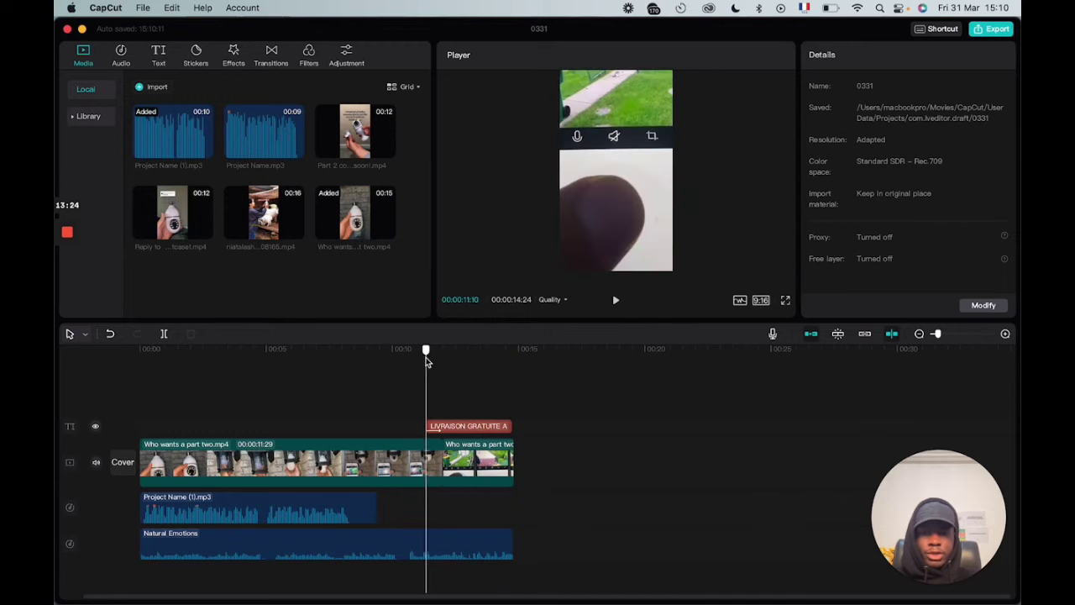
- Review the vertical edit through to its end to check the framing and the delivery text
drag(426, 359, 515, 359)
drag(376, 352, 316, 351)
key(space)
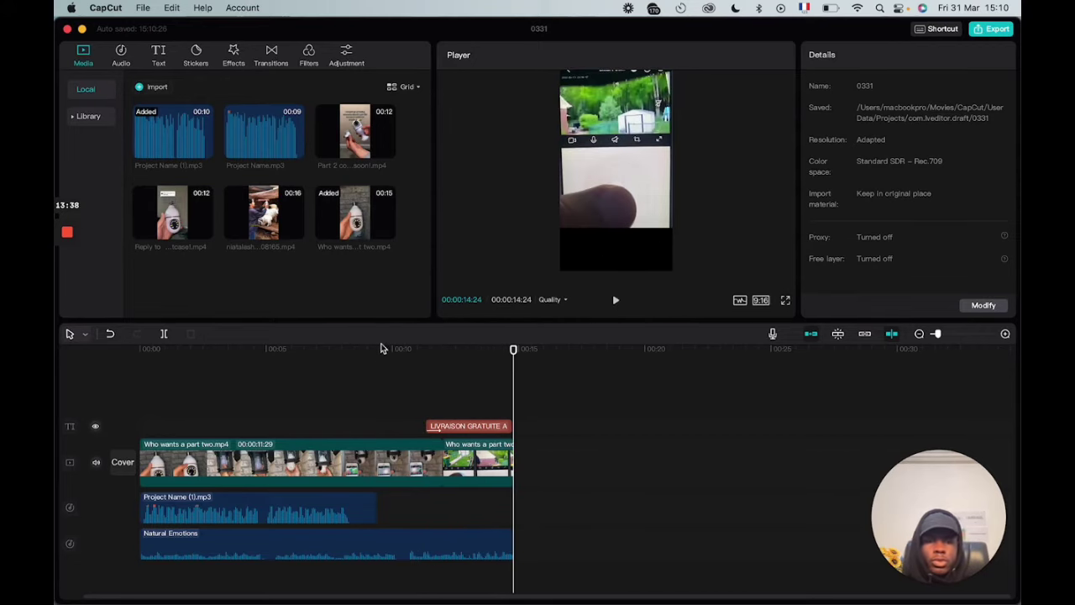
- Export the vertical version as an mp4 titled "Crea 2 Vertical" and return to the editor
click(983, 31)
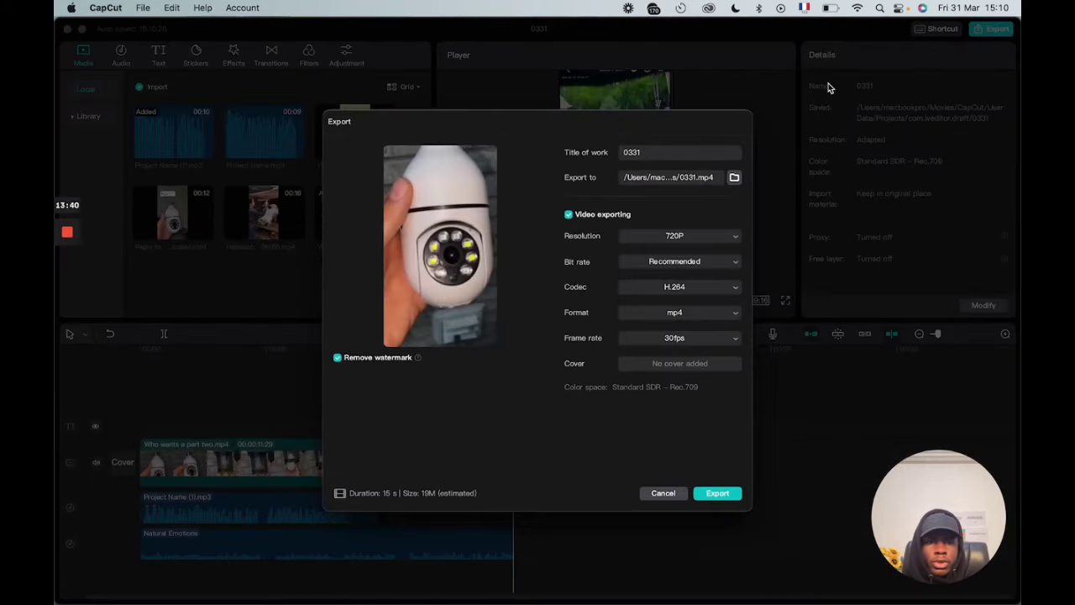
key(super+a)
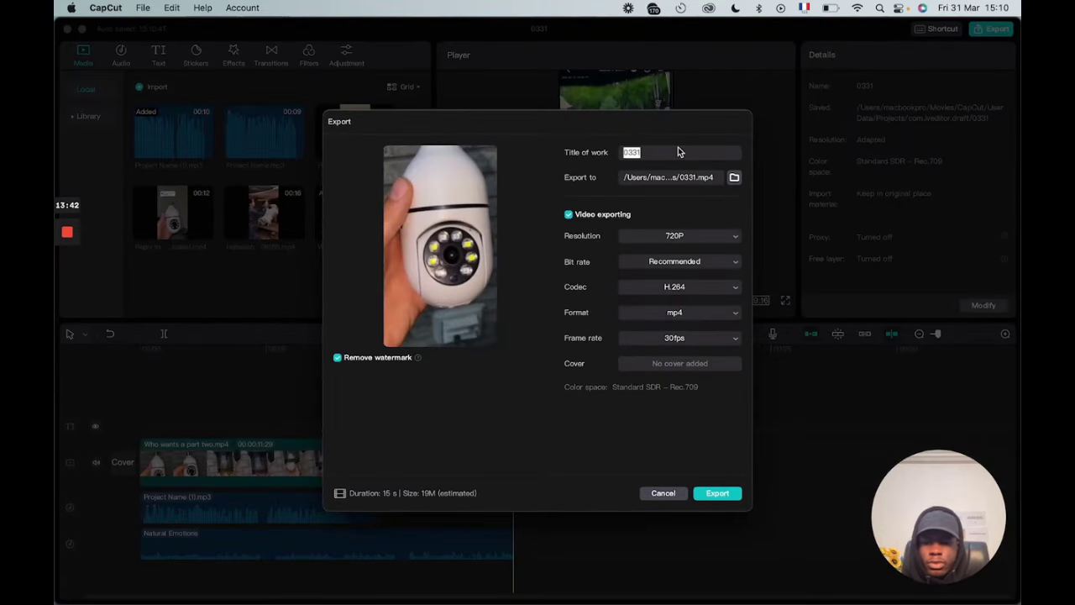
text(Crea é)
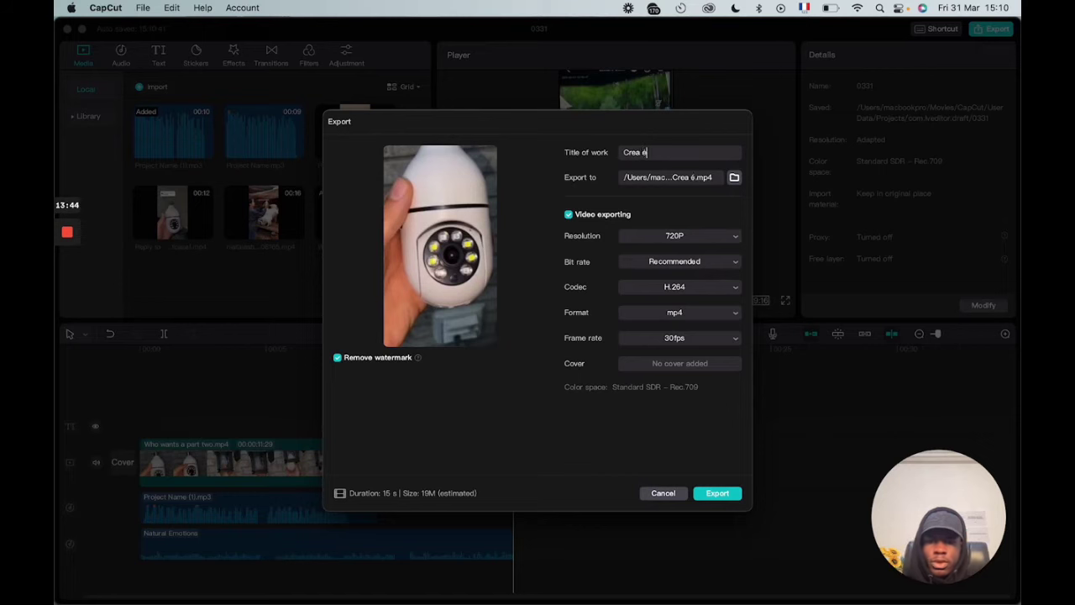
key(BackSpace)
key(BackSpace)
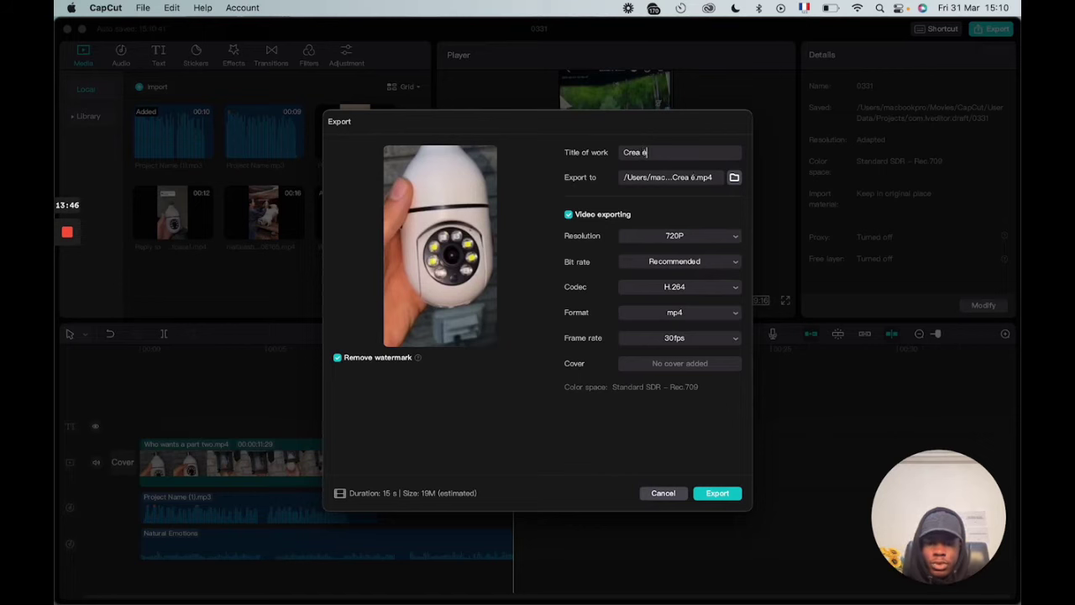
text(2)
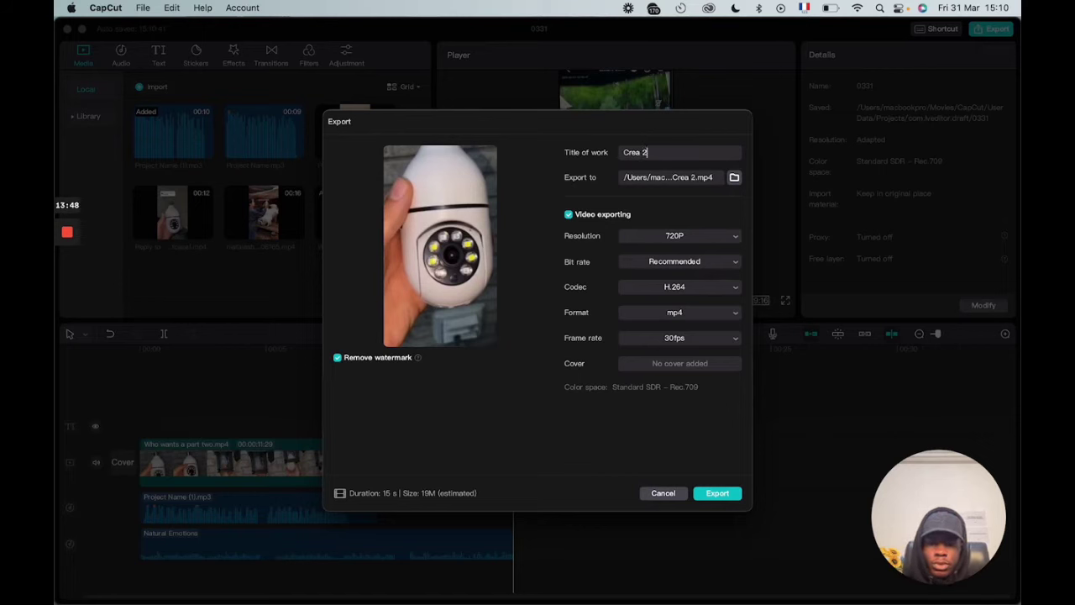
text( Vert)
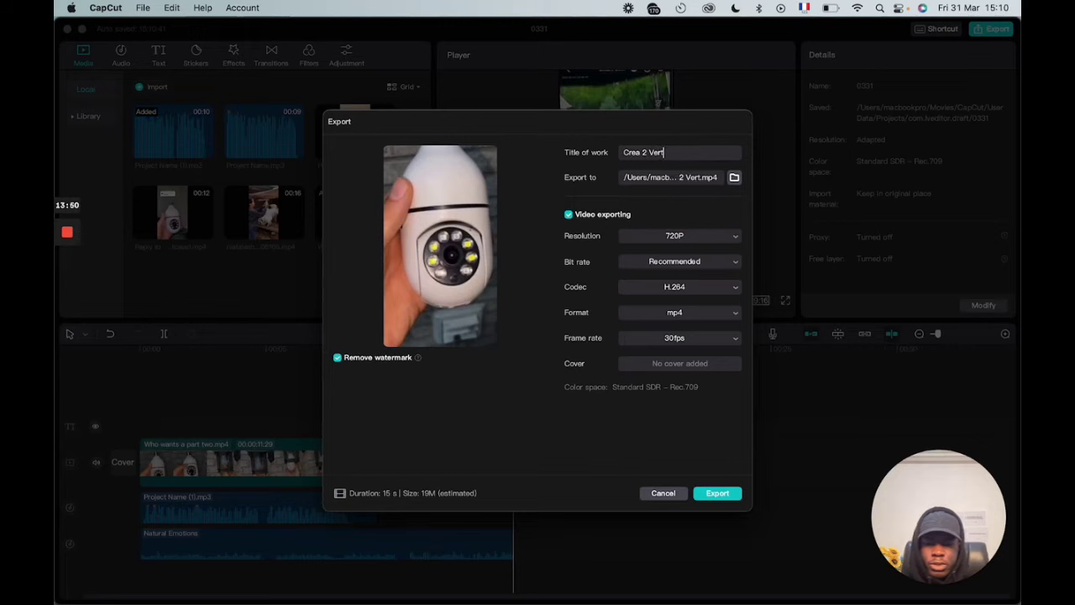
text(ical)
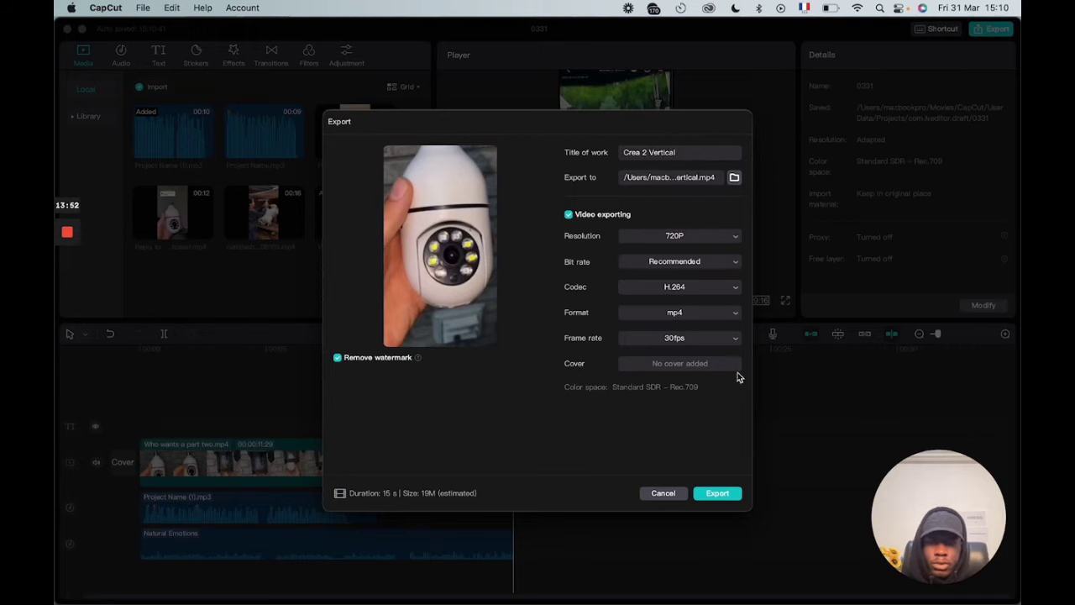
click(719, 494)
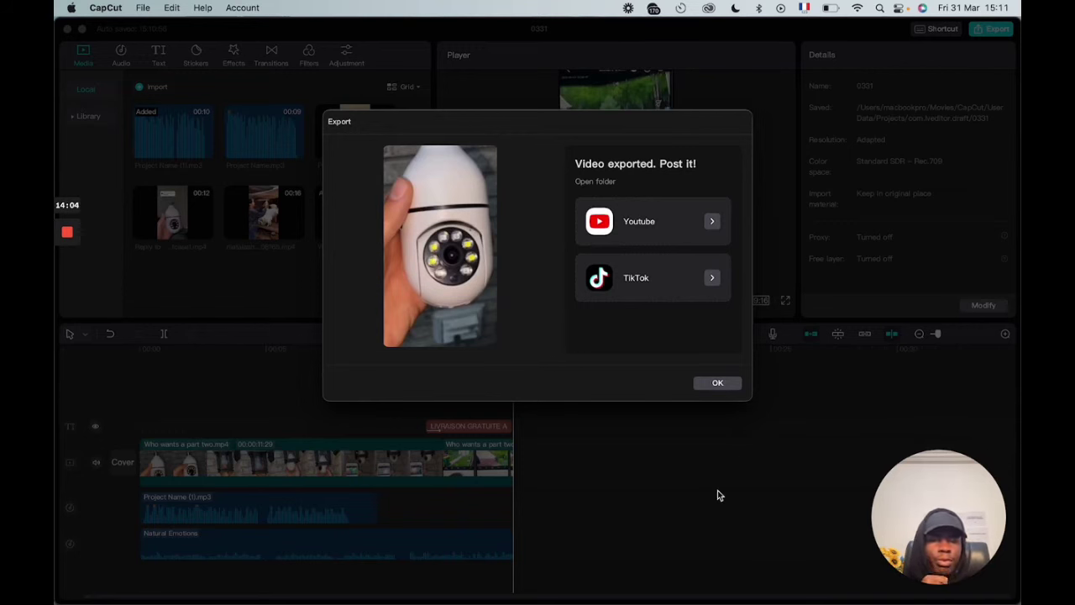
click(715, 384)
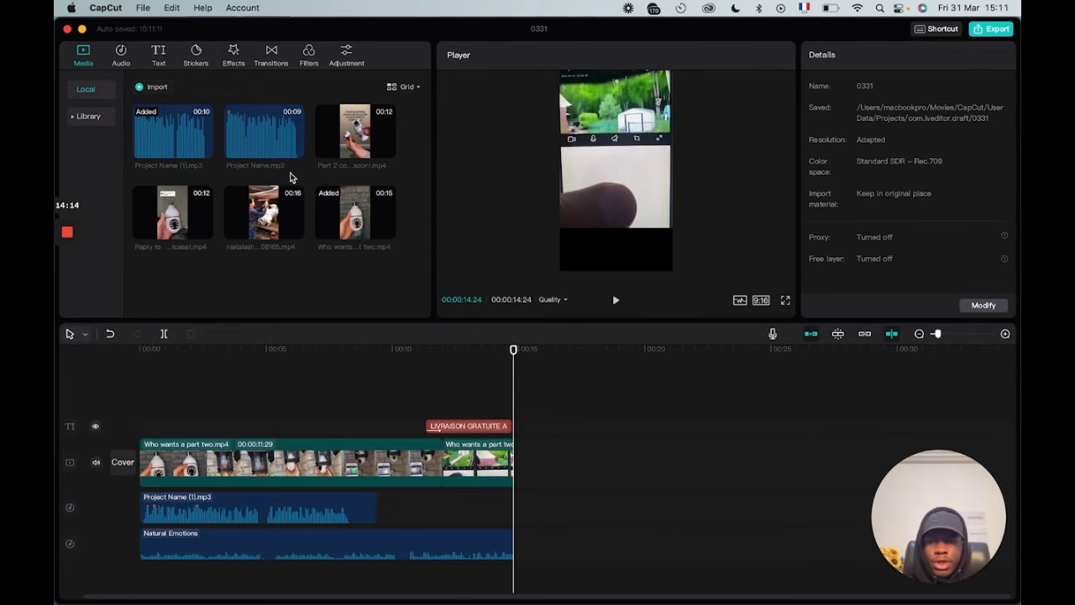
- Insert the 16-second niatalashop clip at the very start of the main video track and trim it to about 2 seconds
click(118, 55)
click(78, 59)
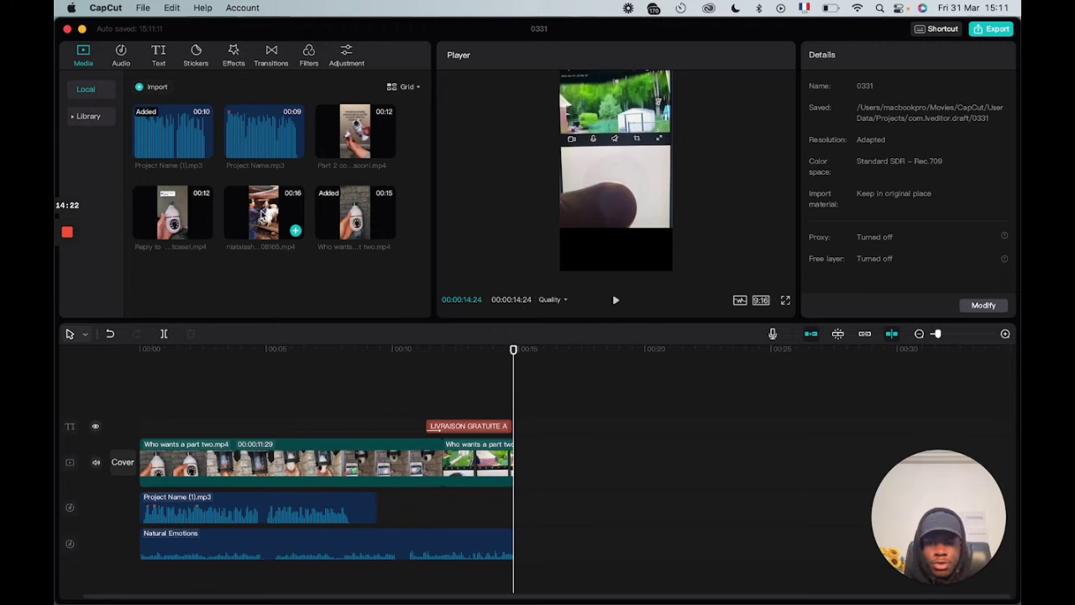
drag(263, 215, 140, 463)
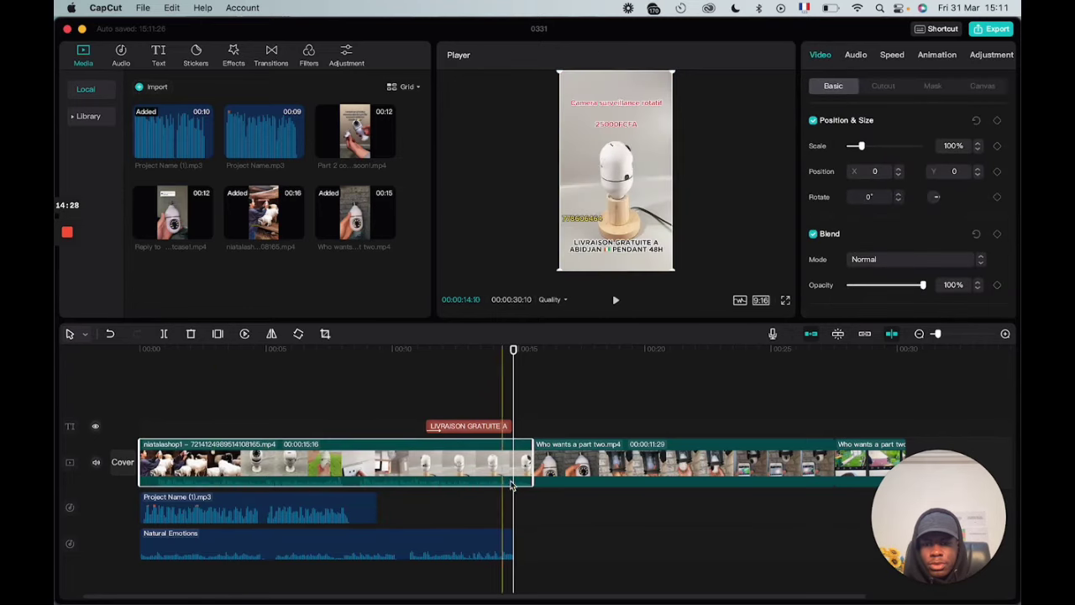
drag(531, 462, 186, 461)
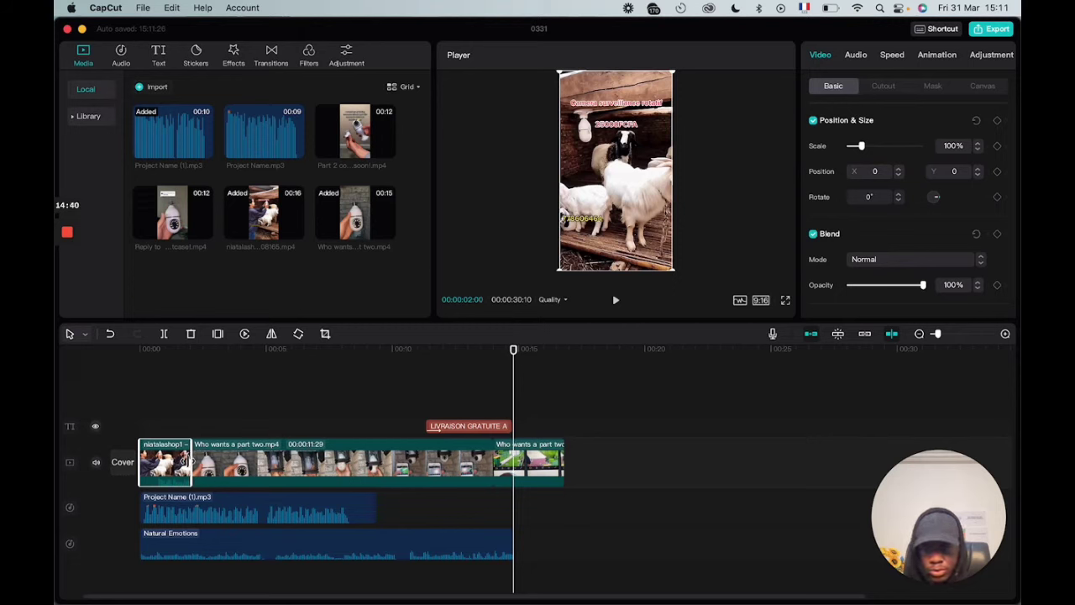
- Shift the Project Name (1).mp3 voice-over to begin as the opening clip ends, and extract and delete the opening clip's own audio
drag(286, 513, 339, 513)
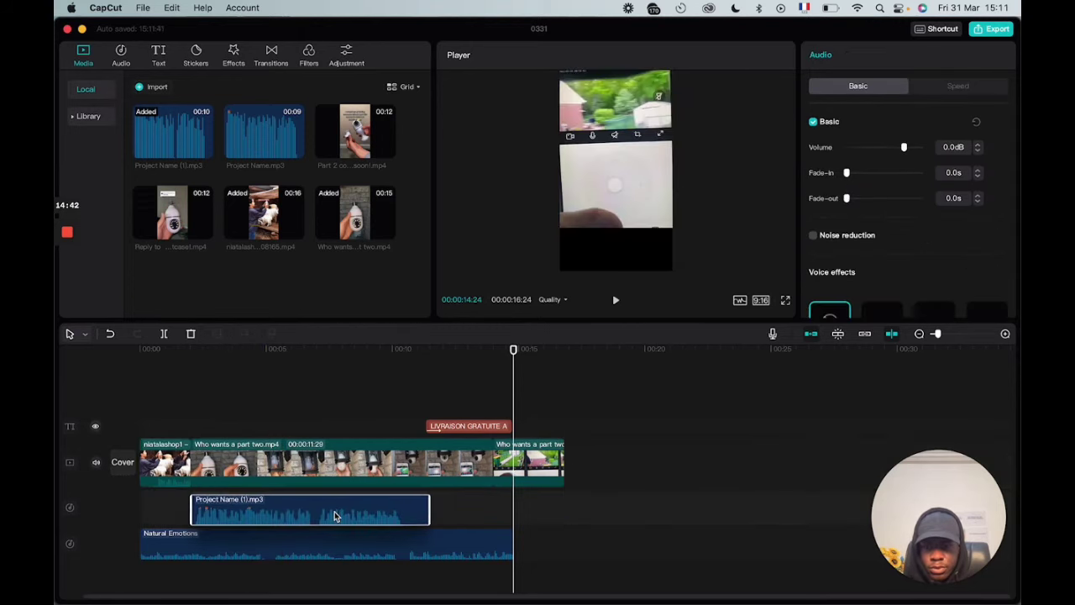
mouse_move(355, 551)
mouse_down()
mouse_move(415, 553)
mouse_move(354, 552)
mouse_up()
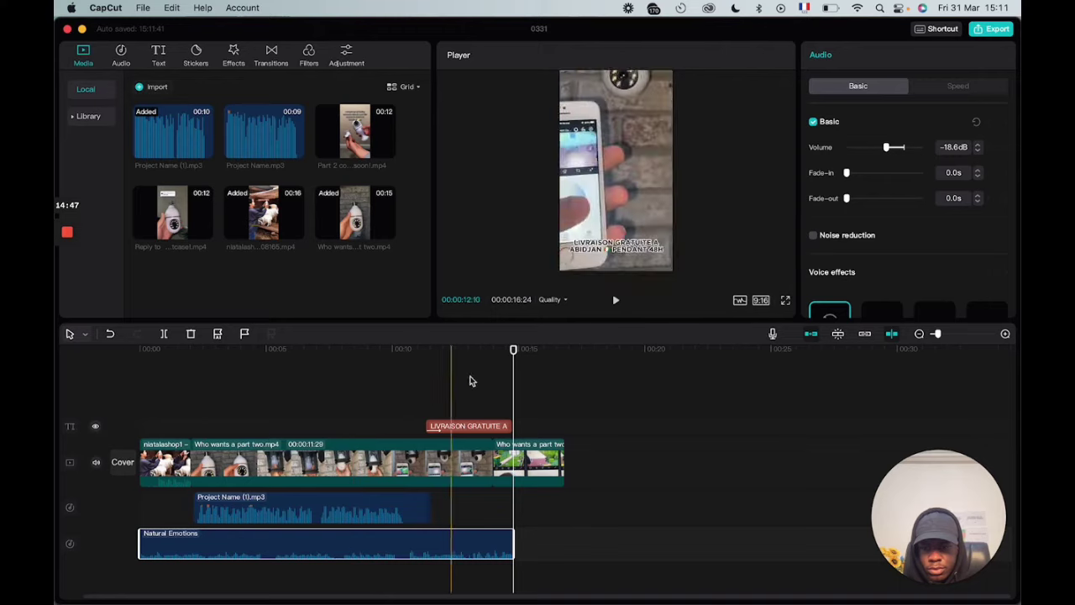
drag(513, 349, 199, 380)
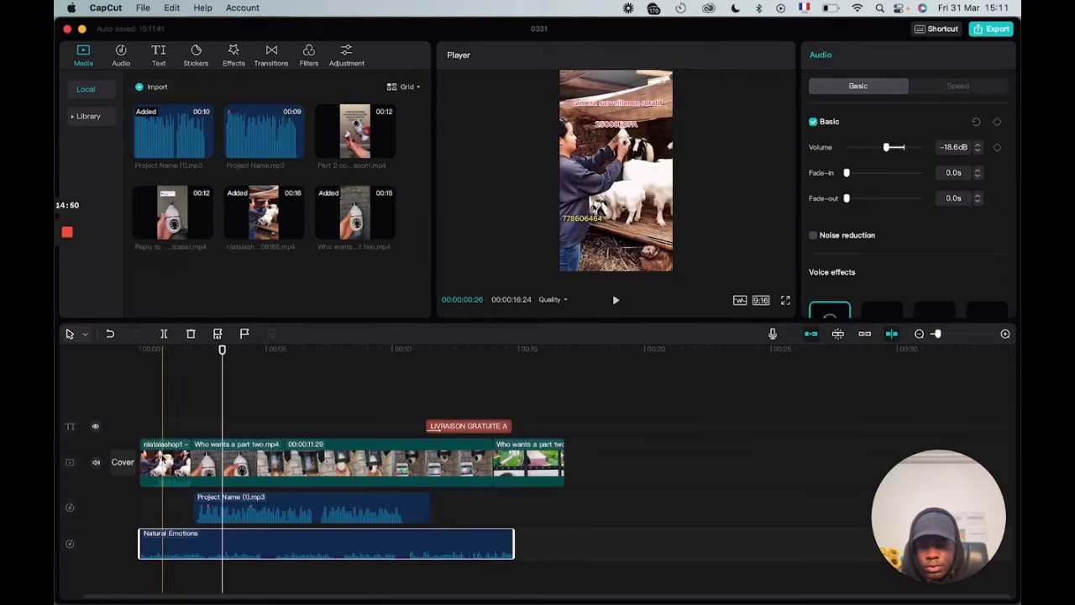
right_click(155, 462)
click(184, 542)
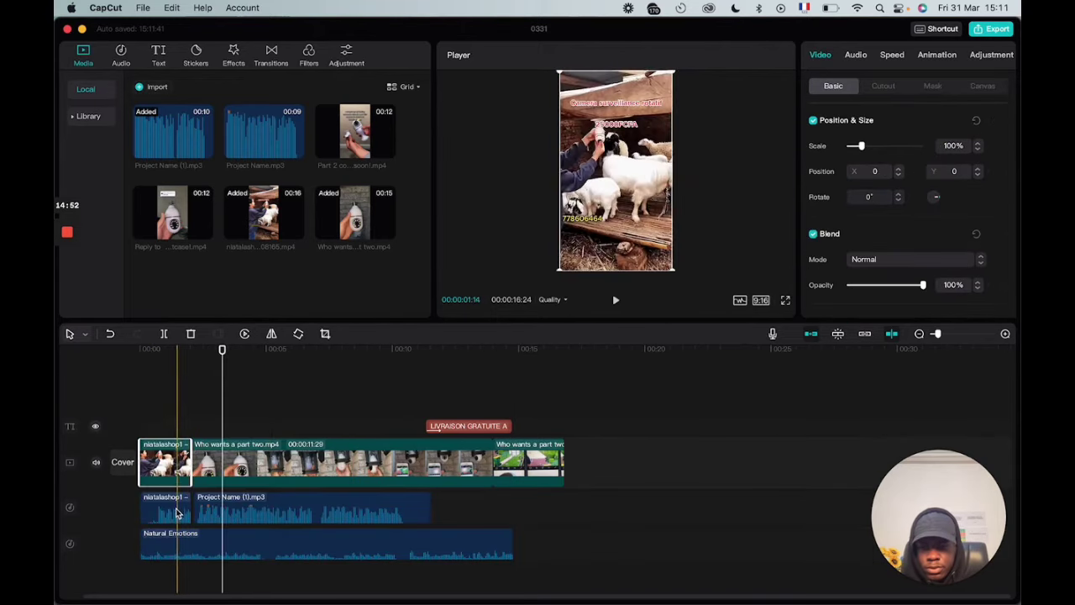
click(175, 512)
key(Delete)
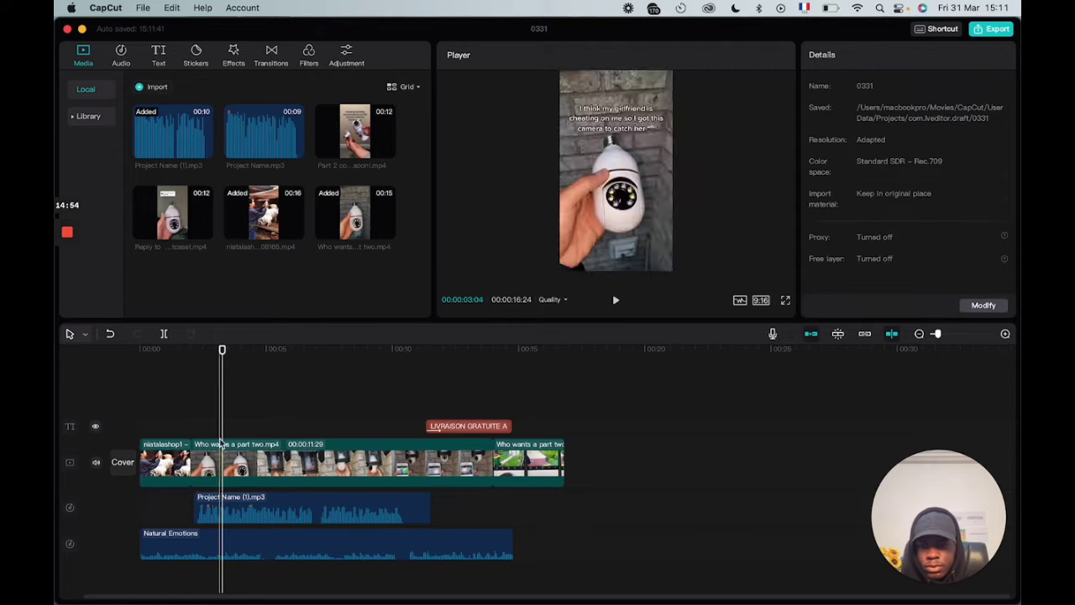
- Play the new opening and its cut into the camera footage to check the timing, and return the playhead to the start
drag(225, 350, 122, 356)
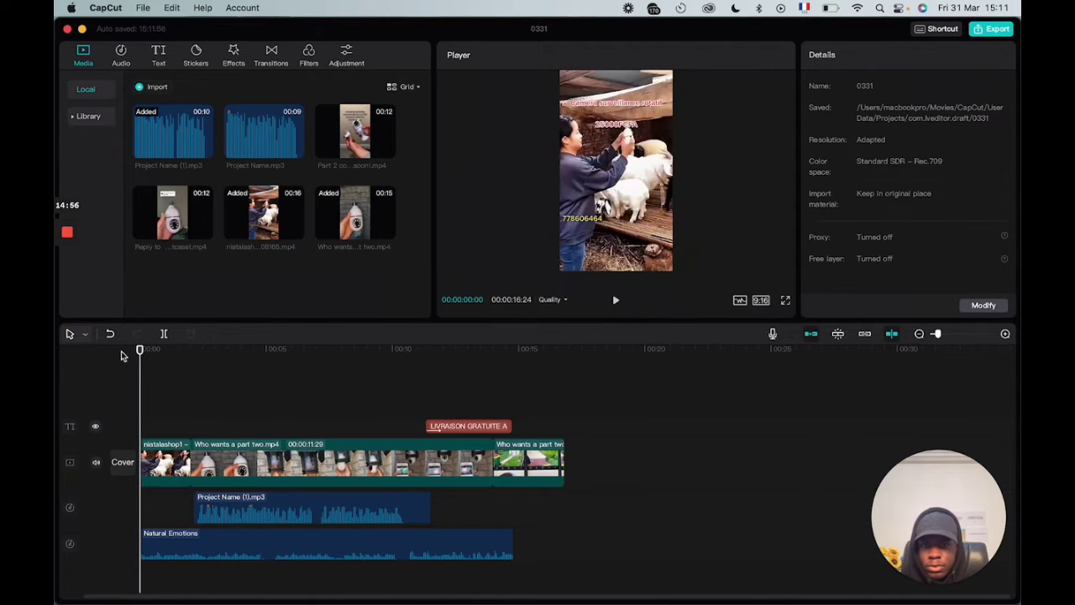
key(space)
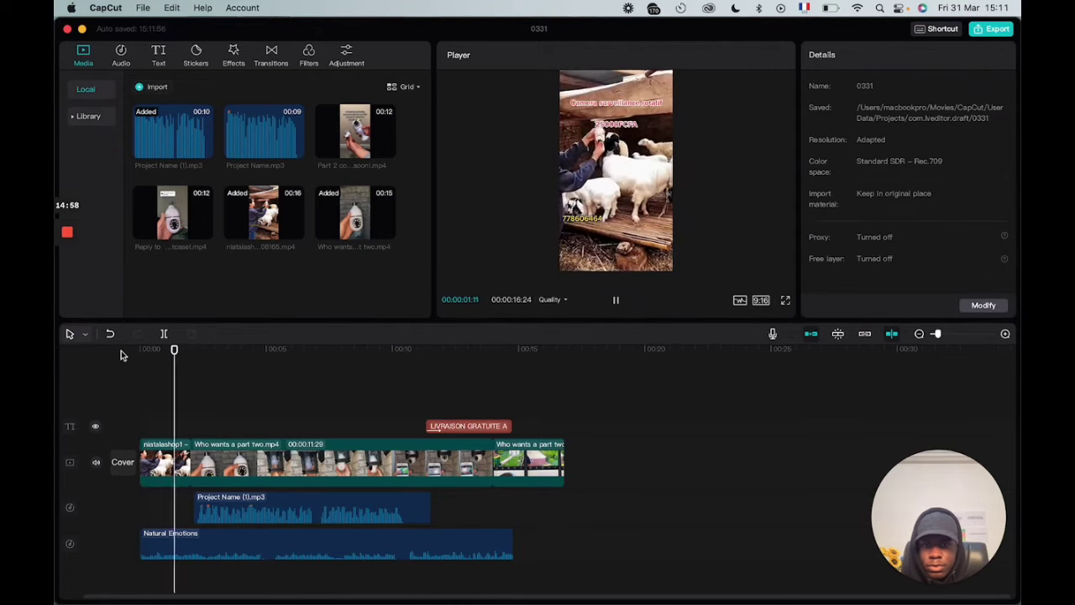
key(space)
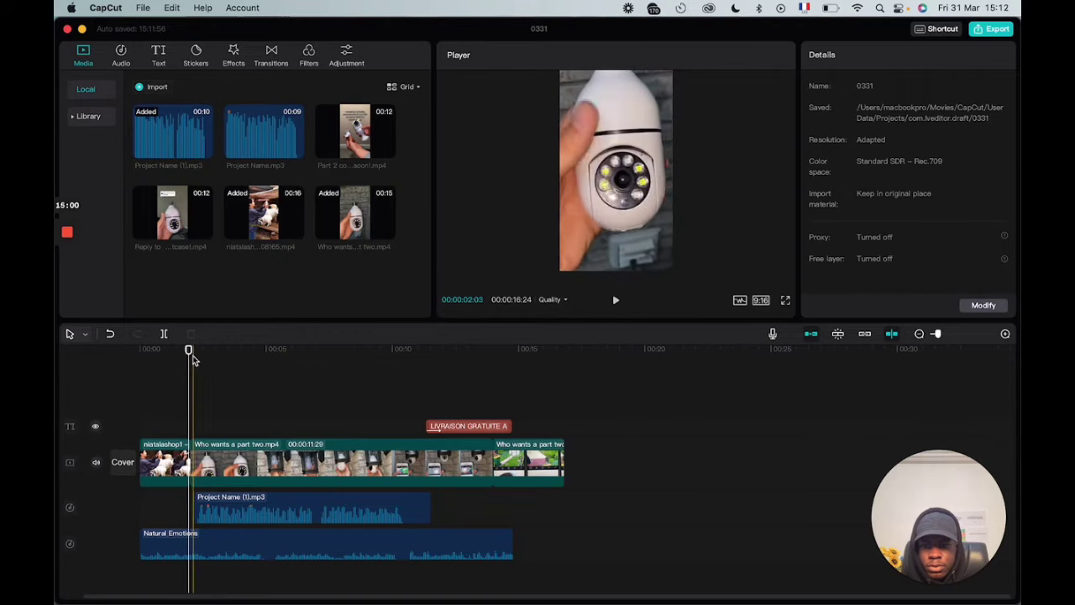
drag(190, 352, 167, 353)
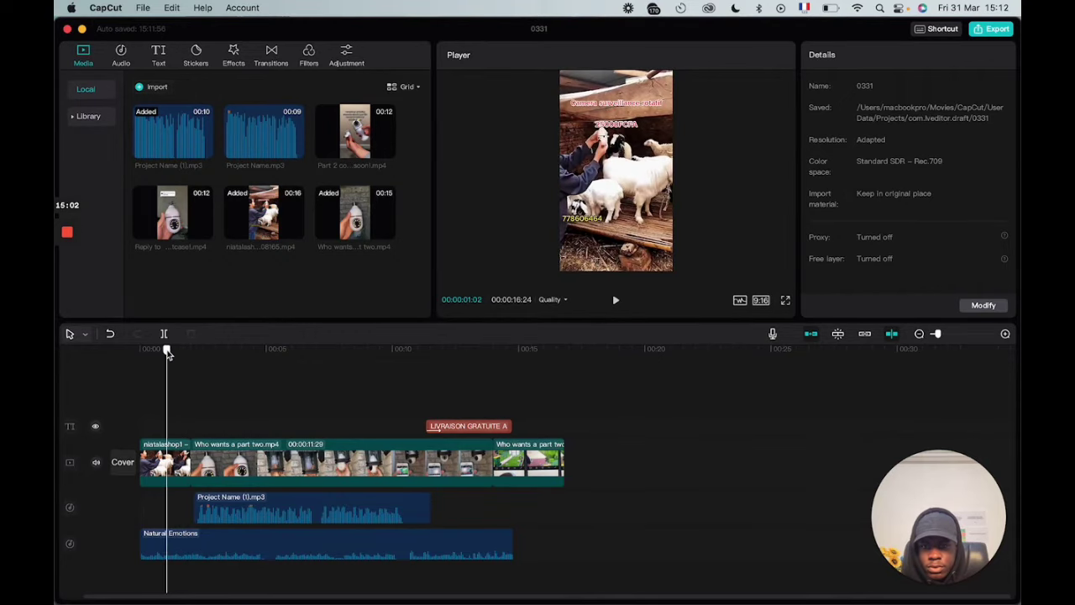
key(space)
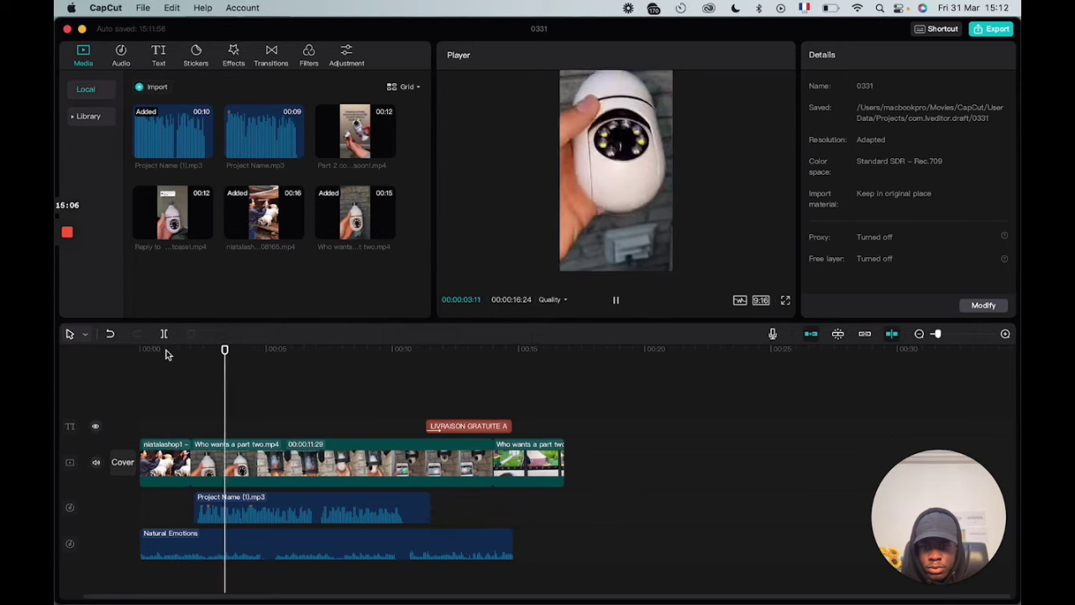
key(space)
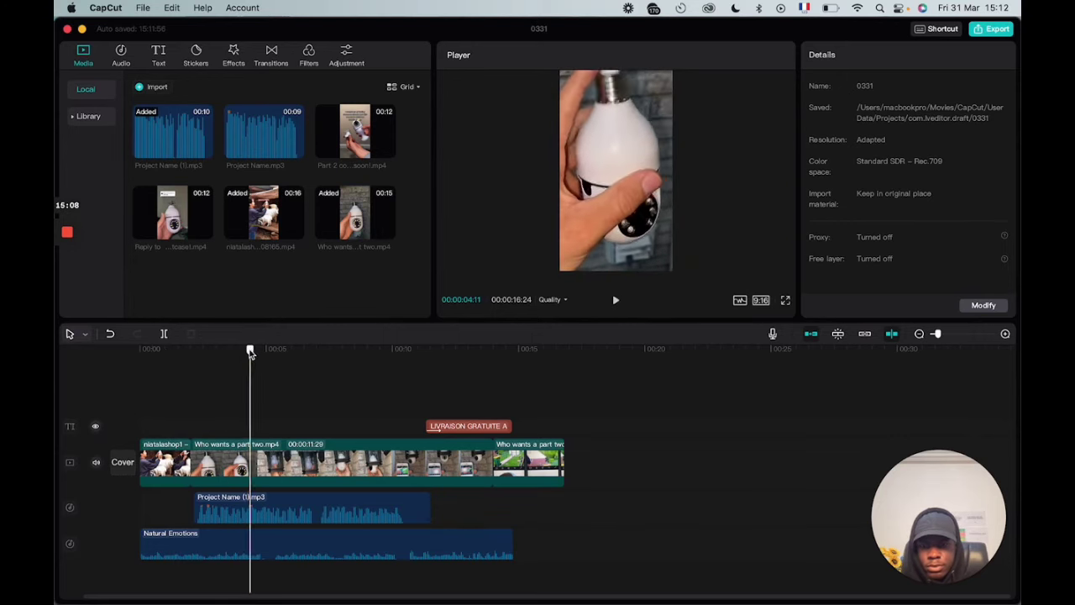
drag(249, 354, 131, 343)
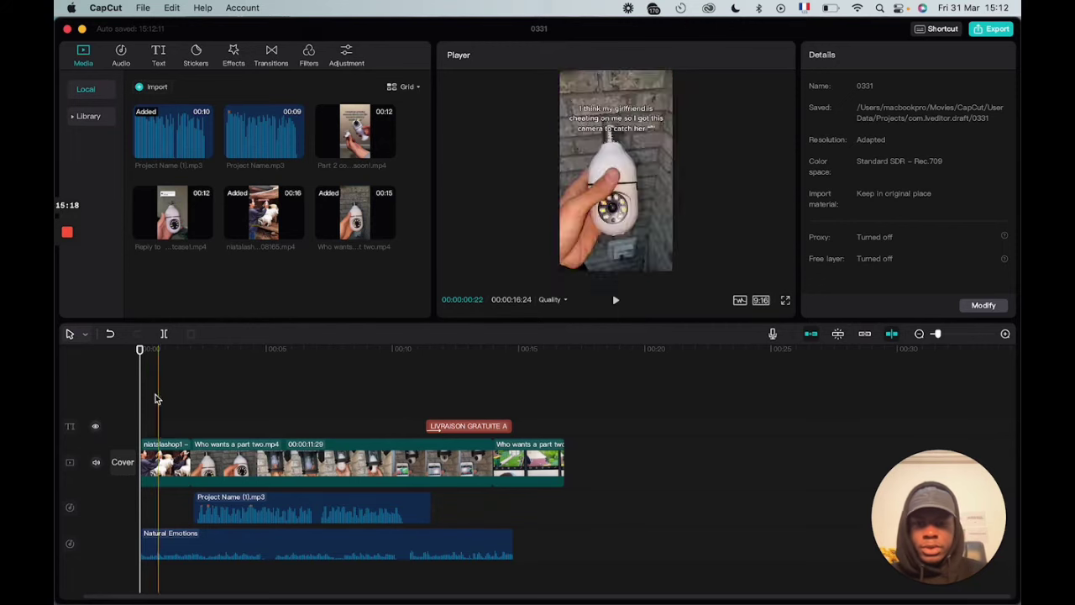
click(122, 55)
click(160, 57)
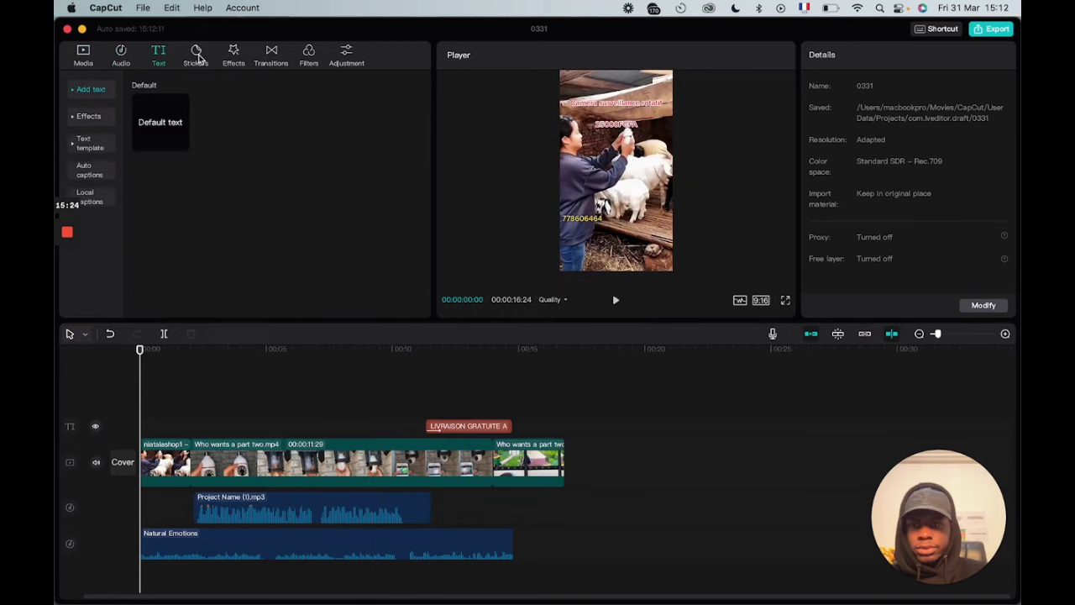
click(196, 57)
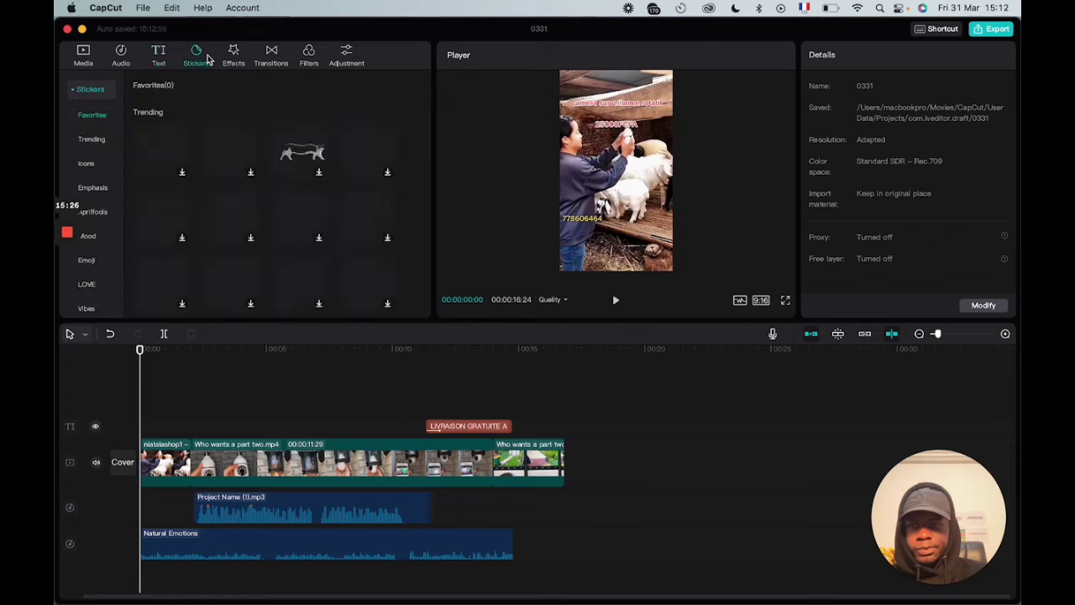
click(232, 57)
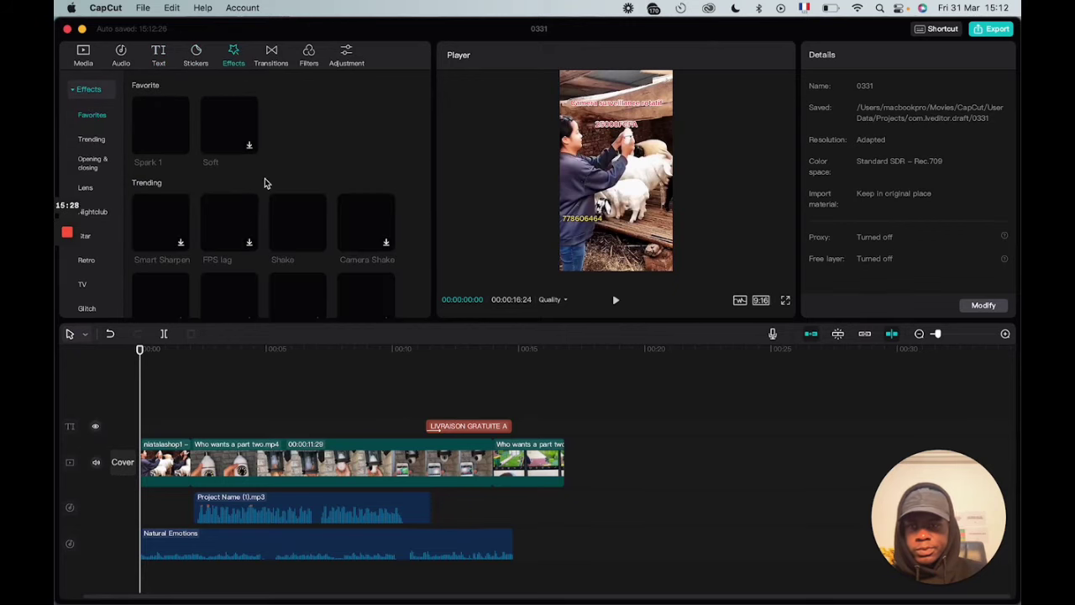
click(161, 54)
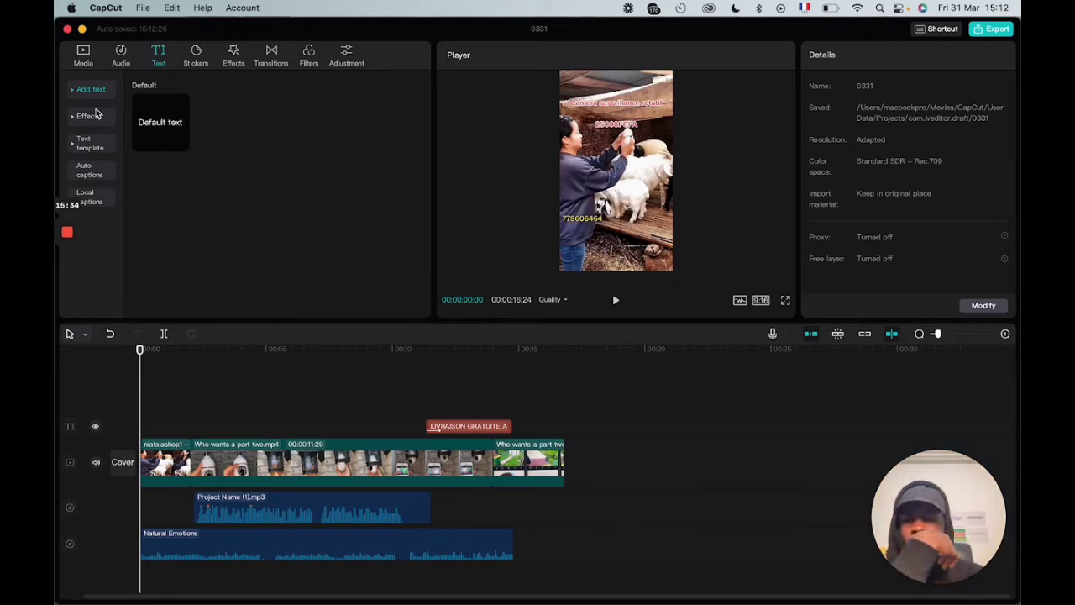
click(123, 57)
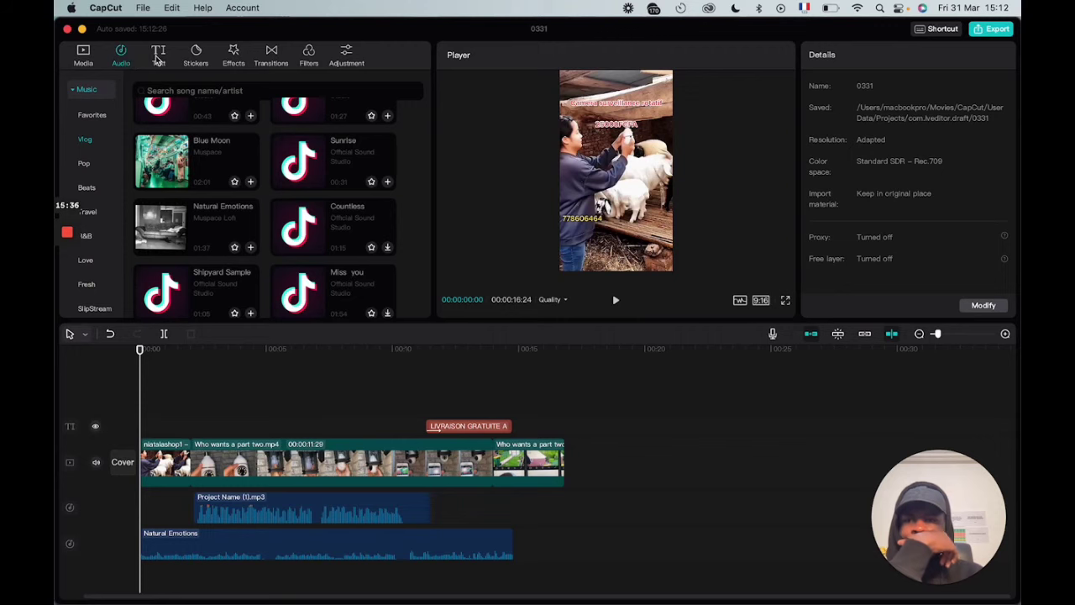
- Add two default text layers on separate tracks at the start of the timeline, each trimmed to the opening clip's length
click(158, 55)
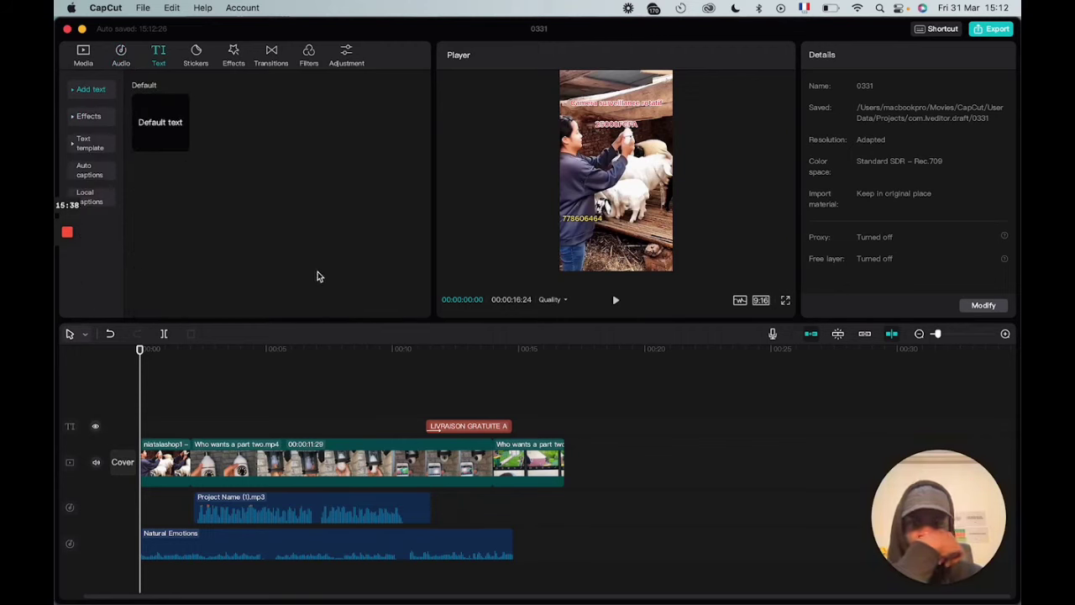
drag(147, 135, 143, 426)
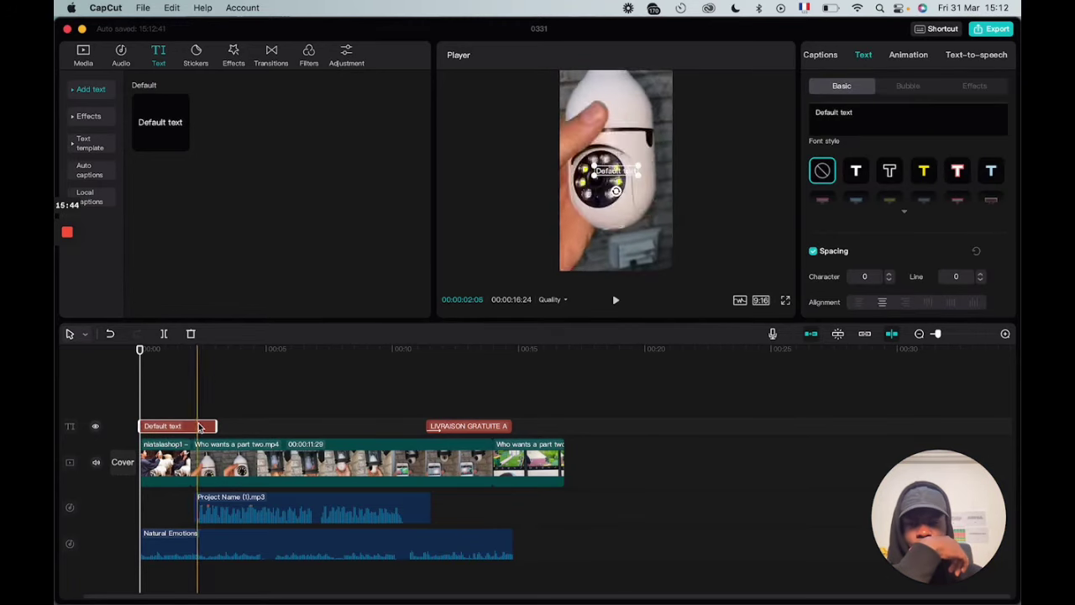
drag(216, 426, 195, 425)
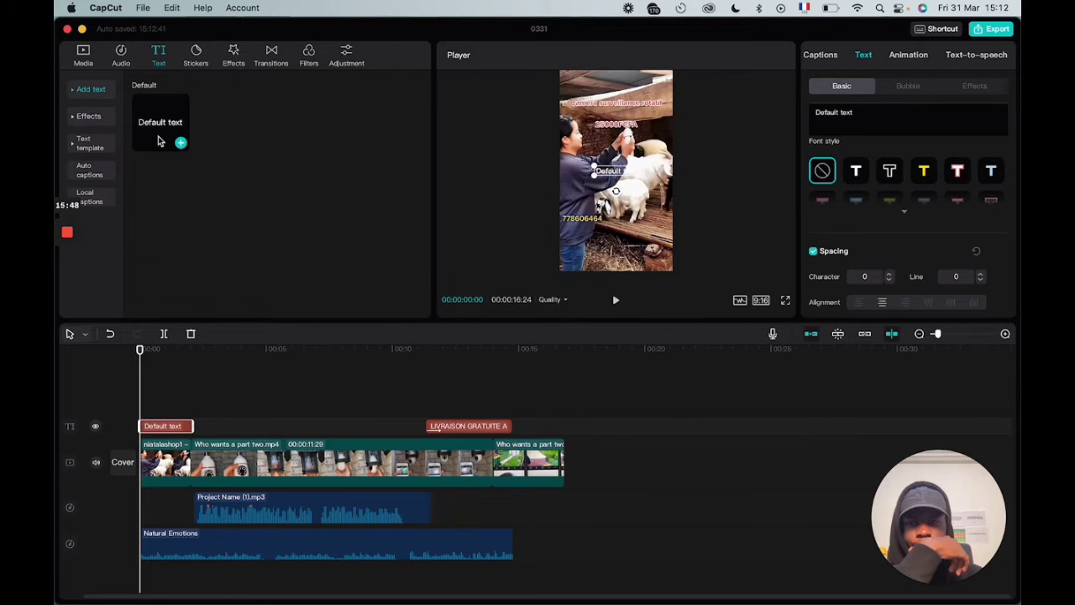
drag(158, 141, 192, 409)
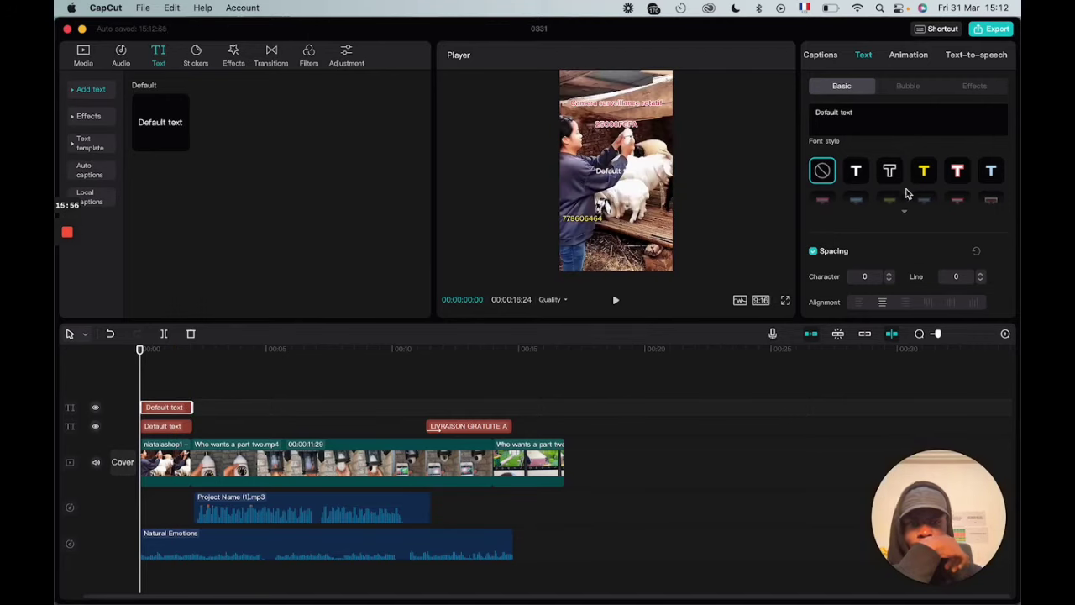
scroll(876, 199, down, 4)
scroll(876, 194, up, 4)
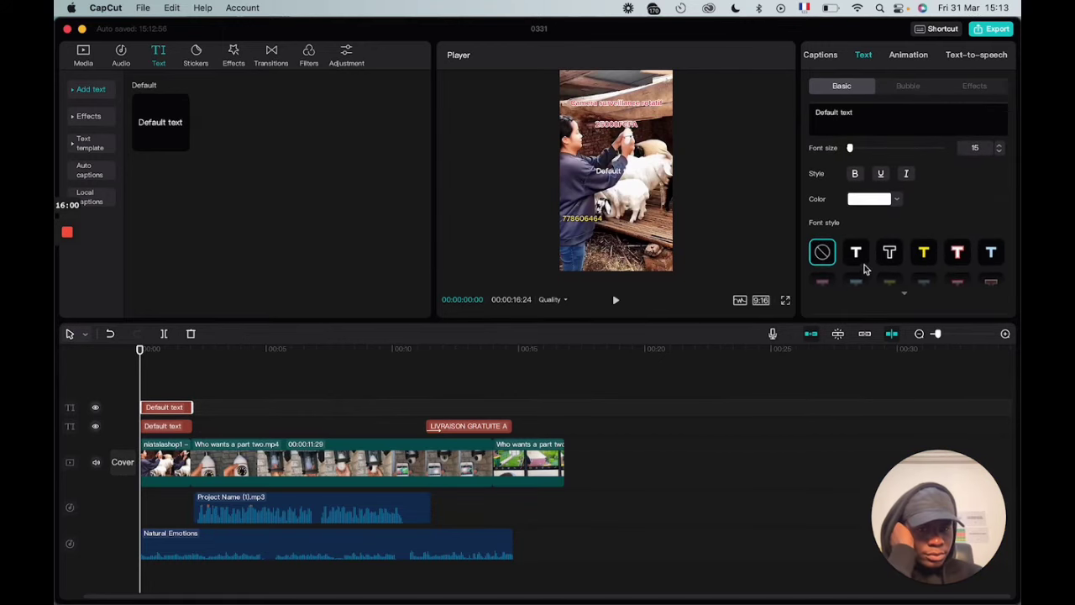
- Look through the selected text layer's font style, spacing, position and blend settings
scroll(877, 189, down, 8)
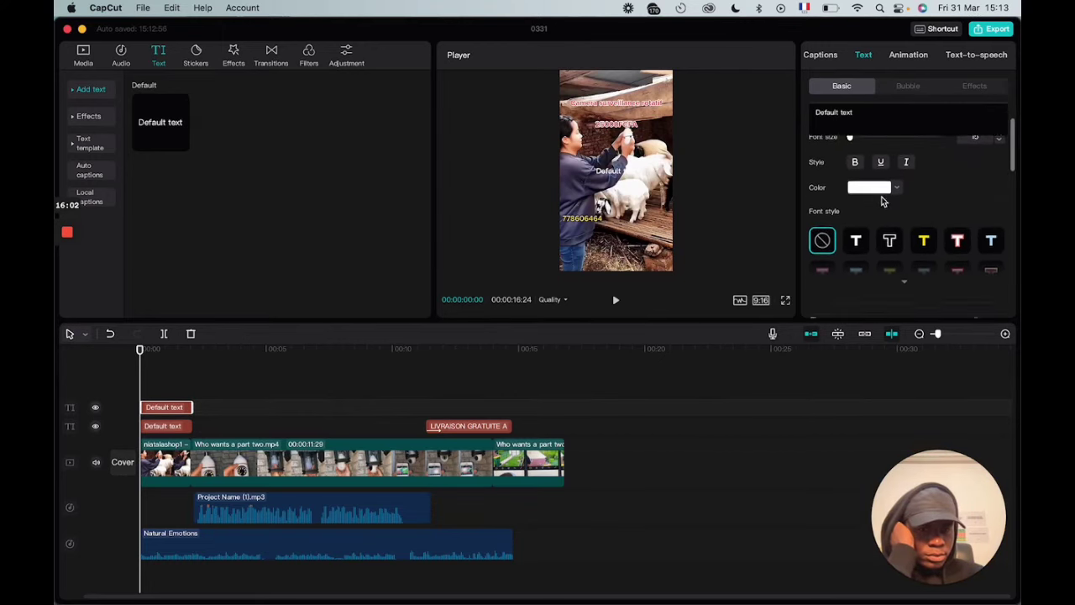
scroll(881, 202, down, 5)
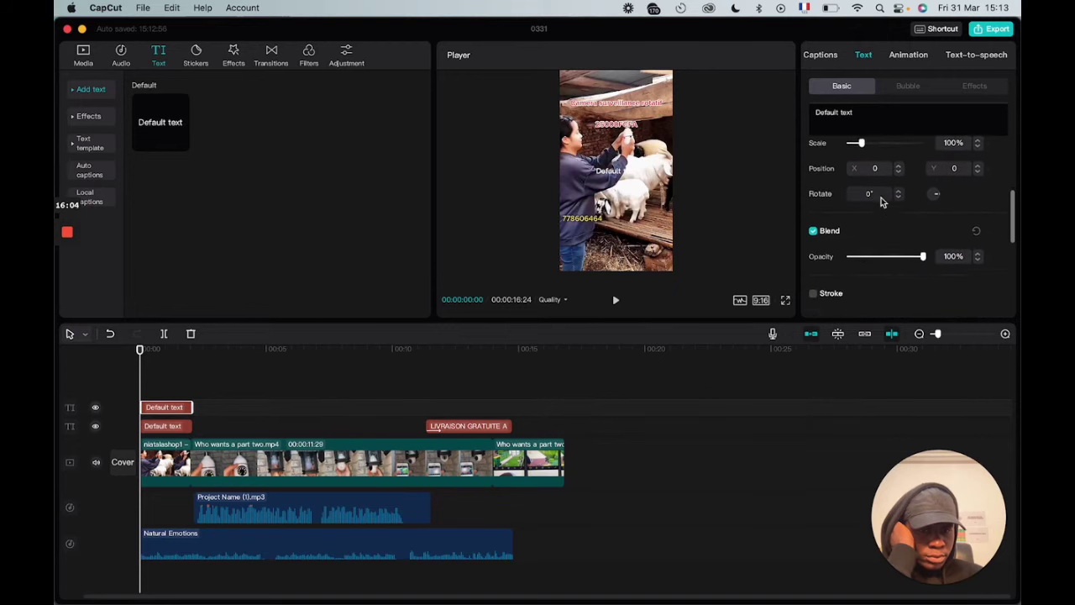
scroll(881, 199, up, 4)
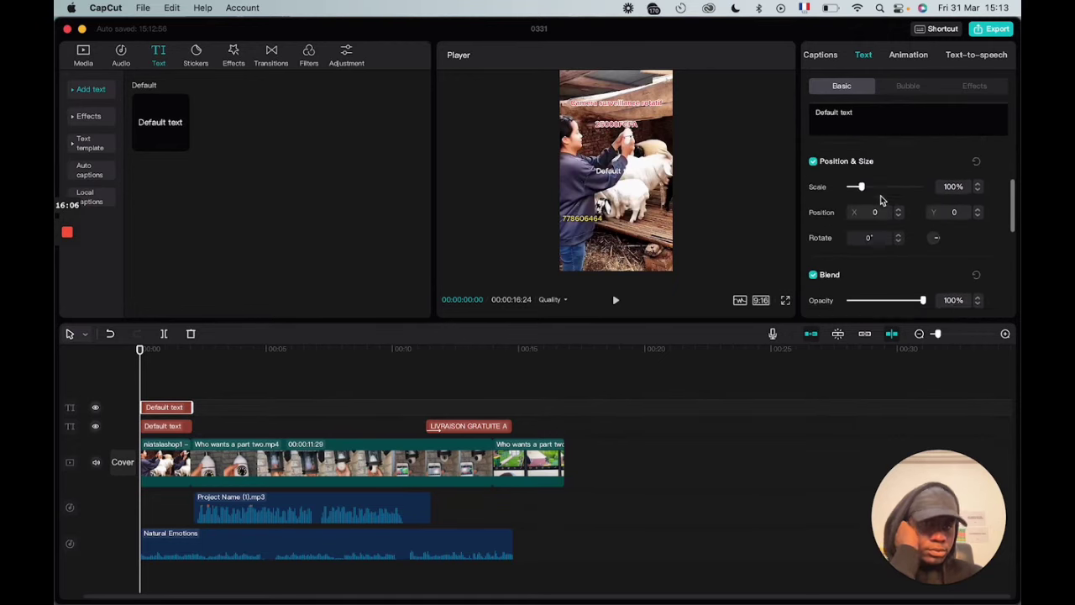
scroll(881, 199, down, 4)
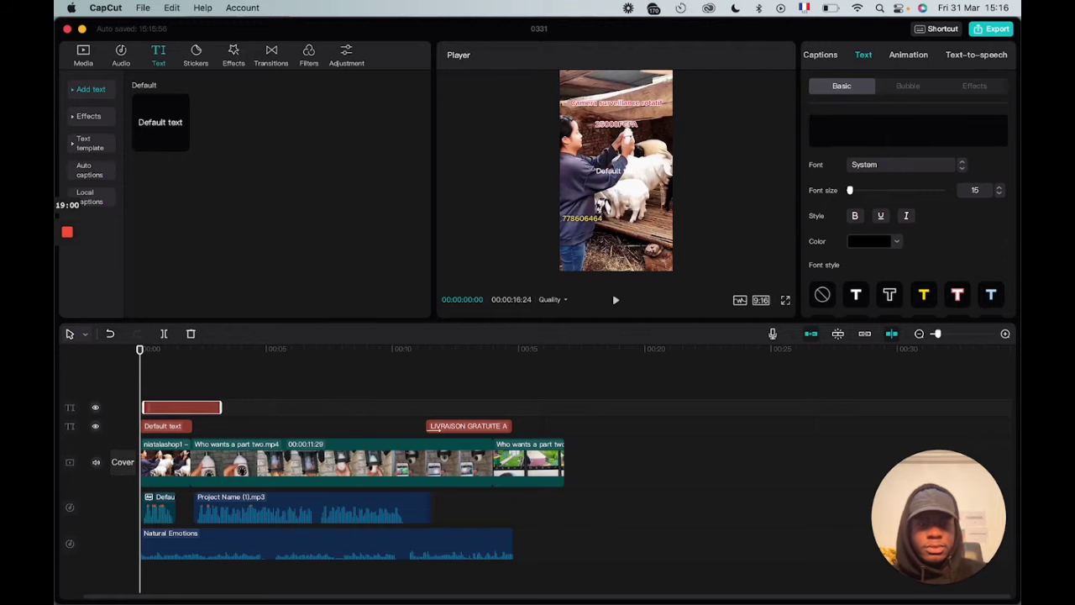
scroll(892, 267, down, 4)
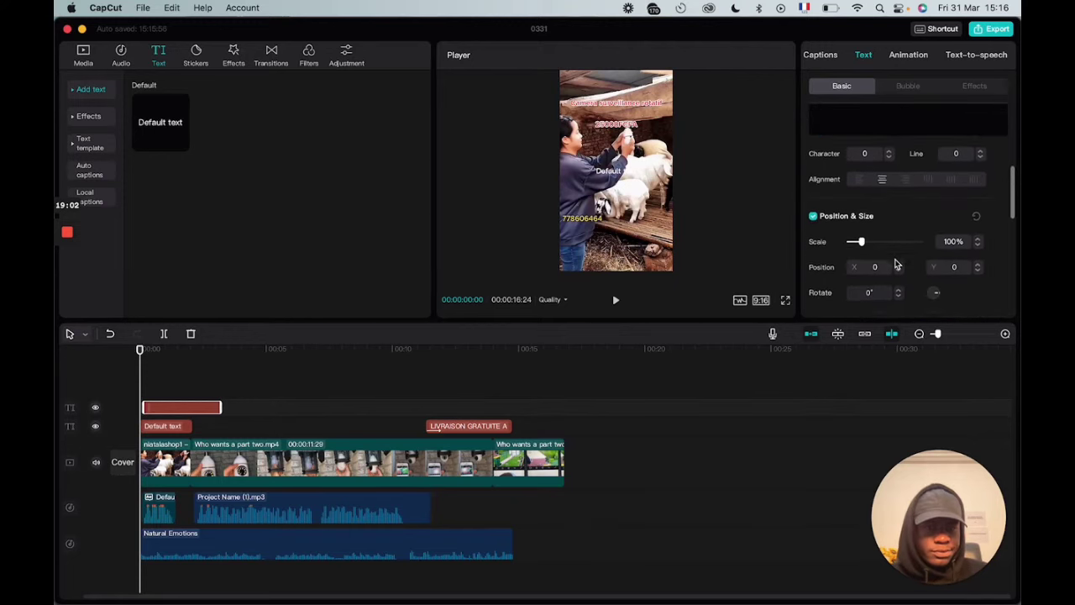
scroll(894, 262, up, 1)
scroll(895, 148, up, 3)
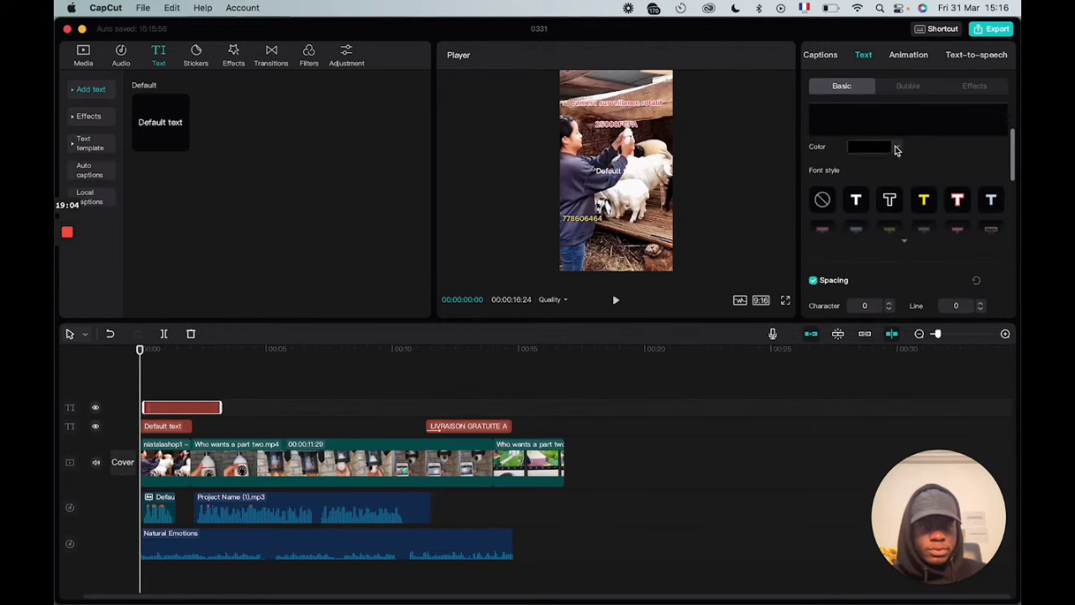
click(879, 128)
text(Livraison gra)
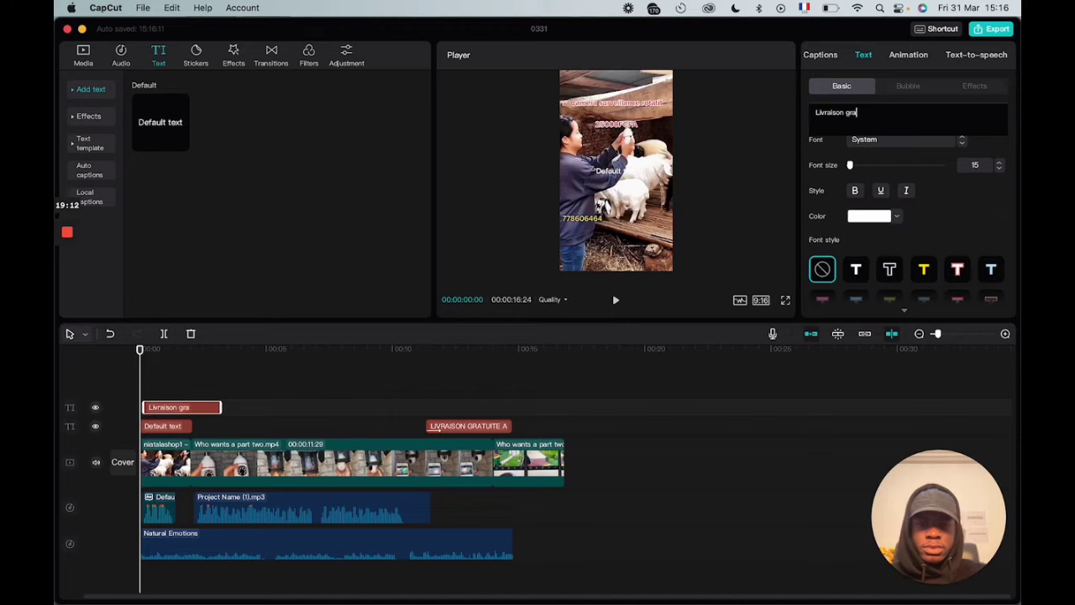
key(BackSpace)
key(BackSpace)
key(BackSpace)
key(BackSpace)
key(BackSpace)
key(BackSpace)
key(BackSpace)
key(BackSpace)
key(BackSpace)
key(BackSpace)
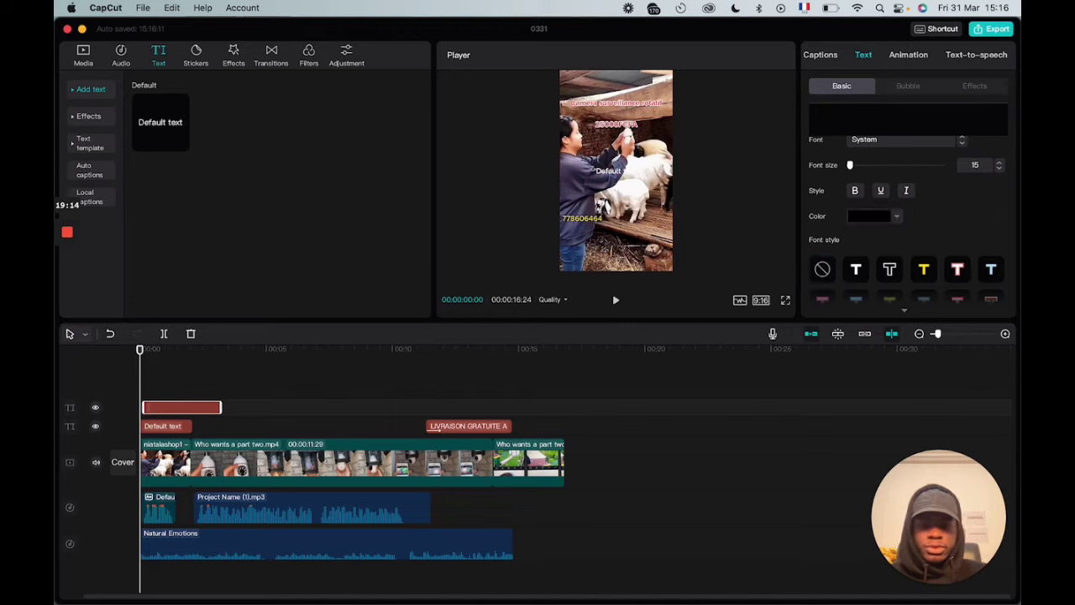
- Enter "En promotion actuellement" as the upper text layer's content and set its font to Gotham
text(en)
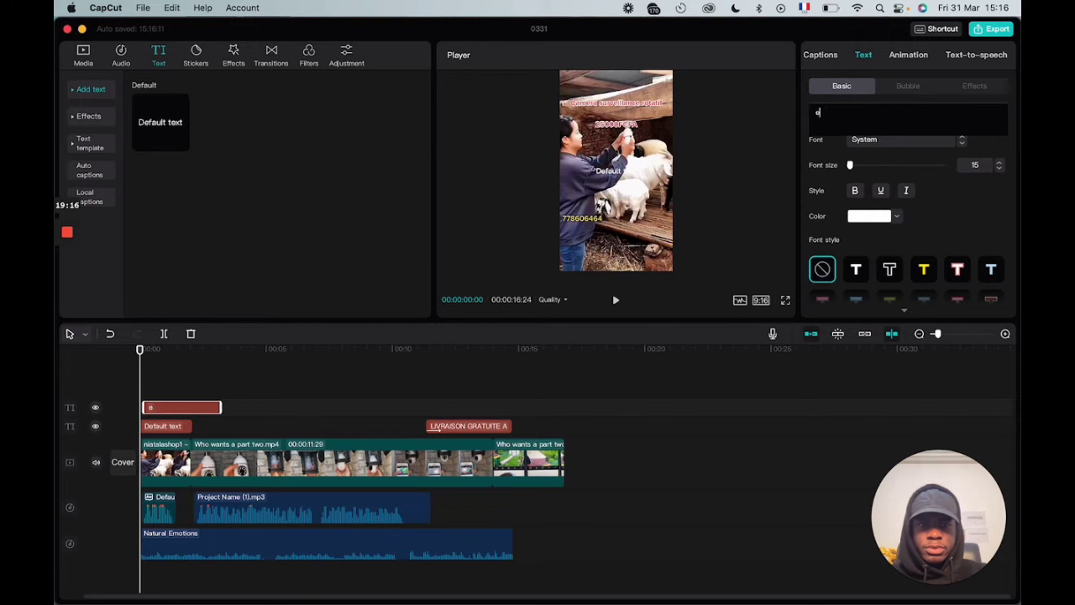
key(BackSpace)
text(En promotion actuellement)
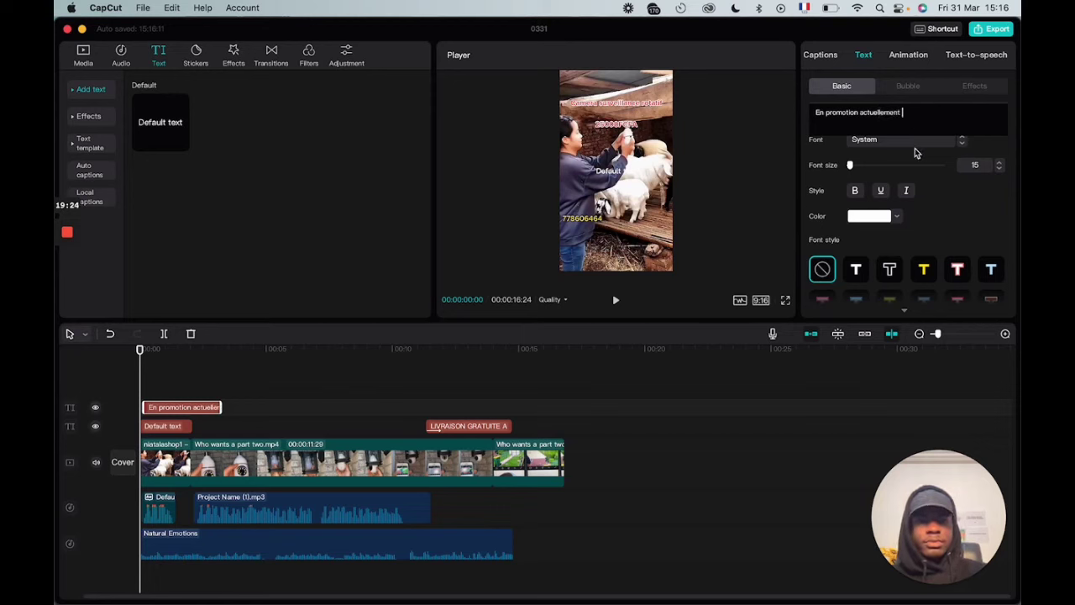
click(883, 163)
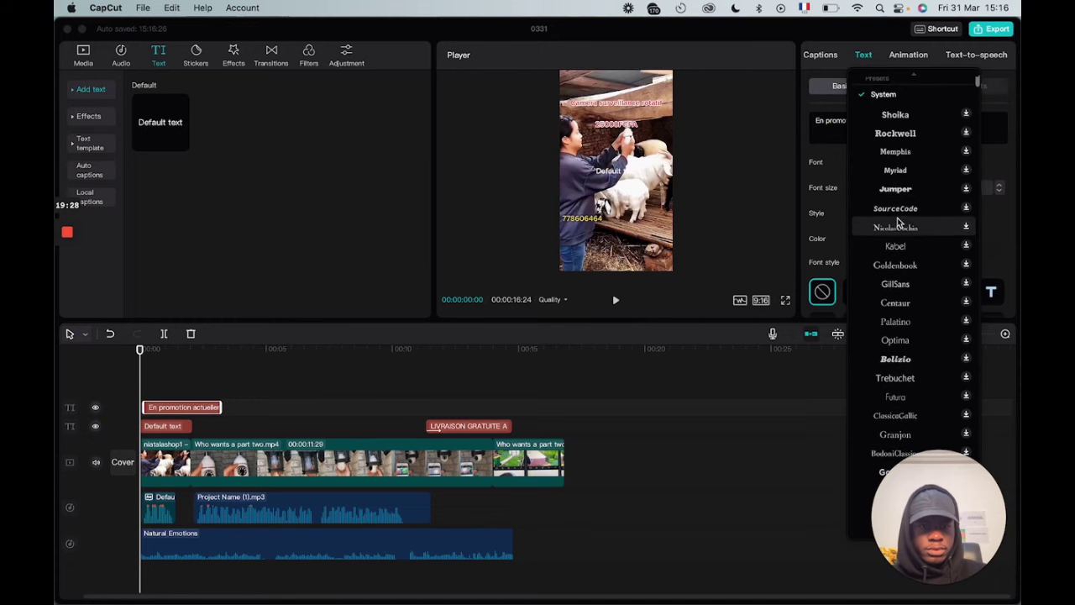
scroll(899, 252, down, 3)
scroll(902, 268, down, 8)
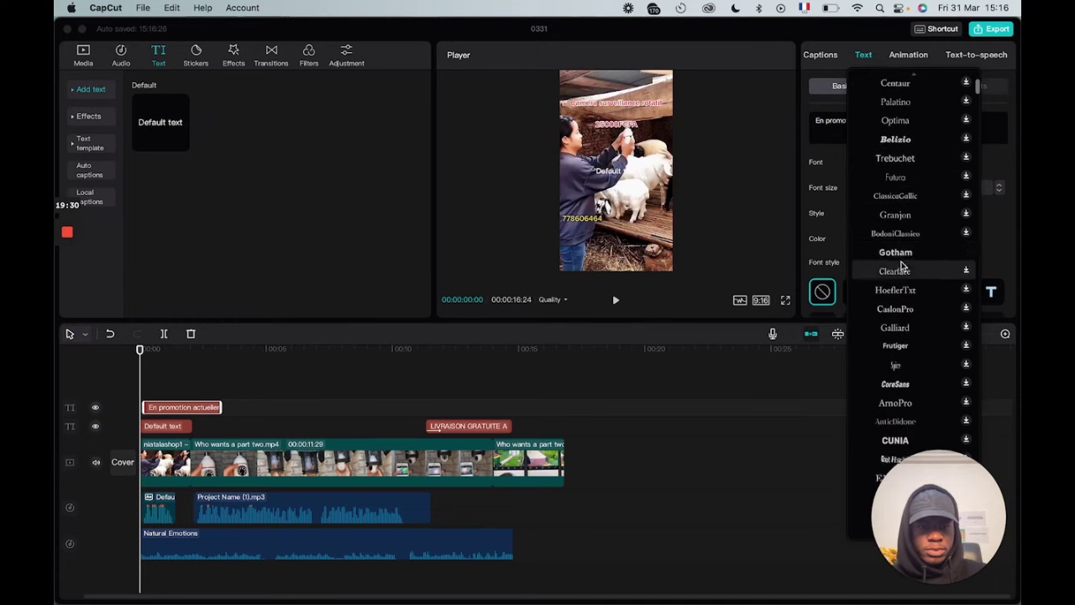
click(903, 244)
- Turn on a black stroke for the promotion text
scroll(900, 244, down, 5)
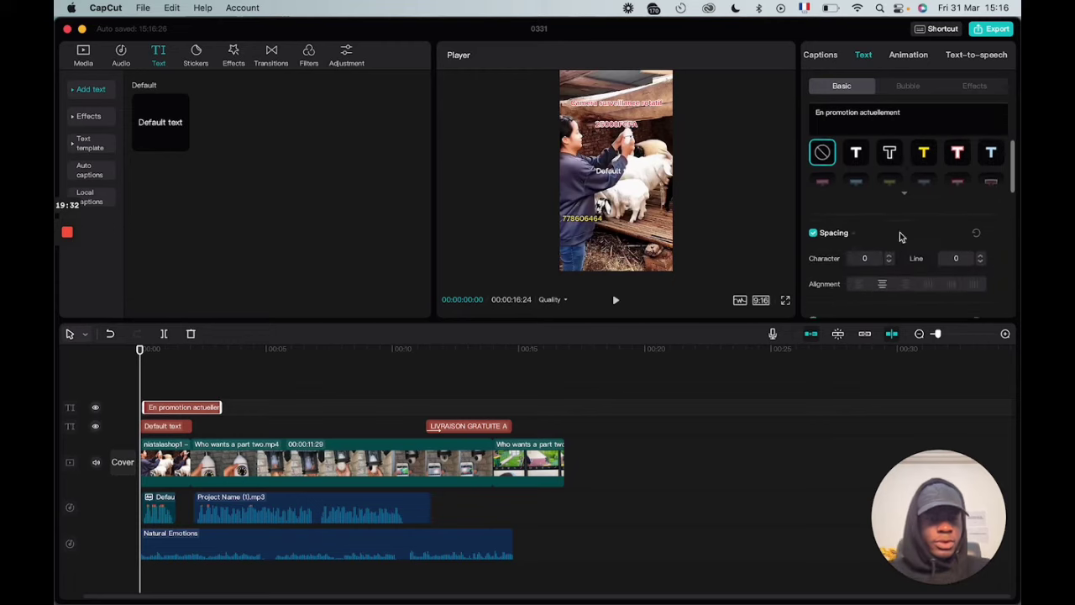
scroll(896, 244, down, 8)
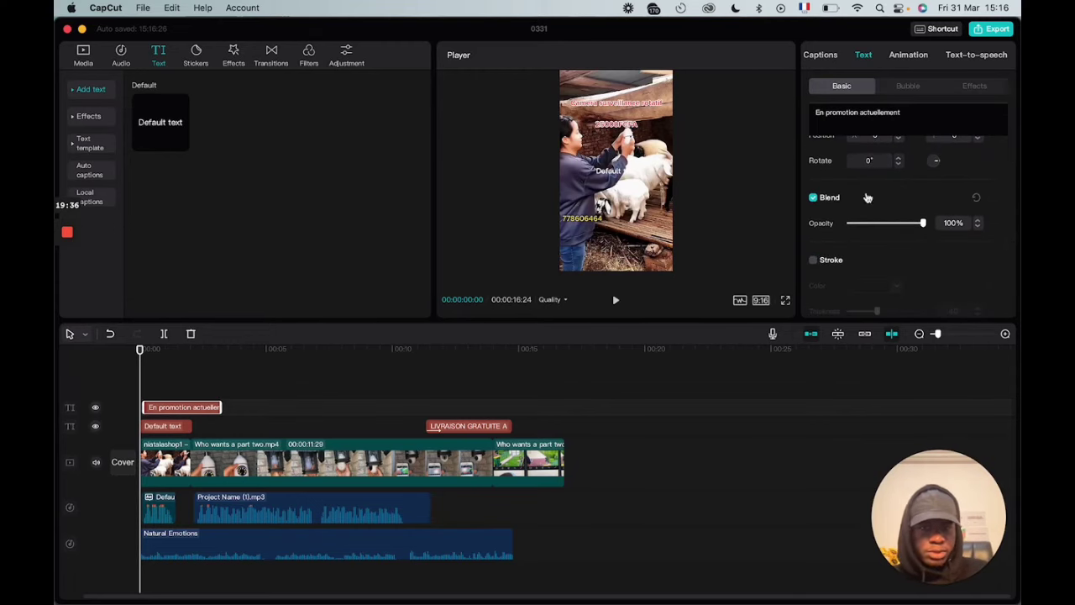
scroll(868, 198, down, 5)
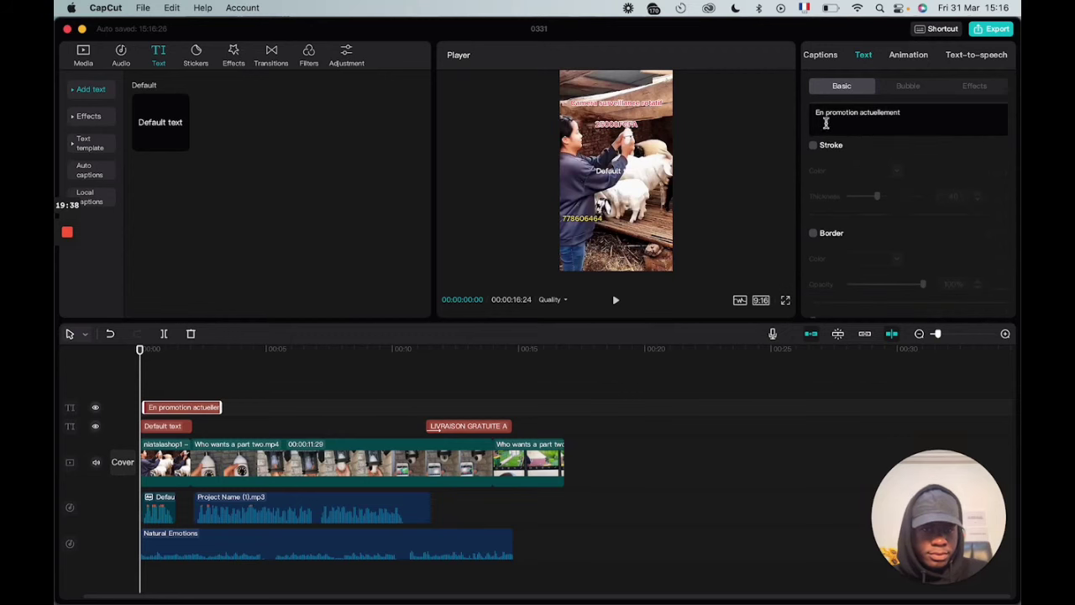
click(813, 146)
click(883, 173)
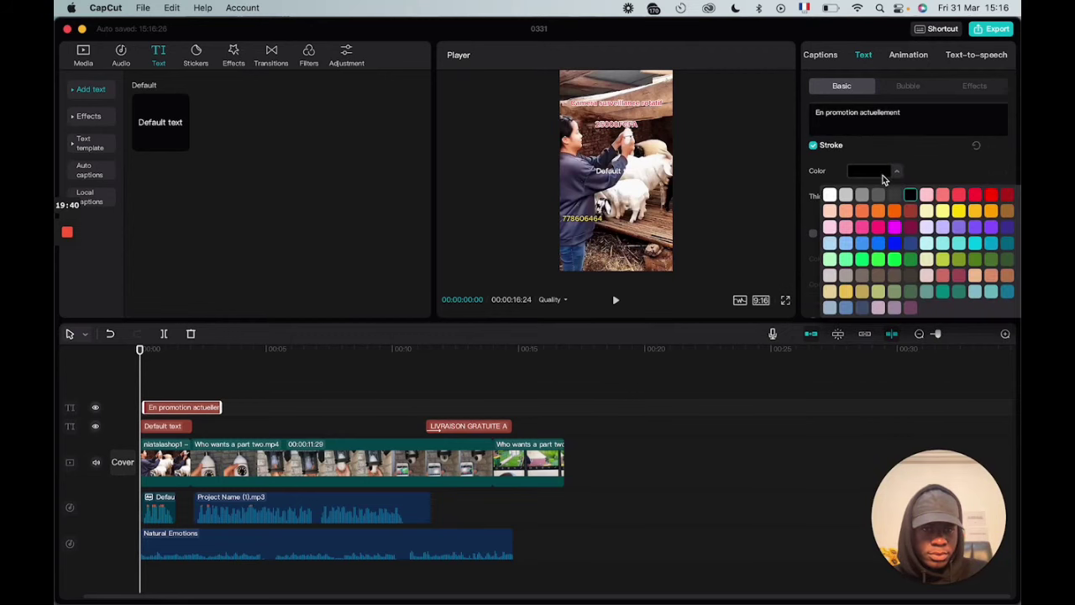
click(942, 164)
scroll(902, 159, up, 3)
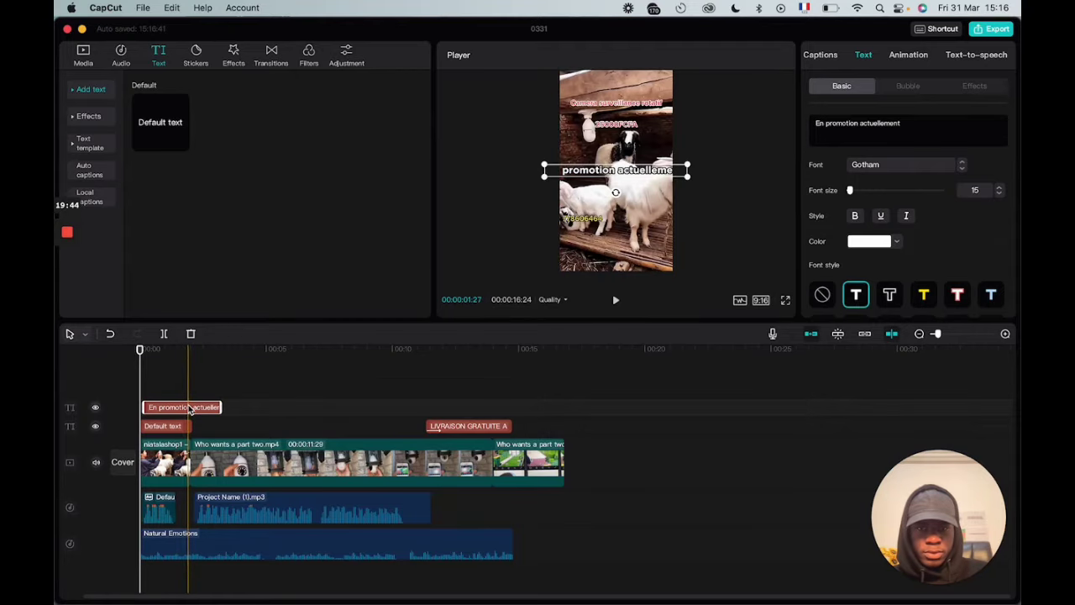
- Apply the black-on-white preset font style to the promotion text and align its clip with the very start of the timeline
scroll(907, 210, down, 4)
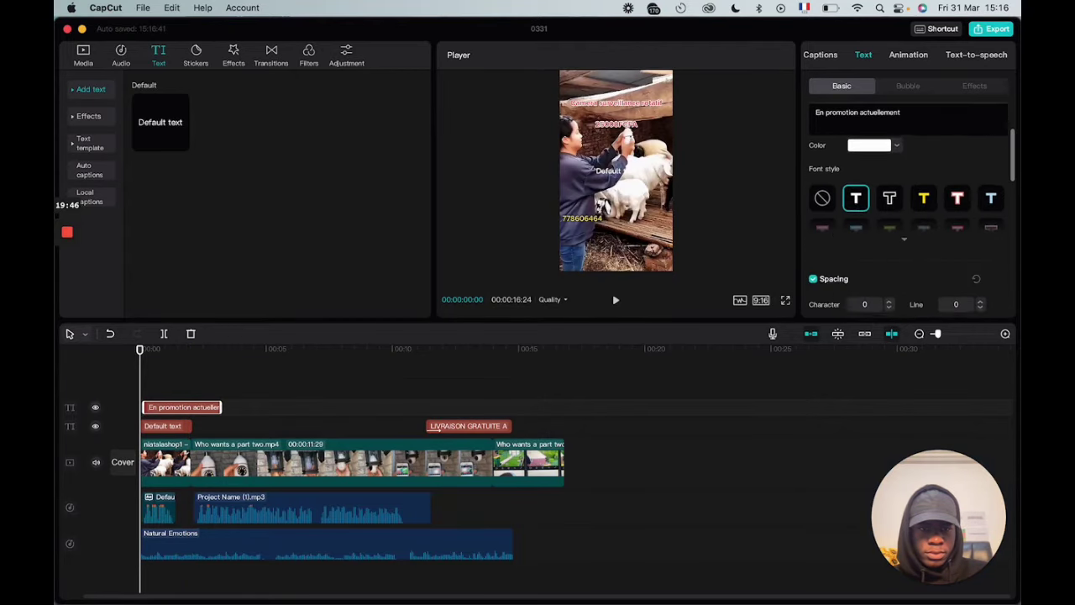
click(904, 239)
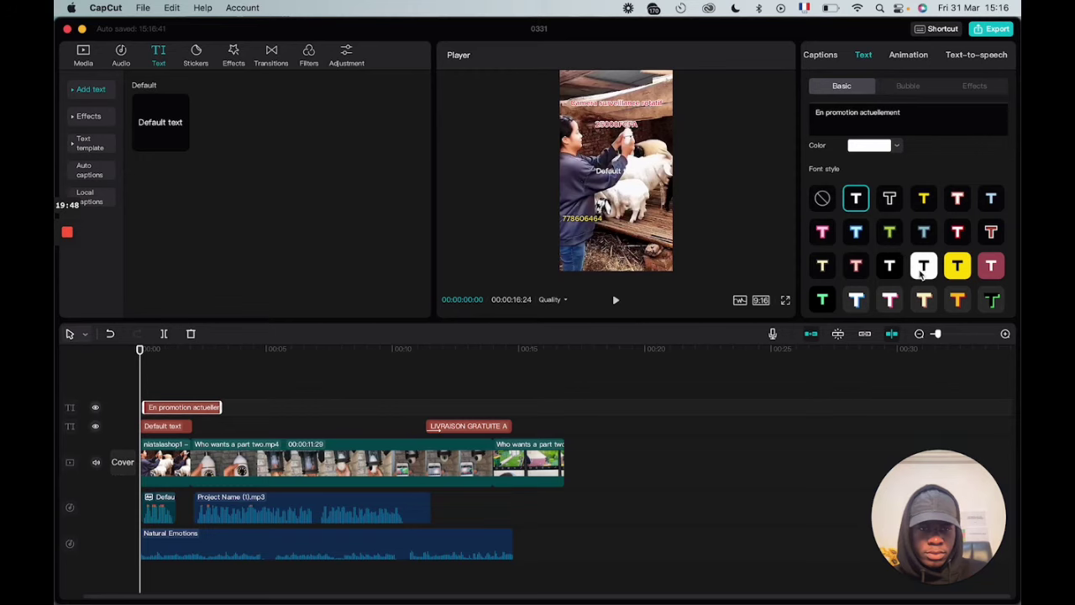
click(925, 266)
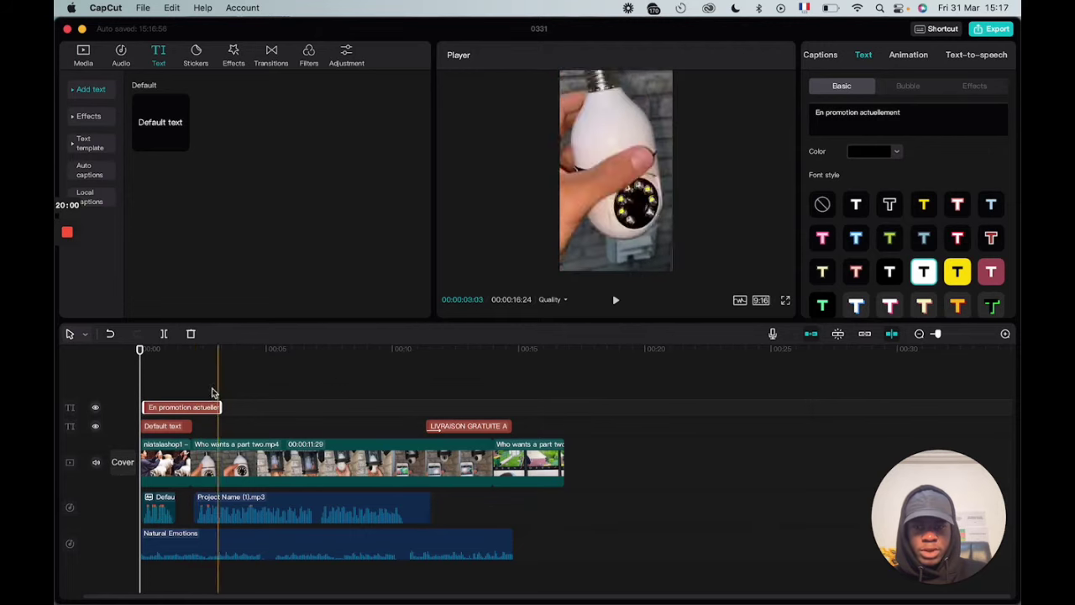
drag(178, 409, 174, 408)
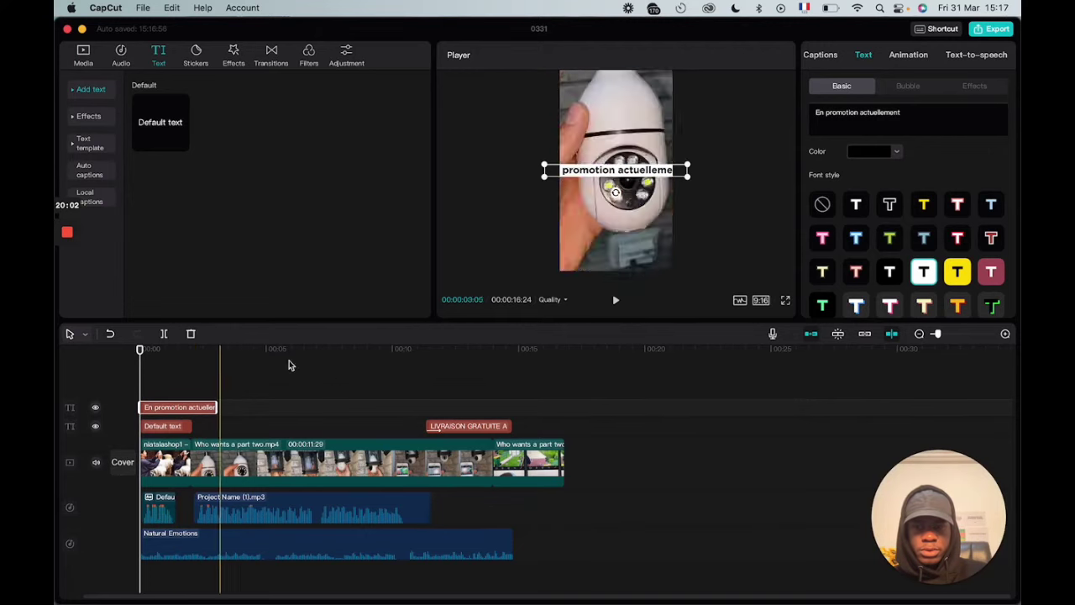
- Move the promotion text up over the 25000FCFA overlay, centred horizontally, and break it into two lines after "promotion"
drag(612, 175, 618, 127)
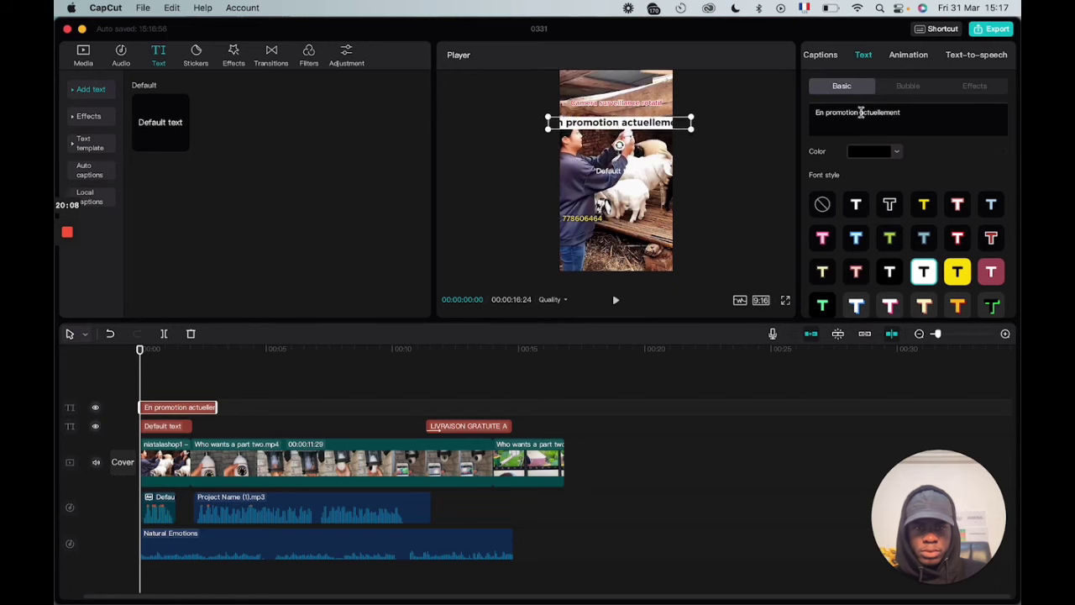
key(Return)
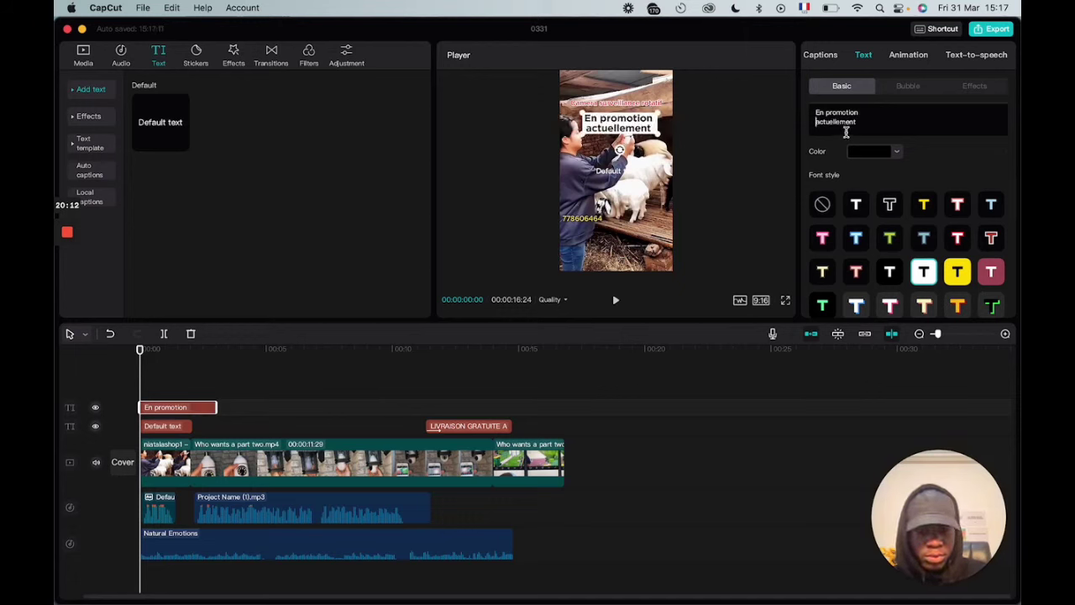
click(667, 134)
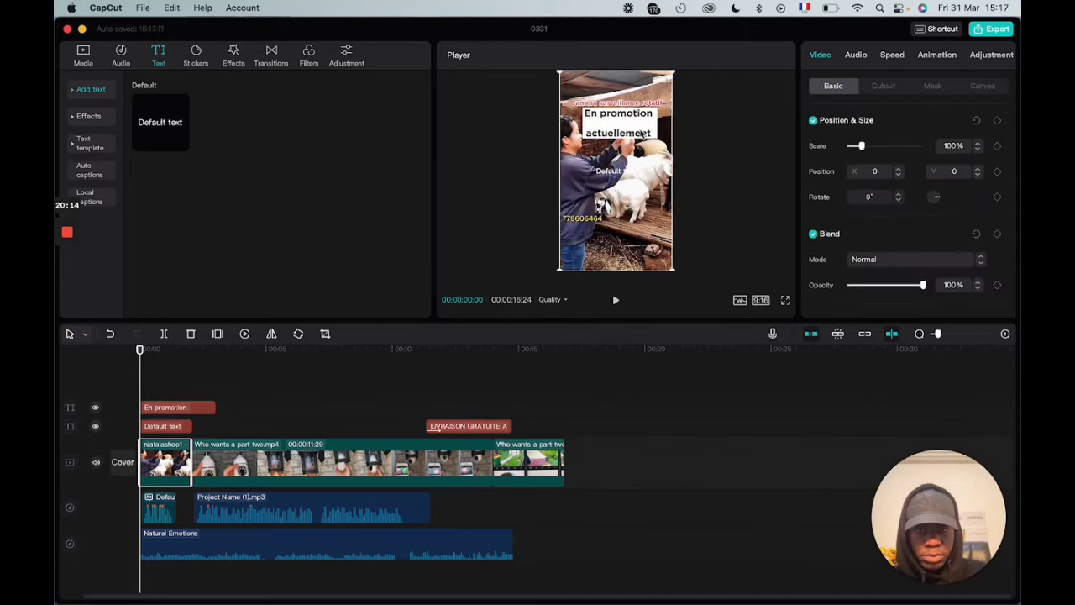
mouse_move(643, 135)
mouse_down()
mouse_move(629, 116)
mouse_move(628, 129)
mouse_up()
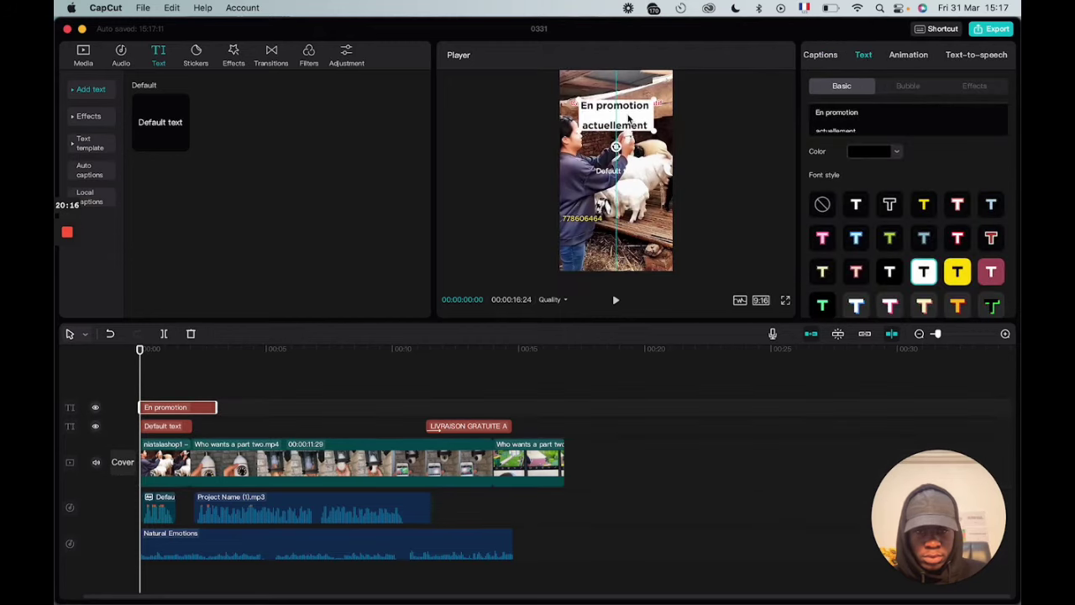
click(815, 131)
key(BackSpace)
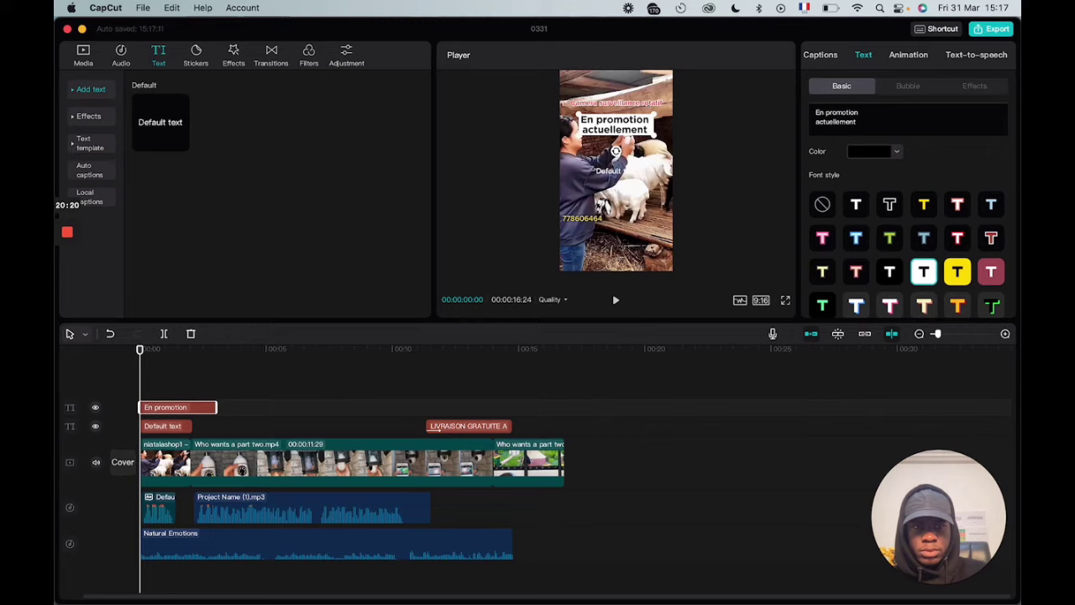
- Nudge the two-line promotion text slightly upward so its white background covers the price overlay
click(748, 143)
drag(640, 128, 640, 124)
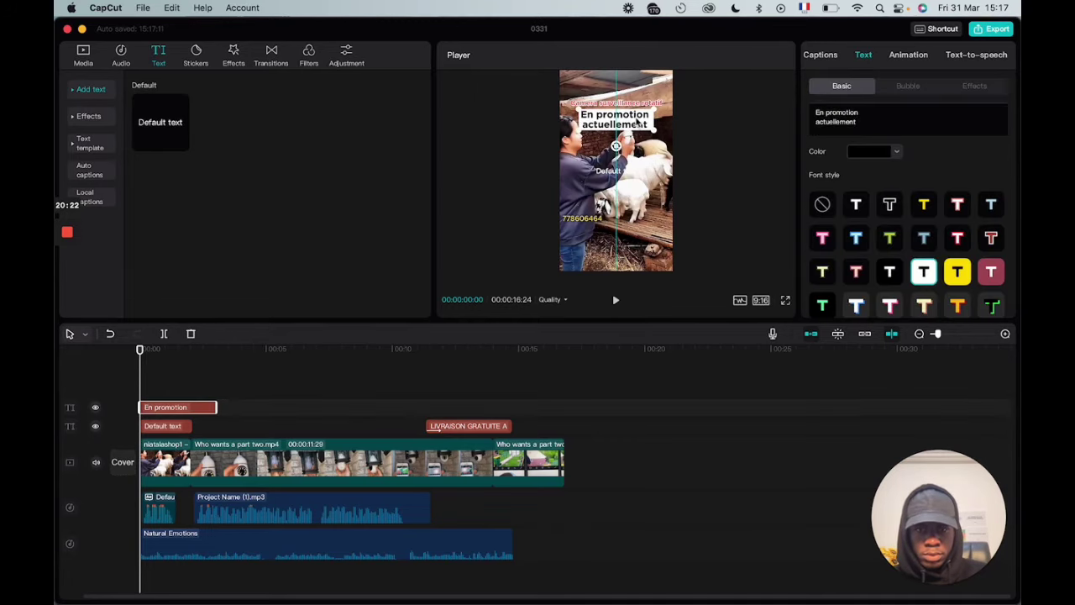
click(719, 125)
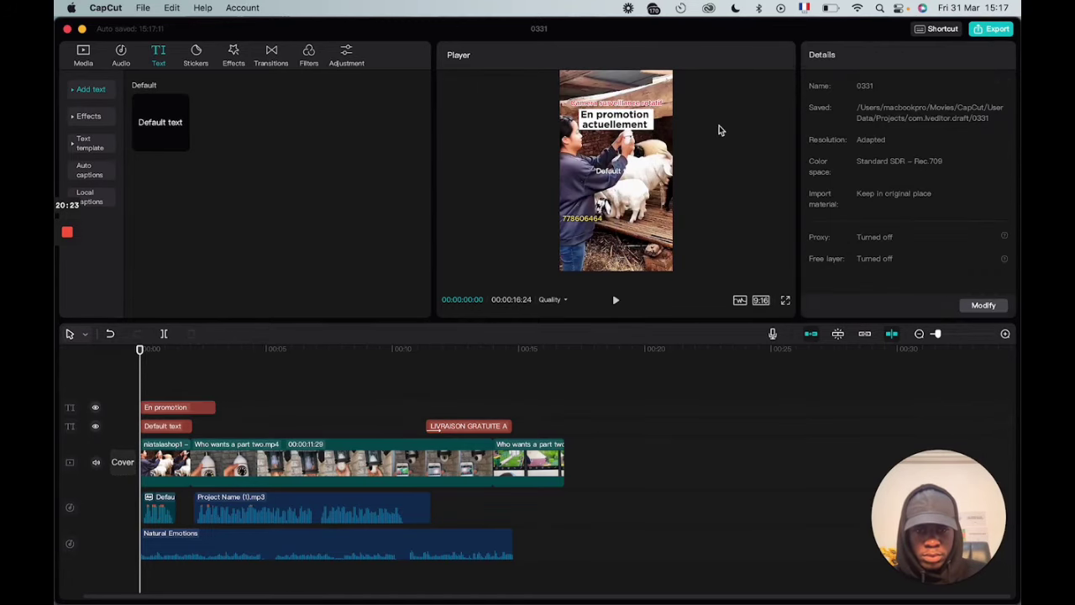
click(591, 125)
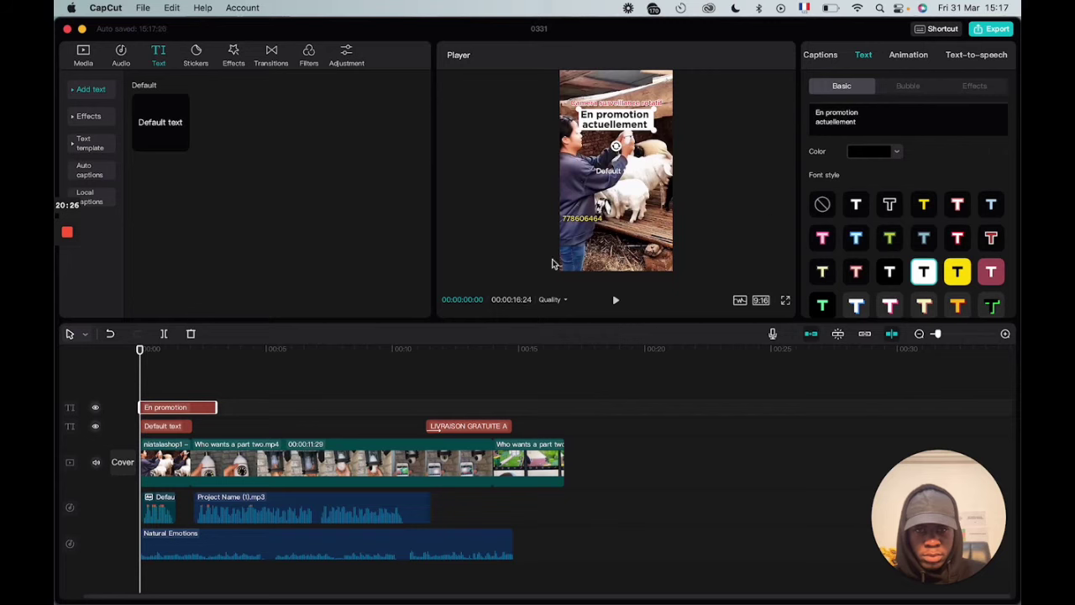
- Play the opening, delete the remaining default text layer, and return the playhead to the start
key(space)
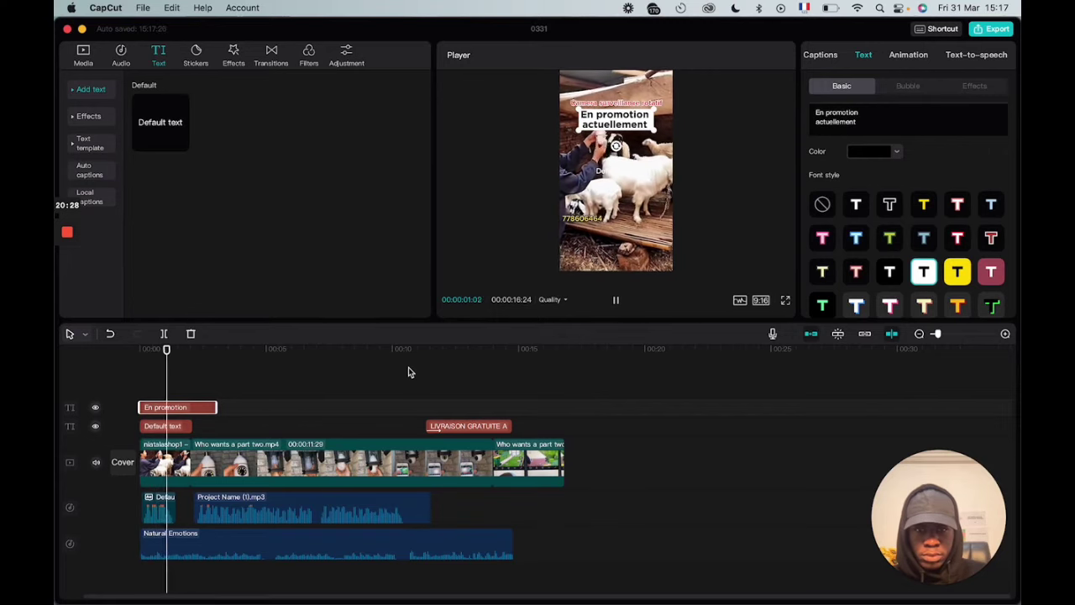
click(164, 426)
right_click(165, 429)
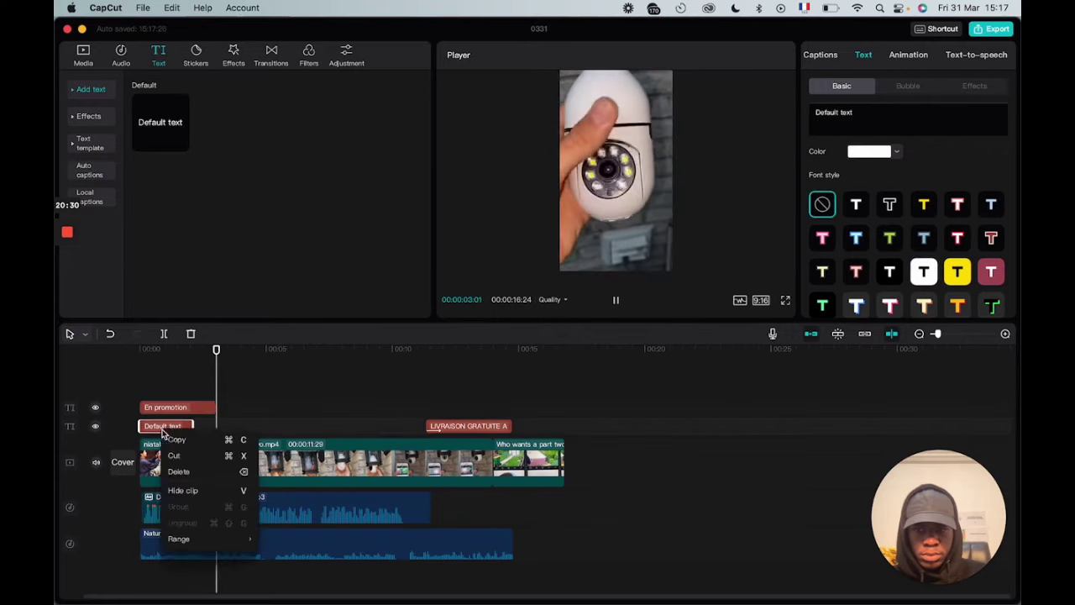
click(178, 471)
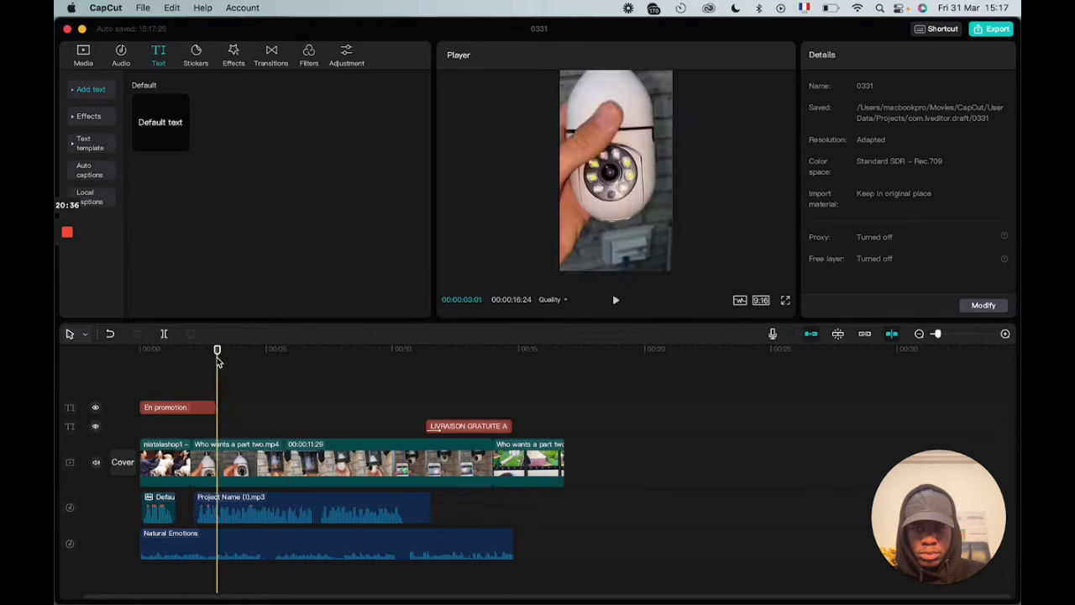
key(Home)
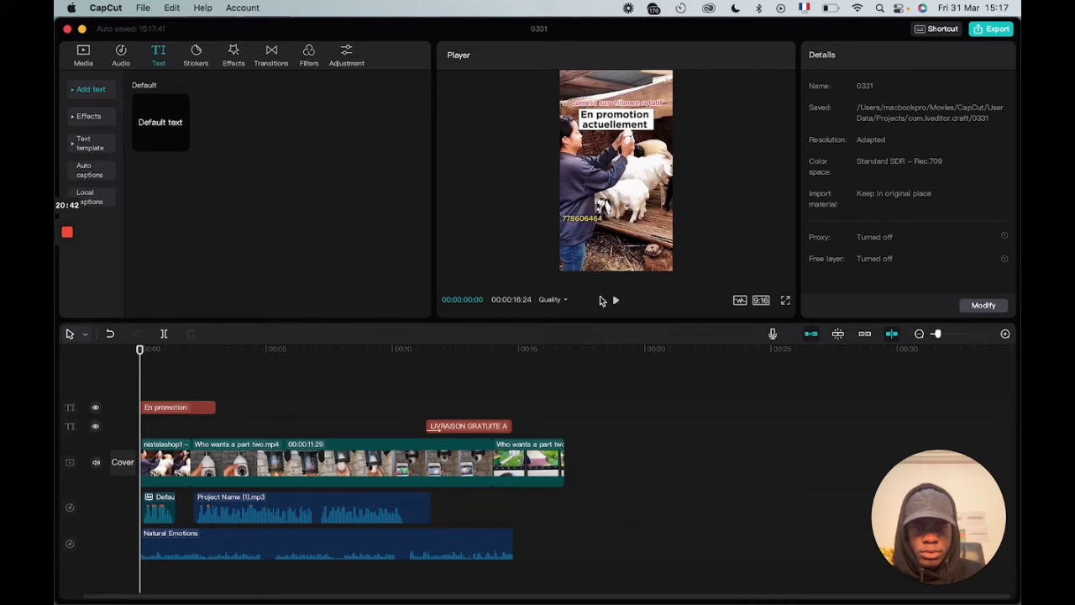
- Duplicate the promotion text clip onto the text track below it
right_click(166, 409)
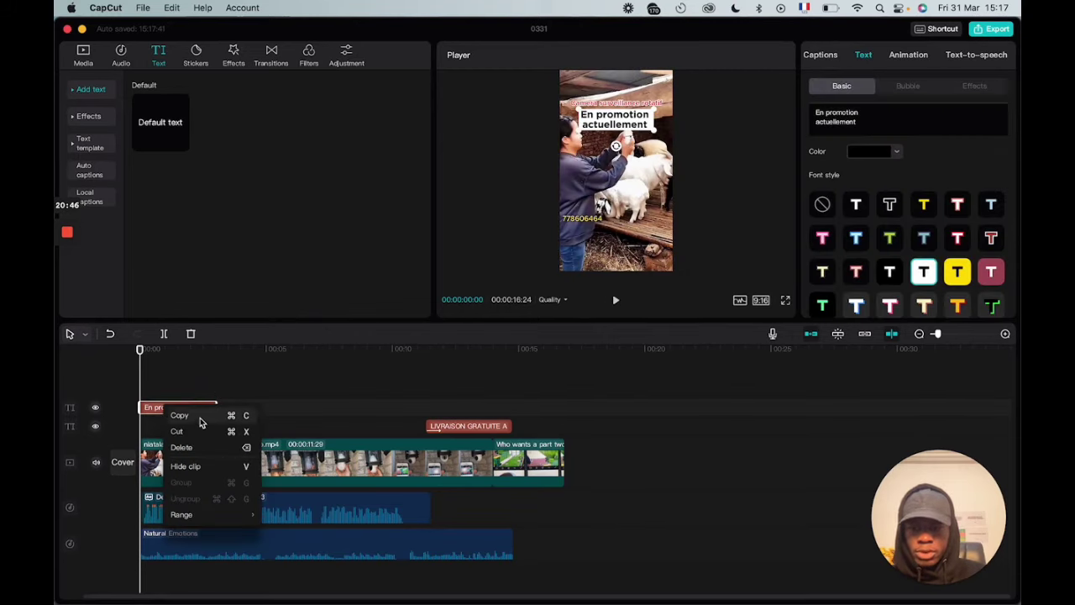
click(200, 418)
key(super+v)
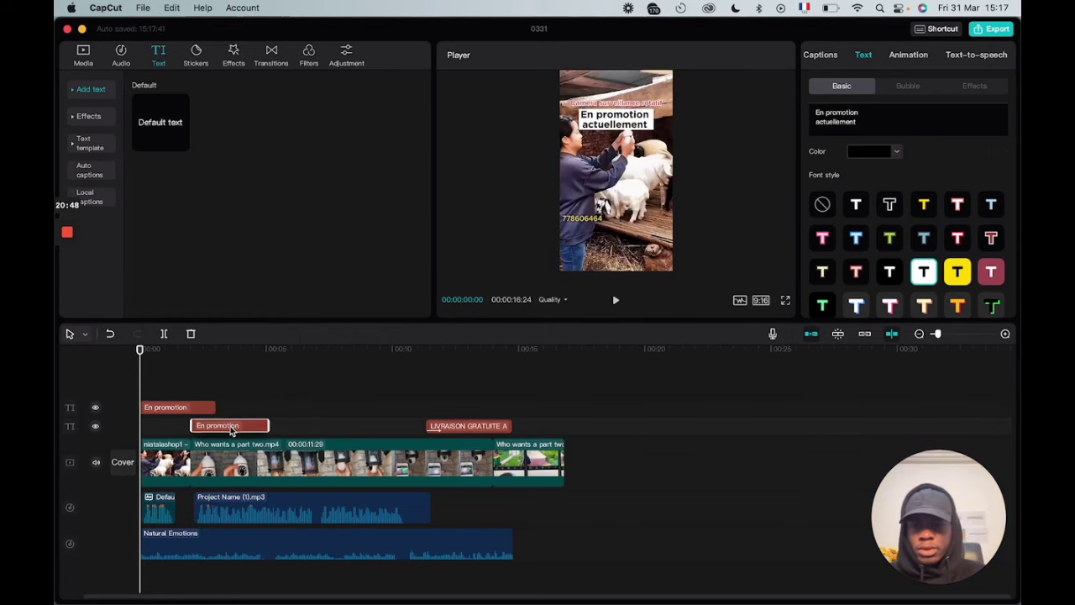
- Align the duplicated promotion text clip with the start of the timeline and move its text down over the phone number overlay
drag(242, 427, 187, 429)
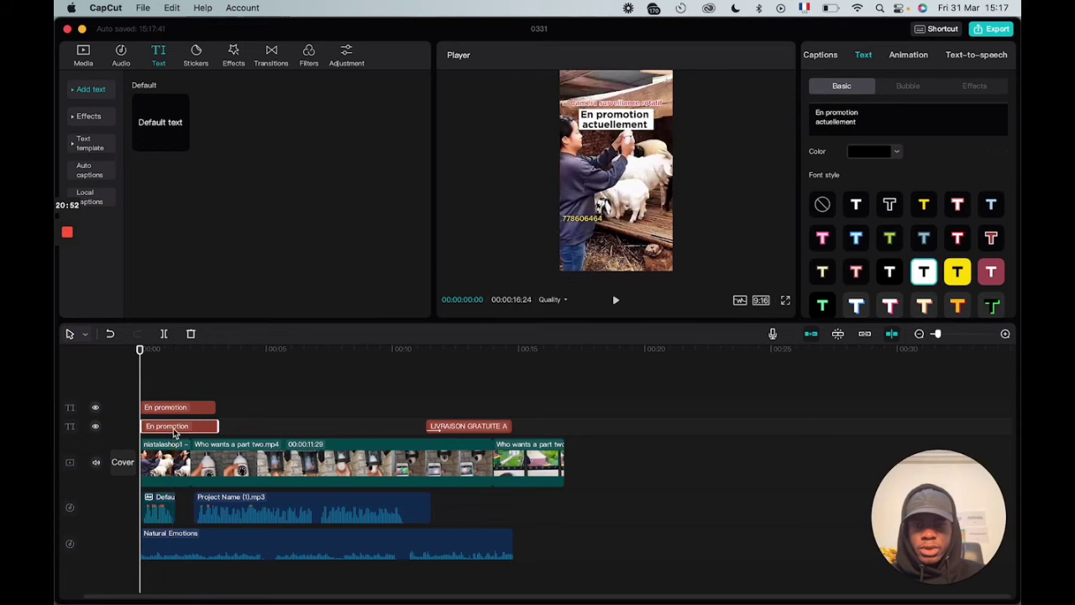
drag(628, 134, 619, 208)
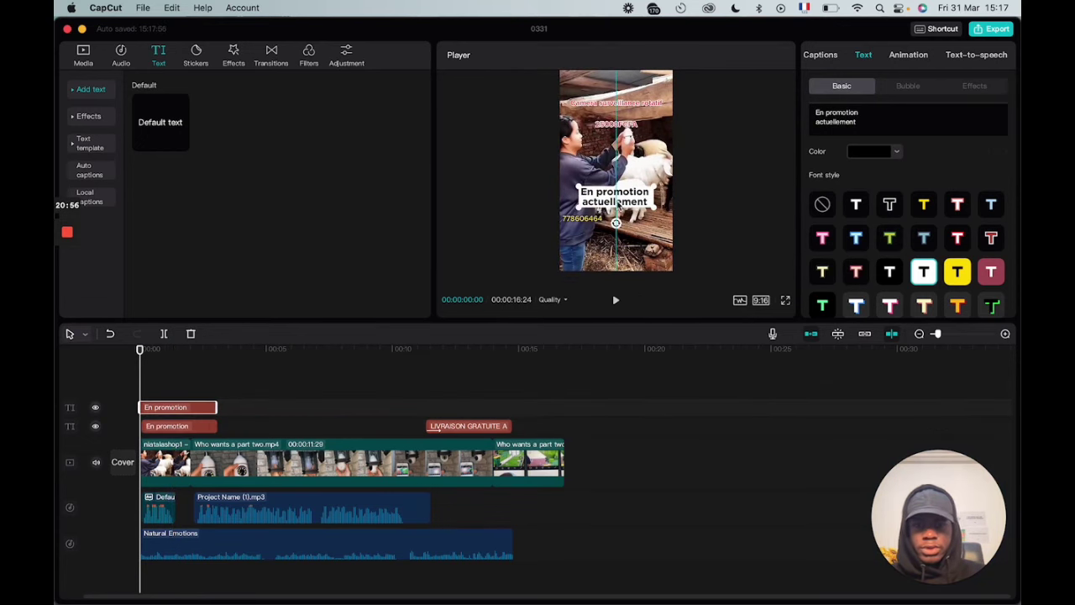
key(super+z)
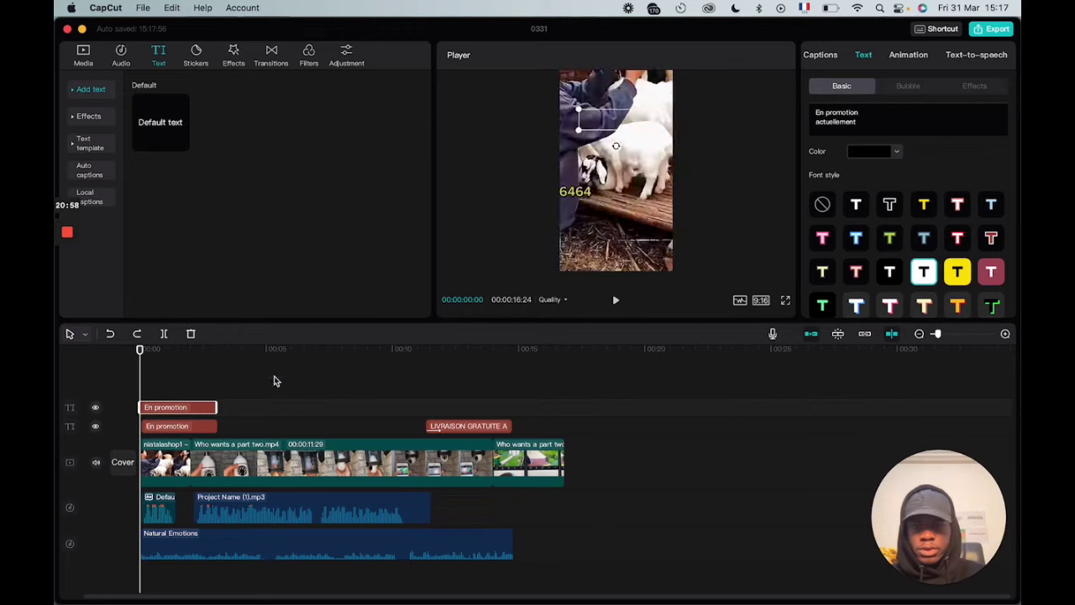
click(208, 426)
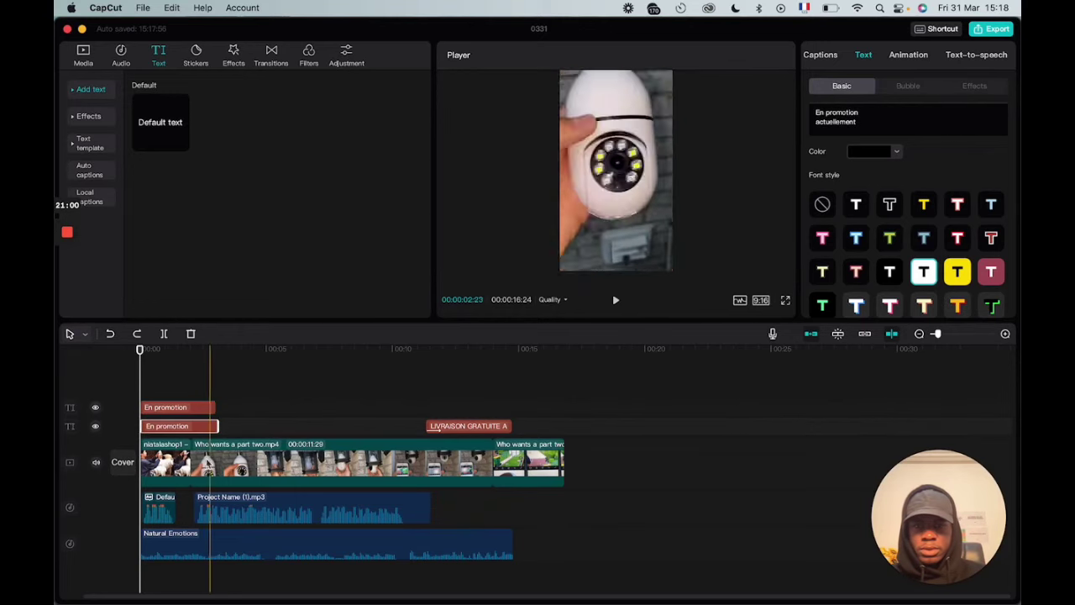
click(189, 432)
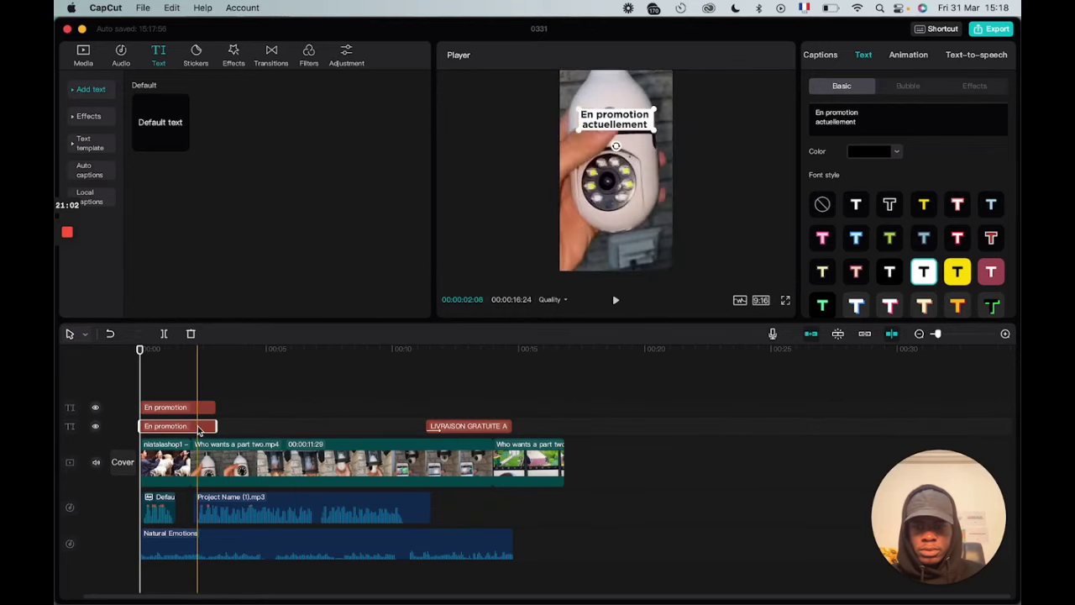
drag(612, 128, 596, 228)
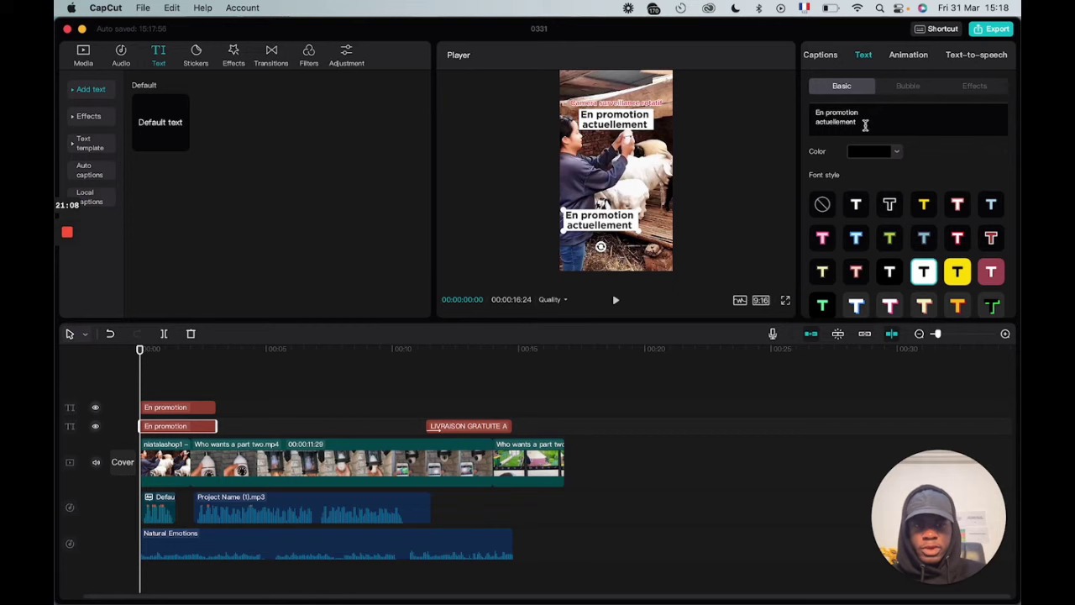
- Replace the duplicated text's wording with "livraison gratuite"
drag(865, 124, 817, 113)
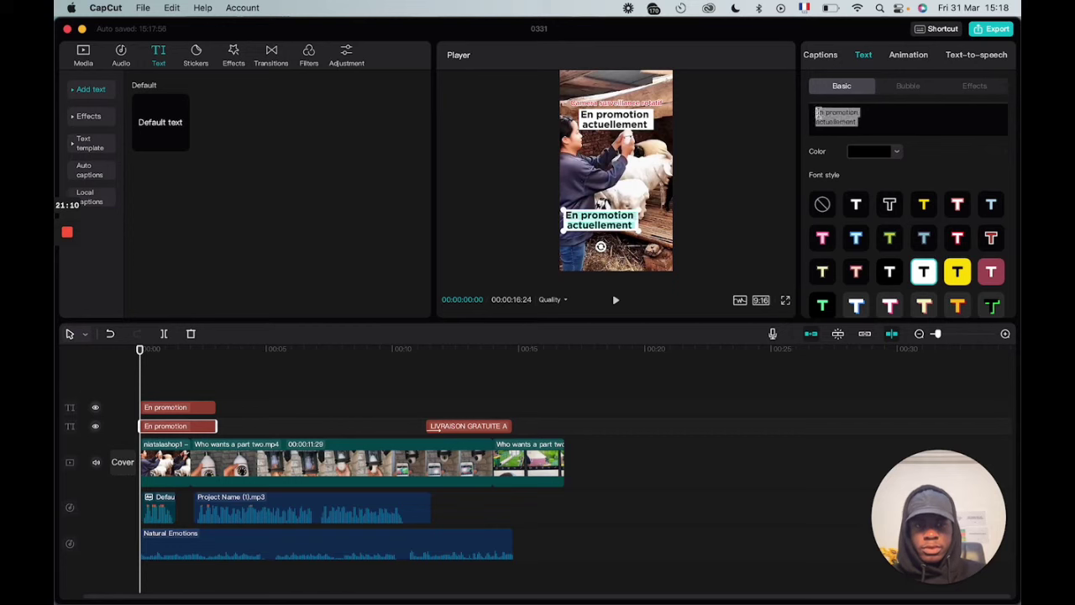
key(super+v)
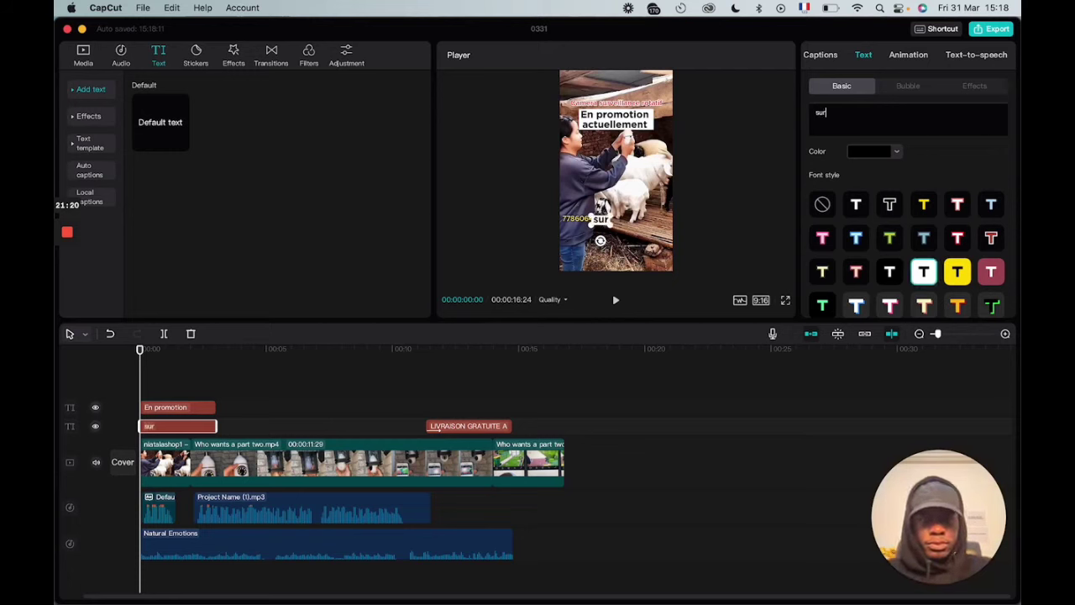
text(livr)
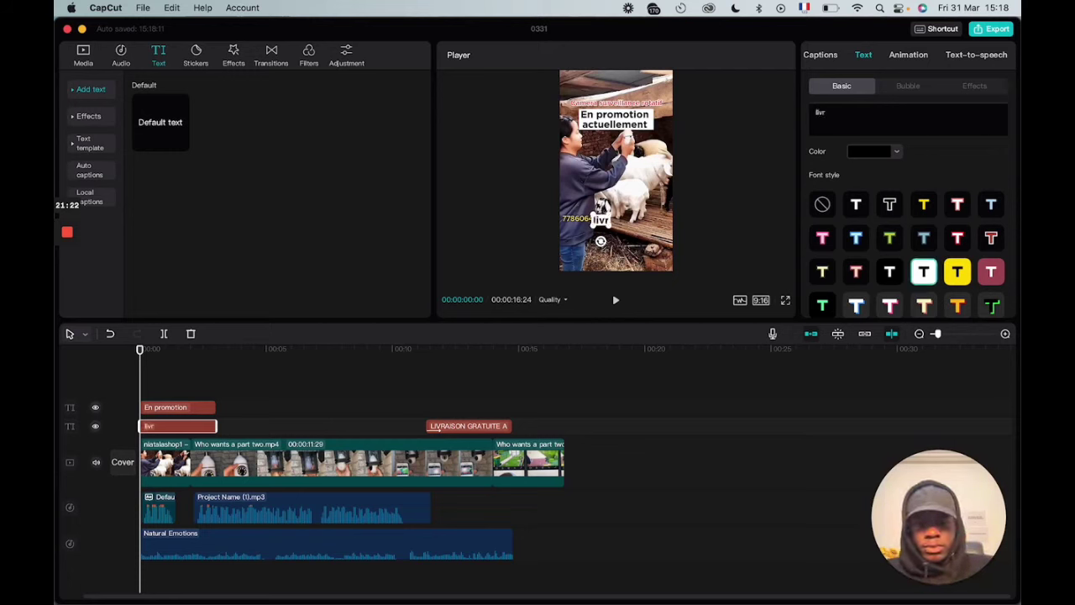
key(BackSpace)
key(BackSpace)
key(BackSpace)
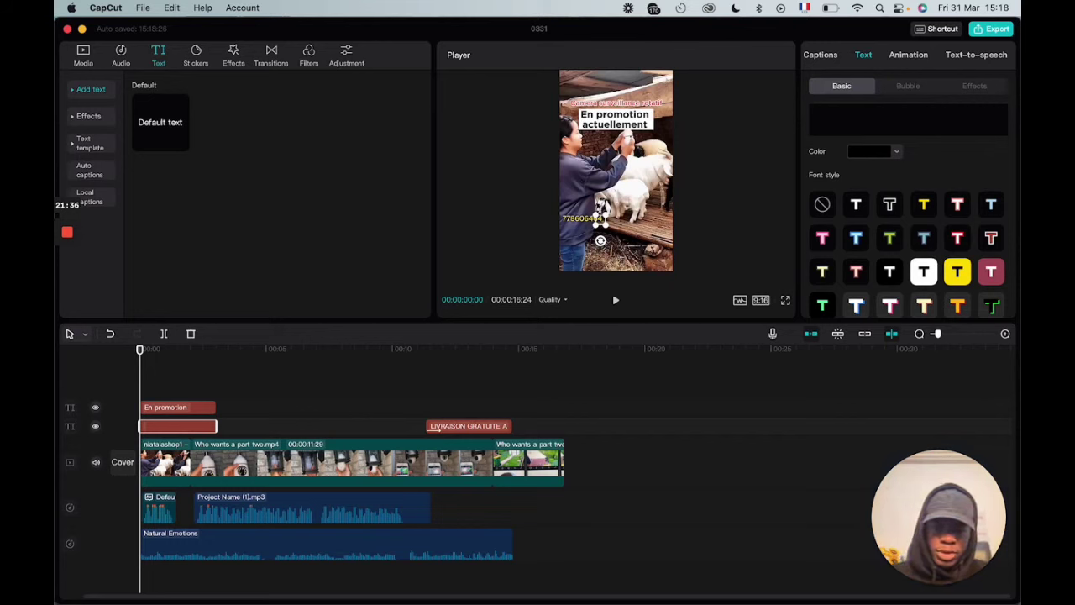
text(livrai)
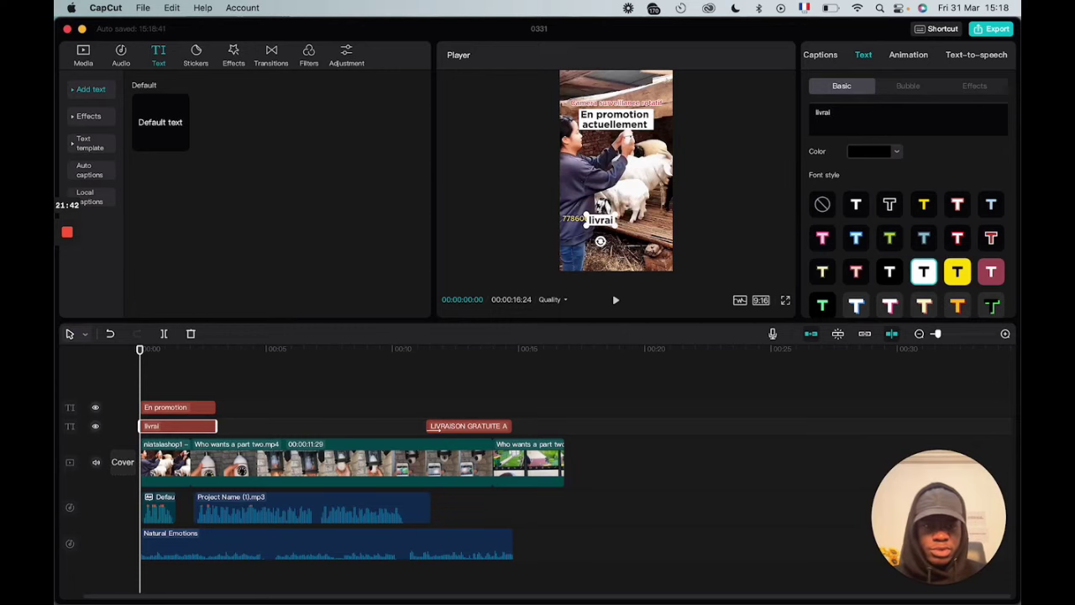
text(son )
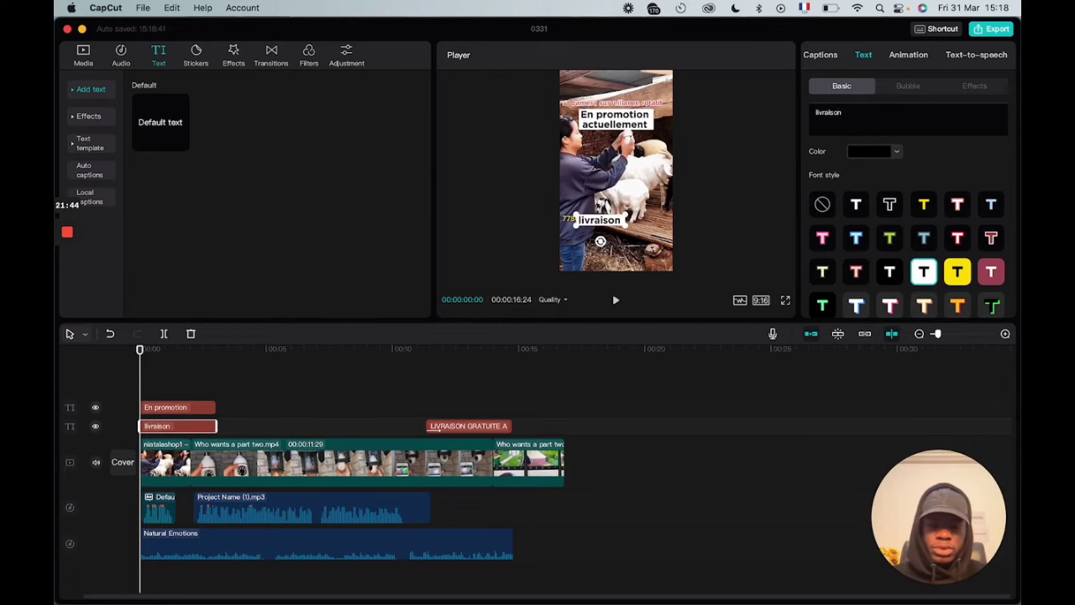
text(gratu)
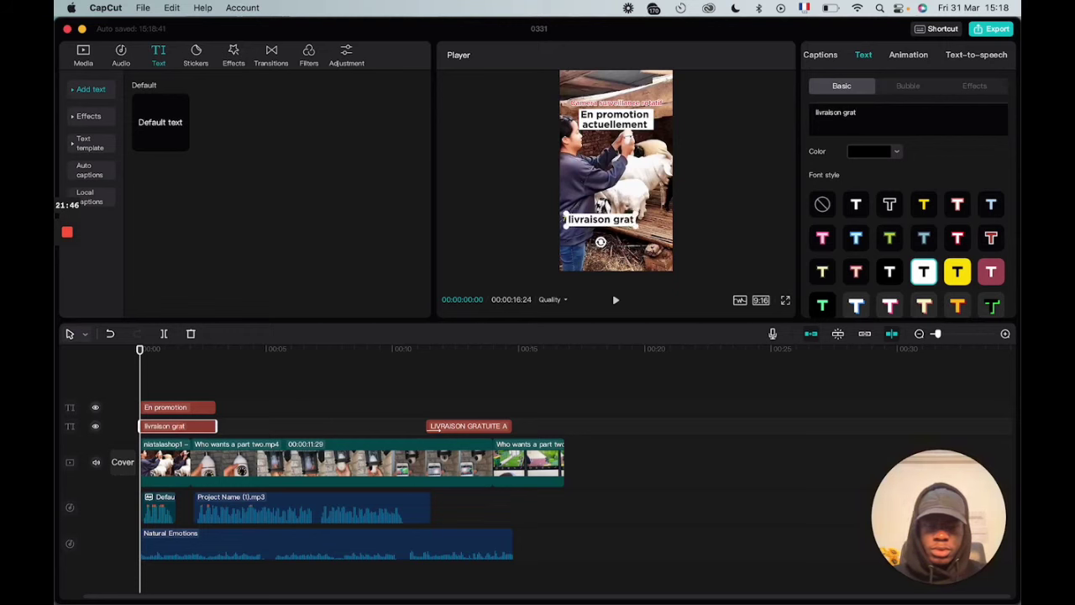
text(ite)
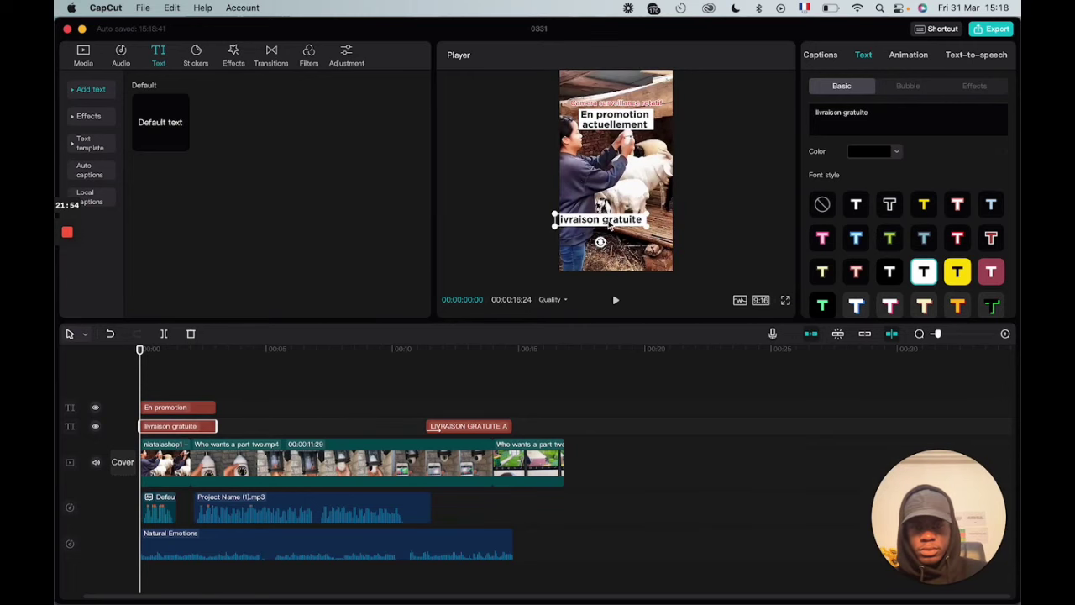
- Shrink the "livraison gratuite" text and position it inside the frame's left edge so its white background covers the phone number
click(586, 254)
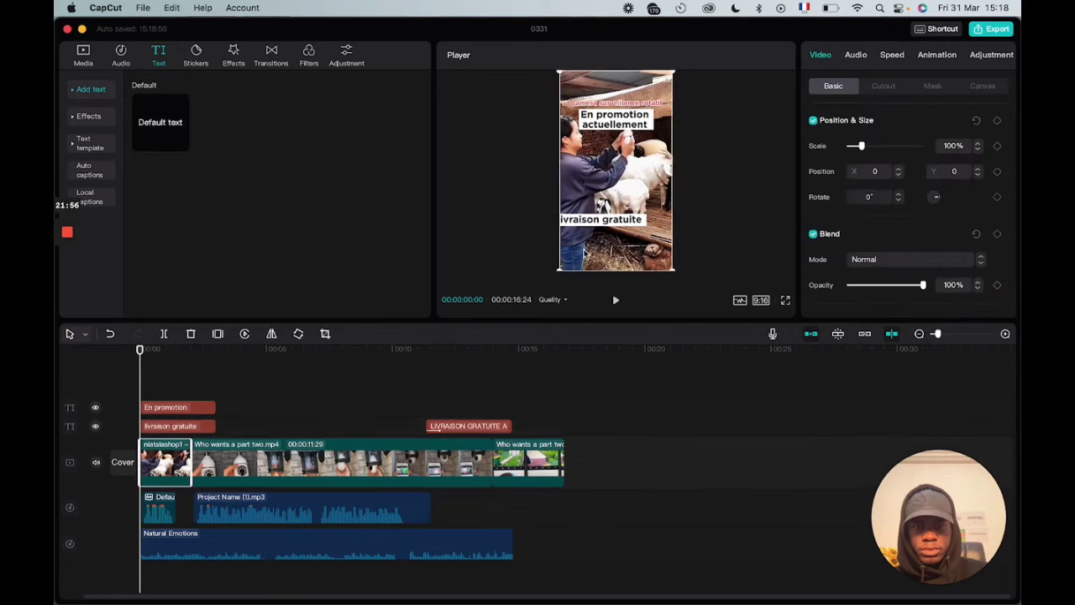
click(588, 222)
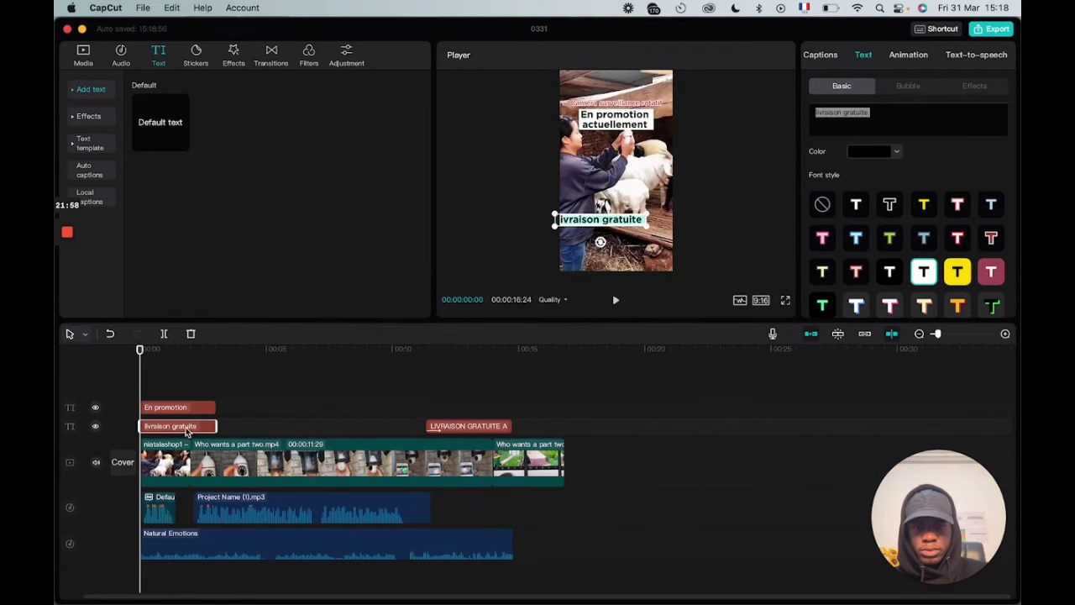
click(606, 254)
click(635, 221)
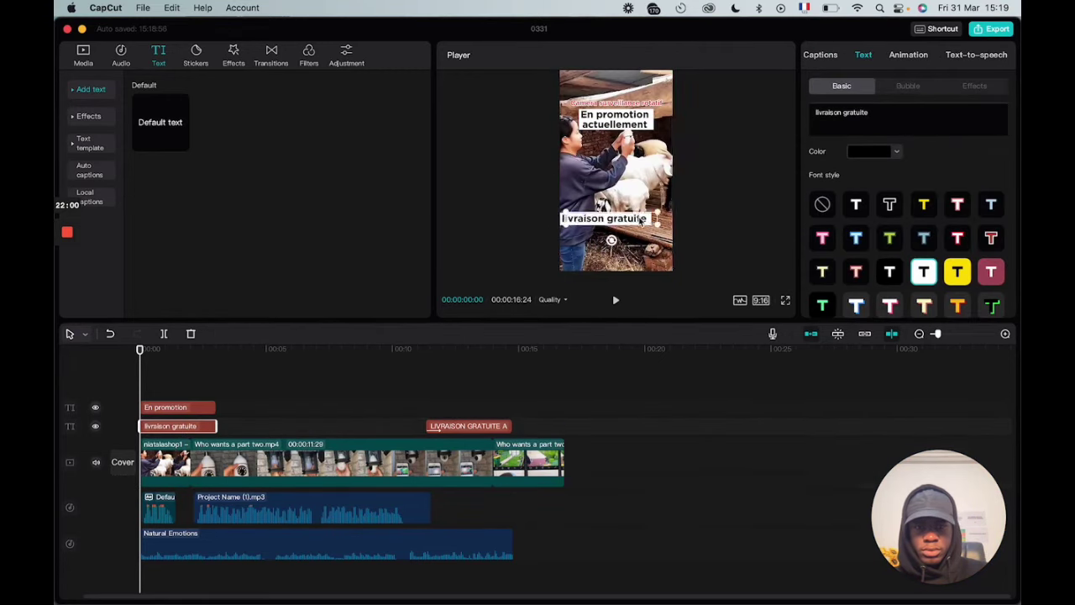
click(641, 227)
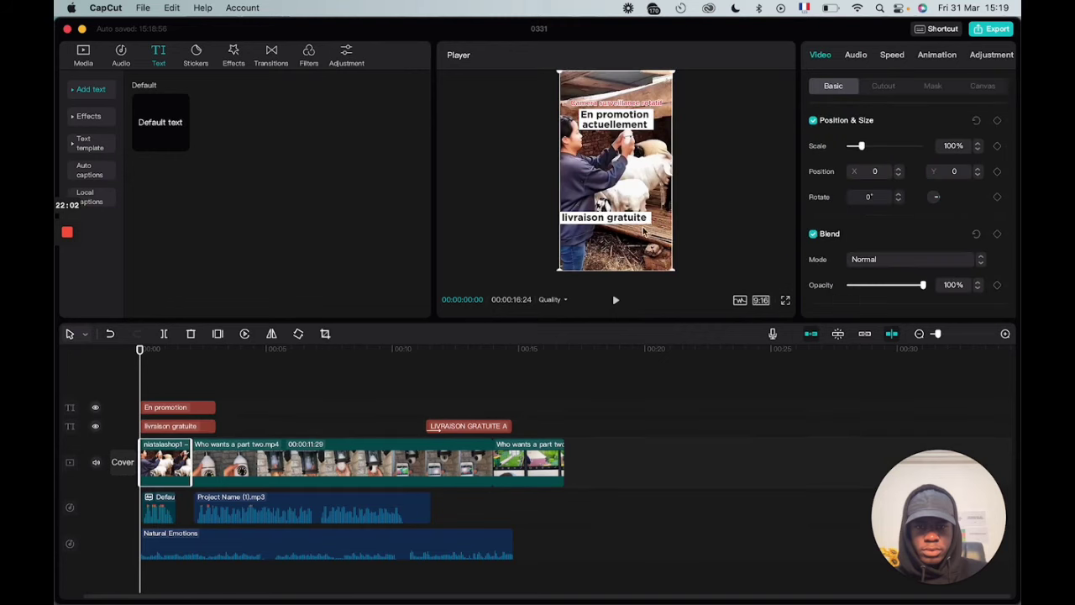
click(644, 220)
drag(654, 225, 640, 225)
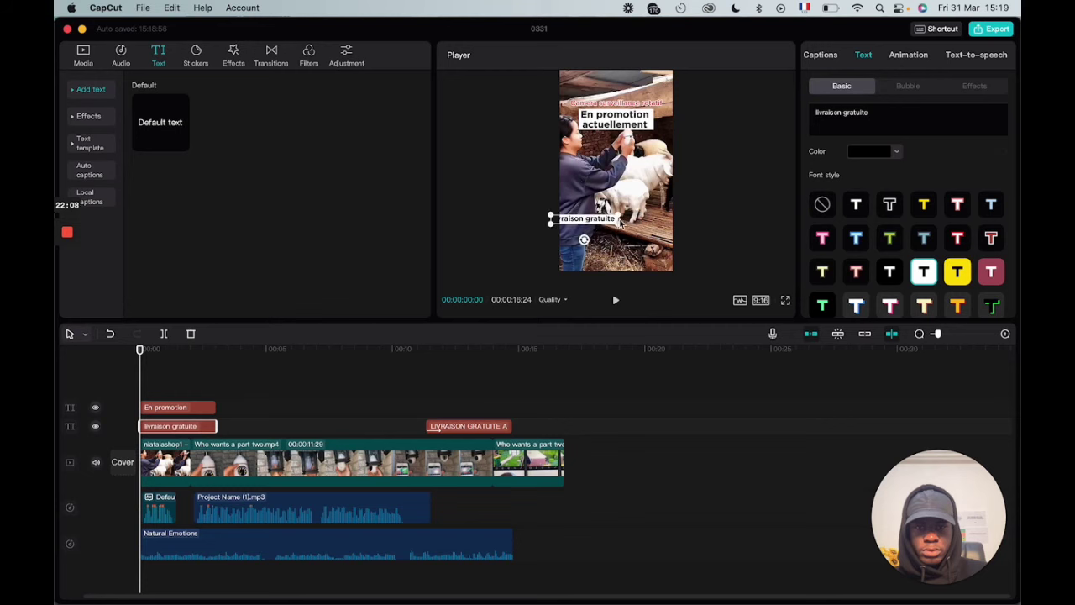
click(620, 221)
click(598, 223)
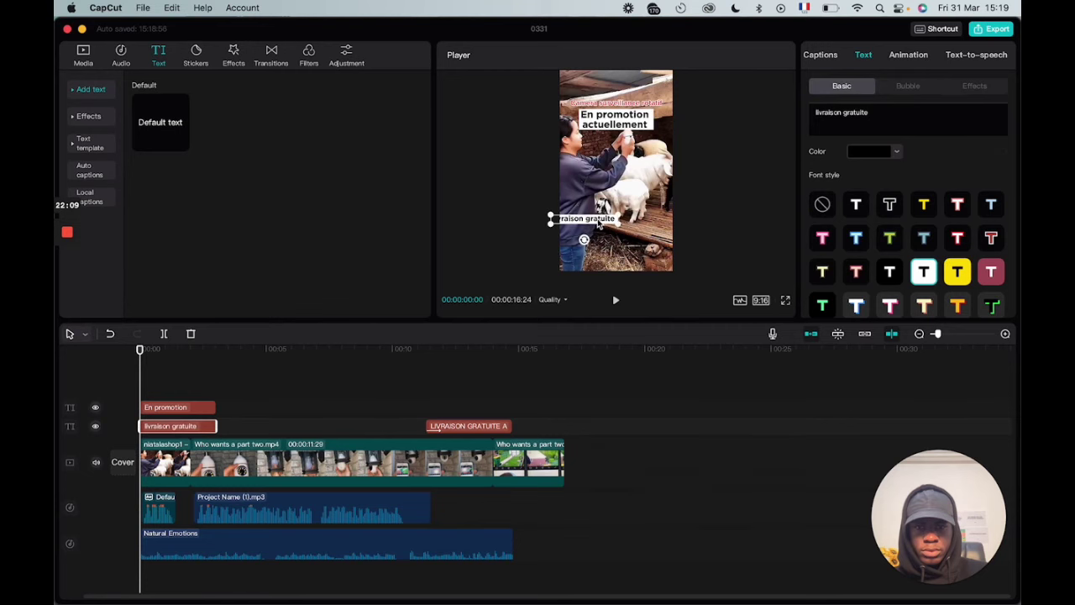
click(643, 240)
click(731, 228)
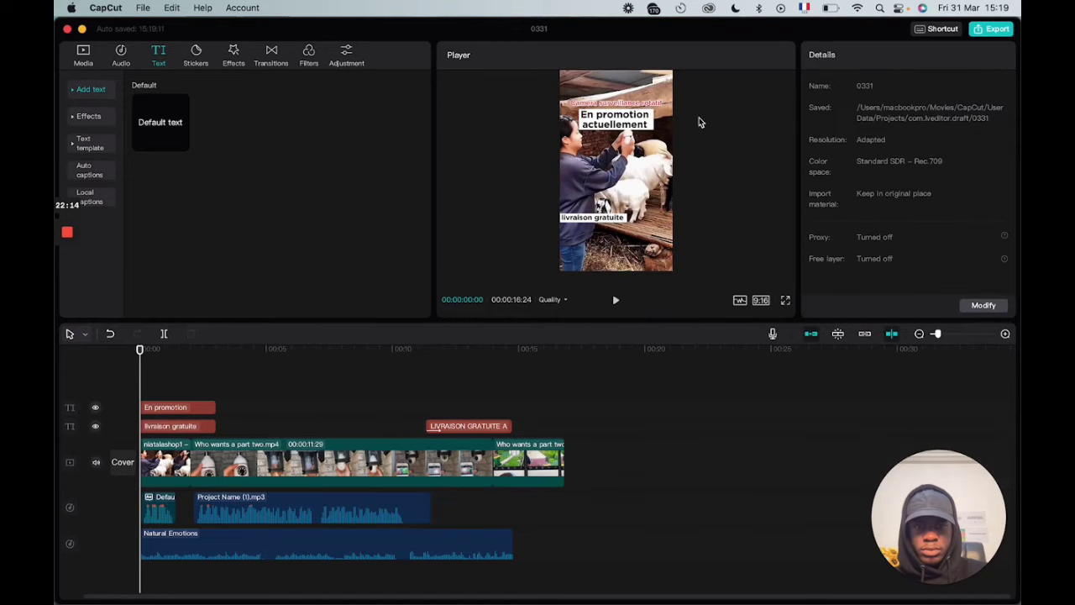
- Play the opening and delete the short default audio clip at the start of the voice-over track
key(space)
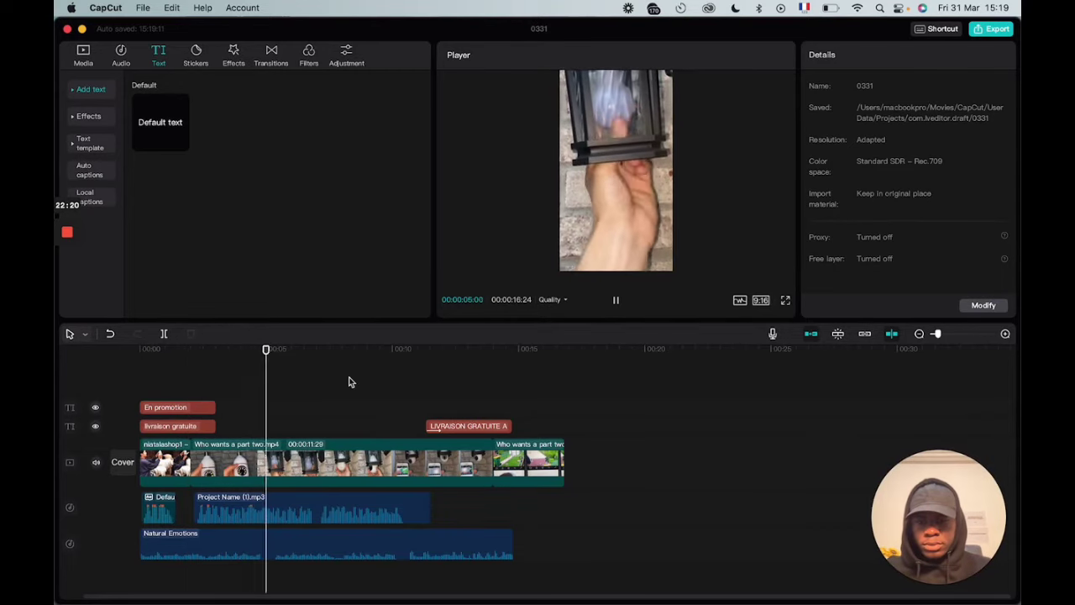
right_click(168, 512)
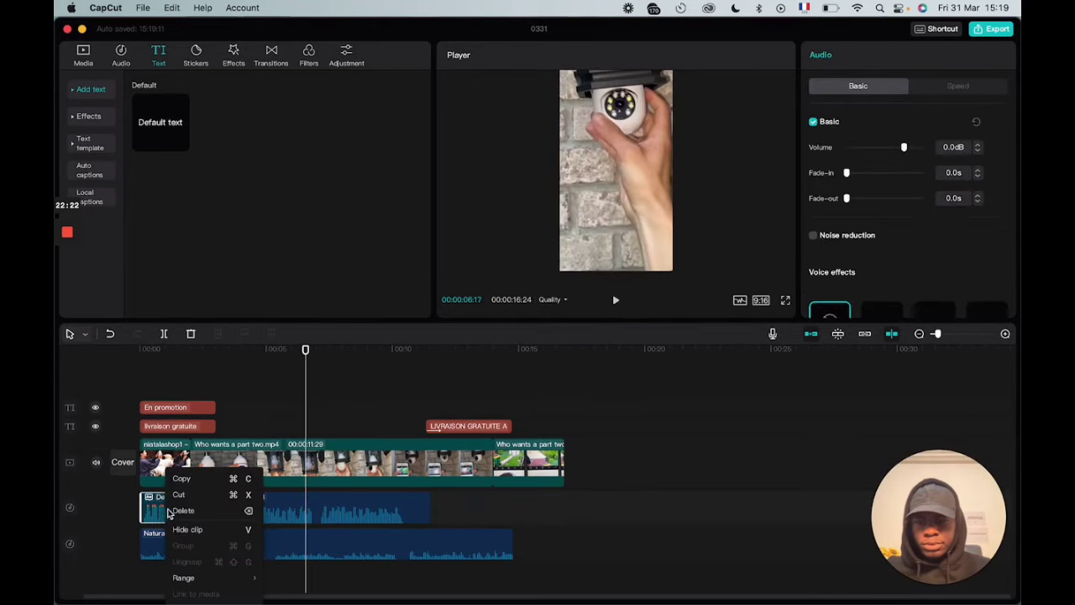
click(179, 512)
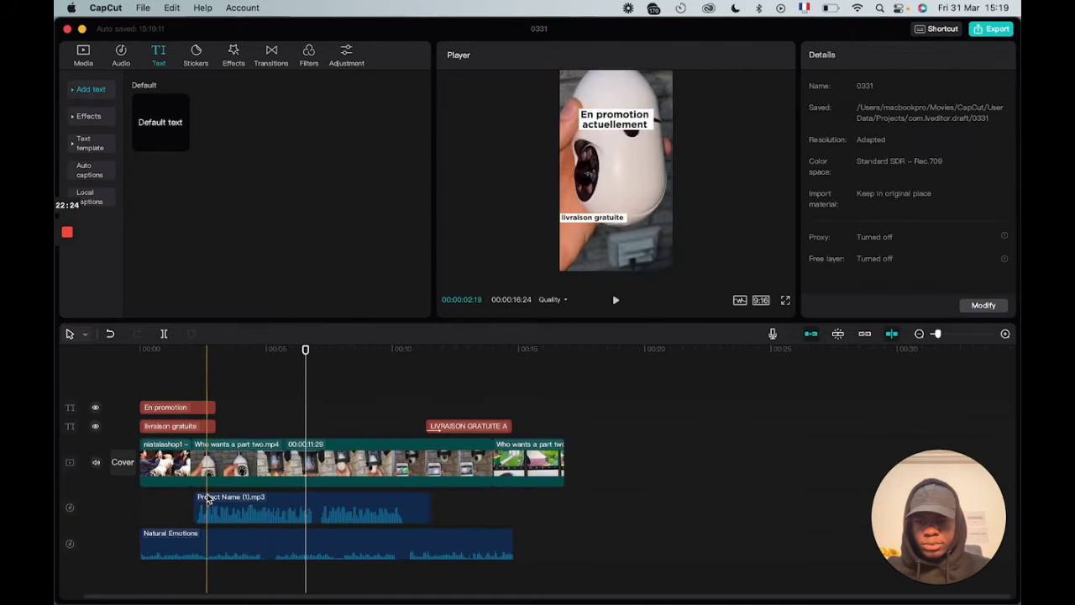
- Trim the "En promotion actuellement" and "livraison gratuite" text clips to end with the opening video clip, checking the cut in playback
drag(311, 355, 127, 361)
drag(214, 426, 190, 408)
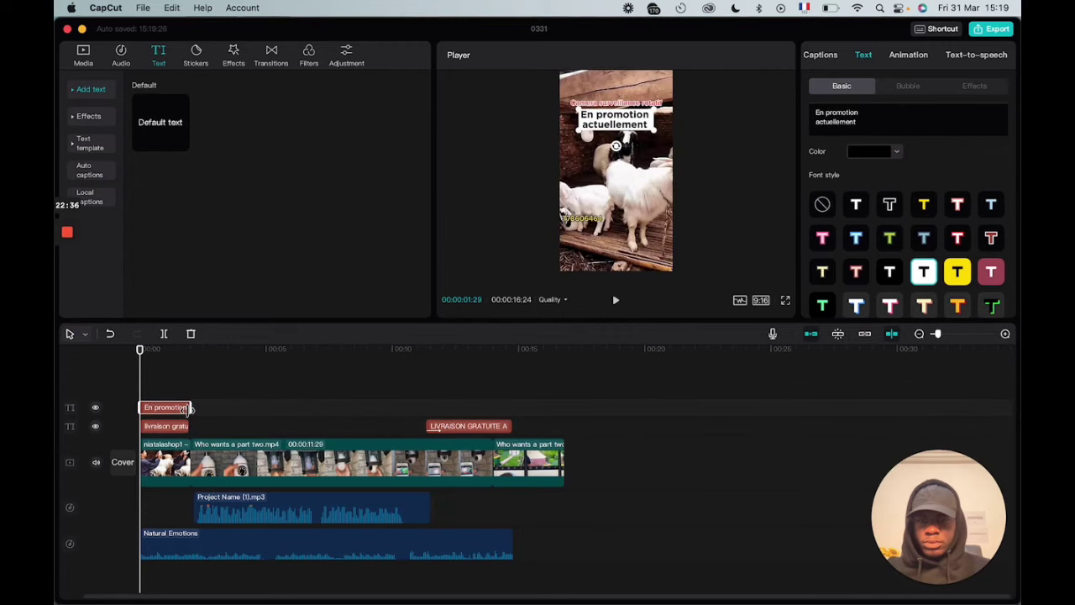
click(164, 348)
key(space)
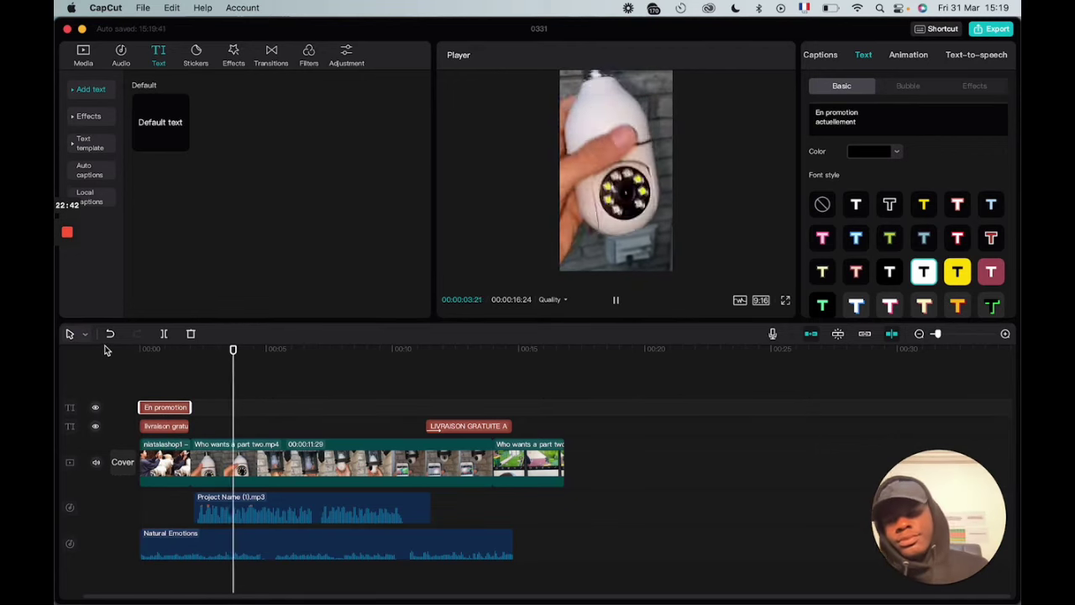
click(617, 300)
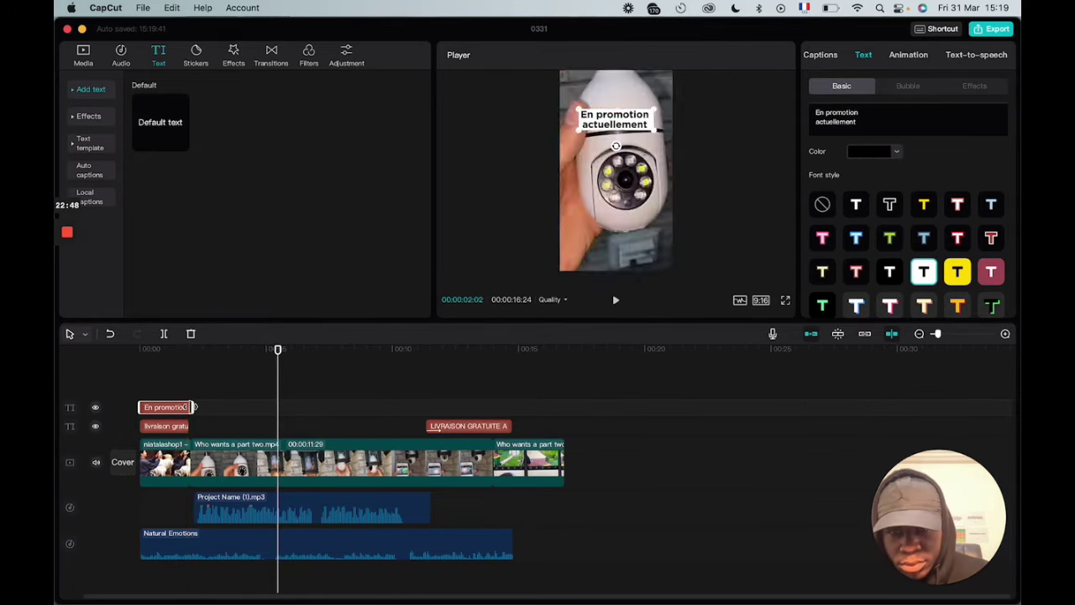
click(183, 426)
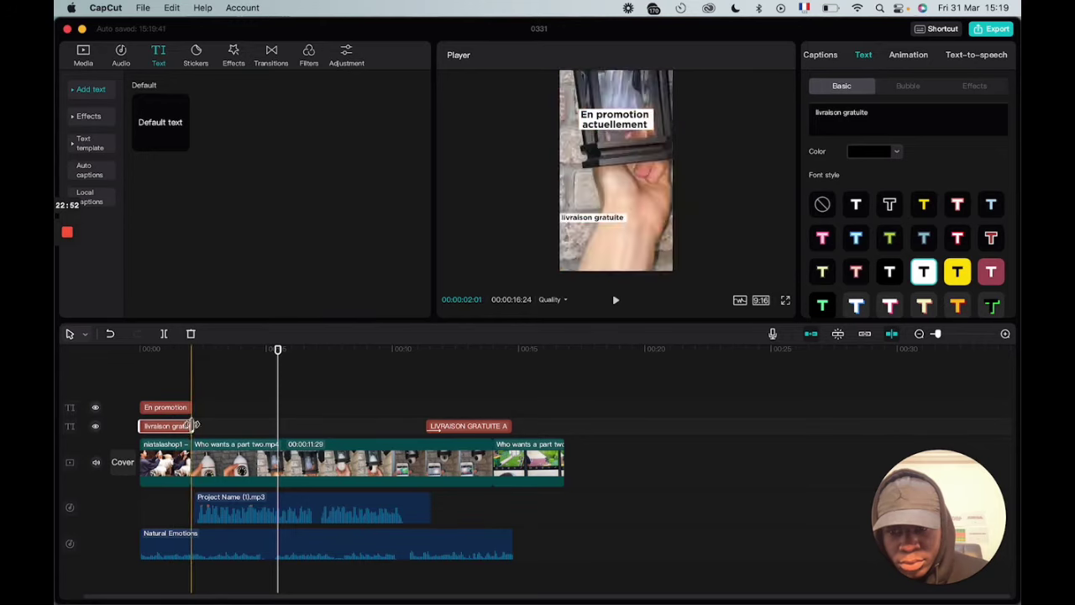
click(192, 408)
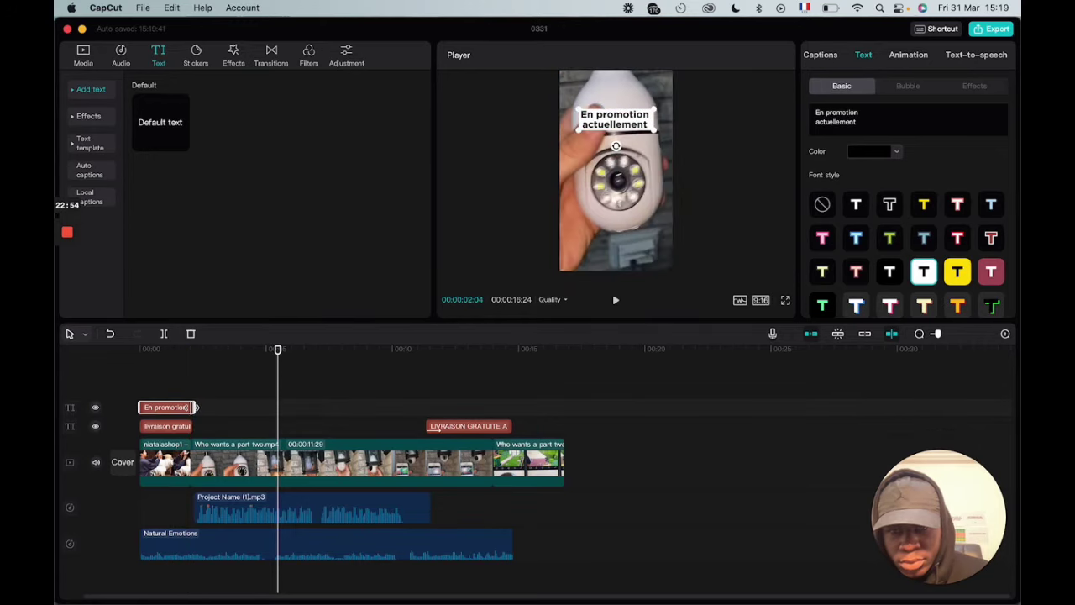
- Play the ad from the start through its closing clip to check the text and audio timing
click(219, 357)
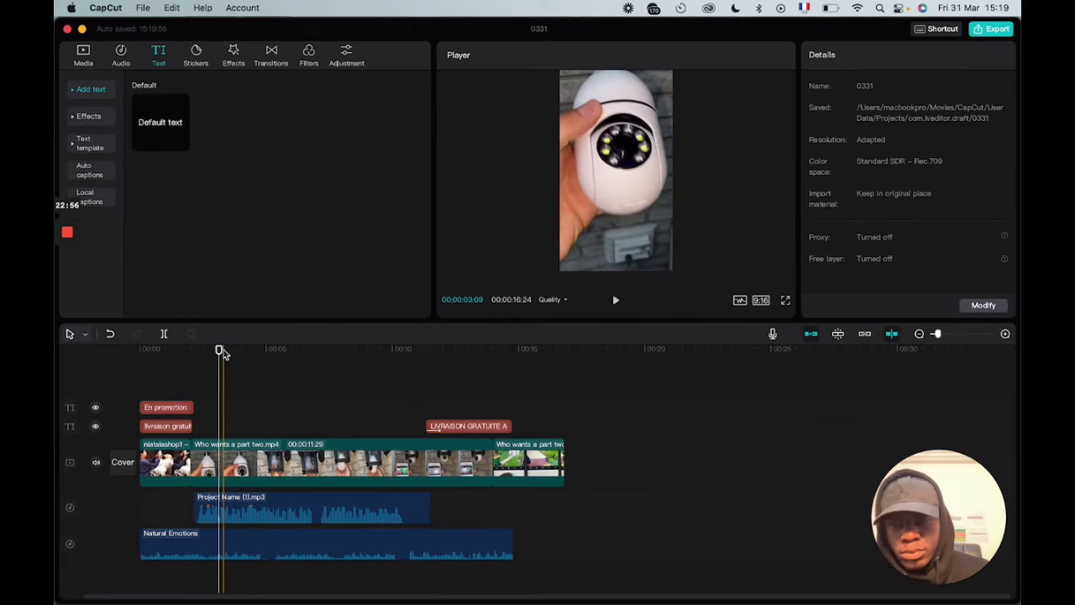
drag(223, 353, 100, 347)
key(space)
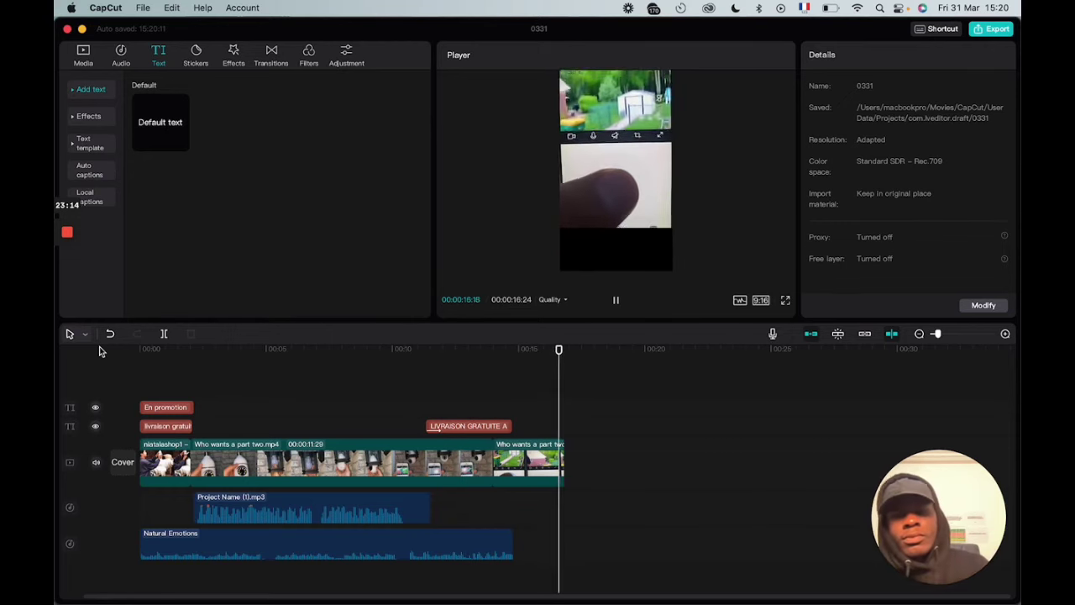
key(space)
- Extend the Natural Emotions music and the "LIVRAISON GRATUITE A ABIDJAN PENDANT 48H" text clip to the end of the video
click(527, 566)
drag(511, 547, 561, 549)
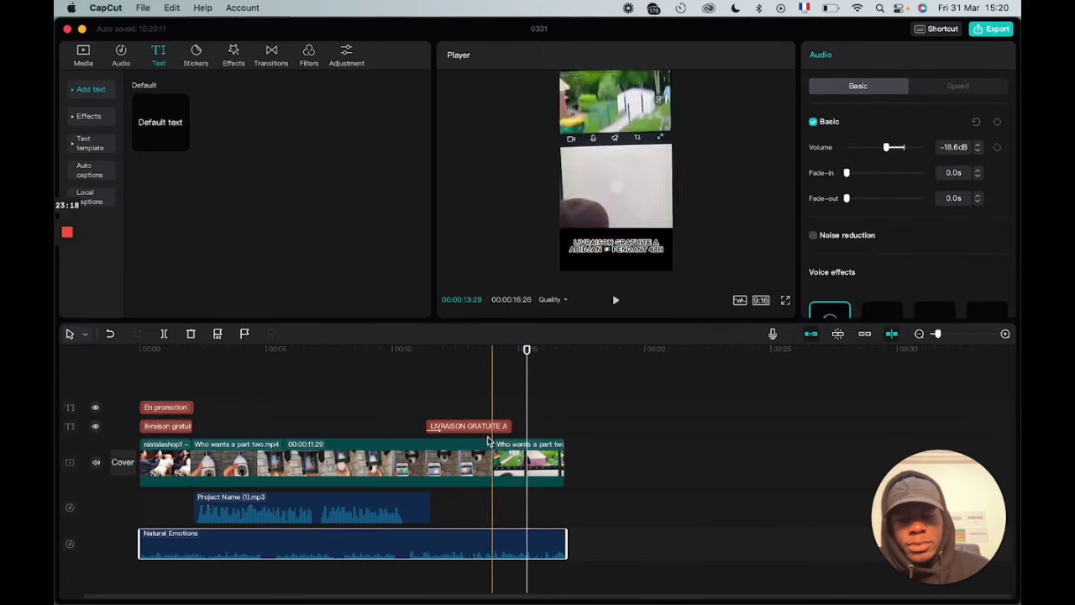
drag(509, 426, 564, 427)
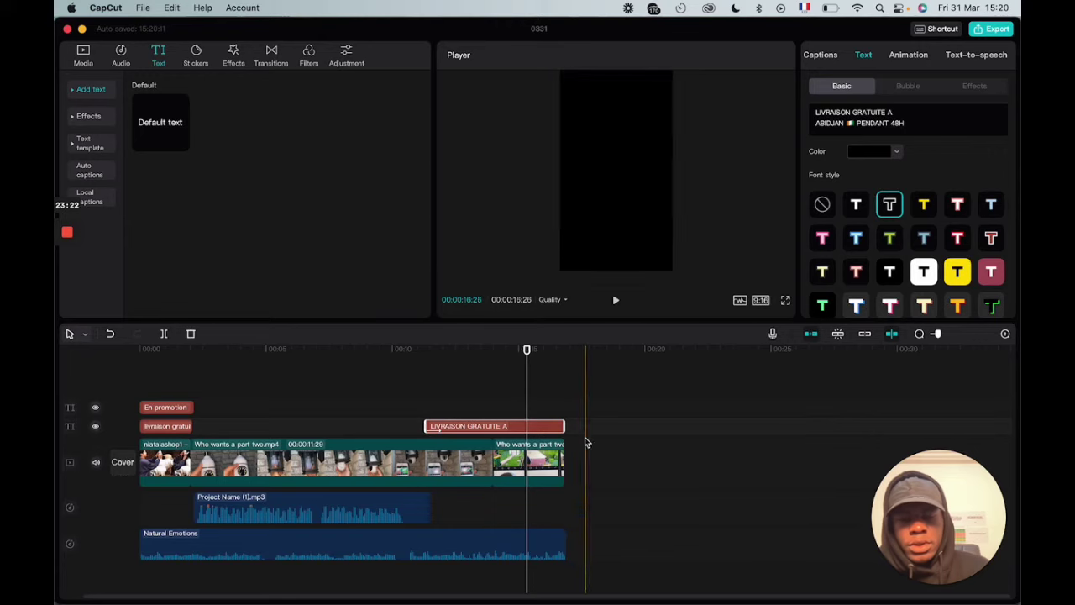
- Replay the whole ad from the start to review the extended music and closing text
click(447, 382)
drag(447, 350, 140, 350)
key(space)
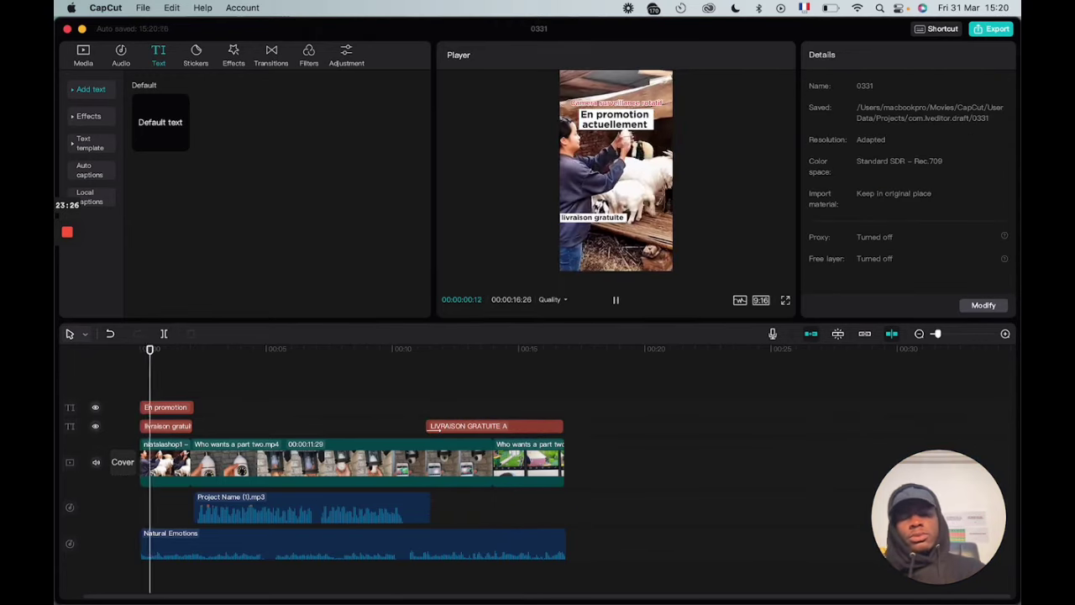
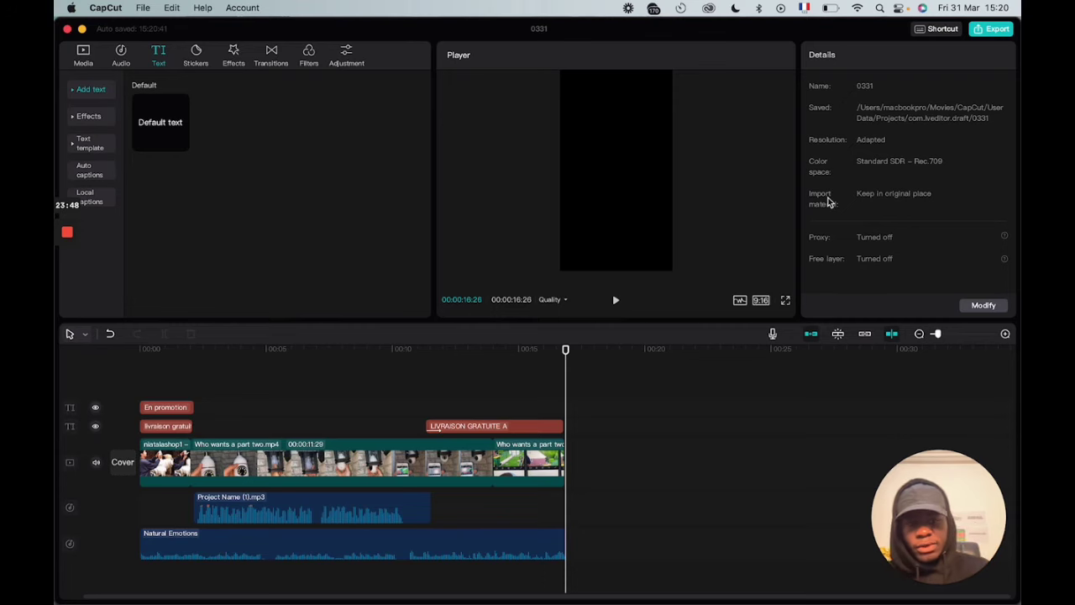
- Export the vertical version of the ad with the title "Crea 3 vertical" and dismiss the finished export
click(985, 29)
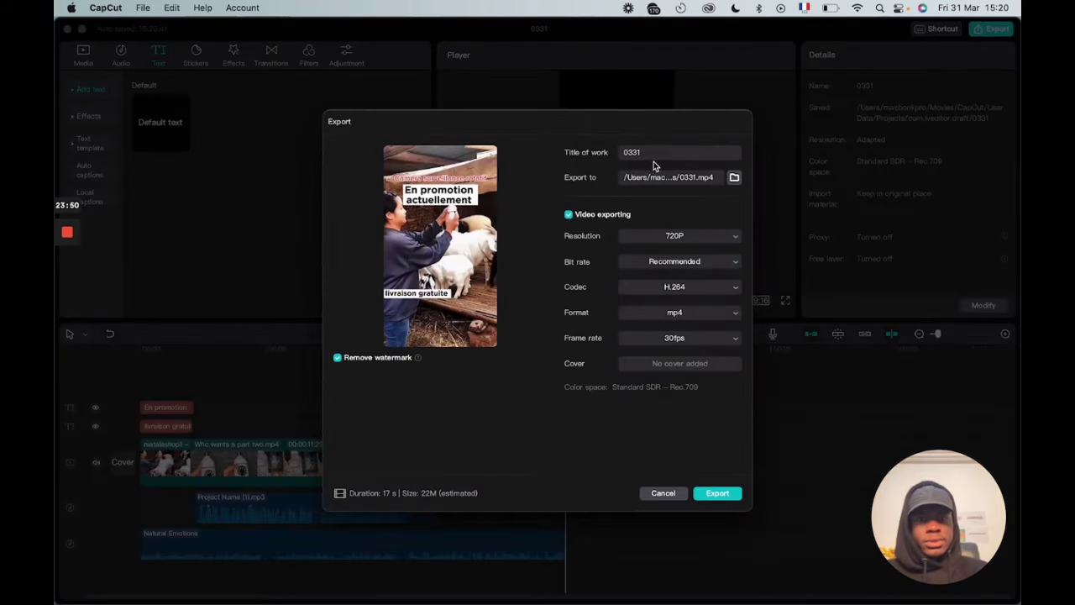
text(C)
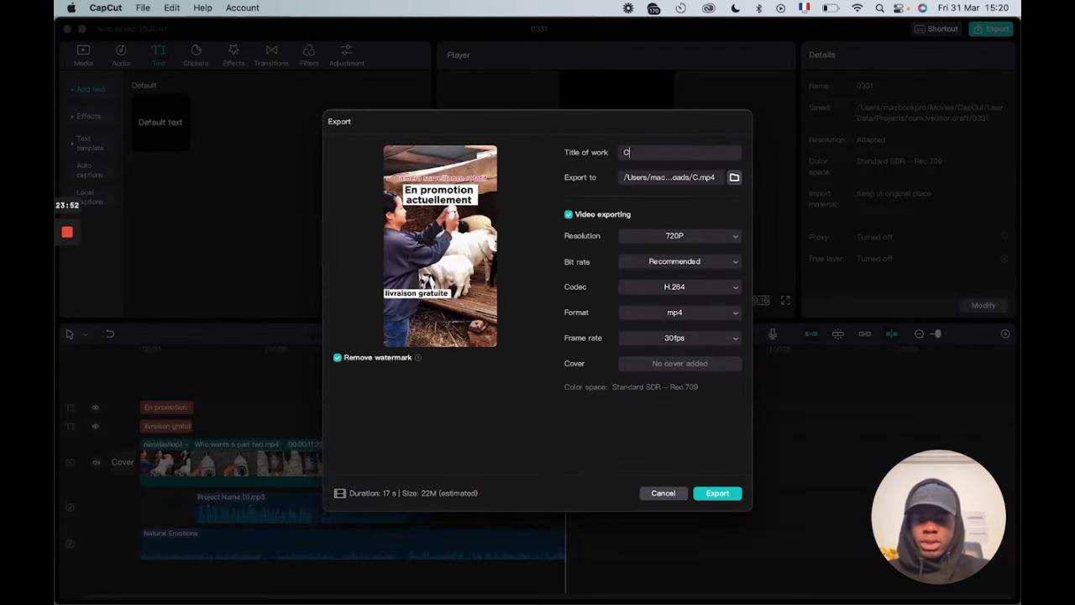
text(rea 3)
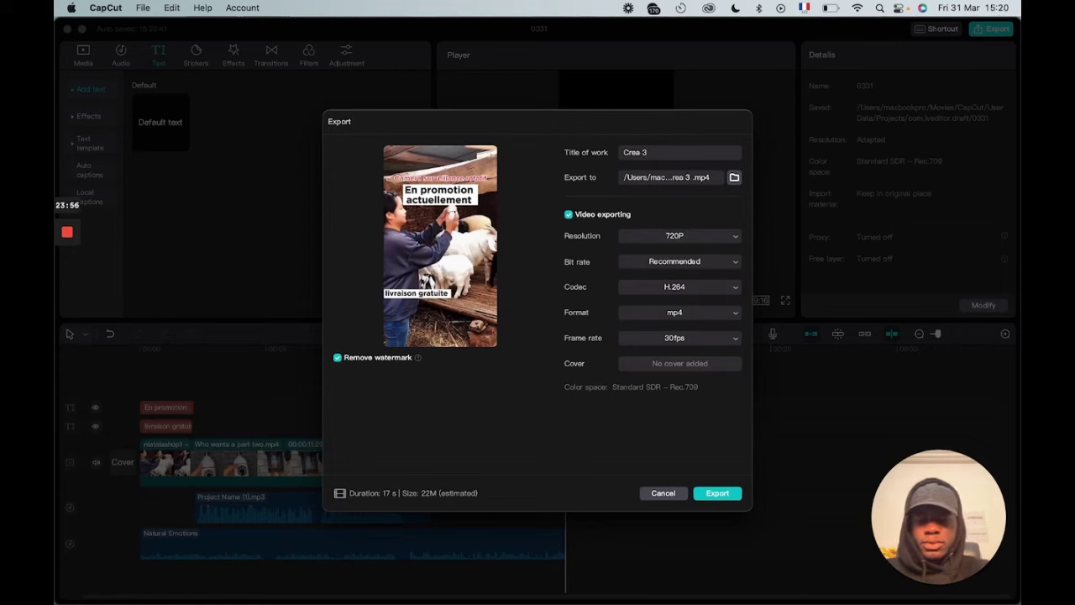
text( vertic)
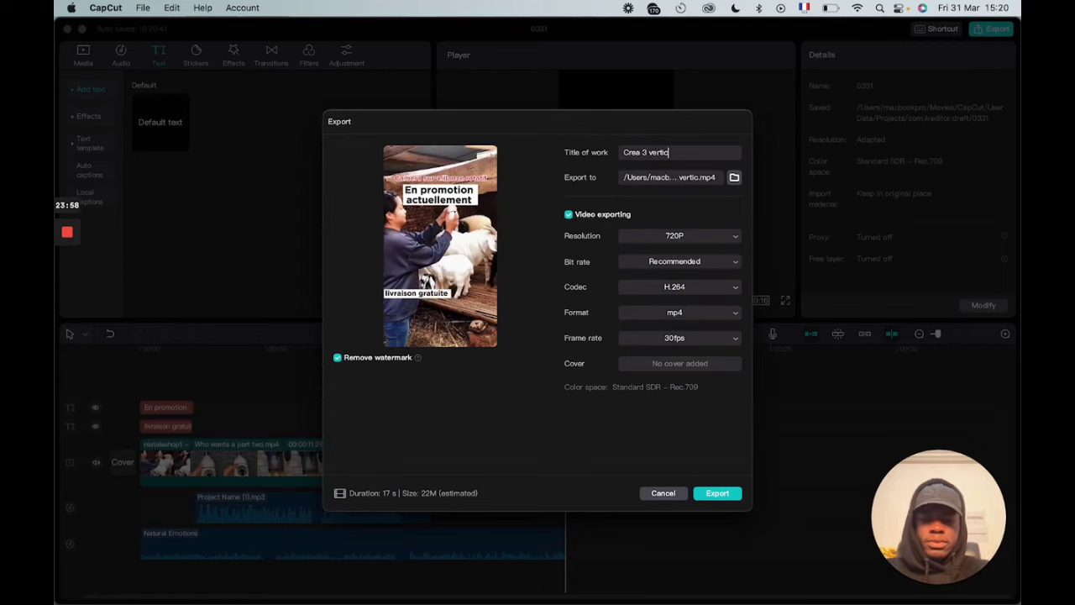
text(al)
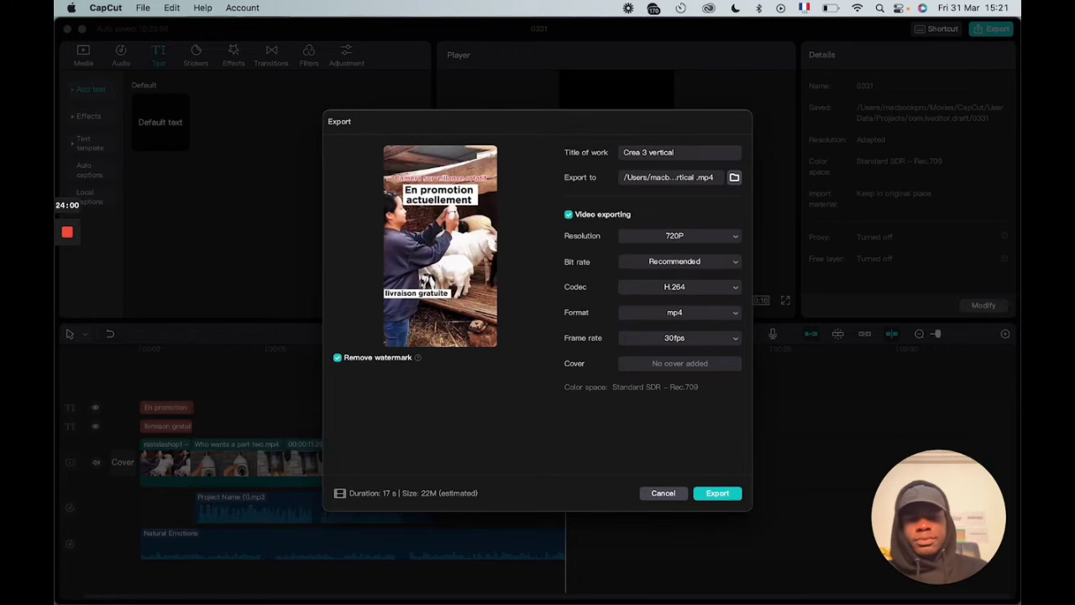
click(731, 497)
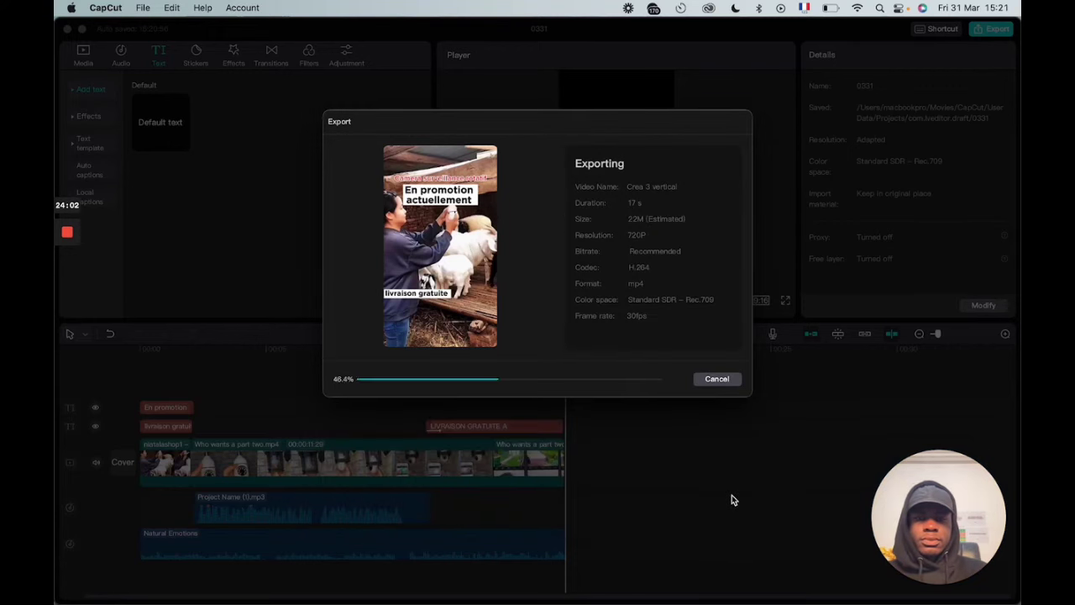
click(718, 384)
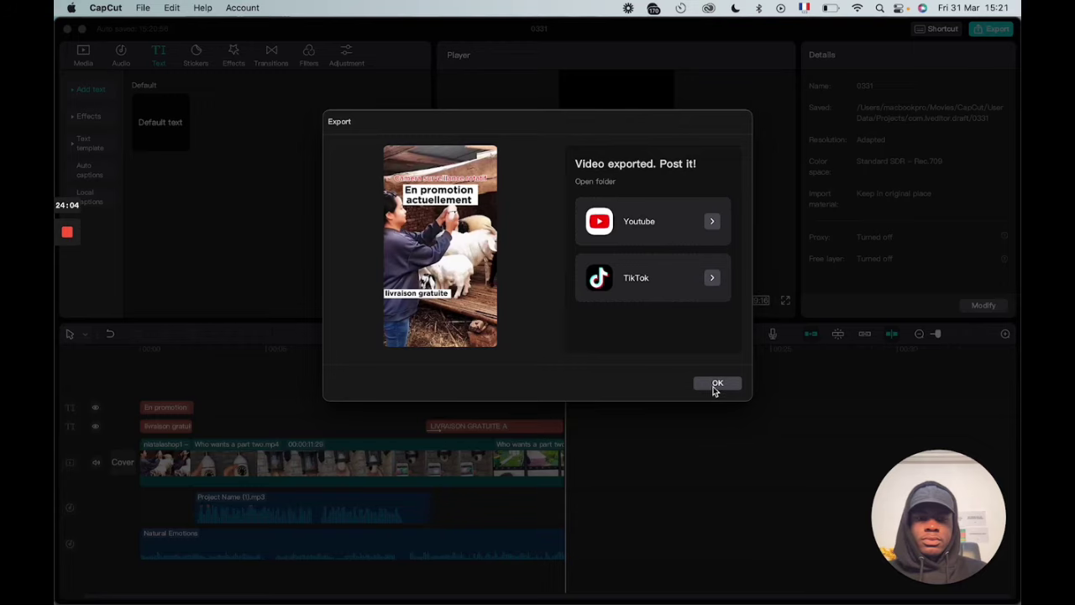
- Switch the project to a 1:1 aspect ratio and scale the opening clip to about 179% so it fills the square frame
click(761, 300)
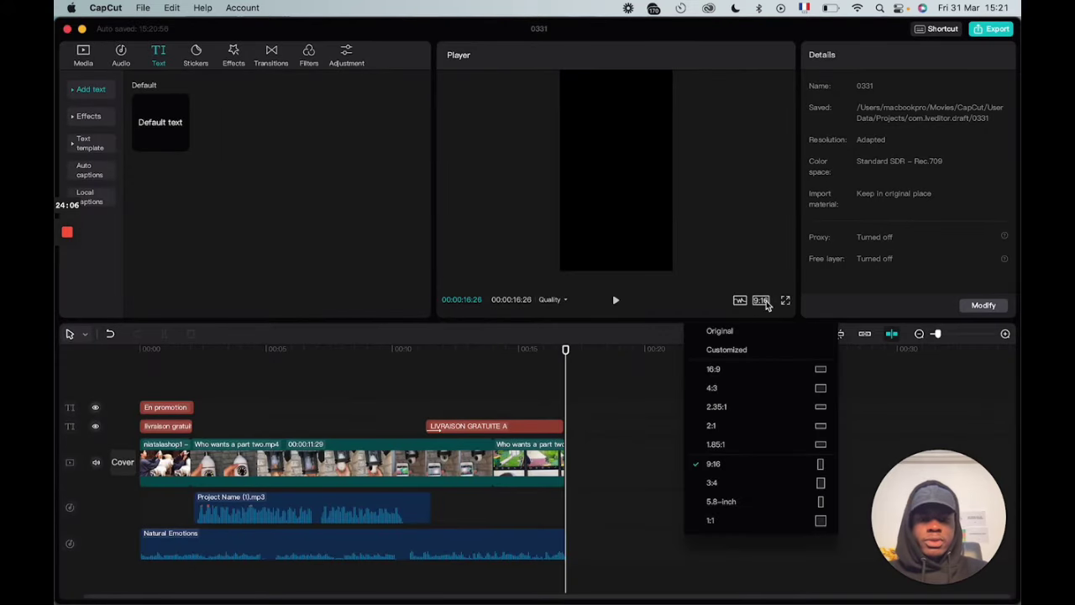
click(744, 530)
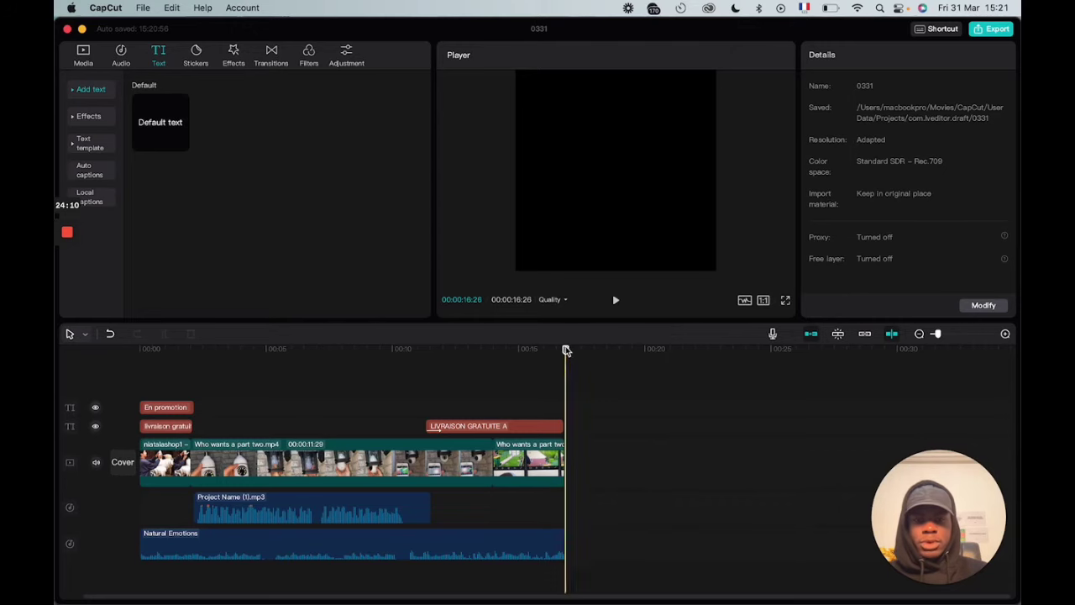
drag(566, 350, 59, 355)
click(636, 195)
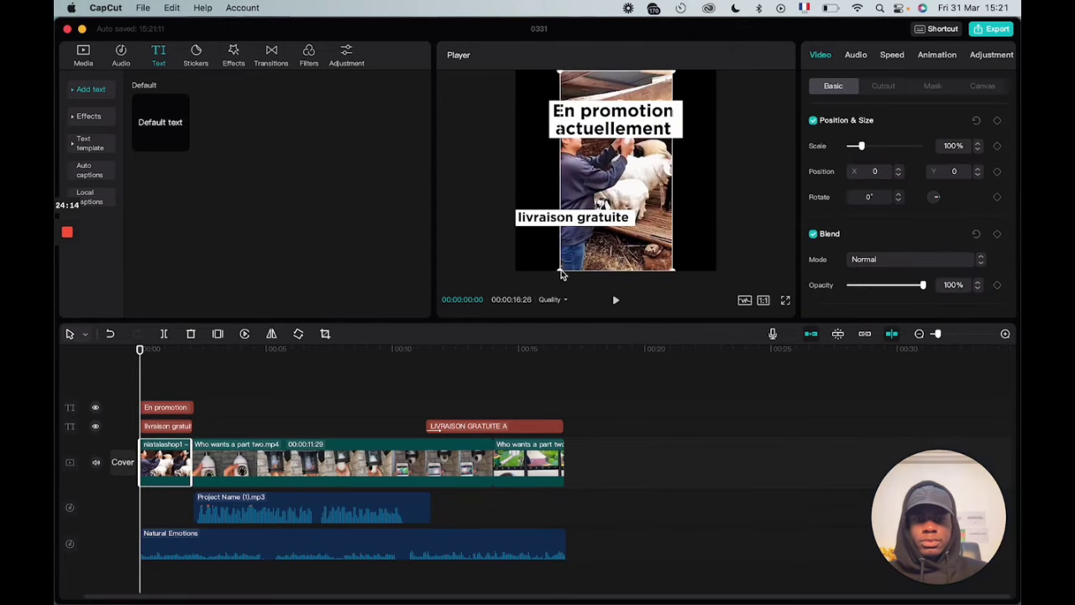
drag(561, 274, 498, 309)
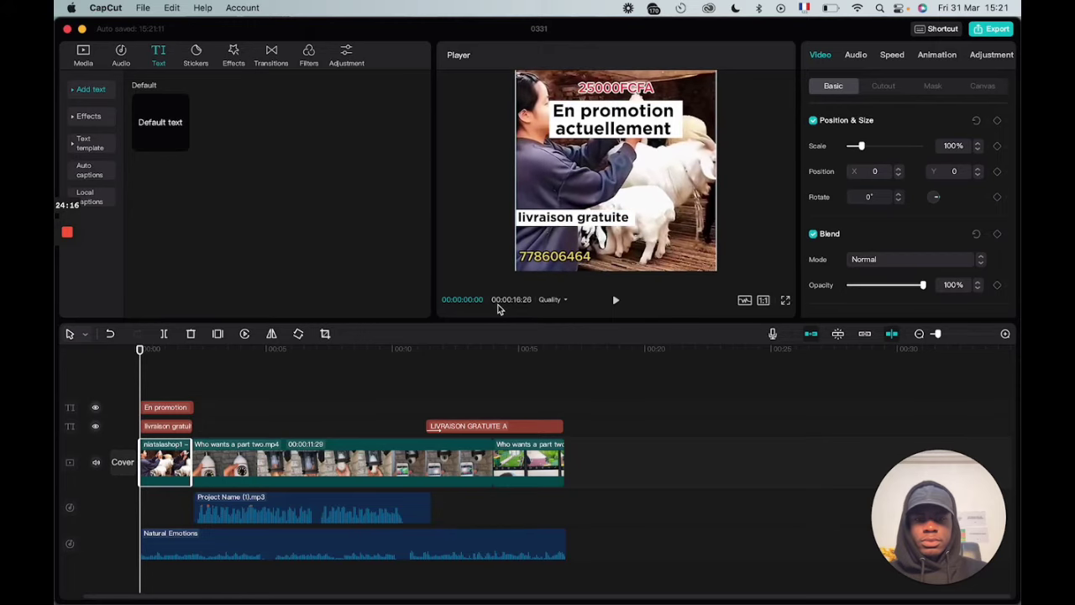
click(752, 197)
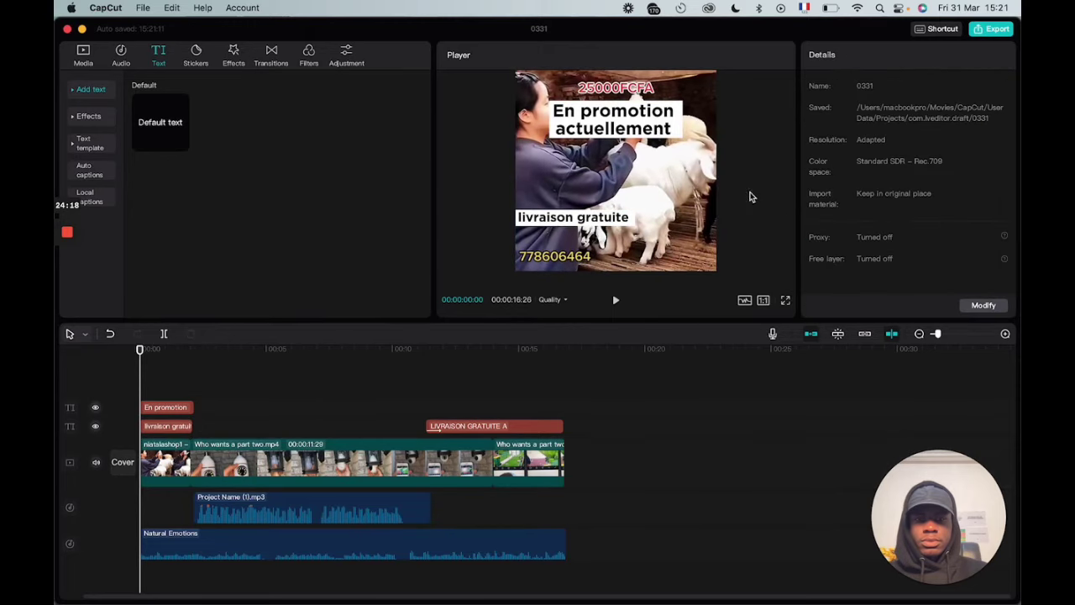
- Shrink the "En promotion actuellement" text and centre it at the frame's upper edge, covering the opening clip's printed price
click(646, 128)
click(646, 99)
mouse_move(644, 126)
mouse_down()
mouse_move(644, 74)
mouse_move(641, 137)
mouse_up()
click(647, 111)
click(646, 94)
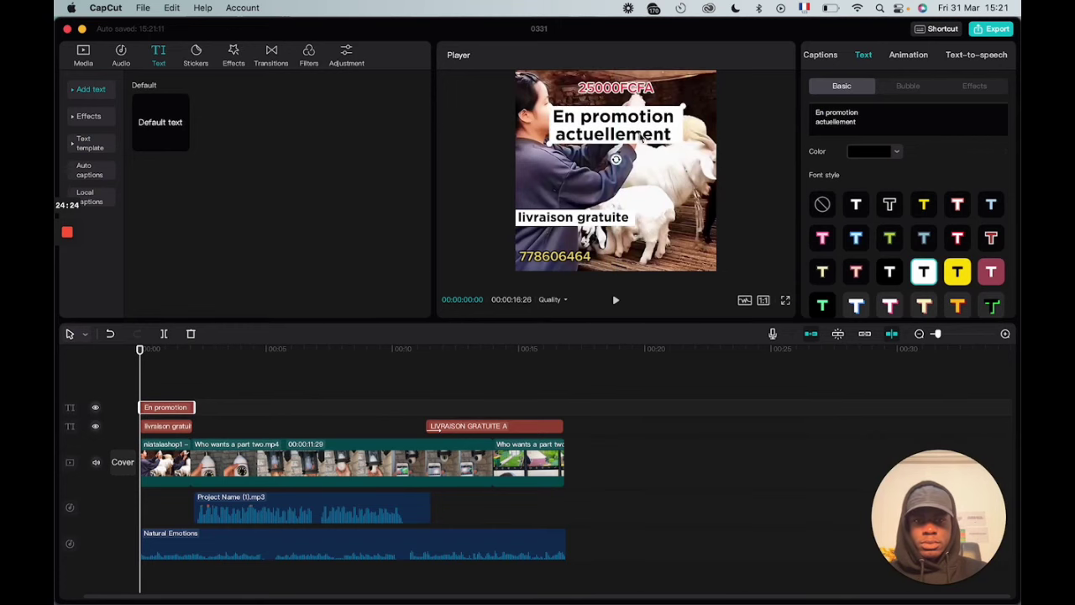
drag(552, 114, 616, 87)
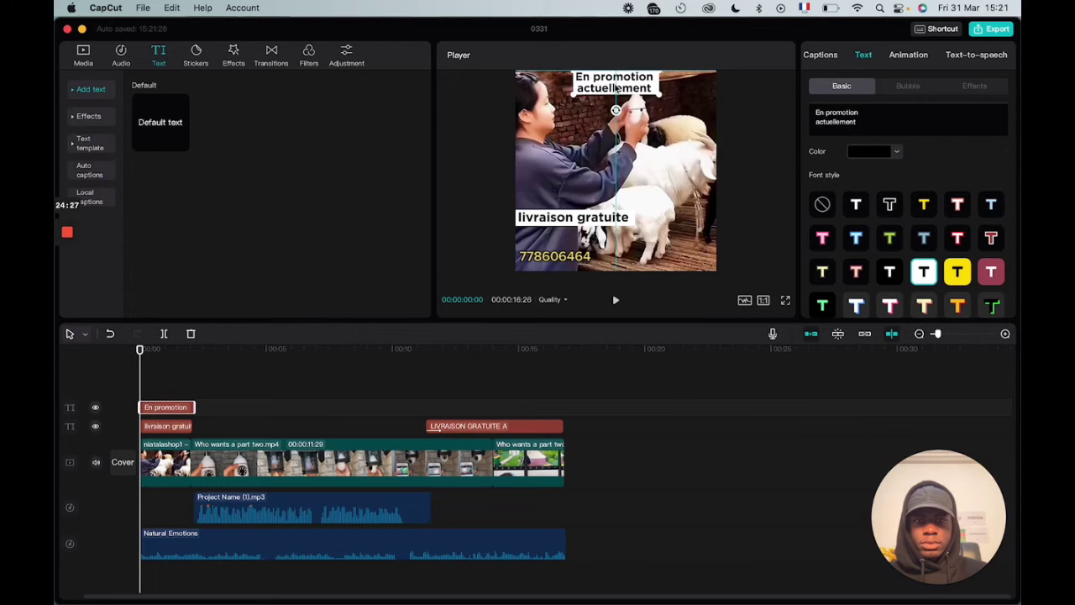
click(671, 117)
click(624, 94)
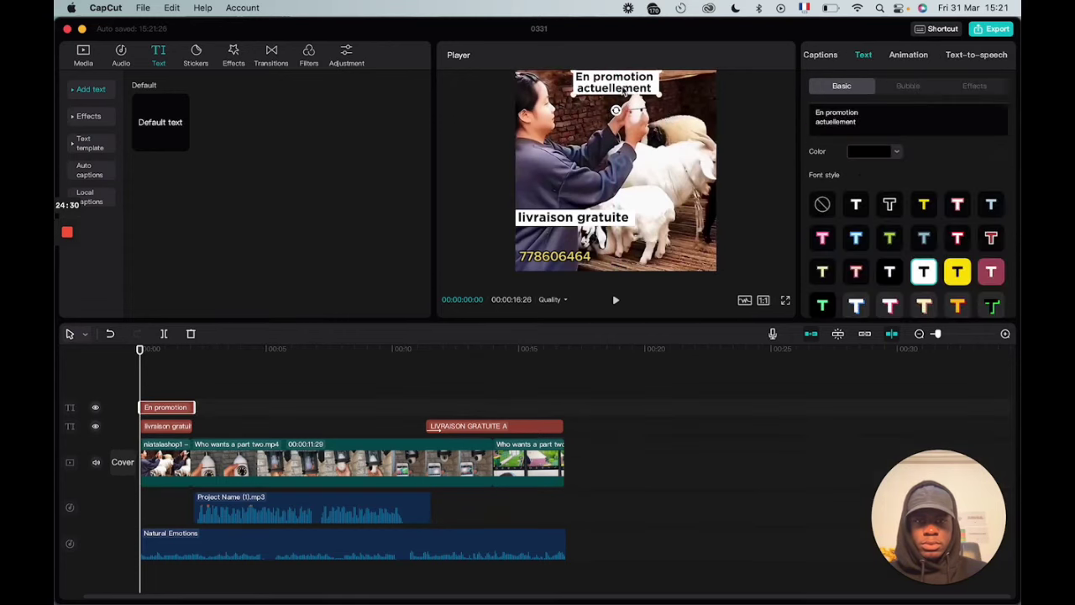
- Shrink the "livraison gratuite" text and place it over the phone number in the opening clip's lower left corner
click(558, 221)
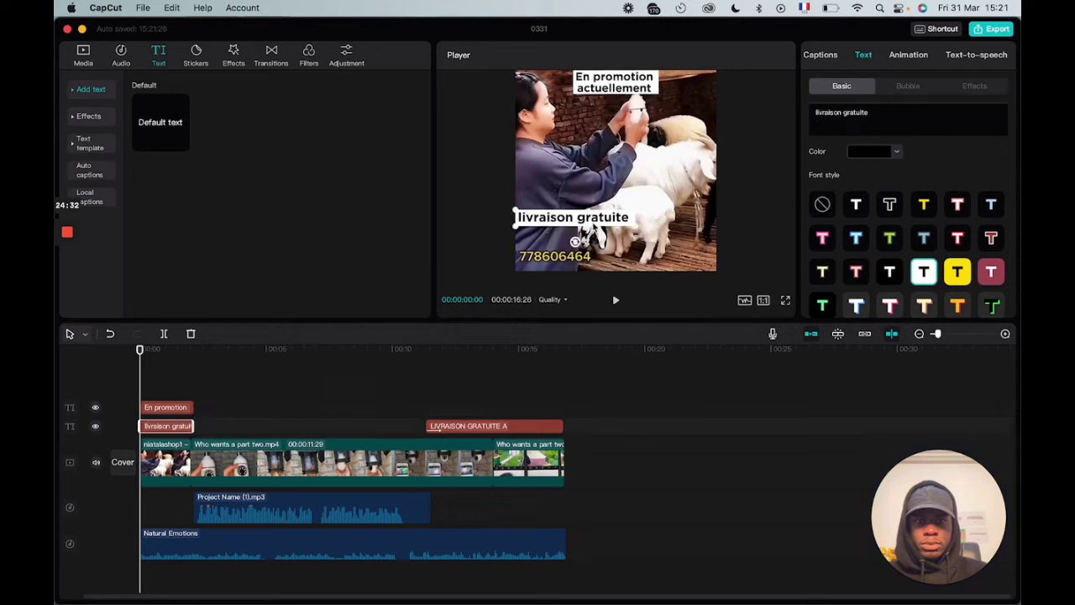
drag(599, 223, 554, 262)
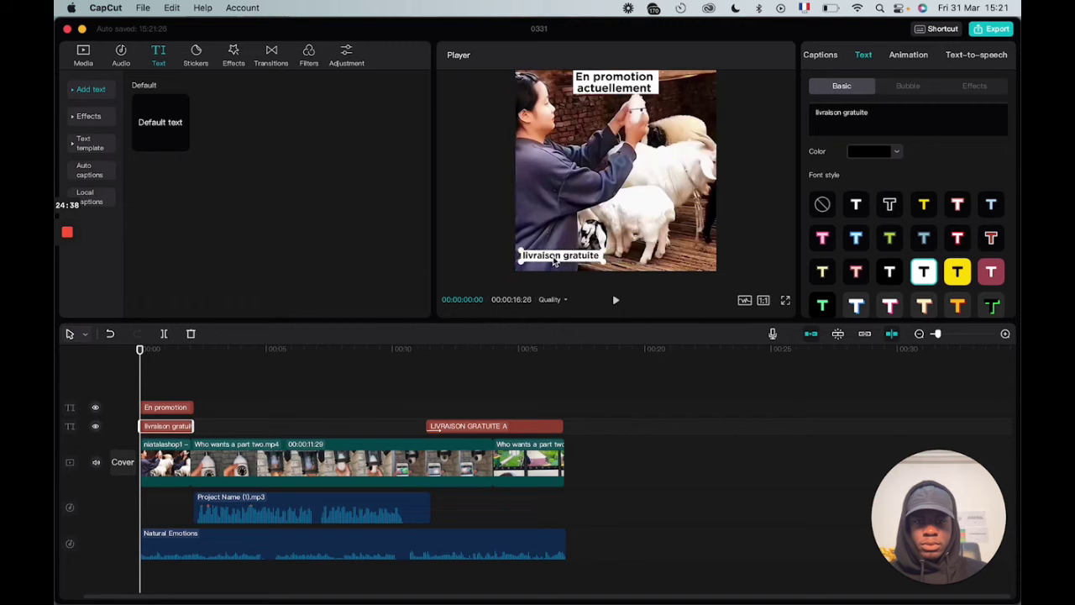
click(678, 251)
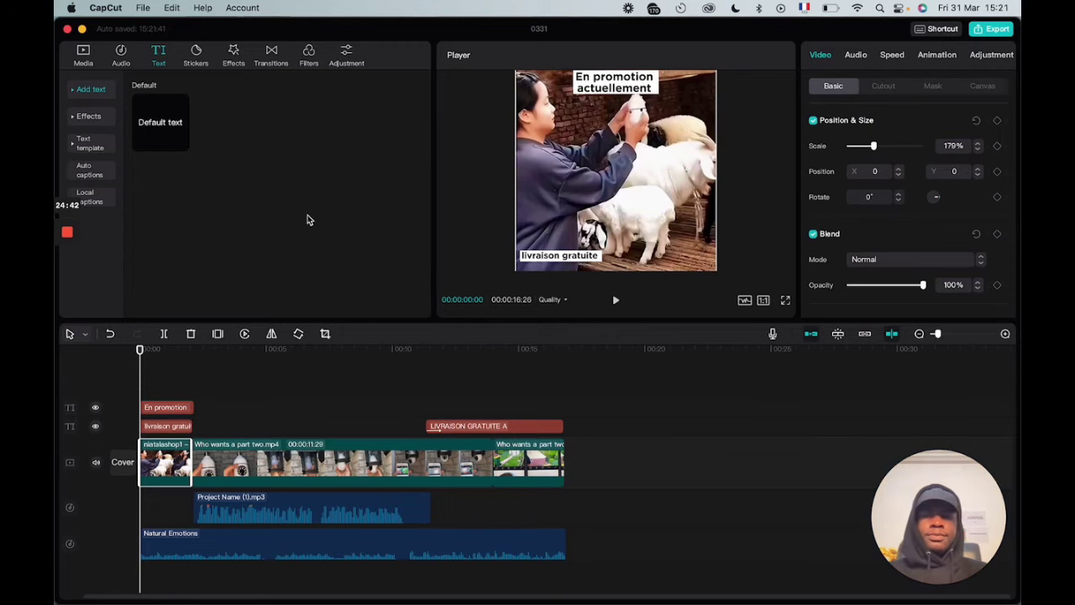
- Play the square version through to its end and export it with the title "Crea 3"
key(space)
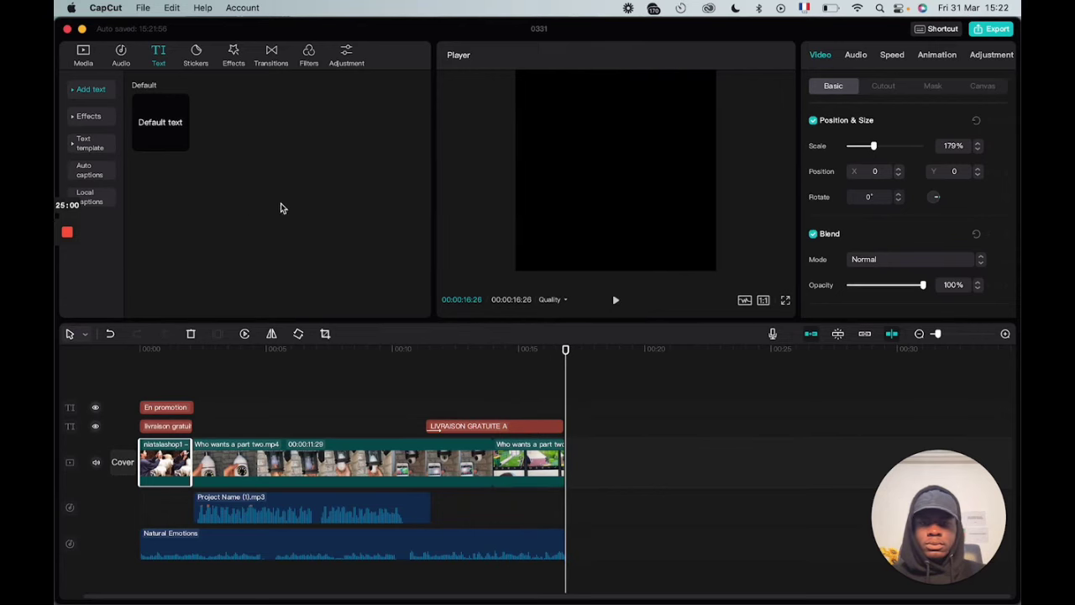
click(985, 32)
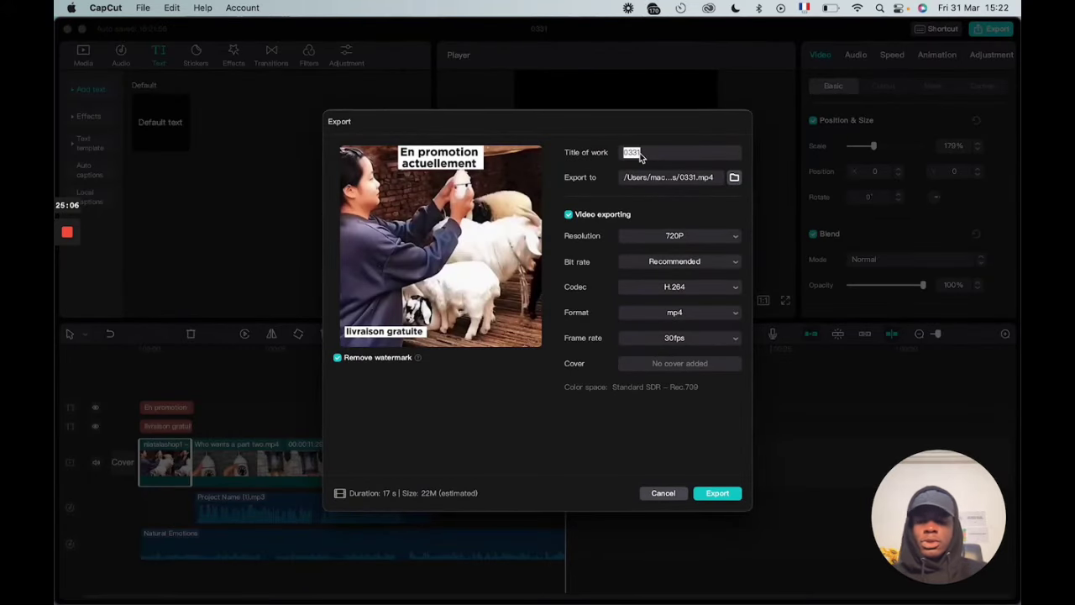
text(Crea)
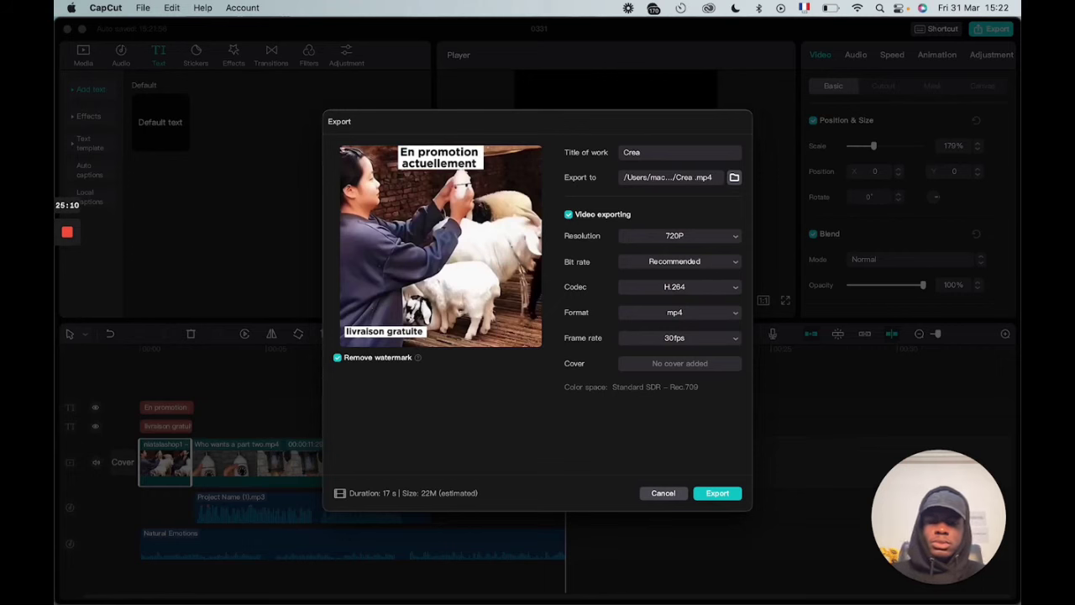
text( 3)
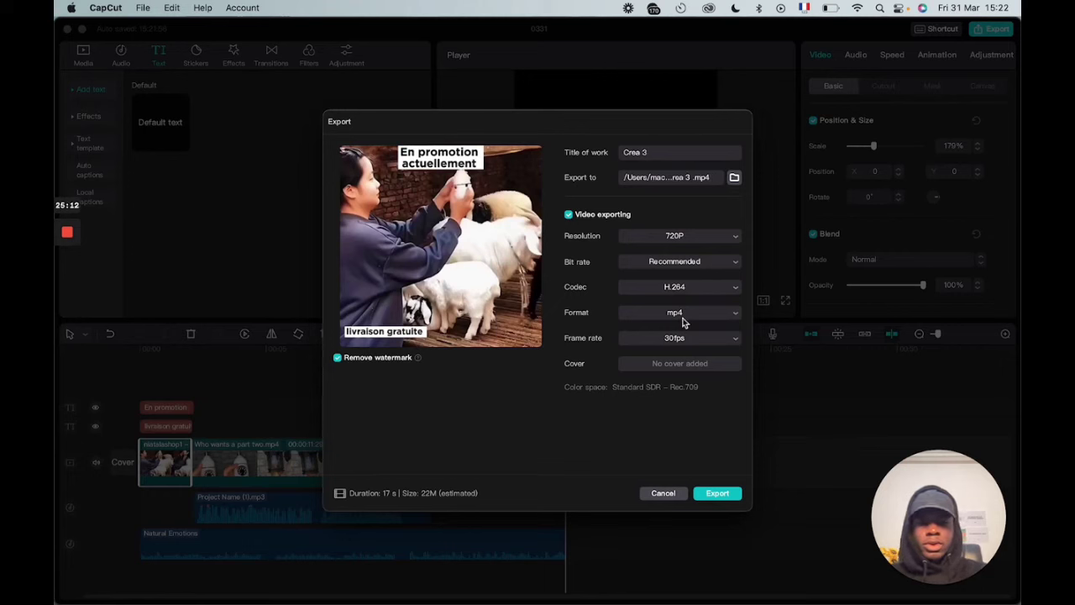
click(715, 494)
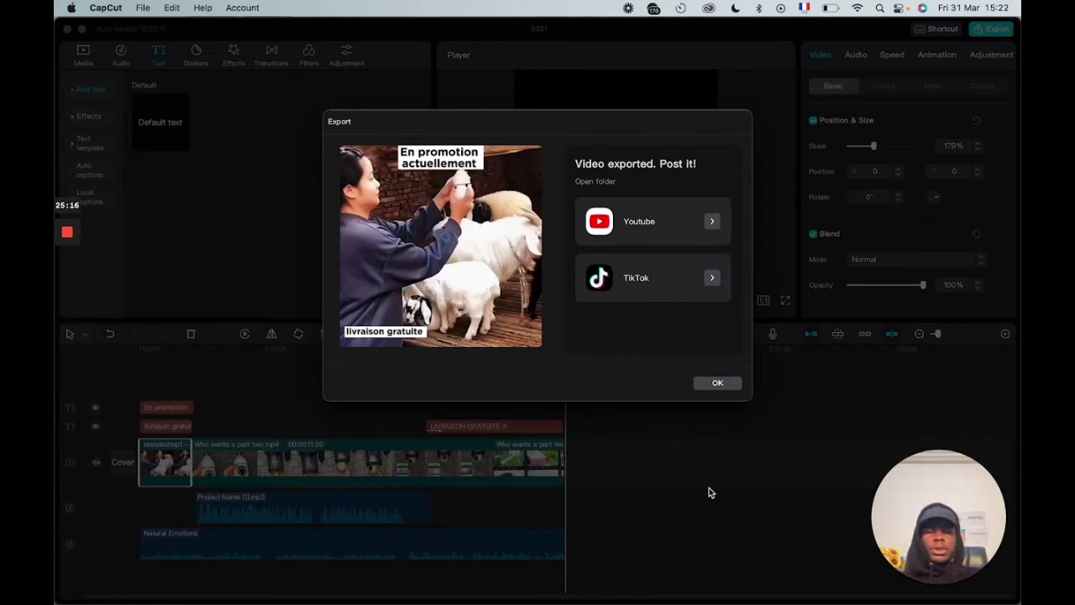
click(718, 384)
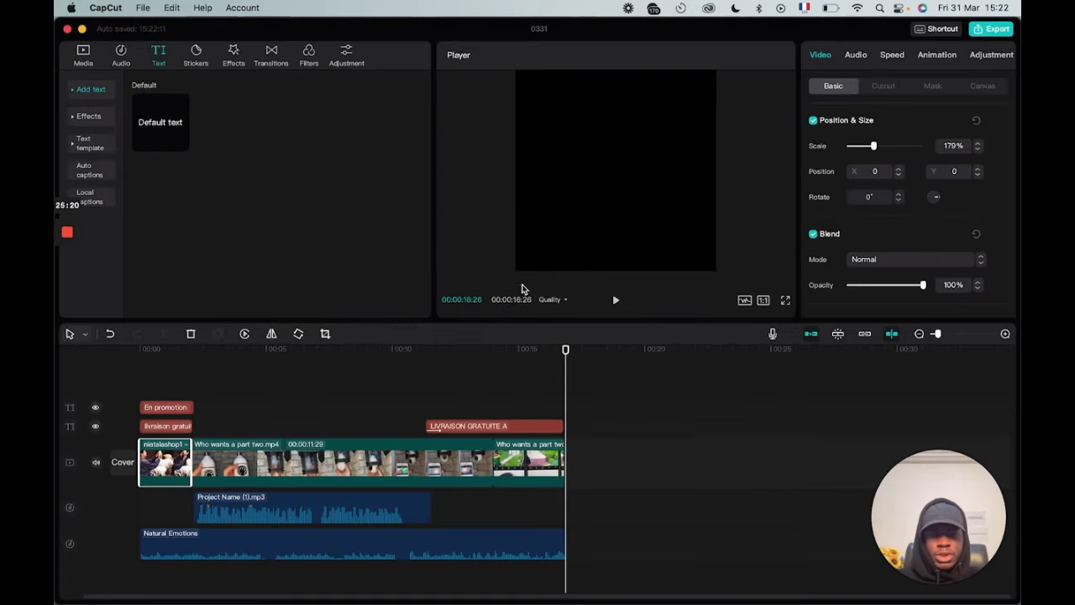
- Return the playhead to the start of the ad and view the list of timeline shortcuts
drag(565, 350, 139, 347)
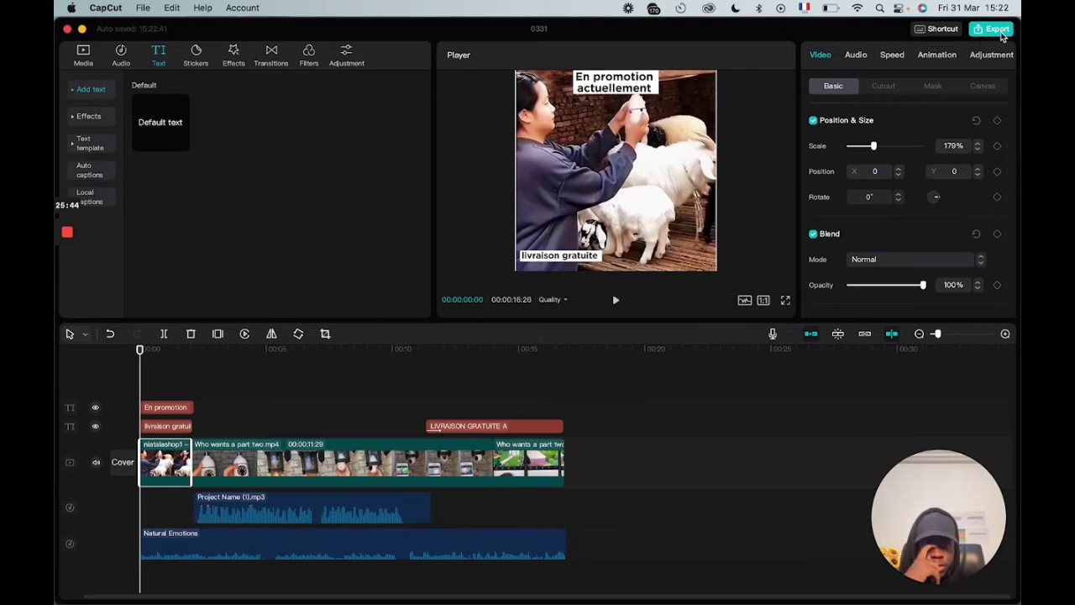
click(942, 30)
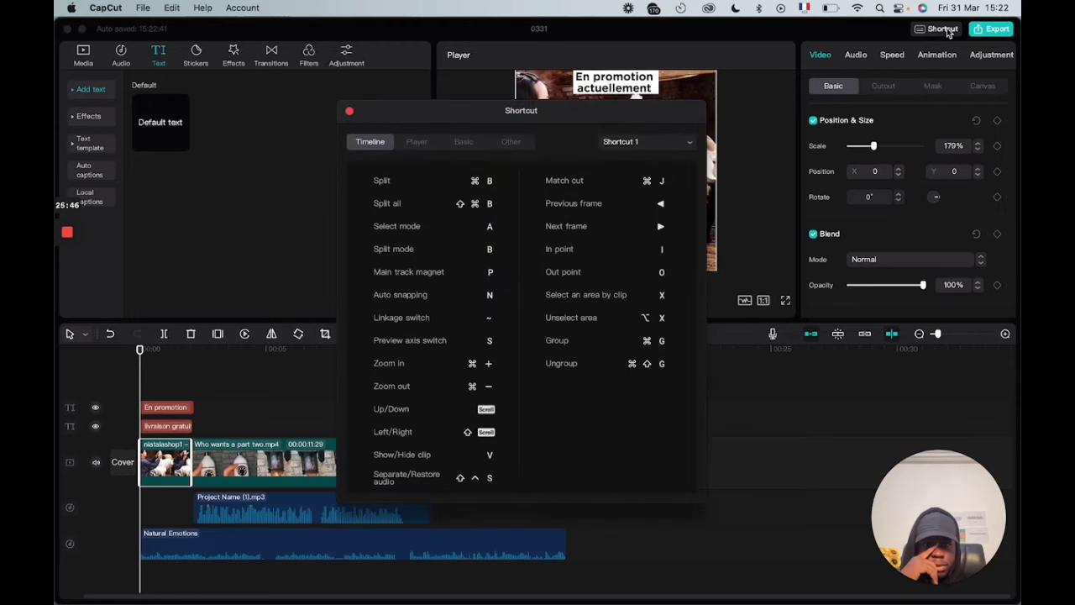
click(350, 113)
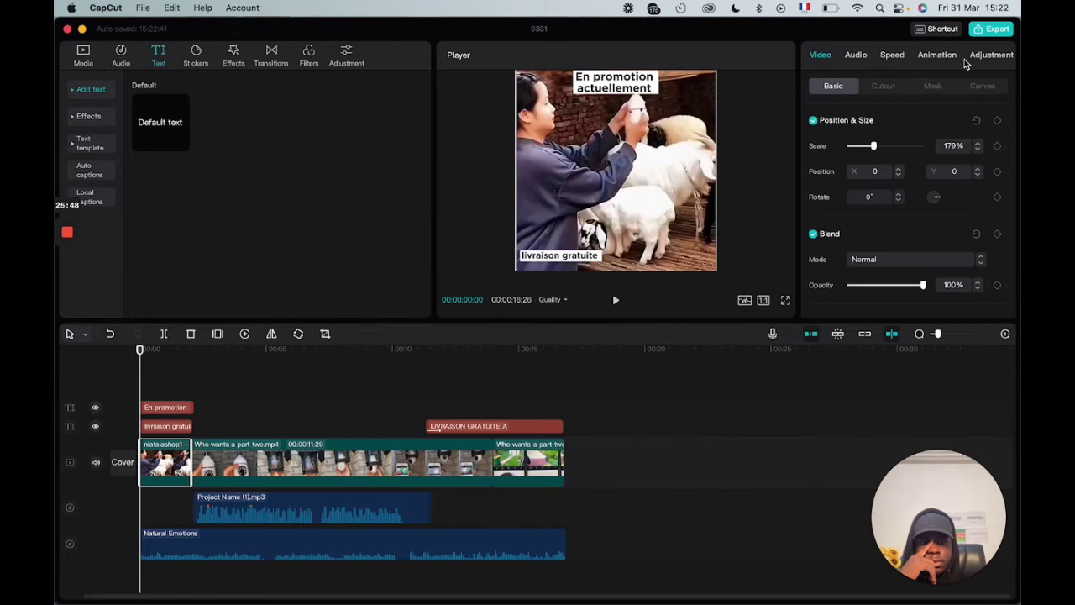
- Try starting a new blank project, and go back to the saved 0331 project
click(145, 9)
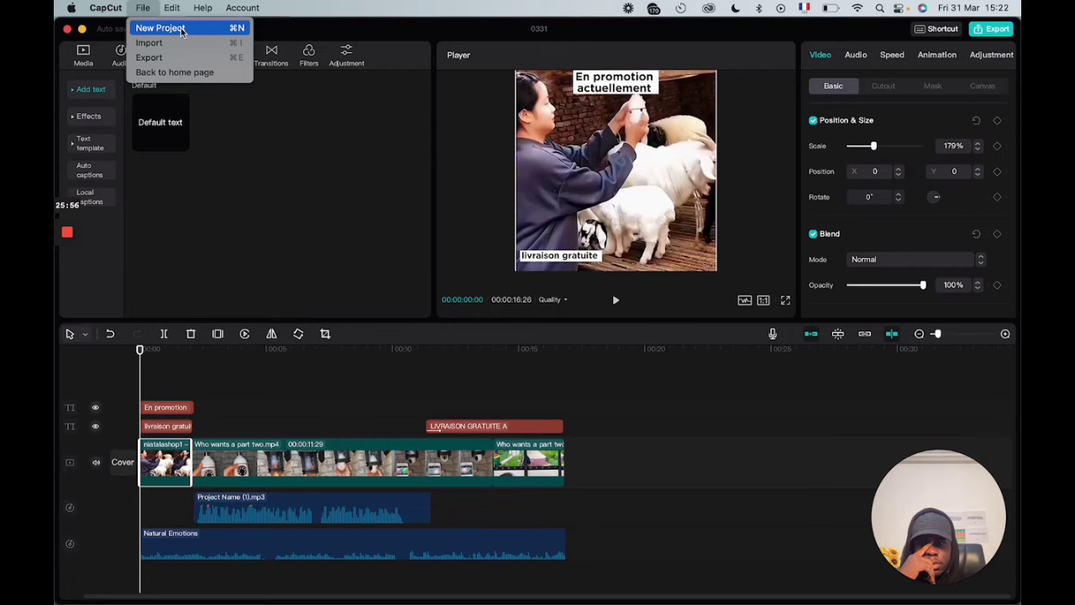
click(161, 29)
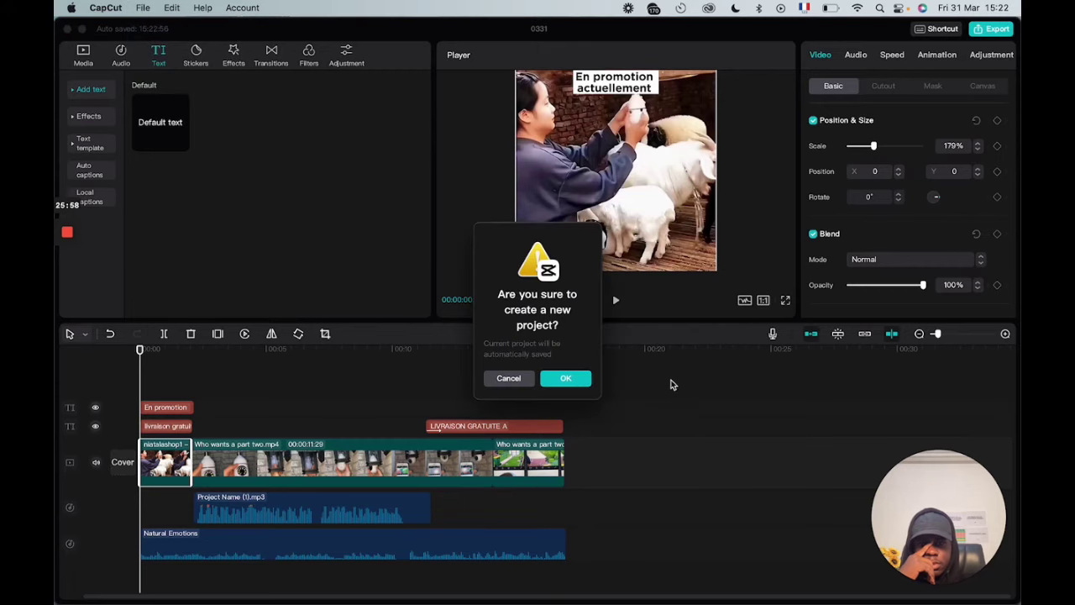
click(562, 380)
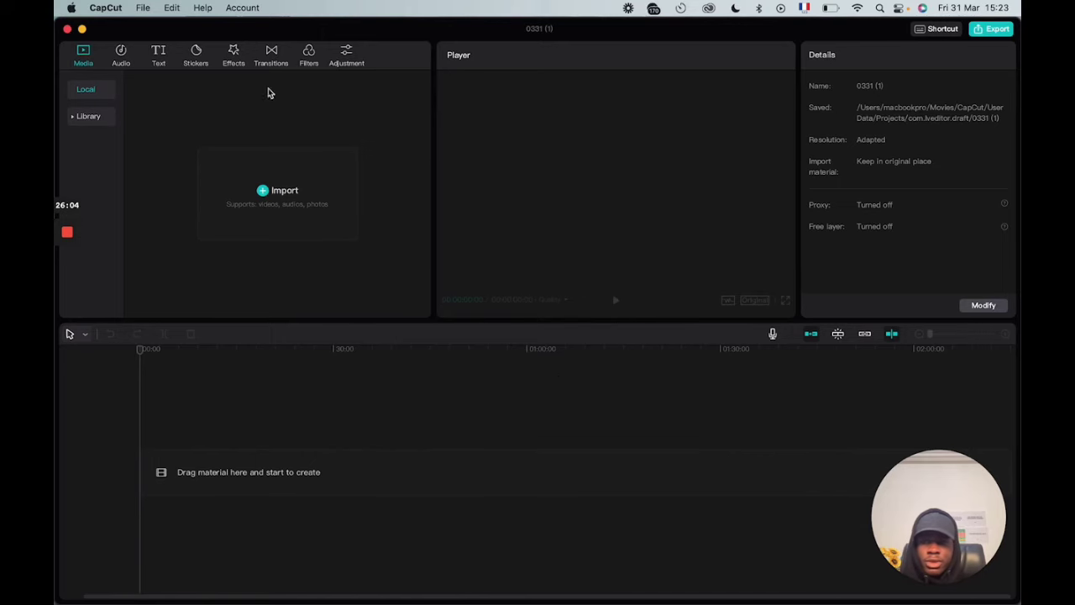
click(67, 28)
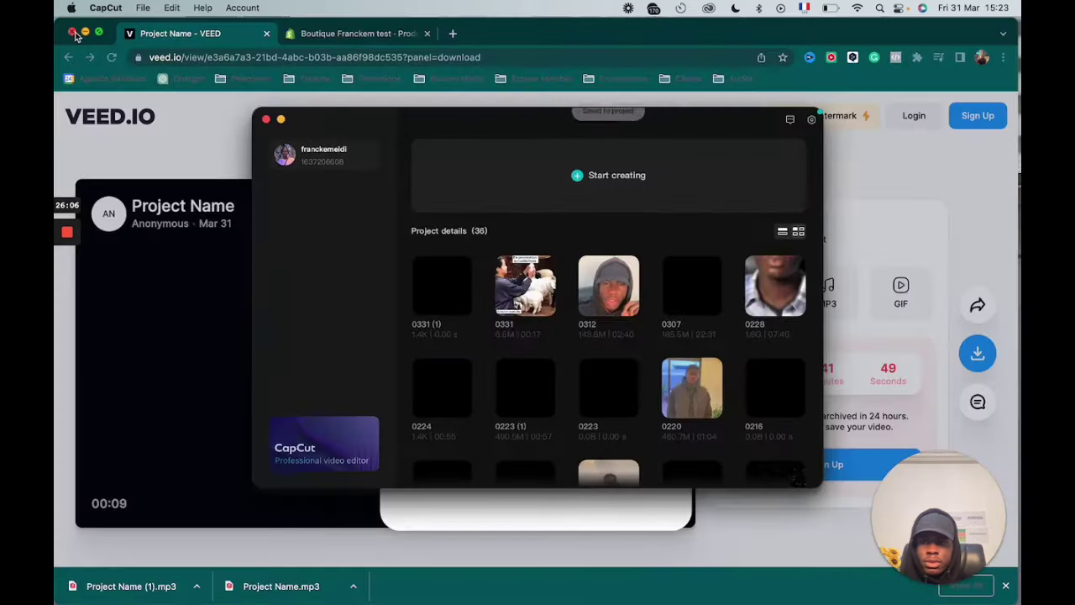
click(526, 297)
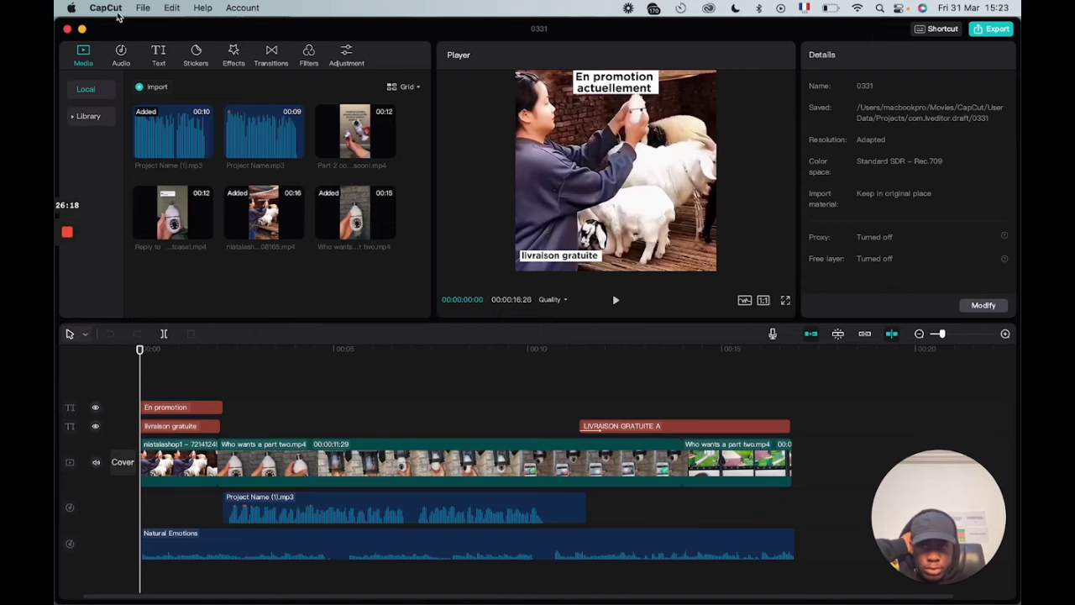
- Look through the Downloads folder for the exported Crea ad videos
scroll(598, 270, down, 10)
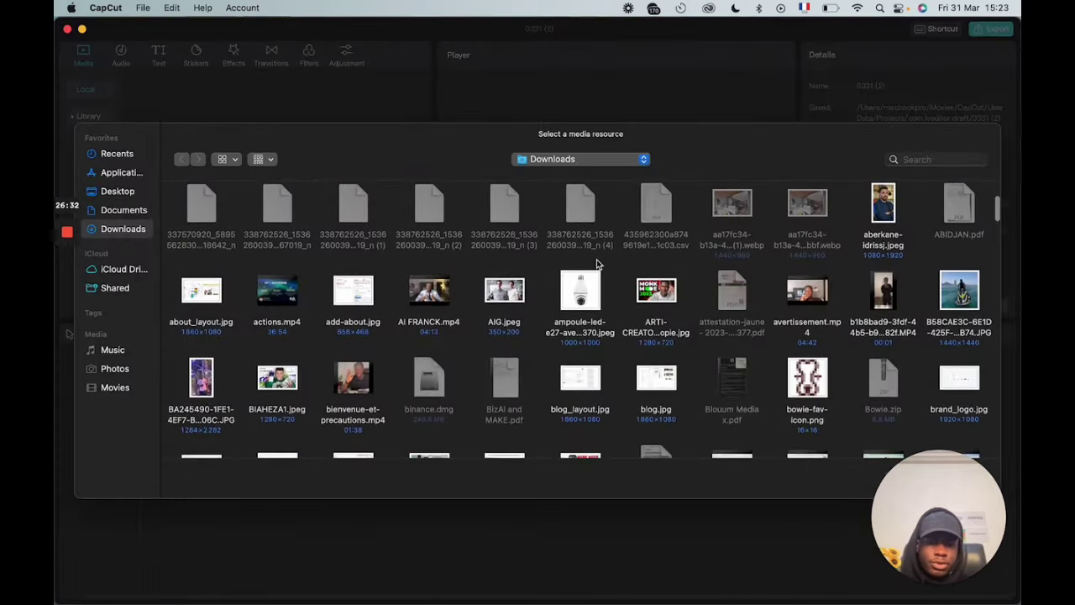
scroll(590, 262, down, 15)
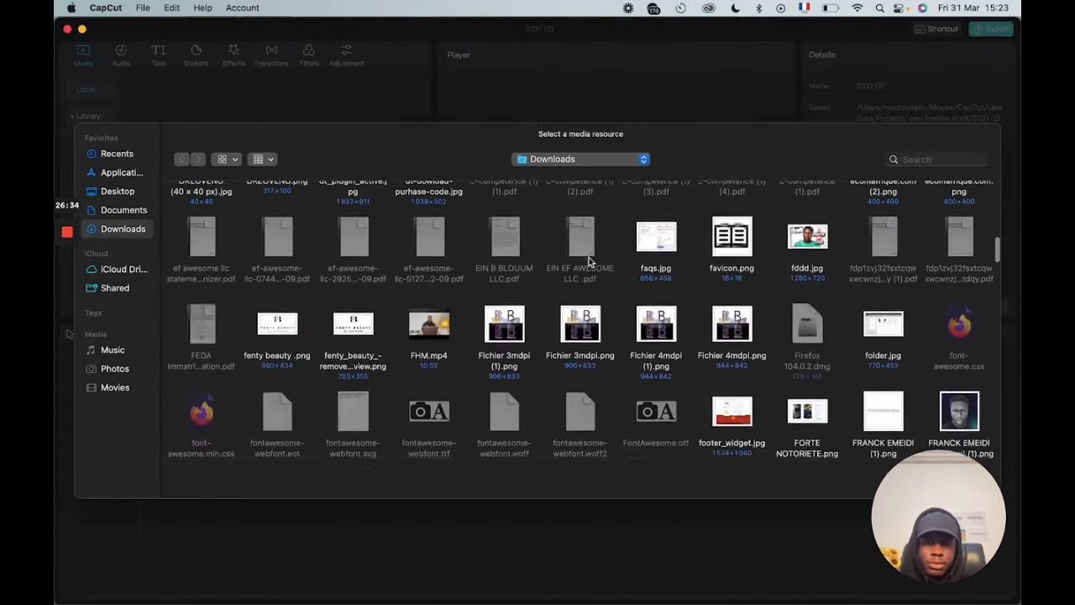
scroll(586, 263, down, 15)
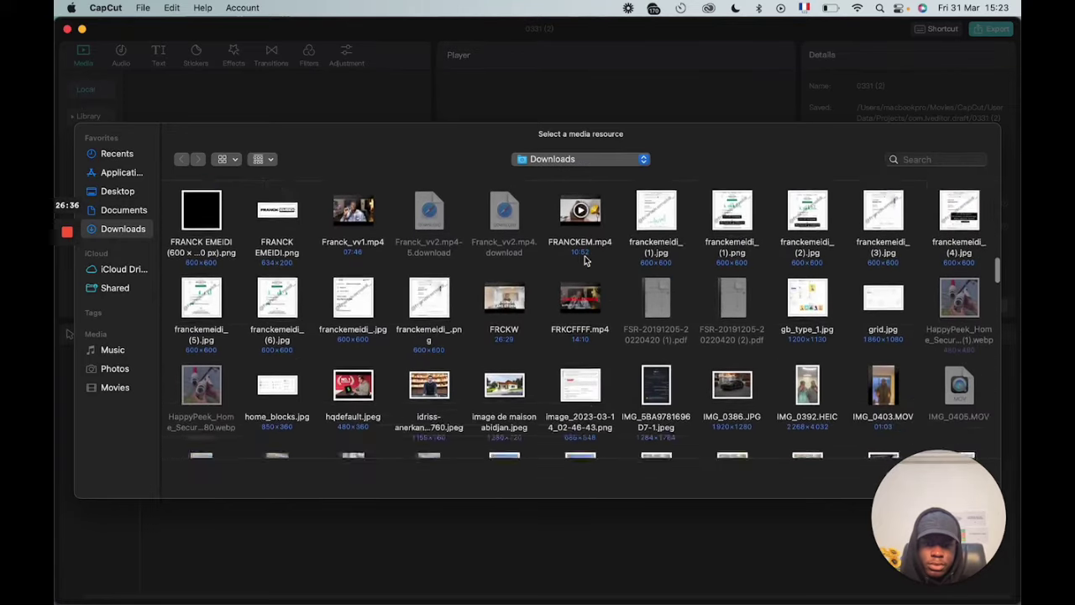
scroll(586, 260, up, 15)
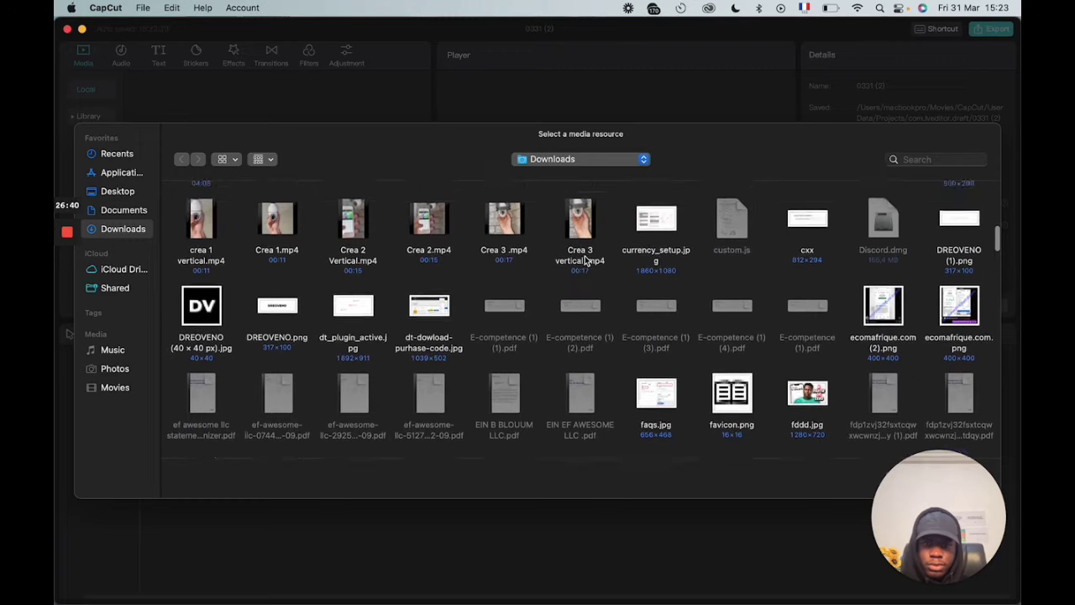
scroll(585, 258, up, 10)
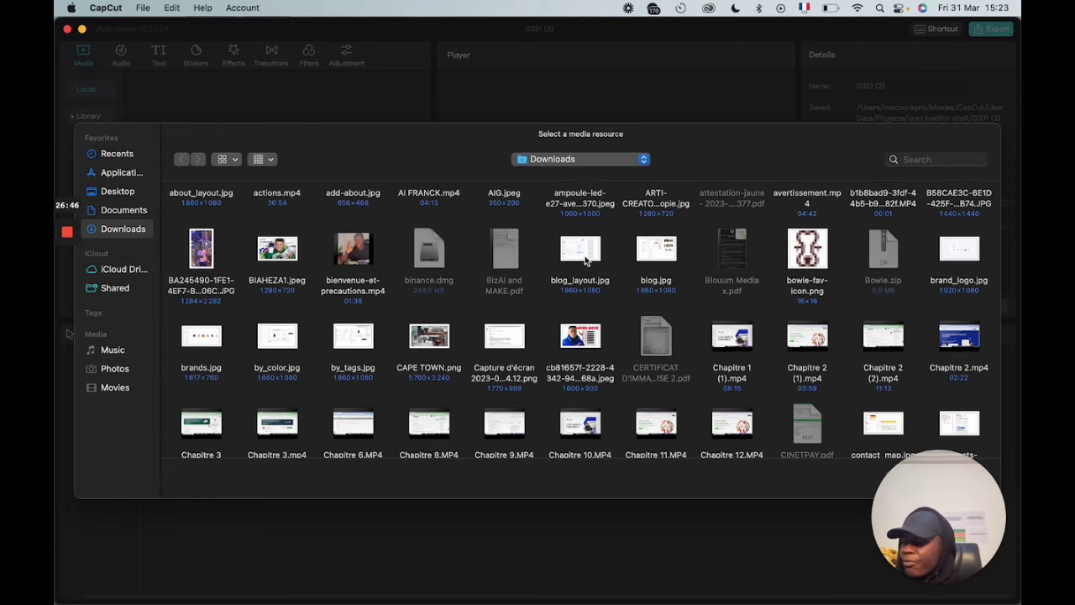
scroll(589, 260, up, 3)
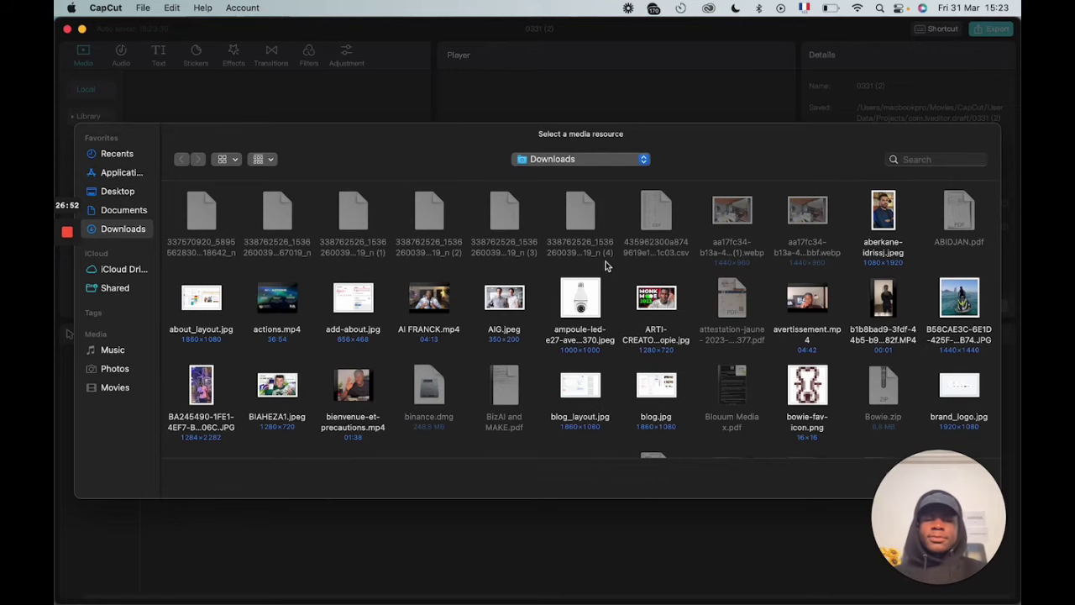
scroll(521, 294, up, 2)
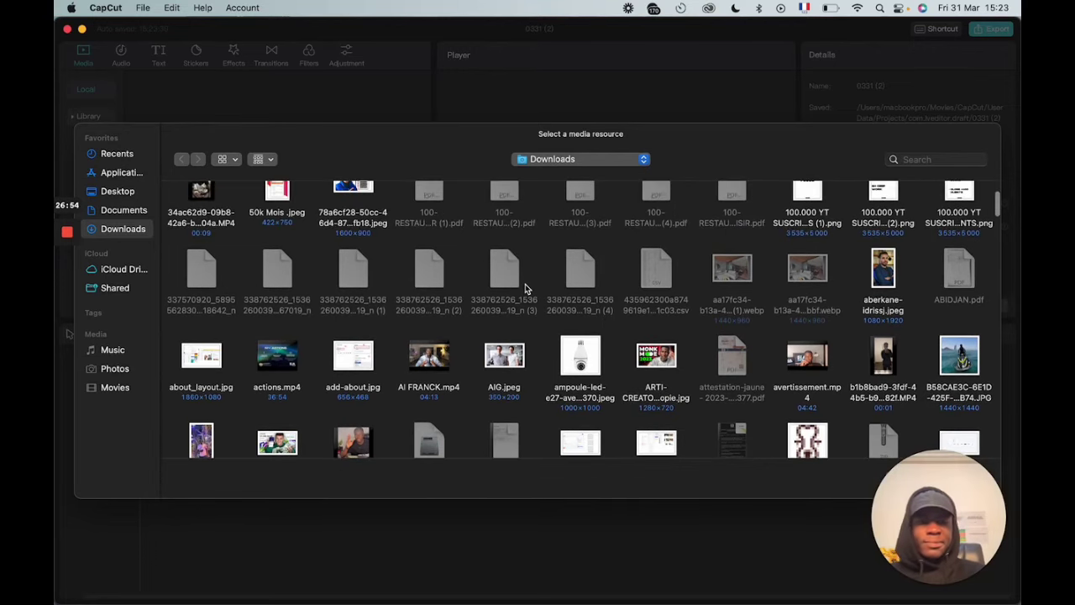
scroll(526, 289, up, 2)
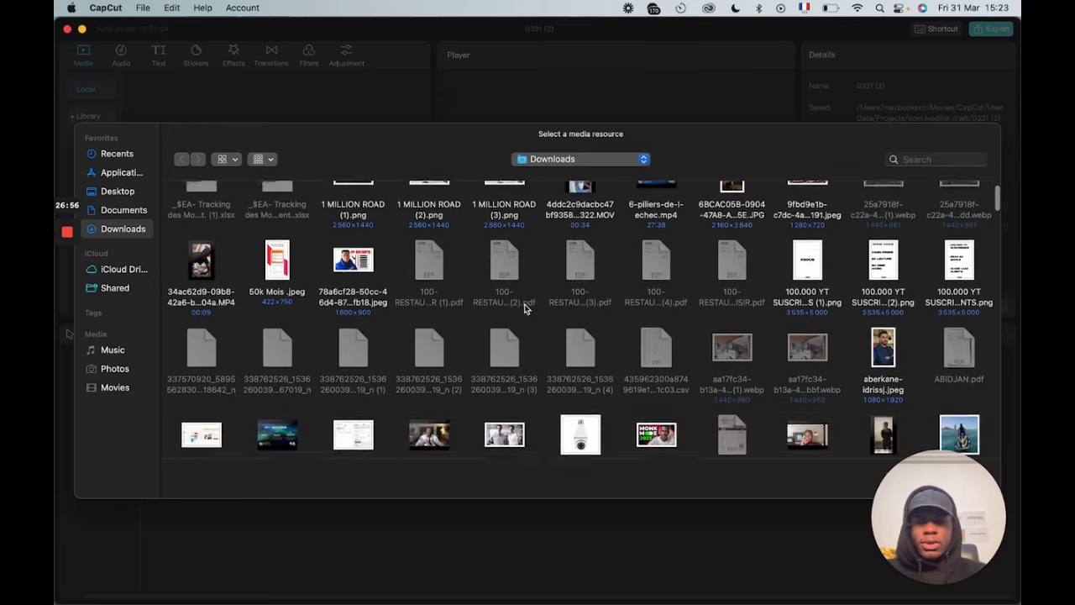
scroll(525, 308, down, 2)
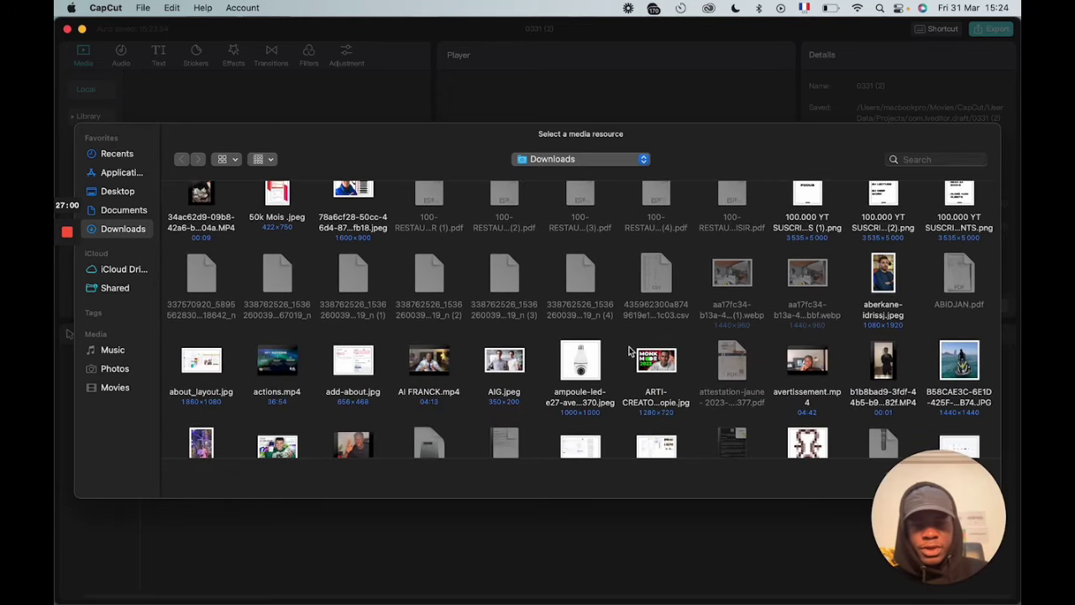
scroll(630, 348, down, 6)
scroll(629, 346, down, 4)
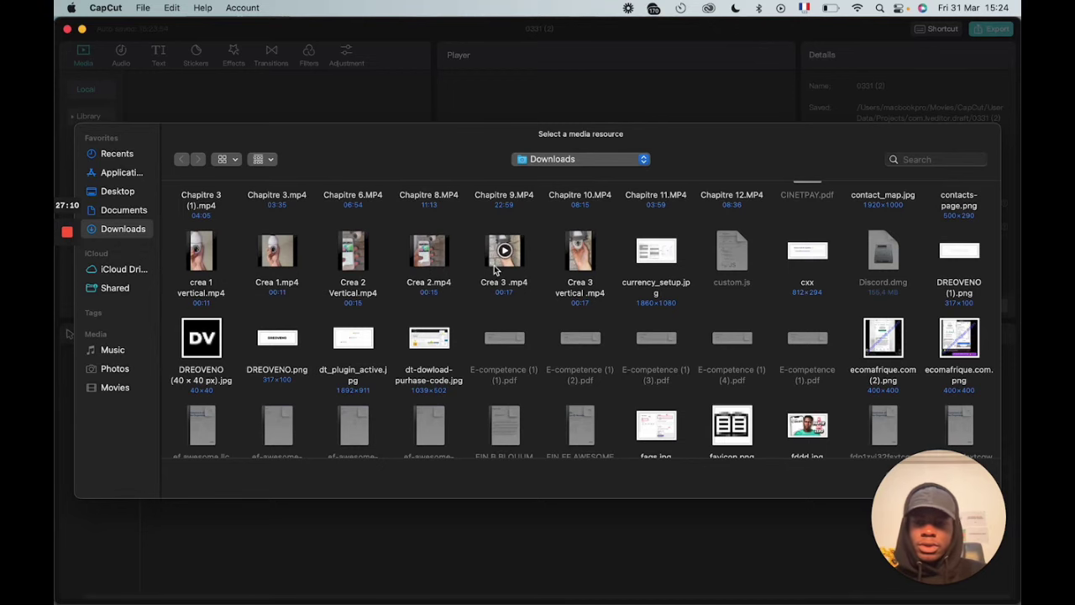
scroll(366, 253, up, 1)
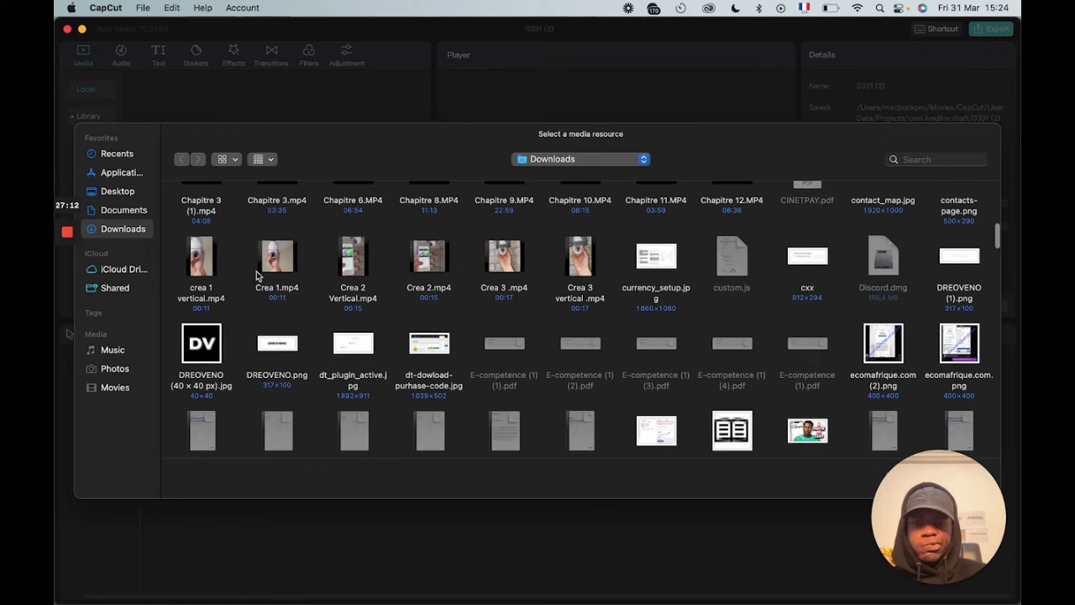
scroll(284, 275, up, 2)
- Import Crea 1, Crea 2 Vertical, Crea 2, Crea 3 and Crea 3 vertical from Downloads into the new project's media
click(284, 277)
right_click(327, 289)
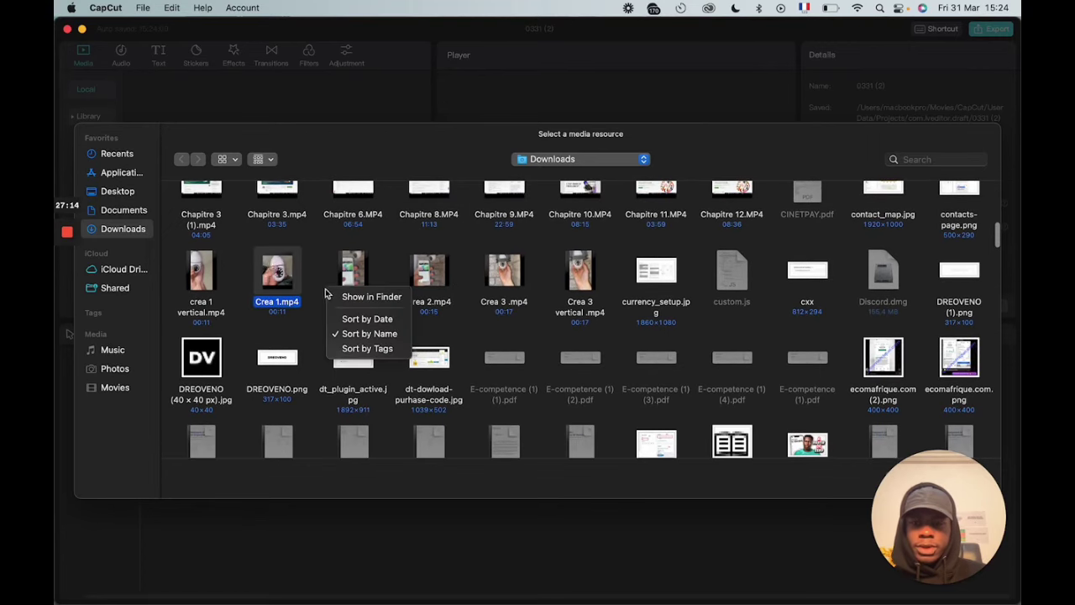
click(304, 292)
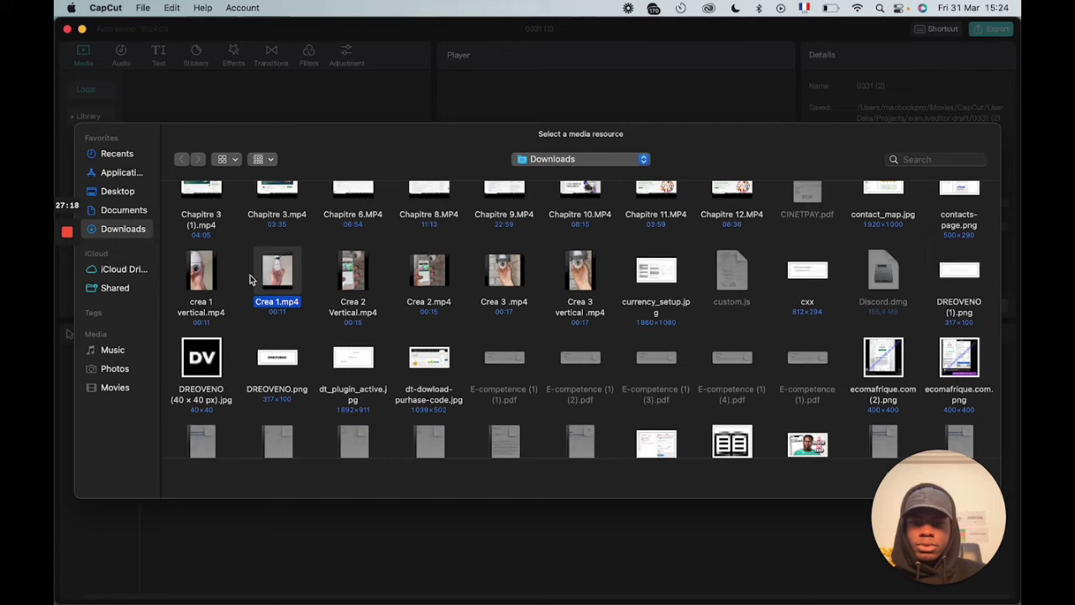
drag(246, 281, 608, 287)
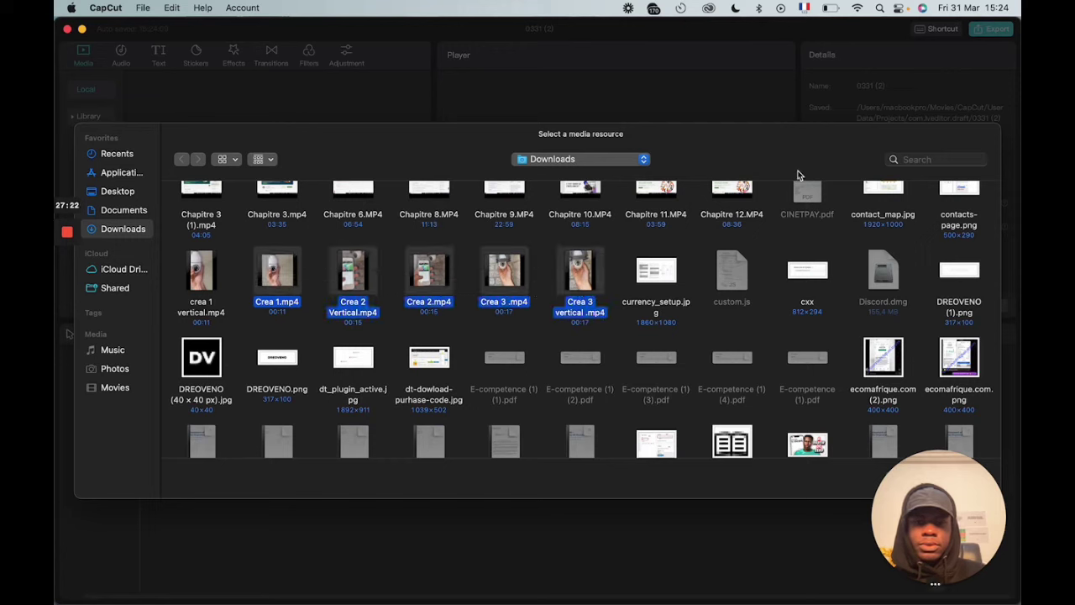
drag(993, 514, 794, 513)
click(964, 478)
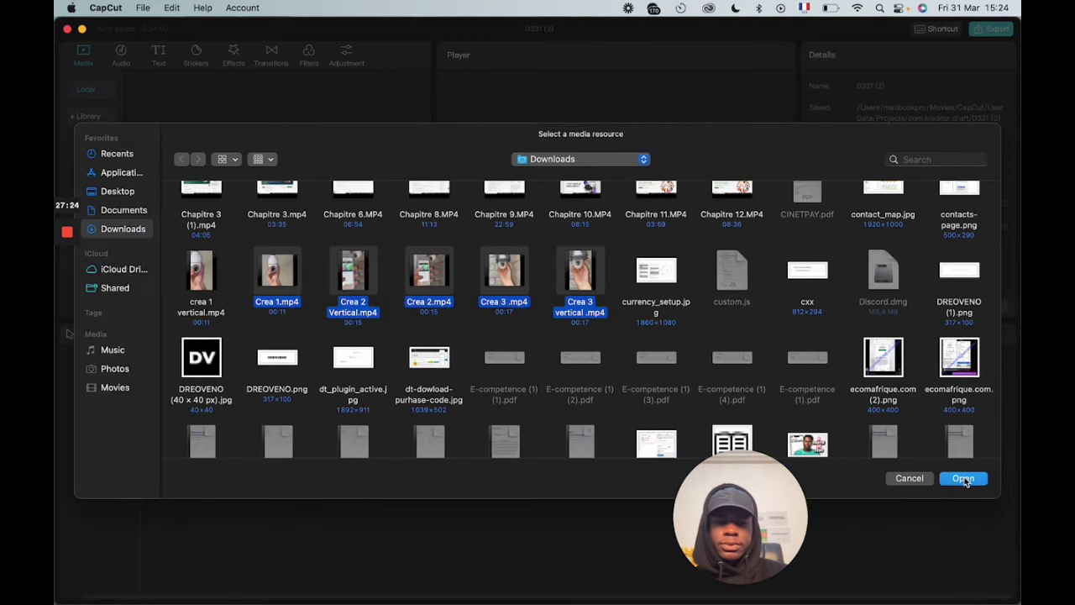
- Preview the Crea 2 Vertical and Crea 2 videos, and place Crea 2.mp4 at the start of the empty timeline
mouse_move(172, 126)
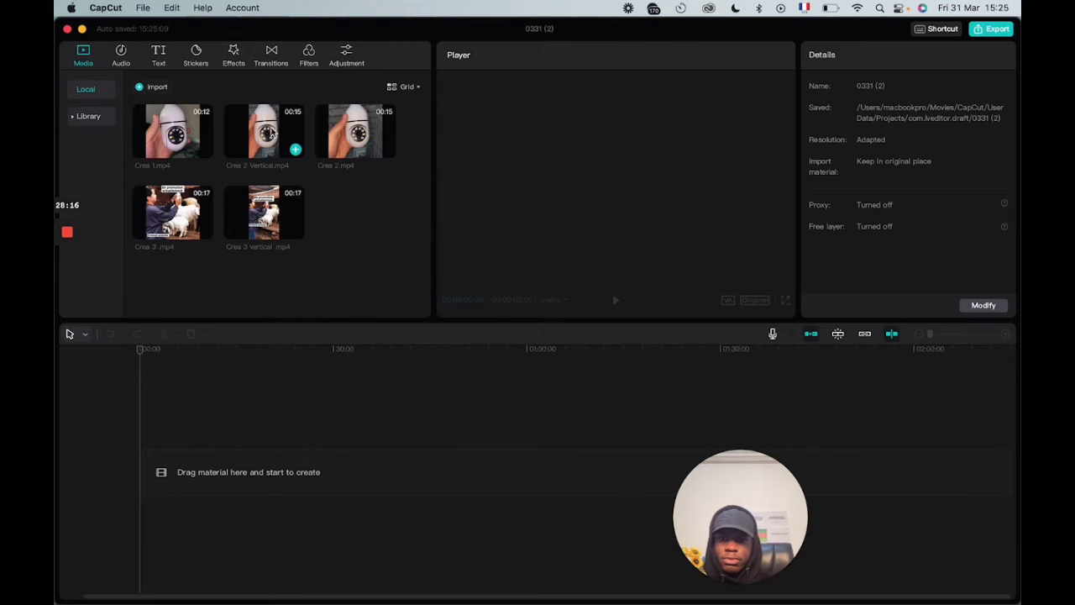
click(272, 132)
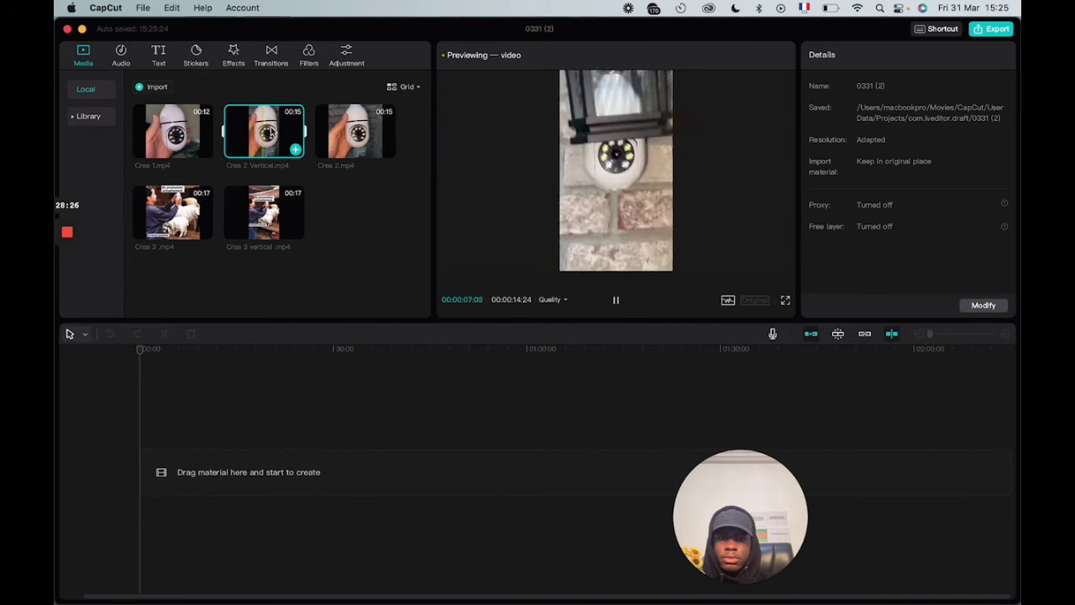
click(357, 140)
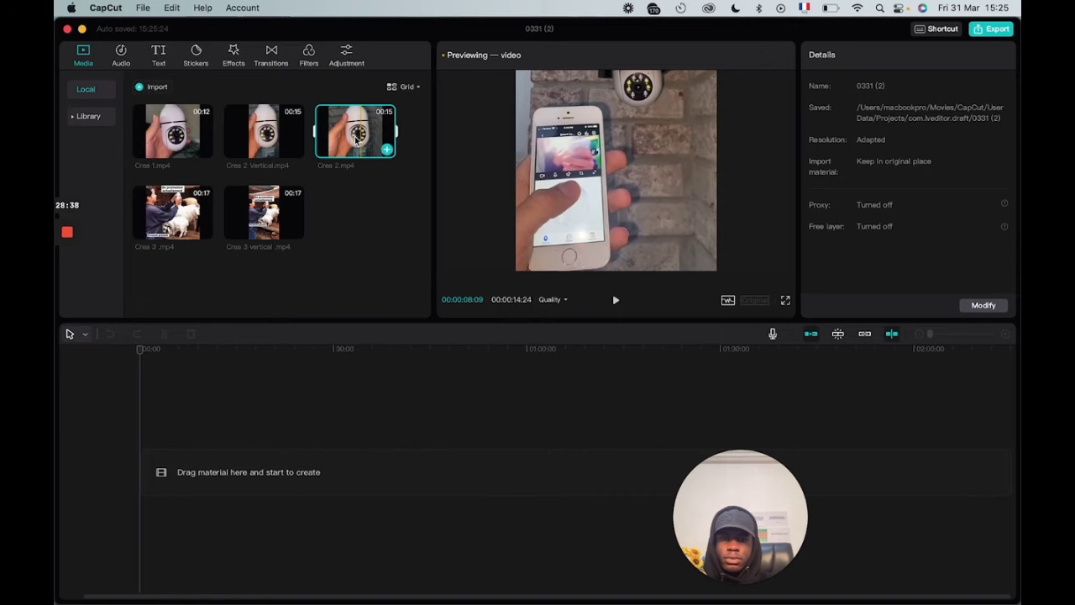
drag(356, 139, 190, 472)
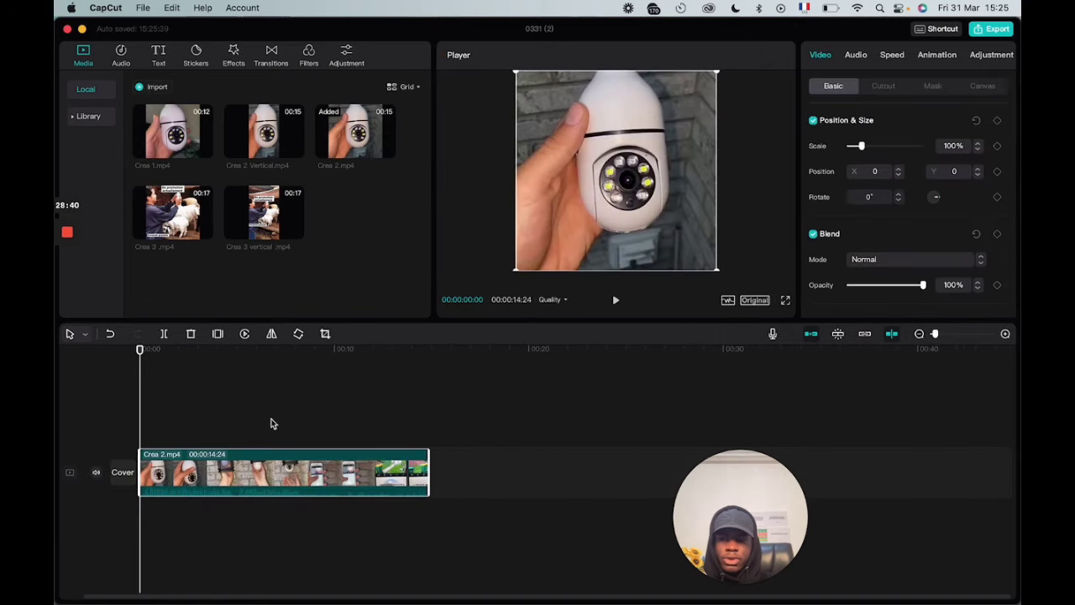
- Split the Crea 2 clip at 00:00:03:17 and at 00:00:07:03, around the shot of the camera being installed
drag(141, 352, 210, 349)
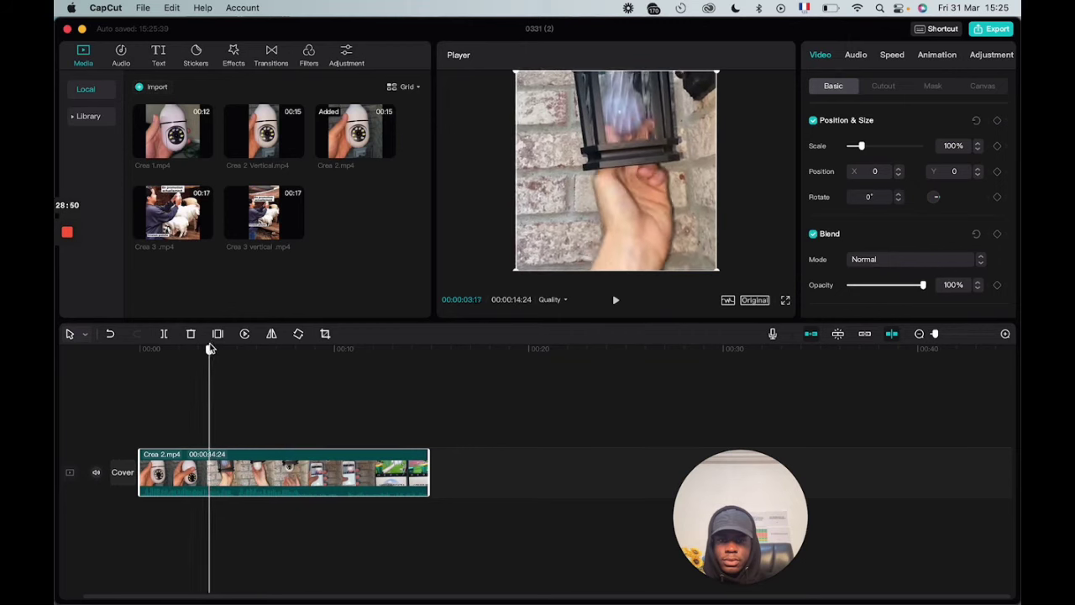
click(164, 334)
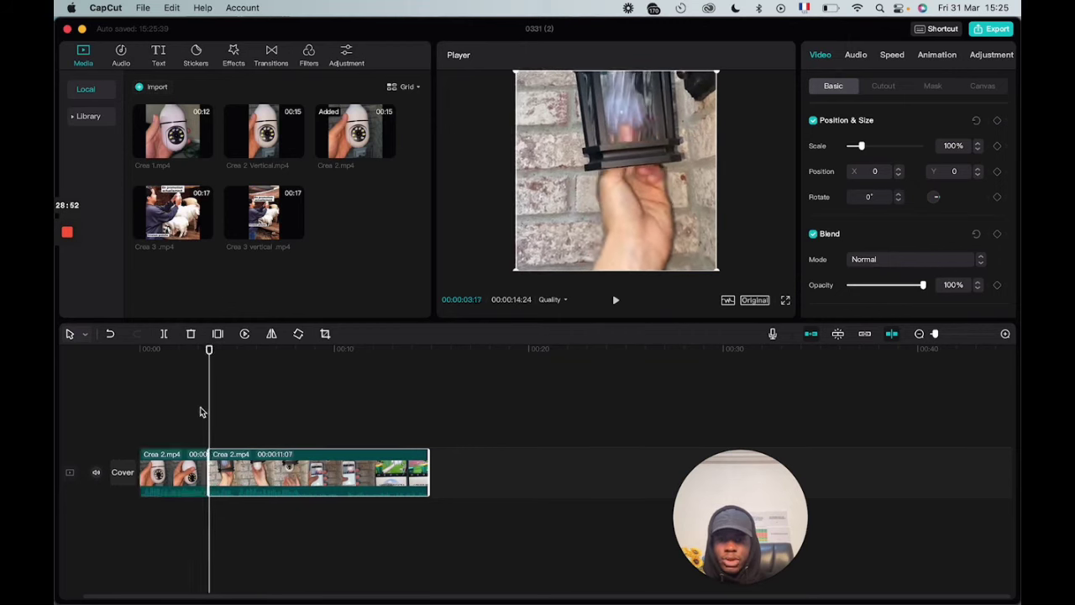
drag(211, 351, 280, 361)
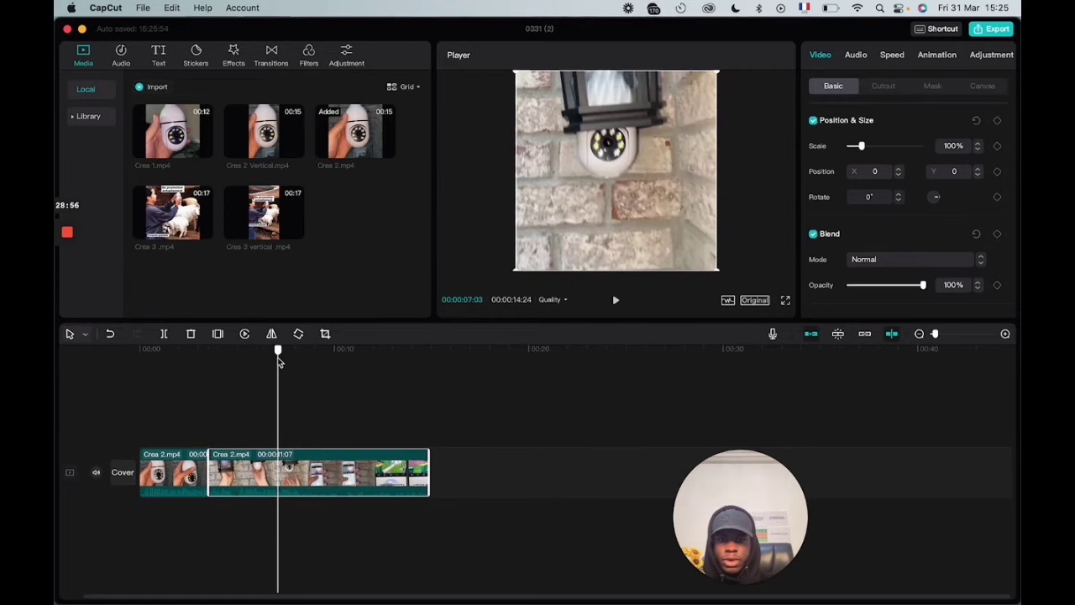
click(163, 336)
- Delete the first and last pieces of the split Crea 2 clip, keeping only the middle installation shot
right_click(176, 477)
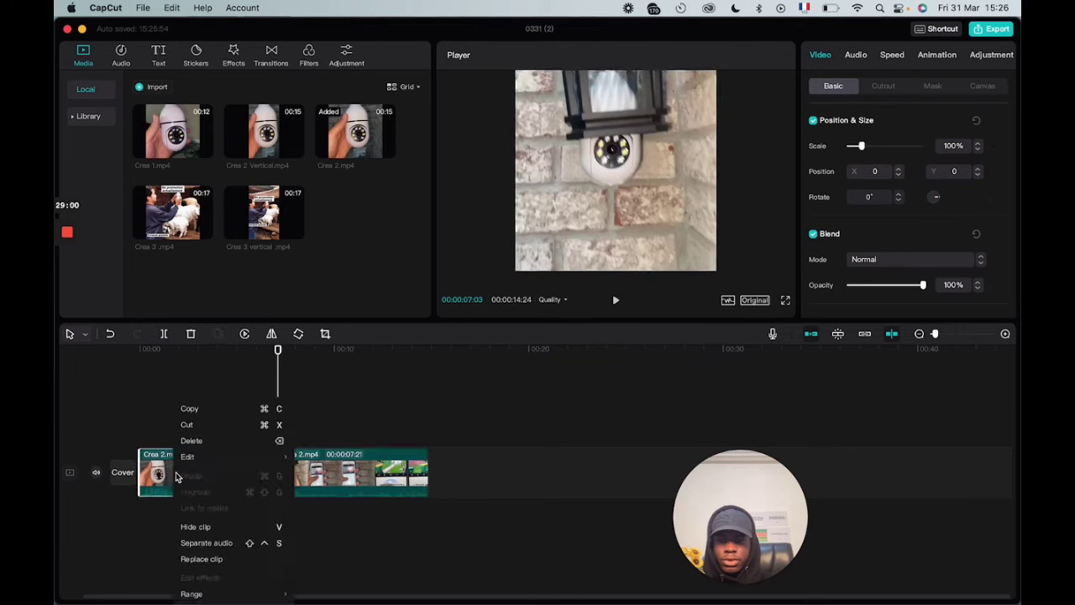
click(204, 441)
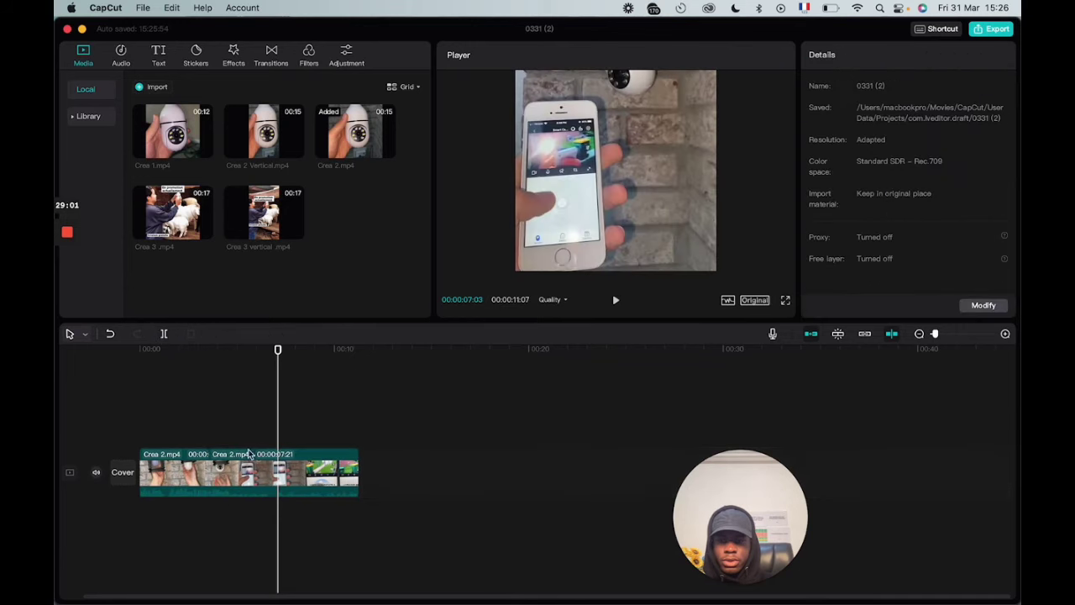
click(309, 473)
right_click(310, 471)
click(338, 441)
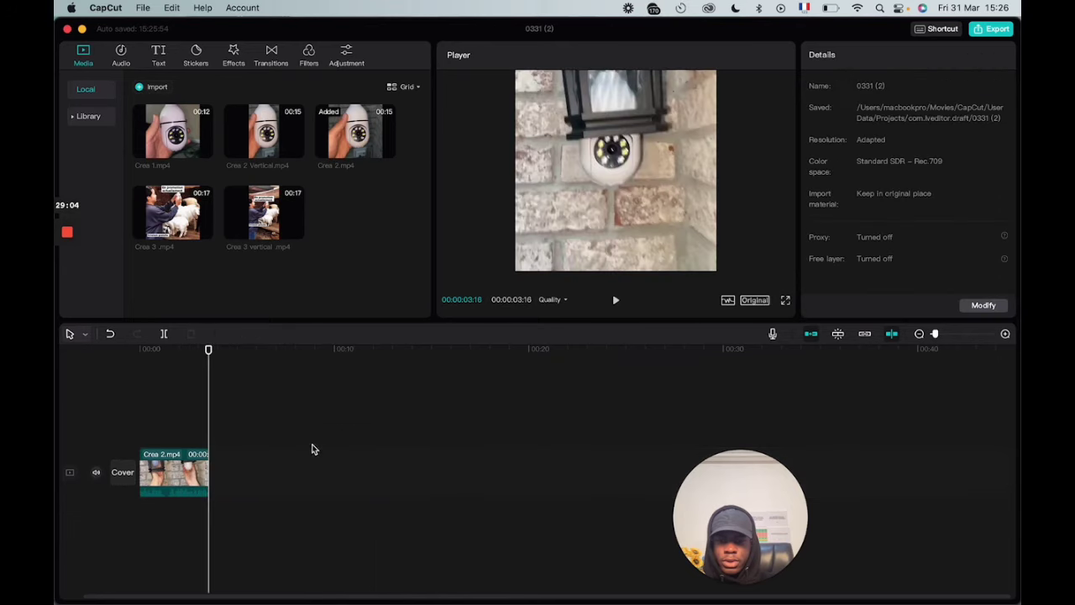
- Set the speed of the remaining Crea 2 clip to 1.5x
drag(208, 354, 139, 357)
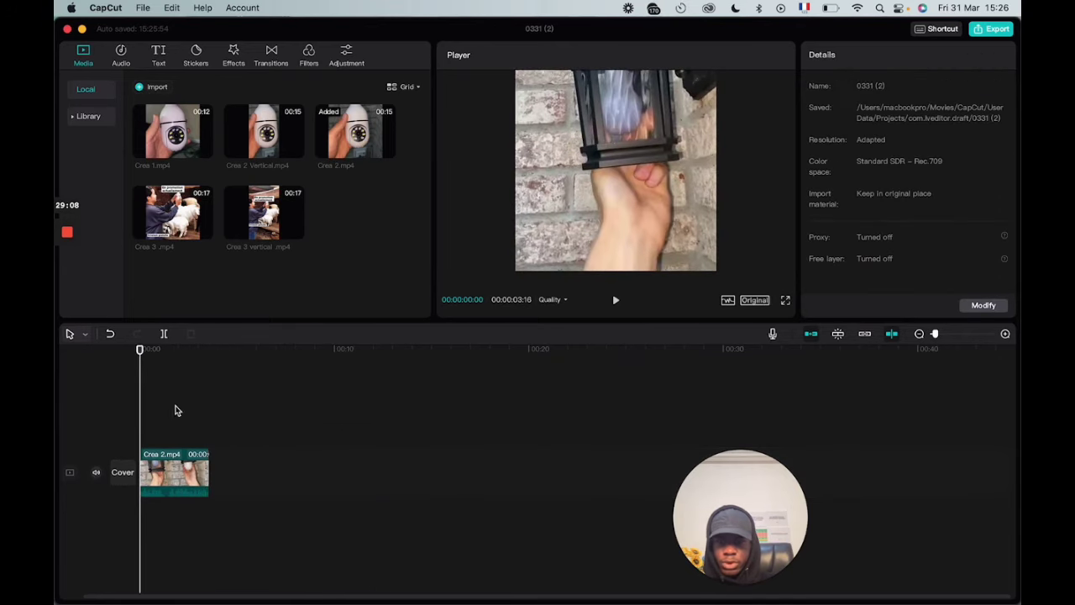
right_click(191, 466)
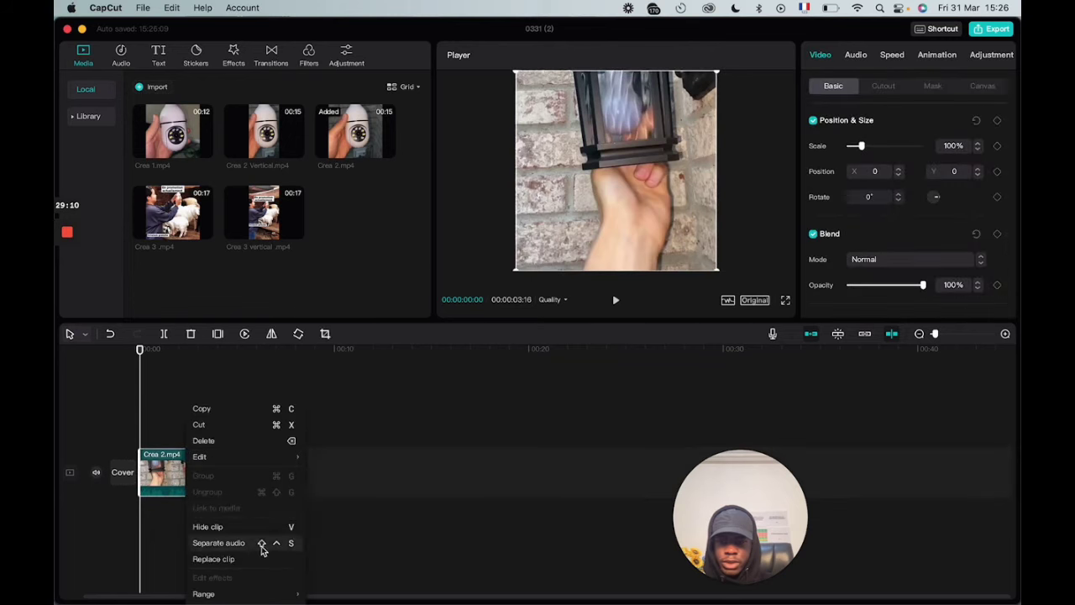
click(515, 416)
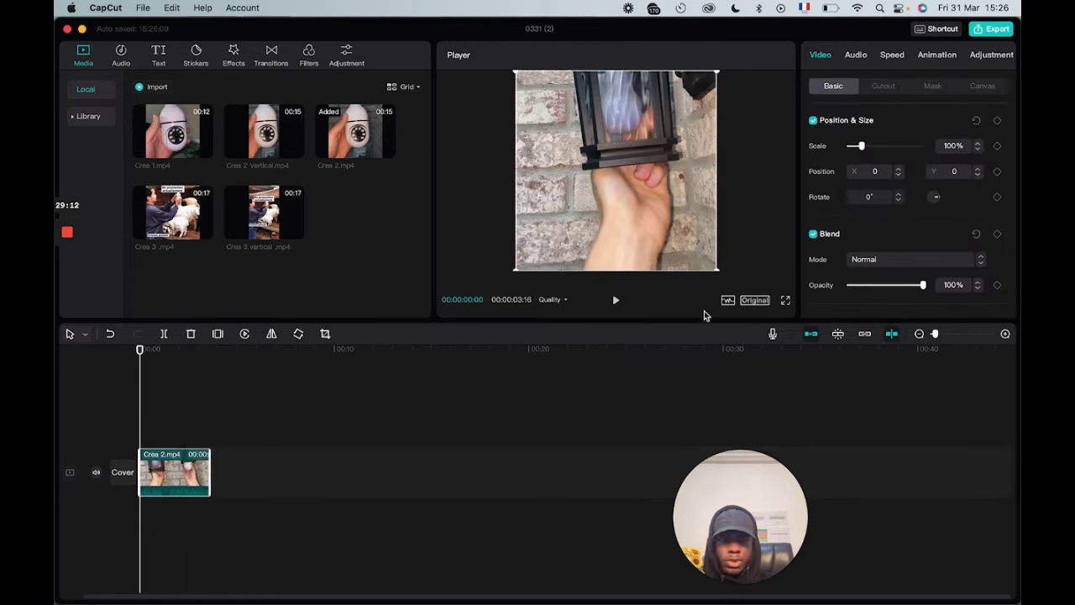
click(891, 55)
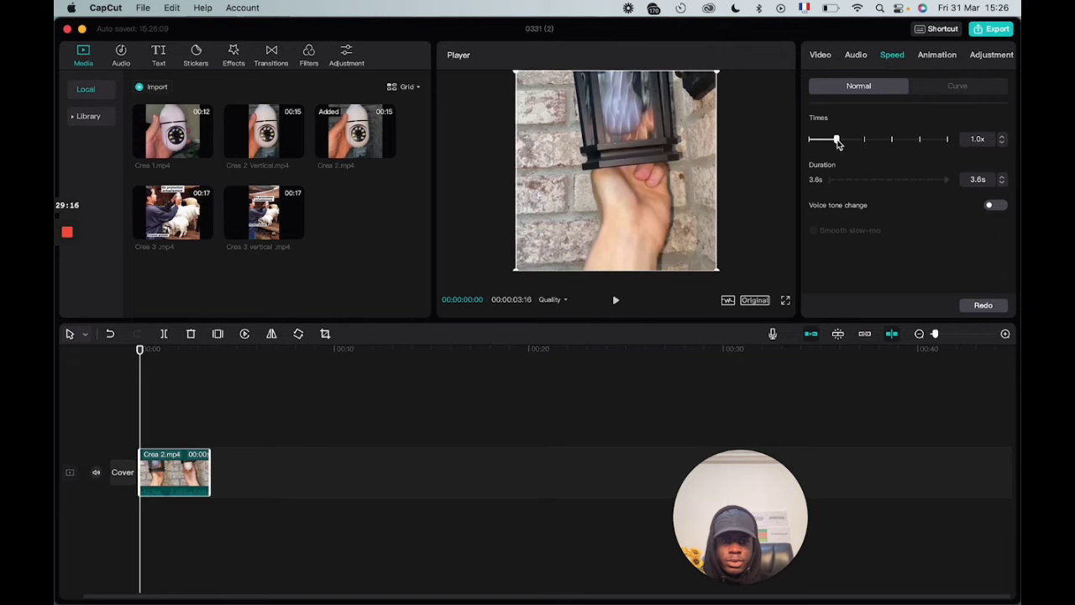
drag(840, 146, 851, 145)
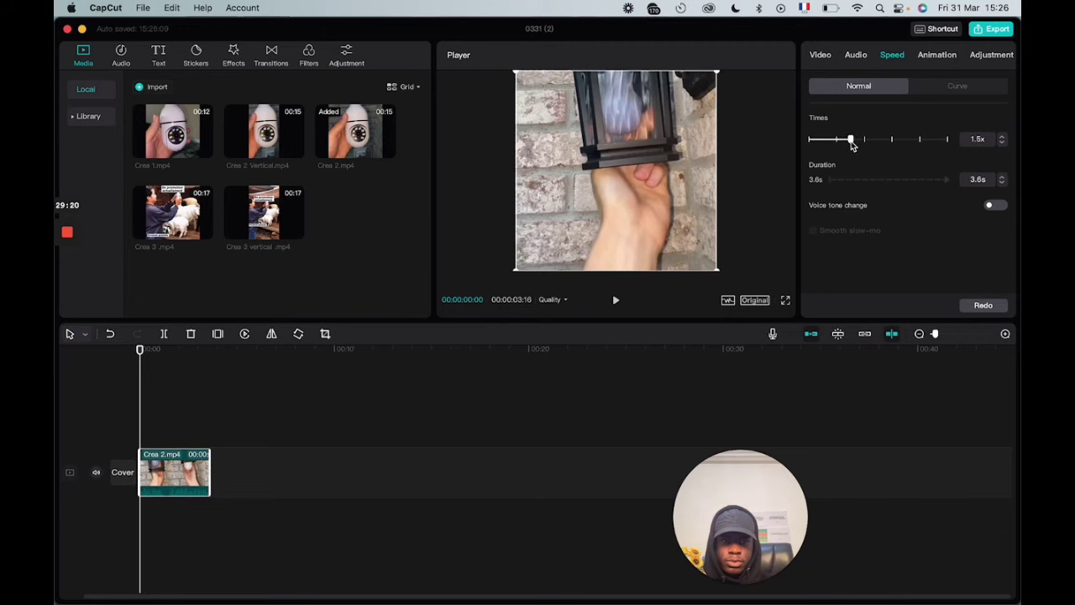
click(476, 378)
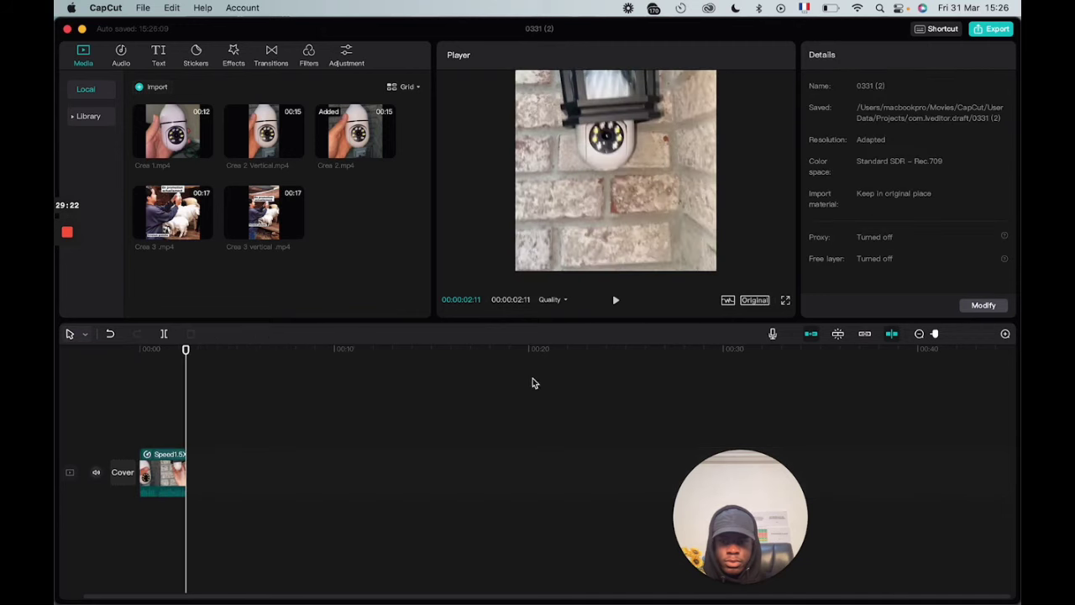
- Separate the audio from the sped-up clip, delete that audio, and play the silent clip from the start
drag(188, 352, 129, 354)
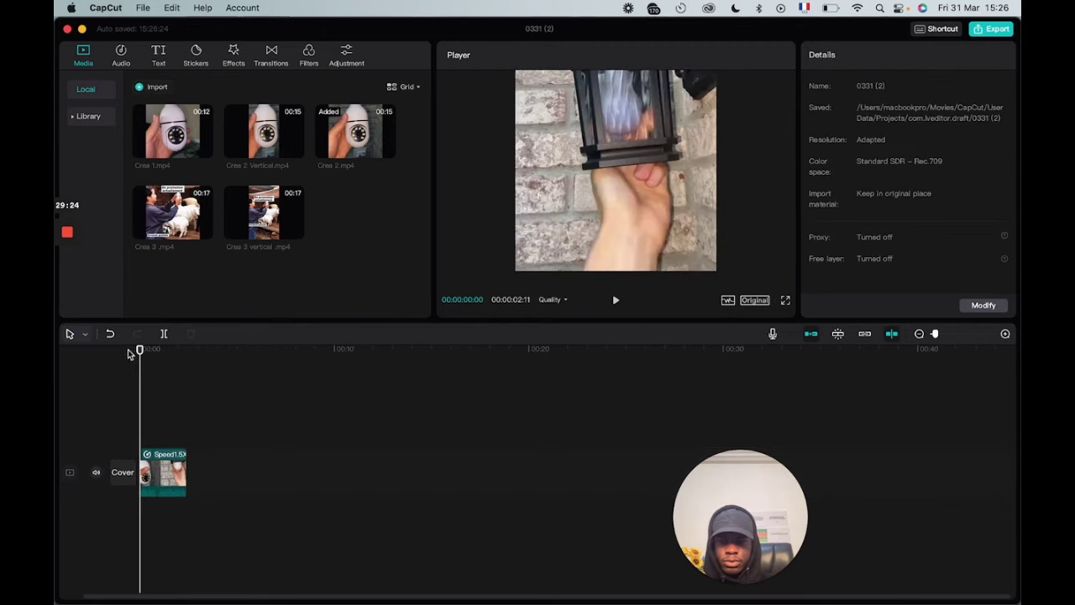
right_click(163, 481)
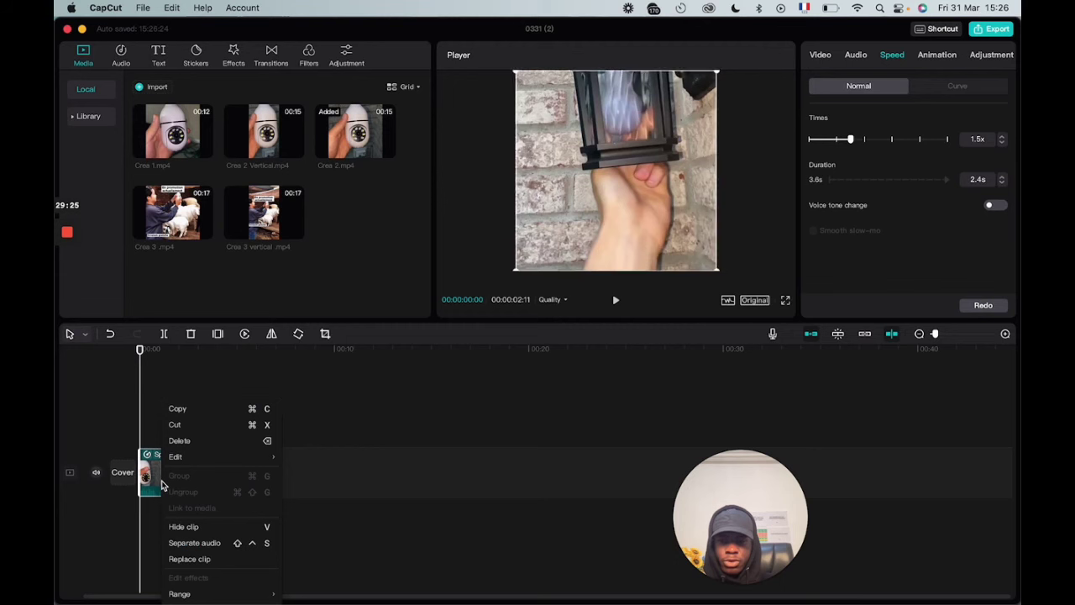
click(195, 543)
click(168, 523)
key(Delete)
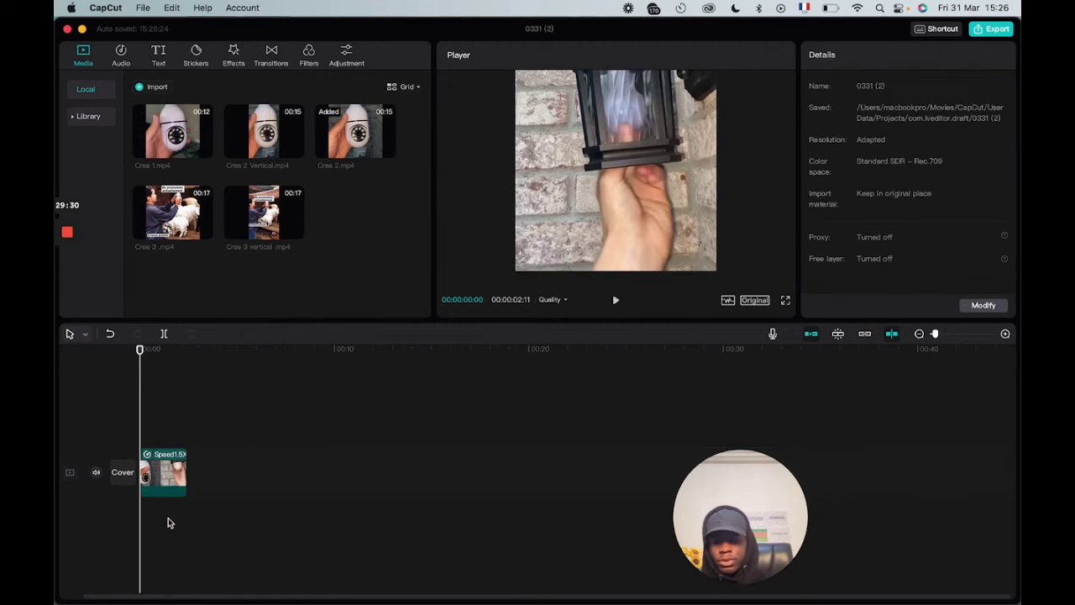
key(space)
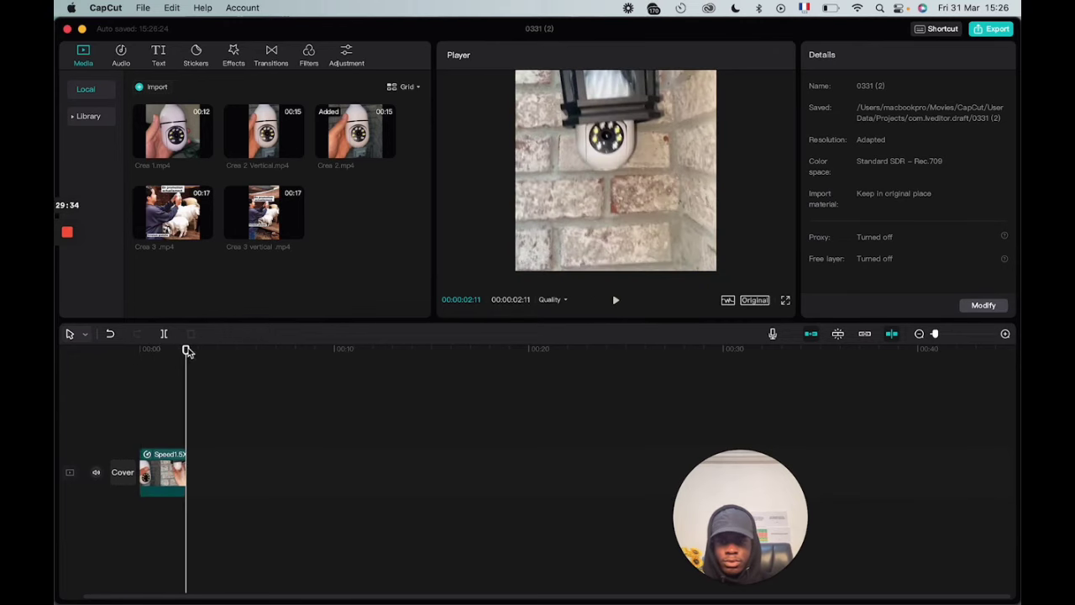
- Extend the start of the silent 1.5x Crea 2 clip to a duration of 3.1 s, and open the project's export
drag(183, 349, 123, 361)
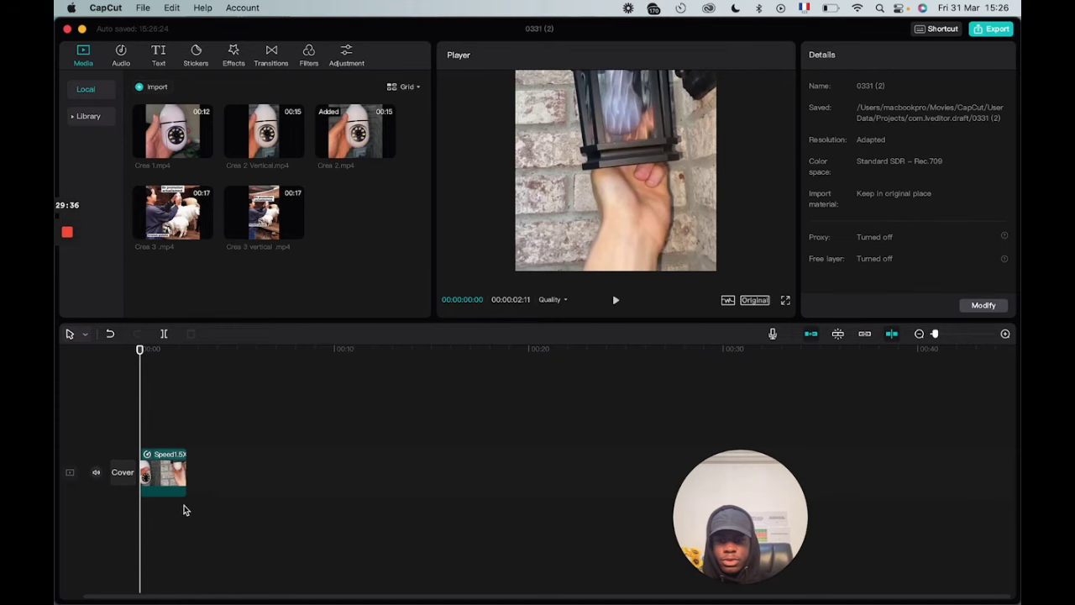
click(175, 478)
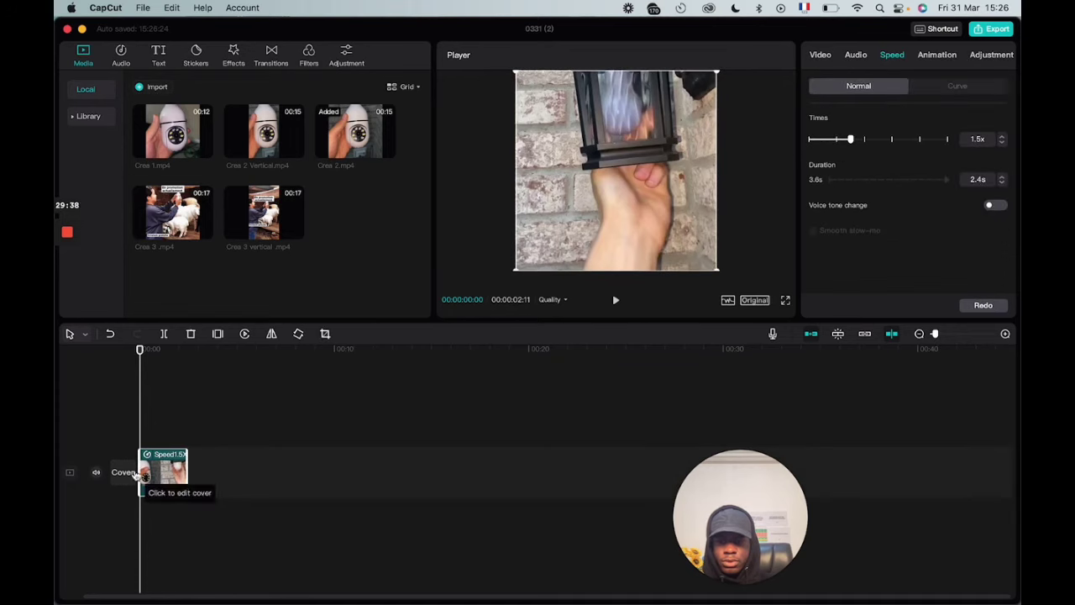
drag(132, 472, 126, 476)
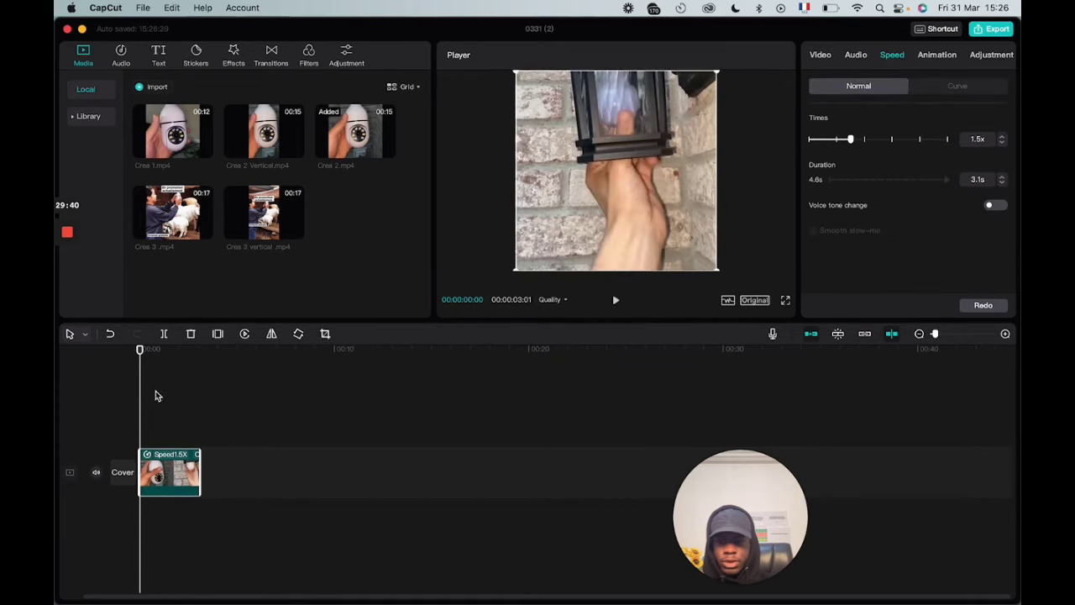
key(space)
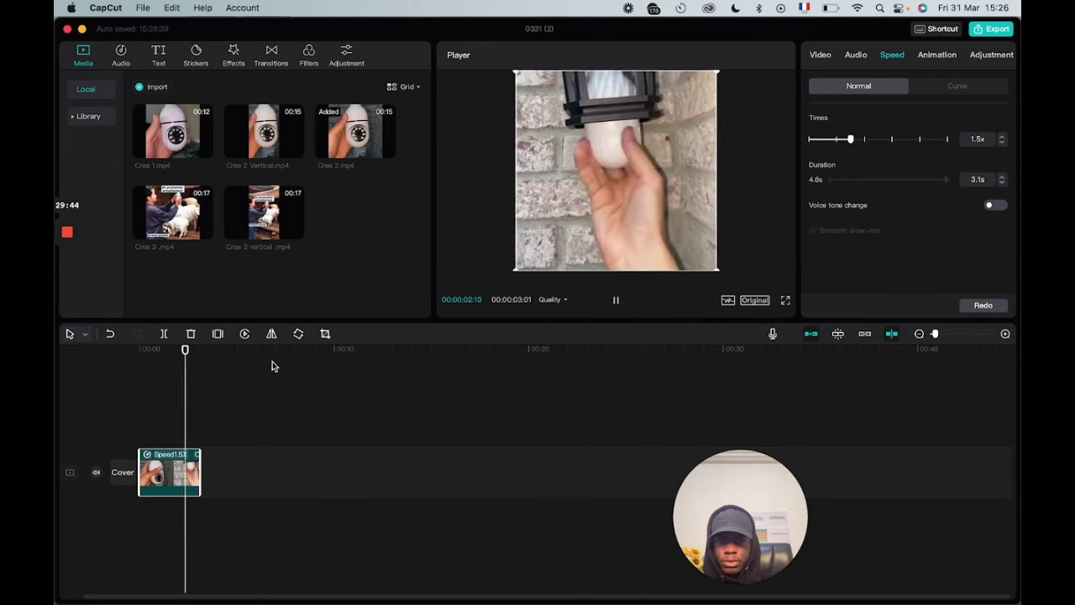
key(space)
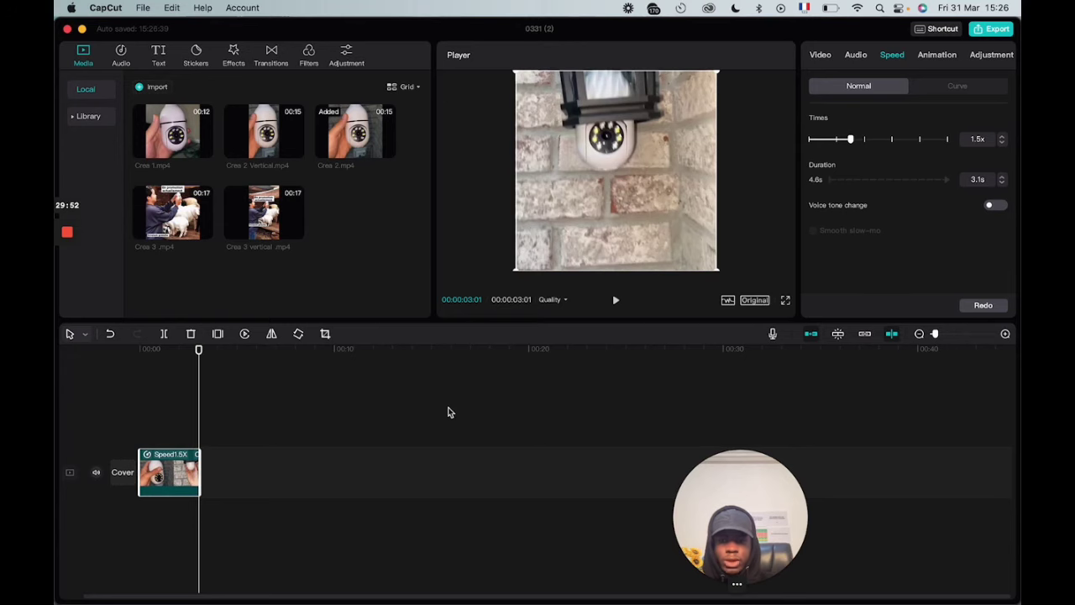
click(991, 30)
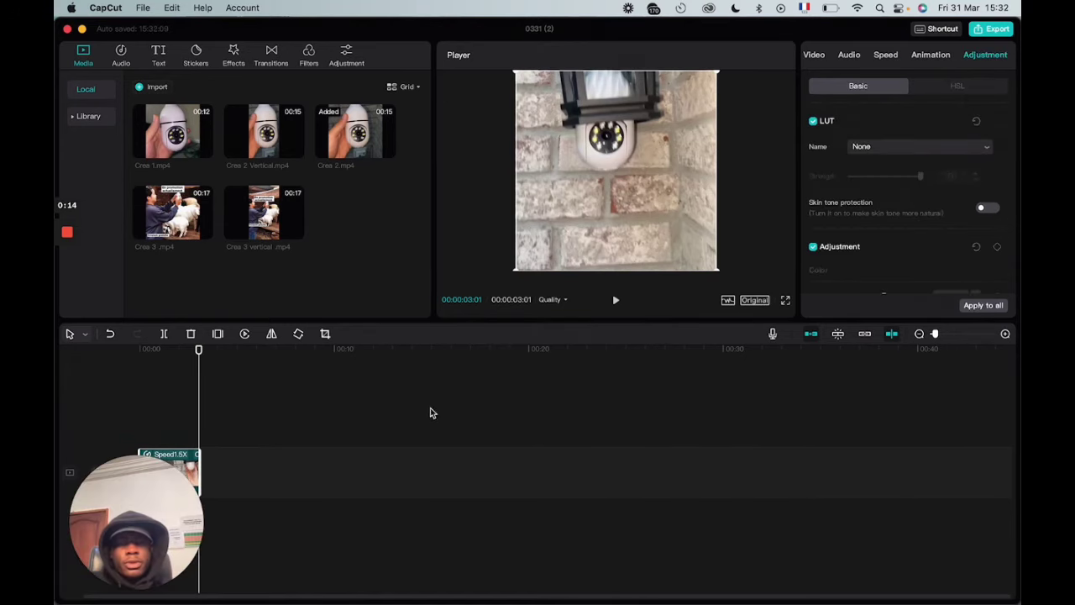
- Switch to the Google Chrome profile window where the 600 px × 600 px Canva design is open
drag(142, 495, 944, 495)
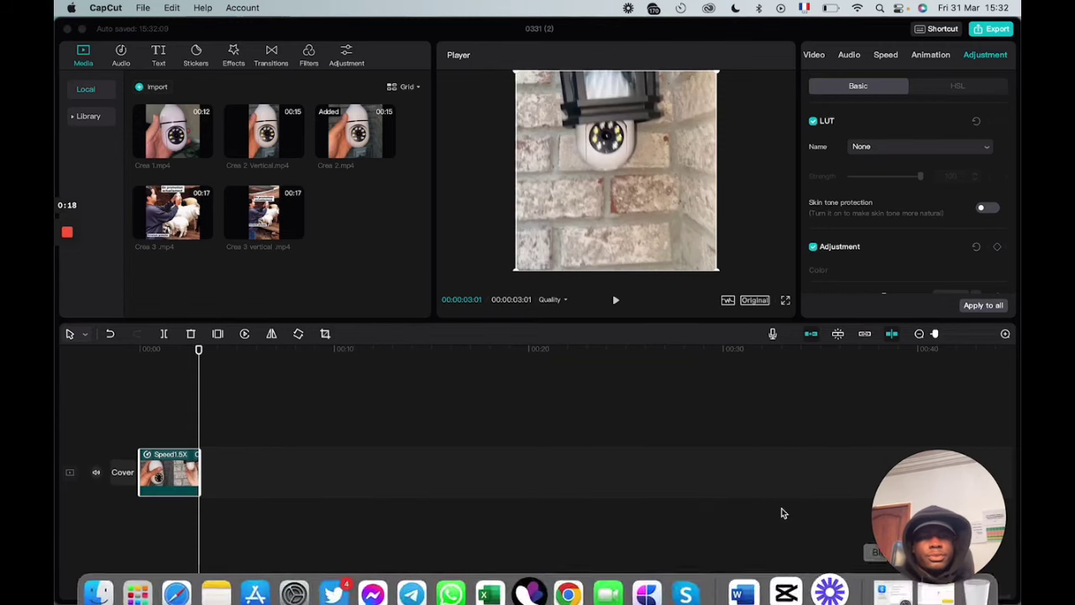
click(729, 151)
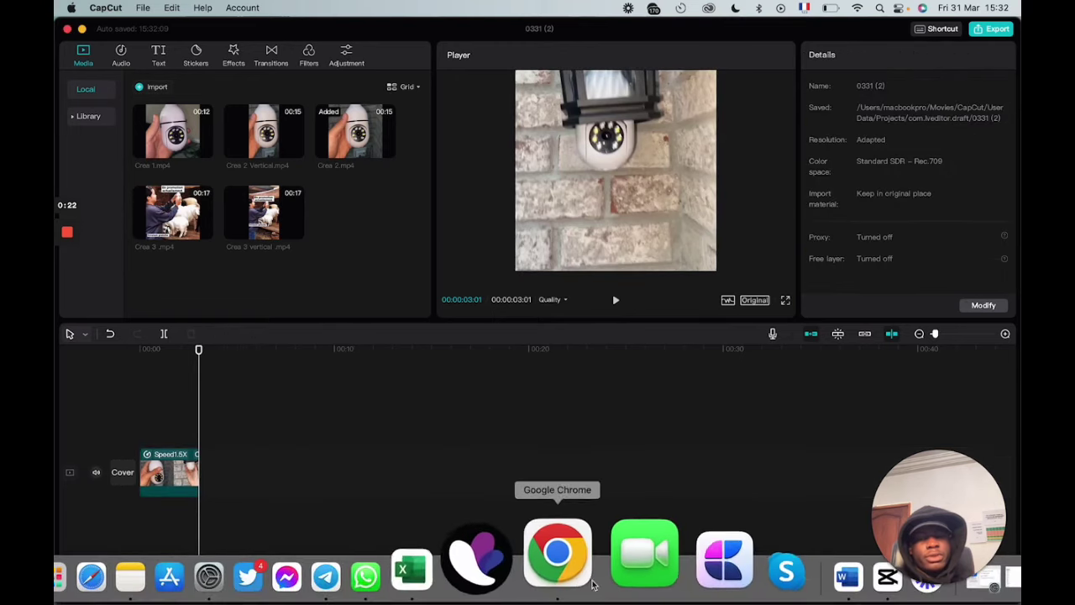
click(590, 579)
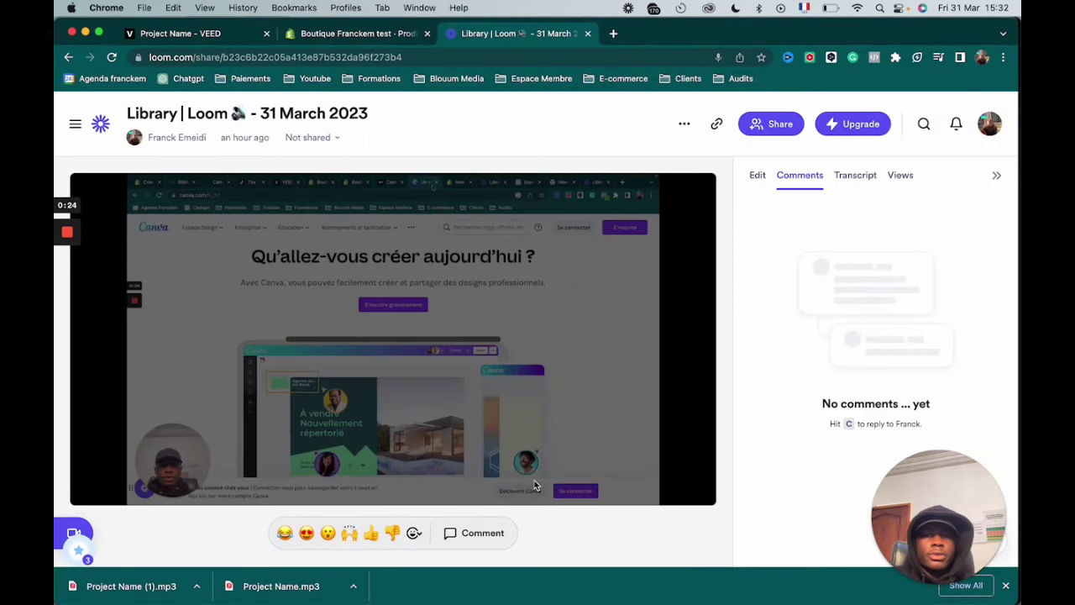
mouse_move(588, 574)
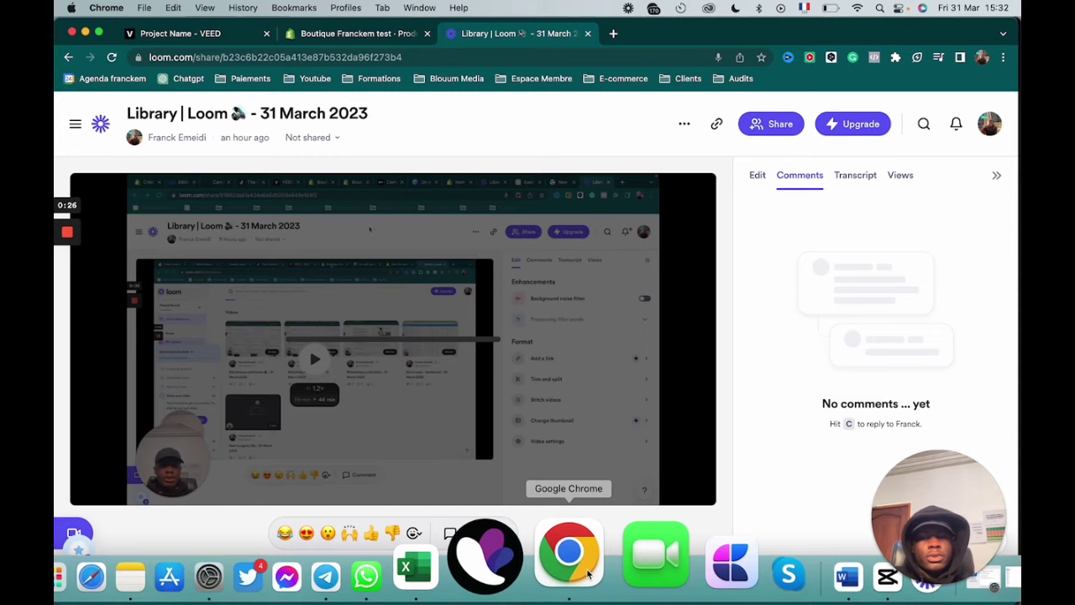
right_click(588, 575)
click(647, 339)
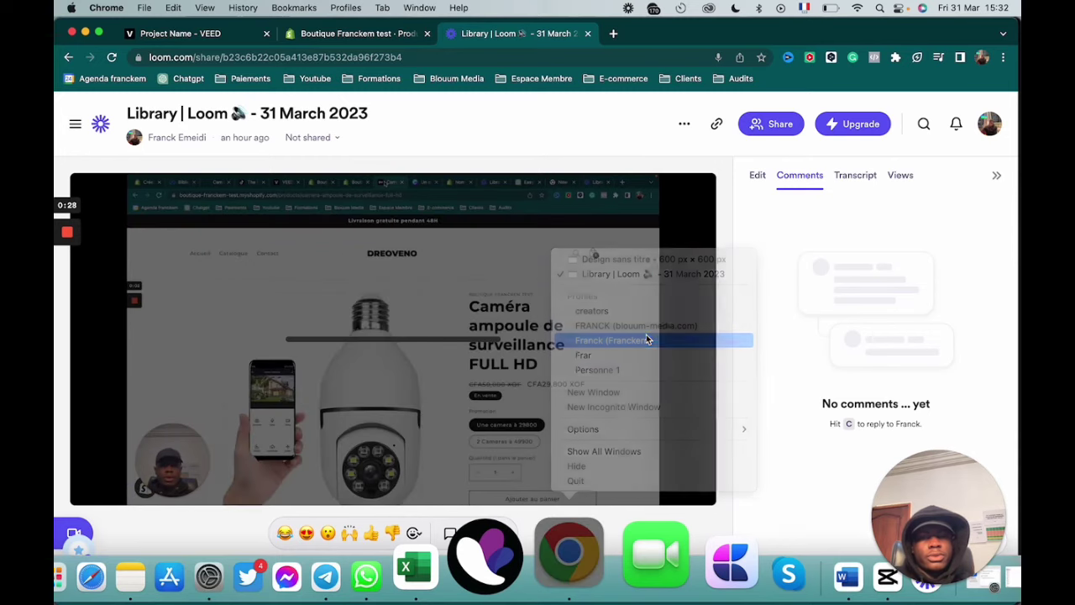
right_click(581, 563)
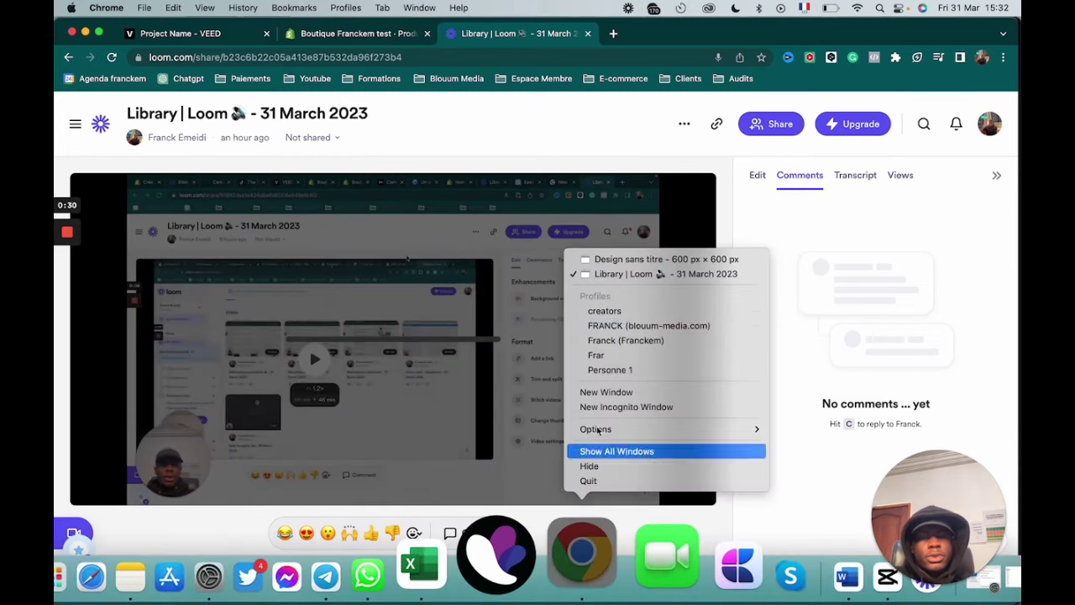
click(648, 326)
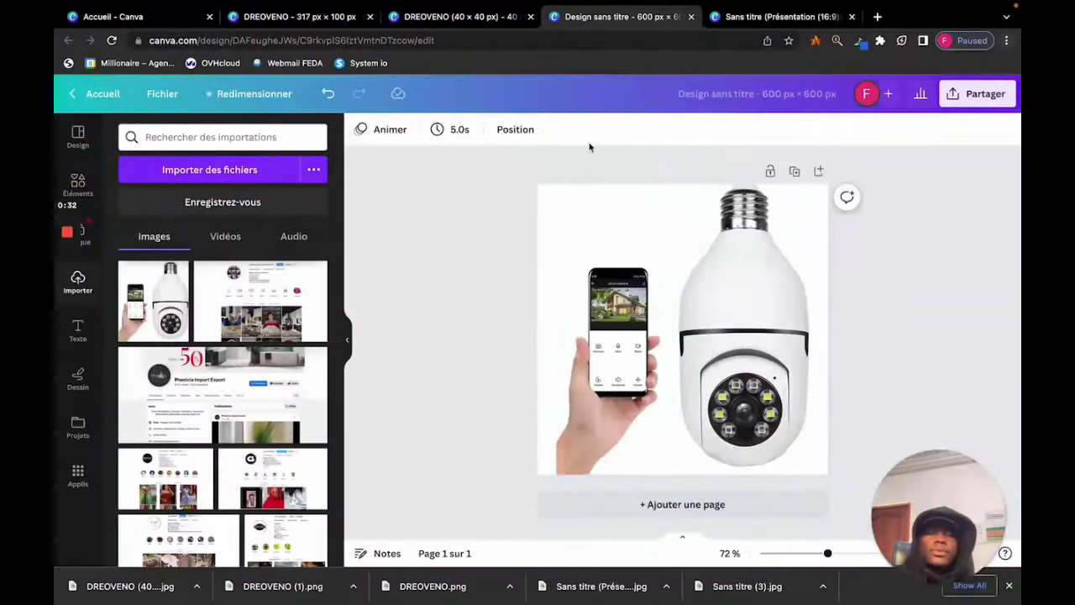
- Delete the bulb camera image from the 600 px × 600 px page and upload the video file GIF 1 .mov
click(614, 319)
key(Delete)
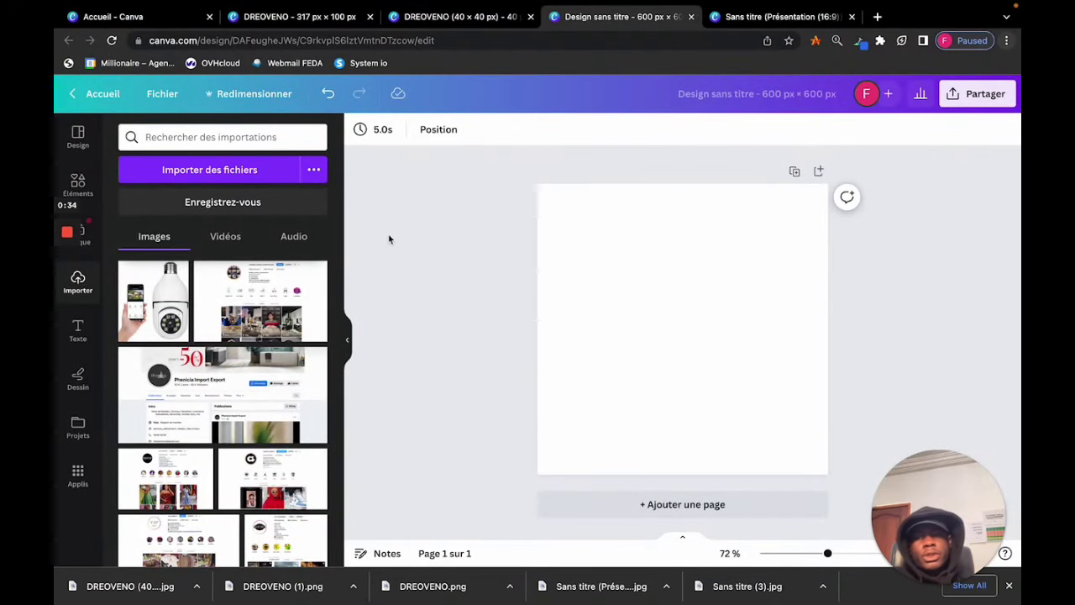
click(205, 172)
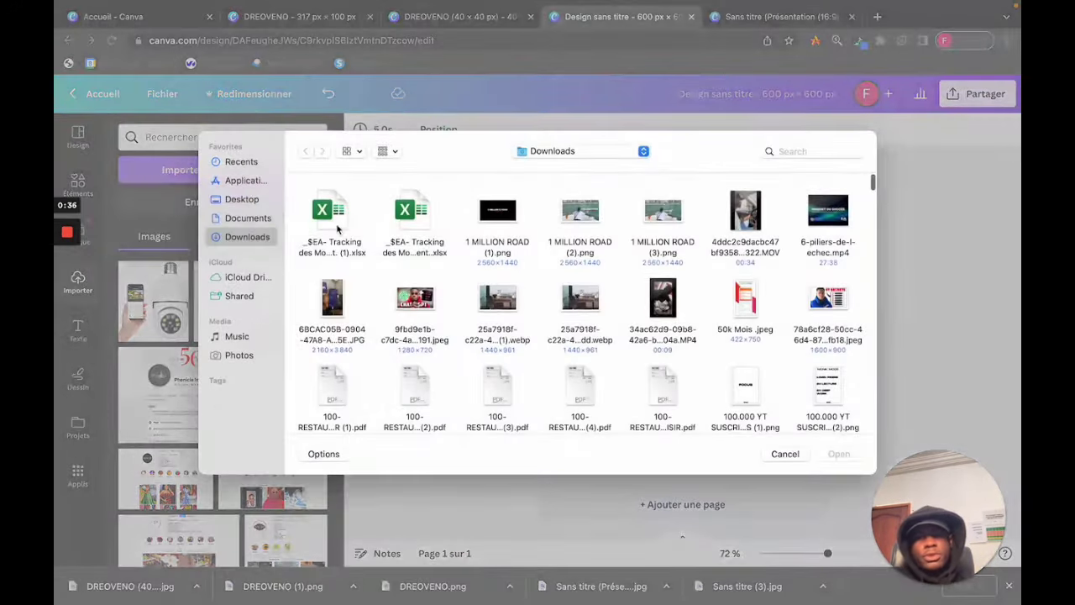
click(829, 149)
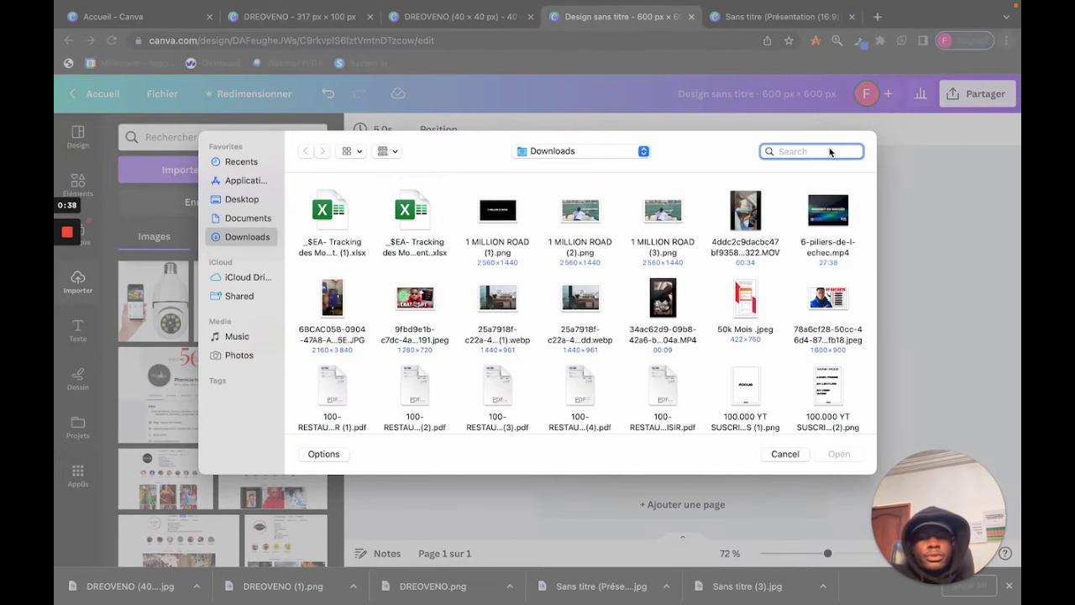
text(GIF)
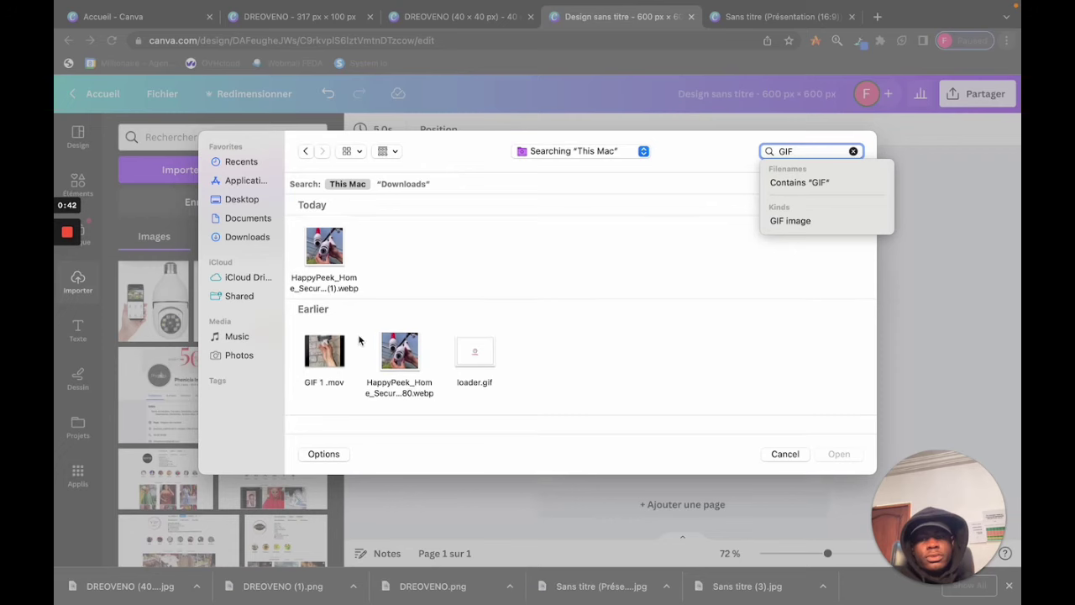
click(321, 356)
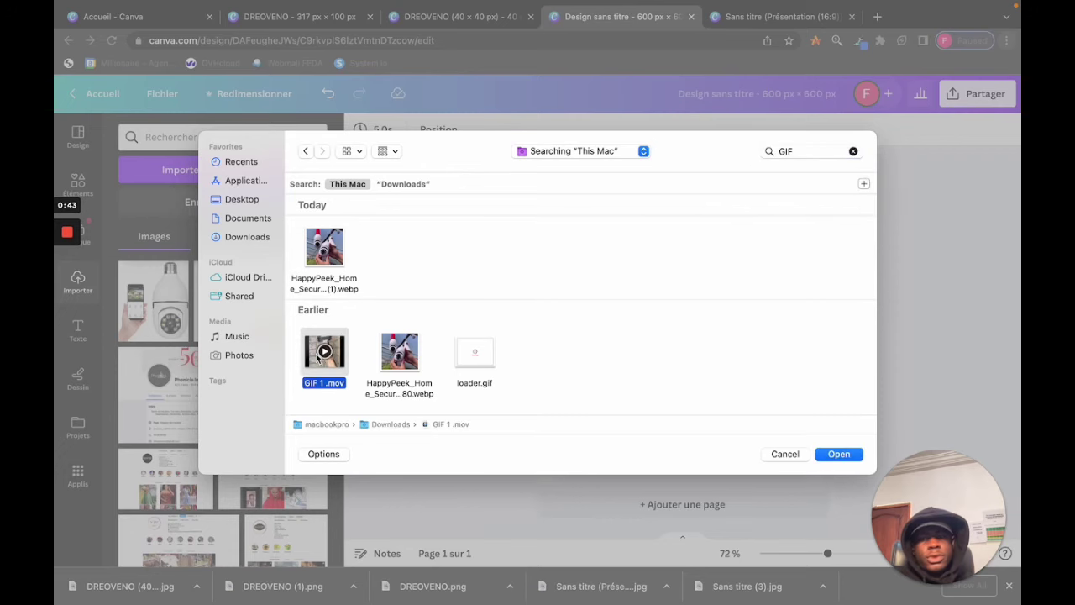
click(839, 454)
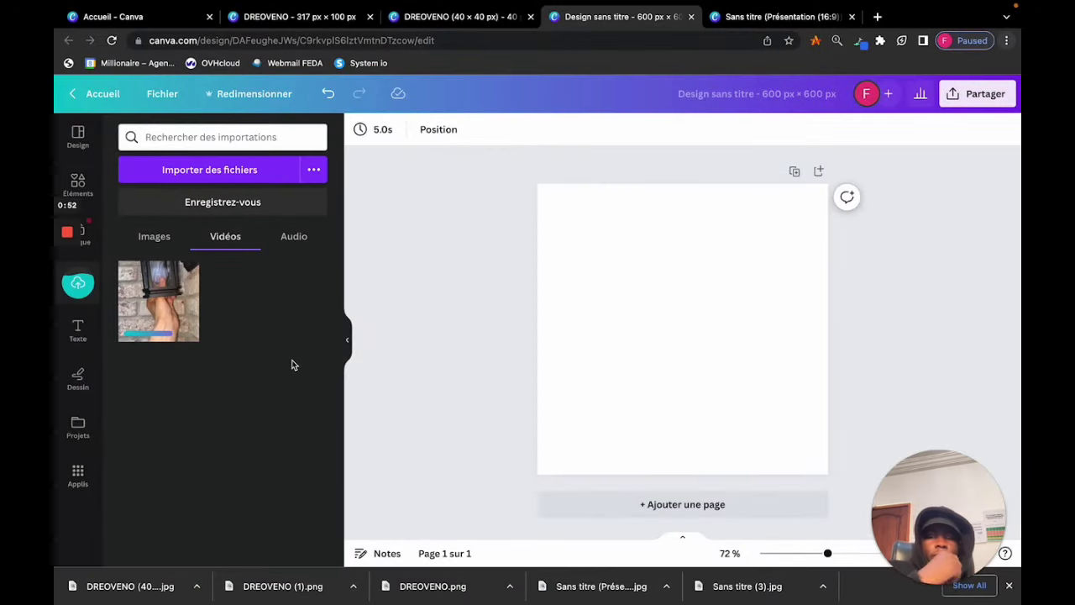
- Place the uploaded installation video on the blank page so it fills the whole page, and preview it
drag(149, 299, 523, 307)
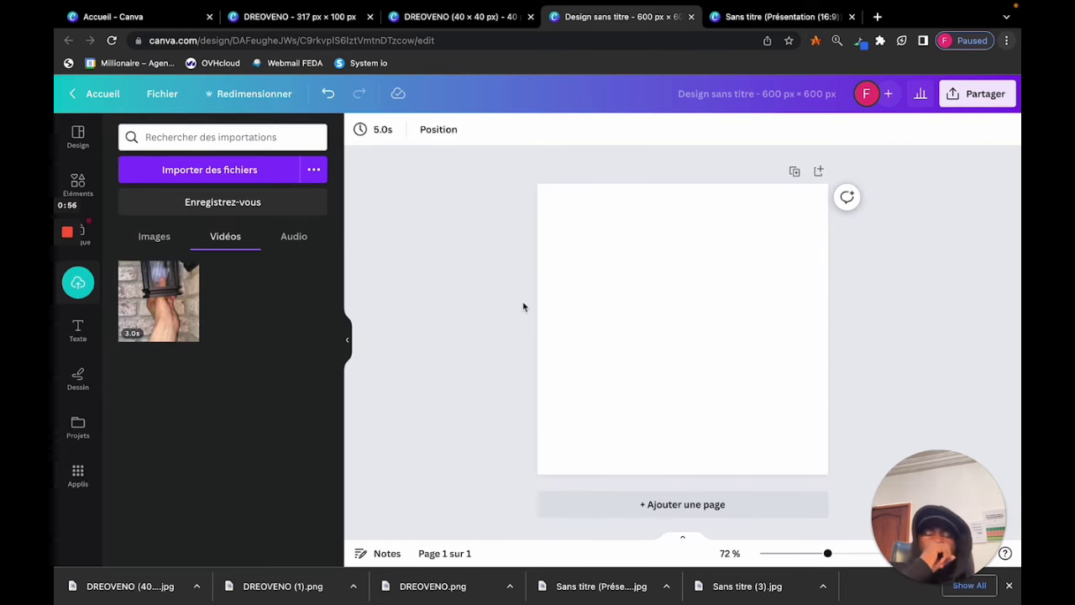
drag(158, 314, 542, 311)
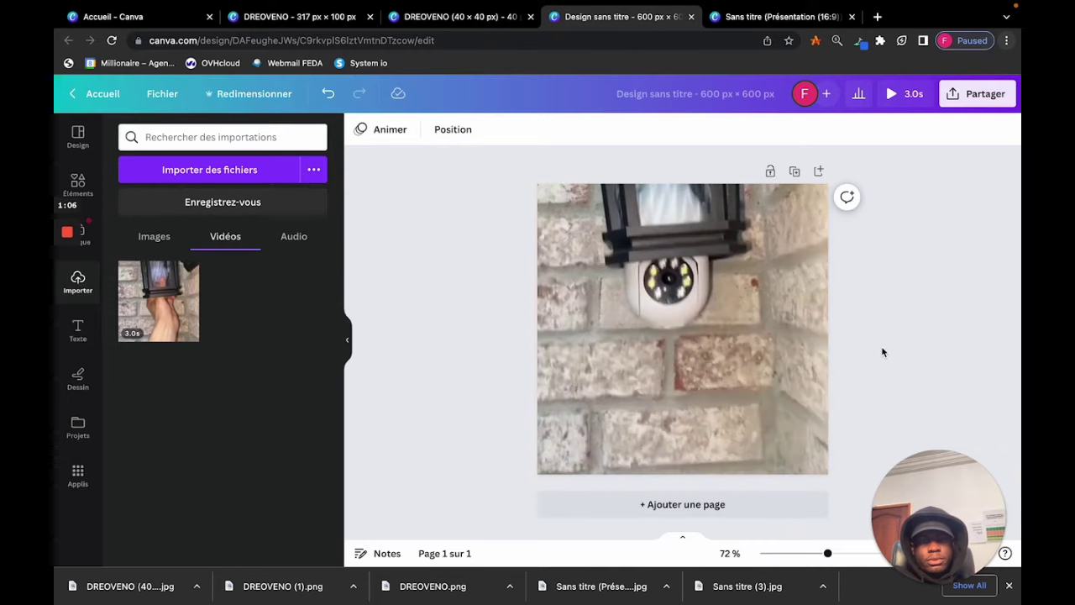
click(699, 342)
click(683, 327)
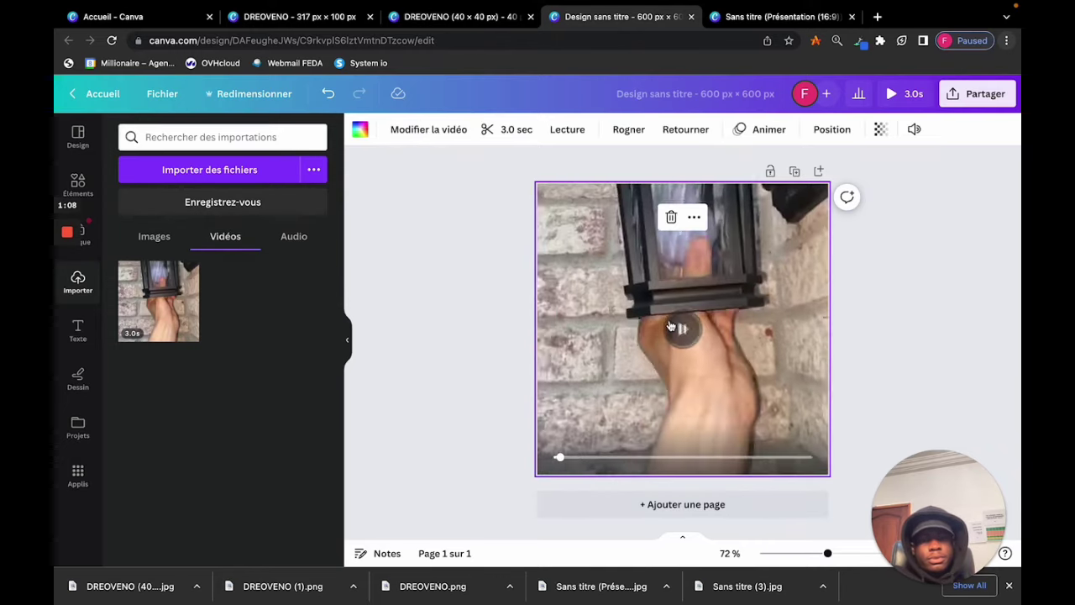
click(882, 330)
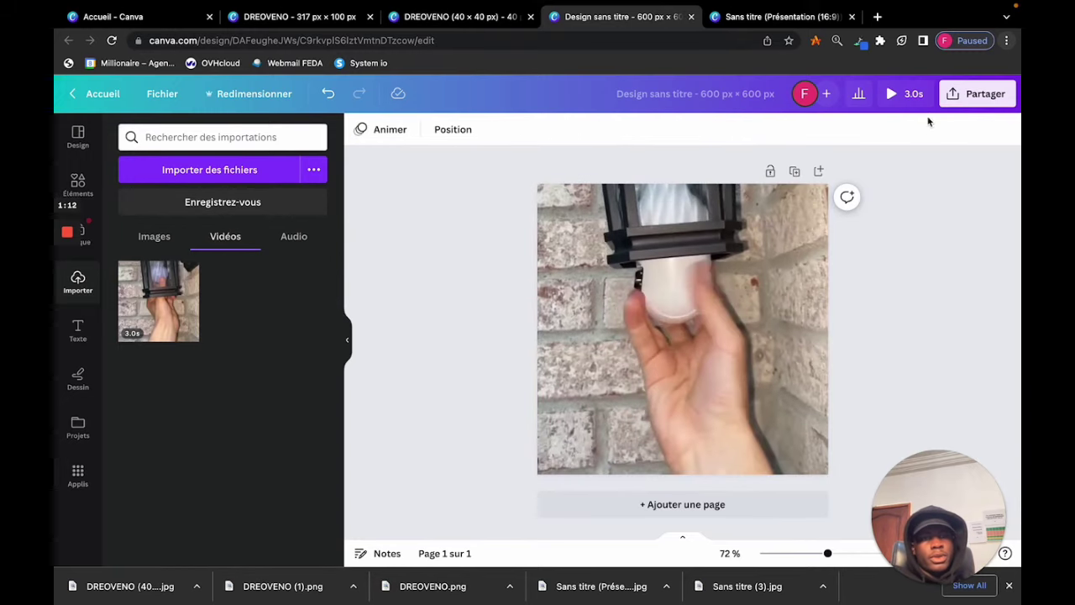
click(977, 94)
scroll(841, 403, down, 1)
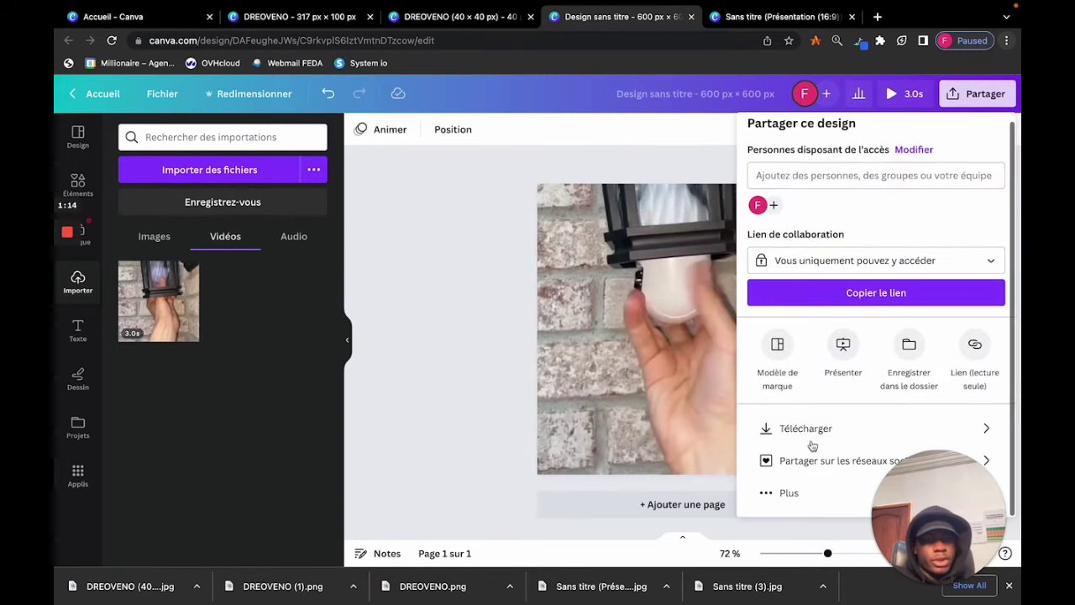
click(819, 432)
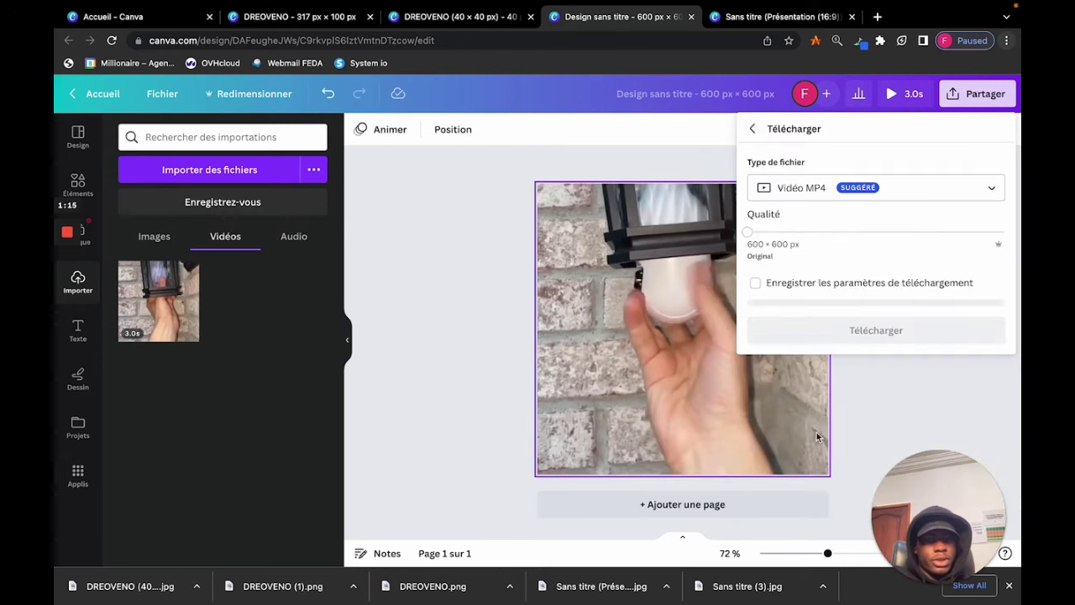
click(877, 196)
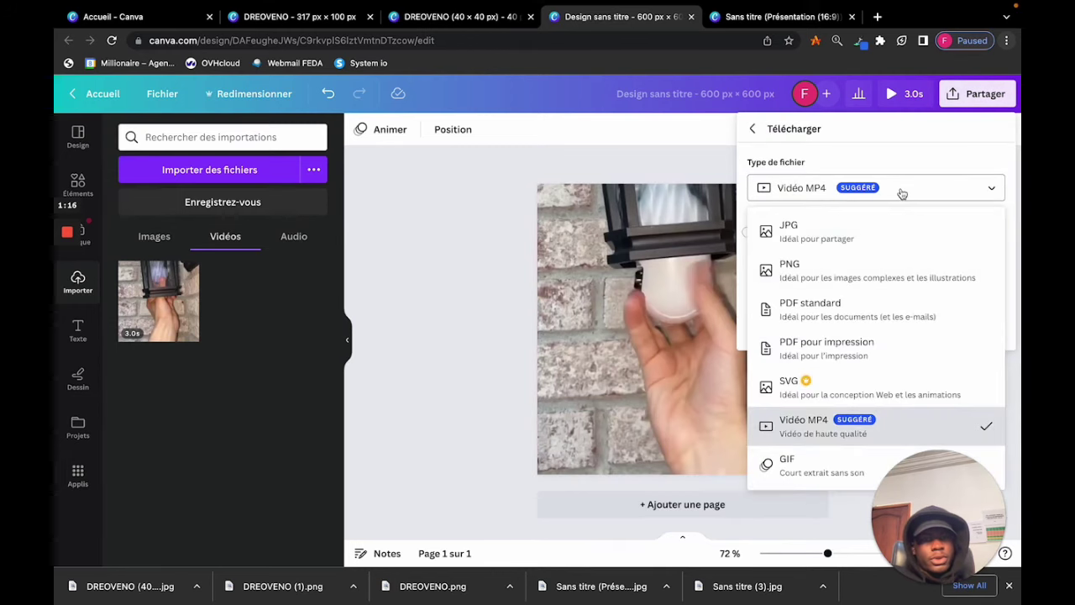
click(785, 461)
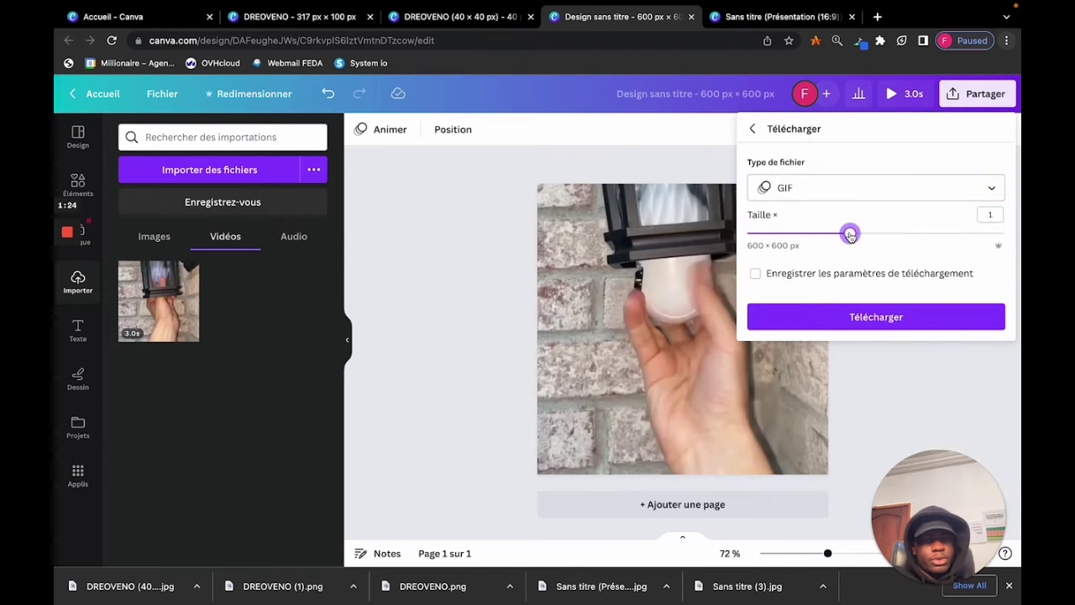
drag(845, 237, 836, 240)
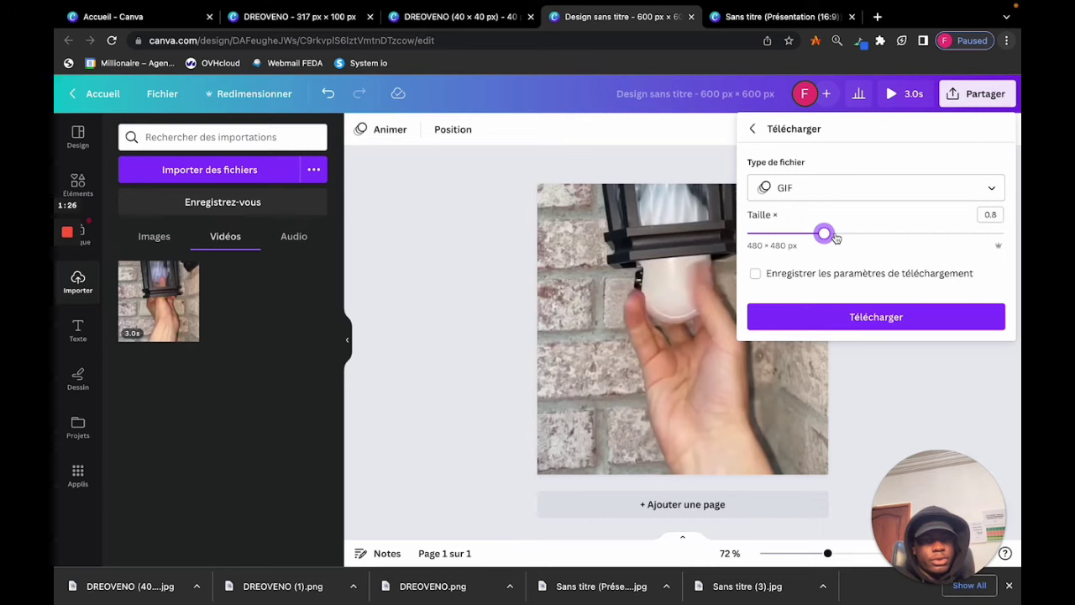
click(439, 252)
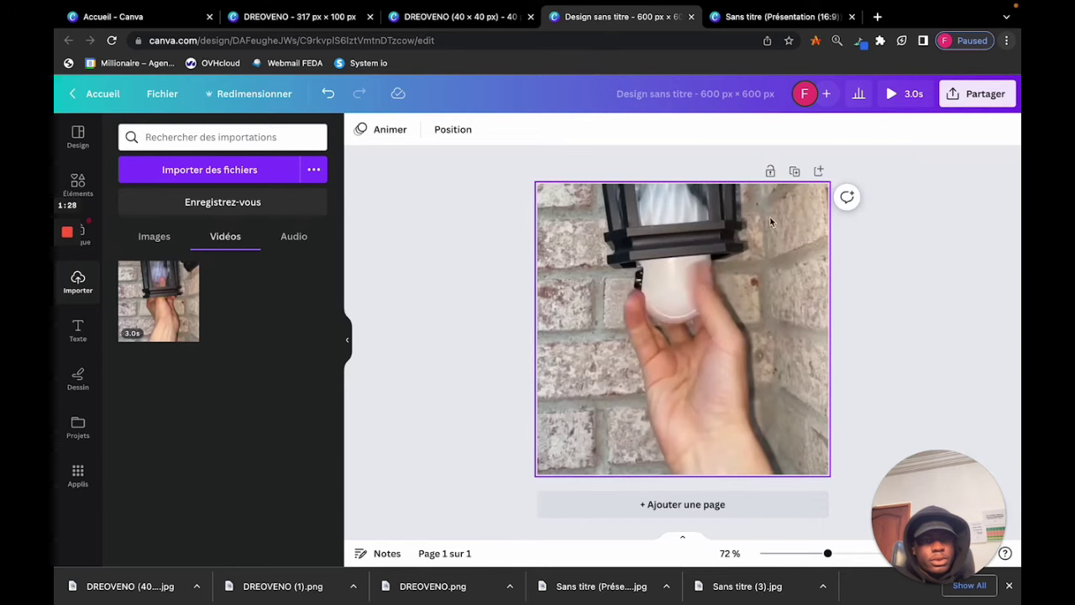
- Download the design as a GIF at size 0.8, 480 × 480 px
click(966, 94)
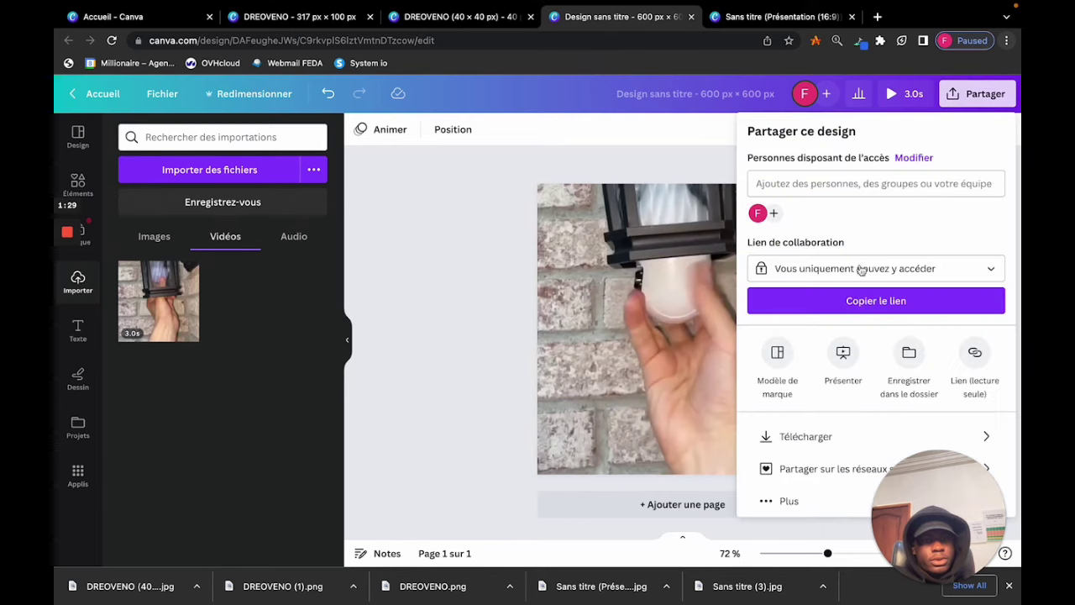
click(791, 436)
click(827, 188)
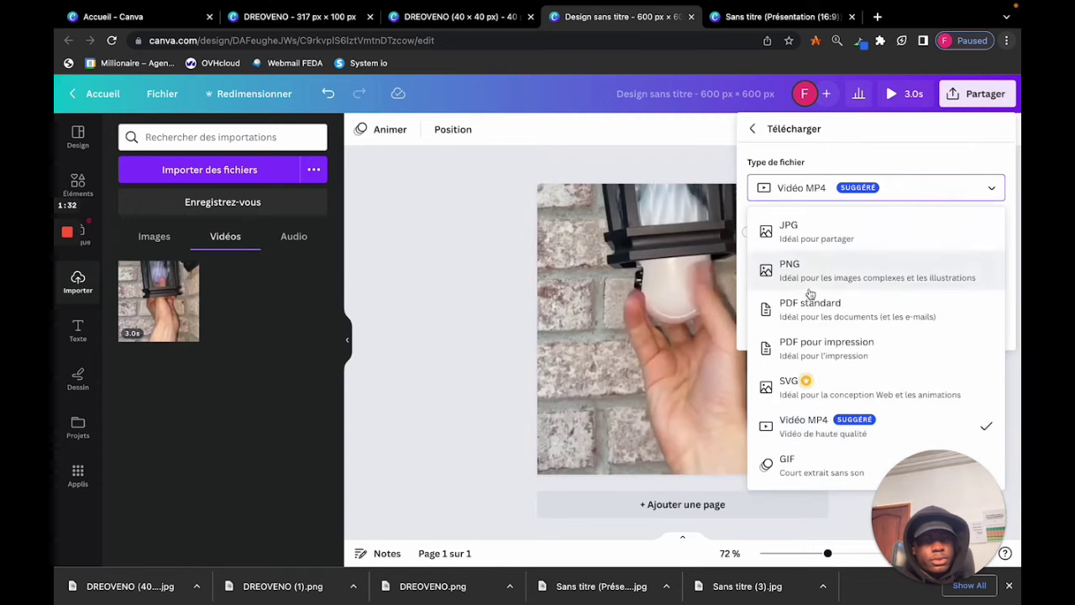
click(790, 466)
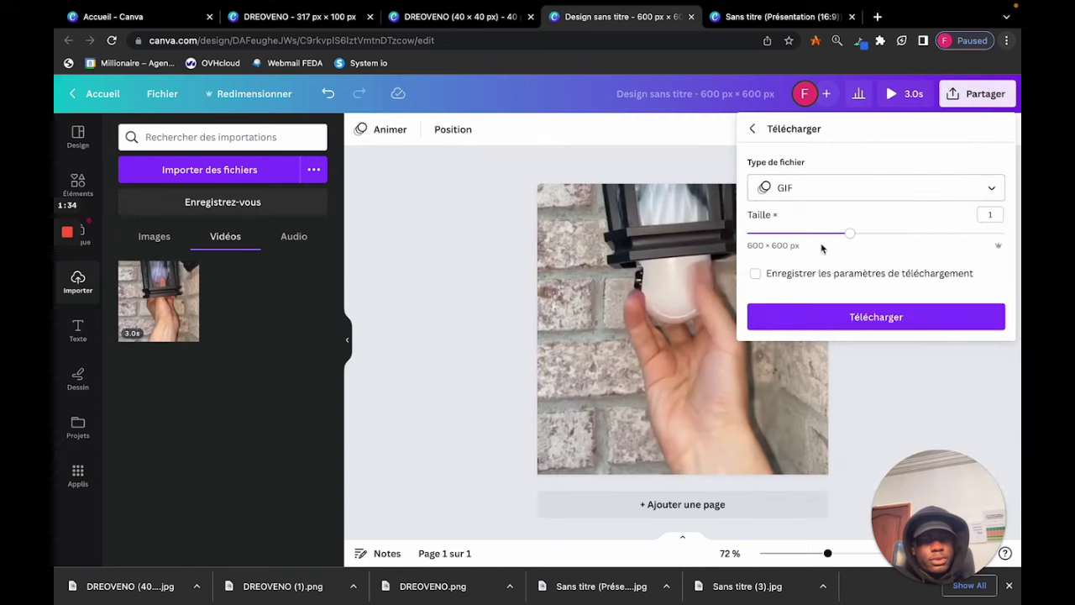
drag(835, 234, 826, 234)
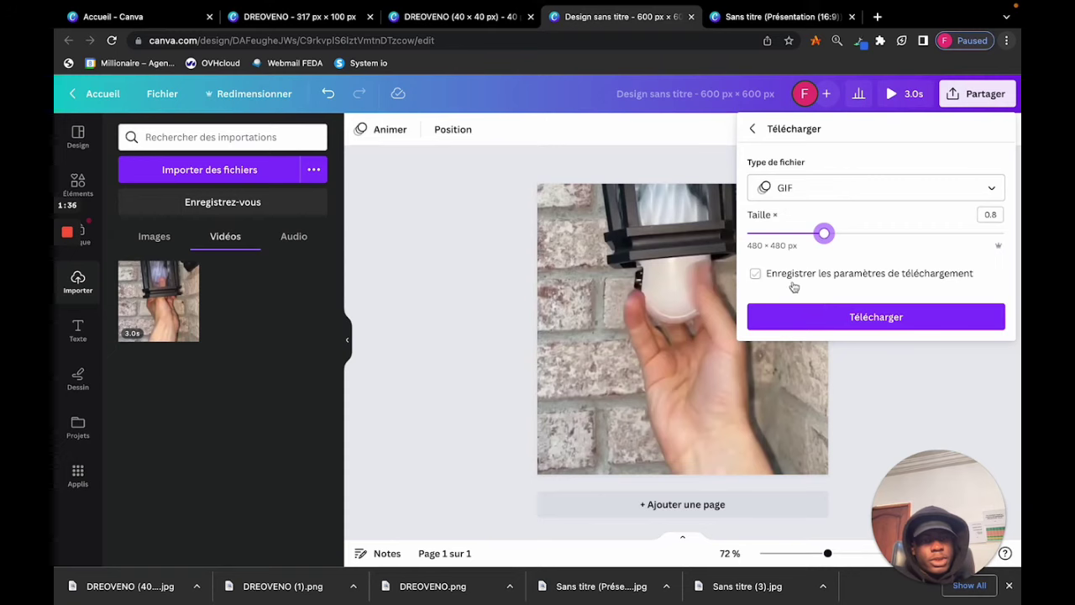
click(833, 319)
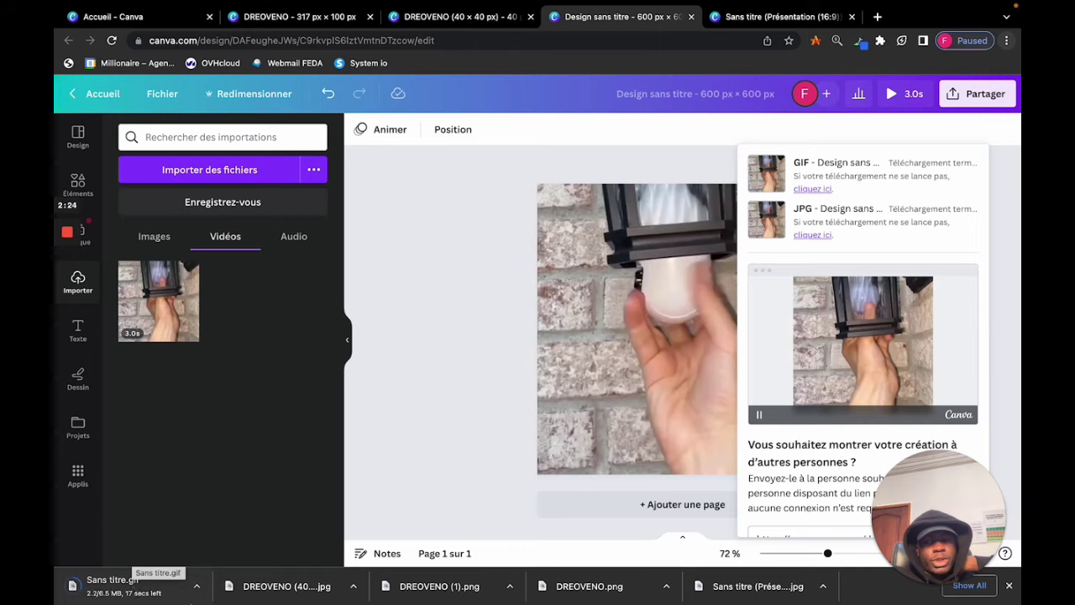
mouse_move(294, 598)
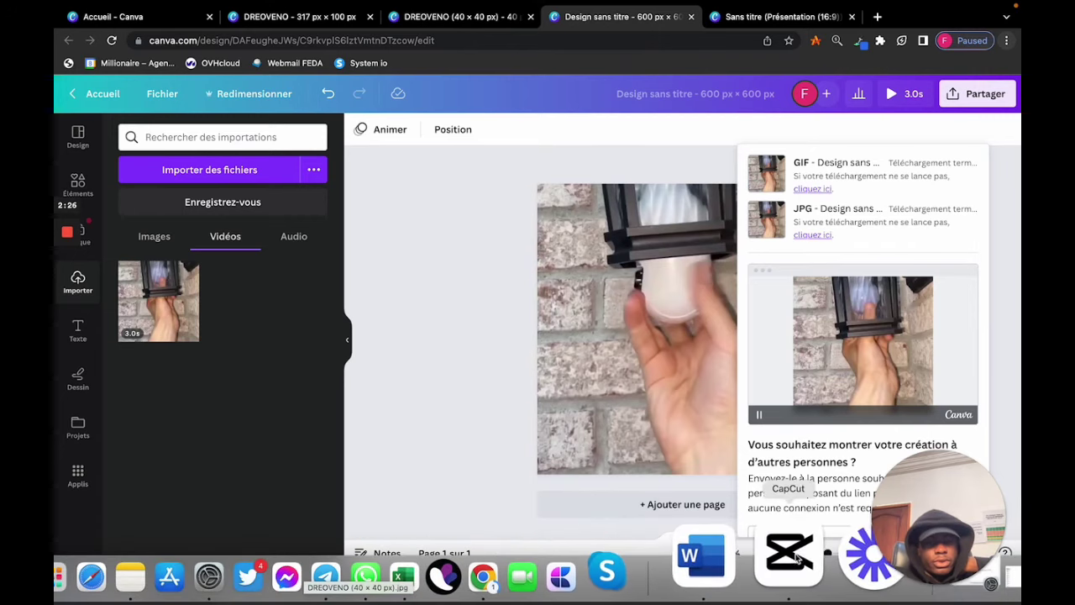
- Switch to CapCut and check the color space options in the project settings, leaving them as they are
click(780, 557)
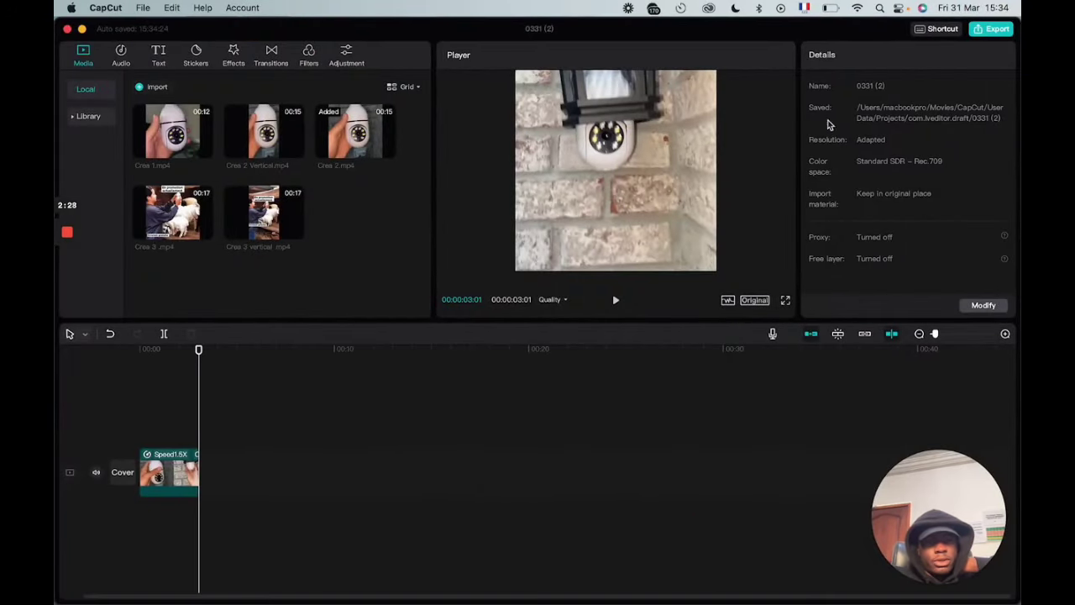
click(983, 306)
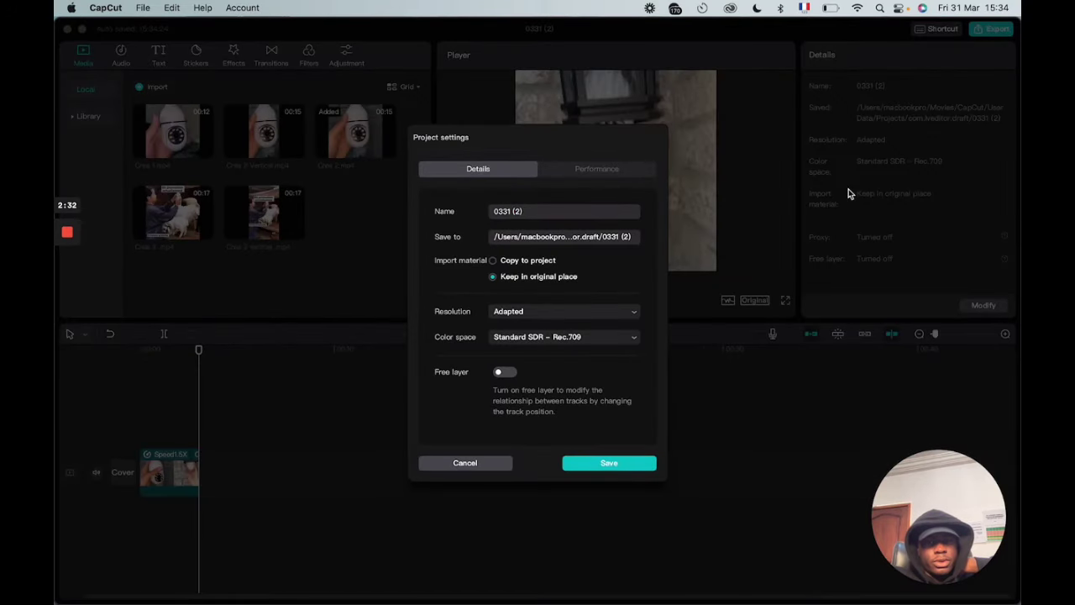
click(588, 340)
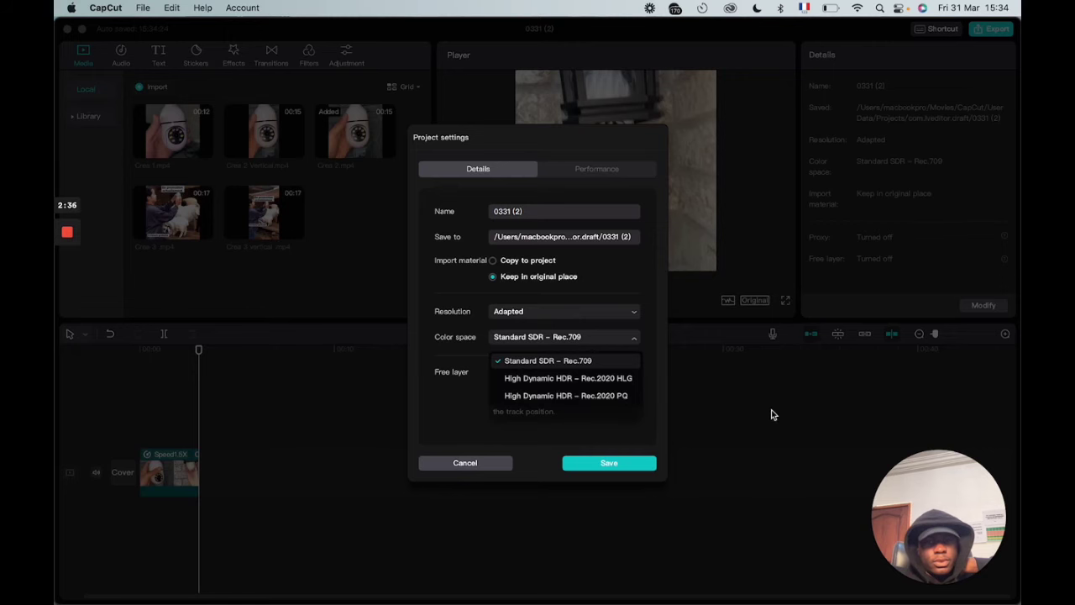
click(432, 468)
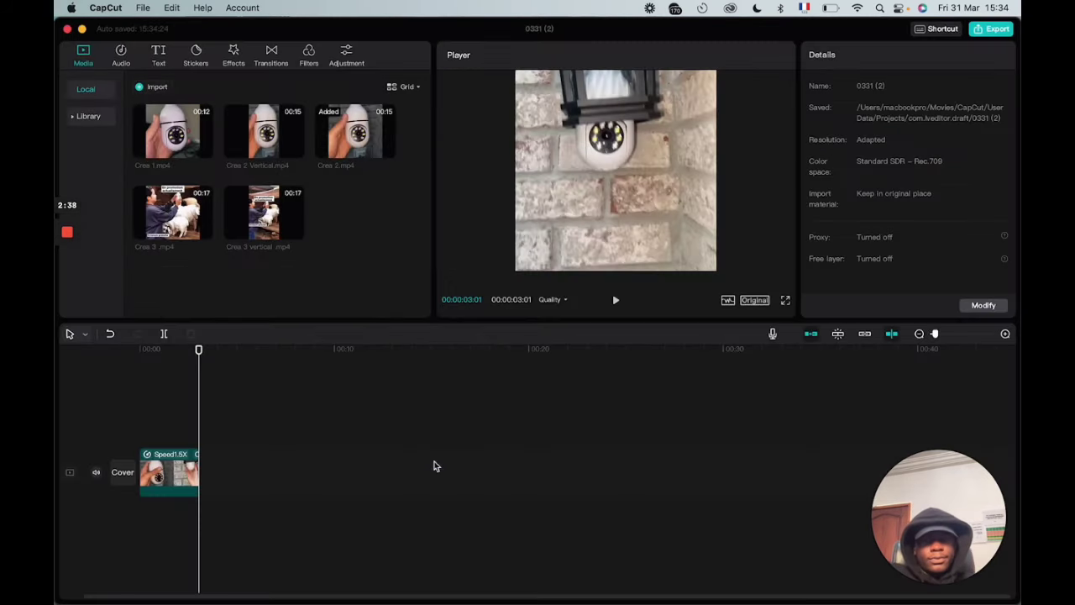
- Export the clip with the bit rate set to Lower and the title GIF 1, replacing the existing file
click(992, 29)
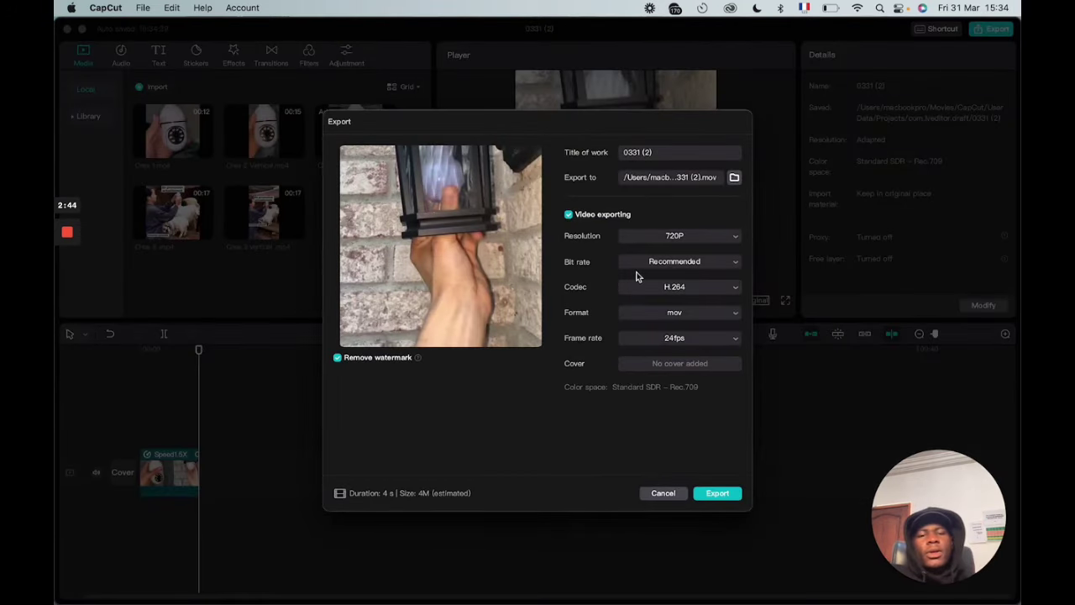
click(668, 266)
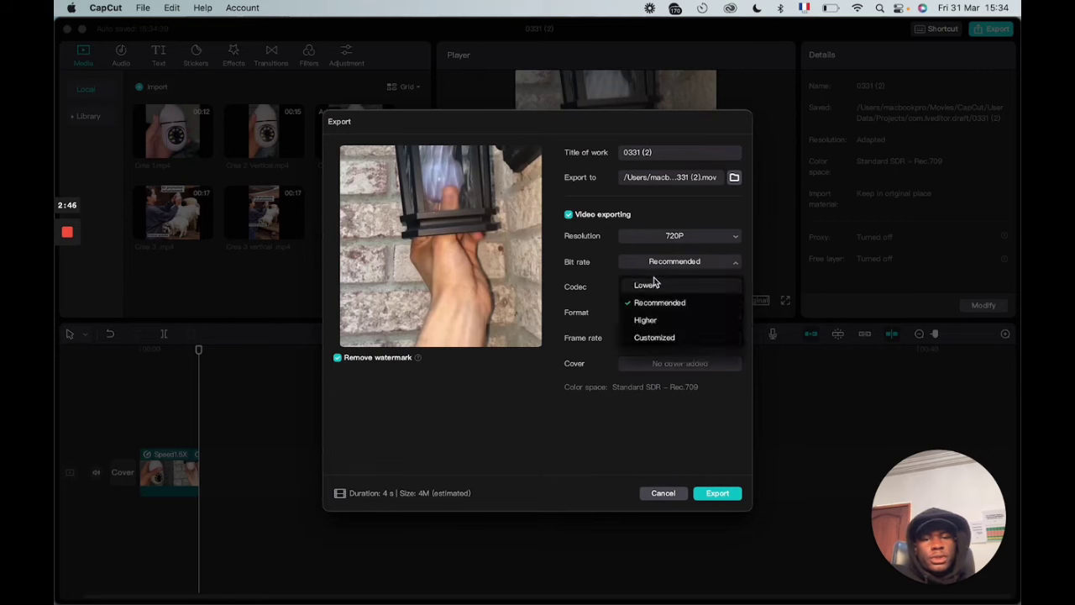
click(652, 286)
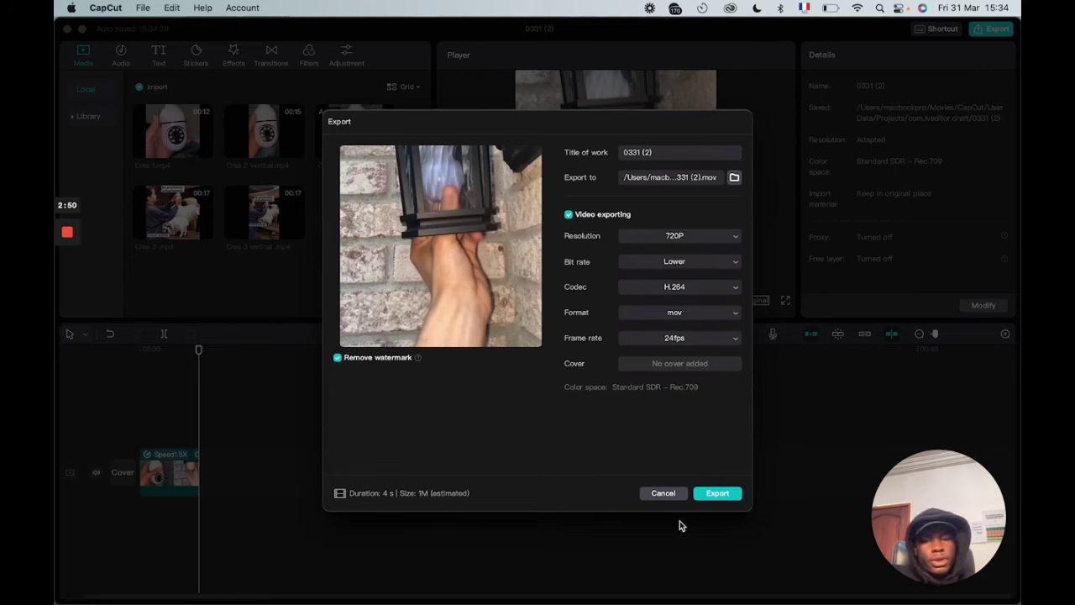
triple_click(658, 157)
text(GI)
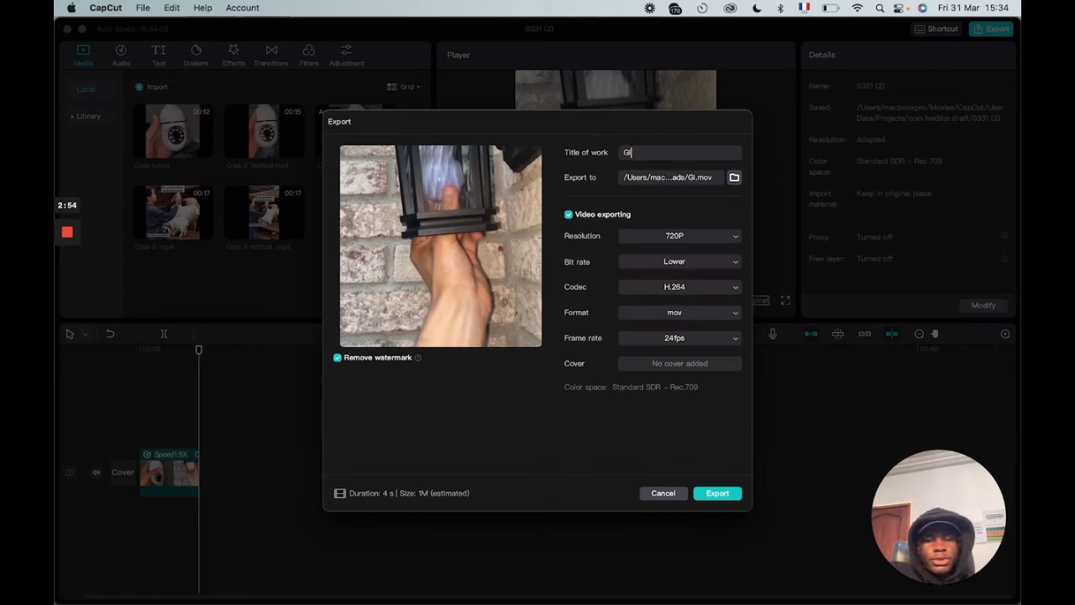
text(F 1)
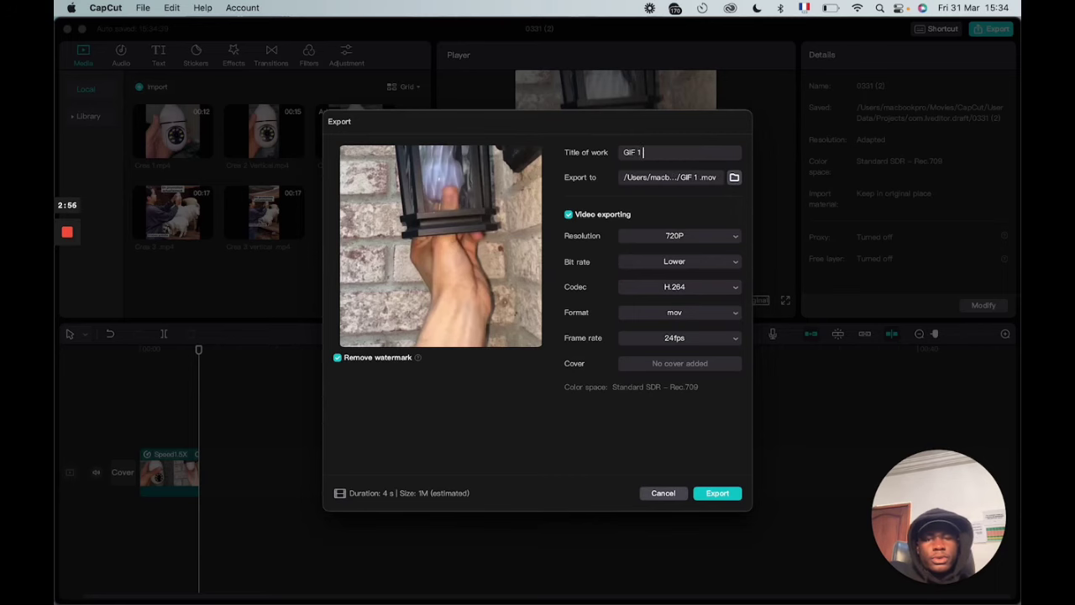
click(714, 494)
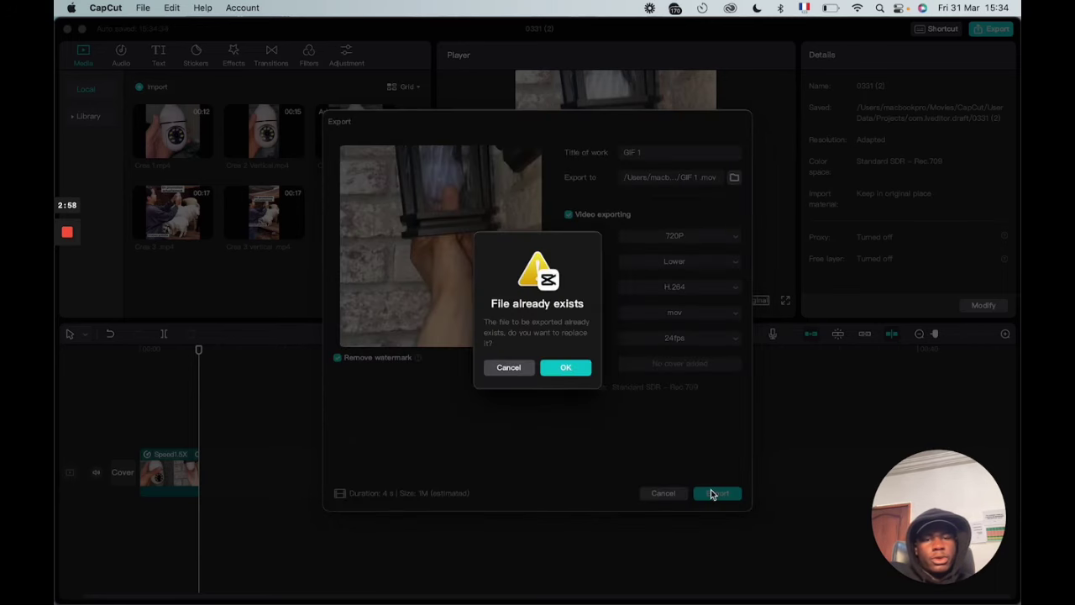
click(568, 367)
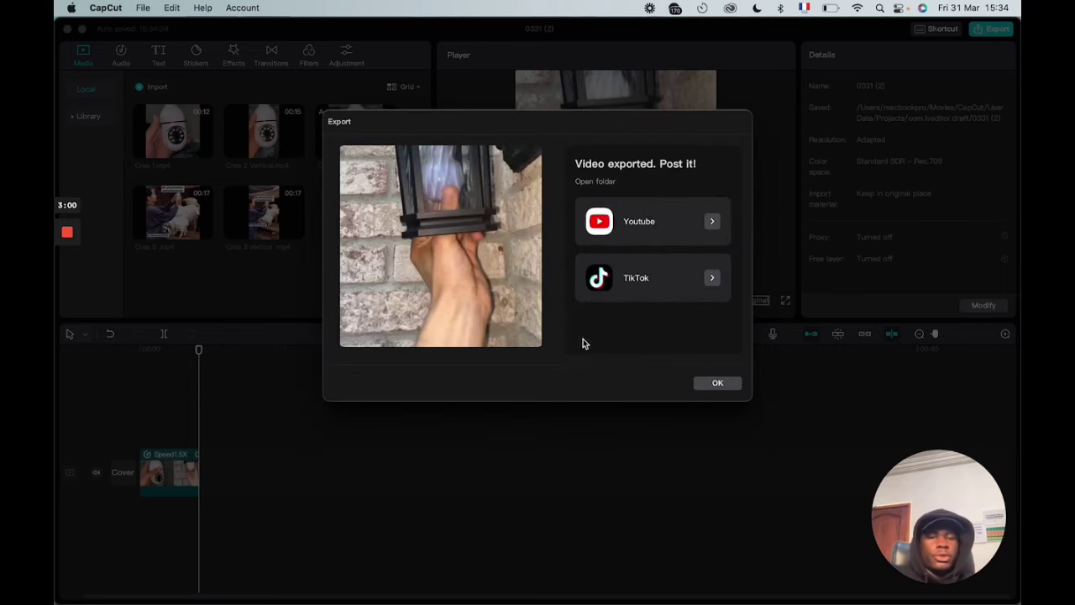
- Switch to the Google Chrome profile window that holds the 600 px × 600 px Canva design
click(569, 557)
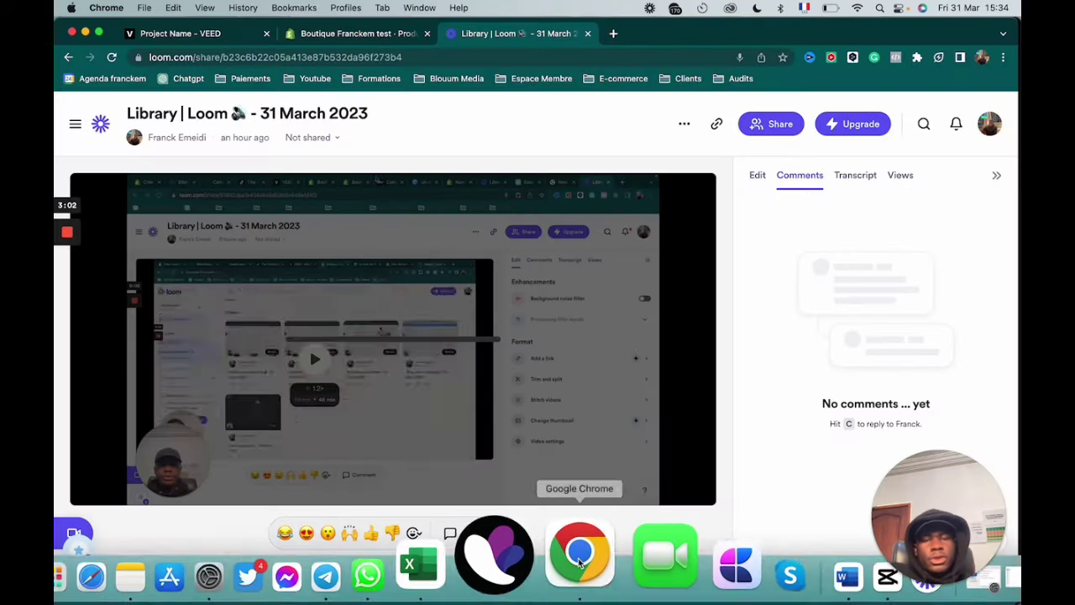
mouse_move(621, 592)
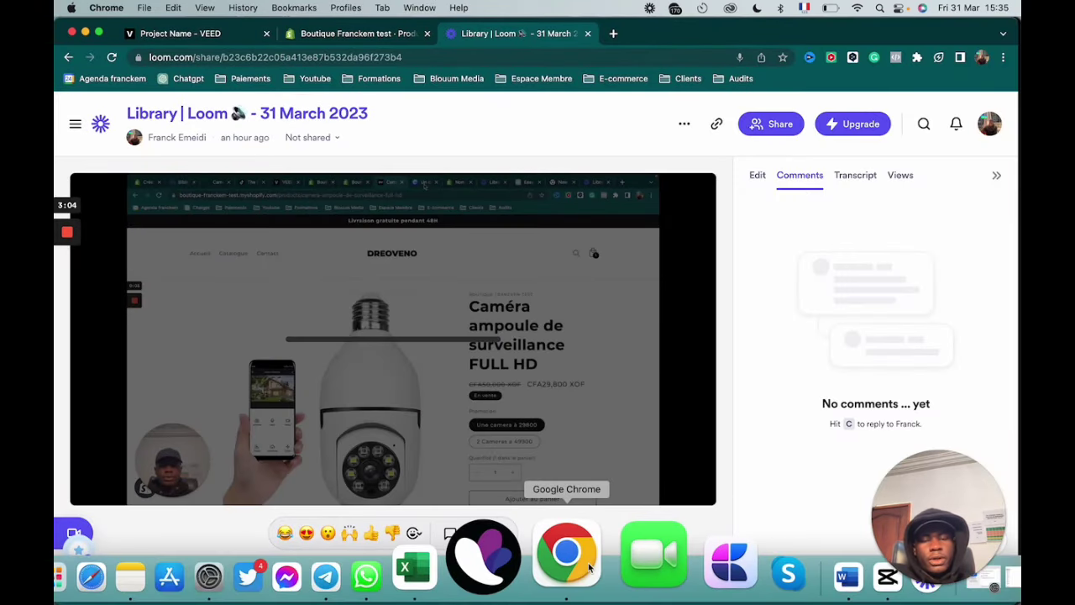
right_click(582, 565)
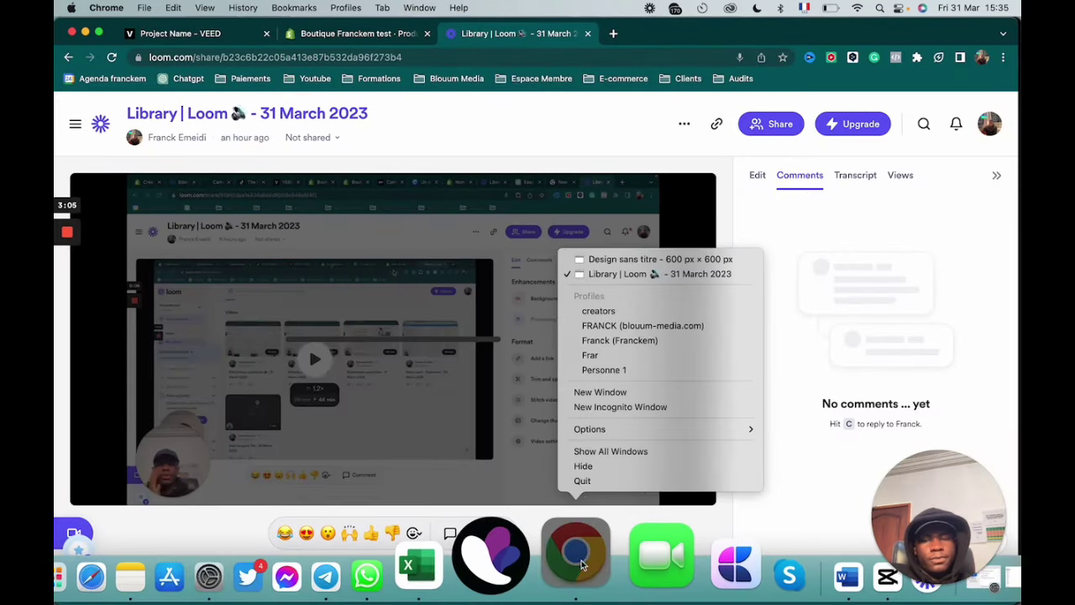
click(622, 326)
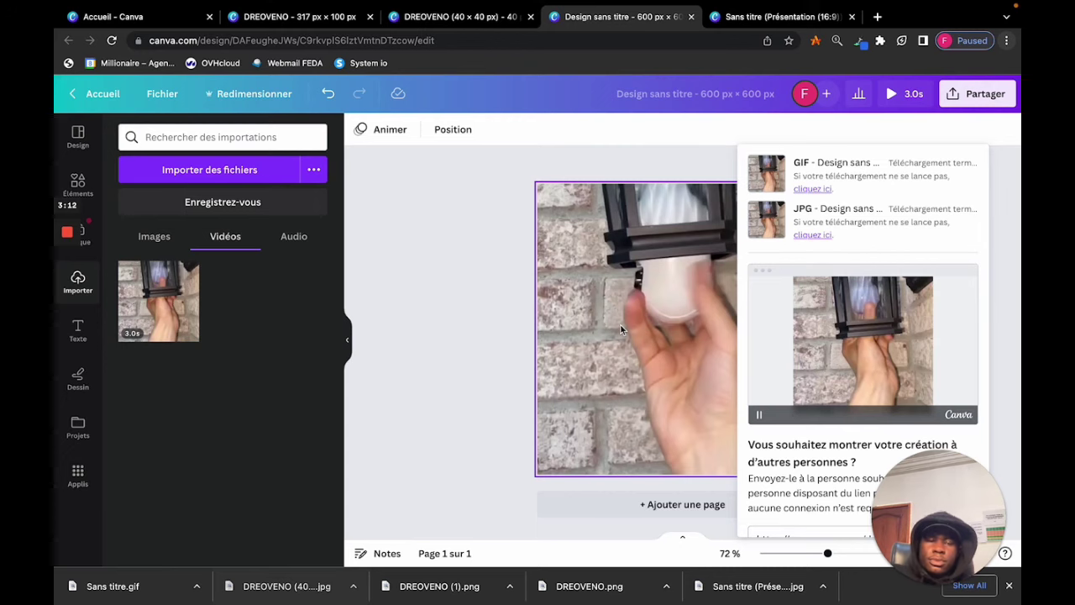
- Find the re-exported GIF 1 .mov file by searching for GIF 1 and upload it to the design's video imports
click(245, 170)
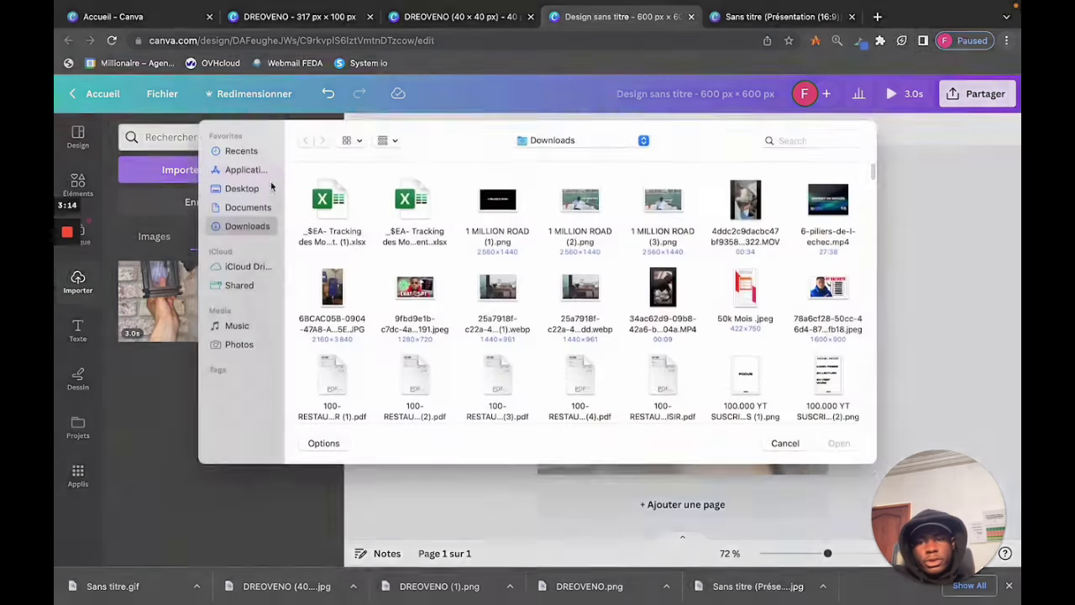
click(796, 151)
text(GIF)
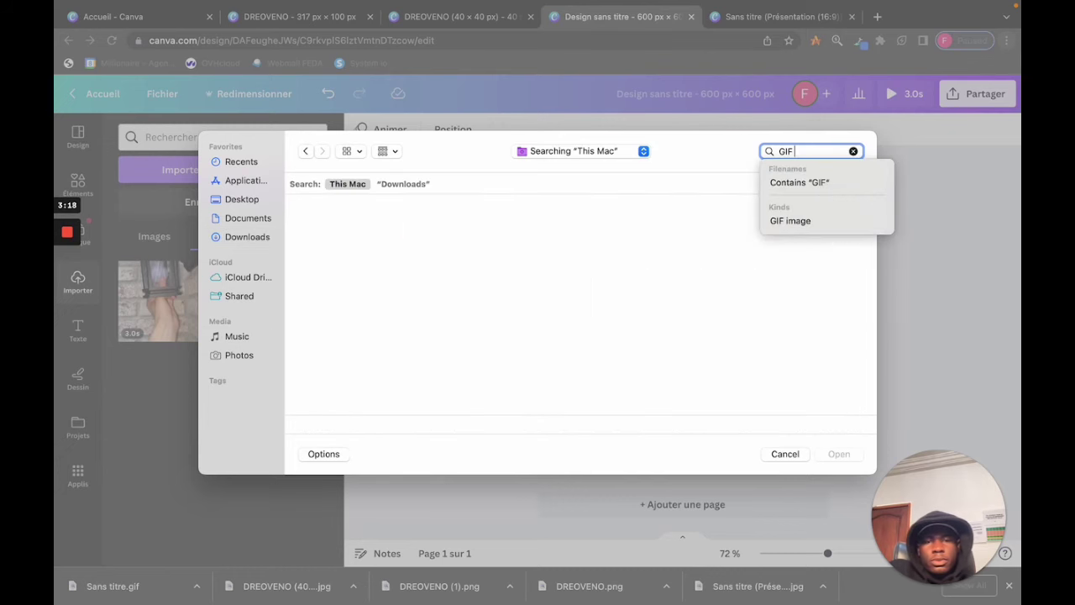
text( 1)
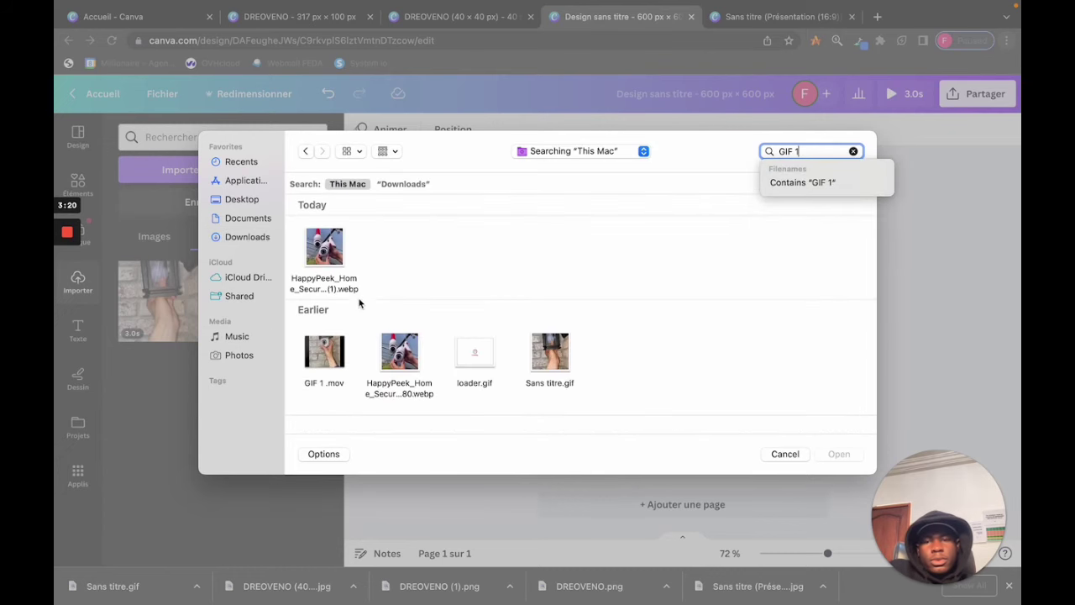
right_click(339, 360)
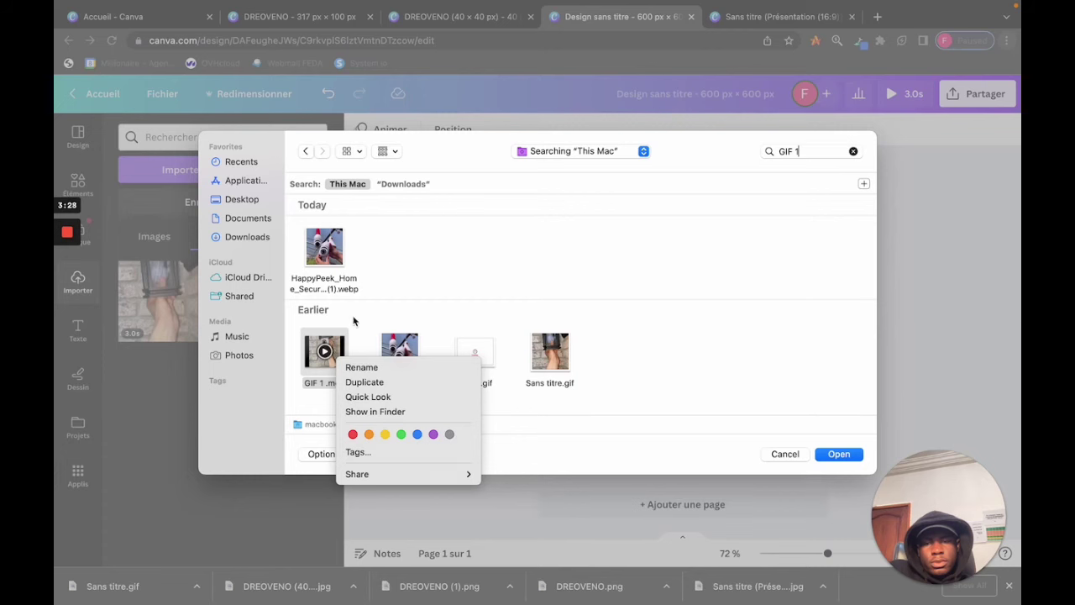
click(332, 345)
click(332, 345)
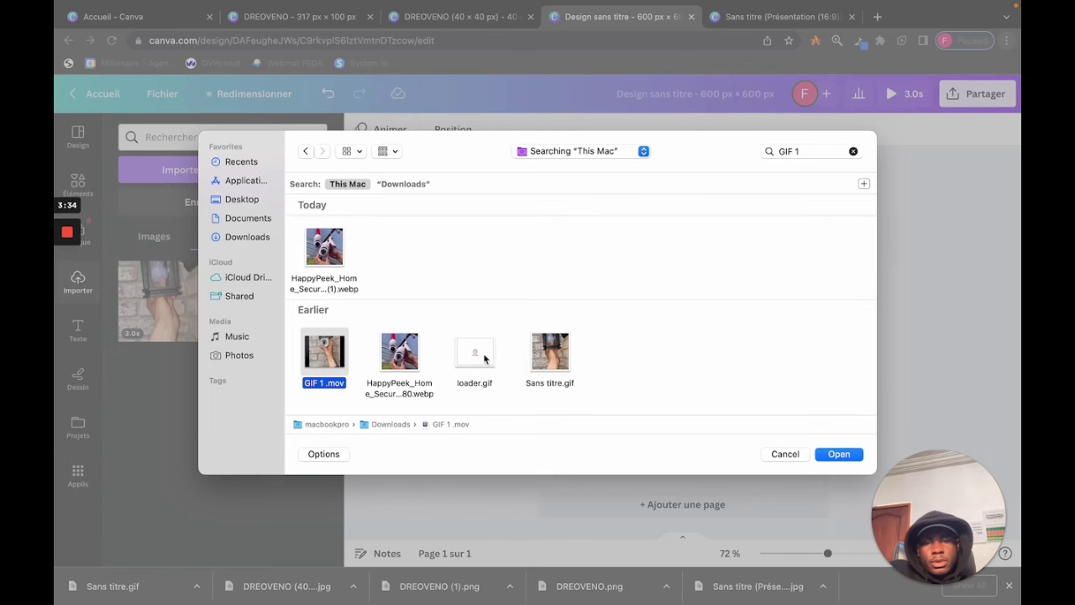
click(838, 453)
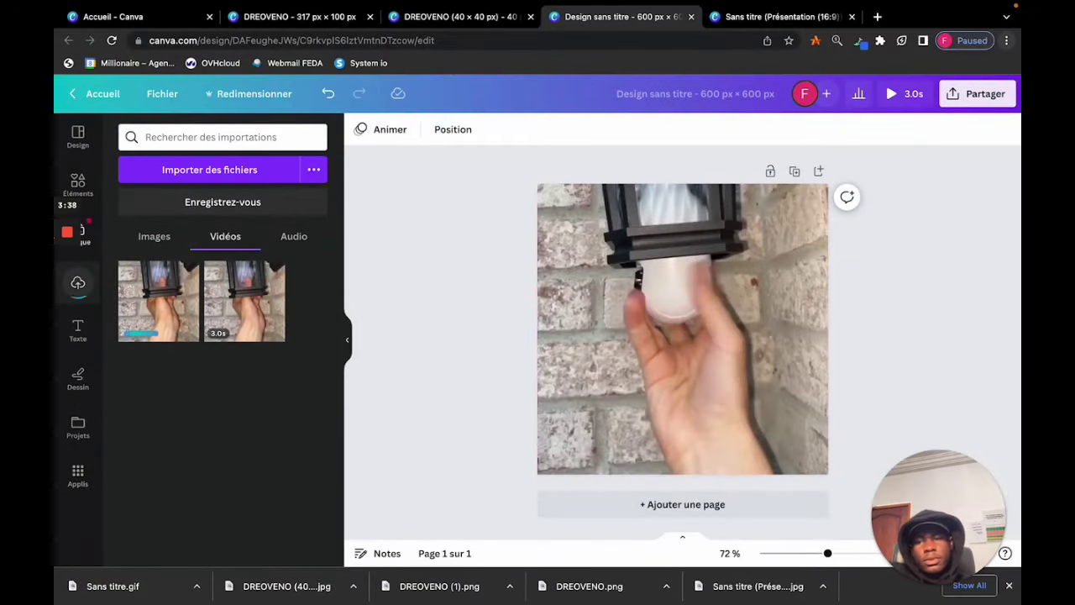
- Delete the old video from the page and place the newly uploaded clip so it fills the page
click(637, 337)
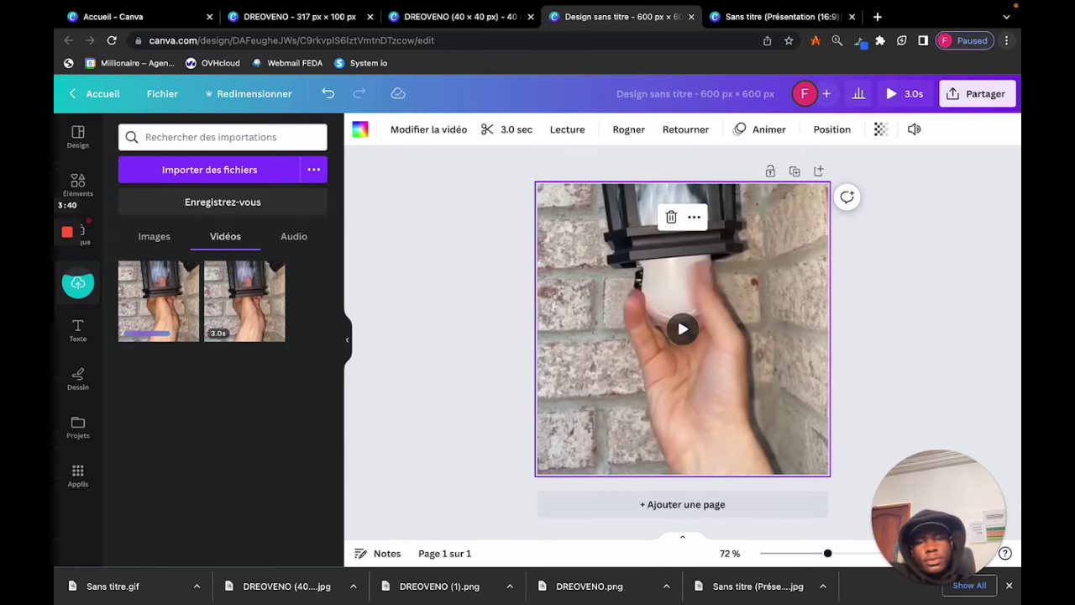
key(Delete)
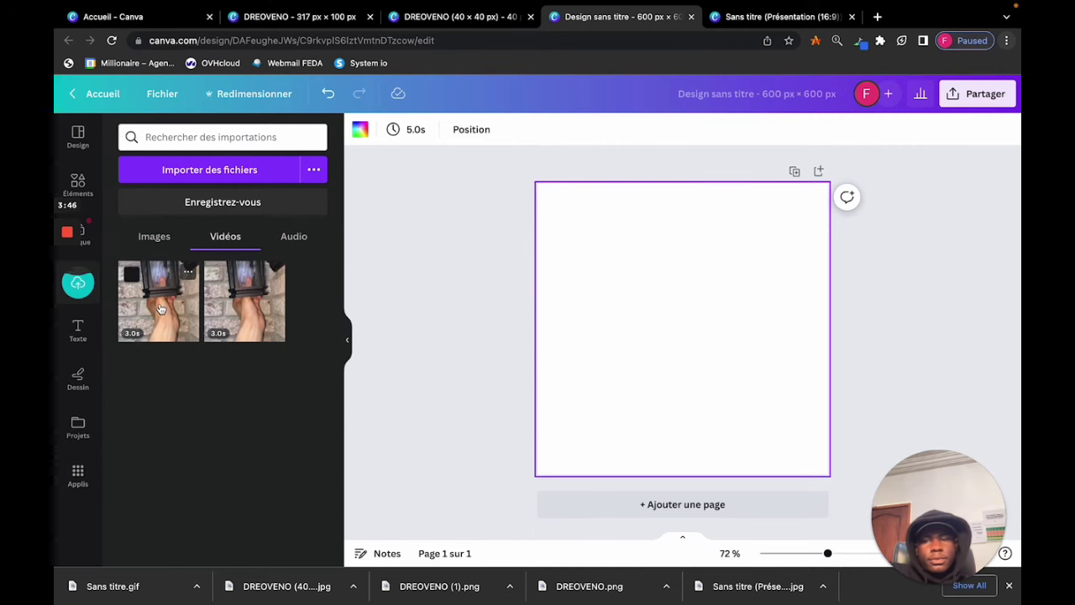
drag(160, 310, 564, 364)
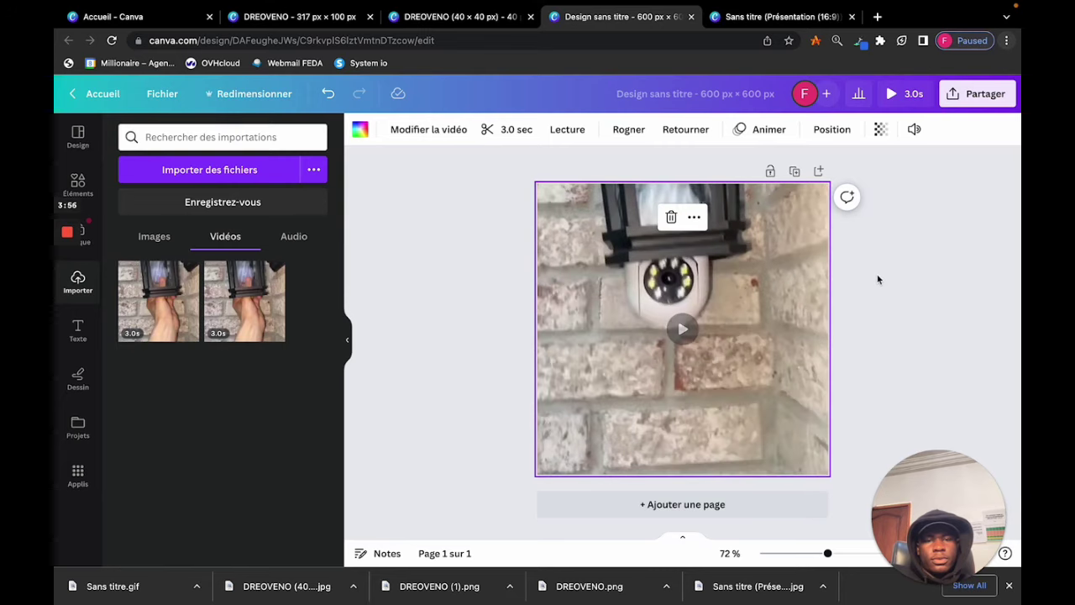
- Download the updated design as a GIF with the size multiplier at 0.8, giving 480 × 480 px
click(973, 96)
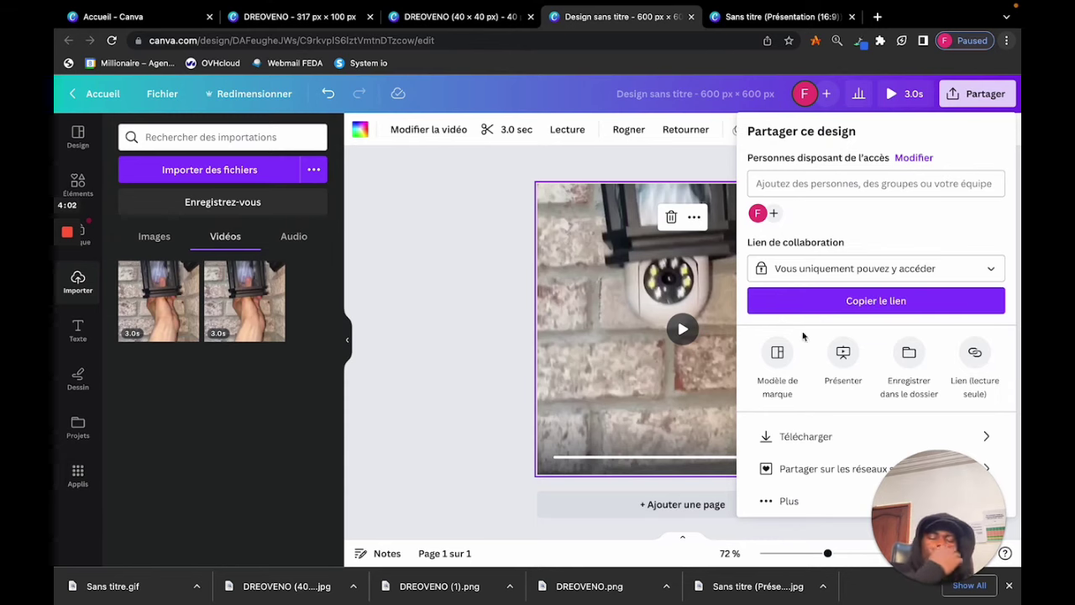
click(798, 436)
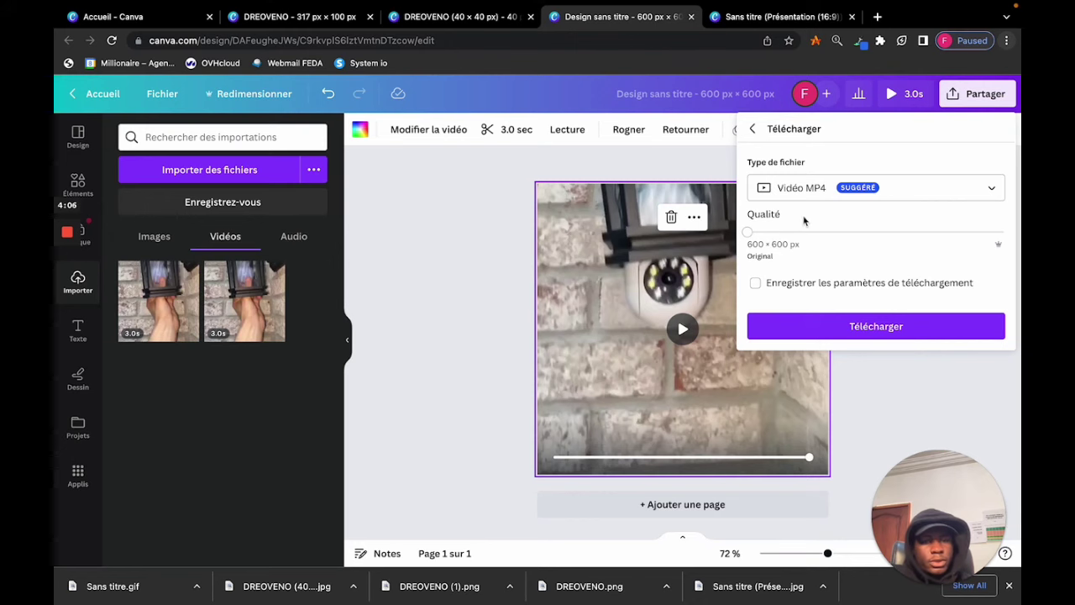
click(792, 188)
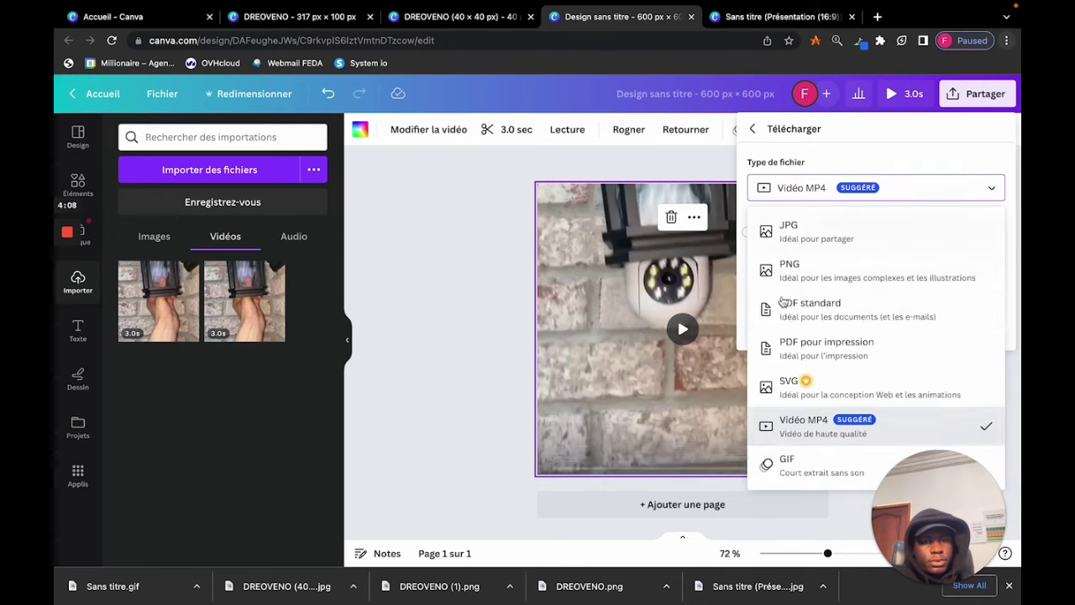
click(787, 466)
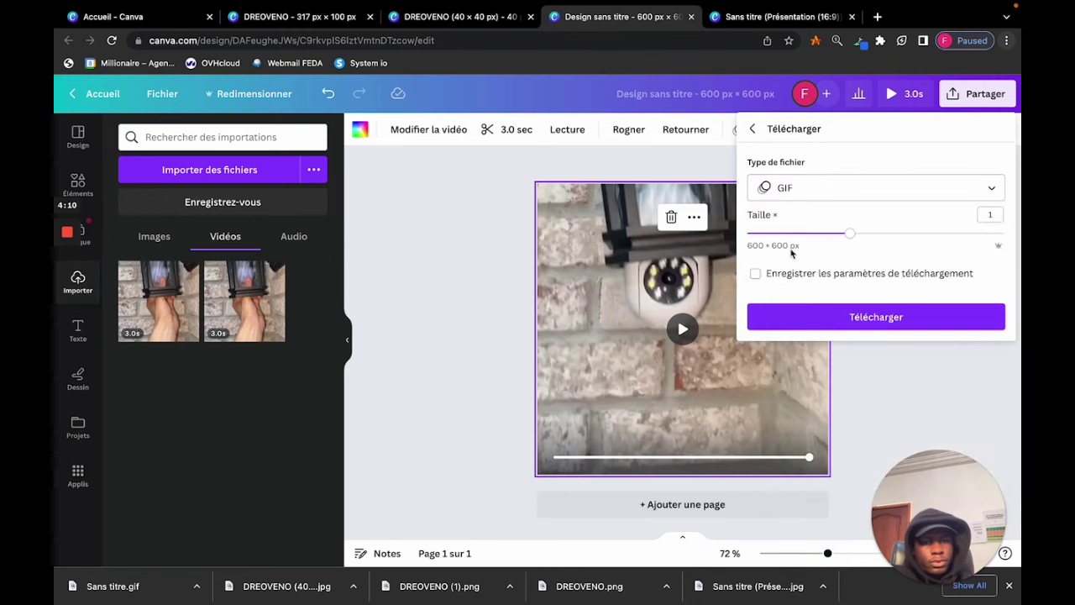
drag(849, 235, 824, 234)
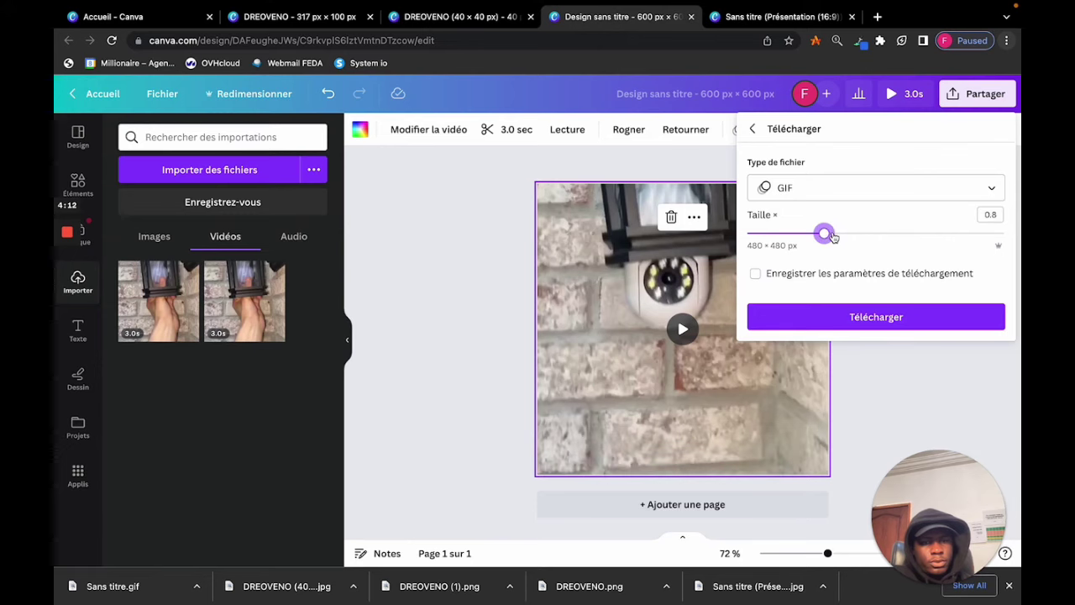
click(802, 315)
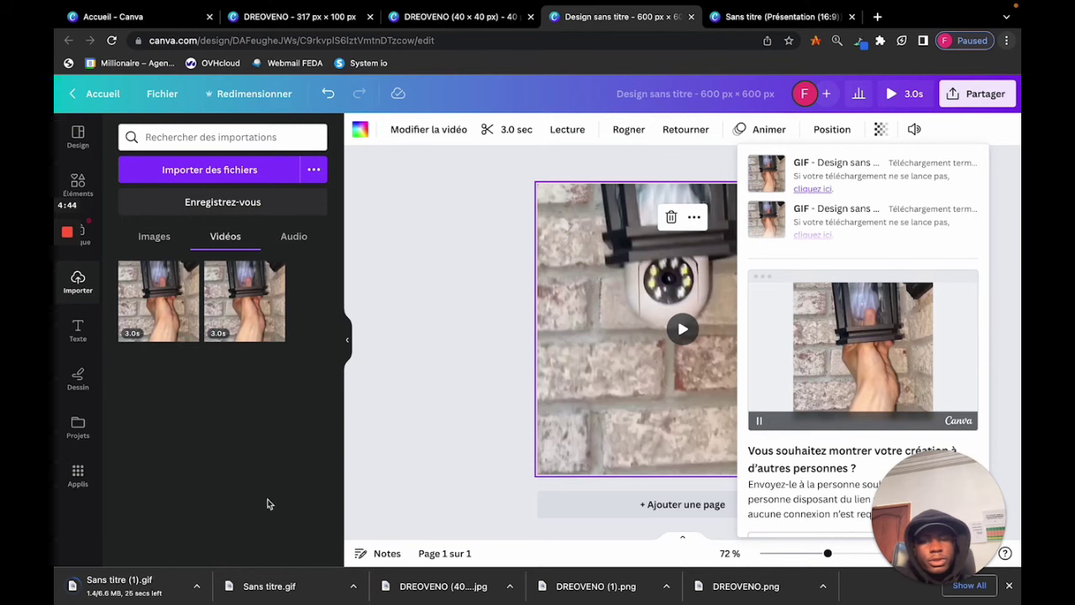
- Pause the running download of Sans titre (1).gif and close the design's sharing panel
right_click(171, 595)
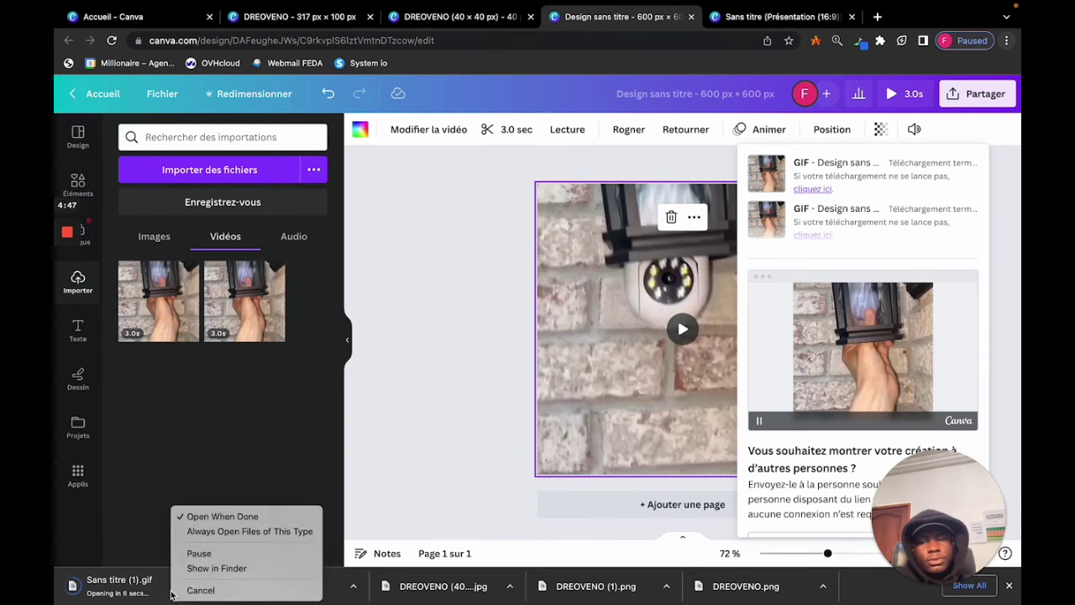
click(199, 553)
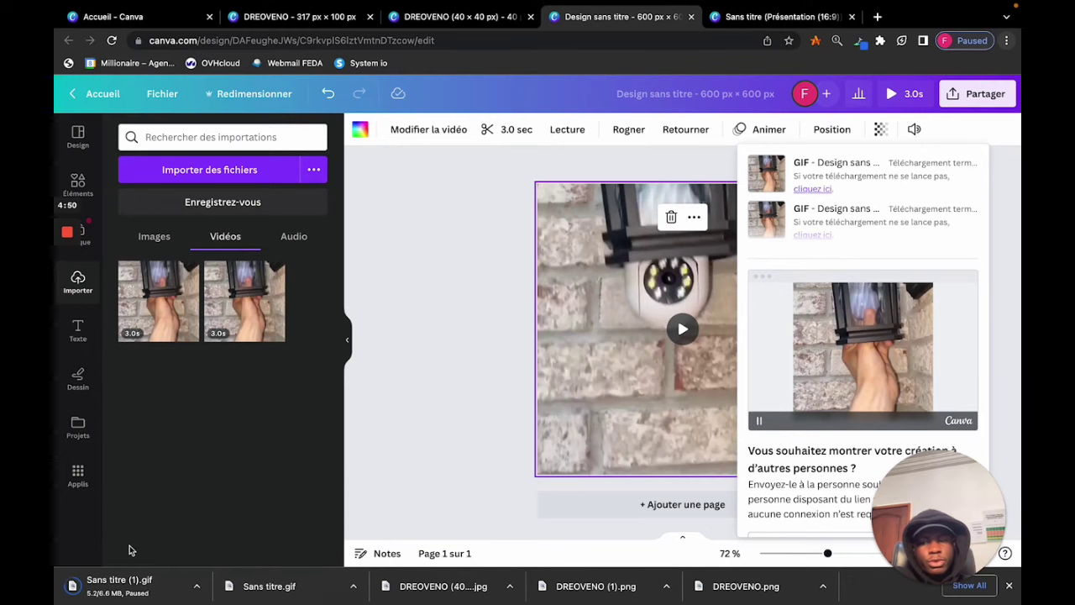
click(463, 315)
- Switch back to CapCut and close the finished export dialog
mouse_move(514, 565)
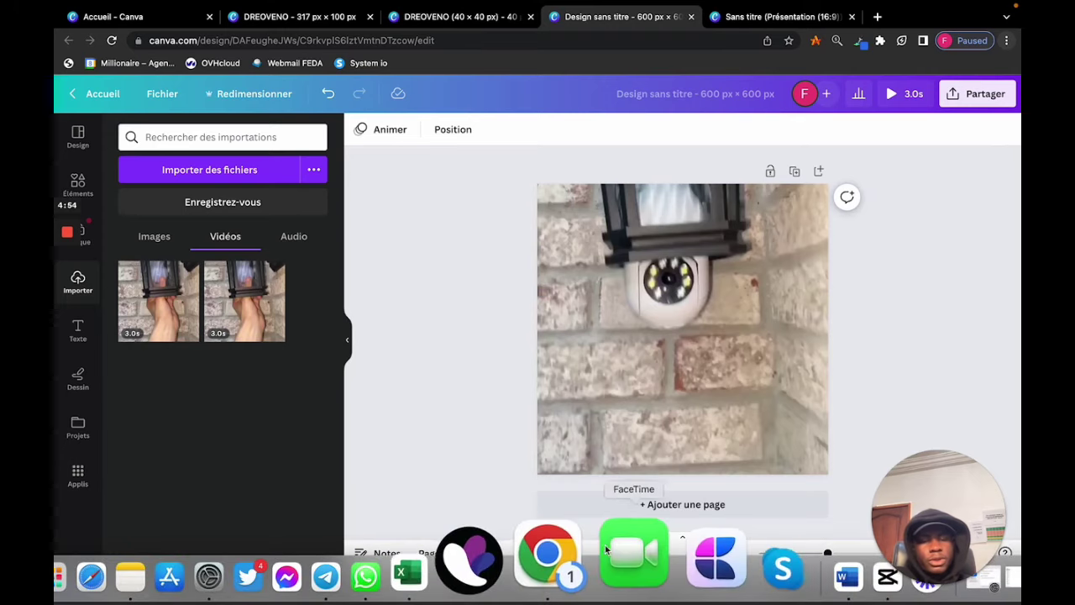
click(796, 564)
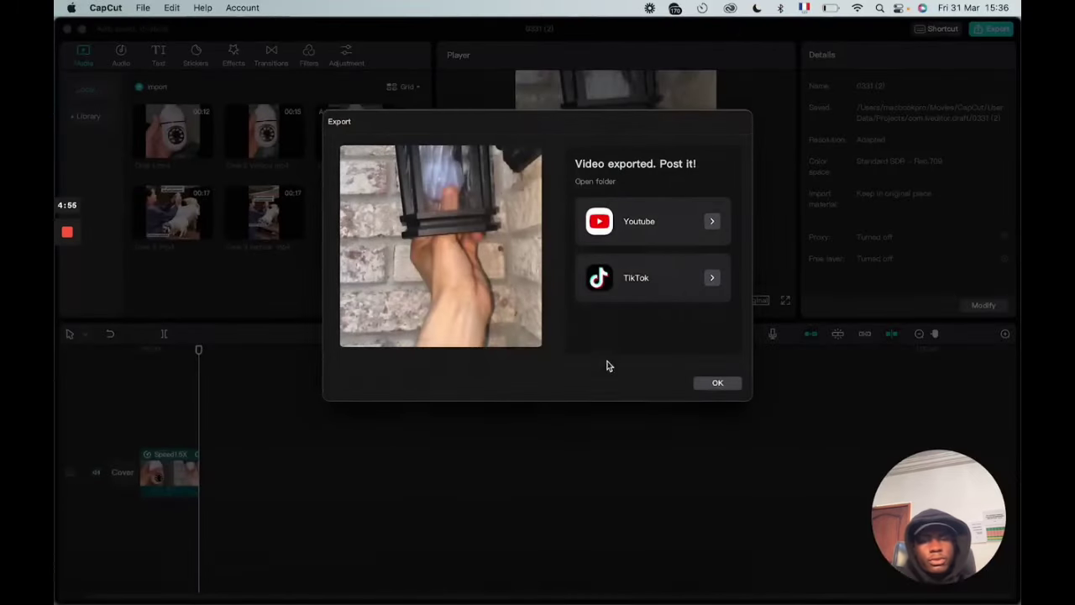
click(718, 385)
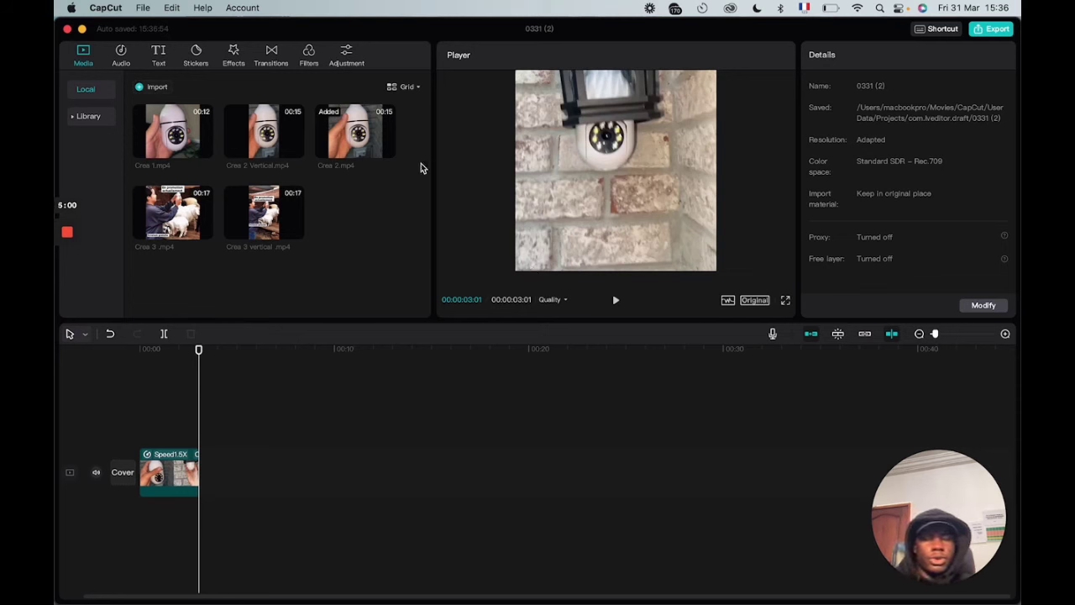
- Remove the Crea 2.mp4 clip from the timeline
mouse_move(372, 135)
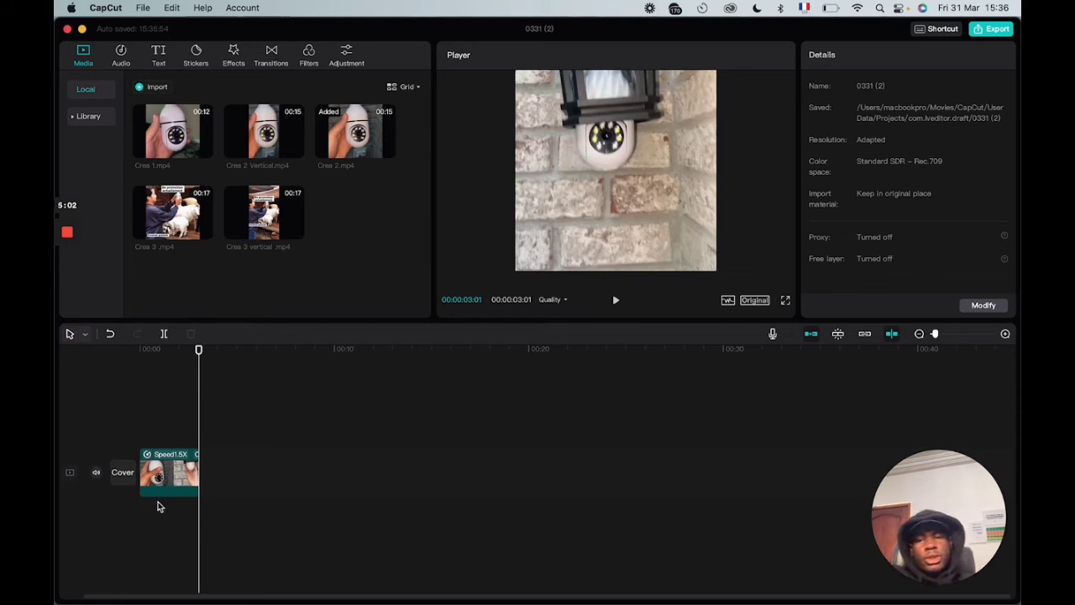
click(186, 492)
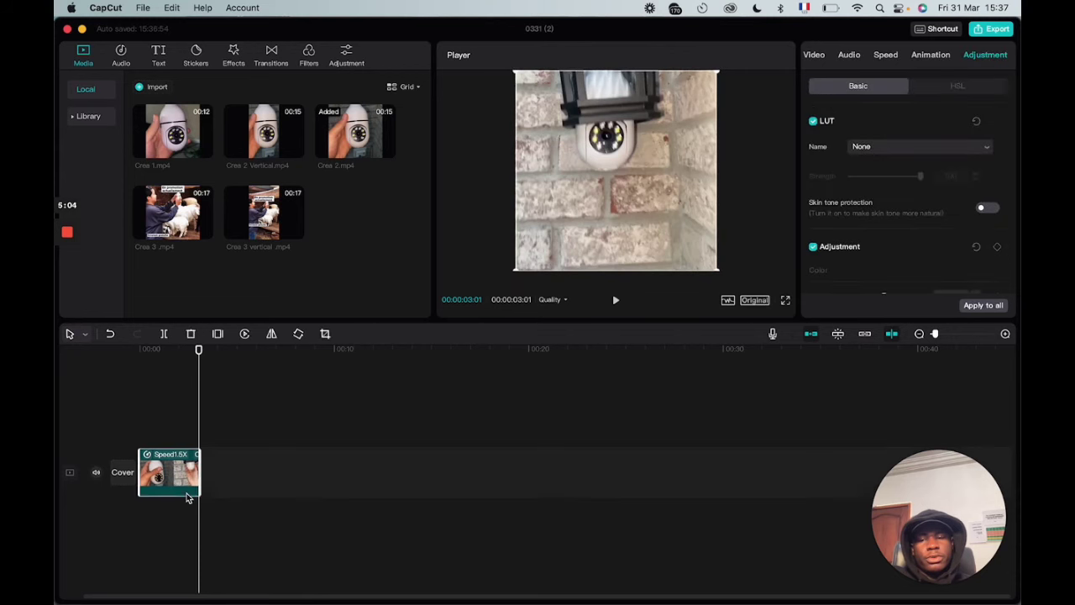
drag(202, 473, 374, 481)
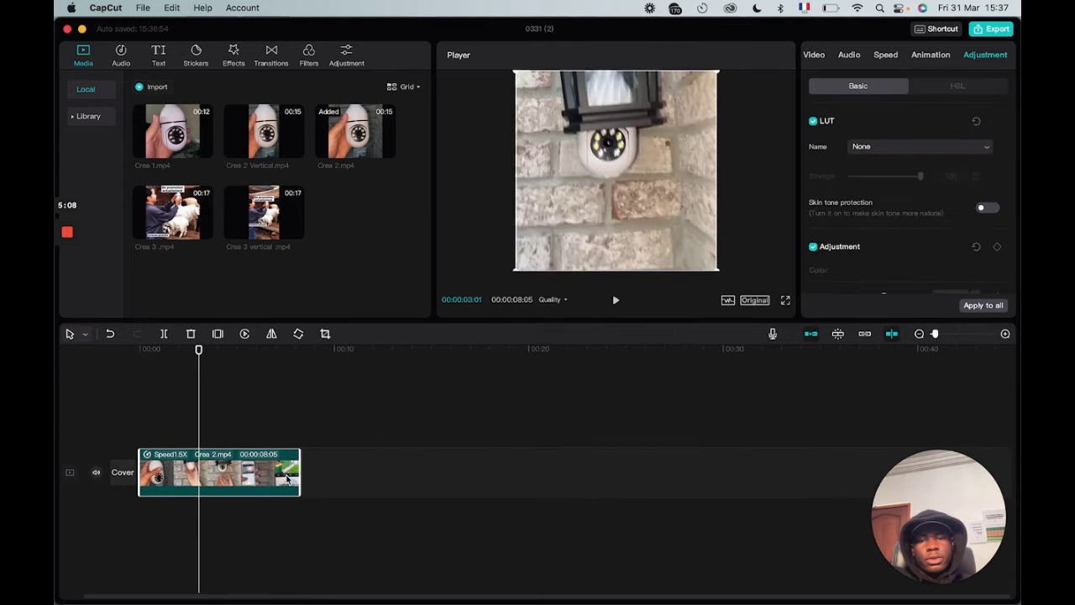
key(Delete)
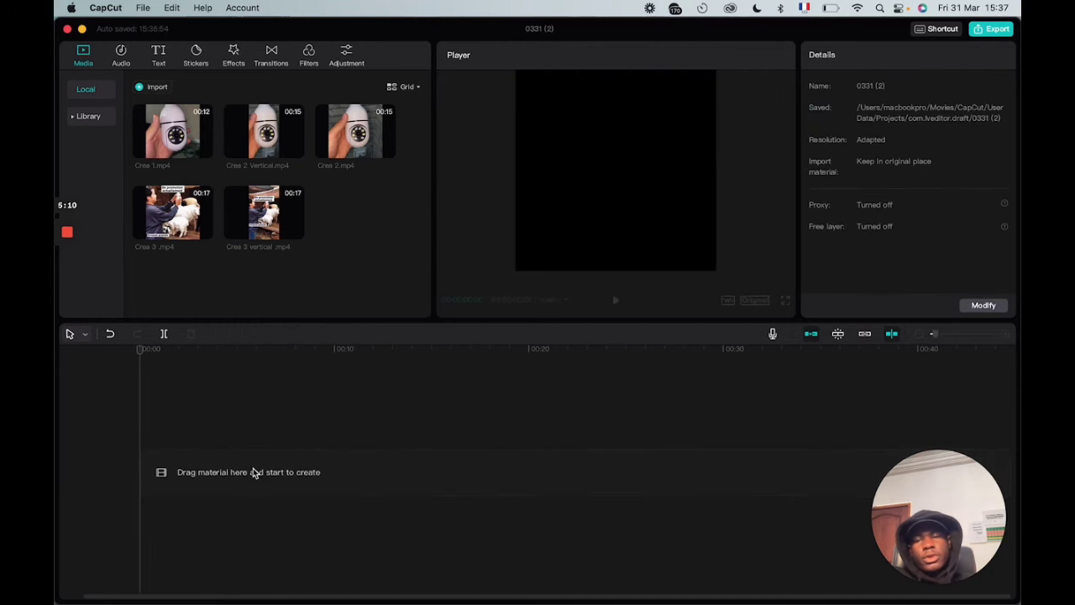
- Preview Crea 1.mp4 from the media library and place it at the start of the empty timeline
click(168, 125)
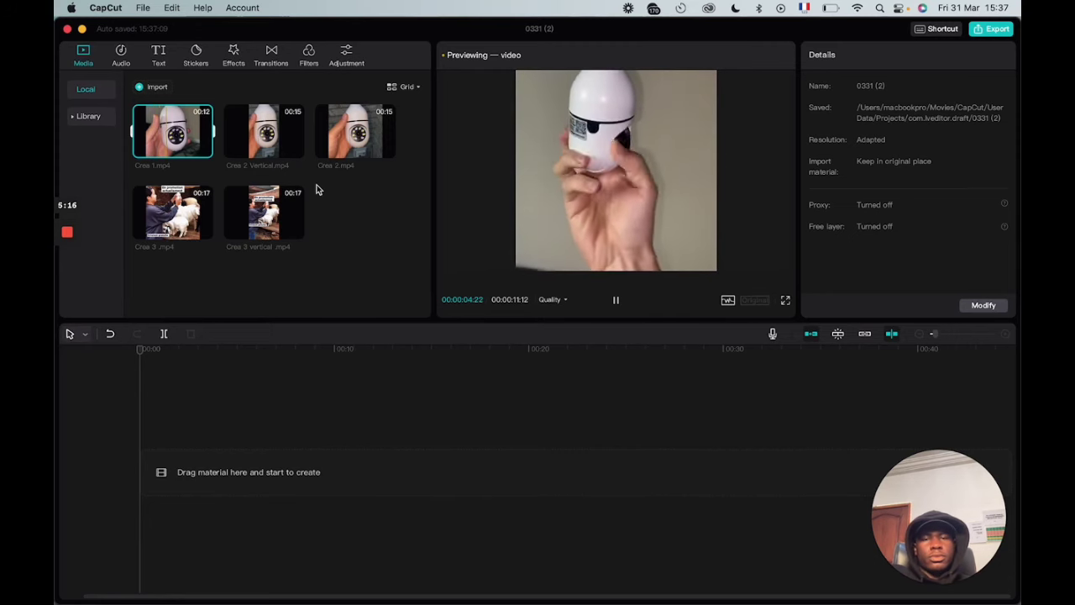
key(space)
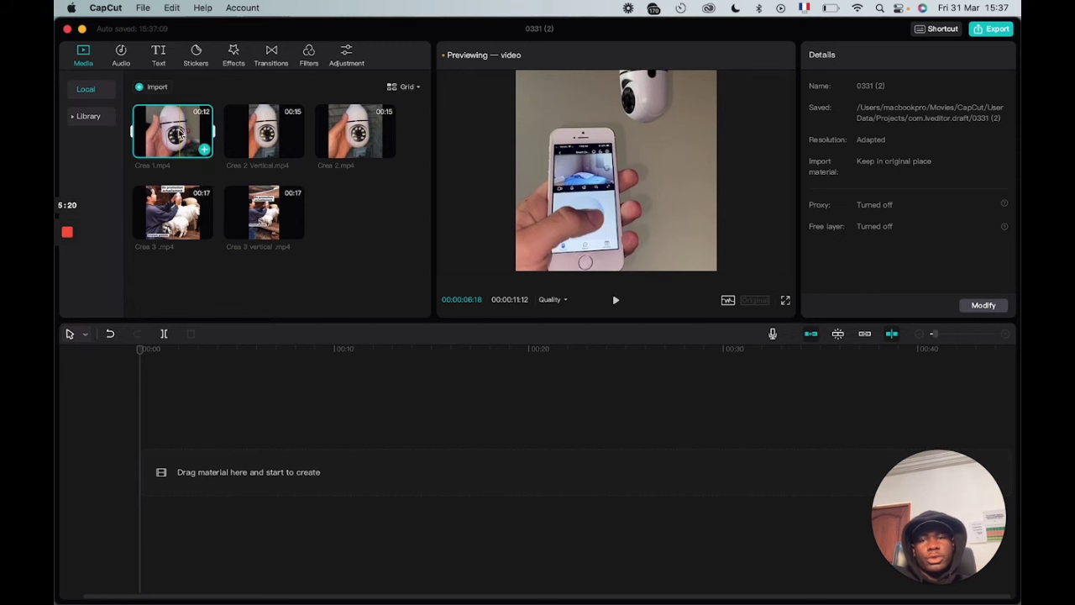
drag(179, 134, 148, 472)
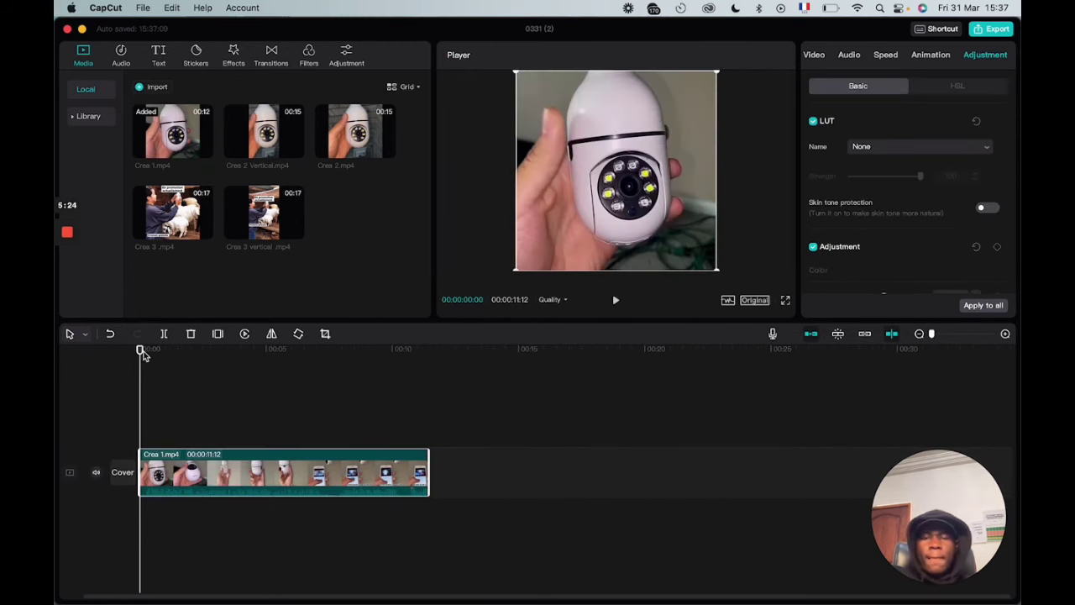
- Split the Crea 1.mp4 clip at 00:00:06:03 and delete the part before the cut
drag(142, 356, 294, 381)
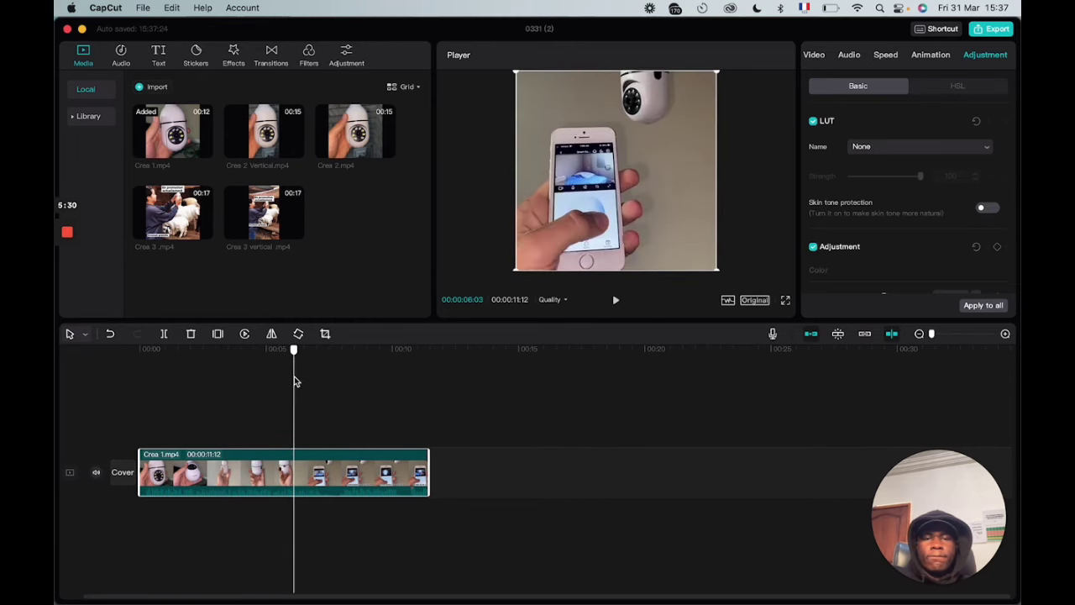
click(164, 334)
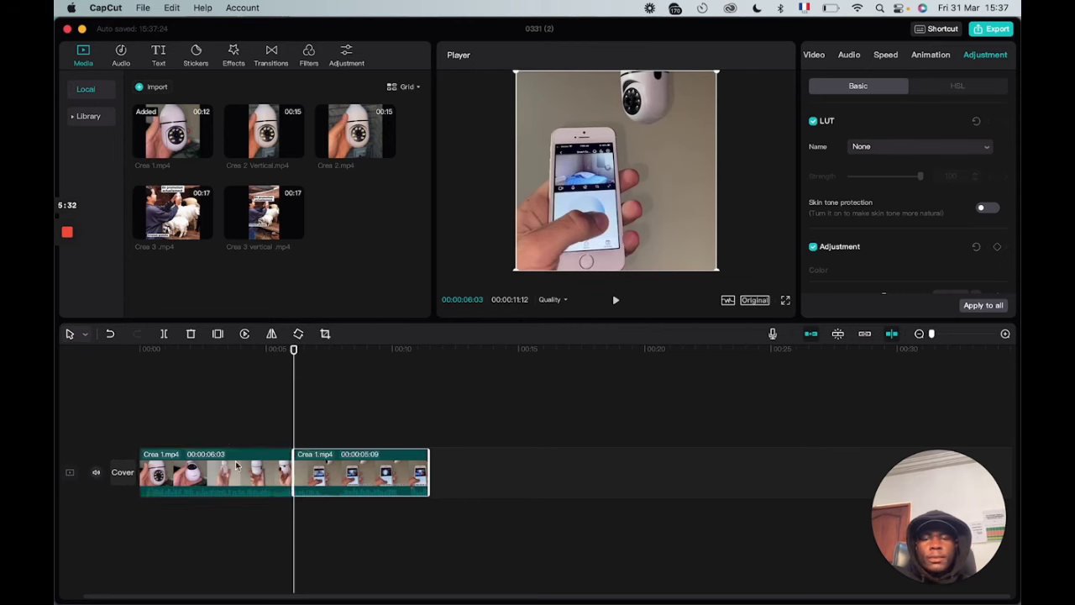
key(Delete)
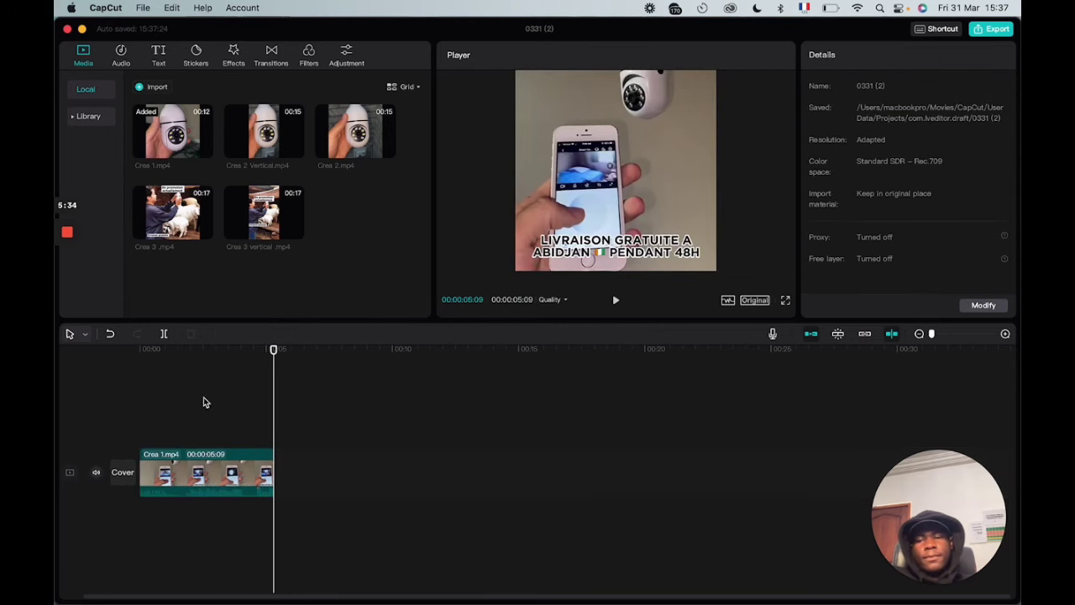
- Split the remaining clip at 00:00:01:22, delete the part after the cut, and play back the excerpt
drag(273, 353, 136, 357)
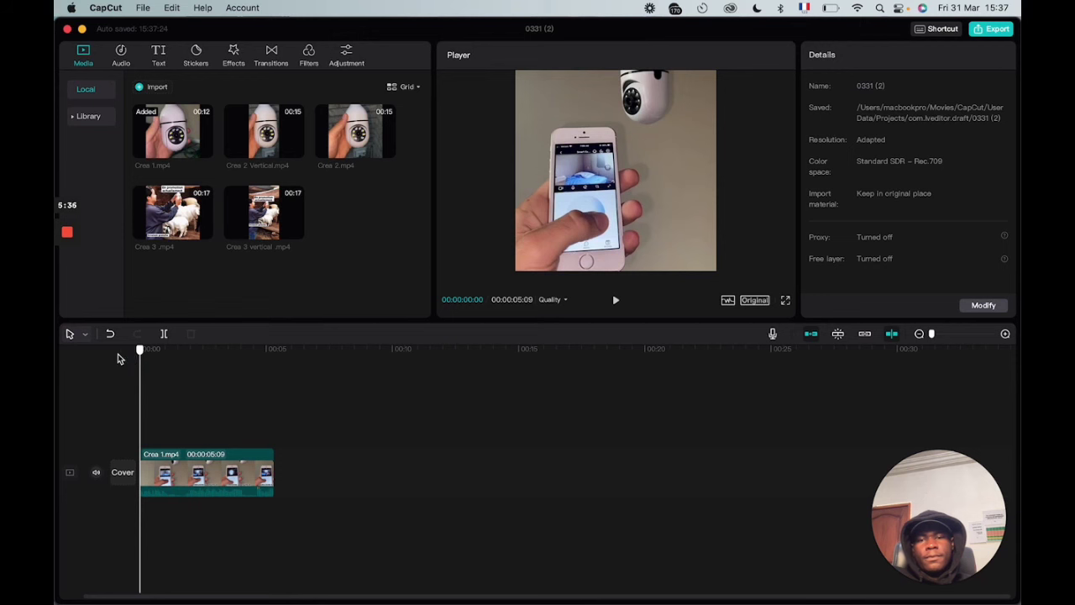
key(space)
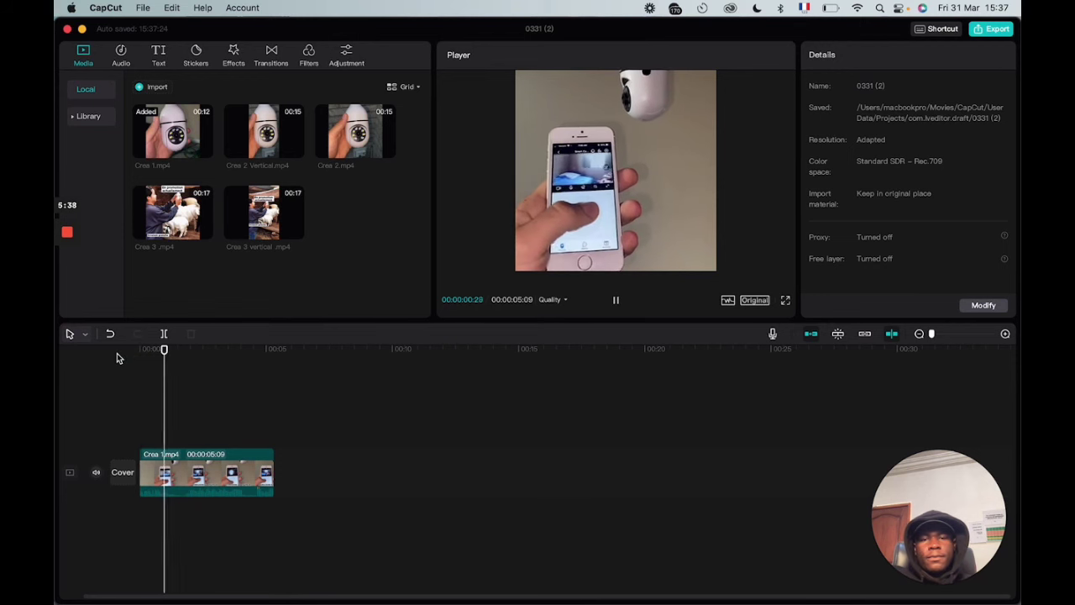
key(space)
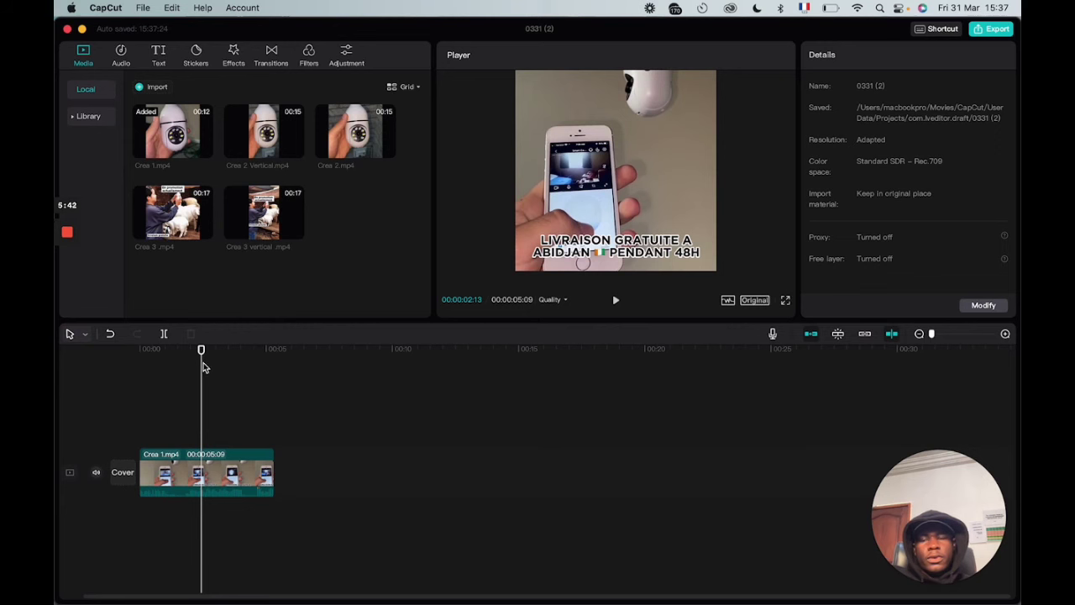
drag(201, 355, 186, 358)
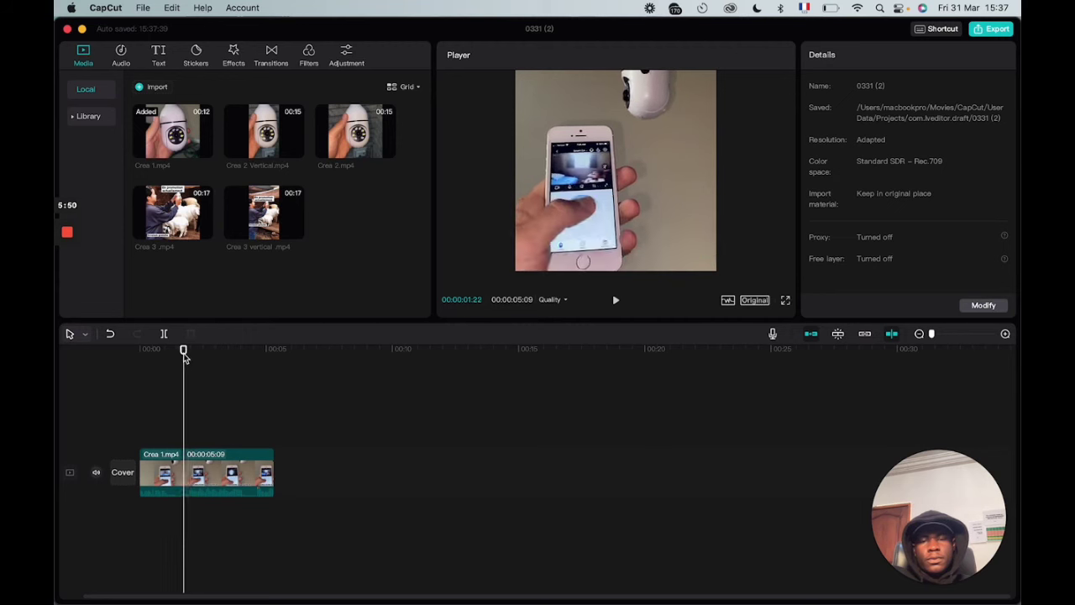
click(164, 334)
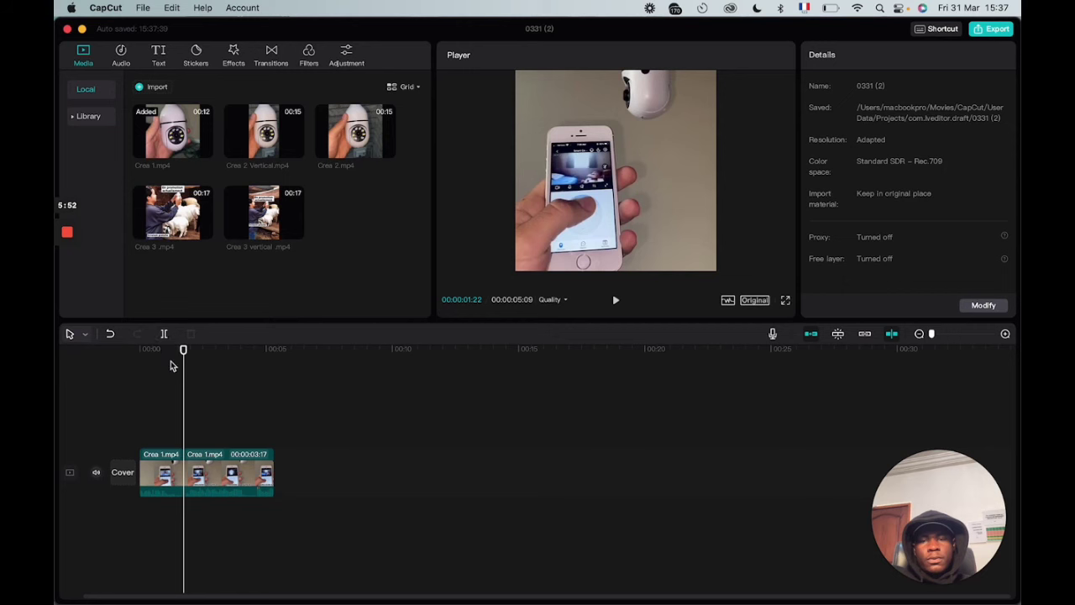
click(236, 456)
key(Delete)
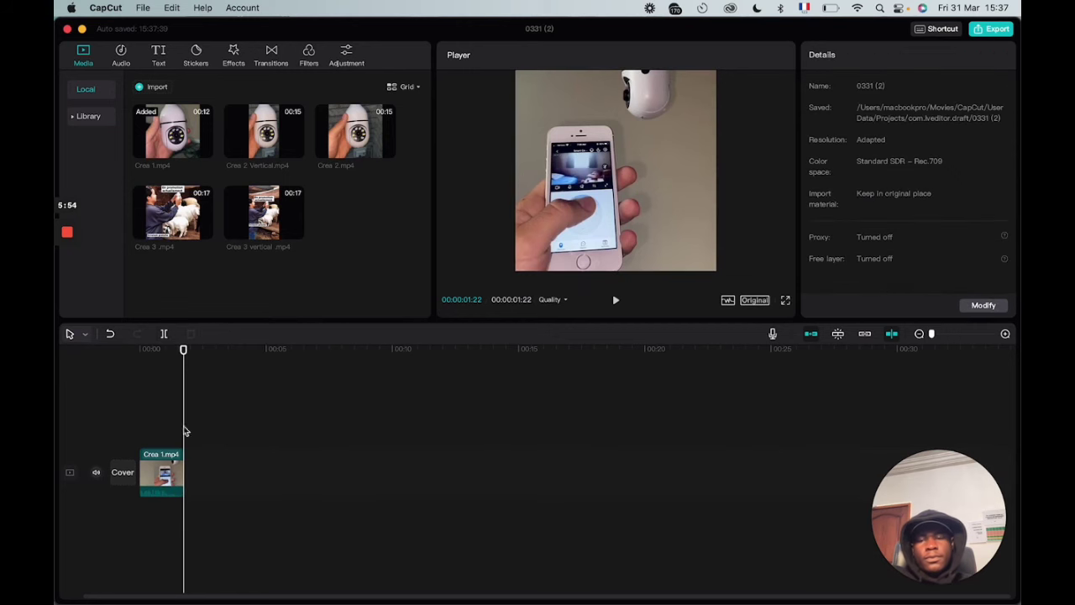
drag(184, 352, 140, 353)
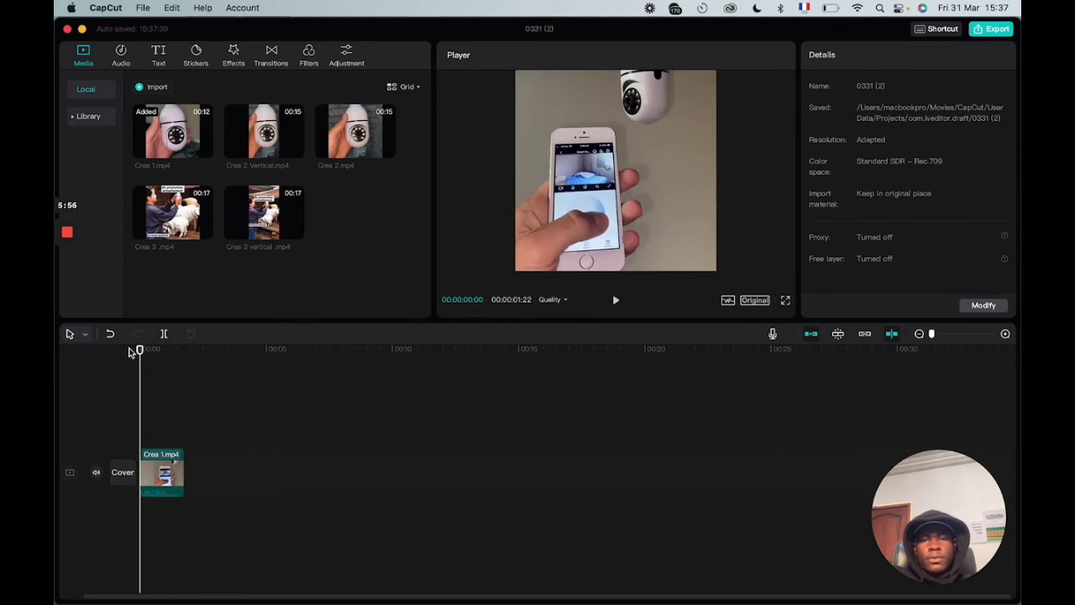
key(space)
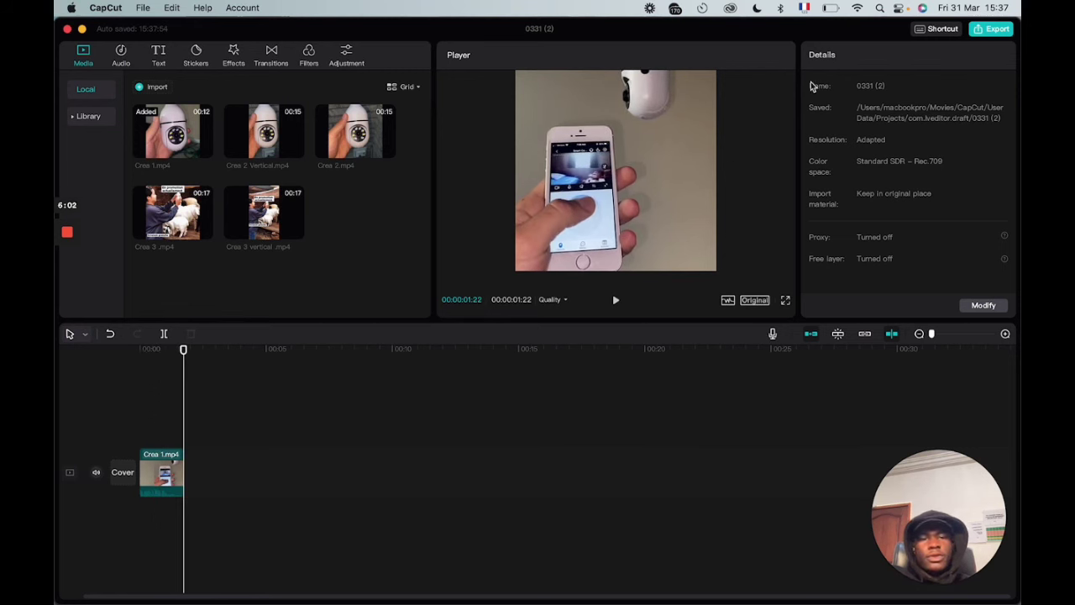
- Open the export settings for the excerpt and title the work GIF 2
click(997, 30)
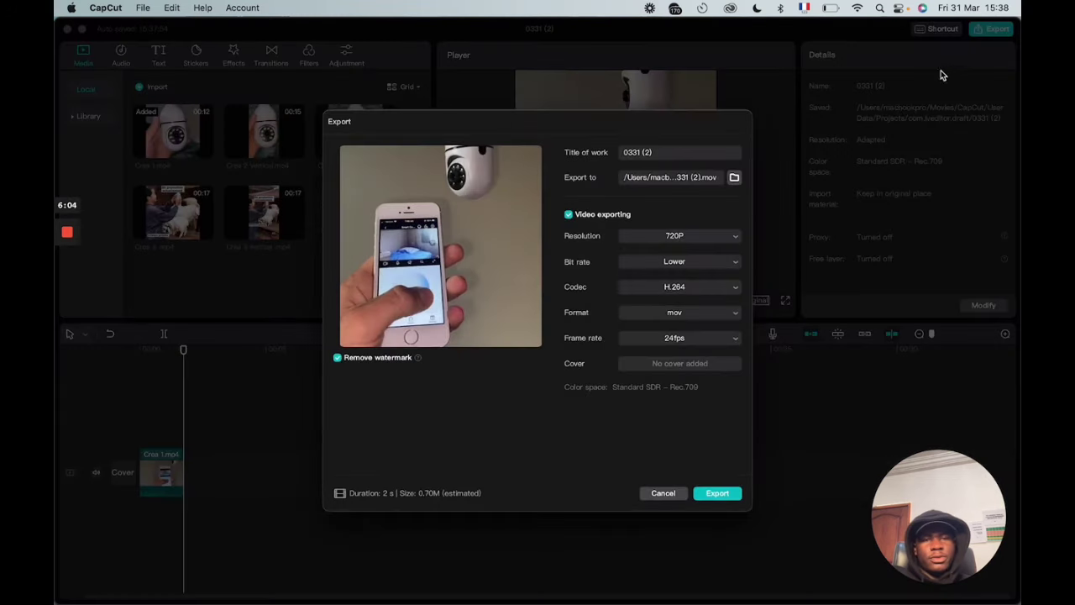
triple_click(687, 157)
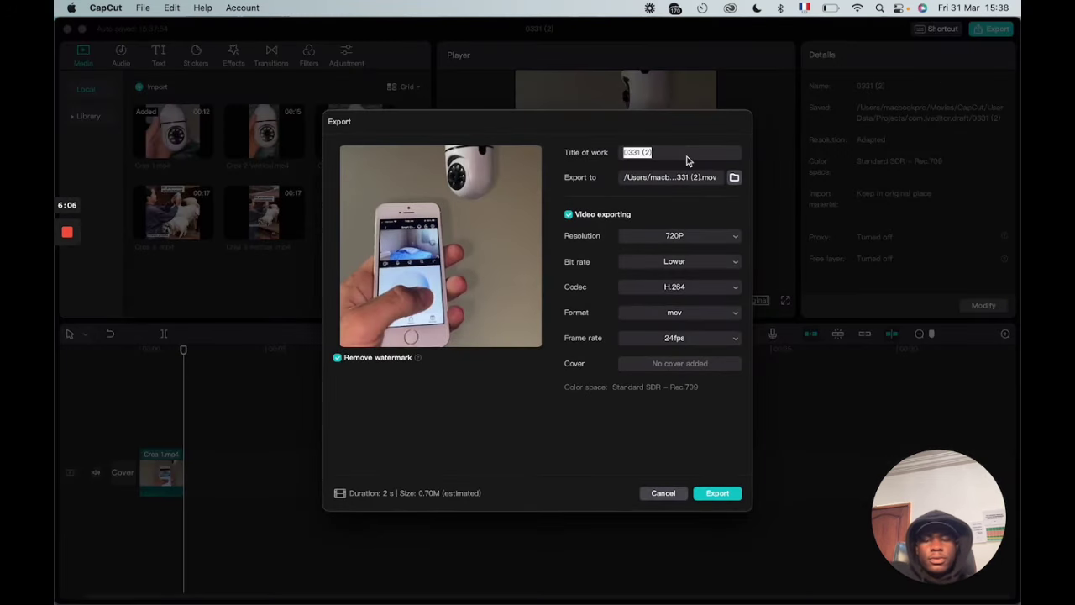
text(GIF )
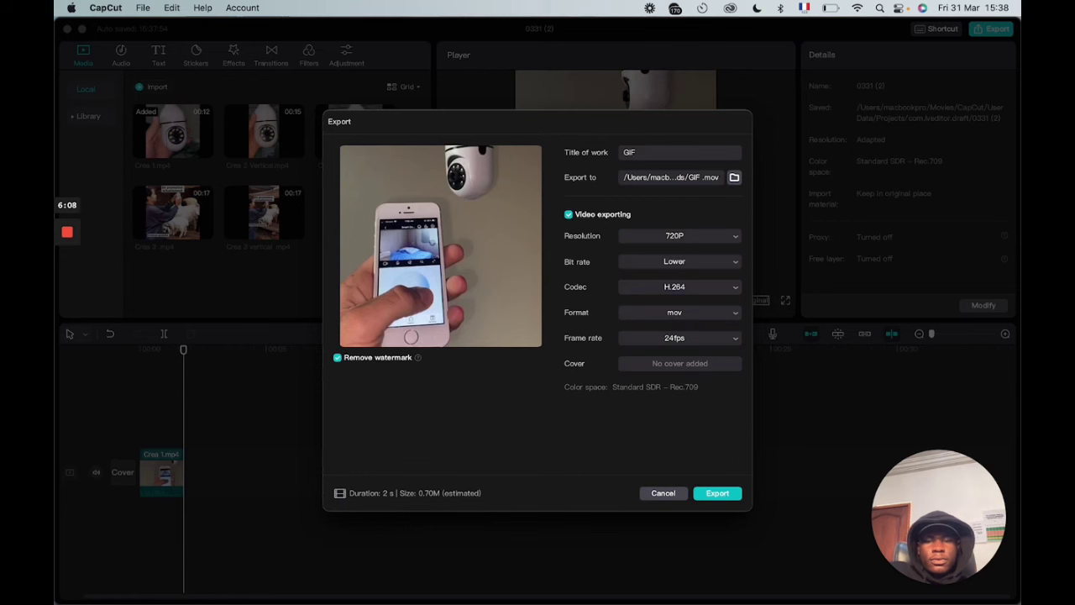
text(é)
key(BackSpace)
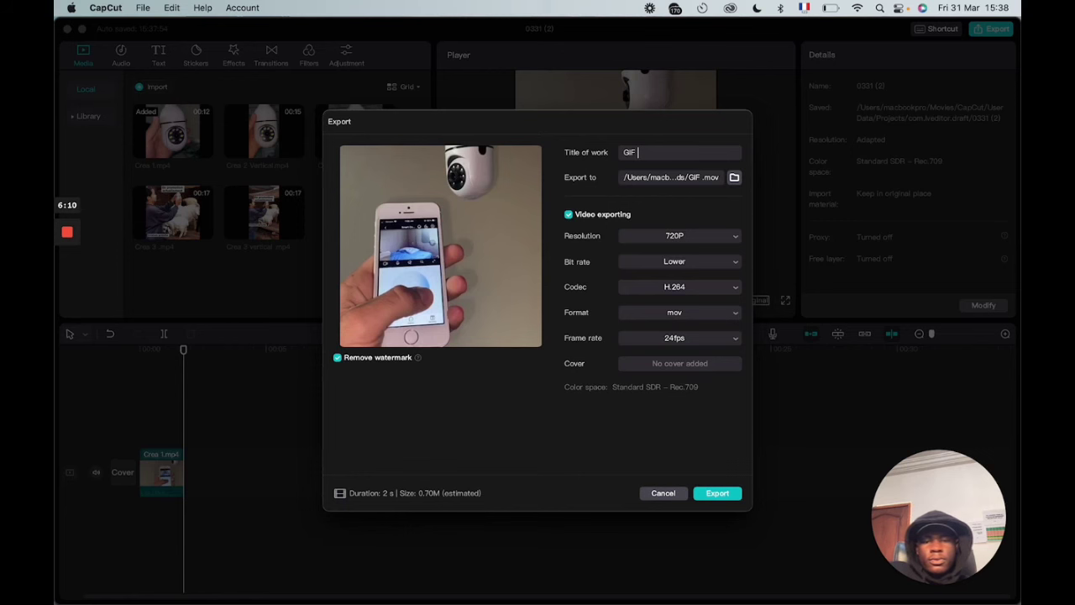
text(é)
key(BackSpace)
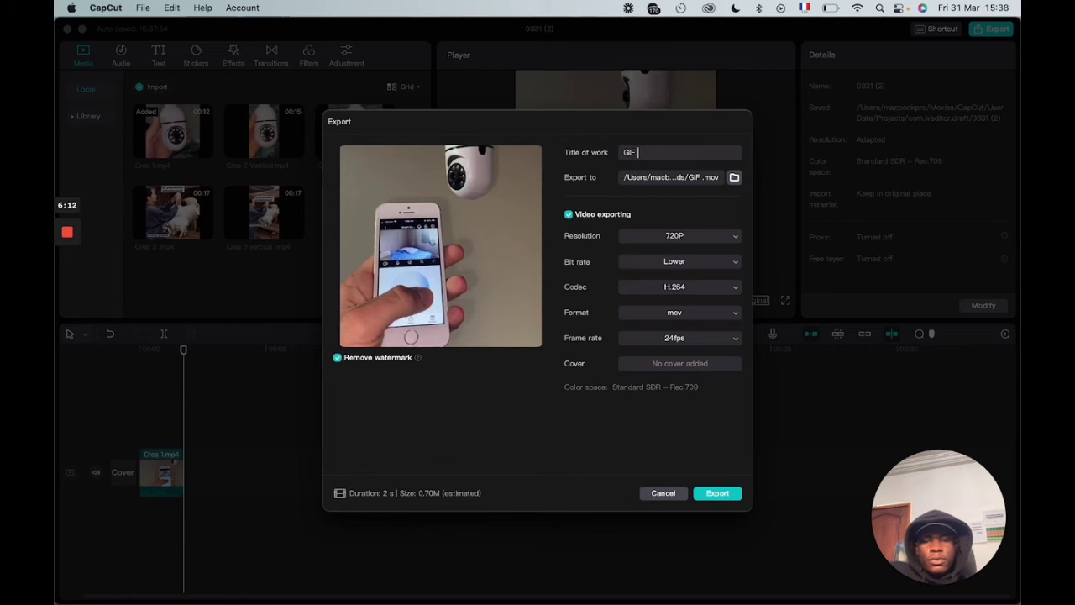
text(2)
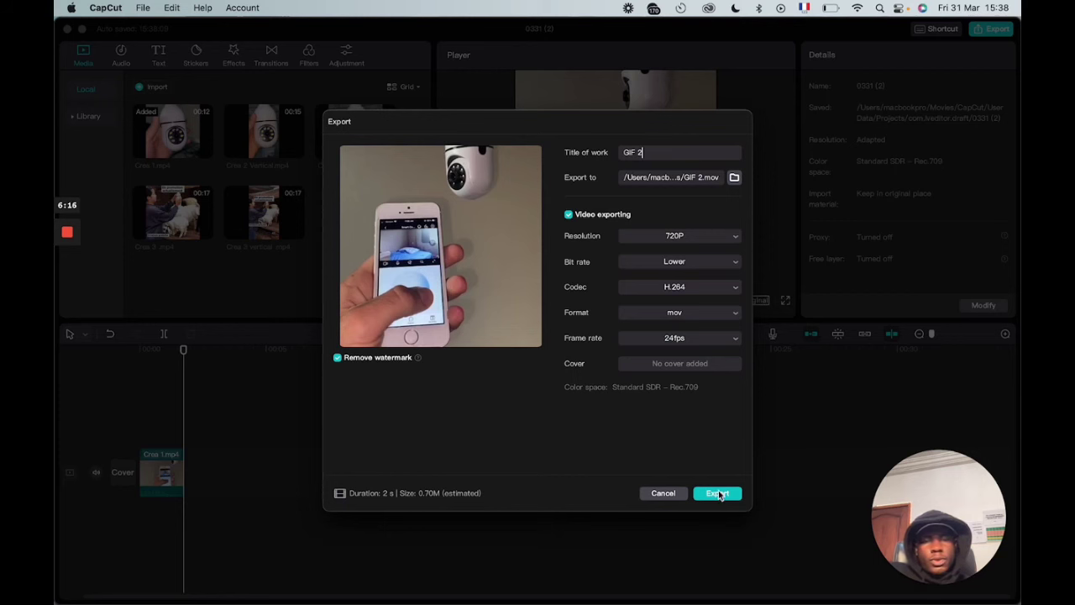
- Set the export bit rate to Recommended and export the video
click(704, 267)
click(694, 303)
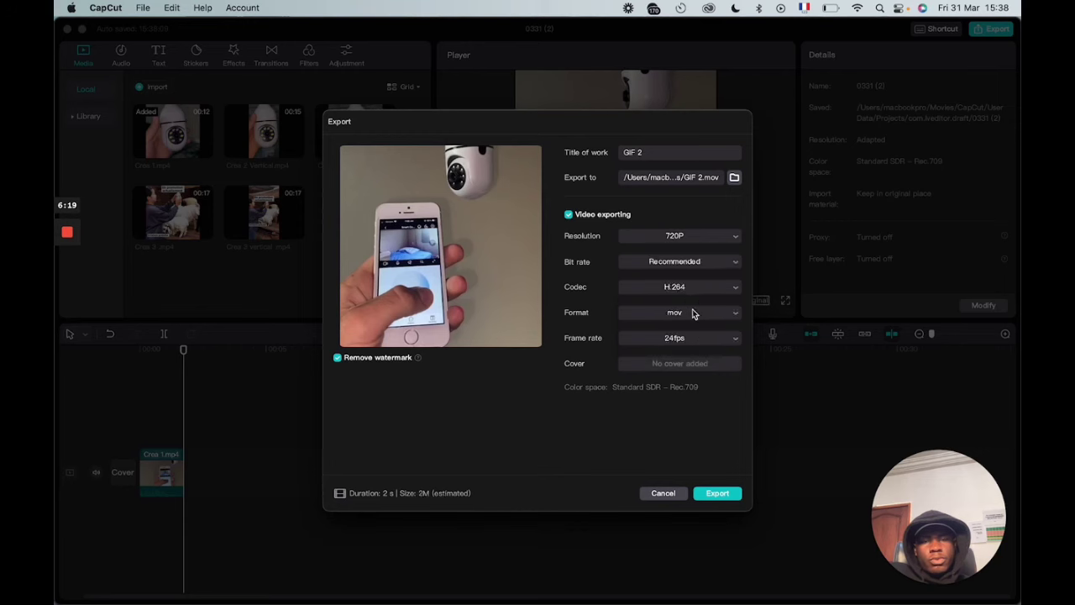
click(717, 495)
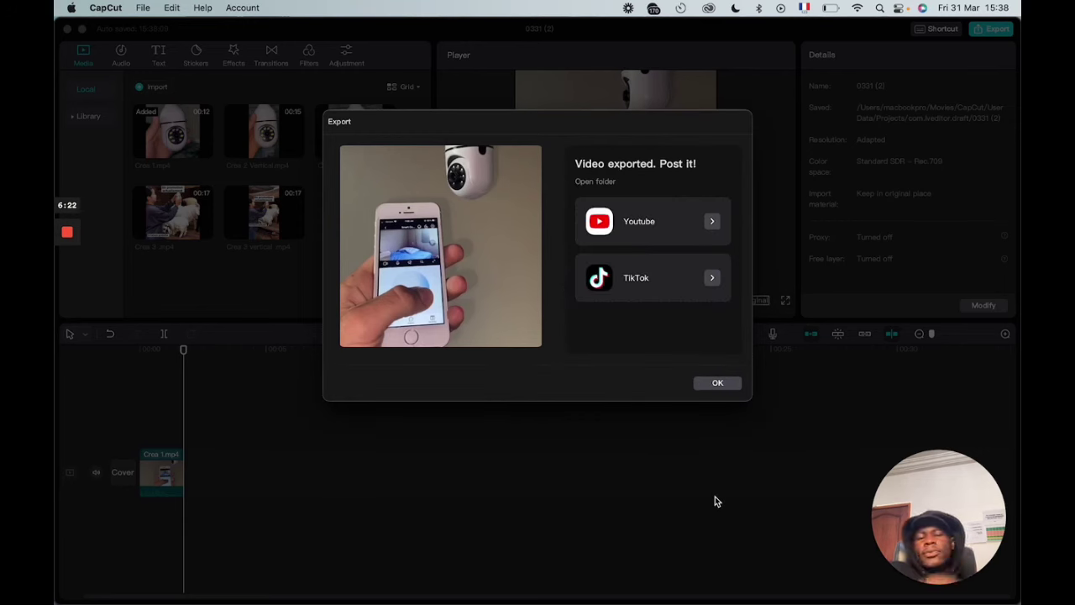
- Switch to the 600 px × 600 px Canva design in Chrome and delete the video from its page
mouse_move(675, 588)
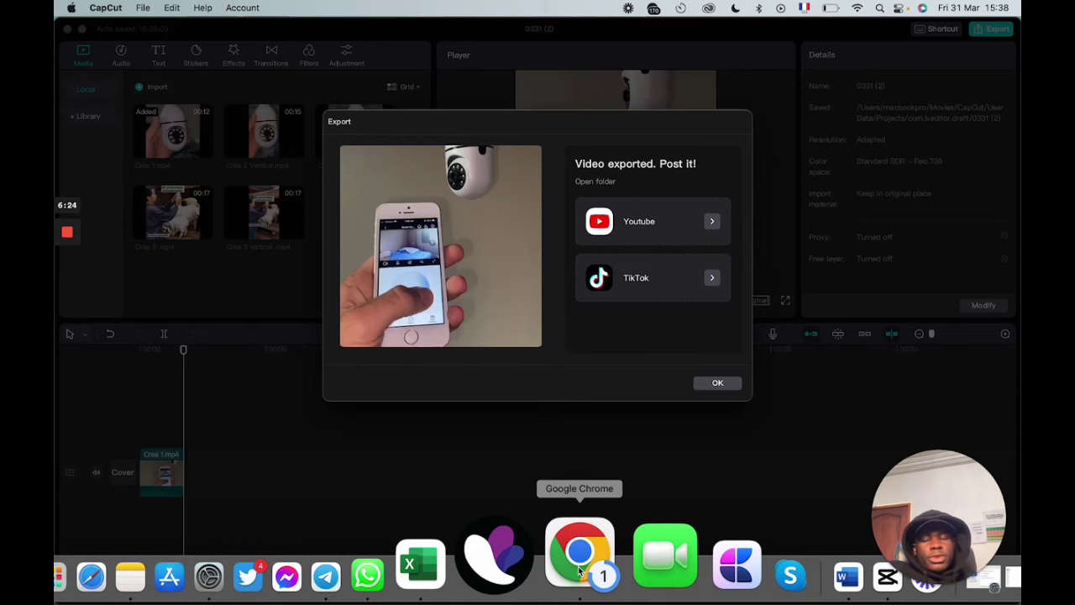
click(579, 571)
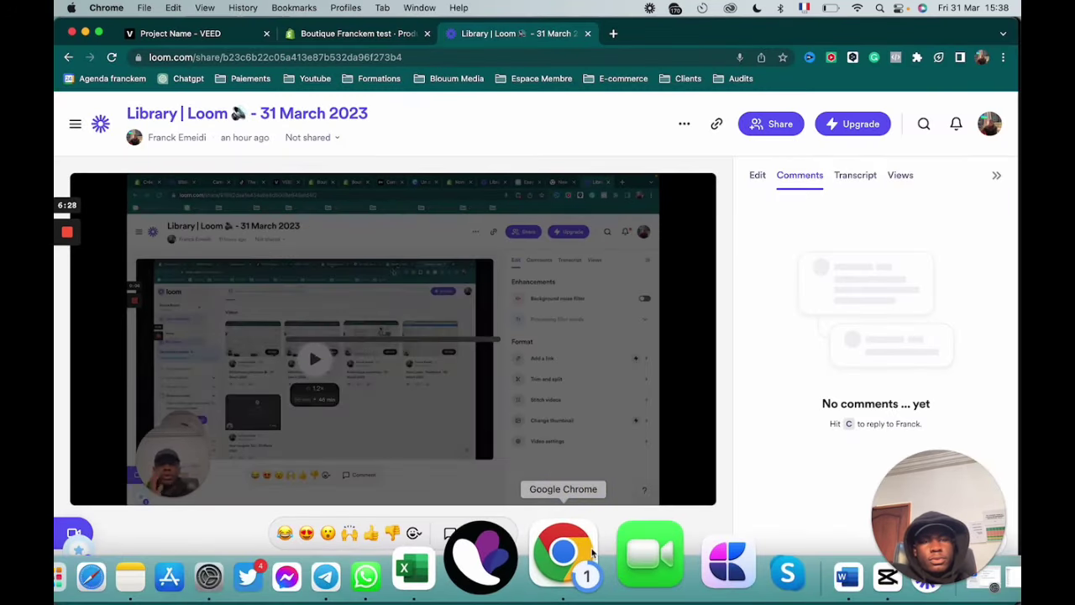
right_click(591, 548)
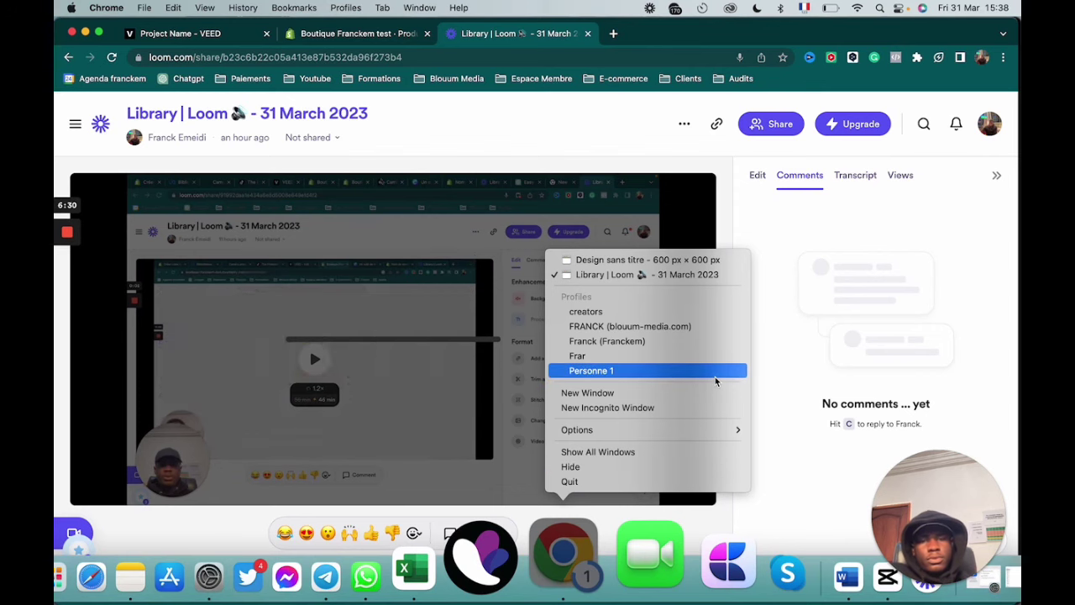
click(688, 327)
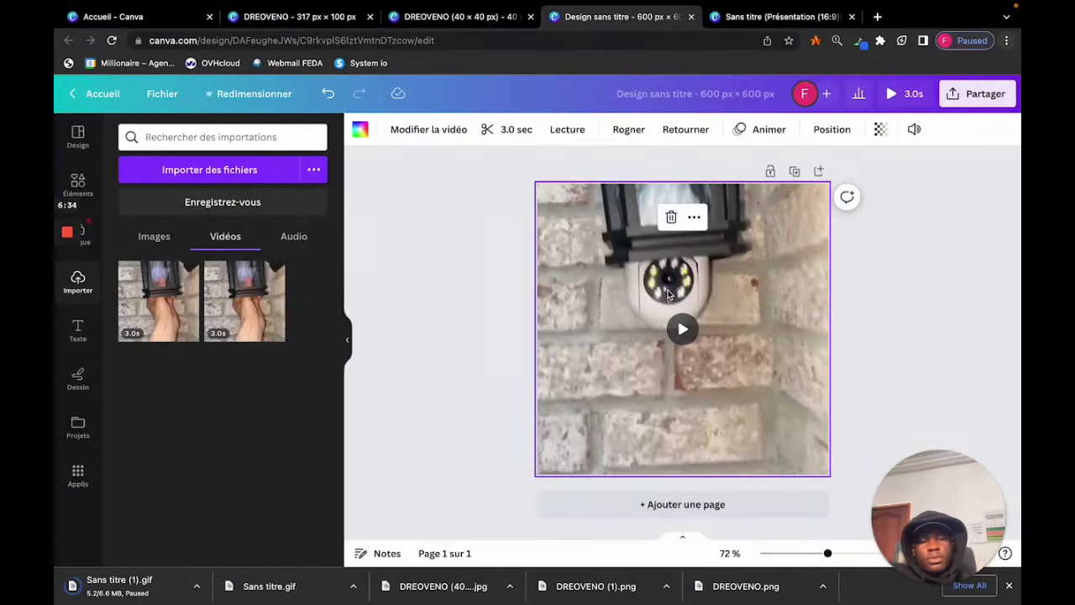
key(Delete)
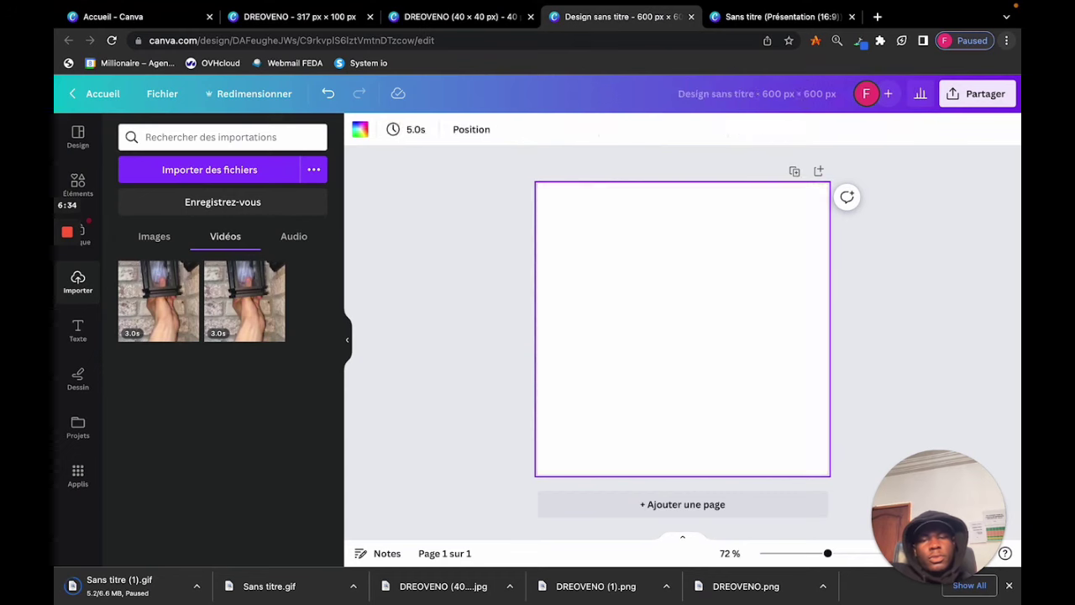
- Upload the exported clip GIF 2.mov from Downloads to the design's video uploads
click(237, 171)
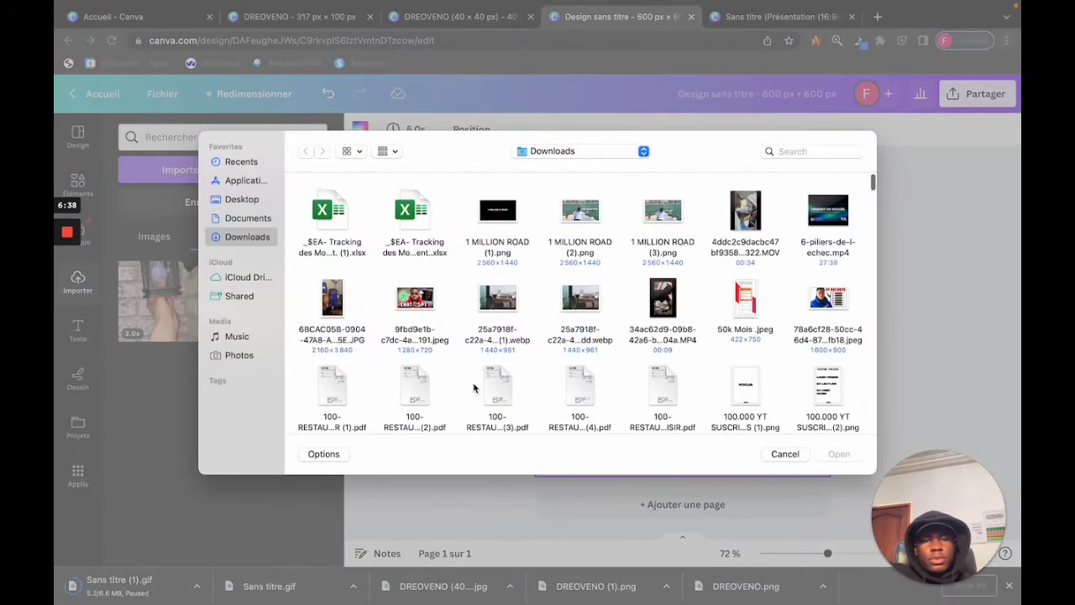
click(796, 153)
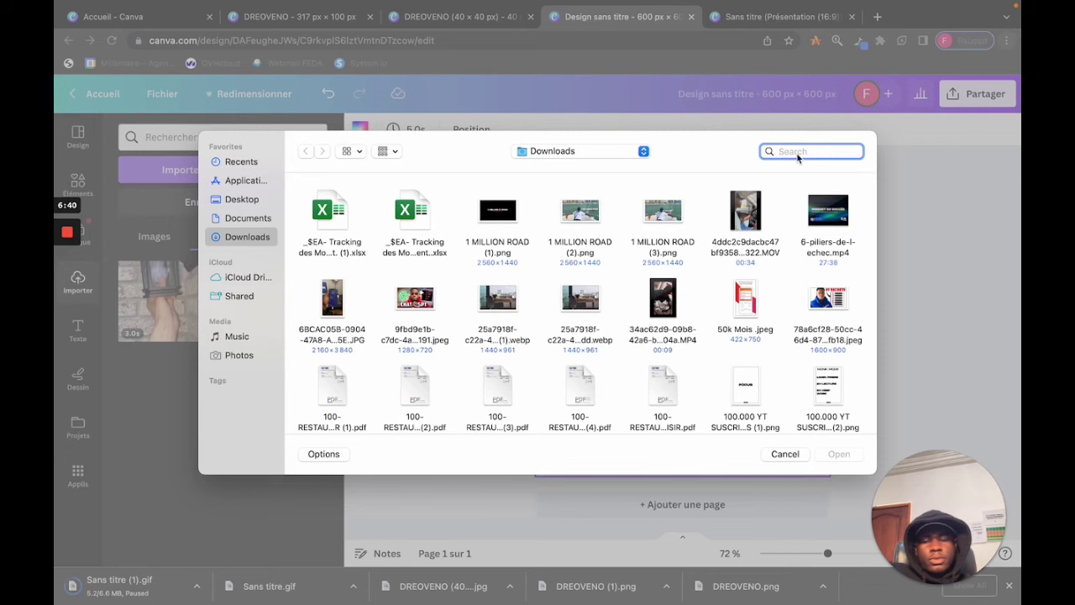
text(GIF 2)
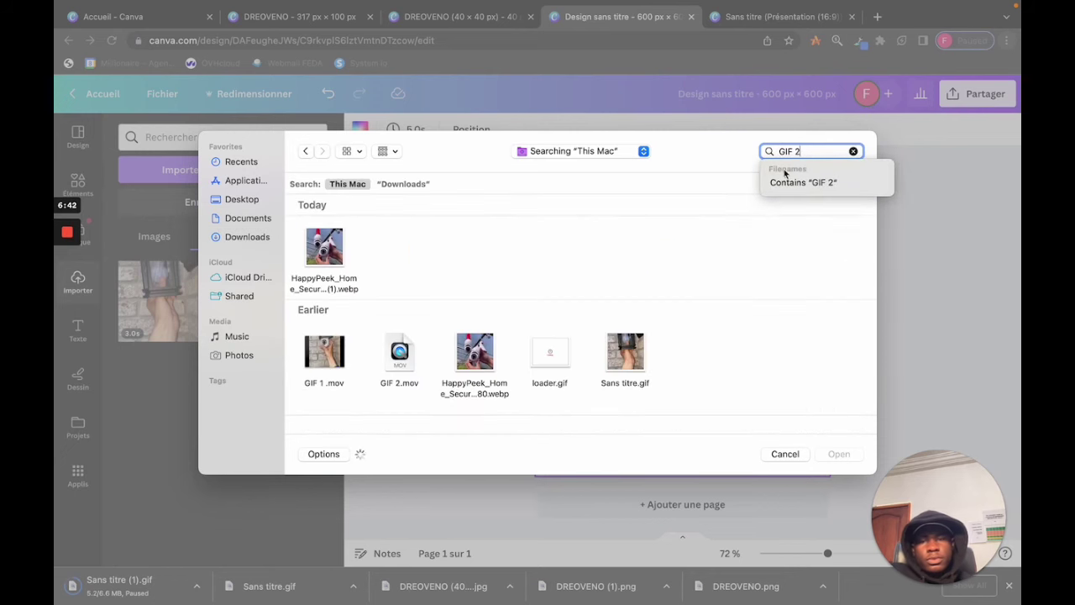
key(Down)
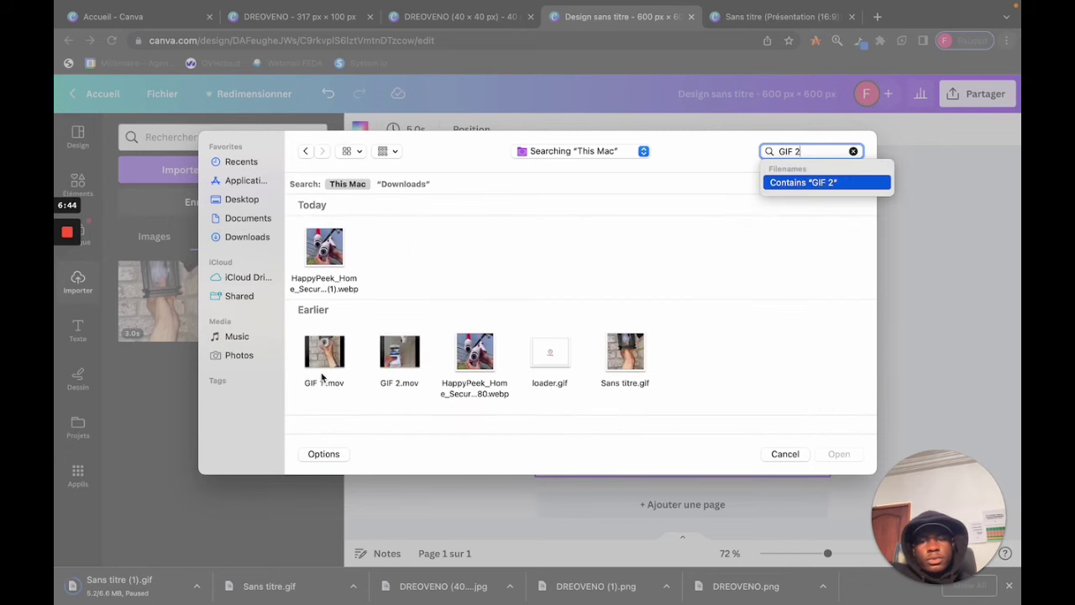
click(400, 353)
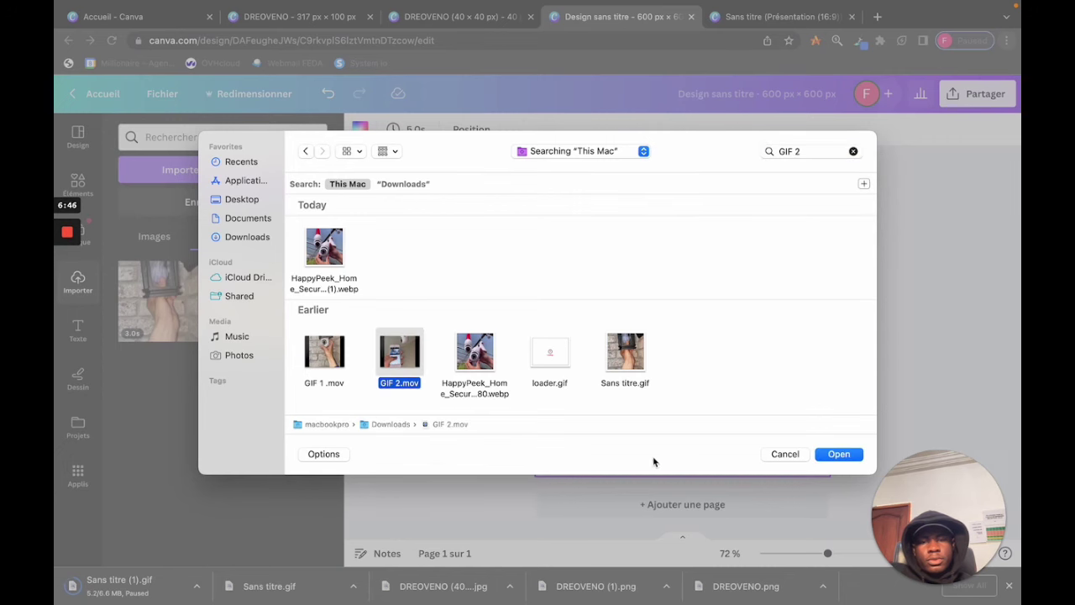
click(838, 454)
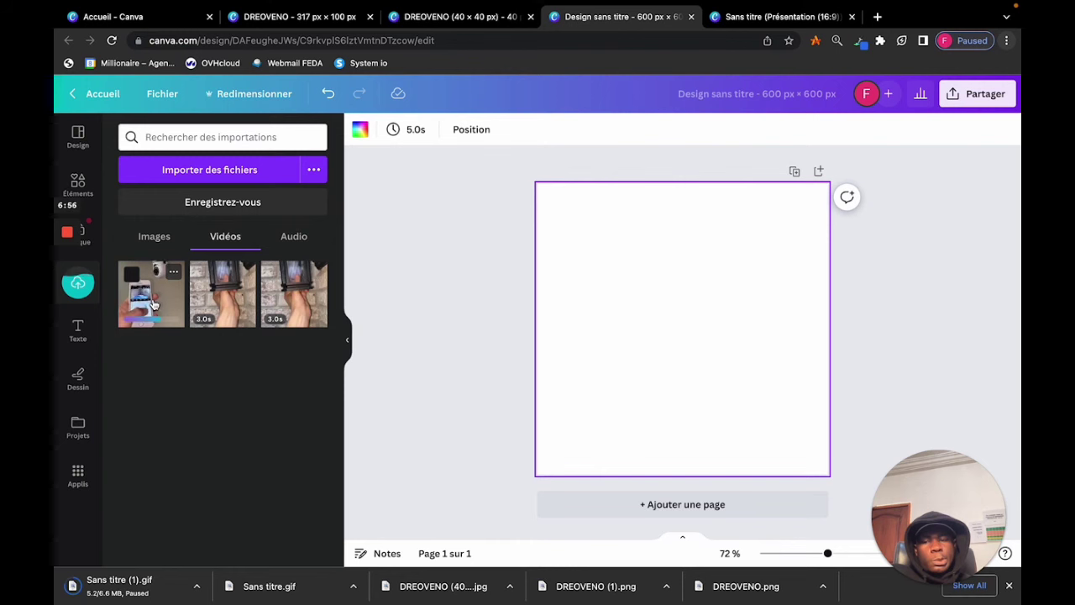
- Cancel the paused Sans titre (1).gif download and place the 1.7 s phone clip so it fills the blank page
right_click(151, 593)
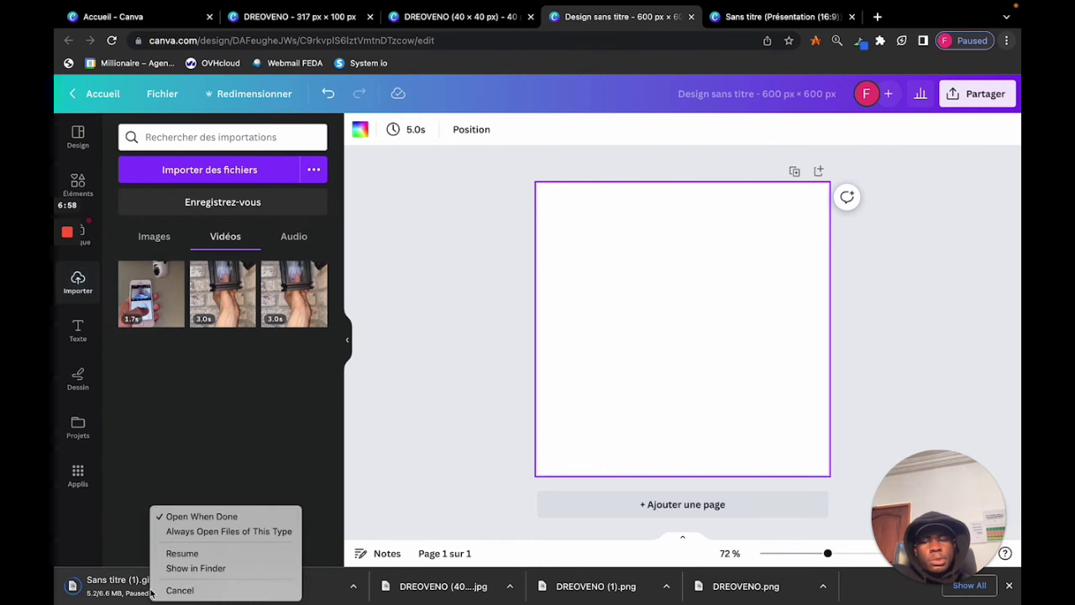
click(172, 589)
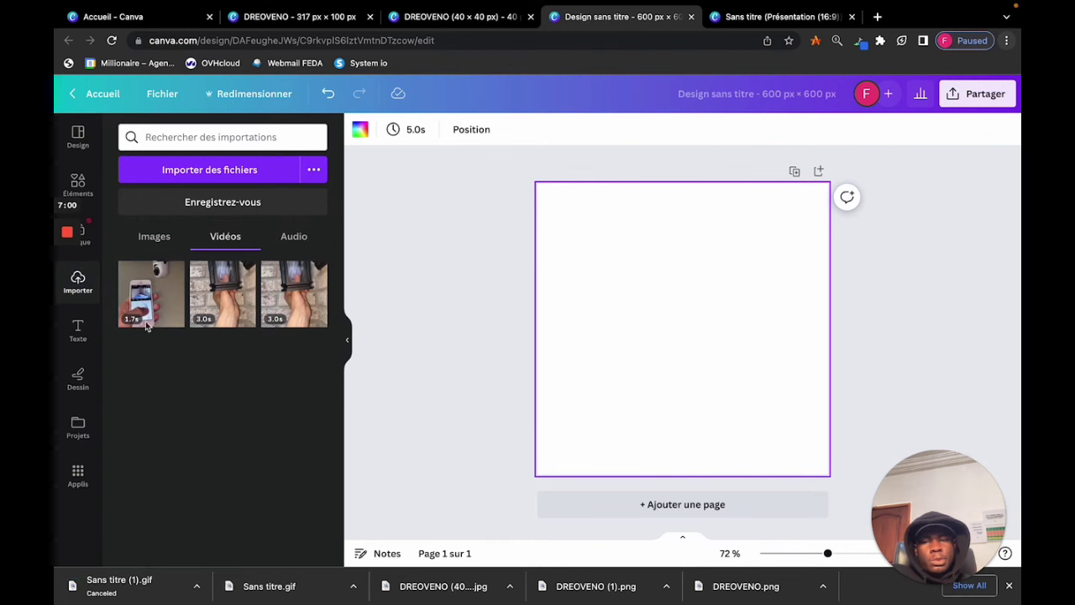
drag(141, 296, 552, 301)
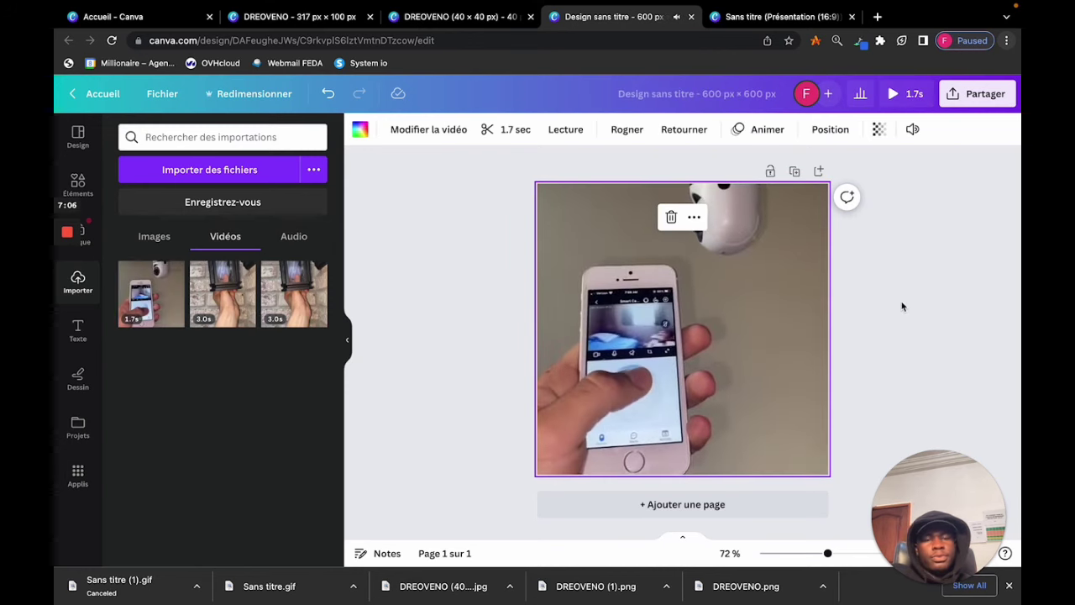
click(684, 332)
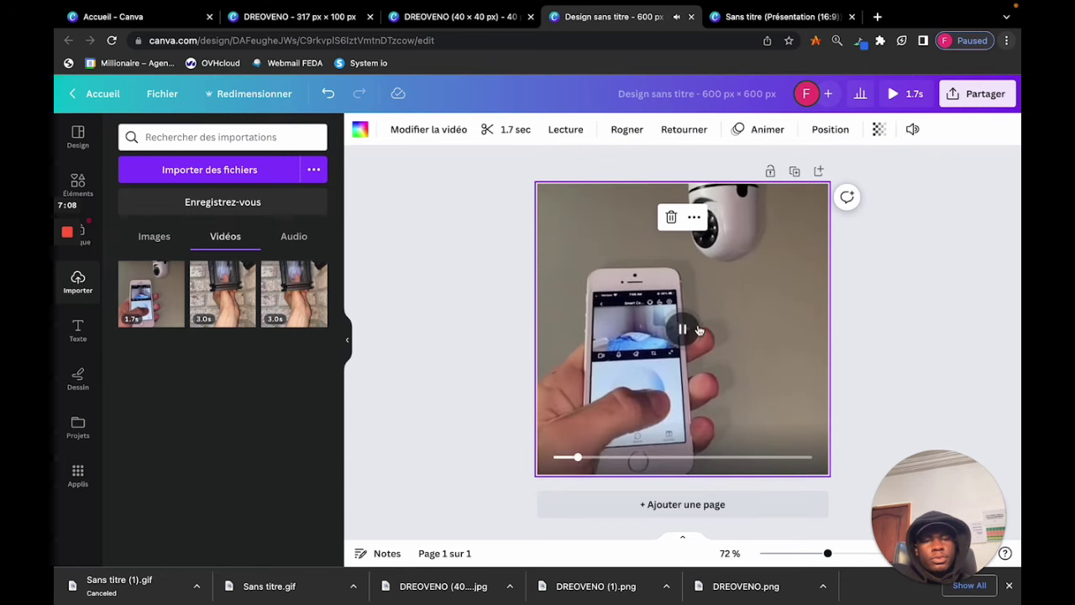
- Download the design as a GIF at size 0.8 (480 × 480 px)
click(979, 94)
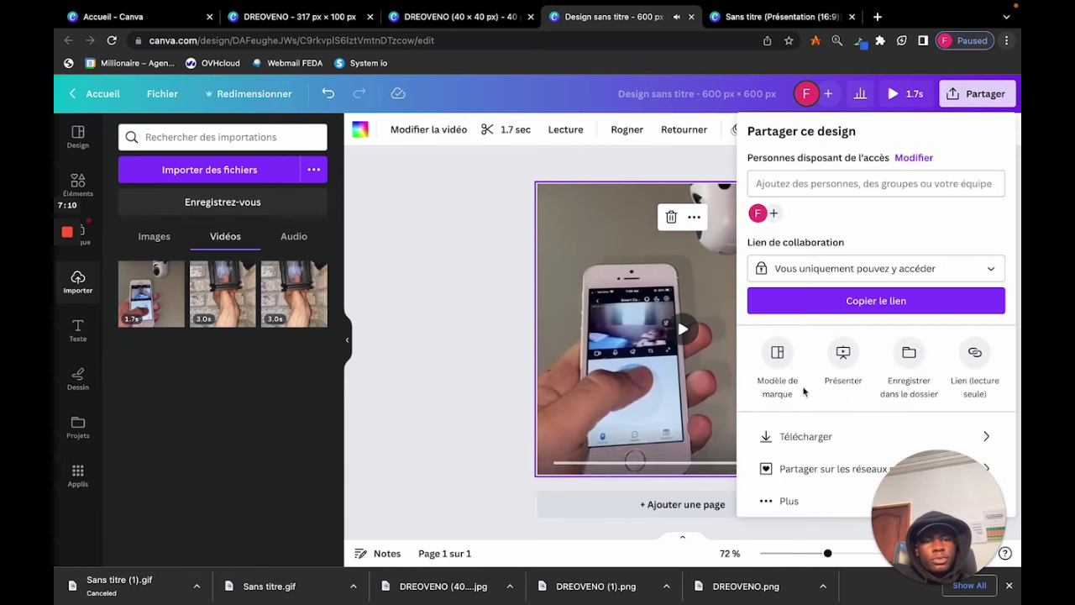
click(792, 436)
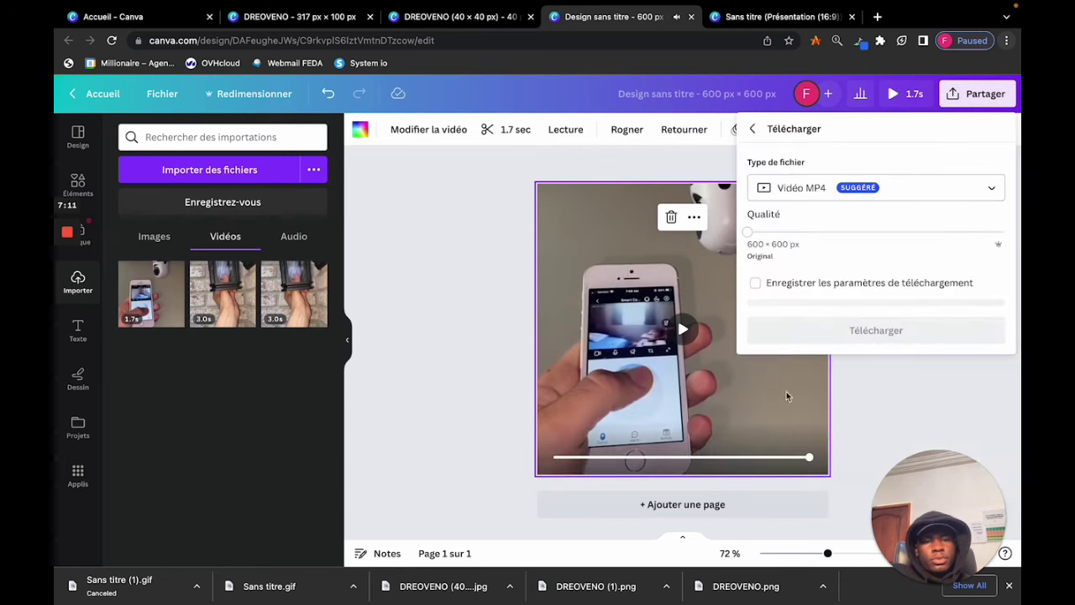
click(824, 186)
click(787, 457)
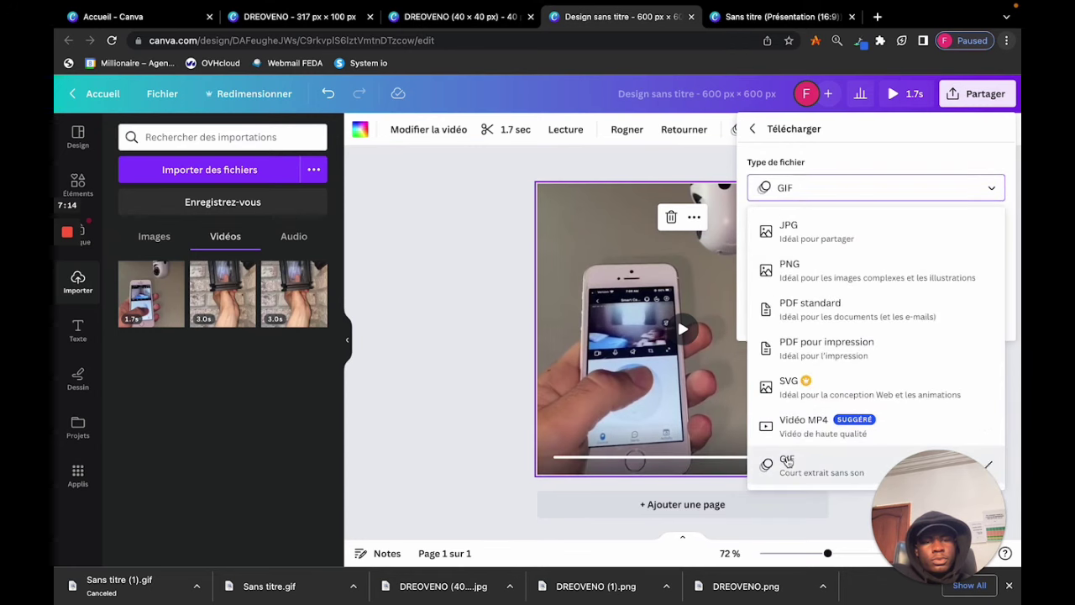
click(816, 238)
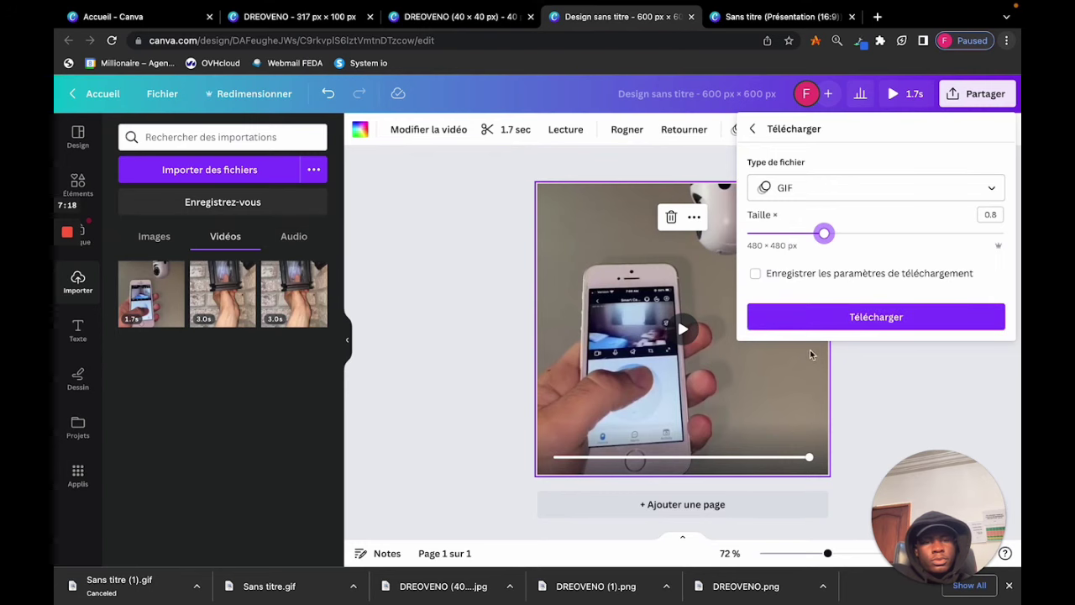
click(813, 319)
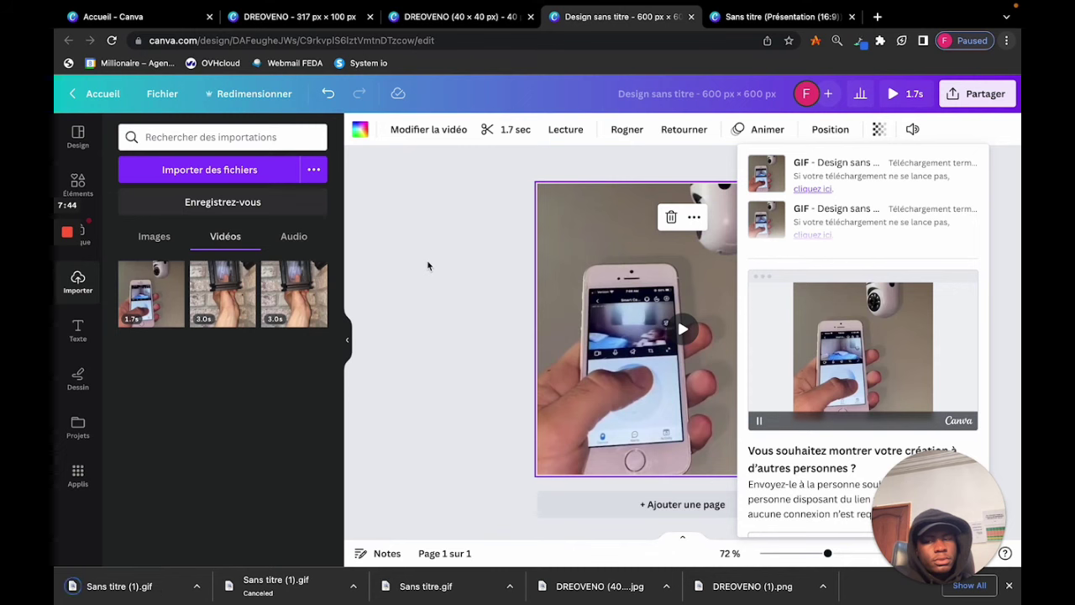
- Open the downloaded Sans titre (1).gif in Preview, look through its frames, and put the window away
right_click(128, 590)
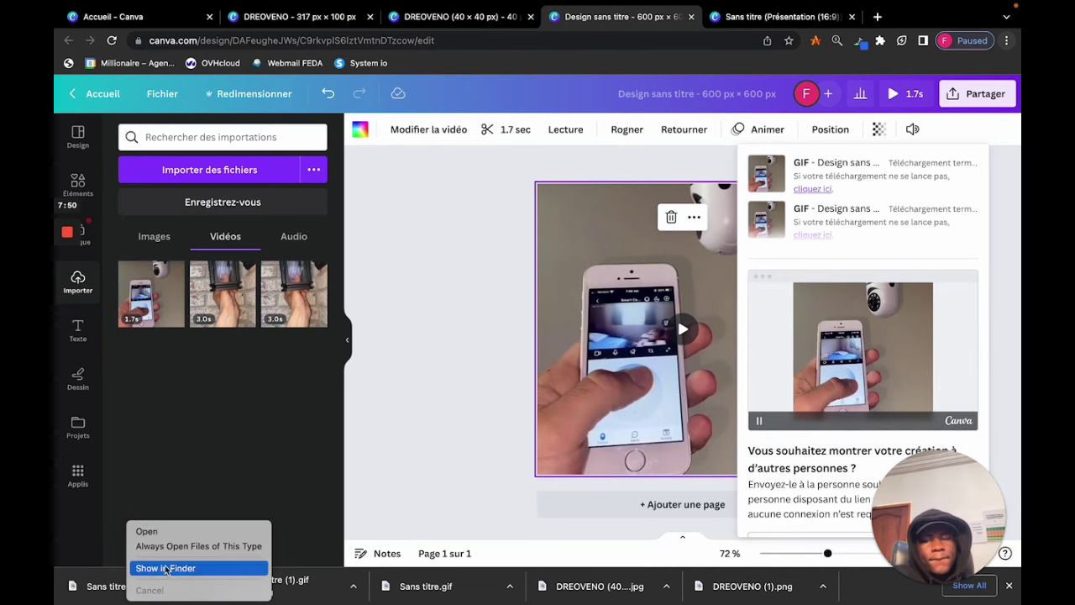
click(147, 528)
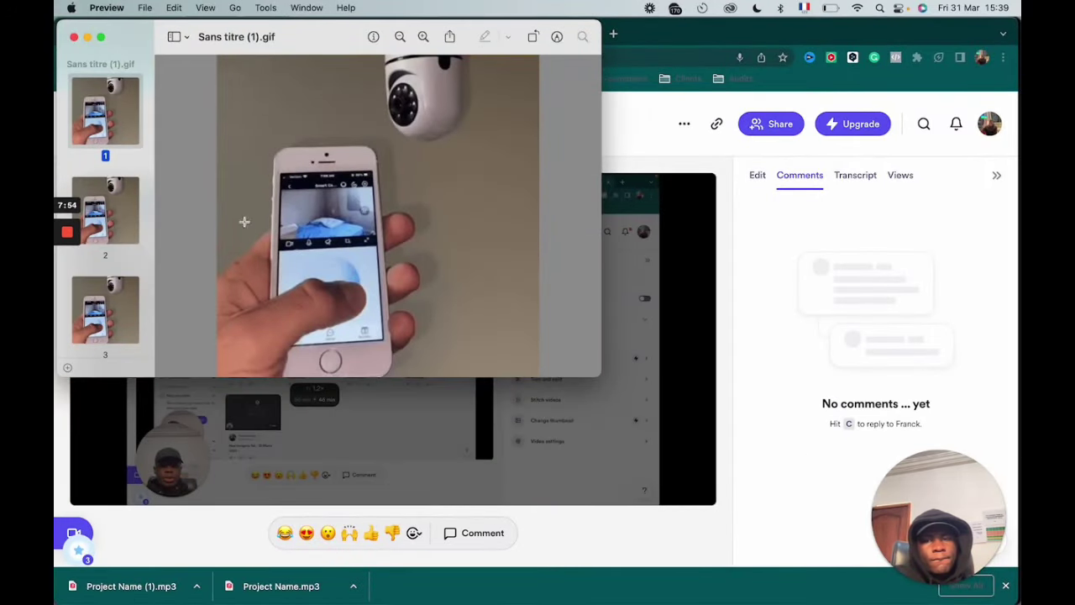
scroll(105, 210, down, 10)
scroll(105, 227, down, 15)
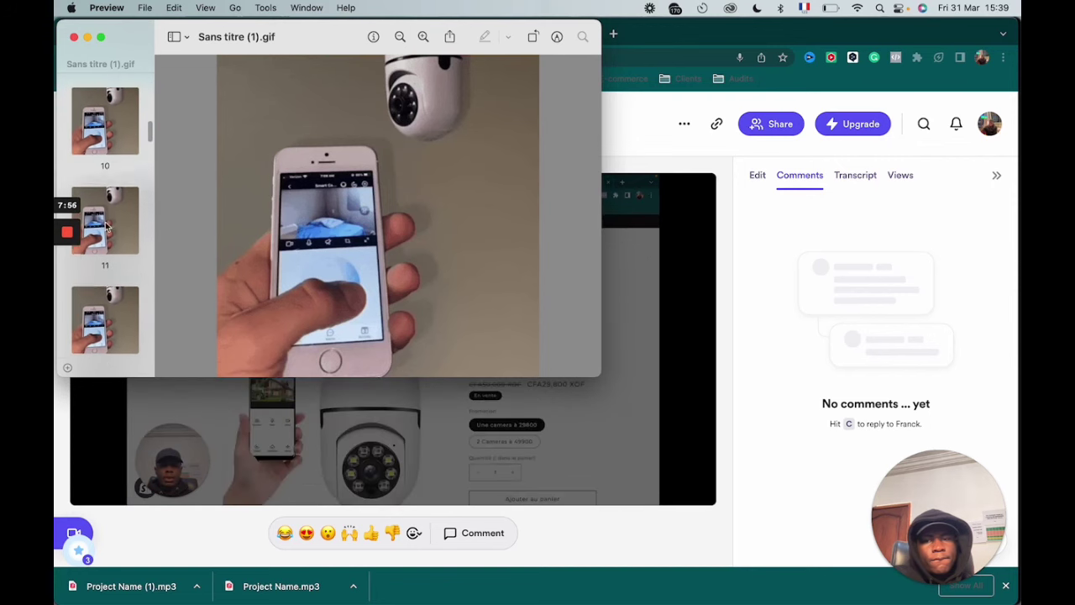
scroll(113, 228, down, 7)
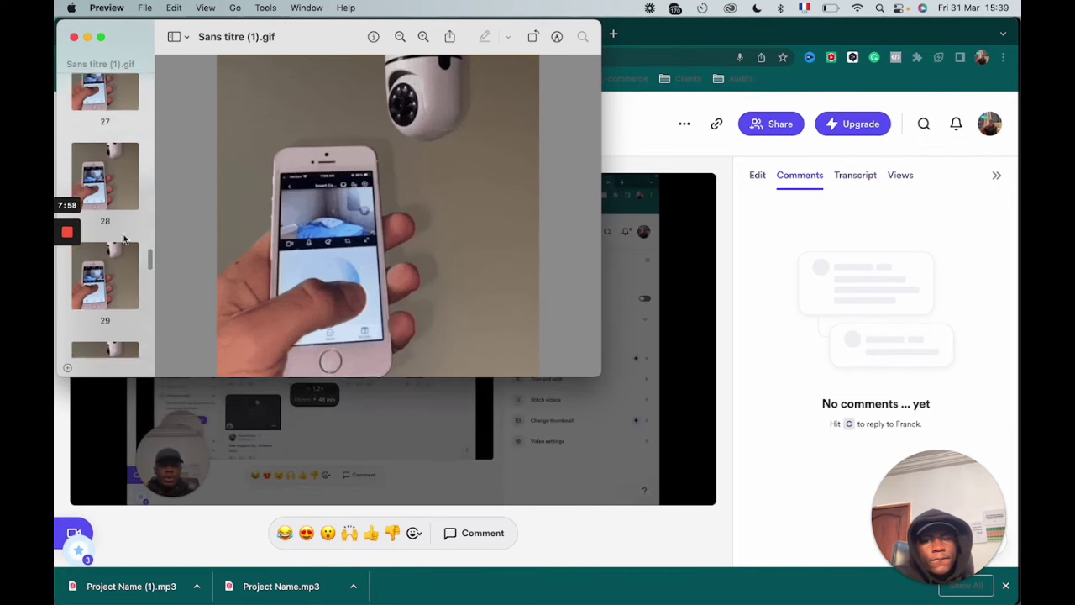
click(86, 37)
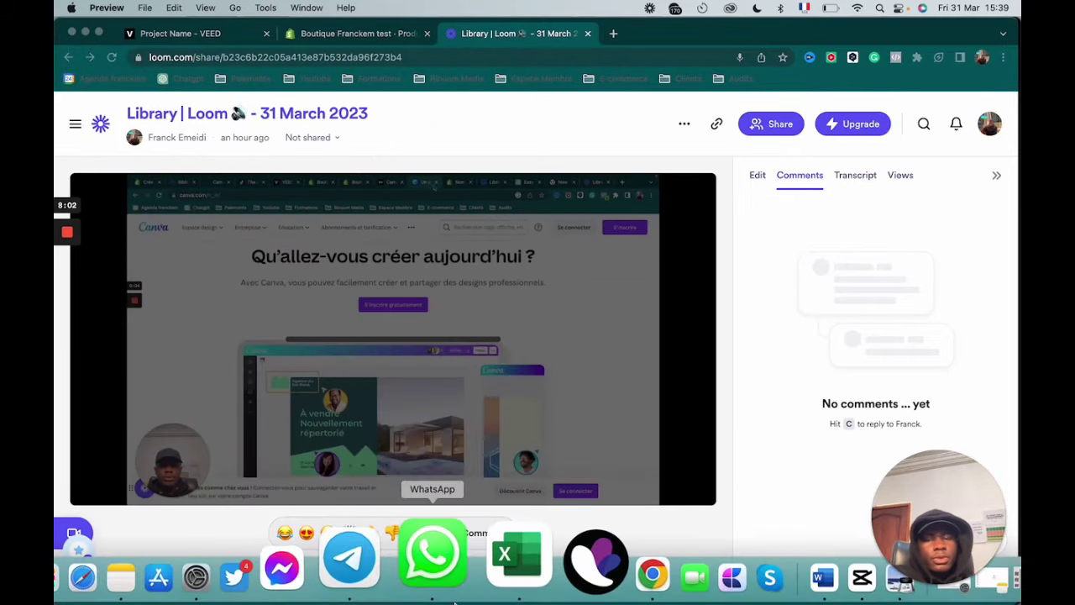
- Switch to the Shopify product editor in Chrome and review the surveillance camera's title and description
click(357, 35)
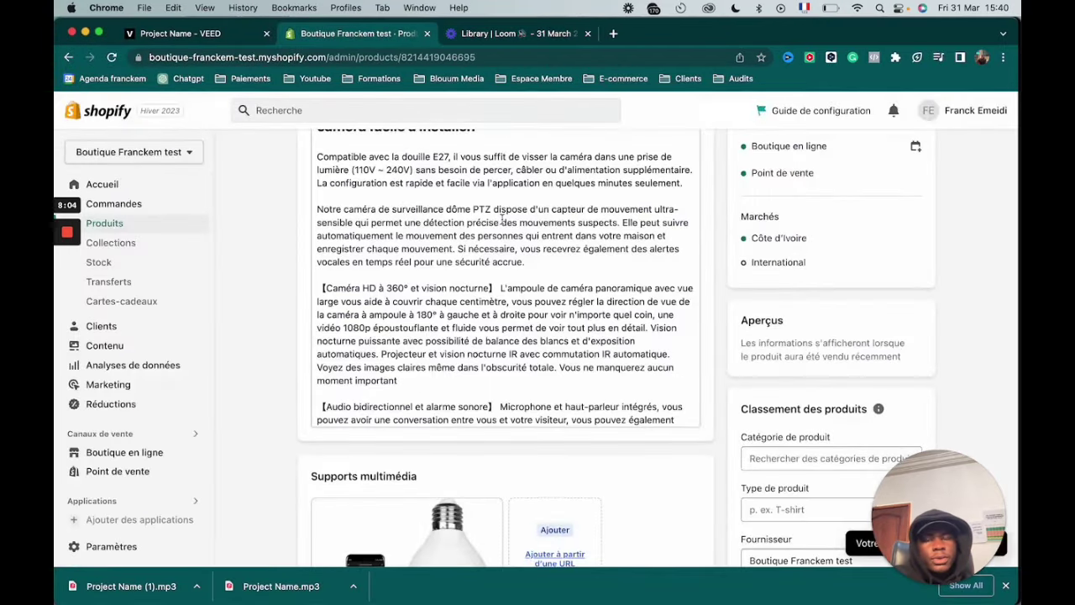
scroll(496, 219, up, 5)
scroll(490, 220, down, 2)
scroll(426, 352, down, 1)
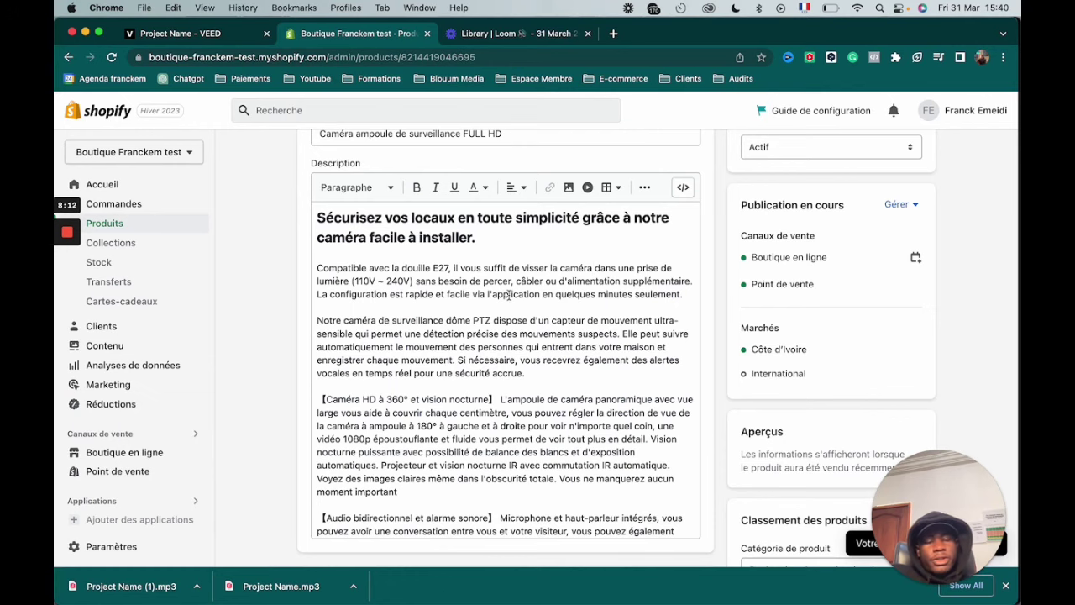
scroll(507, 294, down, 3)
scroll(508, 294, up, 3)
scroll(411, 289, up, 2)
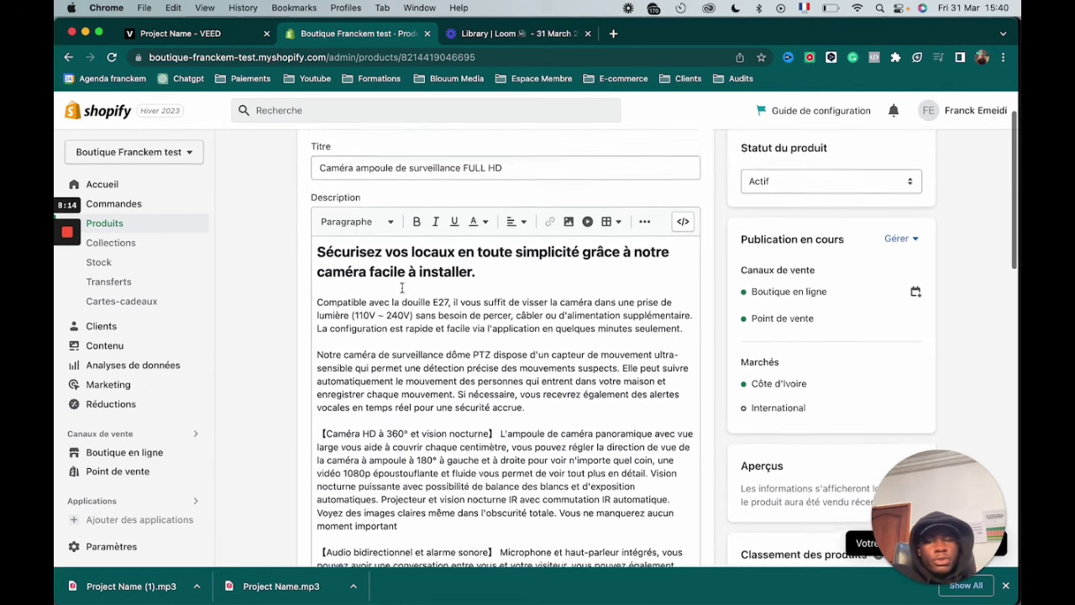
scroll(403, 288, up, 2)
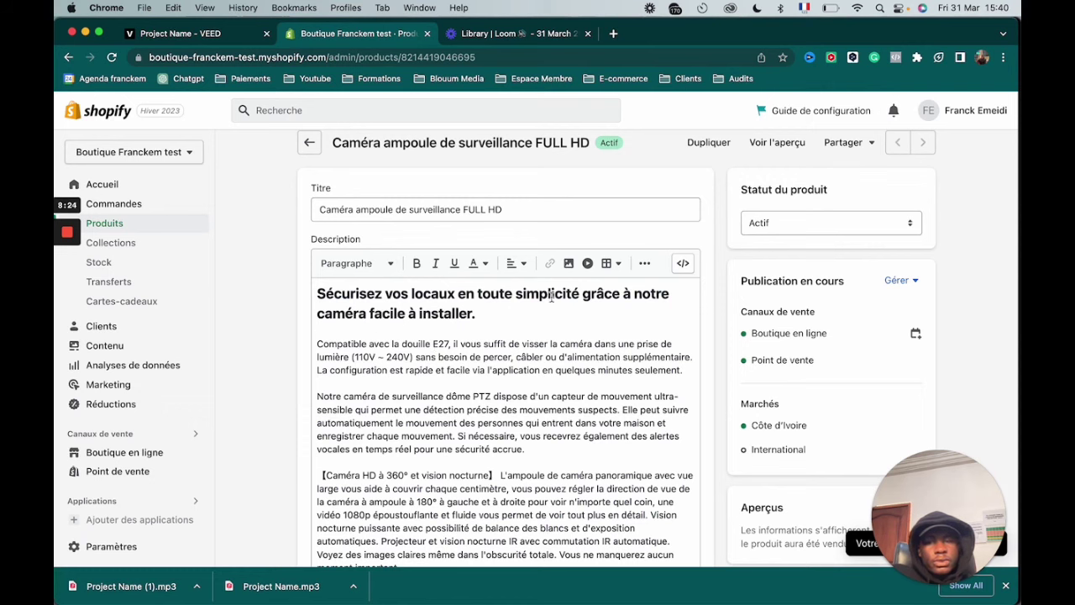
- Split the description's opening heading after "caméra", moving "facile à installer." onto its own line below a blank line
click(367, 313)
key(Return)
key(Return)
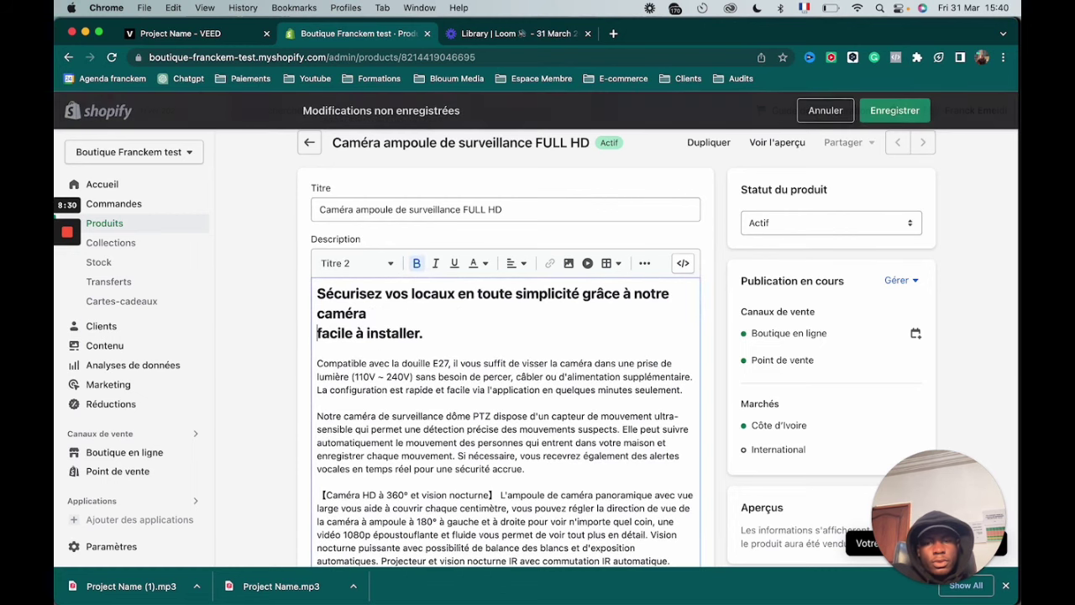
scroll(380, 324, down, 1)
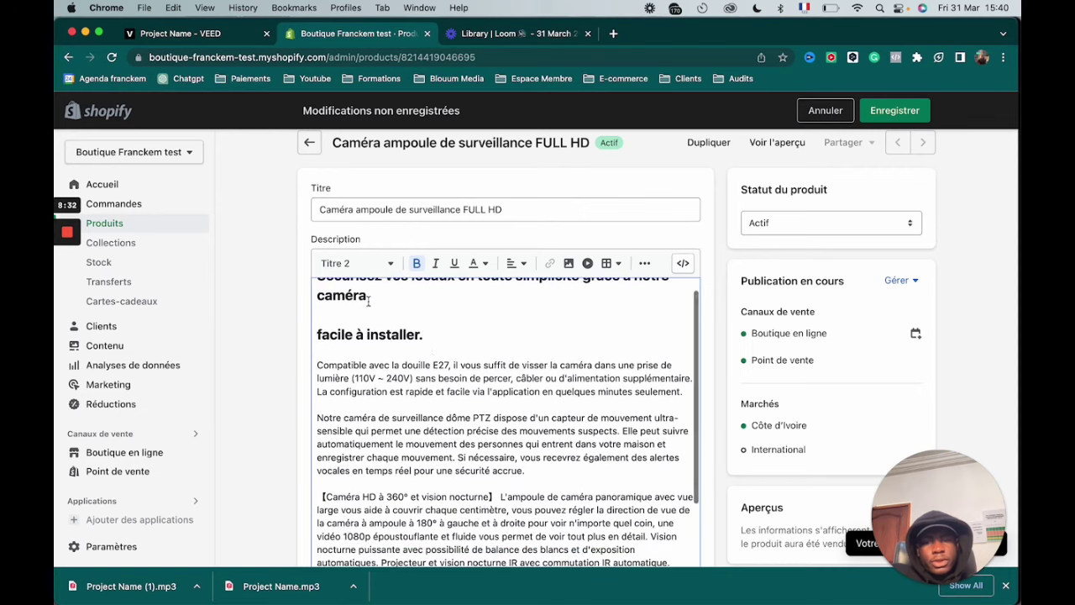
- Remove the final period from the second heading and capitalise its first letter to read "Facile à installer"
click(430, 336)
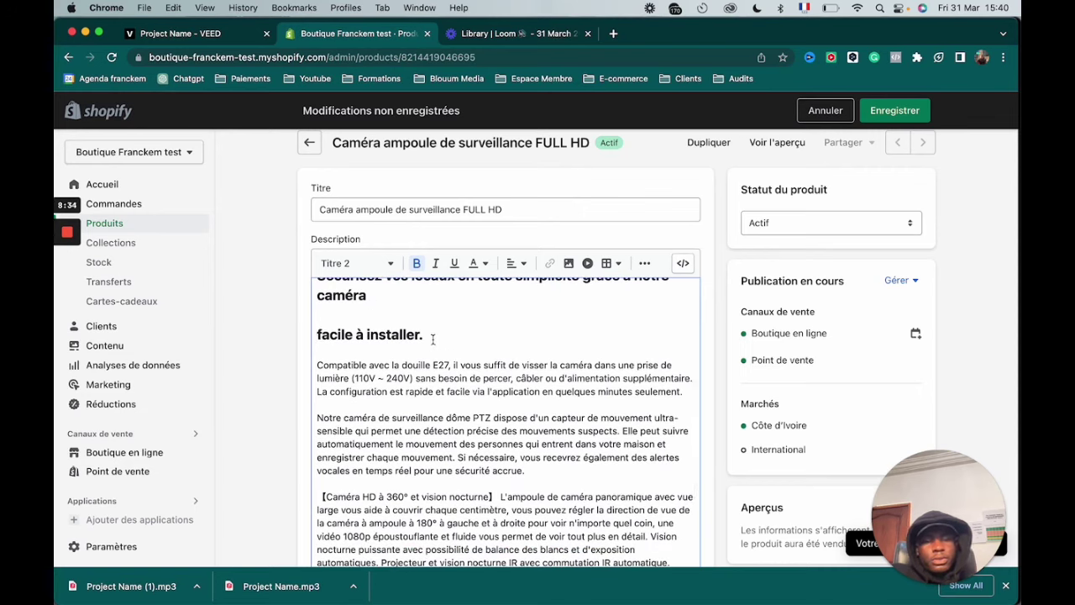
scroll(410, 354, down, 1)
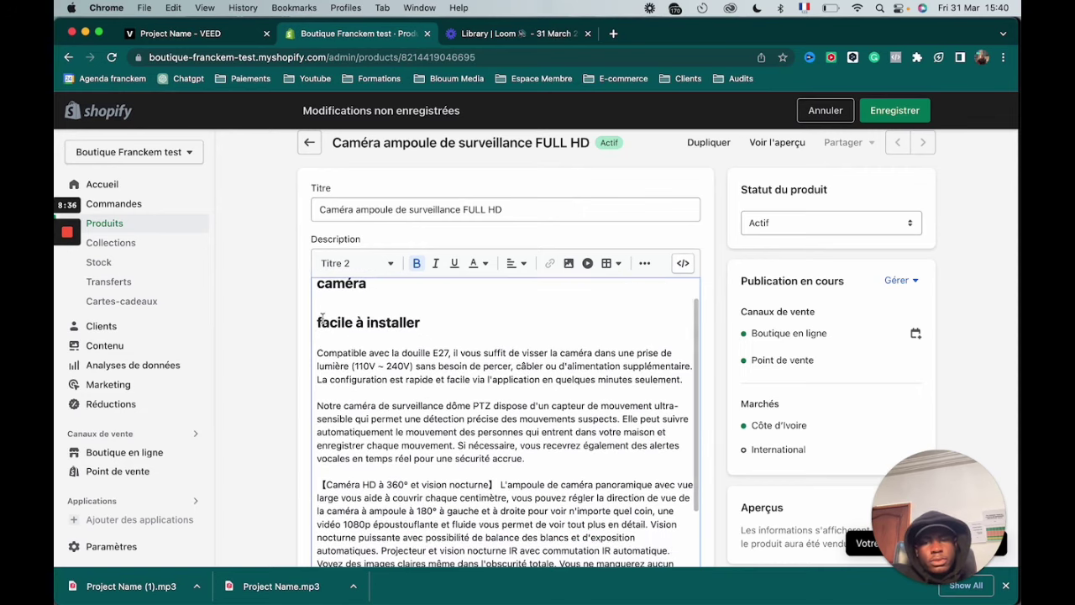
click(330, 323)
key(Delete)
text(F)
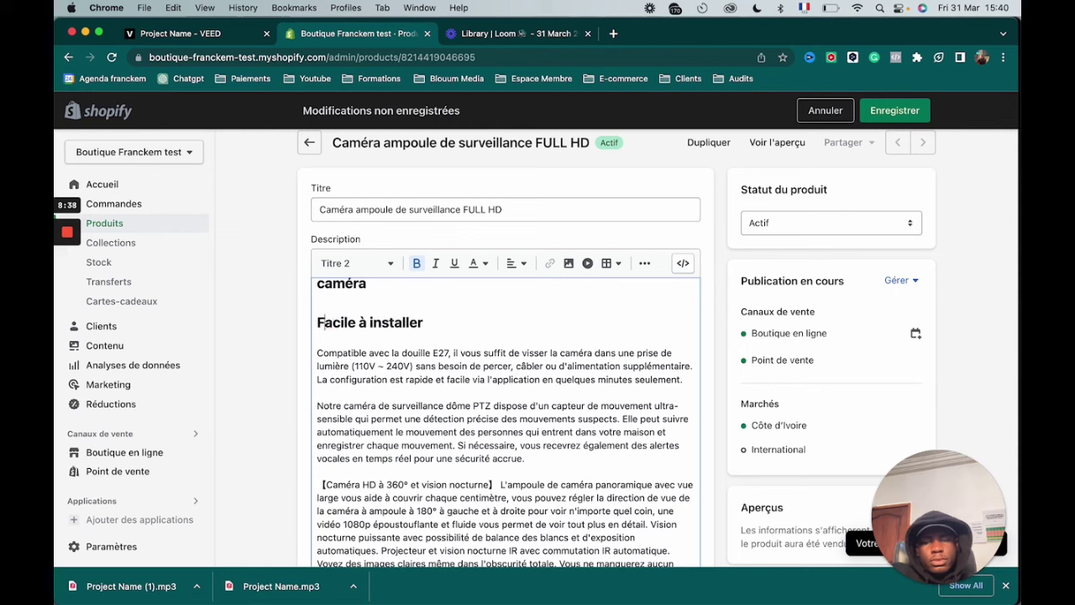
scroll(392, 316, up, 2)
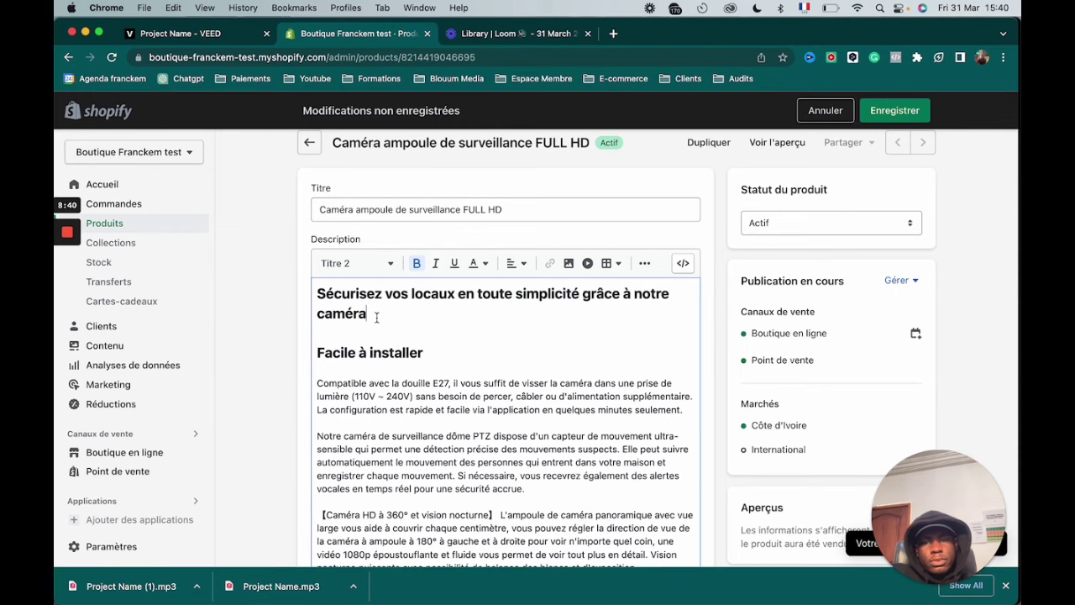
- Examine the description's paragraphs below the headings, from the E27 compatibility text down to the service section
scroll(408, 356, down, 1)
scroll(407, 355, down, 3)
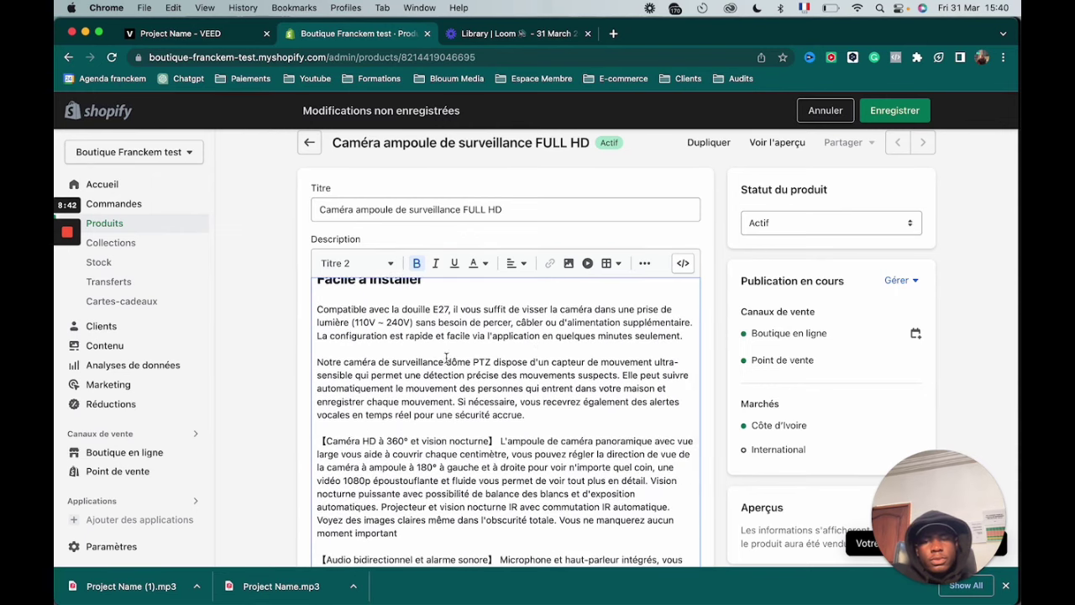
scroll(531, 358, down, 1)
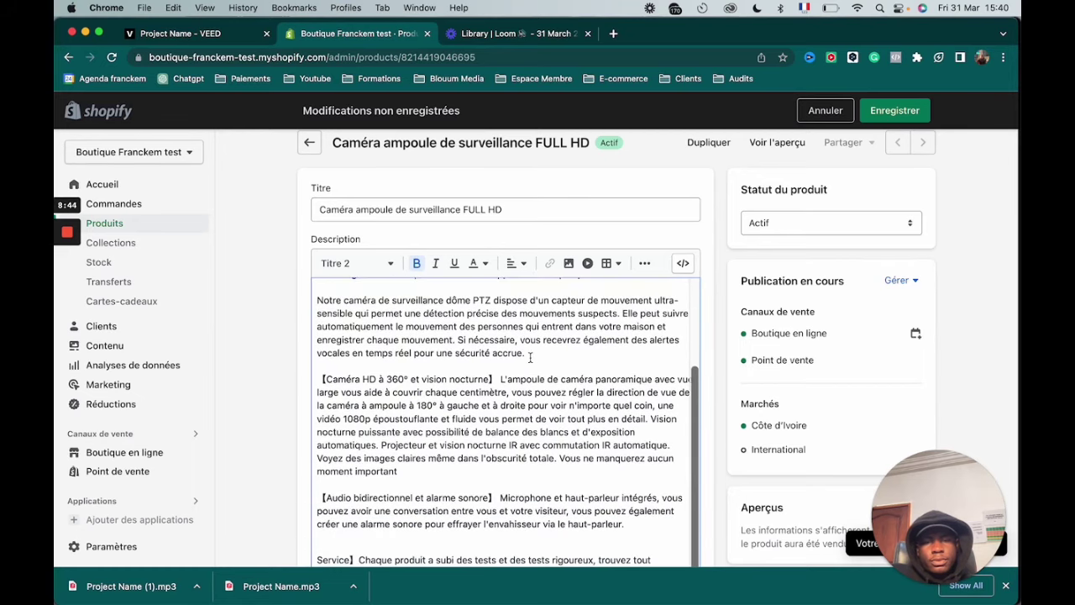
scroll(531, 359, up, 2)
scroll(531, 358, up, 1)
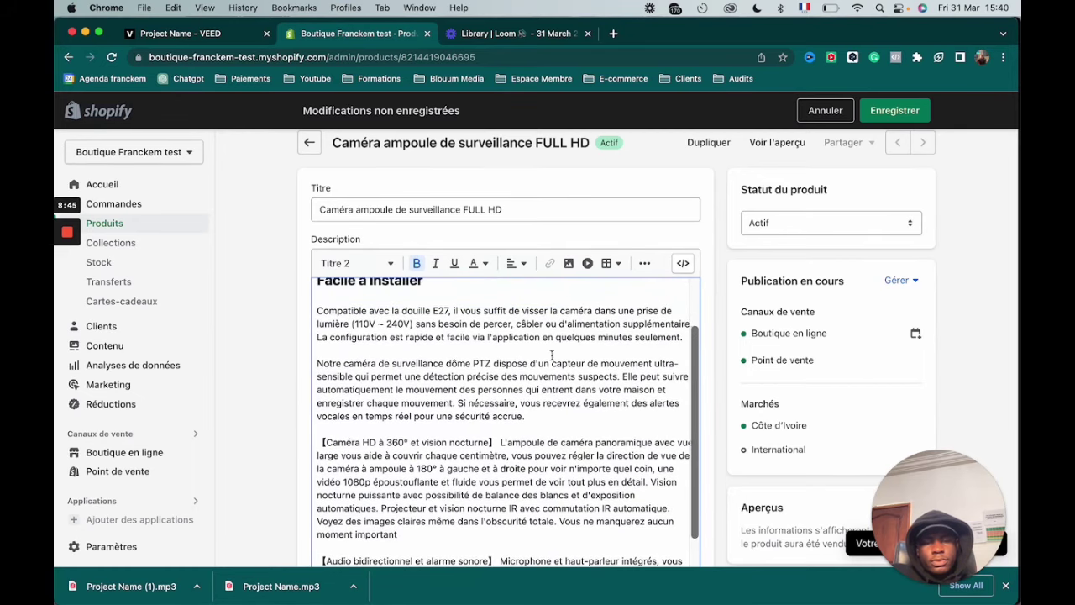
click(628, 353)
scroll(622, 356, down, 3)
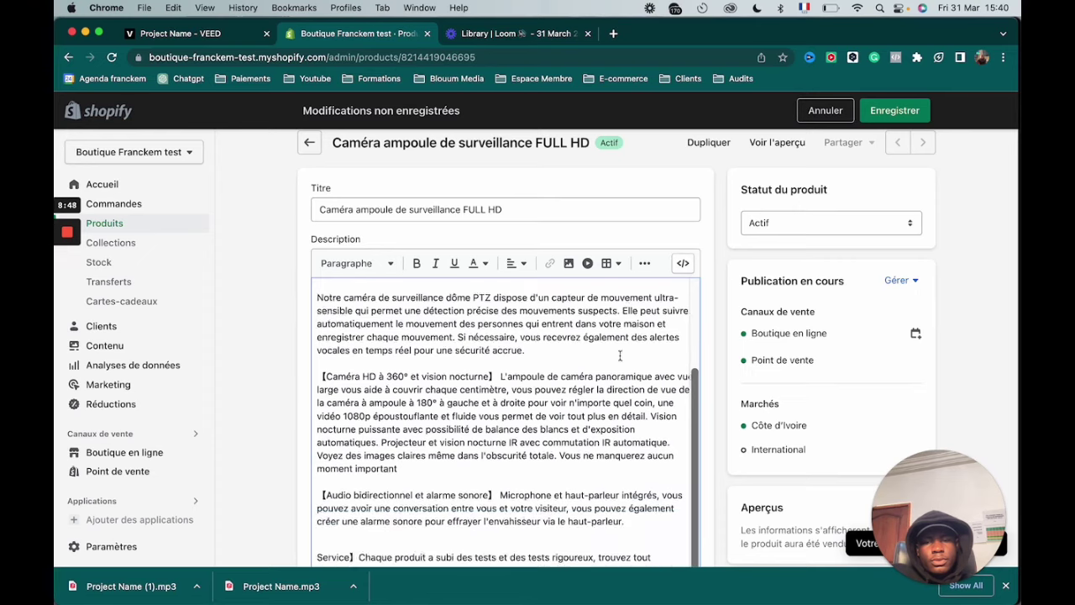
scroll(620, 357, down, 2)
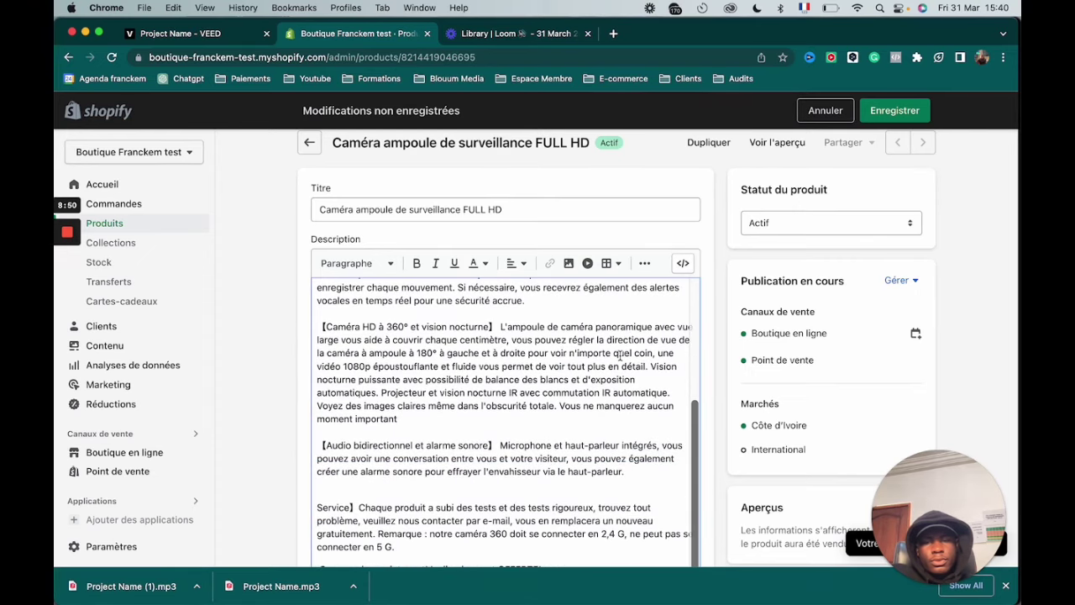
- Move the paragraph beginning "Notre caméra de surveillance dôme PTZ" below the "Caméra HD à 360° et vision nocturne" paragraph, removing the extra blank line left behind
scroll(613, 355, up, 5)
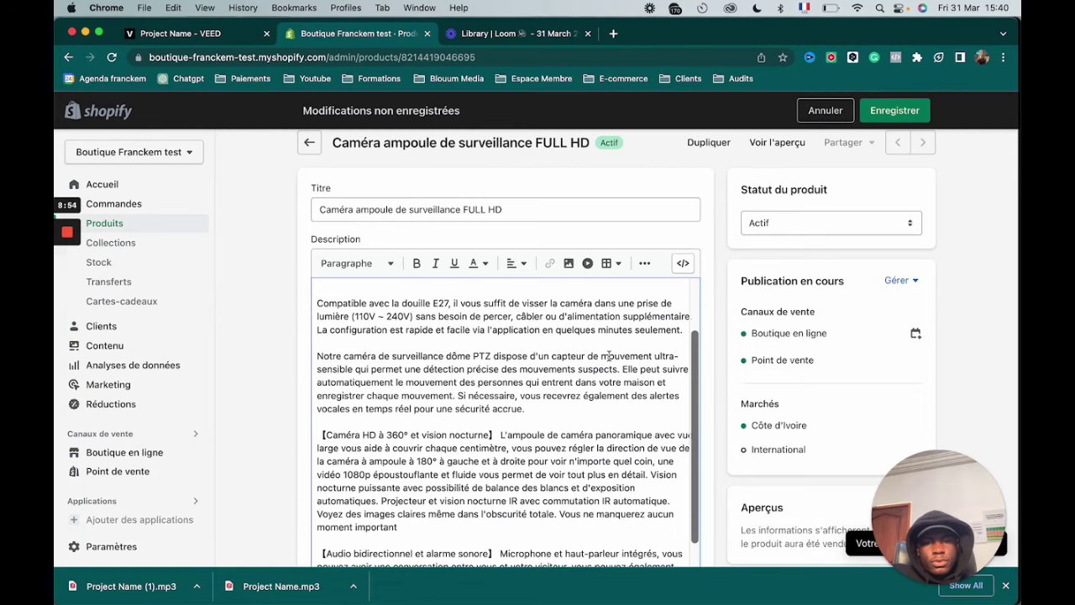
scroll(610, 356, down, 2)
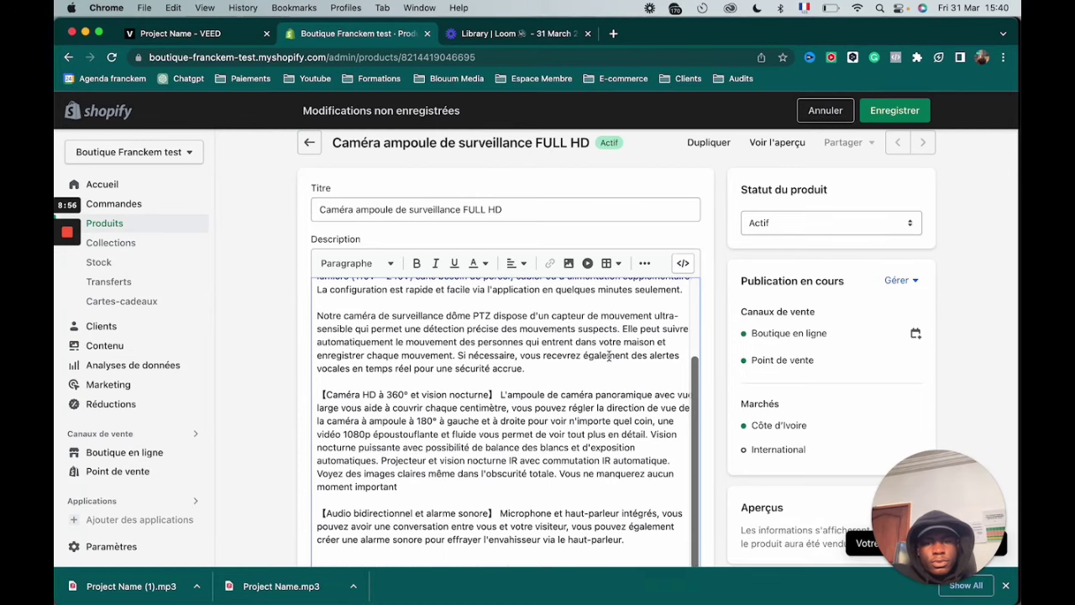
scroll(609, 356, down, 3)
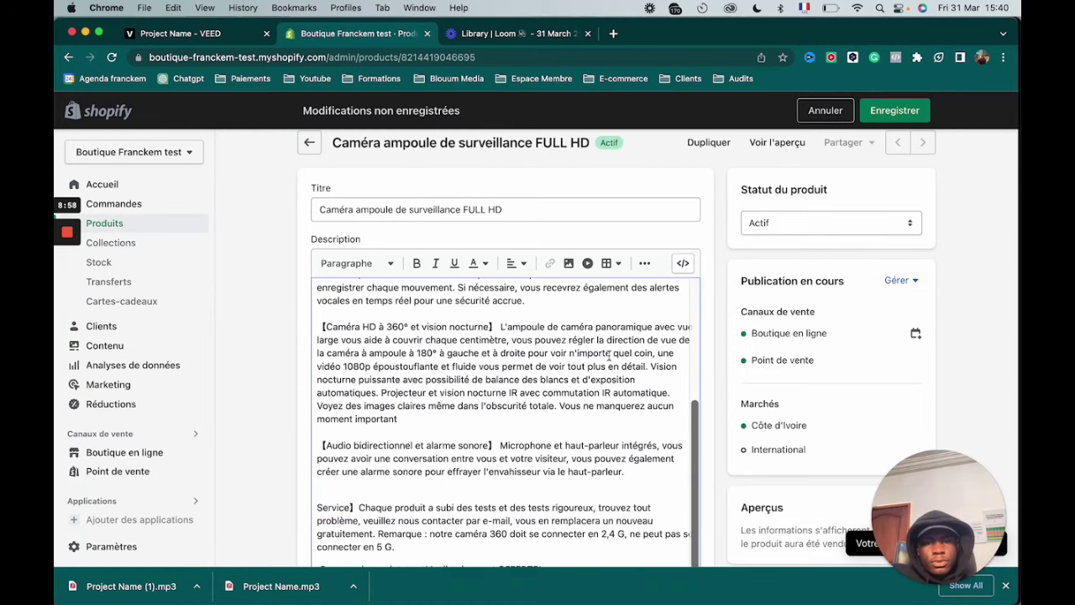
scroll(609, 357, up, 4)
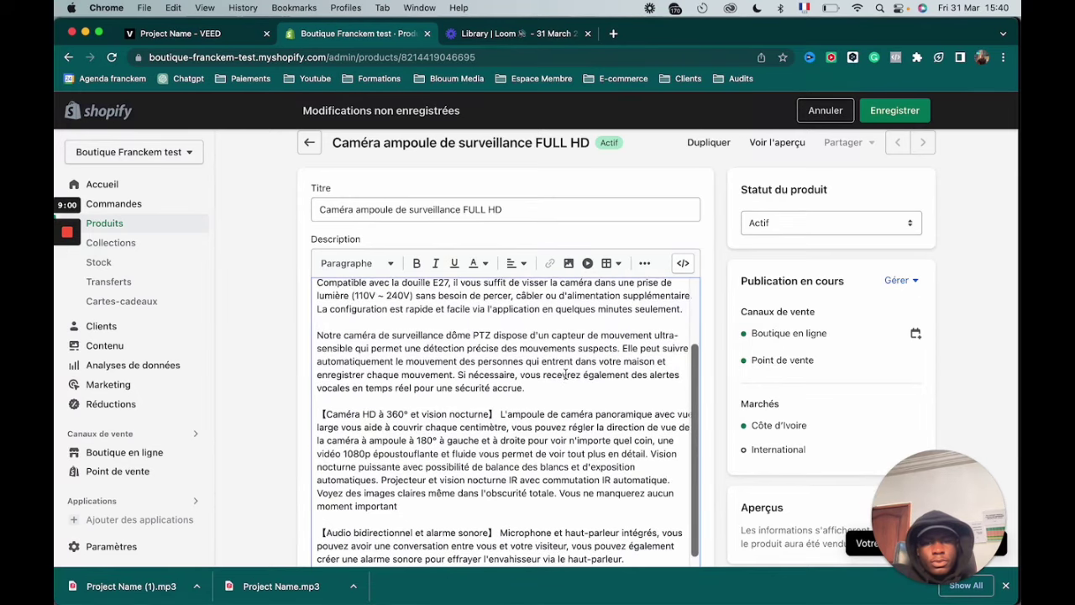
drag(528, 388, 317, 336)
key(super+c)
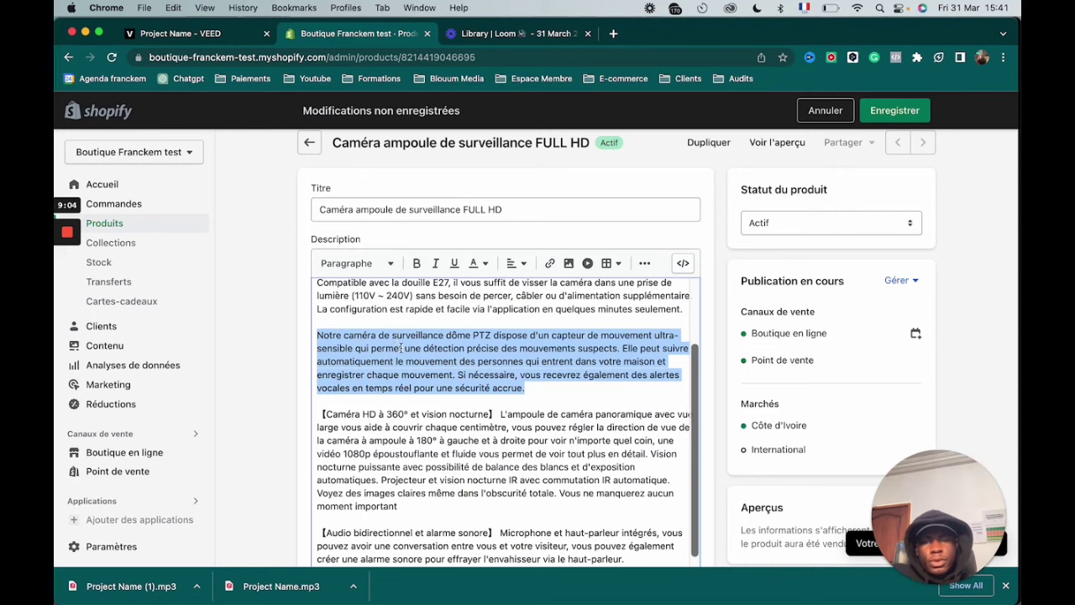
key(BackSpace)
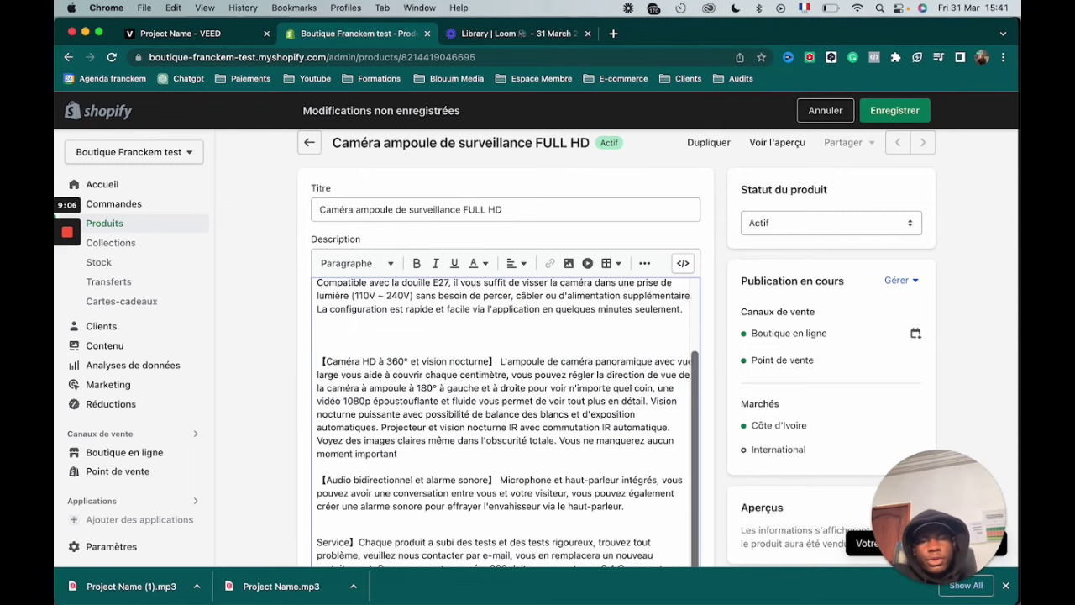
key(BackSpace)
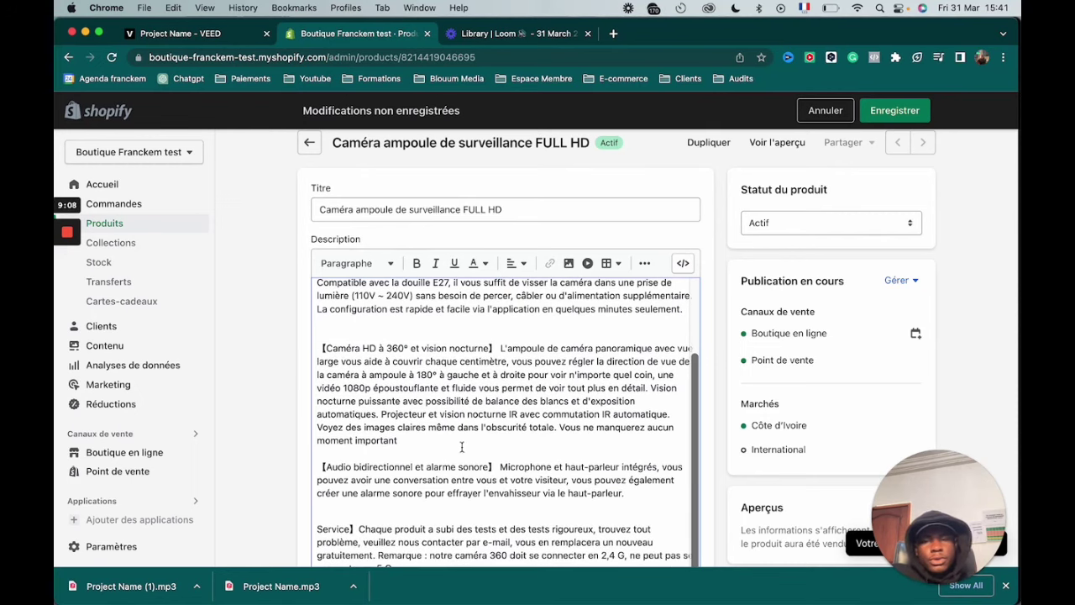
click(435, 445)
key(Return)
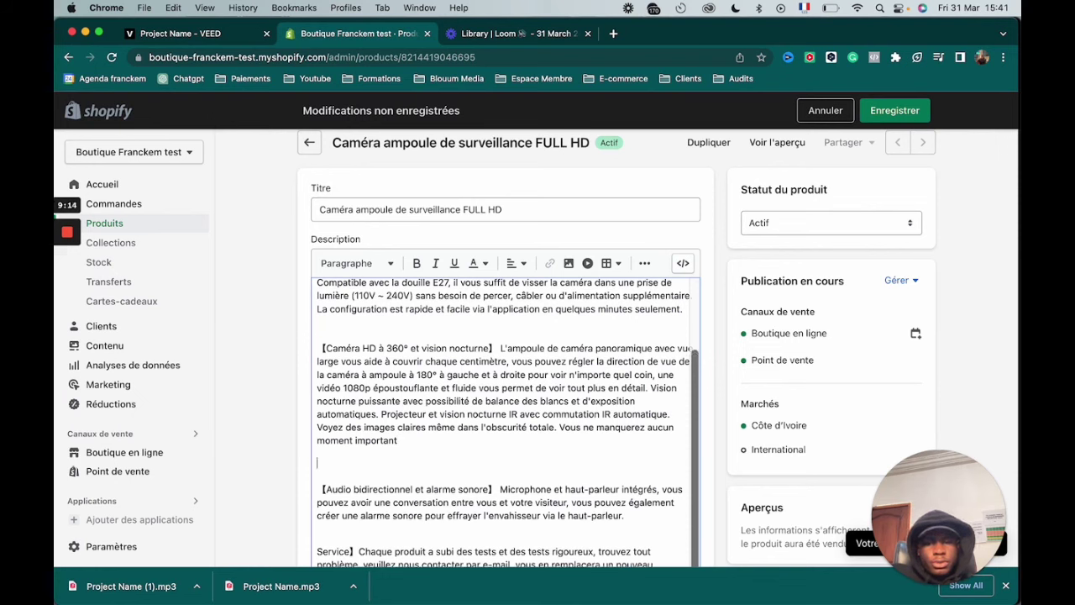
key(super+v)
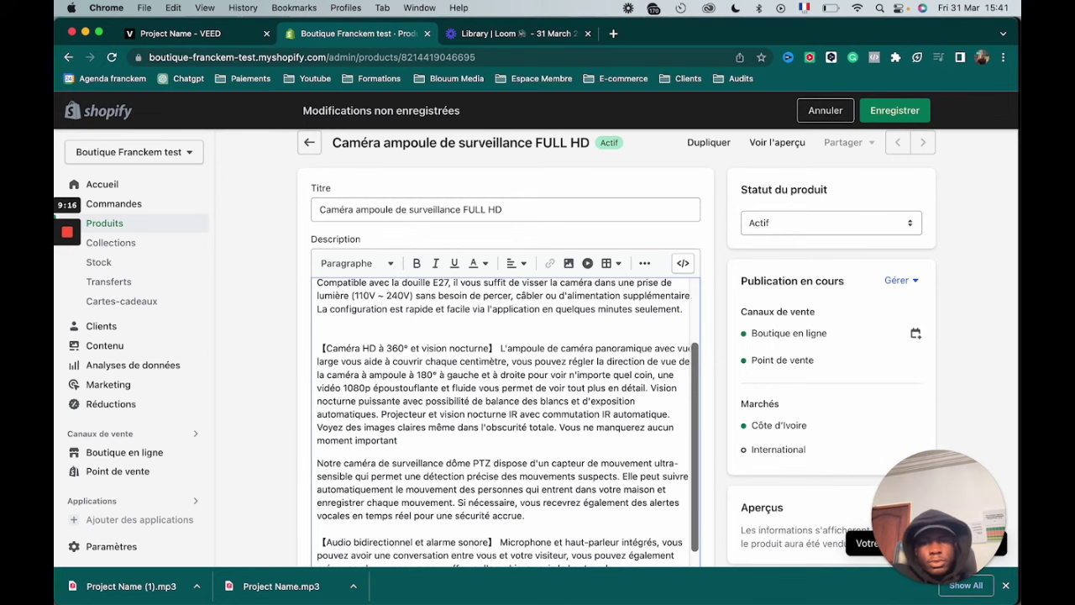
- Start inserting an image into the description by uploading a file, and browse the computer's recent files
scroll(460, 329, up, 2)
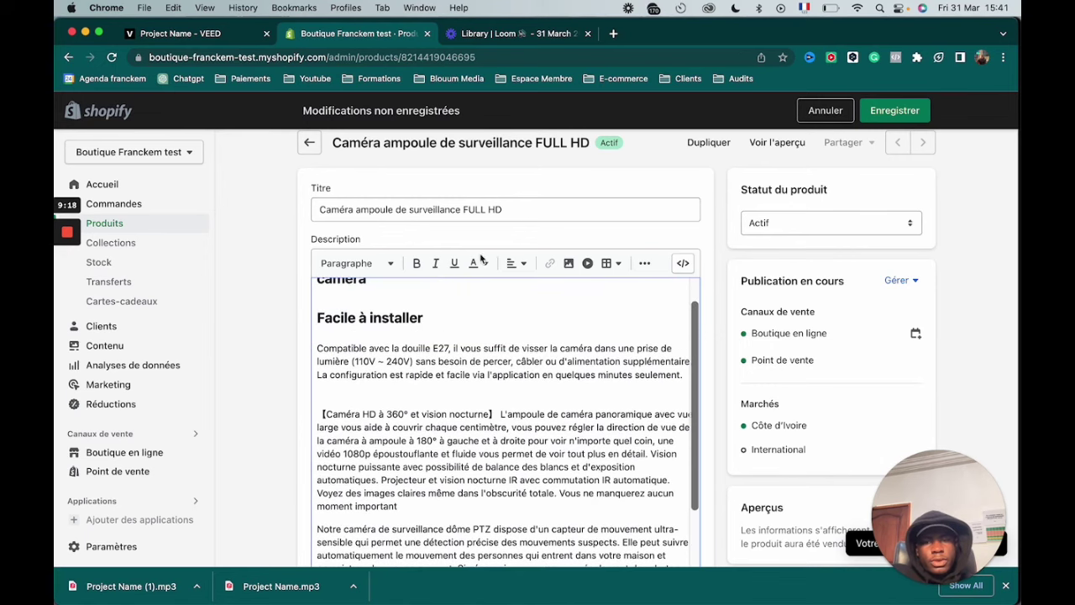
click(569, 263)
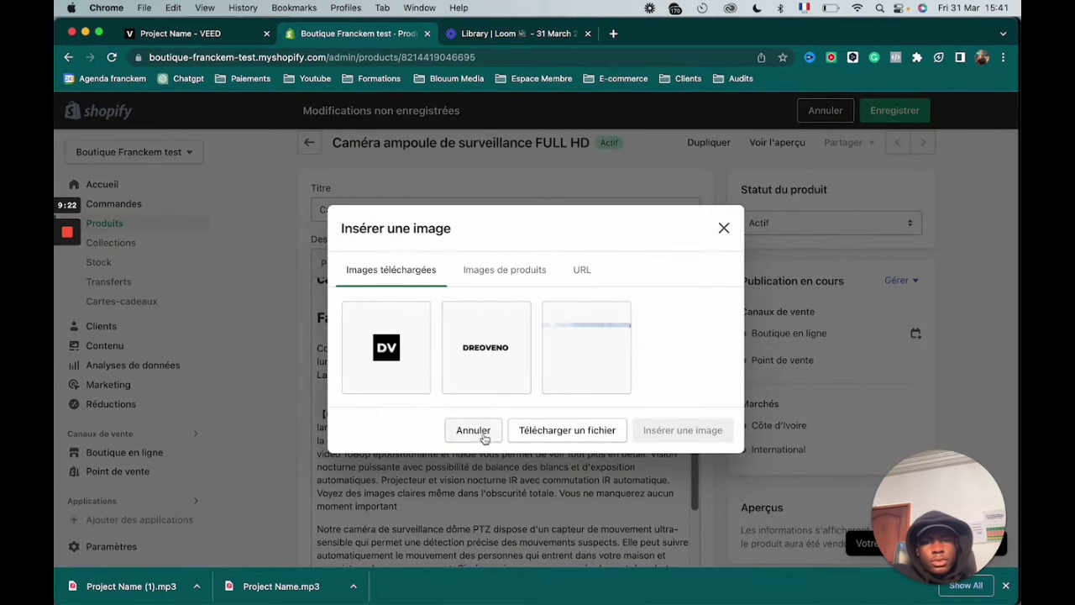
click(542, 431)
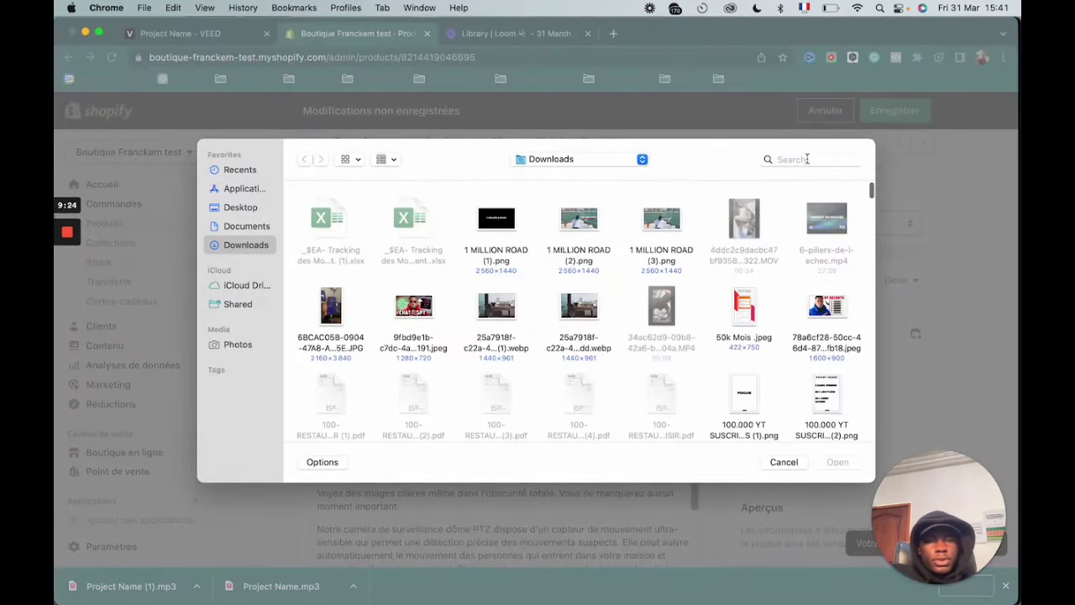
click(225, 169)
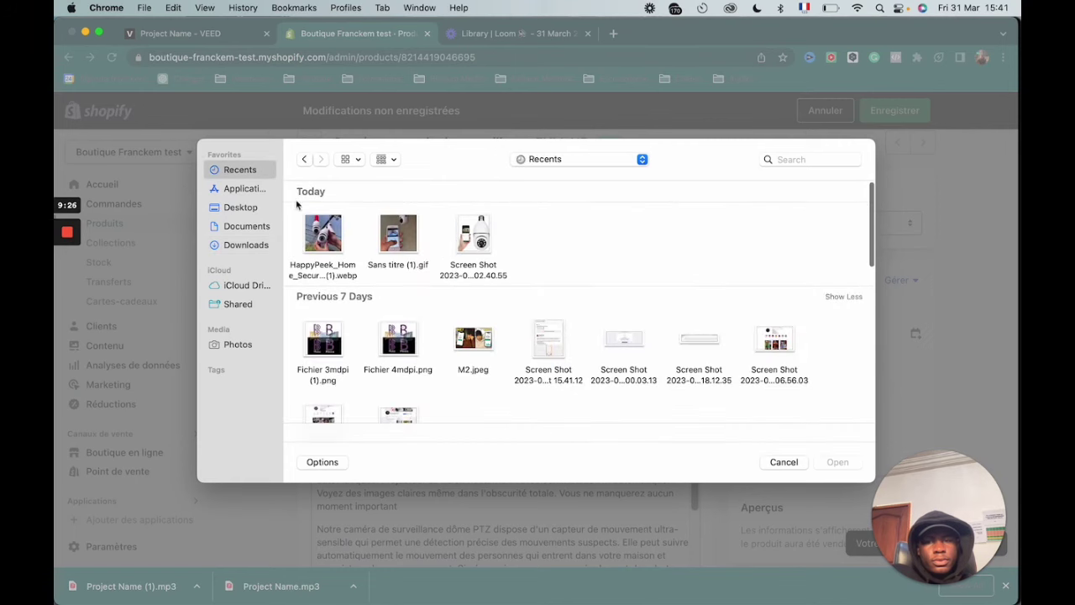